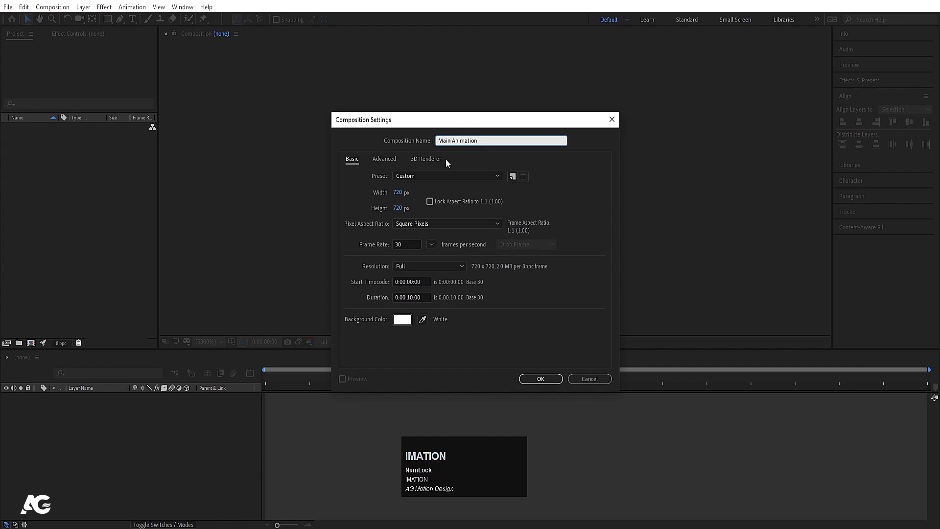
- Set the Main Animation composition to 1080 px wide and 1080 px high at 30 frames per second and create it
left_click(399, 193)
type("1")
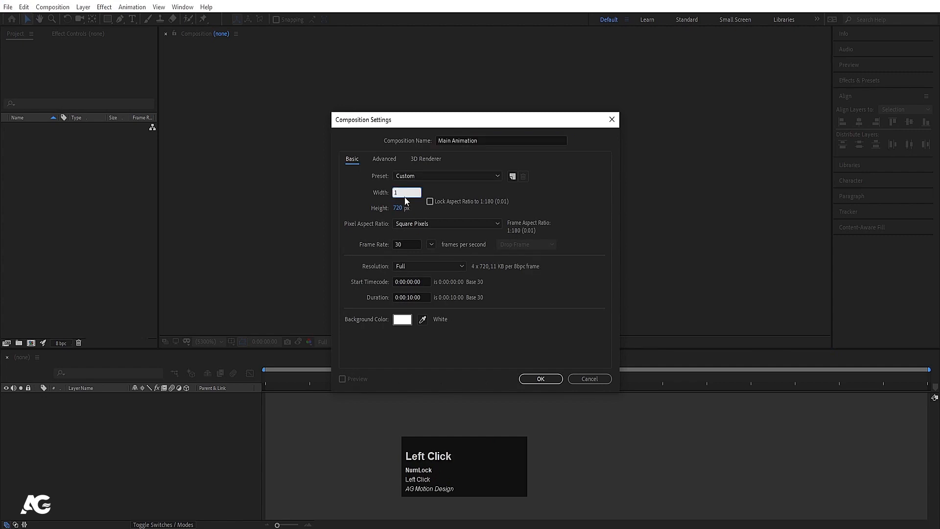
left_click_drag(404, 192, 376, 192)
left_click(411, 192)
type("080")
left_click(397, 208)
type("1080")
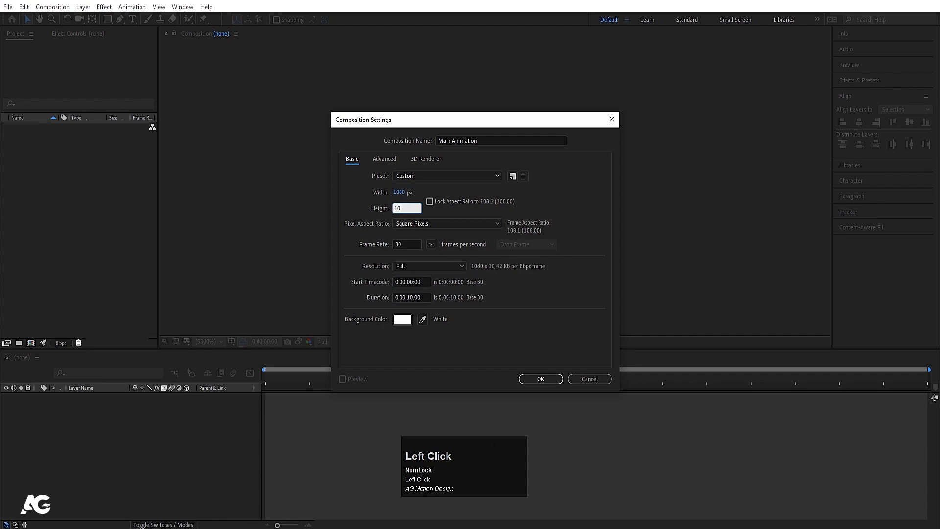
left_click(406, 244)
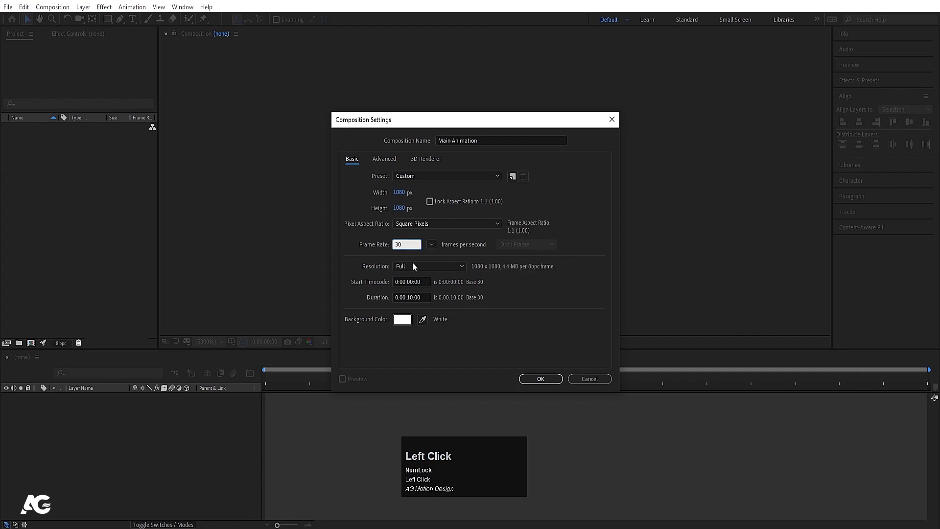
left_click(496, 313)
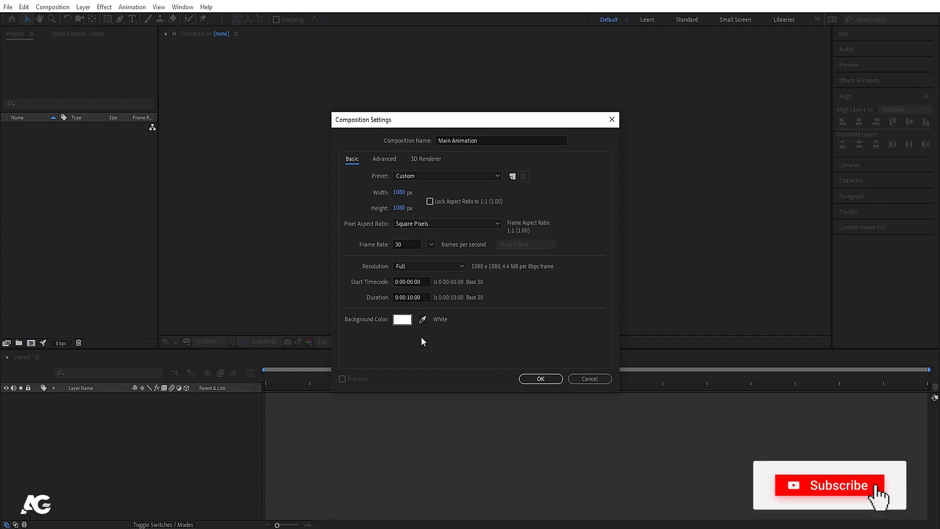
left_click(541, 378)
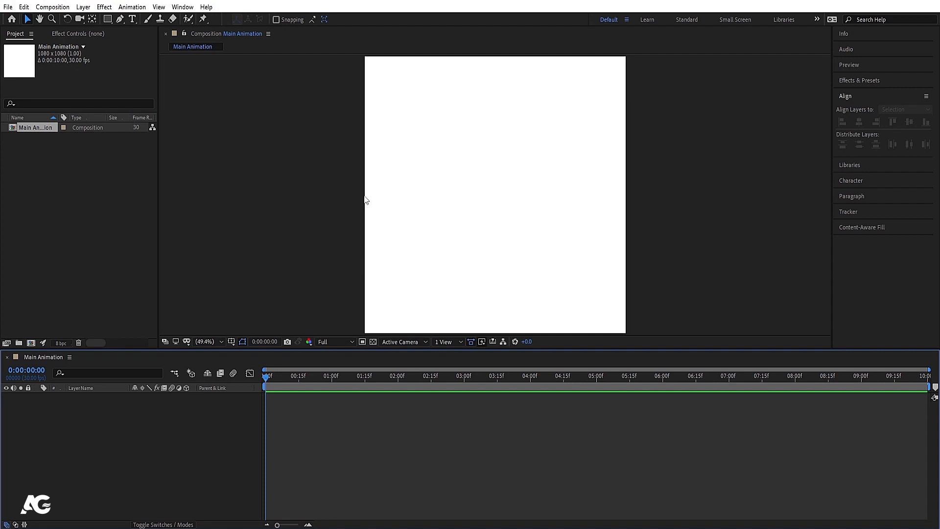
- Show the rulers and the Title/Action Safe guides in the composition view
key("ctrl")
key("Num_Lock")
key("ctrl+r")
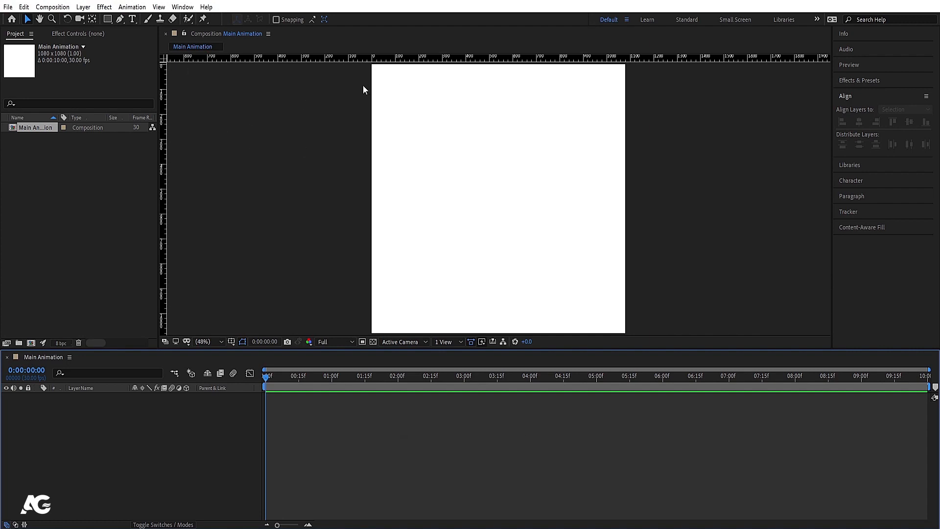
left_click(232, 341)
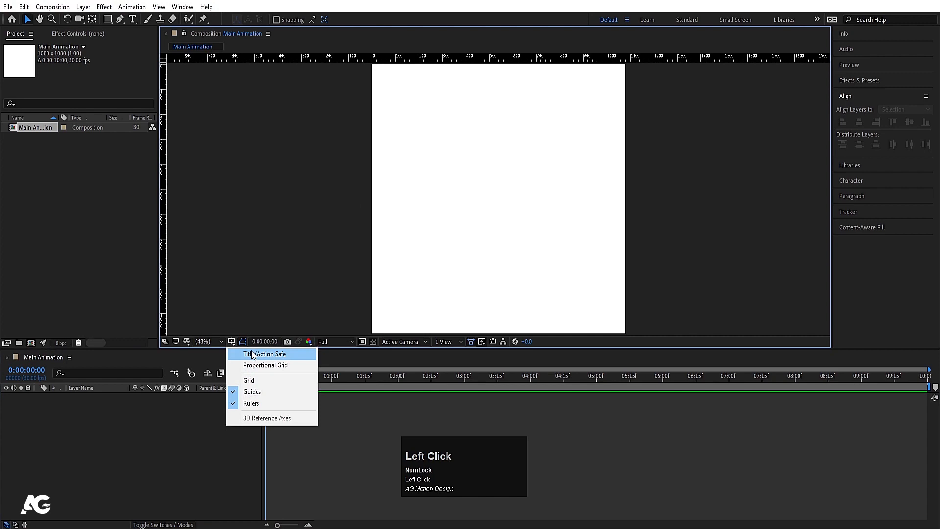
left_click(253, 354)
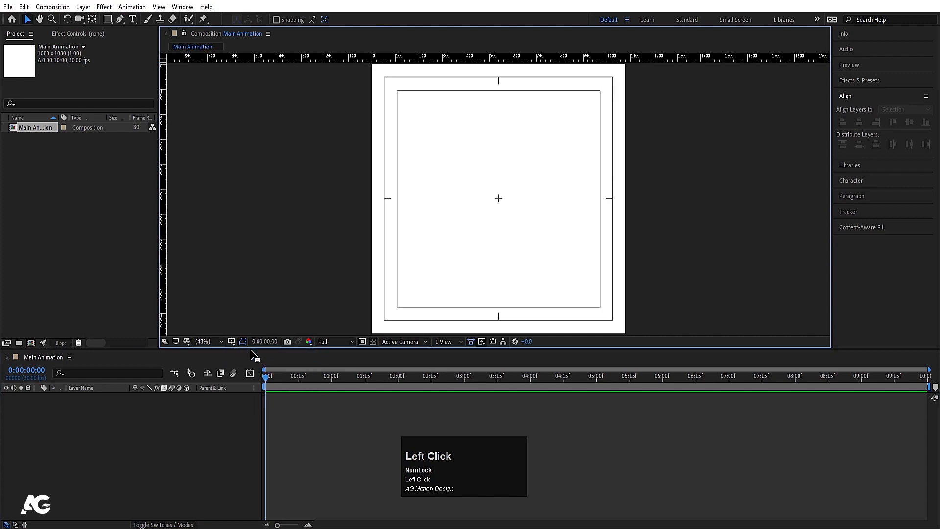
left_click(87, 419)
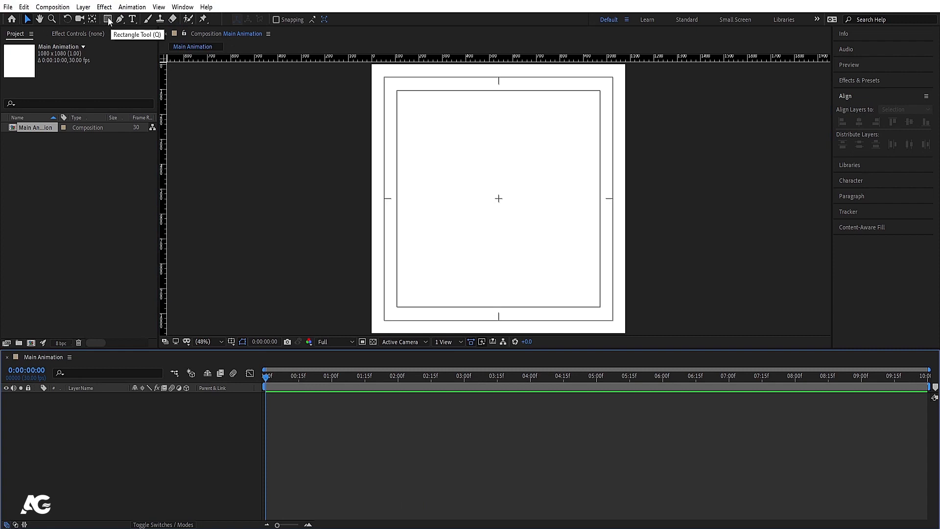
- Draw a small circle near the composition's centre with the Ellipse tool, using fill colour 007EFF and no stroke
left_click_drag(109, 20, 152, 45)
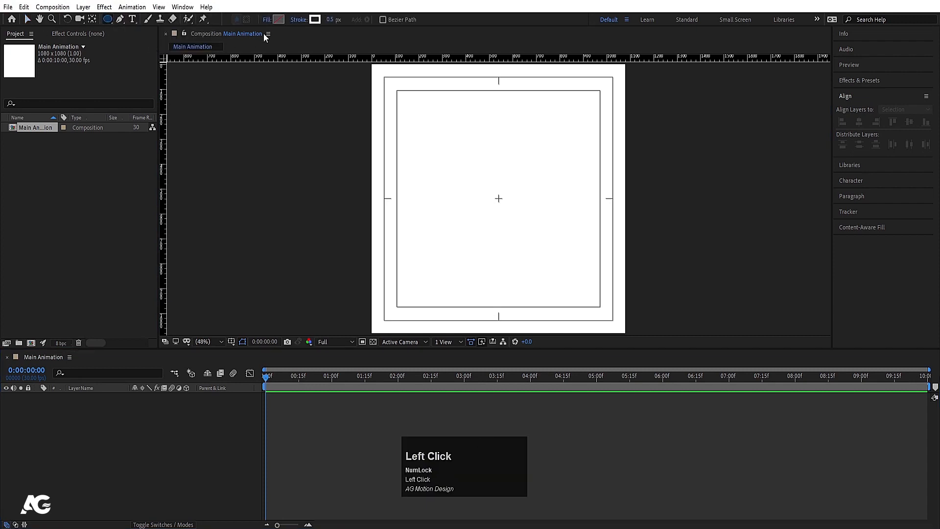
left_click(299, 20)
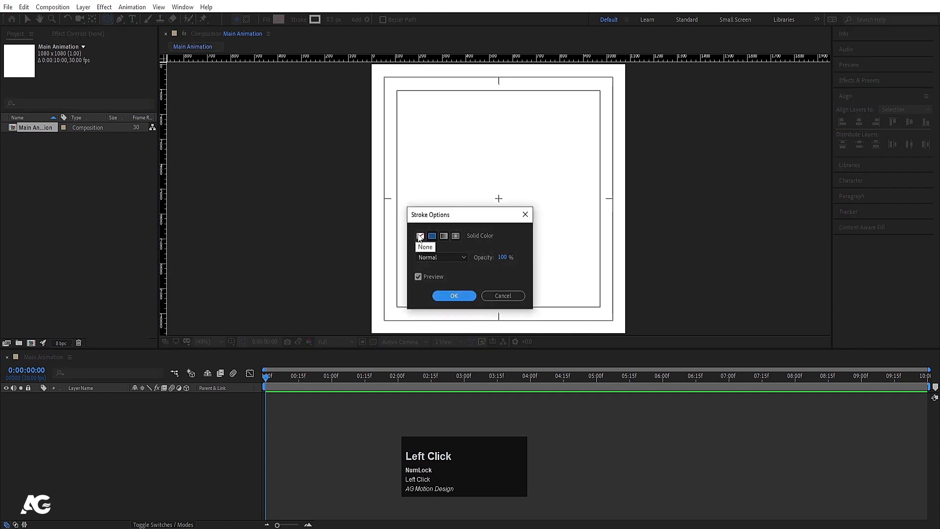
left_click(420, 236)
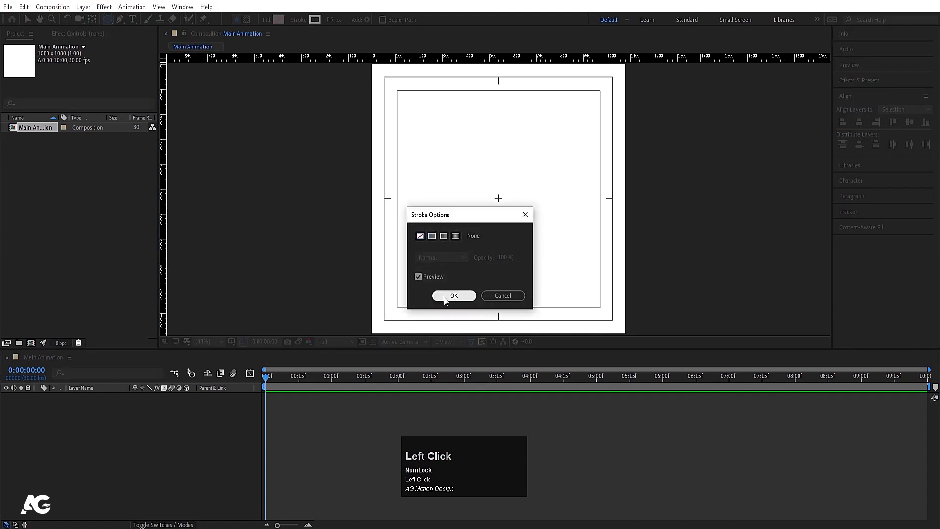
left_click(446, 296)
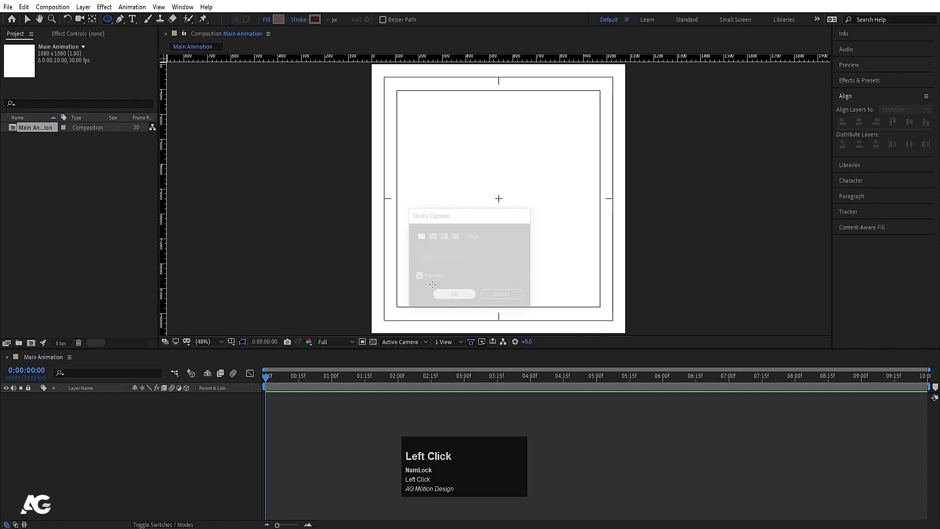
left_click(278, 20)
left_click_drag(181, 196, 182, 193)
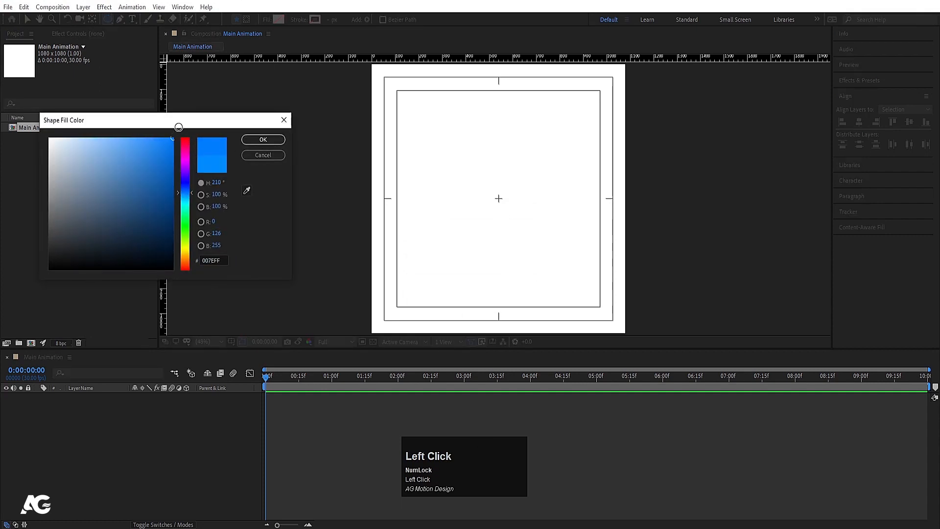
left_click(273, 141)
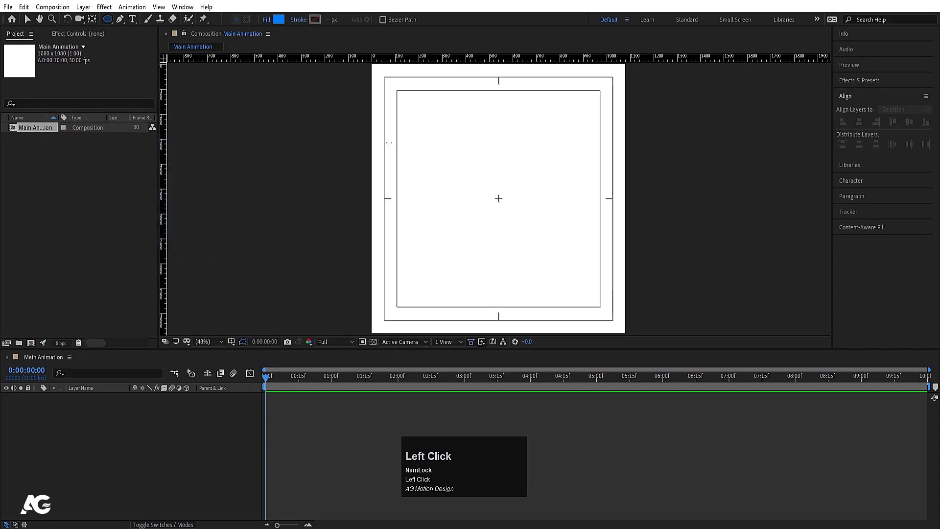
left_click_drag(477, 192, 502, 216)
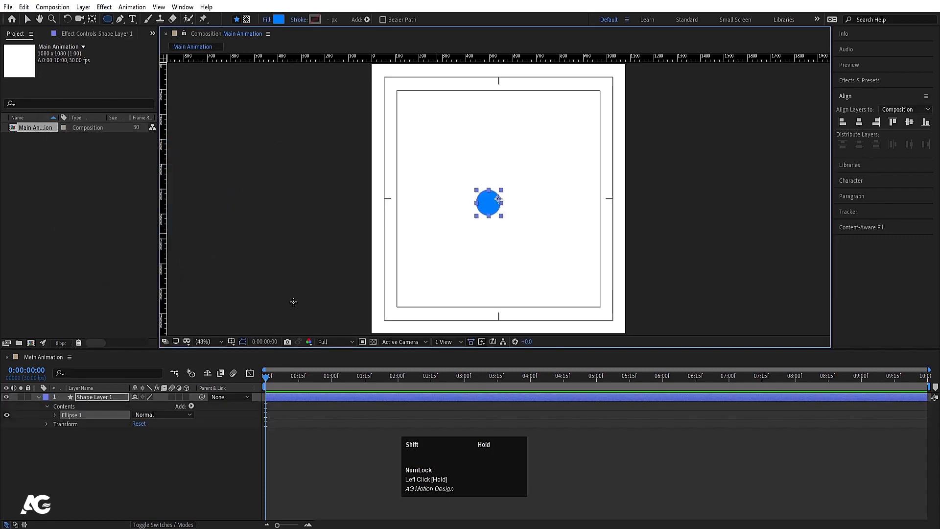
- Centre the circle layer's anchor point on its shape and align the layer horizontally and vertically to the composition's centre
left_click(98, 398)
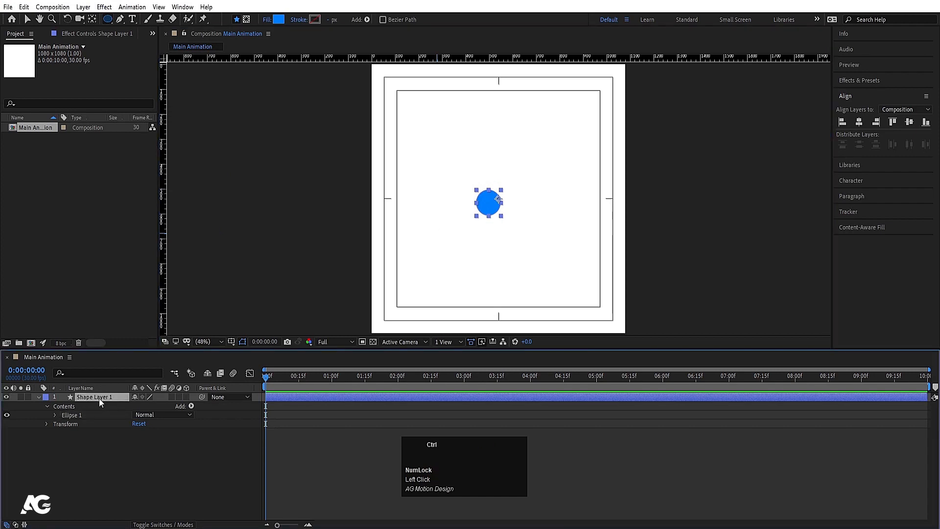
key("ctrl+alt+Home")
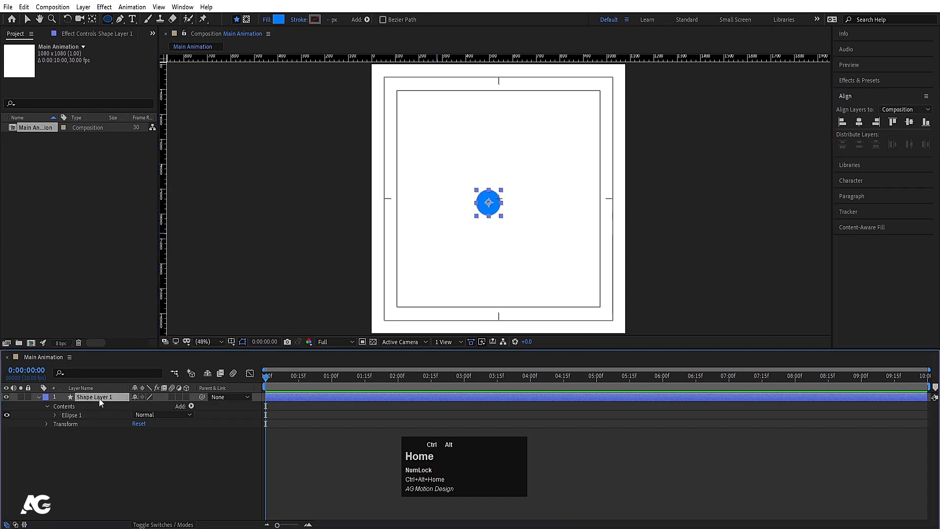
left_click(864, 121)
left_click(908, 123)
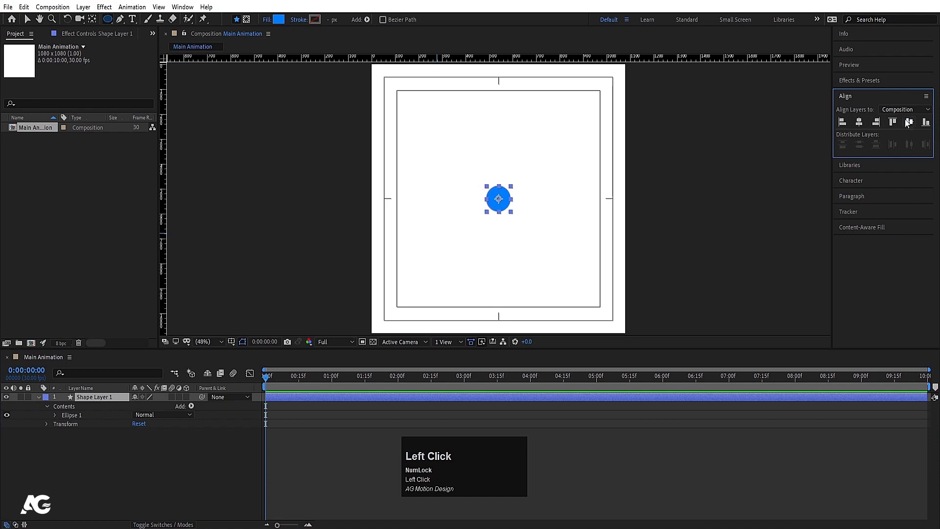
left_click(168, 466)
key("u")
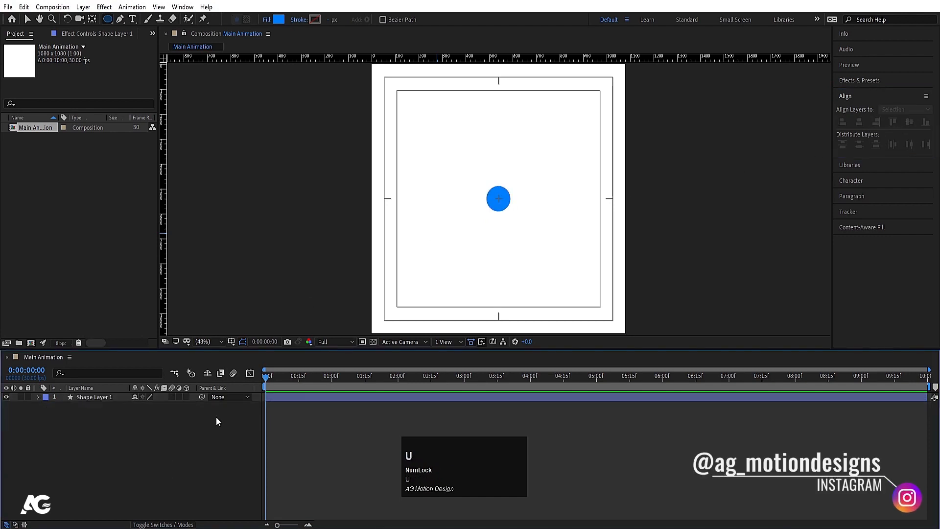
- Rename the circle's layer as Ball and give it the Blue label
left_click(90, 400)
key("Return")
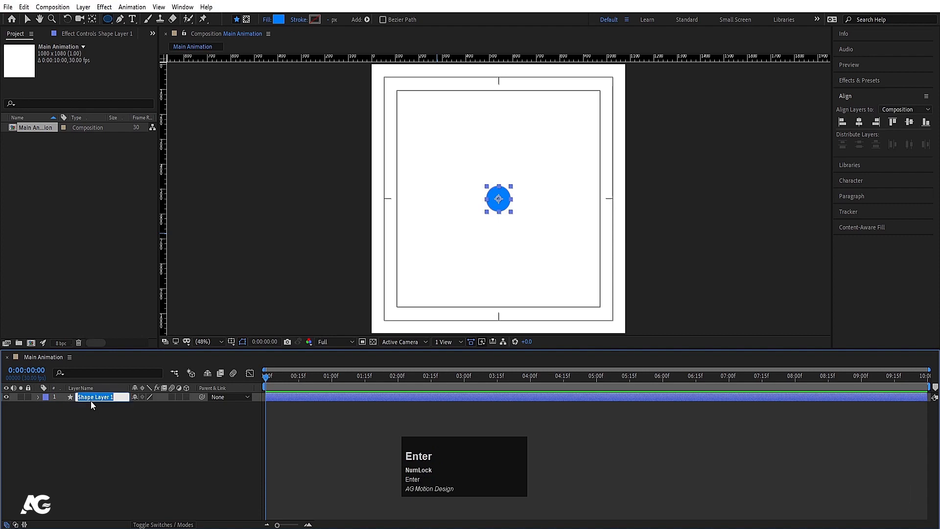
type("Ball")
key("Return")
left_click(45, 396)
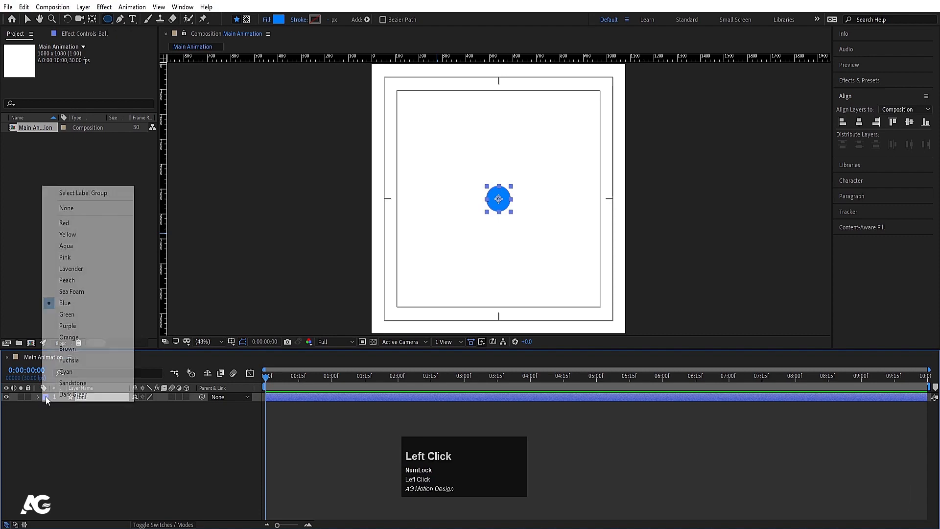
left_click(79, 304)
left_click(93, 486)
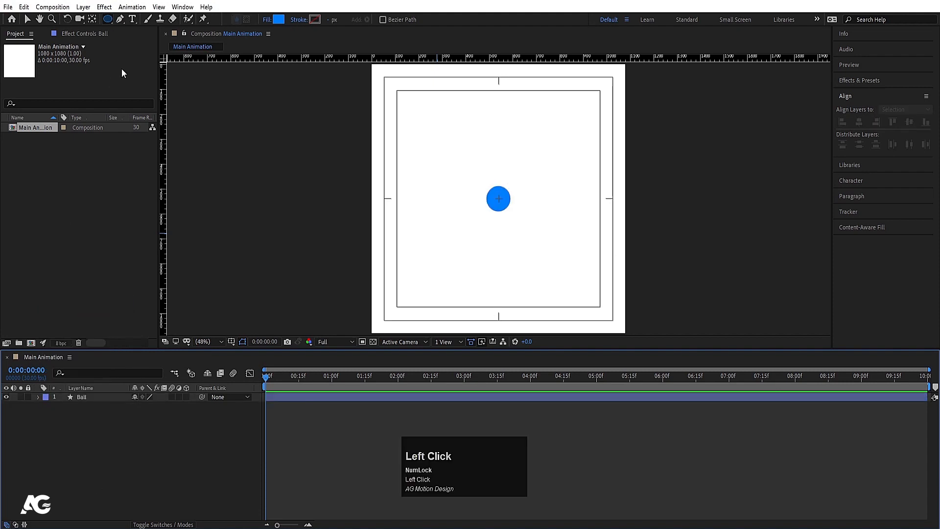
- Draw a tall, narrow rectangle in the composition's lower-left area with the Rectangle tool, extending well below the frame
left_click_drag(107, 21, 163, 22)
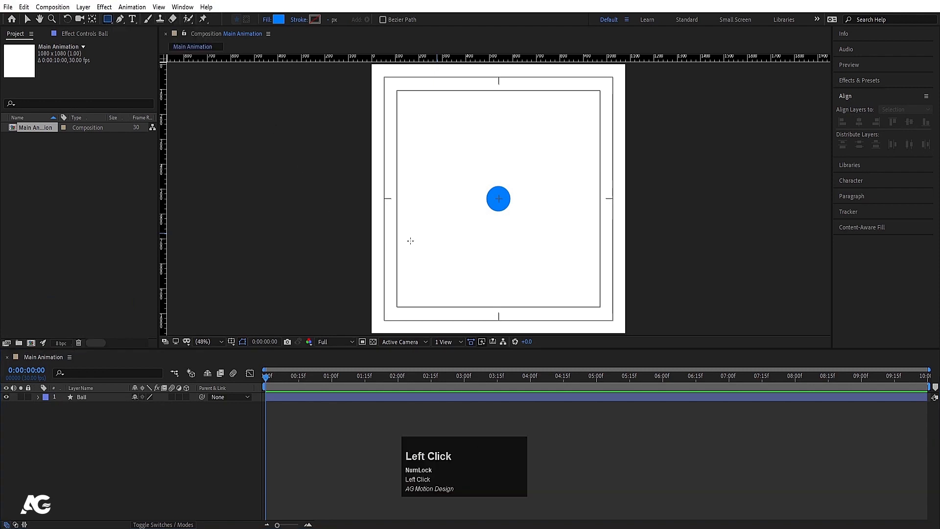
left_click_drag(395, 257, 416, 493)
scroll(493, 225, "down", 4)
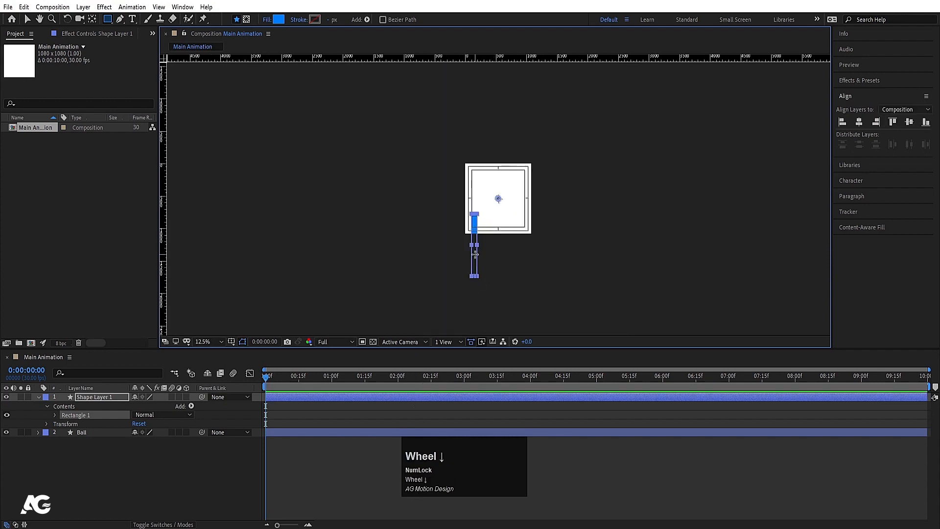
- Centre the rectangle layer's anchor point on its shape and align the layer horizontally and vertically to the composition's centre
left_click(107, 396)
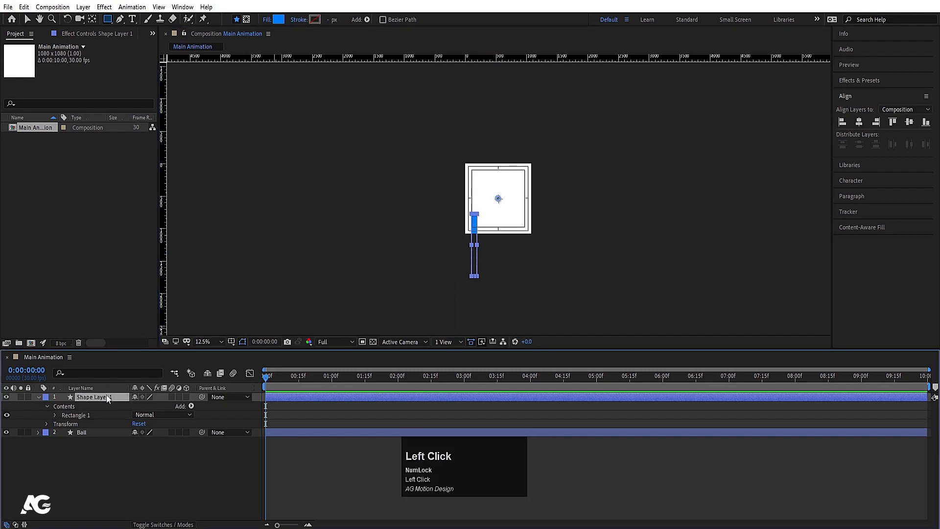
key("ctrl")
key("ctrl+alt+Home")
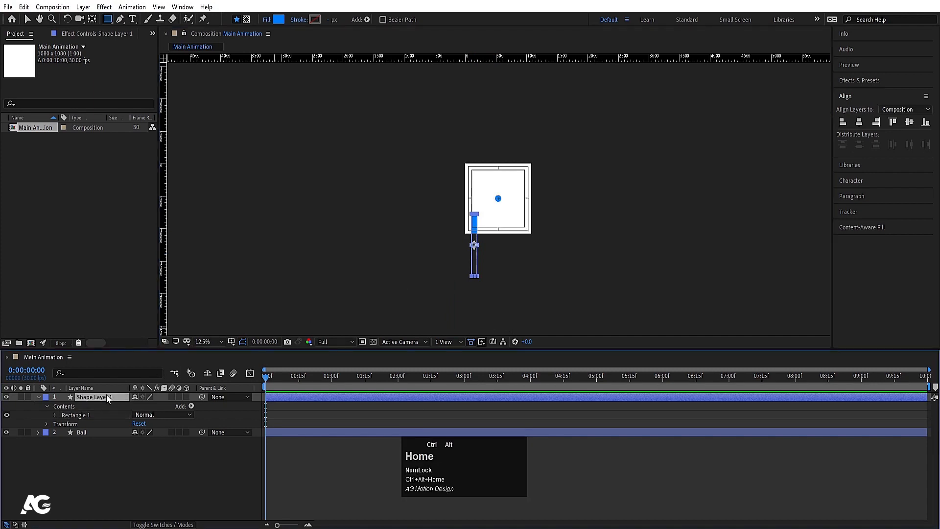
left_click(208, 339)
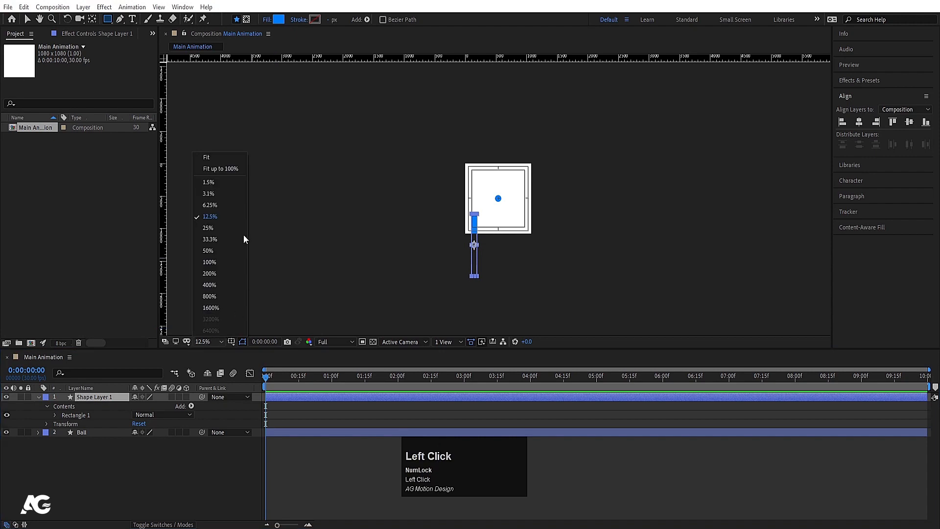
left_click(214, 158)
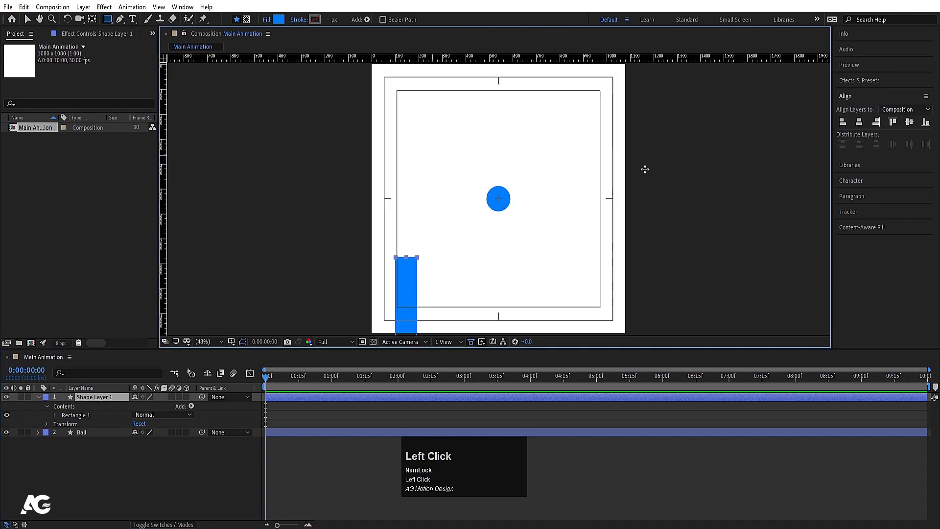
left_click(859, 124)
left_click(913, 122)
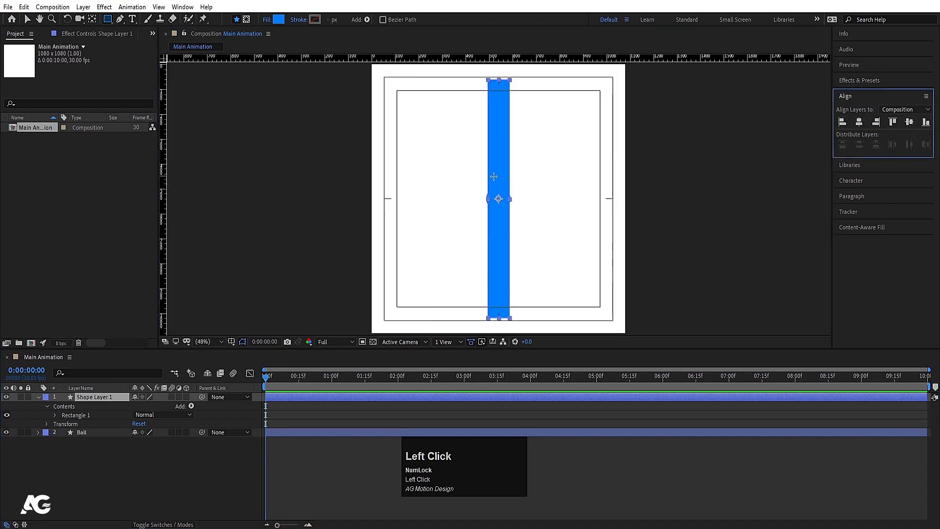
- Unlink the rectangle layer's scale proportions and set its scale to 188% horizontally and 205% vertically
key("s")
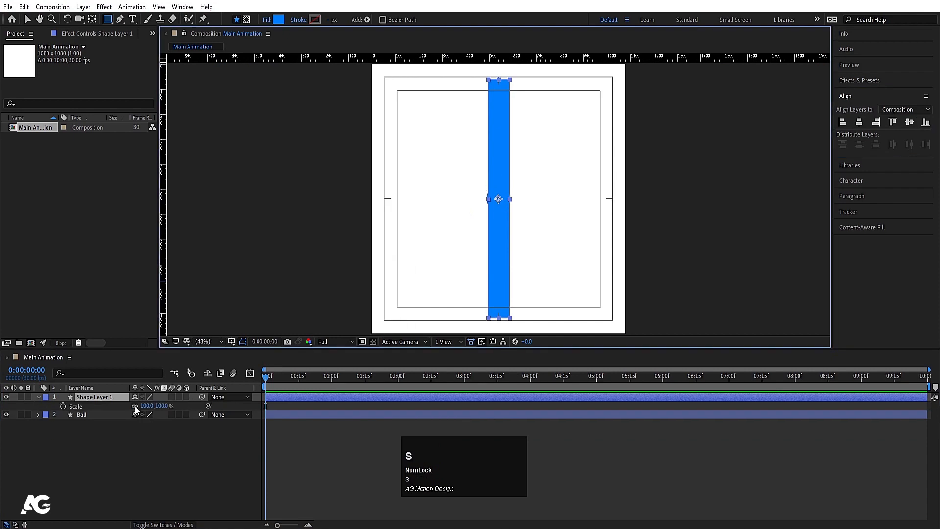
left_click(134, 406)
left_click_drag(162, 406, 182, 405)
scroll(499, 199, "down", 2)
left_click(145, 413)
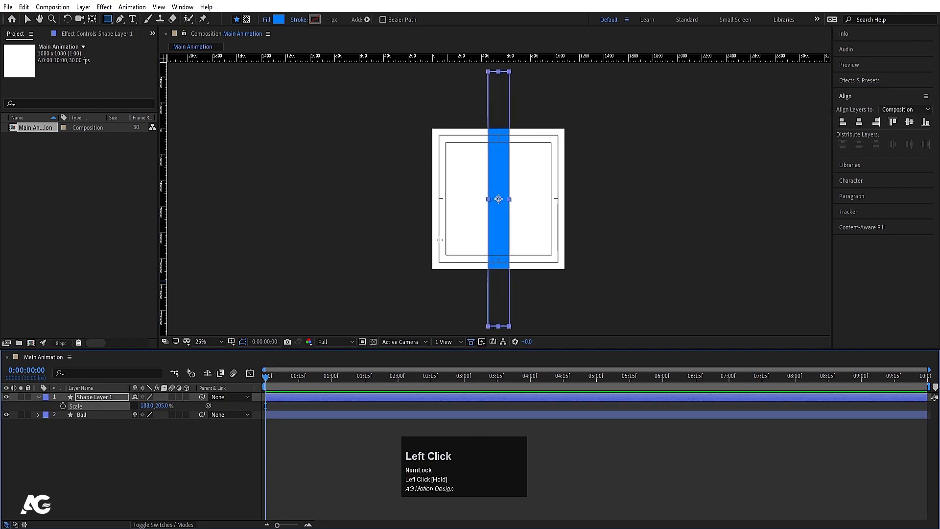
- Move the rectangle to the composition's lower-left corner, at a position of about 194, 1877, and expand its layer properties
key("v")
left_click_drag(504, 216, 438, 278)
left_click(207, 342)
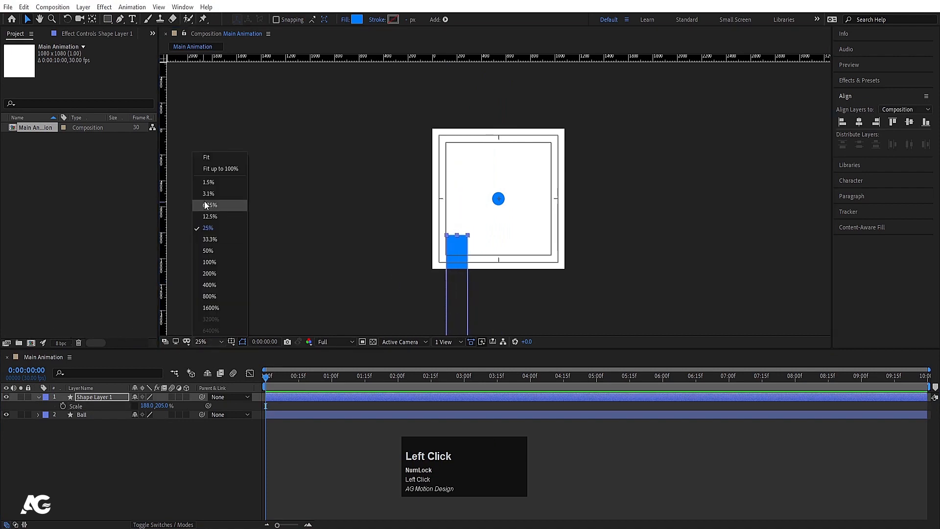
left_click(207, 163)
left_click_drag(419, 297, 419, 316)
left_click(39, 397)
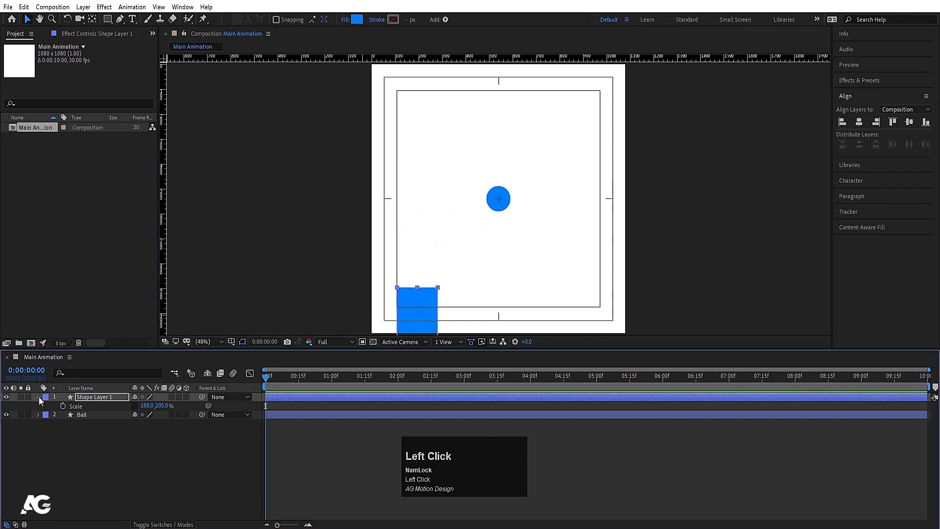
left_click(40, 397)
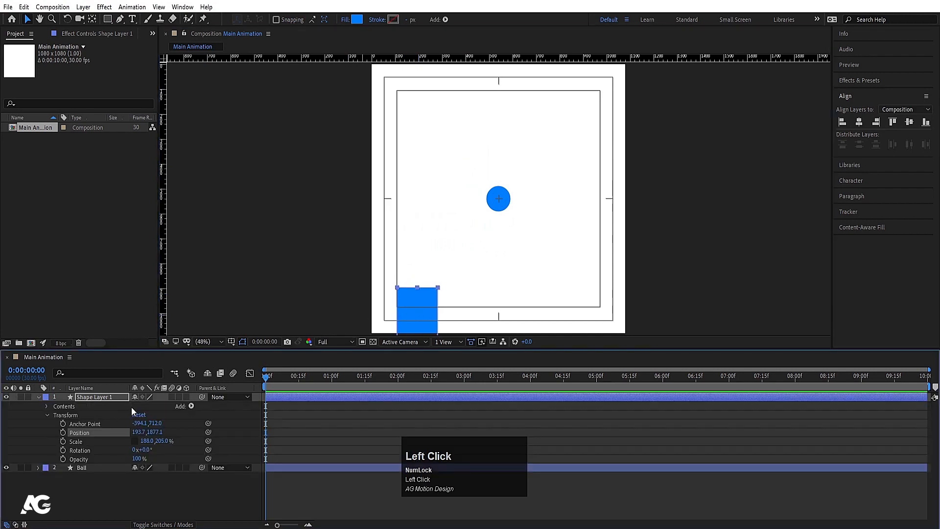
- Add a Repeater to the rectangle layer's contents and expand its settings and transform properties
left_click(46, 415)
left_click(191, 406)
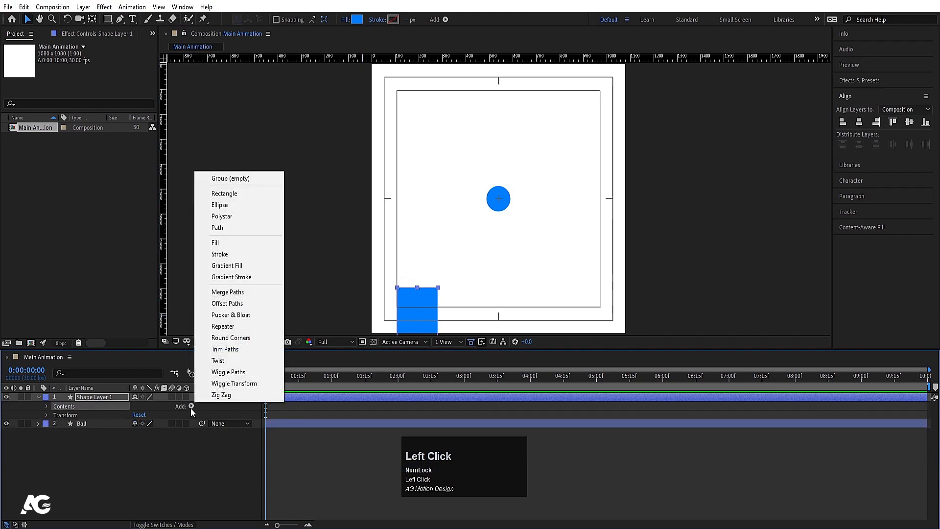
left_click(223, 326)
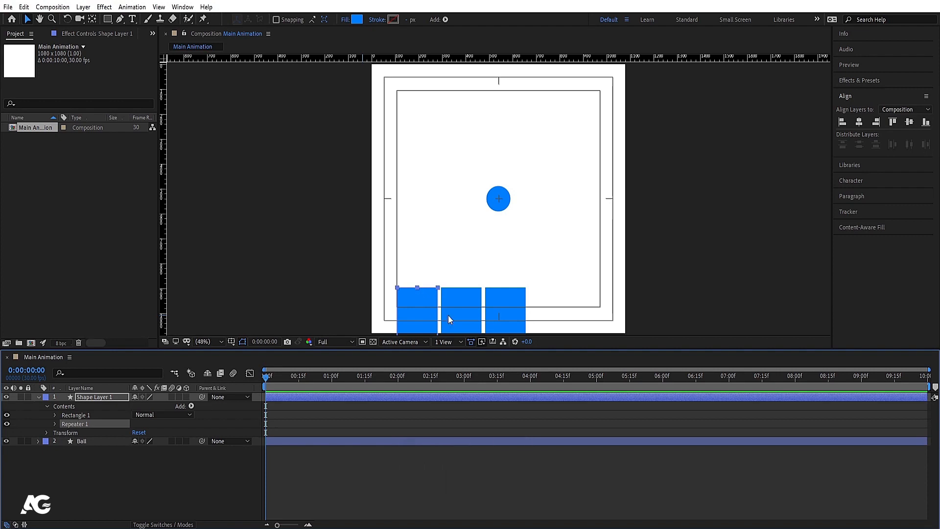
left_click(55, 424)
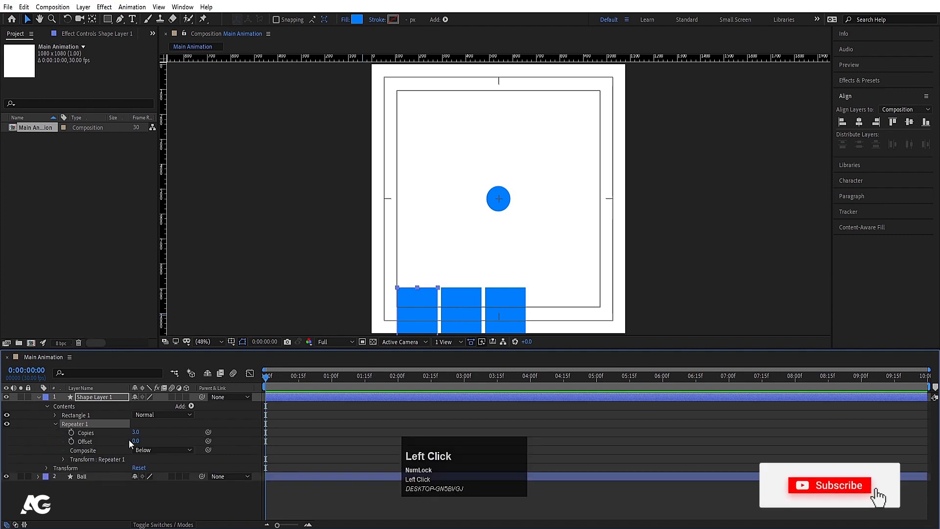
scroll(107, 465, "down", 1)
left_click(63, 459)
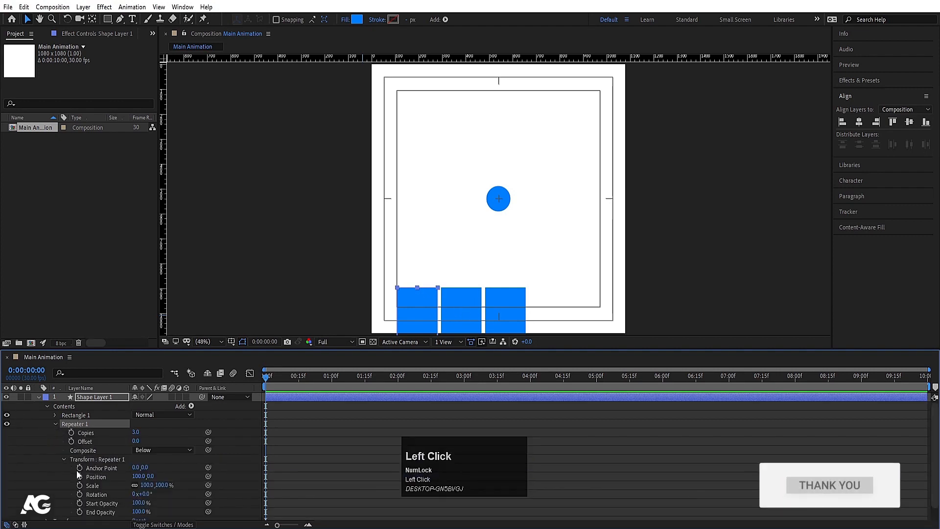
- Set the repeater's transform position to 95, -41 so the rectangle copies form a rising staircase
left_click_drag(154, 477, 138, 483)
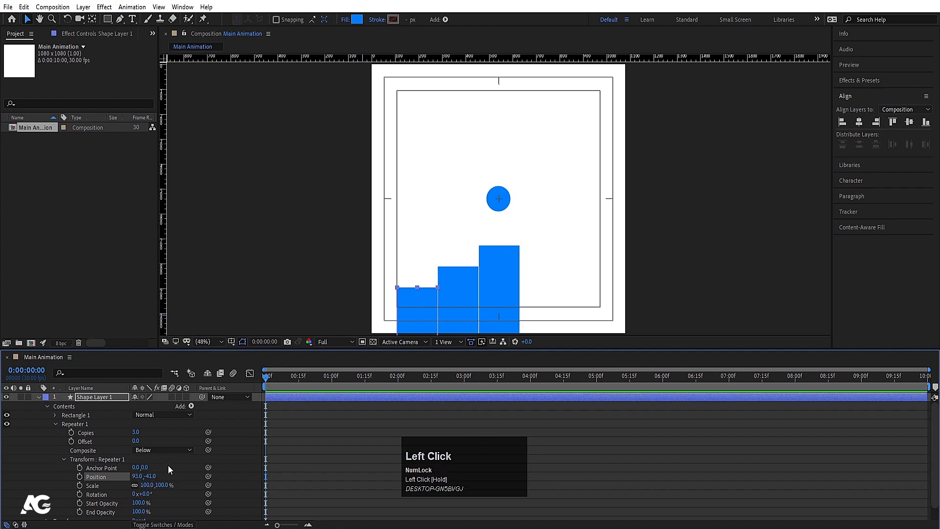
left_click(169, 467)
left_click(141, 478)
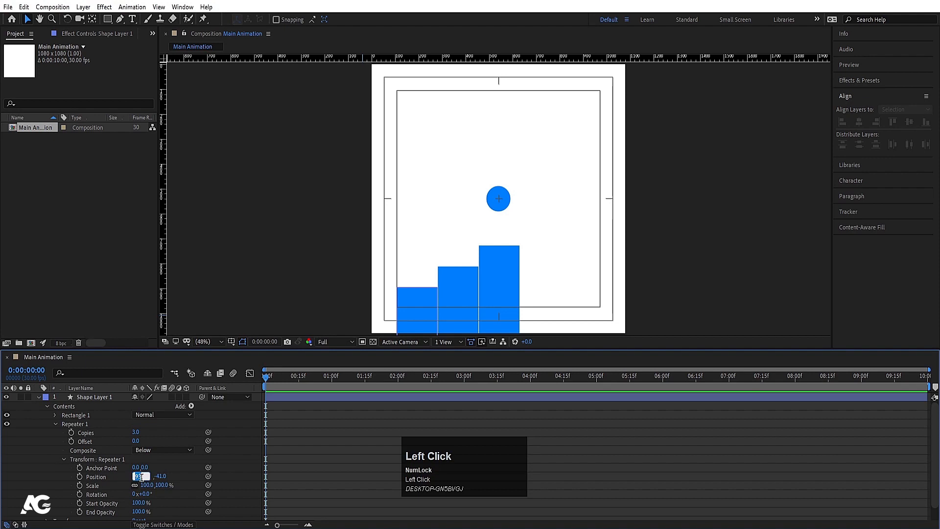
type("95")
key("Return")
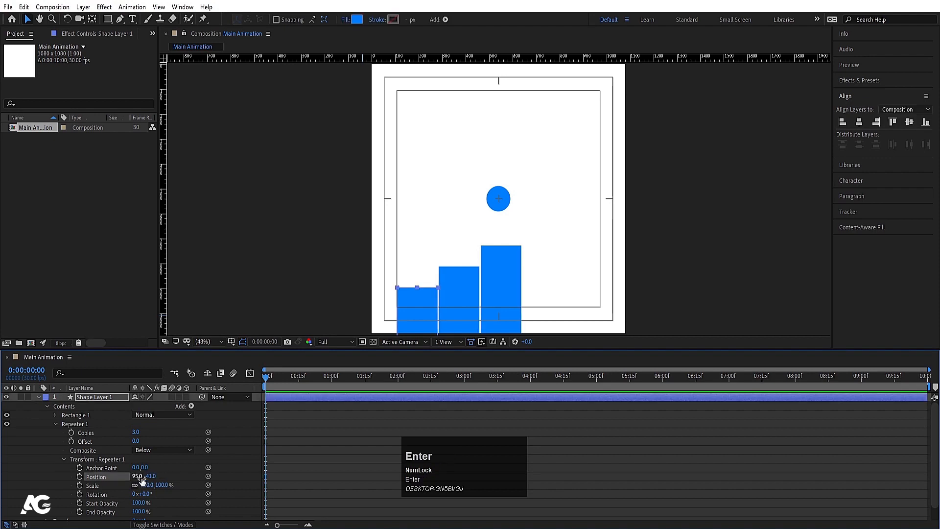
- Set the repeater's copies to 20 and shift the staircase down and left until the composition's left edge cuts its first stair
left_click(138, 432)
type("20")
key("Return")
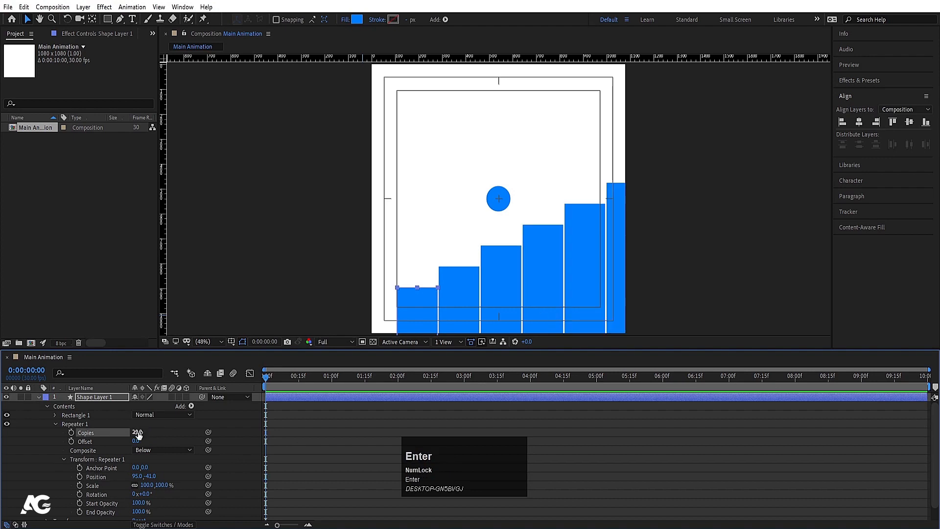
left_click(99, 400)
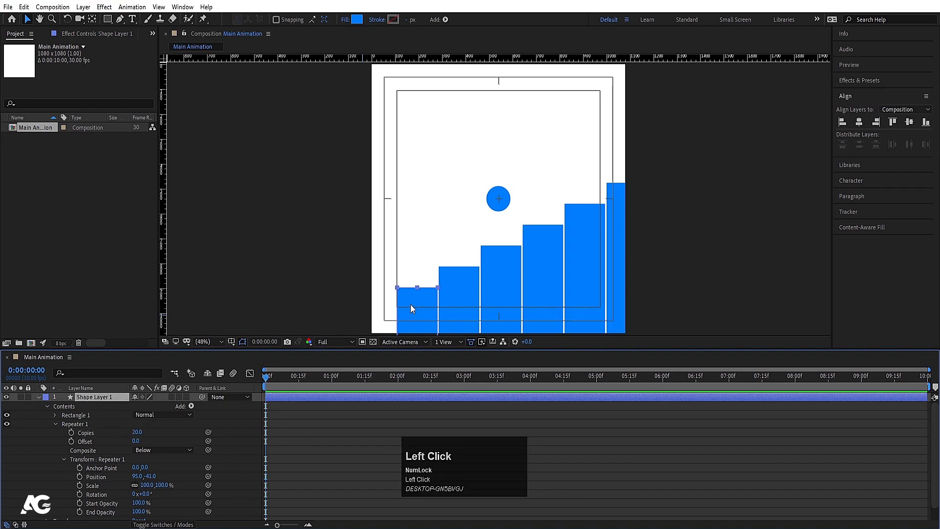
left_click_drag(411, 305, 372, 327)
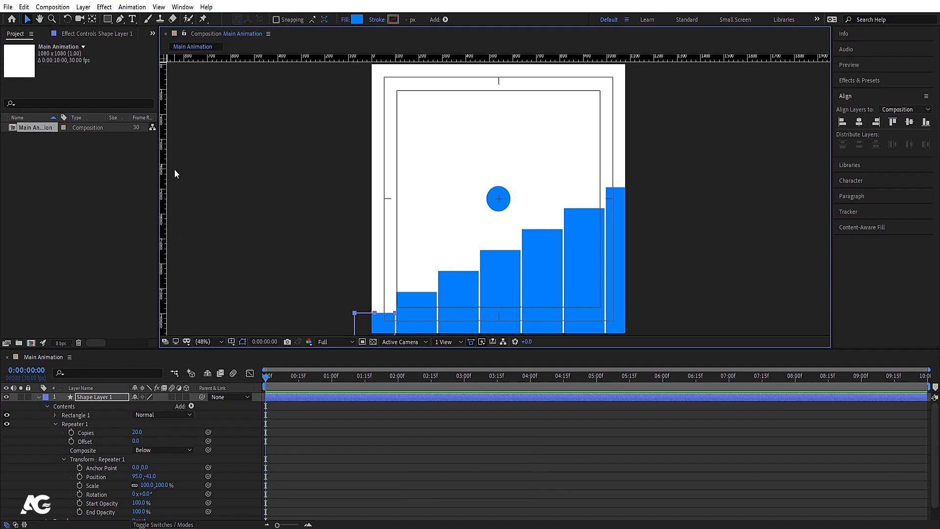
- Show the rulers and place a vertical guide along the left edge of the second stair
key("ctrl+r")
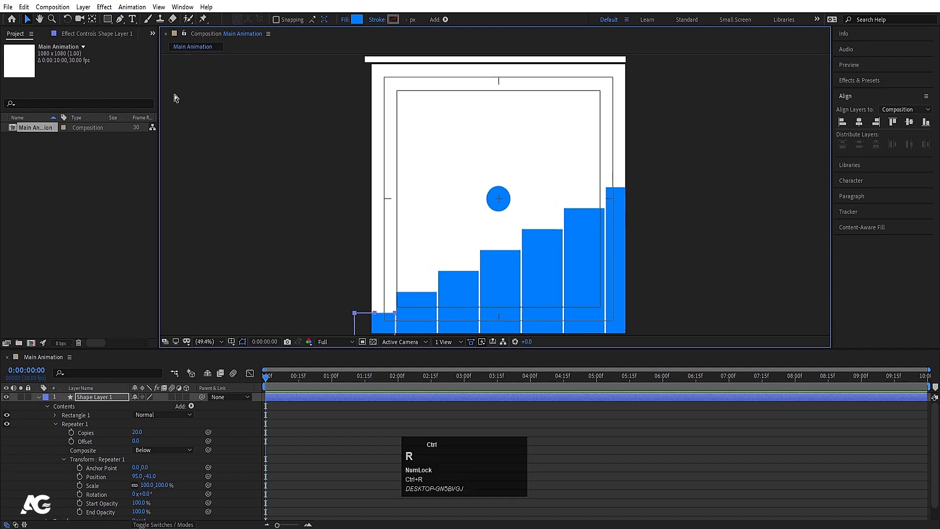
key("ctrl+r")
left_click_drag(165, 232, 469, 52)
scroll(387, 301, "up", 3)
key("space")
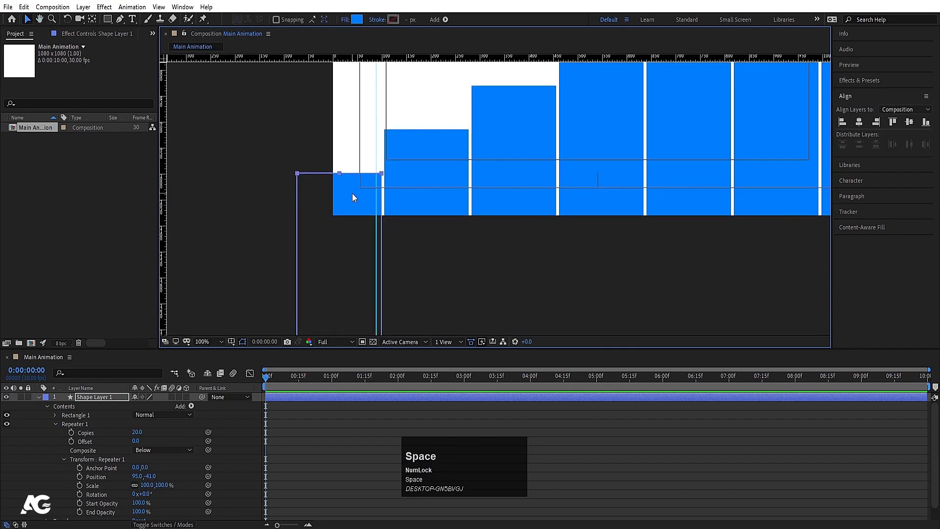
left_click_drag(377, 96, 379, 96)
scroll(386, 206, "up", 3)
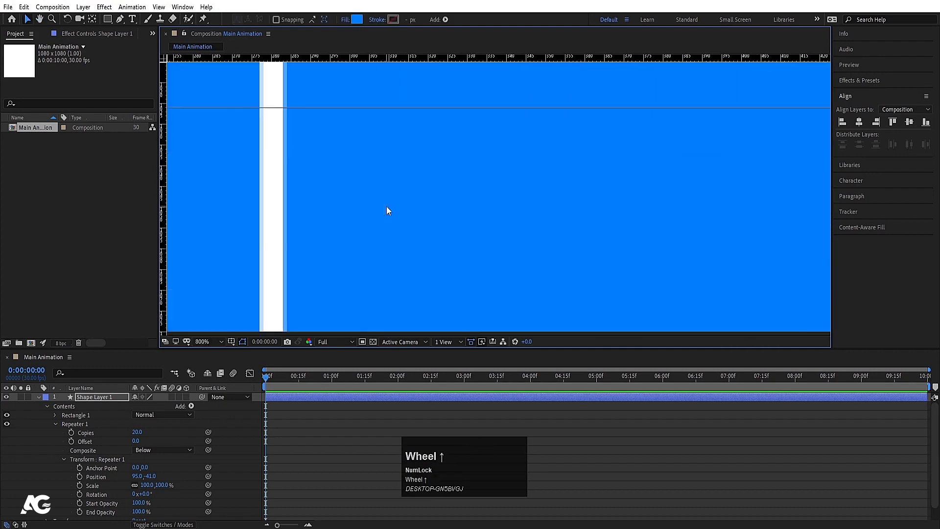
scroll(357, 184, "down", 2)
left_click_drag(258, 128, 270, 133)
left_click_drag(272, 177, 272, 178)
scroll(278, 219, "down", 1)
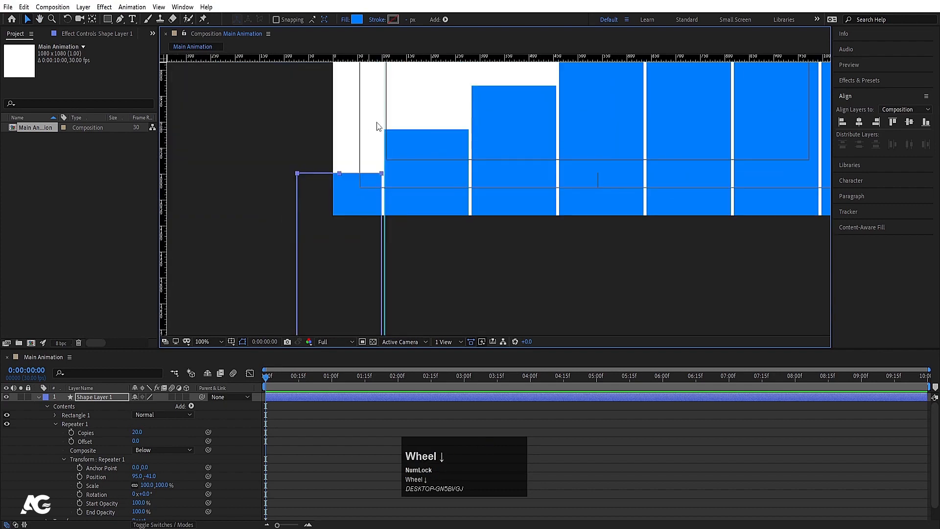
- Turn off the title/action safe overlay and nudge the vertical guide slightly left, just outside the second stair's edge
left_click_drag(403, 115, 407, 204)
scroll(388, 233, "up", 1)
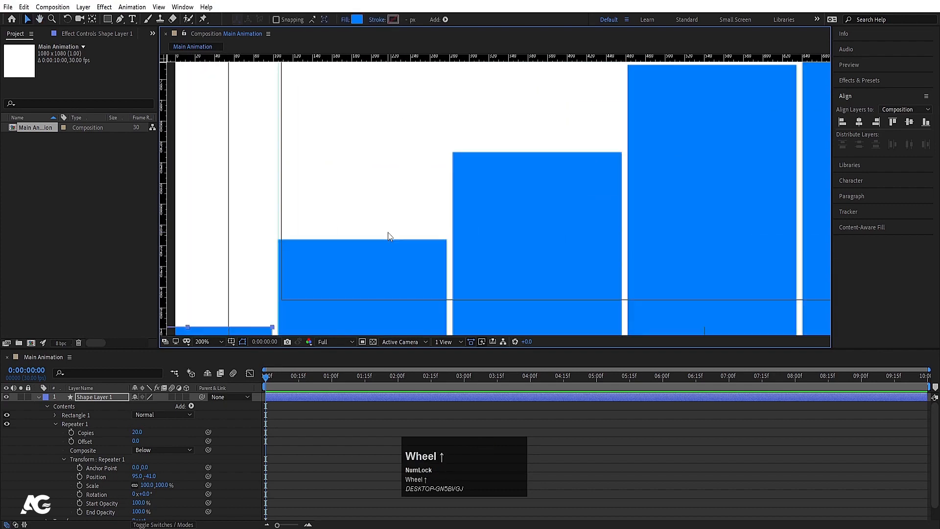
left_click(232, 342)
left_click(252, 390)
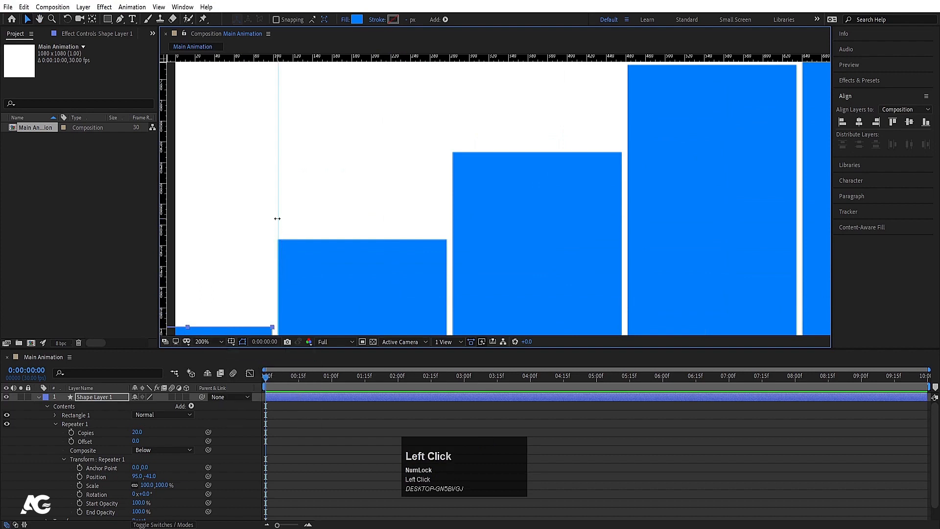
left_click_drag(277, 219, 276, 218)
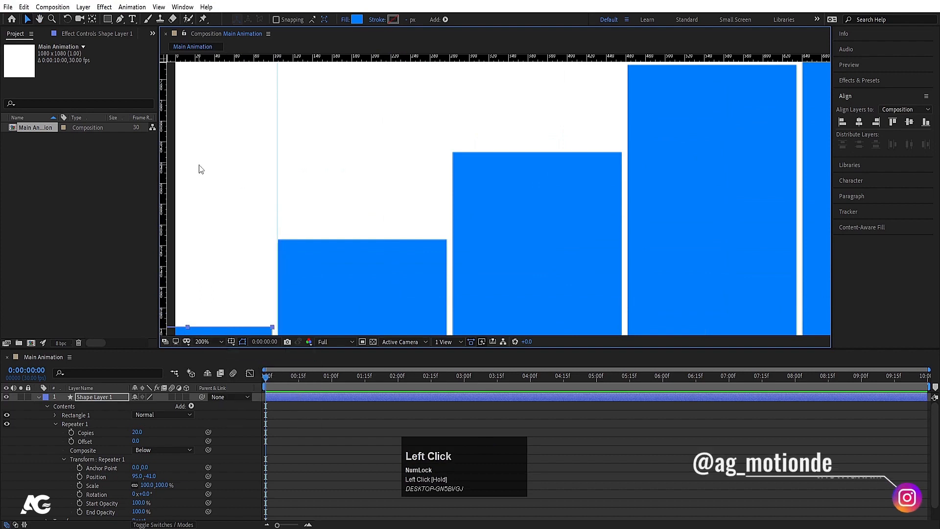
left_click(274, 260)
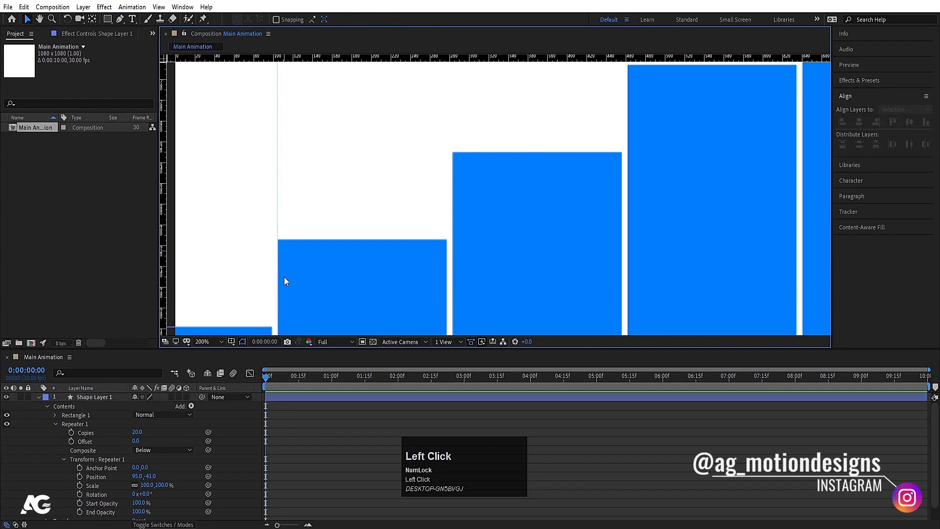
- Collapse the staircase layer's properties and fit the whole composition in the viewer
scroll(313, 265, "down", 2)
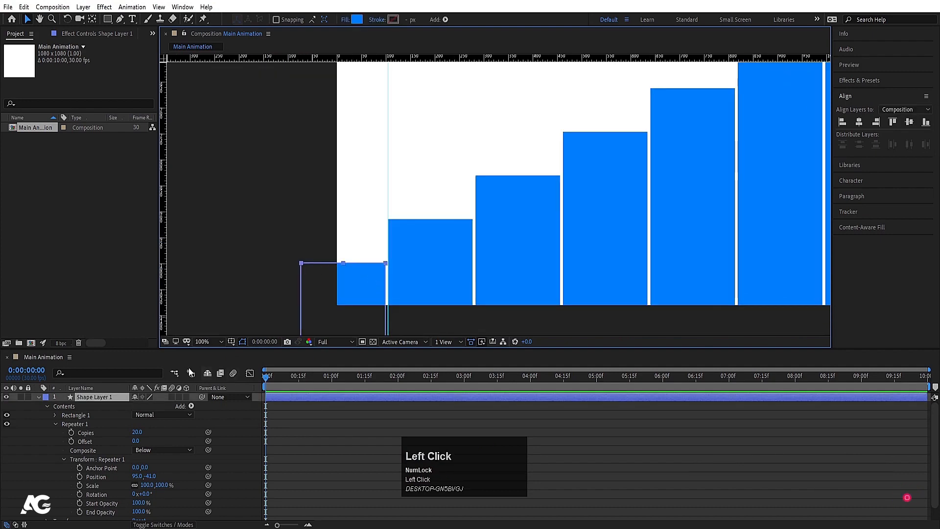
left_click(39, 400)
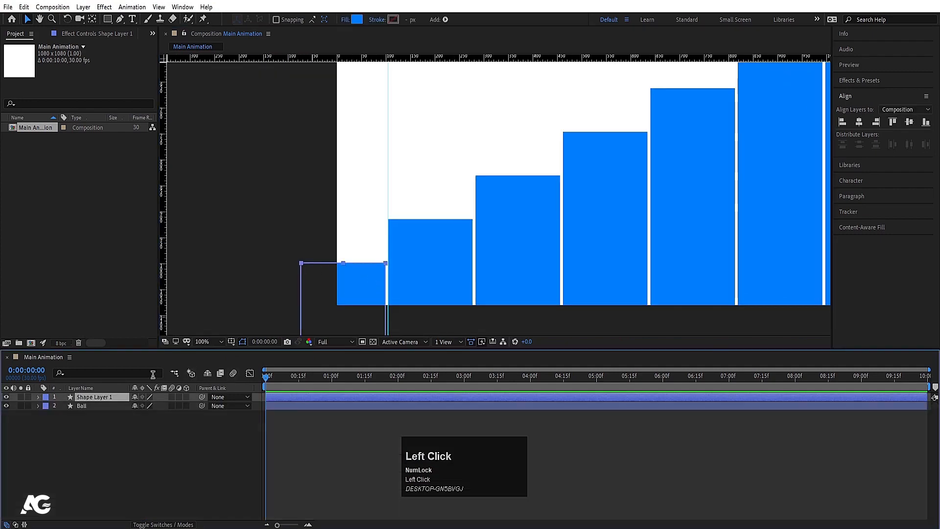
left_click(220, 341)
left_click(207, 157)
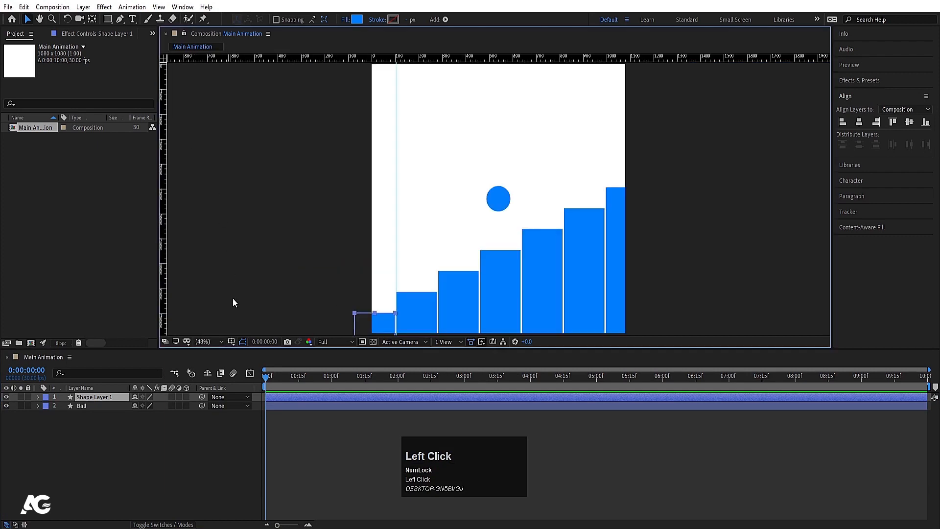
left_click(174, 455)
left_click(112, 398)
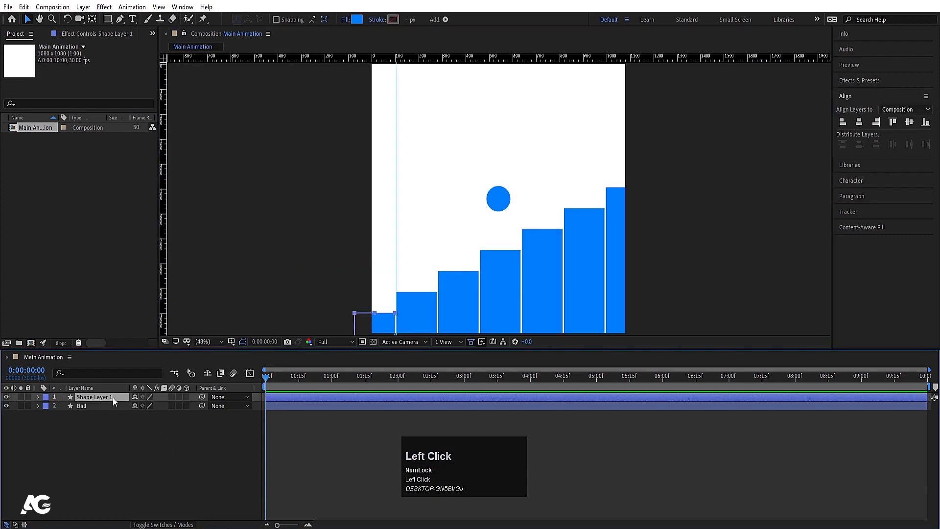
left_click(129, 443)
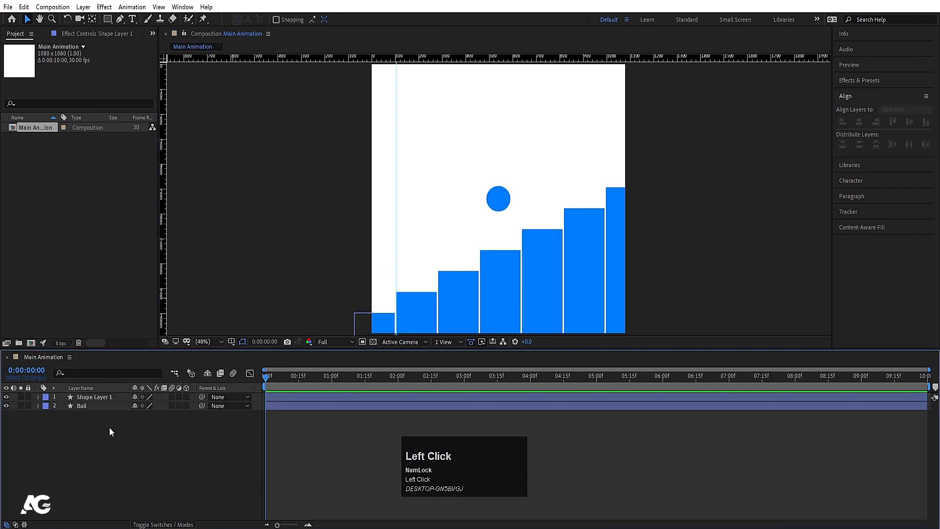
left_click(88, 398)
left_click(501, 193)
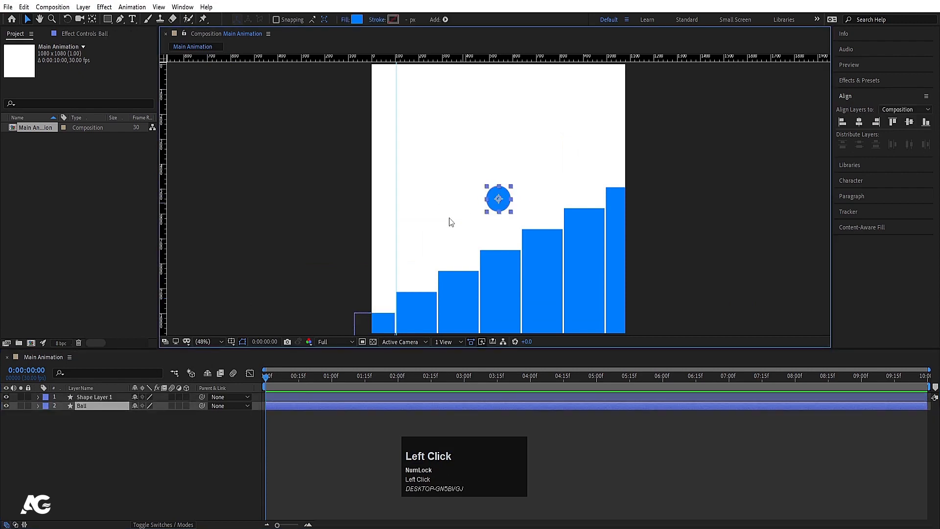
left_click(213, 343)
left_click(221, 157)
- Give the staircase's shape layer a pink label and rename it "stairs"
left_click(89, 397)
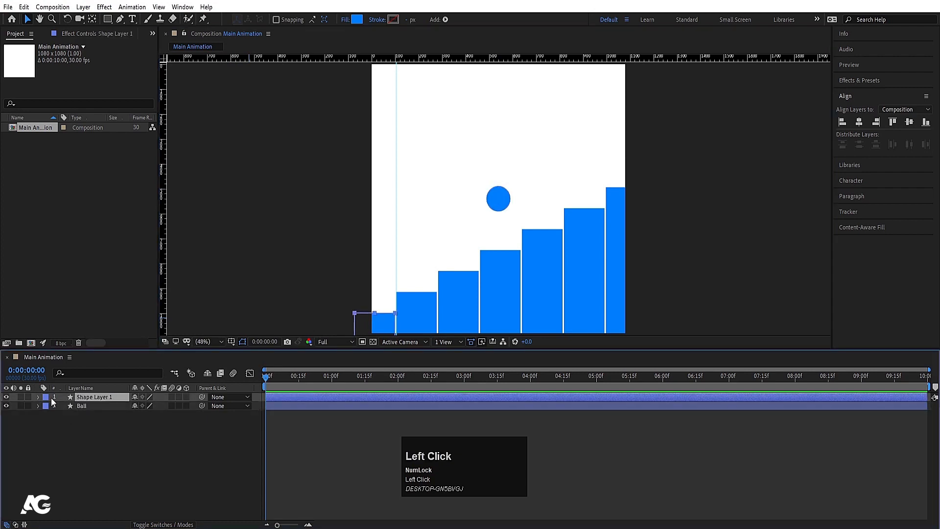
left_click(46, 397)
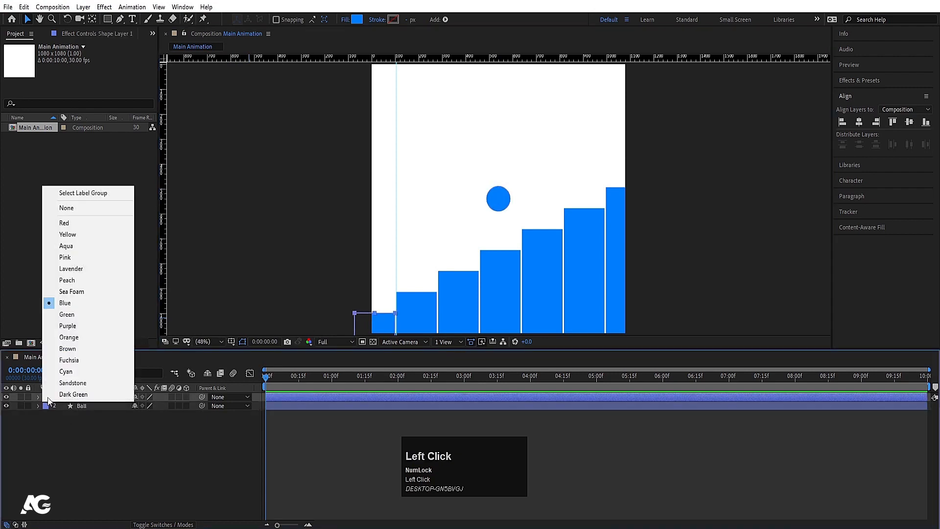
left_click(72, 258)
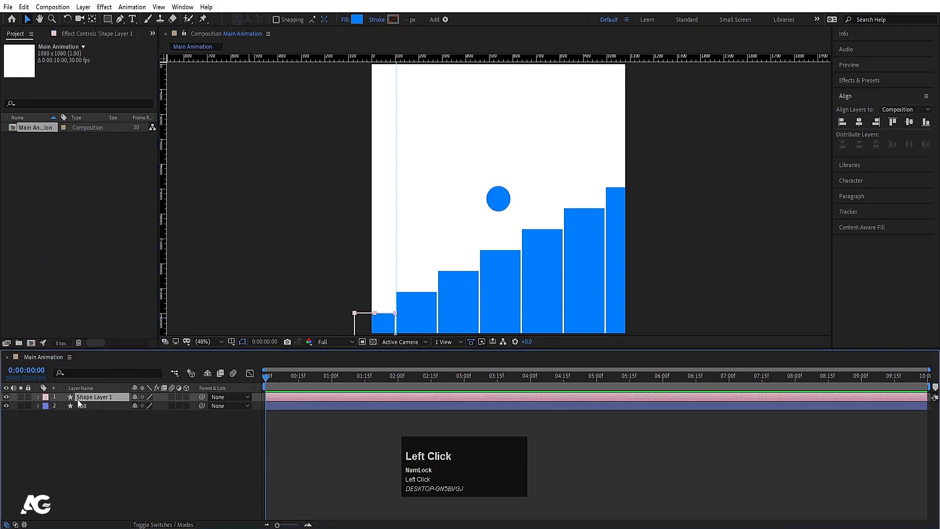
key("Return")
type("sta")
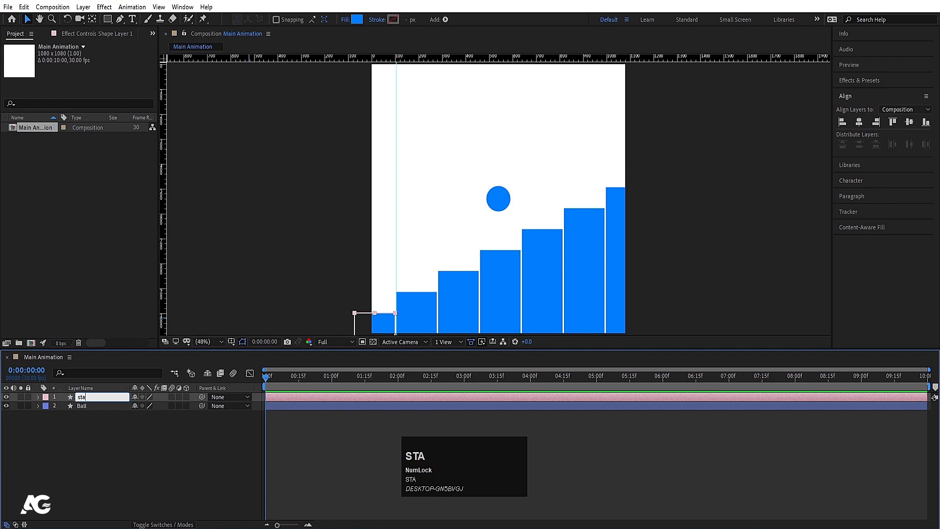
type("irs")
key("Return")
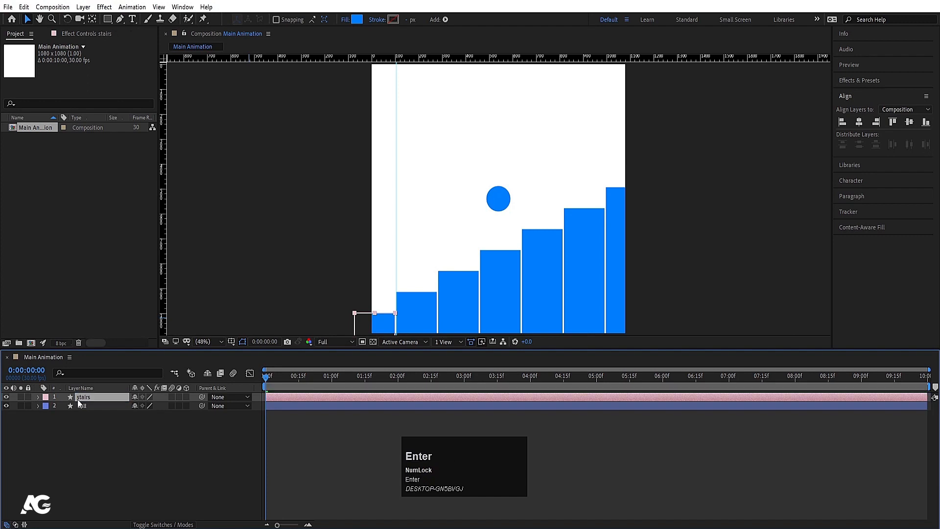
- Move the ball from the composition's centre onto the second stair and nudge it down until it rests on the top edge
left_click(97, 406)
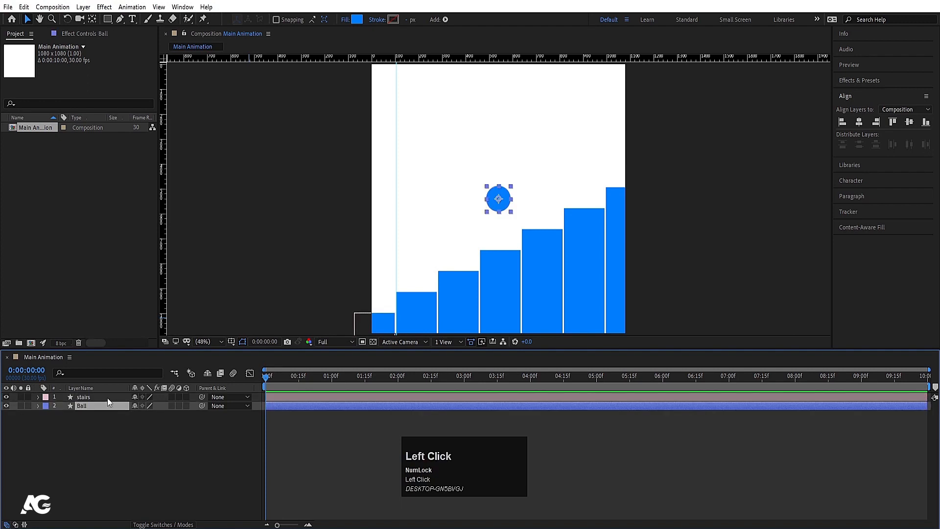
left_click_drag(490, 205, 414, 282)
scroll(414, 308, "up", 3)
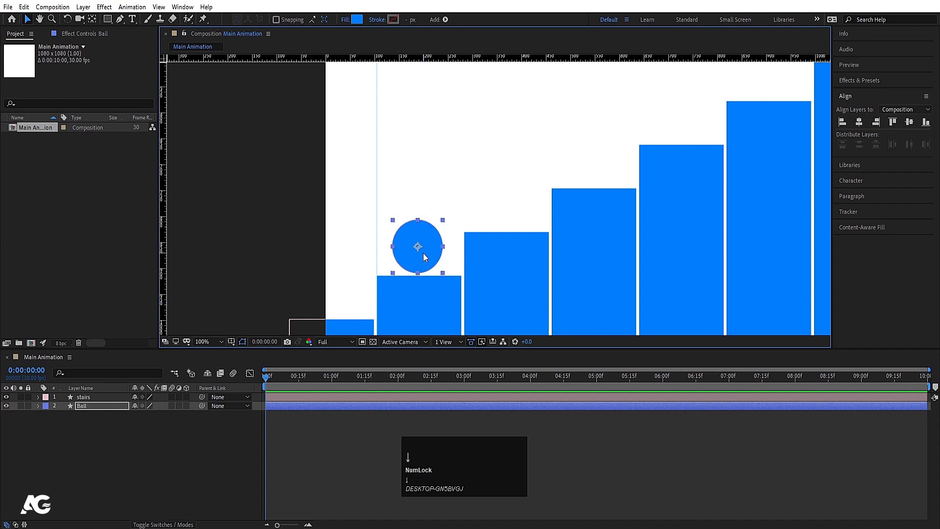
key("Down")
key("Down")
key("Down")
key("Down")
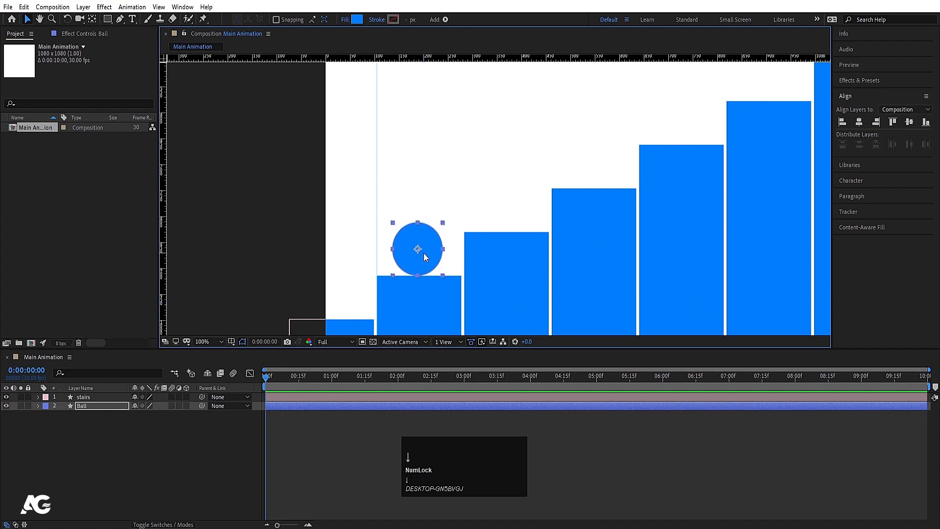
left_click(159, 444)
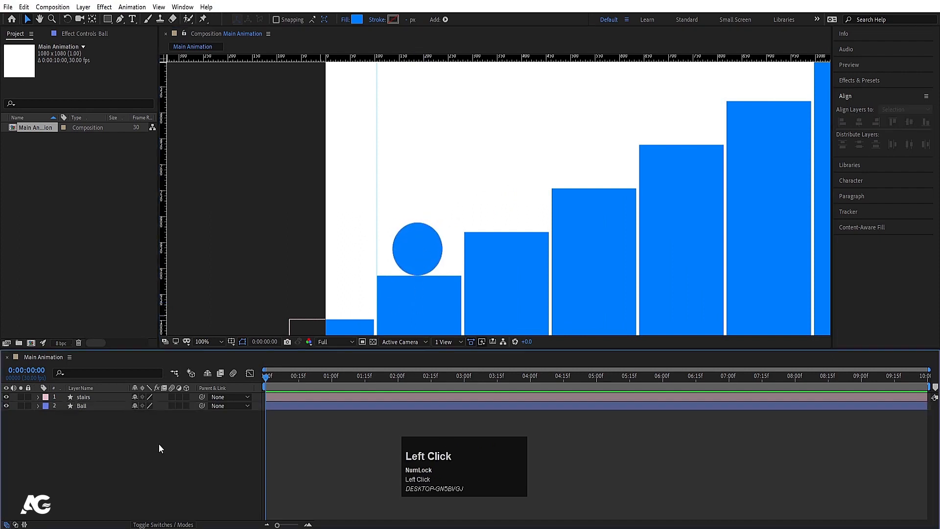
- Move the ball's anchor point from its centre down to its bottom edge, where it touches the second stair
left_click(91, 407)
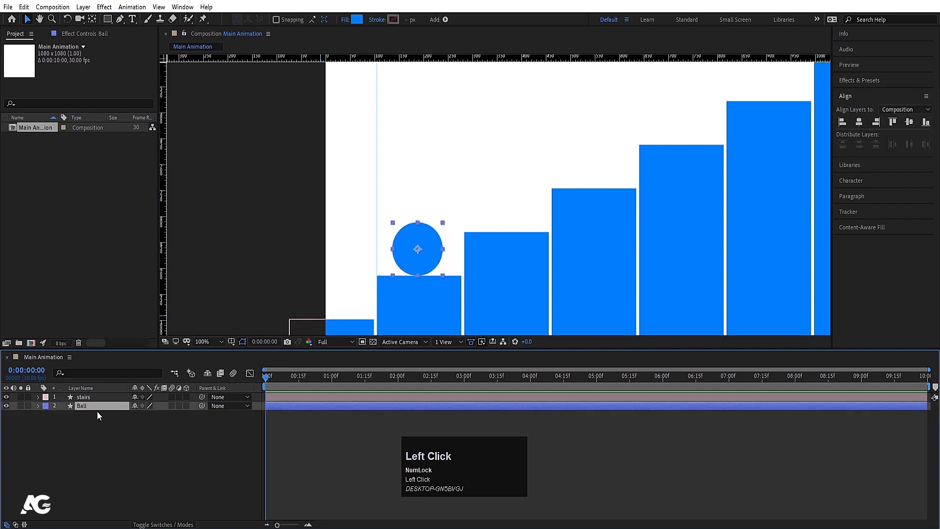
key("y")
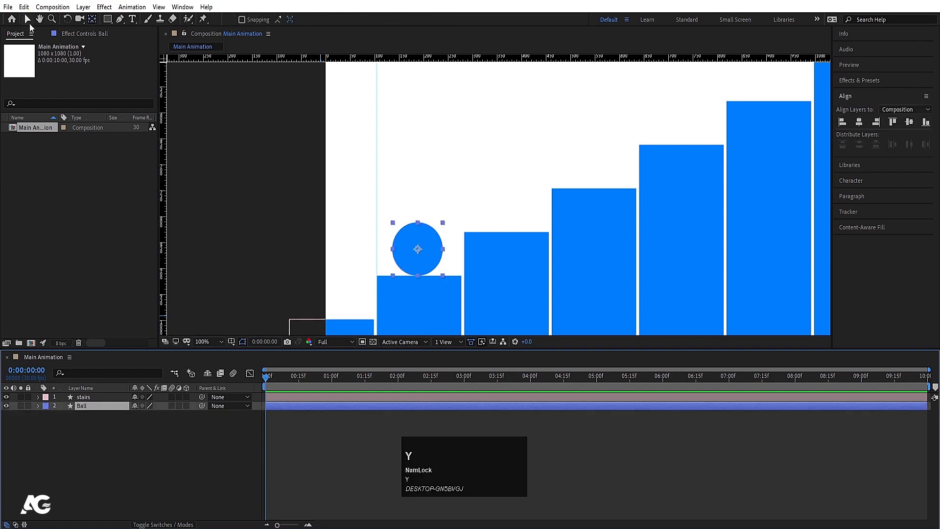
left_click_drag(417, 249, 418, 274)
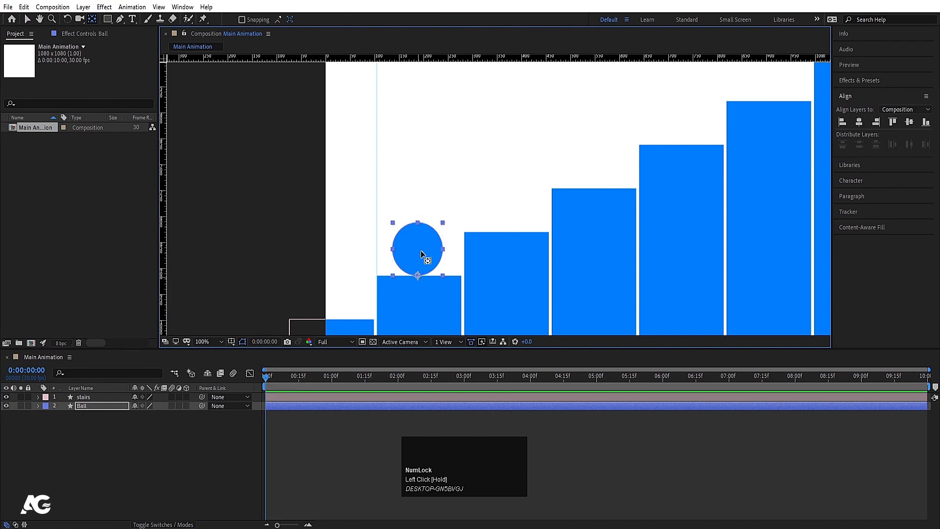
- Scale the ball up uniformly to 140%
left_click(84, 405)
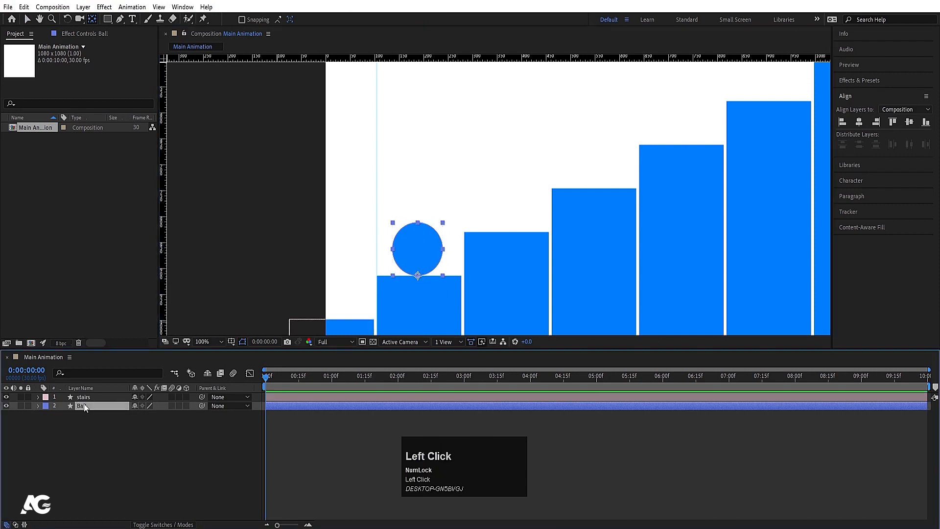
key("s")
left_click_drag(142, 415, 168, 417)
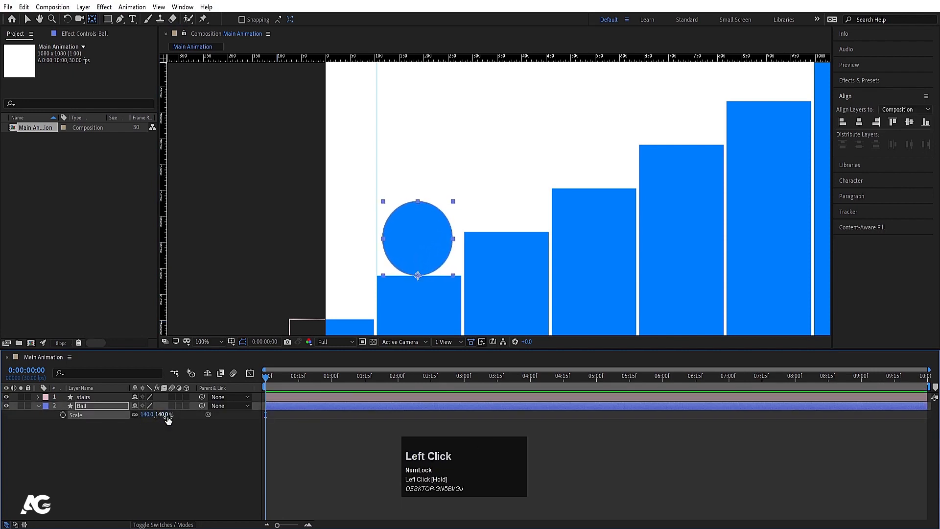
- Nudge the ball slightly to the right to centre it on the second stair, and deselect it
key("Right")
key("Right")
key("Right")
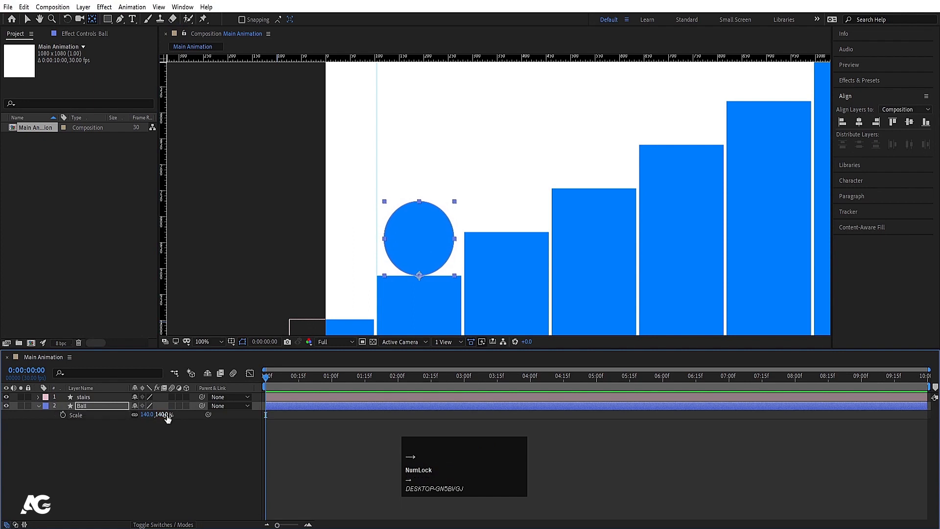
key("Right")
key("Right")
key("Right")
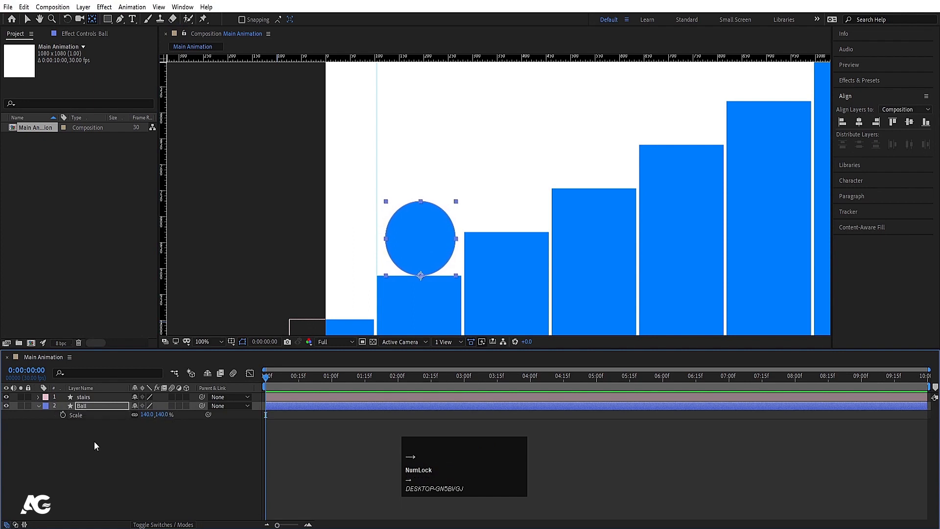
left_click(111, 477)
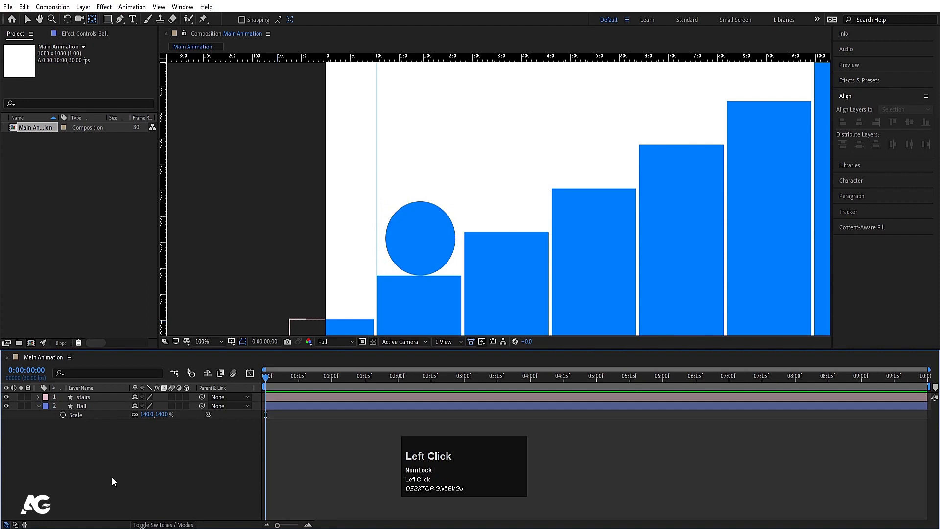
key("Left")
left_click(112, 478)
left_click(43, 406)
left_click(196, 182)
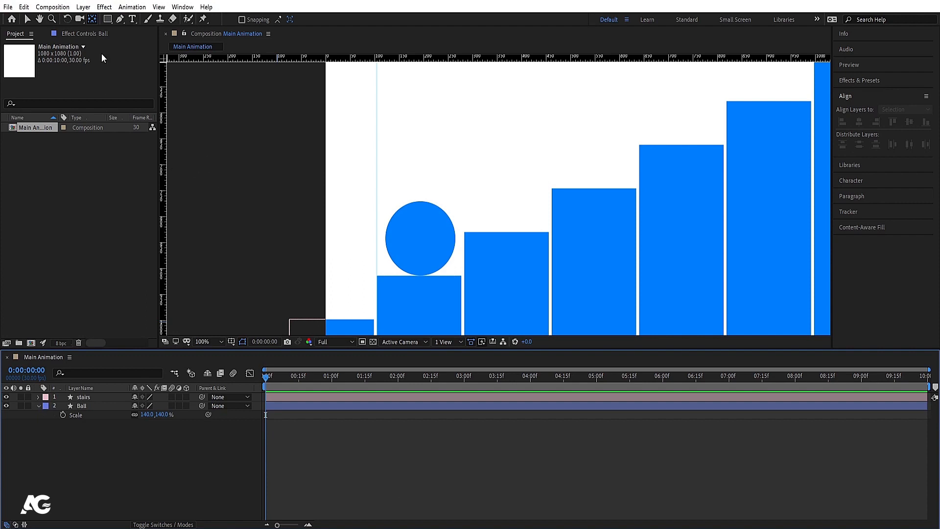
- Add a second vertical guide with the Selection tool at the ball's right edge, and fit the whole composition in the viewer
left_click(26, 18)
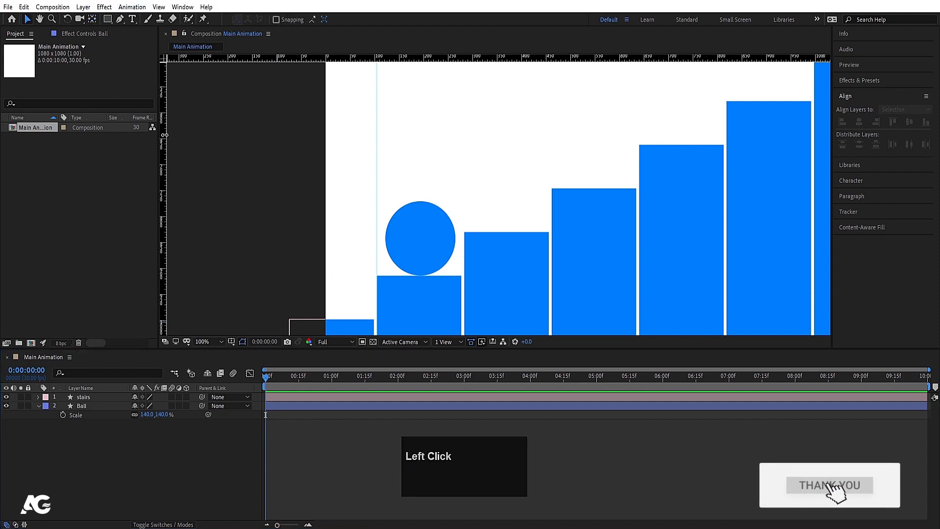
left_click_drag(163, 133, 456, 188)
scroll(456, 188, "up", 5)
scroll(440, 228, "down", 5)
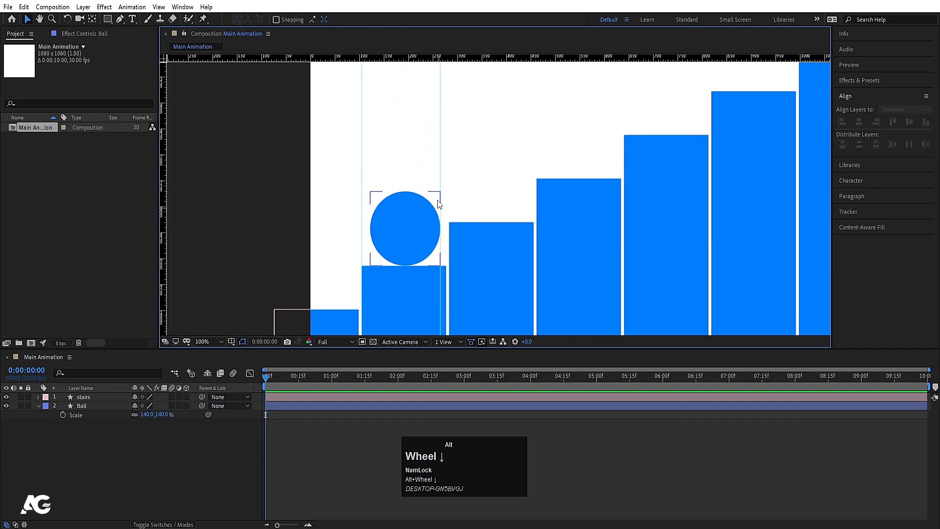
left_click(219, 337)
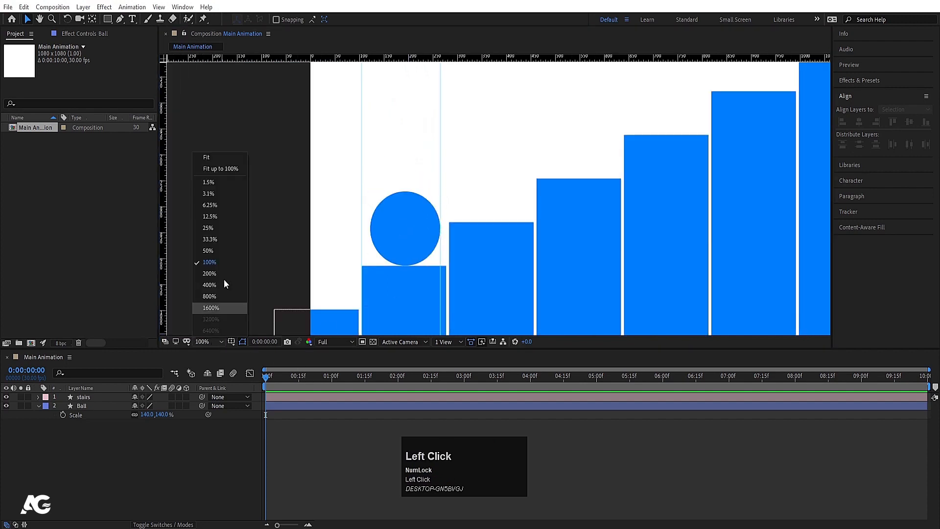
left_click(221, 154)
- Separate the ball's Position into X and Y dimensions and add a starting keyframe for both at 0:00
left_click(81, 405)
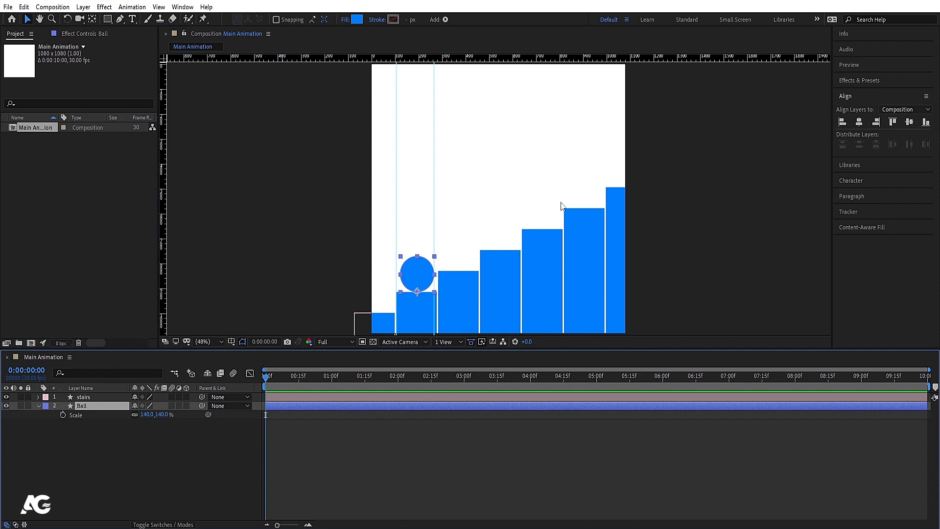
left_click(120, 432)
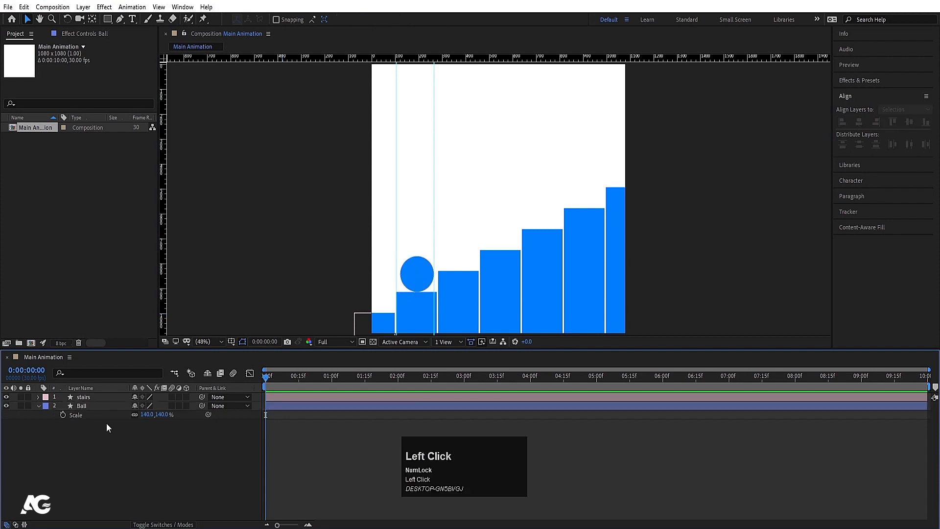
left_click(90, 407)
key("p")
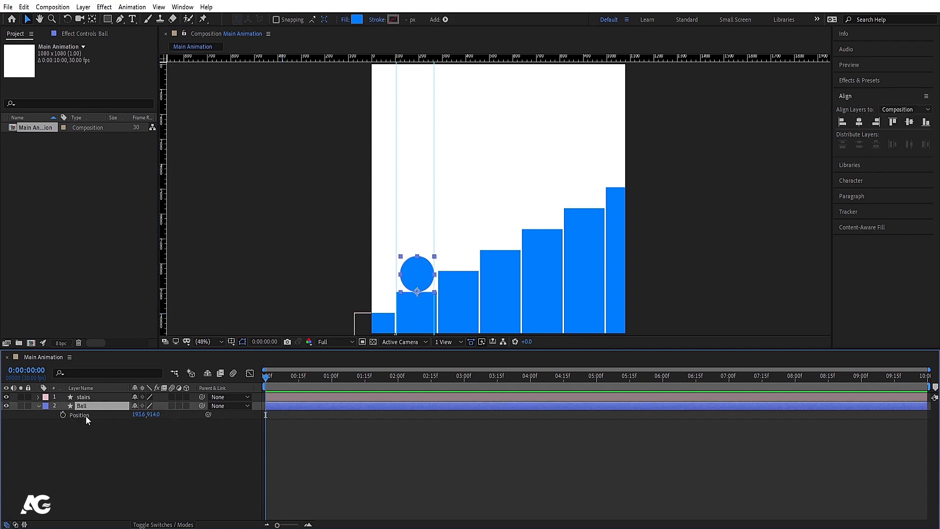
left_click(87, 416)
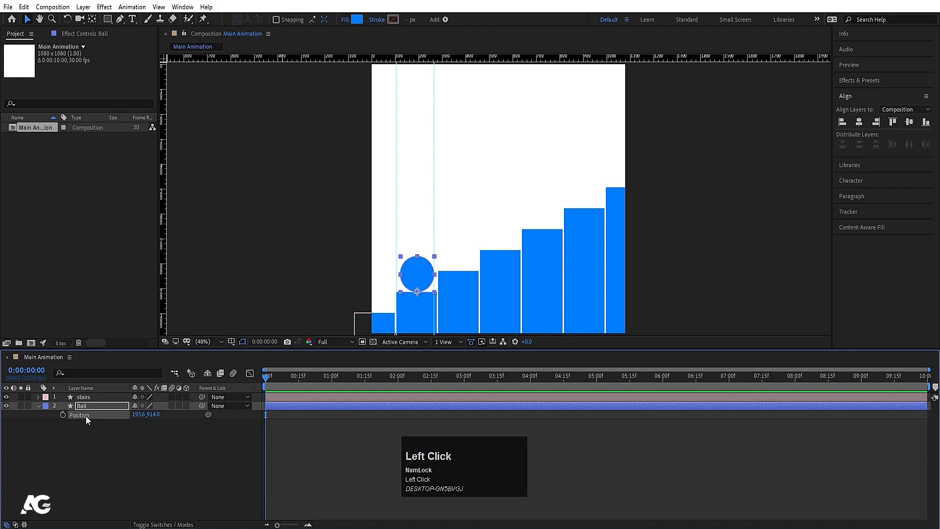
right_click(86, 416)
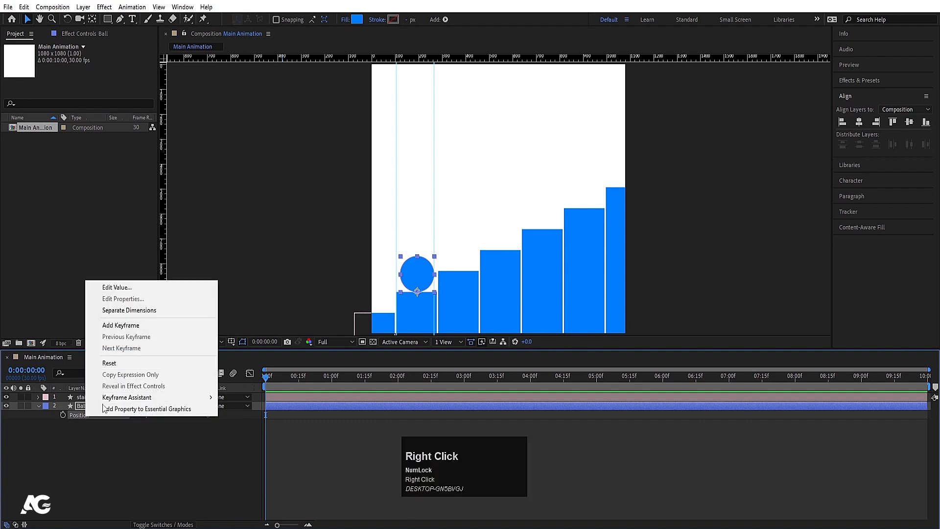
left_click(122, 314)
left_click(118, 456)
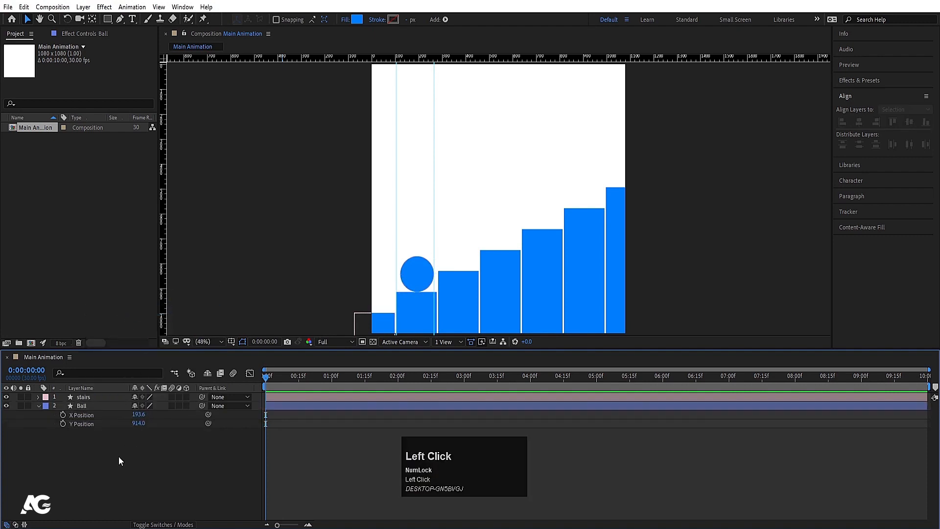
left_click(63, 415)
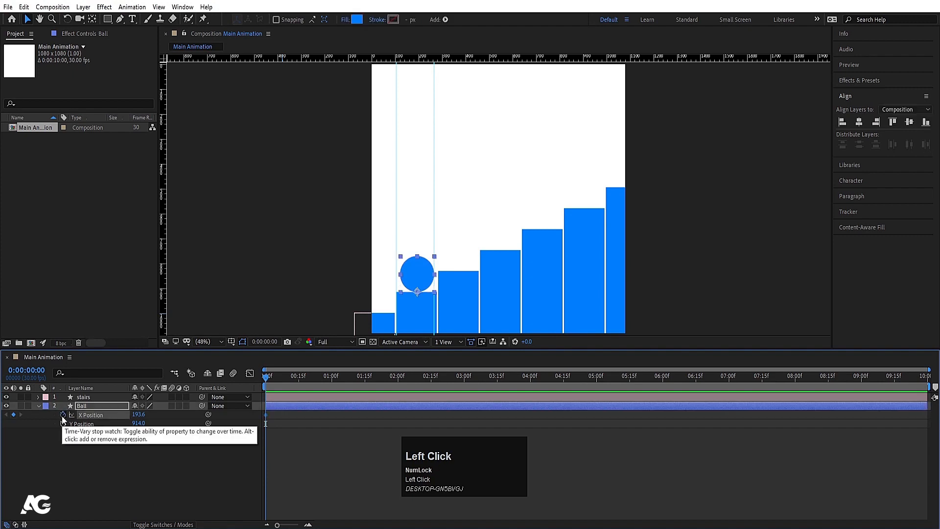
left_click(62, 424)
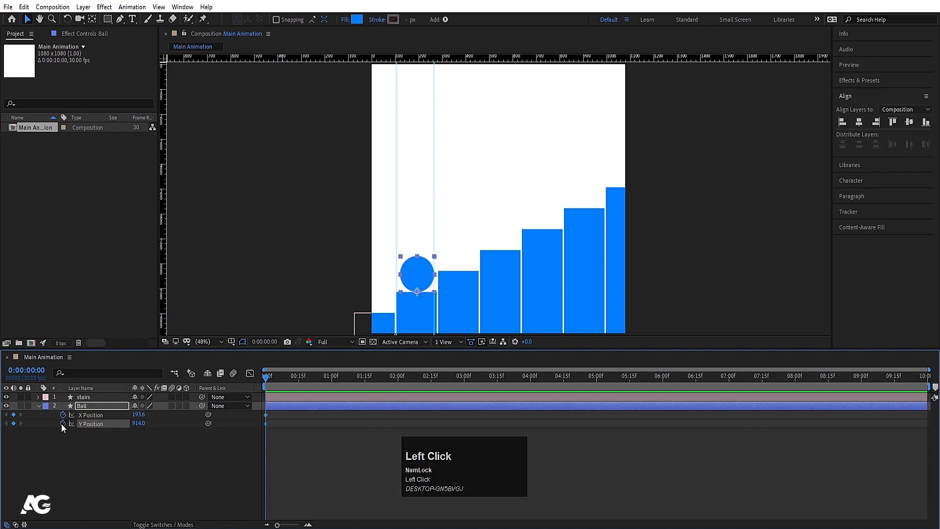
- At the 1-second mark, set the ball's X Position to 906.6 and Y Position to 579 to place it on the sixth stair
key("equal")
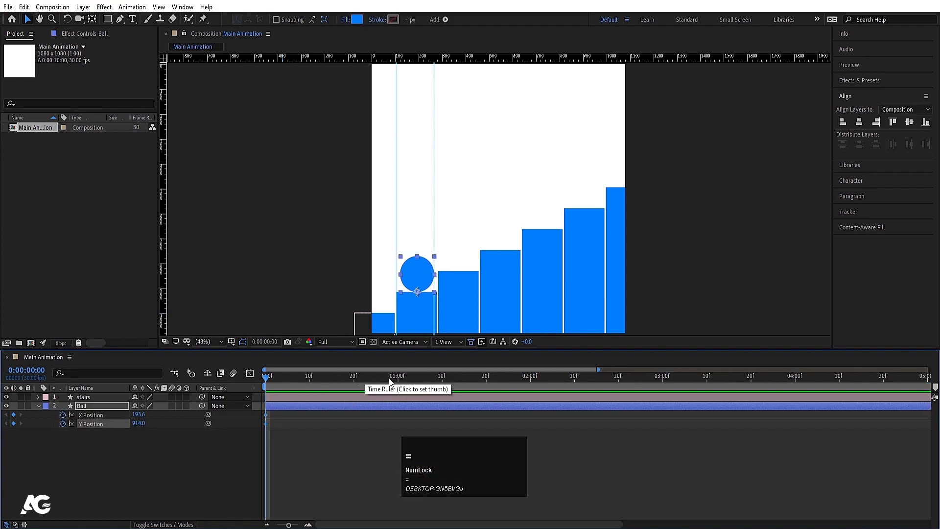
left_click_drag(389, 377, 399, 380)
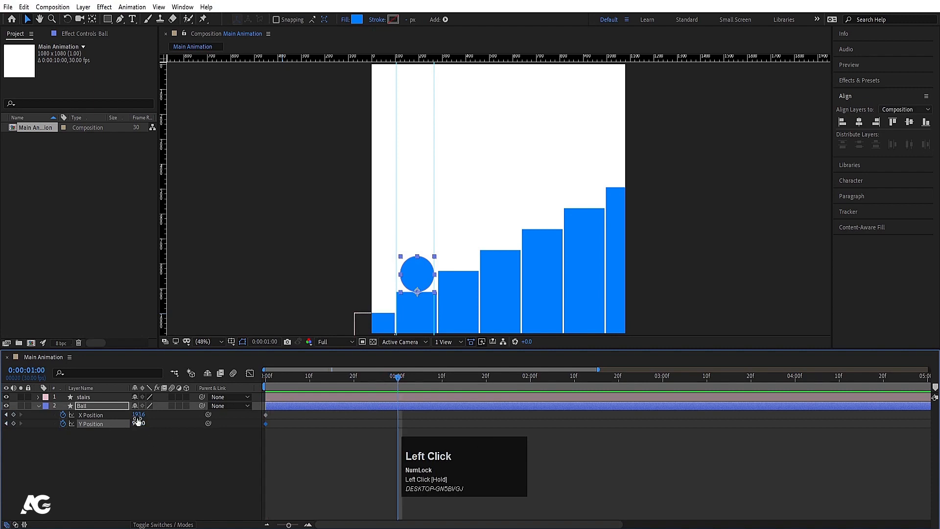
left_click_drag(138, 415, 499, 432)
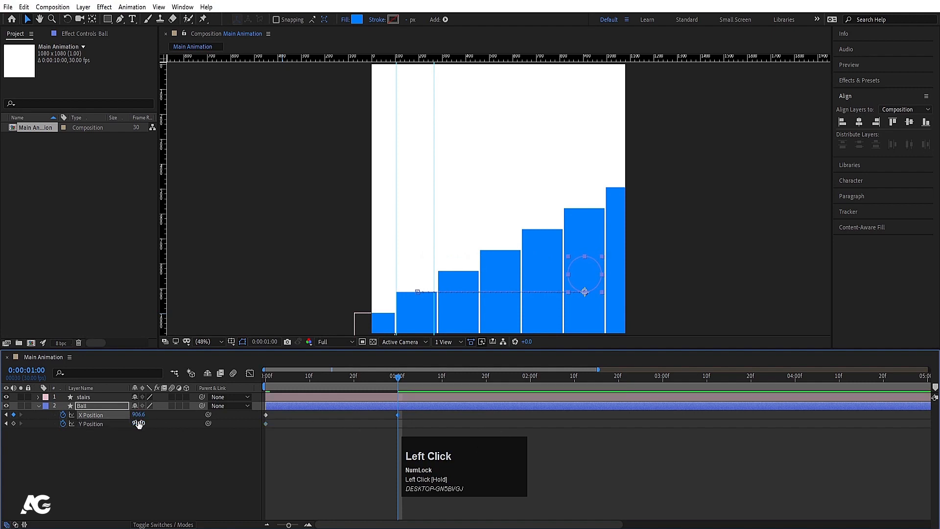
left_click_drag(138, 423, 86, 415)
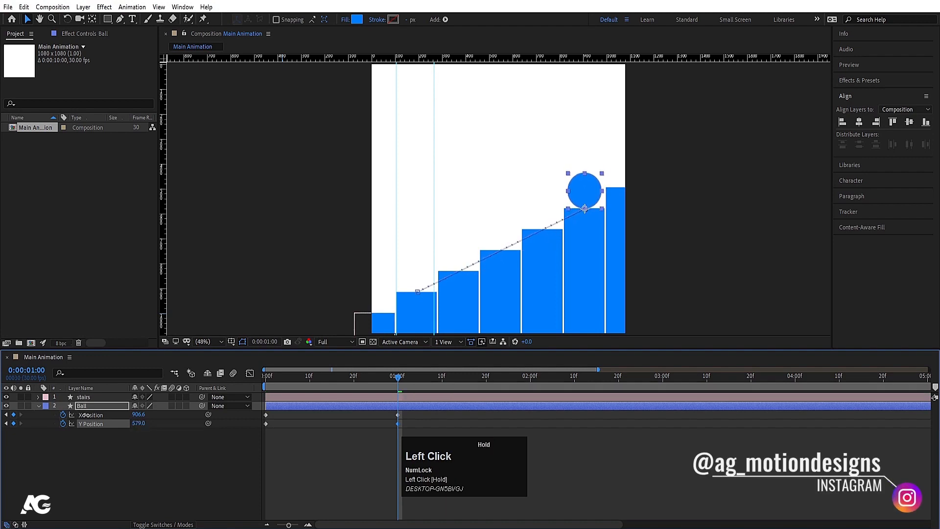
- Fine-tune the ball's height at 1 second to a Y Position of 578 so it rests exactly on the stair
scroll(602, 196, "up", 3)
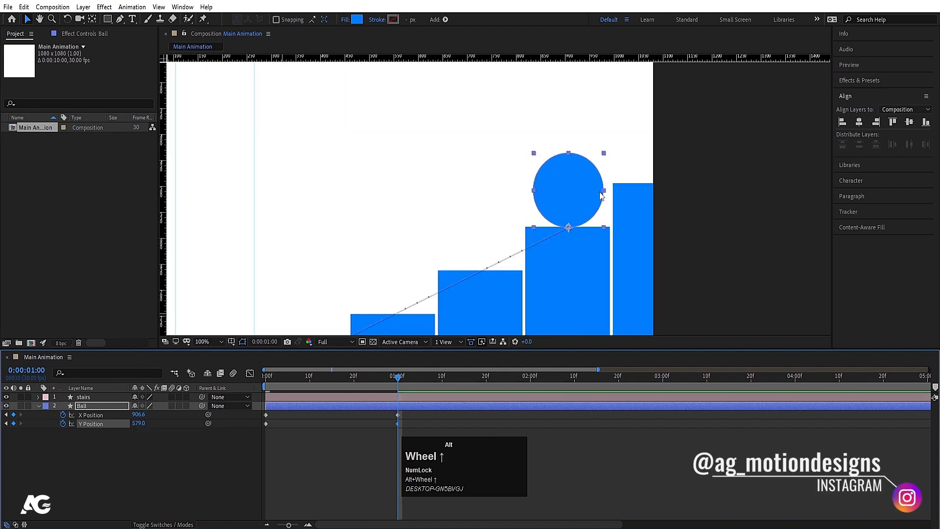
scroll(601, 196, "up", 1)
key("Up")
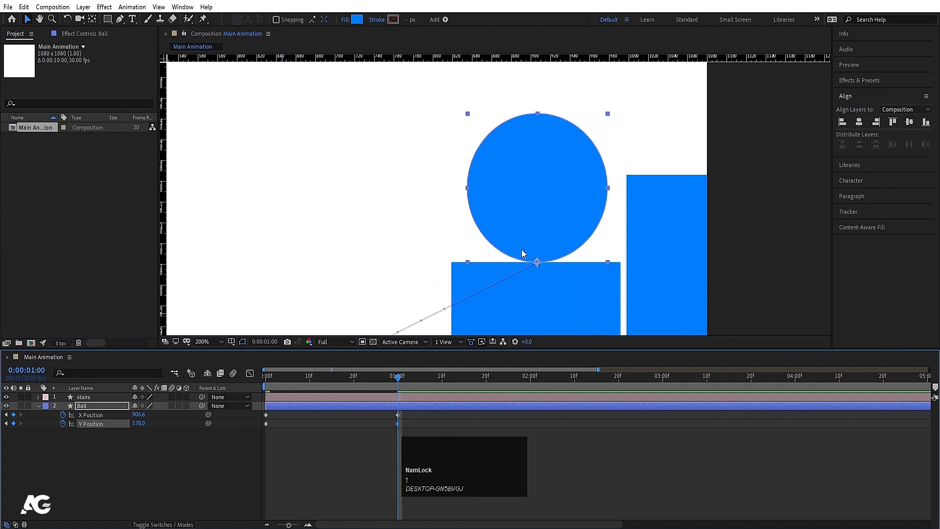
key("Up")
key("Down")
- Fit the composition in the viewer and keyframe the ball's Y Position at 303 on frame 15 as the jump's peak
left_click(333, 380)
left_click(207, 342)
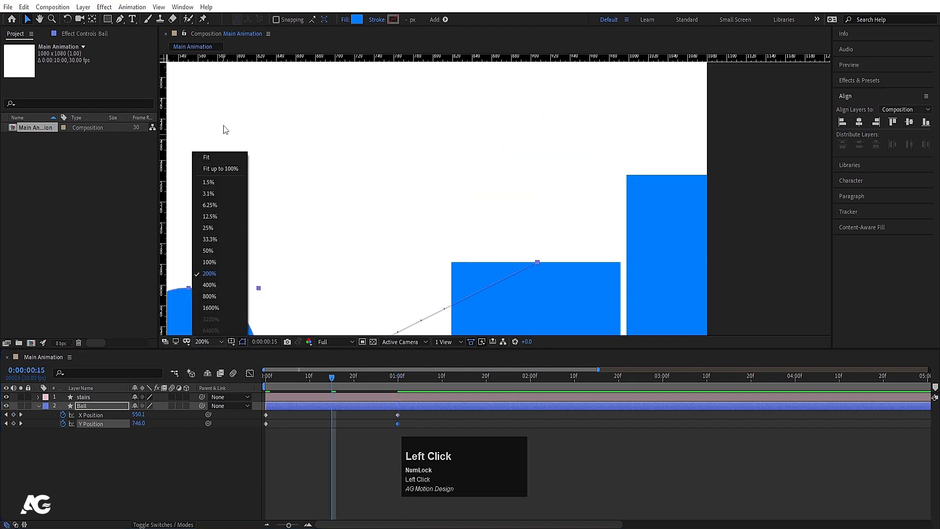
left_click(211, 154)
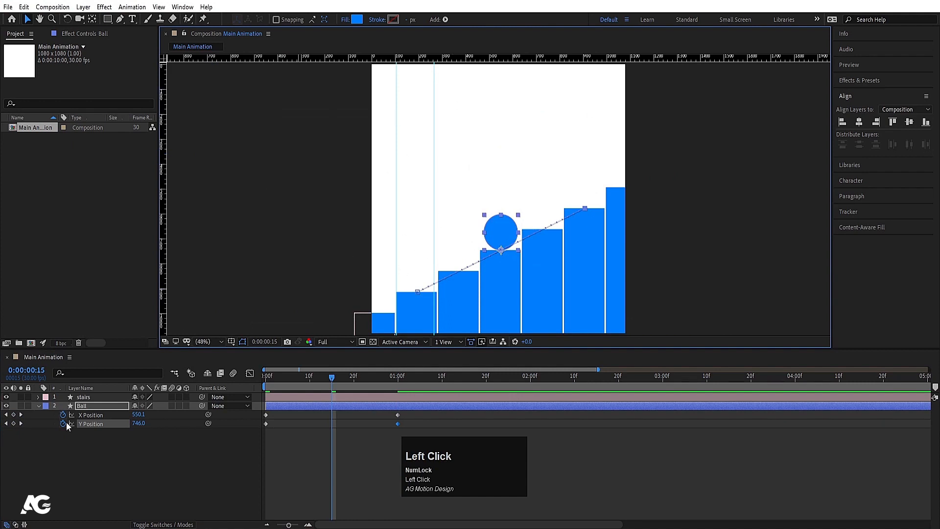
left_click_drag(138, 424, 2, 361)
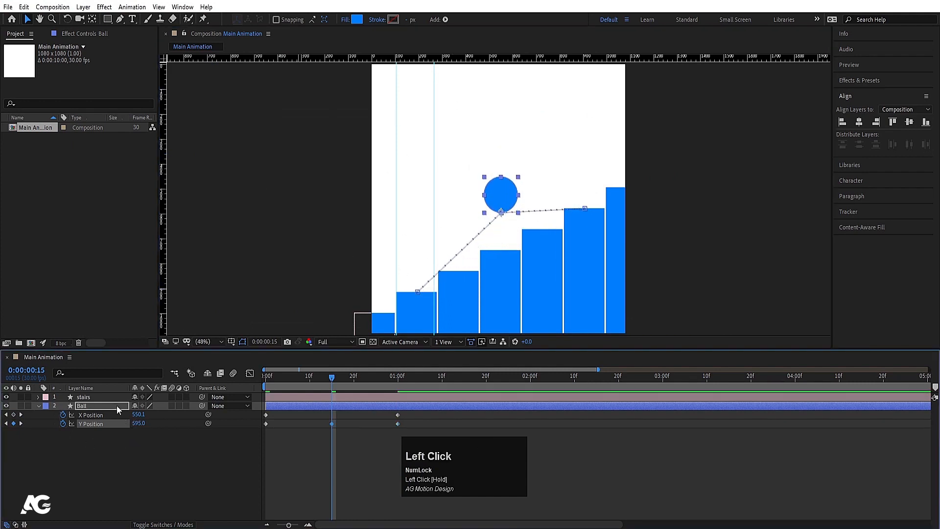
left_click_drag(138, 423, 37, 391)
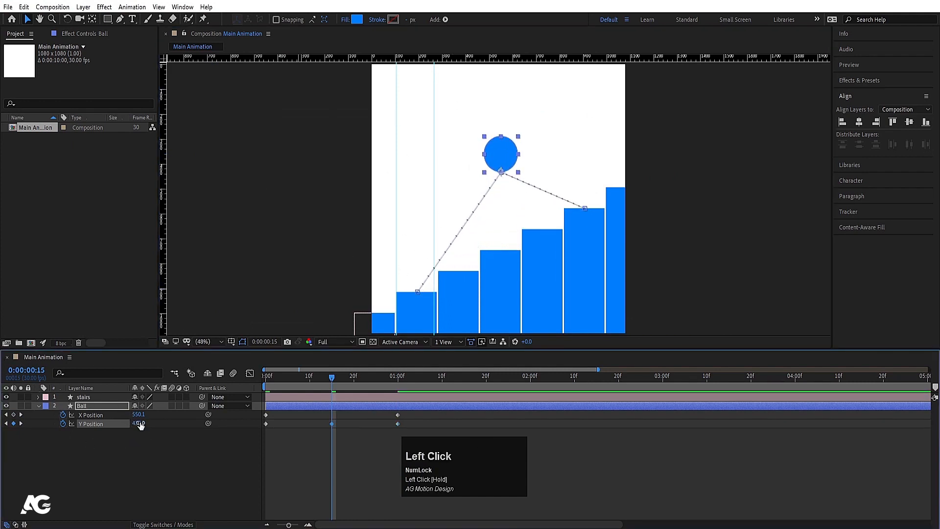
left_click_drag(138, 423, 72, 416)
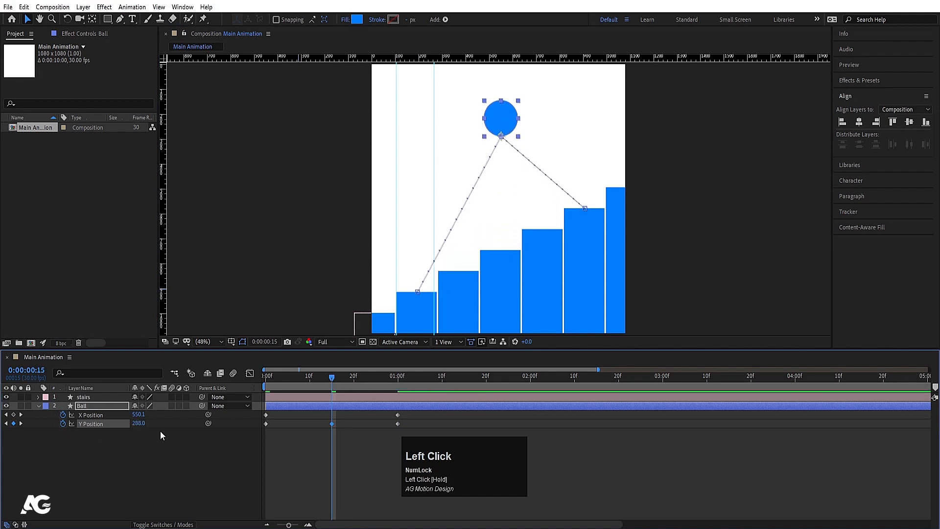
left_click_drag(141, 424, 148, 425)
- Apply Easy Ease to the ball's three Y Position keyframes and play back the jump from the start
left_click_drag(402, 425, 233, 441)
key("F9")
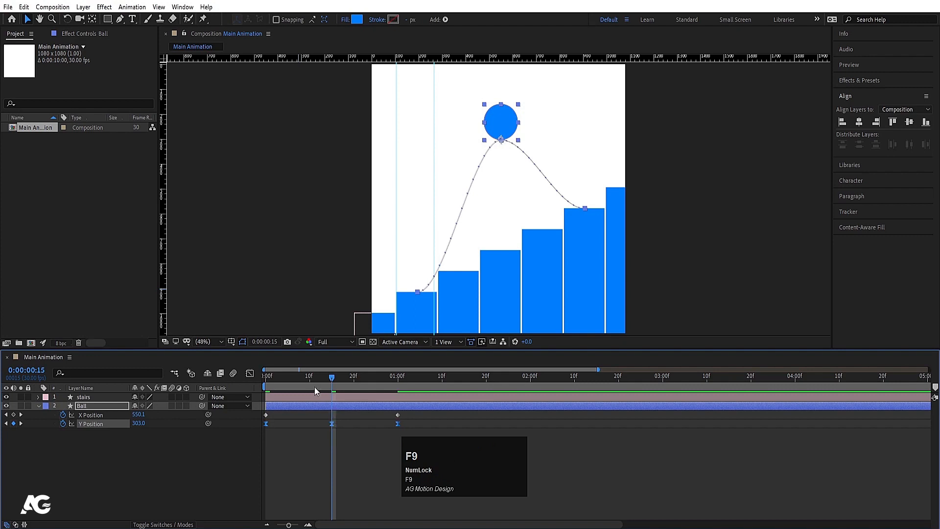
left_click(277, 383)
key("space")
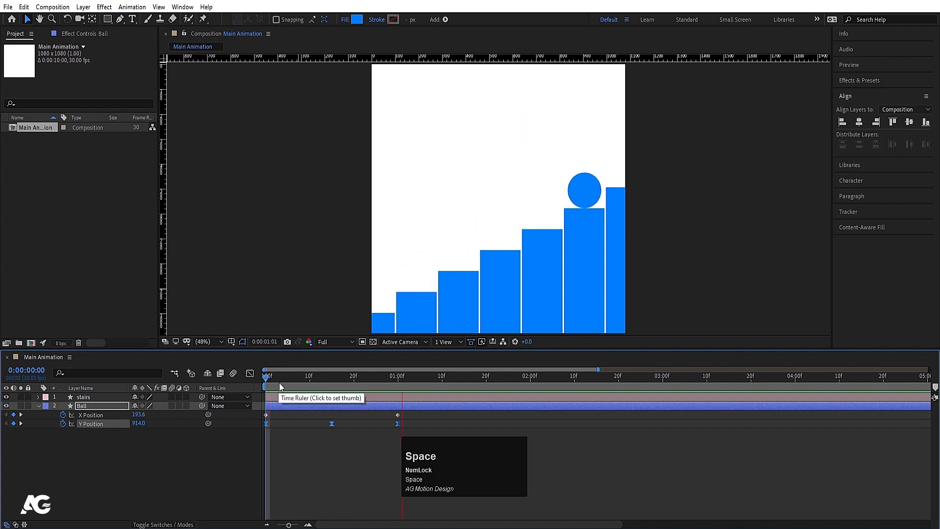
key("space")
left_click(366, 483)
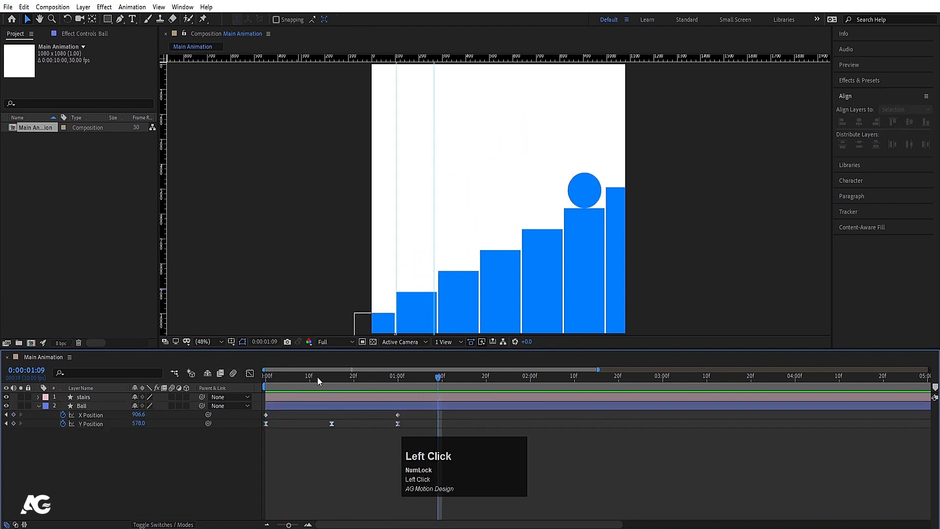
left_click_drag(318, 377, 225, 384)
left_click(143, 413)
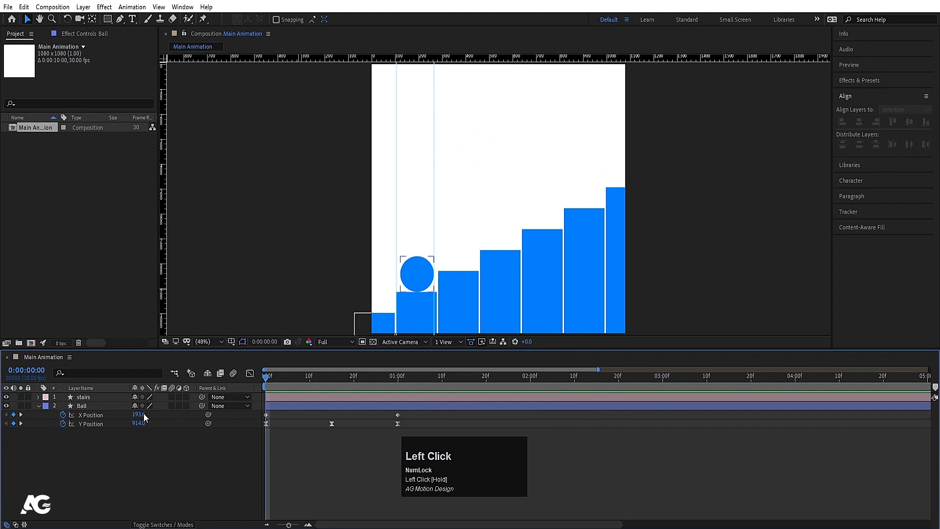
- Shape the eased Y Position speed curve with a sharp take-off, slow peak and fast landing, and play back the jump
left_click(95, 424)
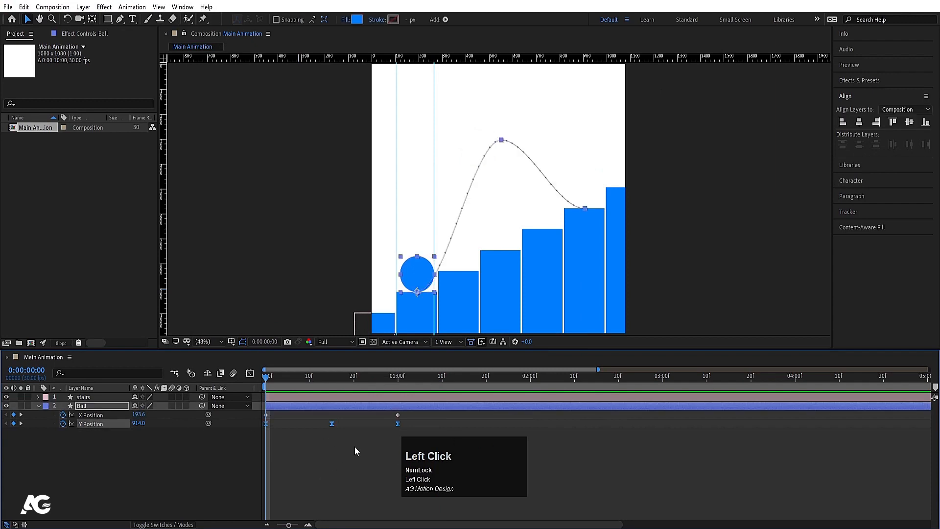
key("F9")
left_click(249, 373)
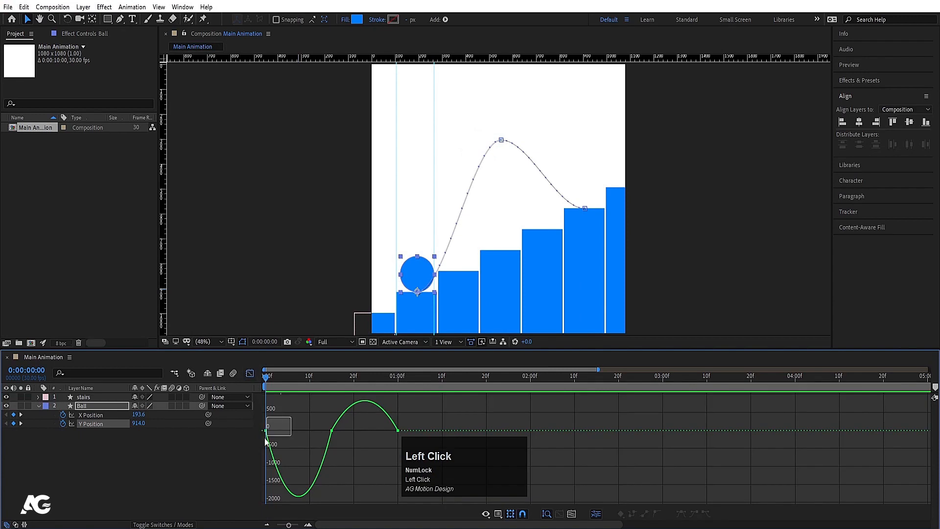
left_click_drag(266, 442, 394, 426)
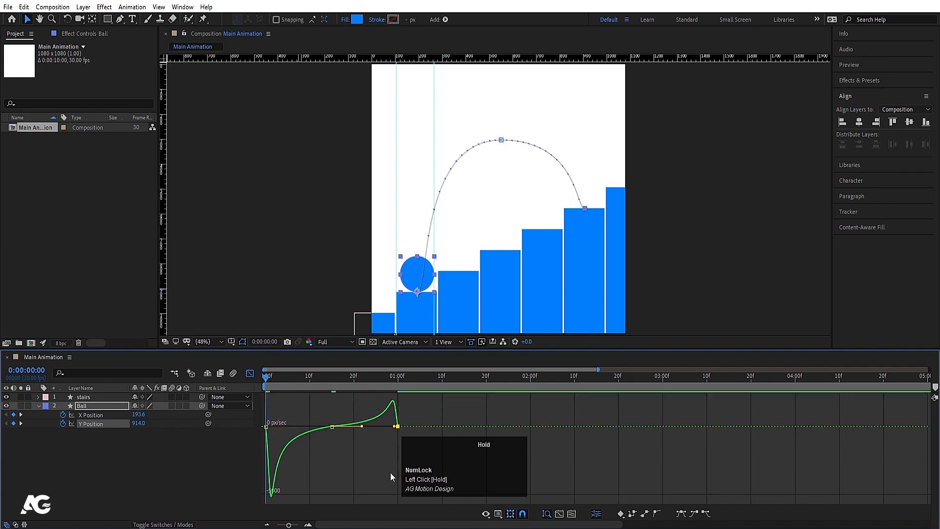
left_click(254, 377)
key("space")
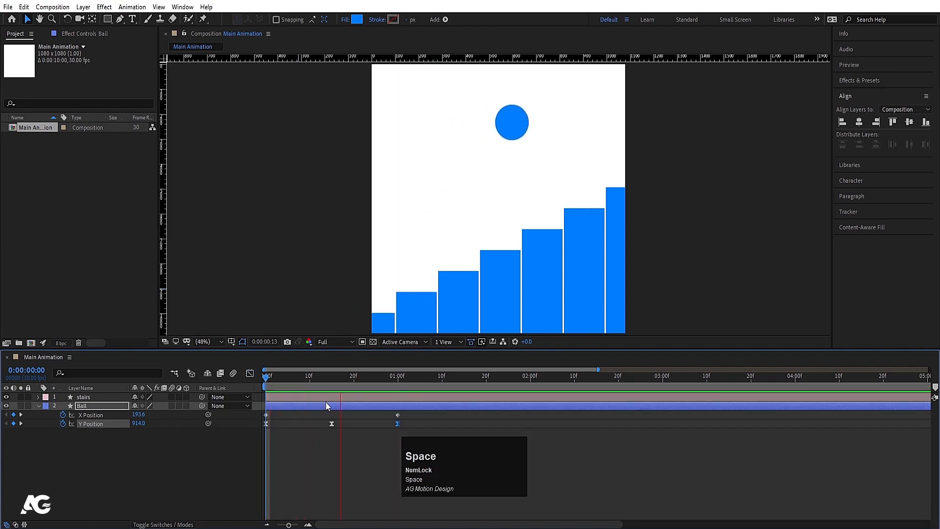
key("space")
left_click(263, 375)
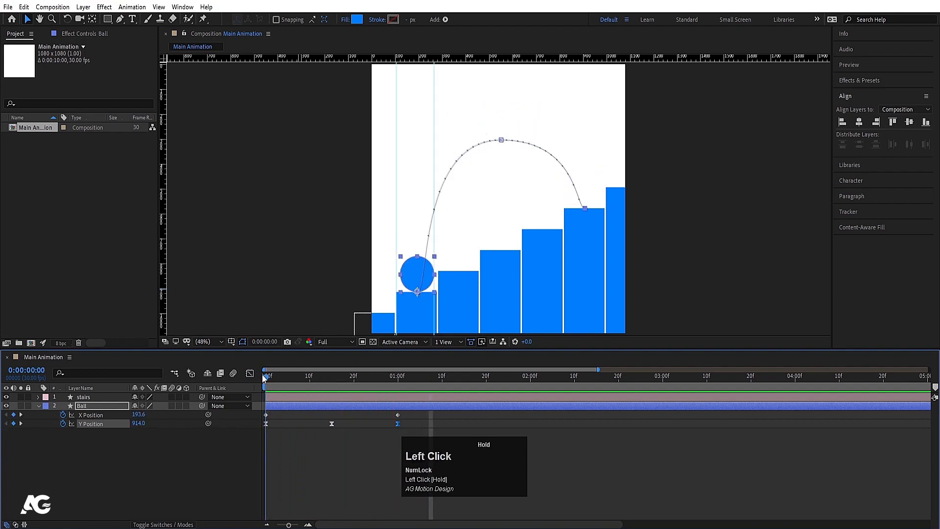
- Sharpen the Y Position speed curve further at the first and last keyframes, and preview the jump with the whole composition in view
left_click(112, 424)
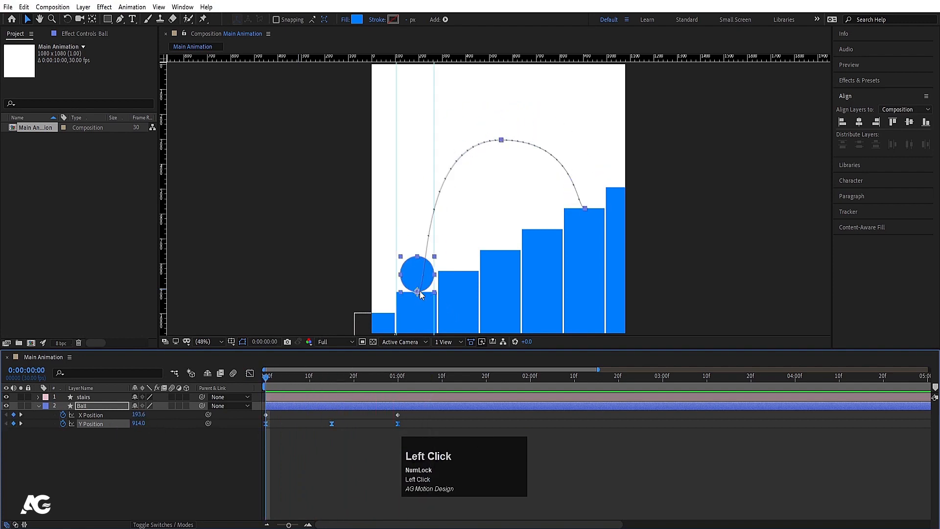
scroll(420, 294, "up", 4)
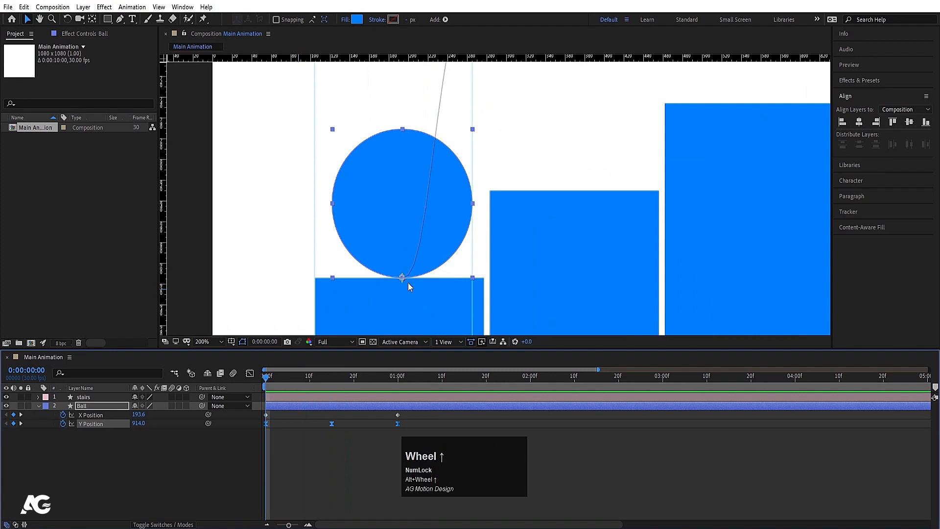
left_click(250, 374)
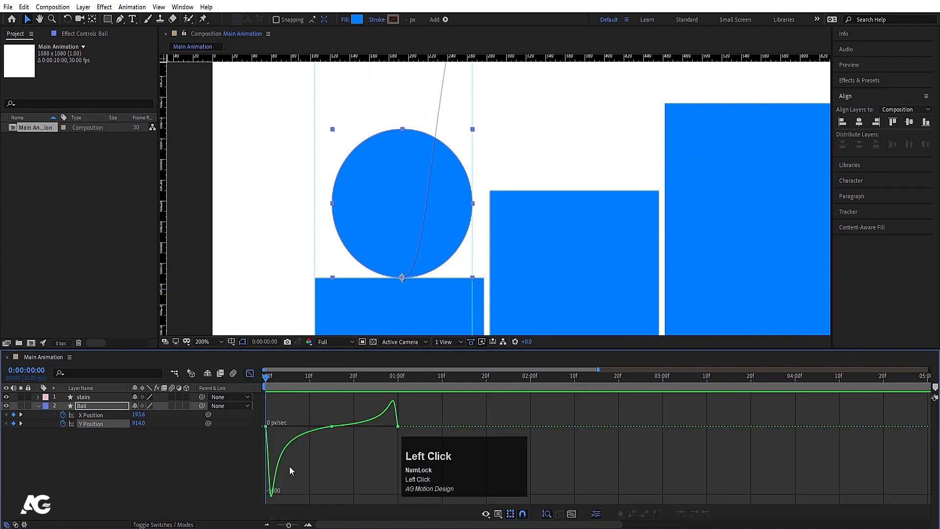
left_click(266, 426)
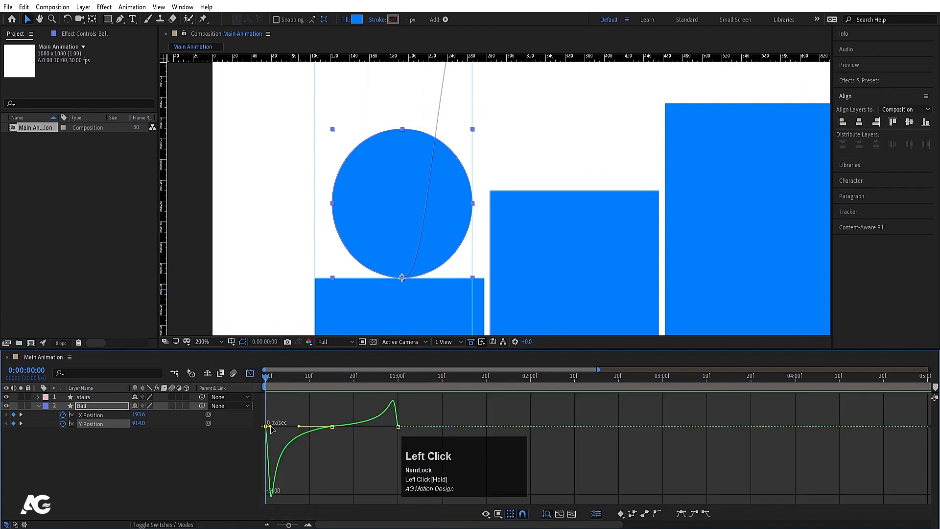
left_click_drag(270, 429, 269, 430)
left_click(396, 424)
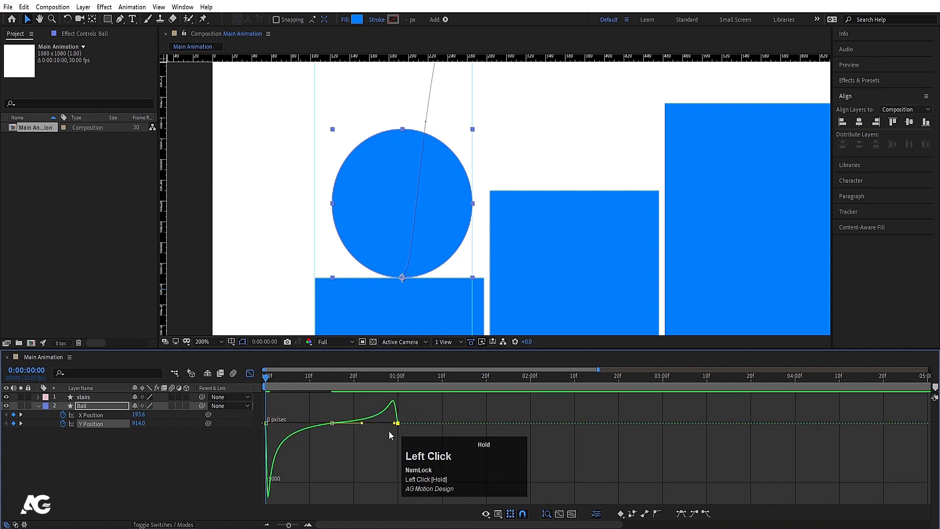
left_click_drag(395, 426, 395, 425)
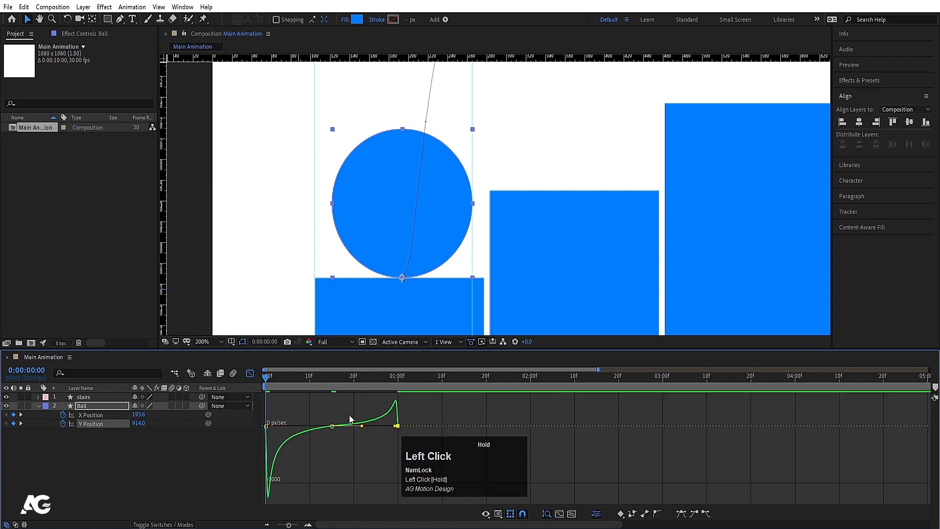
left_click(249, 374)
left_click(213, 343)
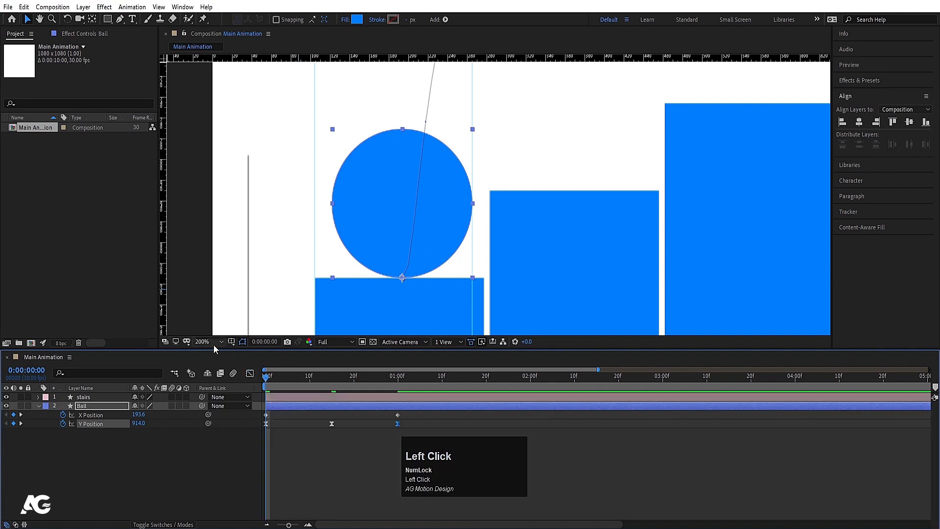
left_click(196, 142)
key("space")
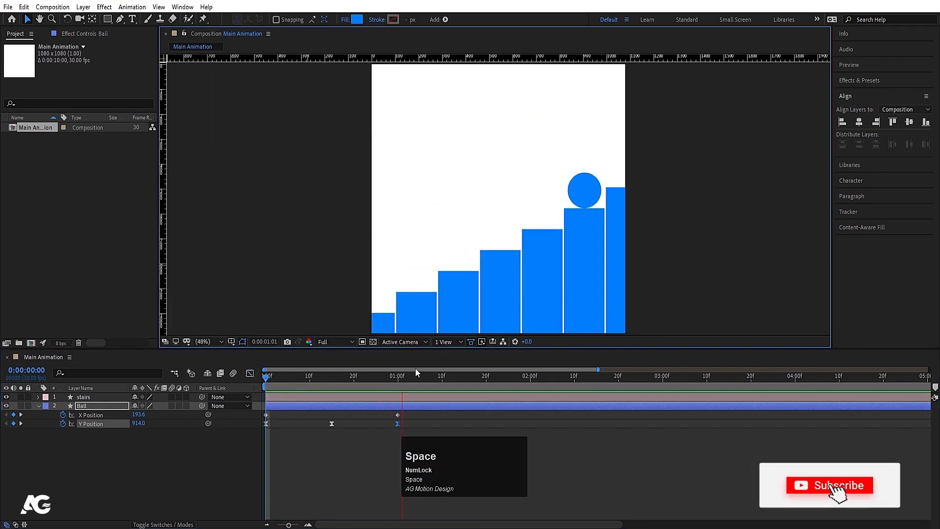
key("space")
- Add a Y Position keyframe for the ball at 0:00:01:04, four frames after landing, keeping it resting on the stair
mouse_move(384, 370)
left_mouse_down()
mouse_move(393, 383)
mouse_move(380, 375)
left_mouse_up()
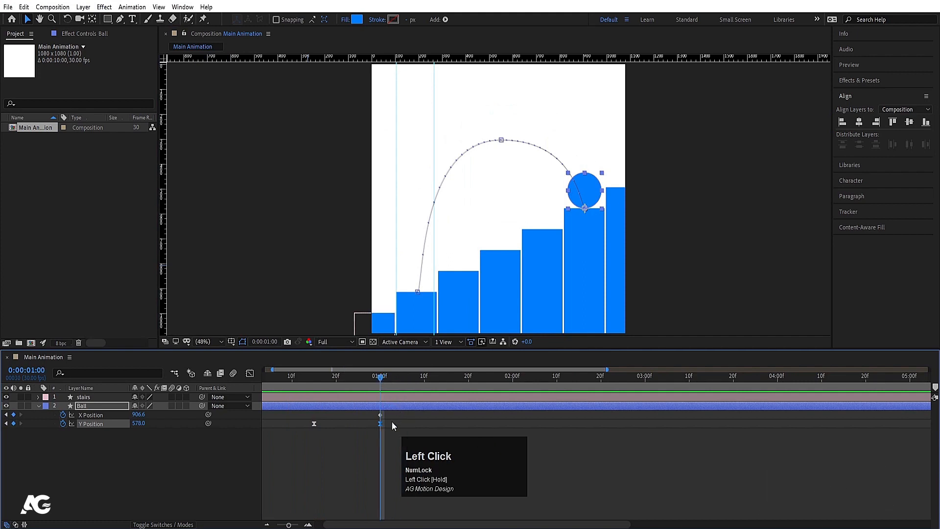
key("Page_Down")
key("Page_Down")
key("Page_Down")
key("Page_Down")
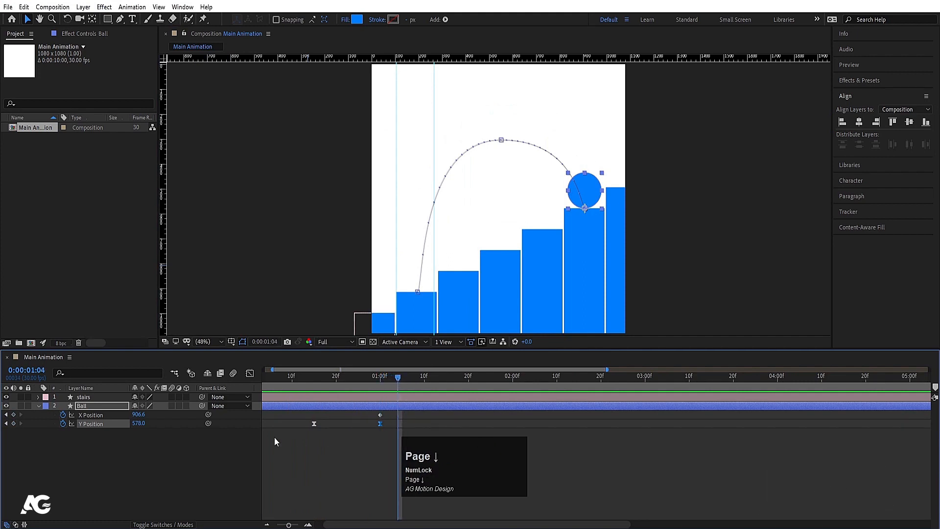
left_click(14, 424)
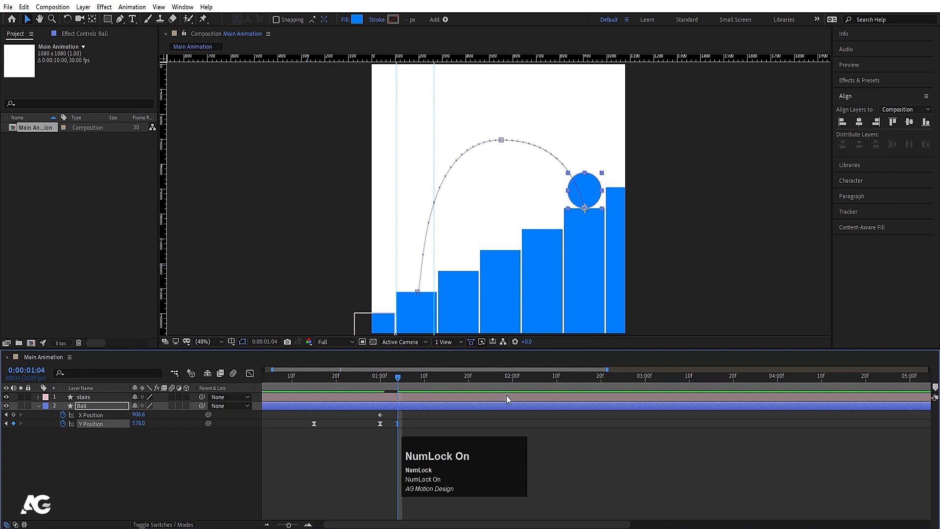
- At 0:00:01:02, raise the ball to a Y Position of 558 to create a small landing bounce
left_click_drag(393, 378, 391, 379)
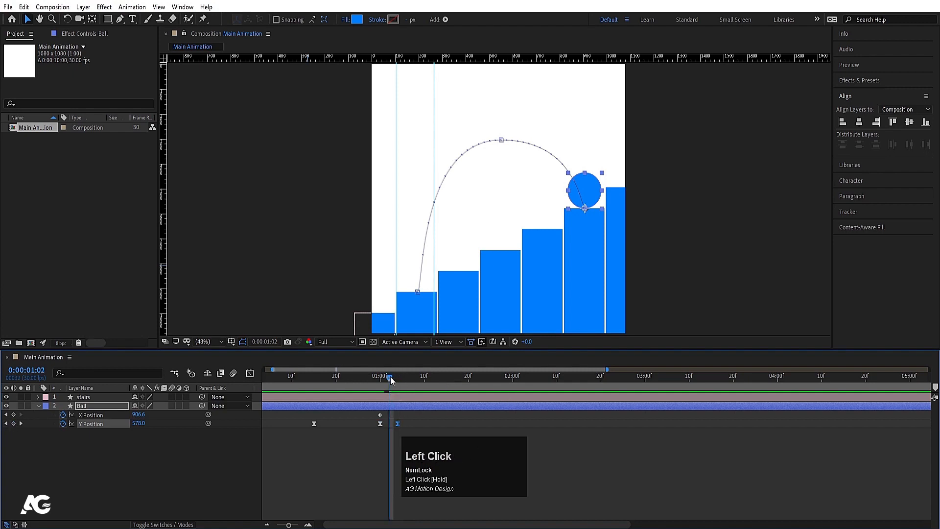
key("Up")
key("Up")
key("Up")
key("Up")
key("Up")
key("Up")
key("Up")
key("Up")
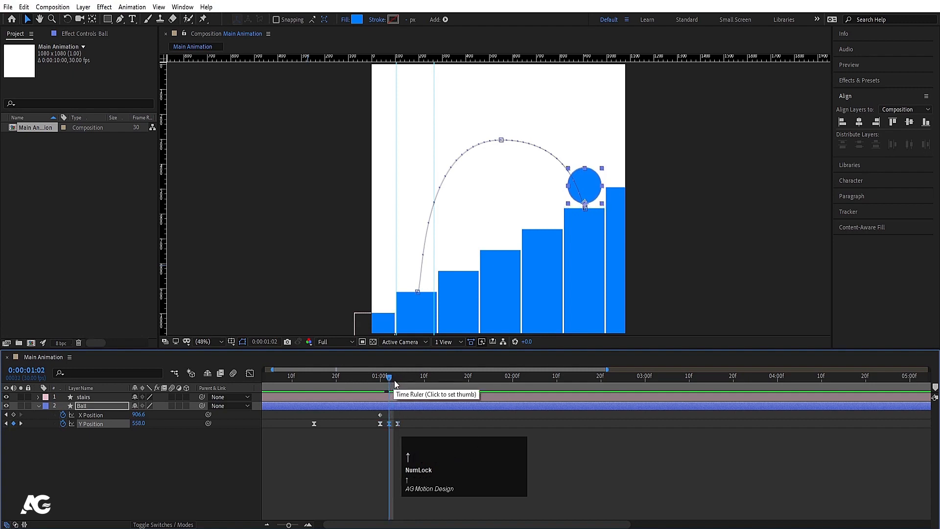
- Play back the animation from the start to check the ball's jump and landing bounce
key("space")
left_click_drag(391, 379, 58, 373)
left_click(381, 371)
key("space")
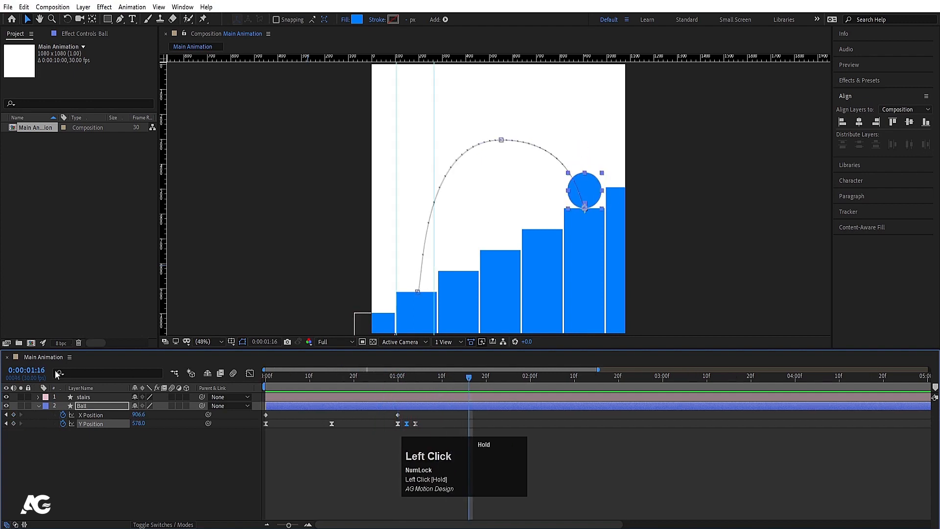
key("space")
left_click_drag(284, 378, 239, 374)
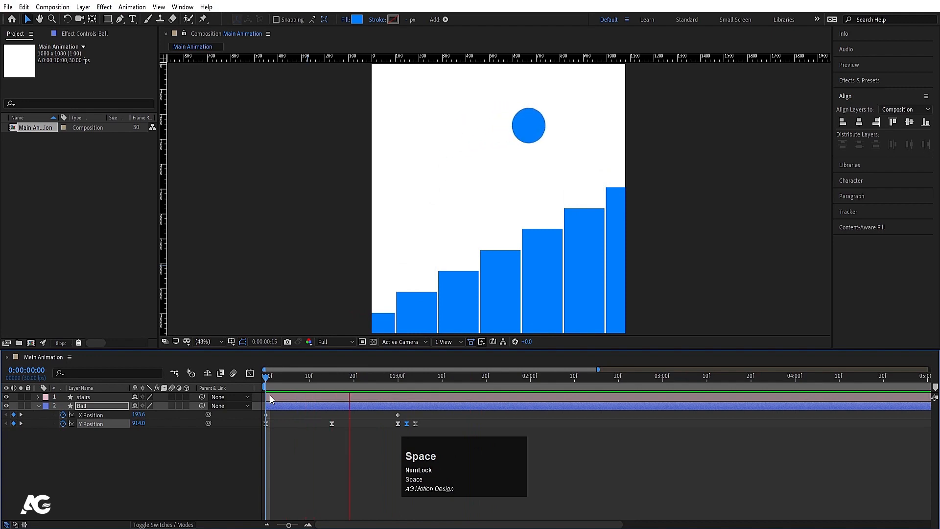
left_click_drag(319, 378, 247, 375)
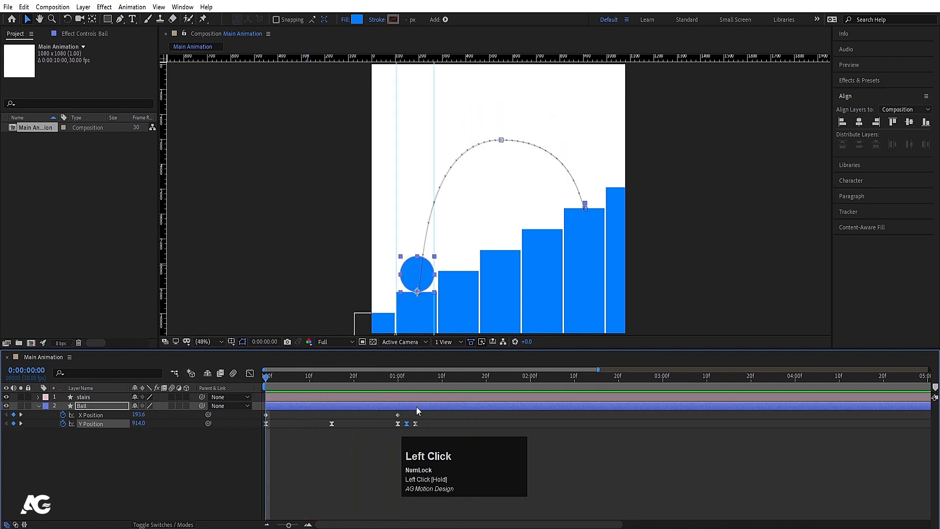
- Shift all the ball's position keyframes to start at frame 15 and add a 140% Scale keyframe at frame 0
left_click_drag(442, 413, 329, 414)
left_click(90, 406)
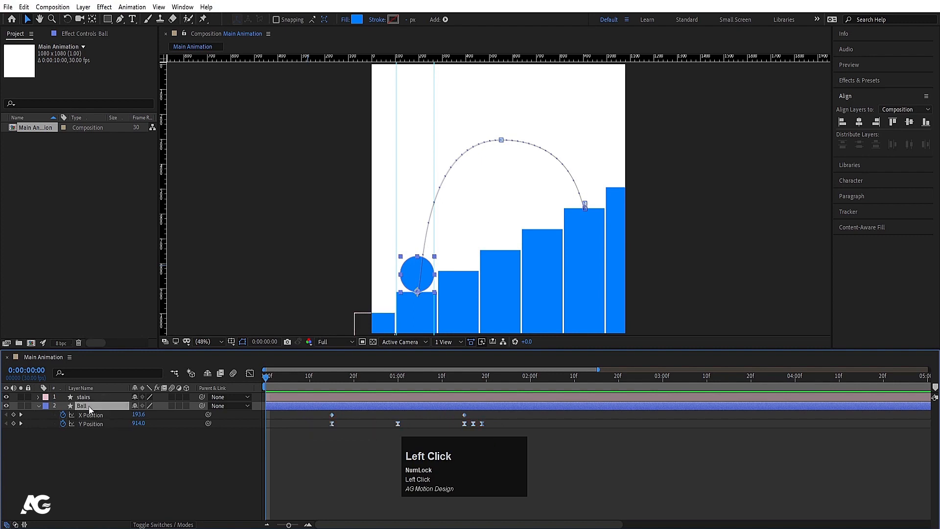
key("s")
left_click(134, 415)
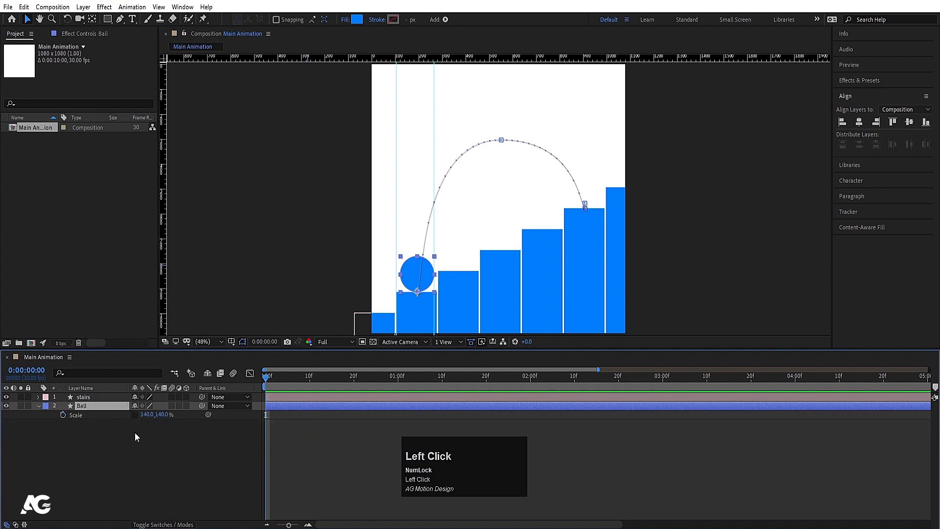
left_click(63, 415)
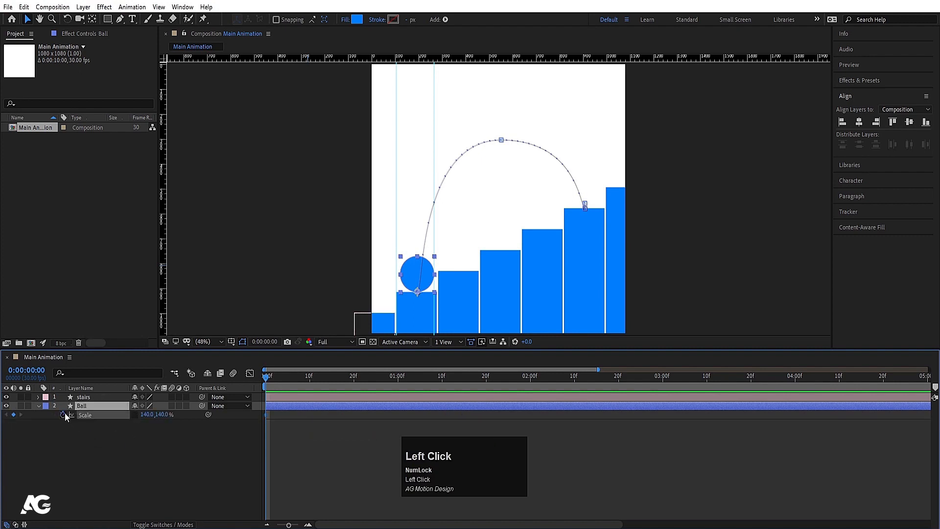
- Reveal all the ball's keyframes and squash its unlinked Scale to 162% by 99% at frame 7
left_click(292, 378)
key("u")
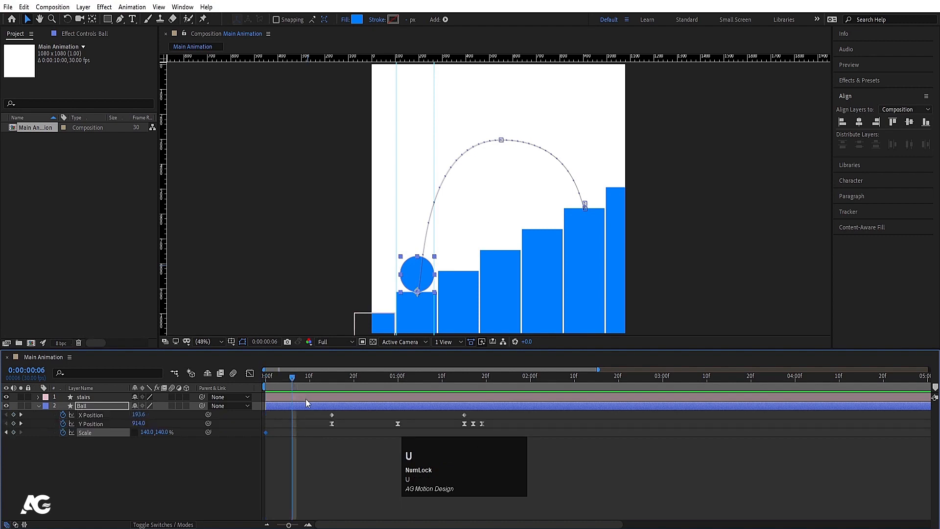
left_click_drag(294, 379, 298, 377)
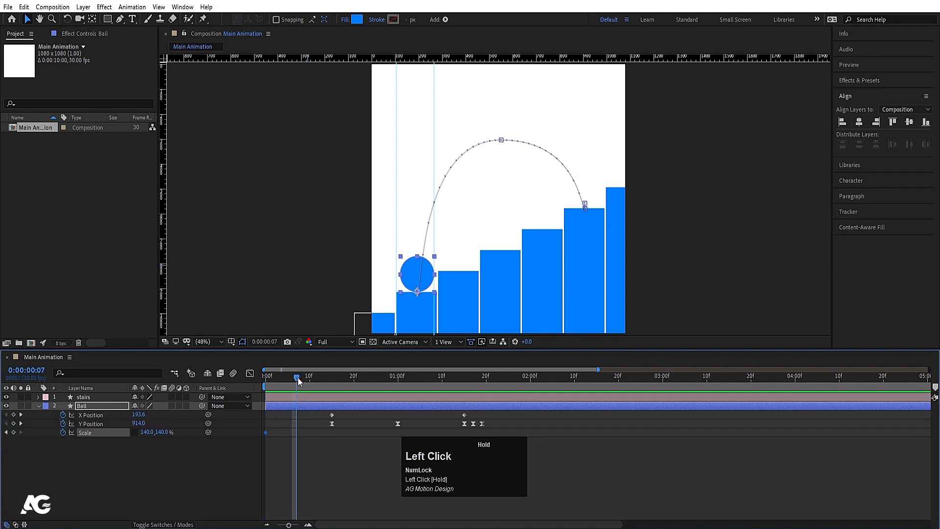
mouse_move(167, 434)
left_mouse_down()
mouse_move(147, 433)
mouse_move(157, 433)
left_mouse_up()
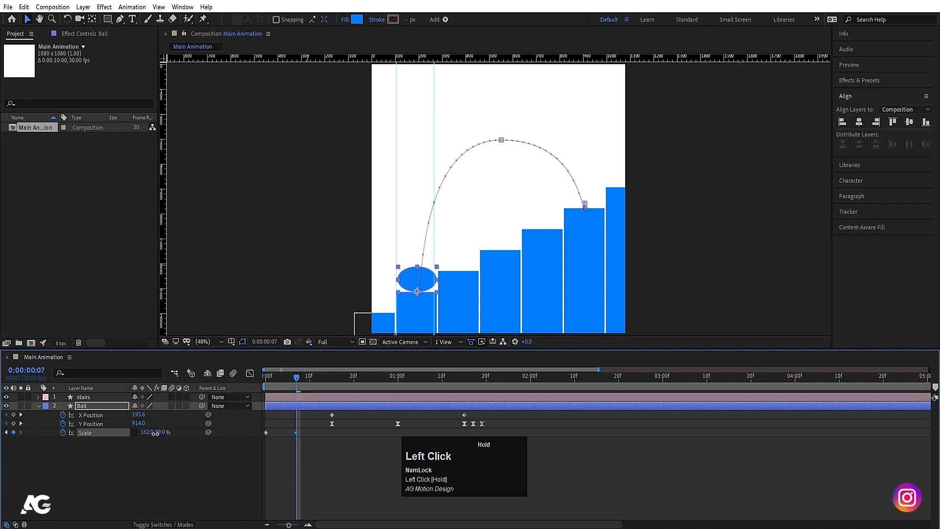
- Copy the first Scale keyframe to frame 15 to restore the ball's 140% shape, and play back the squash
left_click_drag(315, 385, 331, 395)
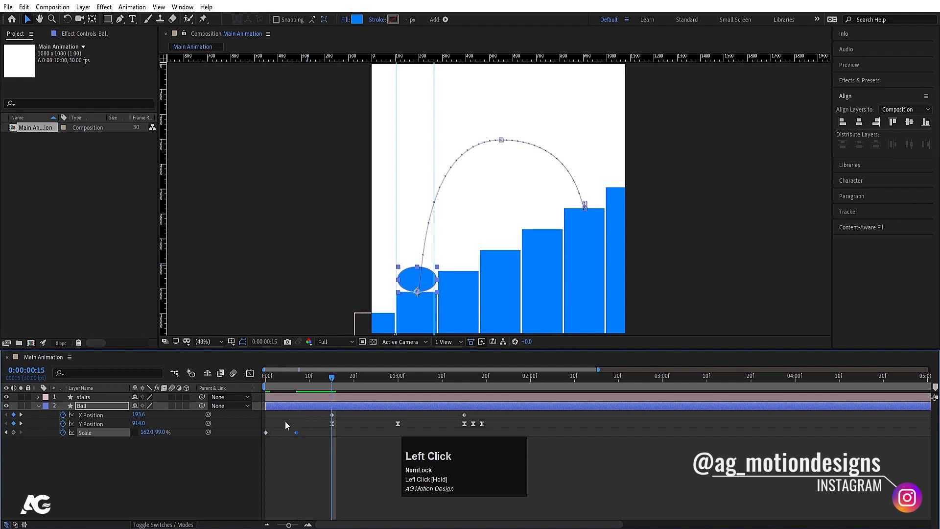
left_click(266, 433)
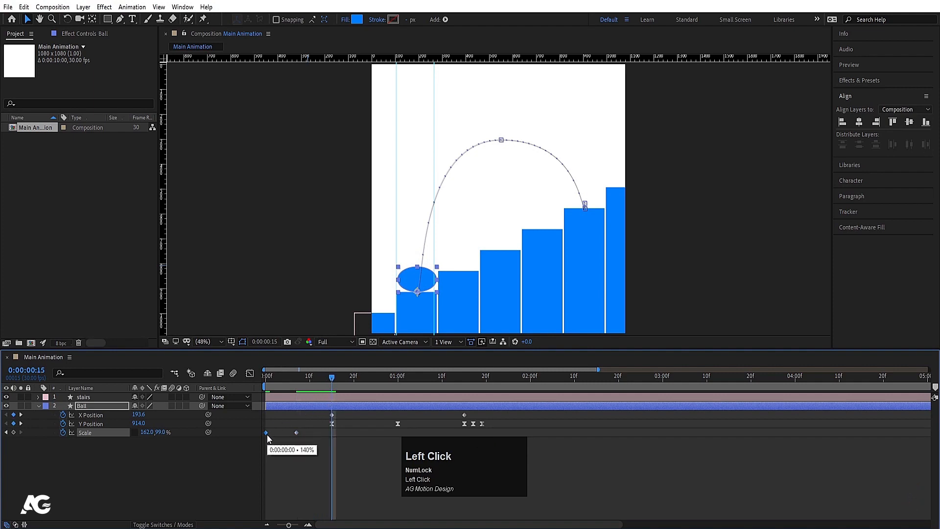
key("ctrl+c")
key("ctrl+v")
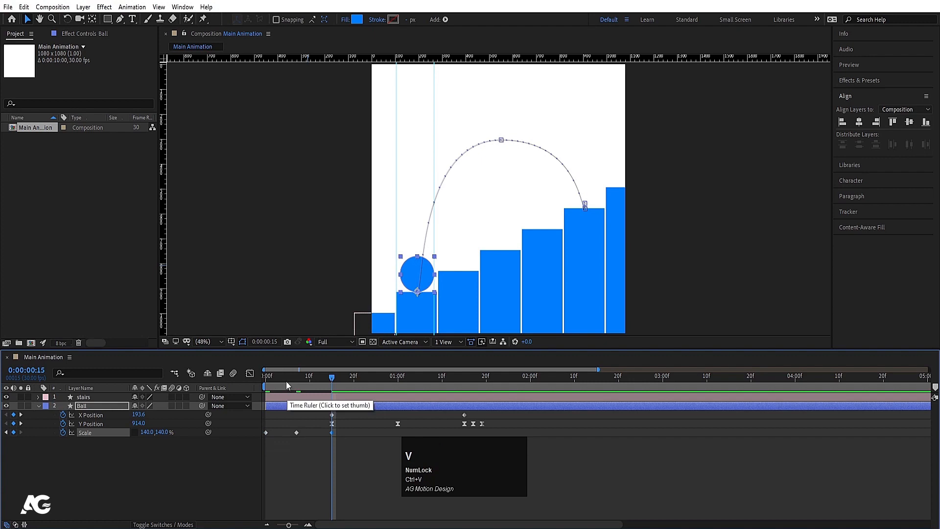
left_click(265, 377)
key("space")
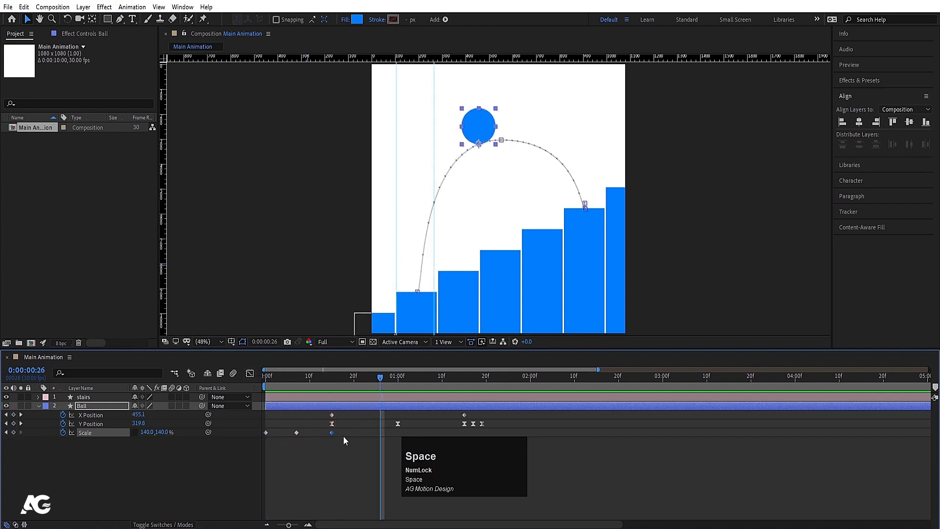
- Apply Easy Ease to the three Scale keyframes, compress them between frames 7 and 15, and preview the faster squash
left_click_drag(344, 436, 291, 444)
key("F9")
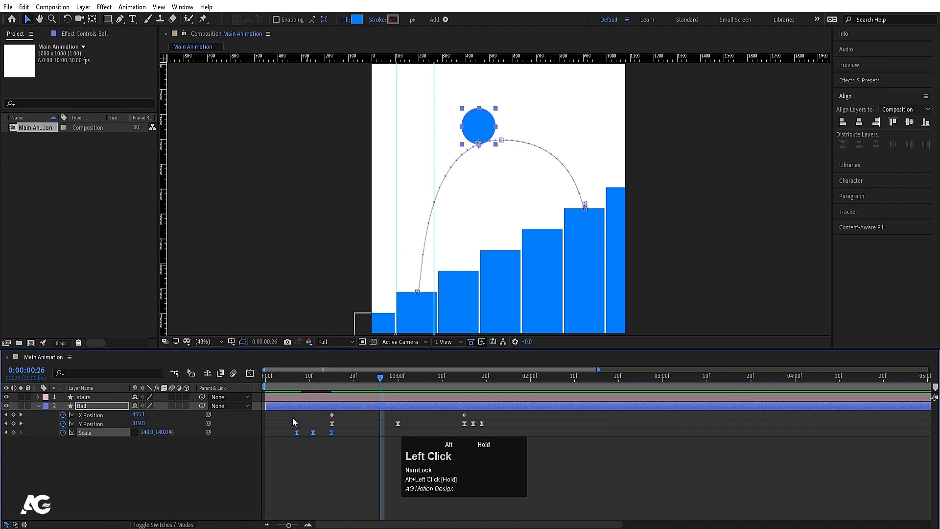
left_click(295, 384)
key("space")
left_click(299, 383)
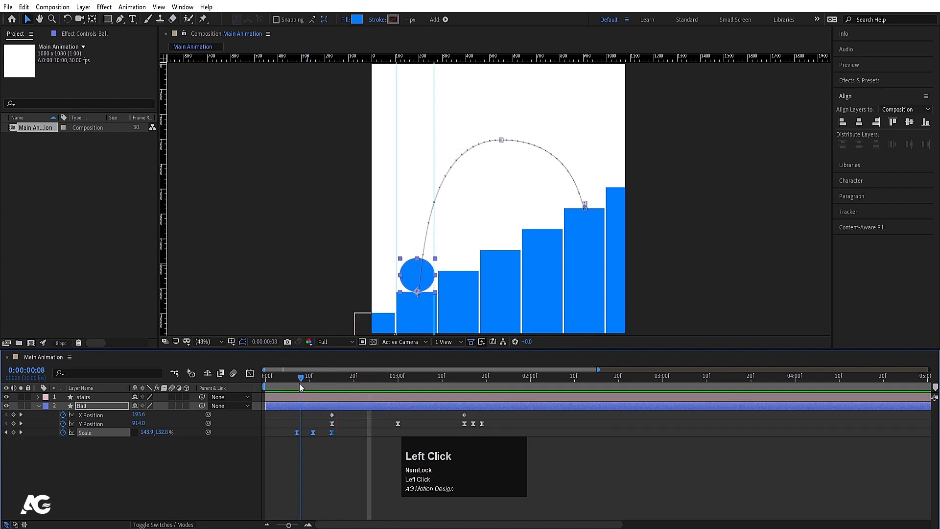
- Move the three Scale keyframes two frames later so the squash runs from frame 9 to 17, and play the animation
left_click_drag(333, 432, 343, 434)
key("space")
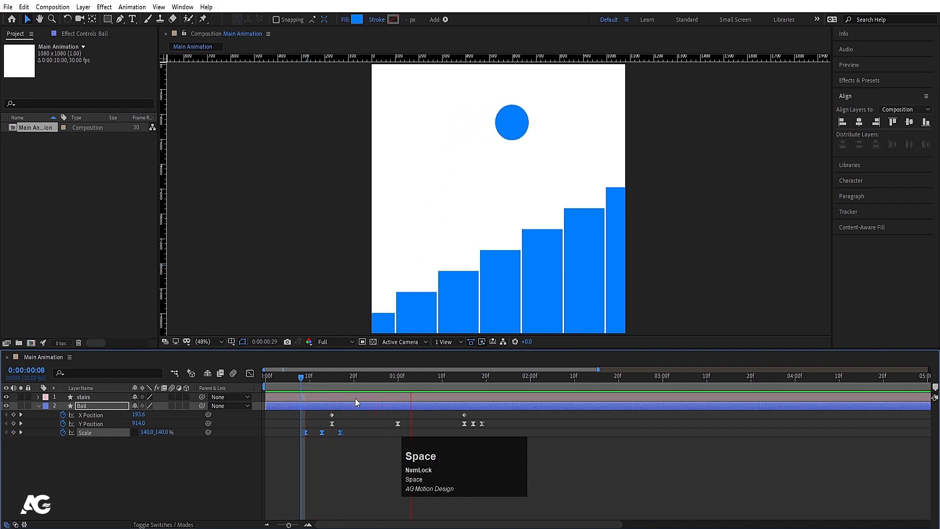
key("space")
left_click_drag(462, 382, 246, 372)
key("space")
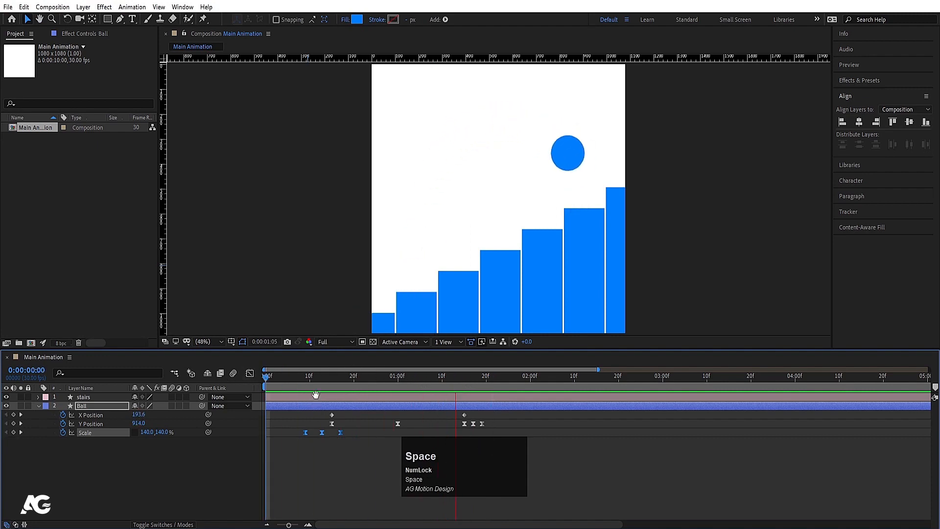
- Play back the jump and set the end of the work area to 0:00:02:00
left_click(223, 395)
key("space")
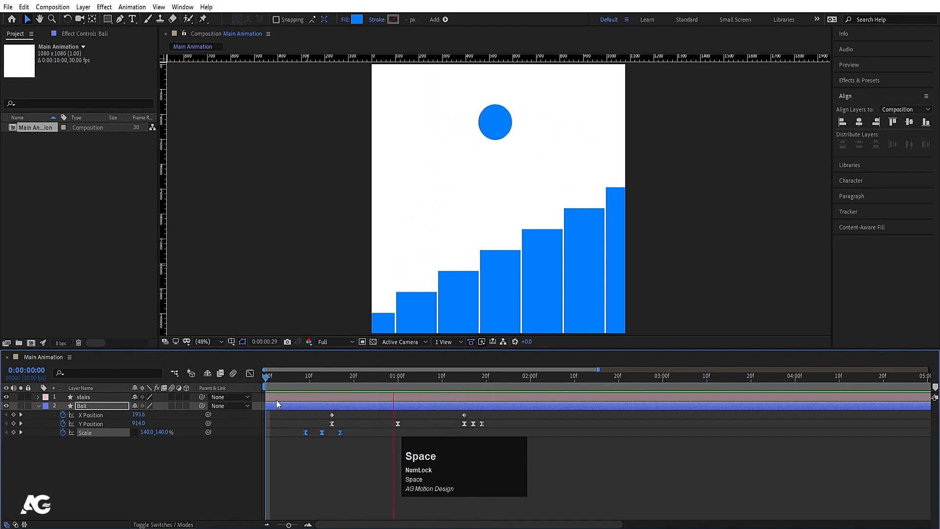
key("space")
left_click_drag(486, 386, 531, 385)
key("n")
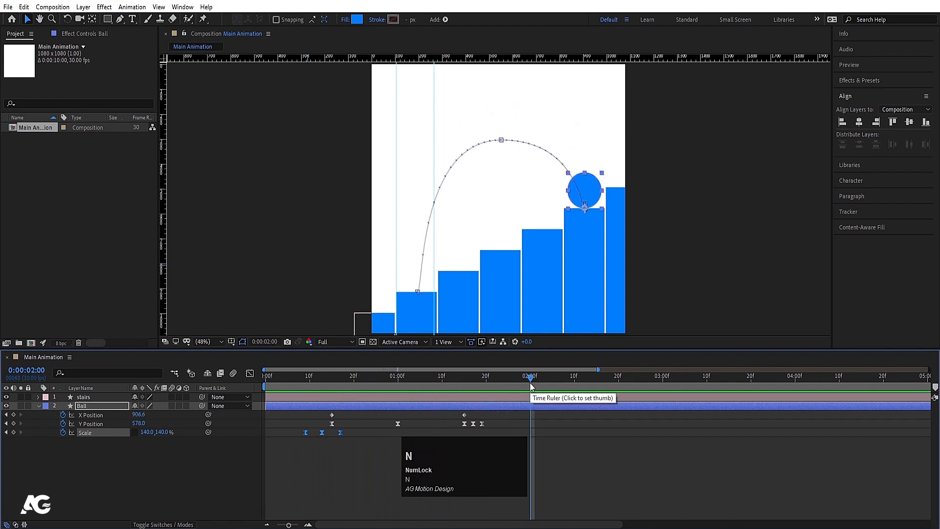
left_click_drag(540, 387, 529, 385)
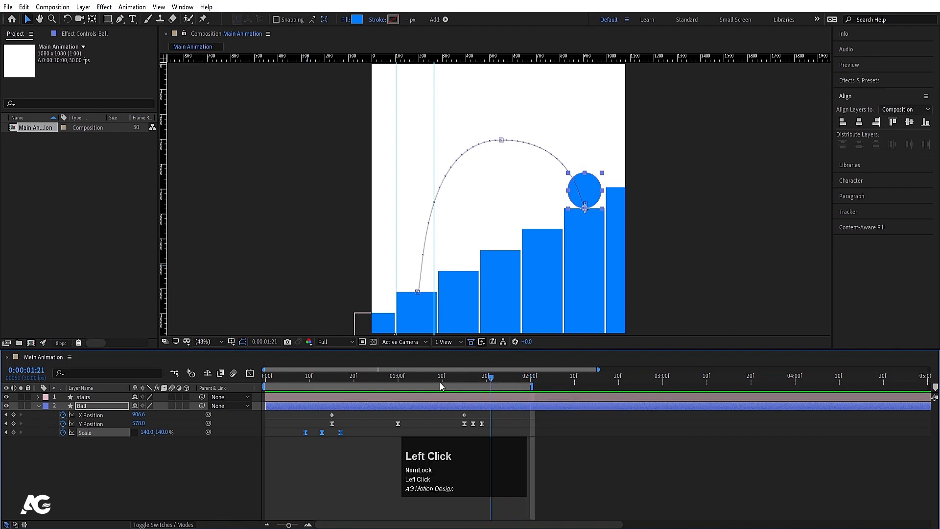
- Preview the shortened work area from the first frame to check the ball's jump
key("space")
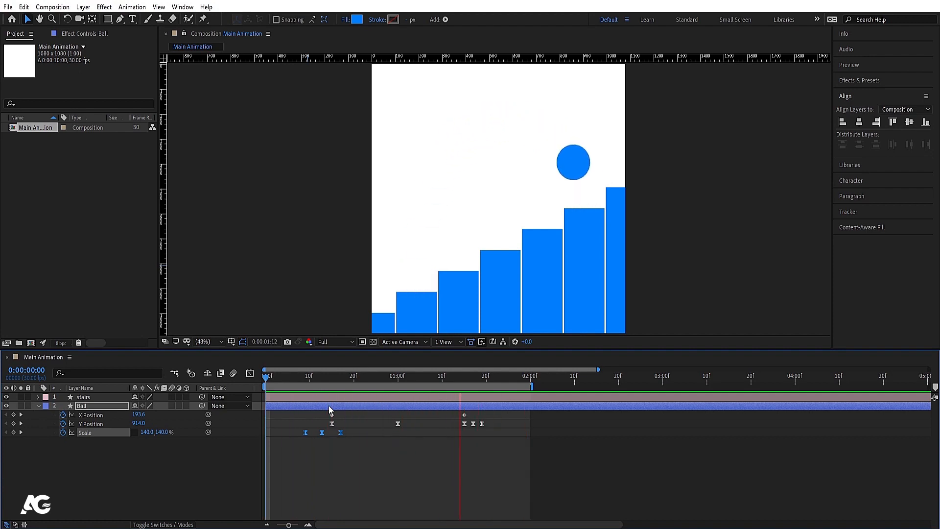
key("space")
left_click(275, 375)
key("space")
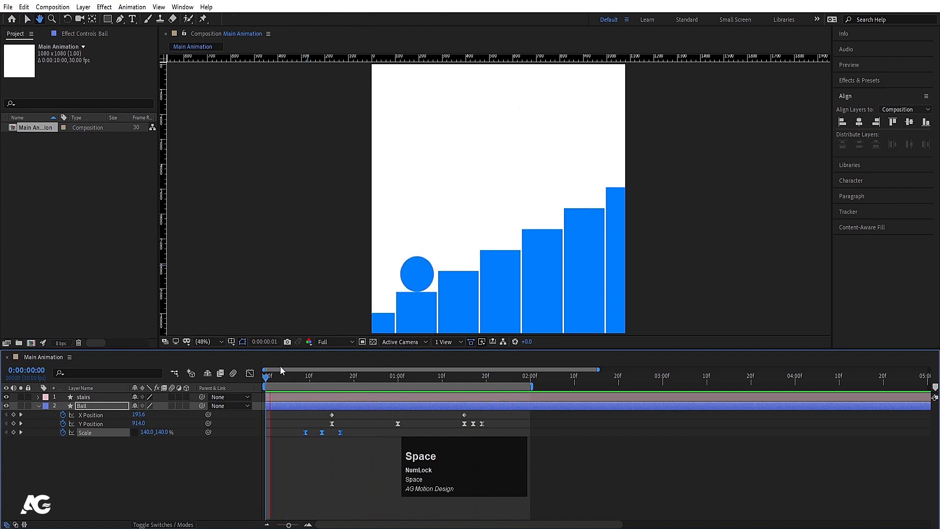
key("space")
left_click(305, 376)
left_click_drag(295, 372, 175, 450)
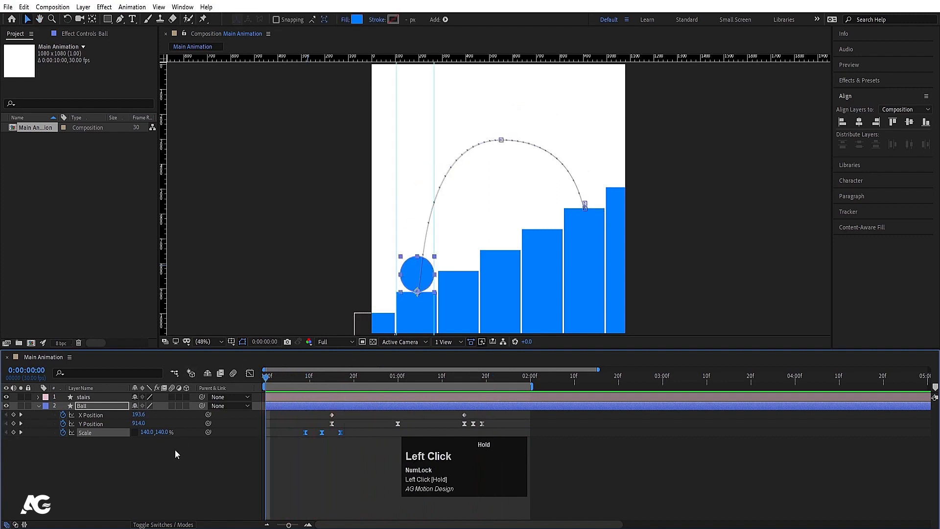
- Collapse the ball's keyframed properties and add a null object named cam controller
left_click(169, 459)
key("u")
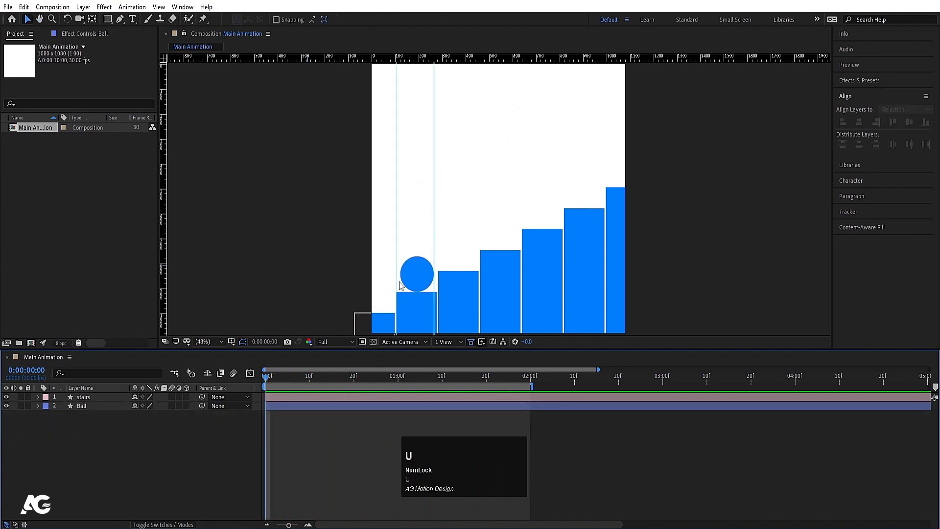
scroll(396, 248, "up", 2, "alt")
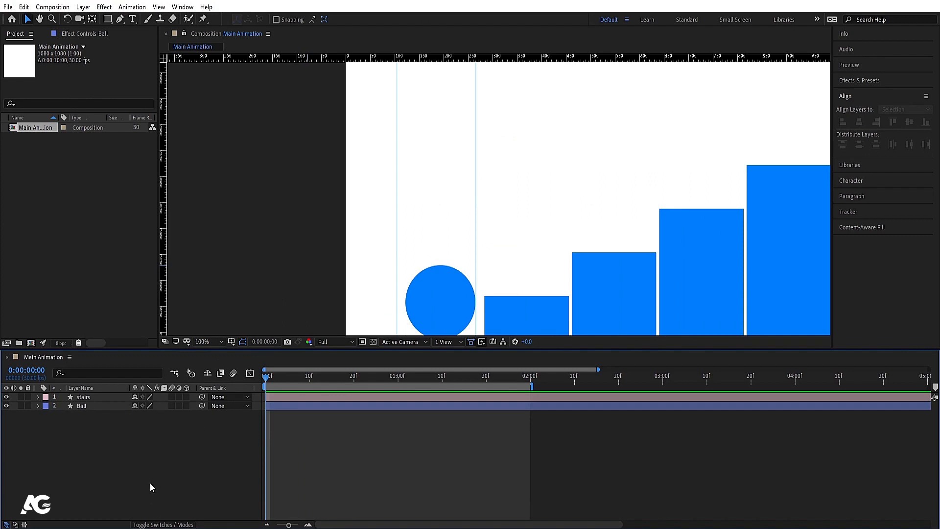
right_click(149, 431)
left_click(169, 318)
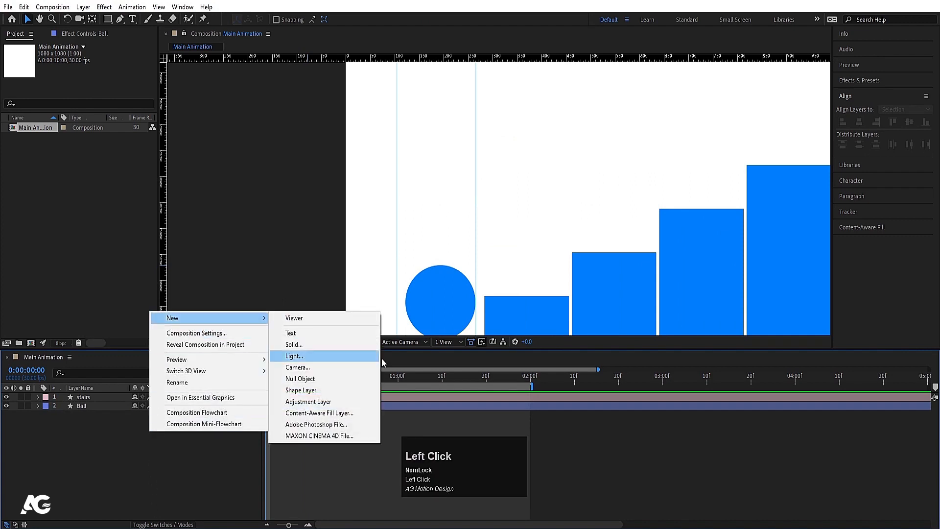
left_click(353, 378)
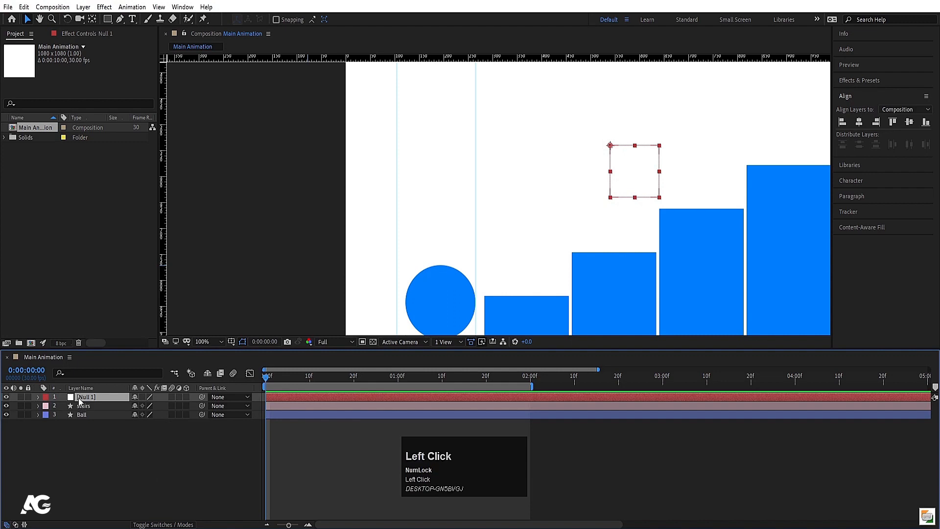
key("Return")
type("cam controller")
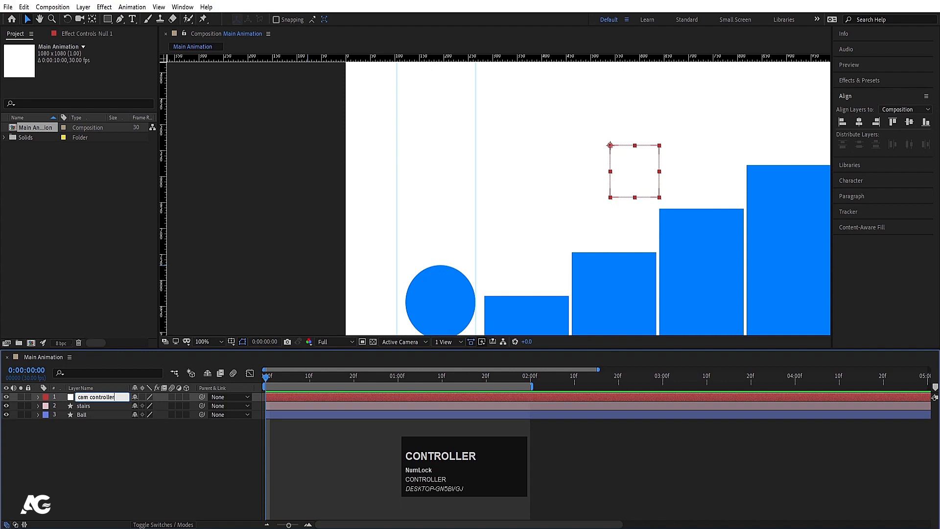
key("Return")
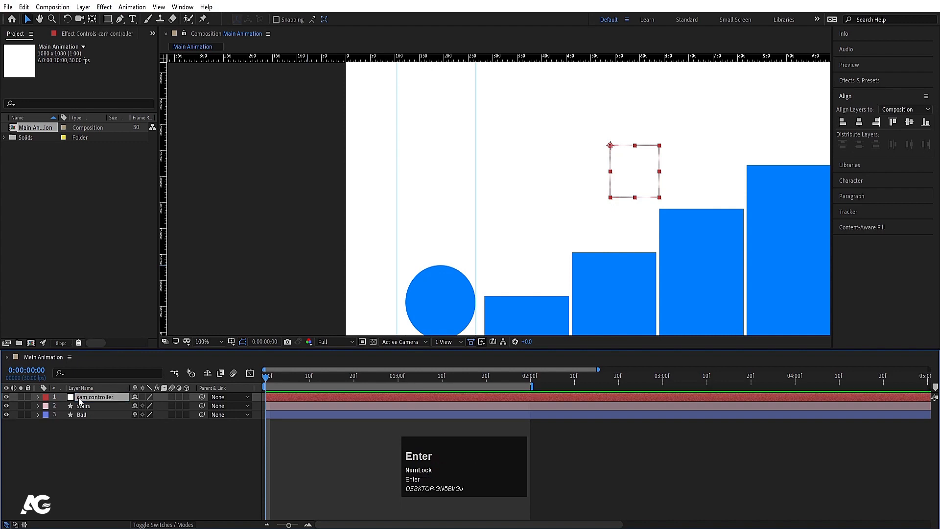
- Place two horizontal guides, one touching the ball's top edge and one at its base on the step
left_click(207, 342)
left_click(239, 156)
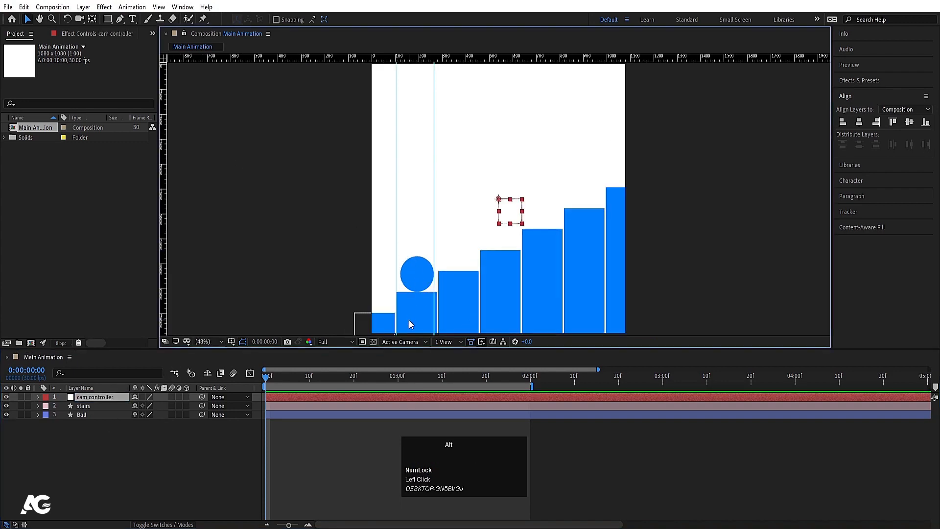
scroll(410, 319, "up", 2)
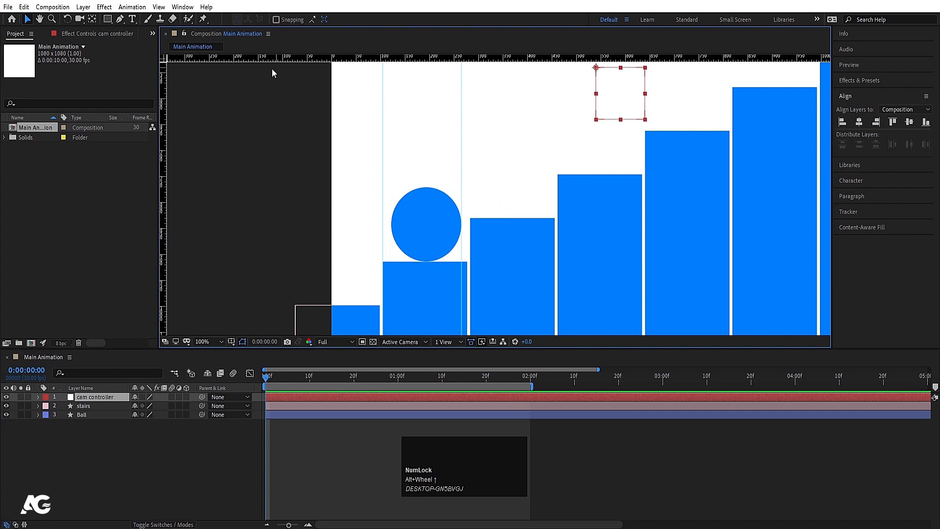
key("ctrl+r")
key("ctrl+r")
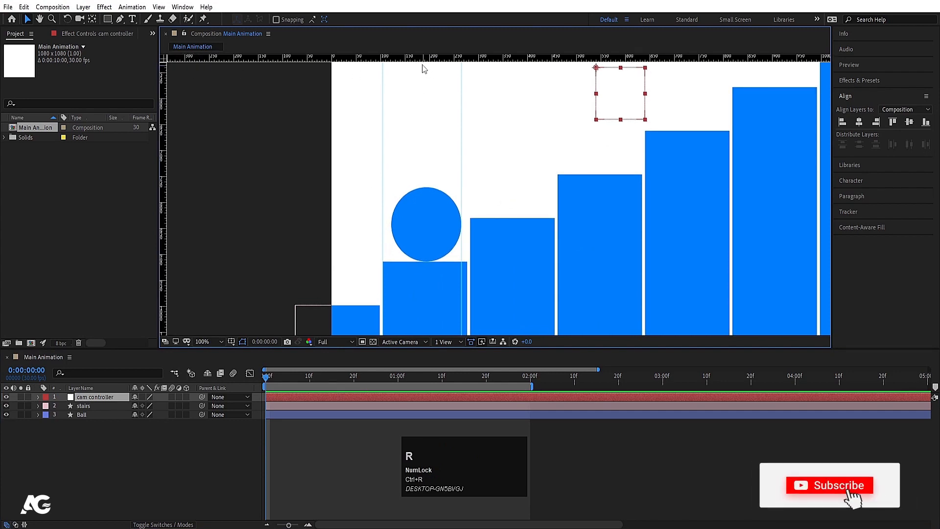
left_click_drag(419, 62, 463, 188)
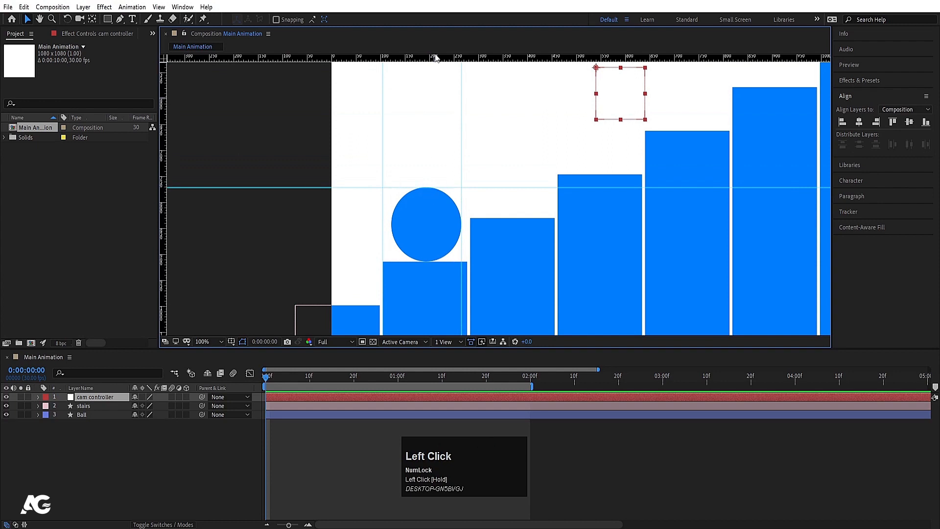
left_click_drag(435, 60, 491, 262)
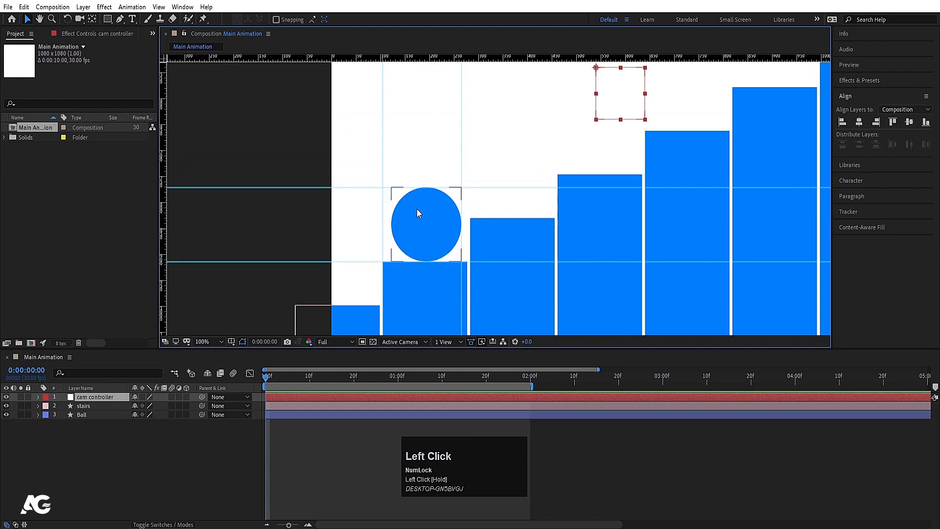
- Parent the stairs and Ball layers to the cam controller null
left_click(88, 399)
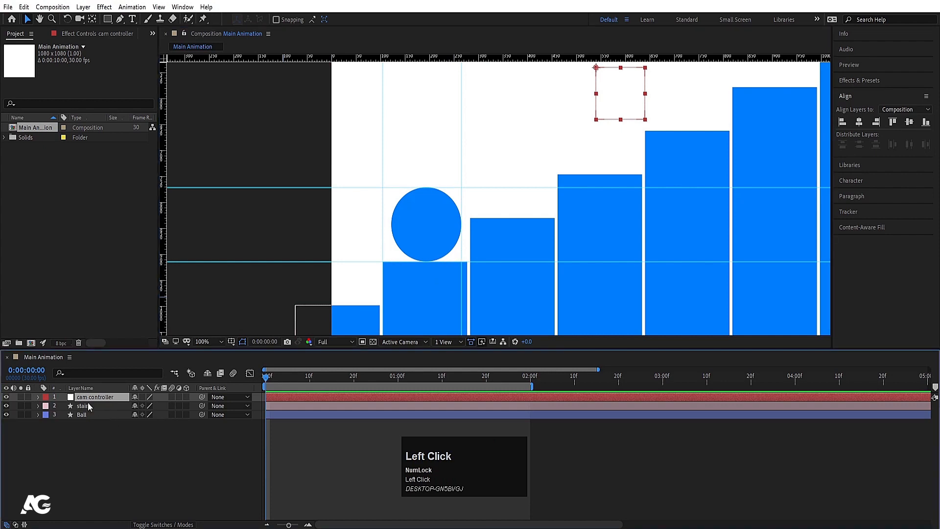
left_click(89, 405)
left_click(84, 415, "shift")
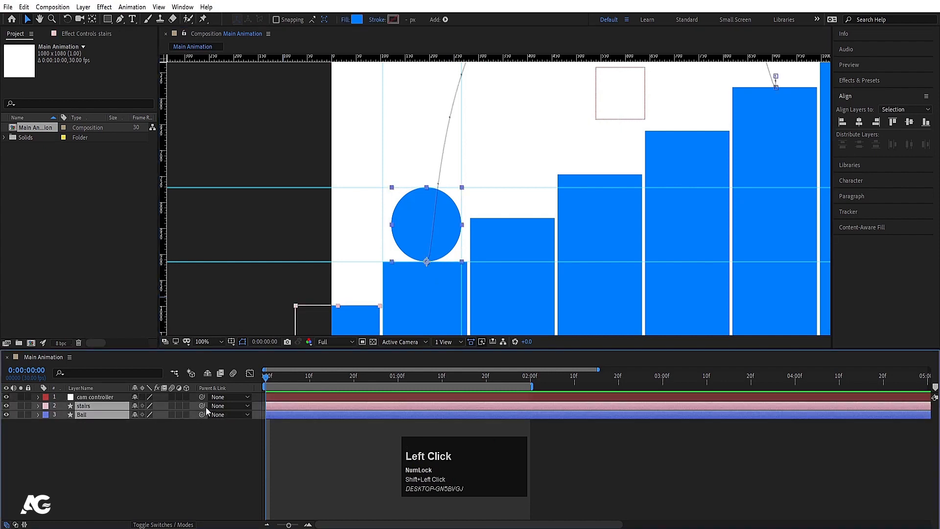
left_click_drag(202, 407, 93, 399)
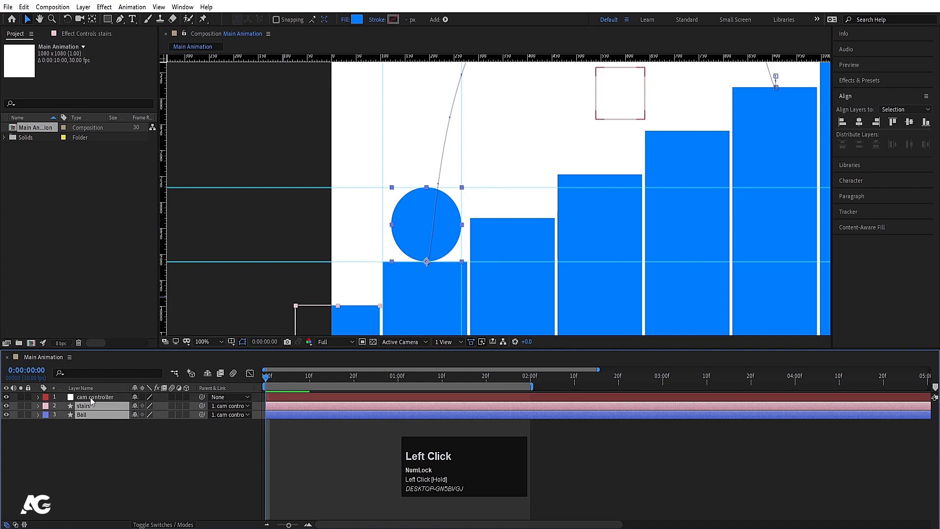
- Reveal the cam controller's Position and add its starting keyframe at frame 0
left_click(91, 400)
key("p")
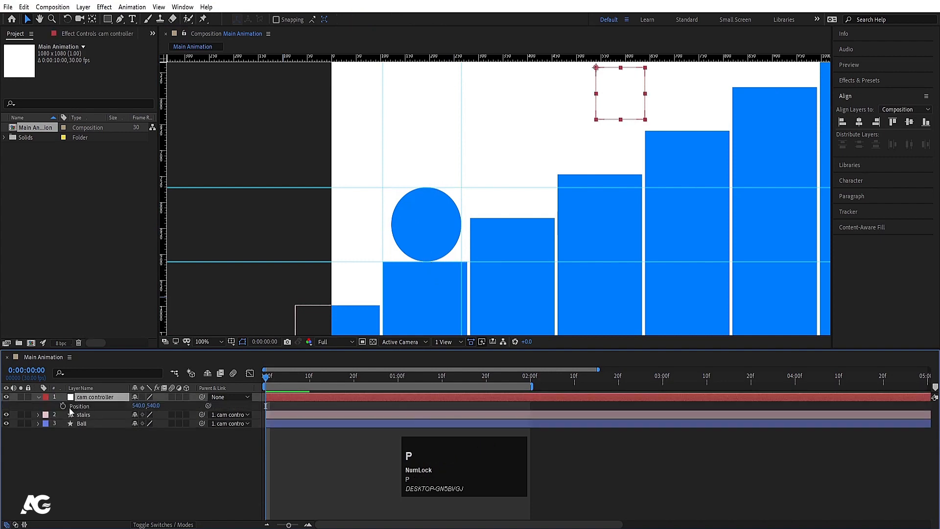
left_click(63, 407)
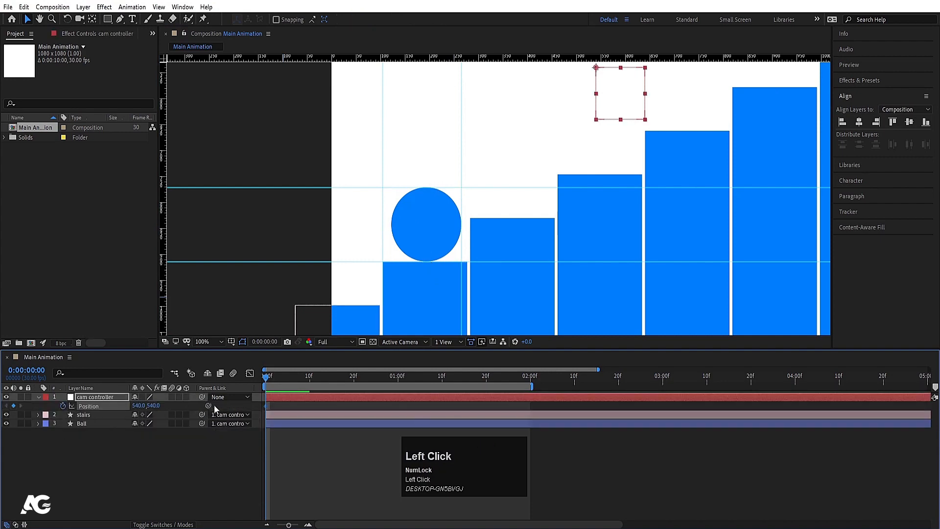
left_click_drag(499, 378, 272, 400)
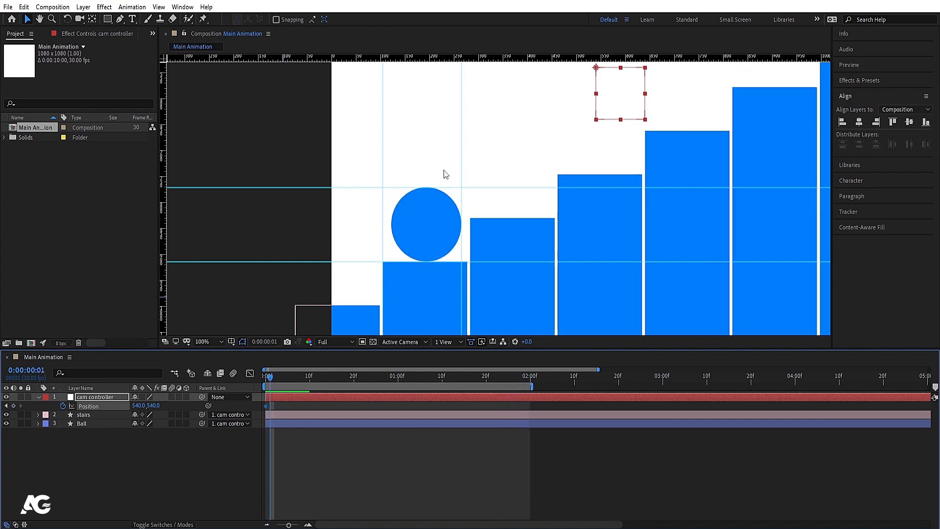
- At 0:00:02:00, move the cam controller to Position -174, 876 so the landed ball lines up with the guides
left_click_drag(302, 378, 530, 388)
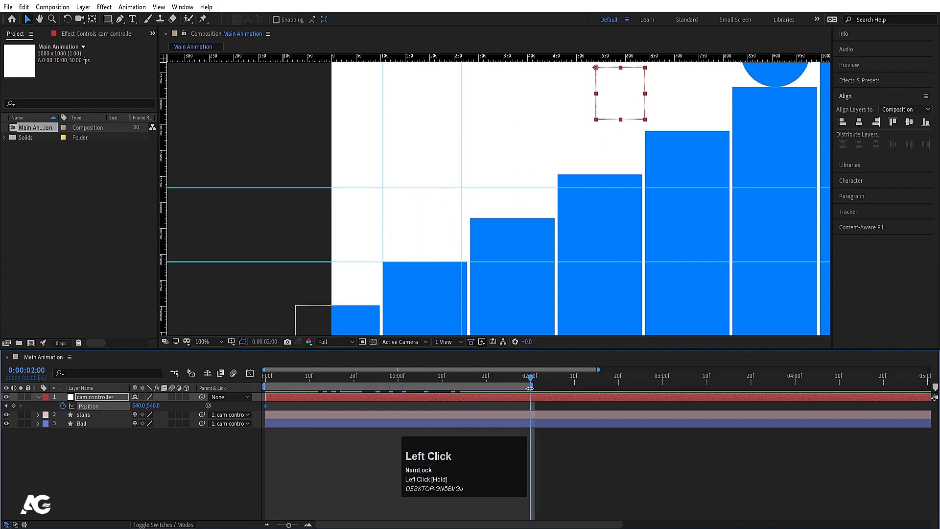
left_click_drag(628, 98, 280, 273)
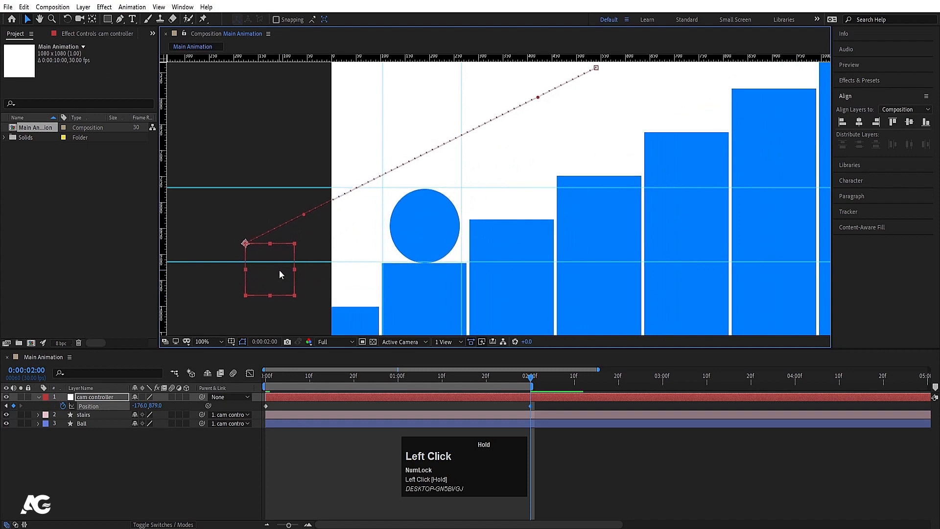
key("Right")
key("Right")
key("Up")
key("Up")
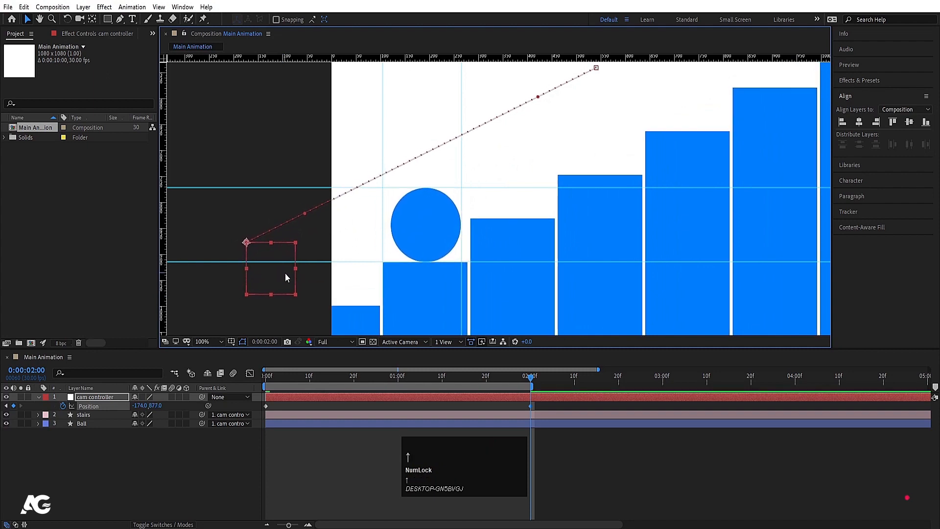
key("Up")
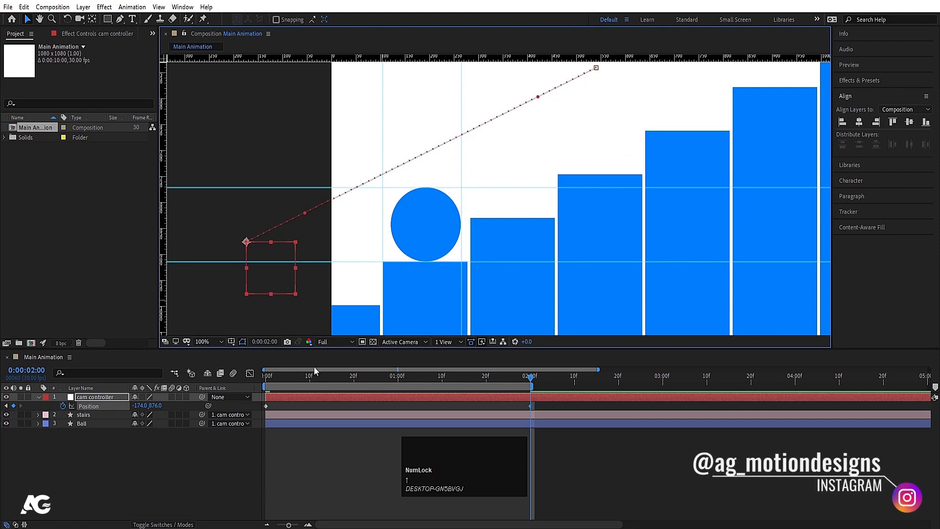
- Compare the alignment with the guides at frame 0 and 0:00:02:00, and fine-tune the cam controller's end Position to -174.5, 876
left_click_drag(293, 376, 222, 375)
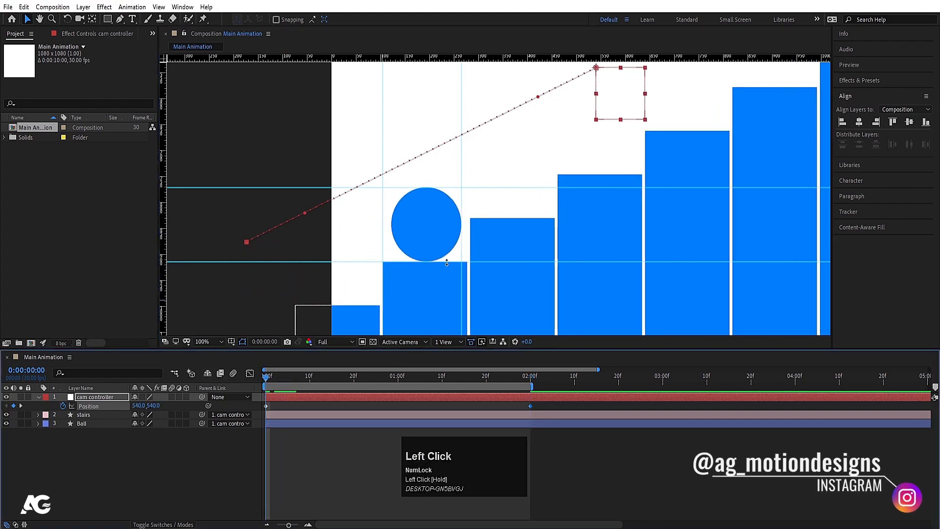
scroll(447, 263, "down", 2)
scroll(377, 267, "up", 4)
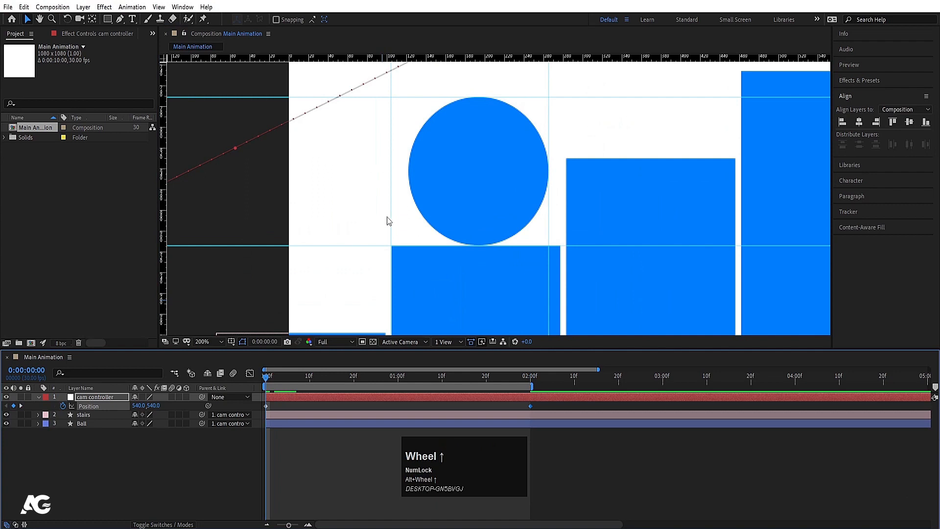
left_click(297, 335)
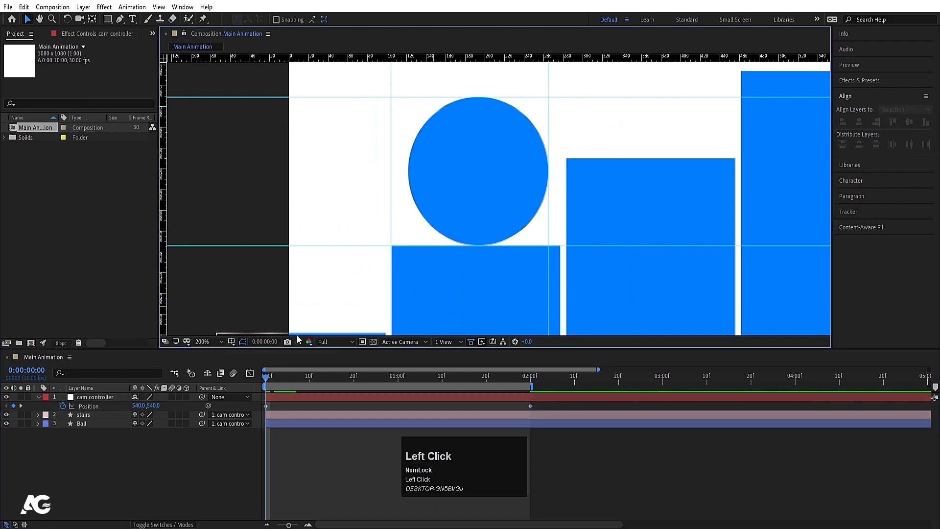
left_click(88, 415)
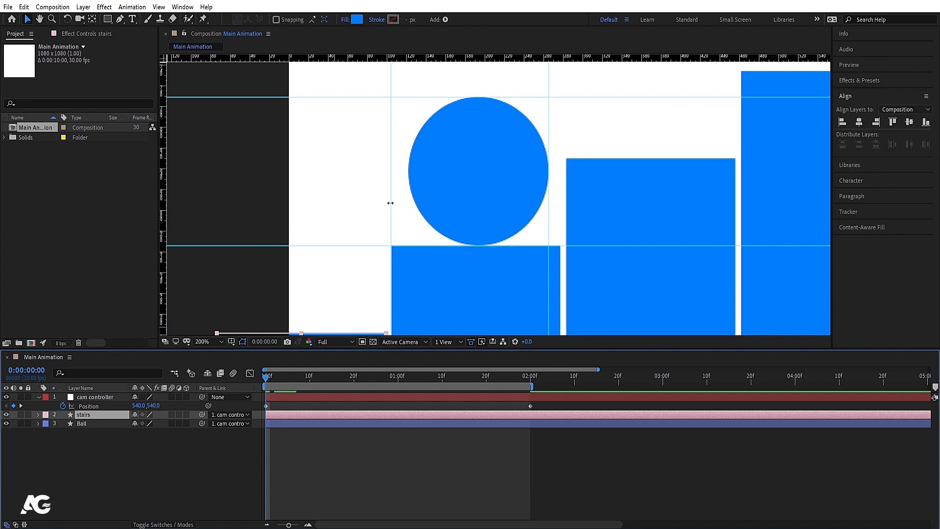
left_click(530, 385)
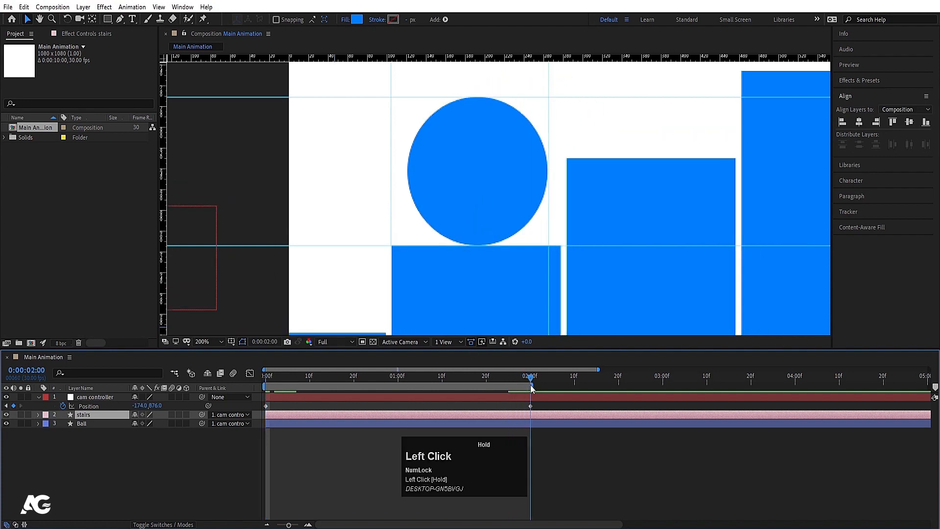
left_click(539, 396)
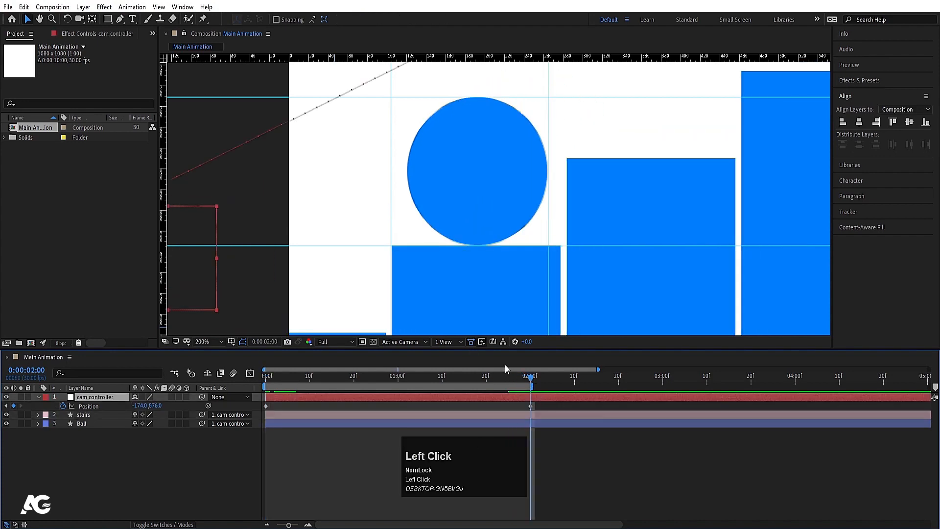
key("Left")
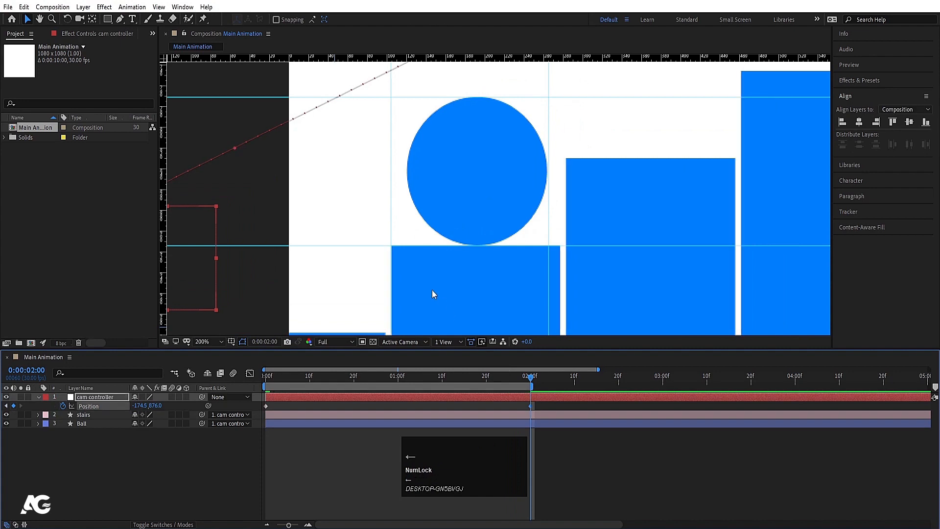
left_click(389, 228)
left_click(498, 233)
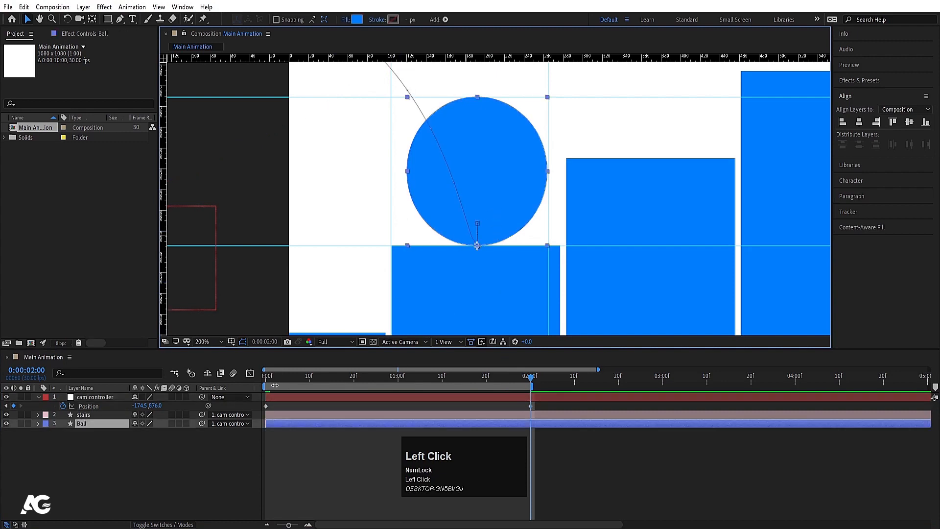
- Compare the ball's alignment with the guides at frame 0 and 0:00:02:00, and reveal the Ball layer's keyframed properties
left_click_drag(271, 379, 230, 377)
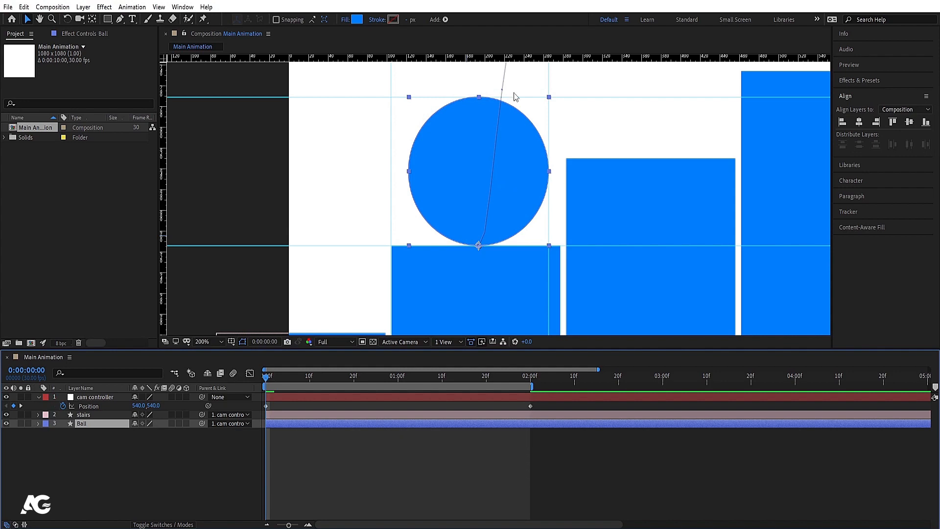
left_click_drag(496, 379, 525, 407)
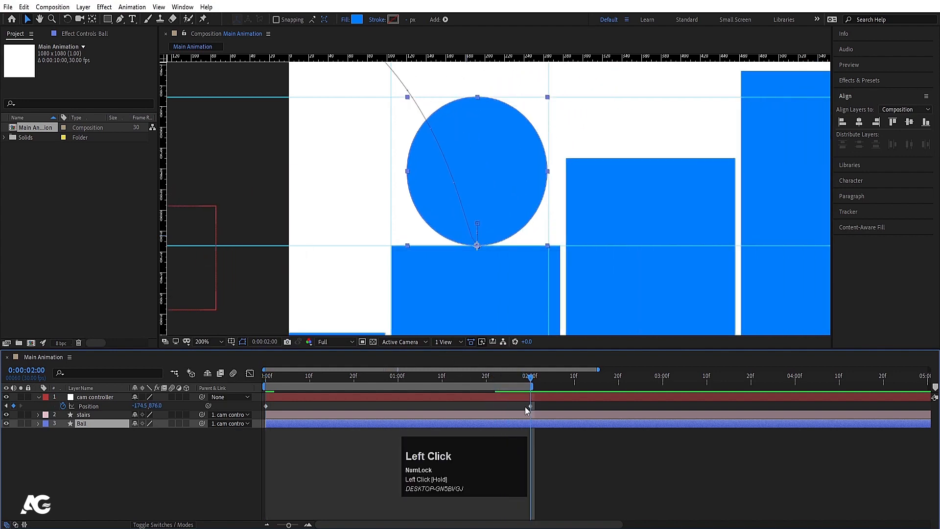
left_click(530, 160)
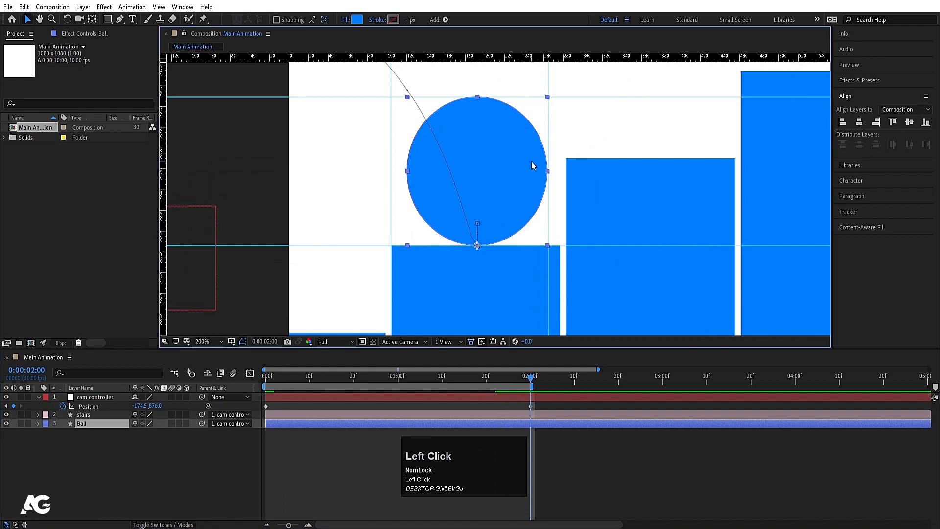
left_click(81, 422)
key("u")
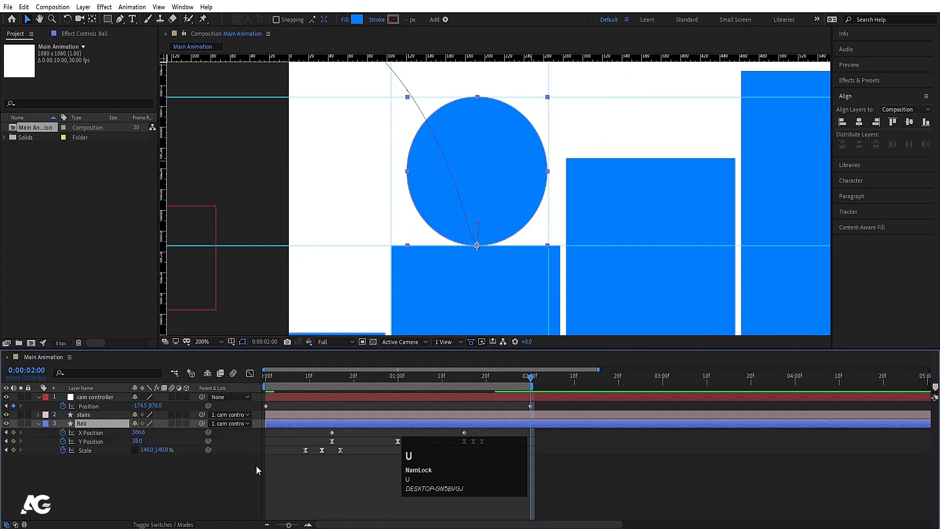
left_click(488, 473)
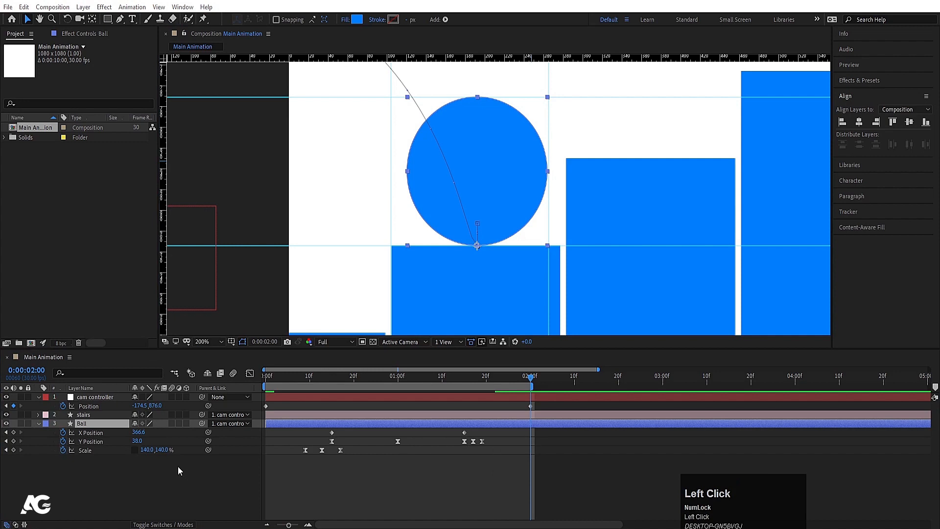
- Nudge the ball's X Position to 367.6 at 0:00:02:00 and move the new keyframe onto the ball's landing X Position keyframe
left_click(142, 432)
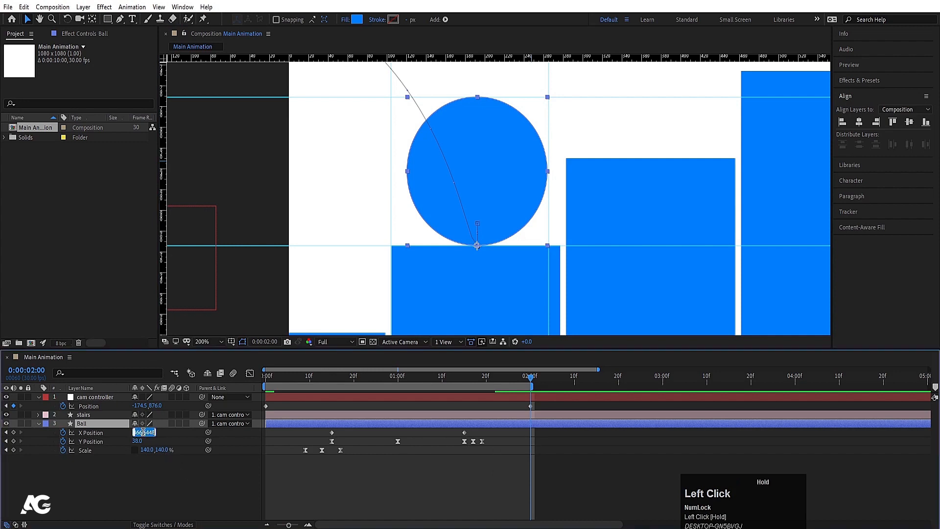
left_click(94, 424)
key("Right")
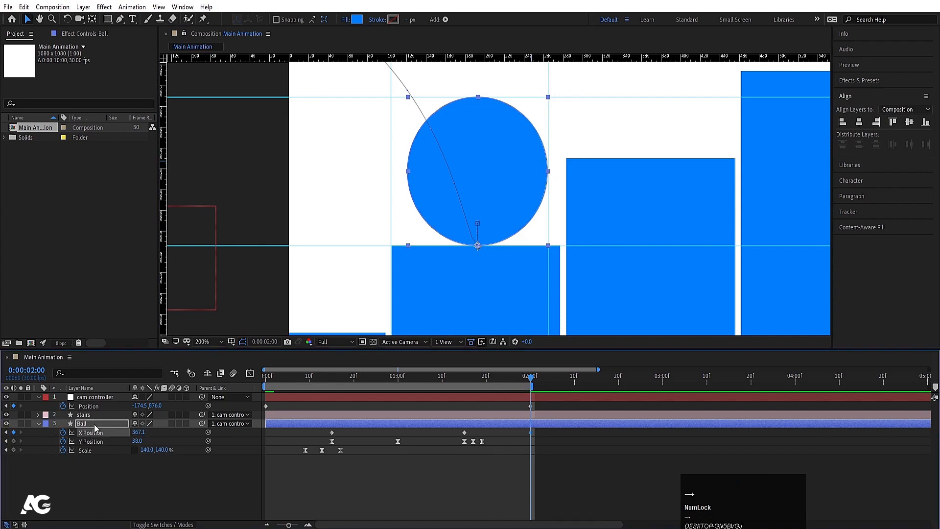
key("Right")
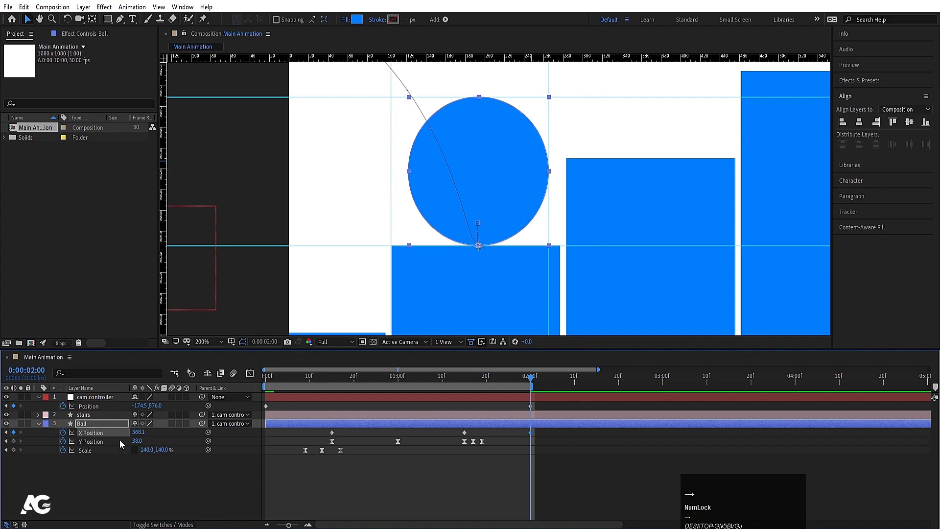
key("Left")
left_click(516, 462)
left_click_drag(532, 433, 465, 437)
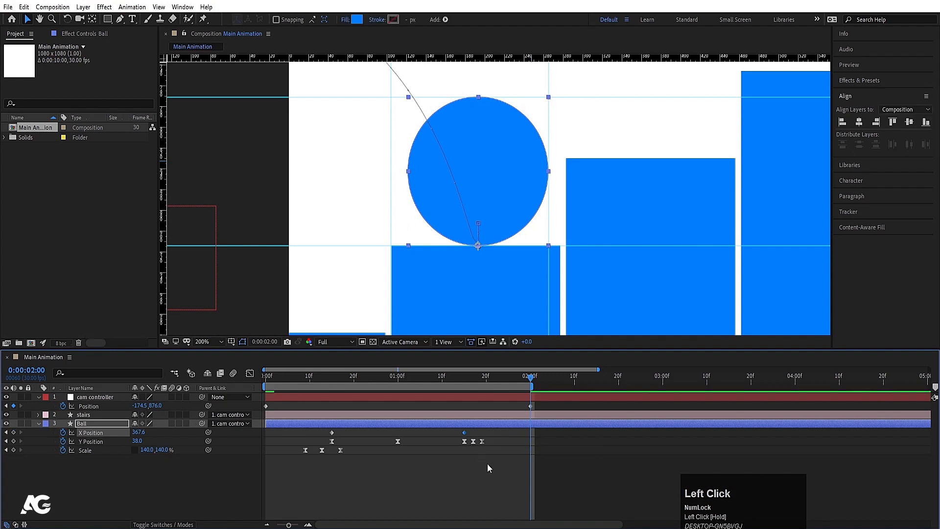
- Examine up close how the ball and stairs line up with the guides at frame 0 and 0:00:02:00
left_click(213, 343)
left_click(198, 160)
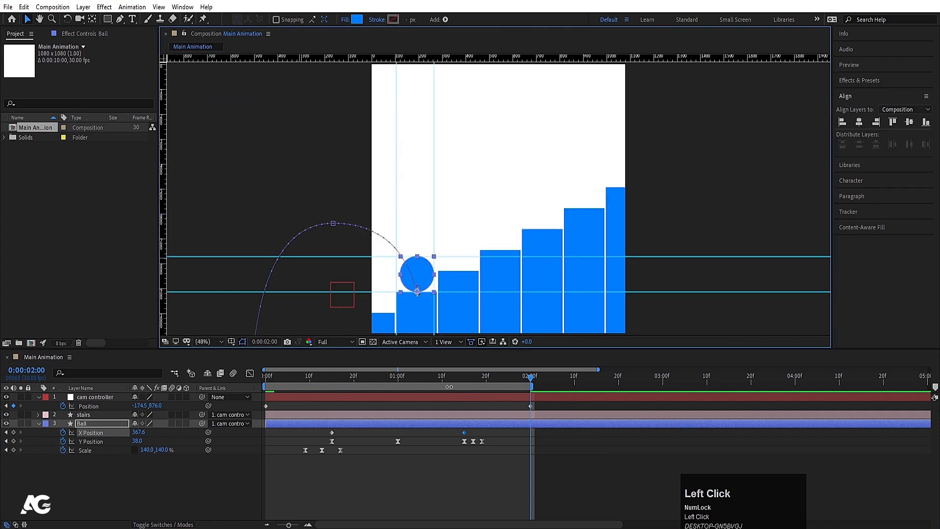
left_click_drag(320, 384, 252, 402)
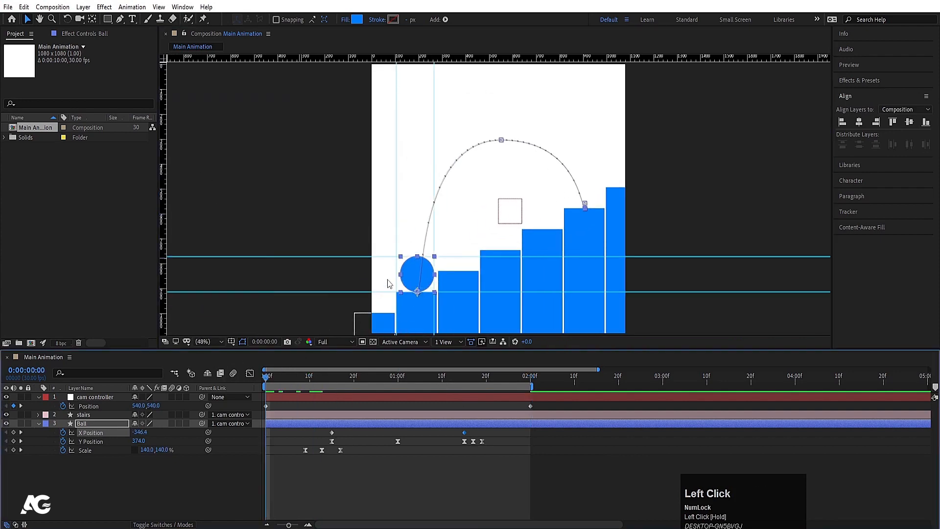
scroll(405, 307, "up", 3)
key("space")
left_click_drag(358, 250, 551, 63)
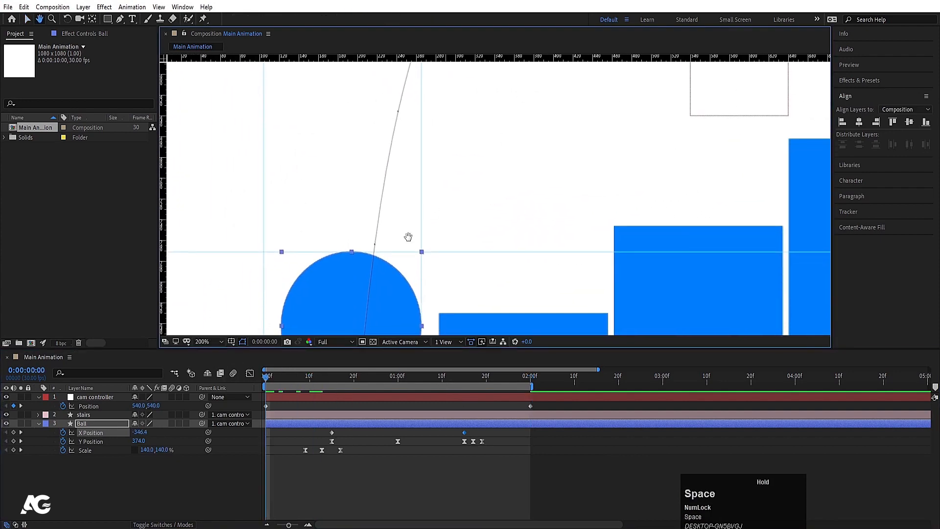
left_click_drag(408, 237, 522, 78)
left_click(431, 170)
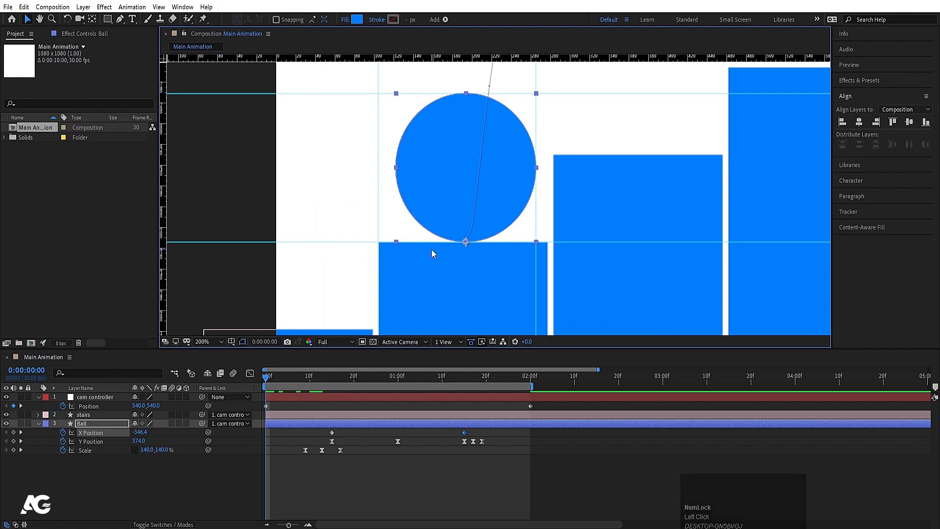
left_click(83, 414)
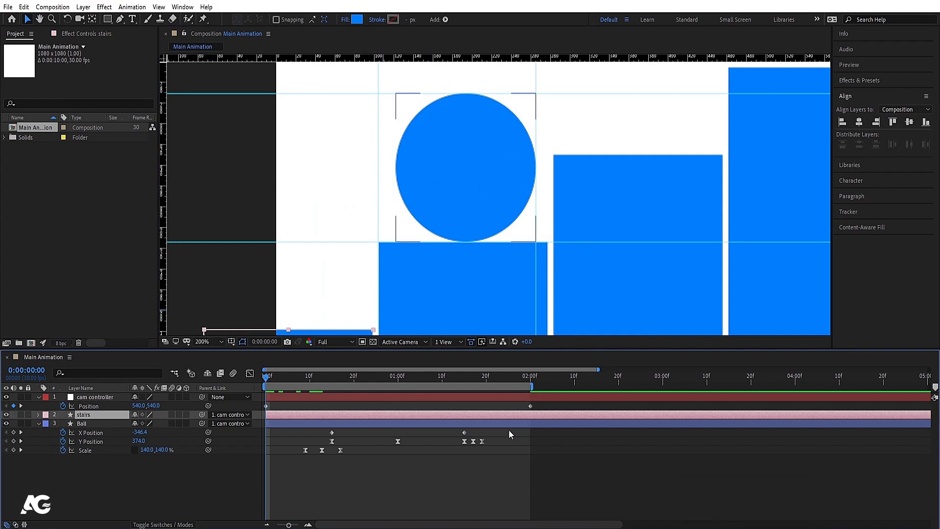
left_click(531, 382)
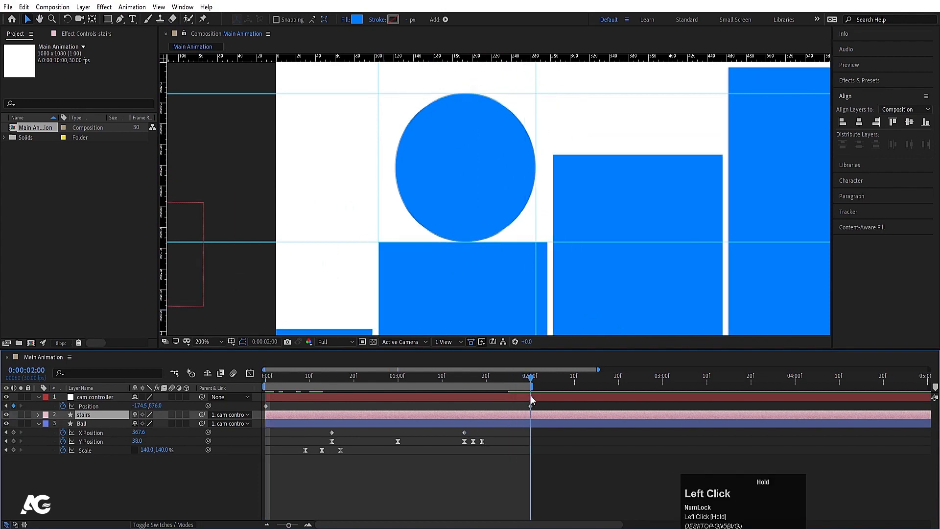
left_click(445, 175)
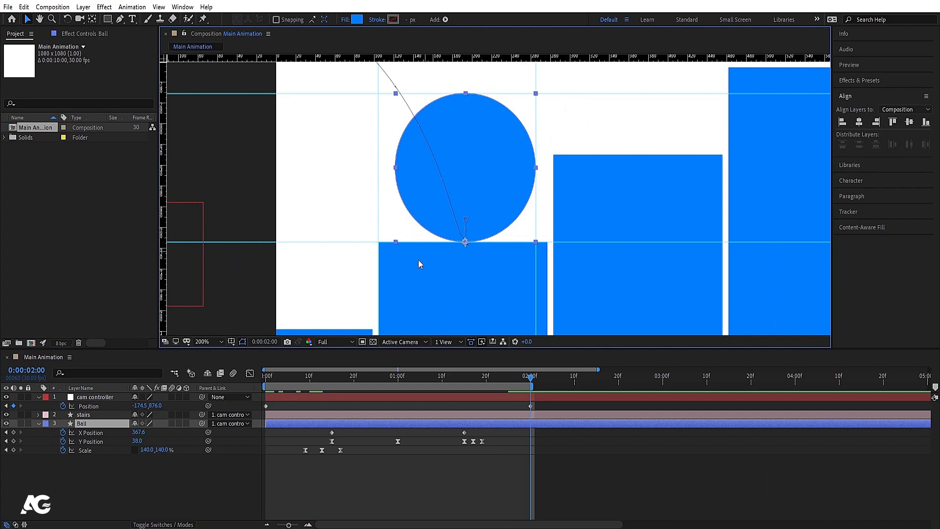
- Fit the composition in view, preview the loop, and scrub from frame 0 to 0:00:00:21 to examine the ball's framing
left_click(219, 340)
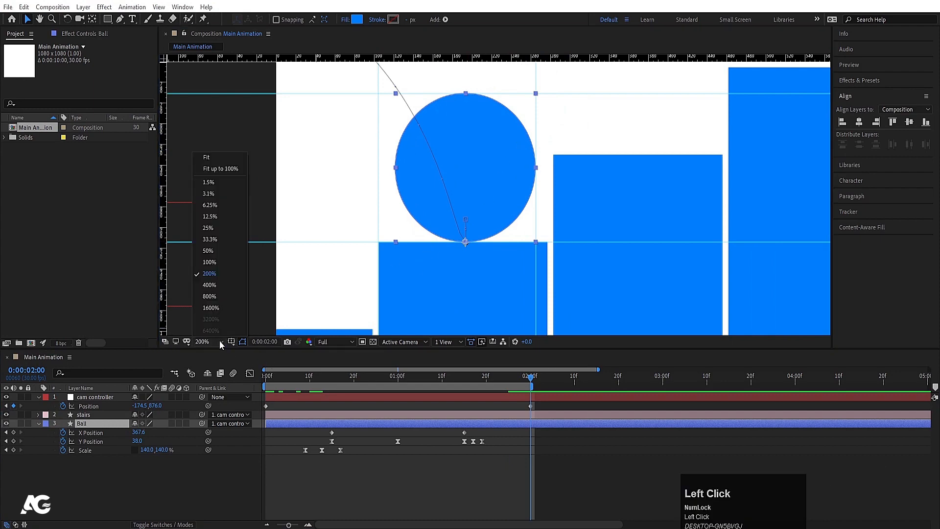
left_click(221, 158)
left_click(271, 378)
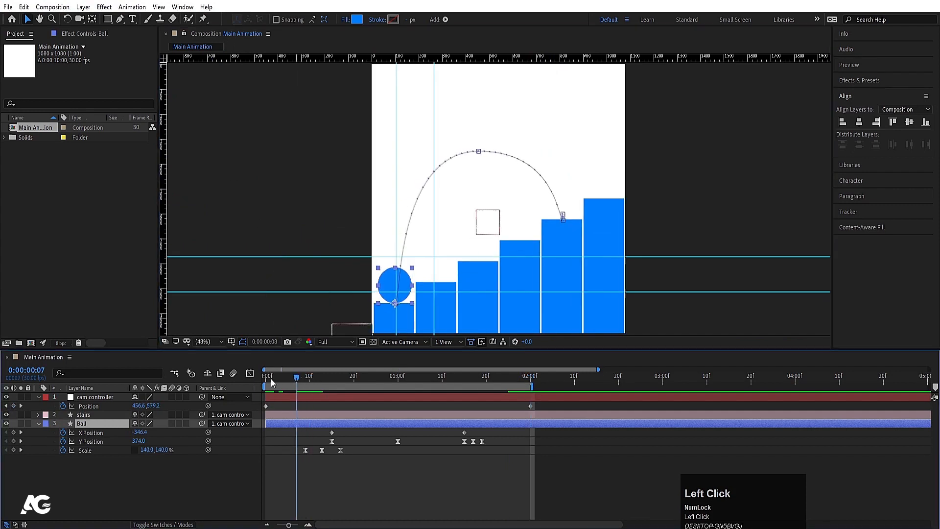
key("space")
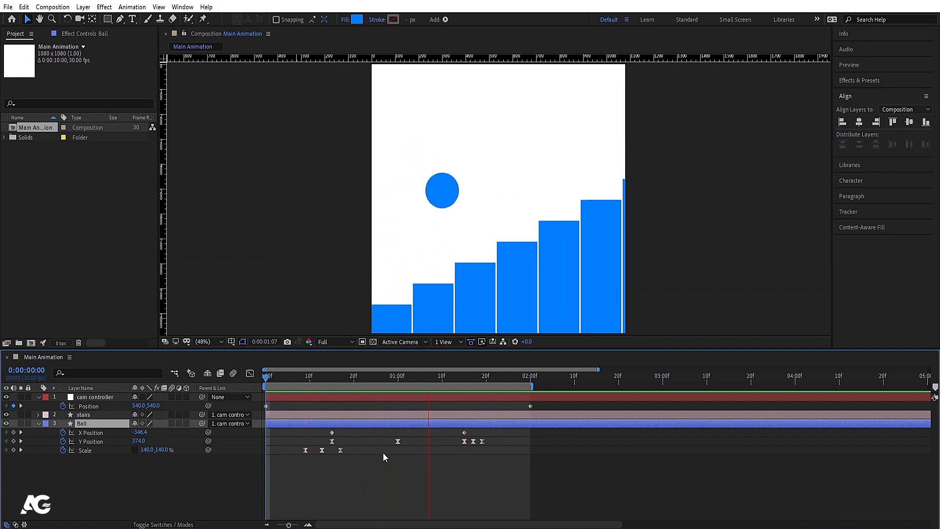
left_click(314, 378)
key("space")
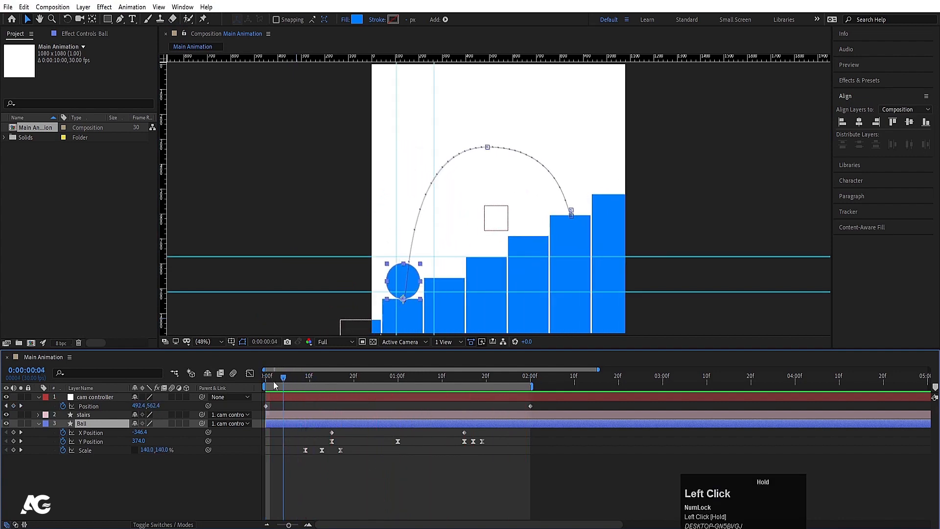
left_click(171, 486)
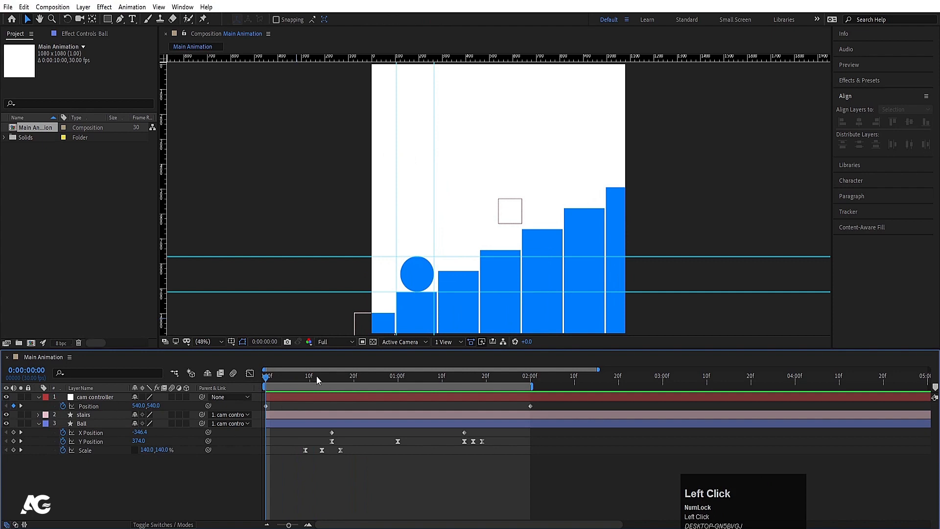
left_click_drag(295, 377, 360, 385)
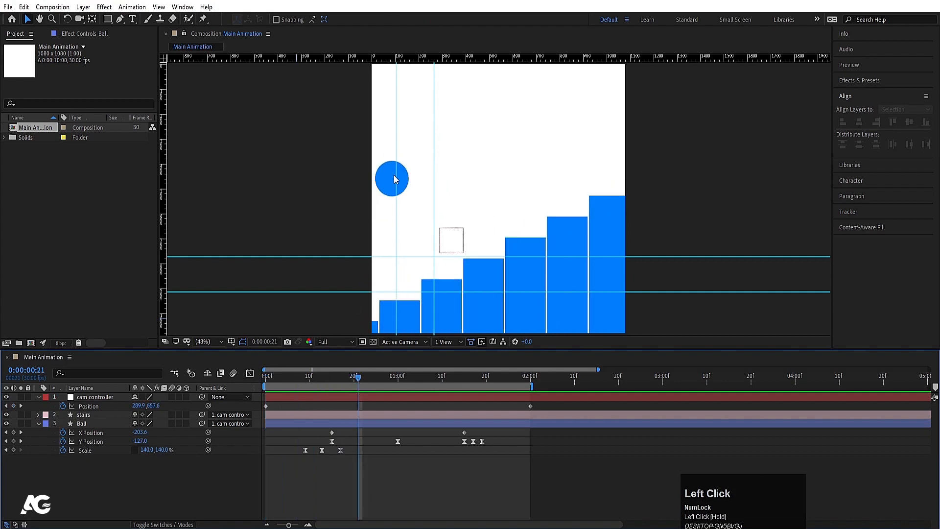
left_click(275, 382)
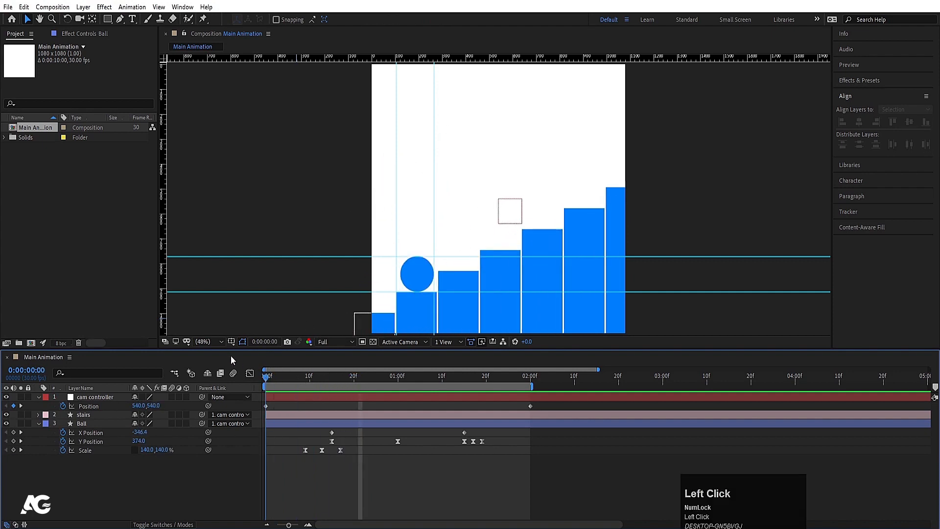
- Create a new null object and parent the cam controller layer to it
right_click(168, 473)
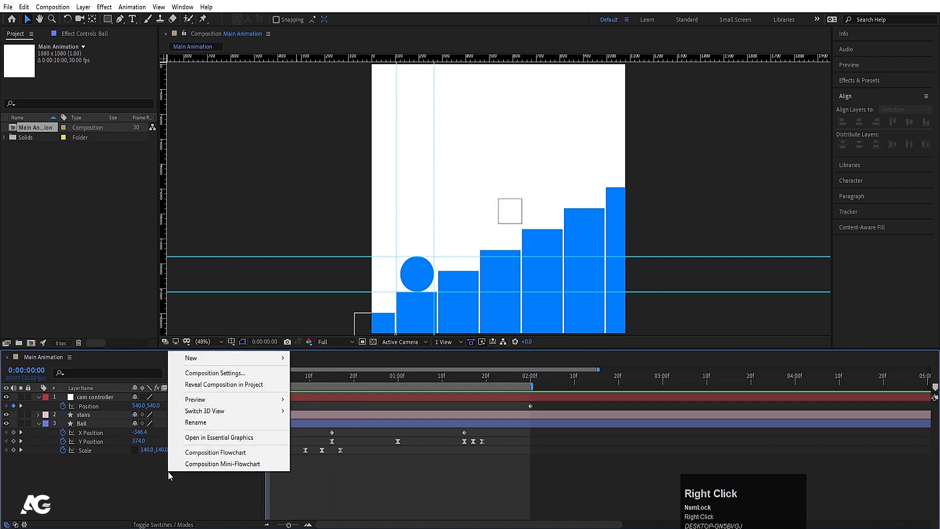
left_click(186, 358)
left_click(335, 418)
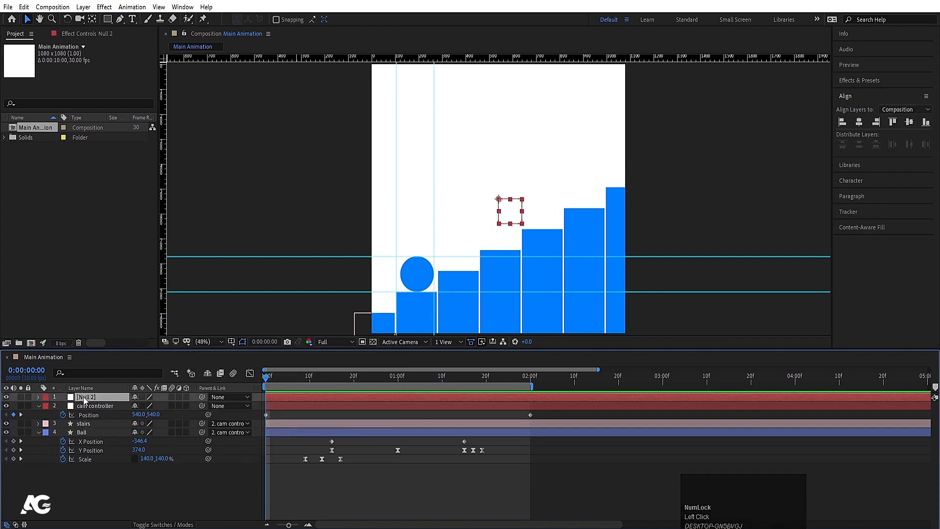
left_click(189, 403)
left_click_drag(200, 403, 93, 398)
- Reveal the new null's Position and set it to 709, 540 to shift the whole scene horizontally
left_click(92, 398)
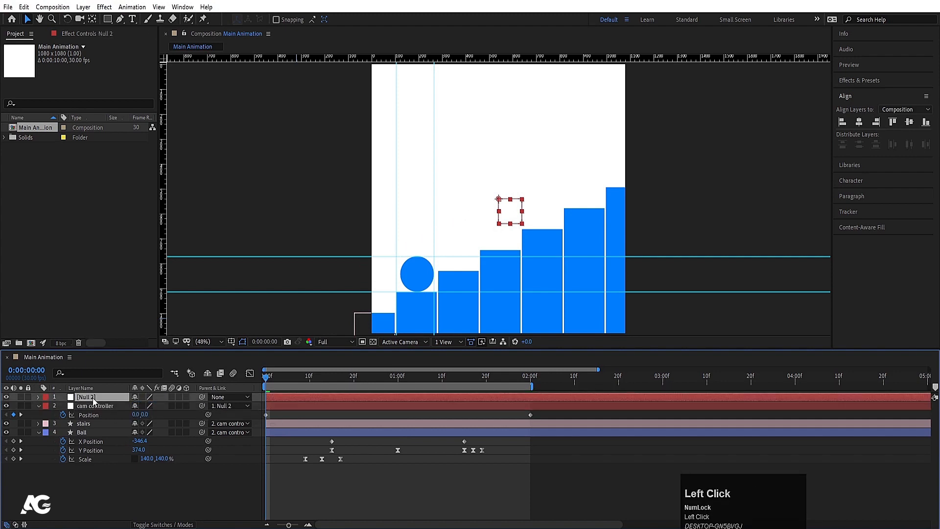
key("p")
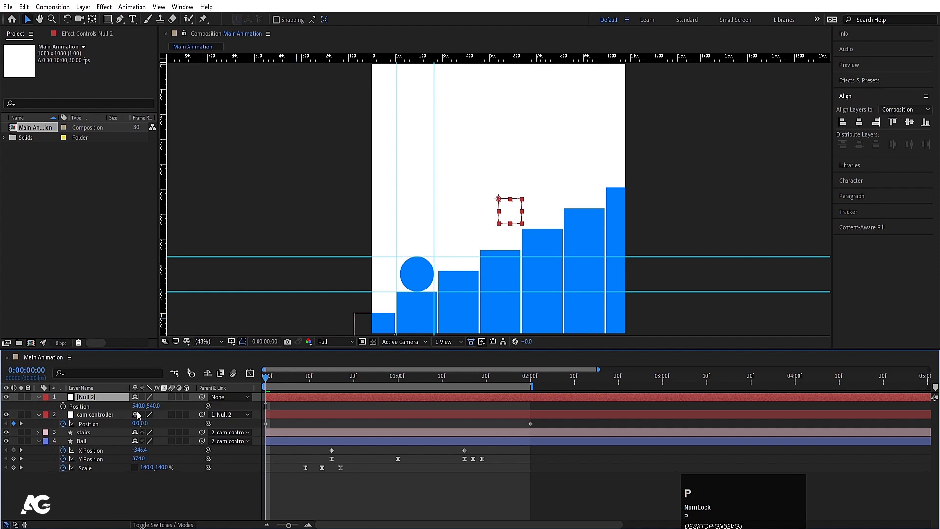
left_click_drag(136, 409, 221, 410)
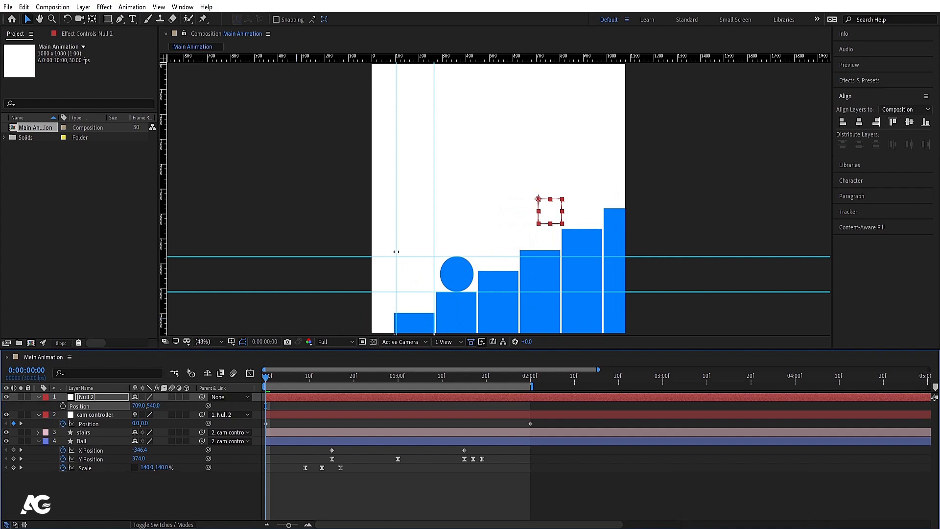
- Remove the vertical and horizontal alignment guides from the composition
left_click_drag(434, 240, 897, 251)
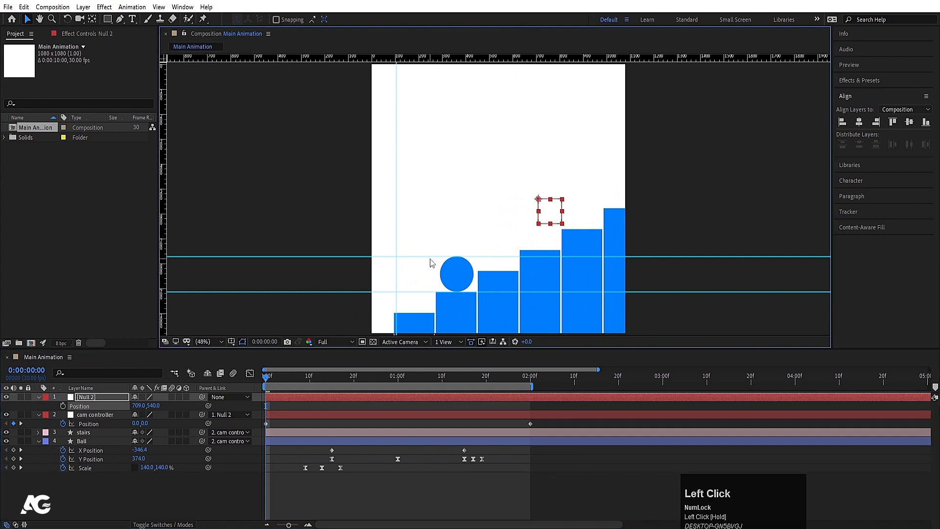
left_click_drag(429, 258, 428, 1)
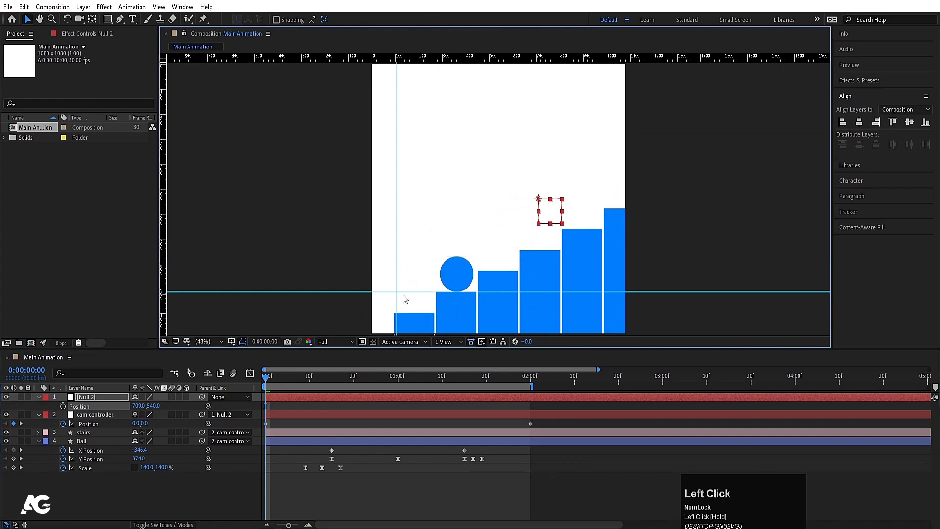
left_click_drag(403, 295, 164, 288)
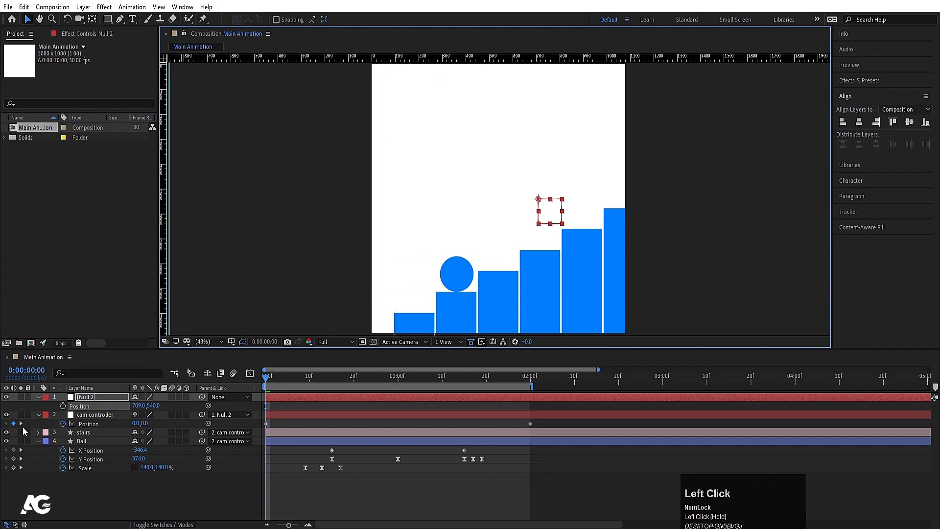
- Preview the repositioned animation to examine how the scene is framed
left_click(98, 397)
key("space")
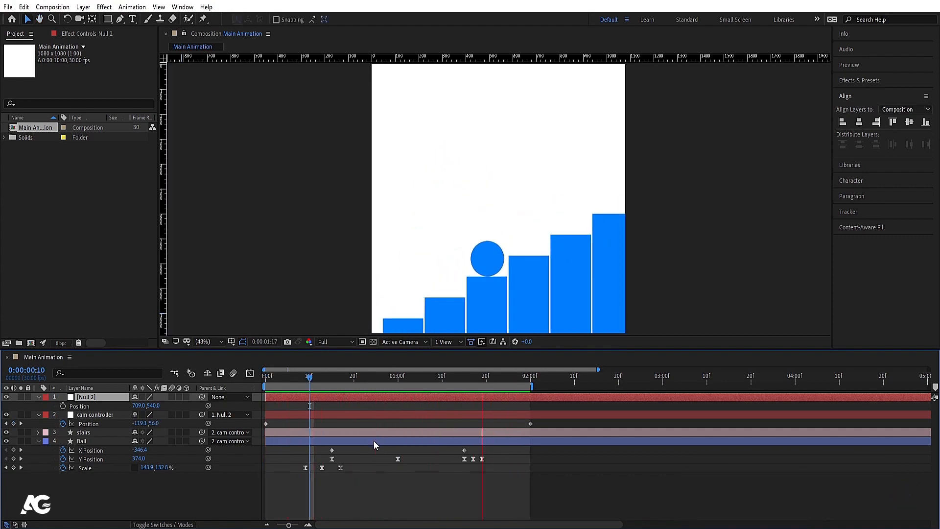
key("space")
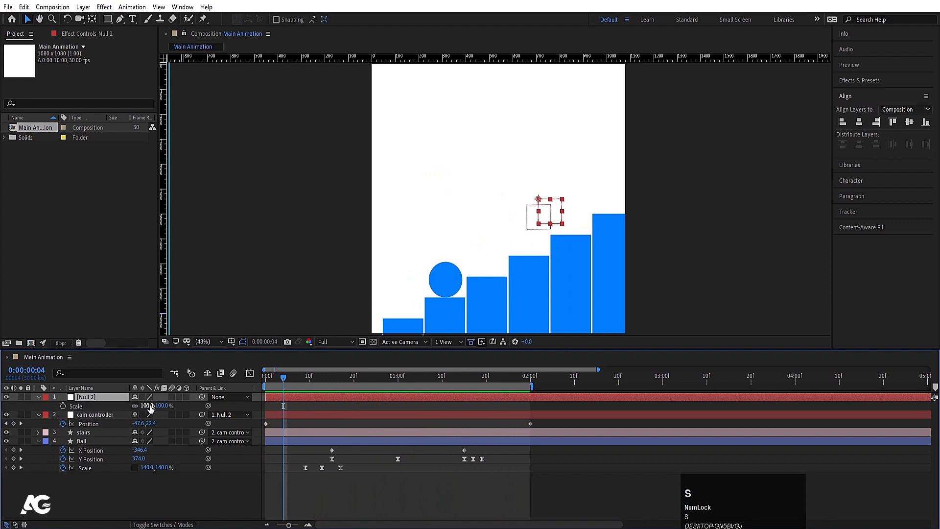
- Scale up Null 2, set its Position to 912, 384, and preview the new framing
left_click_drag(150, 408, 160, 409)
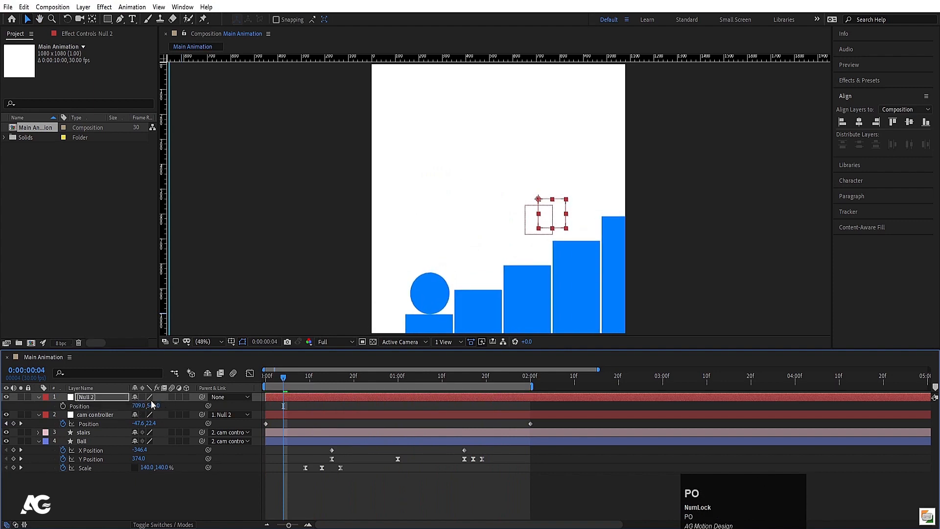
key("space")
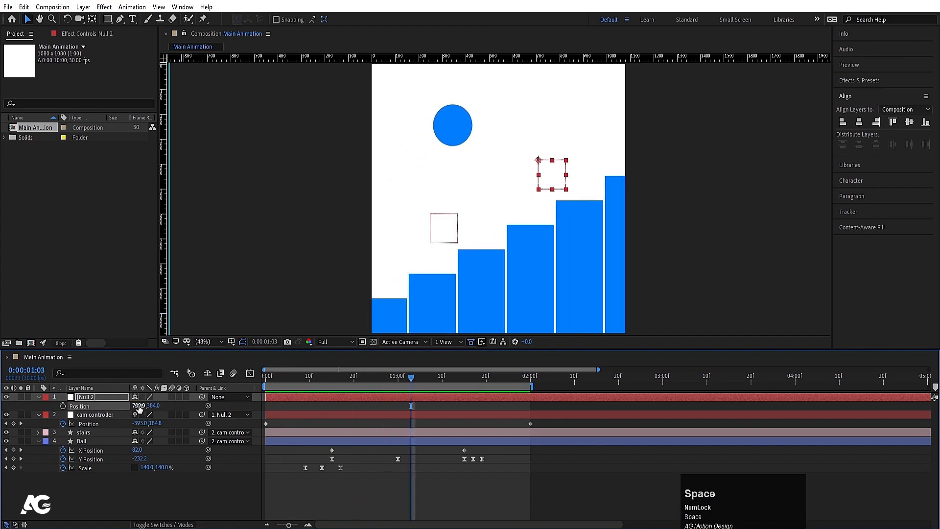
left_click_drag(139, 408, 248, 419)
key("space")
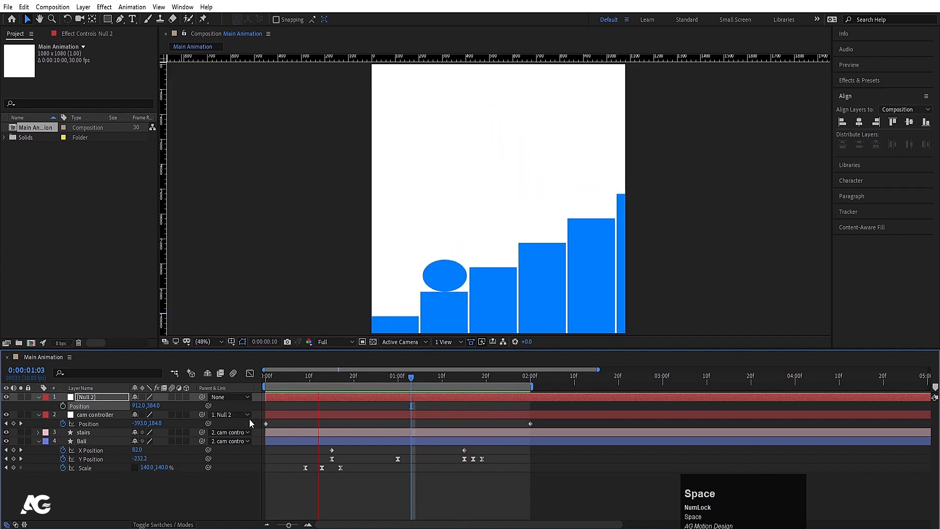
key("space")
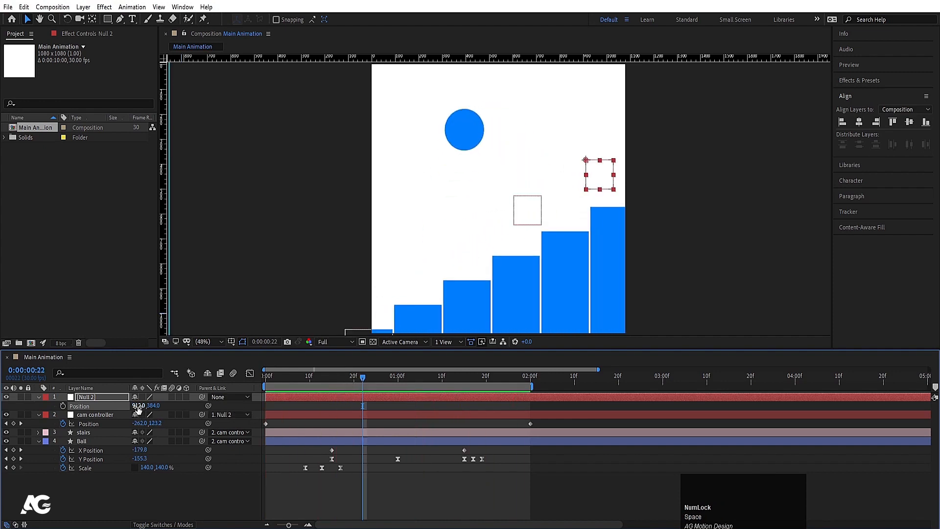
- Set Null 2's X Position to 847 and preview the animation from near the start
left_click_drag(138, 408, 107, 409)
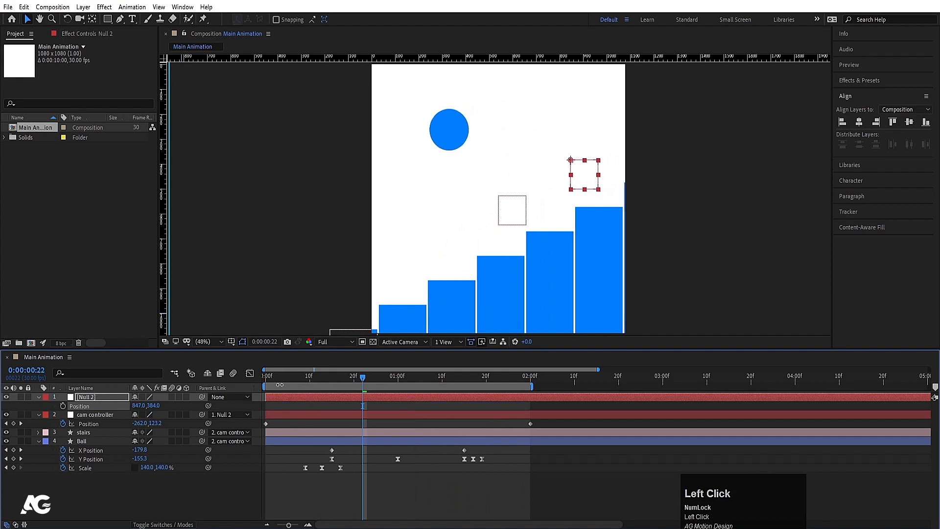
left_click(268, 377)
key("space")
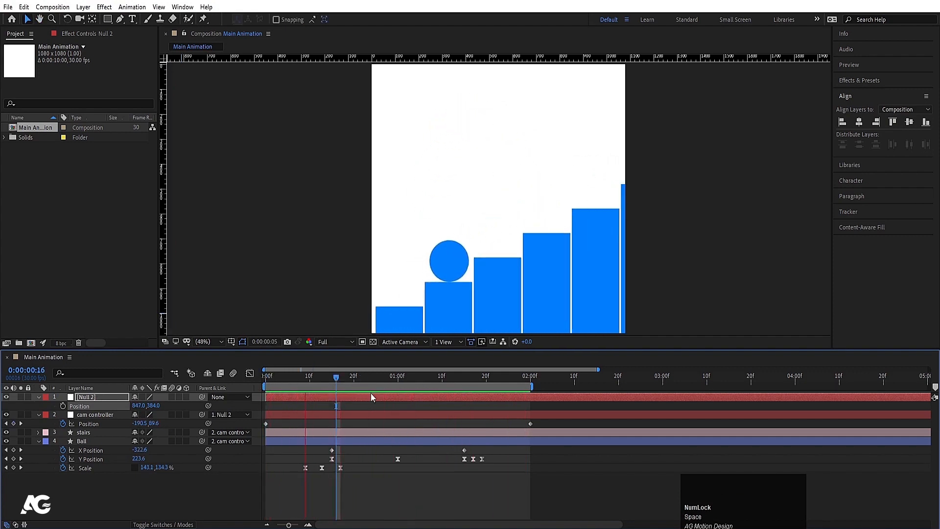
key("space")
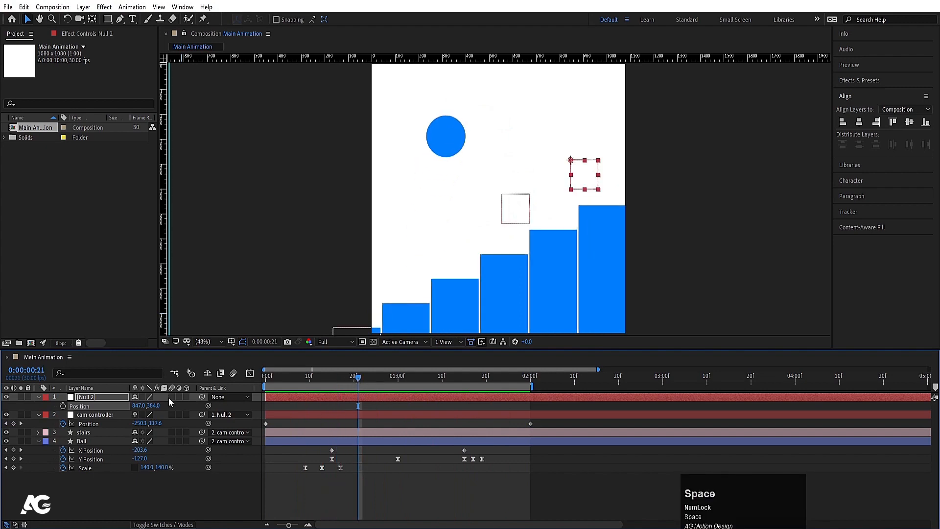
- Set Null 2's X Position to 776, preview the framing, and return to the first frame
left_click_drag(136, 406, 123, 406)
key("space")
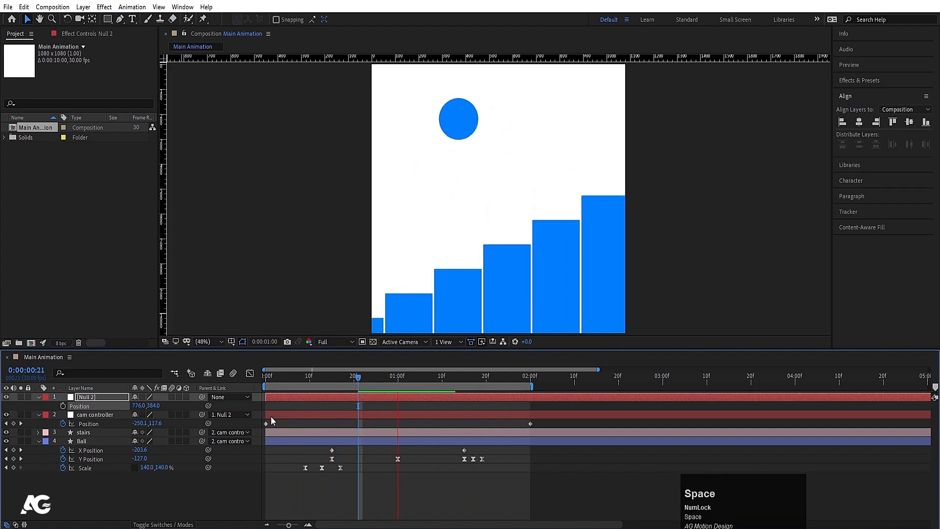
key("space")
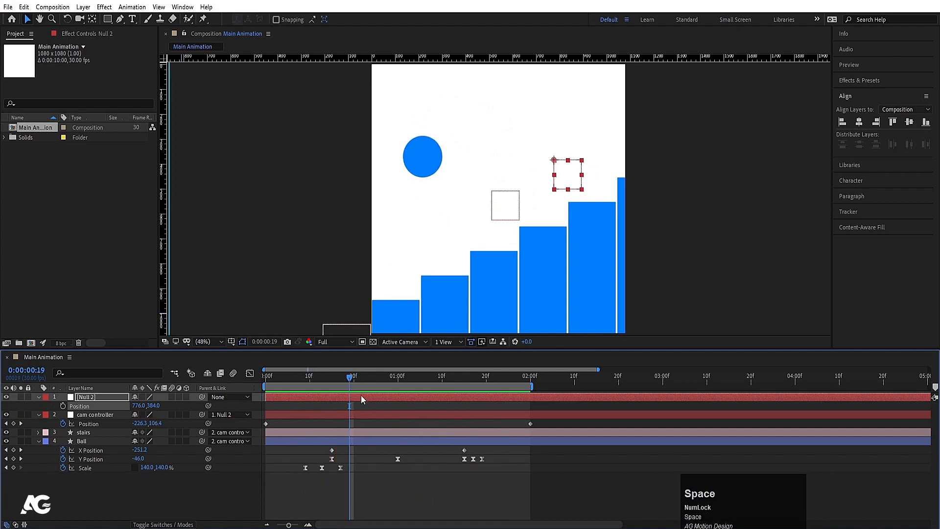
left_click_drag(336, 379, 245, 377)
key("minus")
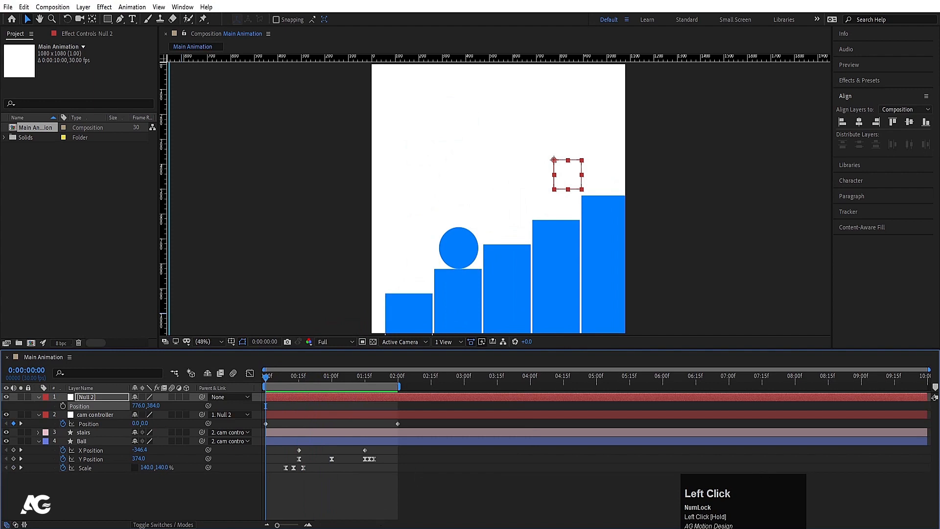
left_click(278, 366)
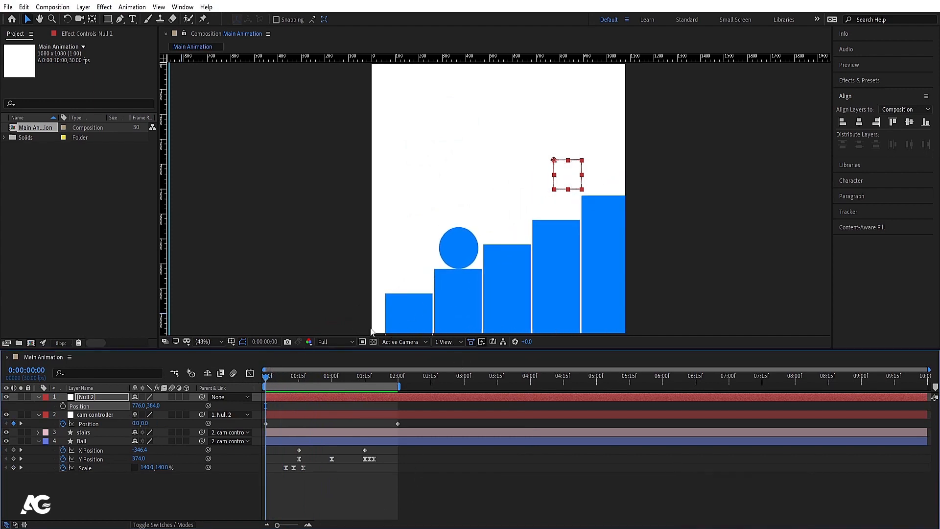
- Set Null 2's X Position to 723 and preview the animation
left_click(98, 399)
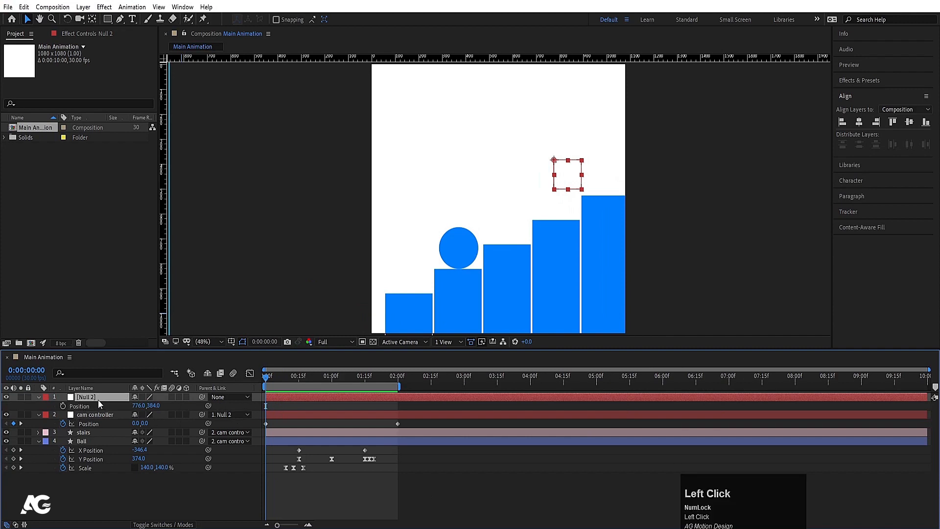
left_click_drag(137, 407, 106, 400)
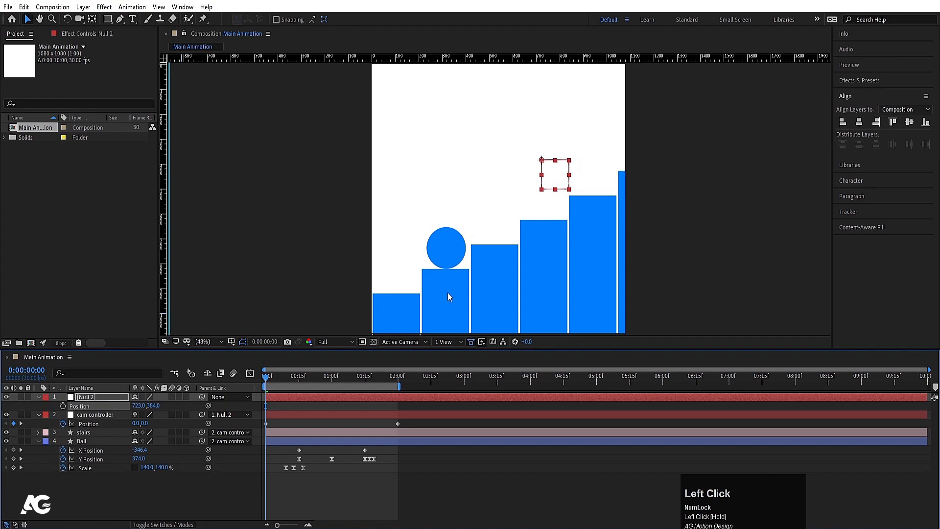
key("space")
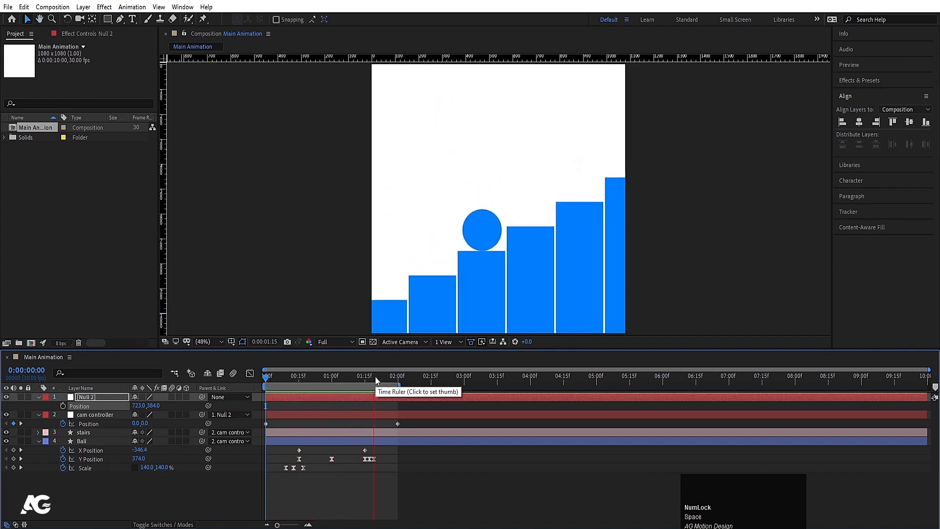
key("space")
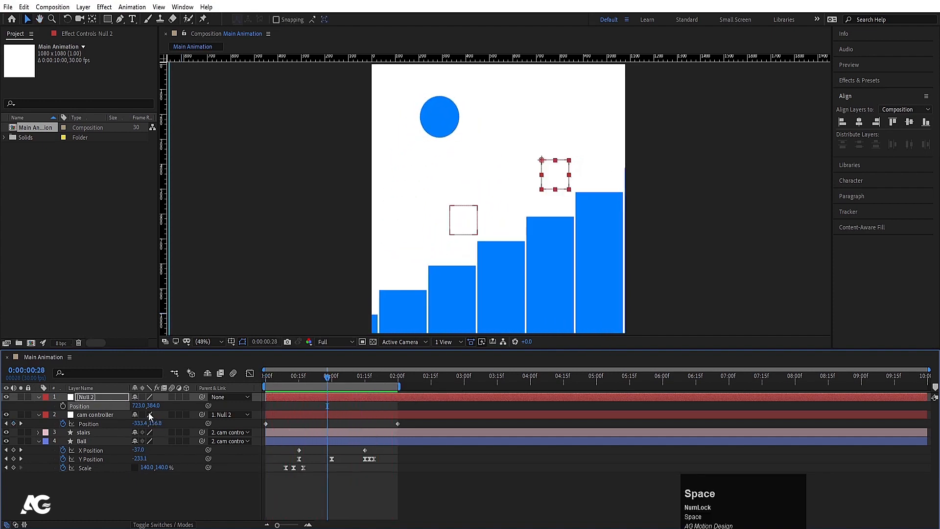
- Scale up Null 2 further, set its Position to 803, 384, and preview the framing
key("s")
left_click_drag(147, 406, 186, 414)
key("p")
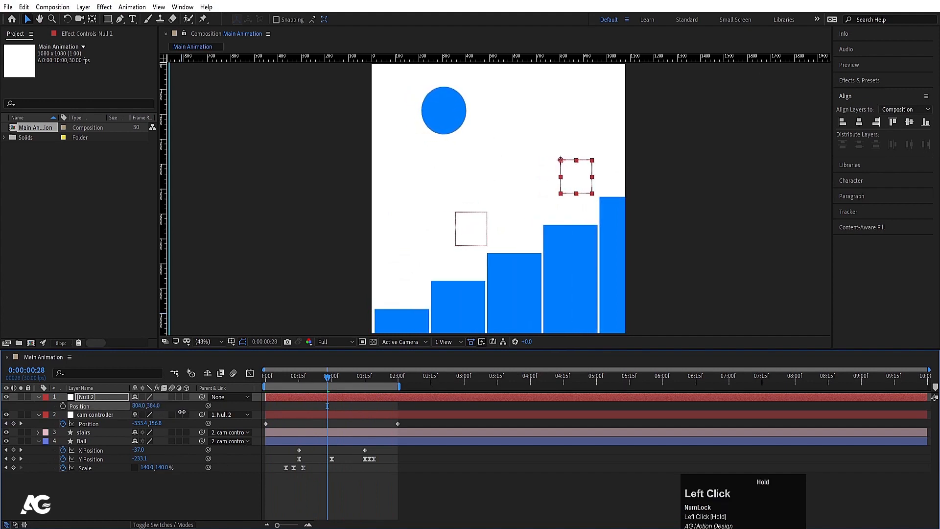
key("space")
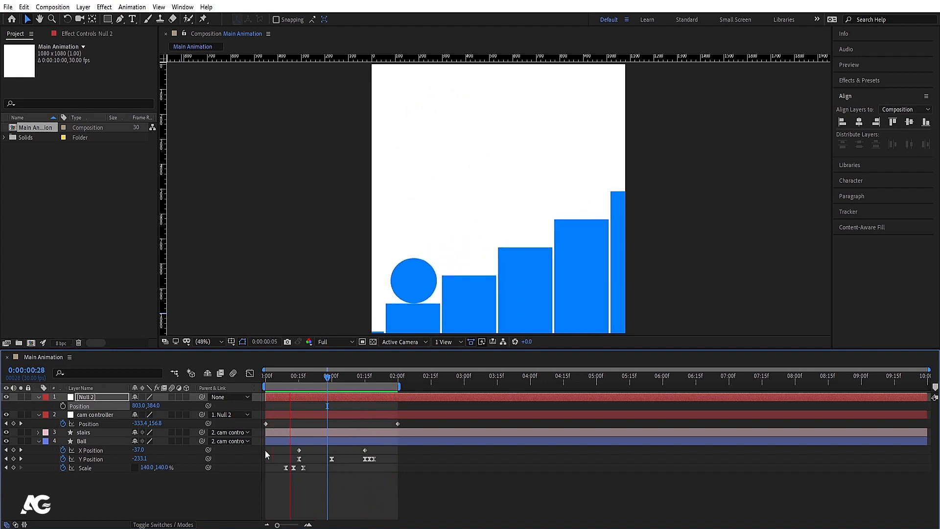
key("space")
- Enable motion blur on all four layers and for the composition
left_click(155, 498)
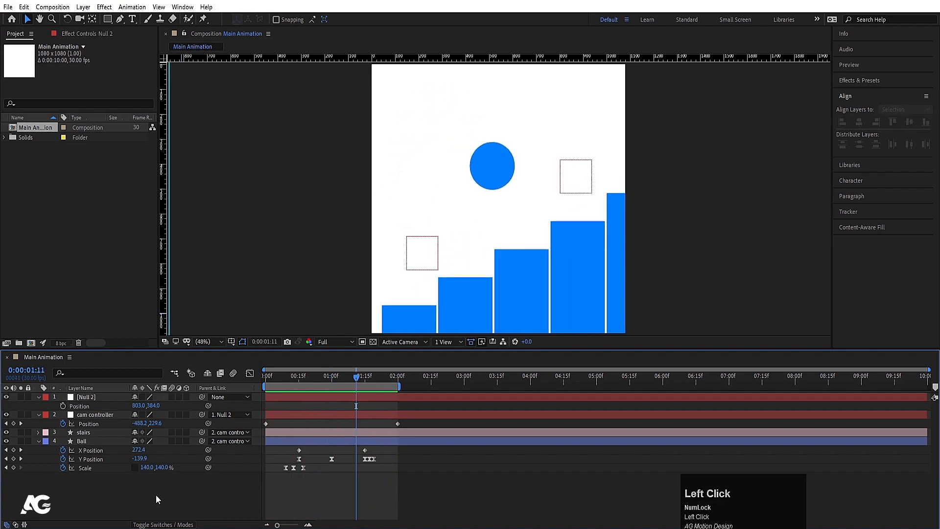
key("ctrl+a")
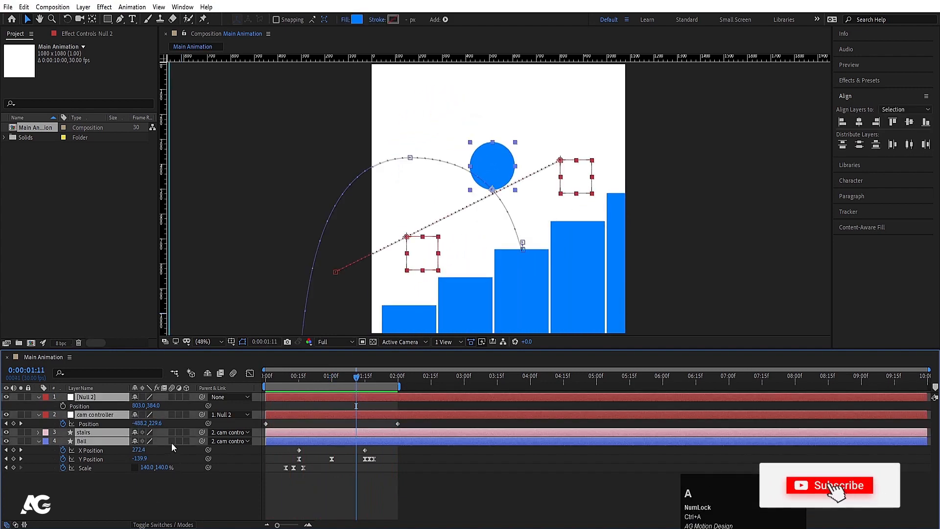
left_click(171, 440)
left_click(201, 474)
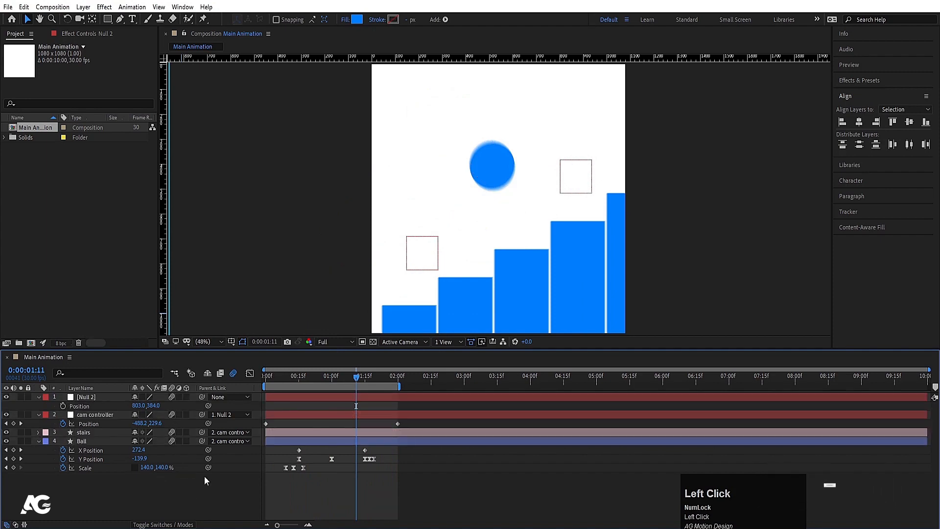
- Preview the loop with motion blur from the first frame and collapse all layer properties
left_click_drag(303, 377, 232, 376)
key("space")
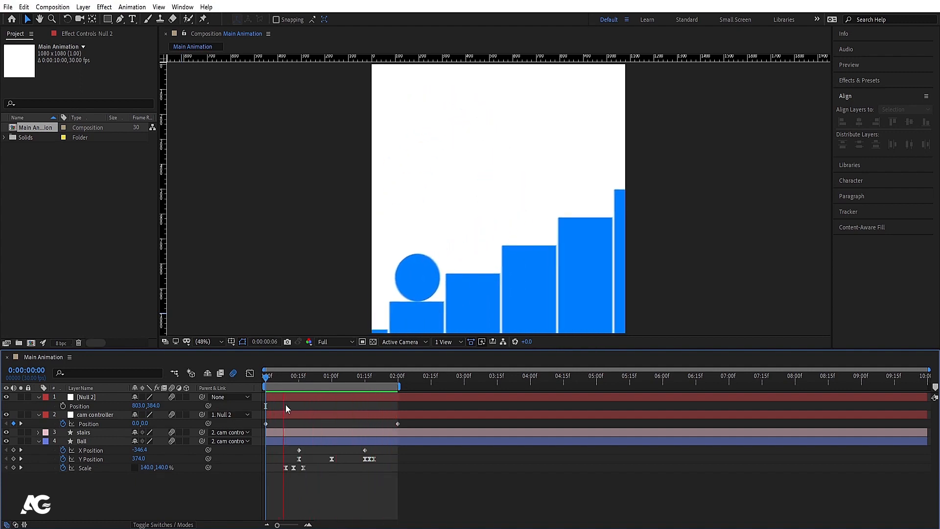
key("space")
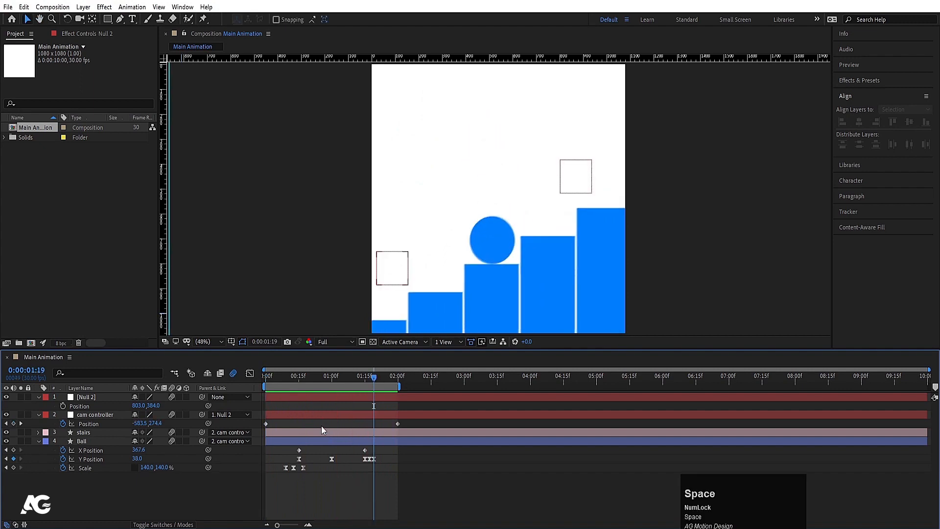
left_click(321, 427)
key("u")
key("space")
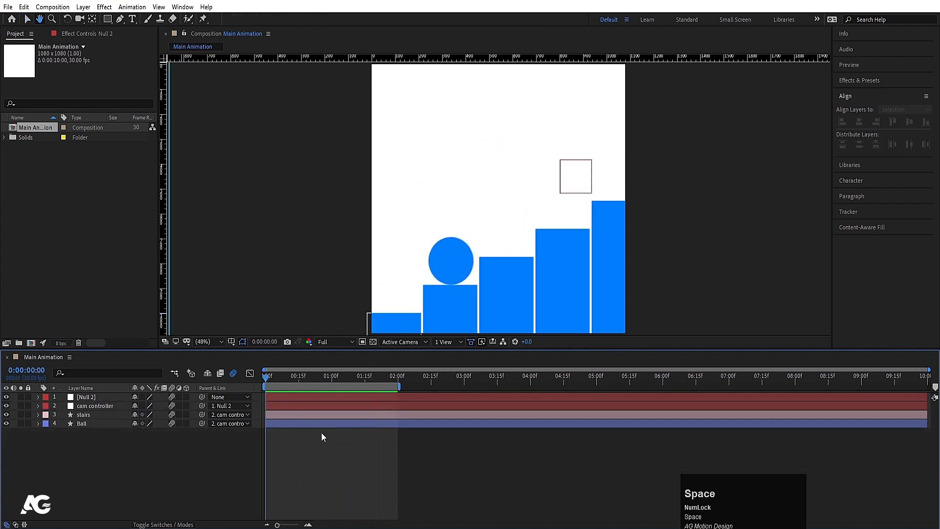
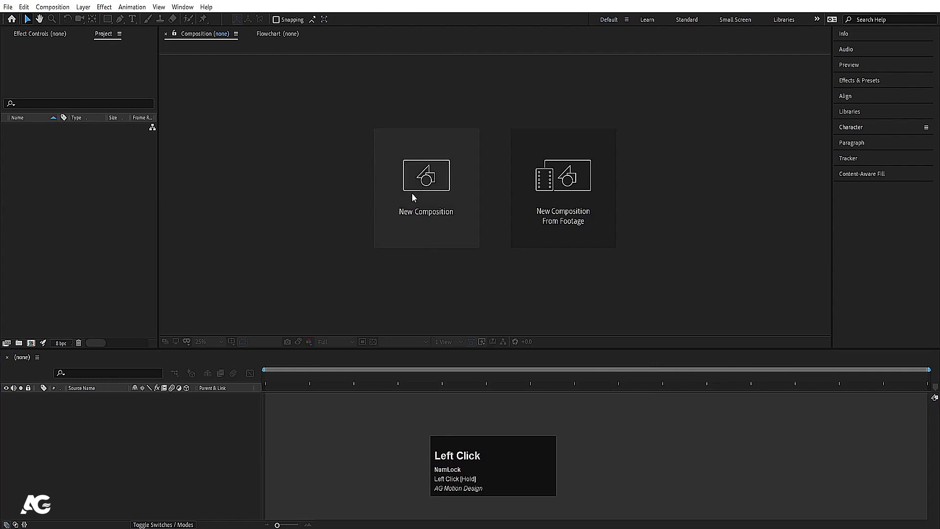
- Start a new composition named Main Animation at 1920 x 1080 px with a duration of 0:00:30:00
left_click(413, 192)
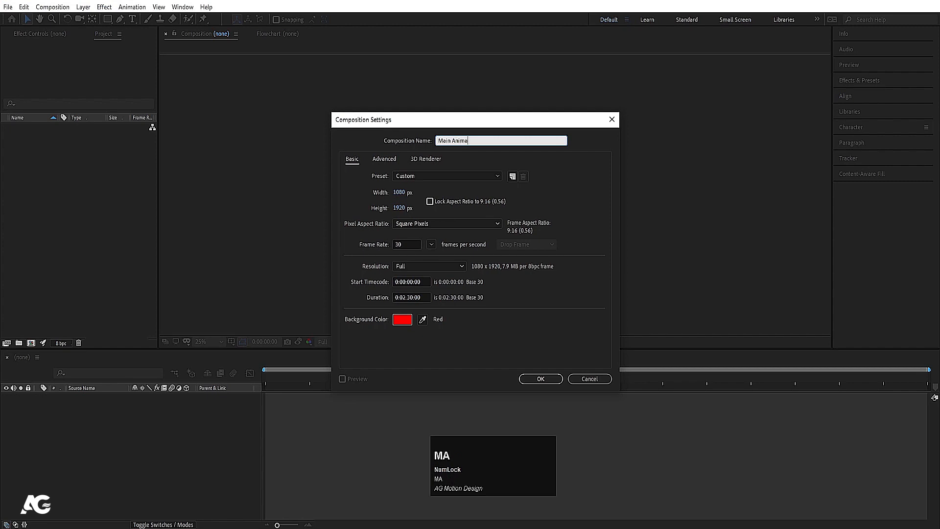
left_click(396, 194)
type("19")
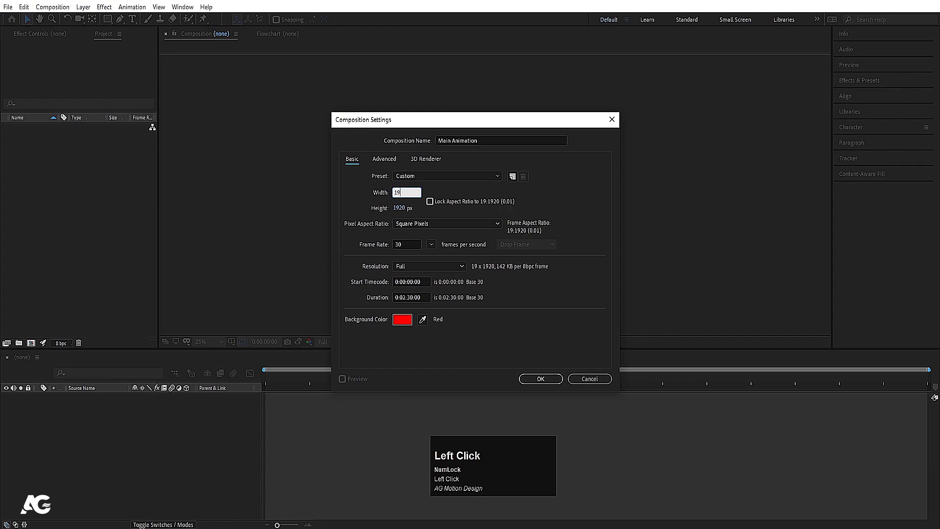
type("20")
left_click(406, 211)
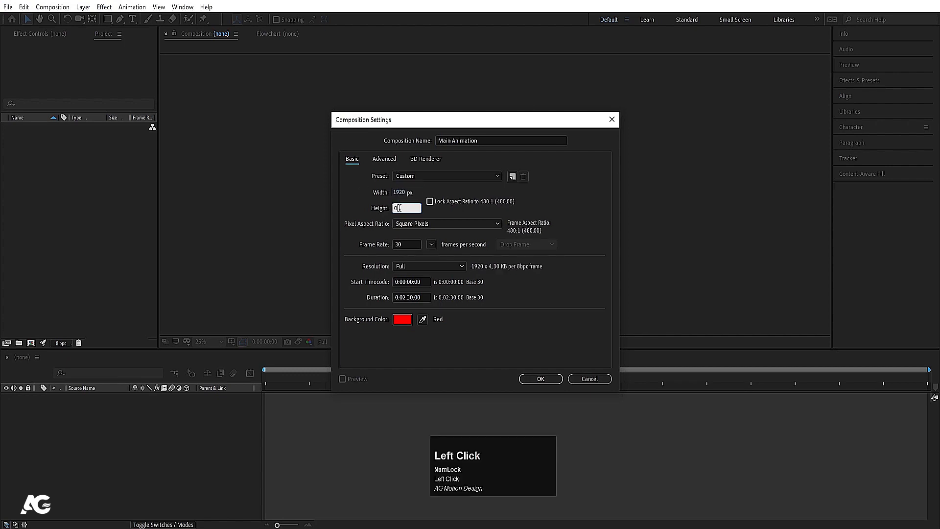
type("1080")
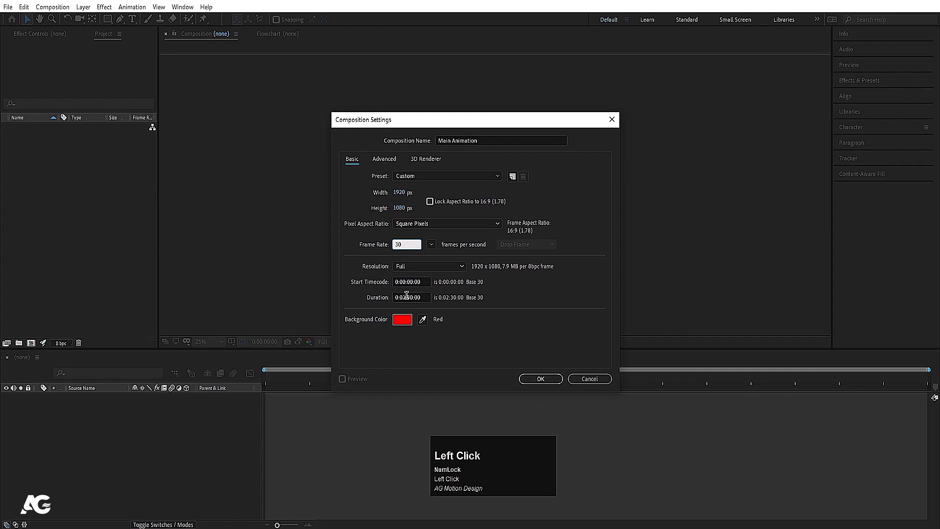
key("Left")
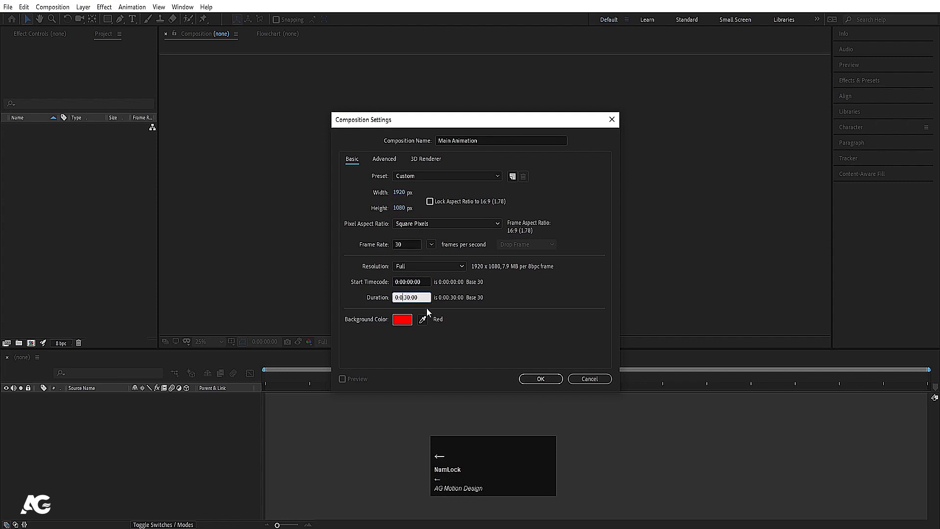
left_click(492, 327)
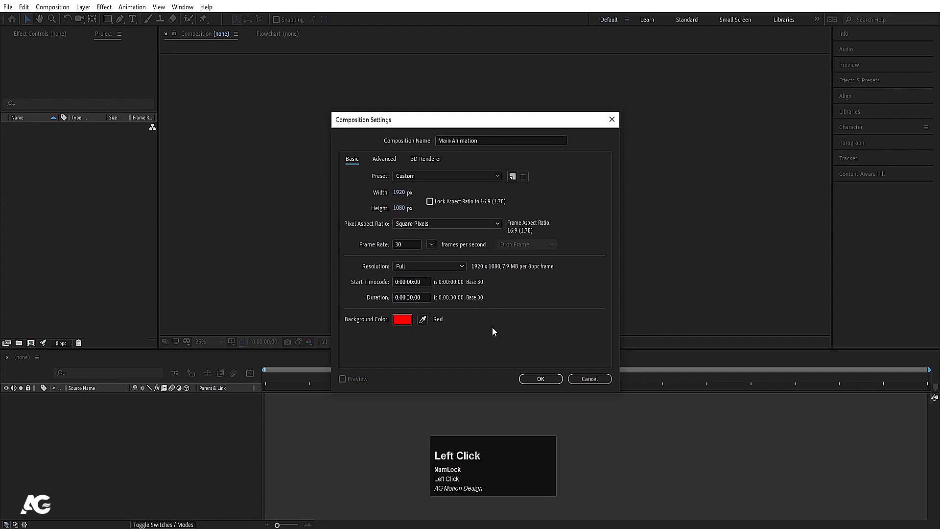
- Set the composition's background color to white (FFFFFF) and create the composition
left_click(402, 319)
left_click_drag(109, 176, 2, 85)
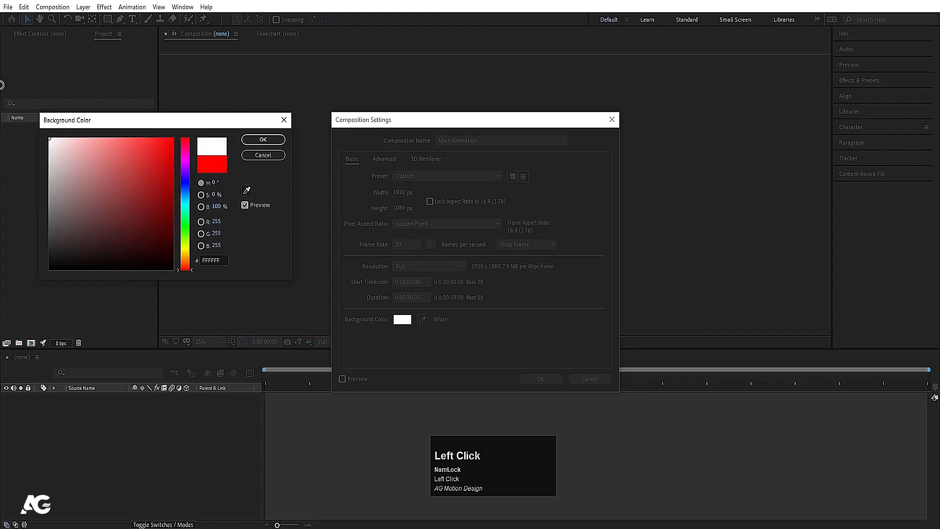
left_click(266, 141)
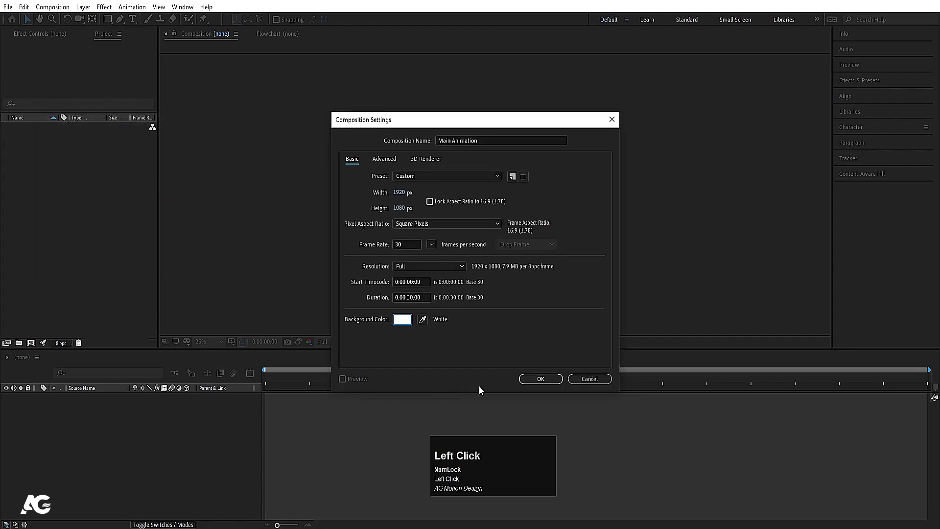
left_click(534, 379)
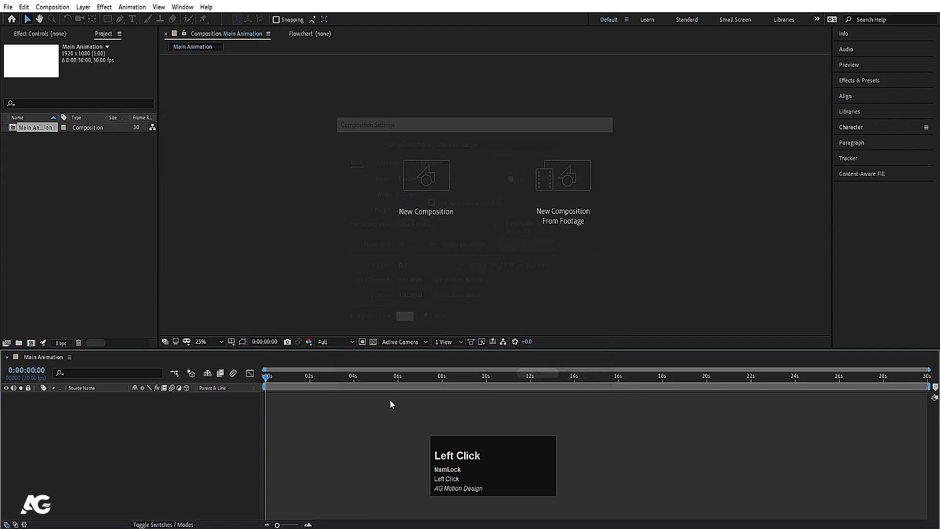
- Create a second composition named Side at 1080 x 1080 px, keeping the 0:00:30:00 duration
left_click(208, 341)
left_click(211, 161)
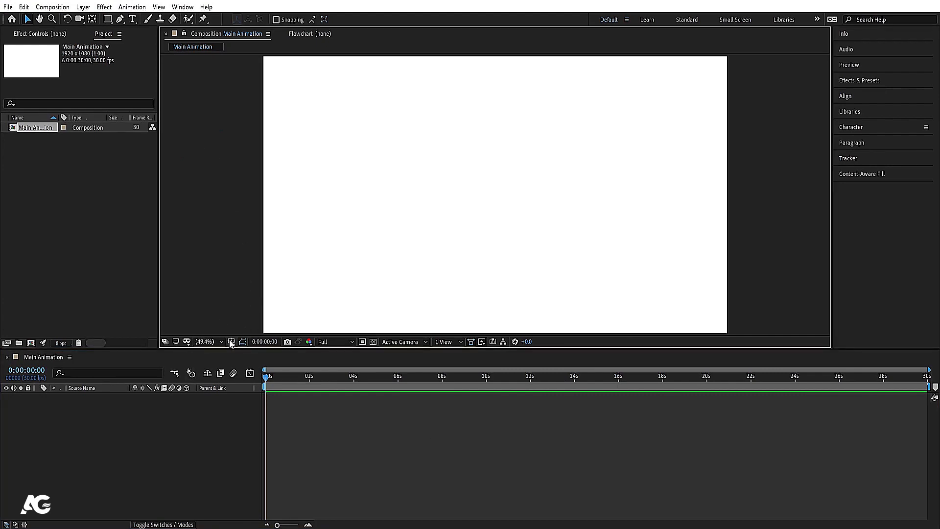
key("Num_Lock")
key("ctrl+n")
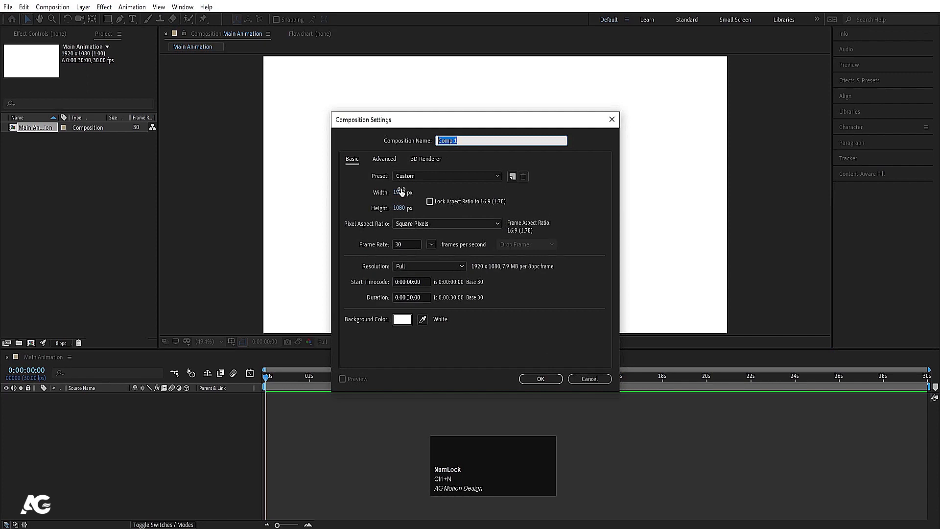
left_click(466, 140)
key("ctrl+a")
type("Side")
left_click(399, 194)
type("1080")
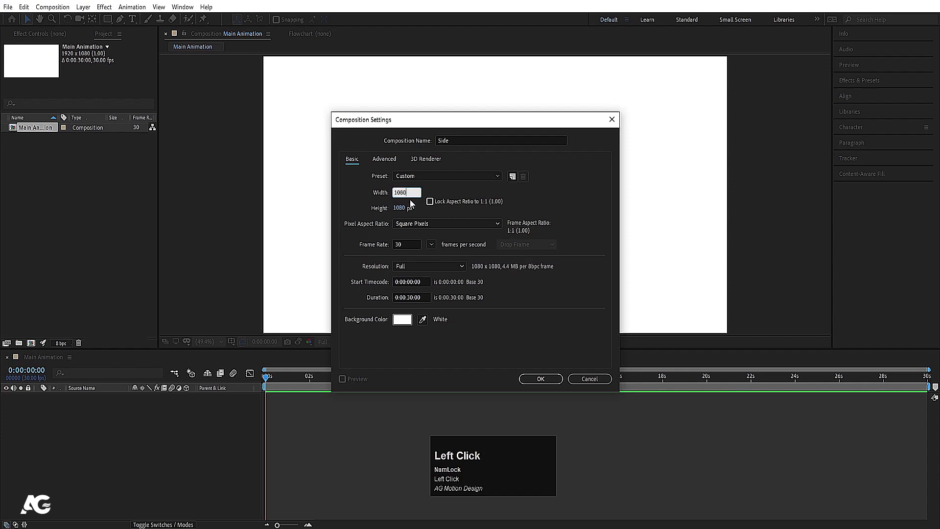
left_click(400, 209)
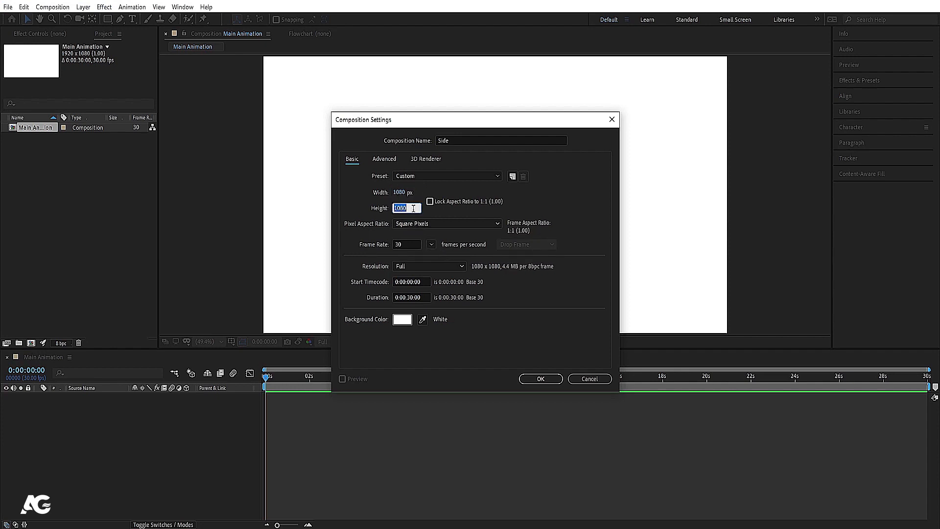
left_click(524, 377)
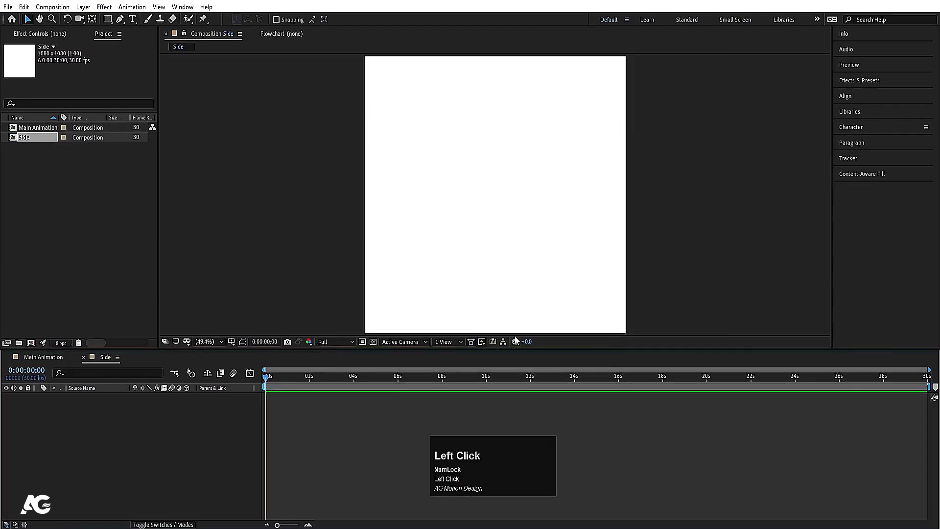
- Switch to Calculator, divide 1080 by 5, and return to the After Effects project
key("super")
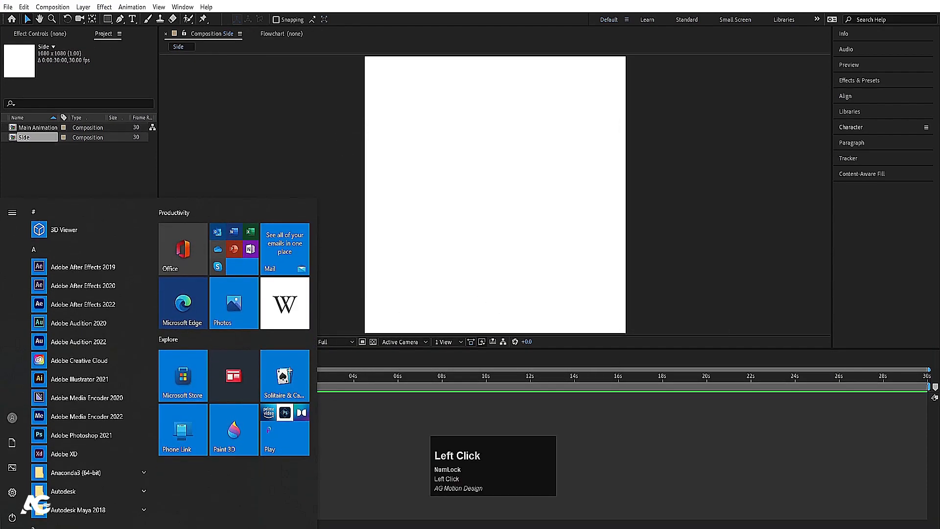
type("cal")
key("Return")
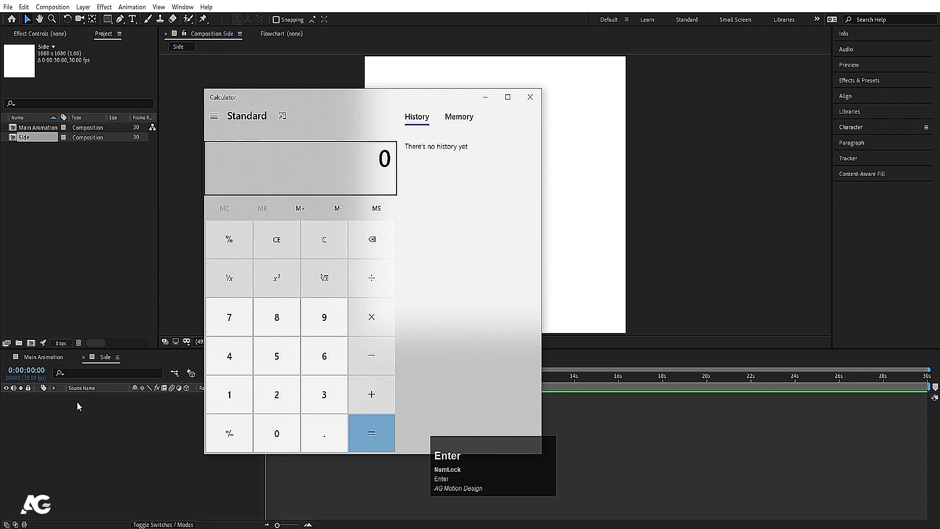
left_click(230, 395)
left_click(274, 430)
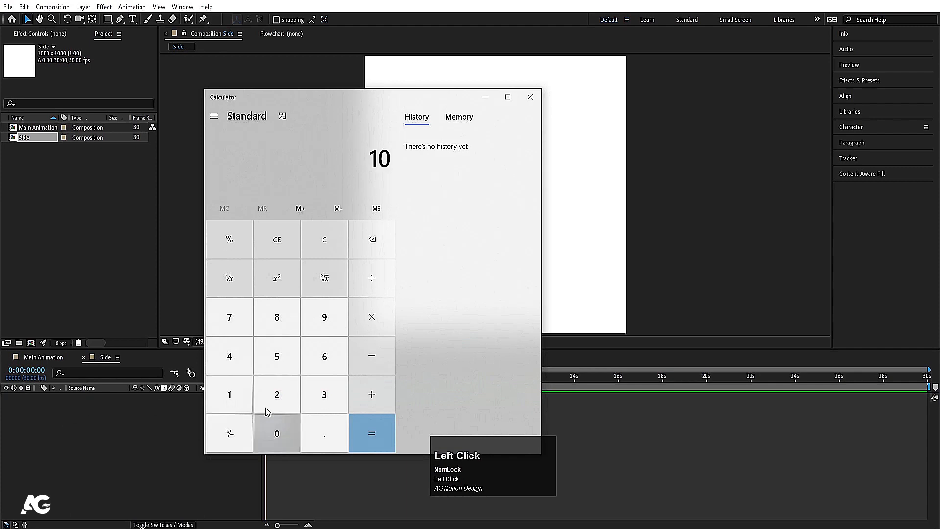
left_click(295, 331)
left_click(276, 431)
left_click(378, 278)
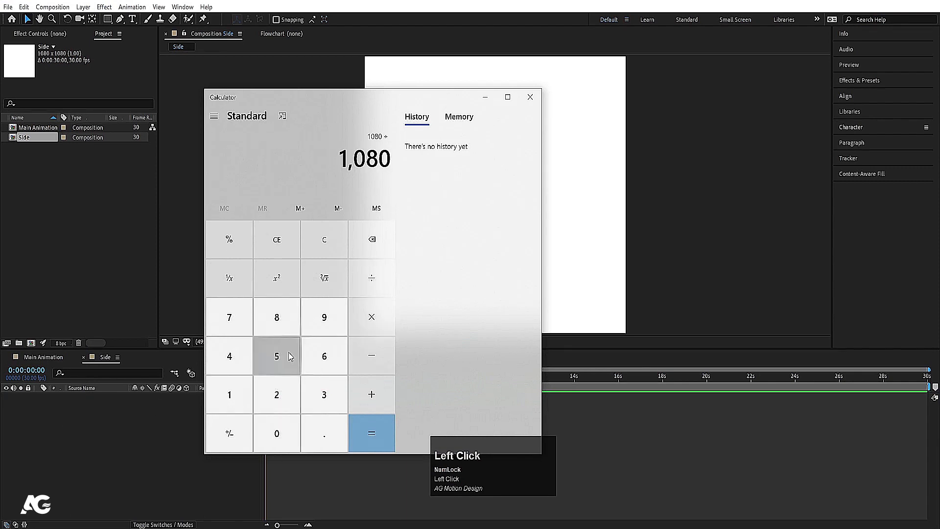
left_click(291, 356)
left_click(375, 436)
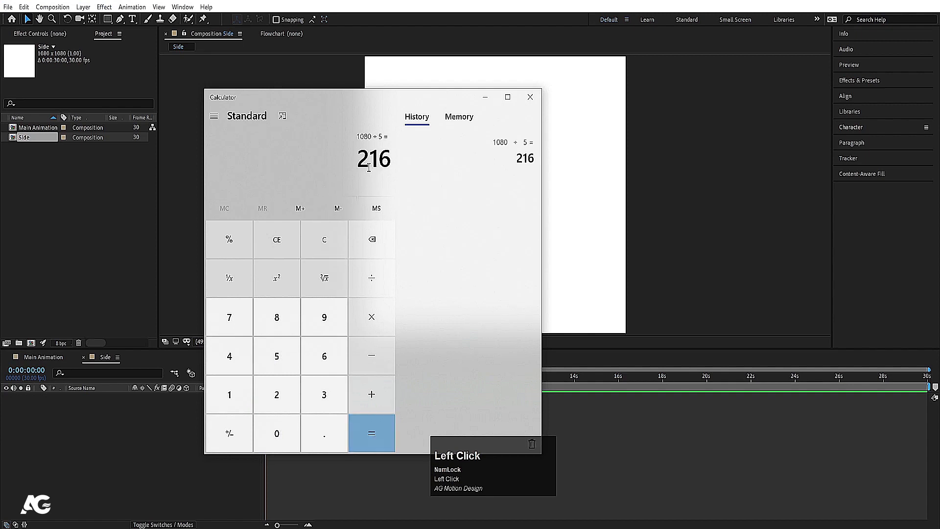
left_click_drag(360, 162, 396, 165)
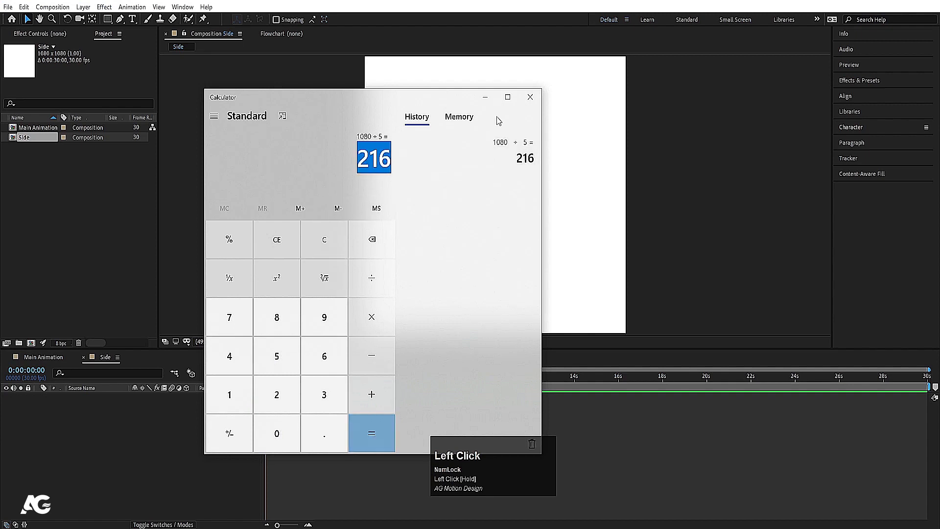
left_click(485, 97)
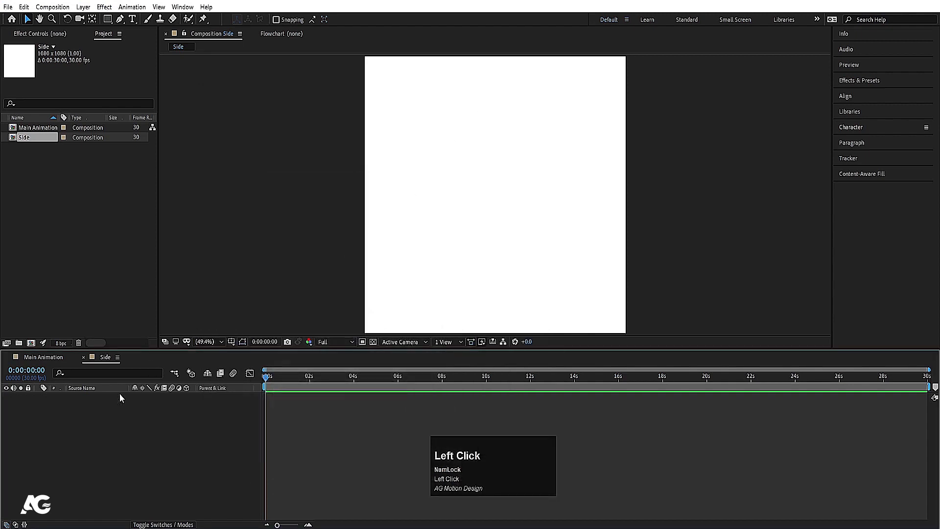
- Create a composition named STRIP at 1080 x 216 px and show its title/action safe guides
key("ctrl+k")
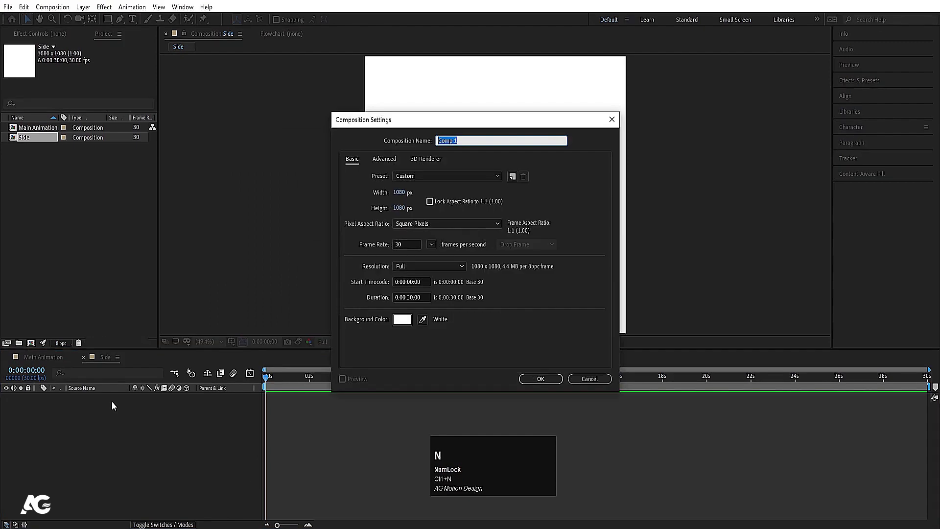
type("STRIP")
left_click(444, 528)
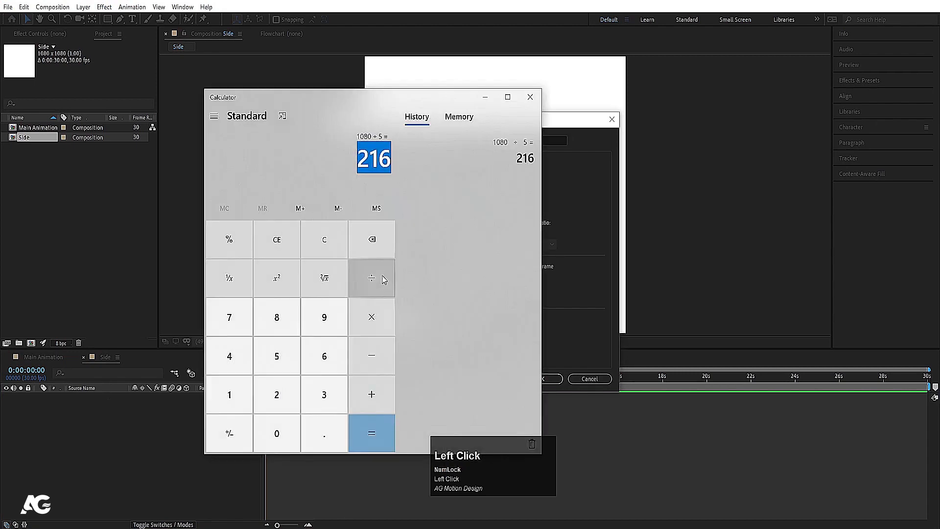
left_click(151, 406)
left_click(402, 208)
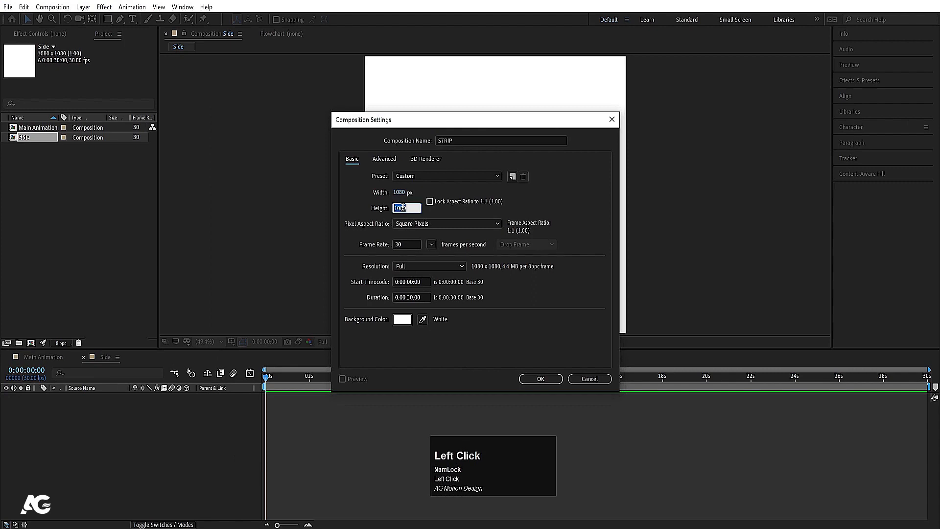
type("216")
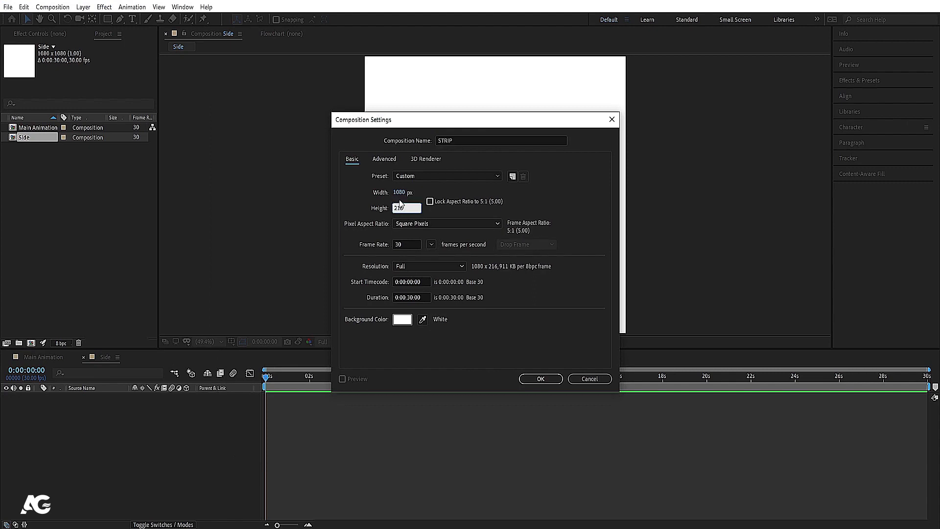
left_click(400, 192)
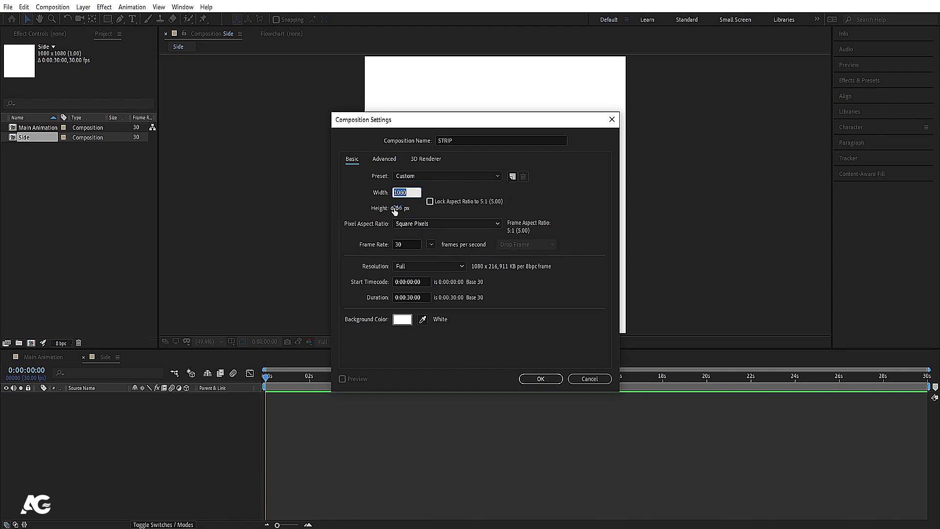
left_click(396, 208)
left_click(378, 271)
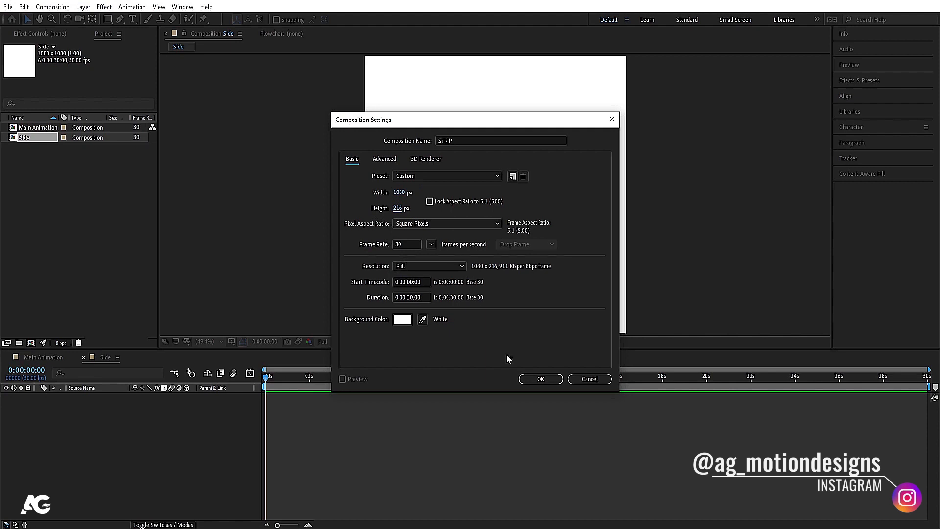
left_click(538, 382)
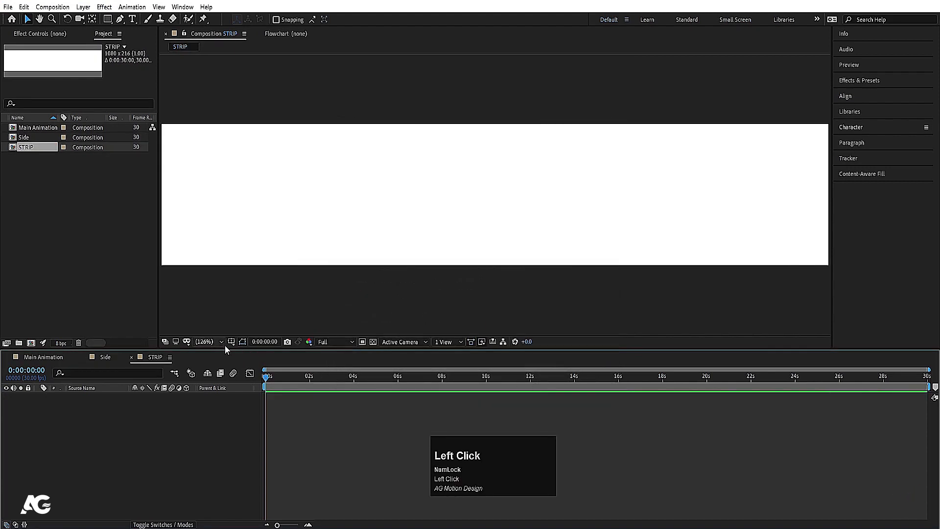
left_click(231, 342)
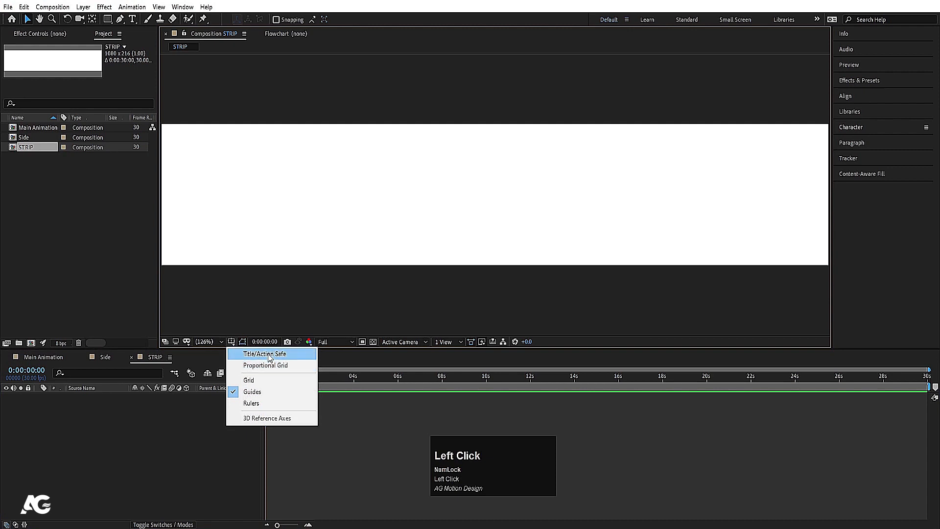
left_click(269, 358)
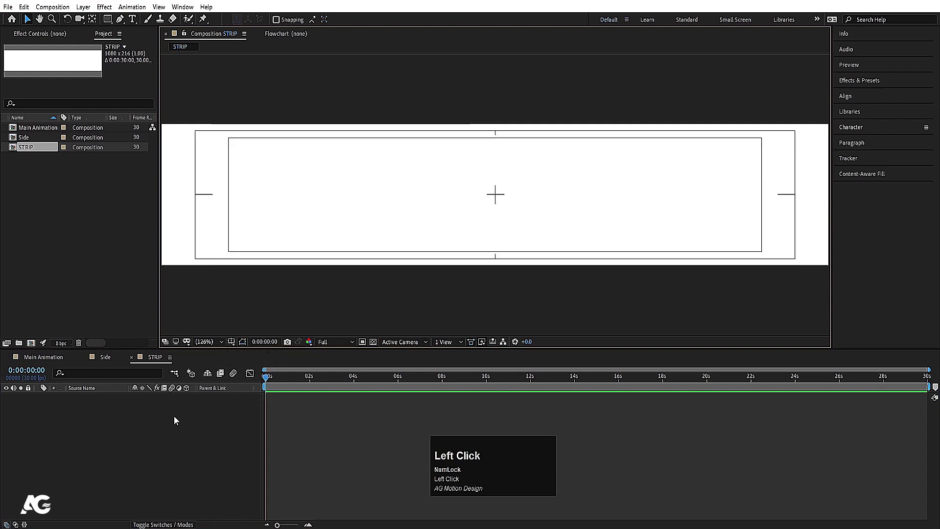
- Add a white (FFFFFF) solid named white bg at the STRIP composition's size and lock its layer
key("ctrl+y")
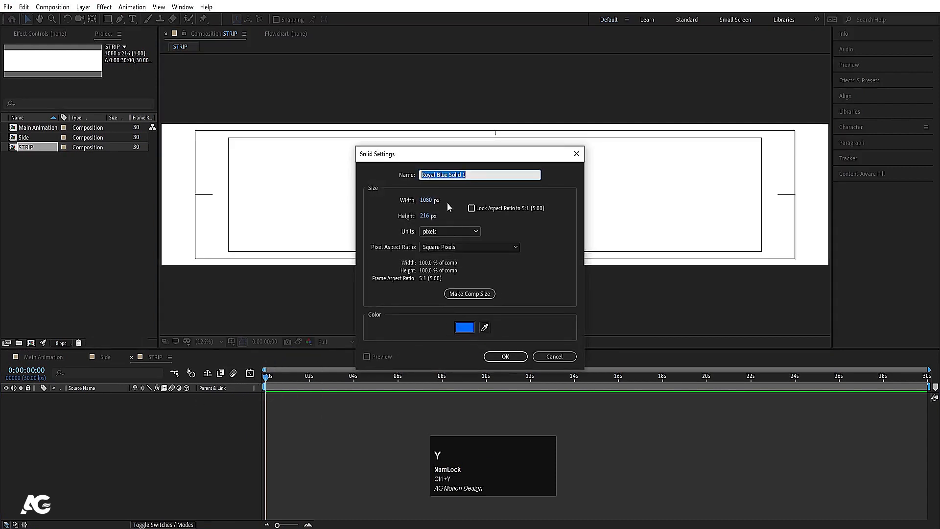
type("wh")
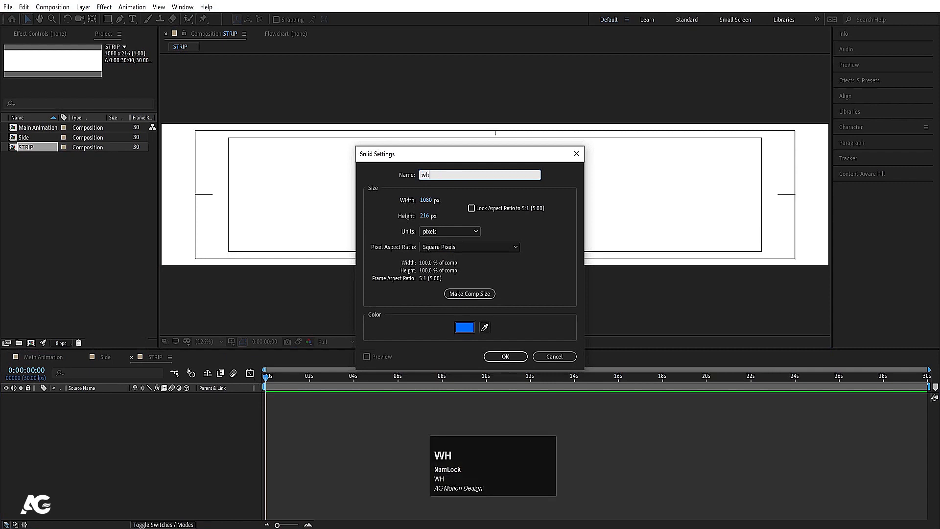
type("ite bg")
left_click(463, 327)
left_click(50, 138)
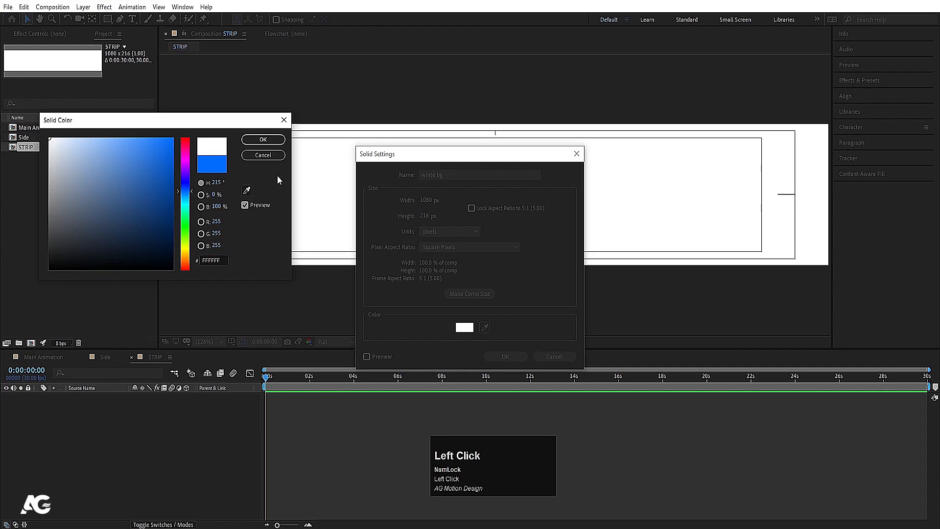
left_click(263, 140)
left_click(505, 356)
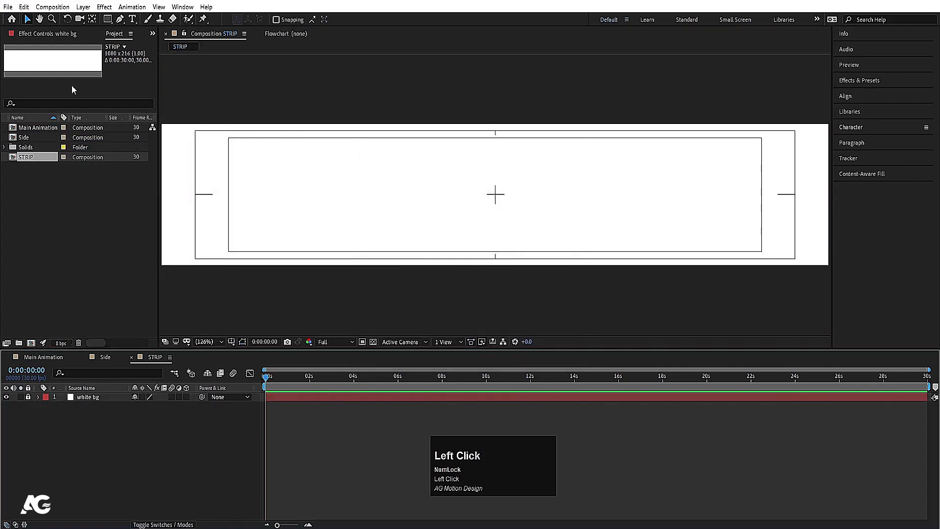
- Start a text layer reading TY in the STRIP composition and give it a black fill with no stroke
left_click(132, 20)
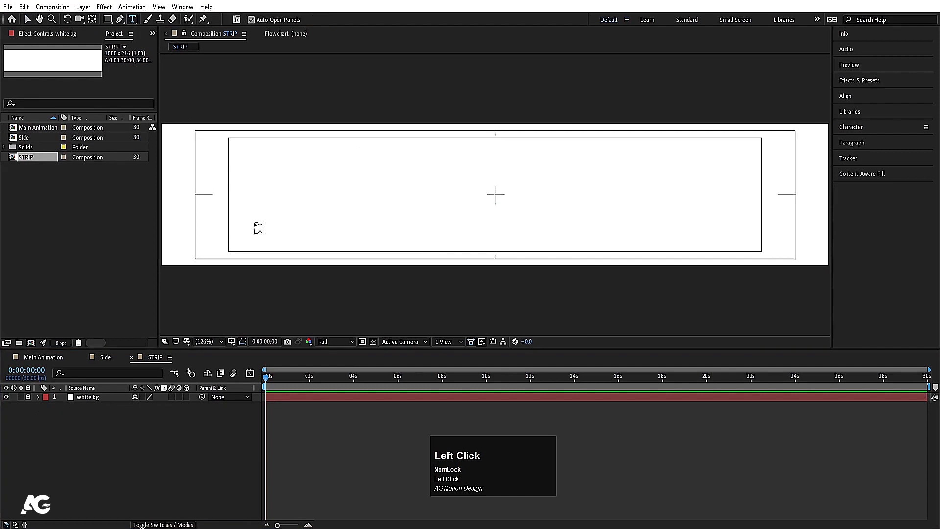
left_click(259, 228)
type("T")
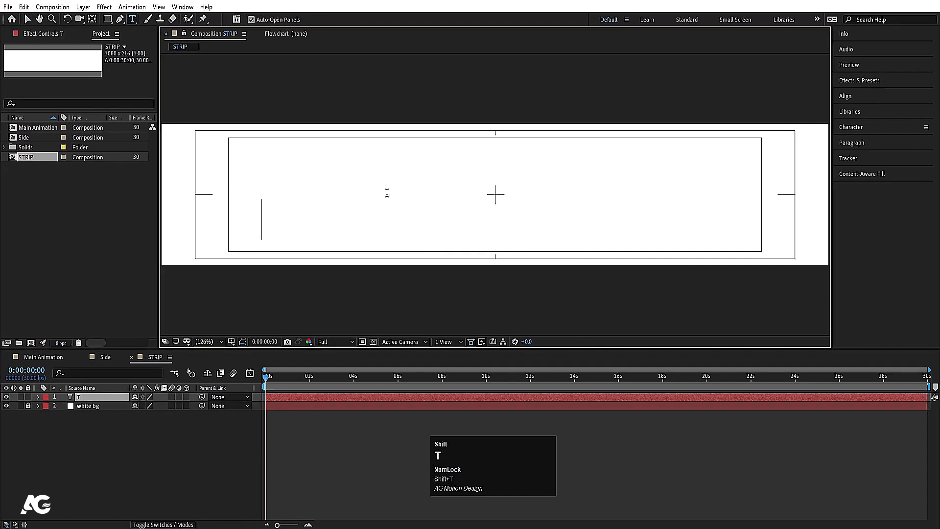
type("Y")
key("ctrl+a")
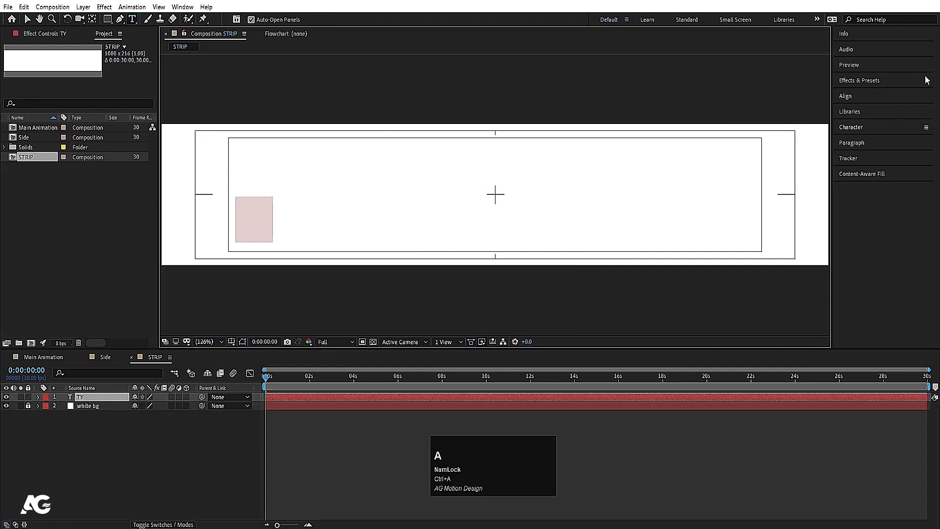
left_click(852, 127)
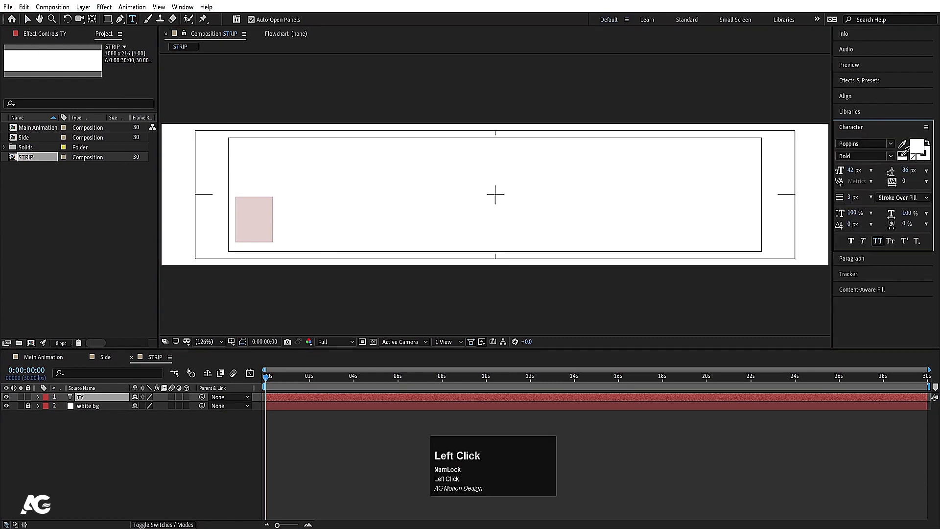
left_click(914, 156)
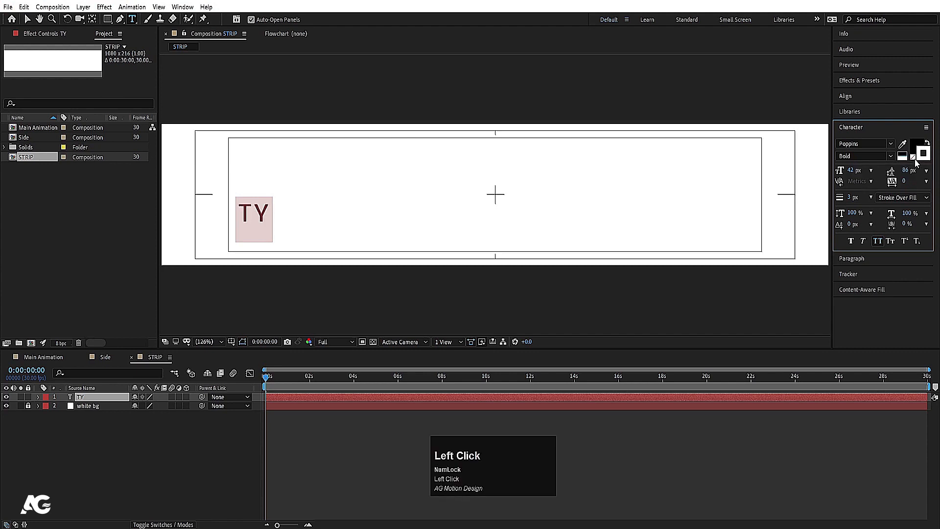
left_click(914, 158)
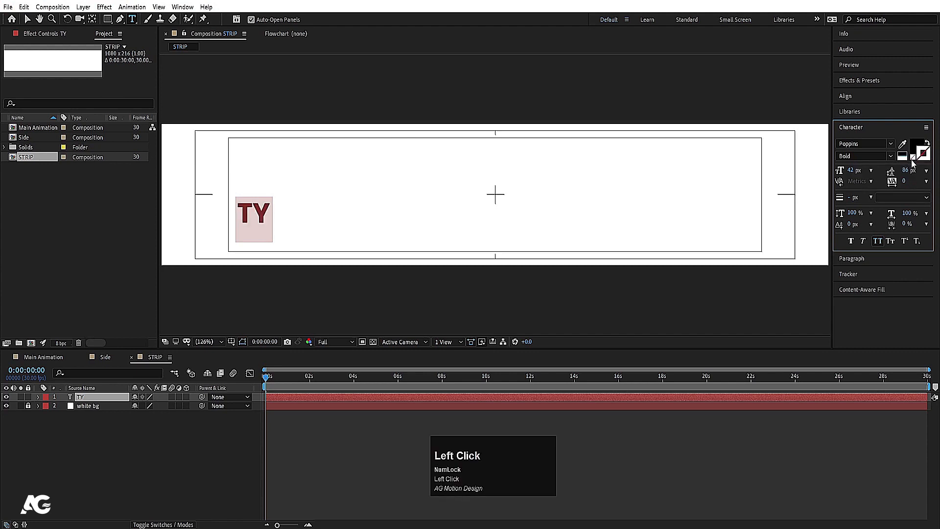
- Extend the text so that it reads "- TYPOGRAPHY -"
left_click(283, 214)
left_click(239, 205)
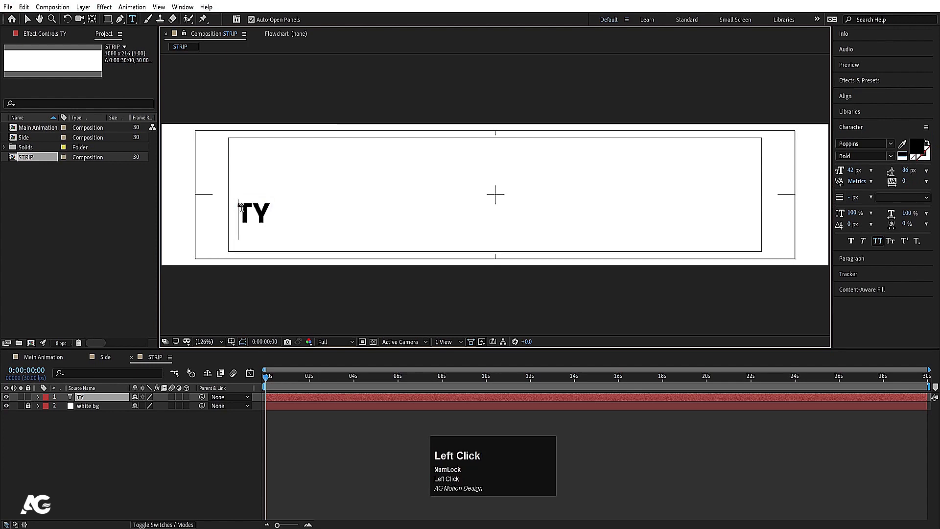
type("-")
left_click(279, 210)
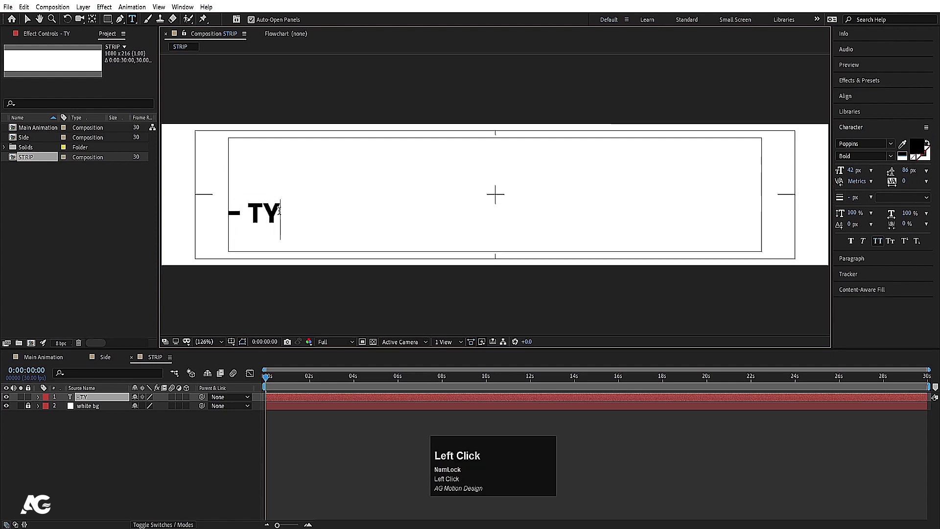
type("PO")
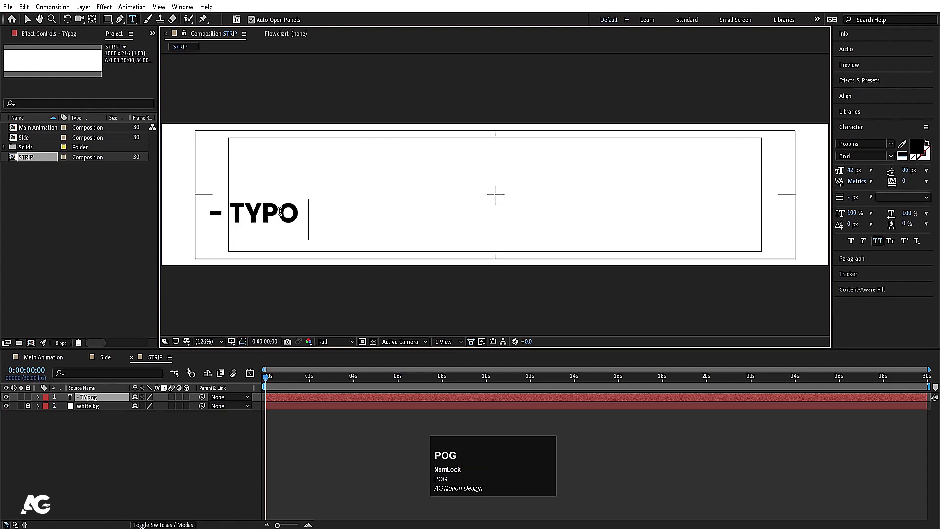
type("GRAPHY -")
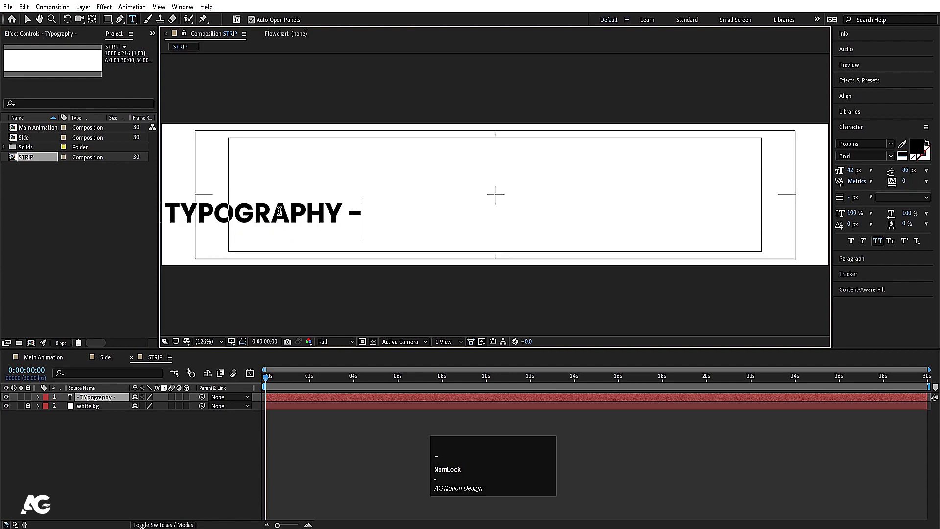
- Center the text layer's anchor point and align the layer horizontally and vertically to the middle of the STRIP composition
left_click(100, 397)
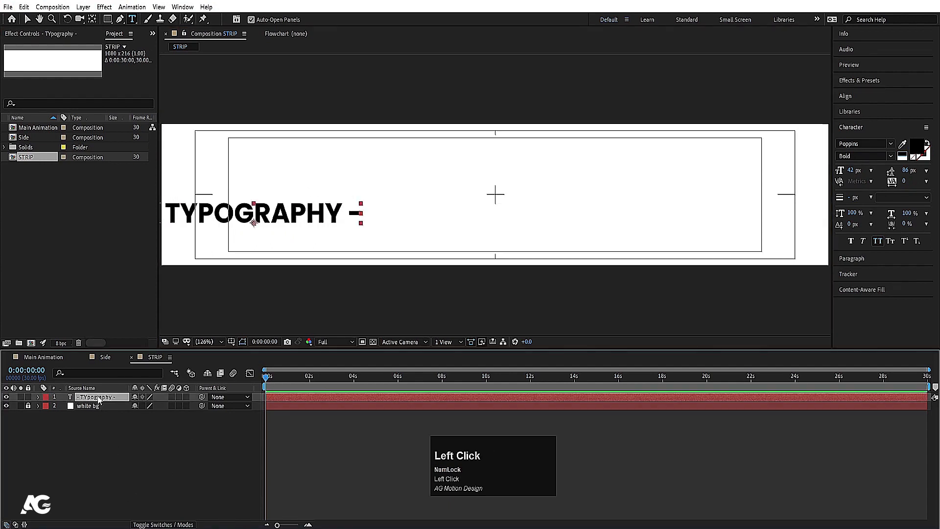
key("ctrl")
key("ctrl+alt+Home")
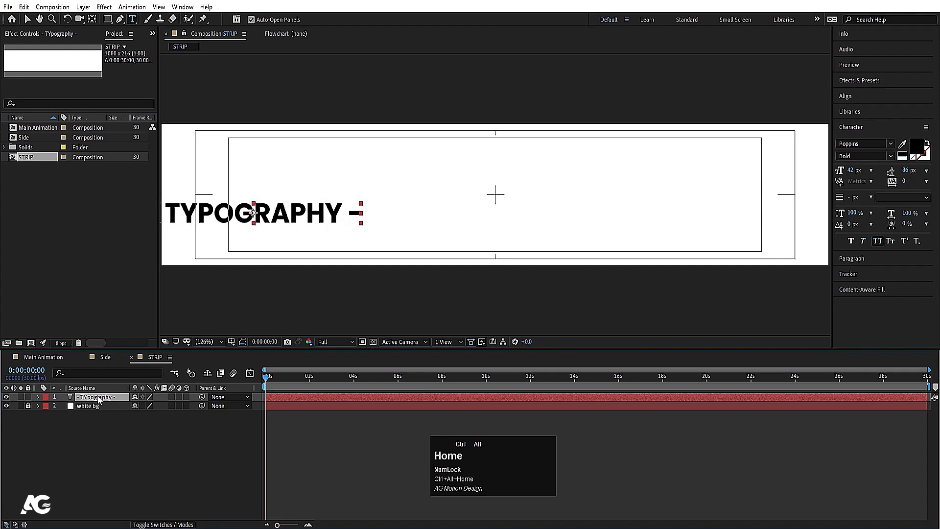
left_click(855, 96)
left_click(859, 123)
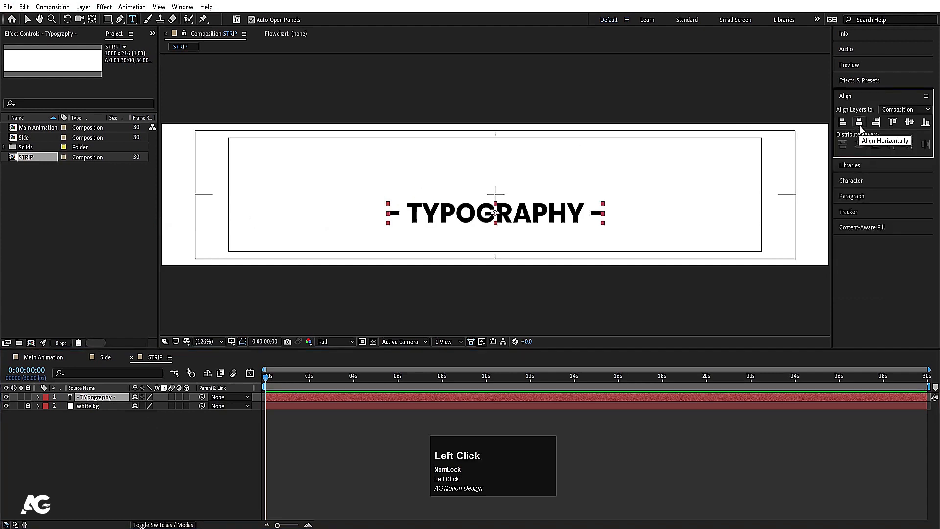
left_click(908, 122)
- Scale the "- TYPOGRAPHY -" text up to 293% so that it nearly spans the strip
key("s")
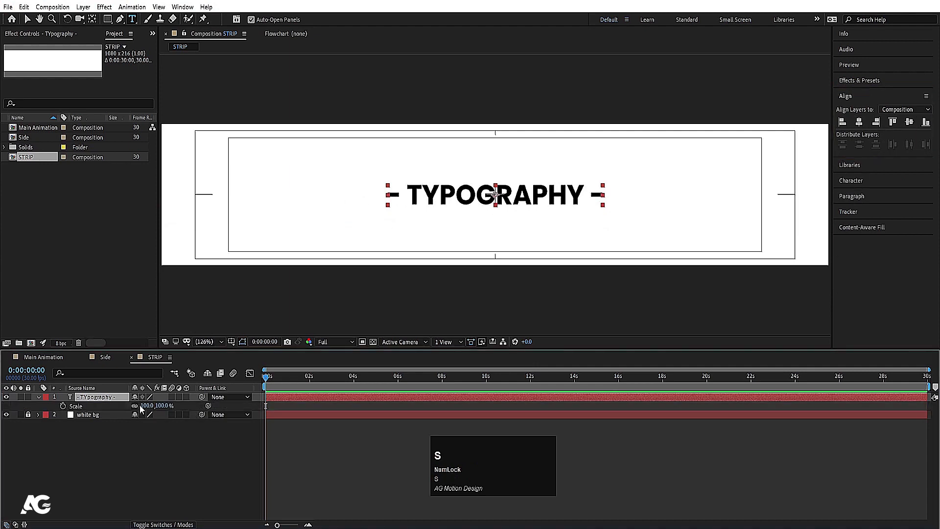
left_click_drag(147, 406, 247, 406)
scroll(649, 134, "down", 1)
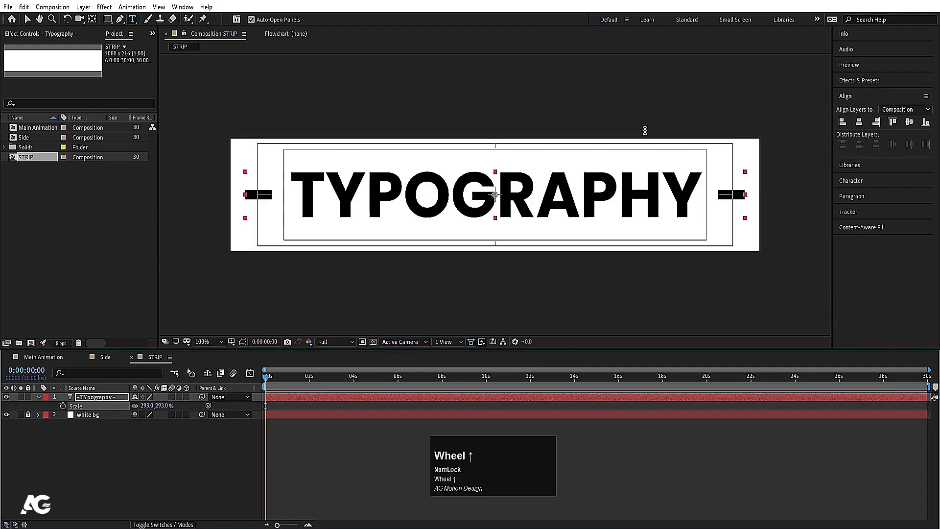
left_click(138, 476)
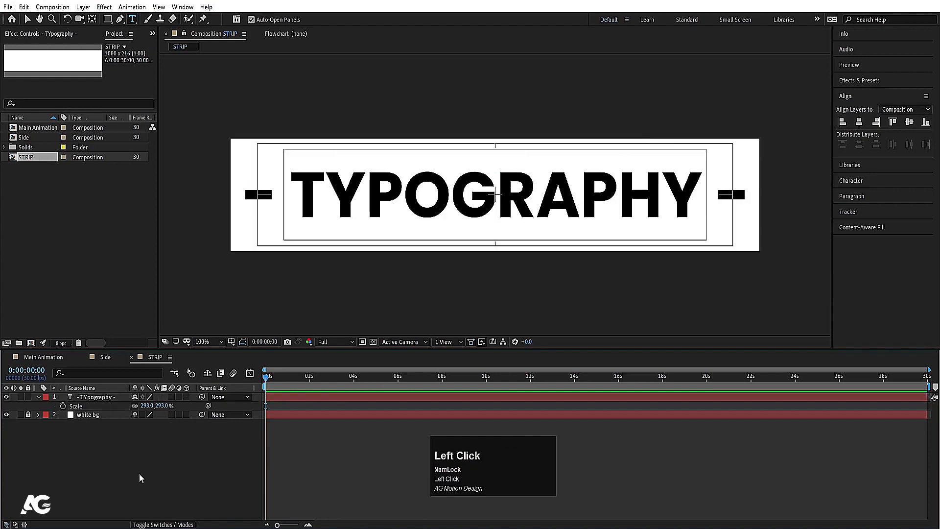
- Duplicate the text layer, give the copy a Lavender label and hide it
left_click(96, 399)
key("ctrl+d")
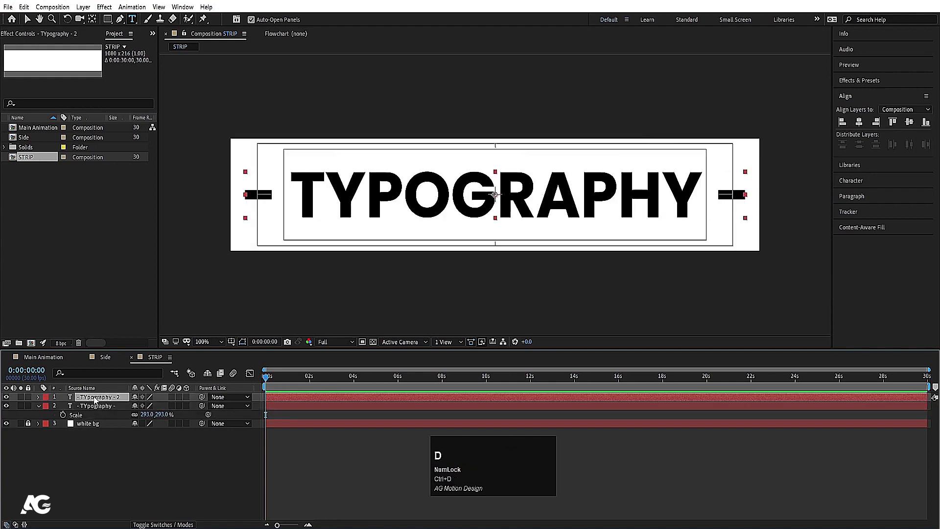
left_click(46, 397)
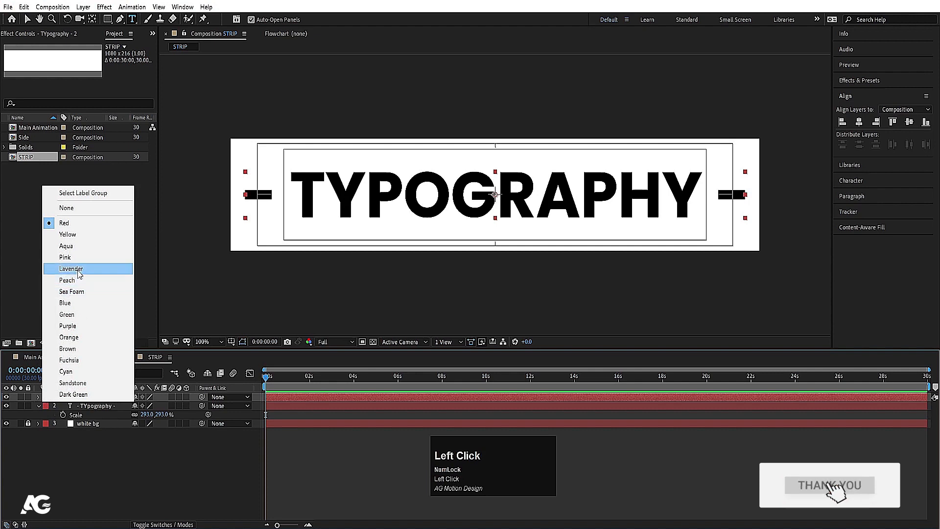
left_click(79, 268)
left_click(7, 398)
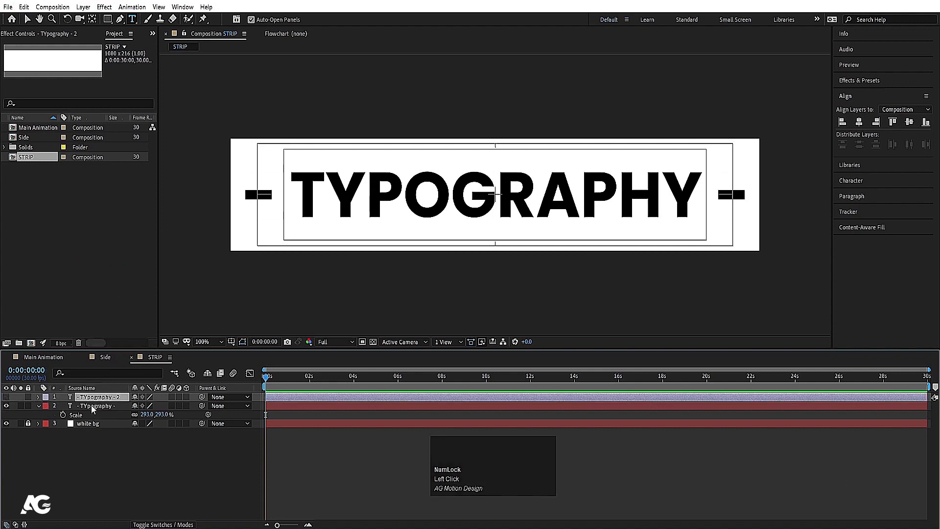
- Animate the original text's Position from 540, 108 at 0 seconds to 1635, 108 at 3 seconds, sliding it off the strip's right edge
left_click(91, 408)
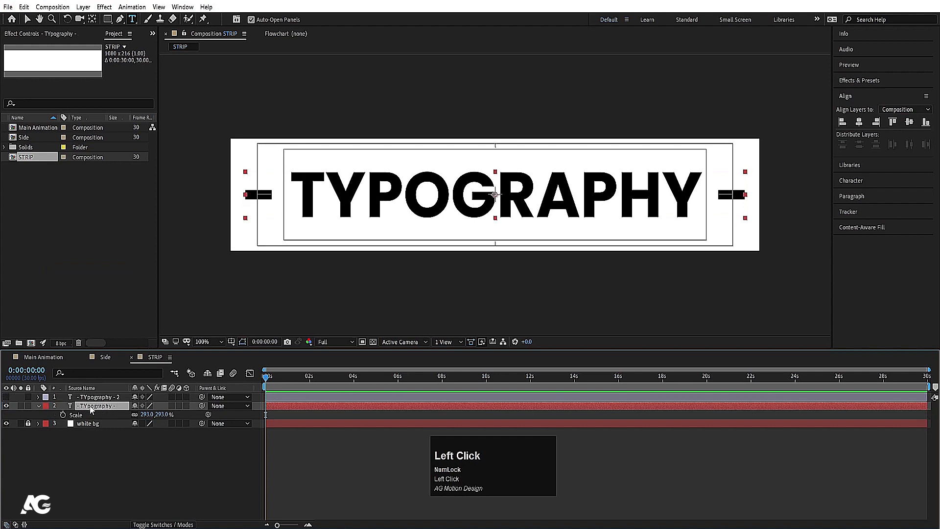
key("p")
left_click(62, 414)
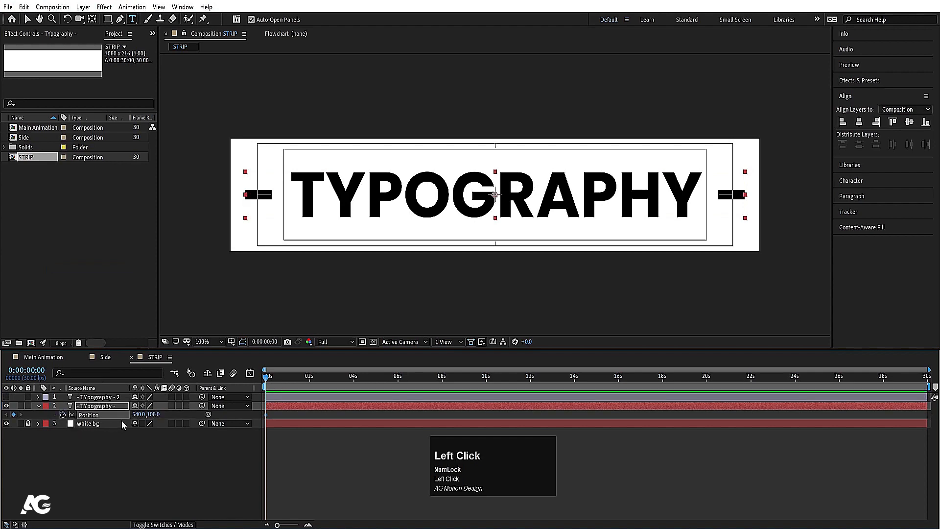
key("equal")
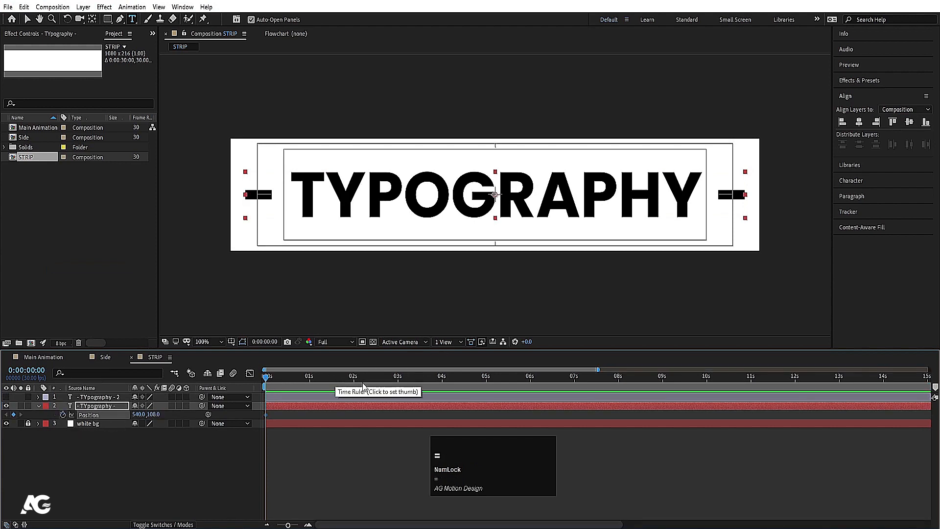
left_click(398, 377)
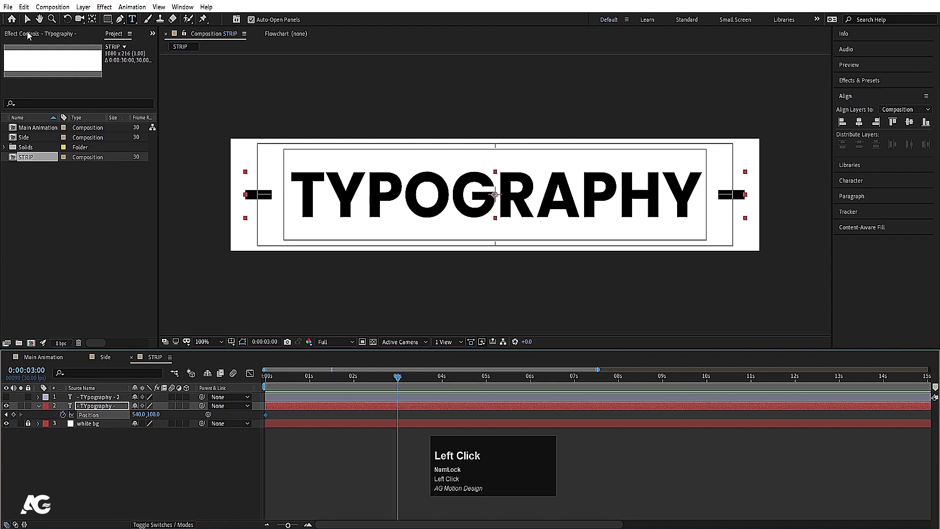
left_click(28, 19)
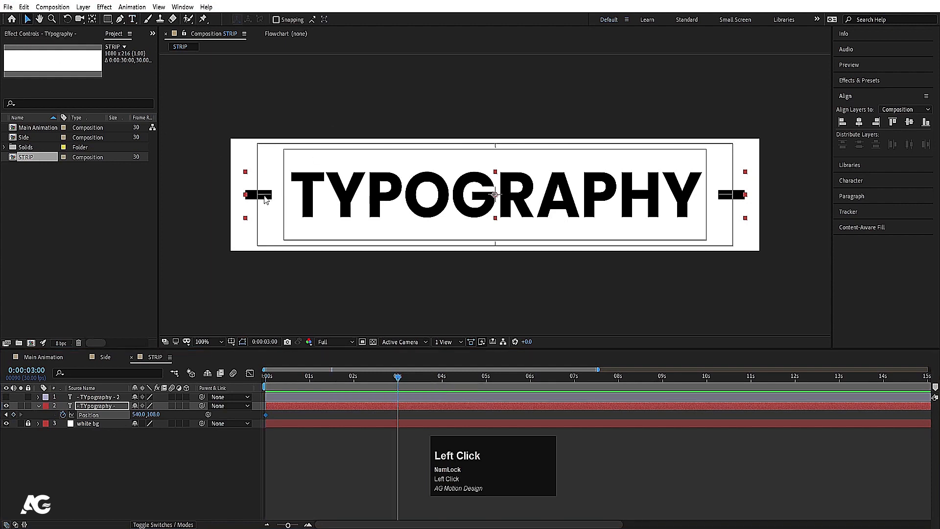
left_click_drag(264, 199, 800, 207)
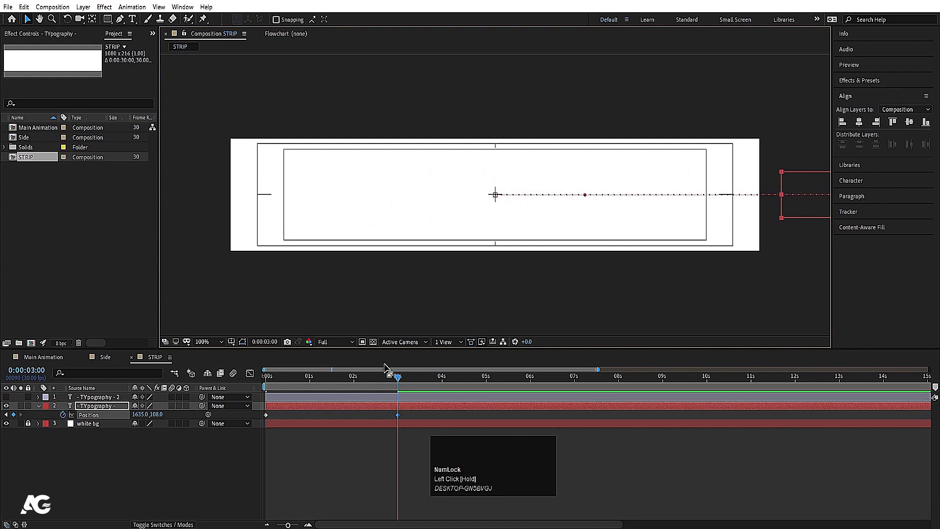
- Preview the text's slide and move its ending Position keyframe earlier to 0:00:02:15
left_click_drag(358, 380, 198, 392)
key("space")
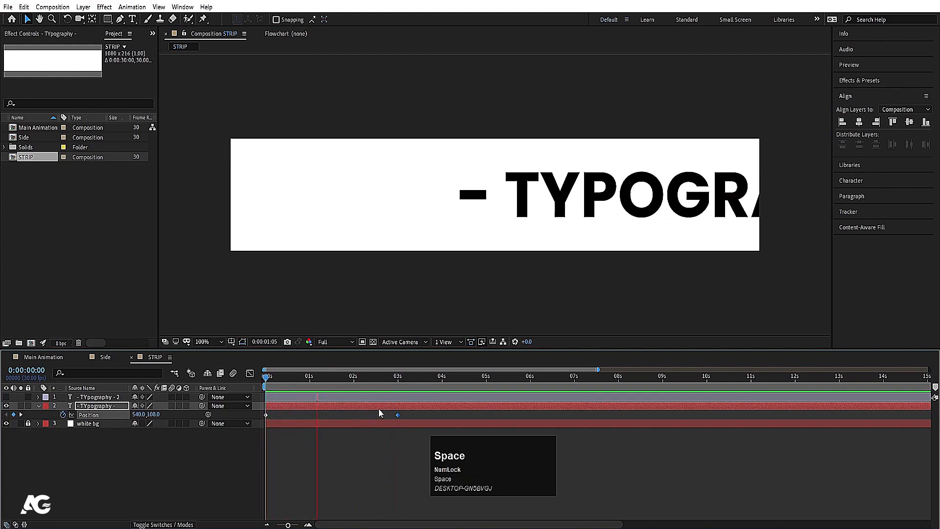
key("space")
left_click_drag(399, 414, 375, 415)
left_click(371, 378)
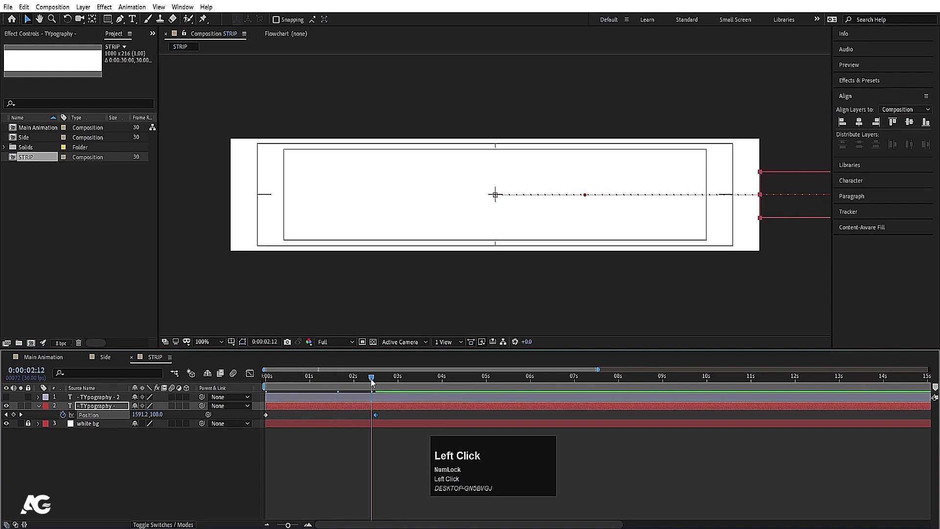
key("k")
left_click(83, 432)
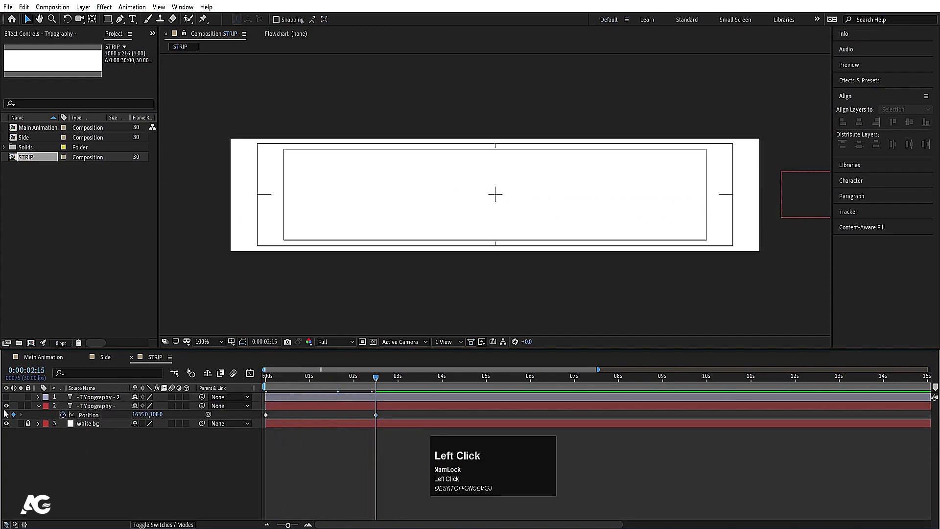
- Show the duplicate text layer, parent it to the original text at 0:00:02:15 and play back the combined motion
left_click(5, 397)
left_click(86, 397)
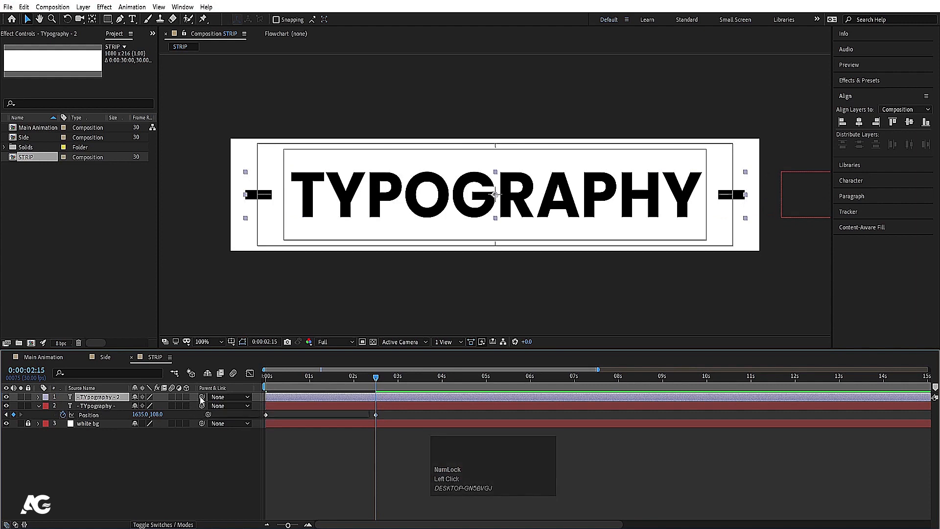
left_click(97, 408)
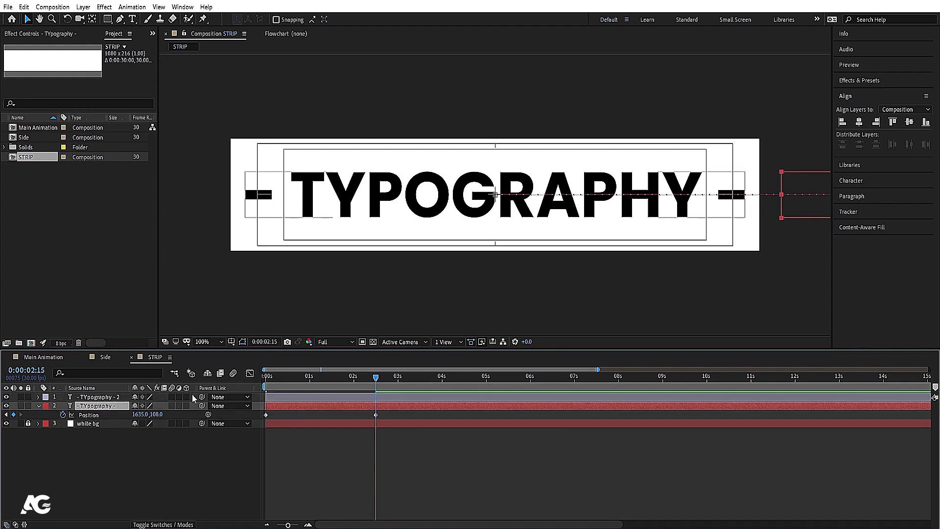
key("F4")
key("F4")
key("F4")
key("F4")
left_click(191, 398)
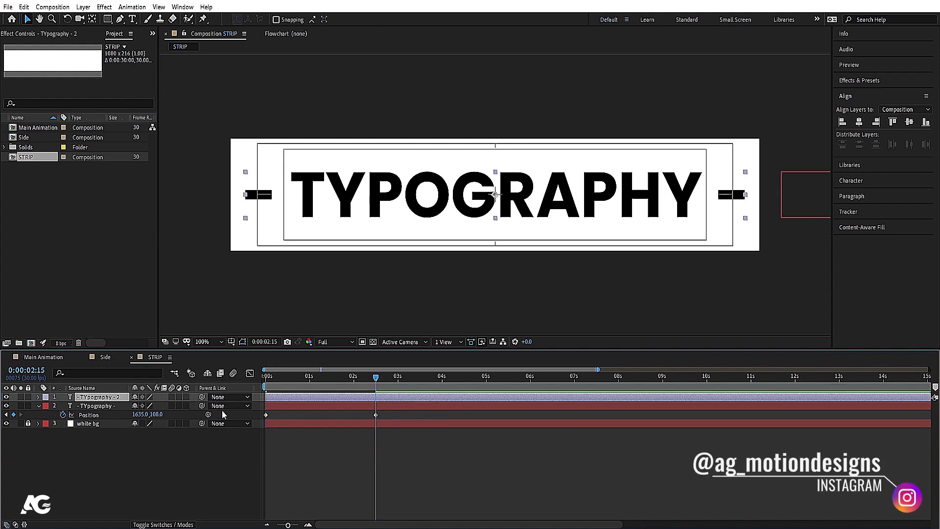
left_click_drag(203, 399, 96, 410)
key("space")
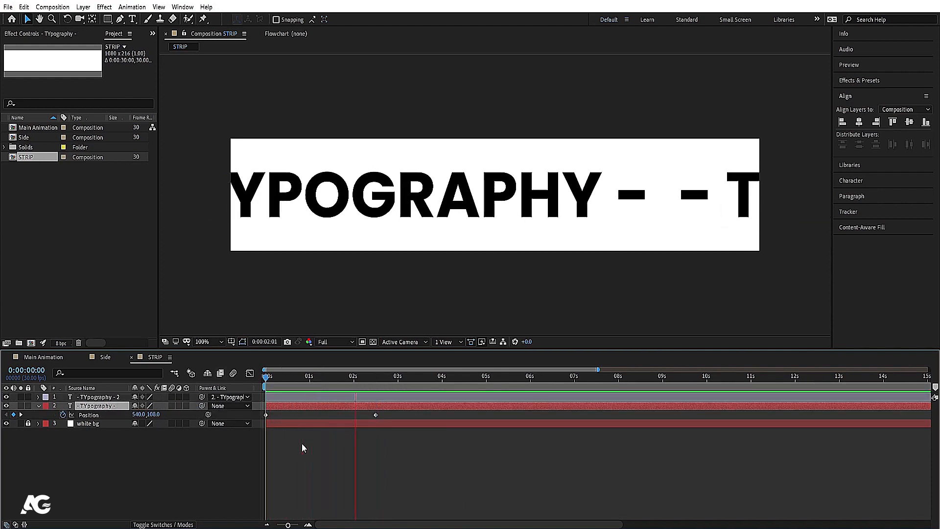
key("space")
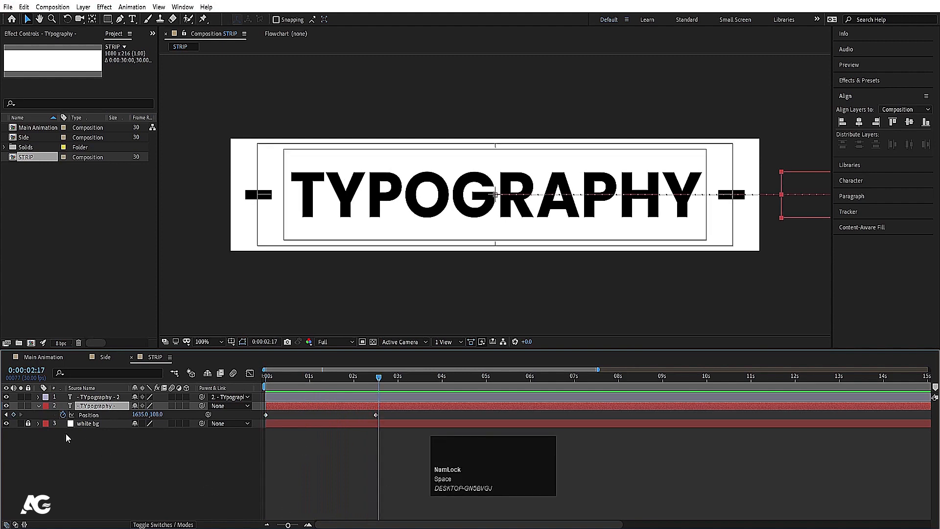
- Add a loopOut() expression to the original text's Position, preview the loop and collapse the layer's properties
left_click(62, 415, "alt")
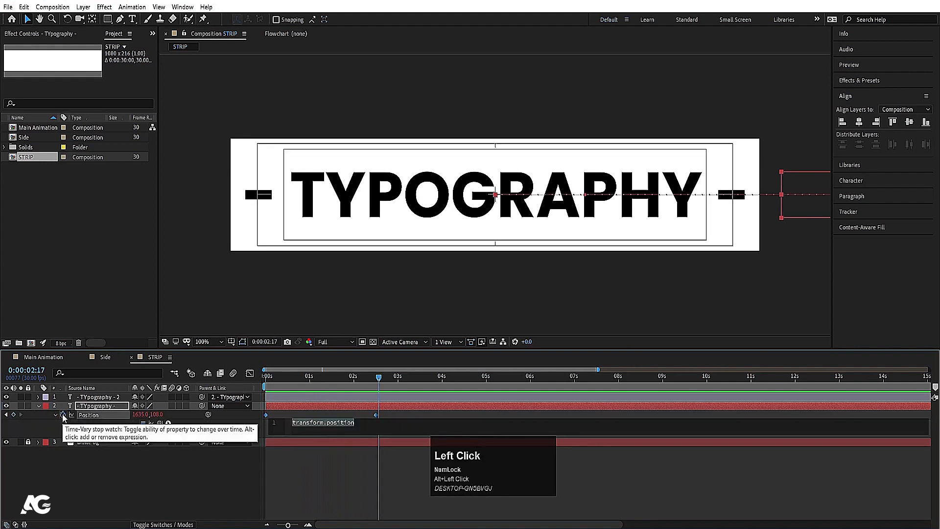
type("loop")
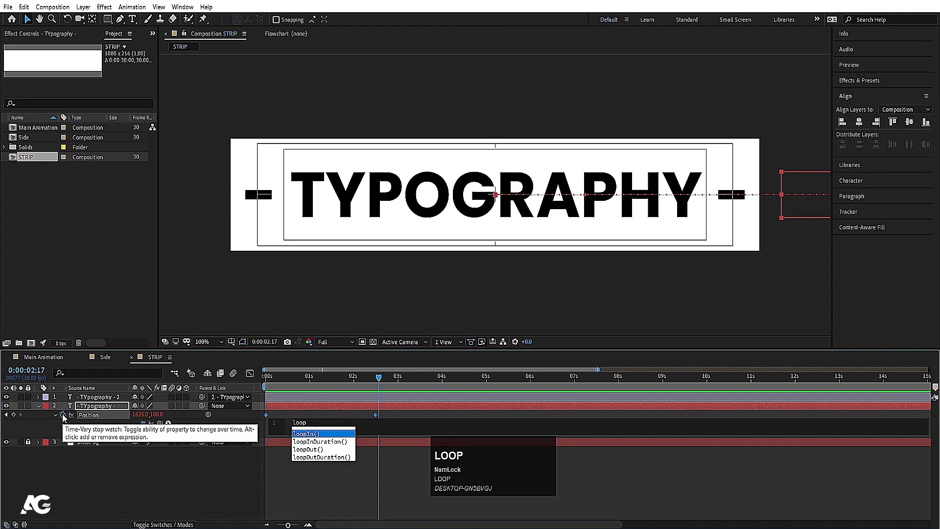
key("Down")
key("Down")
key("Return")
left_click(309, 408)
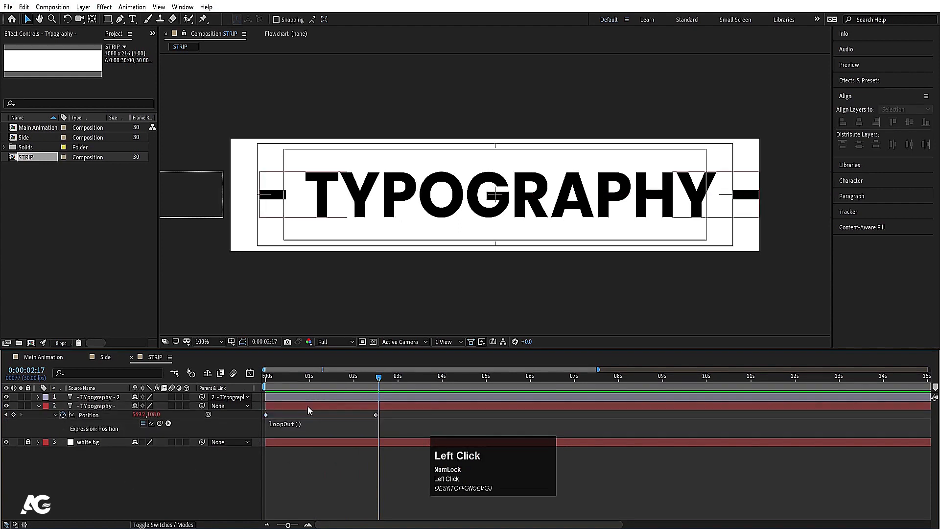
key("space")
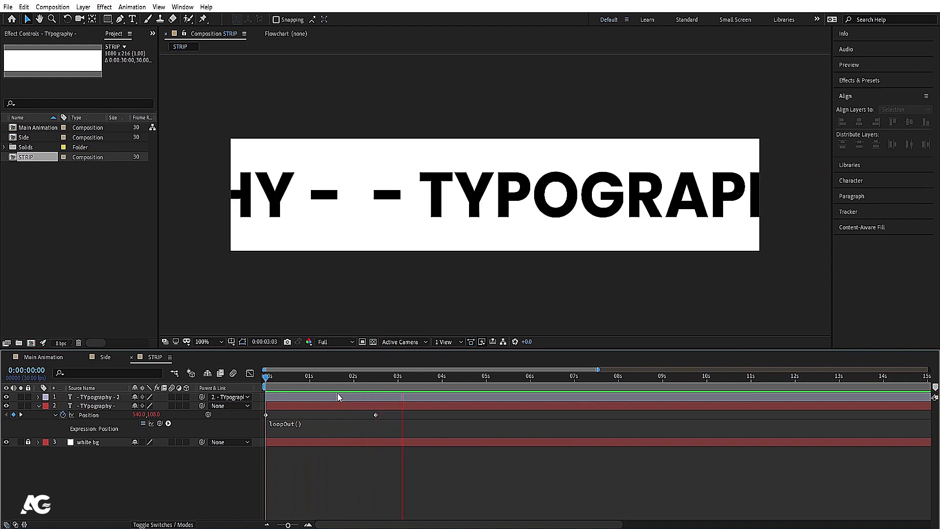
key("space")
left_click(314, 387)
key("space")
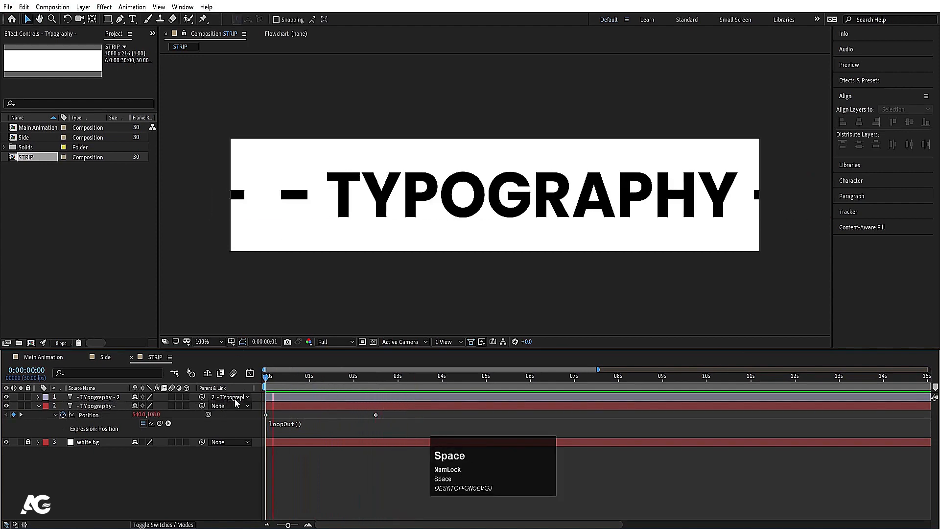
left_click_drag(288, 380, 225, 361)
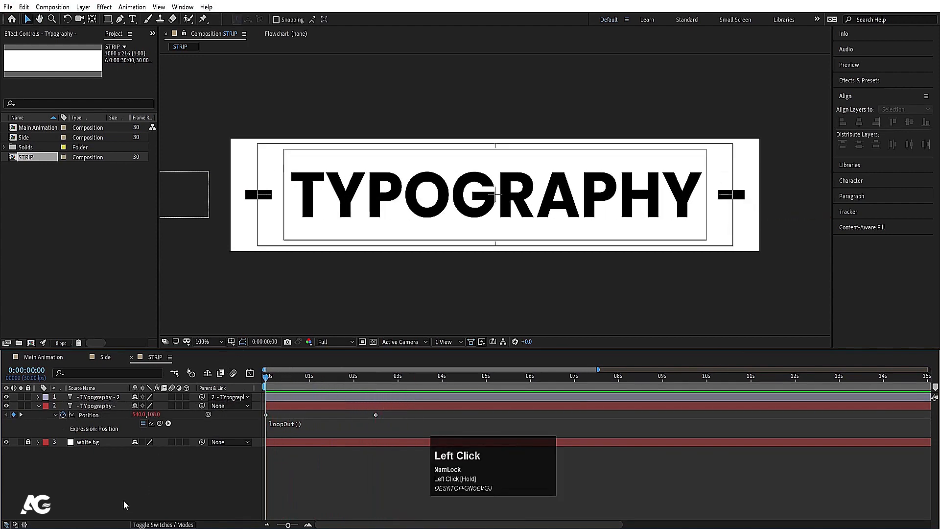
key("u")
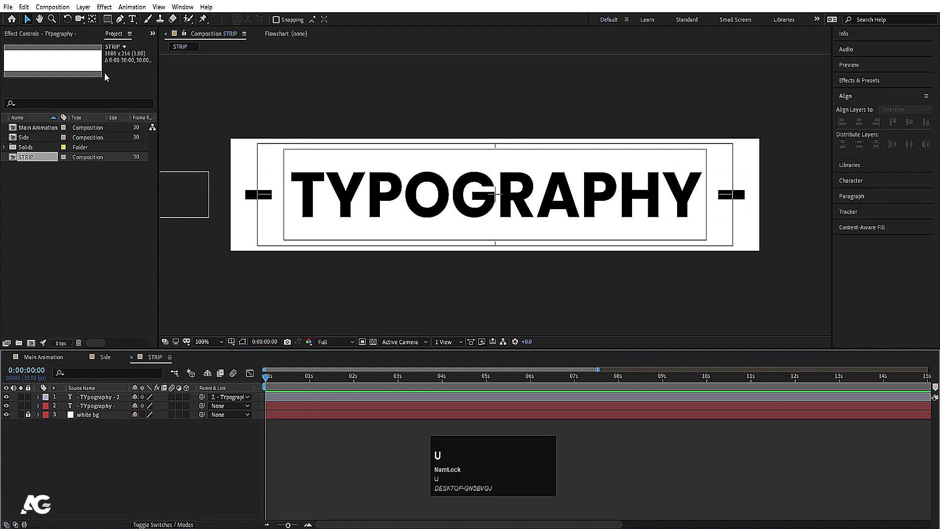
- Add a rectangle shape layer filling the STRIP composition, with no fill and a black (000000) stroke
left_click(107, 19)
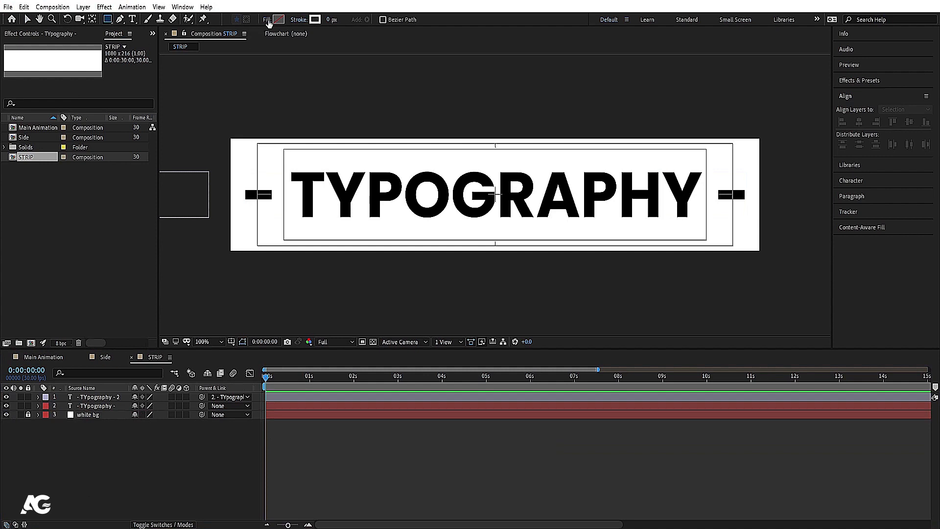
left_click(314, 19)
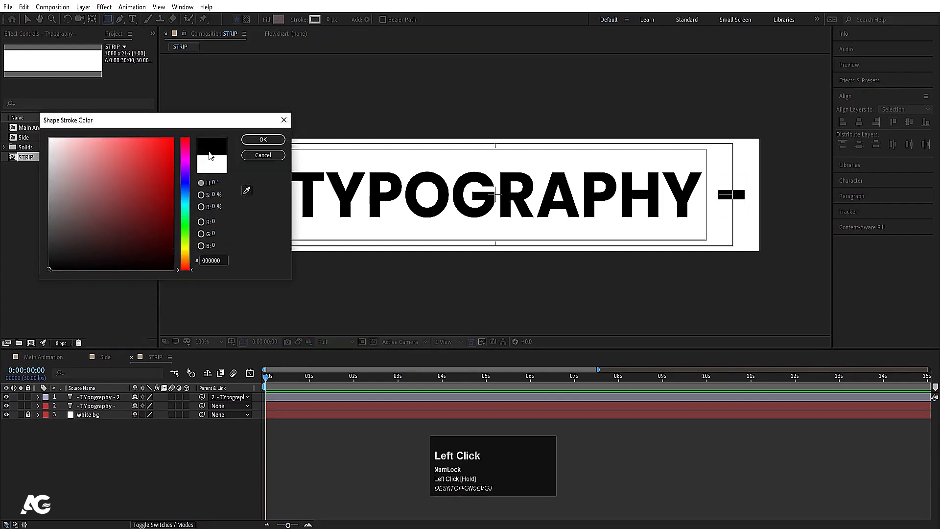
left_click(262, 139)
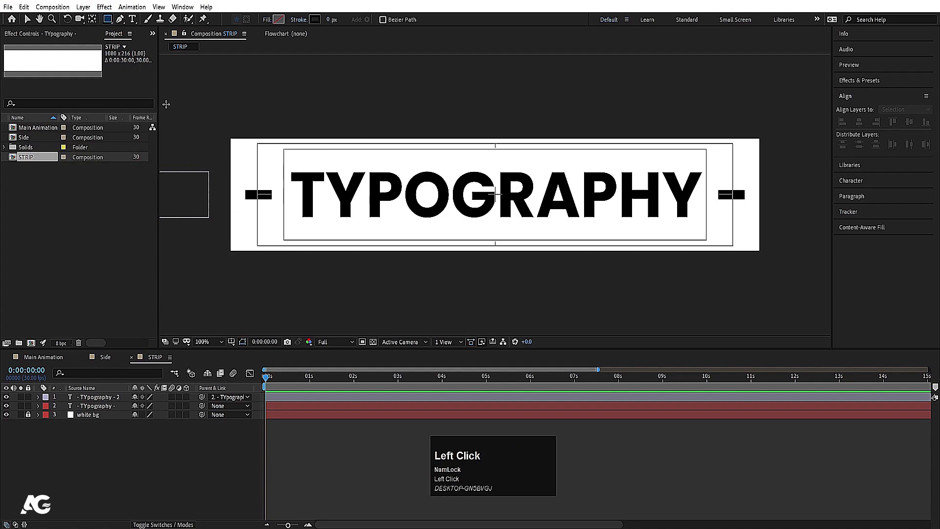
double_click(107, 21)
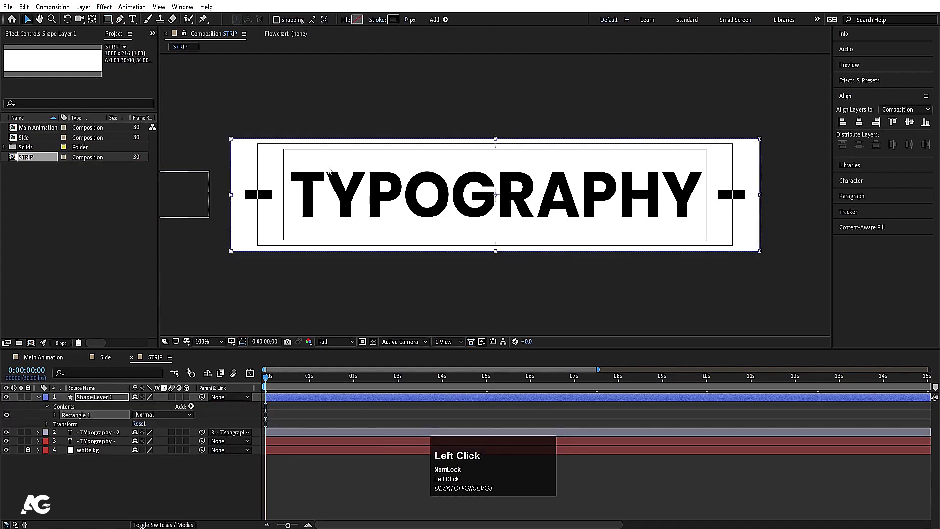
- Increase the rectangle's stroke width to form a thin black border around the strip and preview the animation
left_click_drag(406, 19, 420, 21)
left_click(216, 487)
key("space")
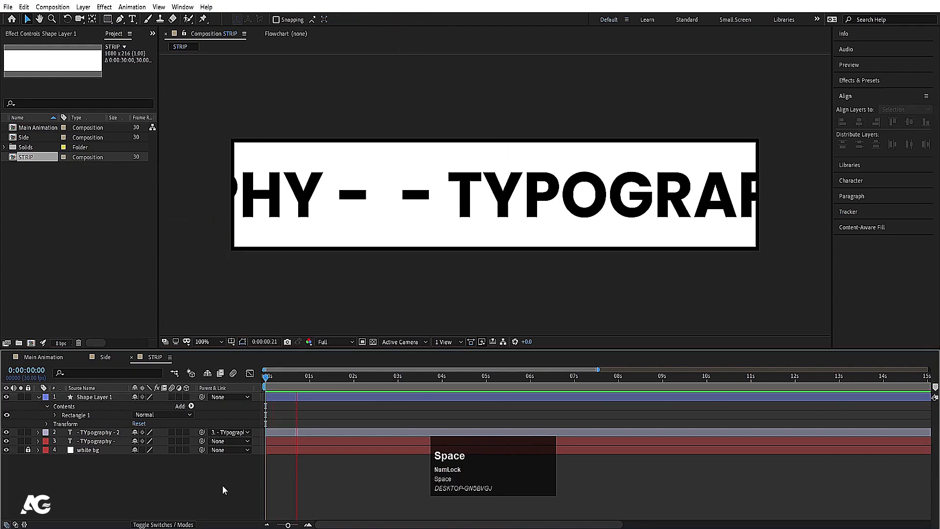
- Place the STRIP composition in the Side composition and align it to the composition's top edge
key("space")
left_click(105, 357)
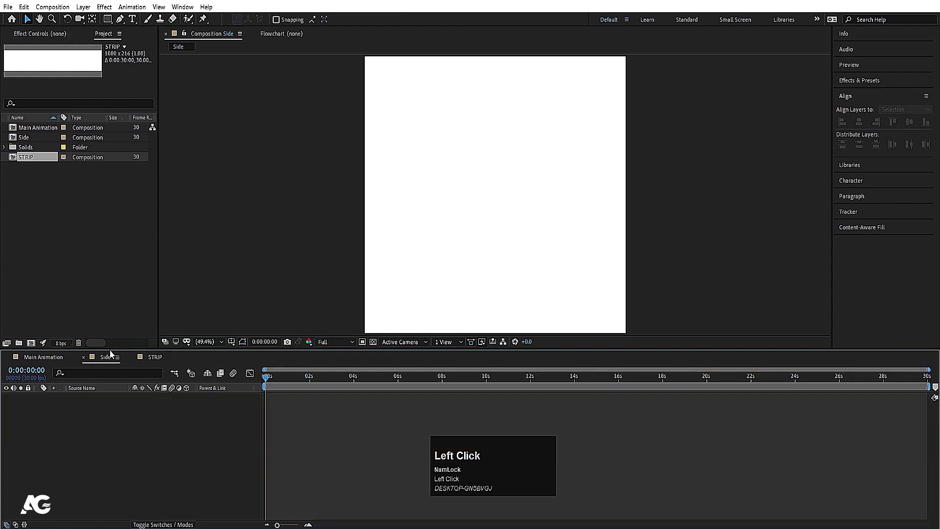
left_click_drag(30, 158, 148, 433)
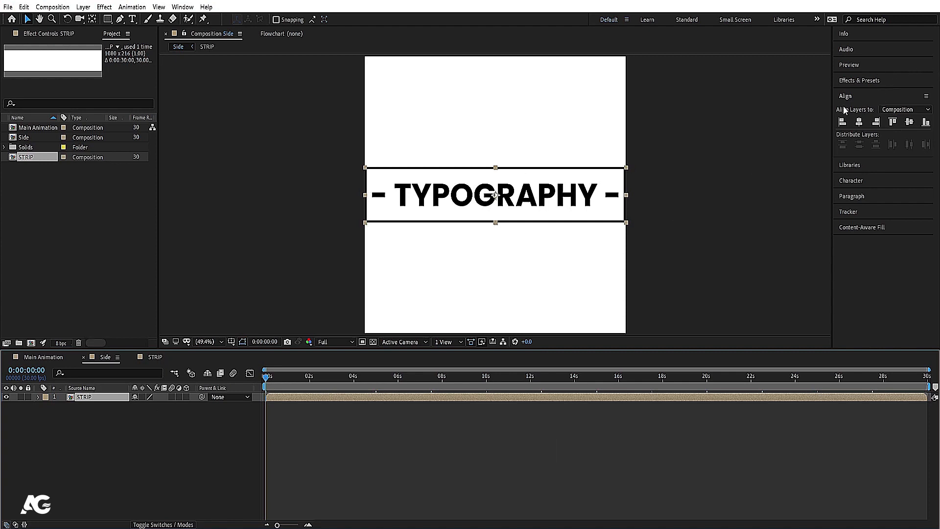
left_click(893, 122)
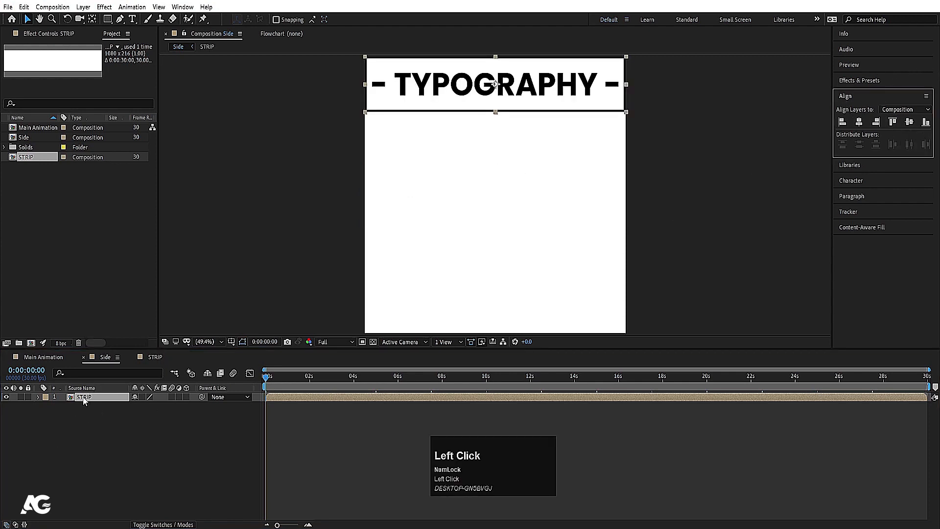
- Duplicate the strip layer three times in Side, stacking each copy directly beneath the previous one
key("ctrl+d")
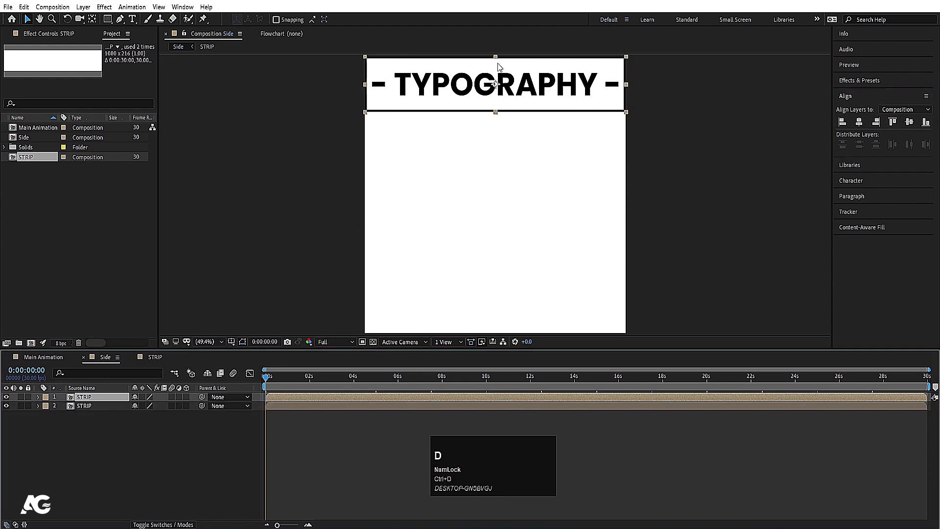
left_click_drag(498, 66, 503, 129)
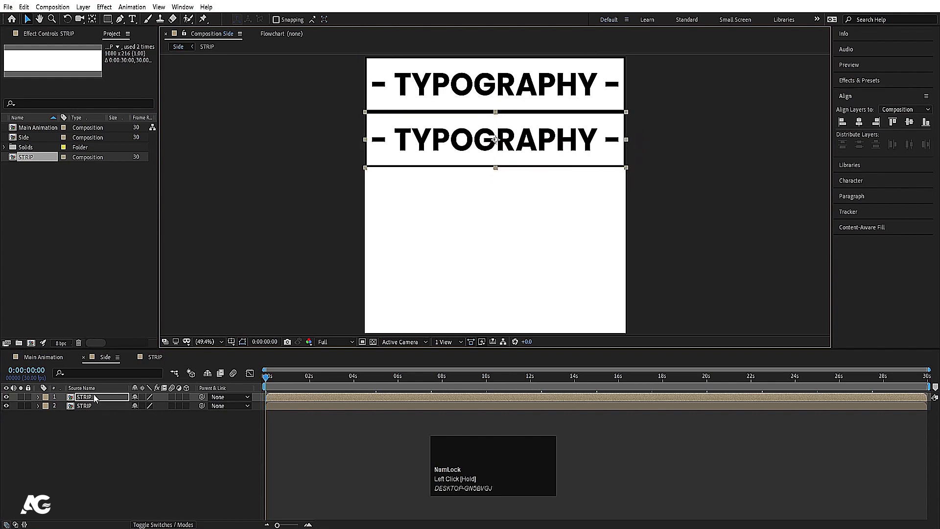
key("ctrl+d")
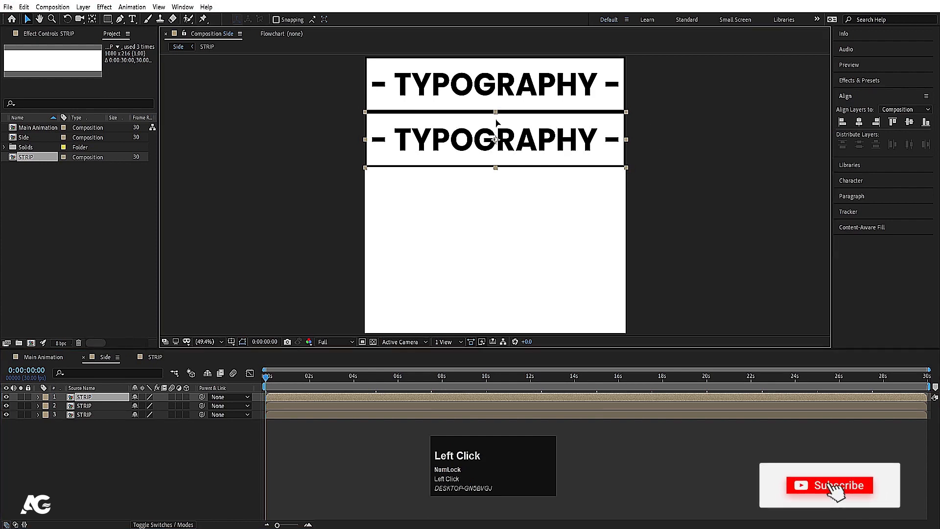
left_click_drag(496, 123, 496, 180)
left_click(78, 398)
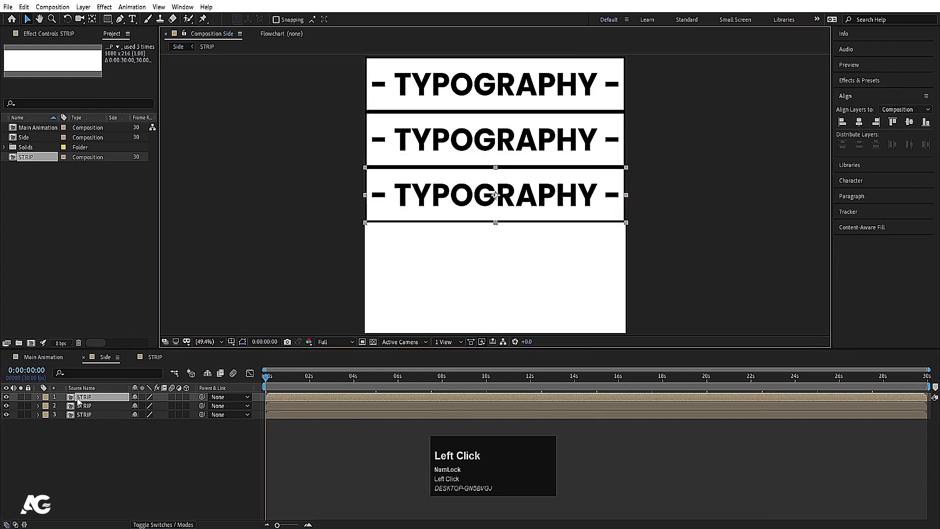
key("ctrl+d")
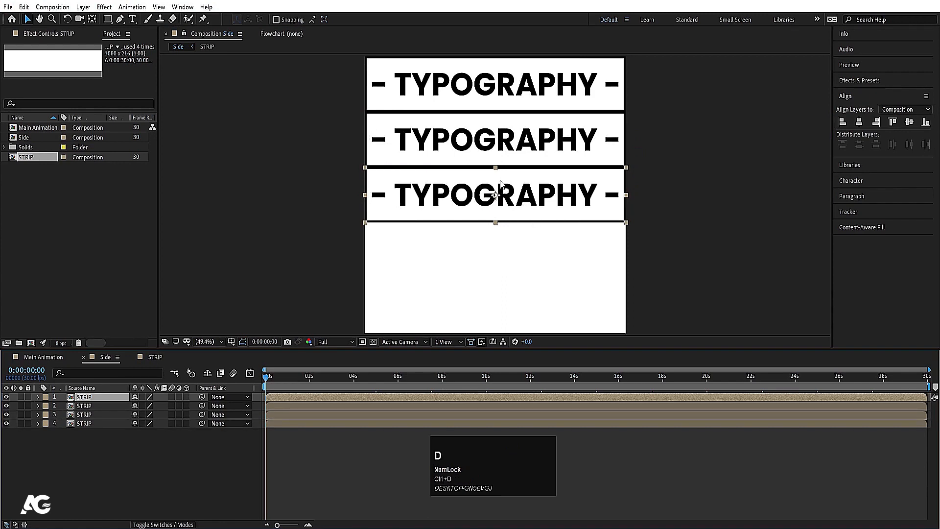
left_click_drag(501, 184, 497, 250)
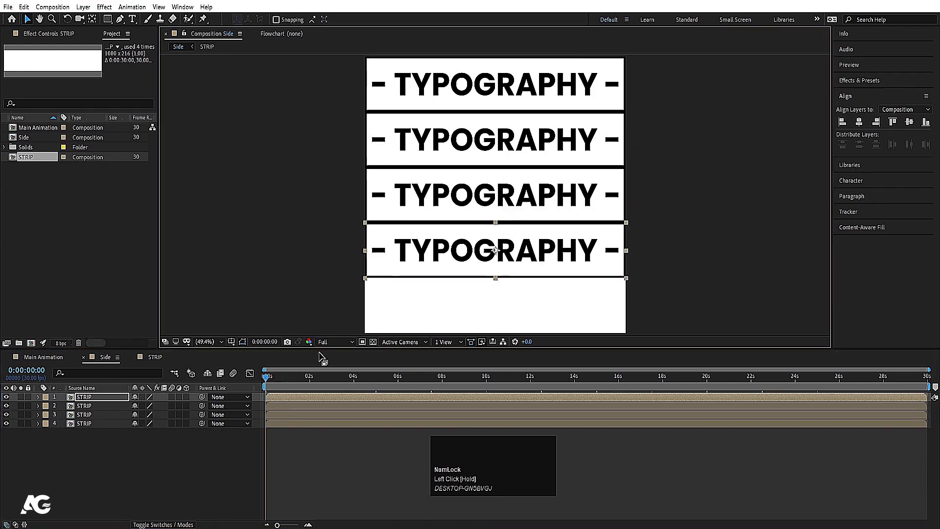
- Duplicate the strip once more to fill the bottom of the Side frame, flush with the one above, and preview the stack
left_click(95, 400)
key("ctrl+d")
left_click_drag(497, 235, 495, 277)
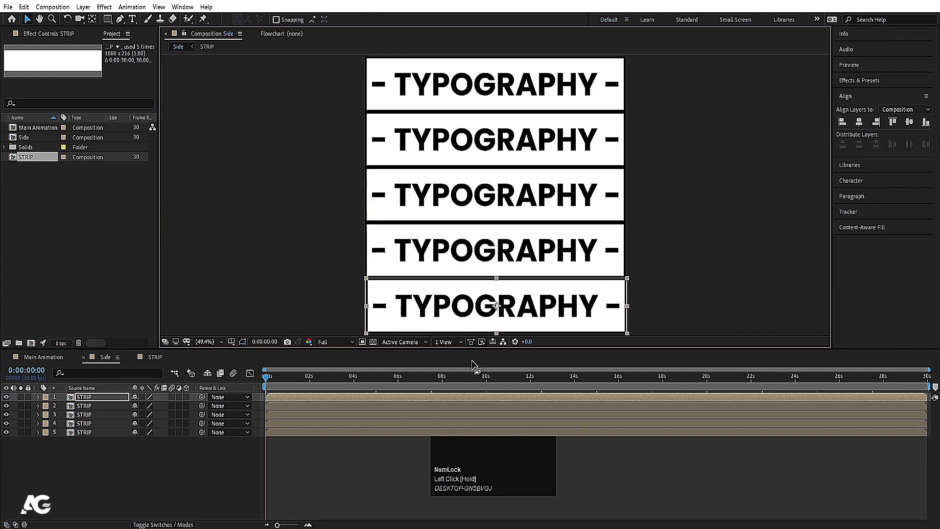
key("ctrl+z")
left_click(503, 234)
left_click_drag(503, 233, 515, 317)
left_click(170, 472)
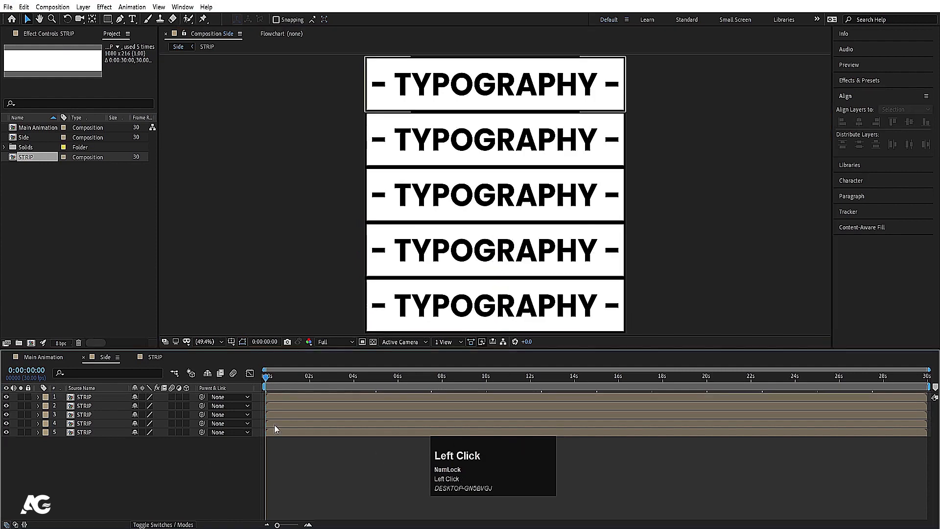
key("space")
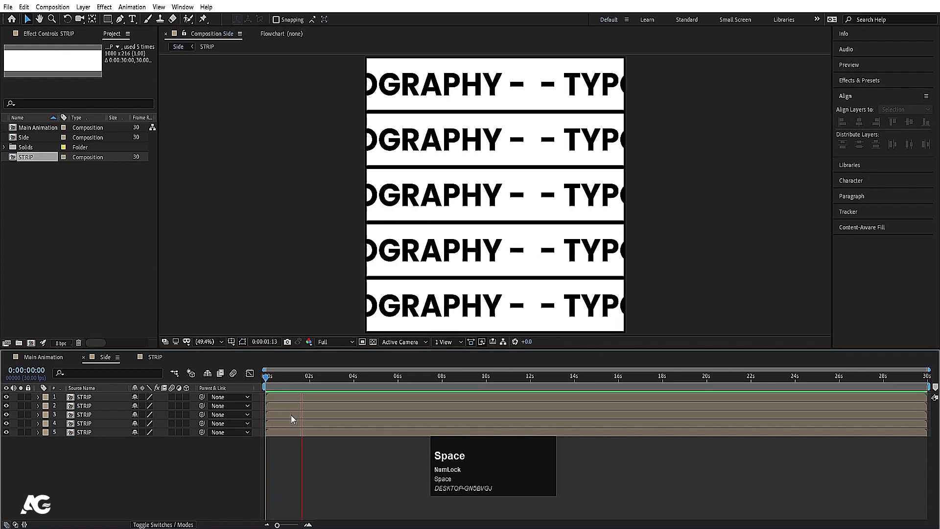
key("space")
left_click_drag(275, 378, 261, 384)
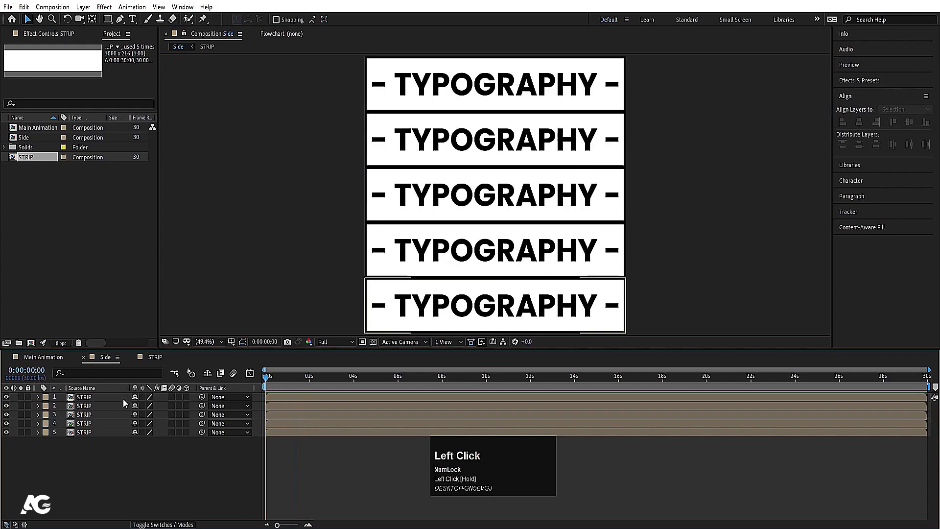
- Time-reverse STRIP layers 2 and 4, preview the opposing text motion and return to the start of the timeline
left_click(87, 406)
left_click(79, 424, "ctrl")
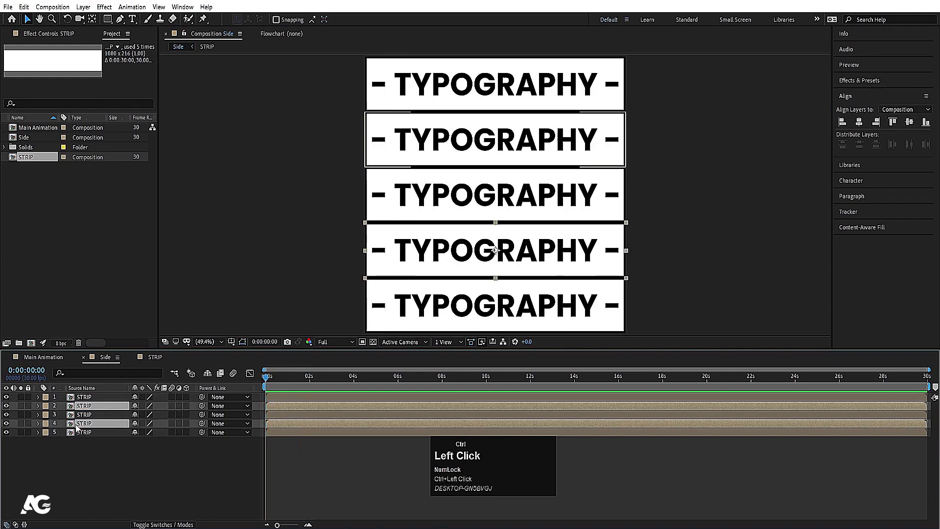
right_click(77, 426)
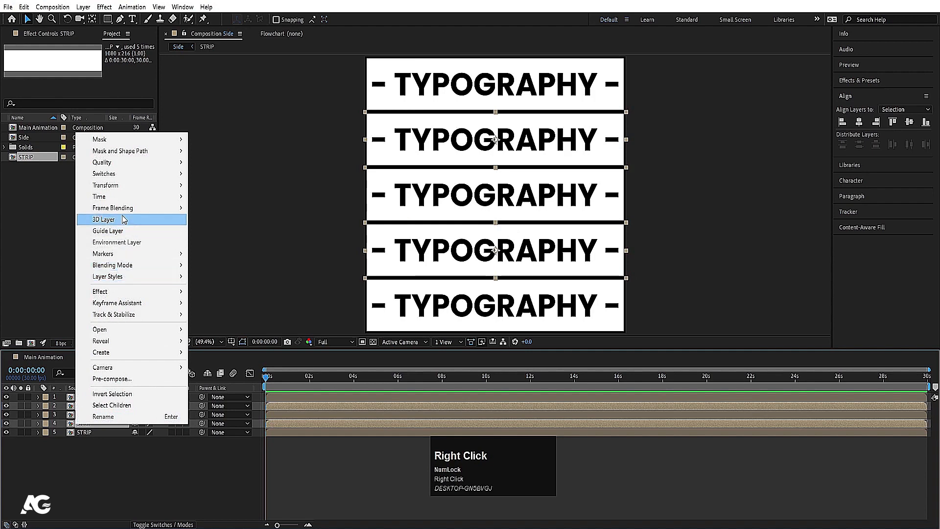
left_click(169, 196)
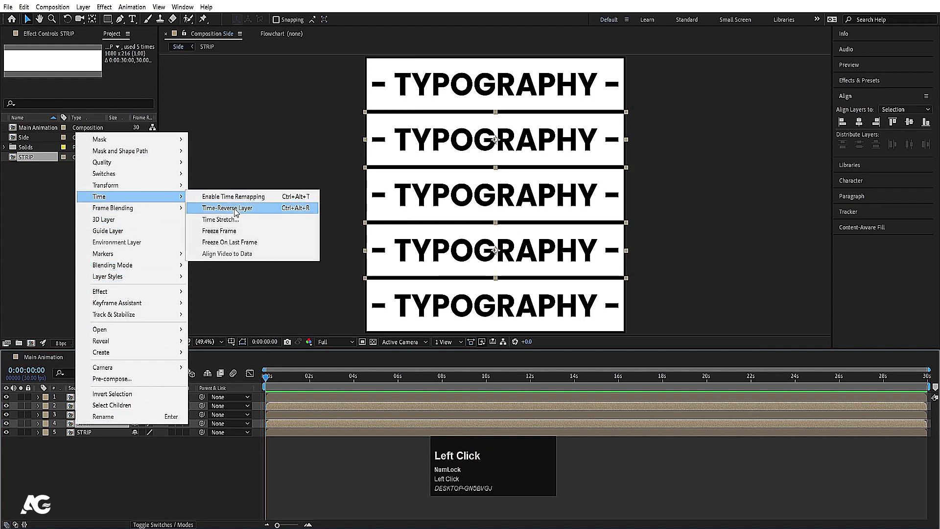
left_click(234, 210)
key("space")
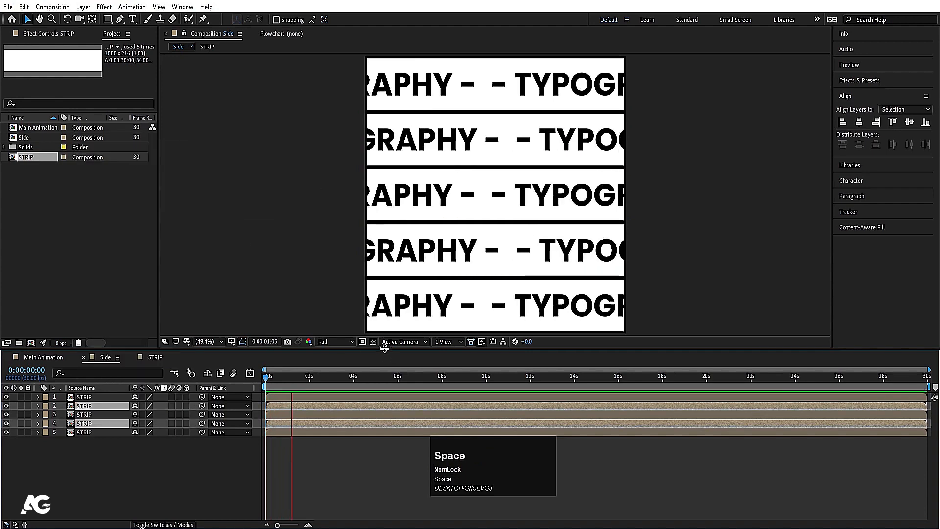
left_click(292, 382)
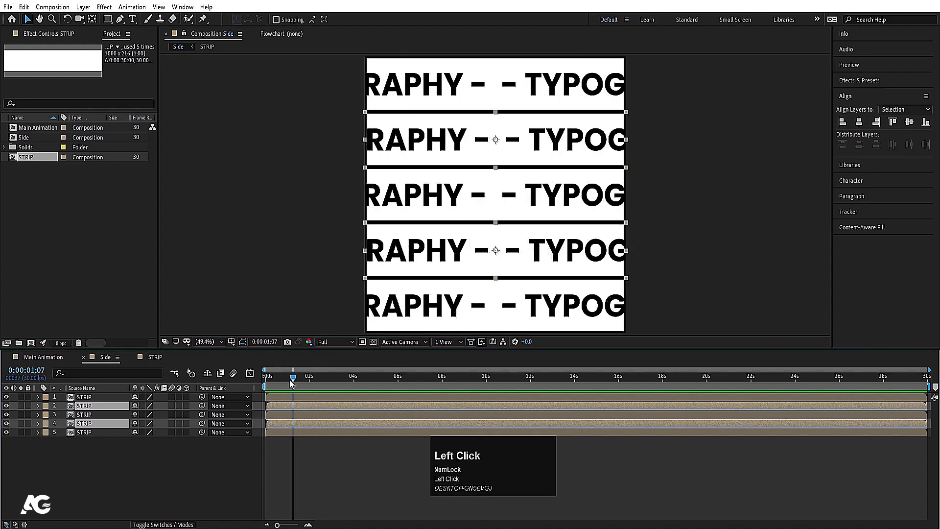
left_click_drag(290, 382, 170, 469)
left_click(111, 445)
- Apply the Tint effect to STRIP layer 2 and swap its colors to get white text on black
left_click(85, 406)
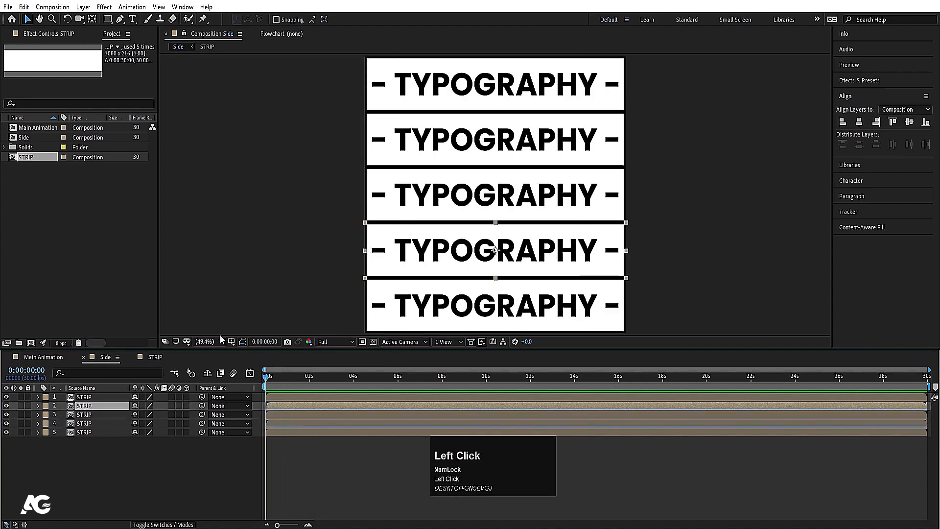
left_click(863, 81)
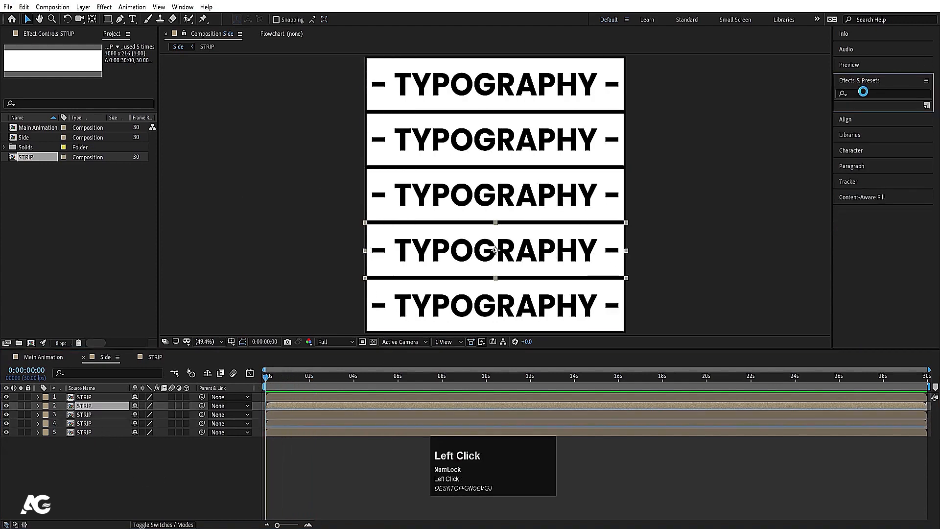
left_click(863, 91)
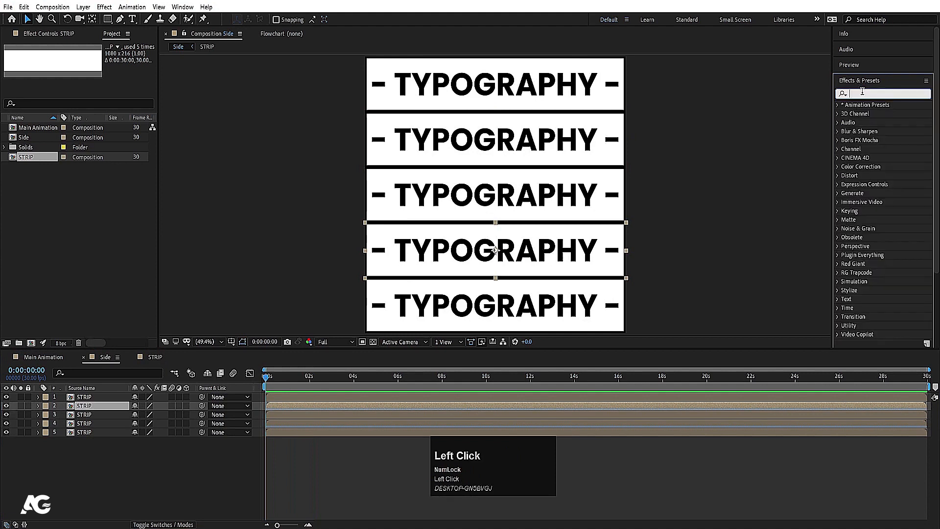
type("tint")
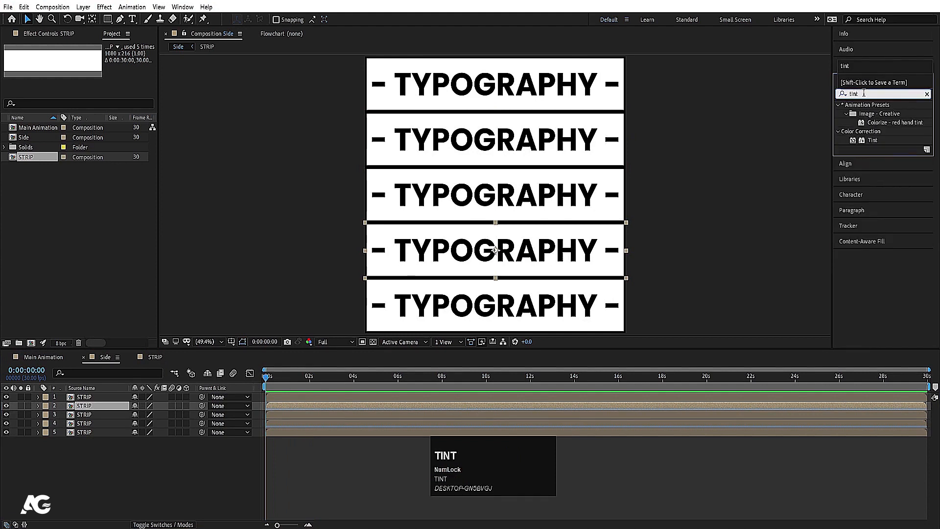
double_click(871, 140)
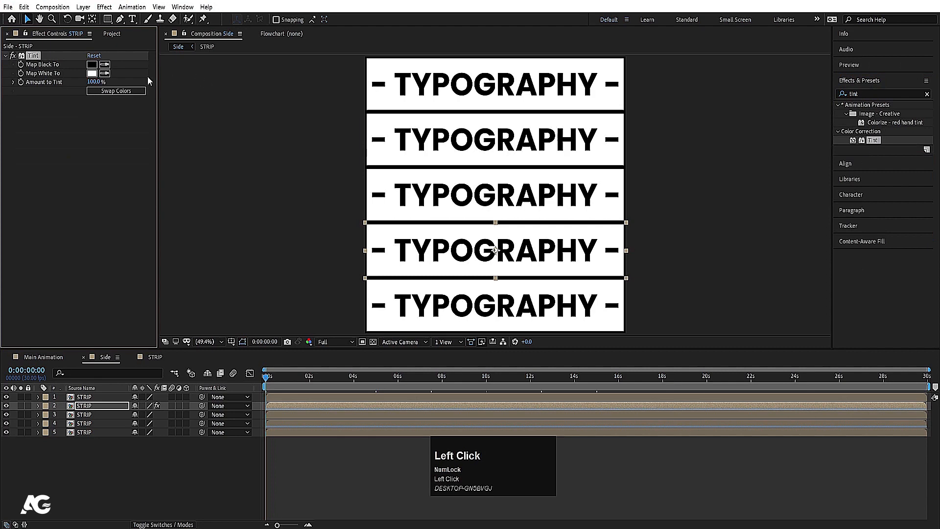
left_click(128, 94)
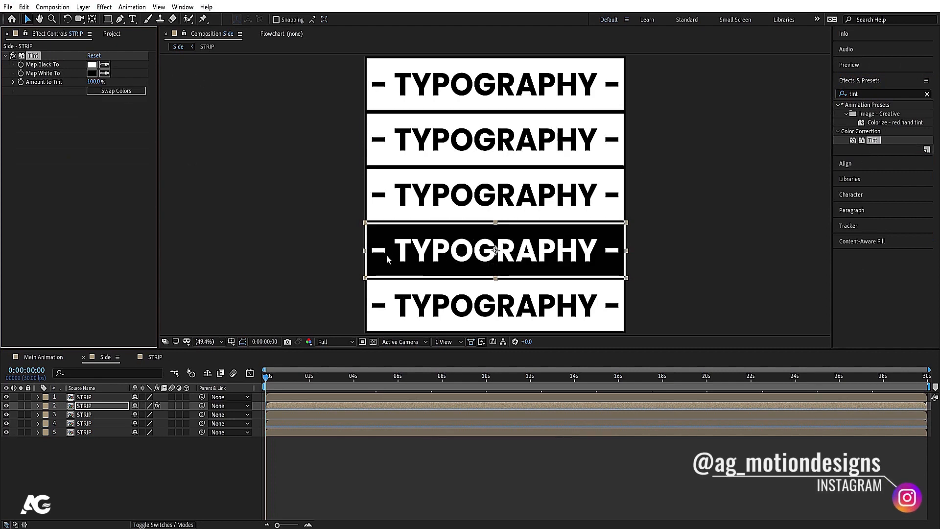
- Copy the Tint effect from layer 2 to STRIP layer 4 and preview the alternating black and white strips
left_click(33, 58)
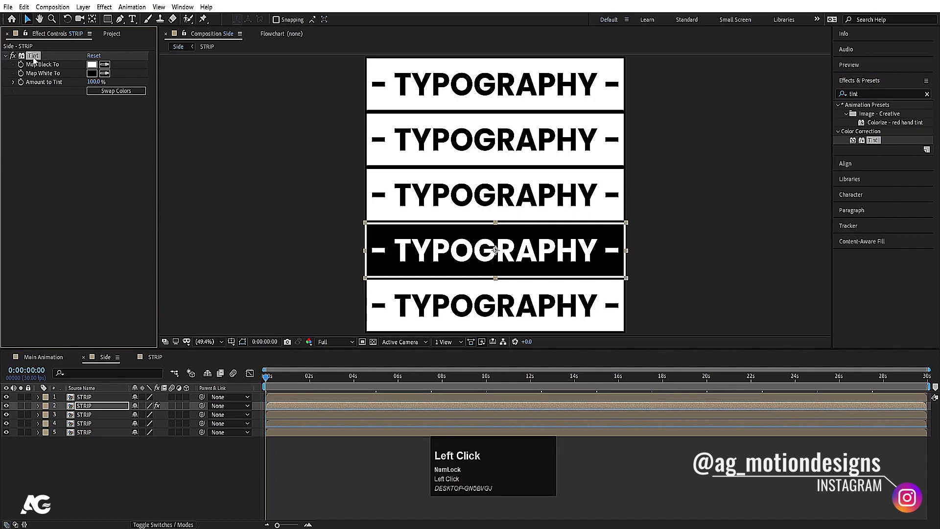
key("ctrl+c")
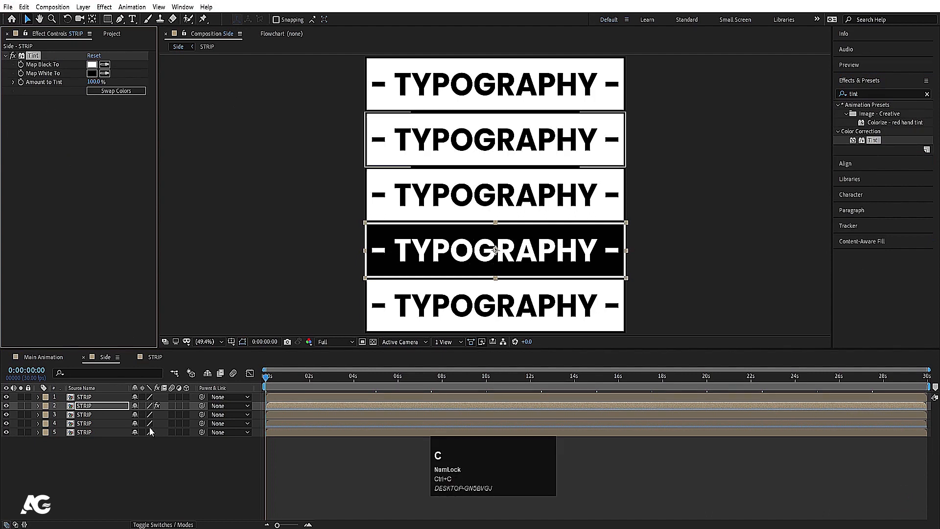
left_click(83, 424)
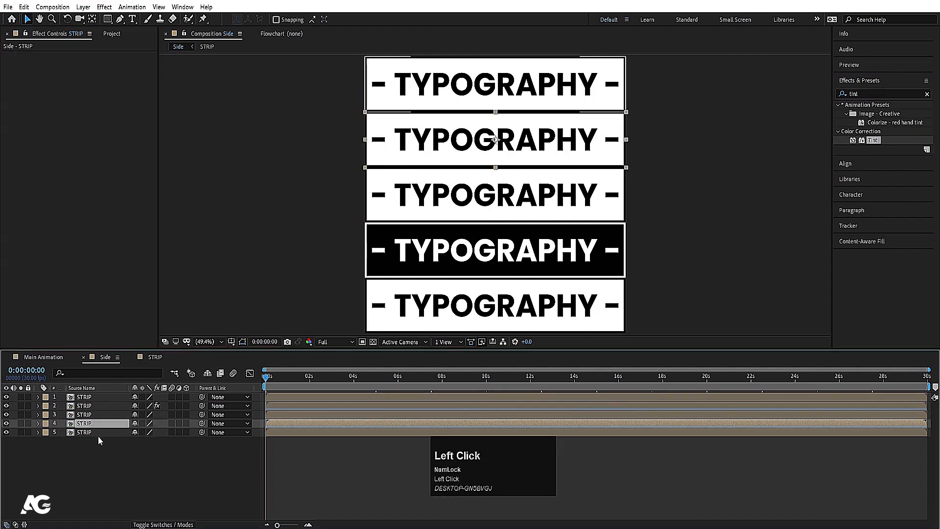
key("ctrl+v")
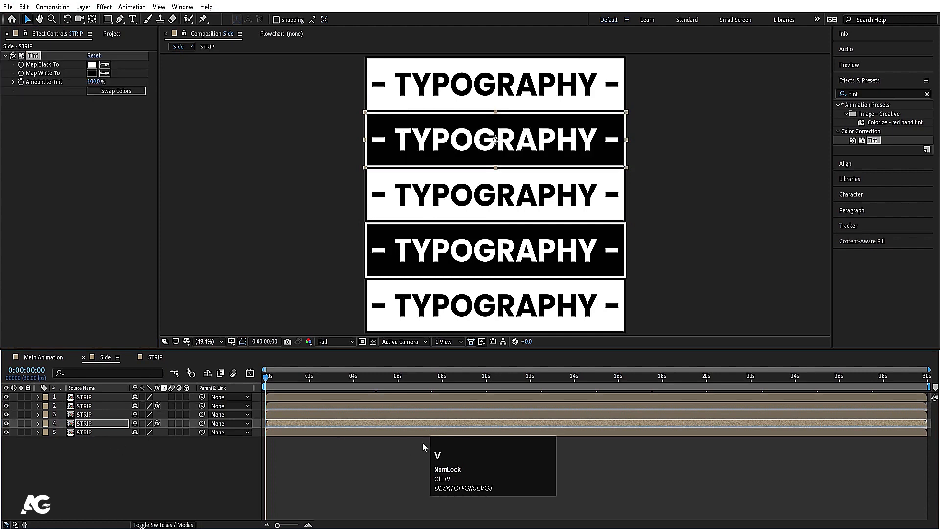
left_click(403, 477)
key("space")
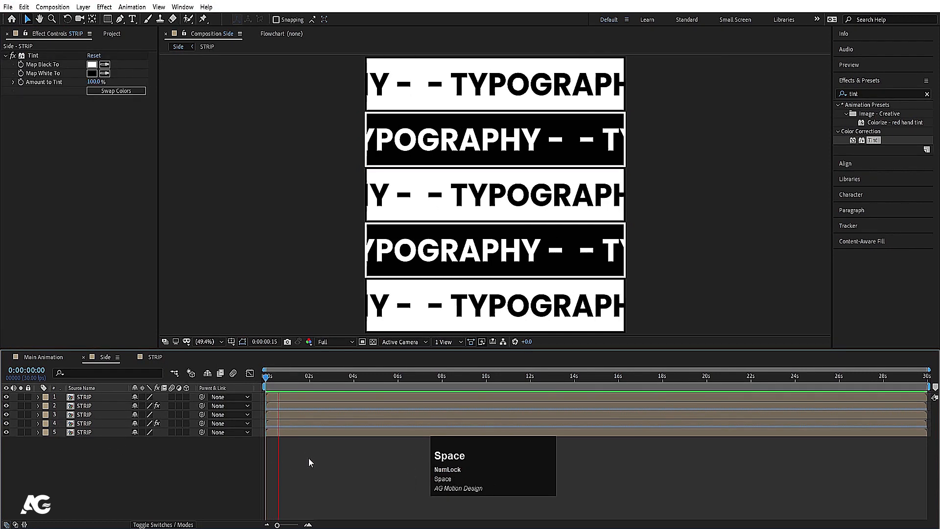
left_click(203, 390)
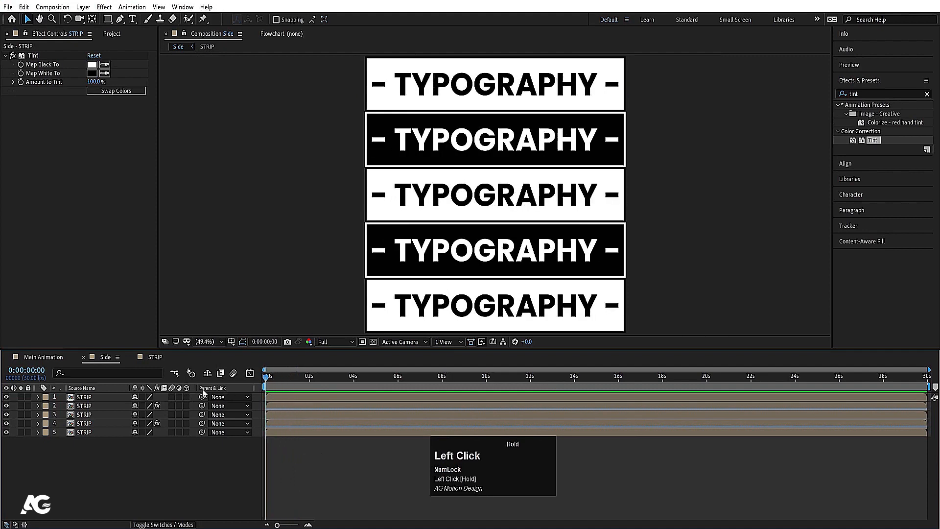
- Place the Side composition in Main Animation and set its Scale to 50%
left_click(39, 357)
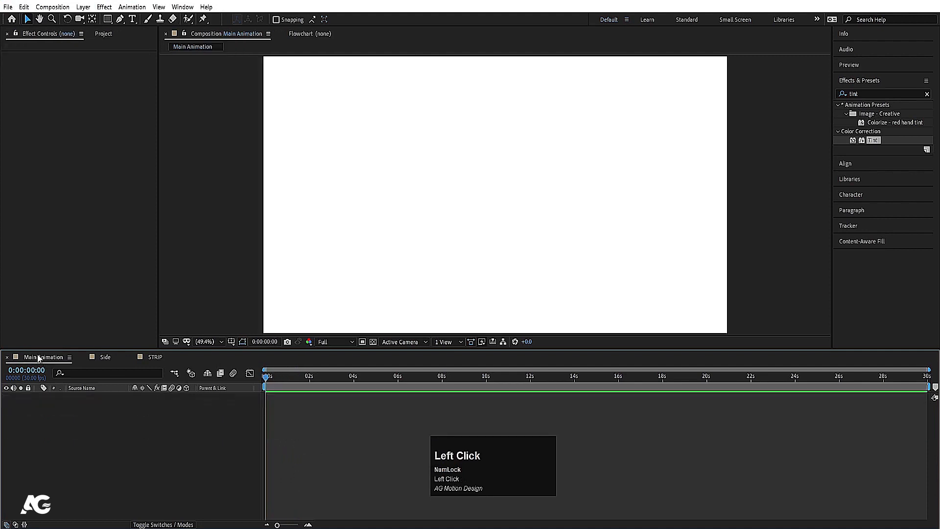
key("ctrl+0")
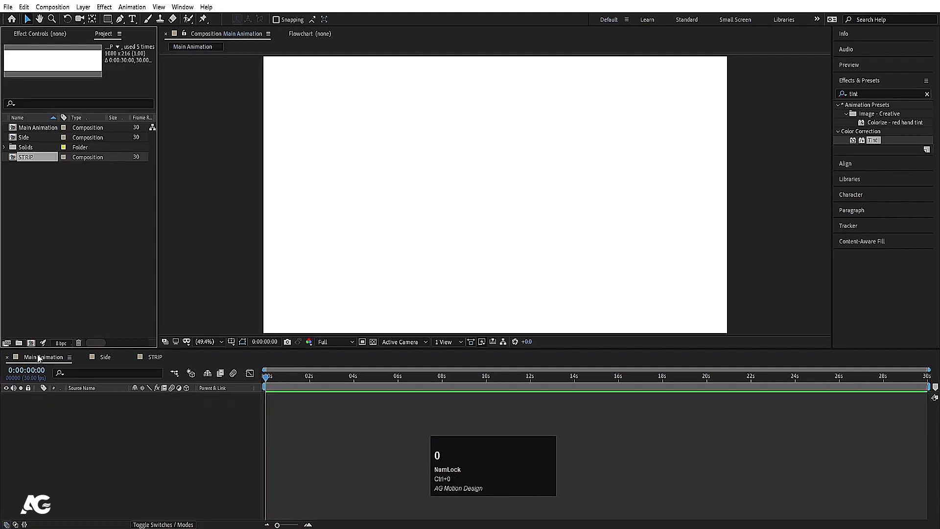
left_click(33, 140)
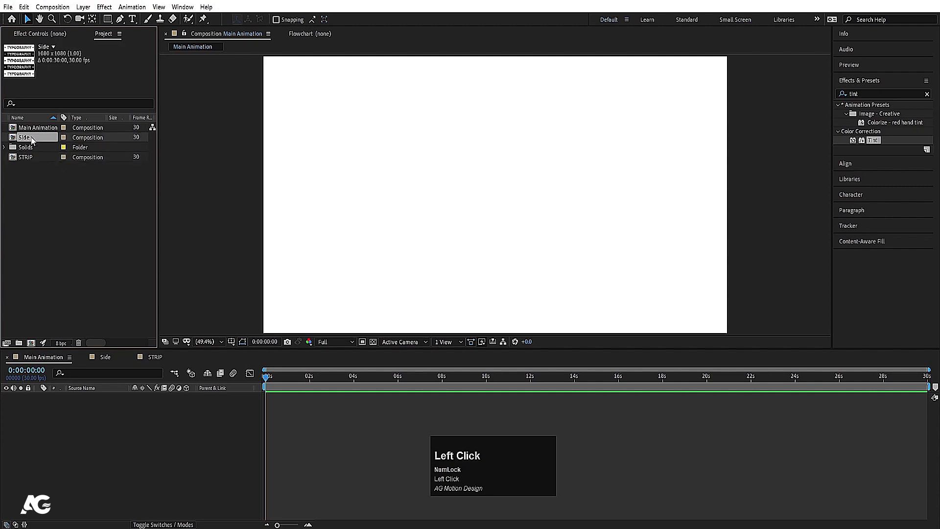
left_click_drag(25, 140, 151, 407)
key("s")
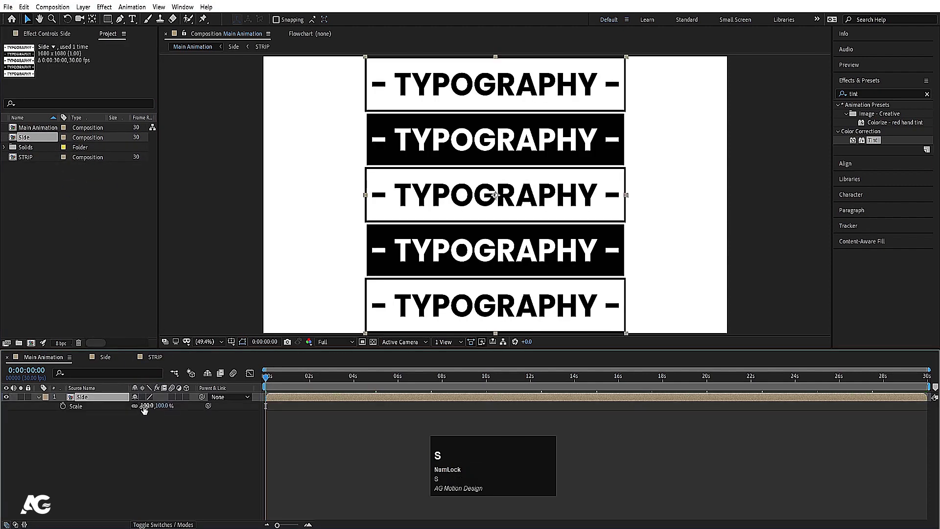
left_click(147, 406)
type("50")
key("Return")
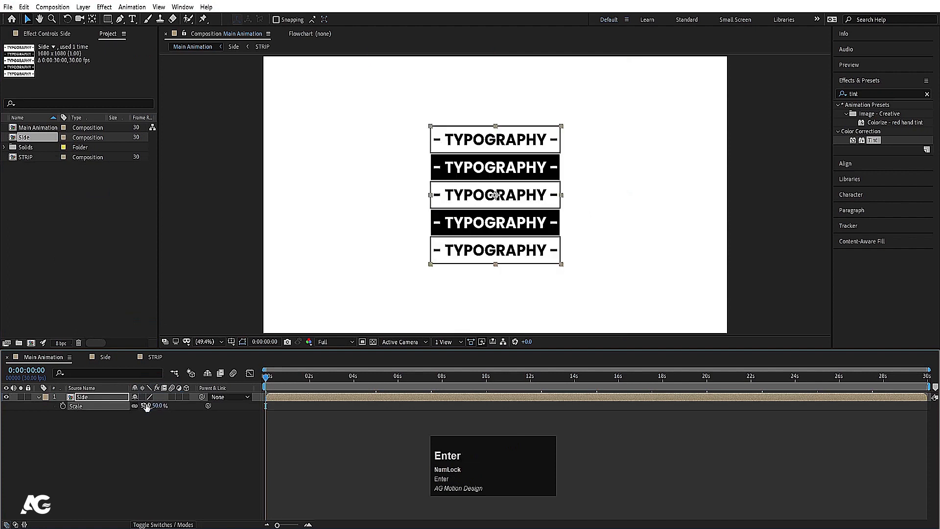
- Set the Scale of the Side layer in Main Animation to 30%
left_click(147, 406)
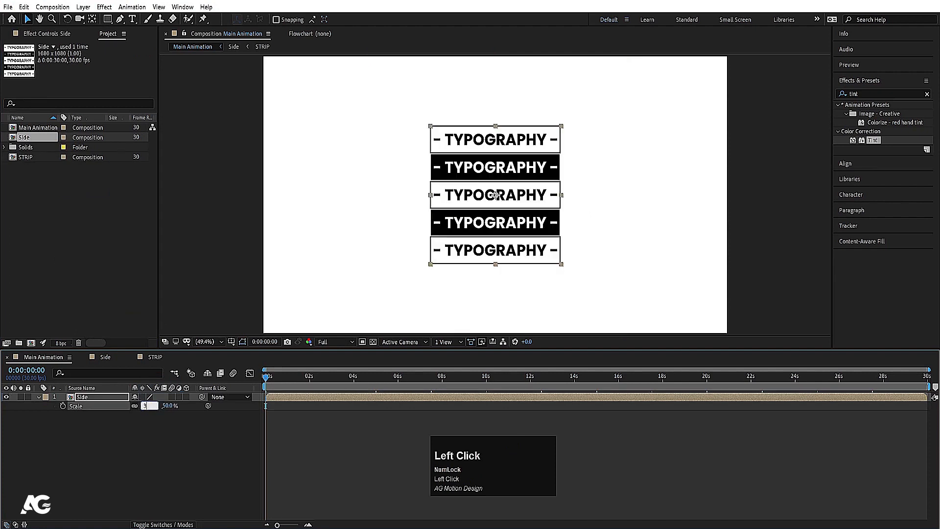
type("30")
key("Return")
left_click(169, 448)
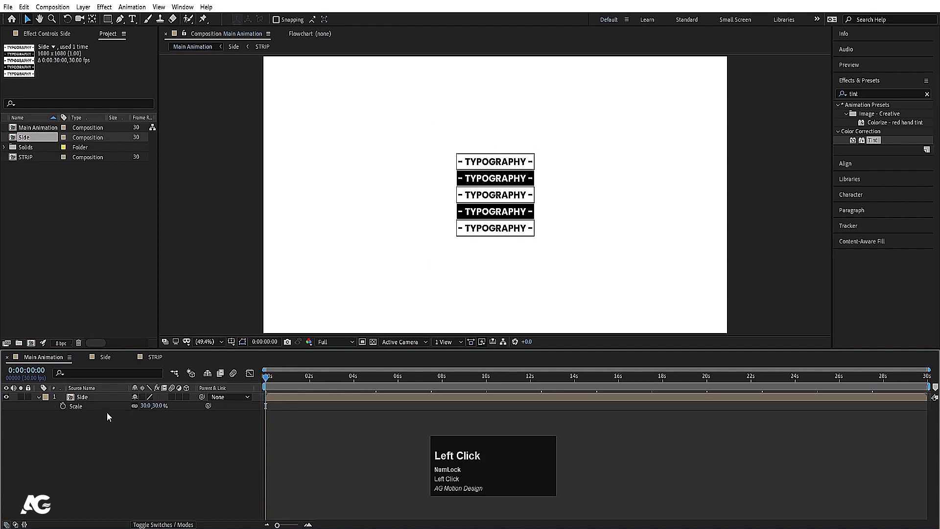
- Duplicate the Side layer twice and place the copies flush against the left and right edges of the original panel
left_click(105, 398)
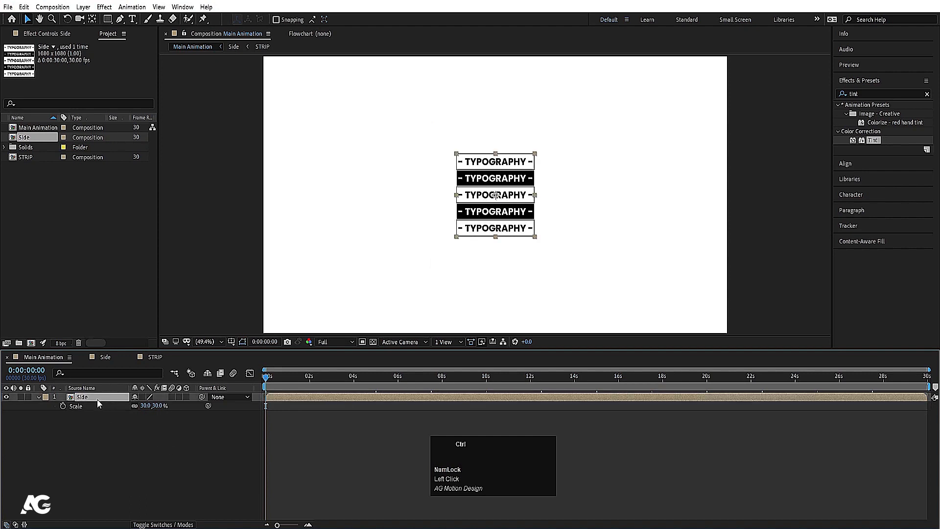
key("ctrl+d")
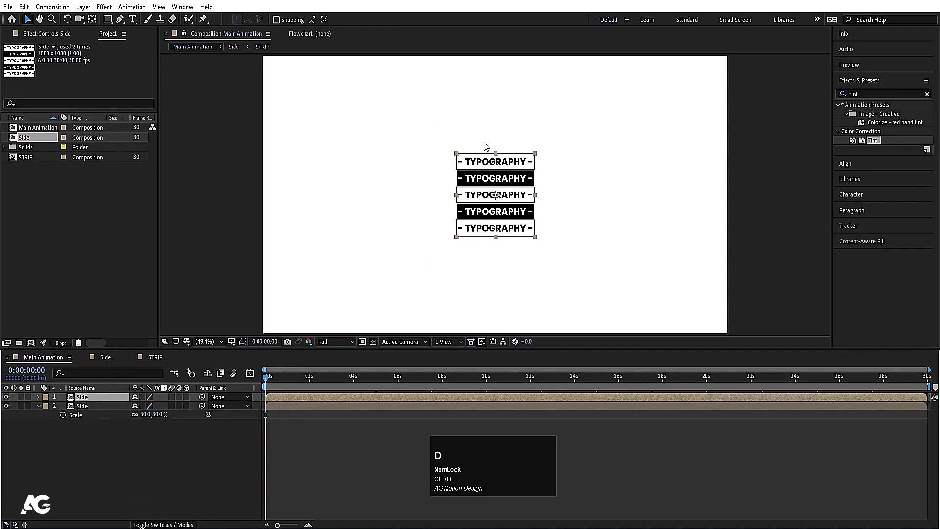
left_click_drag(532, 198, 445, 196)
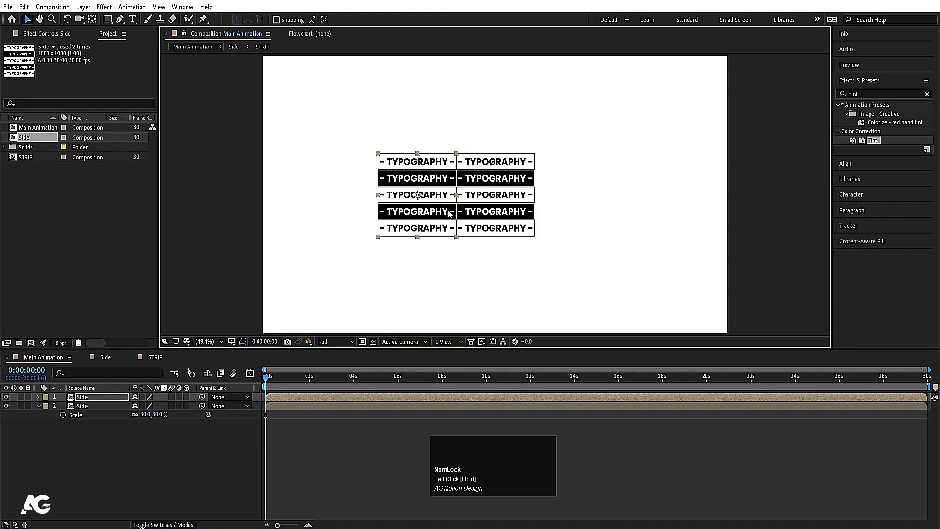
left_click(499, 201)
key("ctrl+d")
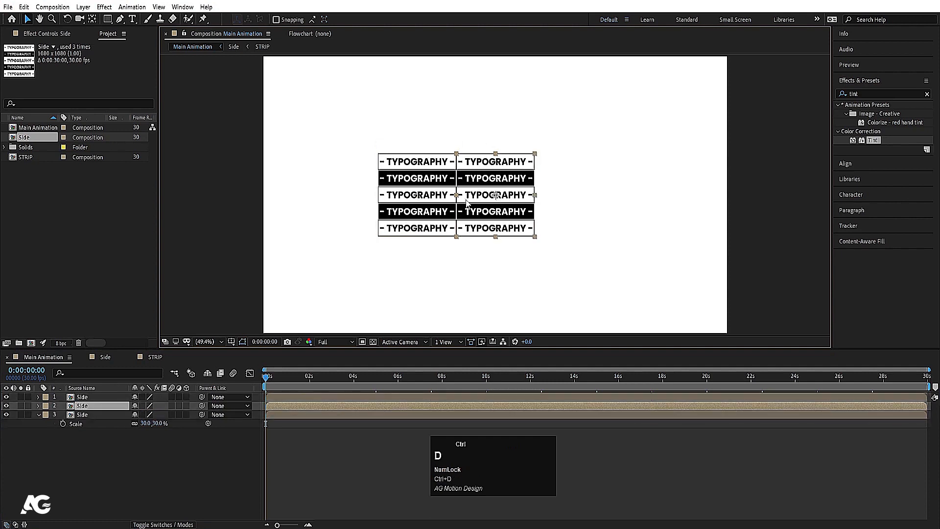
left_click_drag(473, 200, 547, 201)
- Duplicate the central Side panel and place the copy flush against its upper edge
left_click(493, 196)
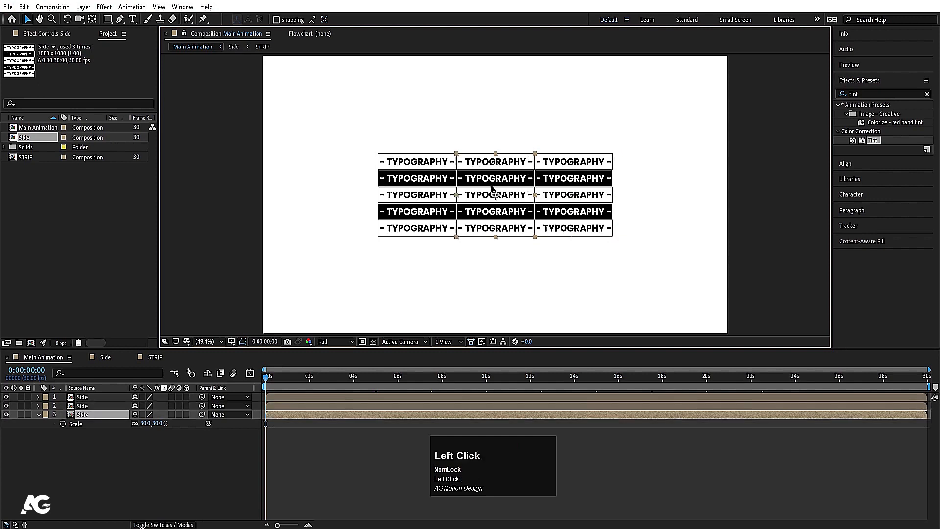
key("ctrl+d")
left_click_drag(496, 223, 494, 136)
key("ctrl+z")
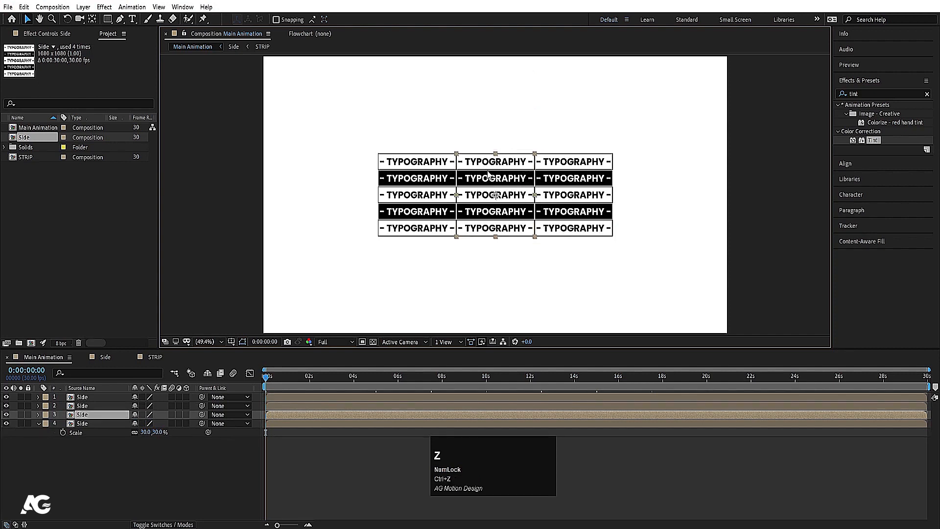
left_click_drag(485, 200, 496, 137)
- Duplicate the right-hand Side panel and place the copy flush against its right edge as the fourth panel in the row
left_click(573, 225)
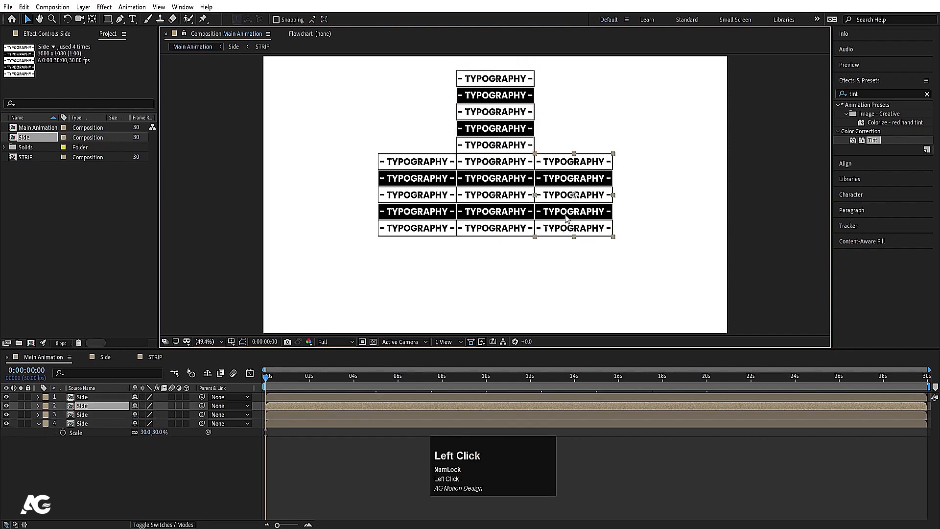
key("ctrl+d")
left_click_drag(544, 197, 626, 195)
left_click(425, 453)
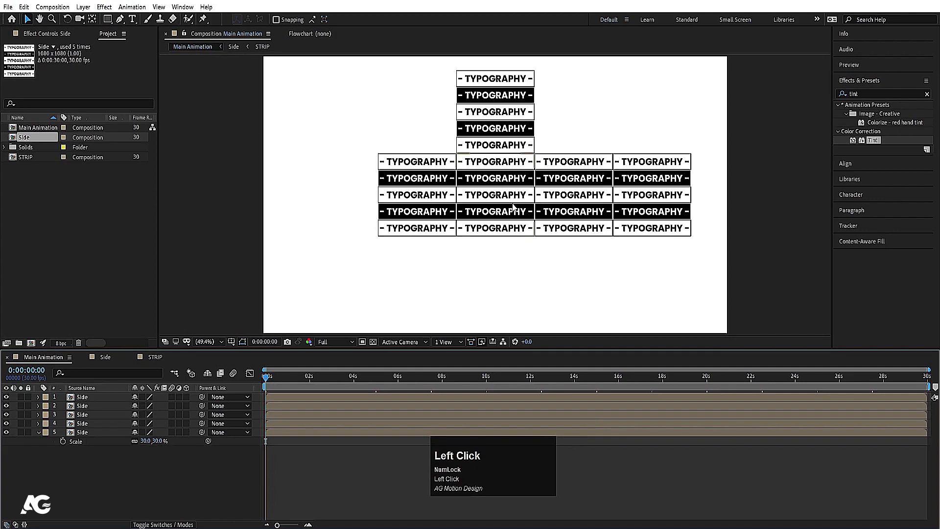
- Duplicate the central Side panel and place the copy flush against its lower edge to complete the cross layout
left_click(513, 207)
key("ctrl+d")
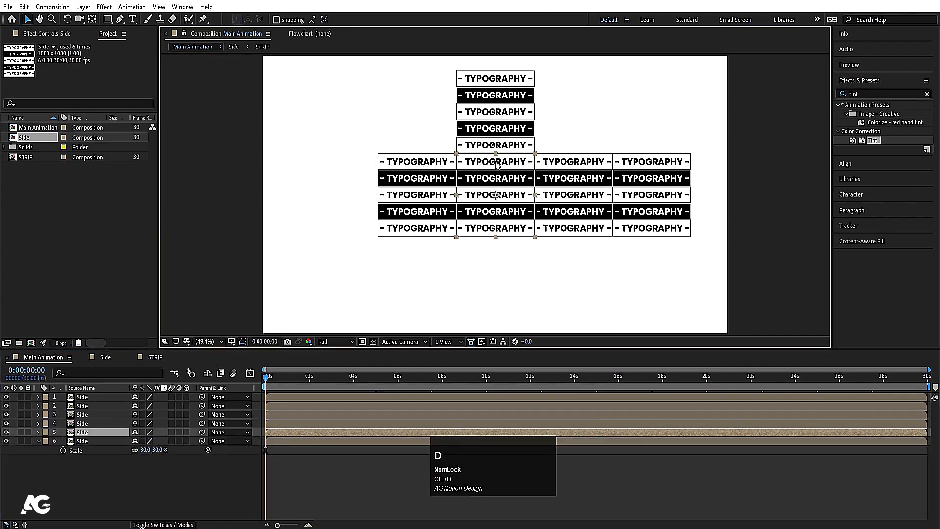
left_click_drag(496, 164, 494, 248)
left_click(642, 281)
- Move the upper panel's anchor point to the middle of its bottom edge with the Pan Behind tool
left_click(521, 193)
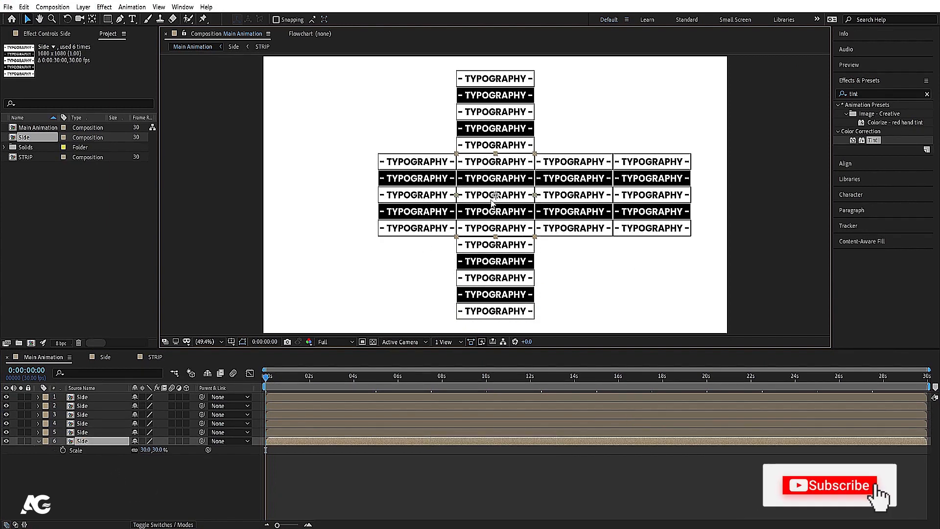
left_click(589, 116)
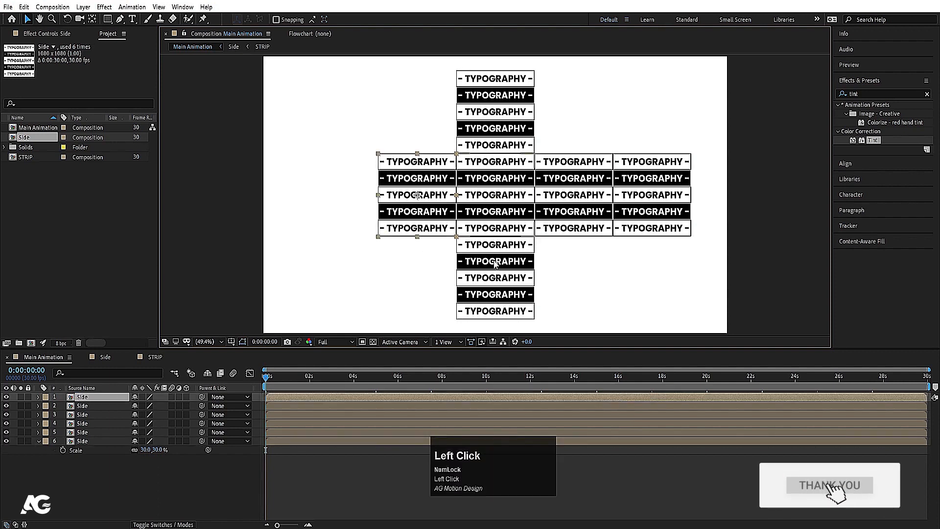
left_click(510, 123)
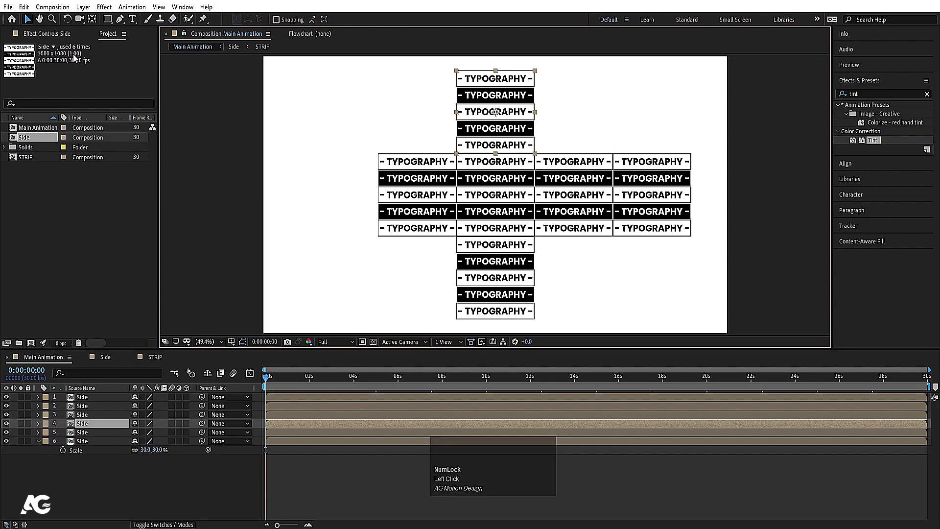
left_click(91, 20)
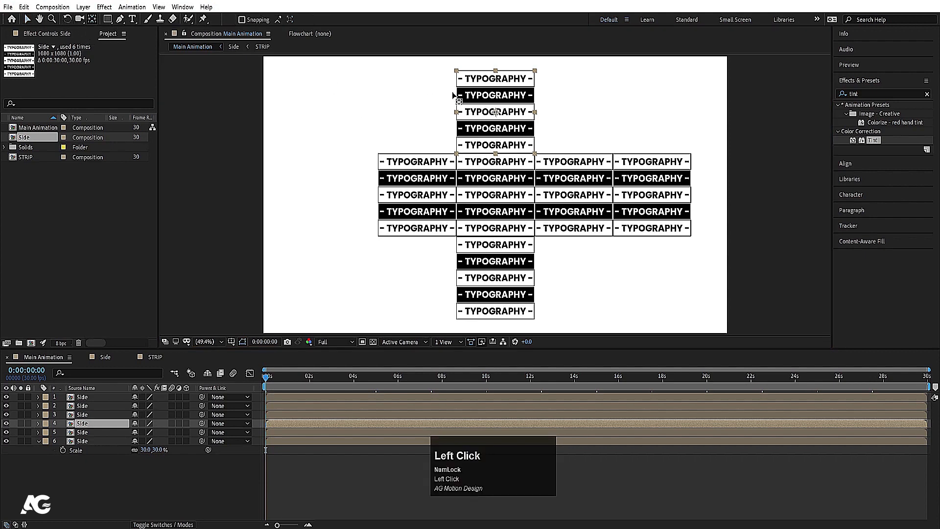
left_click_drag(498, 113, 504, 150)
- Move the left panel's anchor point to its right edge and the anchor points of both right-hand panels to their left edges
left_click(420, 207)
left_click_drag(418, 195, 456, 196)
left_click(574, 205)
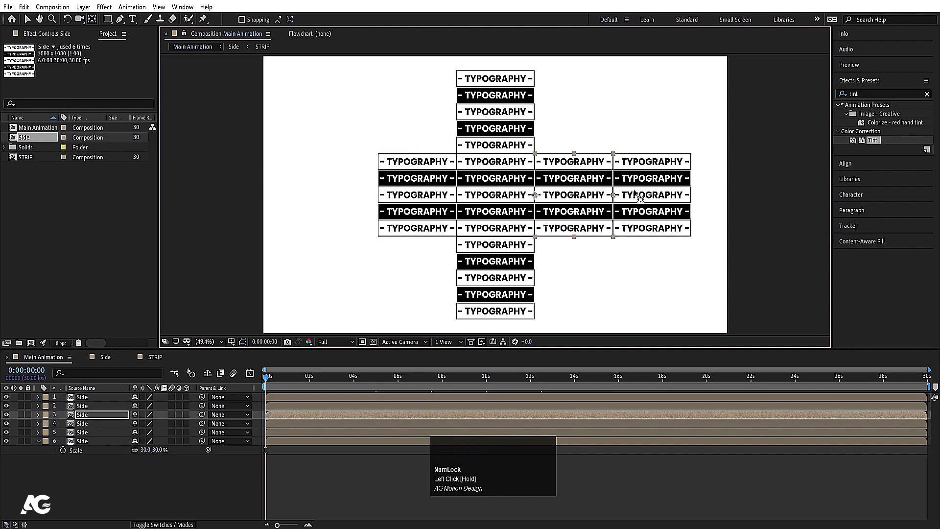
left_click(653, 196)
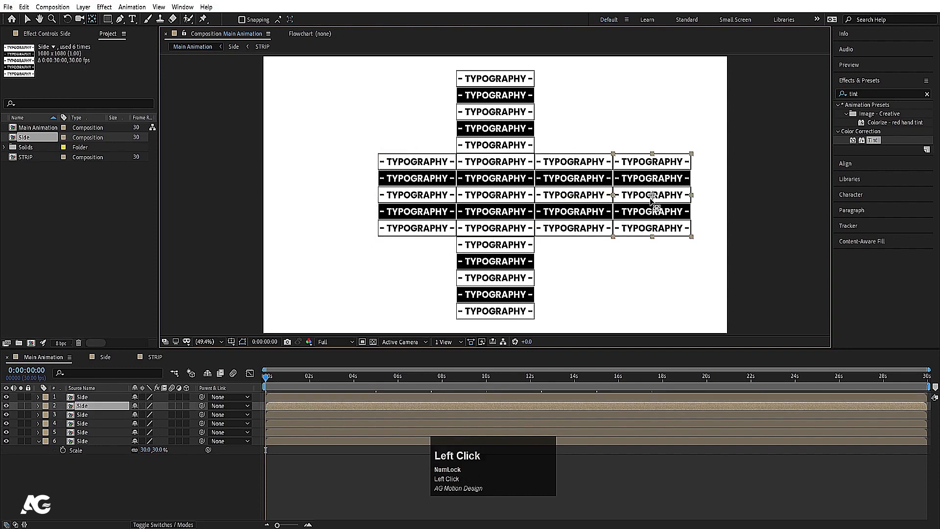
- Move the lower panel's anchor point to the middle of its top edge and check the anchor points of the other panels
left_click(460, 296)
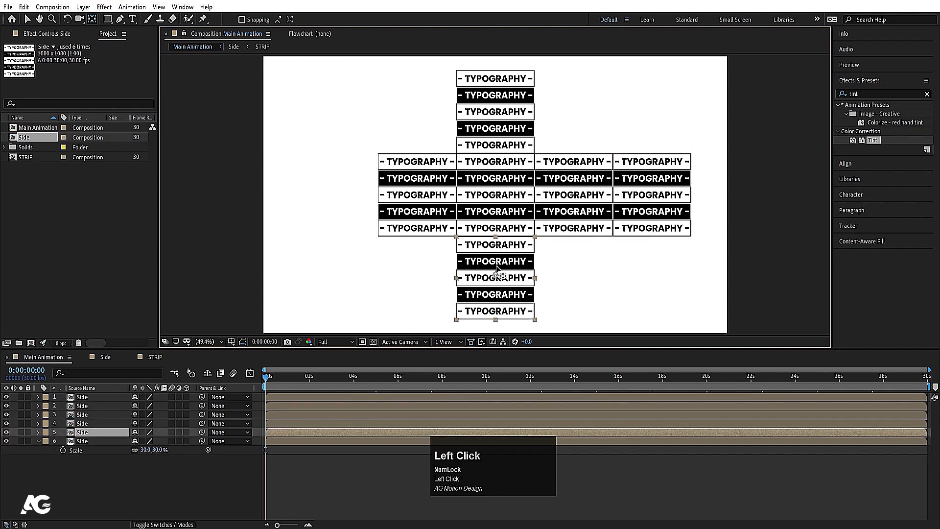
left_click_drag(495, 265, 496, 236)
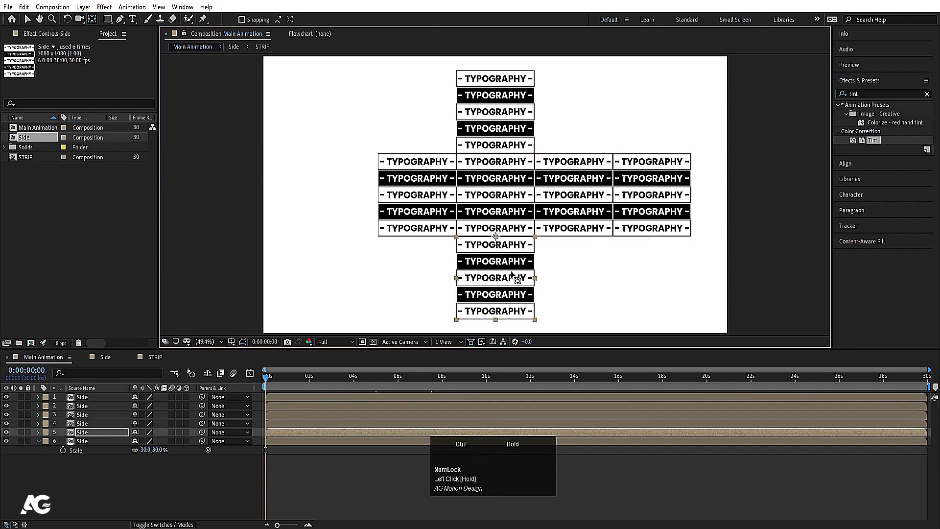
left_click(575, 215)
left_click(513, 220)
left_click(420, 214)
left_click(504, 131)
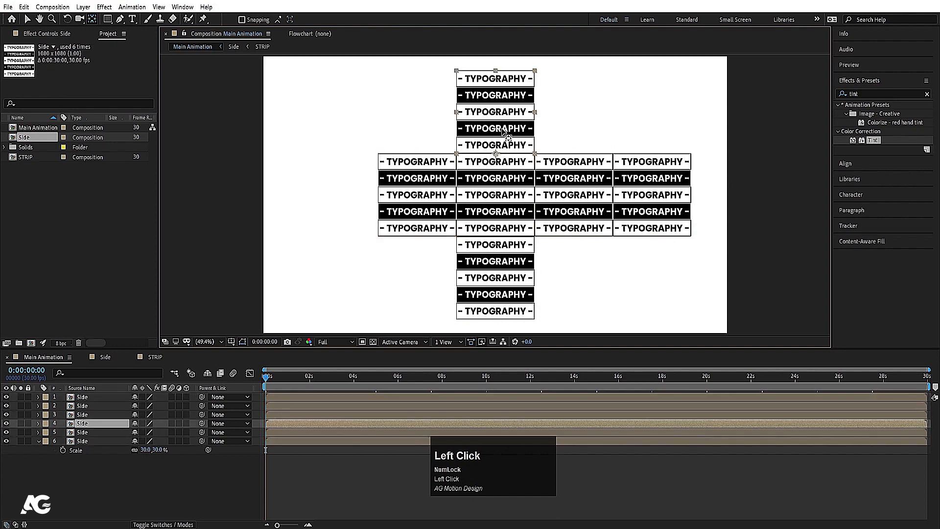
left_click(554, 211)
- Rename the central panel's layer as middle
left_click(166, 481)
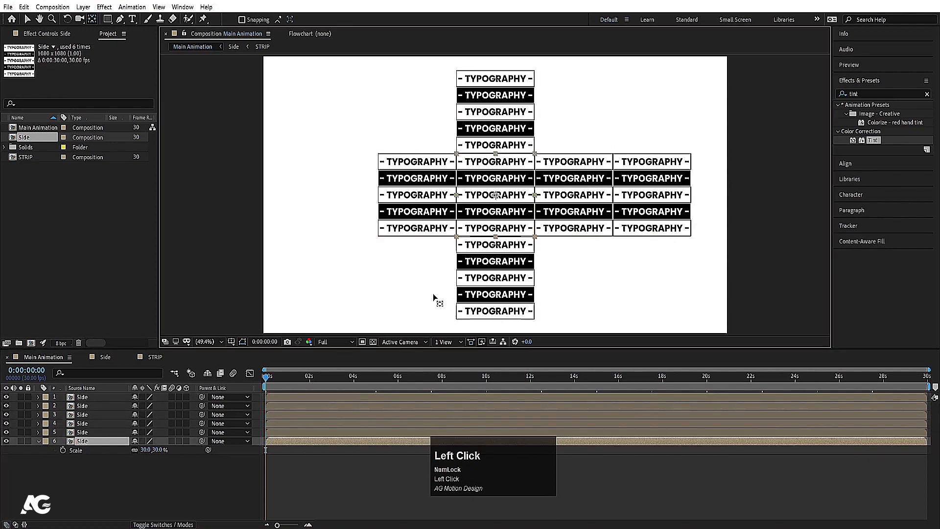
left_click(93, 441)
key("Return")
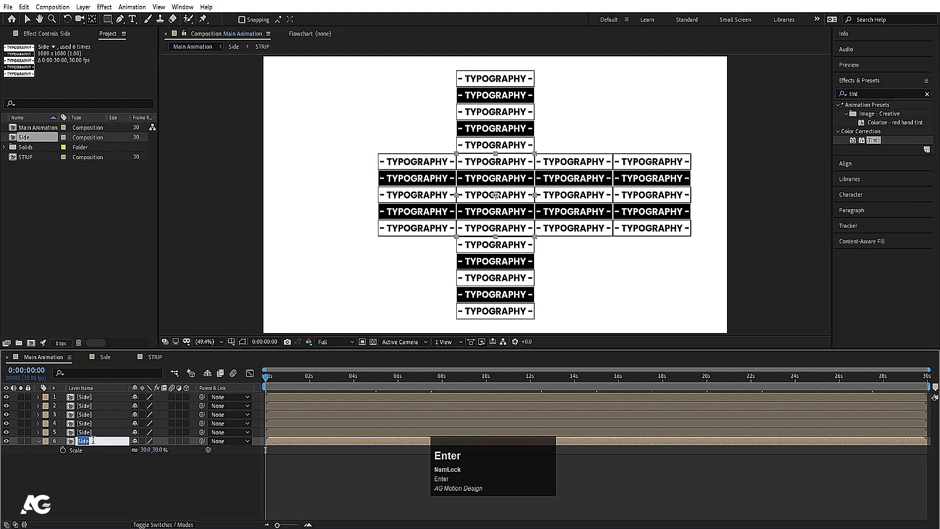
type("midd")
type("le")
key("Return")
- Rename the layer of the panel above the center as top
left_click(164, 419)
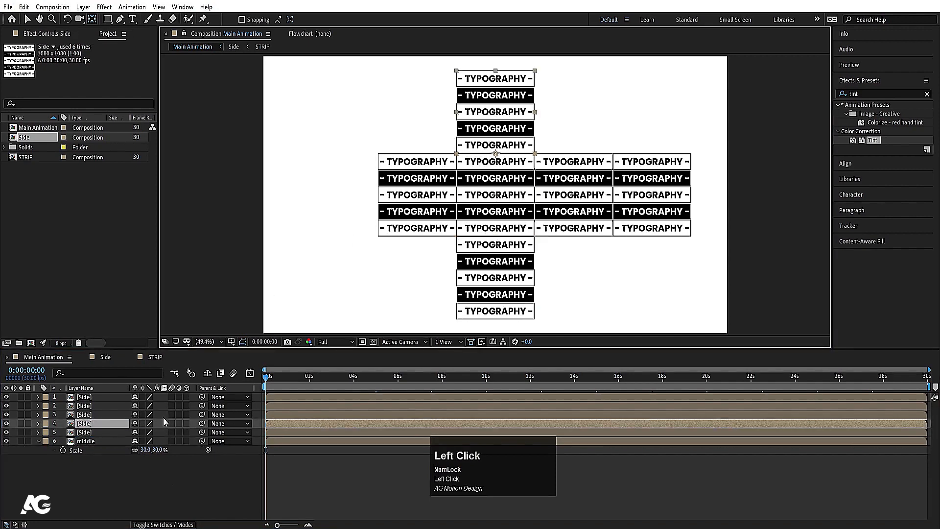
key("Return")
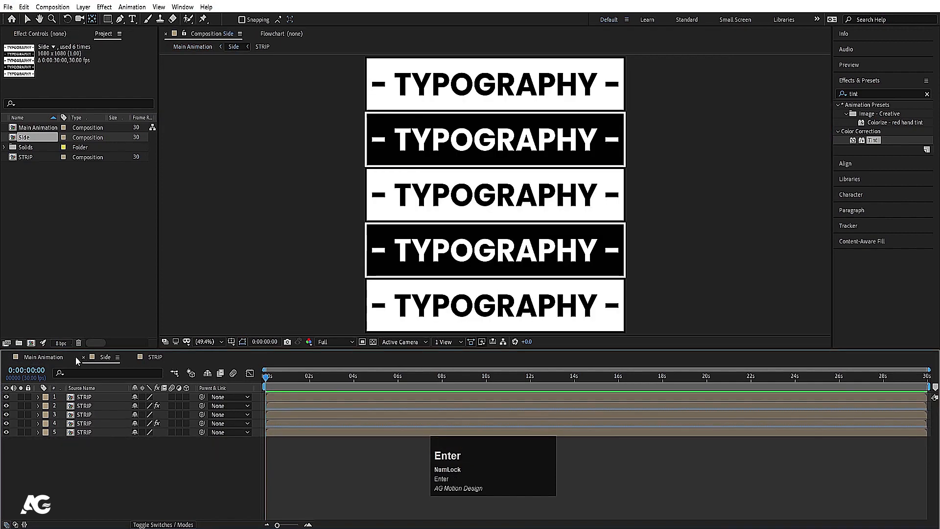
left_click(74, 357)
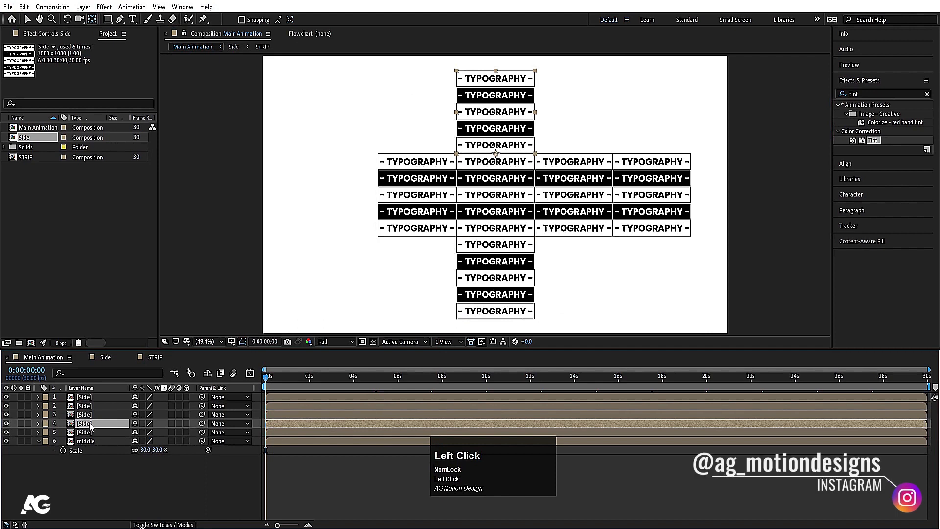
key("Return")
type("top")
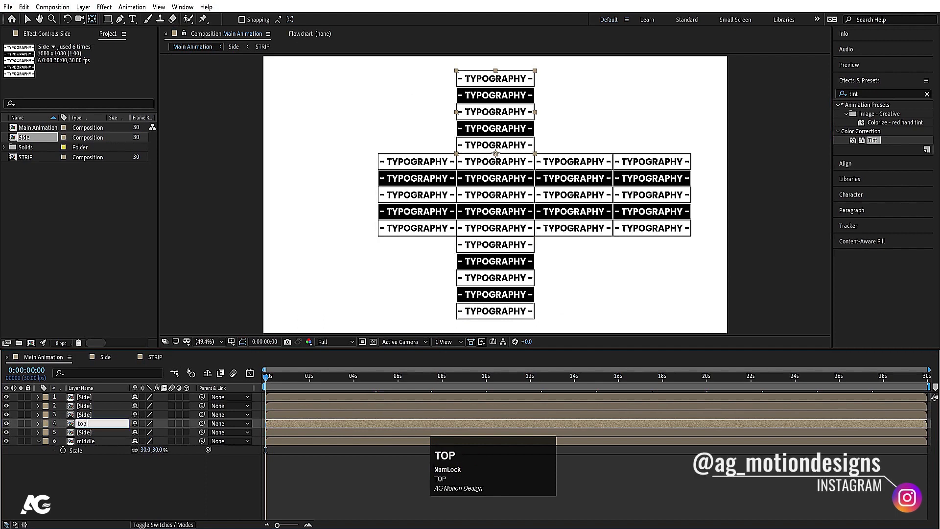
key("Return")
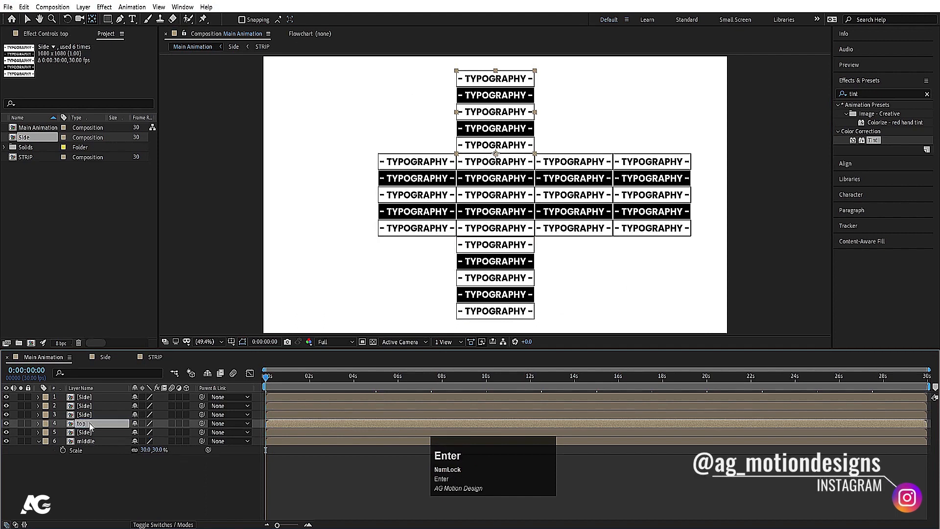
- Rename the layer of the panel left of the center as left
left_click(387, 192)
key("Return")
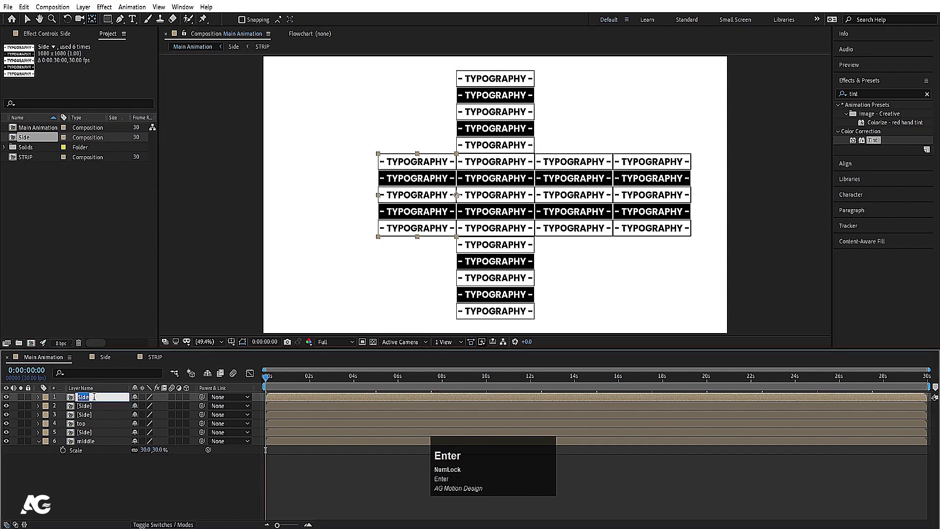
type("left")
key("Return")
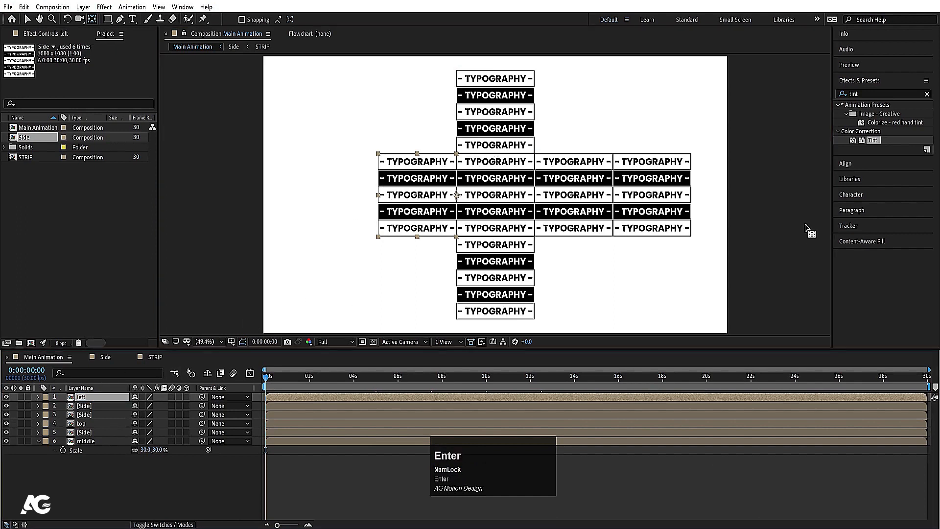
- Rename the layer of the panel directly right of the center as right
left_click(608, 196)
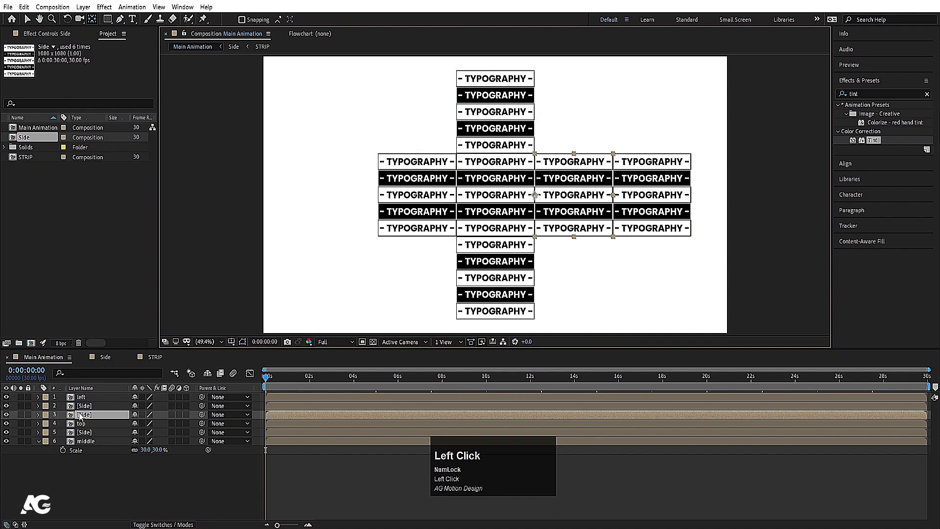
key("Return")
type("right")
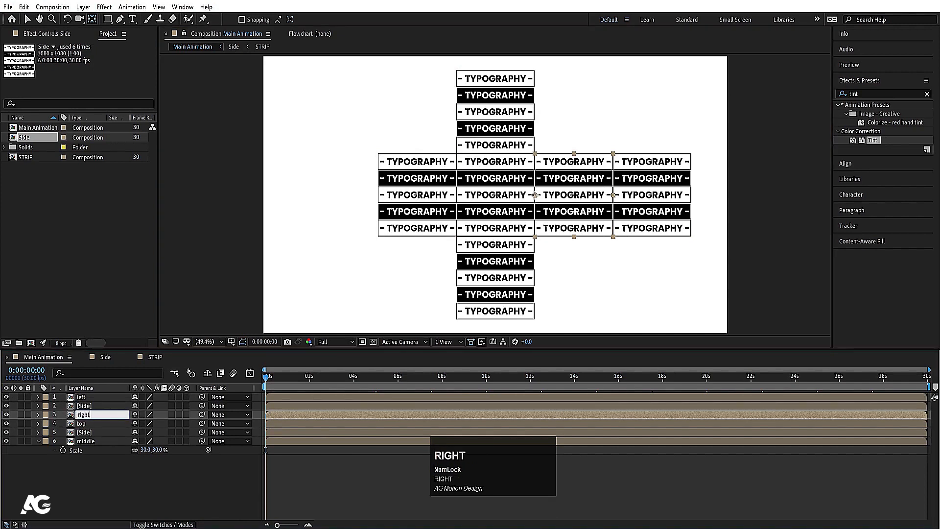
key("ctrl+a")
key("Return")
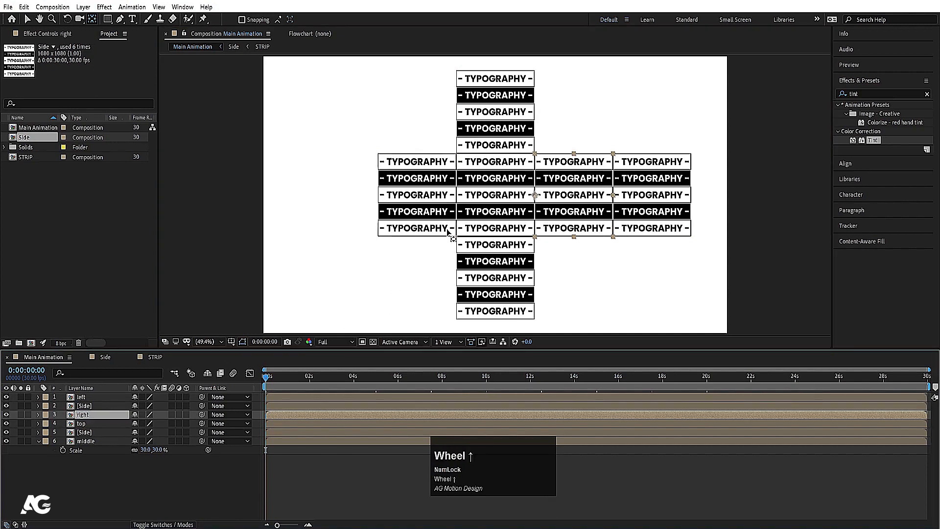
- Rename the layer of the outermost right-hand panel as right2
left_click(628, 192)
key("Return")
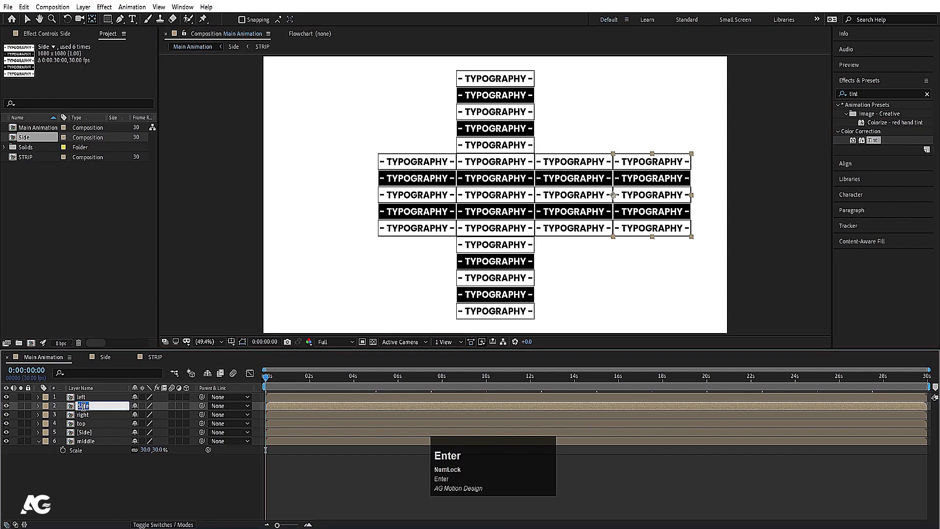
type("right")
type("2")
left_click(133, 490)
- Rename the layer of the panel below the center as bottam
left_click(477, 310)
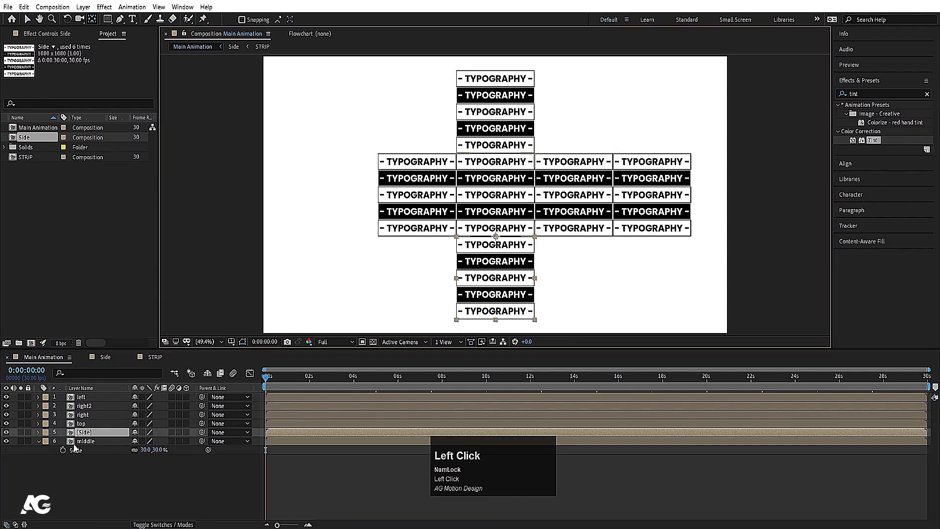
key("Return")
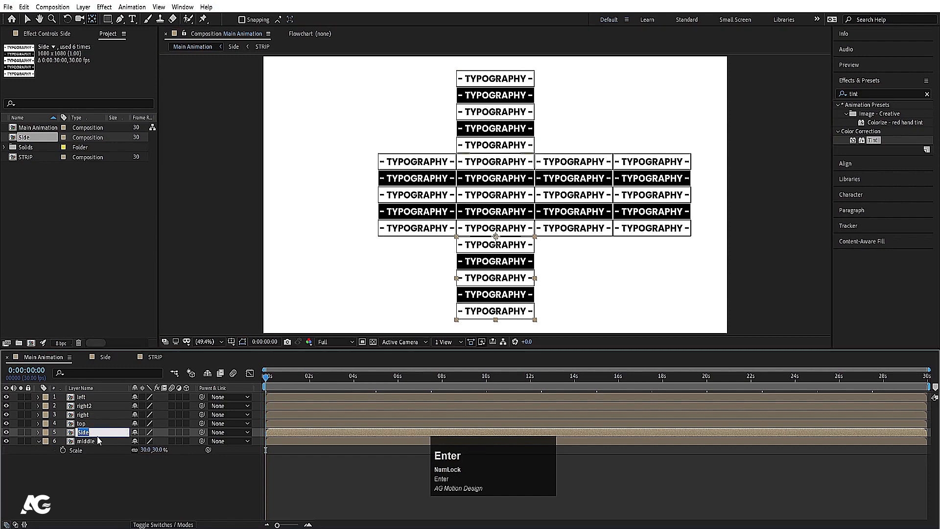
type("bottam")
key("Return")
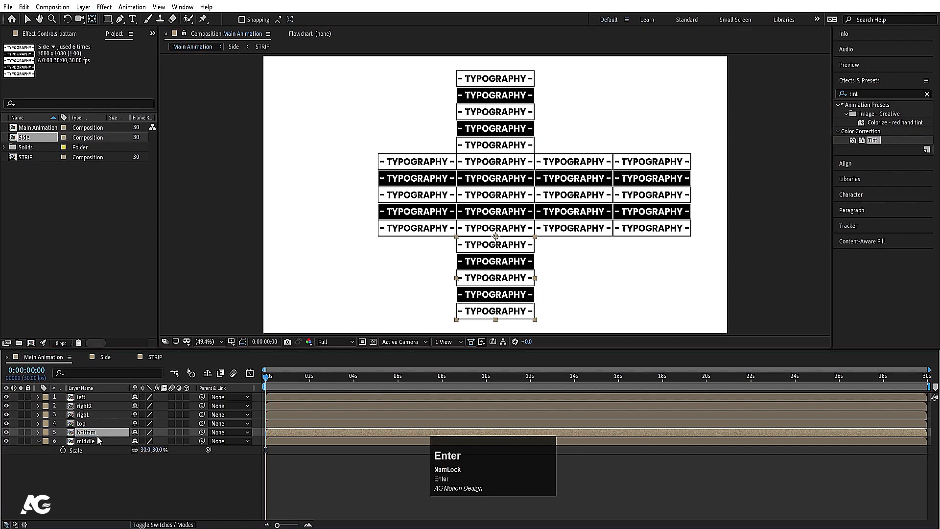
- Parent the left, right2, right, top and bottam layers to the middle layer
left_click(83, 397, "shift")
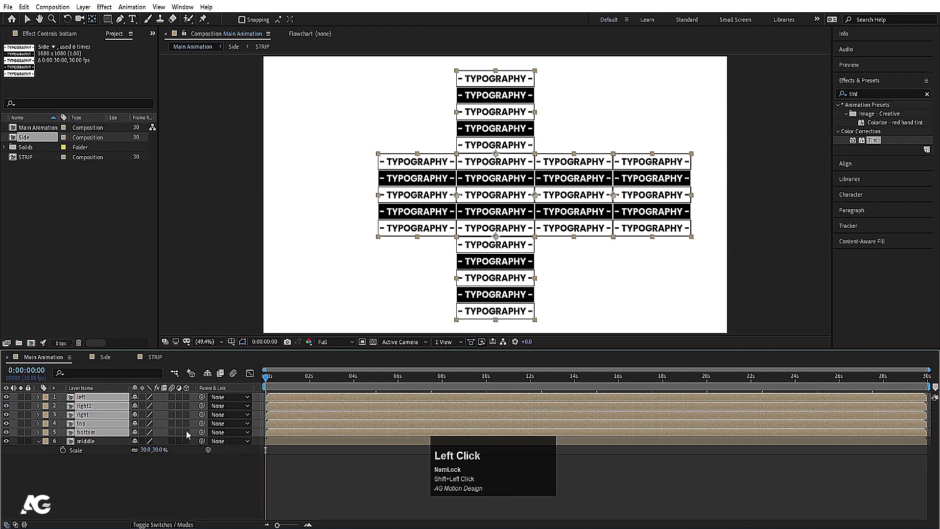
left_click_drag(201, 432, 84, 441)
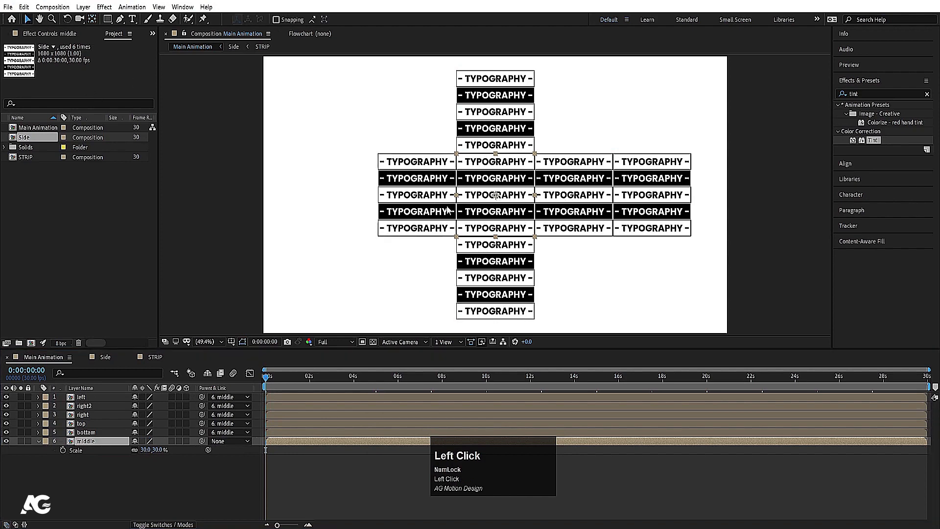
- Test the parenting by moving the middle panel, undo the move and clear the selection
left_click_drag(488, 222, 513, 212)
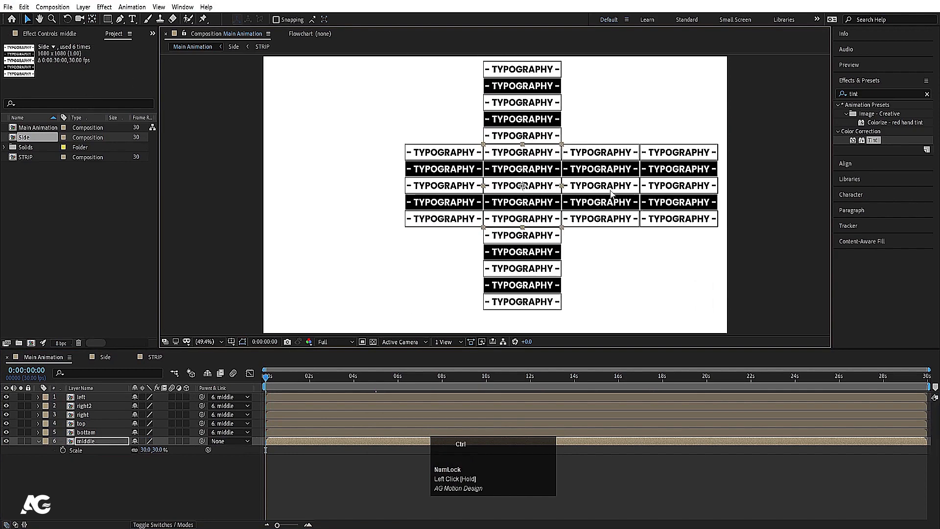
key("ctrl+z")
left_click(592, 143)
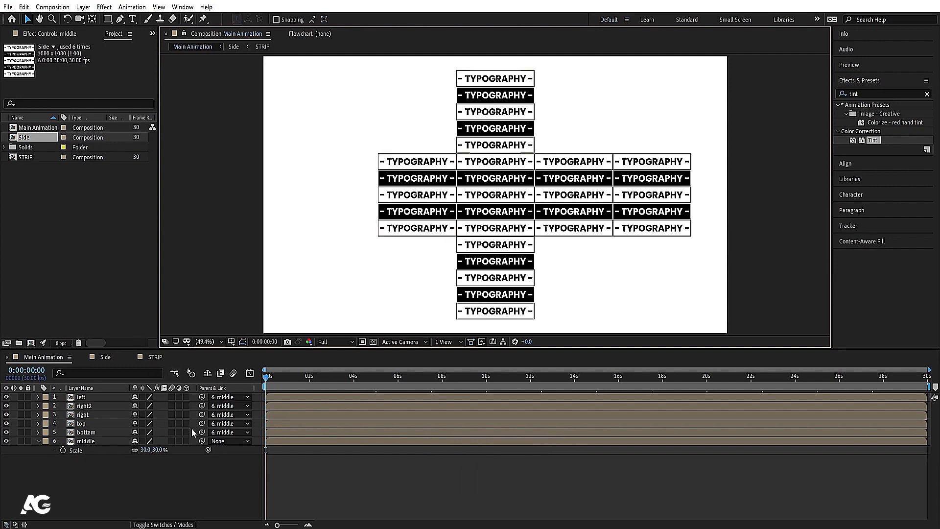
- Make all six panel layers 3D and collapse their displayed properties
key("ctrl+a")
left_click(186, 397)
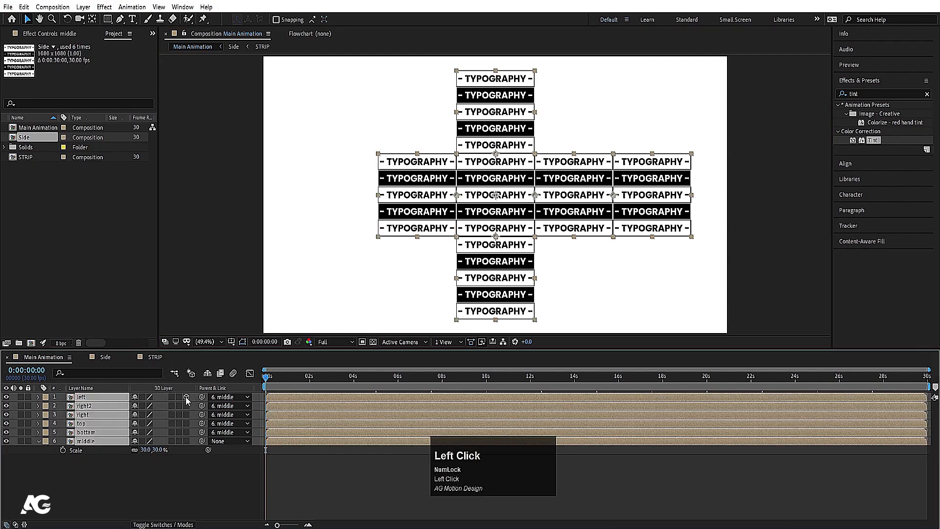
key("u")
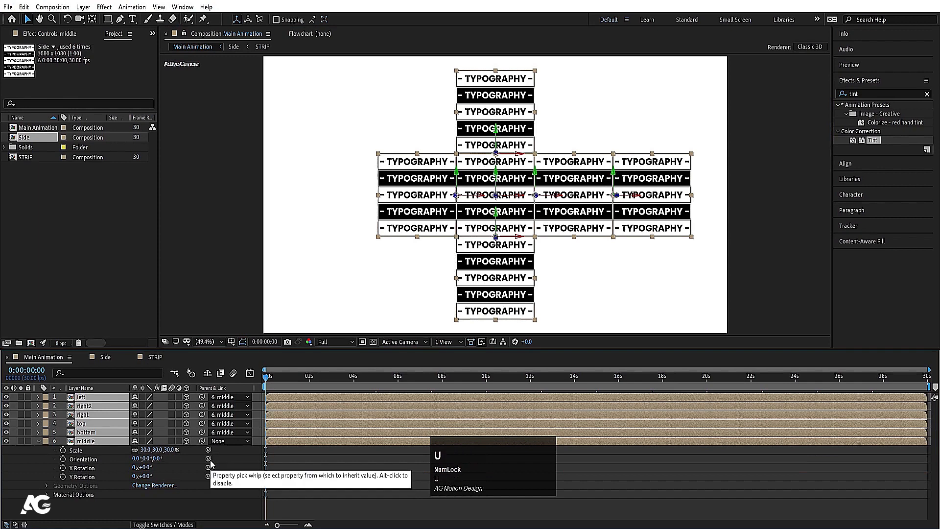
left_click(178, 465)
- Reveal the rotation properties of the left panel's layer and deselect it
left_click(427, 198)
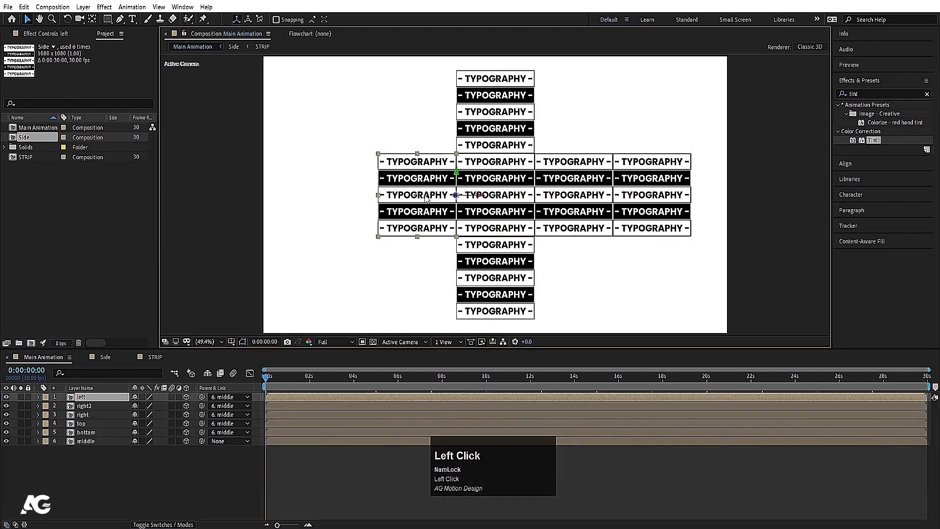
key("r")
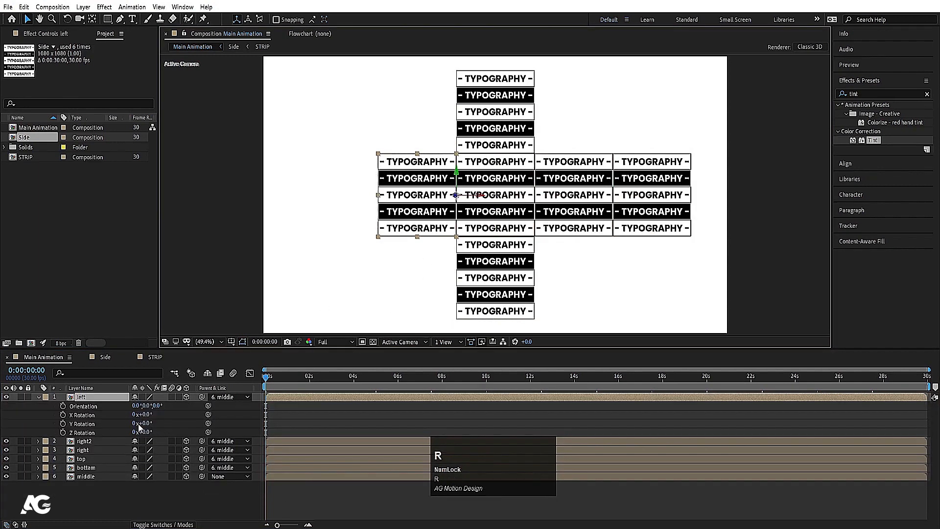
left_click(314, 417)
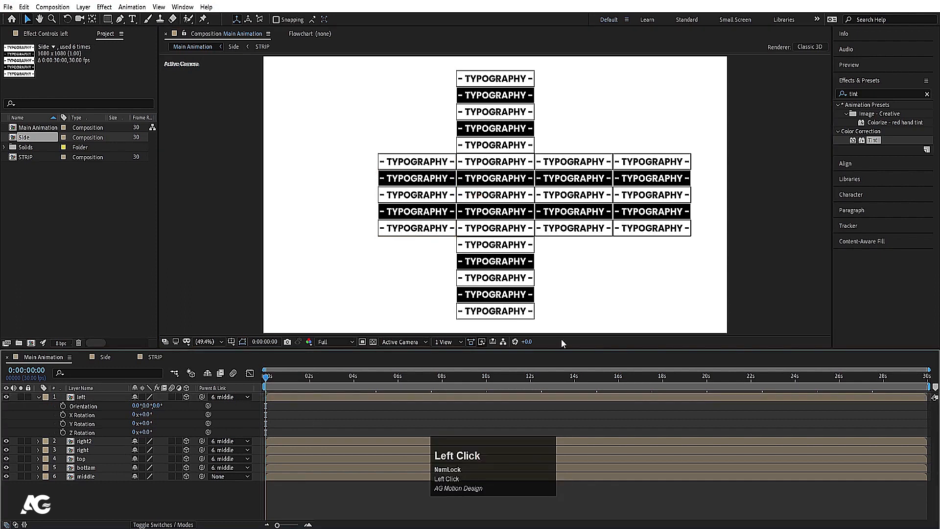
- Switch the composition's 3D view to Custom View 1, keeping a single view
left_click(443, 342)
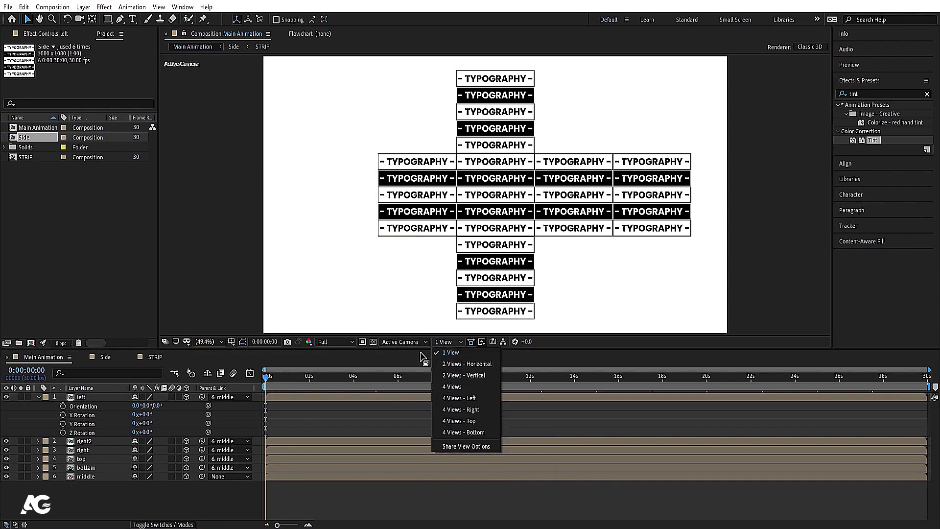
left_click(407, 343)
left_click(407, 343)
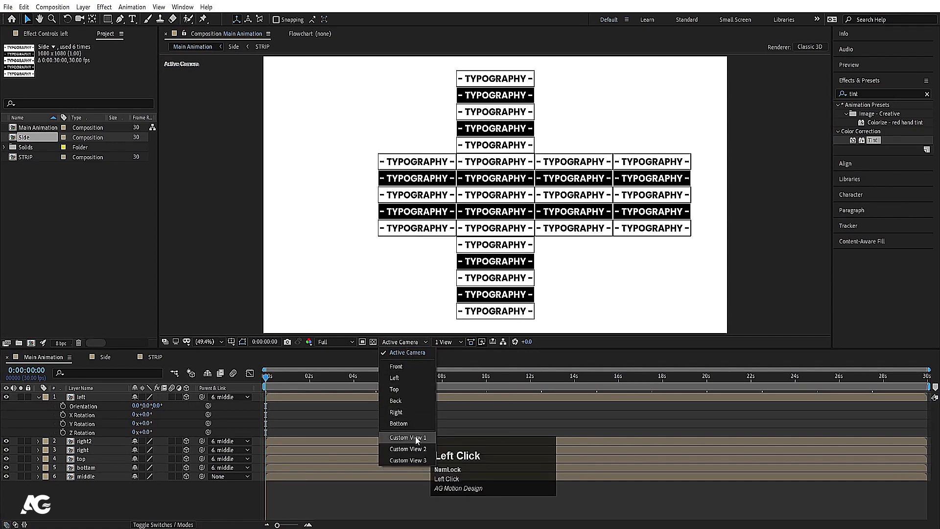
left_click(413, 439)
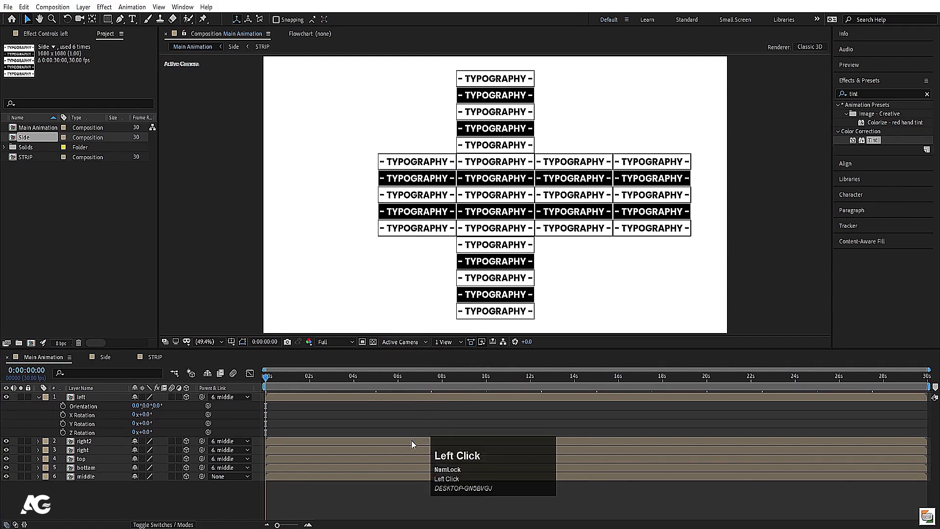
left_click(355, 431)
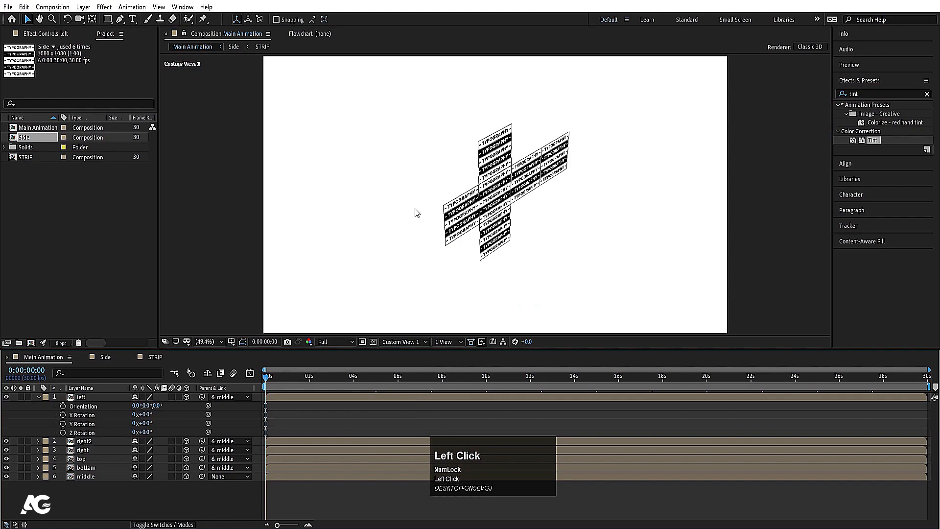
- Reveal the rotation properties of all six panel layers
left_click(523, 181)
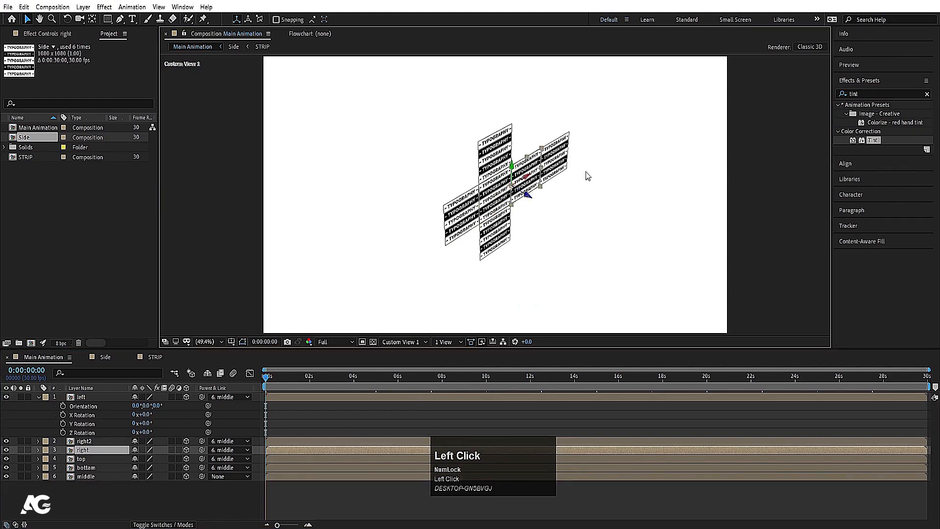
left_click(96, 502)
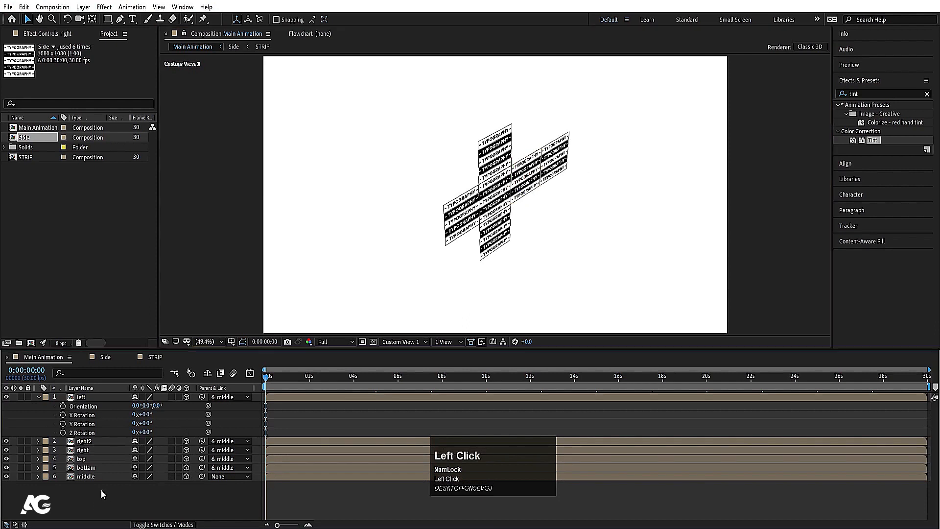
key("u")
key("r")
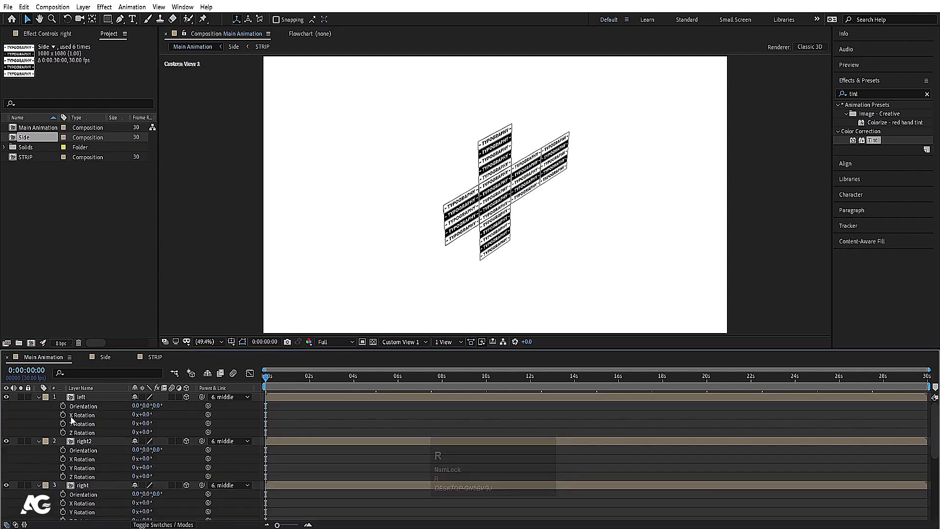
- Tilt the top panel around its X axis using its X Rotation
left_click(504, 158)
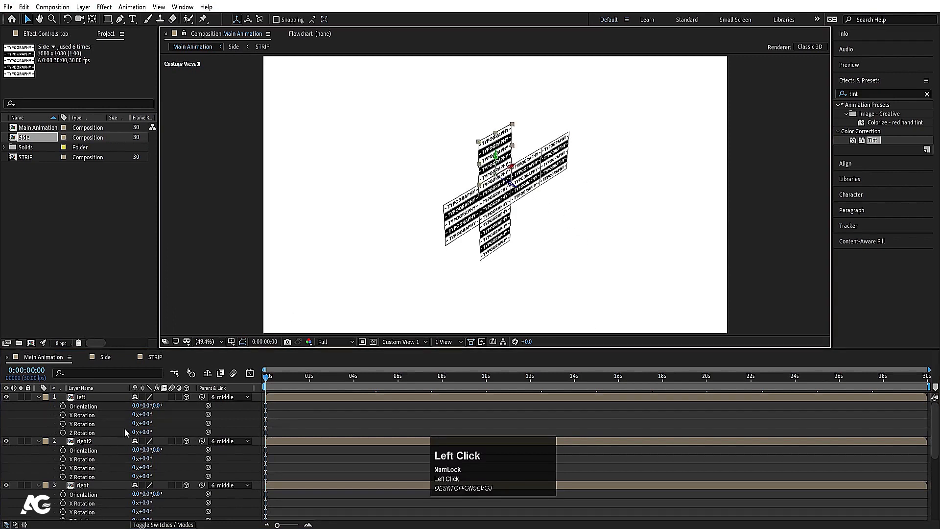
scroll(108, 454, "down", 3)
left_click(140, 468)
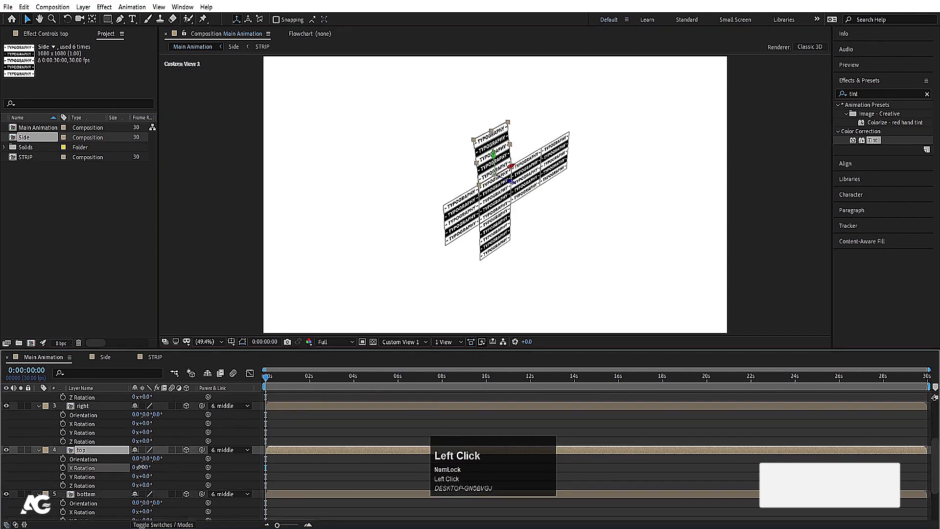
- Fold the cube's top face by setting the top layer's X Rotation to -90°
left_click(145, 467)
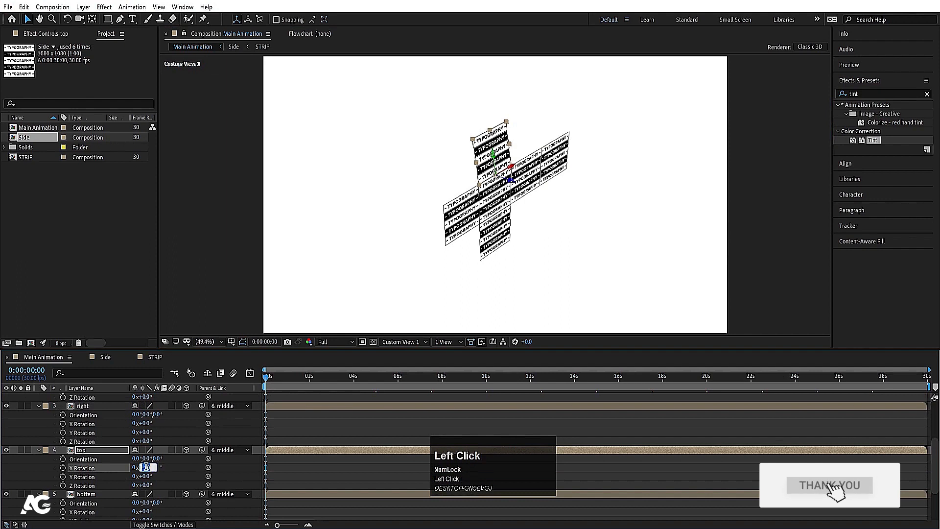
type("-90")
key("Return")
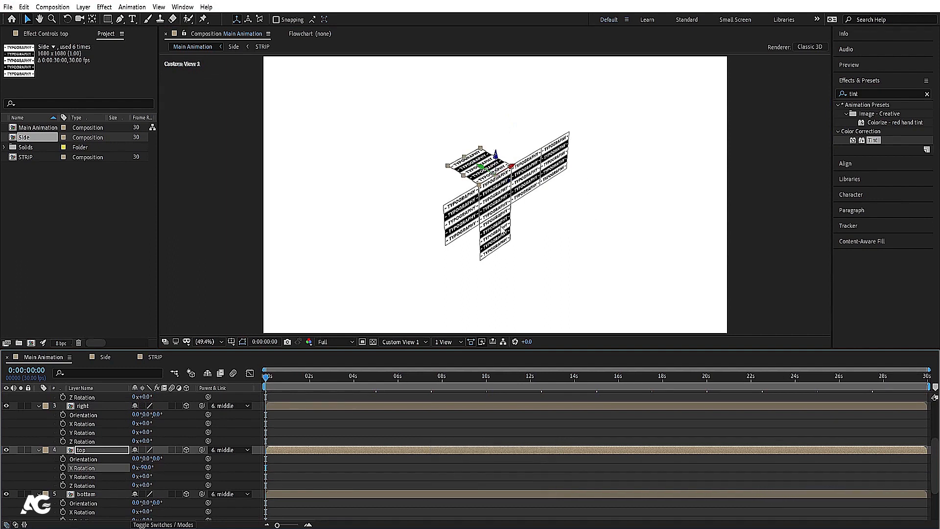
- Fold the cube's bottom face by setting the bottam layer's X Rotation to 90°
left_click(88, 493)
scroll(111, 502, "down", 1)
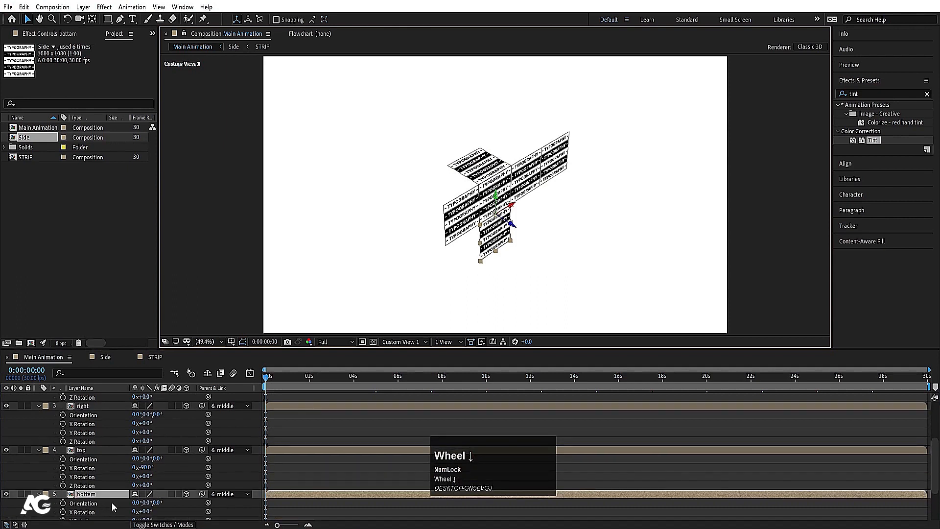
left_click(146, 511)
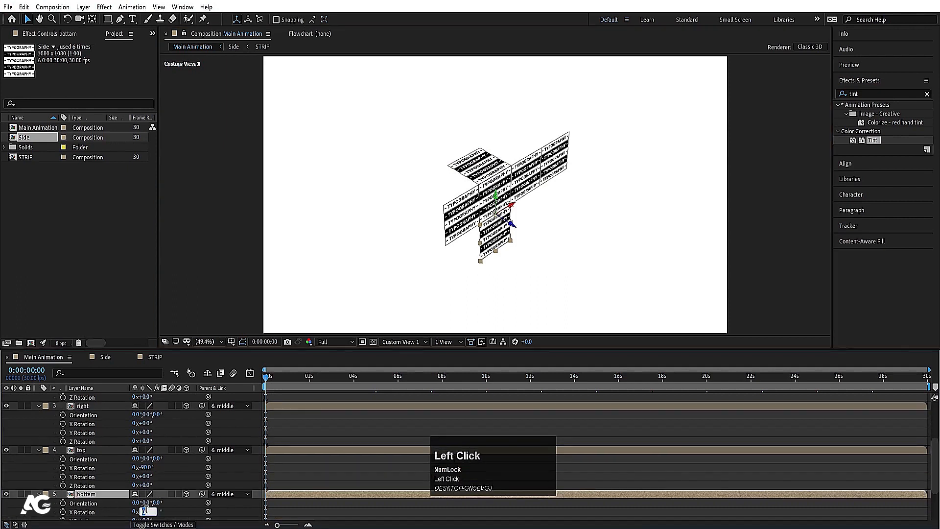
type("90")
key("Return")
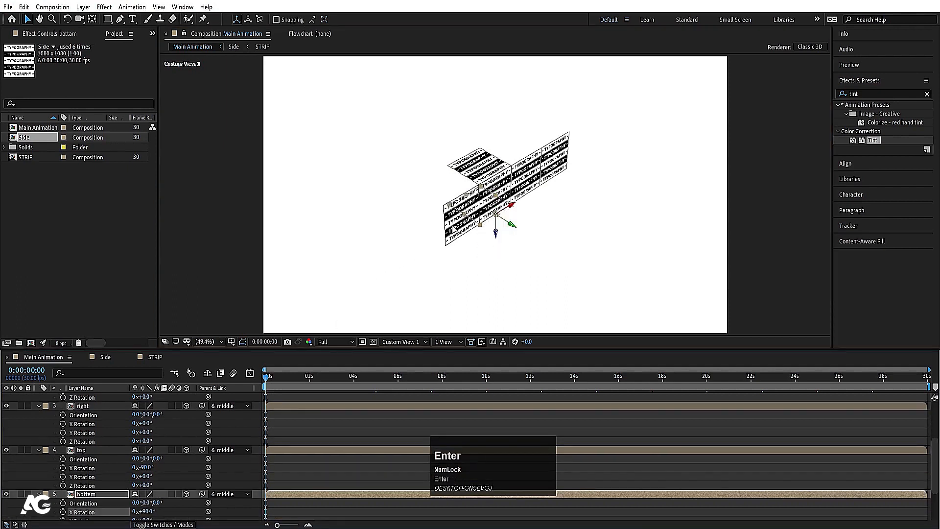
- Fold the cube's left face by setting the left layer's Y Rotation to 90°
left_click(453, 227)
scroll(86, 488, "up", 4)
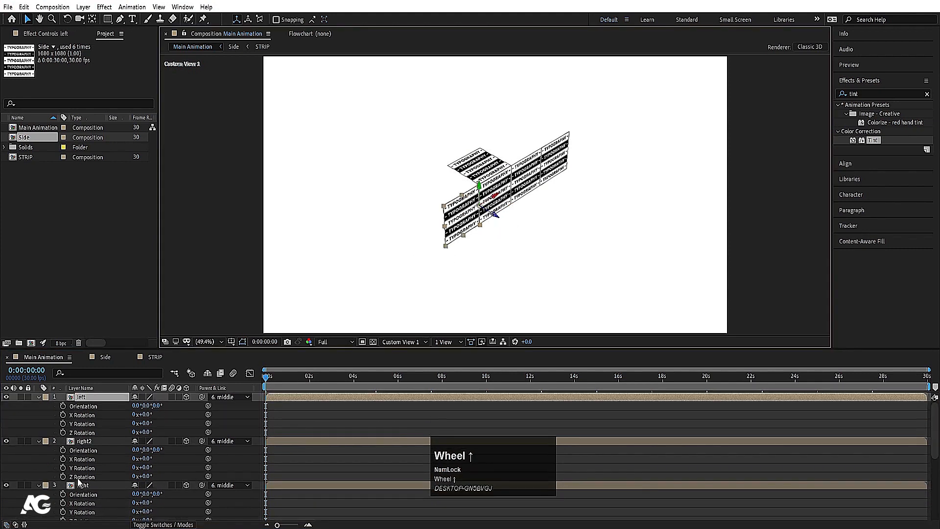
left_click_drag(143, 433, 154, 430)
key("ctrl+z")
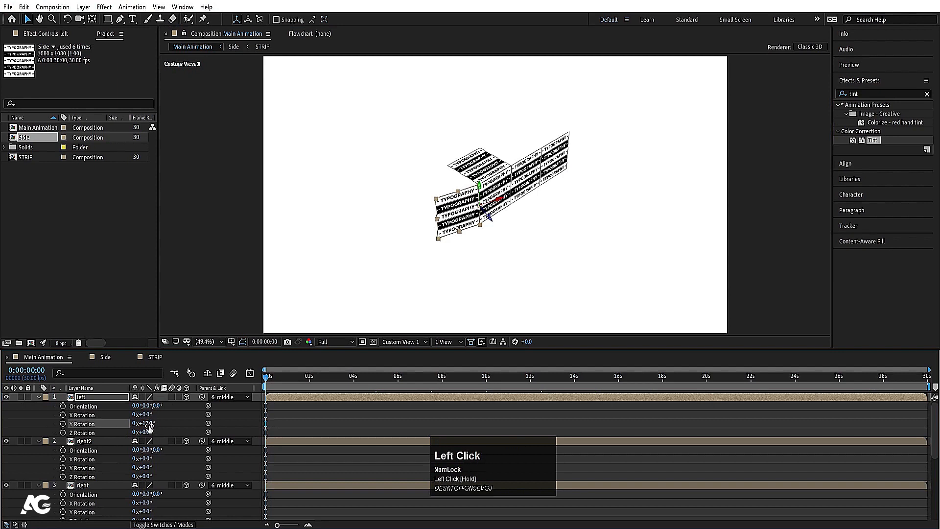
left_click(147, 424)
type("90")
key("Return")
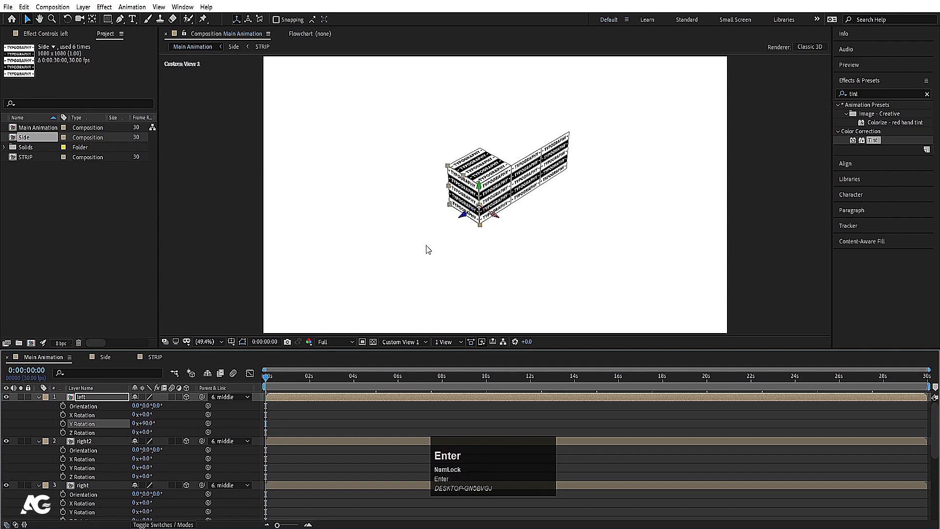
- Try folding the right layer alone with a Y Rotation of -90°
left_click(529, 172)
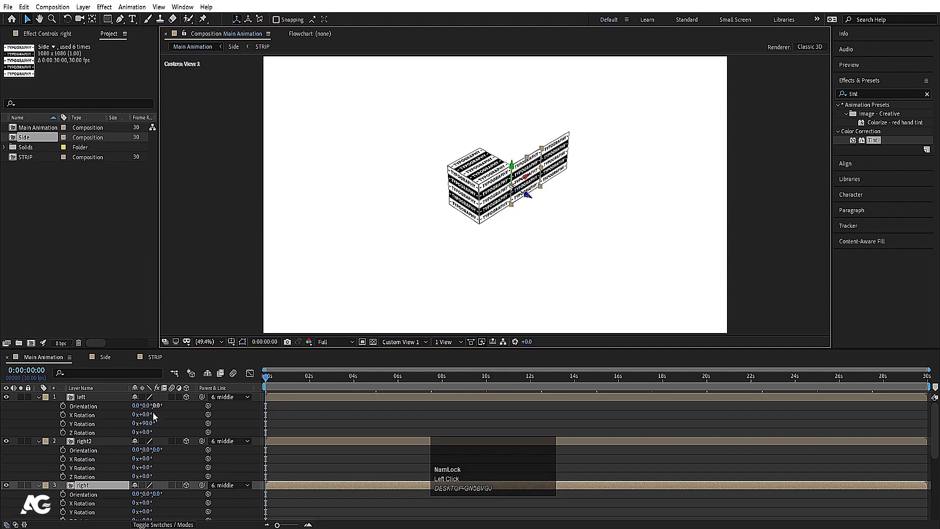
left_click(145, 512)
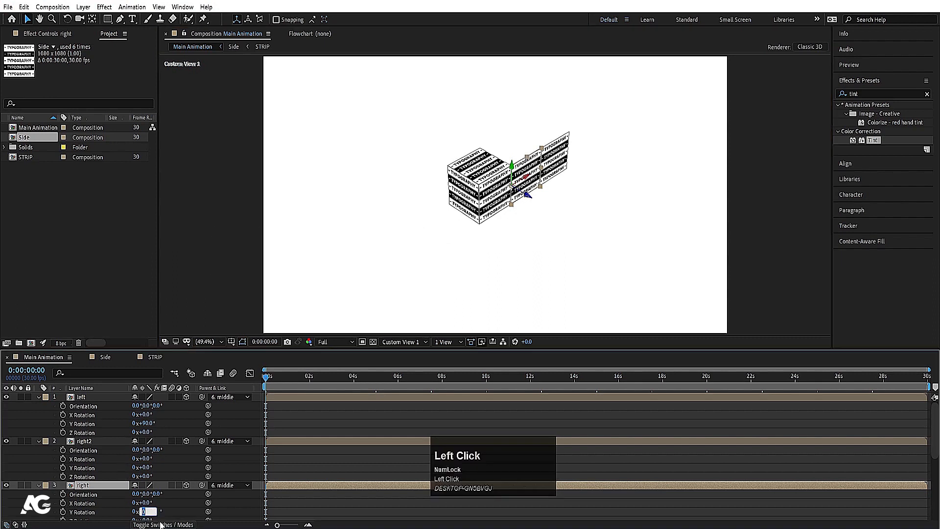
type("-9")
key("Return")
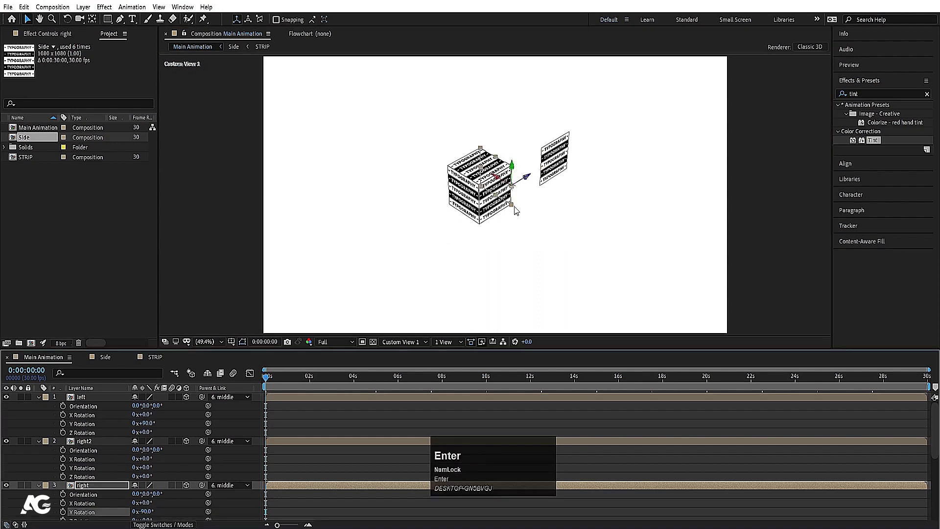
key("ctrl+z")
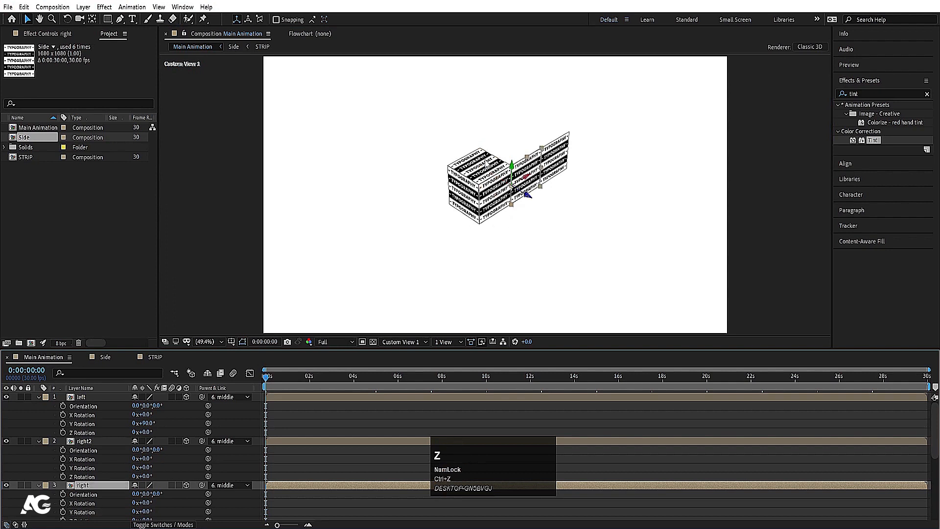
- Parent the right2 layer to the right layer
left_click(563, 163)
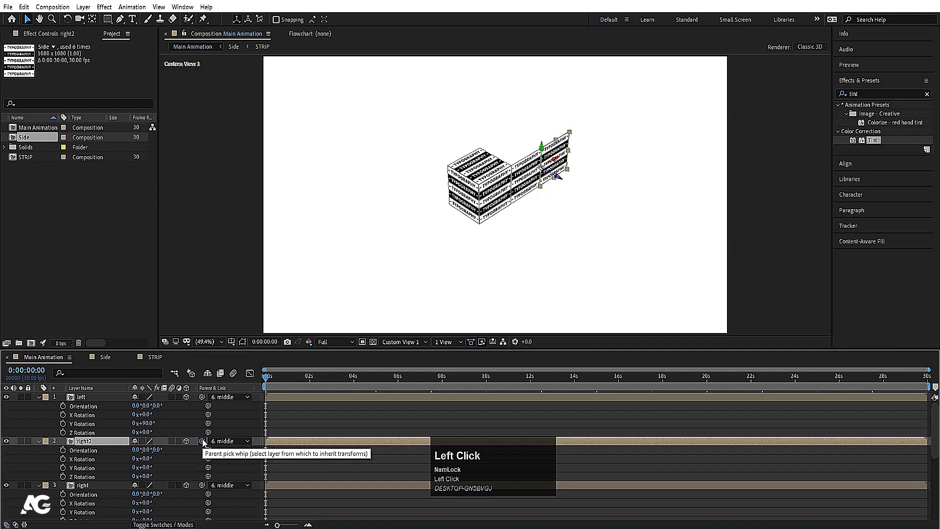
left_click_drag(202, 441, 119, 484)
- Fold the right face together with its child by setting the right layer's Y Rotation to -90°
left_click(118, 485)
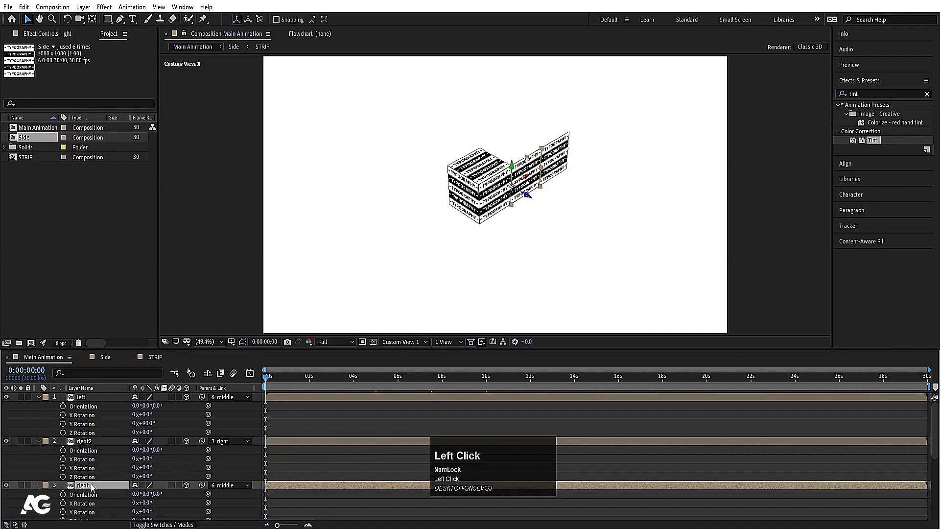
left_click(146, 511)
type("90")
key("Return")
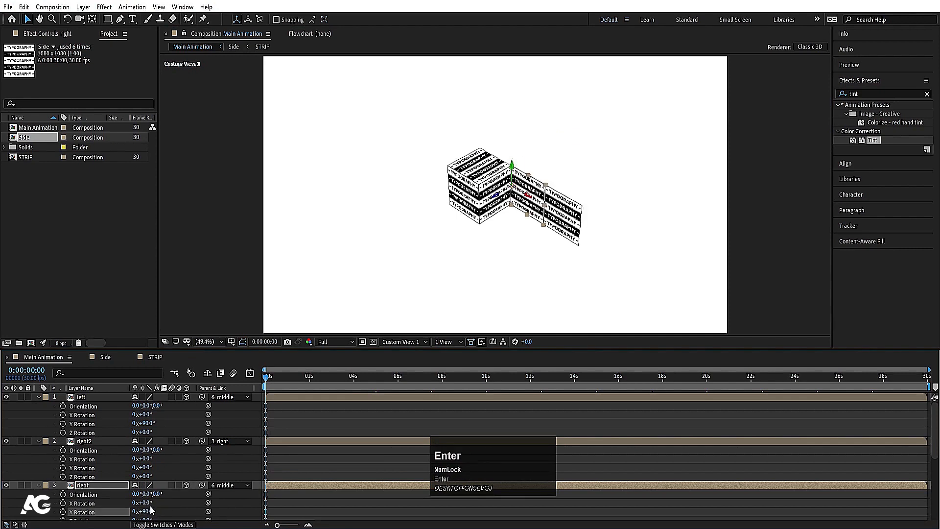
left_click(147, 511)
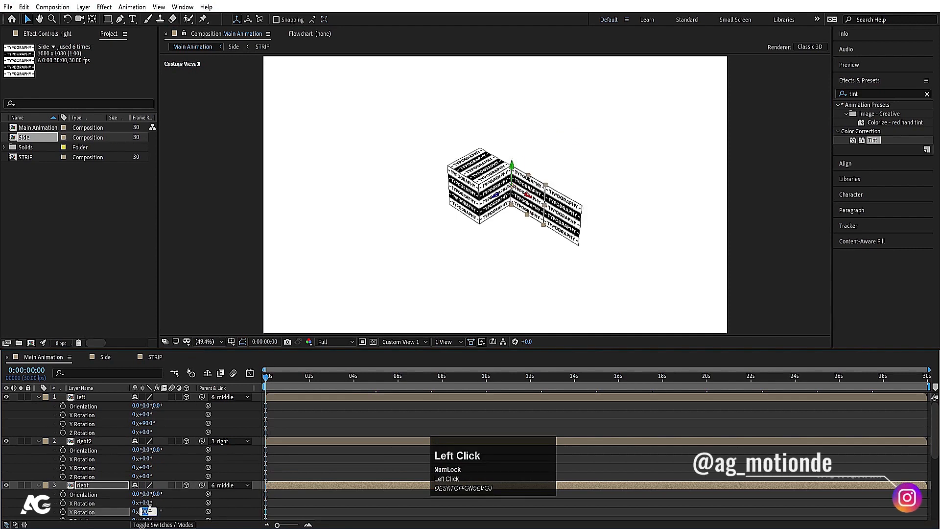
type("-")
key("Return")
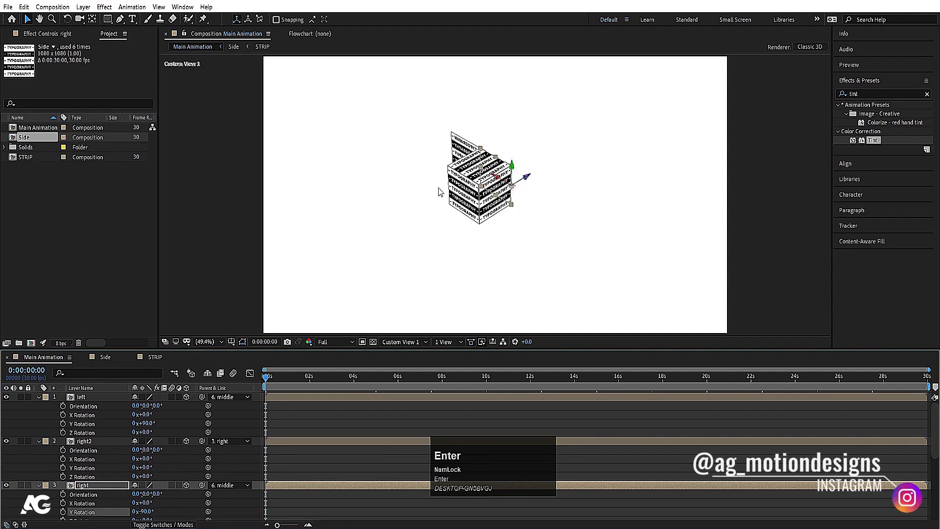
- Close the cube by setting the right2 layer's Y Rotation to -90°, and collapse all layer properties
left_click(89, 441)
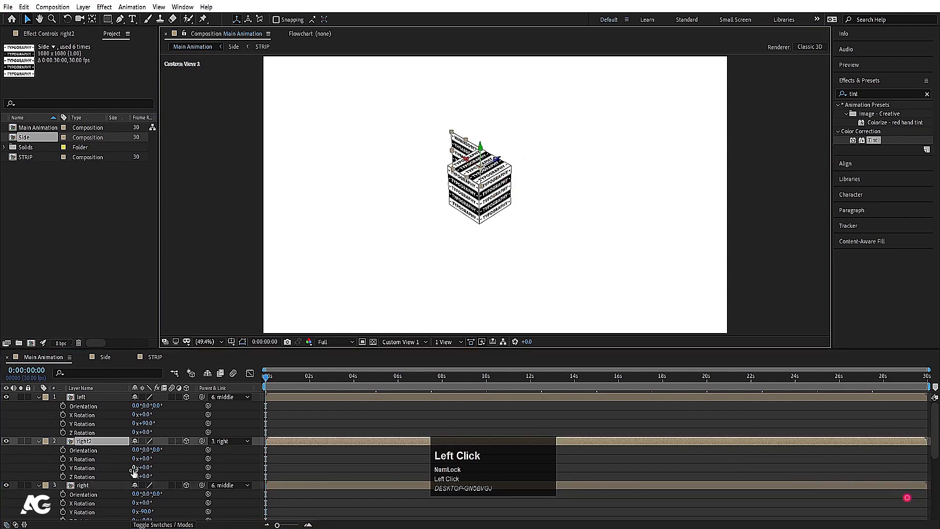
left_click(149, 468)
type("-9")
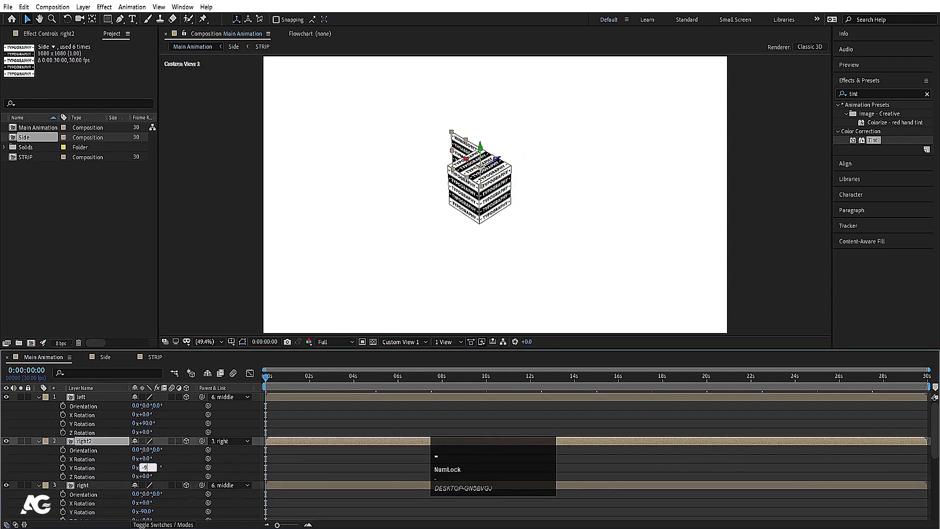
type("0")
key("Return")
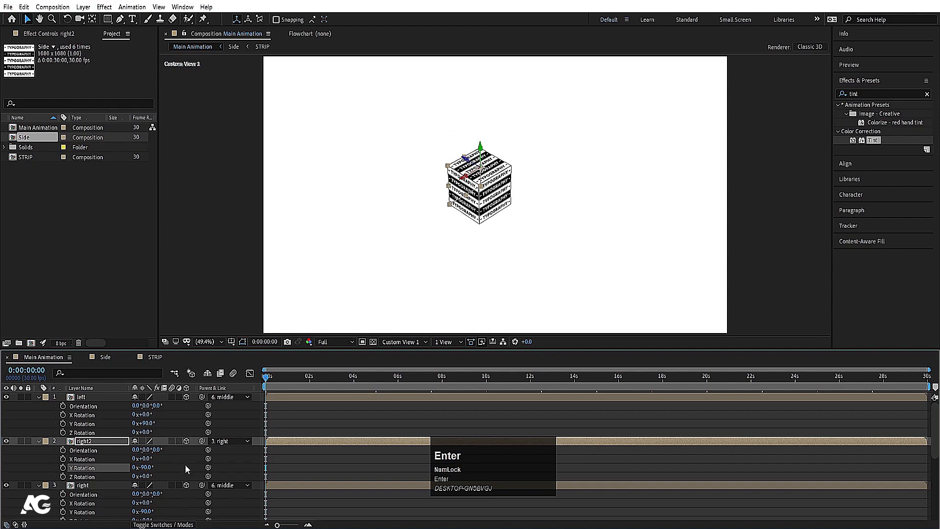
left_click(279, 460)
key("u")
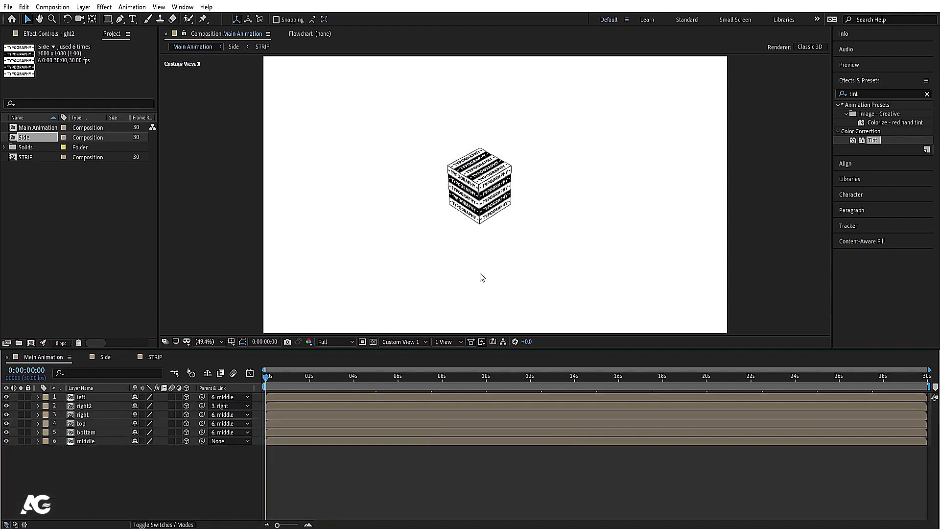
- Switch the composition view to Active Camera and show the Title/Action Safe guides
left_click(400, 342)
left_click(399, 352)
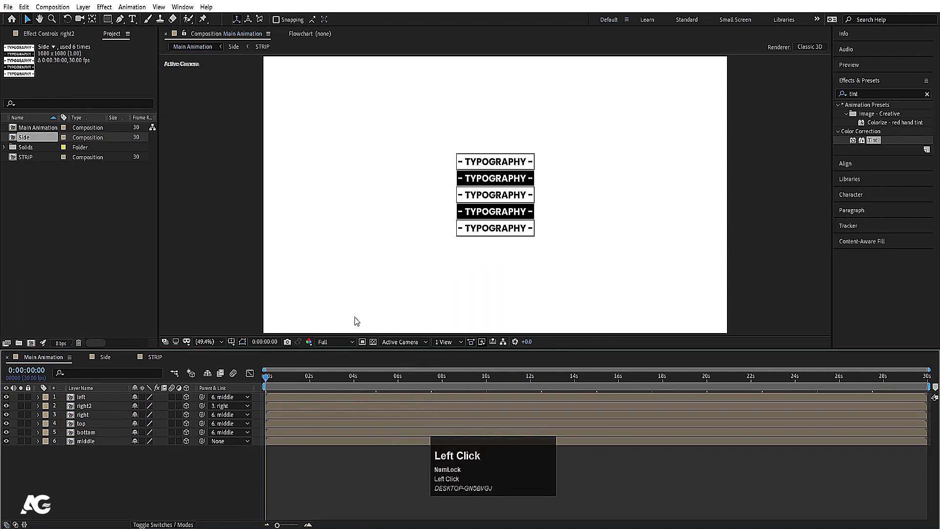
left_click(232, 342)
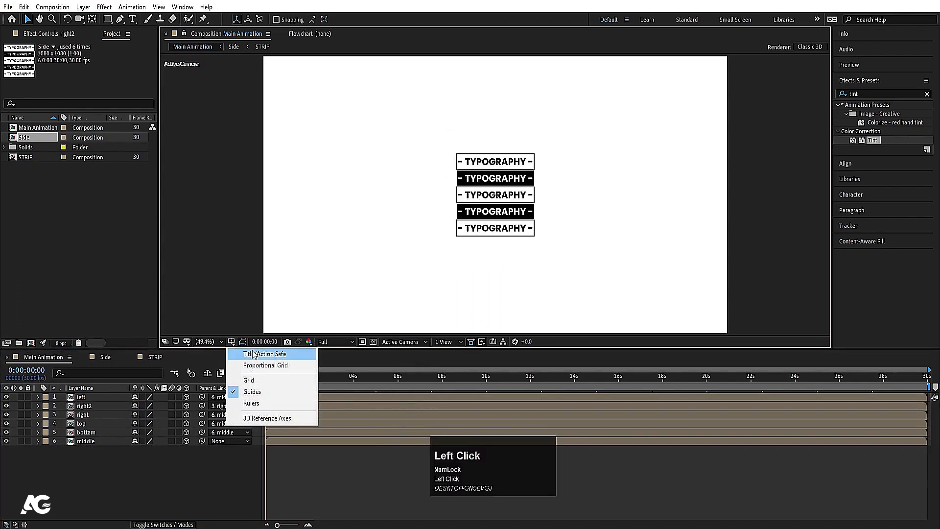
left_click(254, 354)
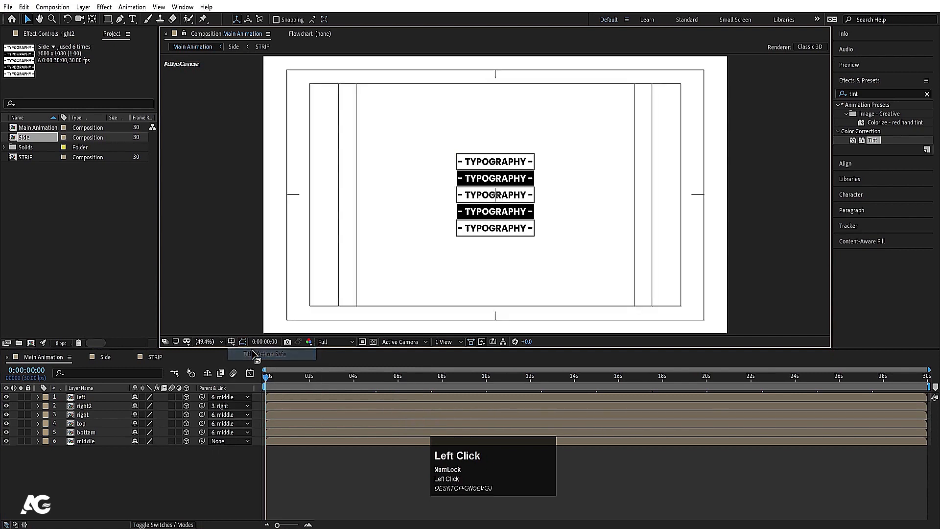
- Add a null object to the Main Animation composition
right_click(140, 470)
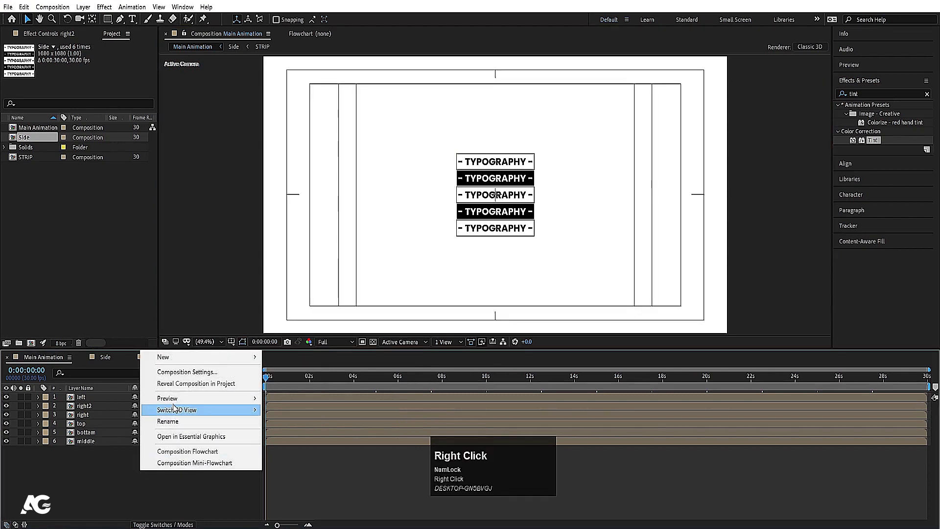
left_click(175, 360)
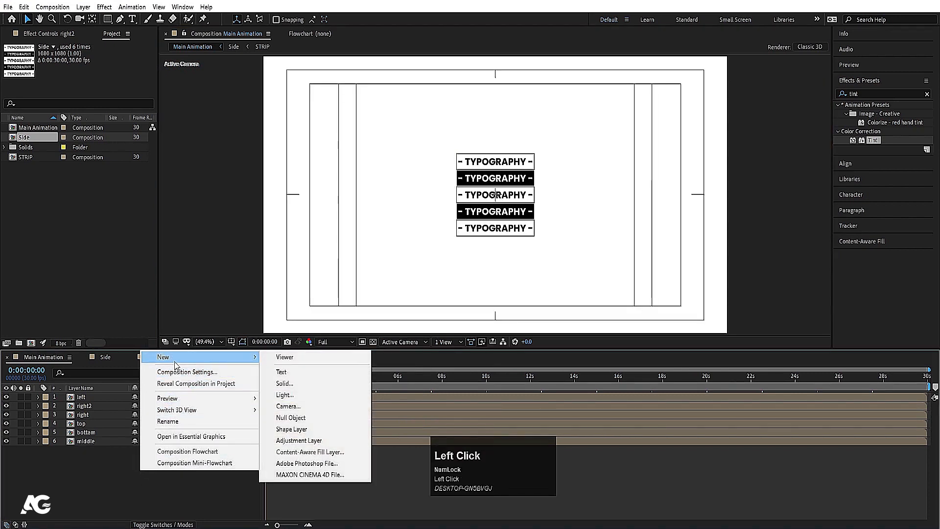
left_click(327, 420)
- Try parenting all six cube face layers directly to Null 1
left_click(81, 406)
left_click(85, 451, "shift")
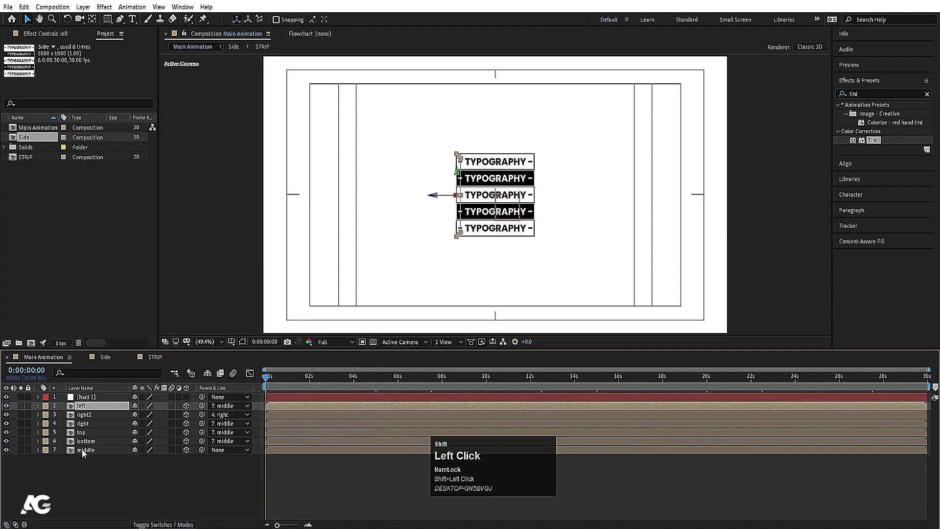
left_click_drag(202, 406, 92, 398)
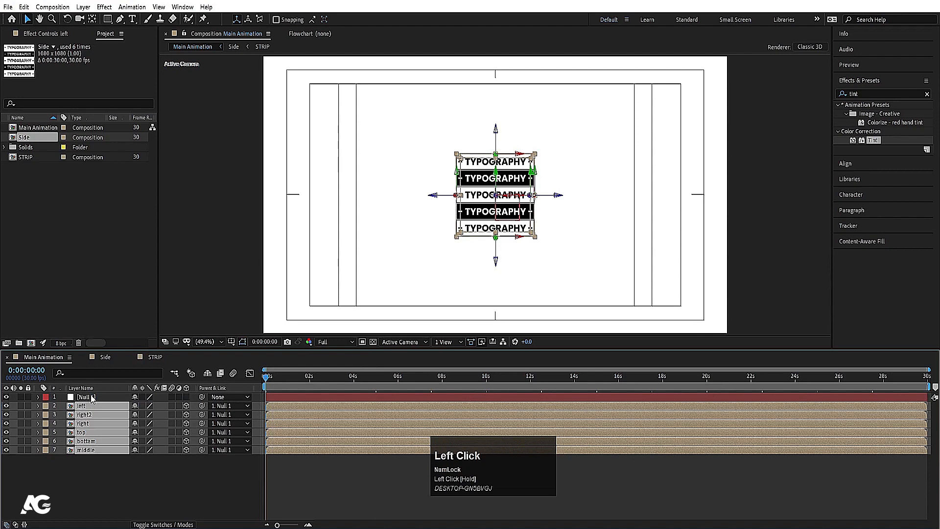
key("ctrl+z")
left_click(198, 481)
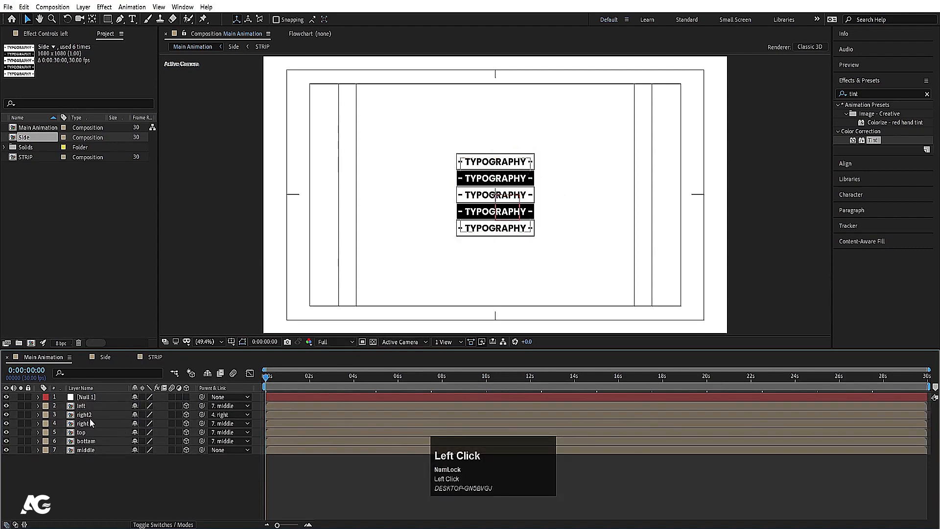
- Make Null 1 a 3D layer and, in the Top view, move it along Z to the cube's centre
left_click(399, 342)
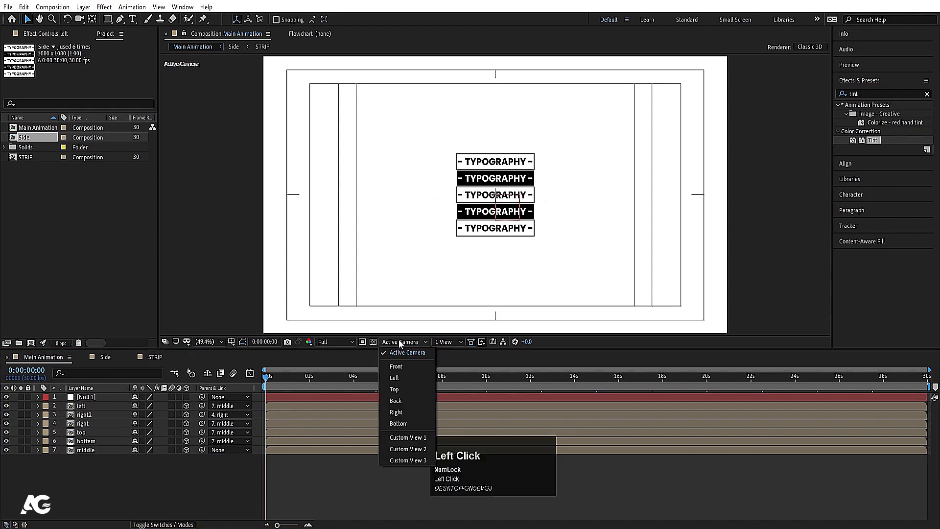
left_click(401, 386)
left_click(85, 397)
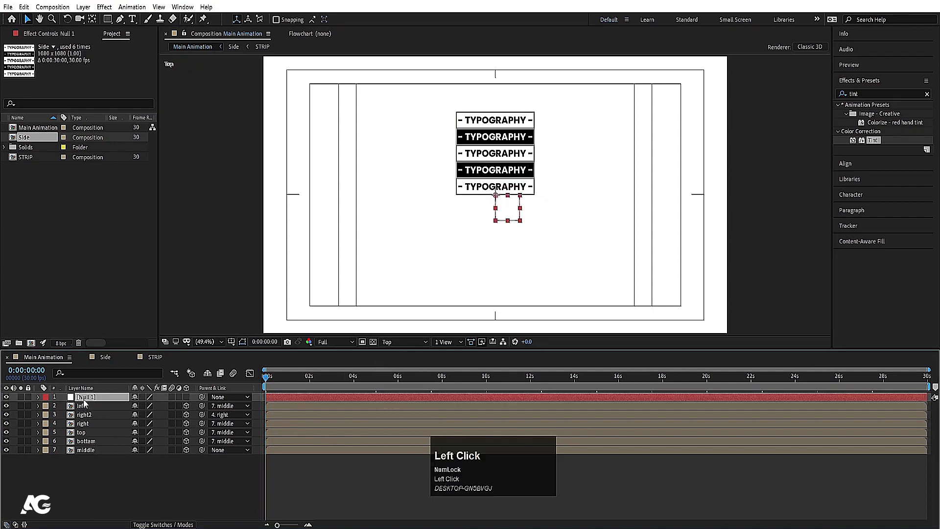
left_click(187, 398)
left_click_drag(498, 219, 497, 176)
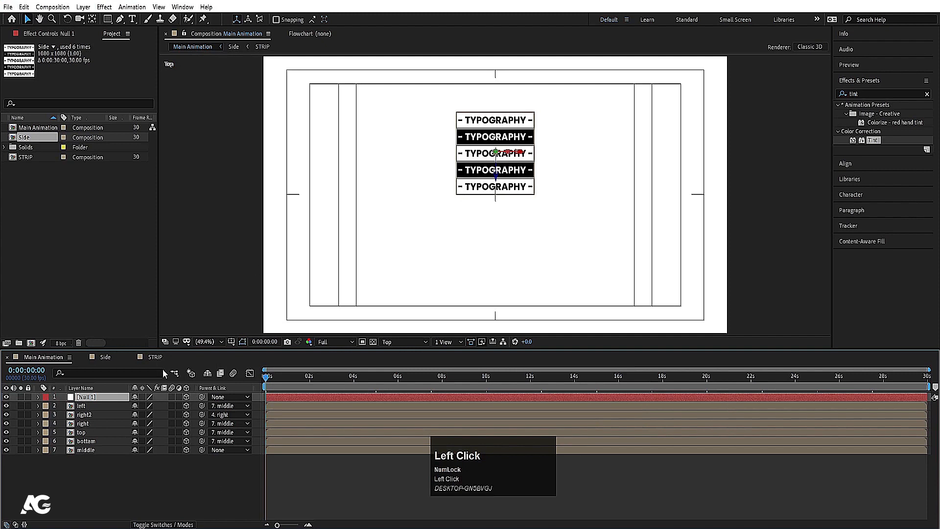
- Parent the middle layer to Null 1 and return the composition to the Active Camera view
left_click(79, 452)
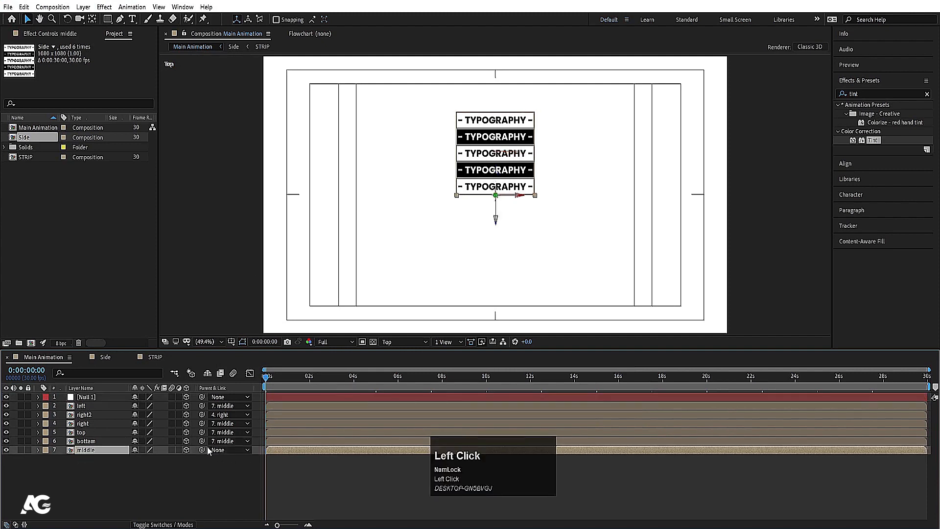
left_click_drag(201, 450, 95, 397)
left_click(95, 397)
left_click(404, 342)
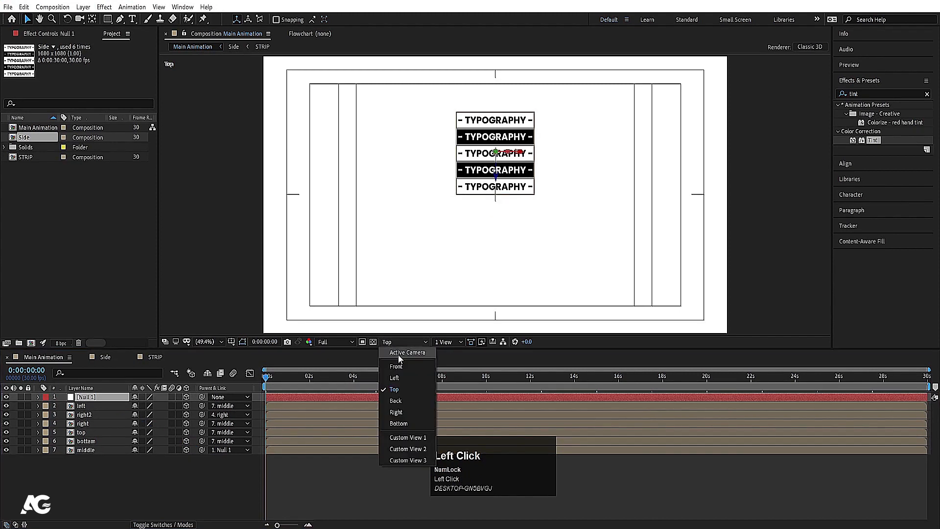
left_click(400, 353)
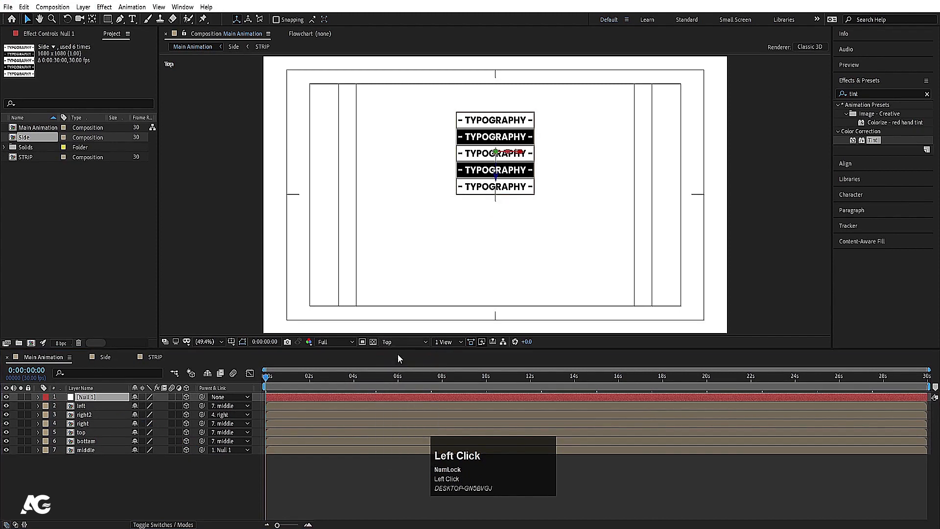
left_click(177, 490)
left_click(90, 443)
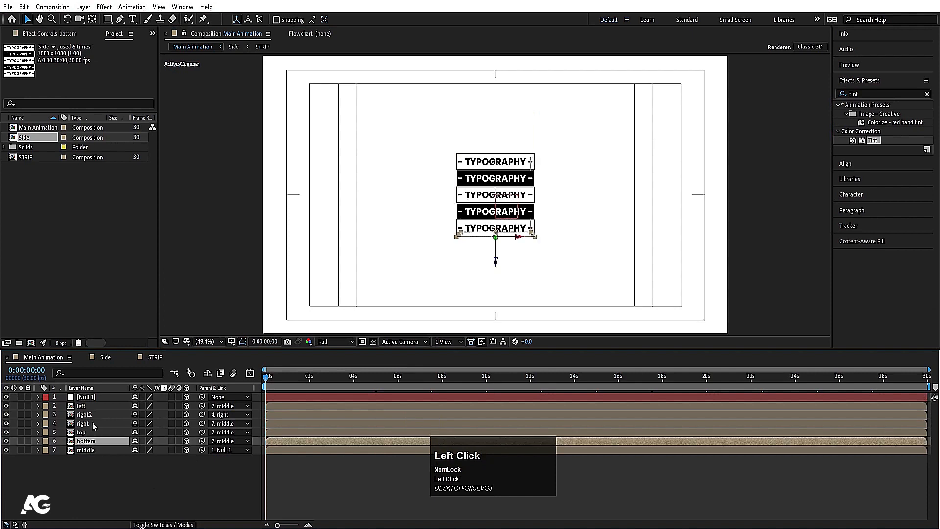
left_click(93, 407, "shift")
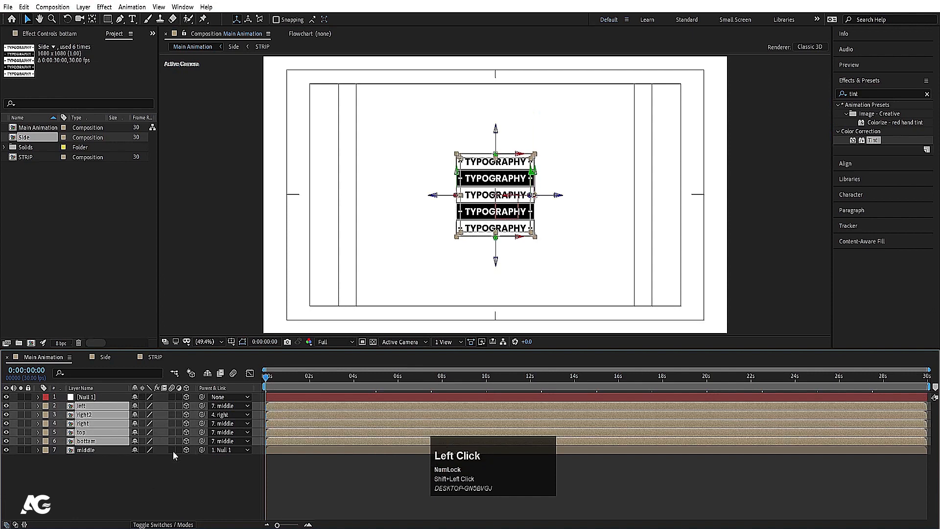
left_click(82, 451)
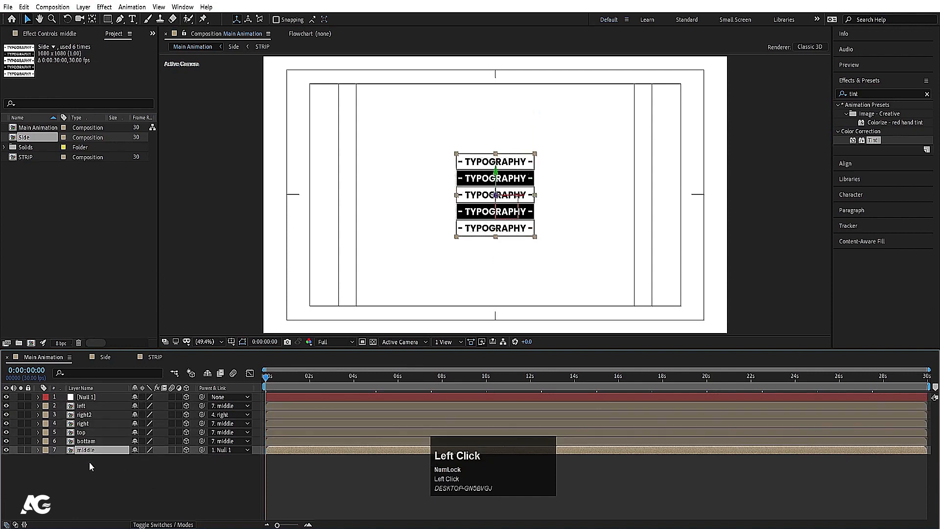
- Try rotating Null 1 to check that all cube faces follow it, and undo the rotation
left_click(87, 397)
scroll(88, 399, "down", 1)
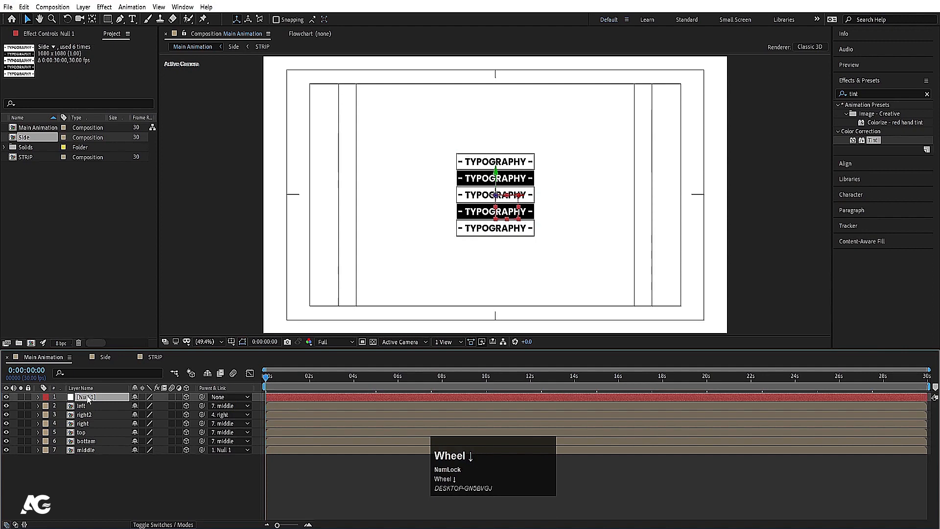
key("r")
left_click_drag(143, 423, 266, 426)
key("ctrl+z")
key("ctrl+z")
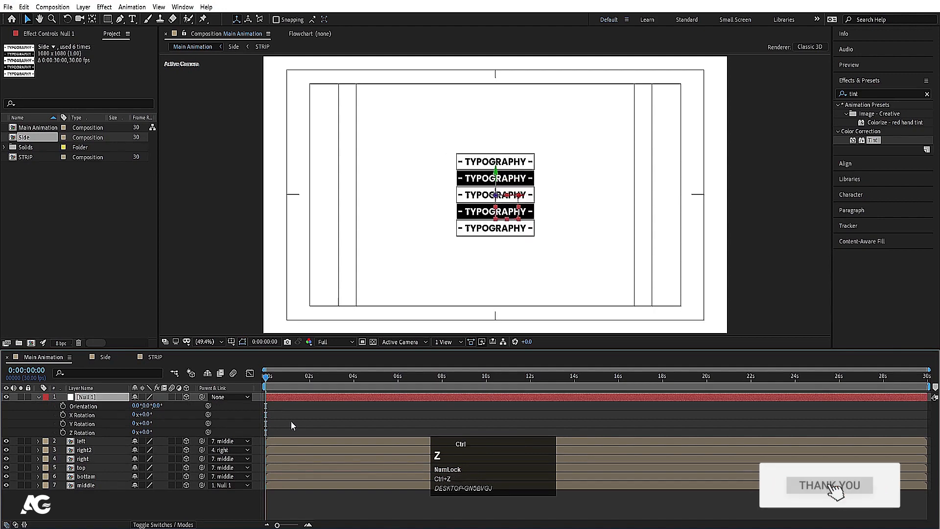
- Rotate Null 1 to X 40° and Y 44°, preview the scrolling typography on the cube, and return to the start of the timeline
key("space")
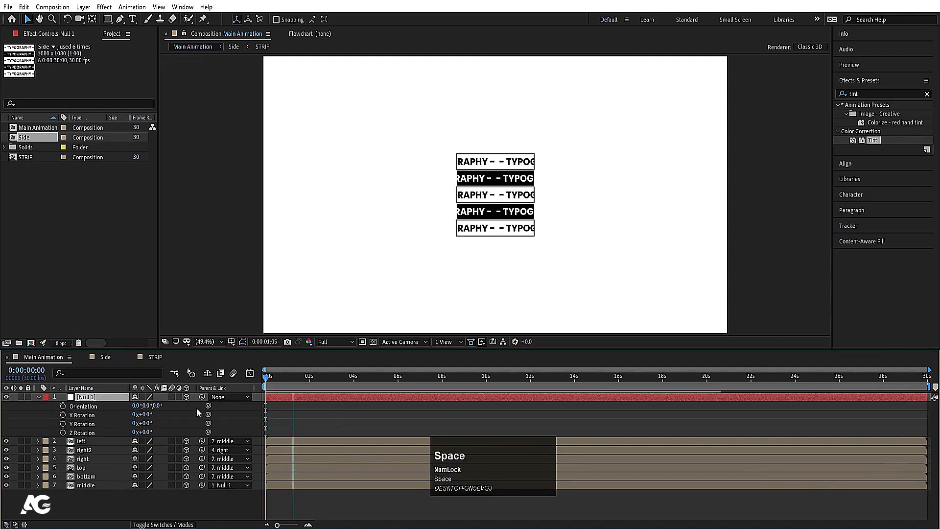
key("space")
left_click_drag(144, 419, 167, 422)
key("space")
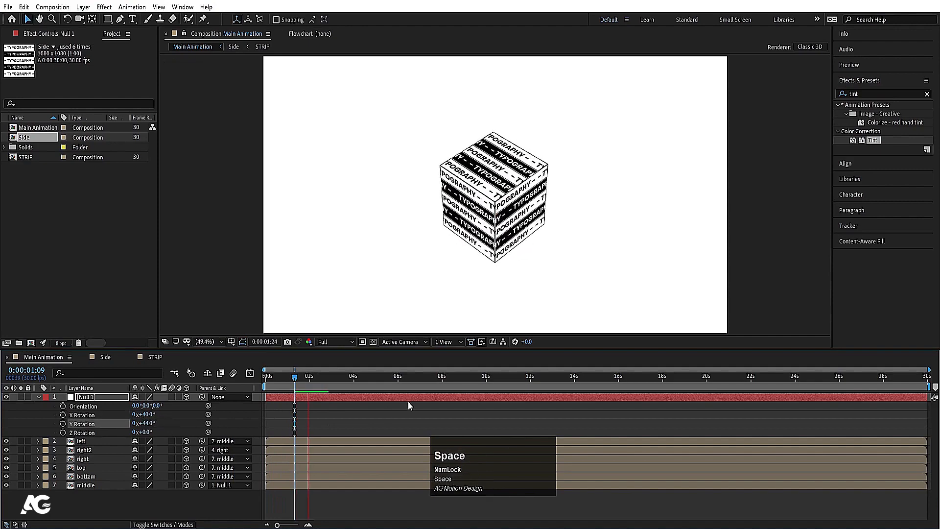
key("space")
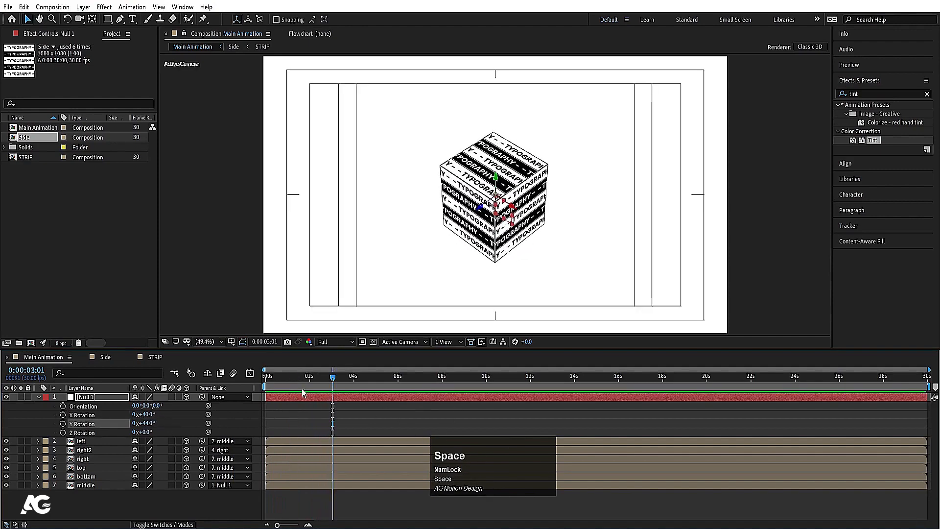
left_click_drag(297, 380, 242, 383)
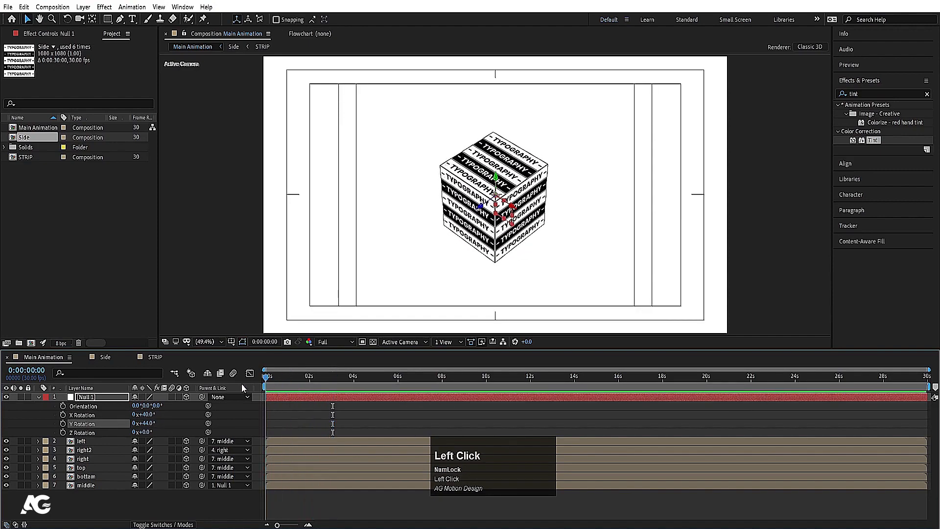
- Reset the X and Y rotation of Null 1 to 0°
left_click(145, 414)
left_click(147, 424)
type("0")
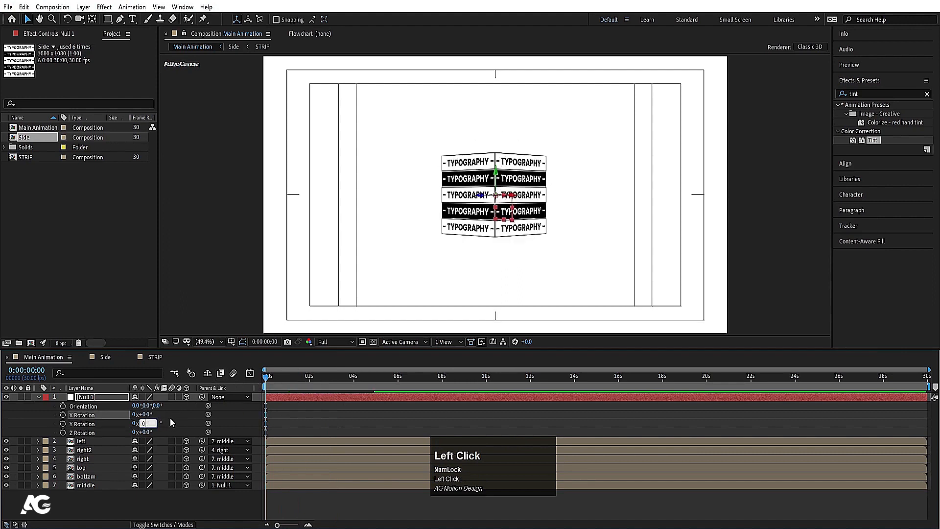
left_click(169, 418)
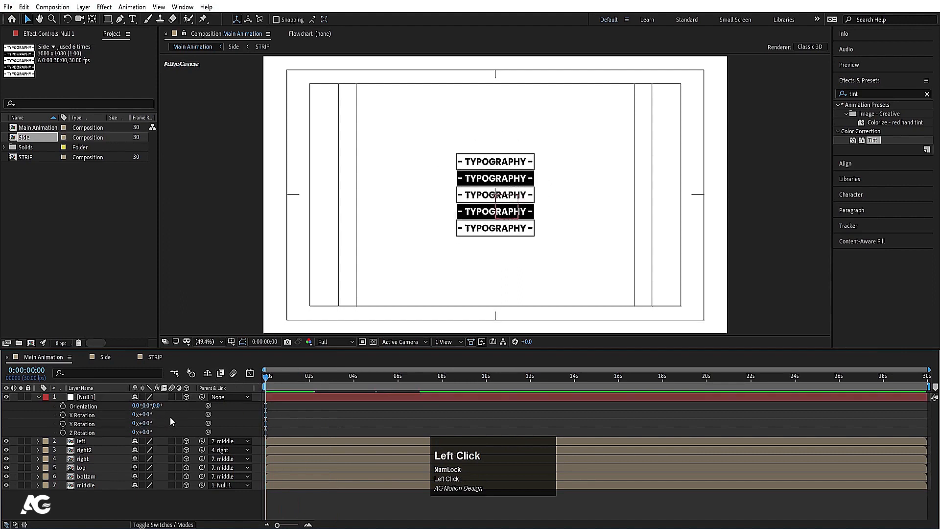
- Enlarge the whole cube by setting the scale of Null 1 to 257%
left_click(99, 397)
key("s")
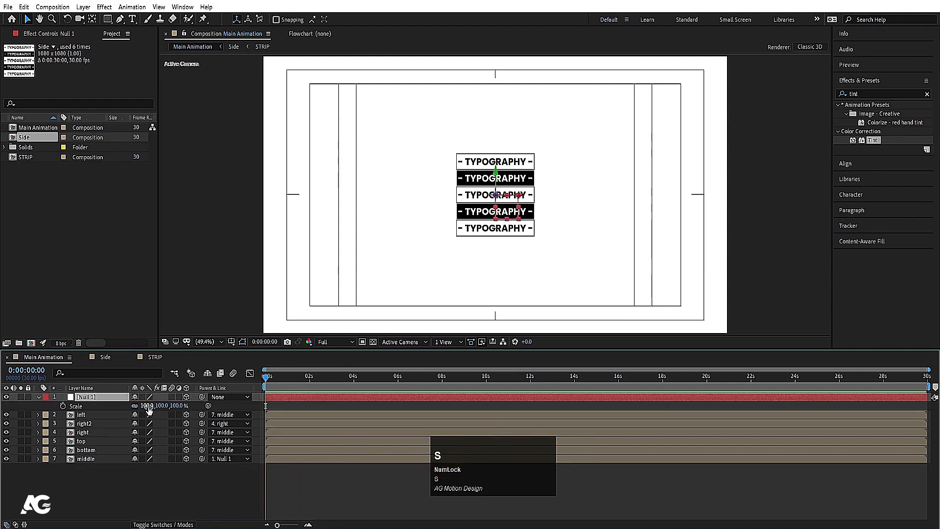
left_click_drag(149, 406, 199, 435)
left_click(129, 484)
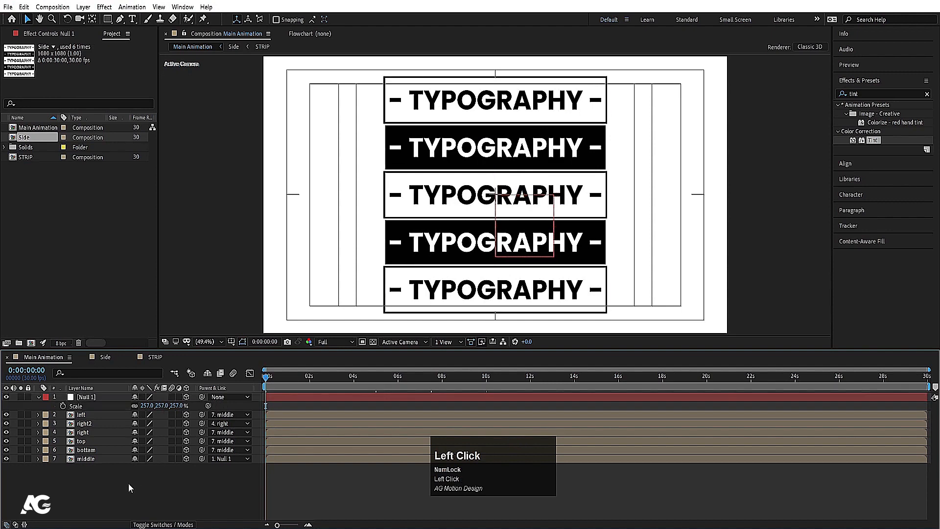
- Pre-compose all layers into a composition named Cube, and enable collapse transformations and 3D on the resulting layer
key("ctrl+a")
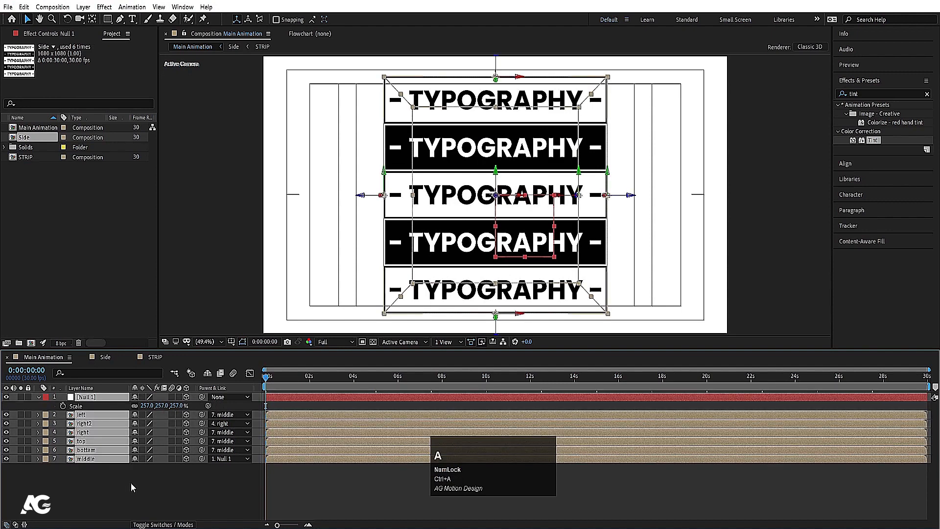
key("ctrl+shift+c")
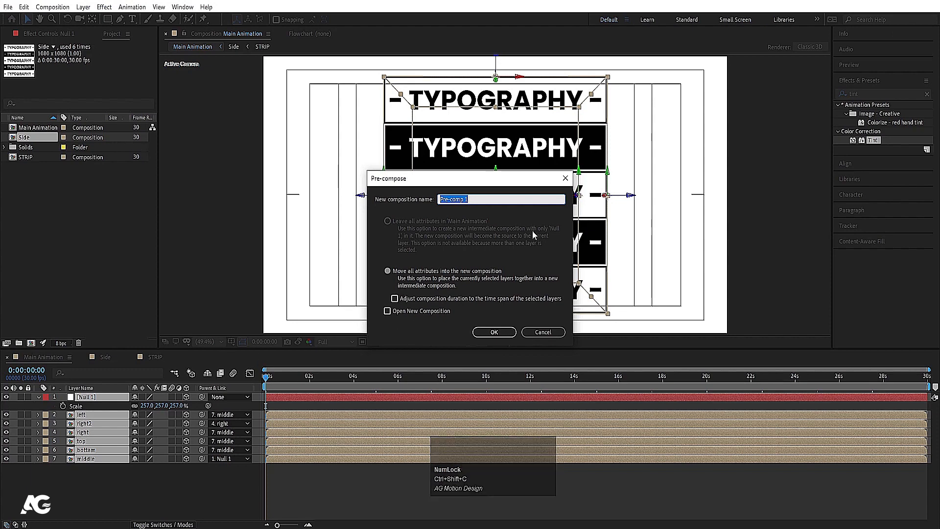
type("Cu")
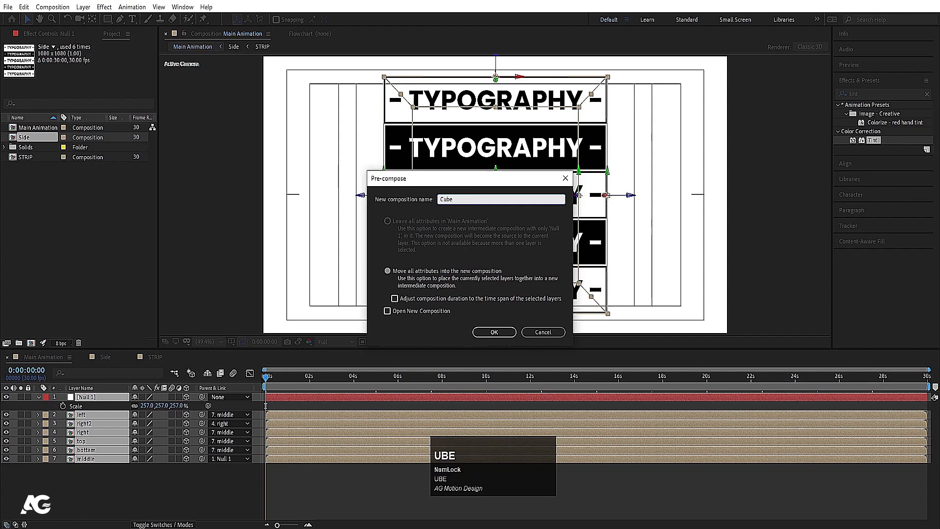
type("be")
key("Return")
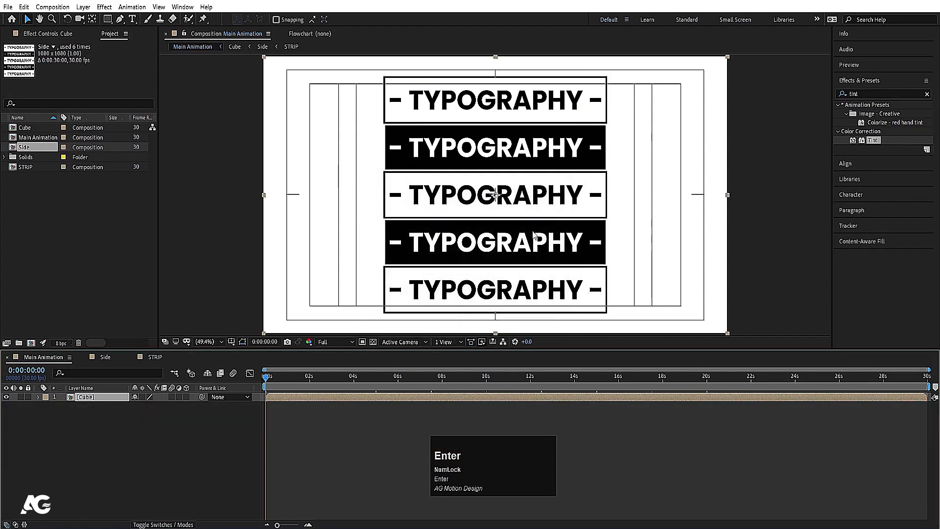
left_click(142, 398)
left_click(186, 398)
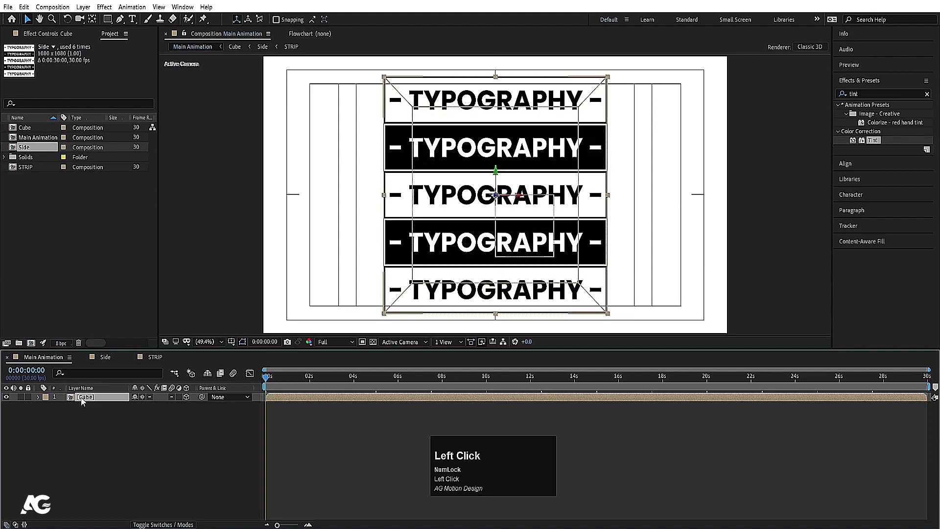
- Try rotating the Cube layer around its Y axis to 1x+26°, and undo the rotation
key("r")
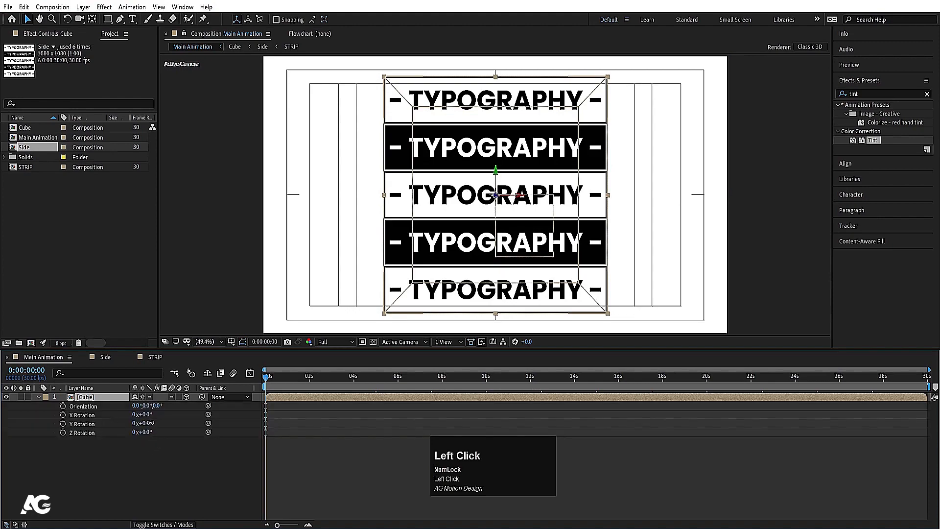
left_click_drag(150, 423, 342, 431)
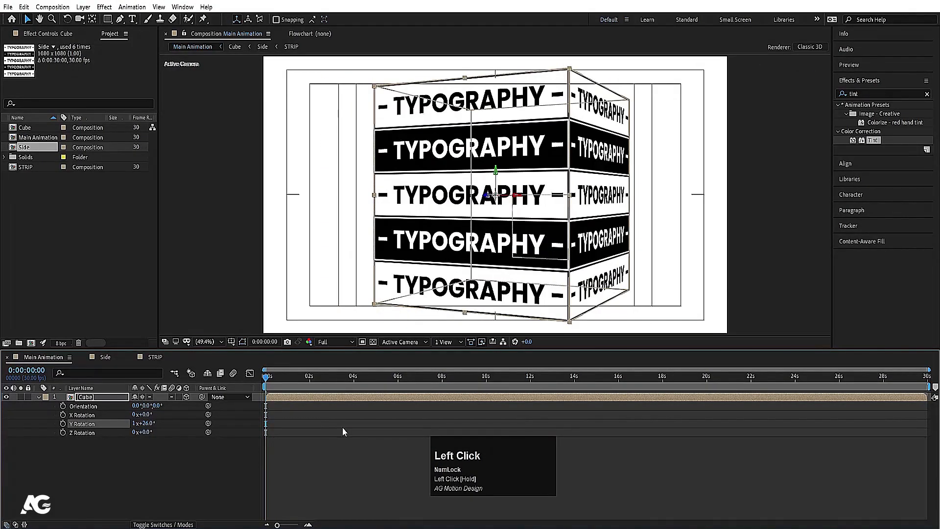
key("ctrl+z")
left_click(117, 456)
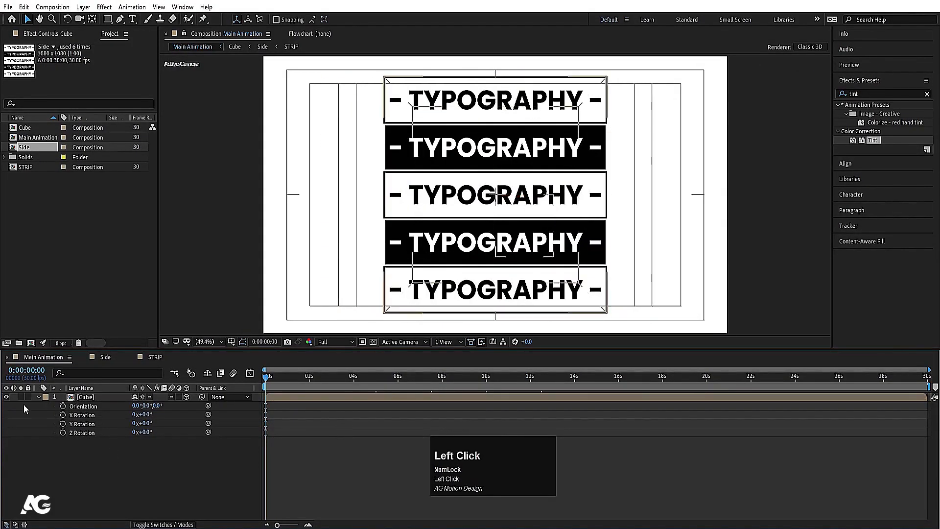
left_click(39, 397)
- Scale the Cube layer down to 46%
left_click(94, 396)
key("s")
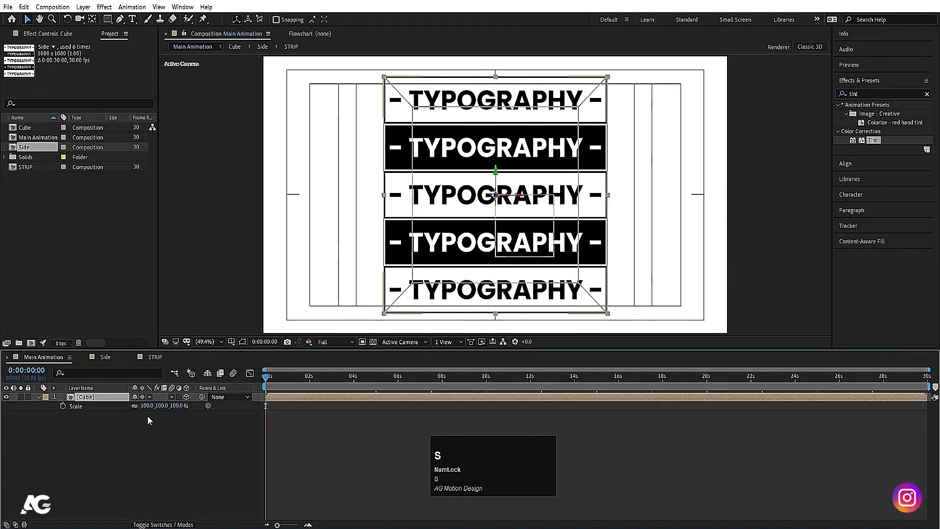
left_click_drag(147, 406, 121, 406)
left_click(133, 482)
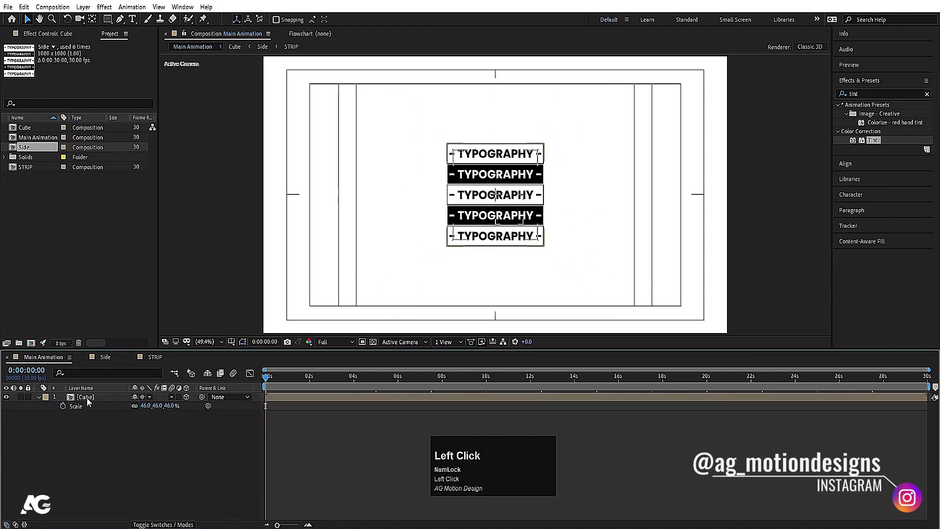
- In the Top view, move the Cube layer along Z toward the front of the scene and reduce its scale to 23%
left_click(388, 343)
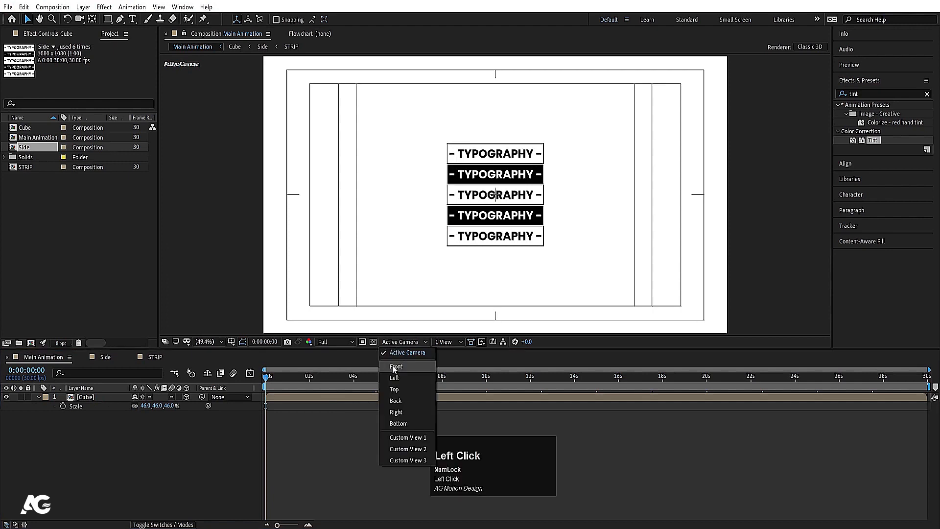
left_click(394, 390)
left_click(497, 198)
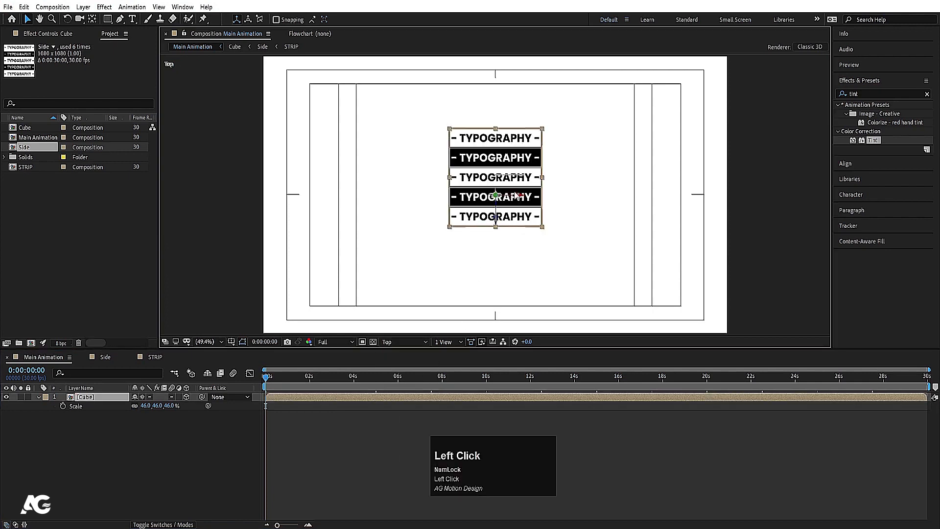
left_click_drag(502, 229, 502, 312)
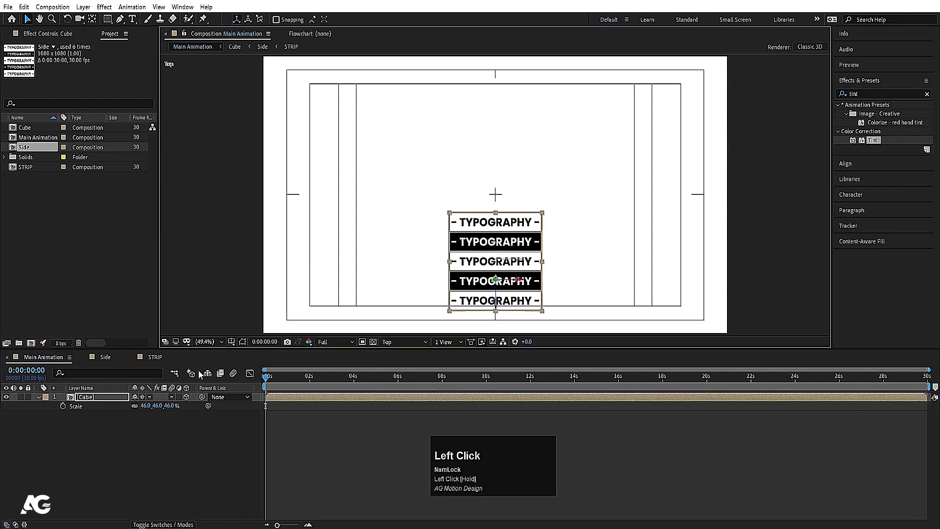
left_click_drag(143, 410, 132, 408)
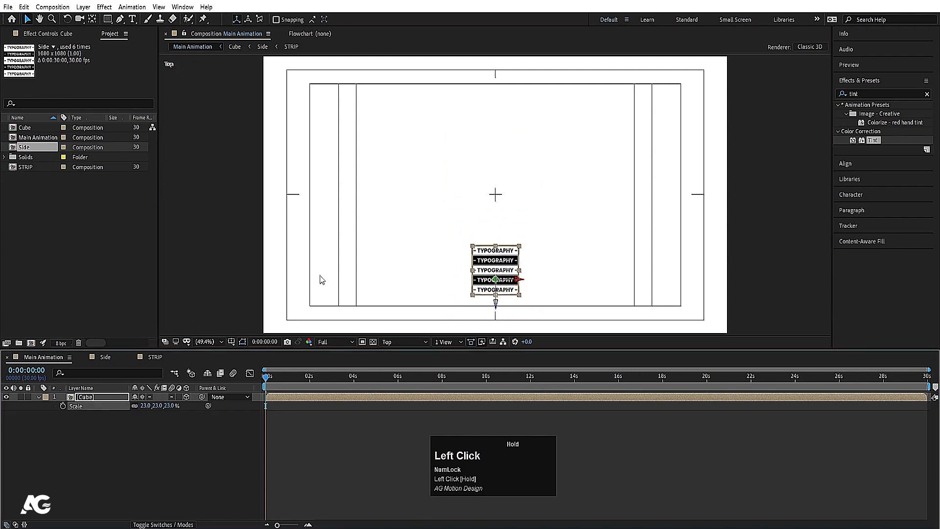
left_click_drag(496, 306, 496, 322)
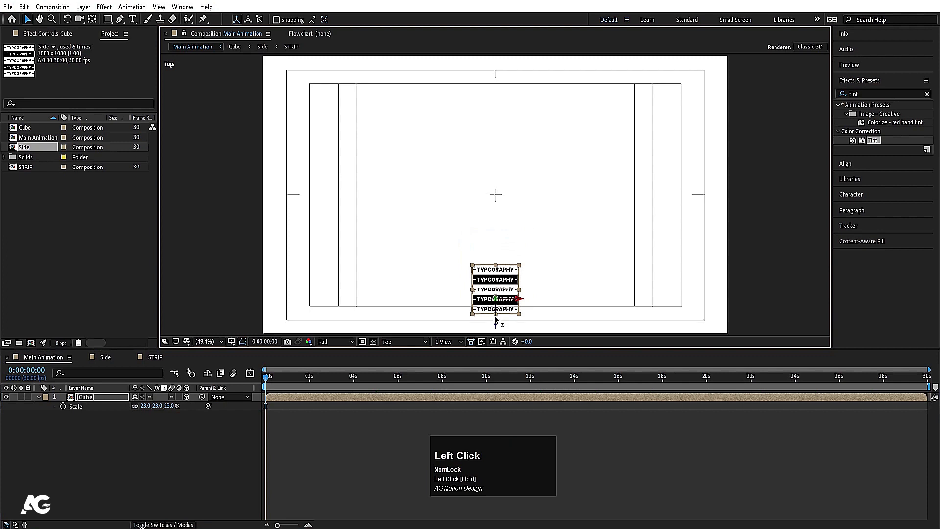
- Duplicate the Cube layer seven times and scatter the copies at different X and Z positions in the Top view
left_click(98, 397)
key("ctrl+d")
left_click_drag(489, 268, 300, 283)
key("ctrl+d")
key("ctrl+d")
key("ctrl+d")
key("ctrl+d")
key("ctrl+d")
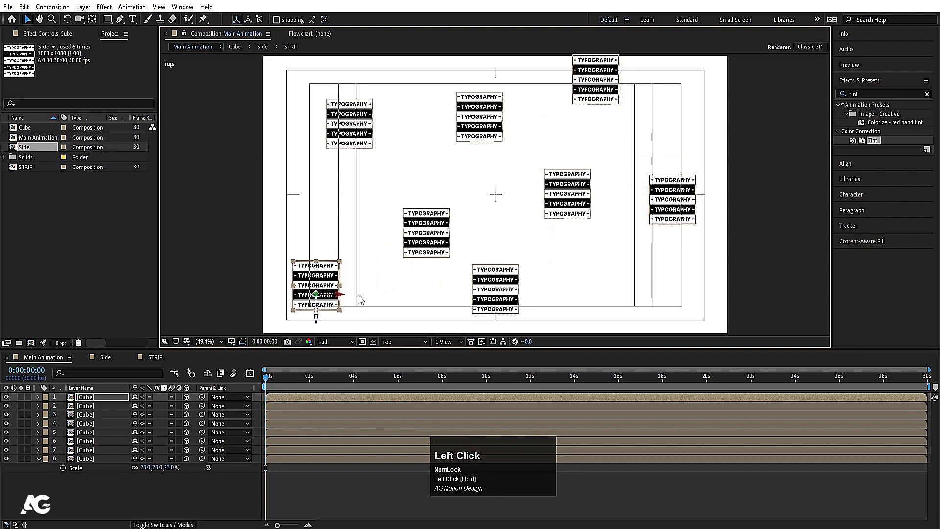
- Compare the cubes' arrangement in the Active Camera and Top views with the back-left cube selected, finishing in Active Camera
left_click(403, 341)
left_click(399, 357)
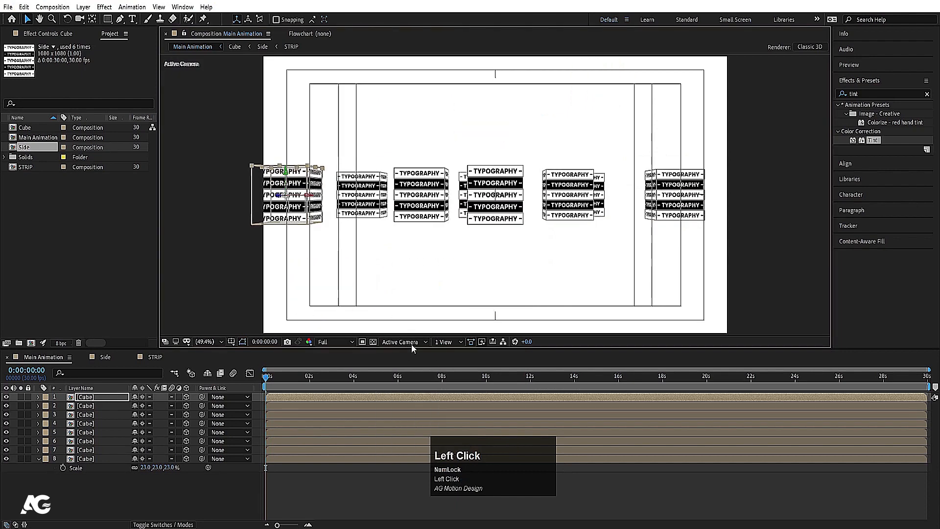
left_click(375, 197)
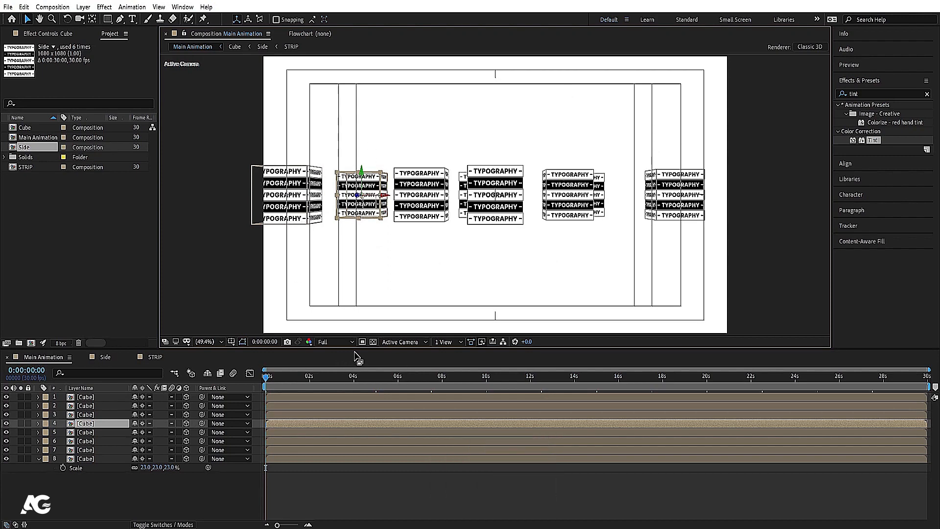
left_click(413, 341)
left_click(392, 395)
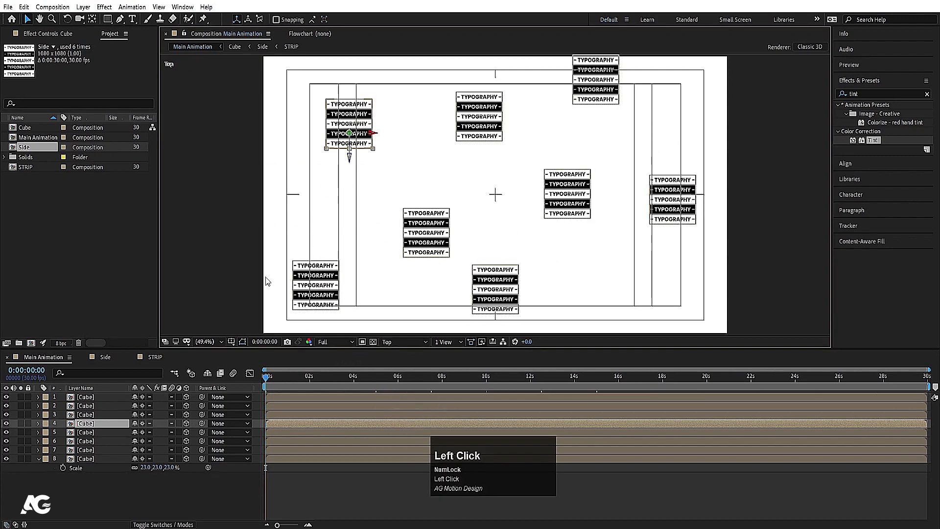
left_click(394, 342)
left_click(400, 354)
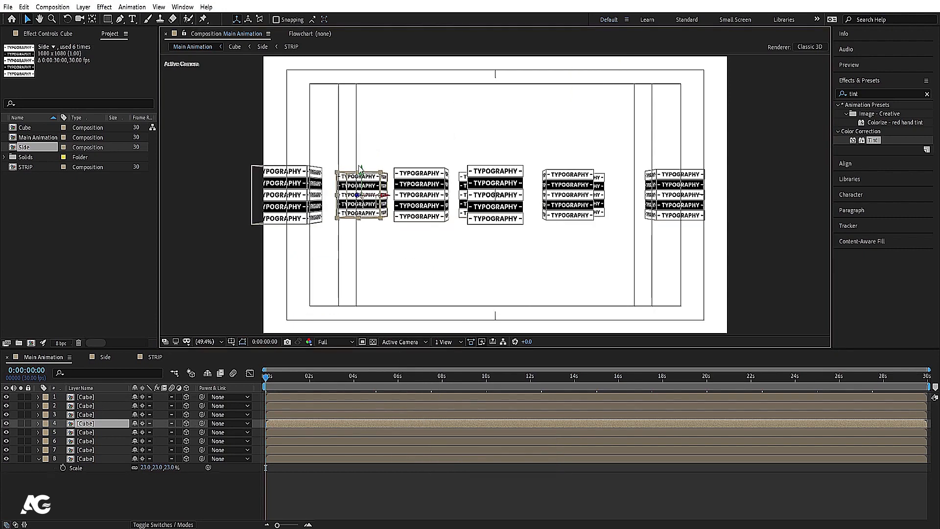
- Offset four cubes along Y: raise layer 4, lower layer 1, drop layer 7 near the frame's bottom edge, and lower the center cube slightly
left_click_drag(360, 168, 359, 106)
left_click(288, 178)
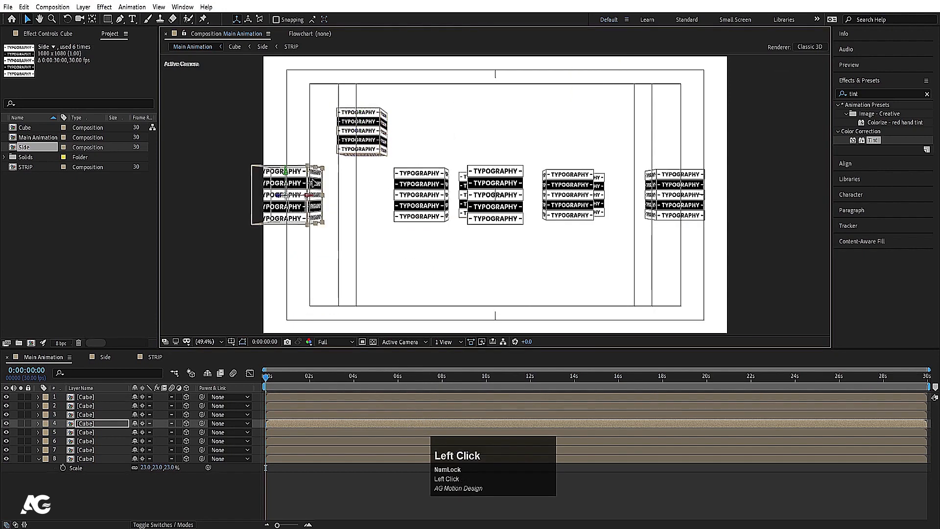
left_click_drag(288, 179, 288, 244)
left_click(432, 208)
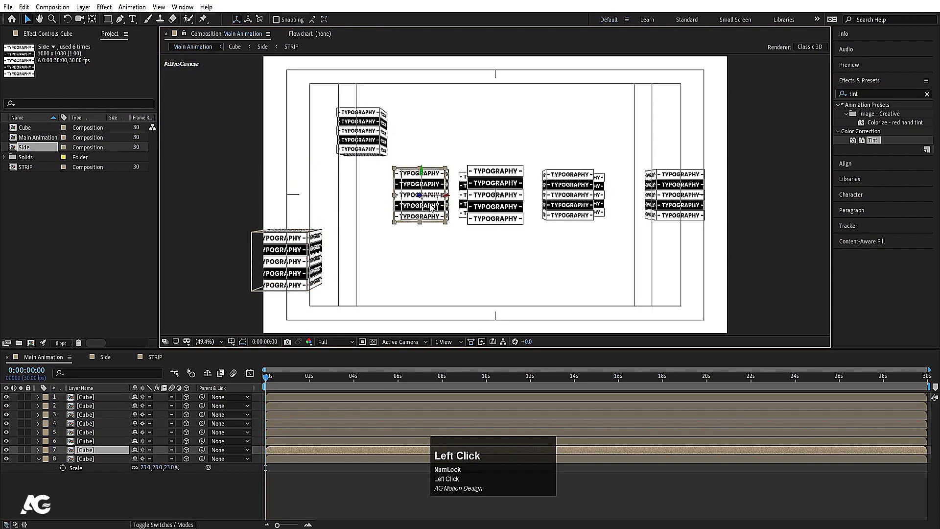
left_click_drag(421, 171, 432, 279)
left_click(499, 203)
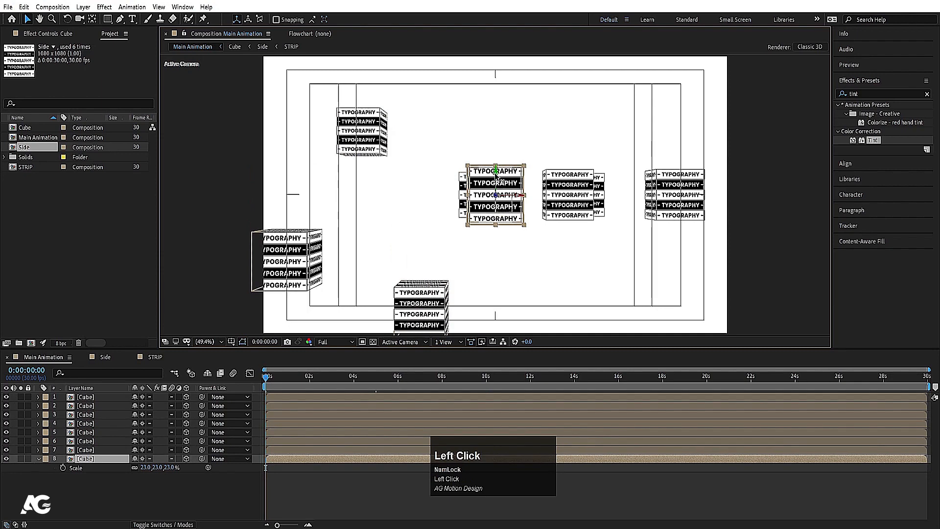
left_click_drag(495, 174, 495, 179)
- Raise the layer 6 cube to the frame's upper edge and lower the smaller layer 3 cube behind it
left_click(563, 193)
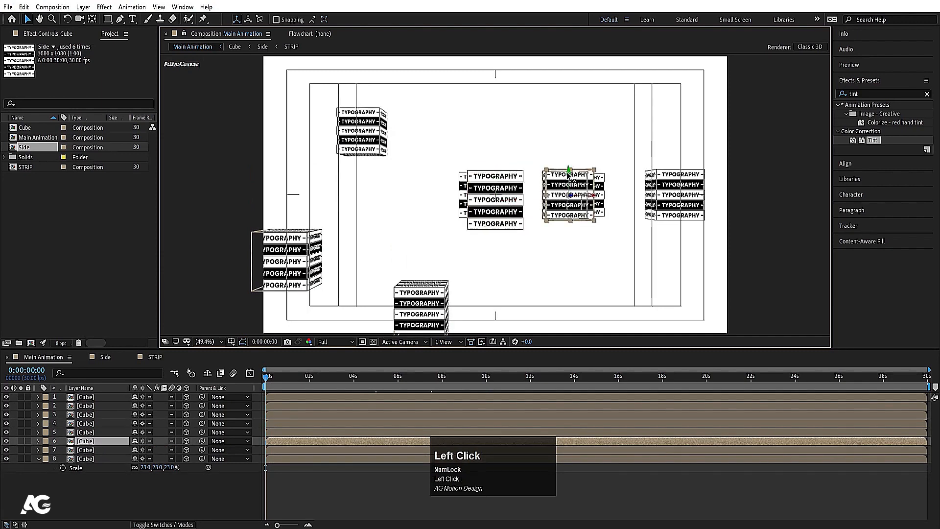
left_click_drag(566, 172, 574, 86)
left_click(580, 190)
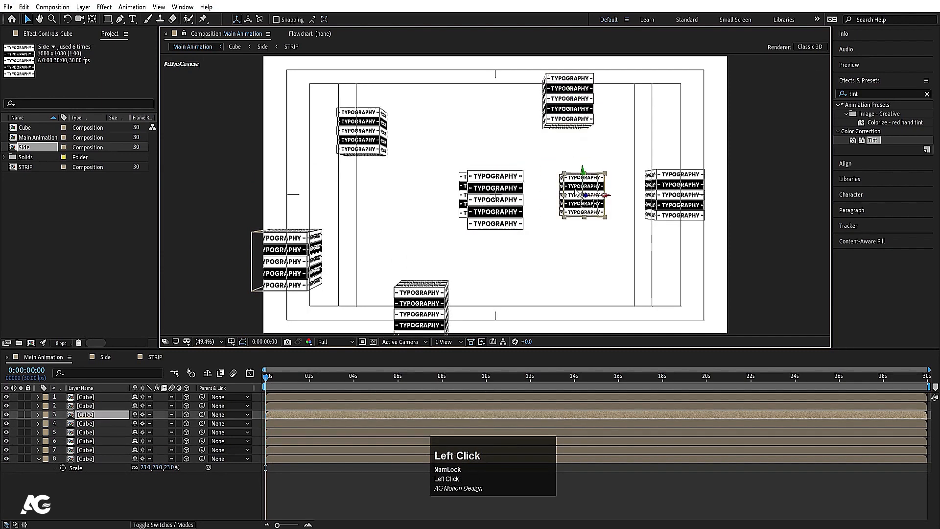
left_click_drag(583, 172, 583, 245)
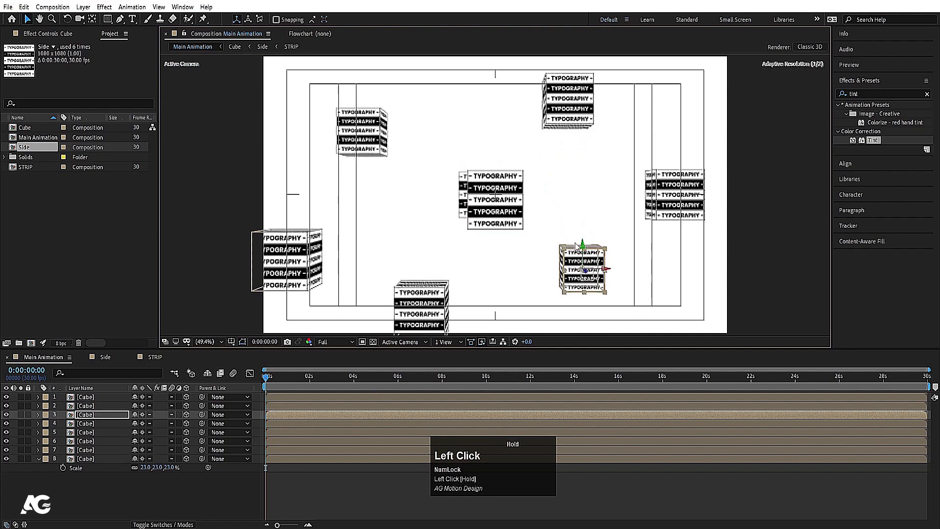
- Shift the cube behind the center one and the upper-left cube farther left along X to spread them out
left_click(463, 195)
left_click_drag(507, 199, 434, 198)
left_click(363, 138)
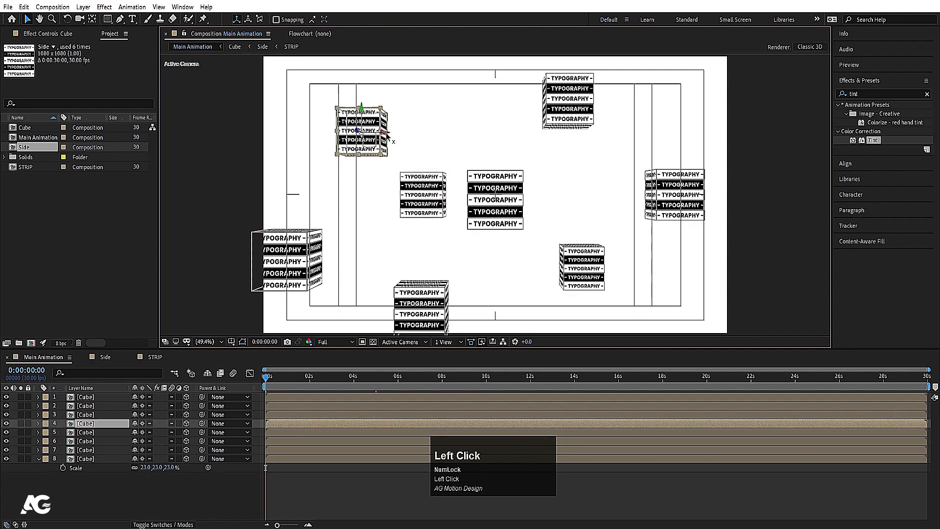
left_click_drag(387, 139, 361, 138)
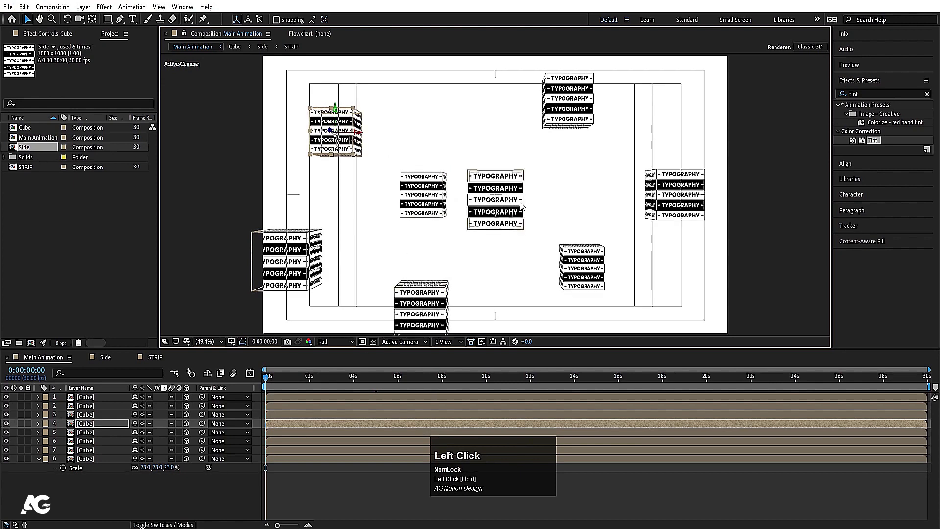
left_click(506, 191)
left_click_drag(497, 180, 497, 176)
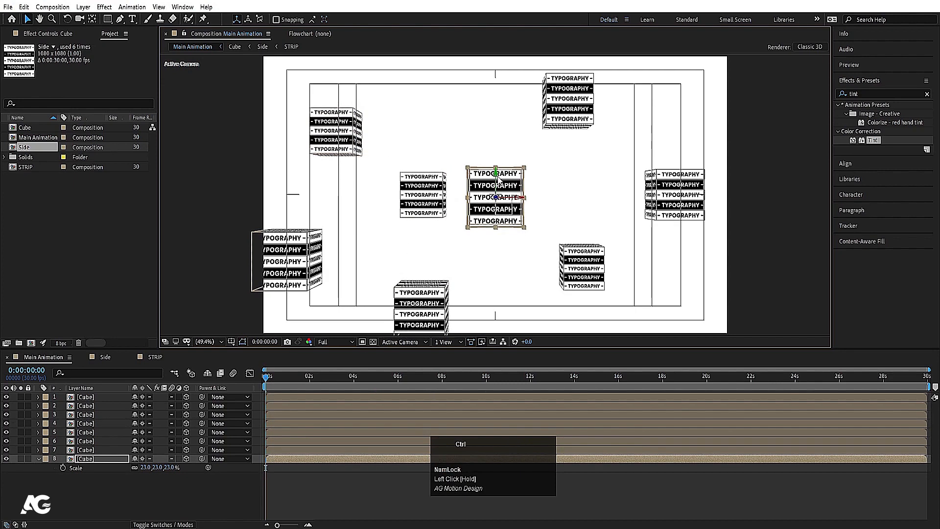
key("ctrl+z")
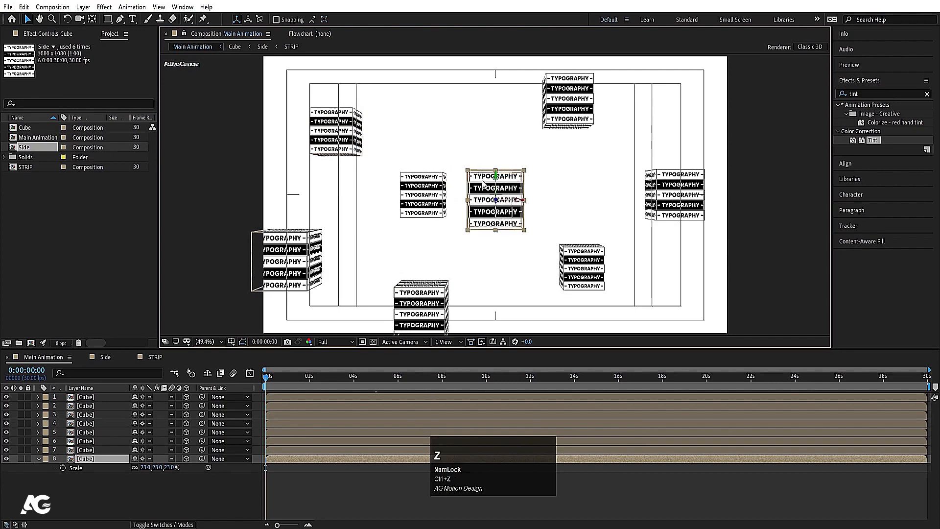
- Open the Cube composition and add the expression time*50 to the Y Rotation of Null 1
left_click(89, 398)
double_click(89, 397)
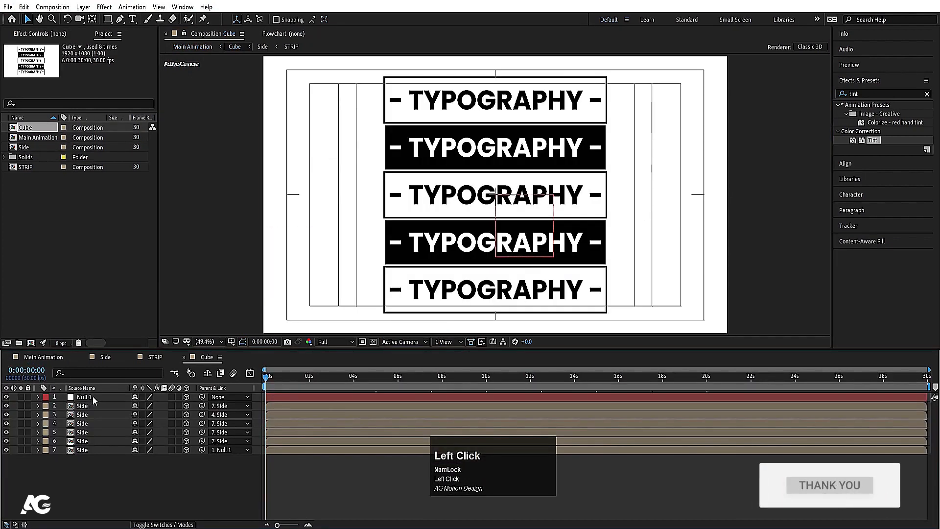
left_click(93, 397)
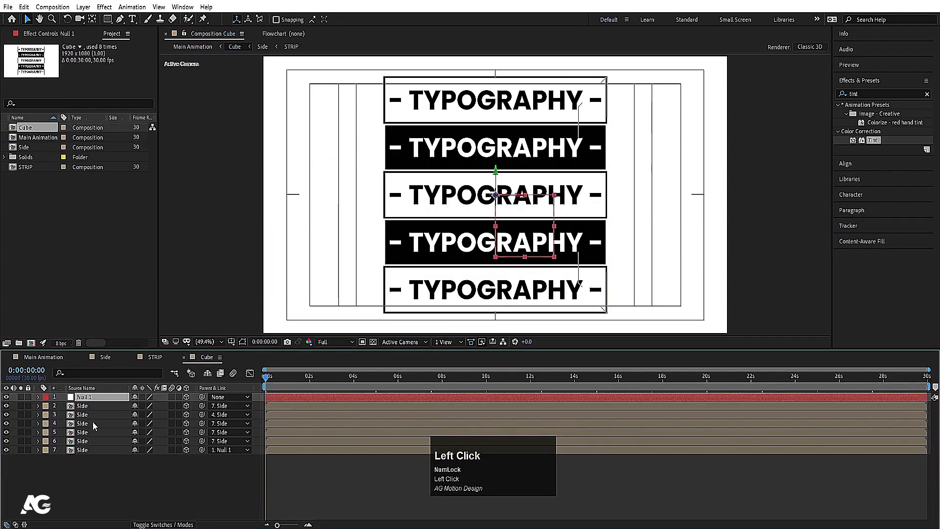
key("r")
left_click_drag(147, 423, 209, 416)
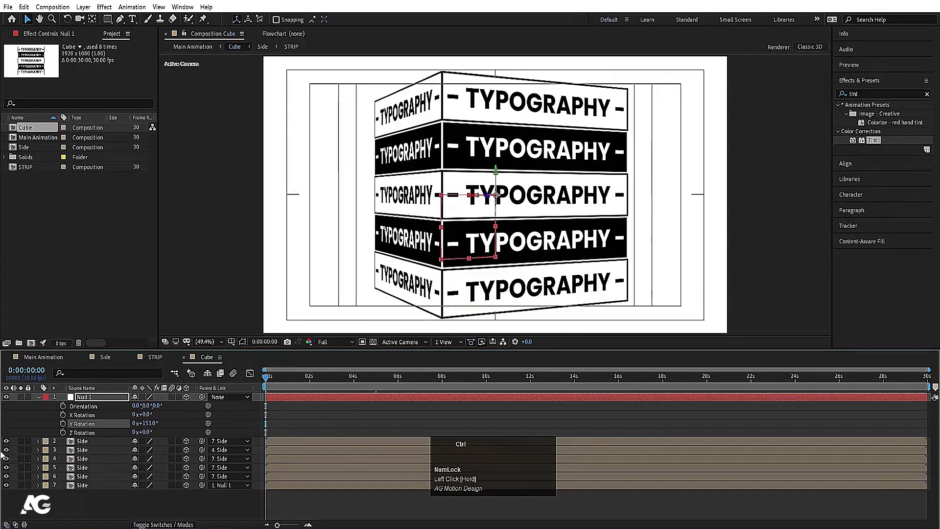
key("ctrl+z")
left_click(63, 424, "alt")
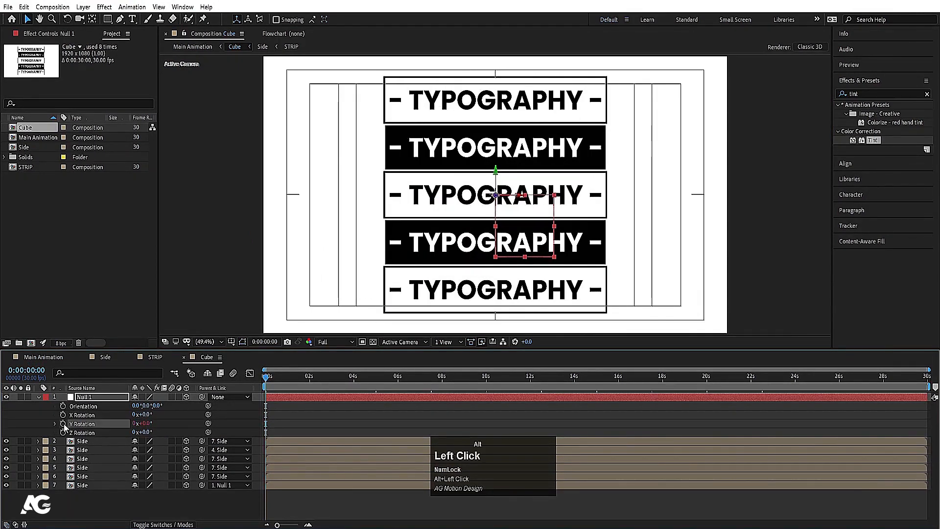
type("time*")
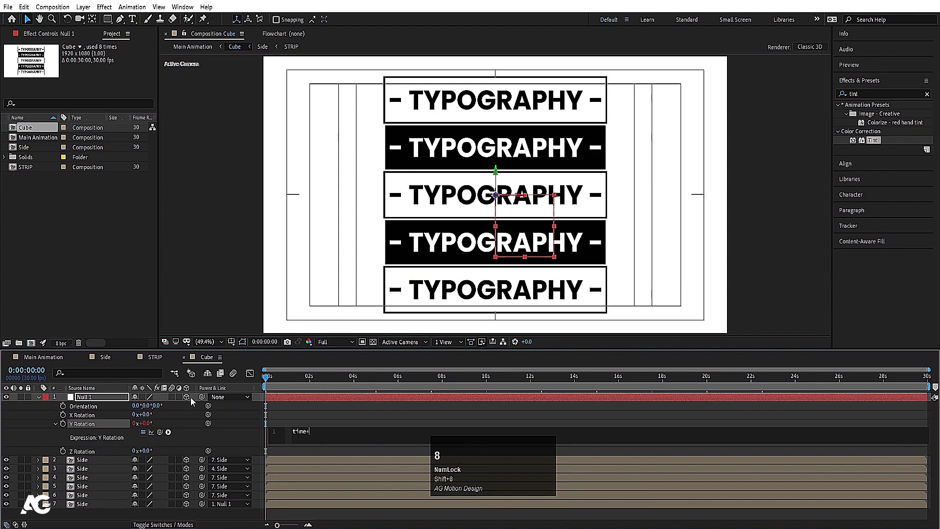
type("50")
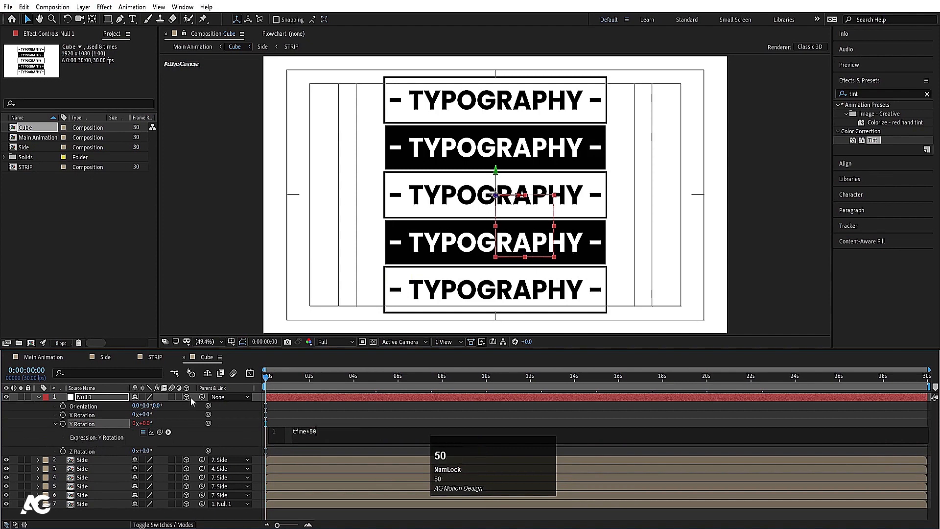
left_click(353, 416)
- Preview the cube's rotation in the Cube composition and return the playhead to the first frame
key("space")
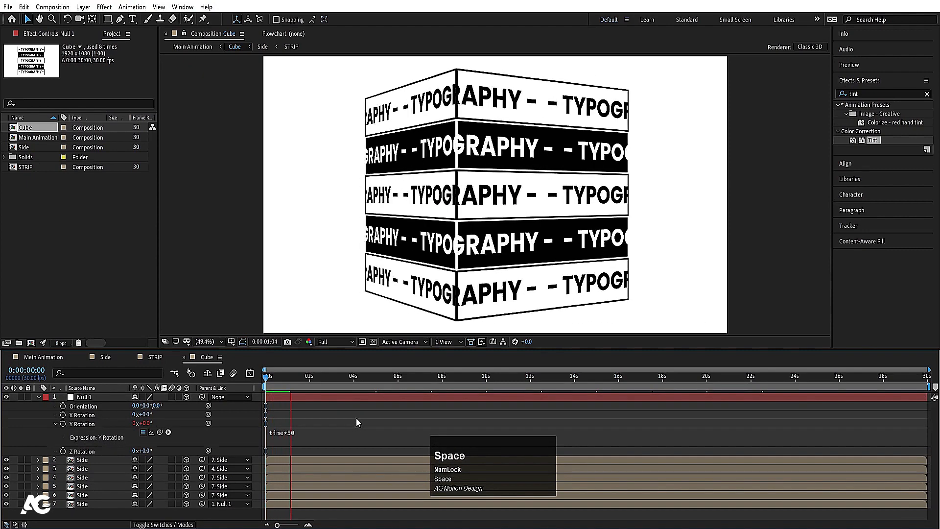
key("space")
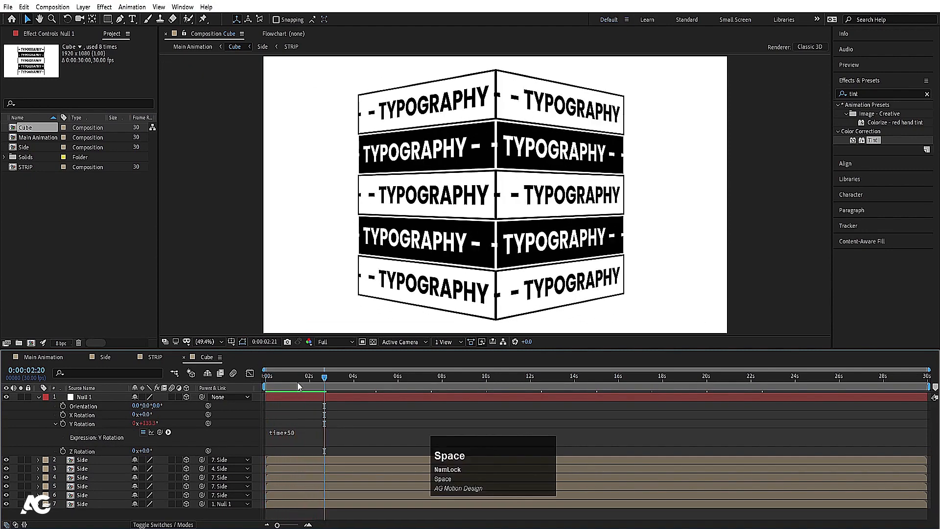
left_click_drag(297, 383, 244, 375)
- In Main Animation, set the preview resolution to Quarter and play the scattered cubes, returning to the first frame
left_click(51, 361)
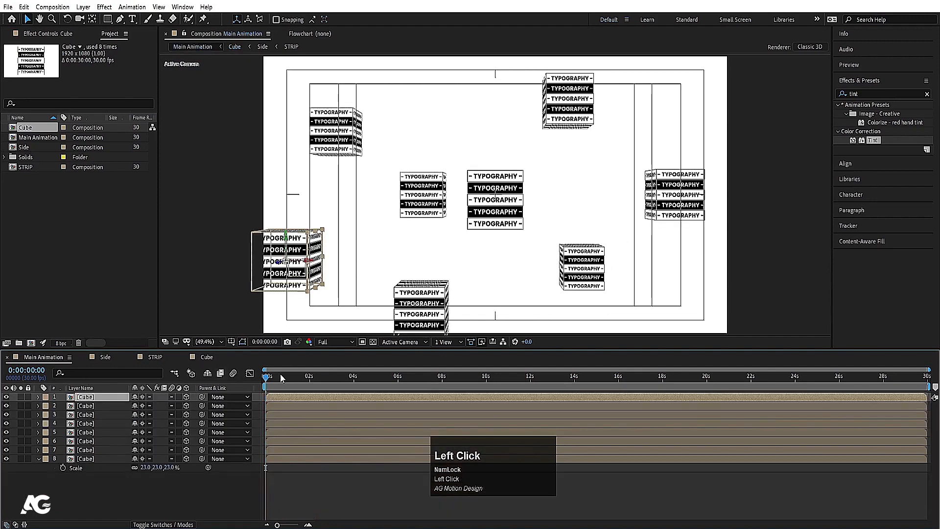
left_click(335, 343)
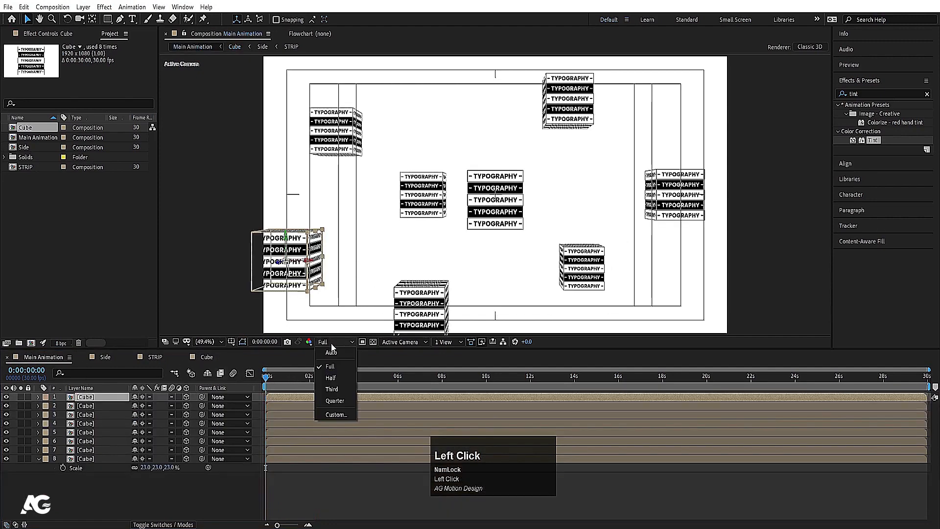
left_click(342, 401)
key("space")
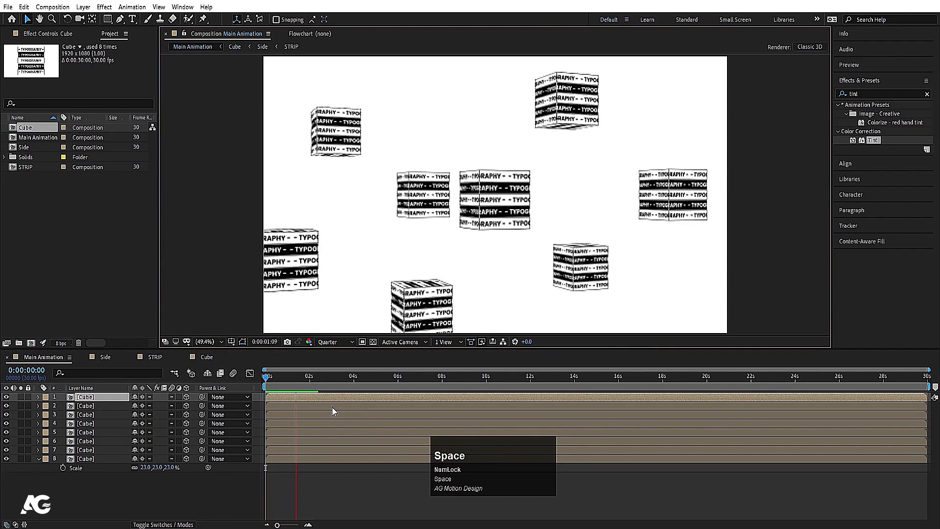
key("space")
left_click_drag(285, 381, 114, 428)
- Add X, Y and Z Rotation keyframes at 0 seconds on all eight Cube layers
key("ctrl+a")
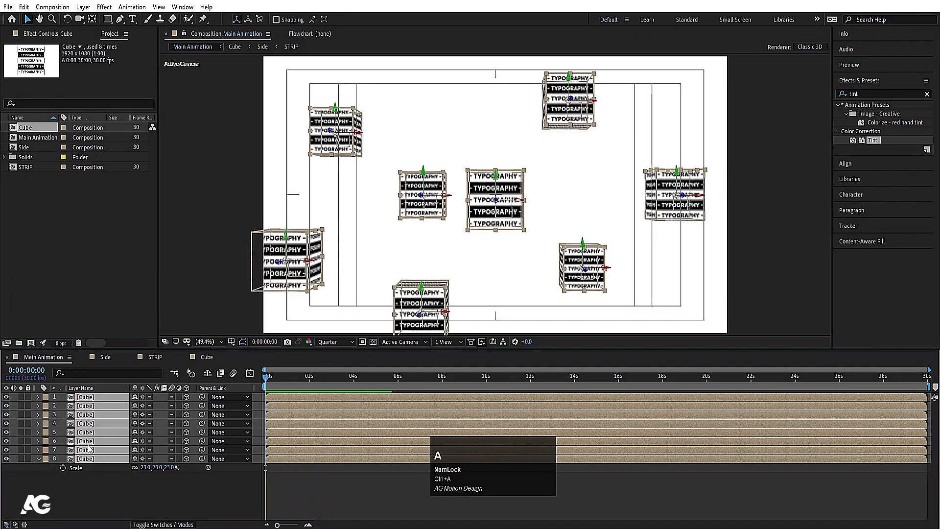
key("r")
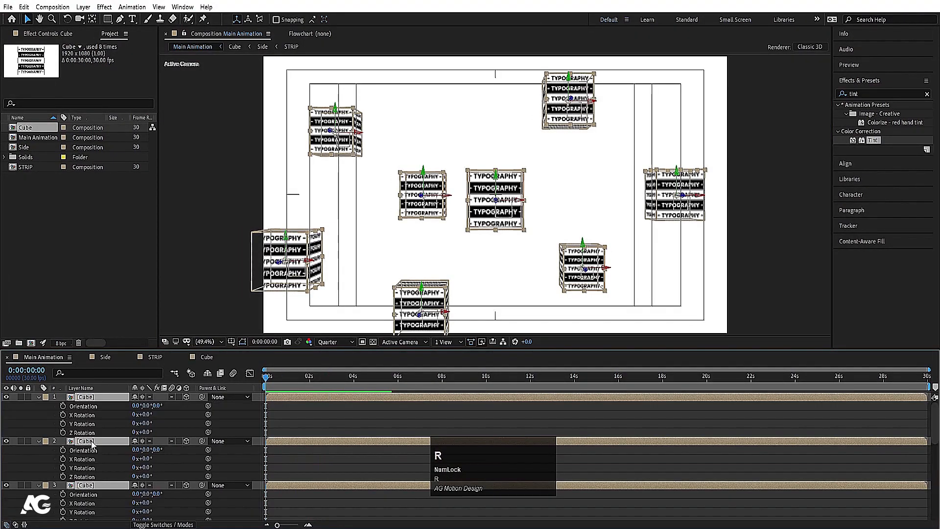
left_click(63, 414)
left_click(63, 424)
left_click(63, 432)
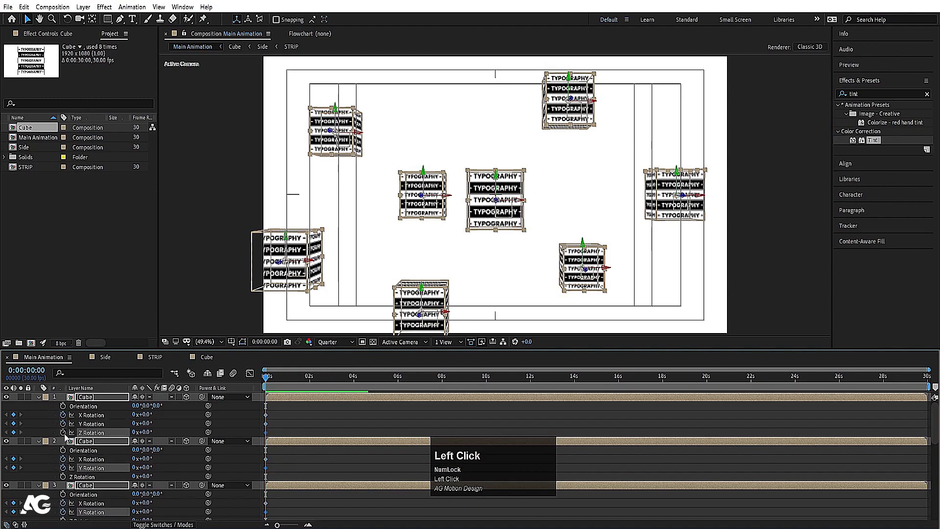
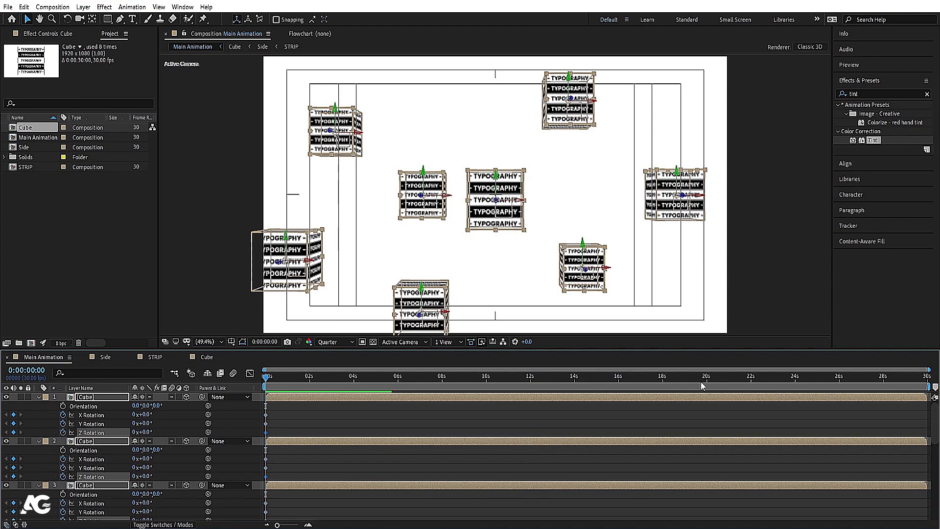
- At 18 seconds, set the X, Y and Z Rotation of all Cube layers to 3 full revolutions
left_click(662, 381)
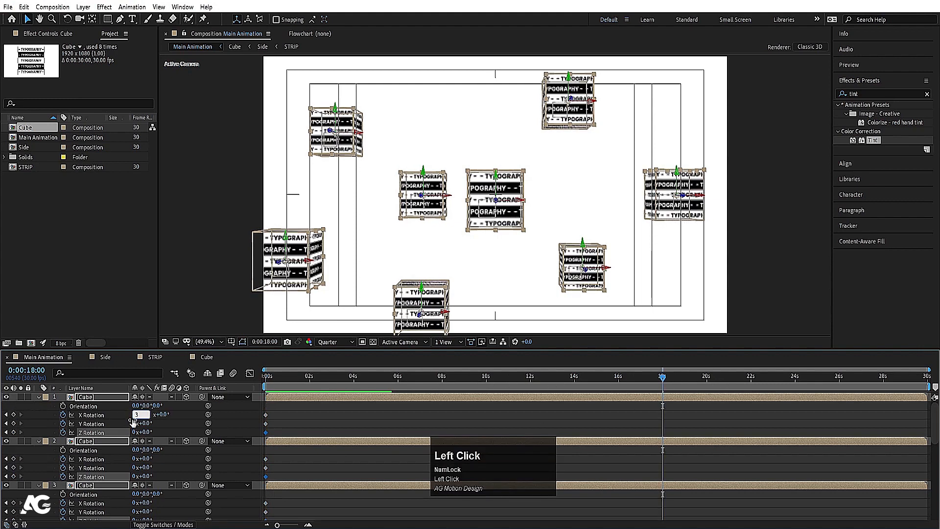
type("3")
key("Return")
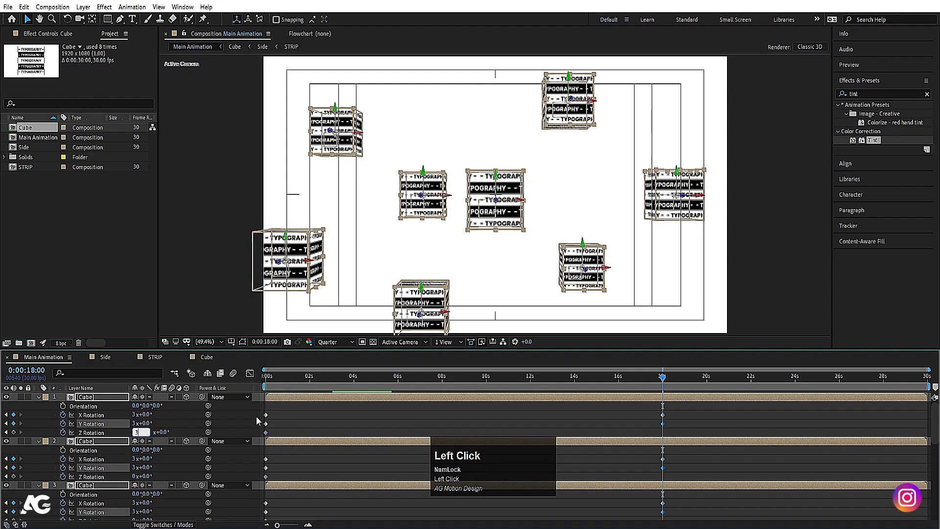
- Preview the tumbling cubes from the start to check their rotation
key("space")
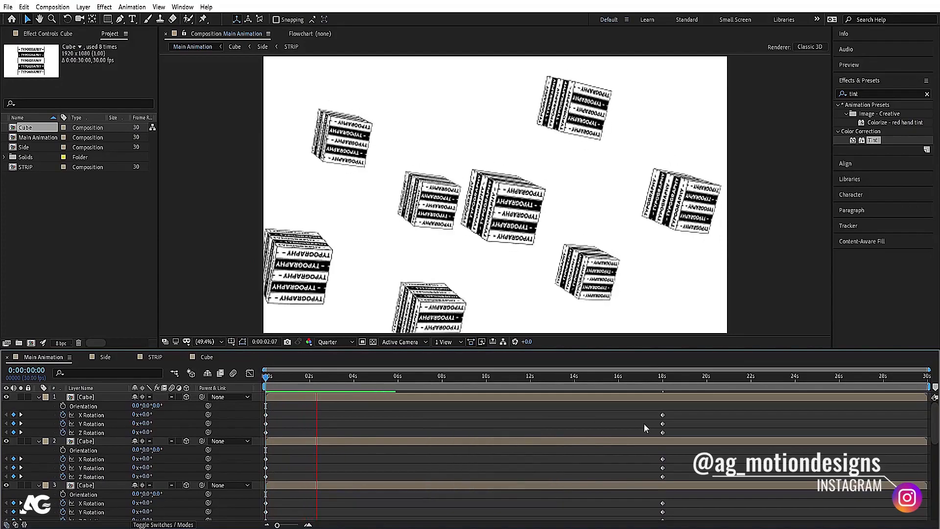
key("space")
key("space")
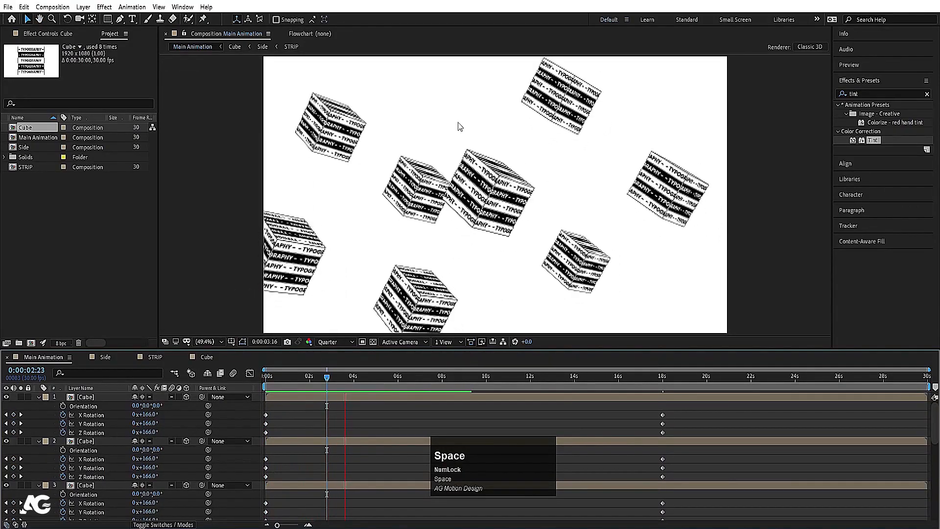
key("space")
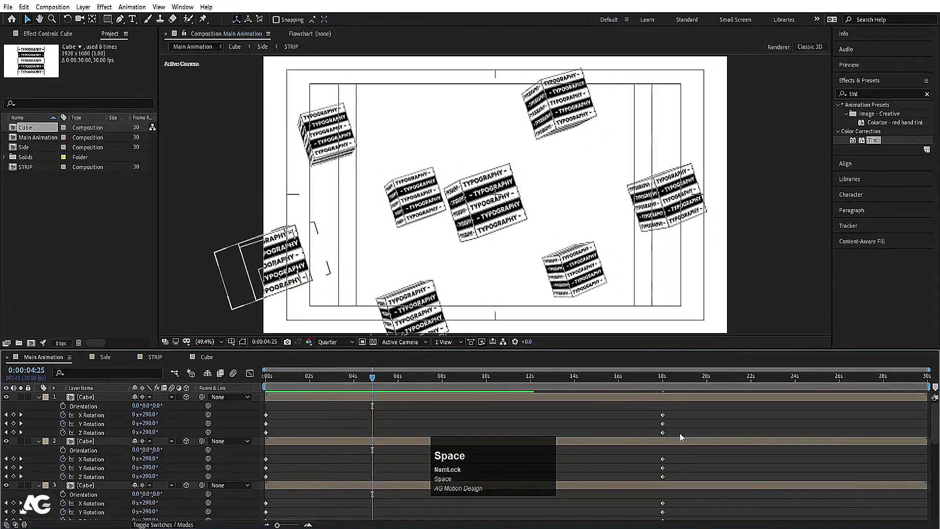
- Retime the ending rotation keyframes of several lower Cube layers, including 4, 5, 6 and 8, so those cubes rotate at different speeds
scroll(679, 433, "down", 3)
scroll(680, 431, "down", 3)
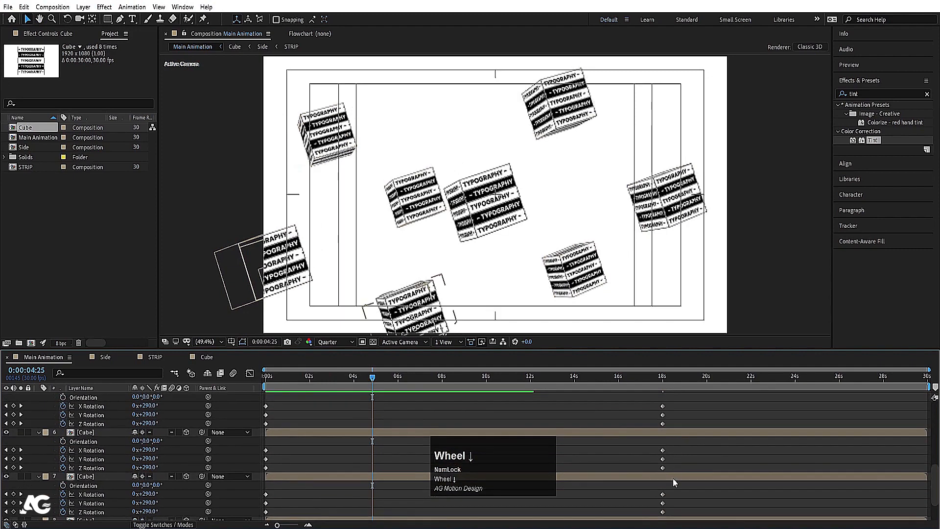
left_click_drag(653, 495, 730, 503)
left_click_drag(660, 432, 691, 408)
scroll(662, 441, "up", 3)
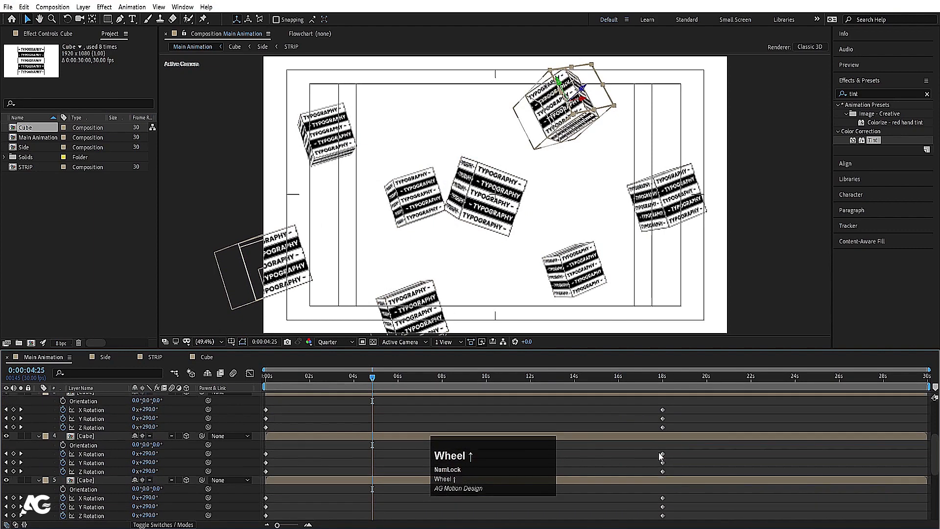
scroll(640, 480, "down", 2)
left_click_drag(653, 465, 718, 427)
left_click_drag(645, 398, 685, 407)
- Move the ending rotation keyframes of layers 3, 2 and 1 to about 24.5, 20 and 25 seconds, and preview the varied rotation
scroll(682, 453, "up", 3)
left_click_drag(655, 486, 806, 498)
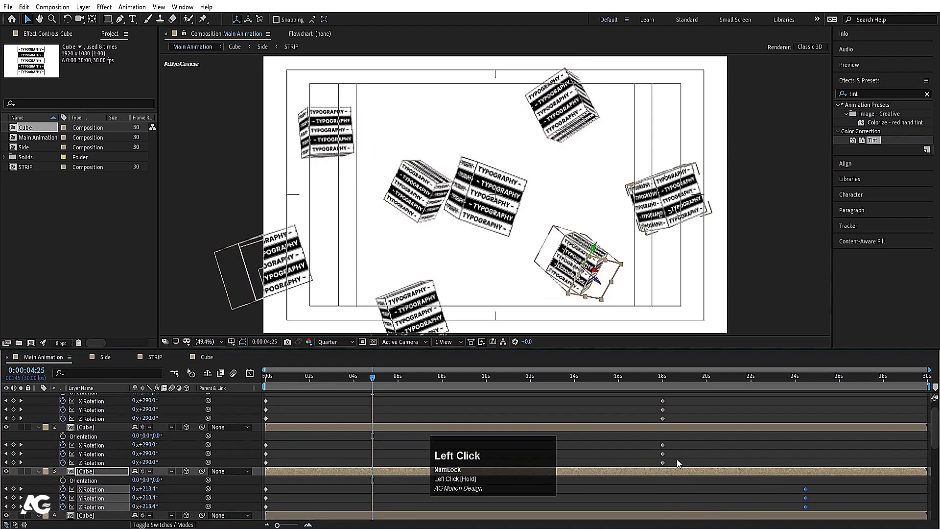
left_click_drag(648, 439, 703, 459)
scroll(673, 426, "up", 1)
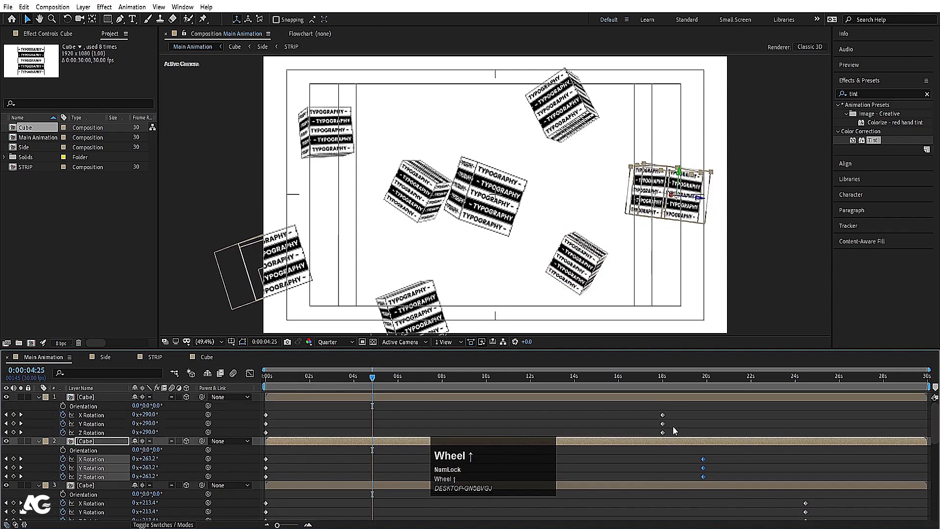
left_click_drag(651, 411, 812, 414)
key("space")
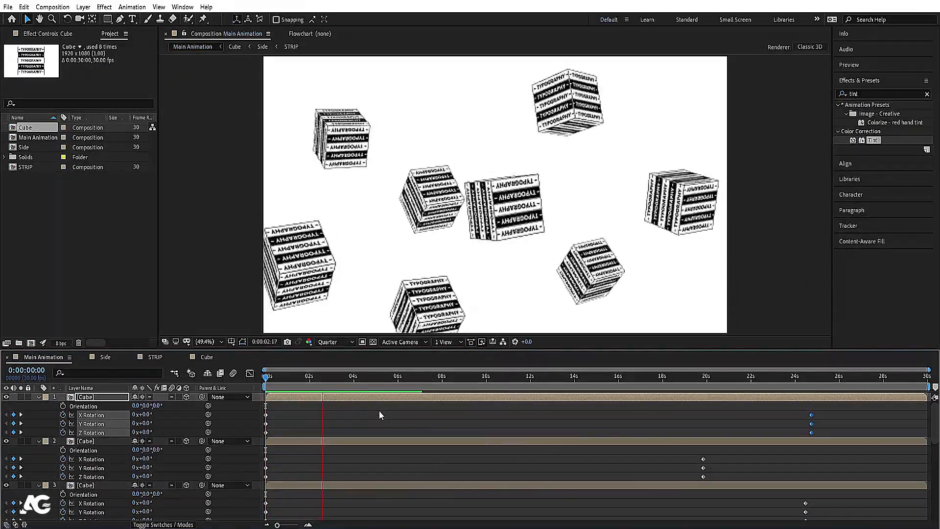
- End the preview and set the Scale of all eight Cube layers to 29%
key("space")
left_click(364, 415)
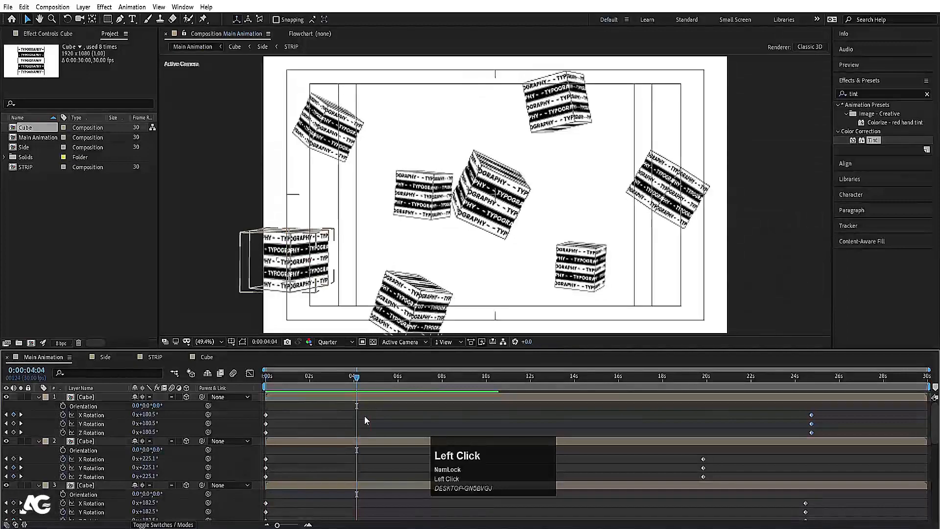
key("u")
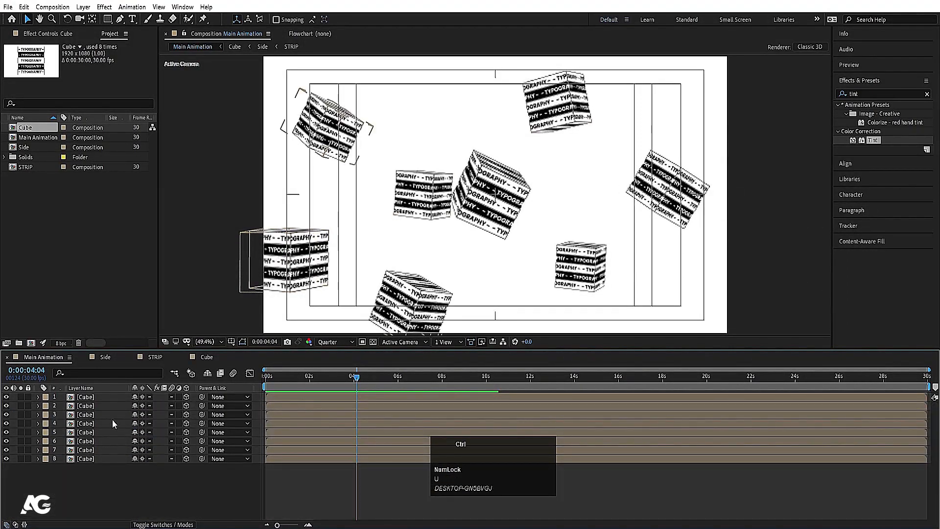
key("ctrl+a")
key("s")
left_click_drag(146, 406, 144, 407)
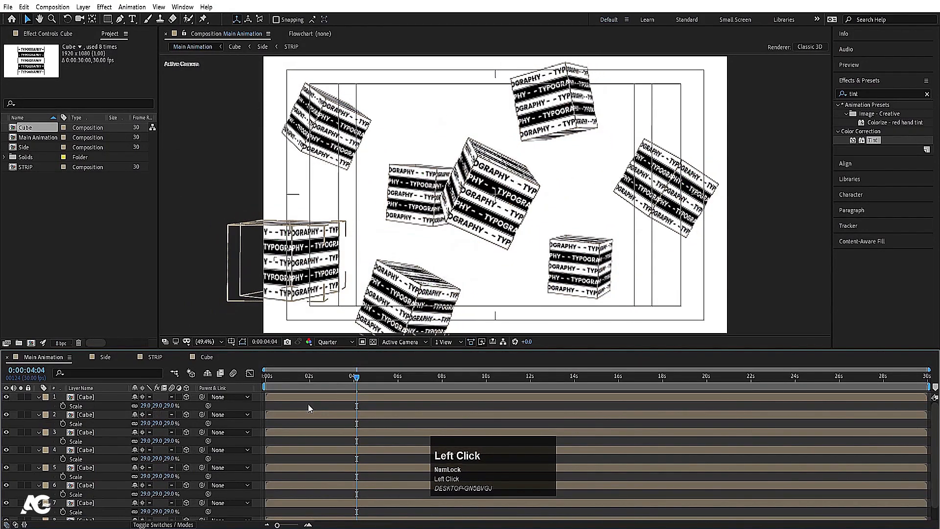
- Move the far-right cube slightly outward and shift the large central cube to the right, away from its neighbour
left_click(666, 188)
left_click_drag(693, 196, 721, 186)
left_click(513, 225)
left_click_drag(513, 225, 544, 223)
- In the Top view, push the layer 5 cube farther back in depth
left_click(398, 343)
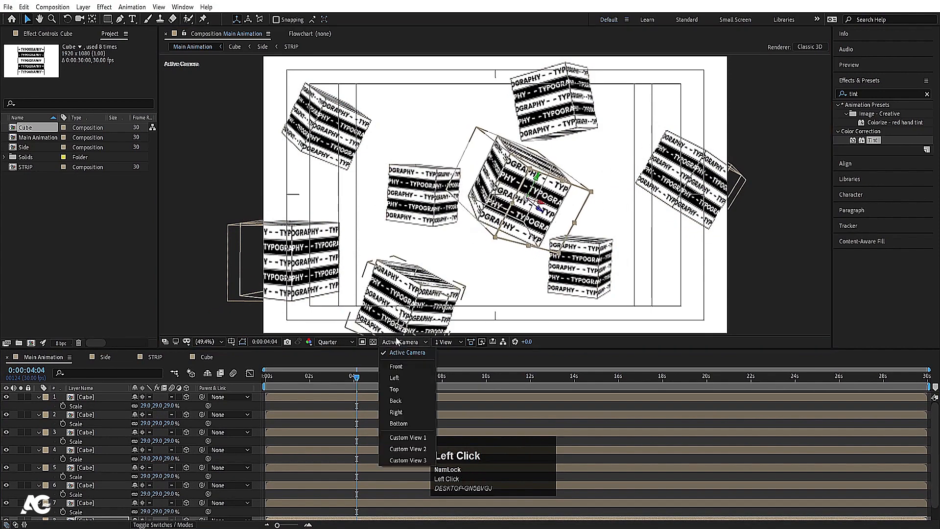
left_click(405, 389)
left_click(435, 155)
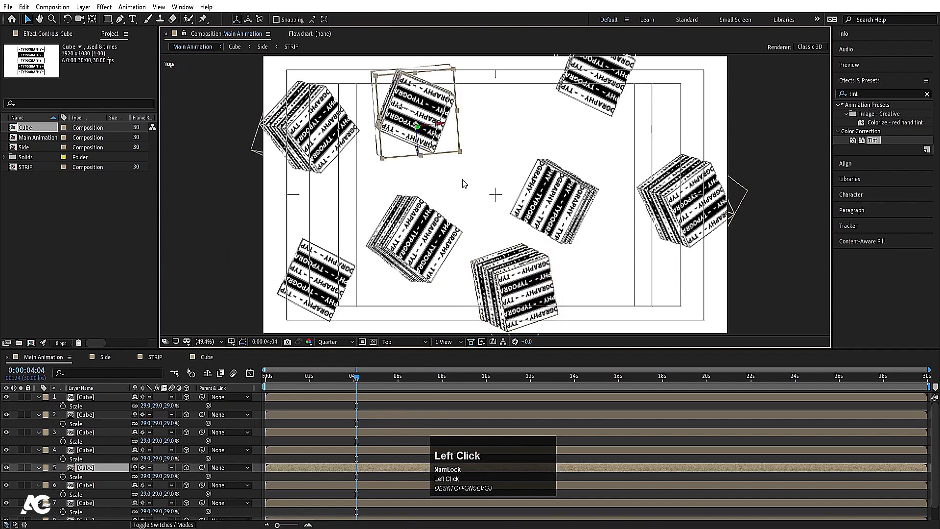
scroll(463, 181, "down", 2)
left_click_drag(463, 167, 472, 142)
left_click(293, 166)
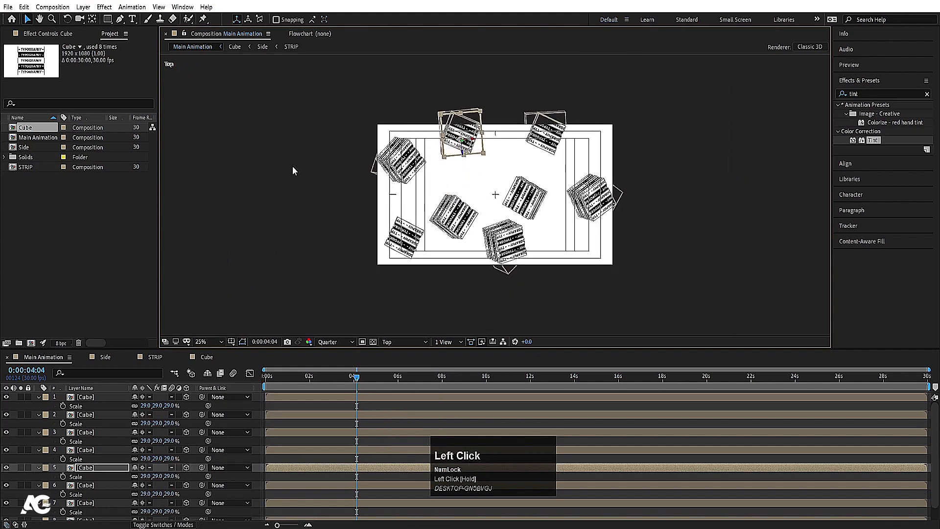
- Preview the rotation from the start in the Top view and review the Cube layers' positions and rotation keyframes
key("u")
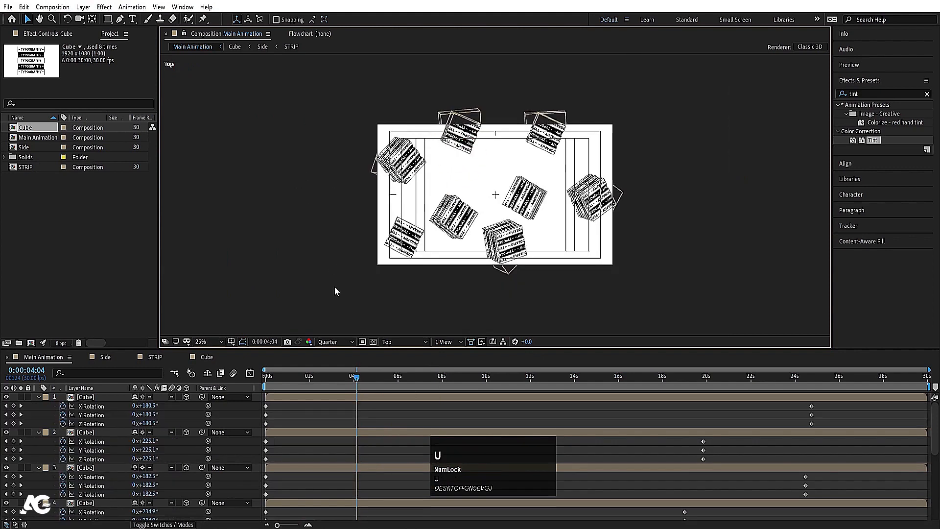
key("u")
left_click_drag(306, 377, 258, 366)
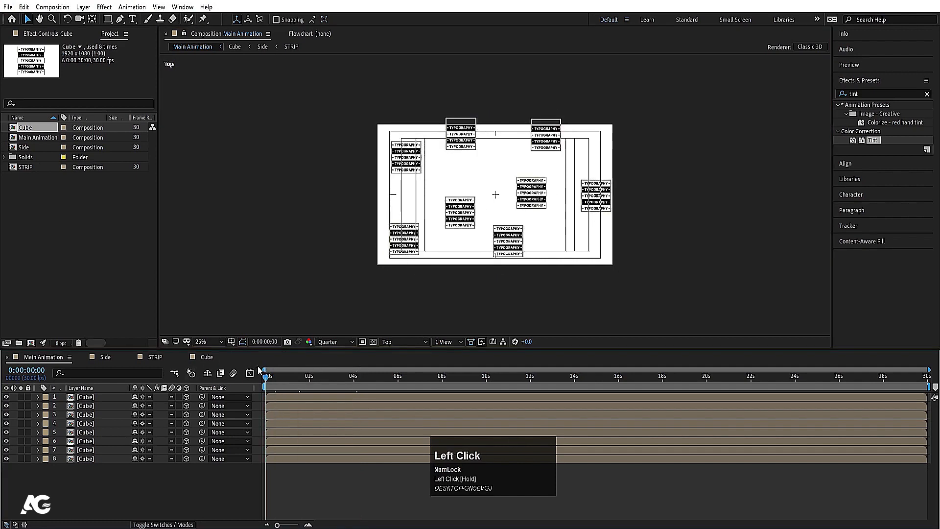
key("space")
key("p")
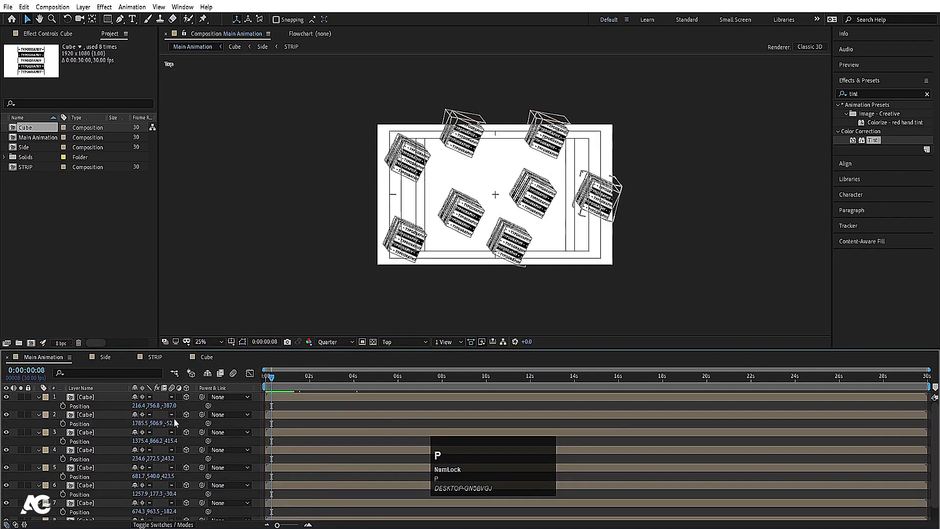
left_click_drag(300, 376, 267, 376)
key("u")
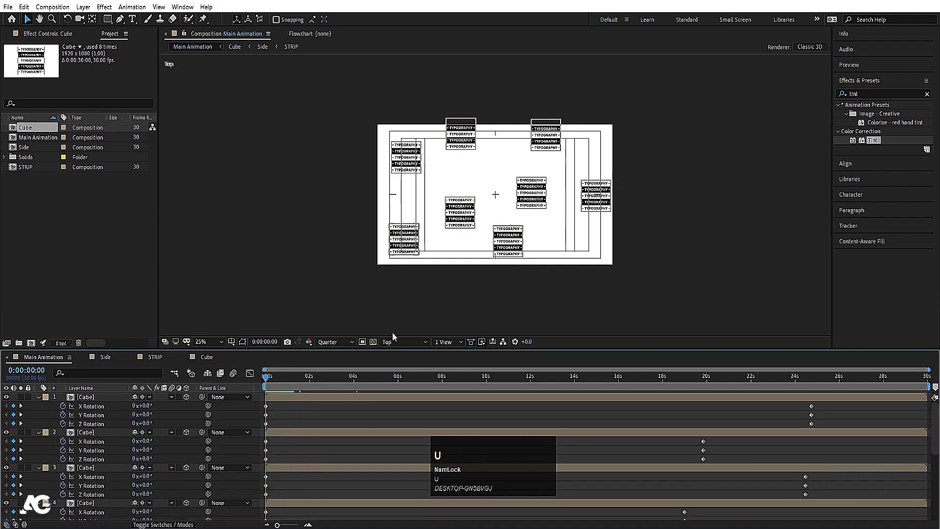
key("u")
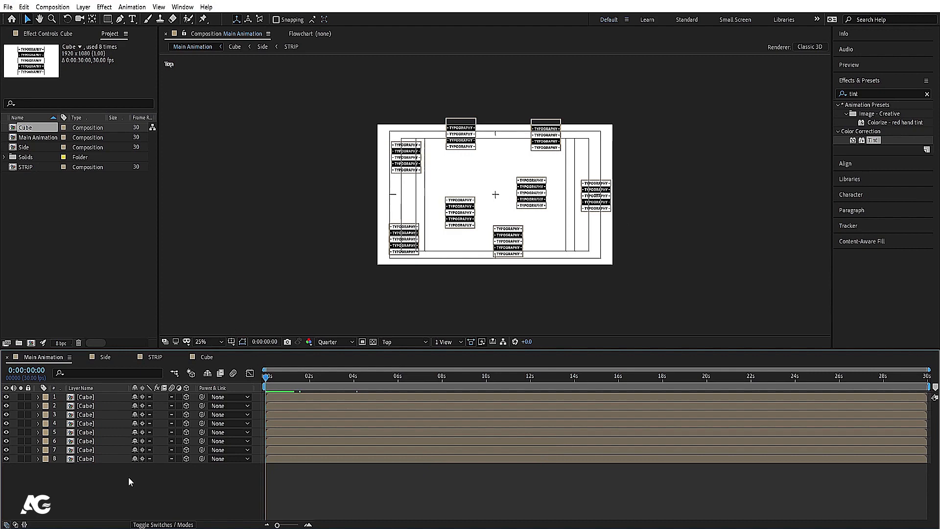
- Duplicate all eight Cube layers and move the copies in the Top view so they sit just right of the composition frame
key("ctrl+a")
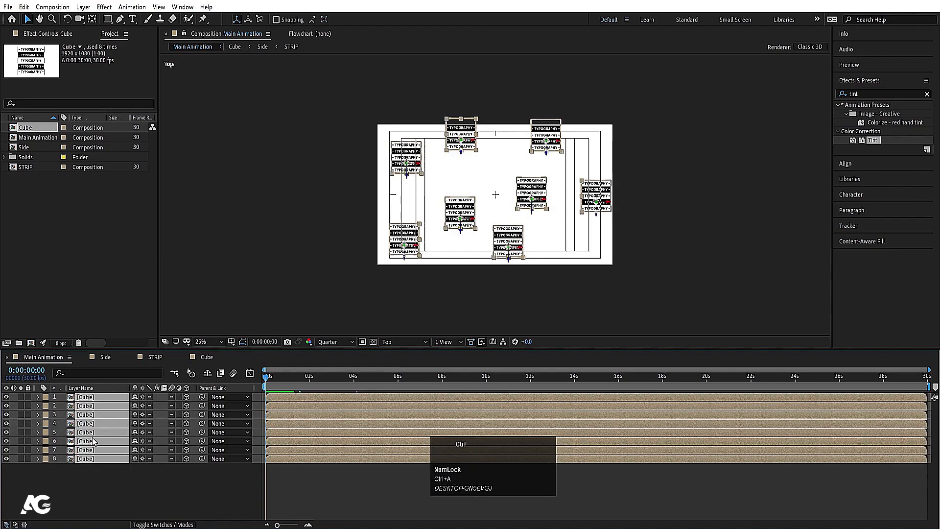
key("ctrl+d")
left_click_drag(88, 418, 107, 404)
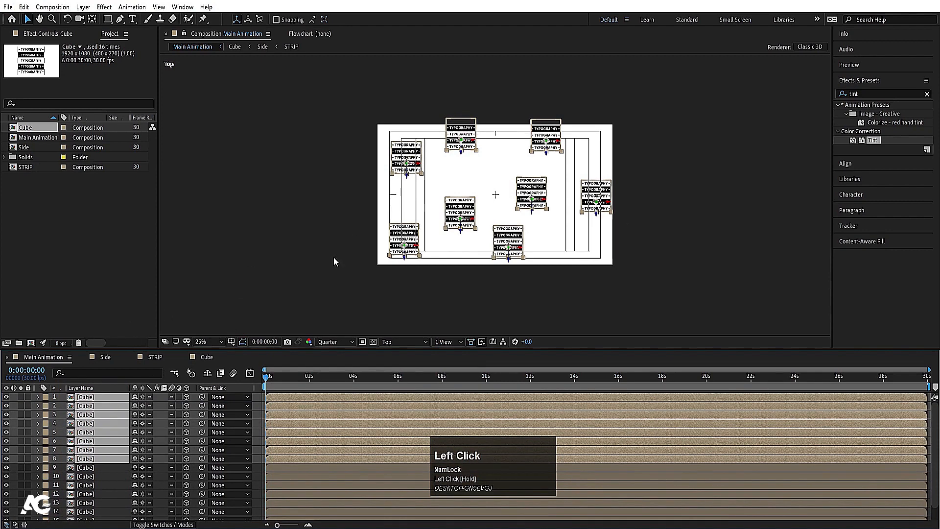
left_click_drag(466, 222, 709, 231)
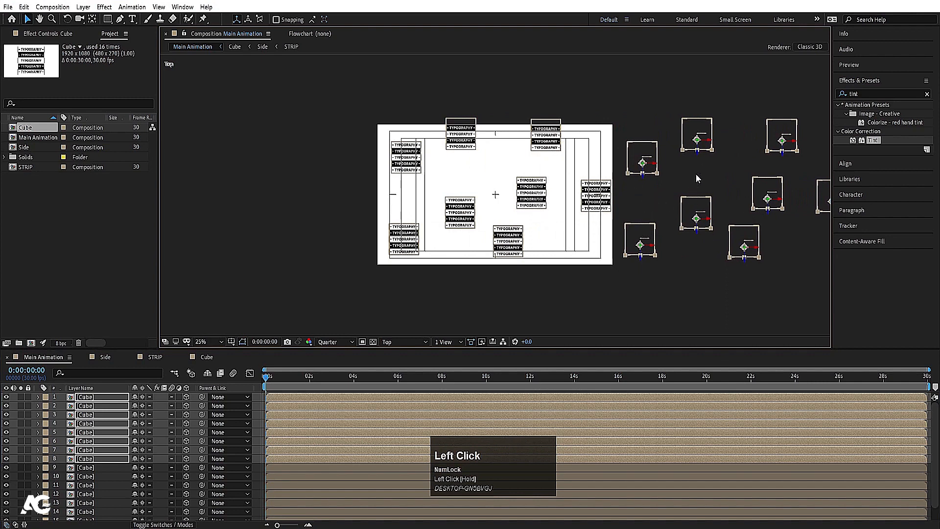
- Switch back to the Active Camera view and preview the animation with the duplicated cubes from the start
left_click(392, 341)
left_click(406, 354)
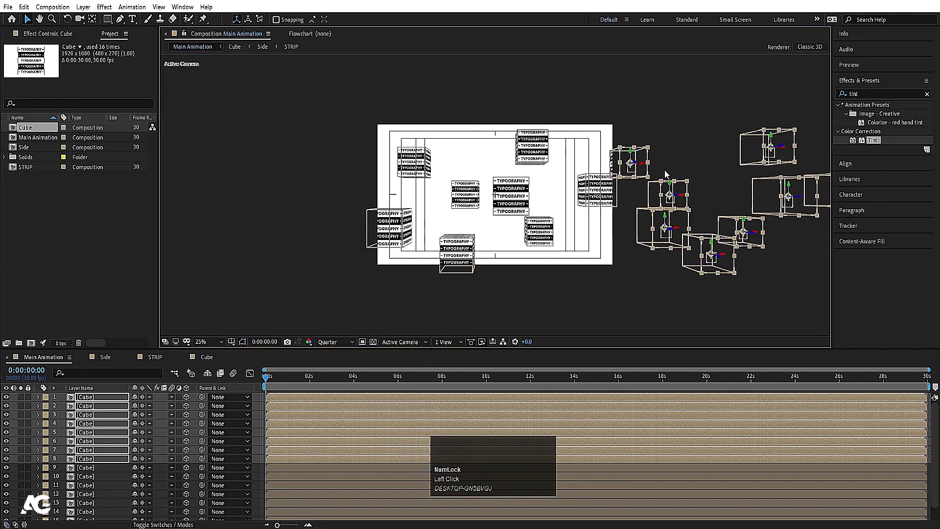
left_click(257, 398)
key("space")
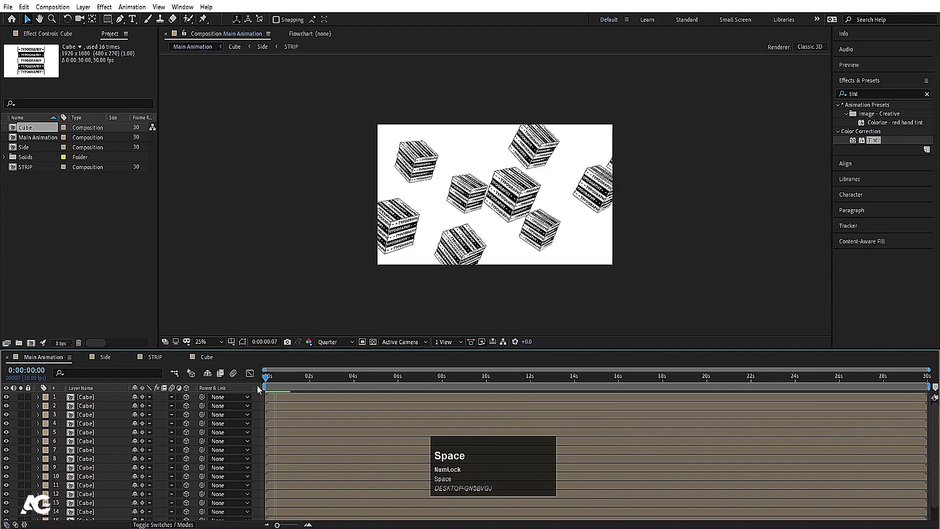
left_click_drag(275, 378, 219, 393)
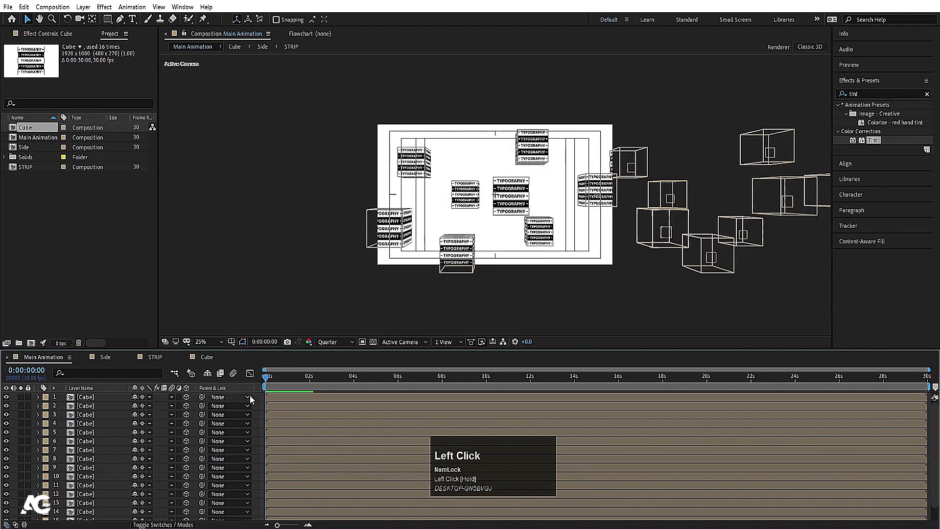
- Add a two-node 50mm camera named Camera 1 and a null object to the main composition
right_click(256, 395)
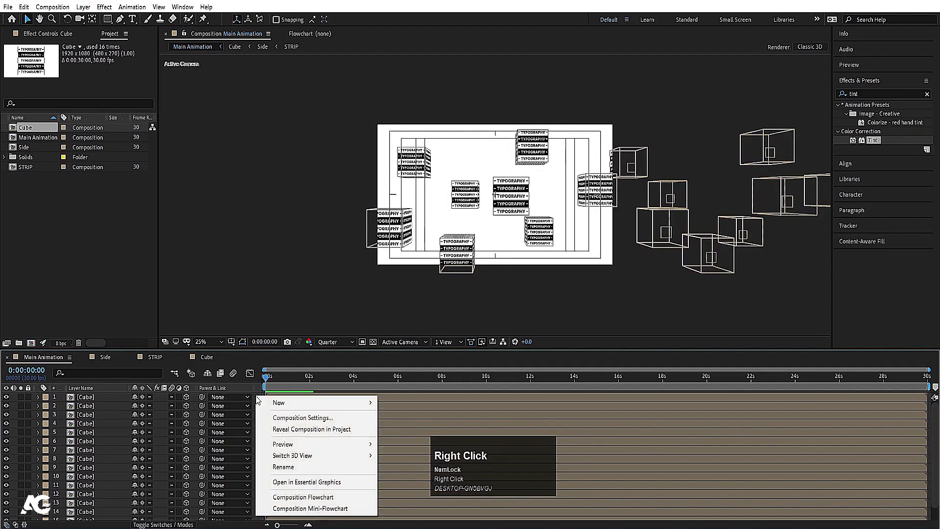
mouse_move(294, 402)
left_click(419, 451)
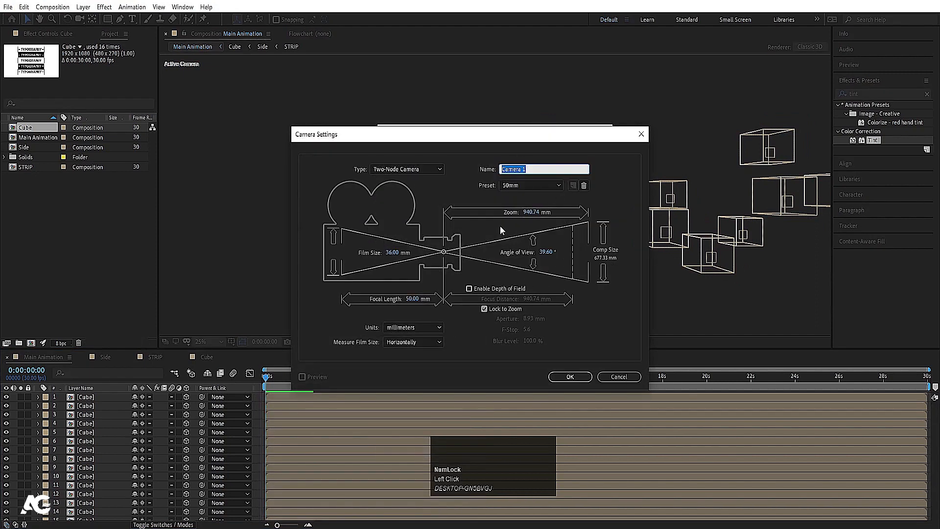
left_click(569, 377)
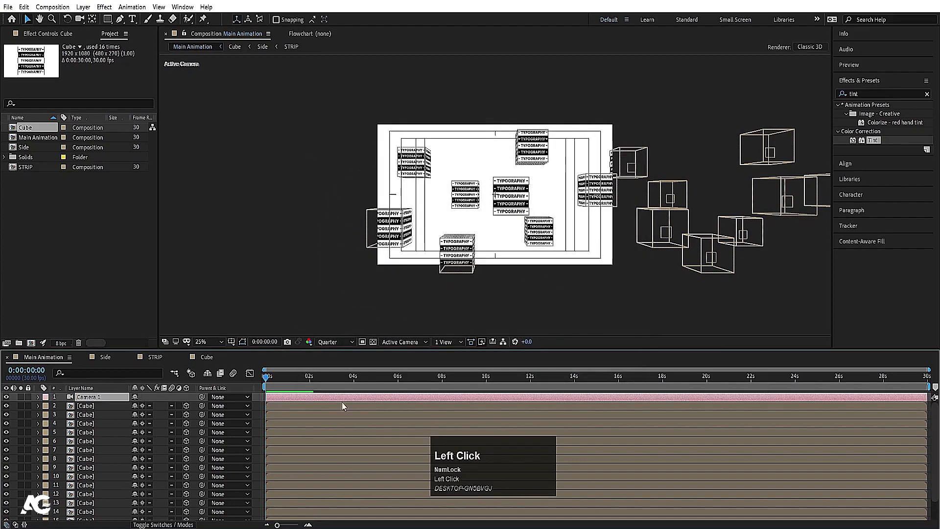
right_click(256, 403)
mouse_move(271, 410)
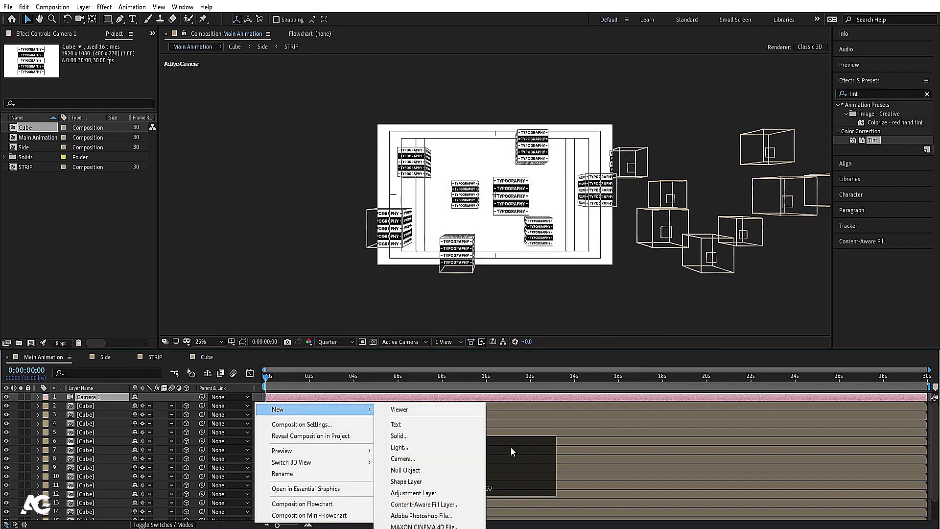
left_click(431, 469)
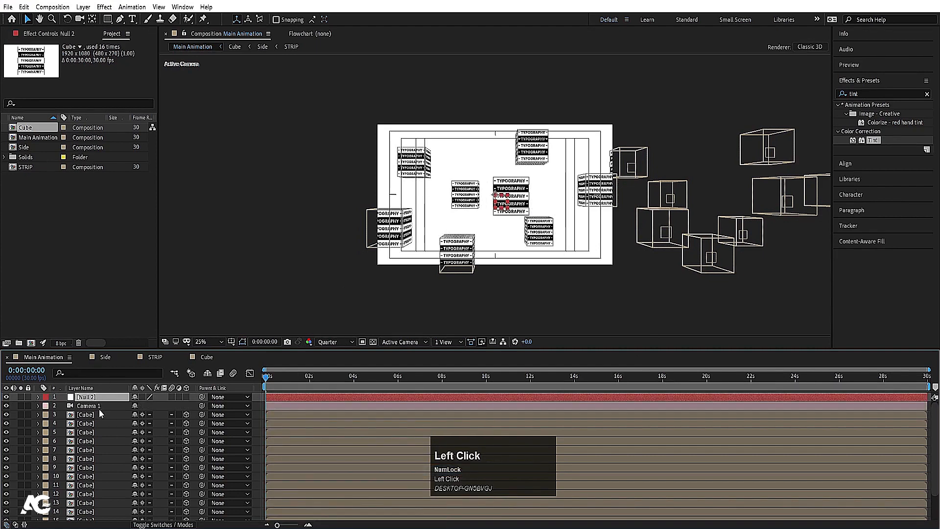
- Set the Scale of all 16 Cube layers to 37% and preview the enlarged cubes from the start
left_click(92, 414)
scroll(113, 461, "down", 3)
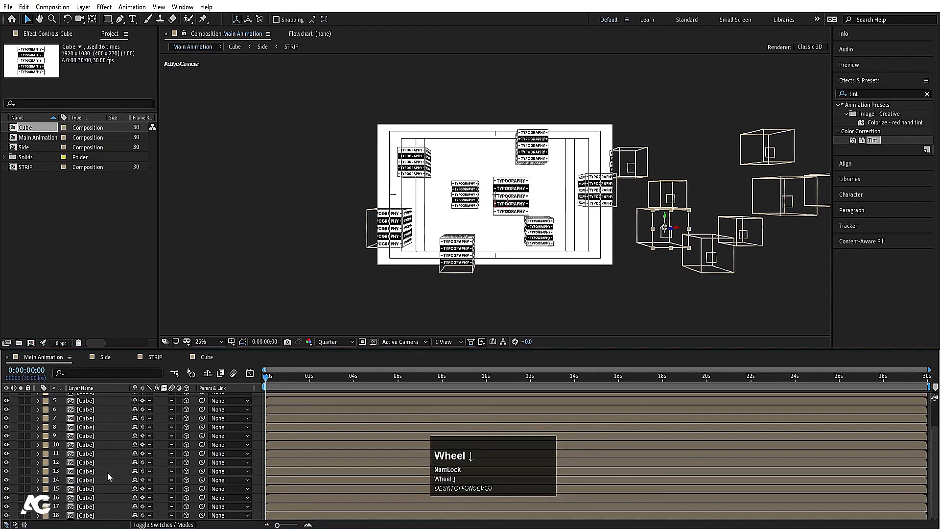
left_click(95, 515, "shift")
key("s")
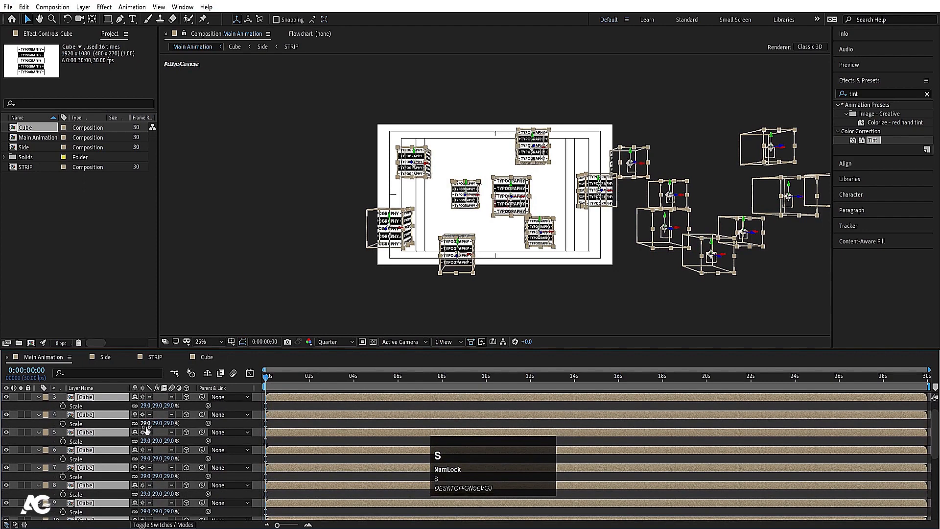
left_click_drag(145, 423, 149, 423)
scroll(157, 426, "up", 2)
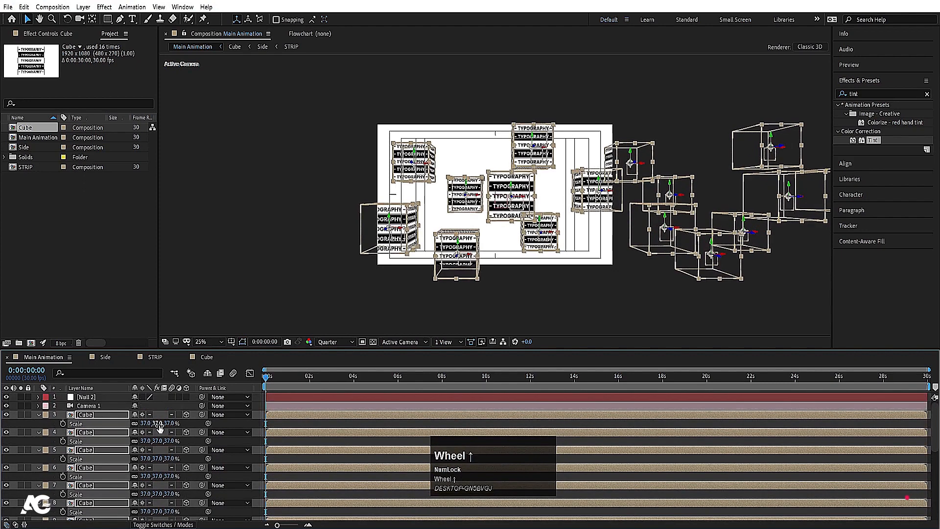
left_click(255, 397)
key("space")
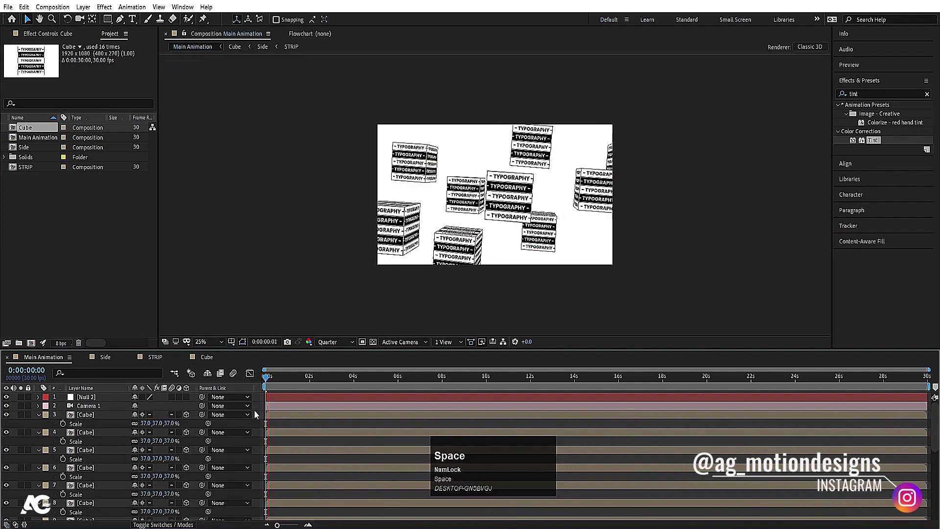
left_click(240, 385)
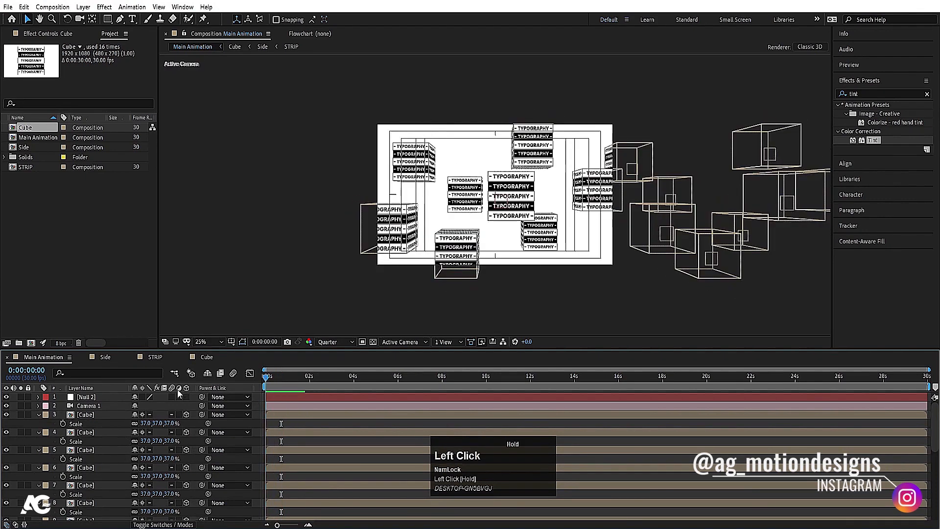
- Make the Null 2 layer 3D and parent Camera 1 to it
left_click(98, 403)
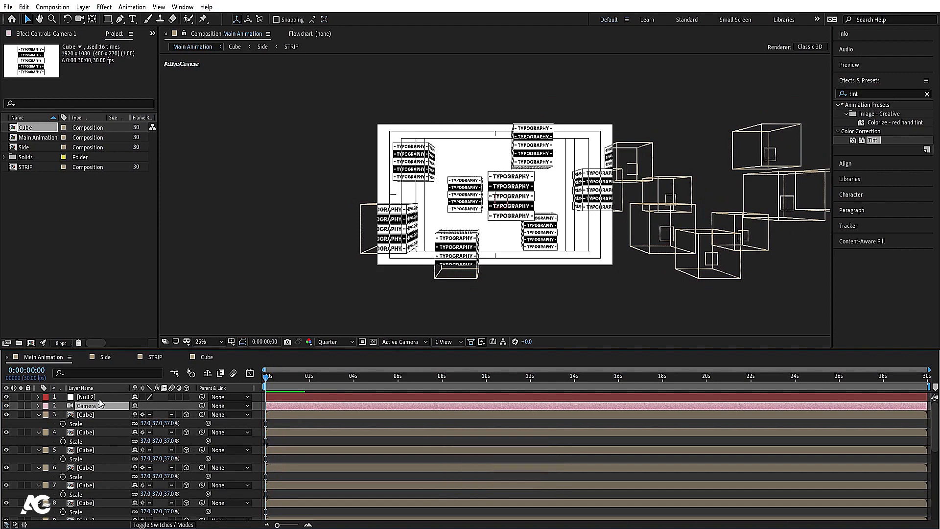
left_click(119, 399)
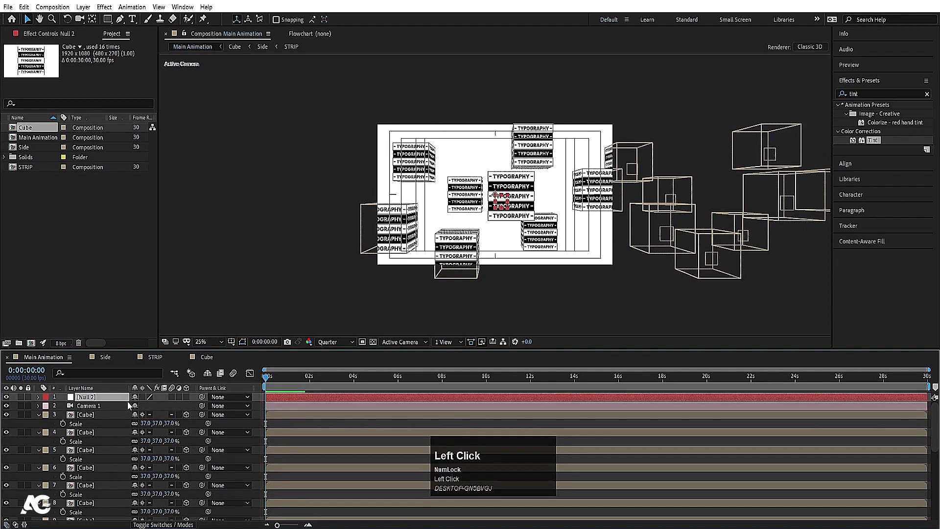
left_click(186, 397)
left_click(81, 406)
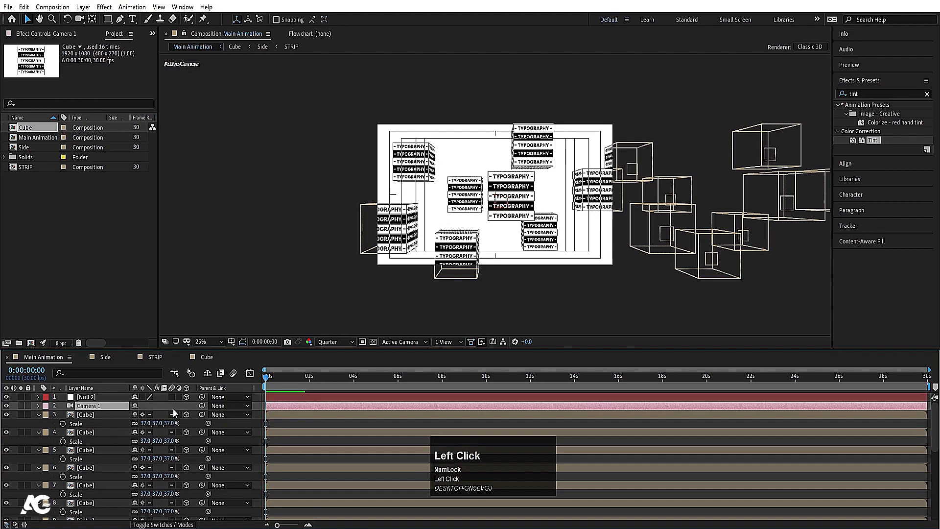
left_click_drag(202, 405, 88, 397)
- Fit the composition in the viewer, set the preview resolution to Full, and select the Null 2 layer
left_click(221, 339)
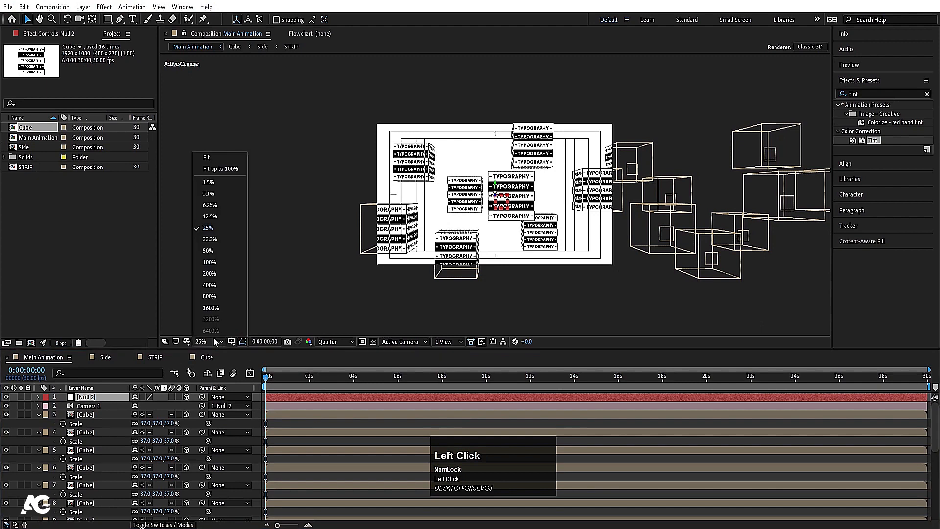
left_click(228, 158)
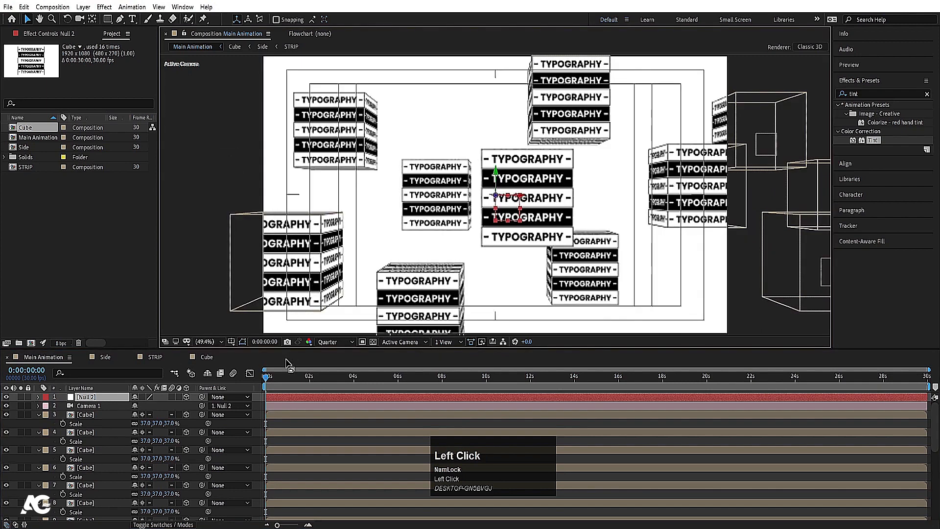
left_click(348, 341)
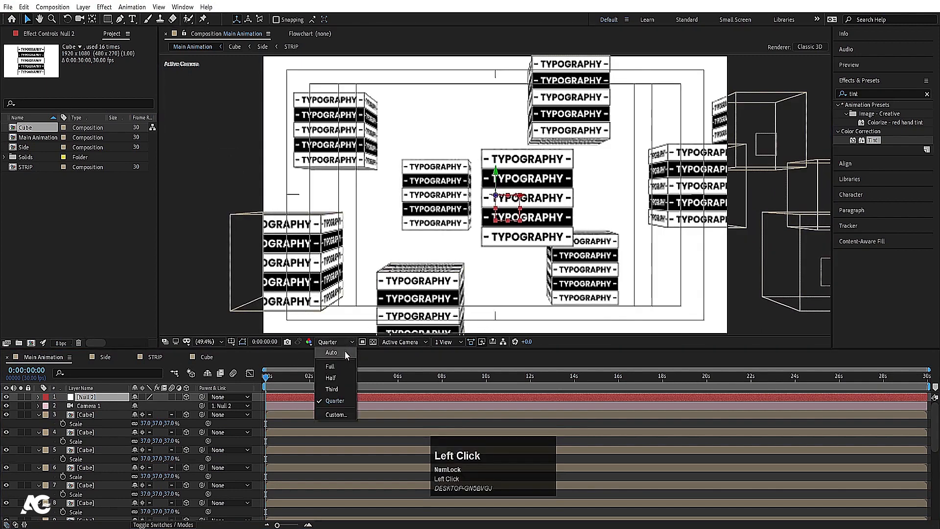
left_click(341, 365)
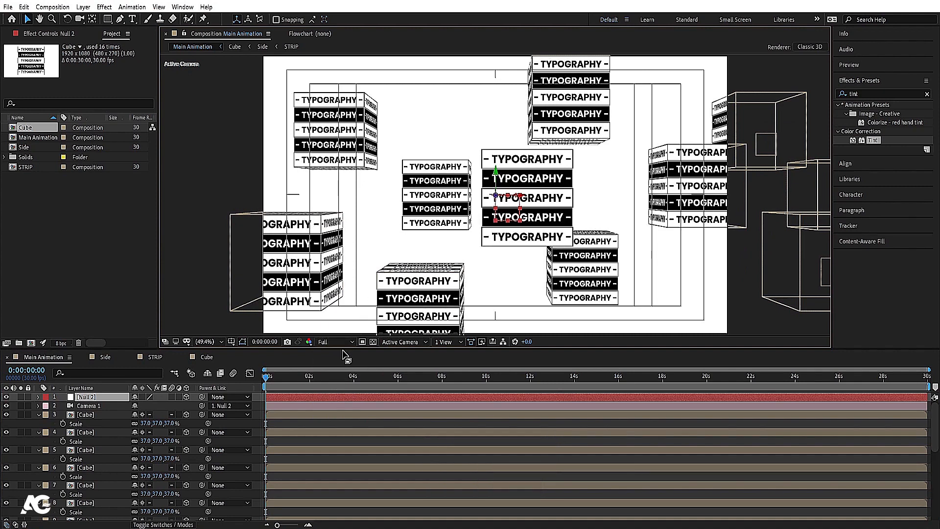
left_click(86, 398)
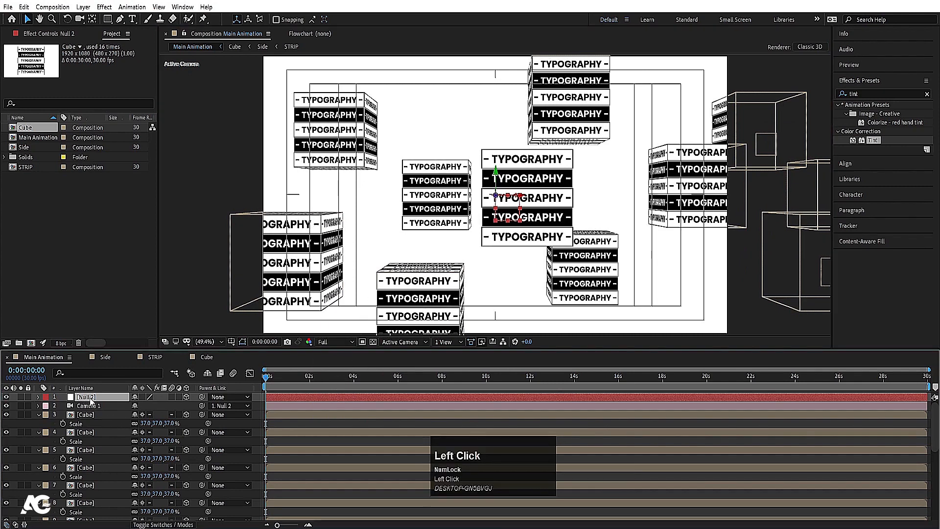
- Animate the Null 2 layer's X position with keyframes from 825 at the first frame to 2597 at 0:00:07:29
key("p")
left_click_drag(139, 406, 70, 415)
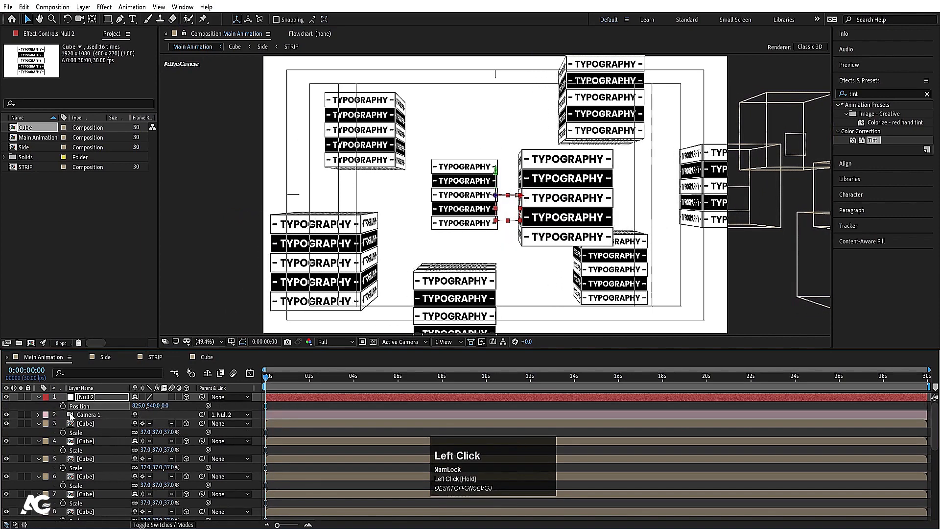
left_click(63, 406)
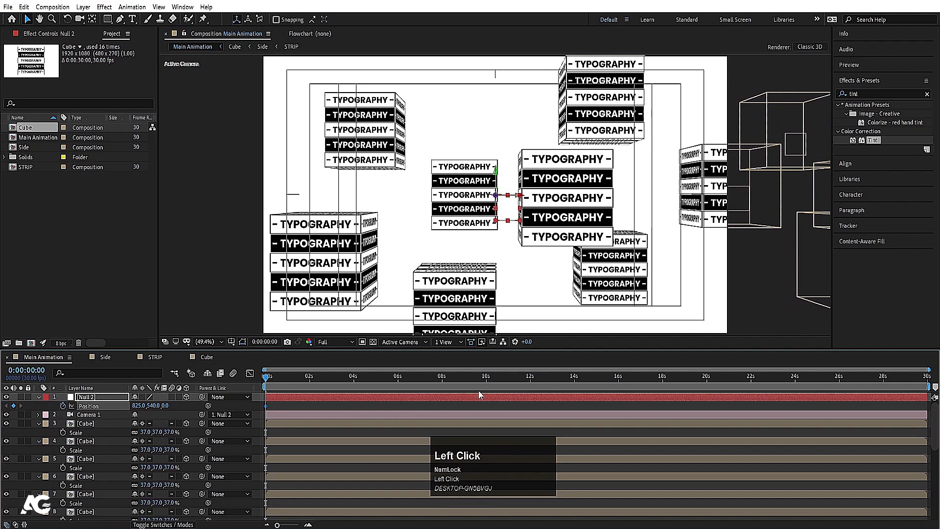
left_click(441, 380)
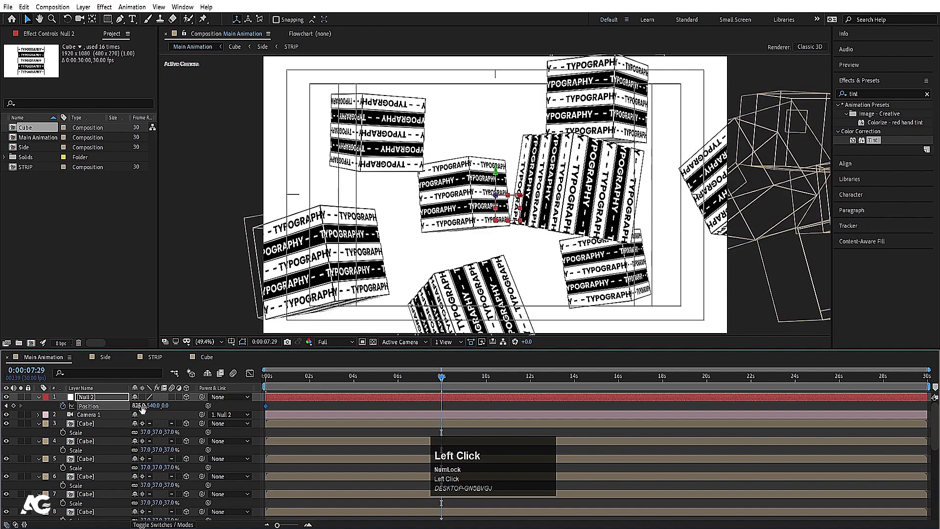
left_click_drag(139, 406, 937, 345)
left_click_drag(307, 378, 265, 376)
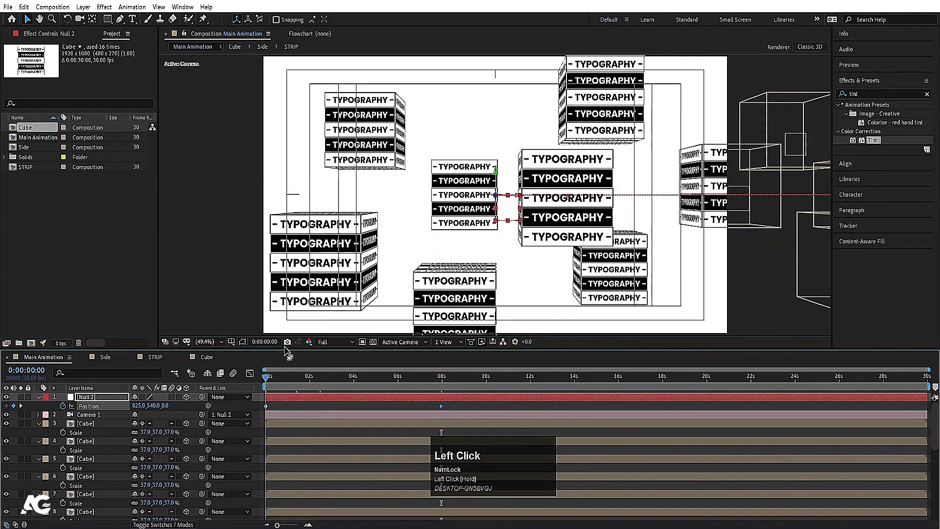
- Lower the preview resolution to Quarter and play back the camera move from the start
left_click(334, 343)
left_click(335, 401)
key("space")
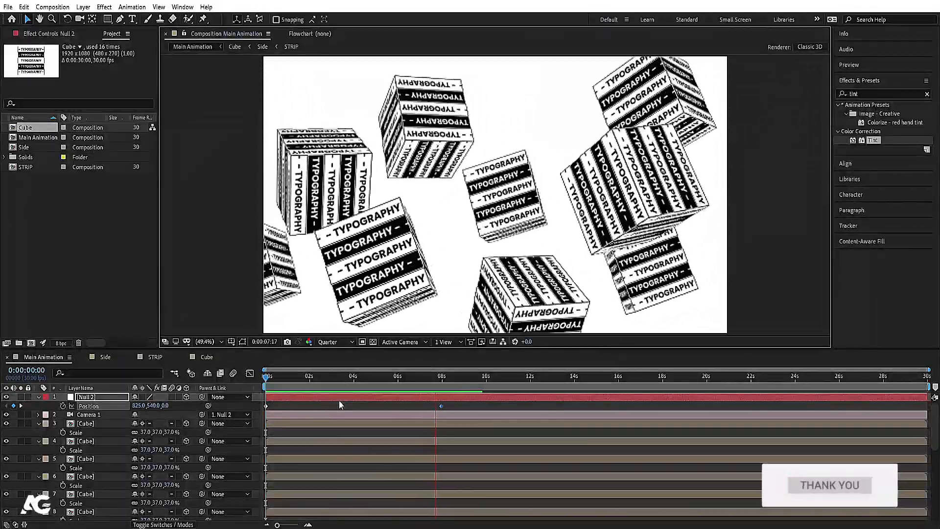
key("space")
- End the work area at the last position keyframe, 0:00:07:29, and preview the animation from the first frame
key("j")
key("n")
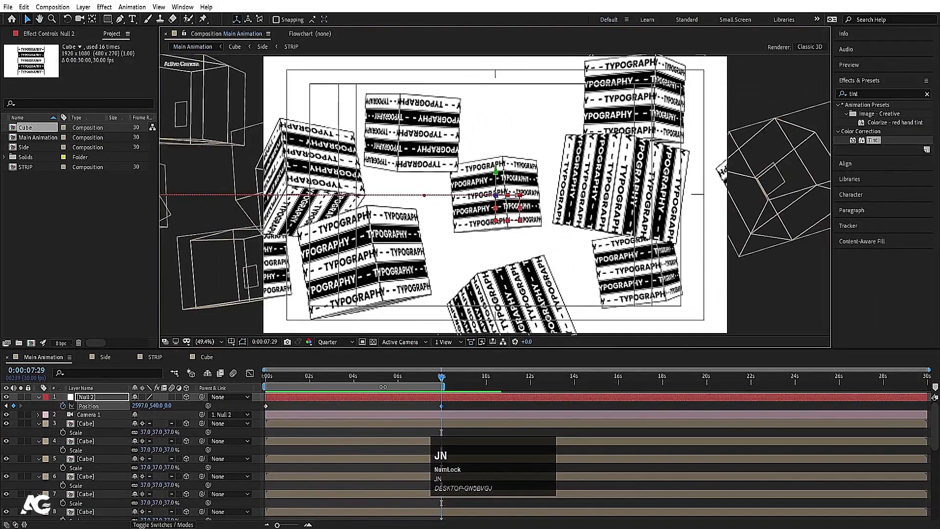
left_click_drag(297, 378, 196, 383)
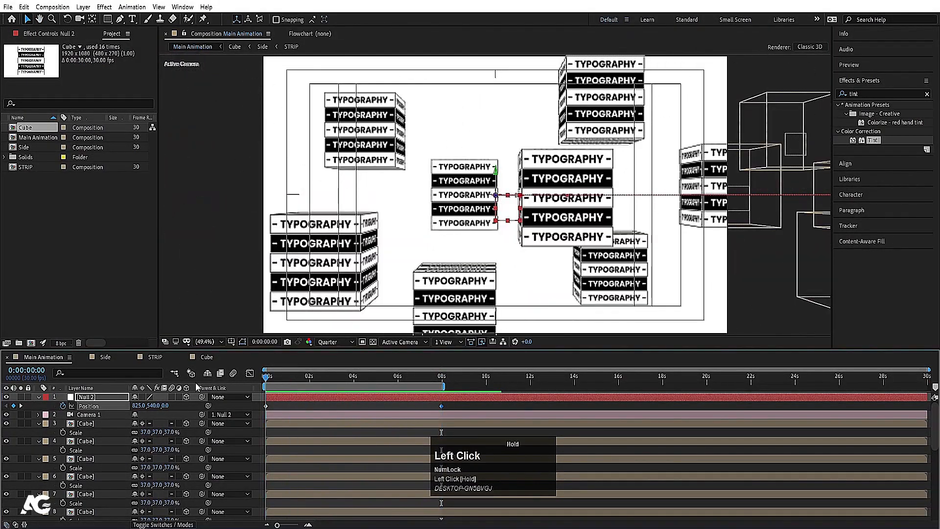
left_click(273, 405)
key("space")
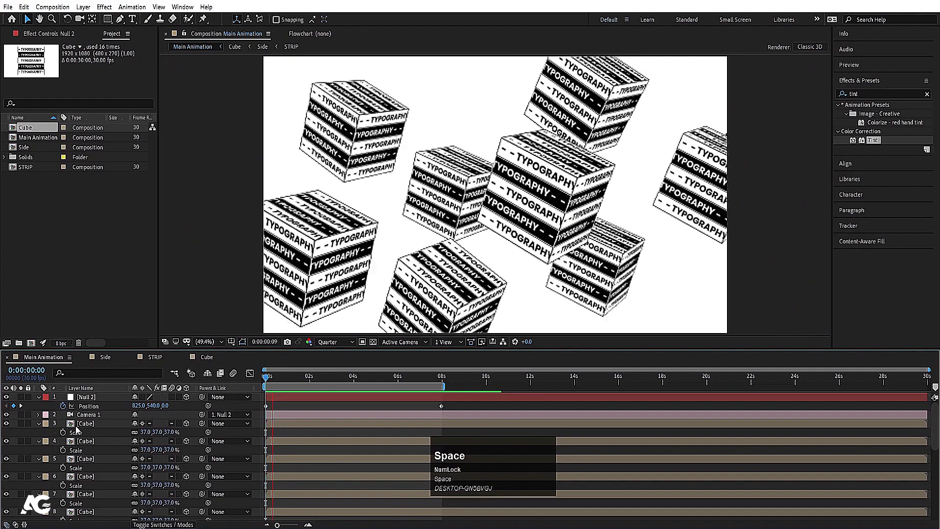
- Stop the preview and reveal the Camera Options properties of the Camera 1 layer
left_click(83, 414)
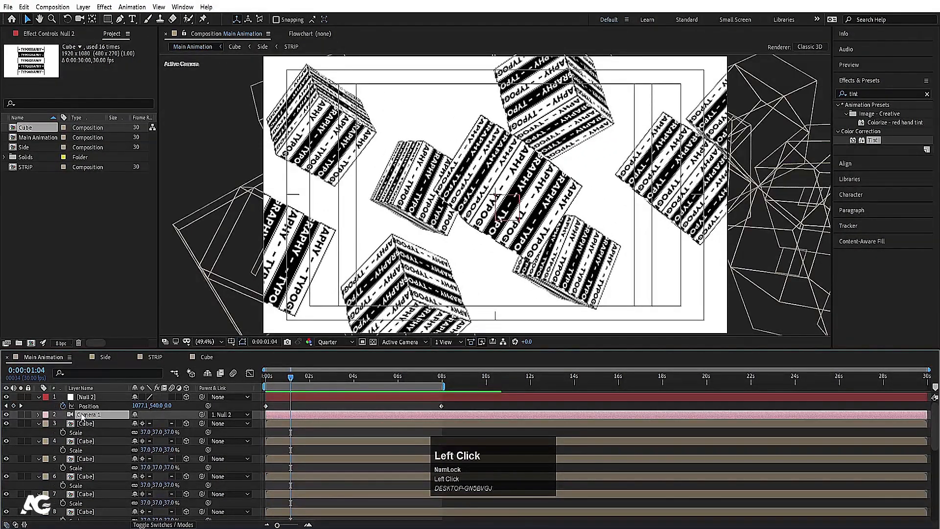
key("a")
key("a")
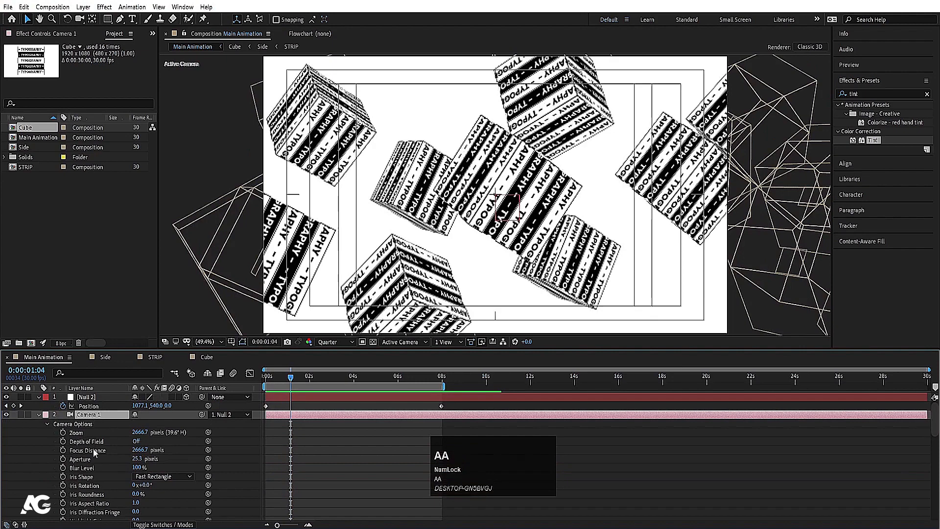
scroll(92, 476, "down", 2)
scroll(112, 469, "up", 2)
- Try the 28mm preset on Camera 1, preview the camera move with it, and undo the preset change
double_click(81, 416)
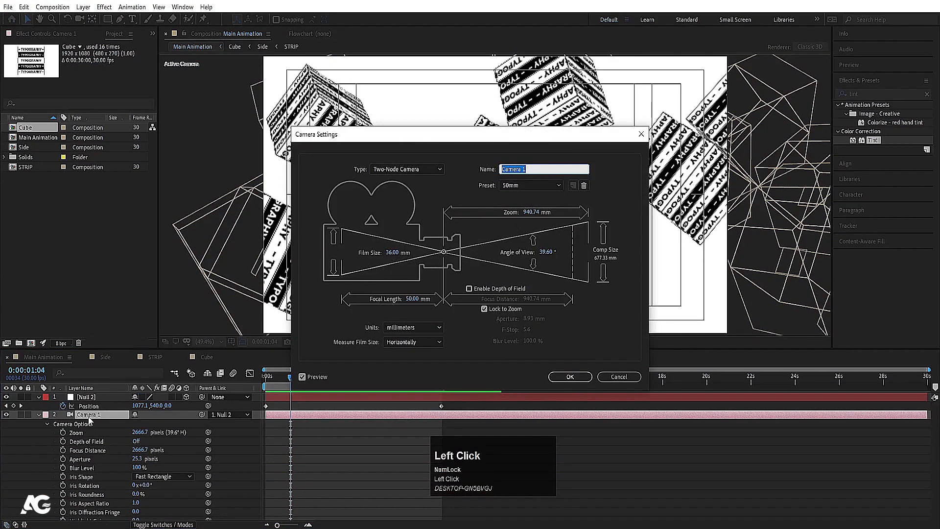
left_click(558, 187)
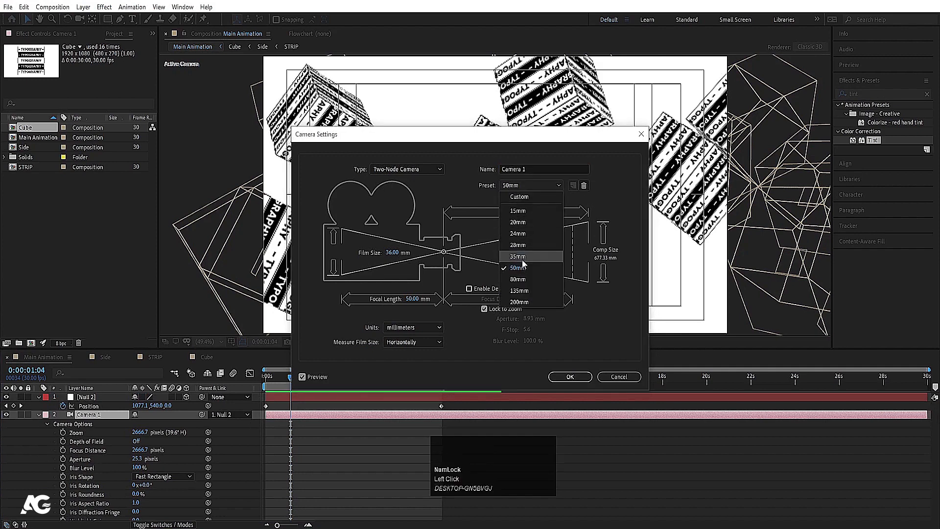
left_click(518, 244)
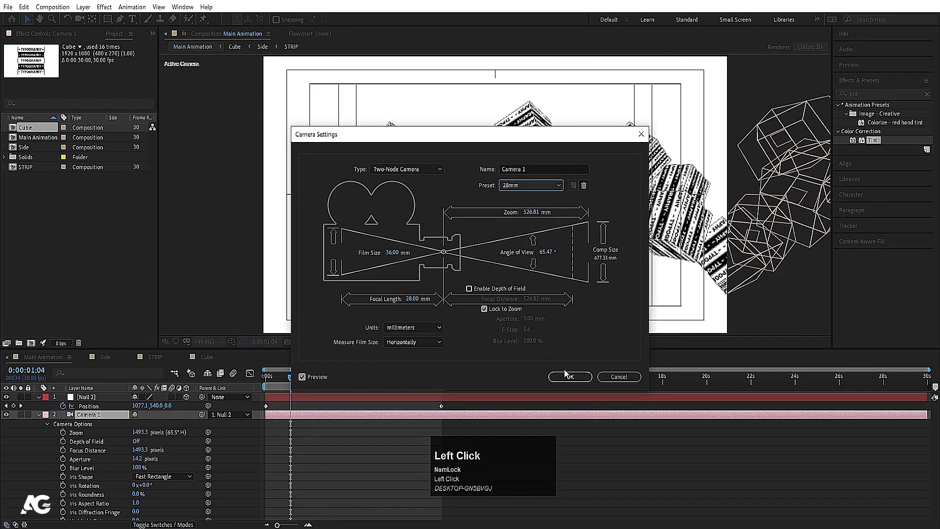
left_click(568, 376)
key("space")
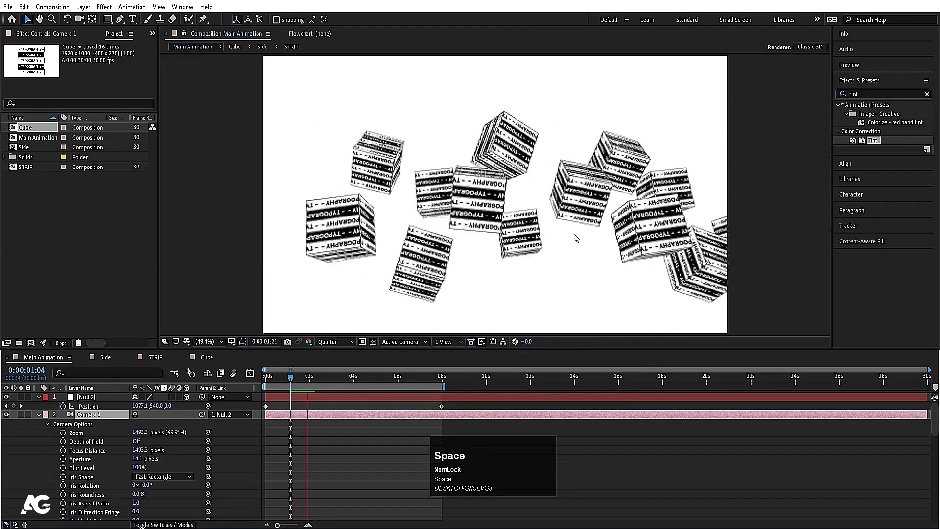
key("space")
key("ctrl")
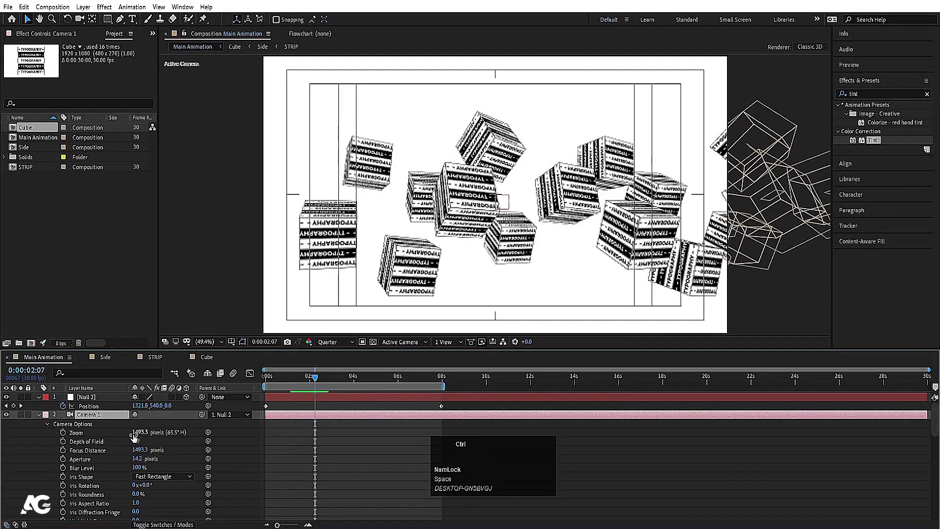
key("ctrl+z")
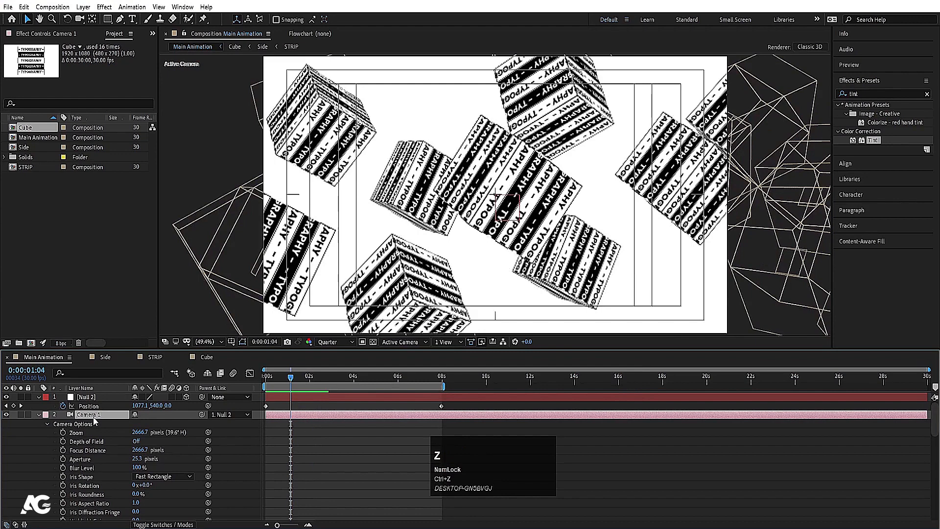
- Try different angles of view in Camera 1's settings and set the Angle of View to 39°
double_click(94, 418)
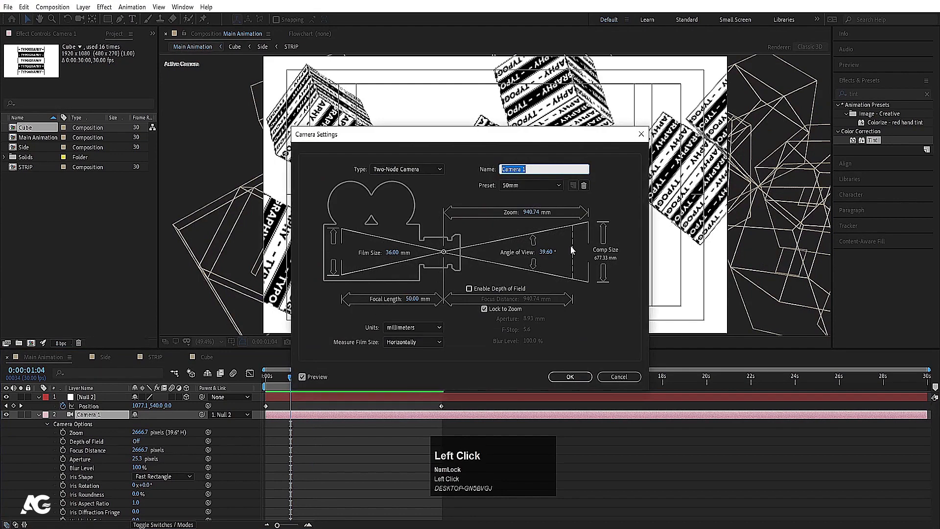
left_click_drag(545, 252, 555, 250)
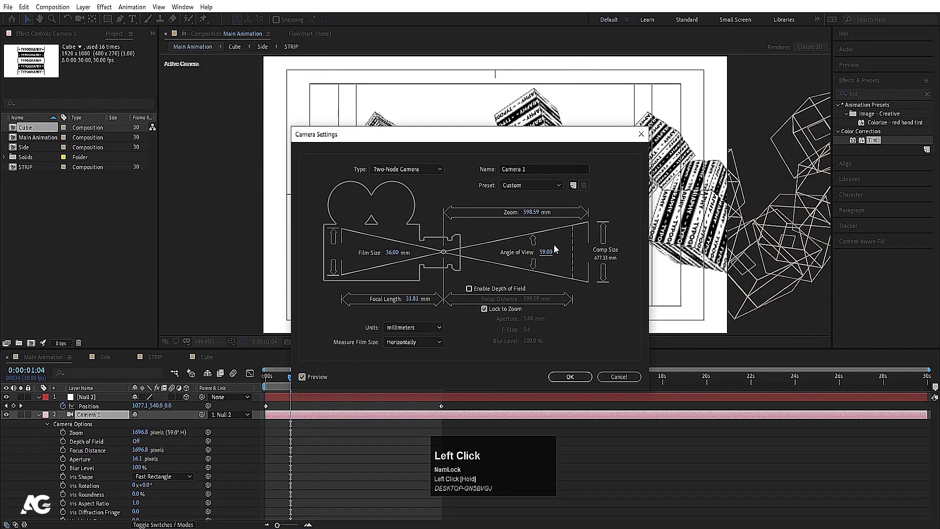
left_click_drag(506, 141, 221, 140)
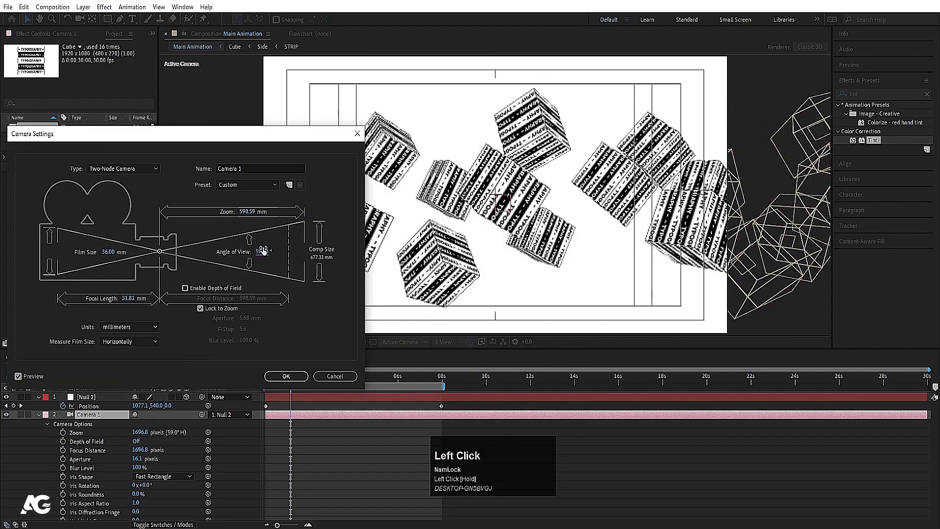
left_click_drag(263, 251, 234, 261)
key("ctrl+z")
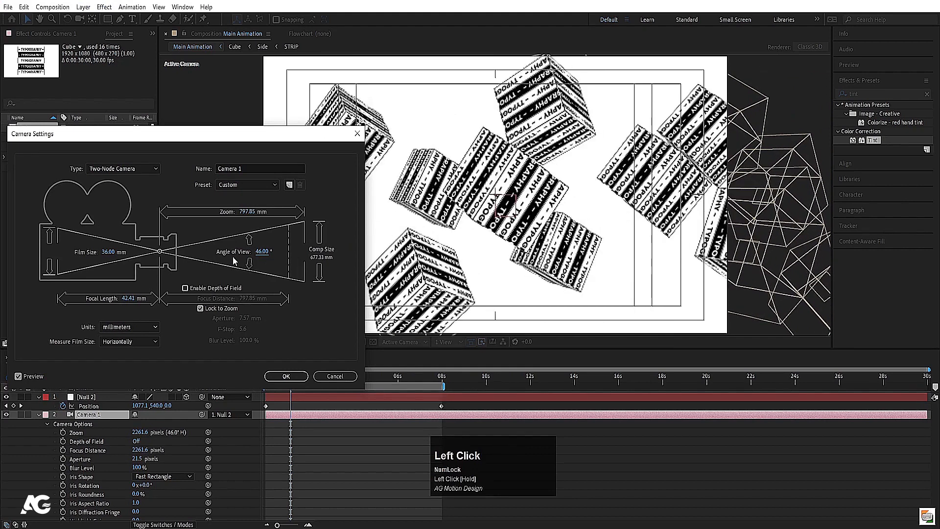
left_click(260, 252)
type("39")
key("Return")
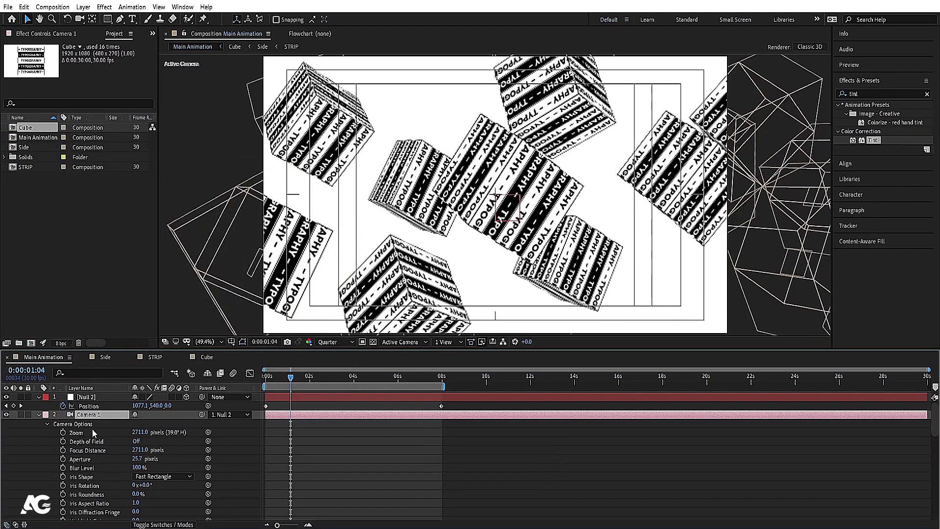
- Set Camera 1's Zoom to 2327 pixels and restore the preview resolution to Full
scroll(95, 433, "down", 1)
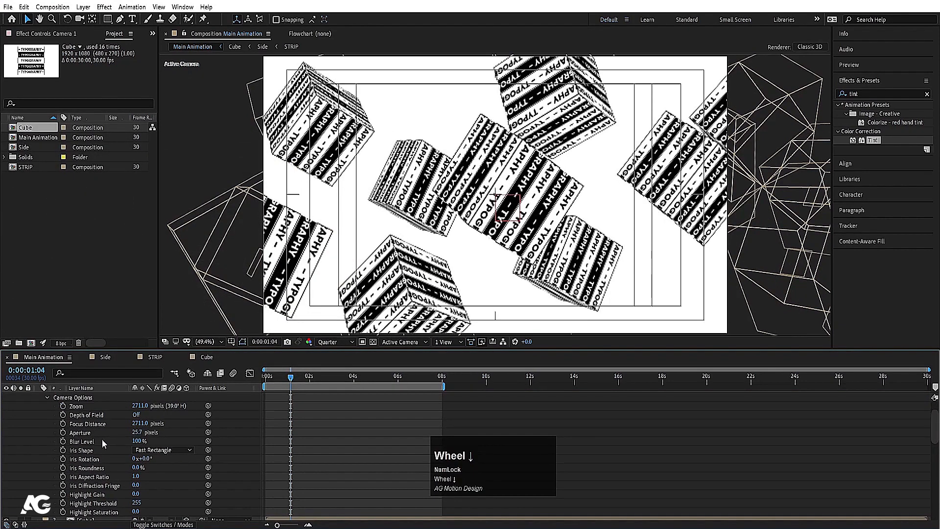
left_click_drag(146, 408, 123, 408)
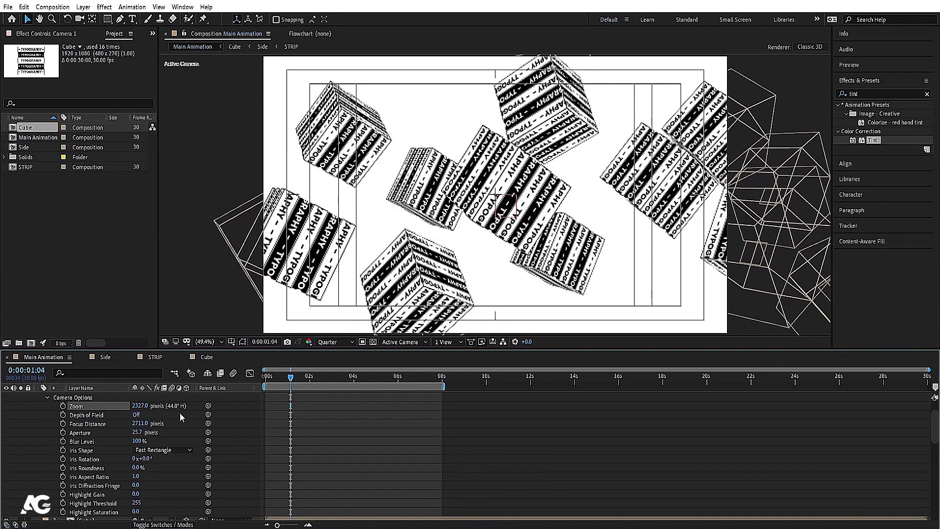
scroll(302, 395, "up", 1)
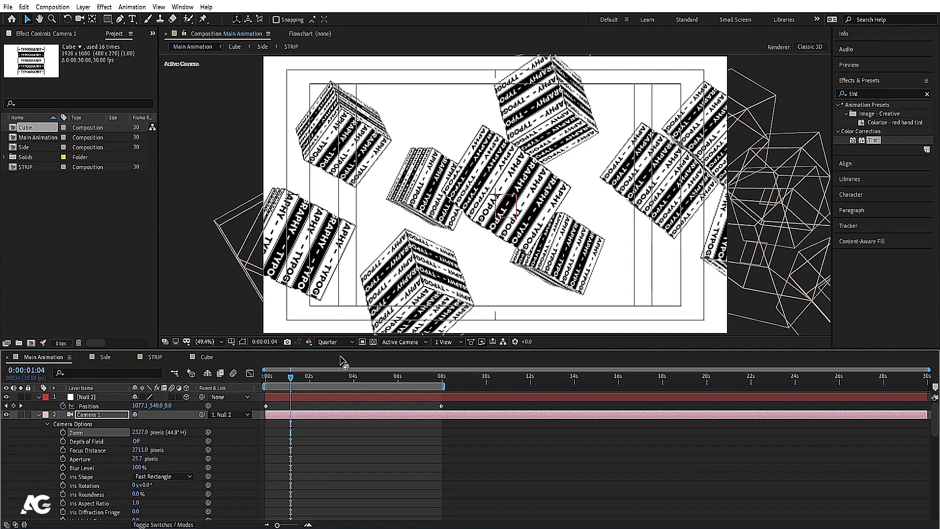
left_click(335, 341)
left_click(331, 372)
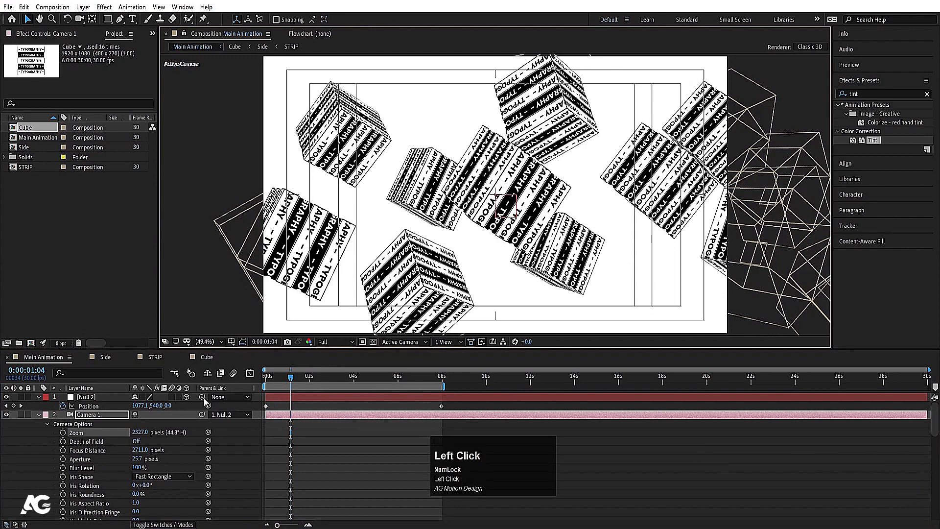
- Turn on Depth of Field for Camera 1 and show the scene in the Top view to compare the focus plane
left_click(136, 440)
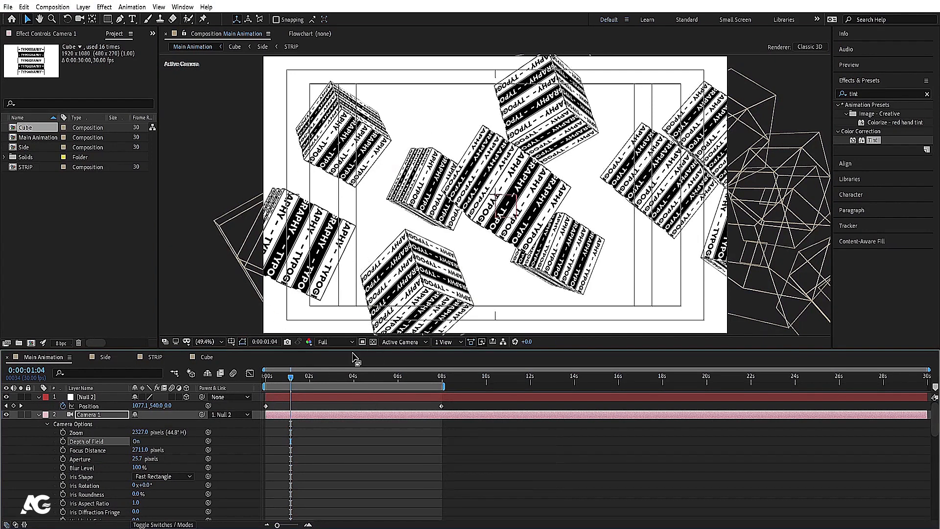
left_click(400, 341)
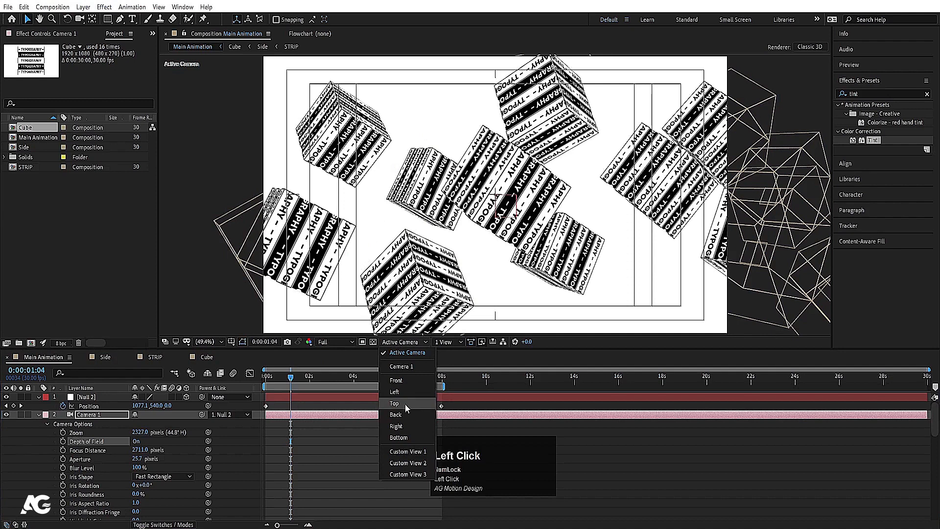
left_click(404, 392)
scroll(495, 194, "down", 2)
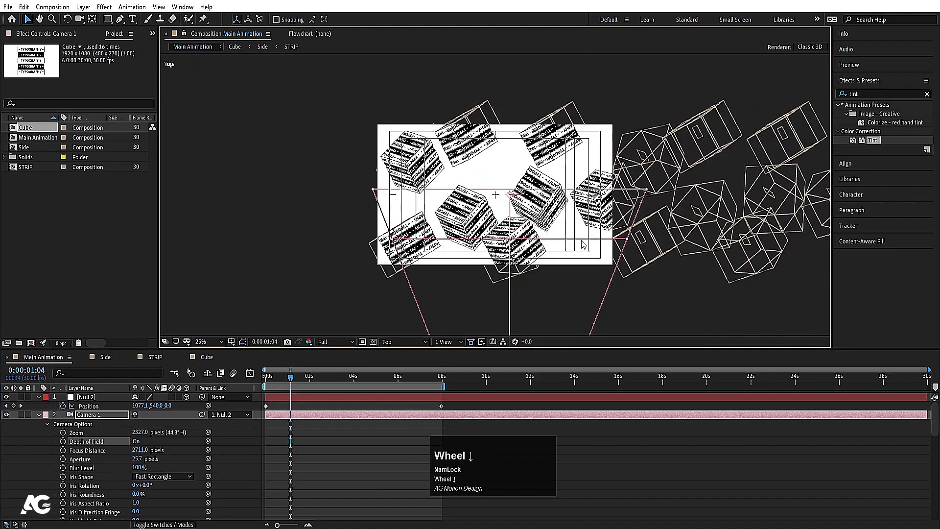
left_click(137, 441)
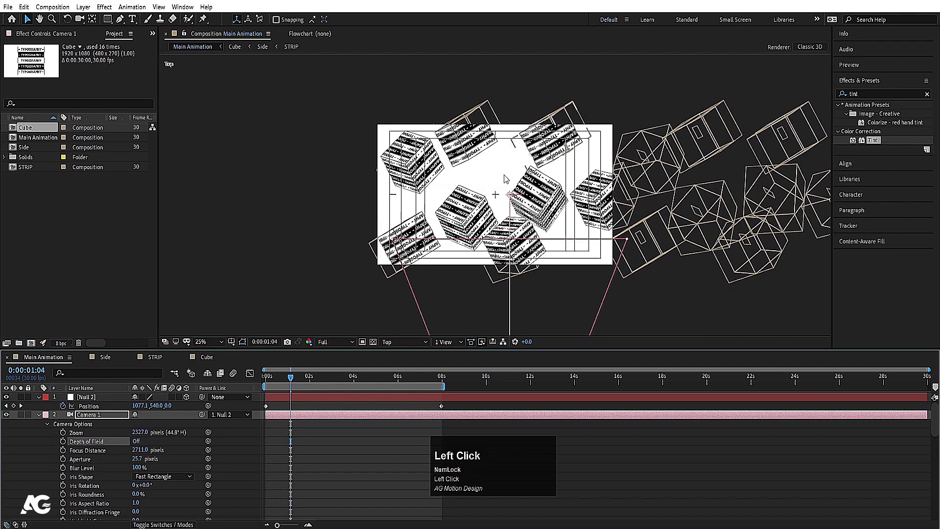
left_click(140, 441)
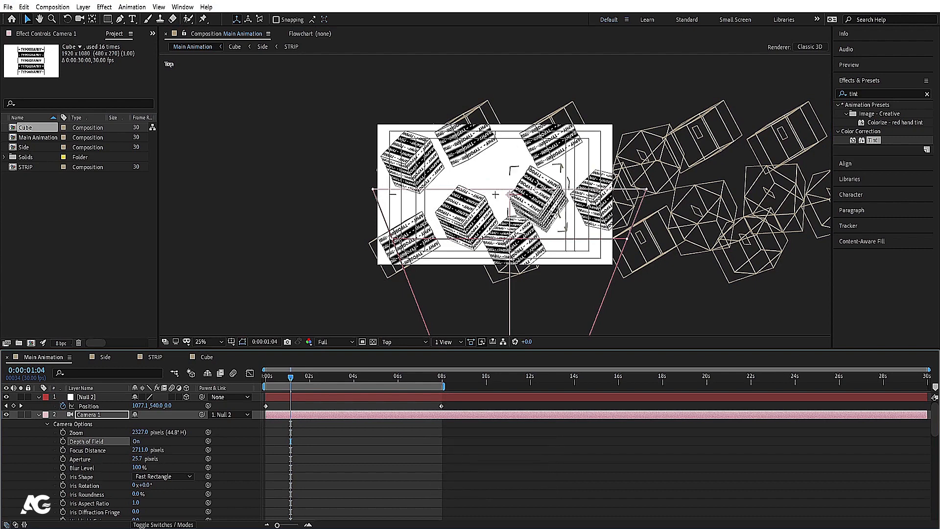
- Set Camera 1's Focus Distance to 2296 pixels and return the viewer to the Active Camera view at 50%
mouse_move(146, 453)
left_mouse_down()
mouse_move(115, 472)
mouse_move(133, 456)
mouse_move(106, 460)
mouse_move(132, 456)
left_mouse_up()
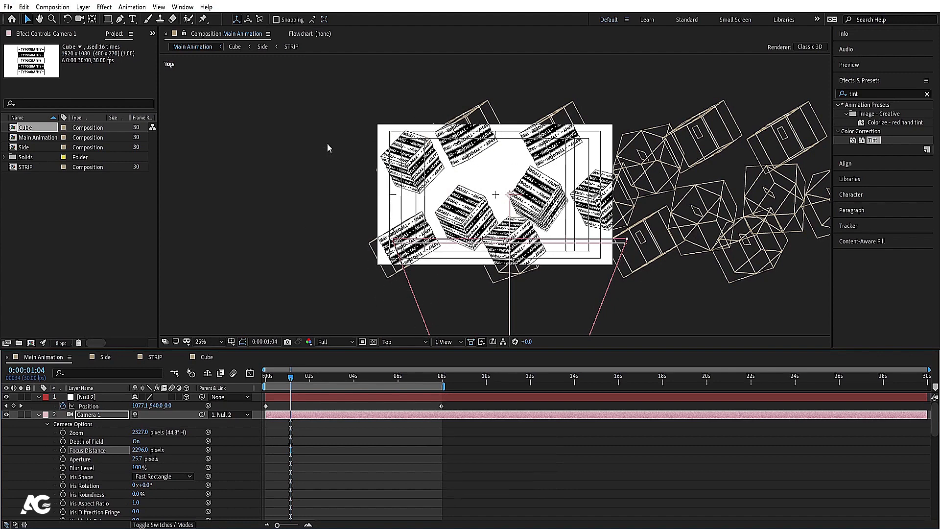
left_click(390, 342)
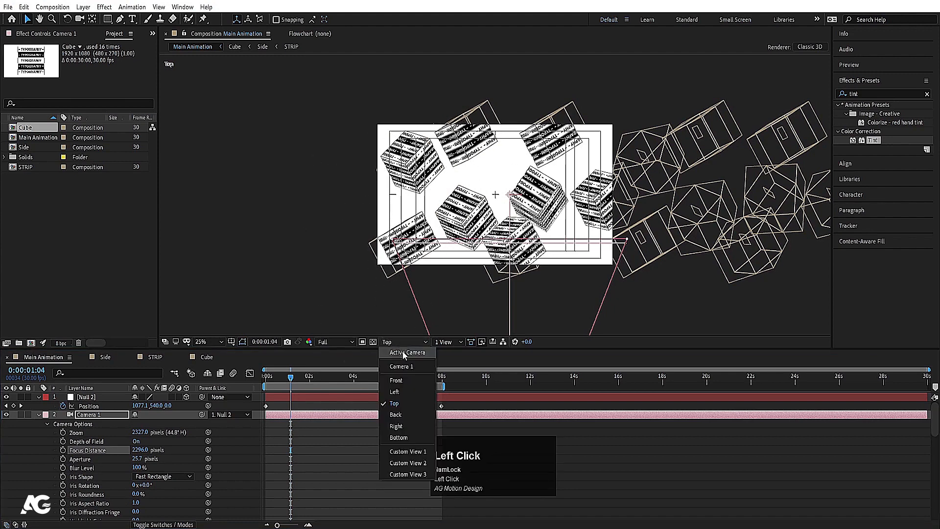
left_click(407, 353)
scroll(495, 194, "up", 2)
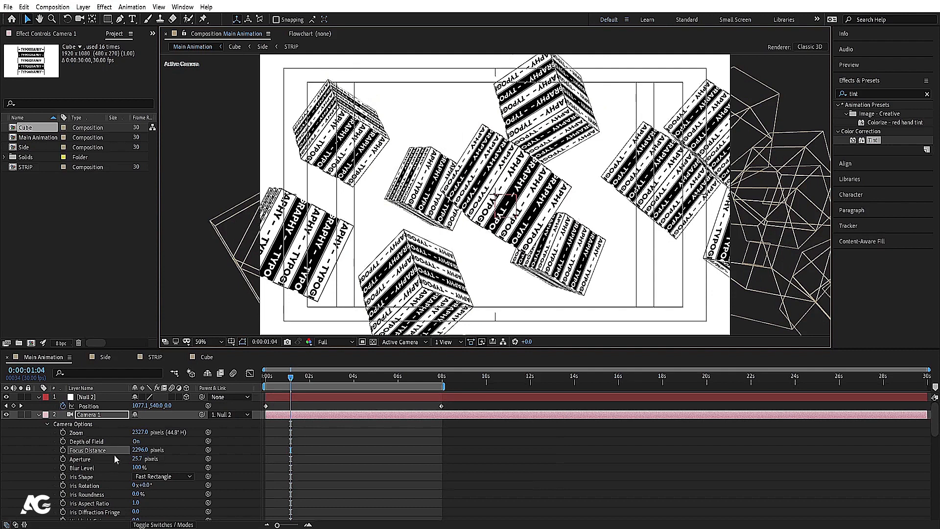
- Set Camera 1's Aperture to 200 pixels and its Blur Level to 200%
left_click(98, 460)
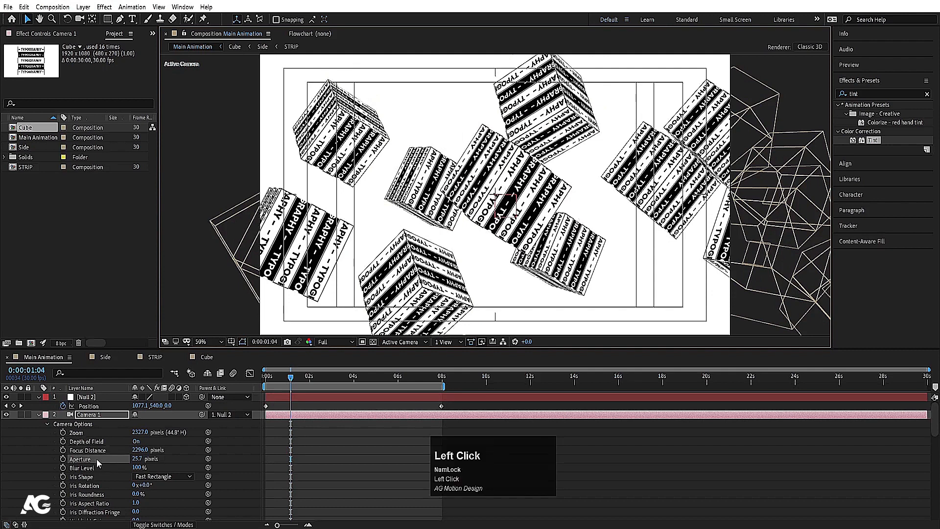
left_click(137, 459)
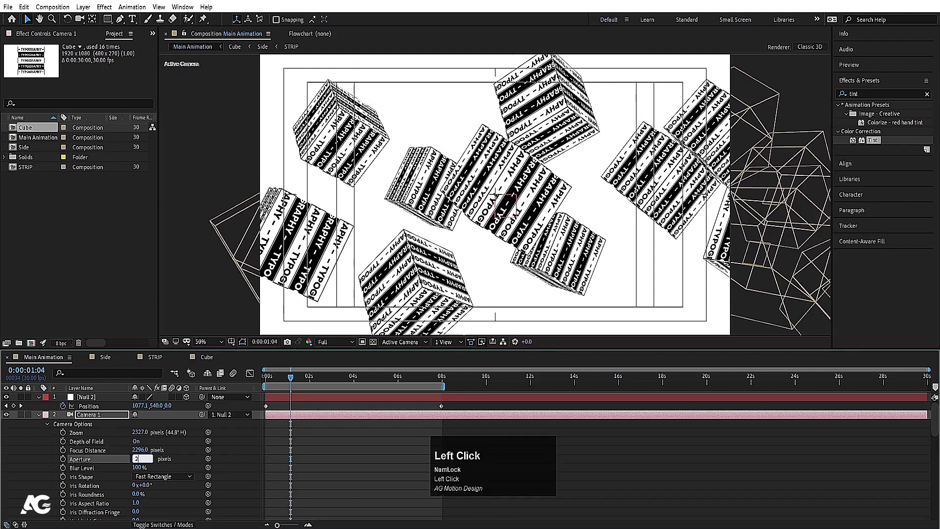
key("Return")
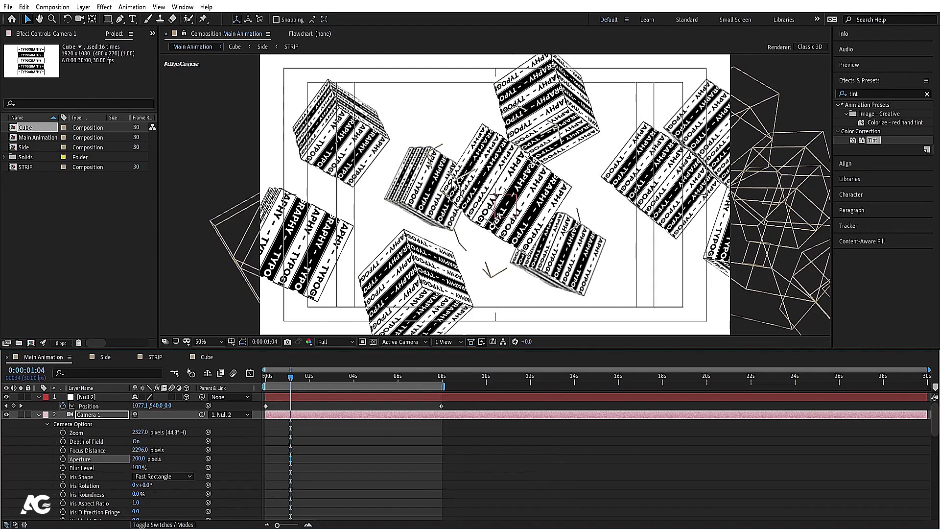
left_click(140, 468)
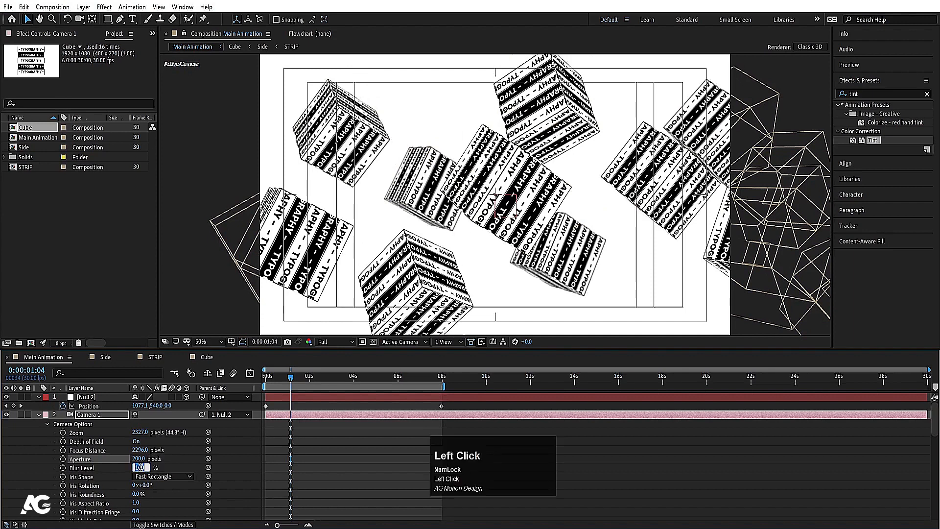
key("Return")
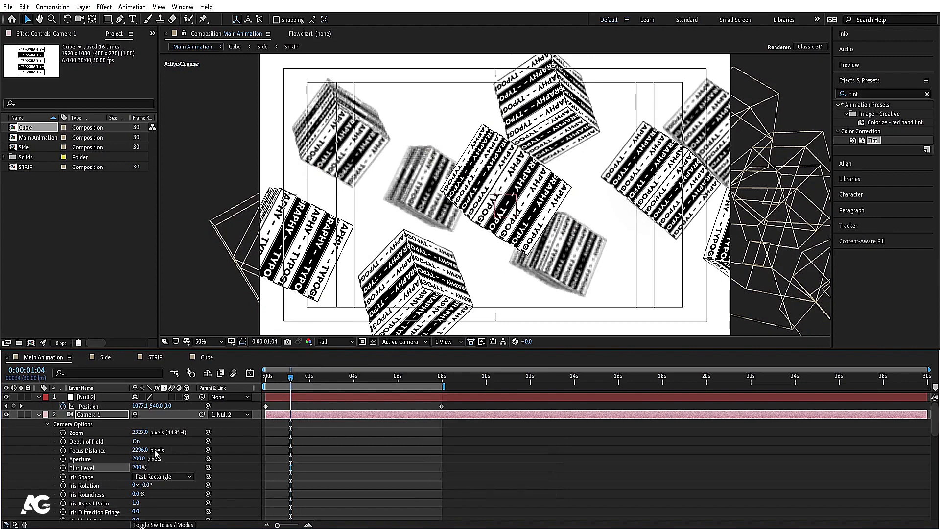
- Play back the animation to check the depth-of-field blur, then place the time indicator at 0:00:01:08
key("space")
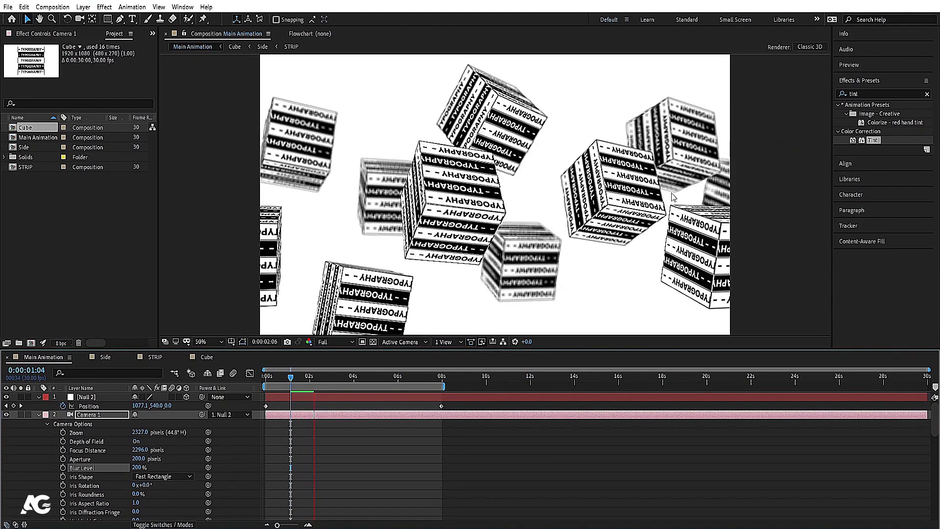
key("space")
key("space")
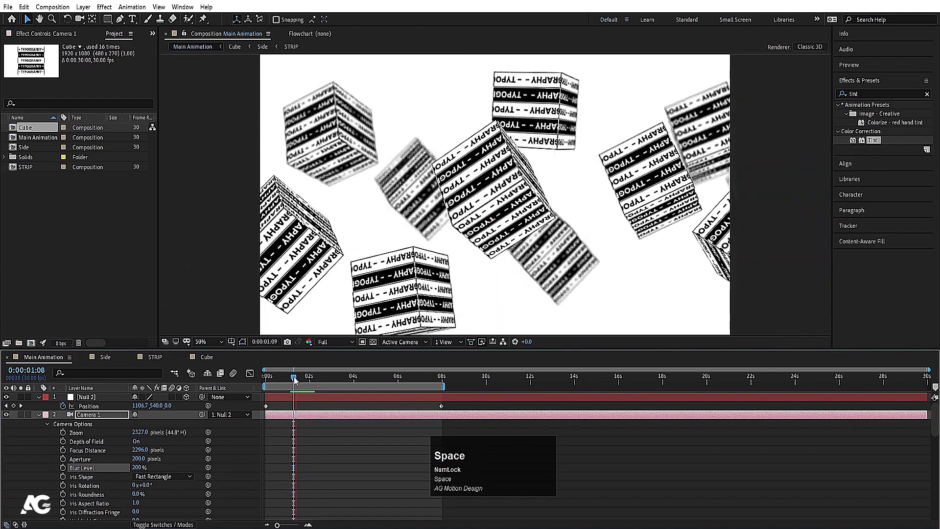
left_click(294, 378)
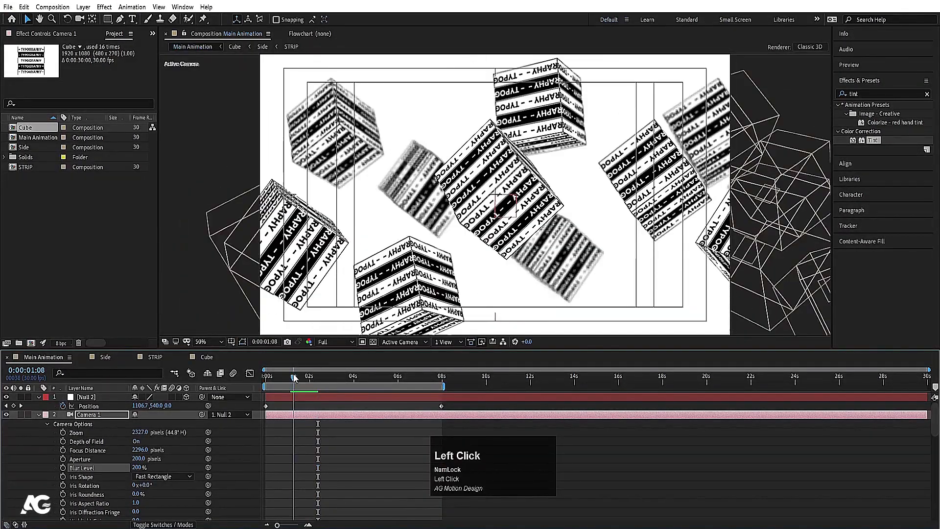
- Show the scene in the Top view and move the frontmost cubes closer to the camera
left_click(404, 342)
left_click(410, 411)
scroll(495, 195, "down", 2)
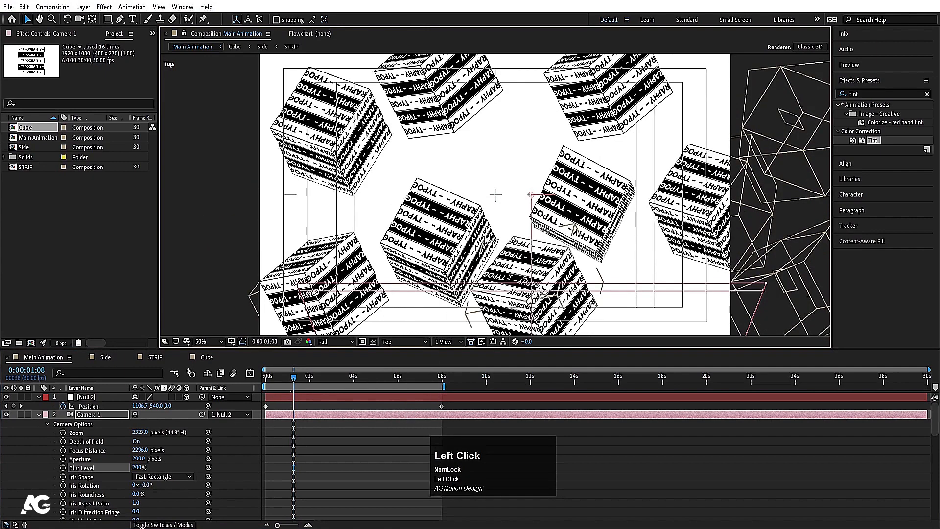
left_click(509, 259)
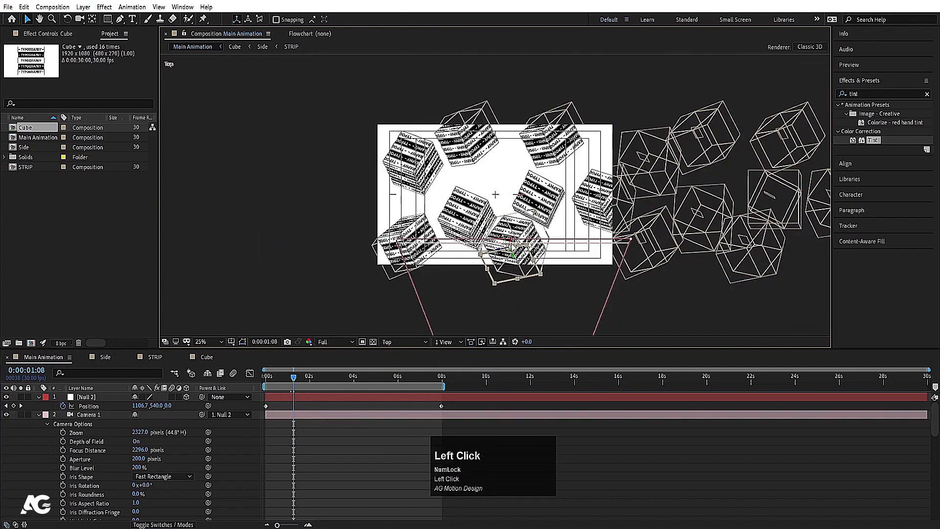
left_click_drag(510, 254, 752, 292)
- Set Camera 1's Focus Distance to 1906 pixels and return the viewer to the Active Camera view at 50%
left_click(84, 424)
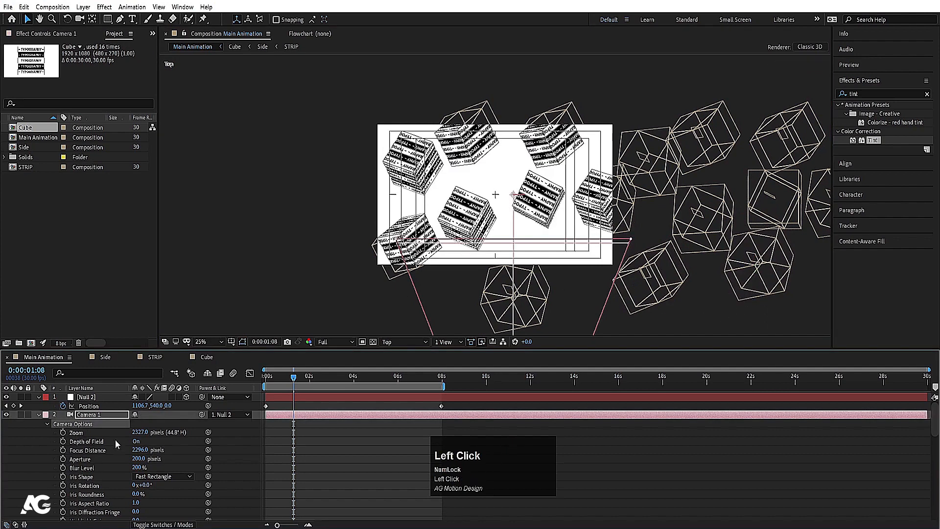
left_click_drag(138, 451, 52, 447)
left_click(404, 342)
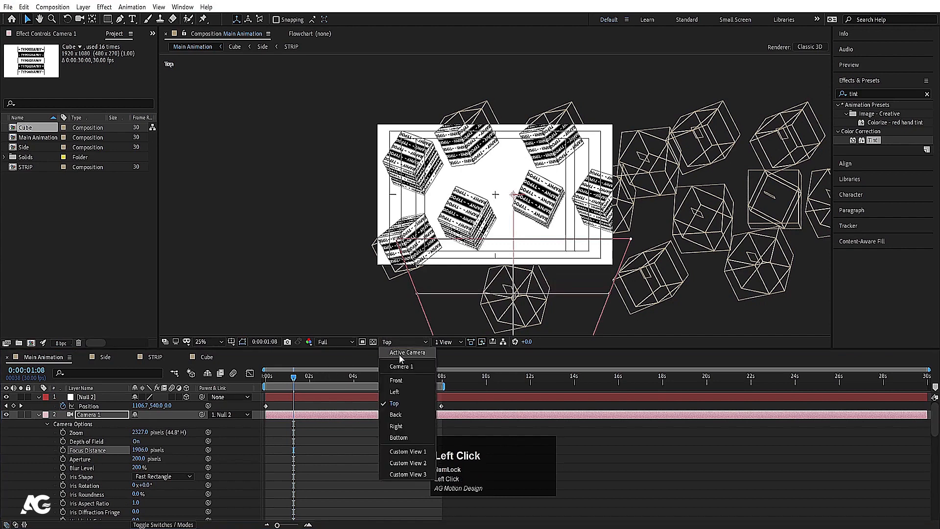
left_click(400, 354)
scroll(560, 160, "up", 2)
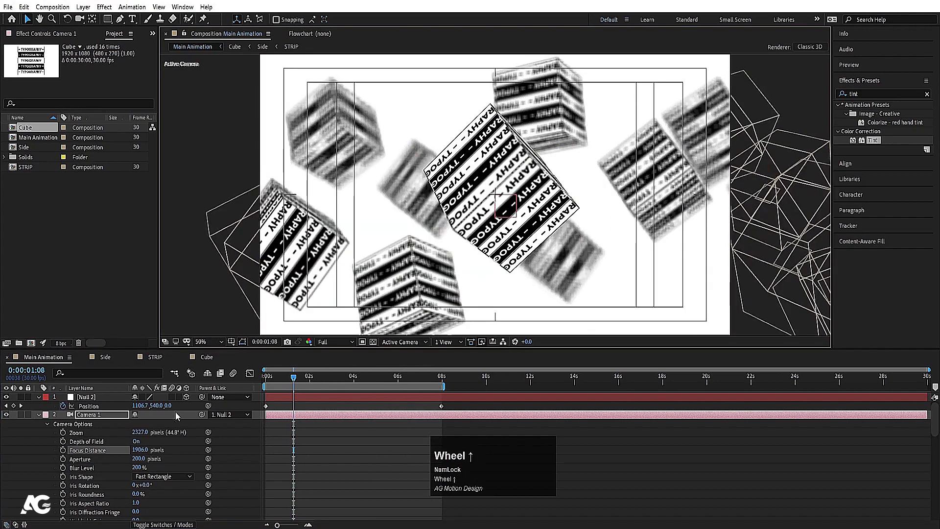
- Set Camera 1's Blur Level to 100%
left_click(140, 470)
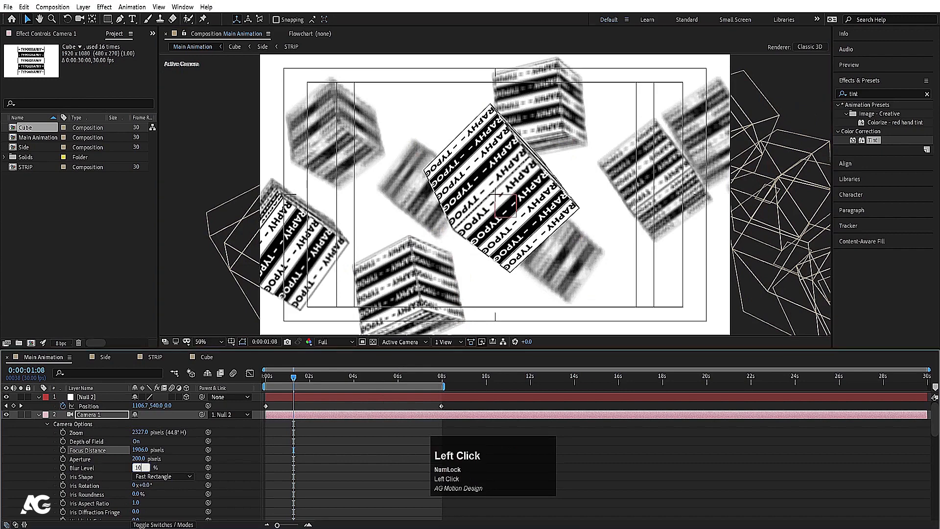
type("100")
key("Return")
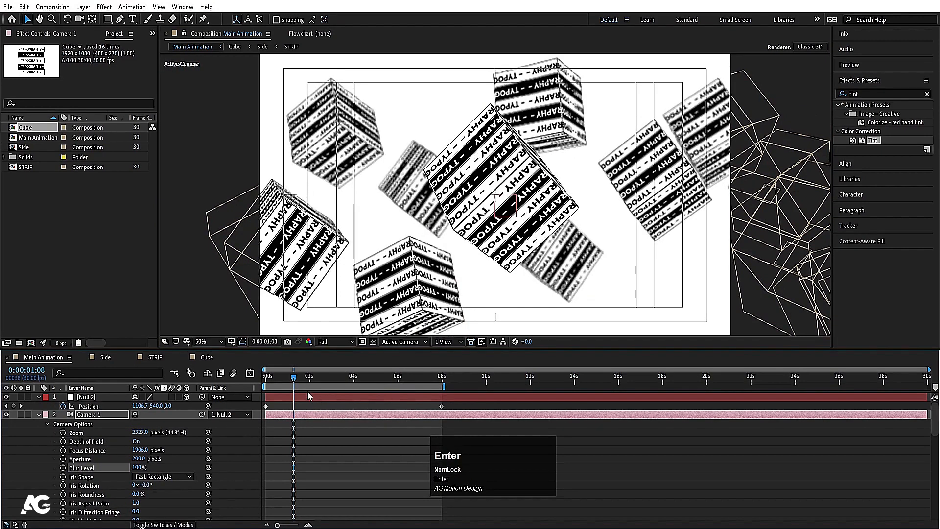
- Preview the animation from the first frame at Quarter resolution
left_click_drag(284, 381, 266, 381)
left_click(348, 342)
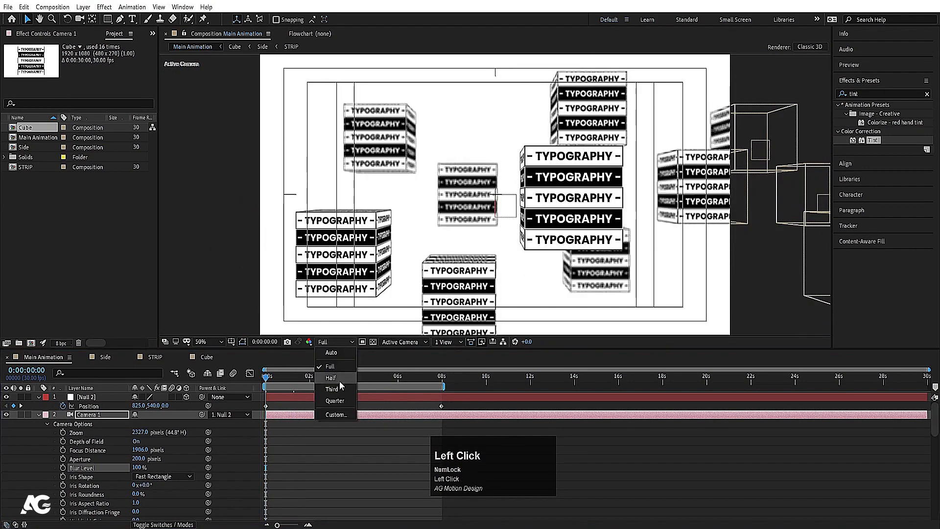
left_click(335, 400)
key("space")
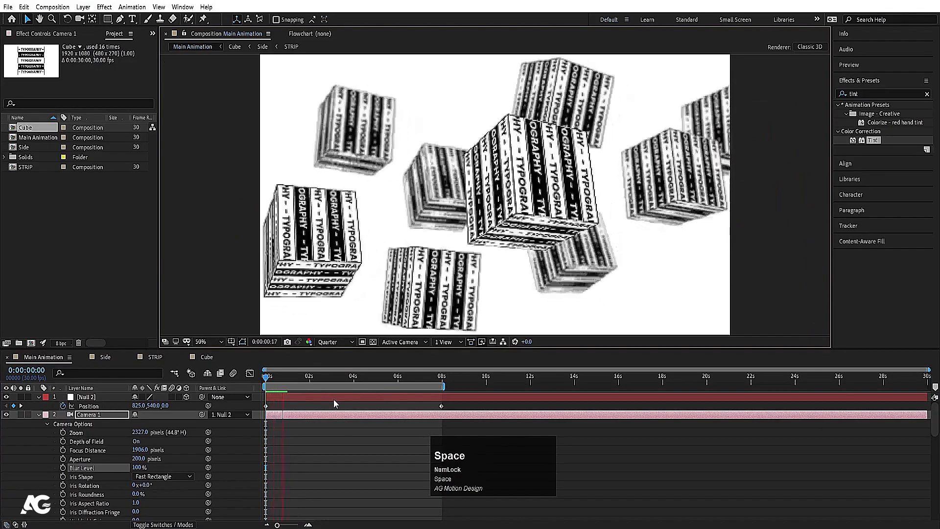
key("space")
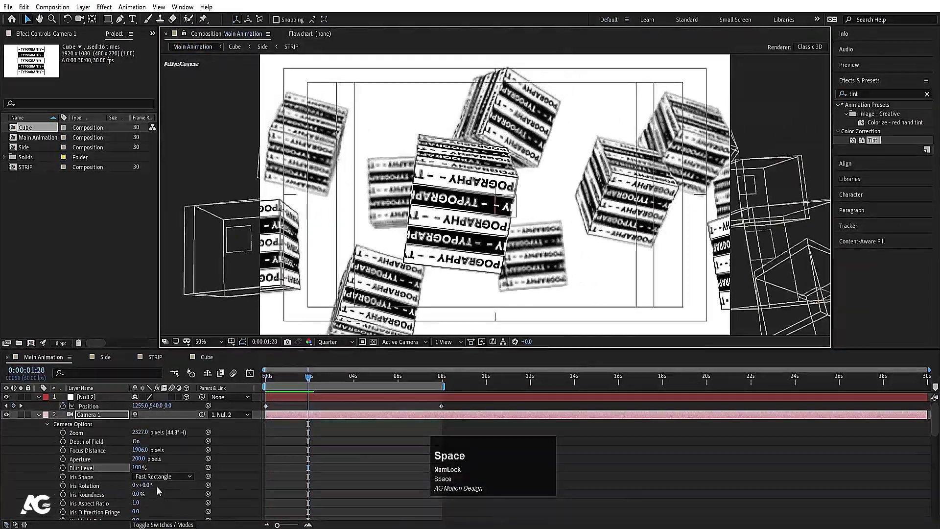
- Try an Aperture of 400 pixels for Camera 1 and preview the animation at Full resolution
left_click(141, 459)
key("Return")
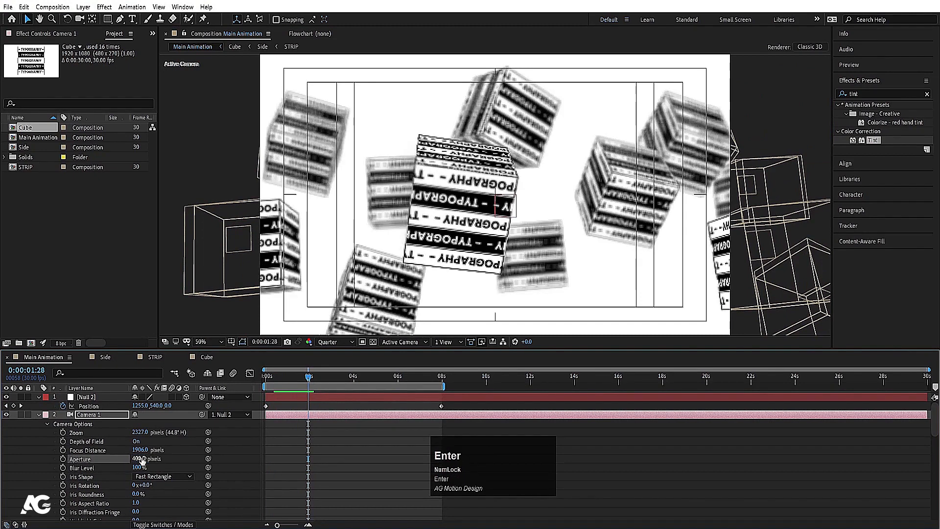
left_click(331, 342)
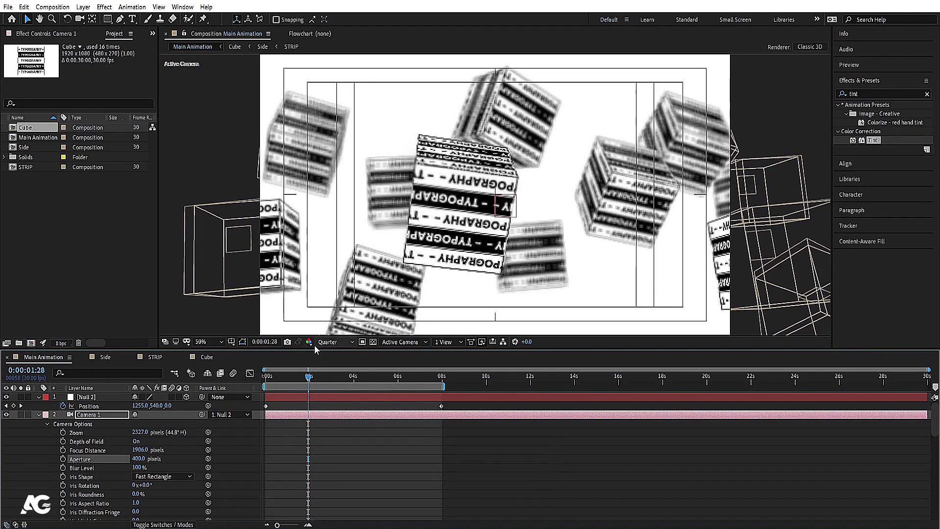
left_click(331, 366)
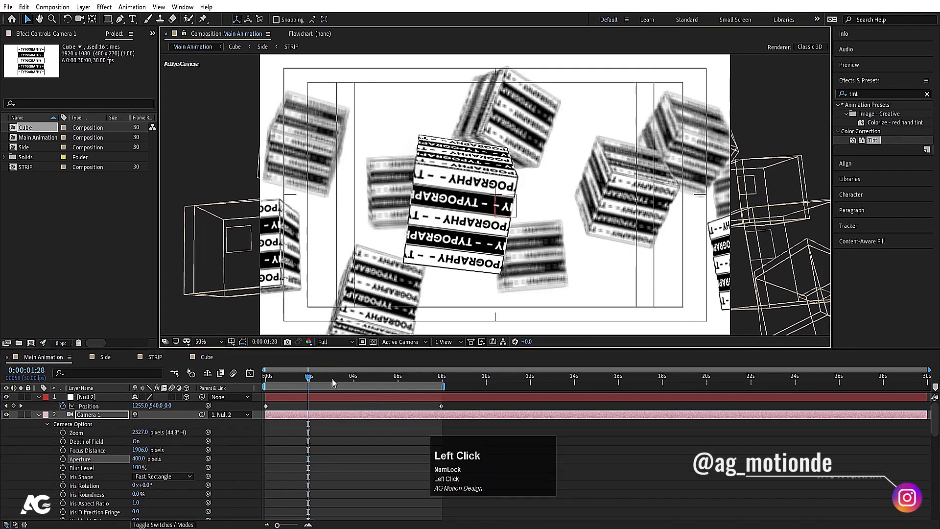
key("space")
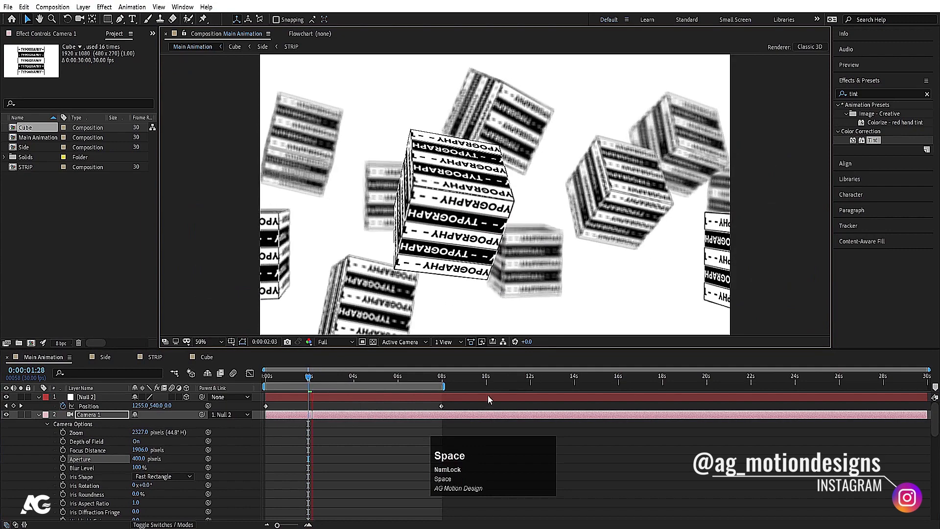
key("space")
left_click(267, 378)
key("space")
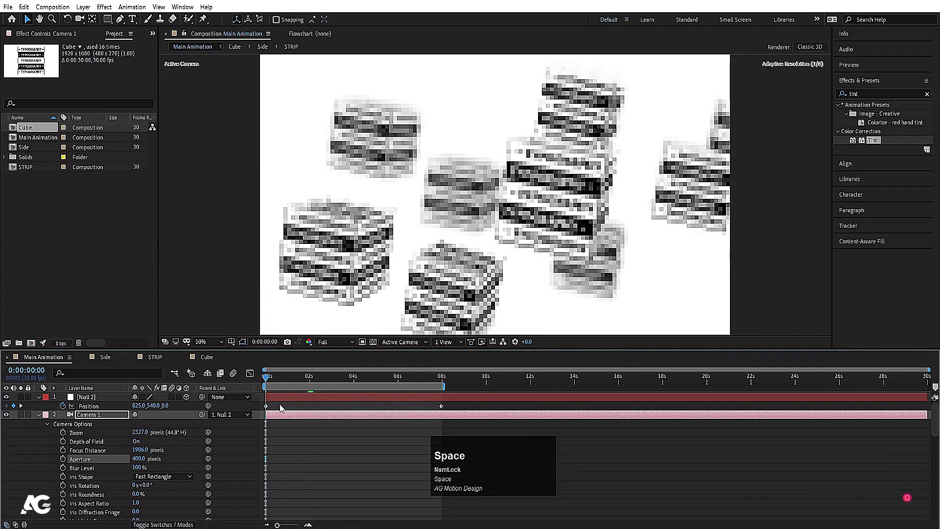
key("space")
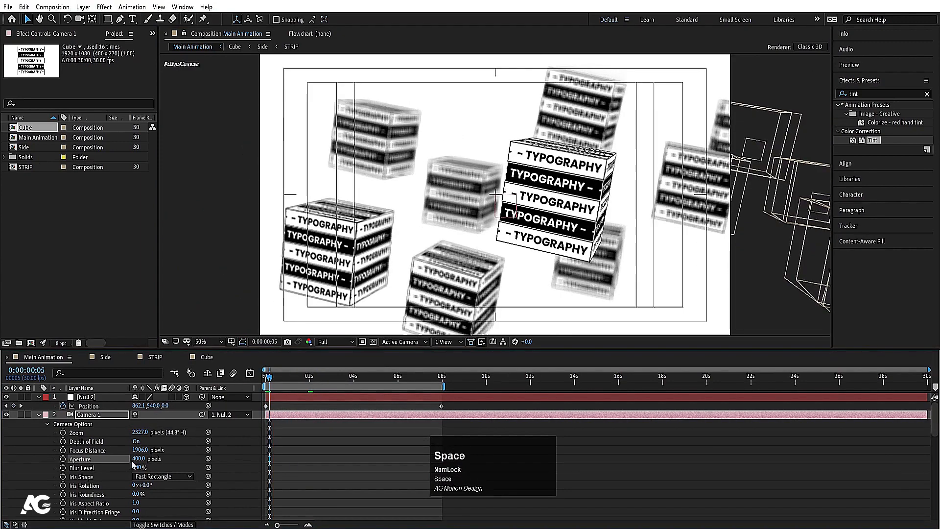
- Set Camera 1's Aperture to 250 pixels and preview the opening frames
key("Return")
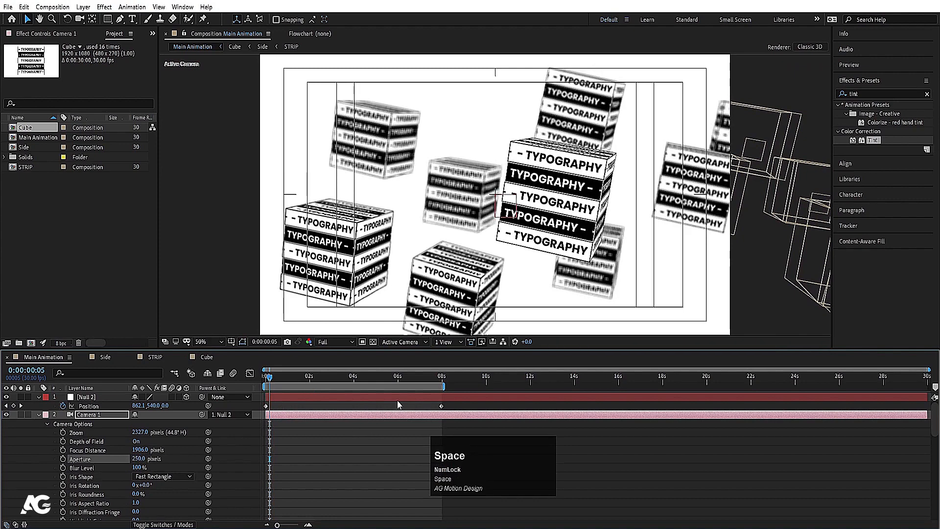
left_click(272, 378)
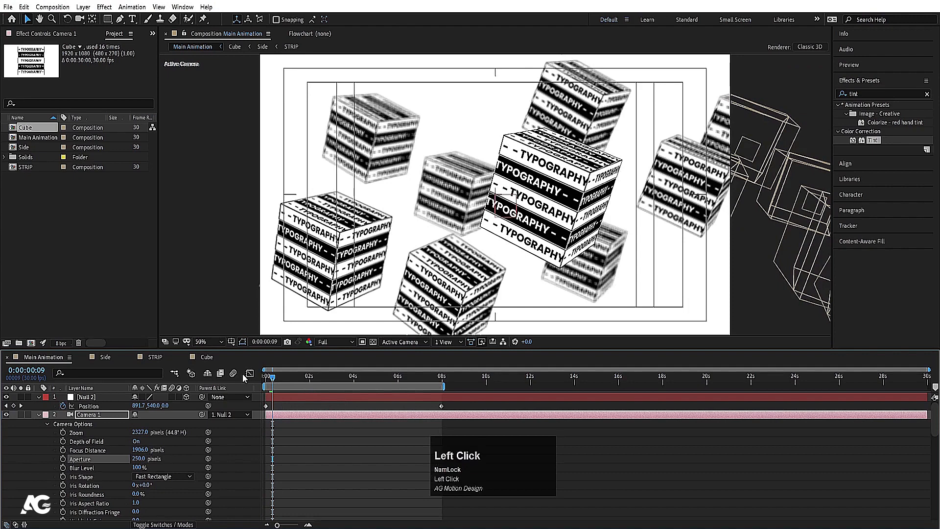
left_click_drag(243, 378, 84, 413)
key("space")
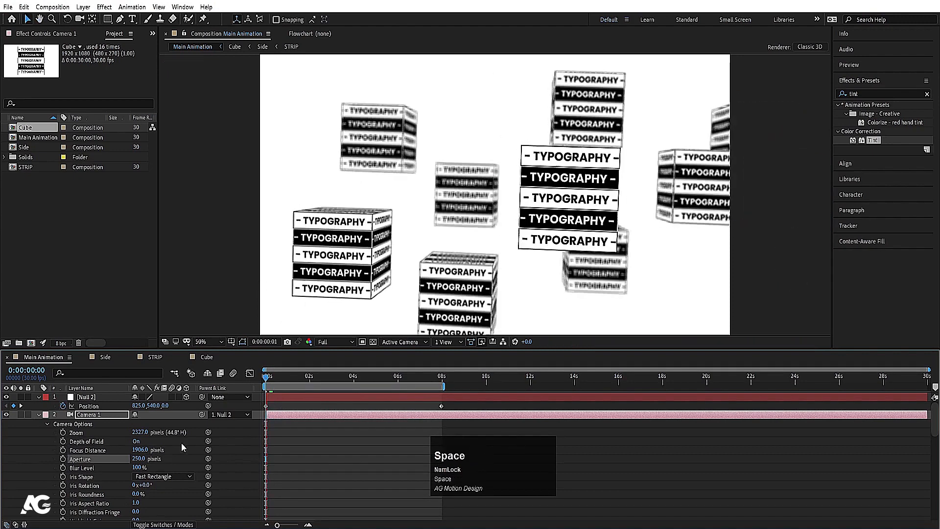
key("space")
- Lower the preview resolution to Quarter and play the animation from 0:00:00:09
key("equal")
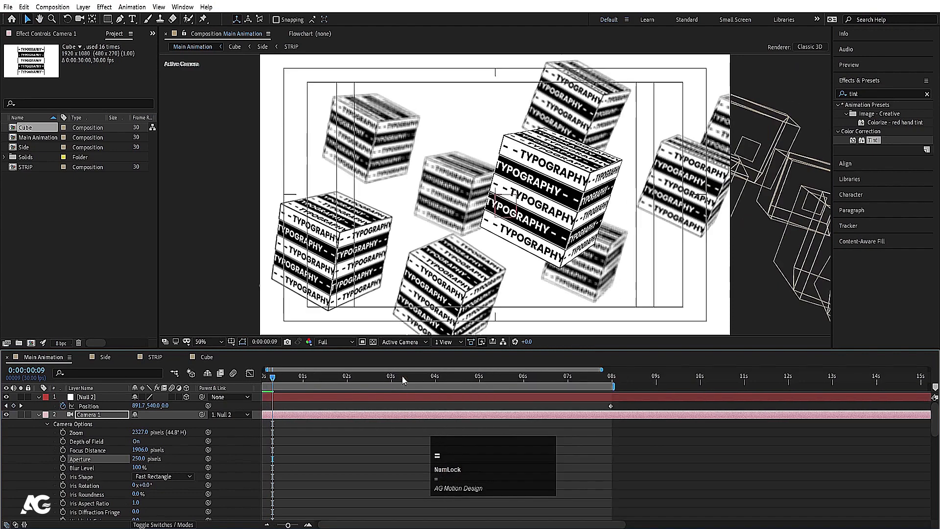
left_click(337, 342)
left_click(328, 411)
key("space")
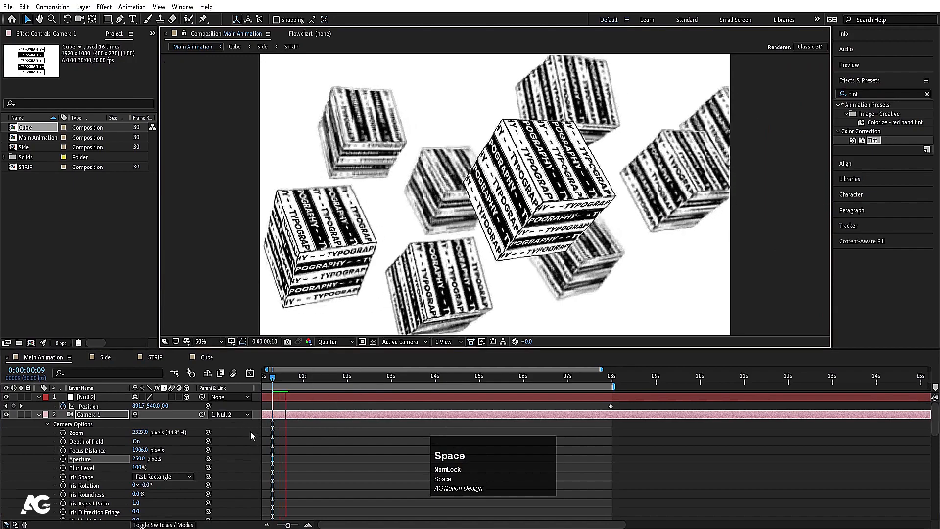
key("space")
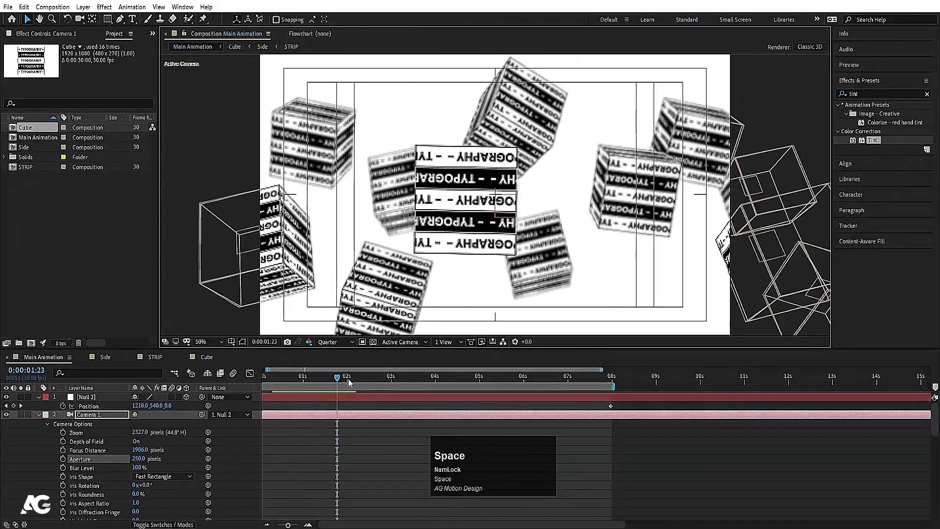
- Add a Focus Distance keyframe for Camera 1 at 0:00:02:00
key("Num_Lock")
left_click(348, 379)
key("minus")
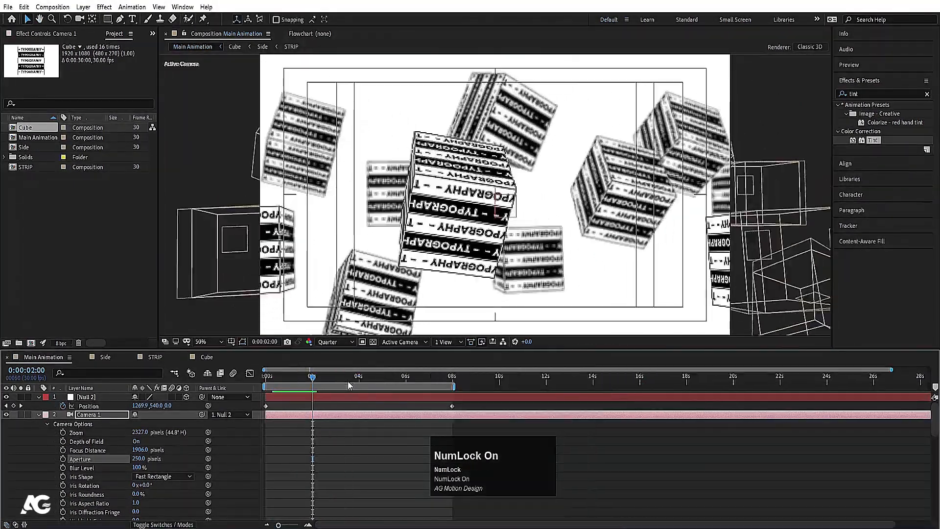
left_click(63, 450)
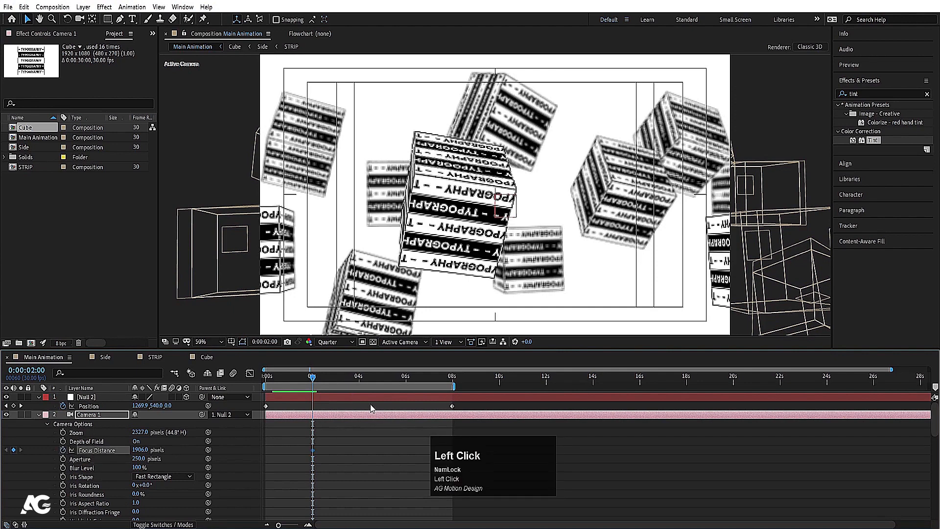
- Keyframe Camera 1's Focus Distance at 3100 pixels at 0:00:03:14, judging the focus plane from the Top view
key("equal")
left_click(381, 377)
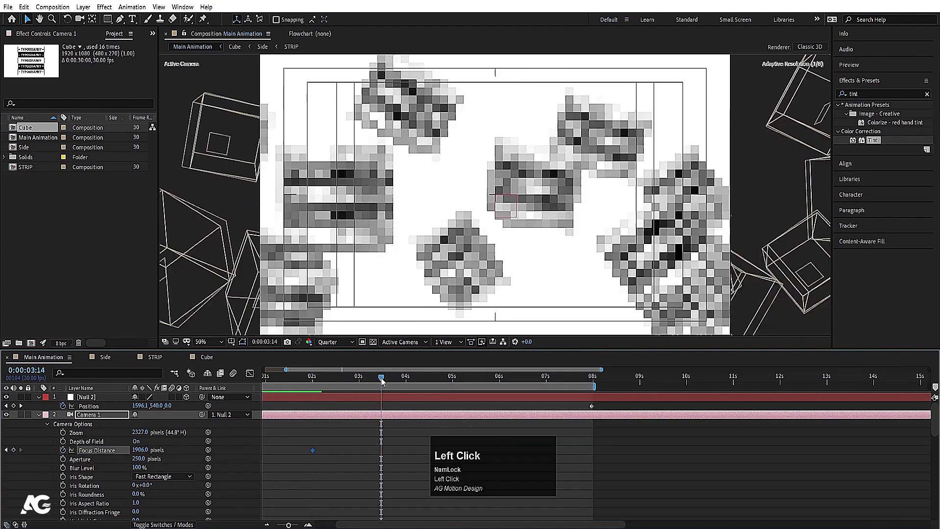
left_click(385, 342)
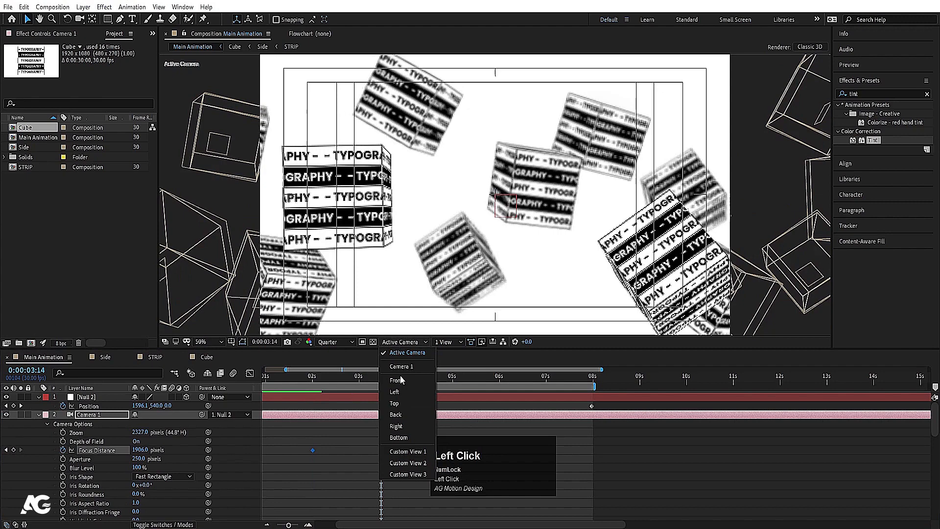
left_click(401, 405)
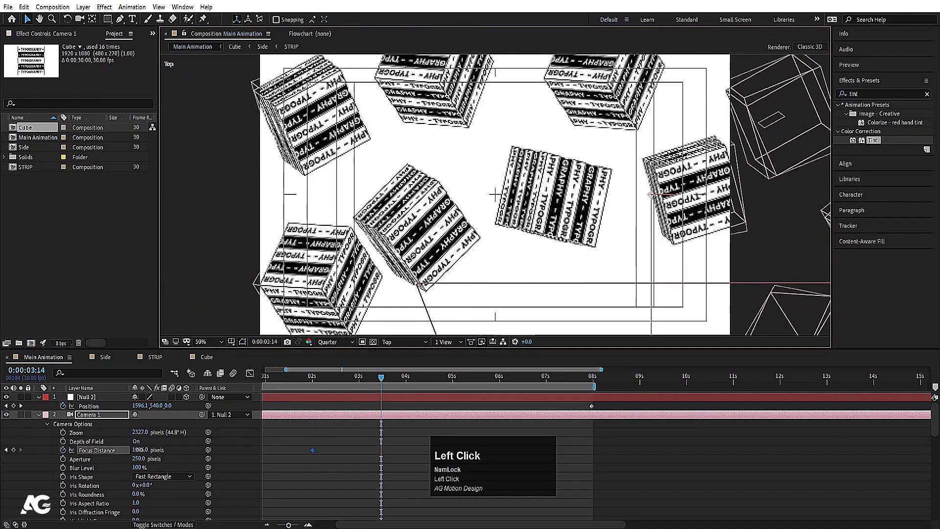
left_click_drag(138, 450, 609, 387)
scroll(628, 279, "down", 2)
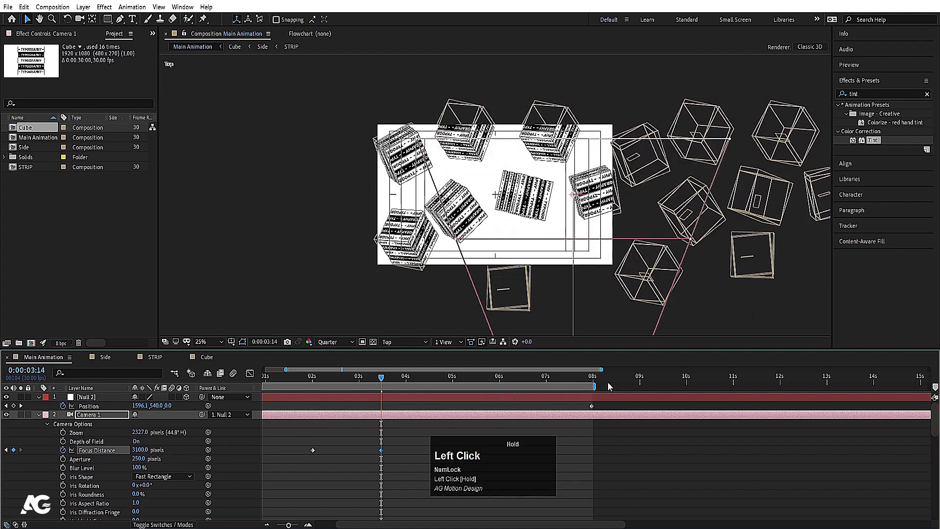
- Return the viewer to the Active Camera view and set the preview resolution to Full
left_click(392, 343)
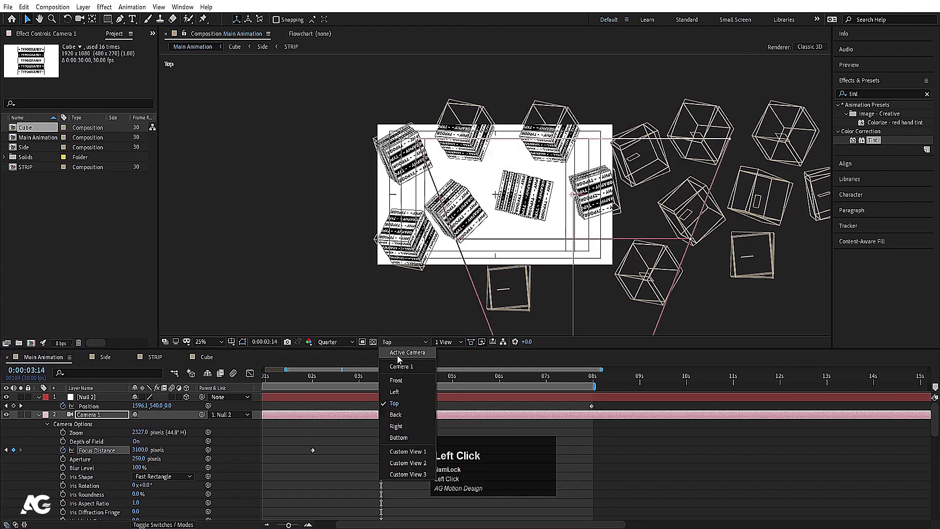
left_click(402, 356)
scroll(495, 194, "up", 2)
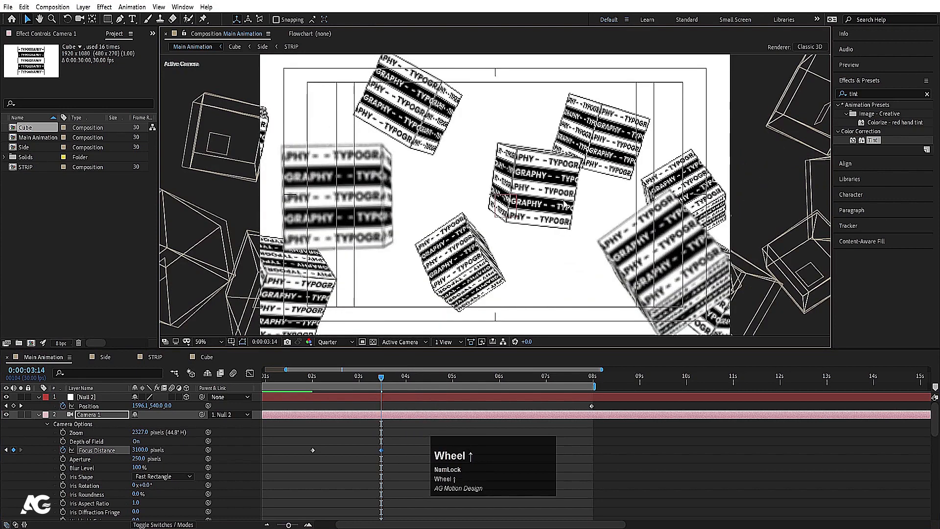
left_click(325, 342)
left_click(338, 366)
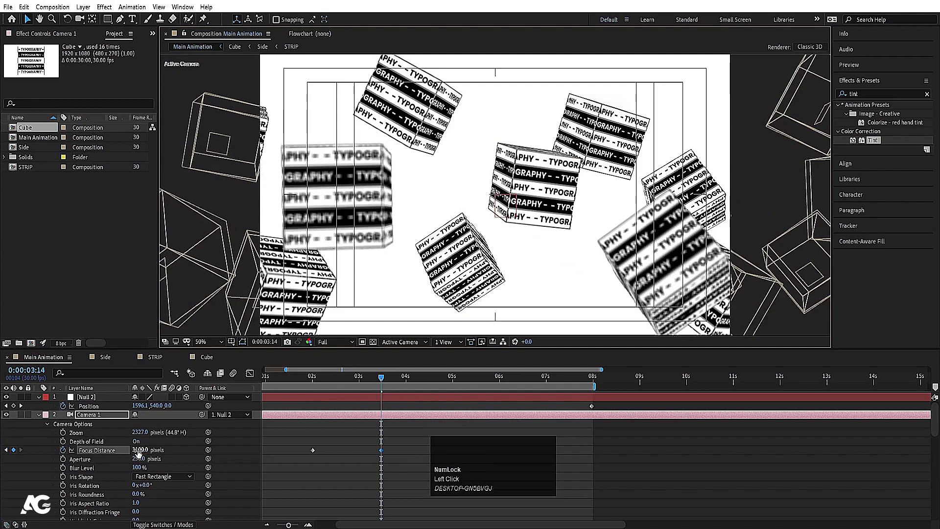
- Set the Focus Distance keyframe at 0:00:03:14 to 3256 pixels and preview the focus shift from 0:00:02:00
left_click_drag(139, 454, 218, 452)
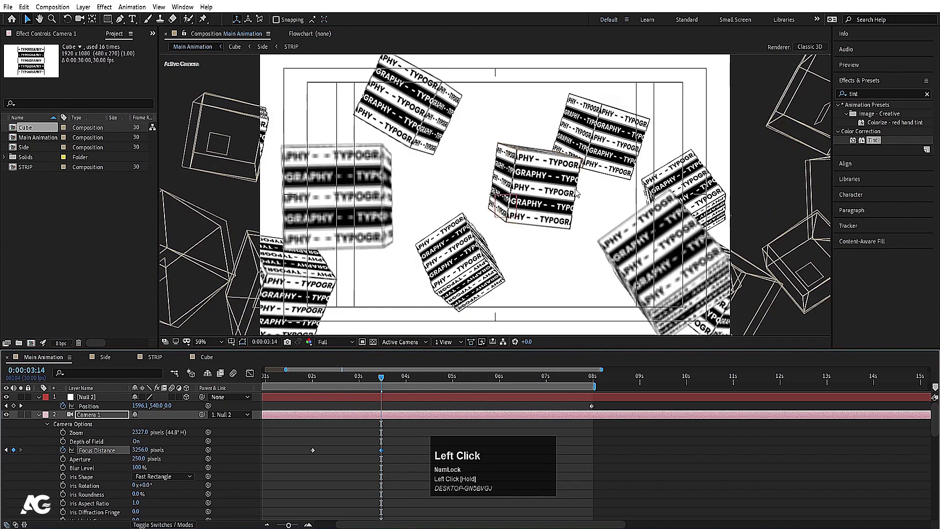
key("space")
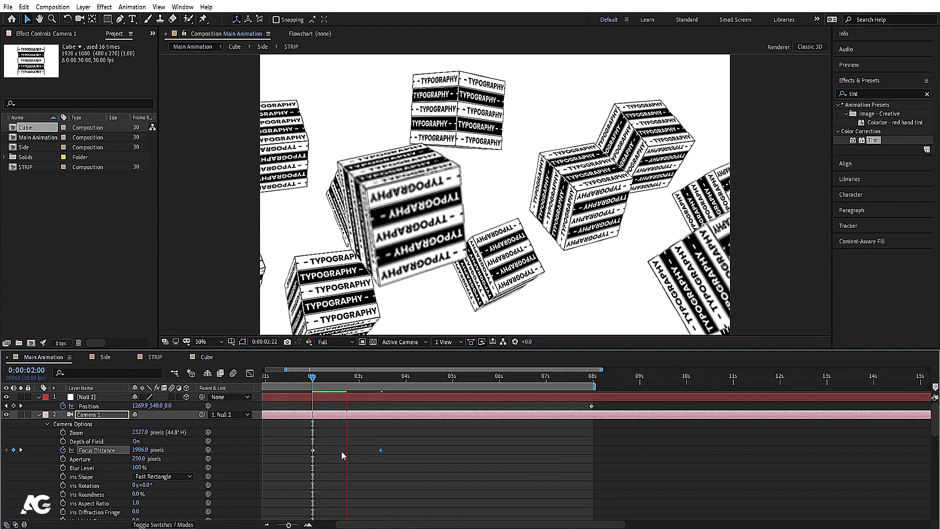
key("space")
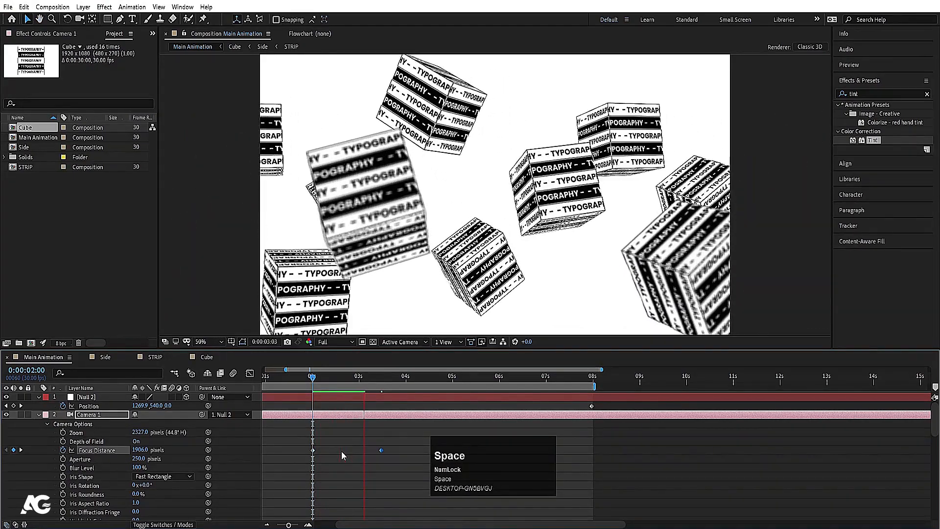
key("j")
- Set Camera 1's Blur Level to 154% and preview the focus shift
left_click_drag(139, 468, 168, 468)
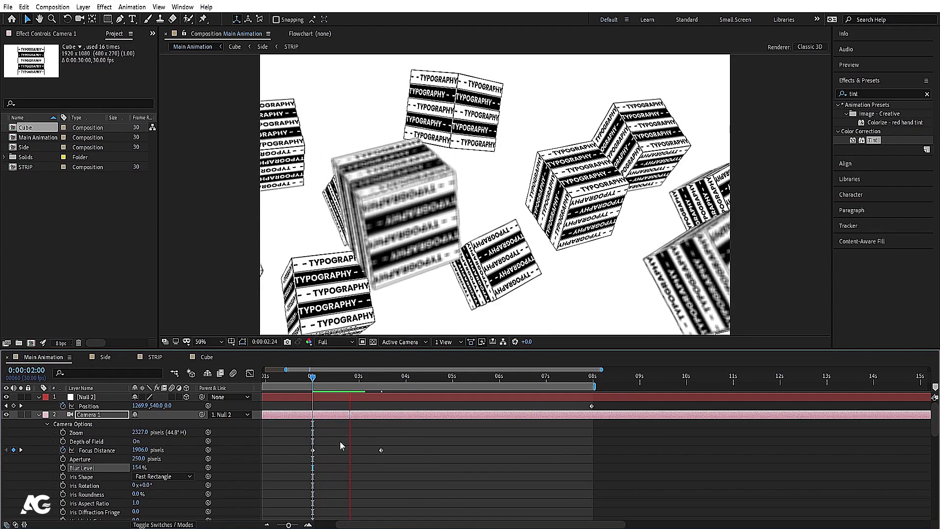
key("space")
key("space")
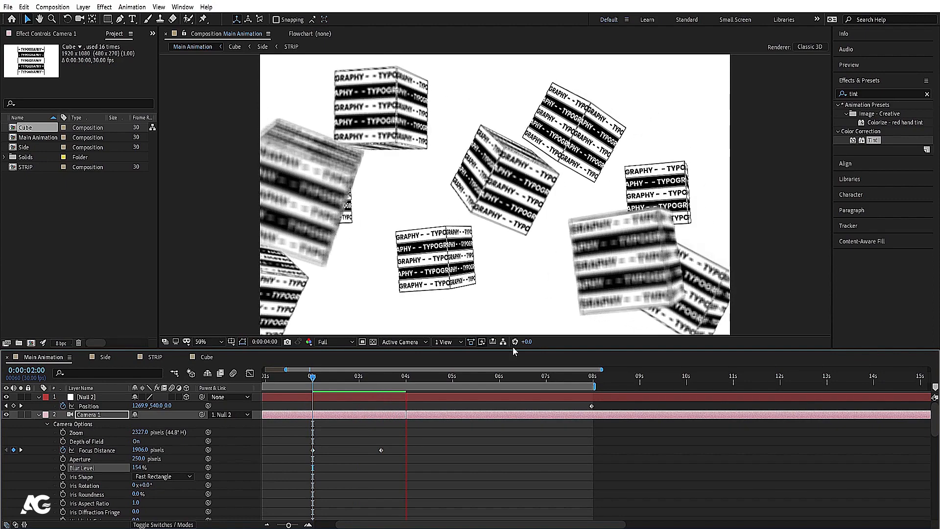
key("space")
left_click(346, 380)
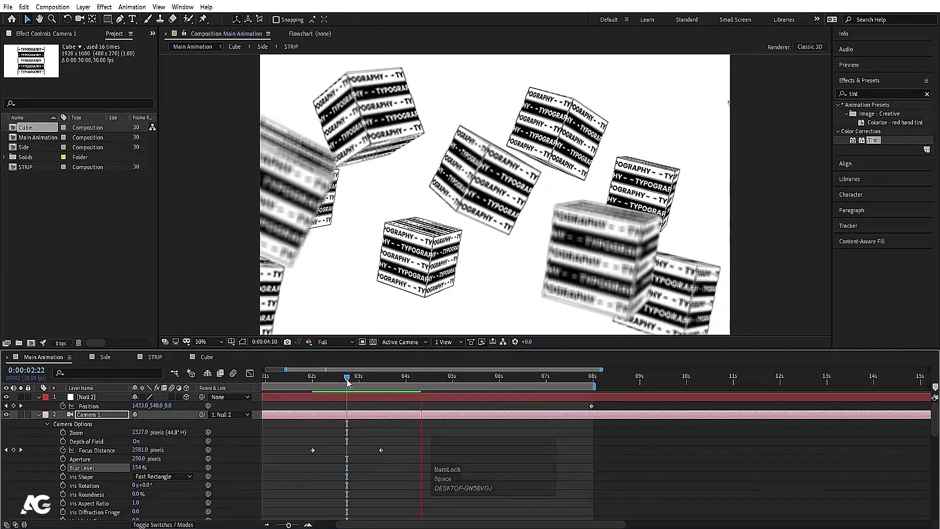
key("space")
- Show only the keyframed properties and copy Camera 1's two Focus Distance keyframes to 0:00:05:00
left_click(373, 431)
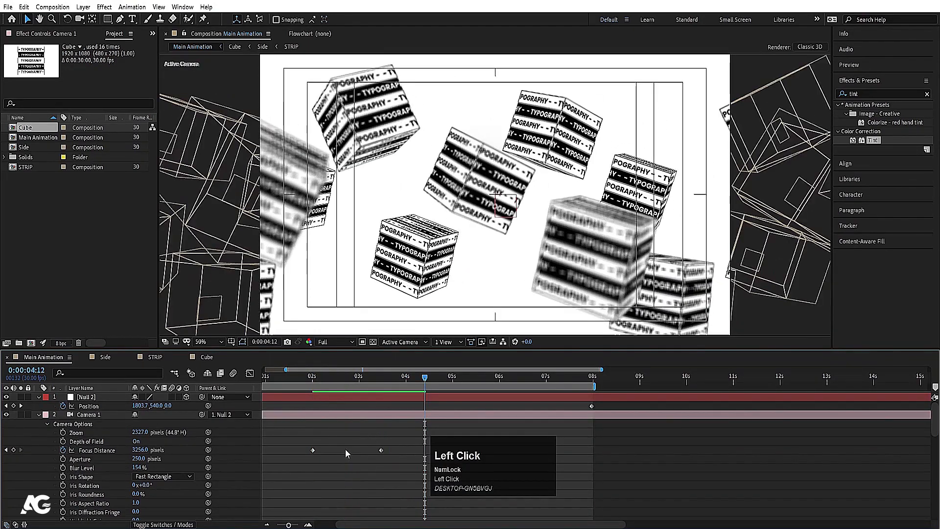
key("u")
key("u")
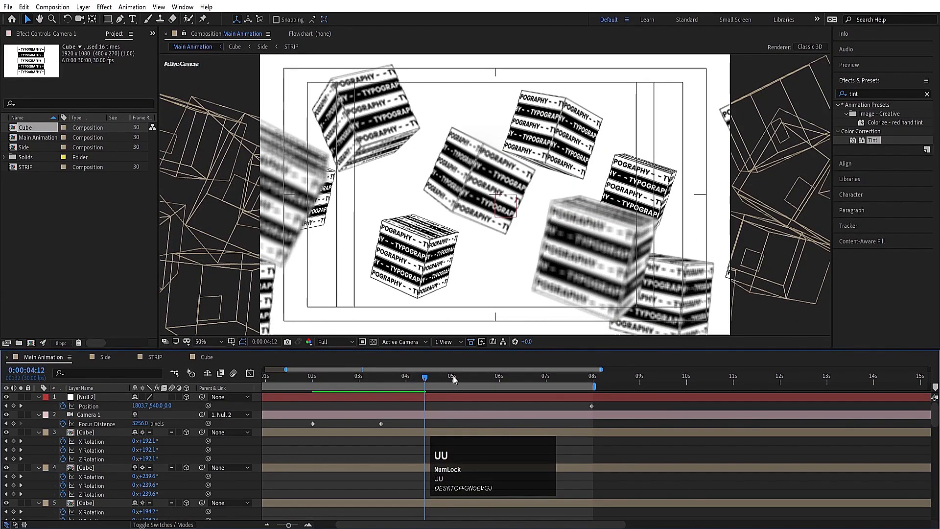
left_click(453, 375)
left_click_drag(391, 426, 303, 433)
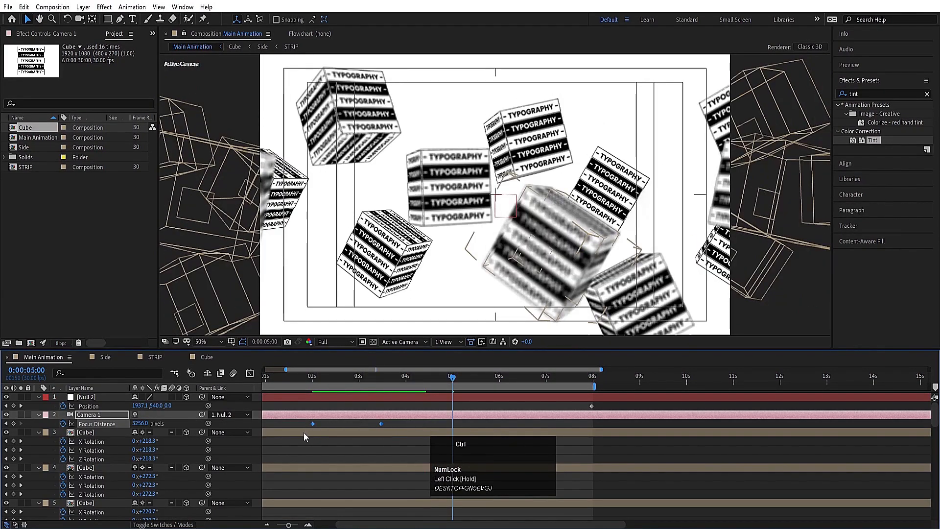
key("ctrl+c")
key("ctrl+v")
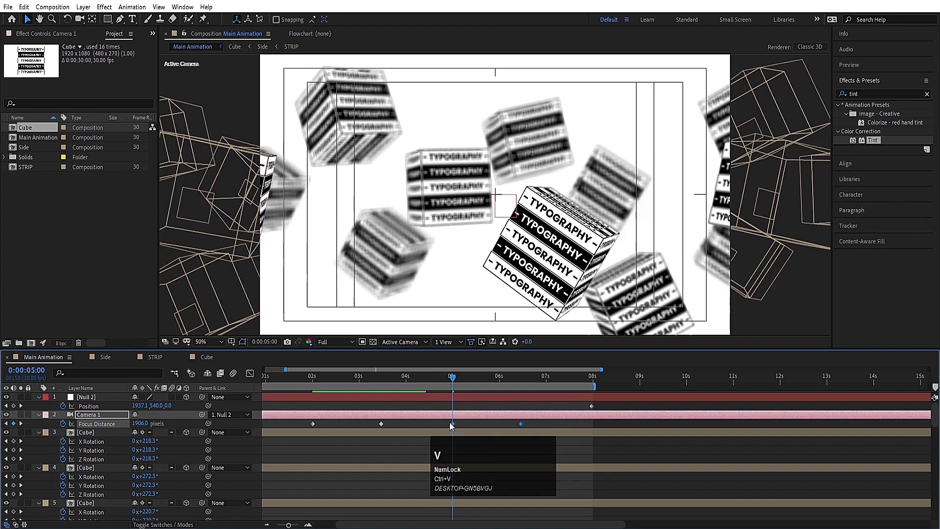
- Time-reverse the pasted Focus Distance keyframes and preview the second focus shift
right_click(451, 423)
left_click(504, 416)
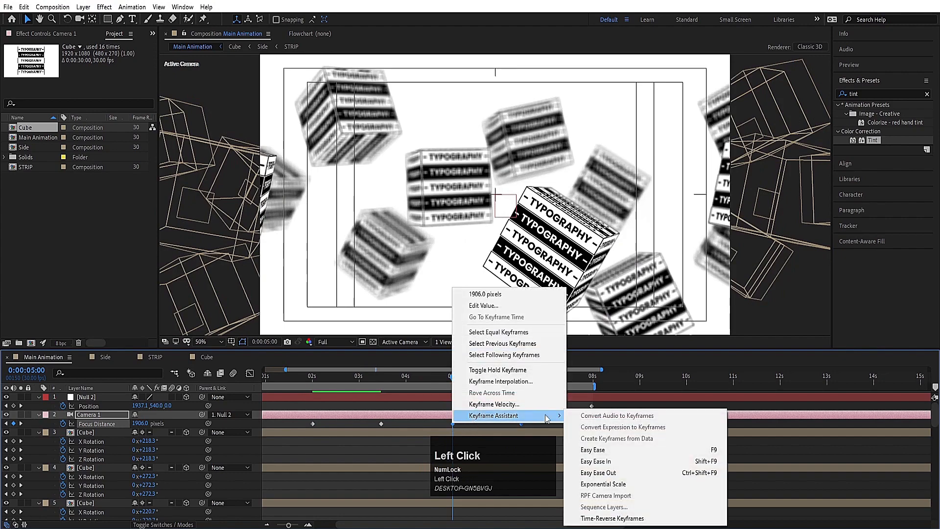
left_click(608, 518)
key("space")
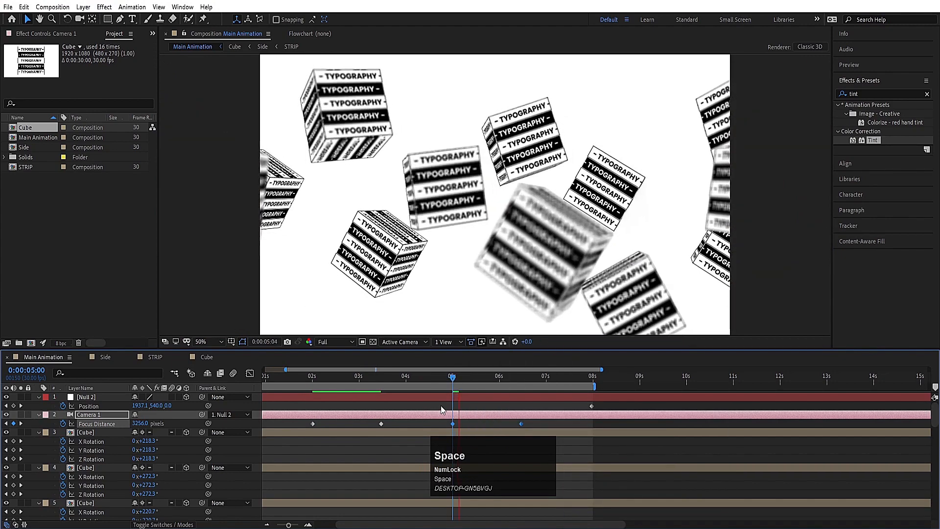
left_click(518, 379)
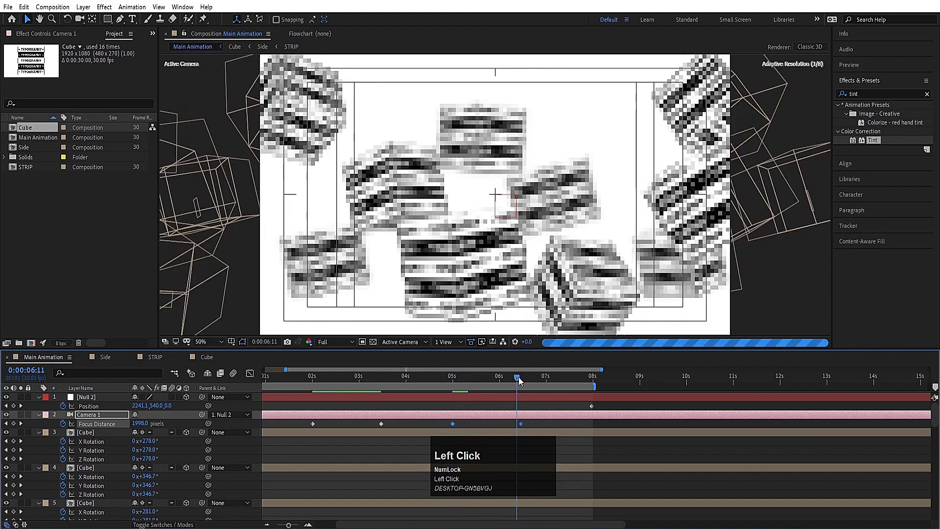
key("space")
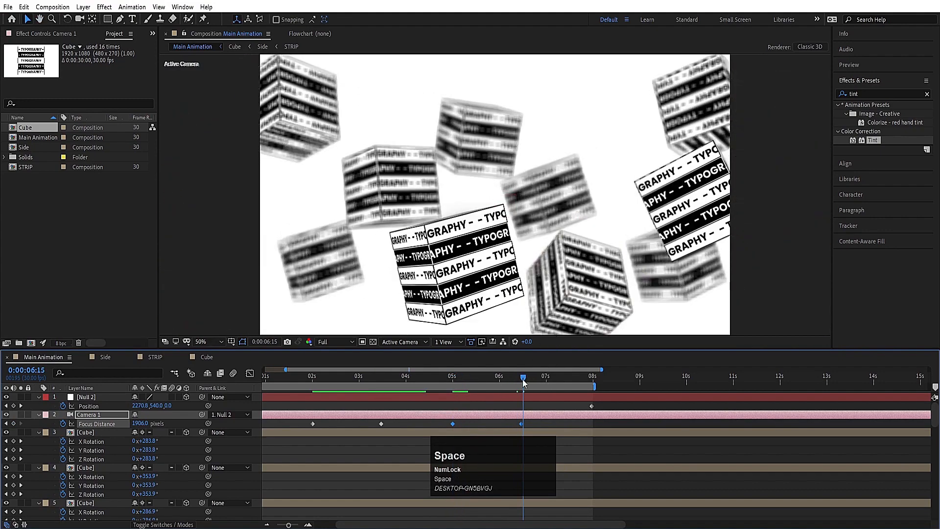
- Collapse the layers' keyframed properties and preview the animation from 0:00:00:00
key("u")
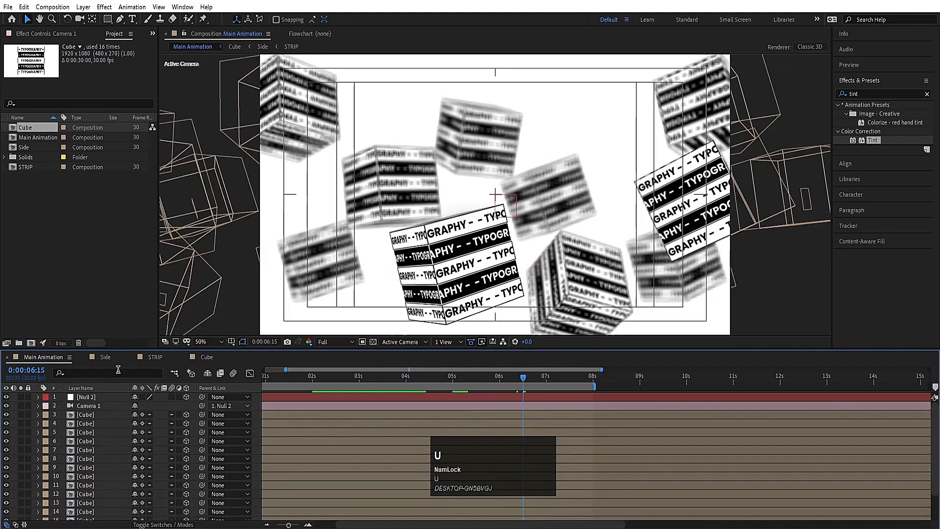
left_click_drag(276, 378, 200, 378)
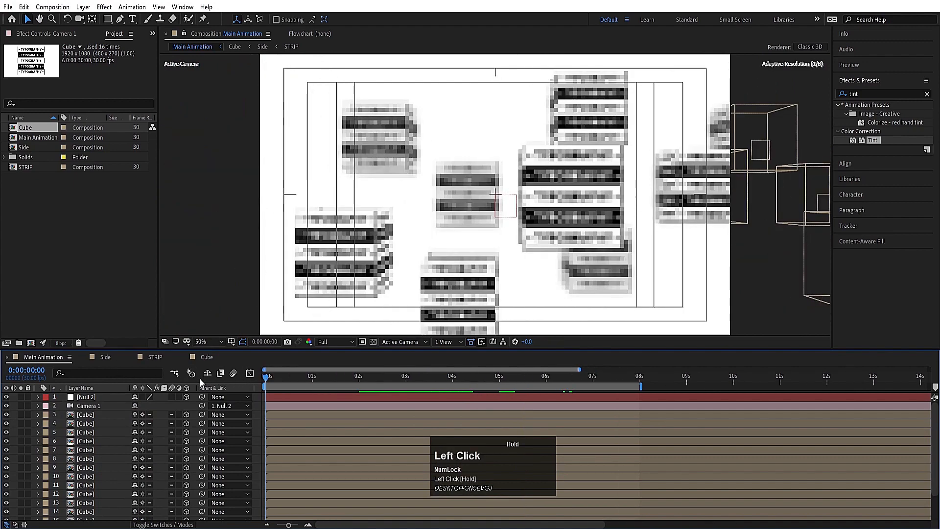
key("space")
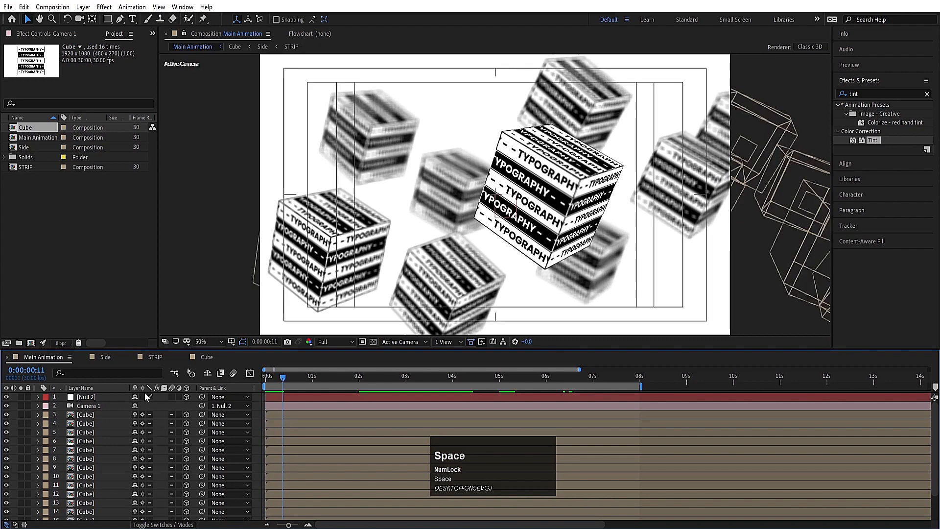
- Add an adjustment layer above the strips in the Side composition, apply Tint to it and swap the tint colors
left_click(107, 359)
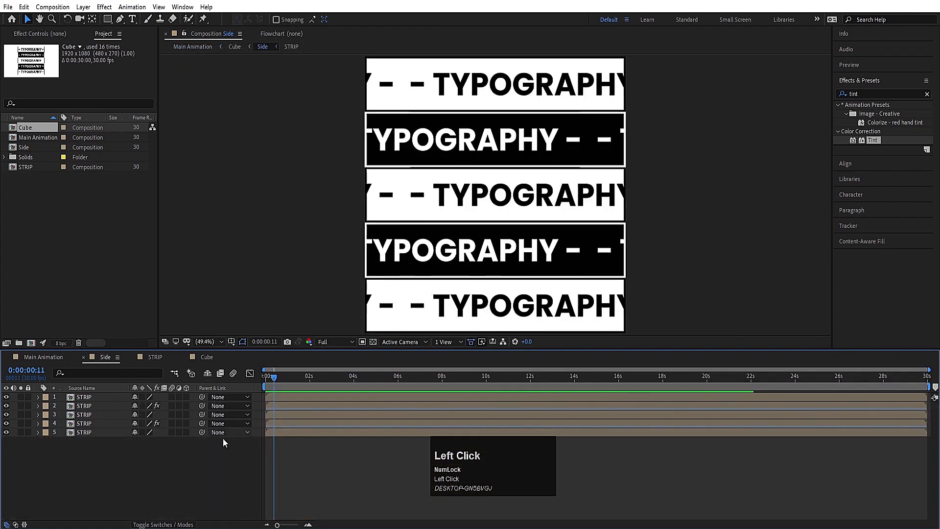
right_click(170, 467)
left_click(196, 354)
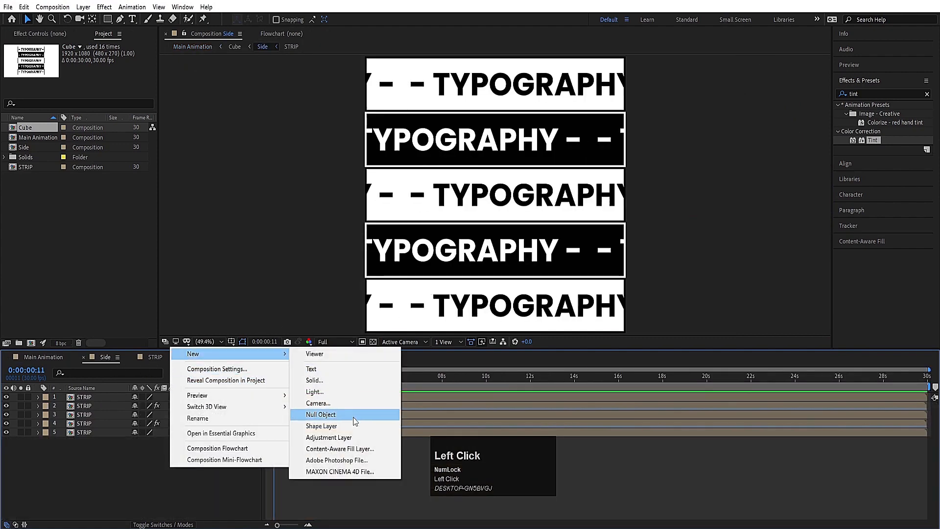
left_click(337, 437)
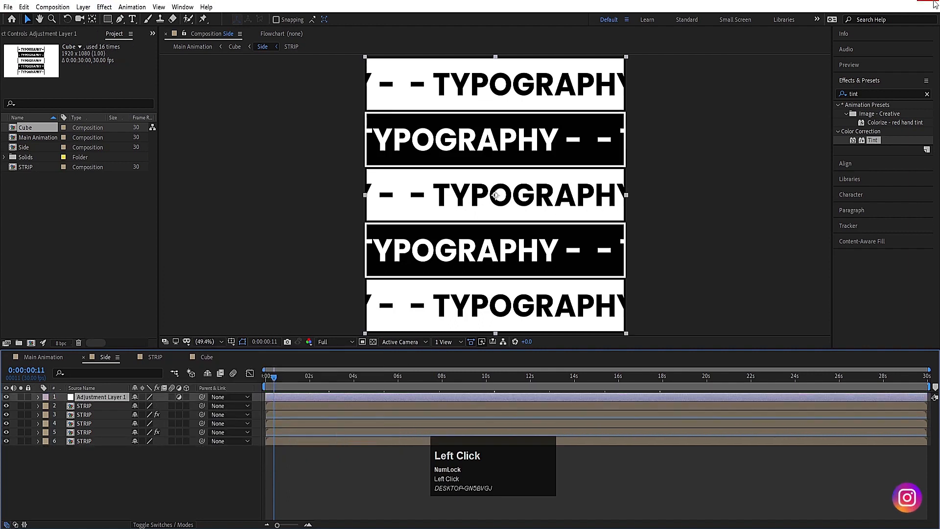
double_click(869, 142)
left_click(96, 89)
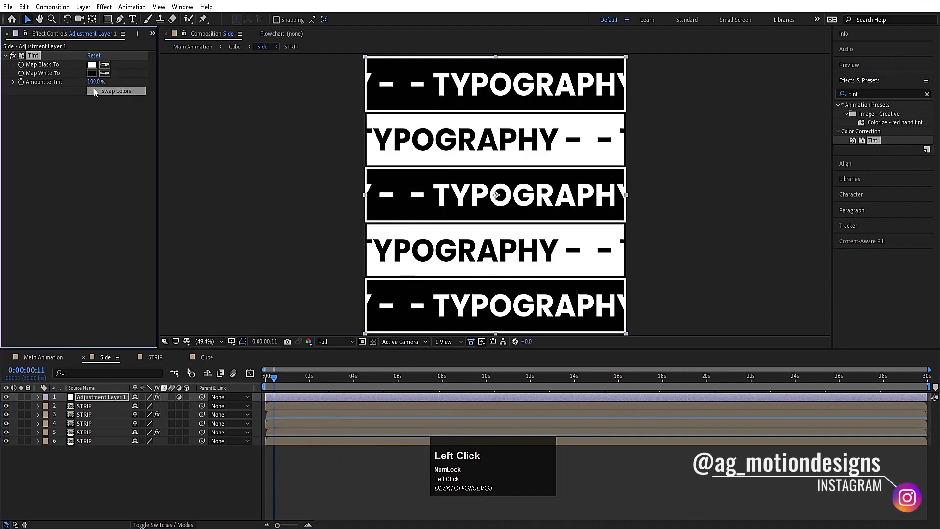
- Preview the inverted strip colors on the cubes in the Main Animation composition
left_click(50, 357)
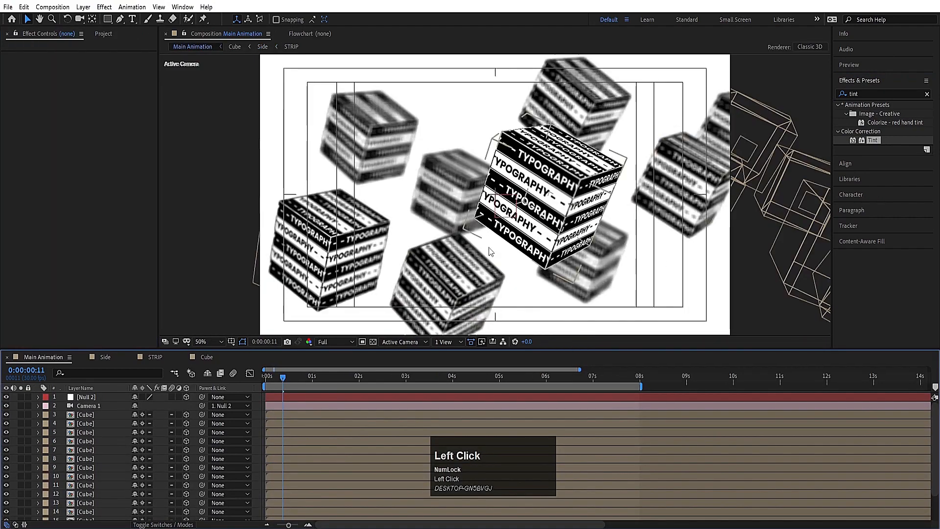
key("space")
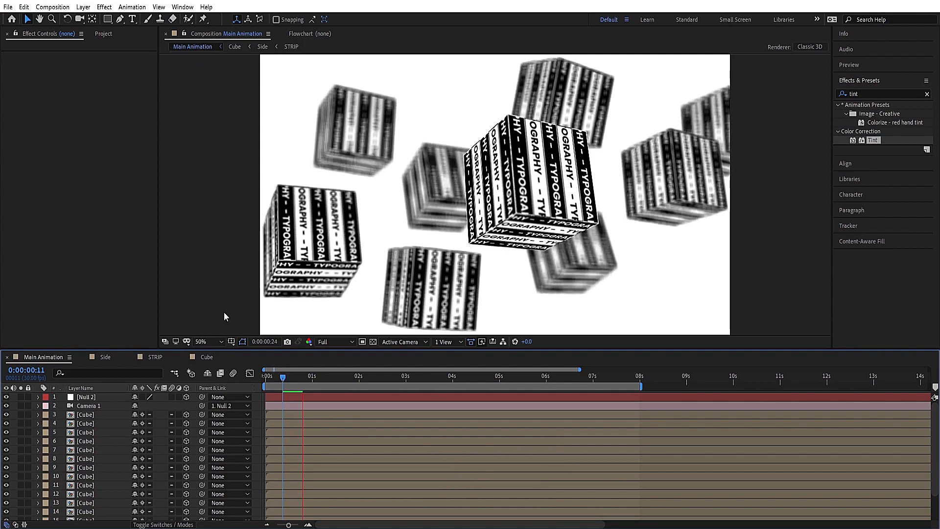
key("space")
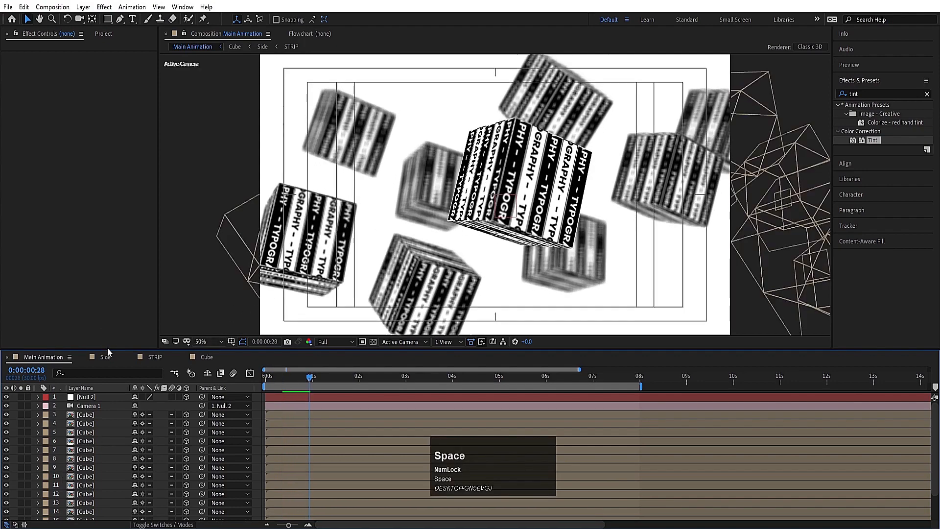
- Set Map White To to pure red in the Tint effect on the Side composition's adjustment layer
left_click(103, 358)
left_click(96, 75)
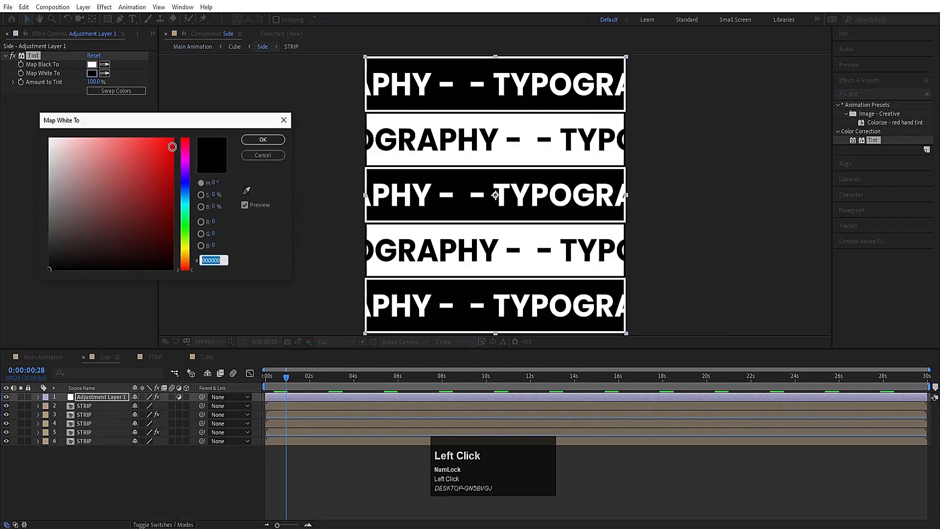
left_click_drag(172, 147, 210, 106)
left_click(263, 140)
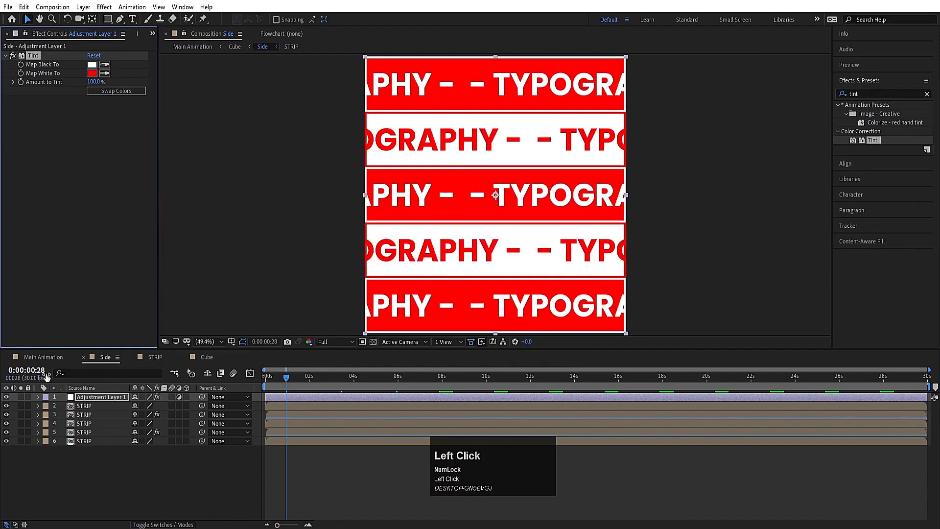
- Preview the red cubes in the Main Animation composition and return to the Side composition
left_click(43, 357)
key("space")
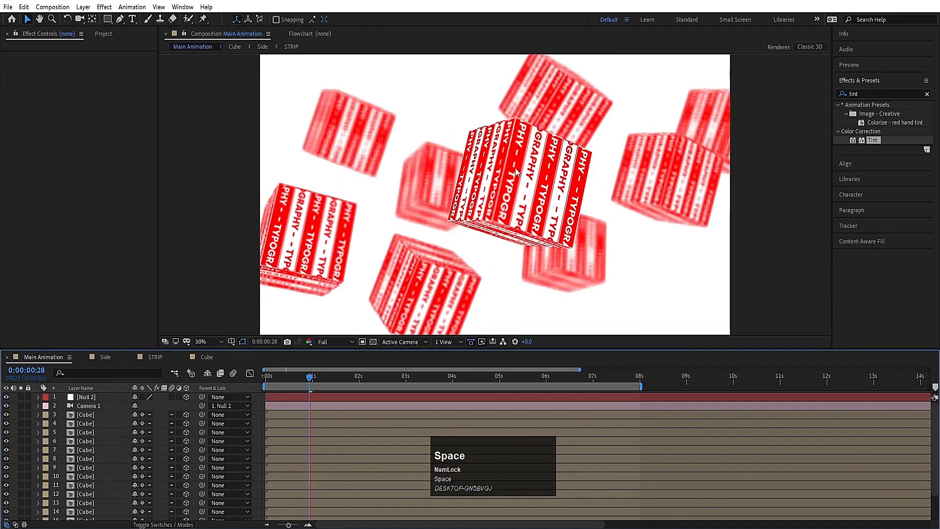
left_click(107, 355)
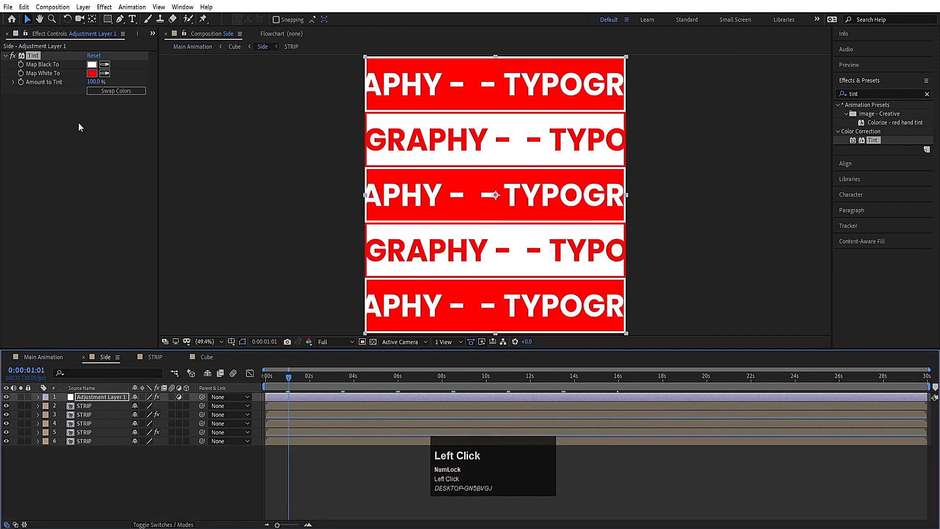
- Set Map White To to blue (1200FF) in the adjustment layer's Tint effect
left_click(92, 73)
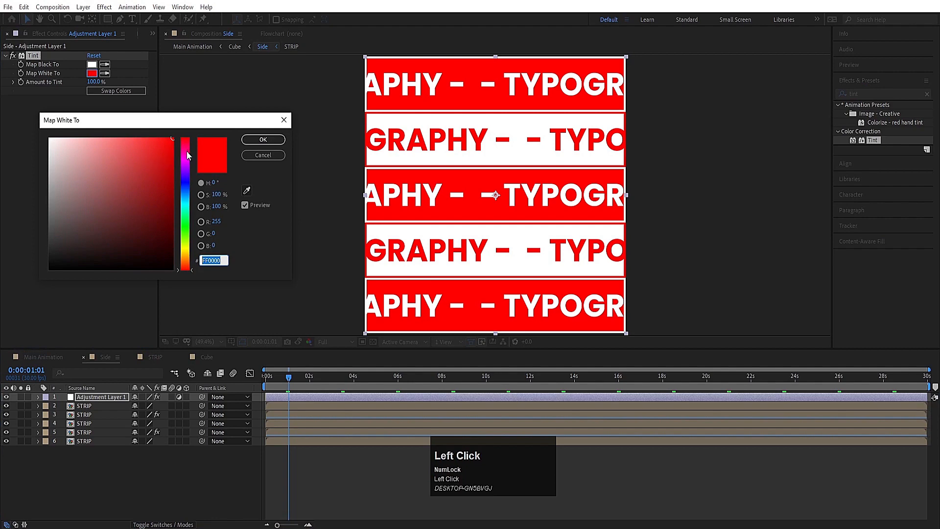
left_click_drag(186, 151, 187, 181)
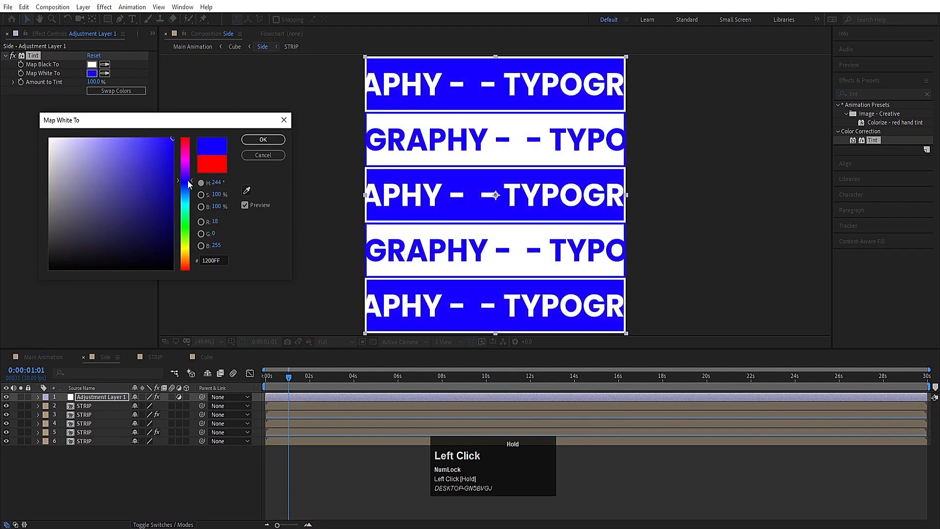
left_click(260, 139)
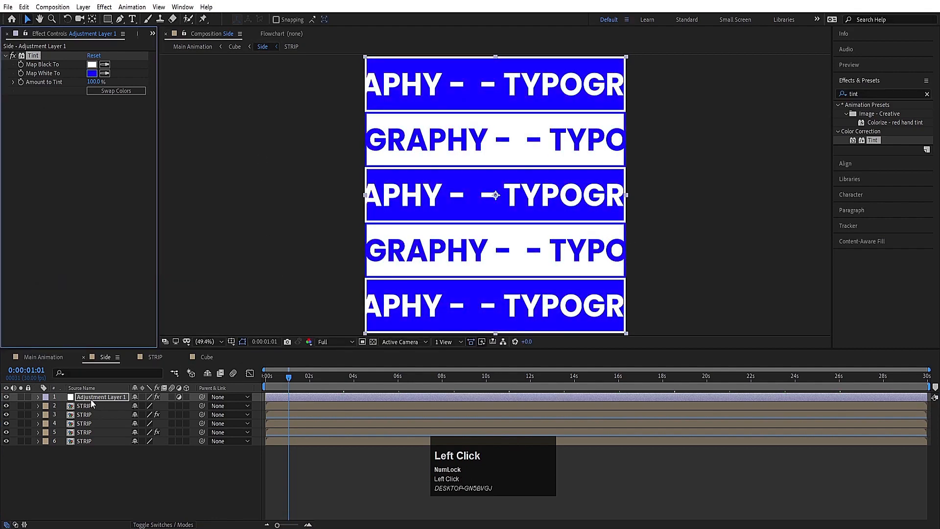
- Duplicate the blue adjustment layer, hide the original, and set the copy's Tint Map White To to red (FF0000)
key("ctrl+d")
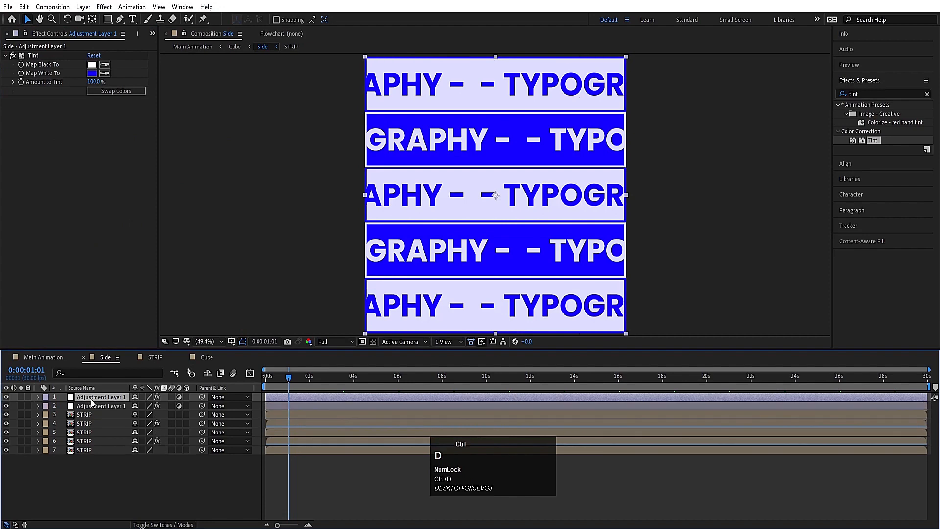
left_click(6, 406)
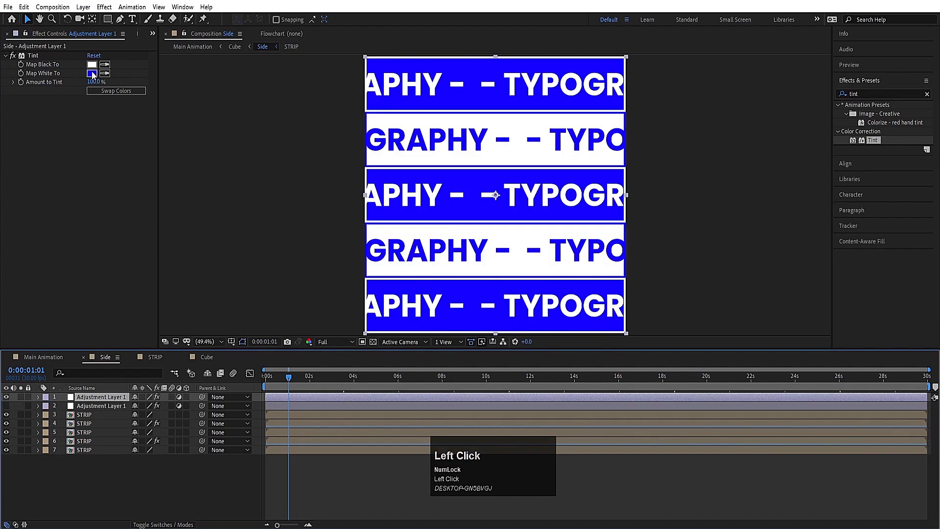
left_click(92, 74)
left_click_drag(185, 151, 194, 124)
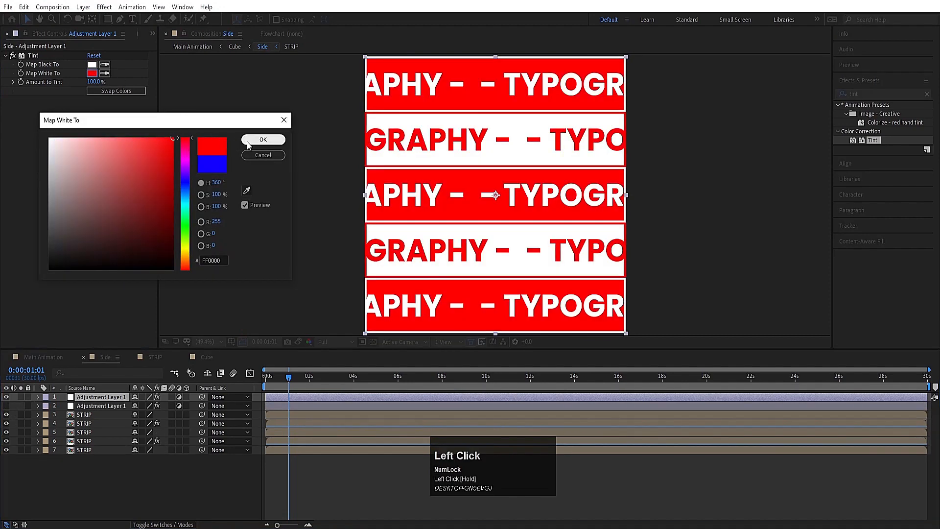
left_click(263, 140)
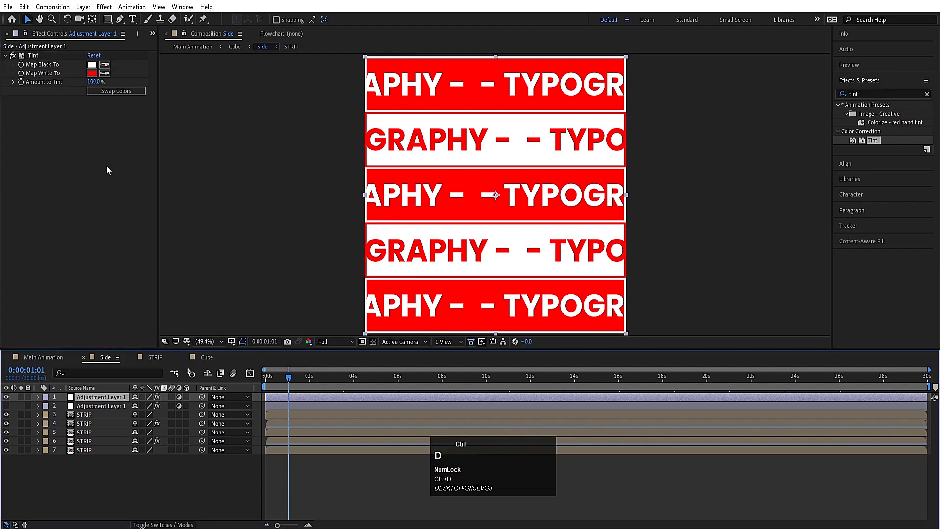
- Duplicate the red adjustment layer, make the copy tint black and white with its colors swapped, and hide the red original
key("ctrl+d")
left_click(92, 73)
left_click_drag(111, 142, 37, 305)
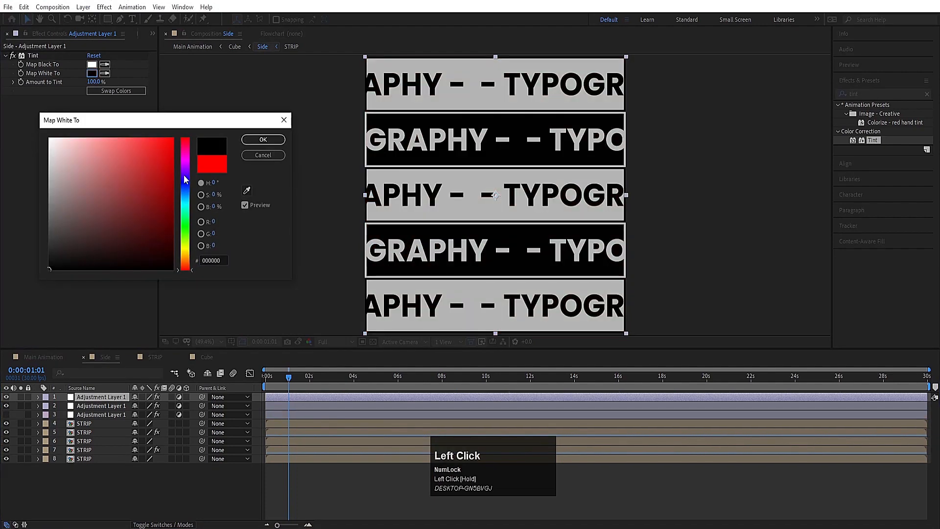
left_click(263, 140)
left_click(116, 90)
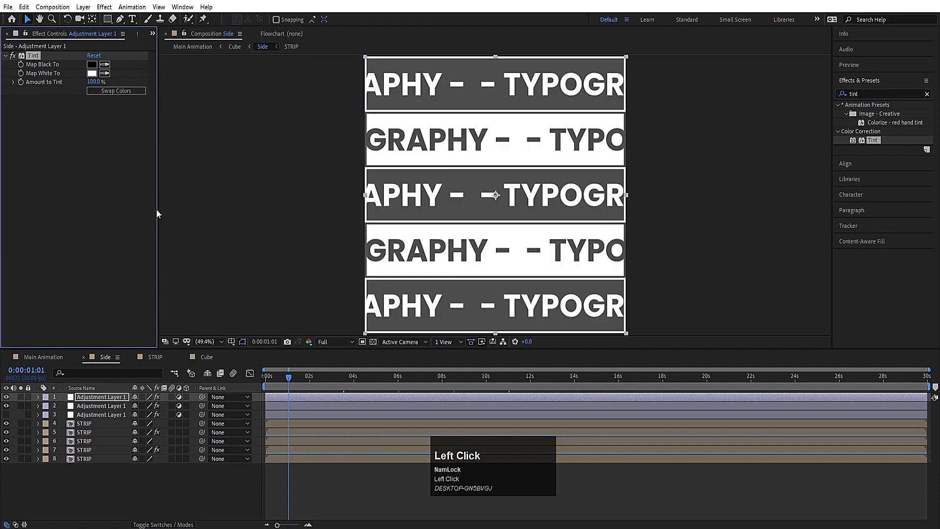
left_click(6, 405)
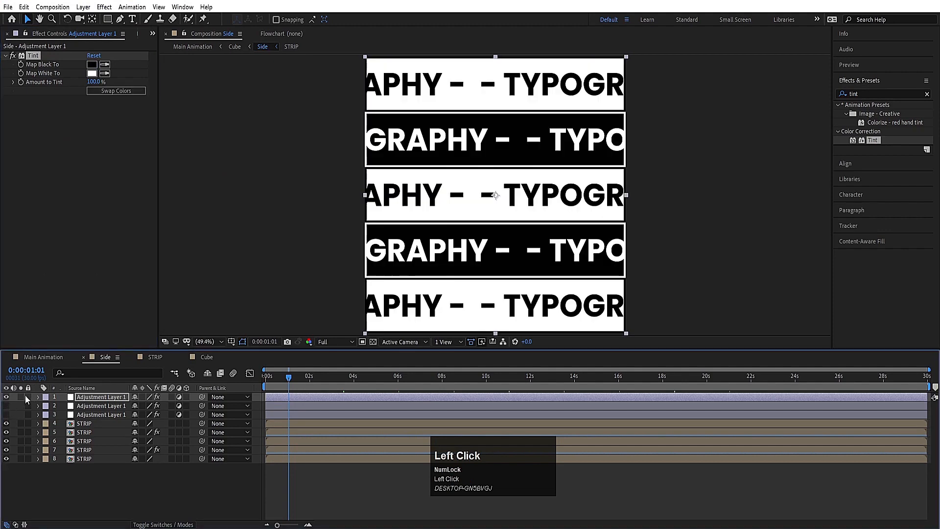
- Hide the top adjustment layer and place the playhead at 0:00:00:29
left_click(86, 414)
left_click_drag(287, 378, 125, 436)
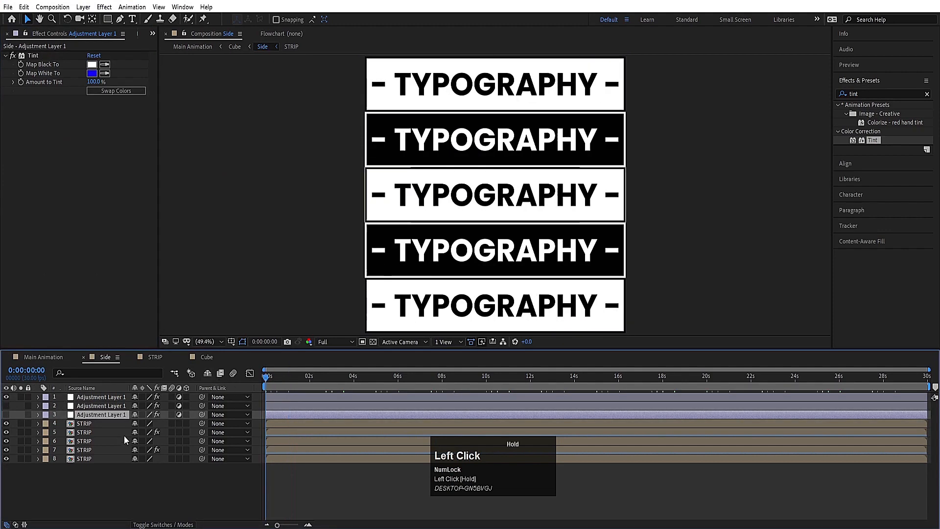
left_click(6, 397)
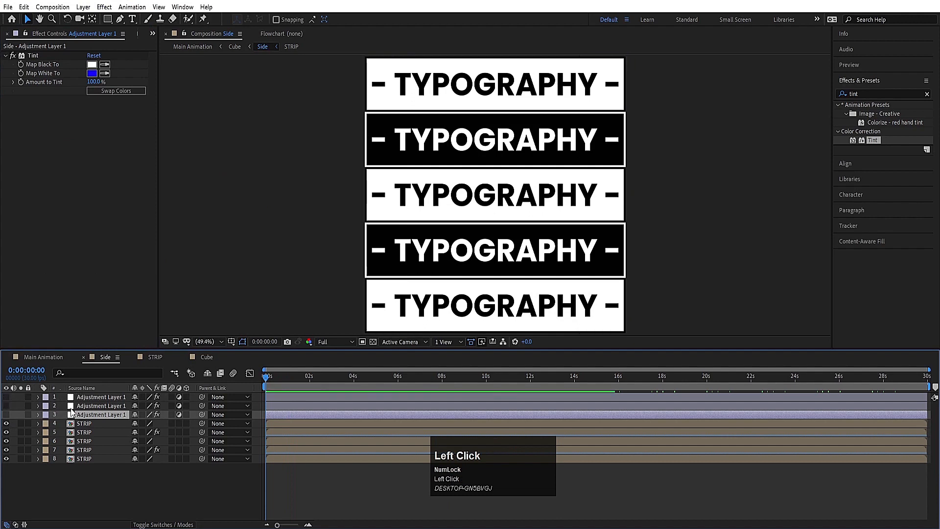
key("equal")
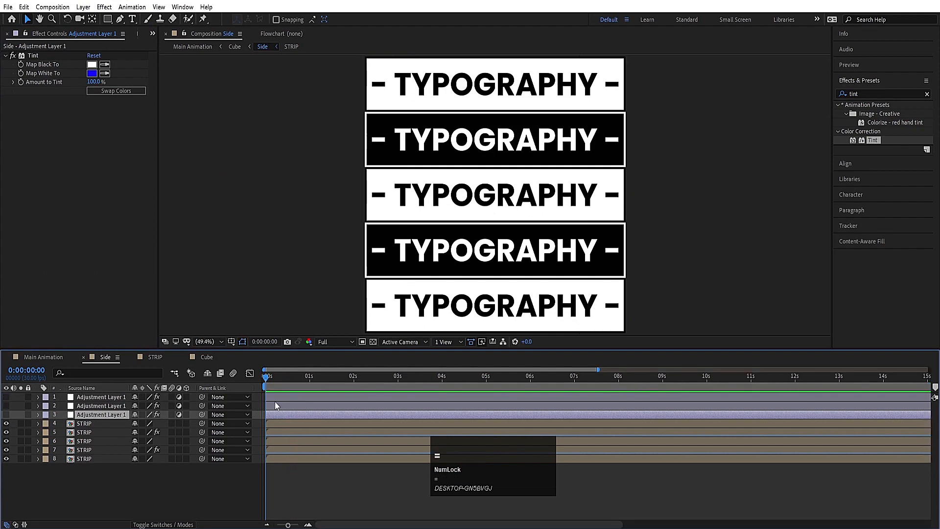
left_click(309, 376)
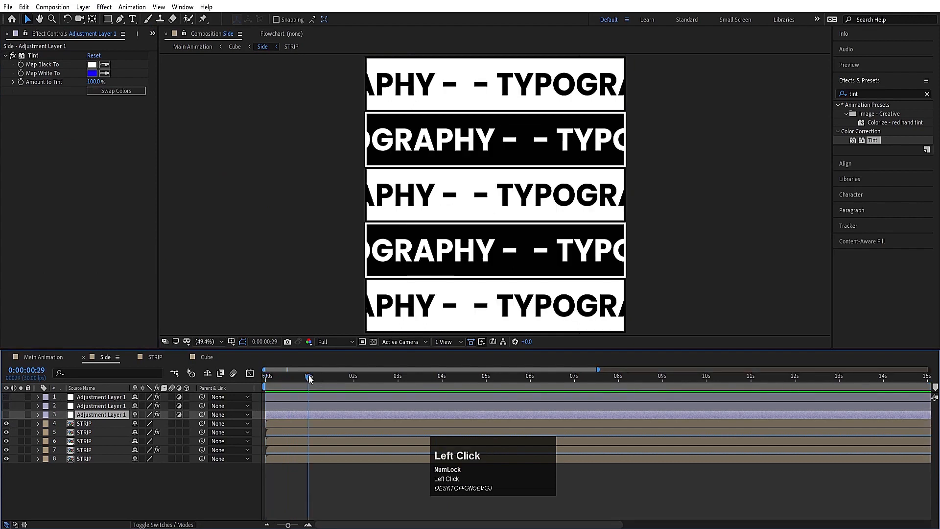
- Check the tint of each of the three adjustment layers by showing them one at a time
left_click(6, 414)
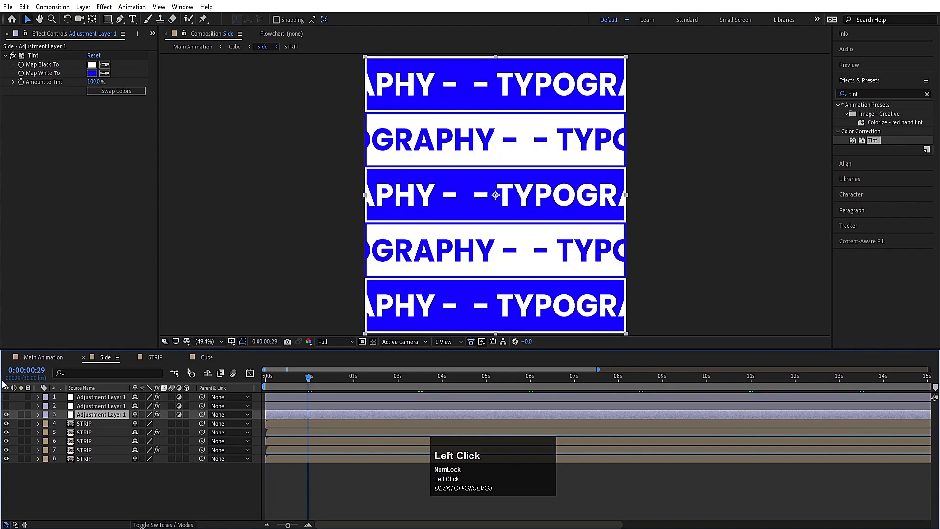
left_click(5, 414)
left_click(6, 406)
left_click(113, 406)
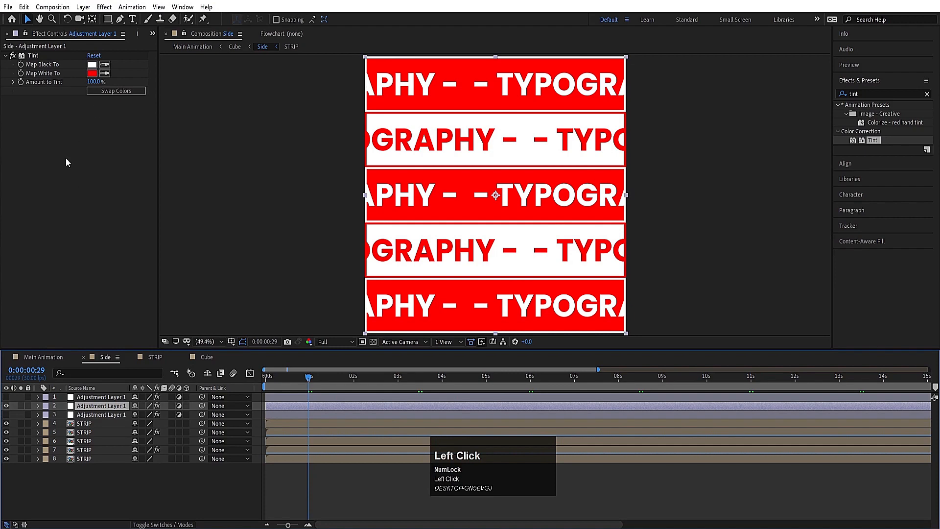
left_click(5, 405)
left_click(6, 396)
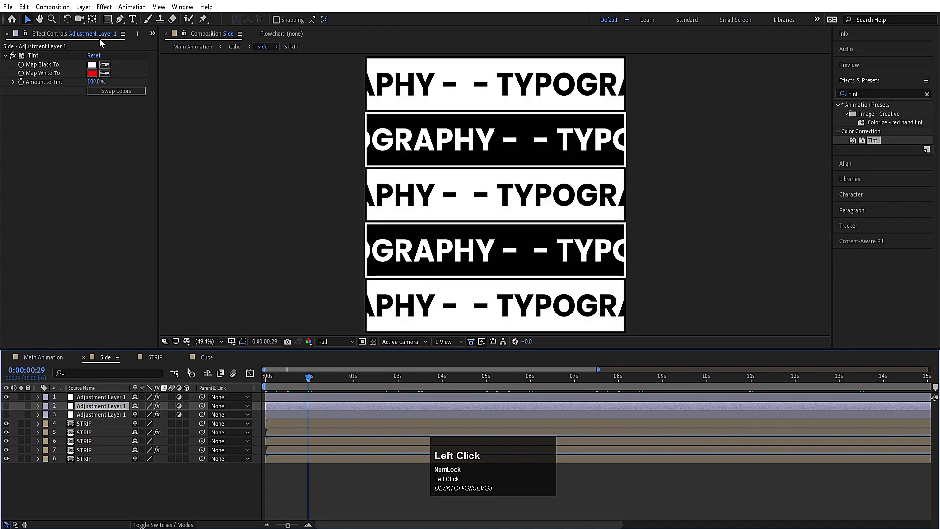
left_click(38, 56)
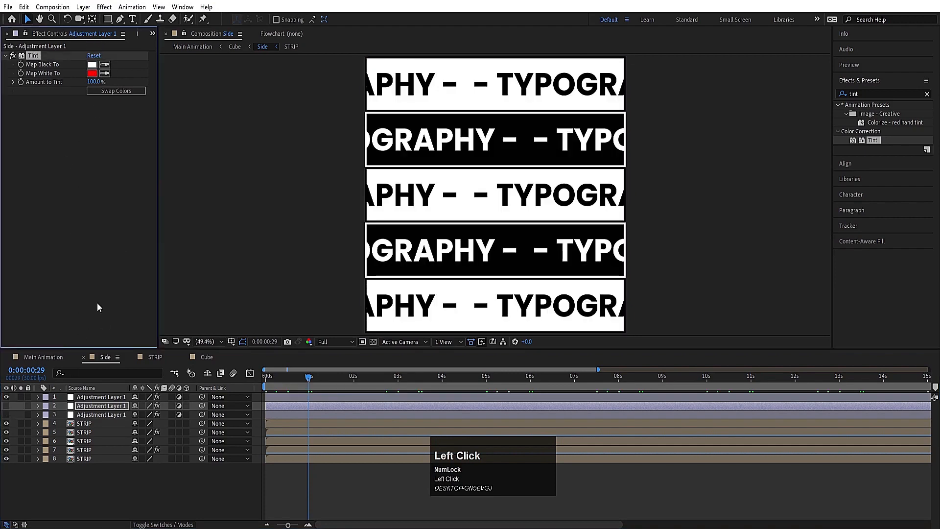
left_click(101, 396)
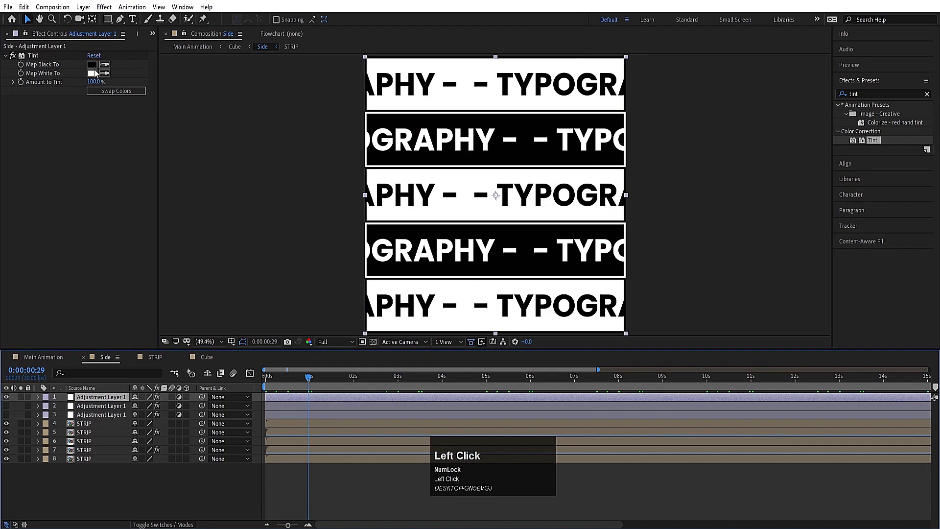
left_click(6, 397)
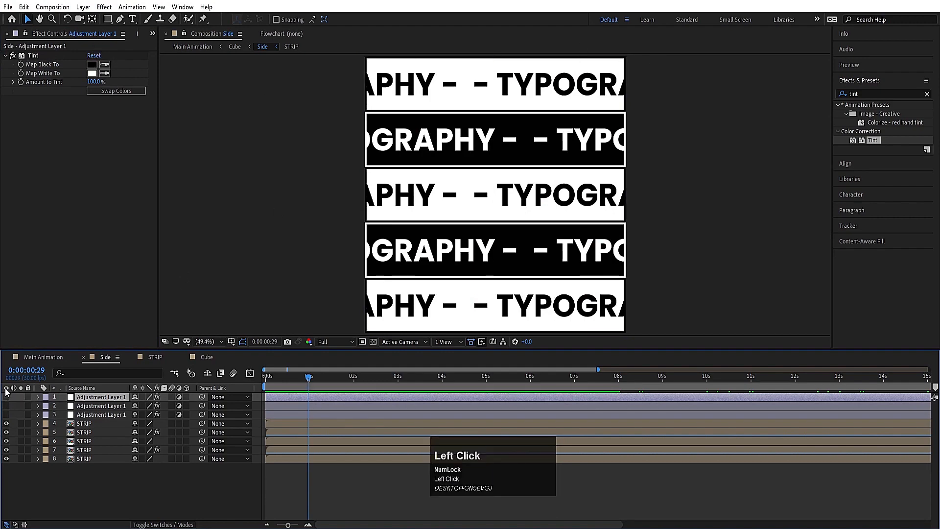
- Show the bottom adjustment layer with the blue tint and rename it "blue"
left_click(5, 414)
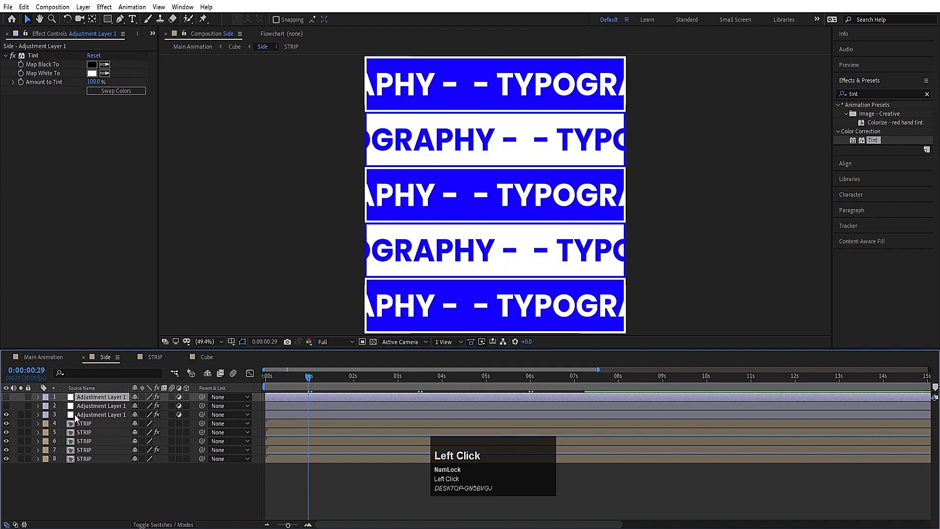
left_click(78, 415)
key("Return")
type("bn")
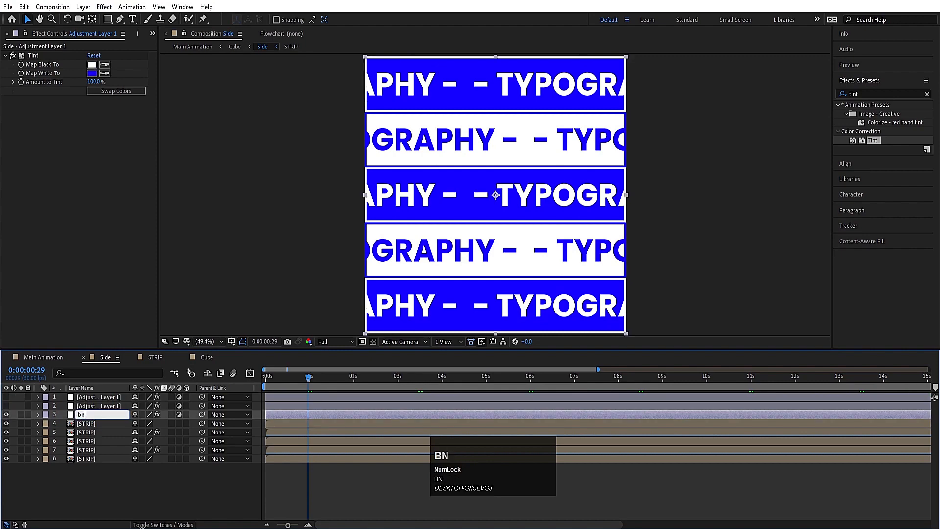
type("l")
key("BackSpace")
key("BackSpace")
type("lue")
key("Return")
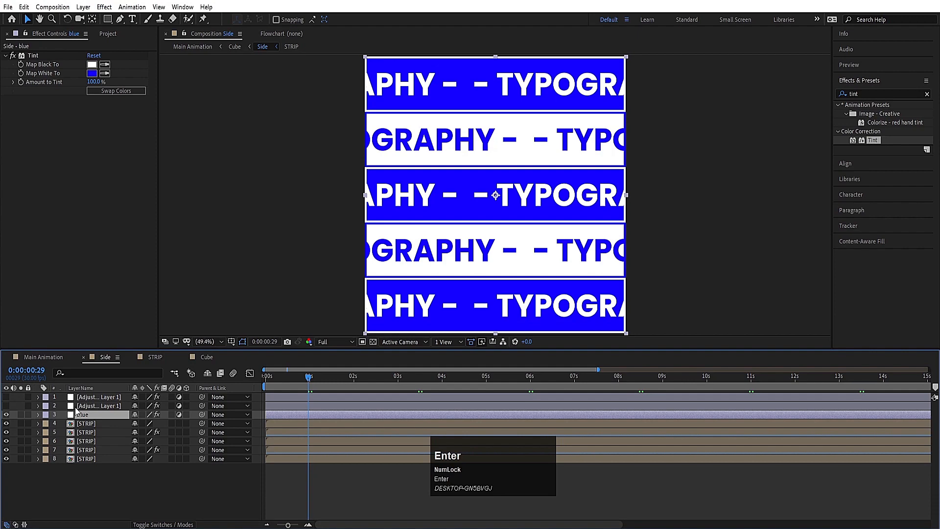
- Rename the middle adjustment layer with the red tint as "red"
left_click(80, 406)
key("Return")
type("red")
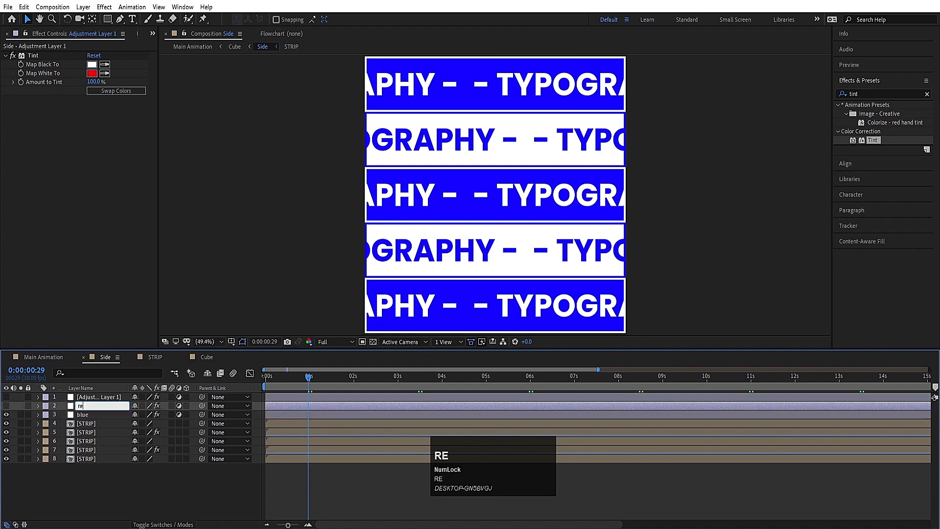
key("Return")
- Rename the top adjustment layer with the black-and-white tint as "black"
left_click(91, 397)
key("Return")
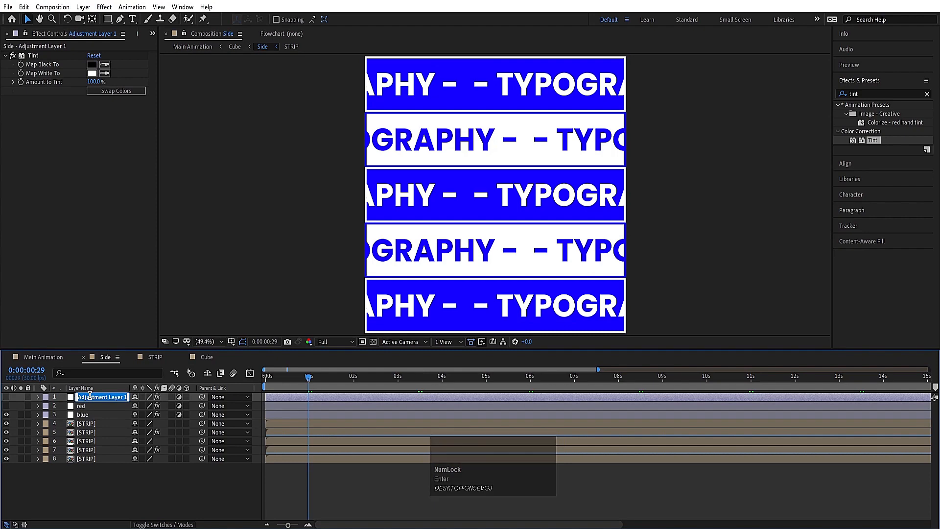
type("wh")
key("BackSpace")
key("BackSpace")
type("black")
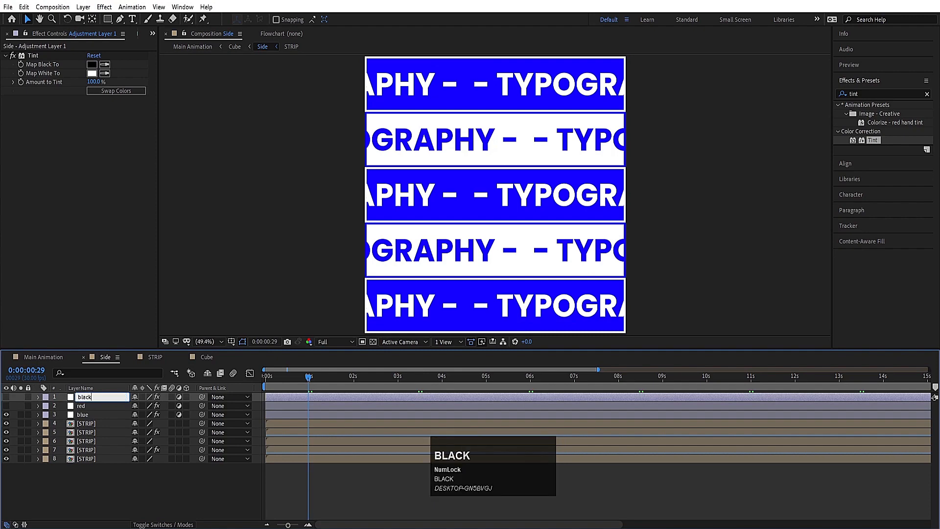
key("Return")
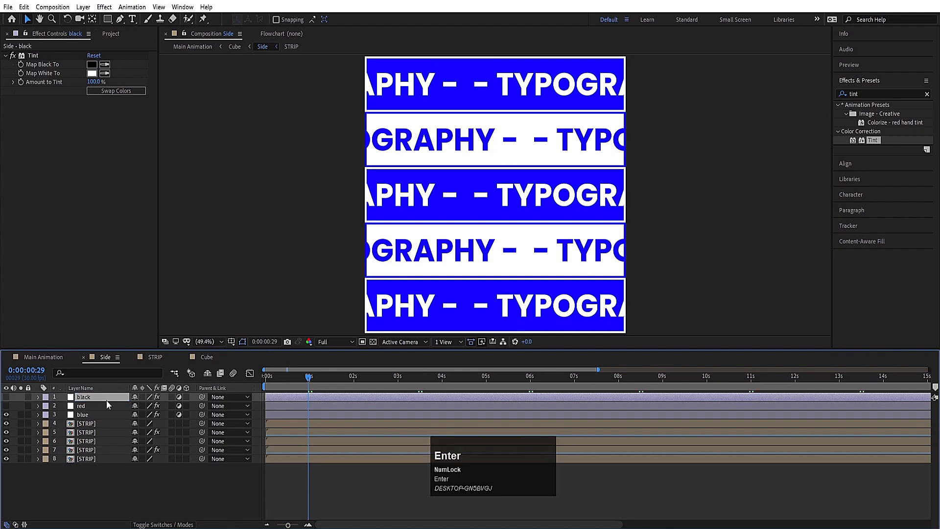
- Shift the blue layer's start to 0:00:00:29 and set a Position keyframe there
left_click(89, 413)
key("bracketleft")
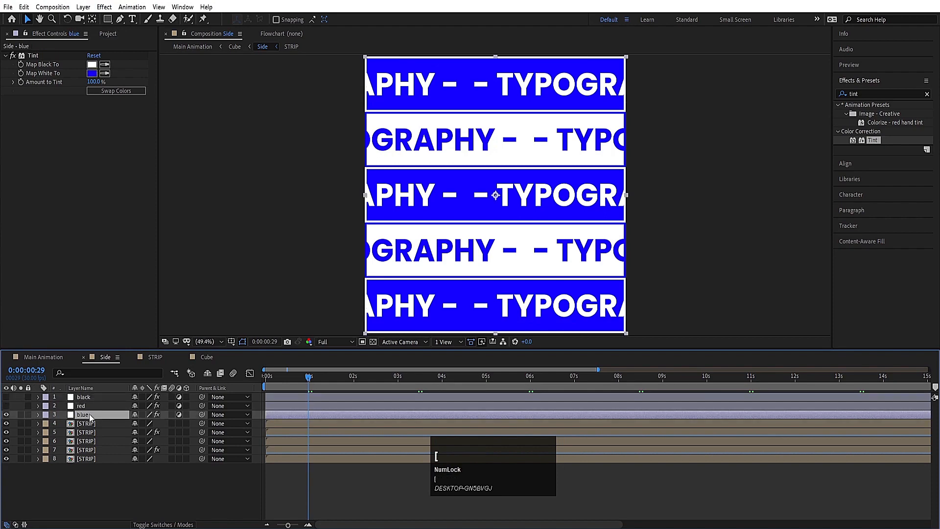
key("p")
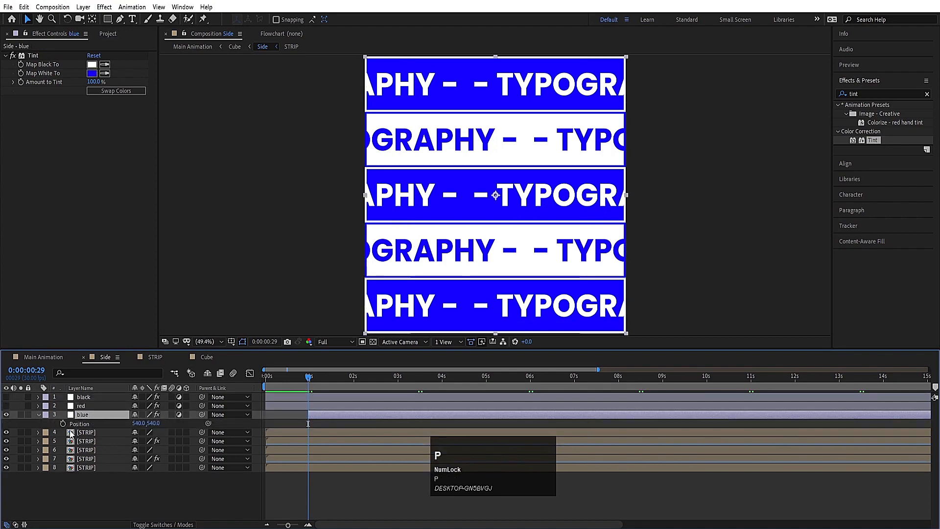
left_click(63, 423)
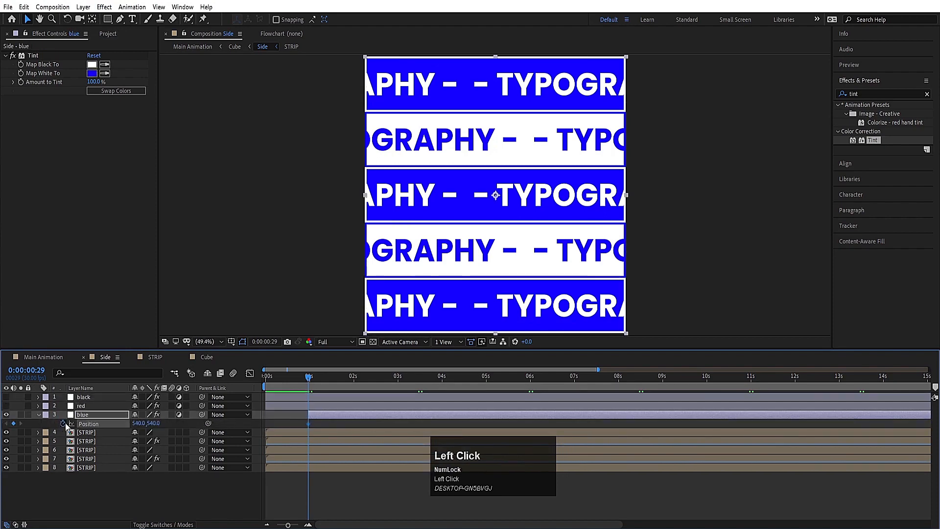
- Add a Position keyframe at 0:00:02:00 and set the blue layer's first keyframe to -540, 540, beside the composition
left_click(354, 378)
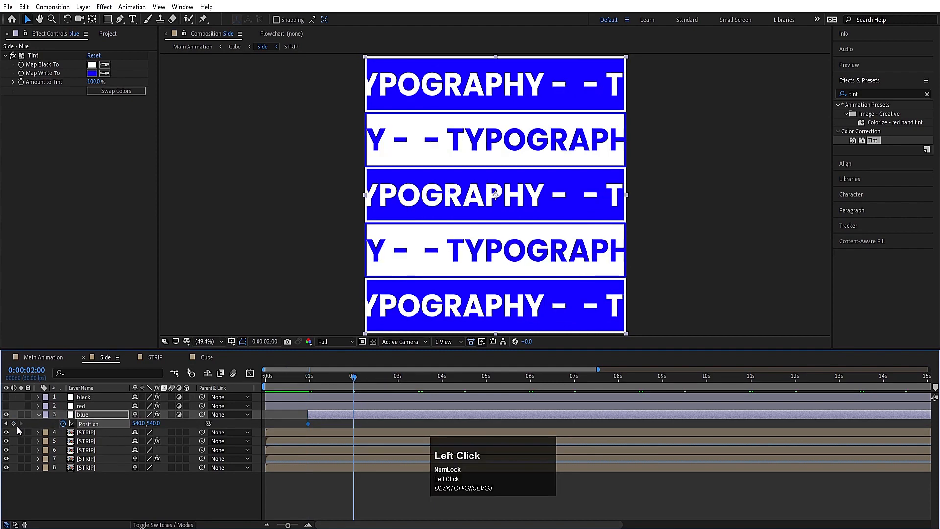
key("j")
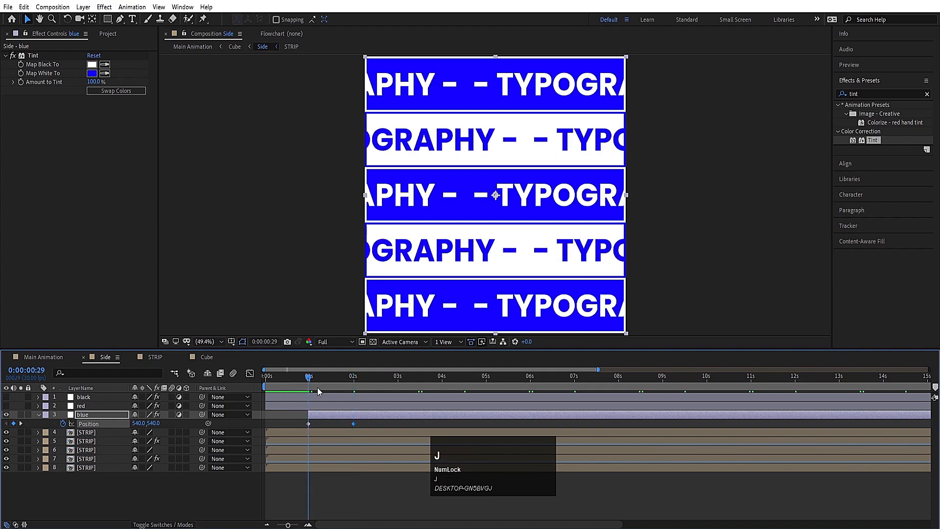
left_click_drag(608, 197, 351, 198)
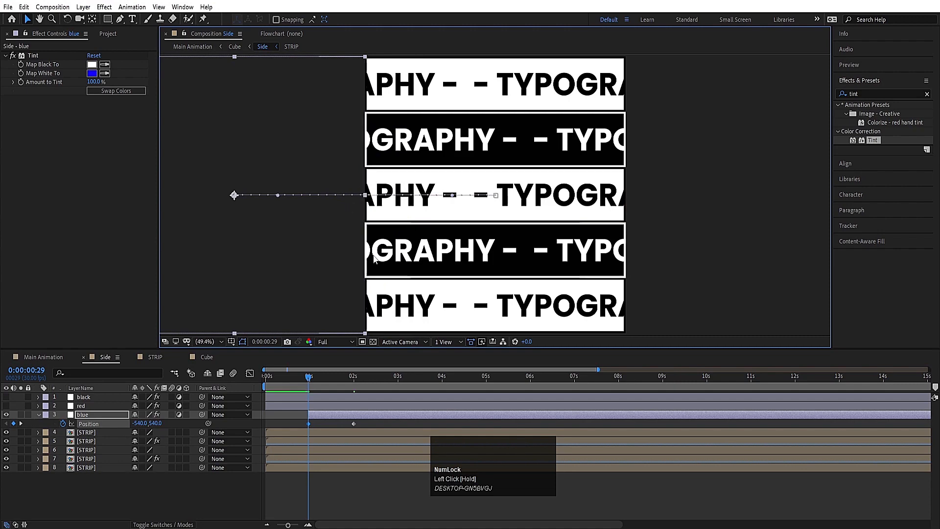
- Preview the blue layer's slide across the strips and move the playhead to 0:00:02:14
key("space")
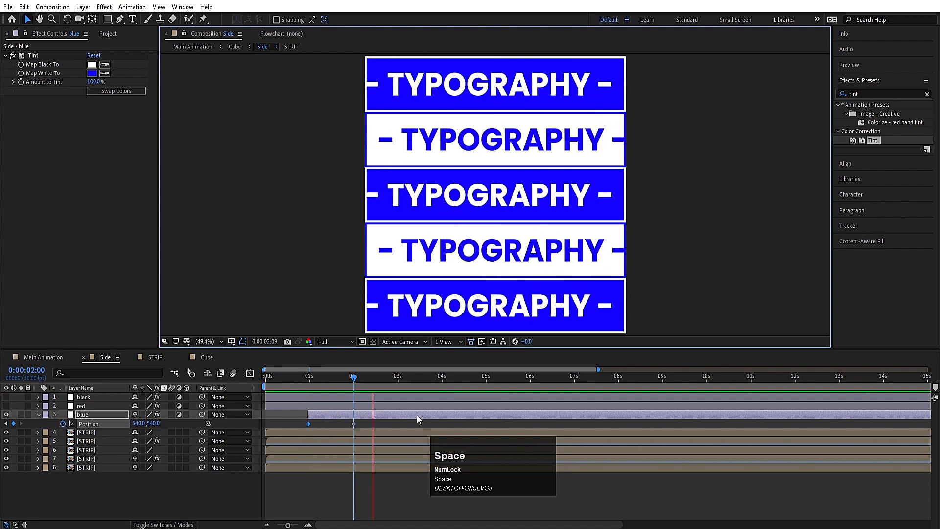
left_click(387, 376)
left_click_drag(387, 377, 375, 382)
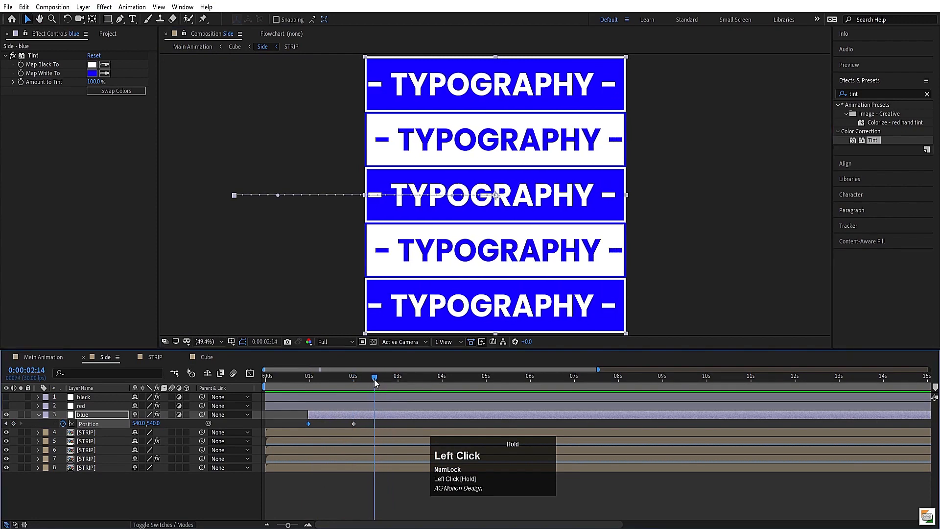
- Shift the red layer so it starts at 0:00:02:14 and reveal its Position property
left_click(354, 405)
key("bracketleft")
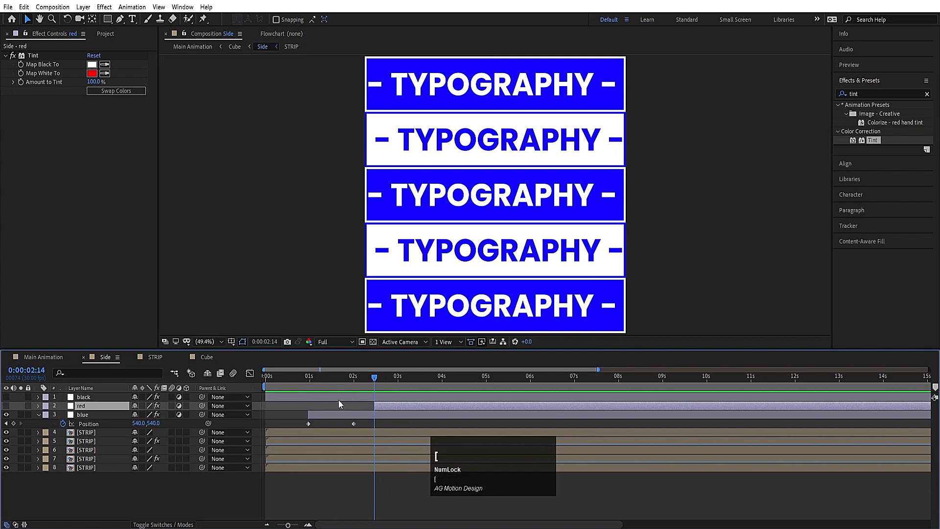
key("p")
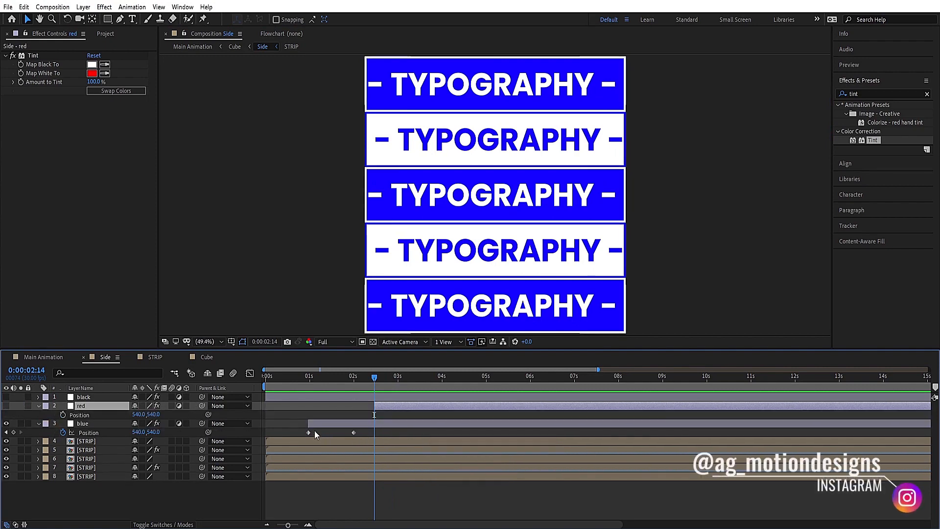
- Copy the blue layer's two Position keyframes onto the red layer at 0:00:02:14 and make the red layer visible
left_click_drag(301, 428, 360, 436)
key("ctrl+c")
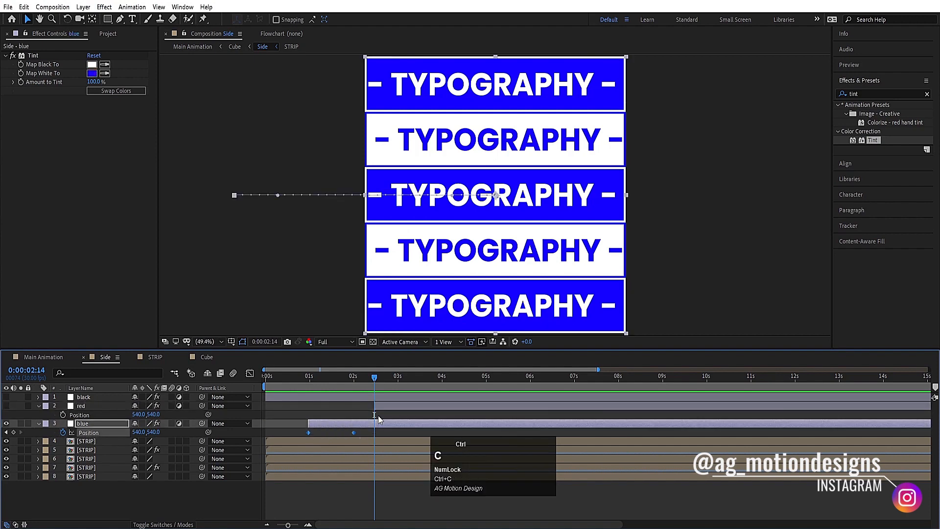
left_click(380, 408)
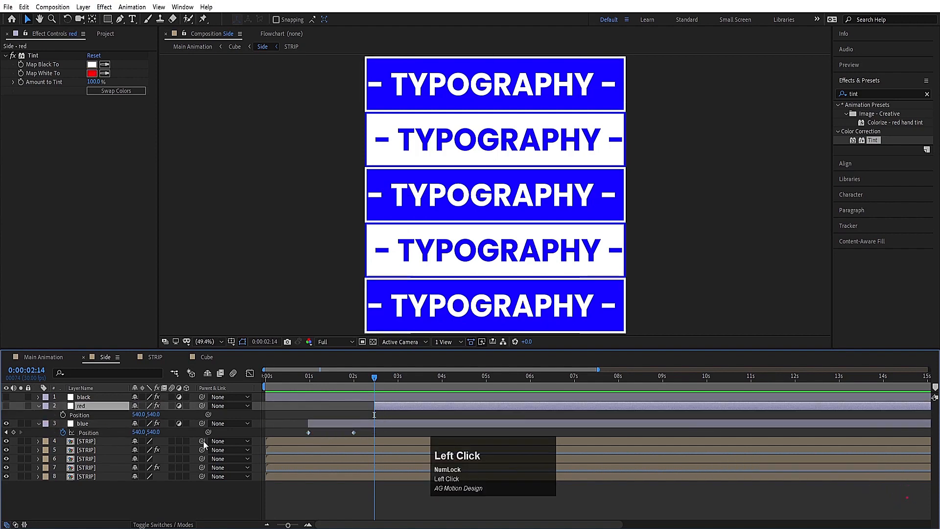
left_click(6, 406)
key("ctrl+v")
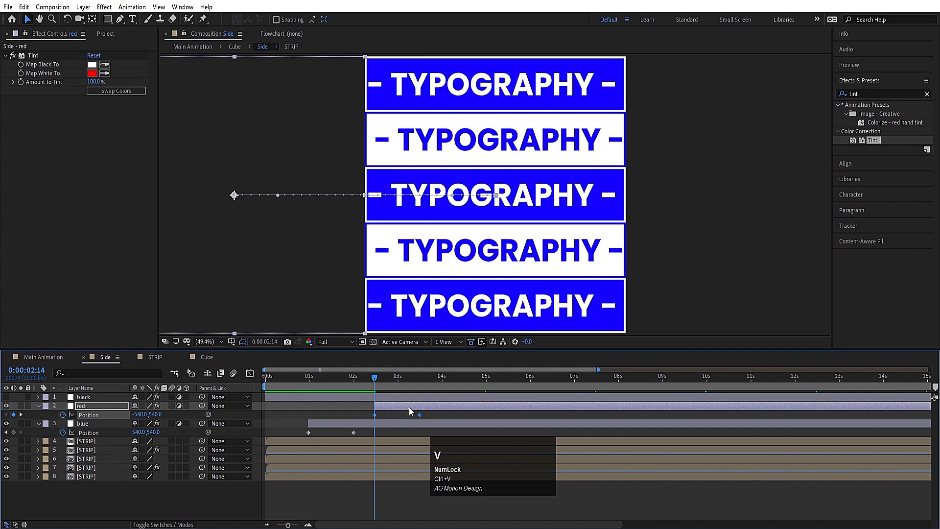
key("space")
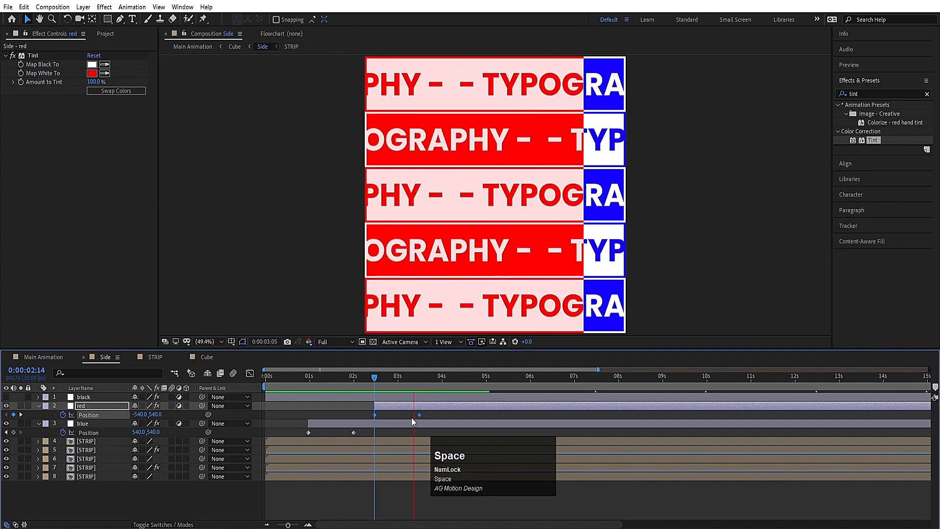
- Return the playhead to 0:00:02:14 and parent the blue layer to the red layer
key("j")
key("j")
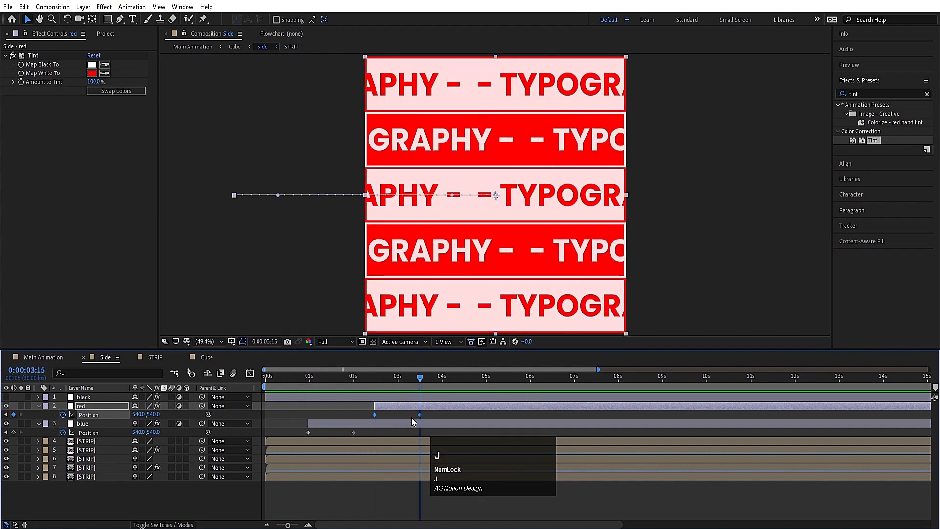
left_click(101, 424)
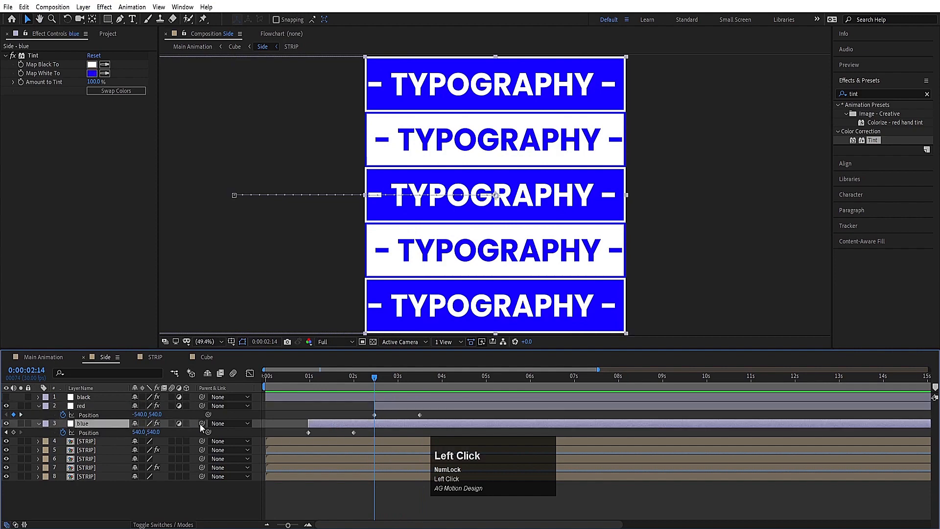
left_click_drag(202, 424, 93, 405)
left_click(93, 406)
- Preview the red layer's slide with the blue layer parented to it
key("space")
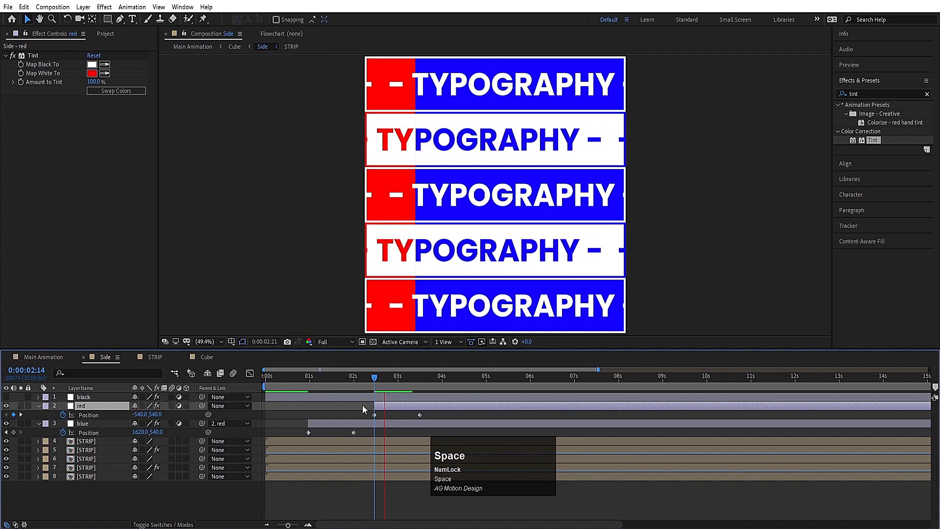
left_click(650, 269)
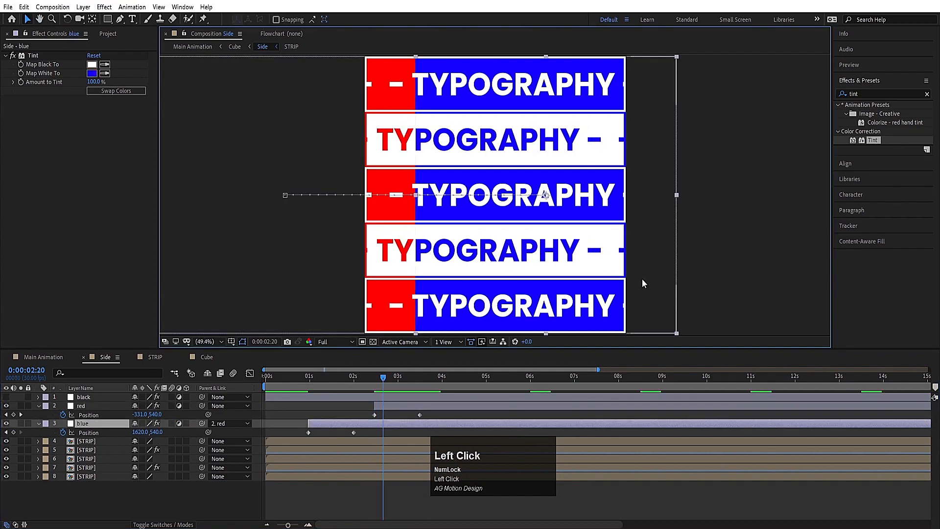
key("space")
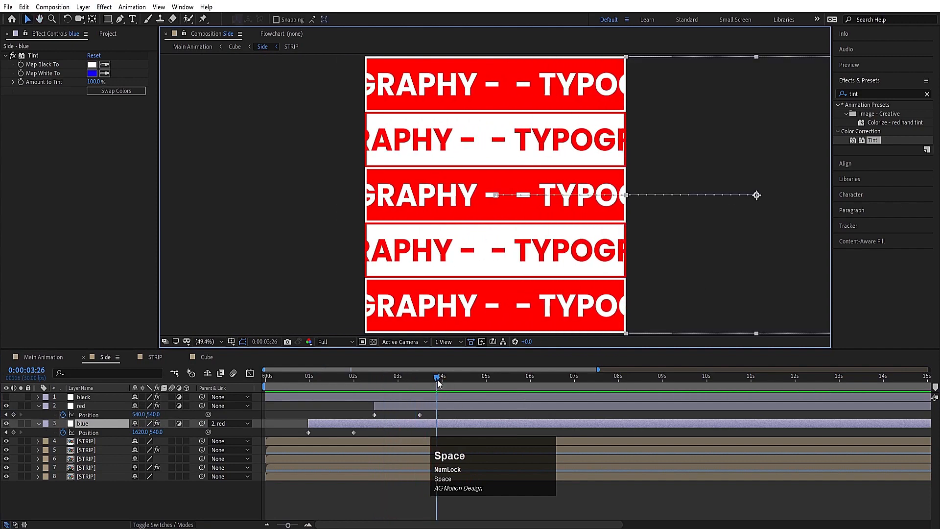
- Shift the black layer so it starts at 0:00:04:00 and make it visible
left_click_drag(437, 380, 442, 379)
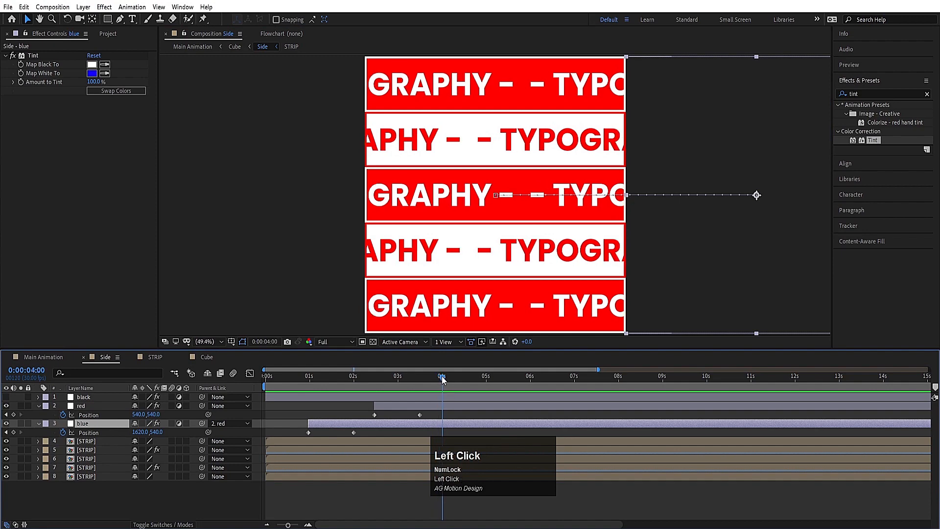
left_click(443, 397)
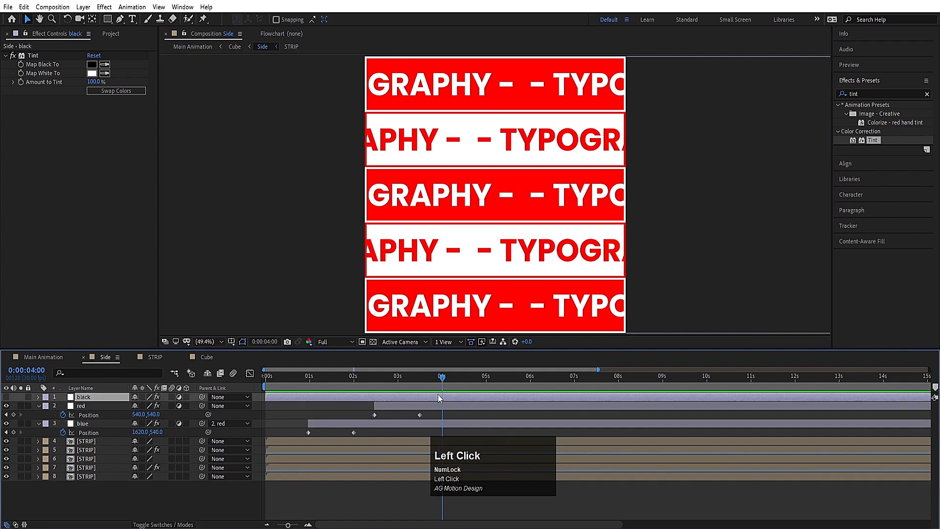
left_click(6, 397)
key("bracketleft")
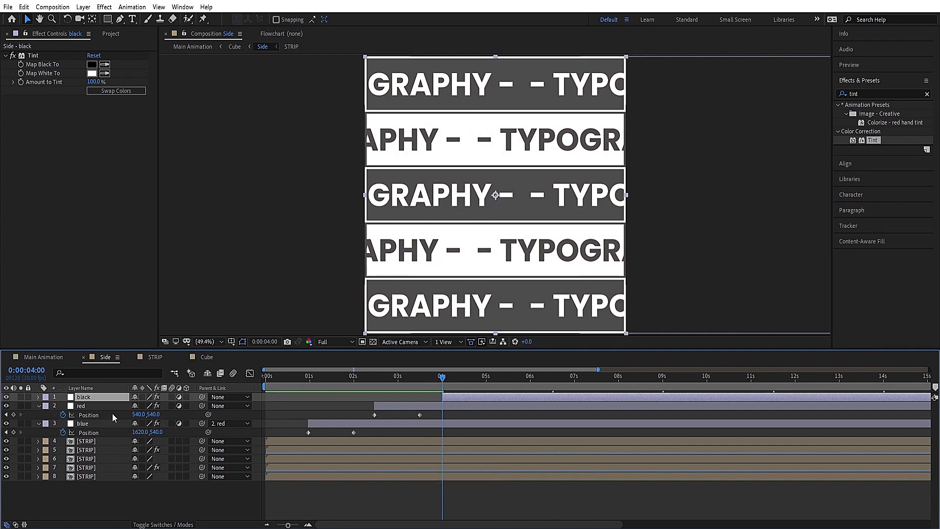
- Copy the red layer's two Position keyframes onto the black layer at 0:00:04:00
left_click_drag(361, 415, 440, 425)
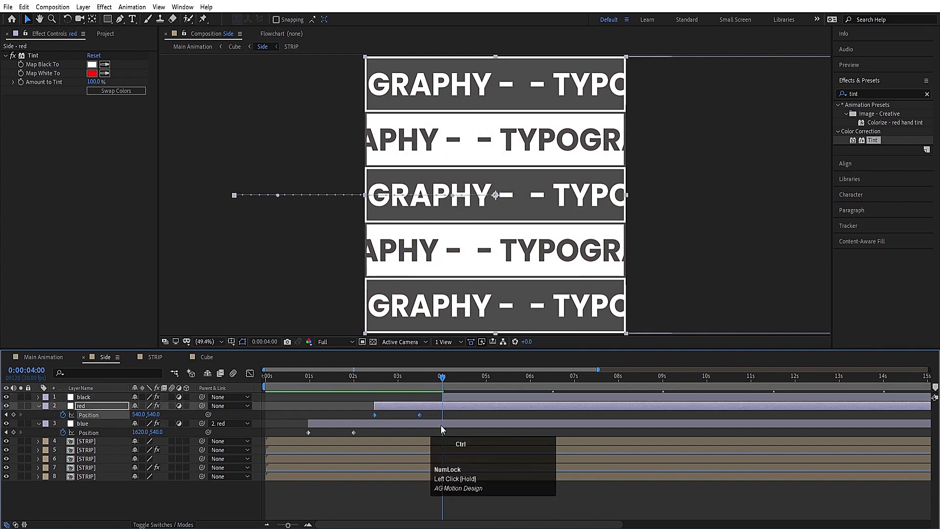
key("ctrl+c")
left_click(448, 399)
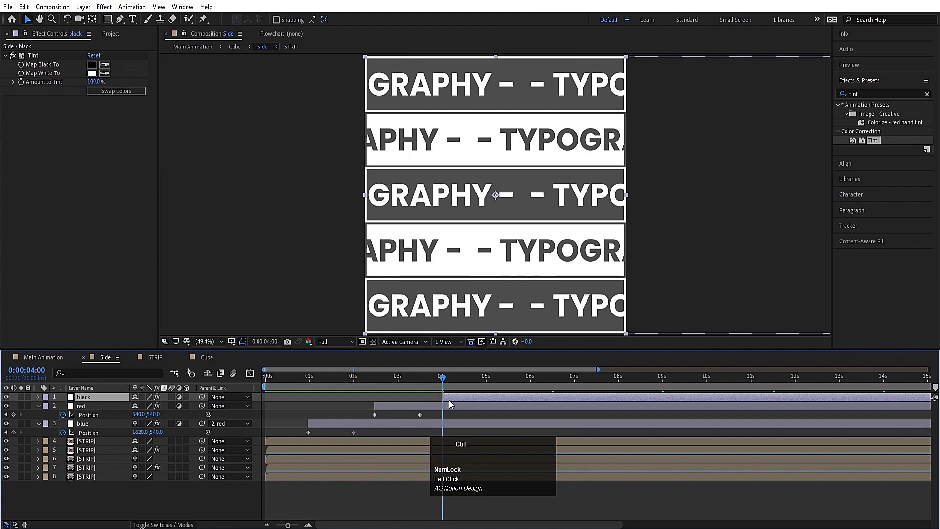
key("ctrl+v")
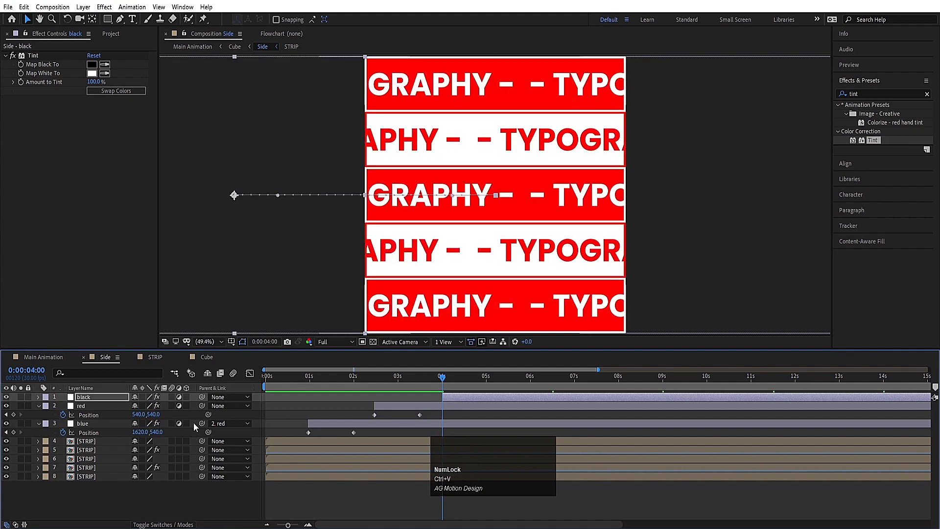
- Parent the red layer to the black layer and reveal the black layer's keyframes
left_click(91, 407)
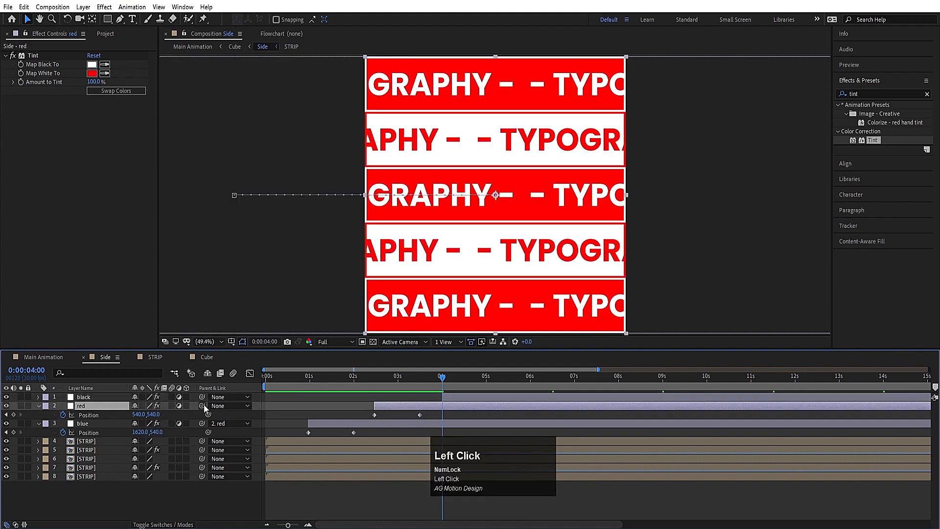
left_click_drag(109, 410, 94, 401)
left_click(93, 397)
key("u")
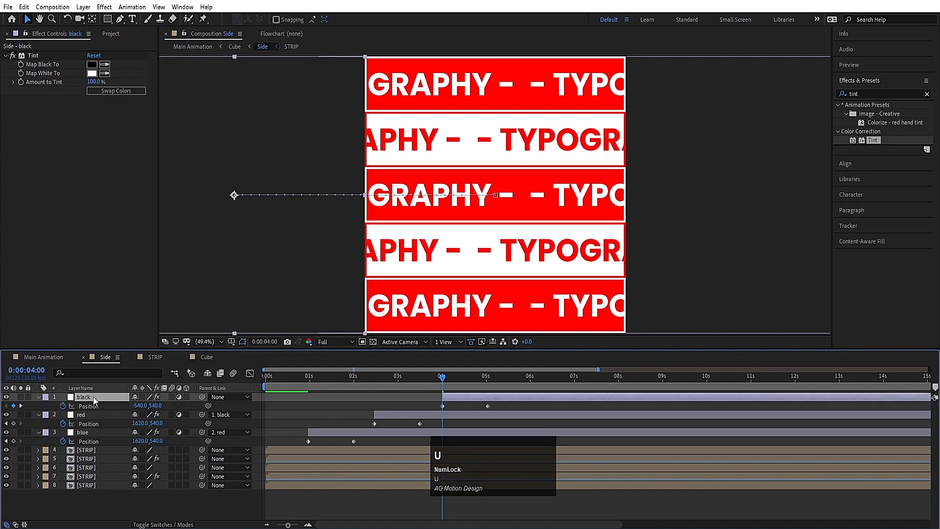
- Preview the black layer's slide over the red strips
key("space")
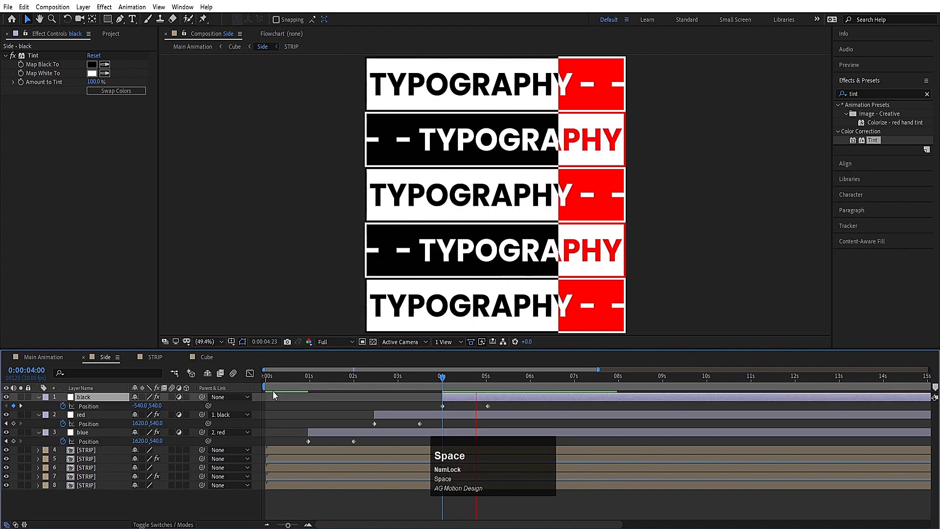
key("space")
key("space")
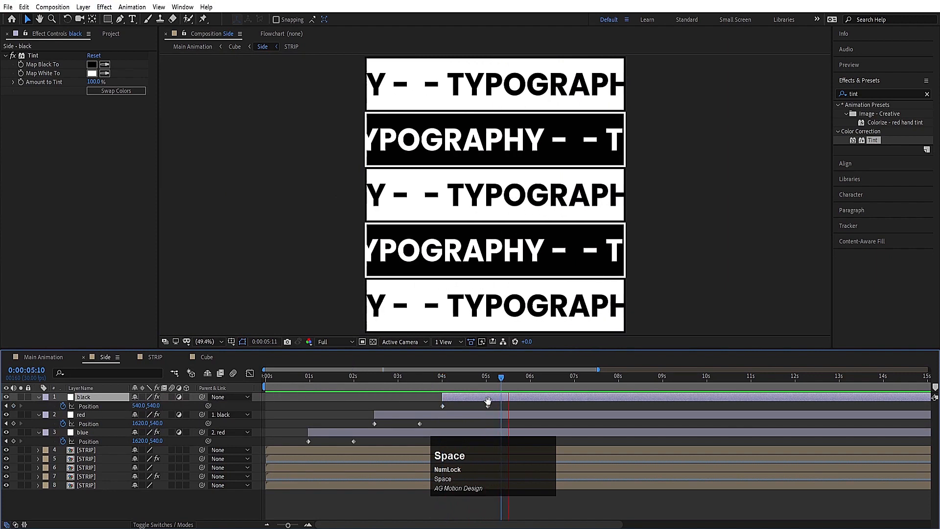
key("space")
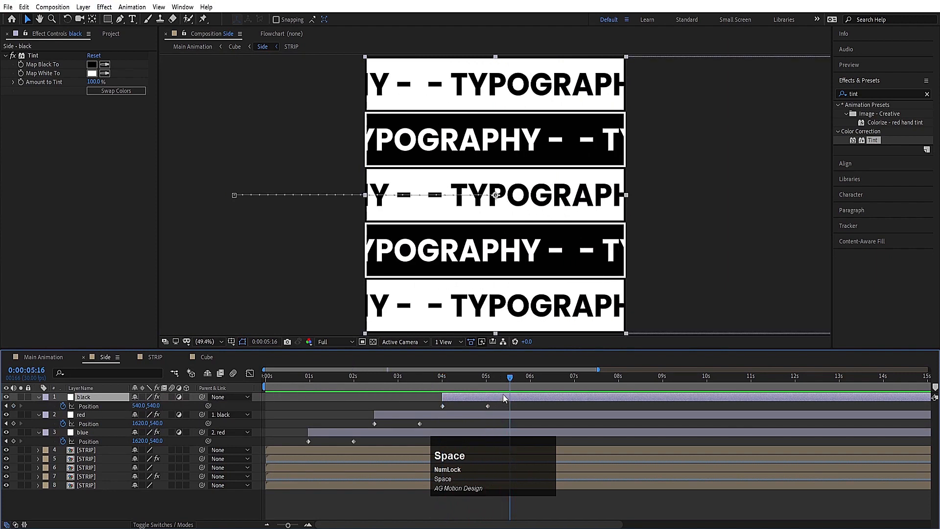
- Trim the ends of the black, red and blue layers to 0:00:05:14
left_click(504, 431, "shift")
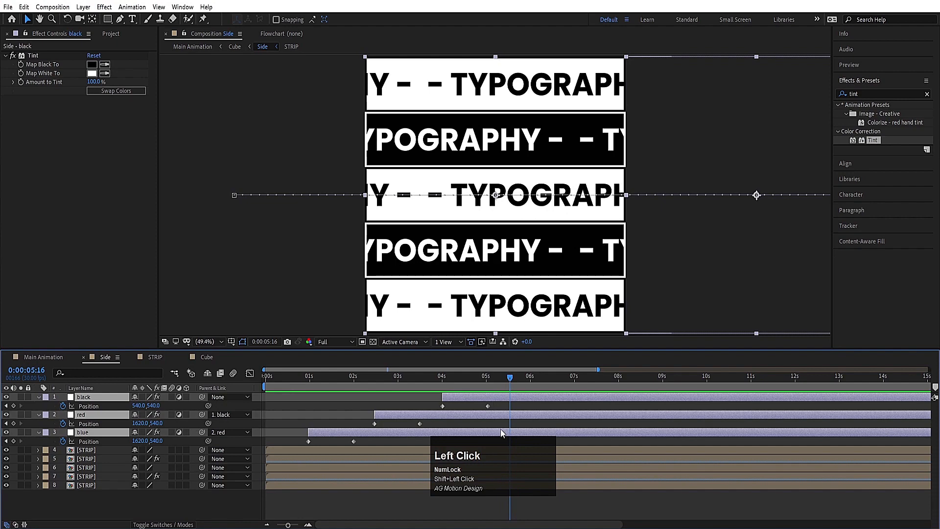
left_click(485, 388)
left_click_drag(485, 387, 507, 388)
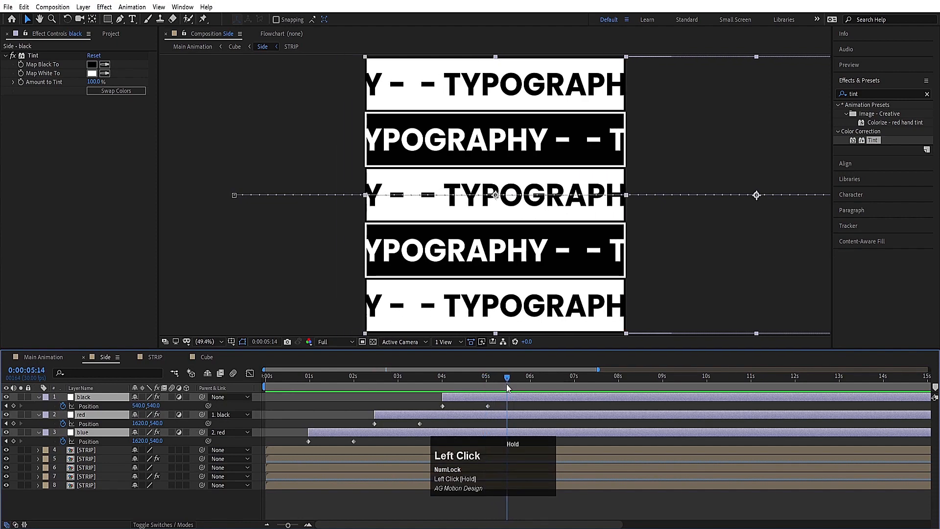
key("alt+bracketright")
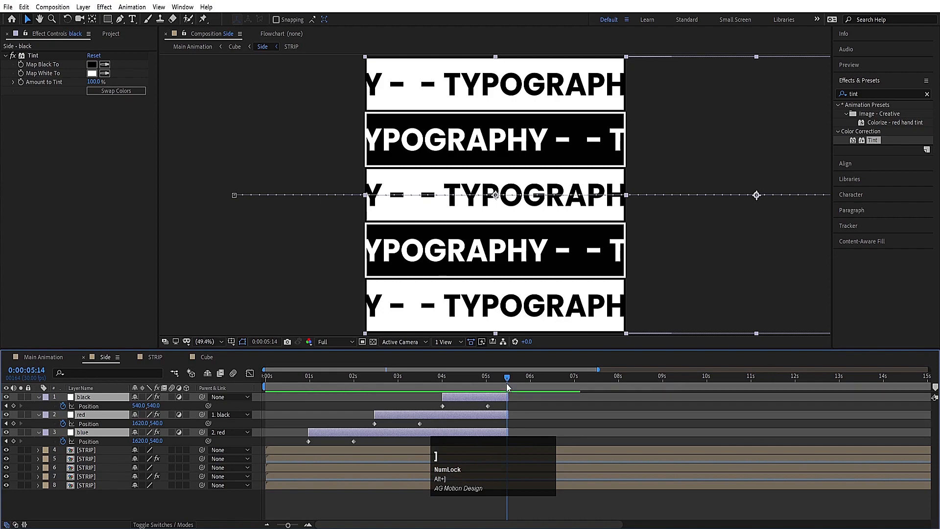
- Shift the black, red and blue layers earlier together so the blue layer starts at about 0:00:00:16, and preview the timing
left_click(265, 376)
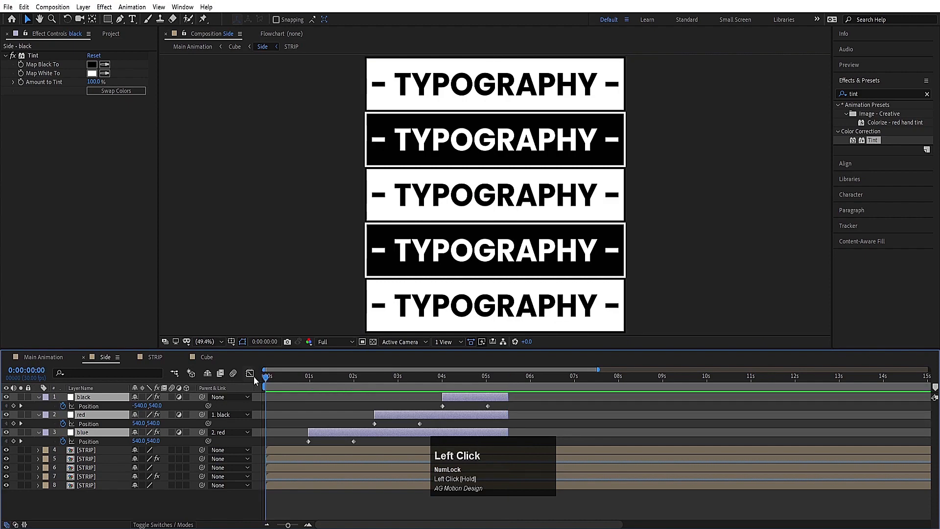
key("equal")
left_click_drag(374, 430, 335, 426)
key("space")
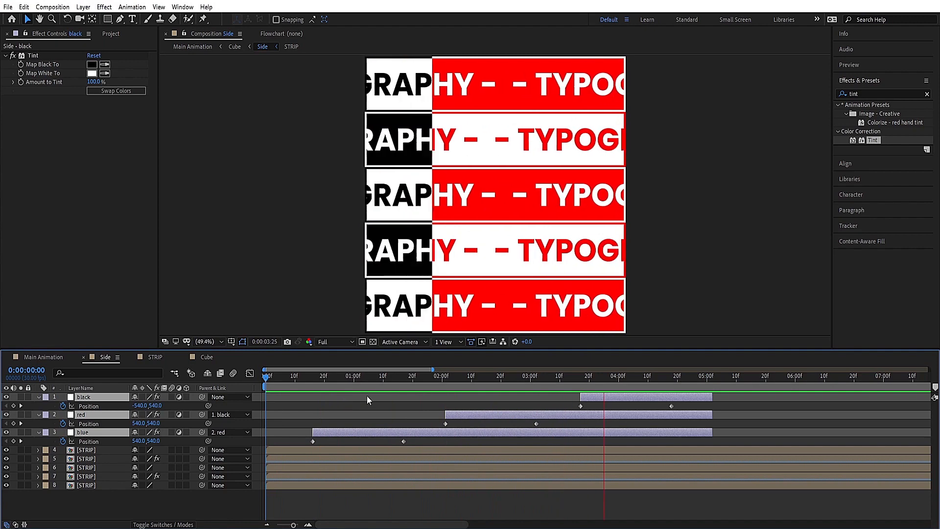
key("space")
- Apply Easy Ease to the Position keyframes of all three tint layers and reshape their speed curves into sharp central peaks
left_click_drag(293, 402, 759, 444)
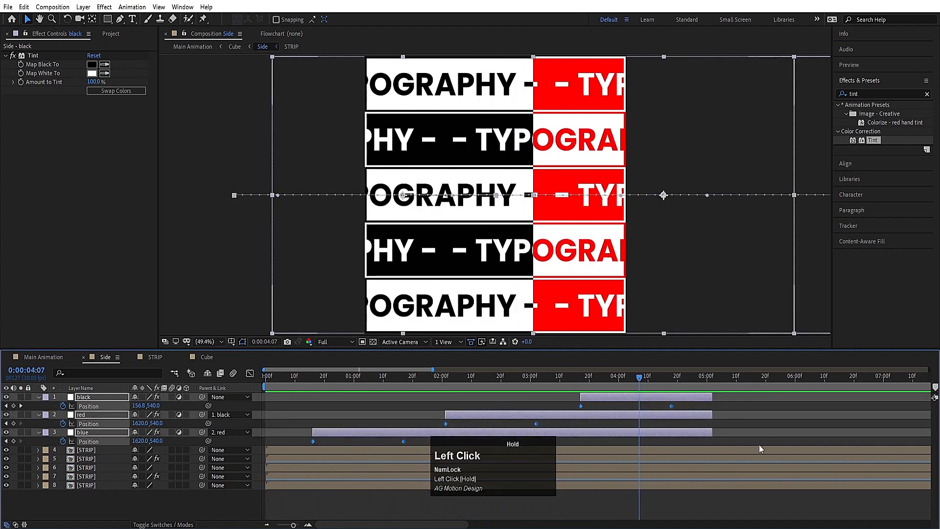
key("F9")
left_click(251, 374)
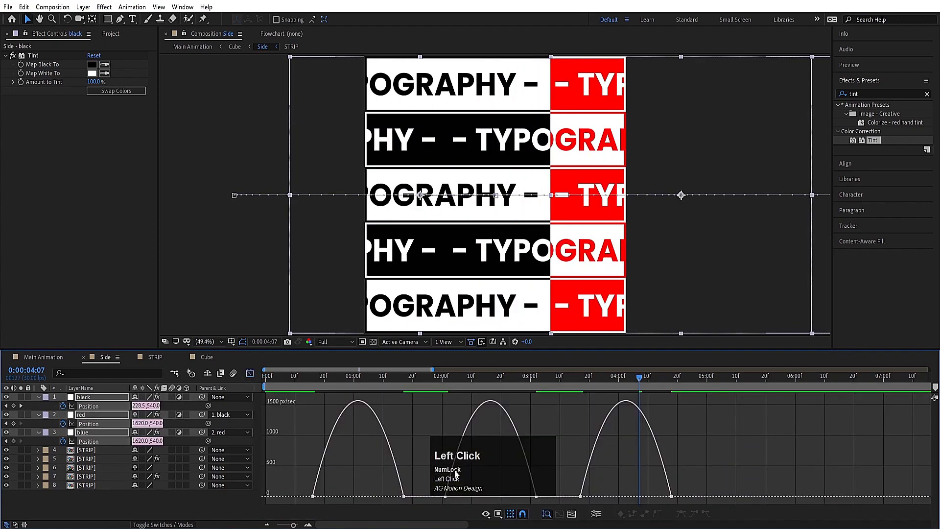
left_click_drag(288, 503, 793, 399)
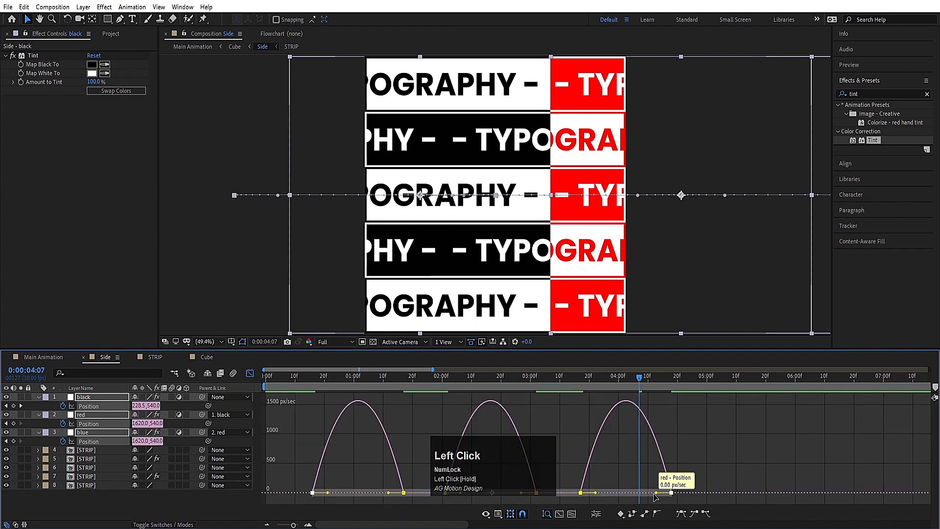
left_click_drag(653, 496, 634, 498)
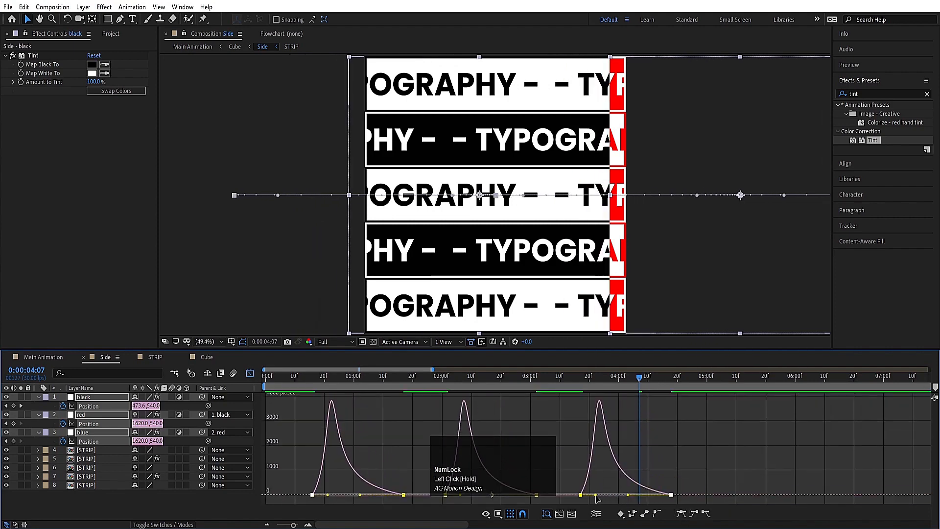
left_click_drag(596, 494, 616, 496)
- Leave the graph editor and preview the eased color changes from 0:00:00:00 with the full timeline in view
left_click(267, 375)
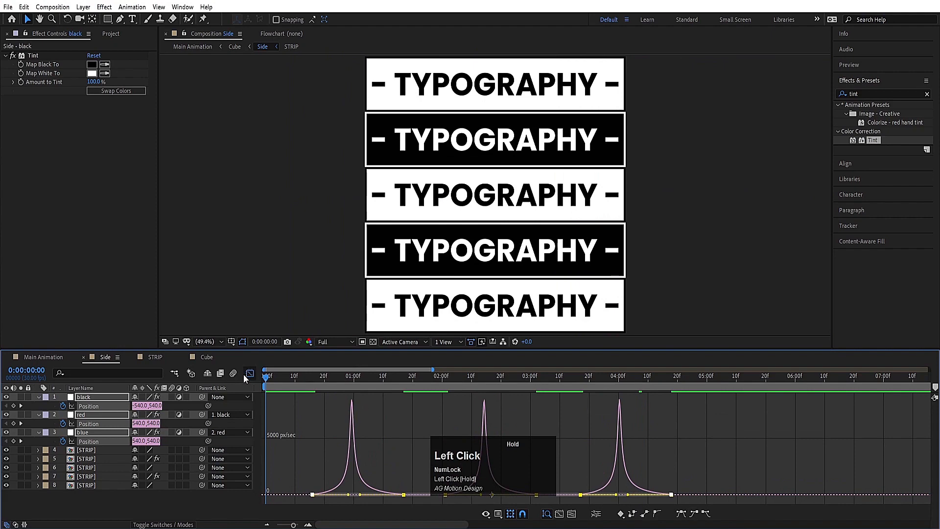
left_click(248, 373)
key("semicolon")
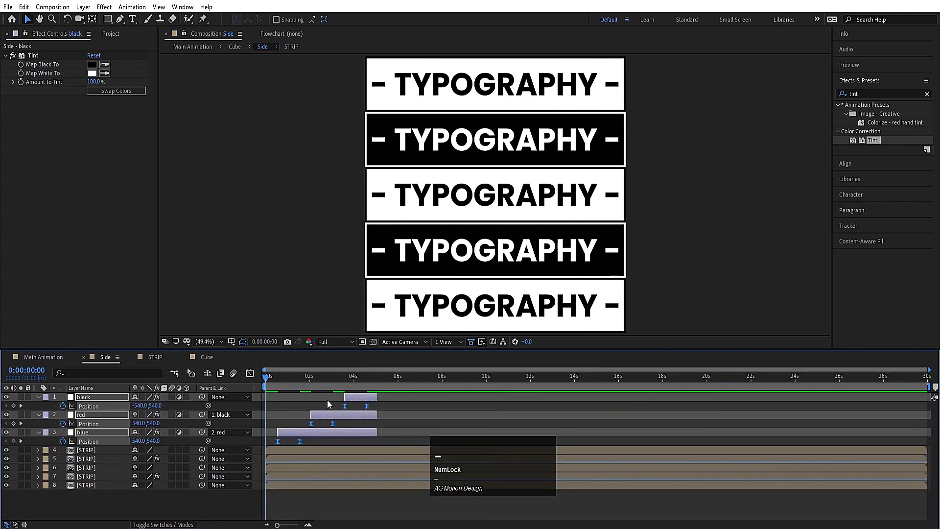
key("space")
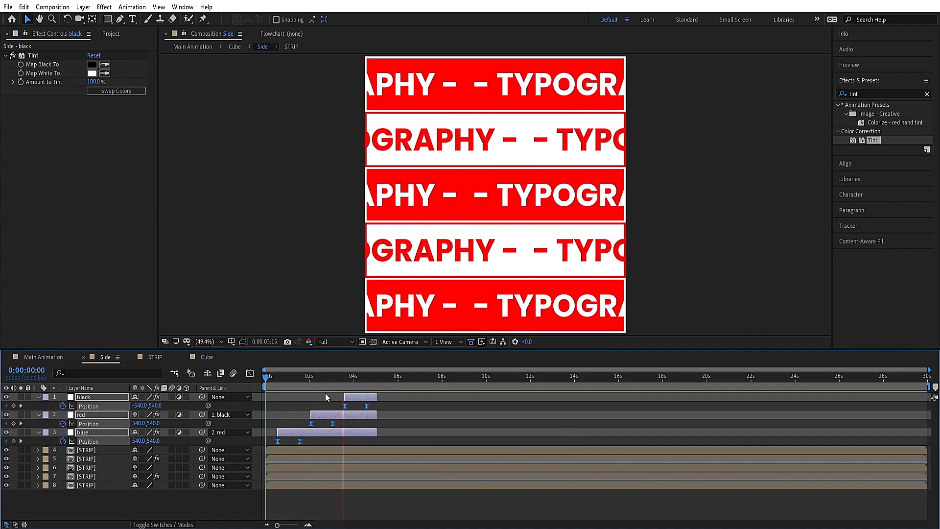
key("space")
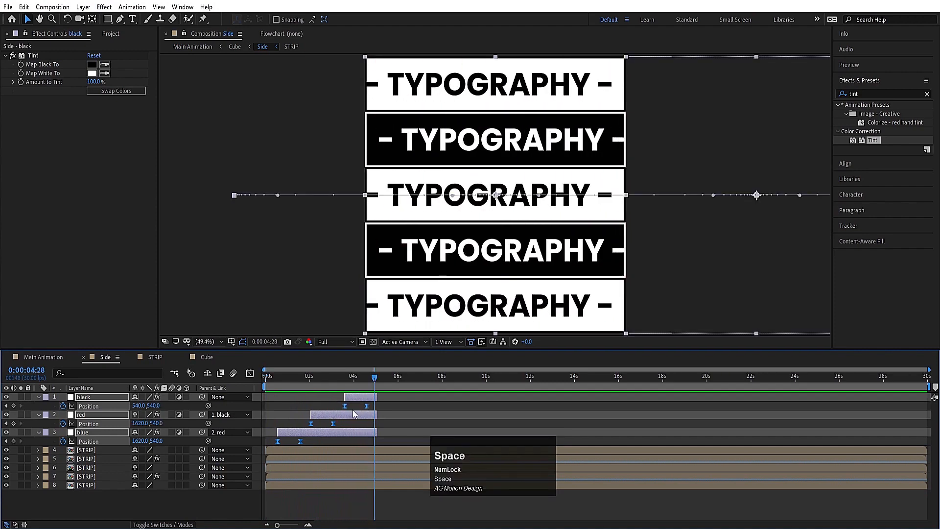
- Duplicate the black, red and blue tint layers, shift the copies to start where the originals end, and preview the repeated color changes
left_click(282, 415)
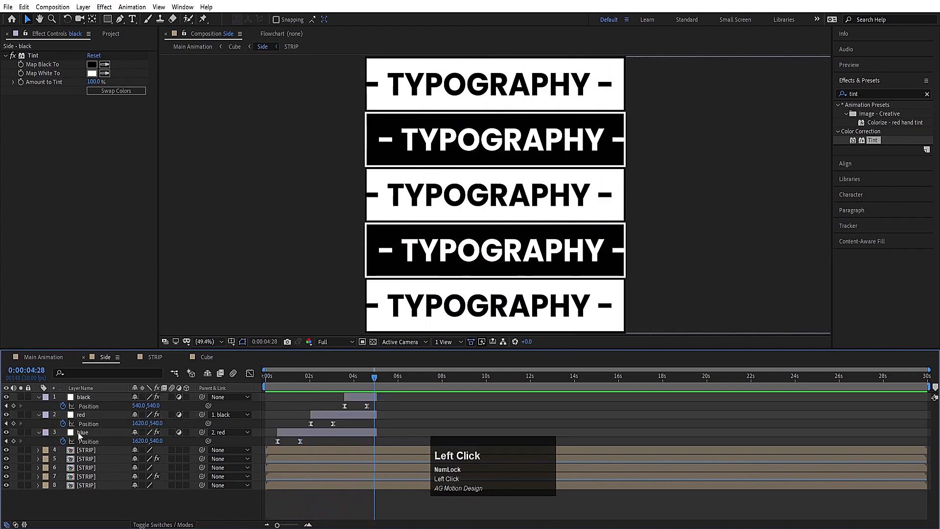
left_click(81, 433)
left_click(93, 400, "shift")
key("ctrl+minus")
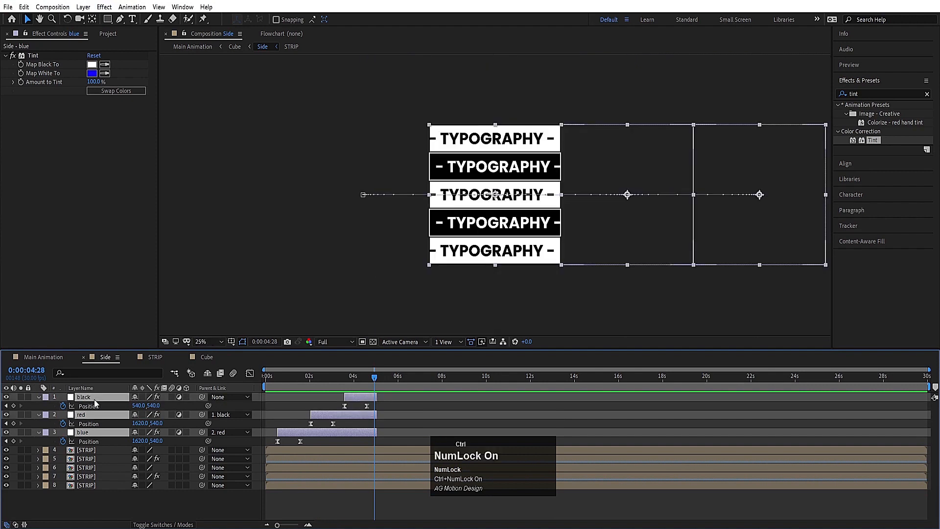
key("ctrl+d")
left_click_drag(101, 424, 69, 416)
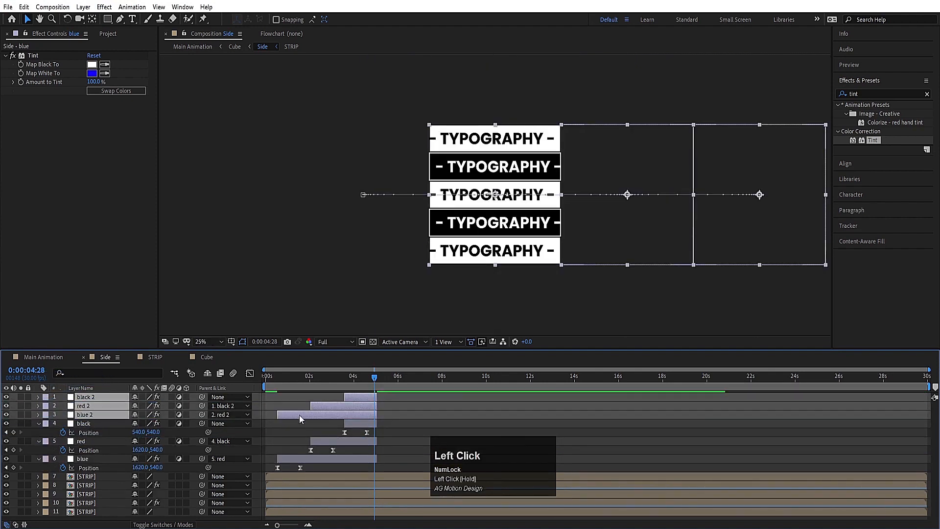
left_click_drag(300, 417, 398, 429)
key("space")
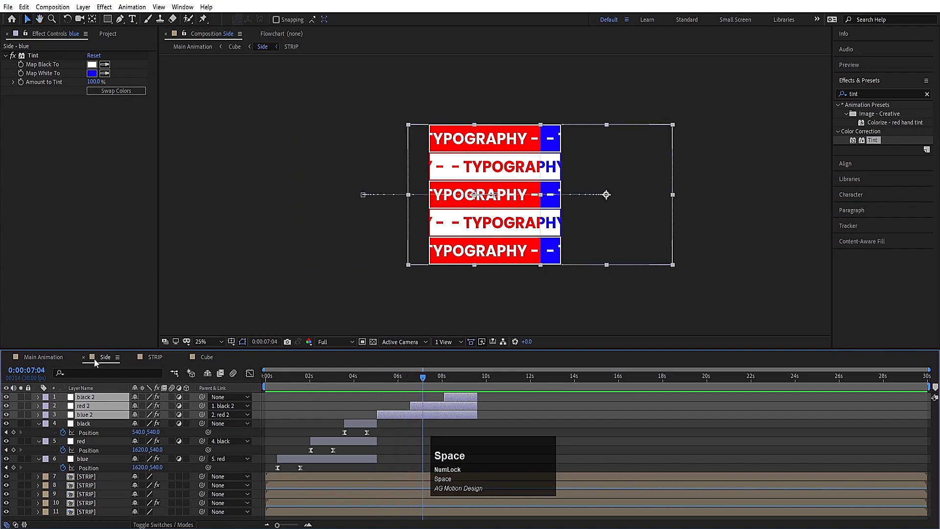
- Open the Main Animation composition and play back the cube color changes from 0:00:00:00 at Quarter preview resolution
left_click(43, 357)
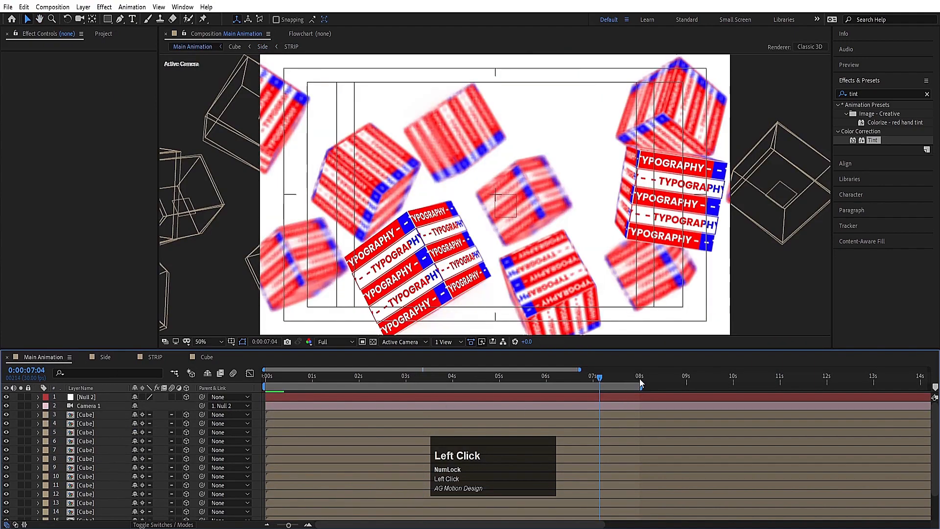
left_click_drag(340, 380, 189, 374)
key("space")
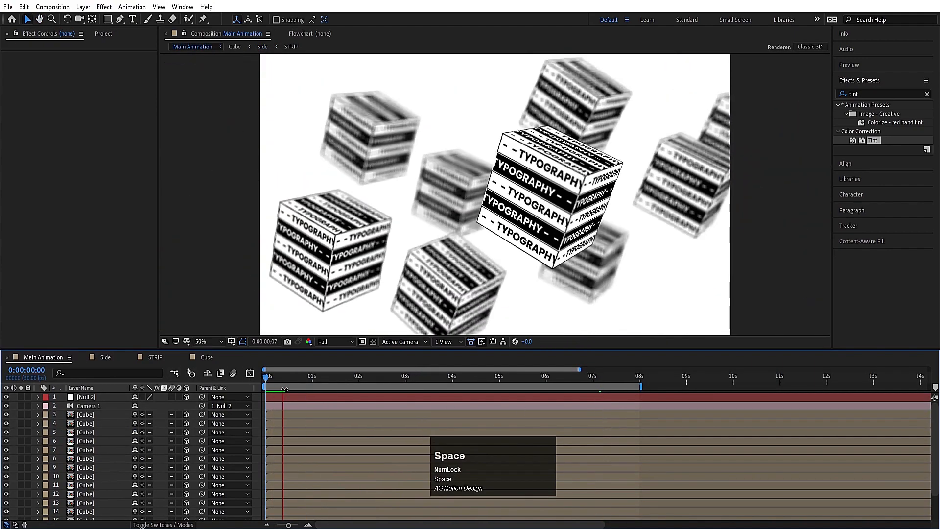
left_click(331, 341)
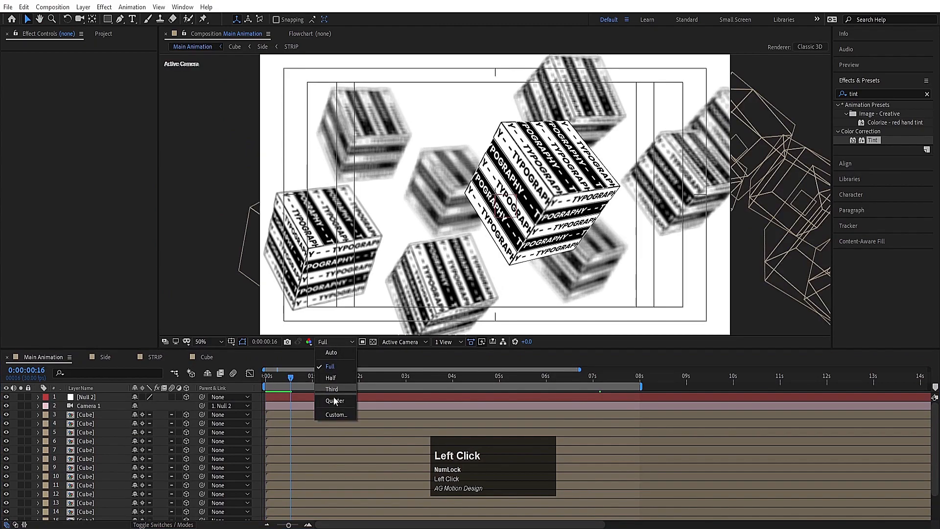
left_click(334, 401)
key("space")
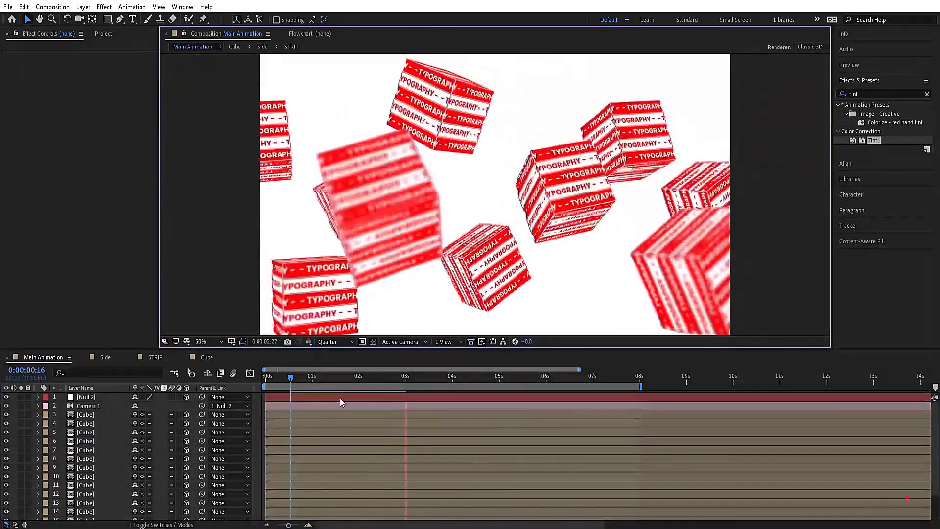
key("space")
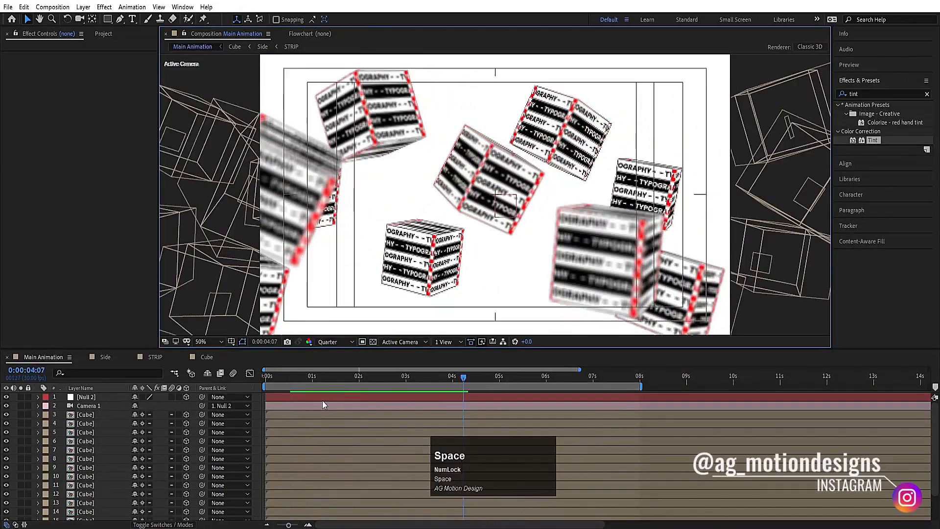
left_click_drag(310, 380, 218, 380)
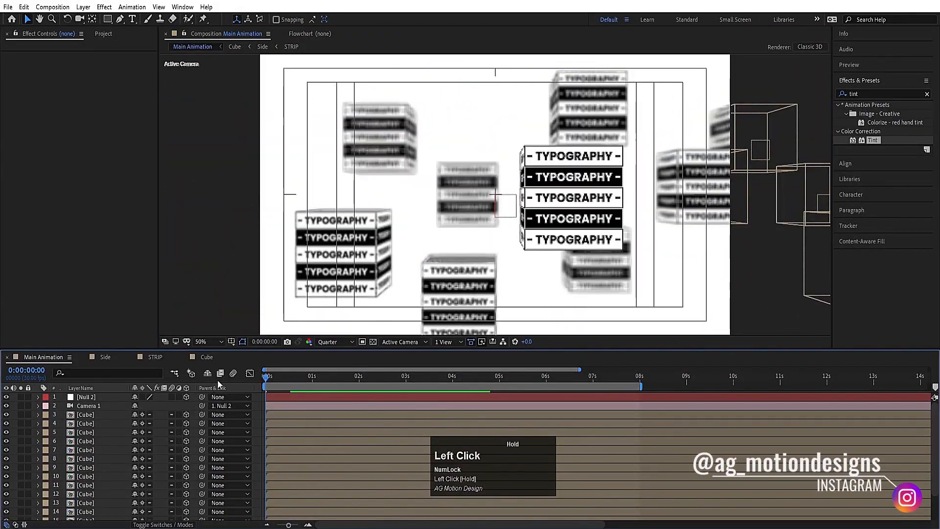
key("space")
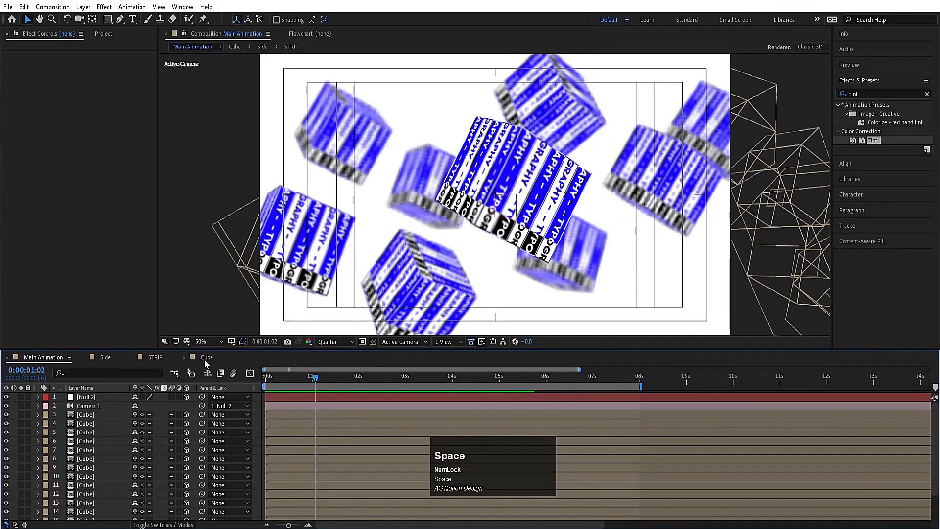
- Maximize the timeline and stagger the start times of the Cube layers irregularly between about 0:00:00:00 and 0:00:00:21
scroll(313, 451, "down", 3)
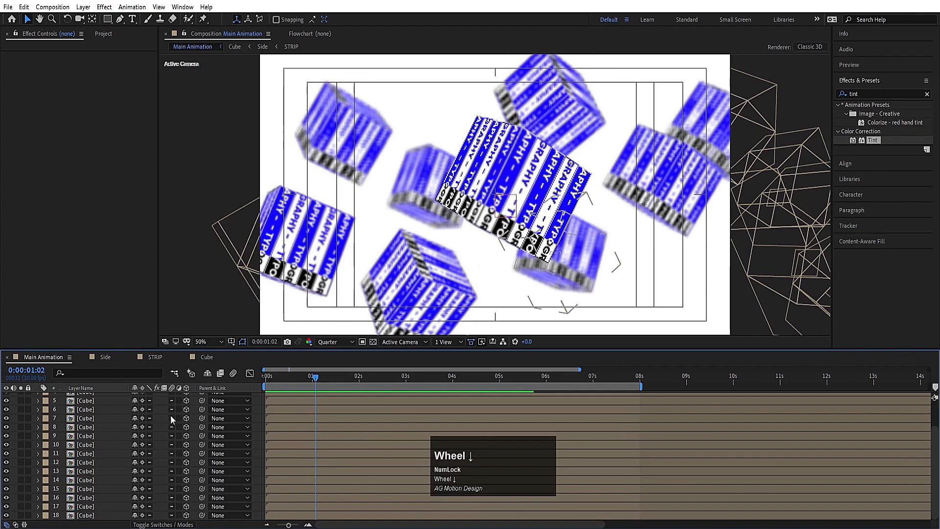
key("grave")
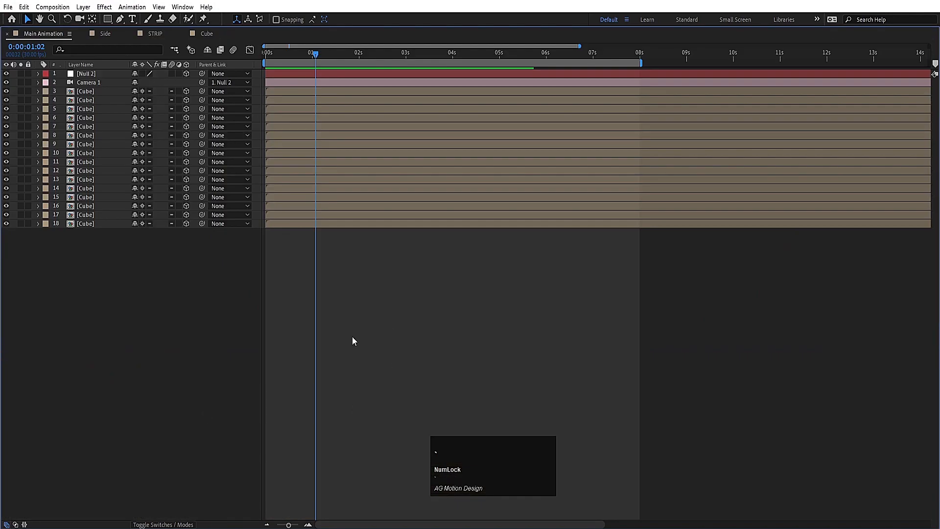
key("grave")
key("grave")
key("grave")
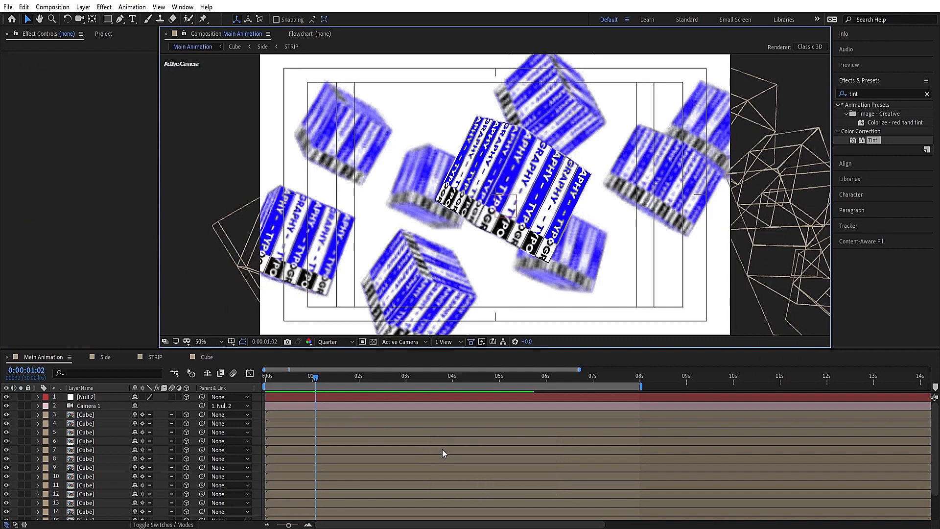
key("grave")
key("grave")
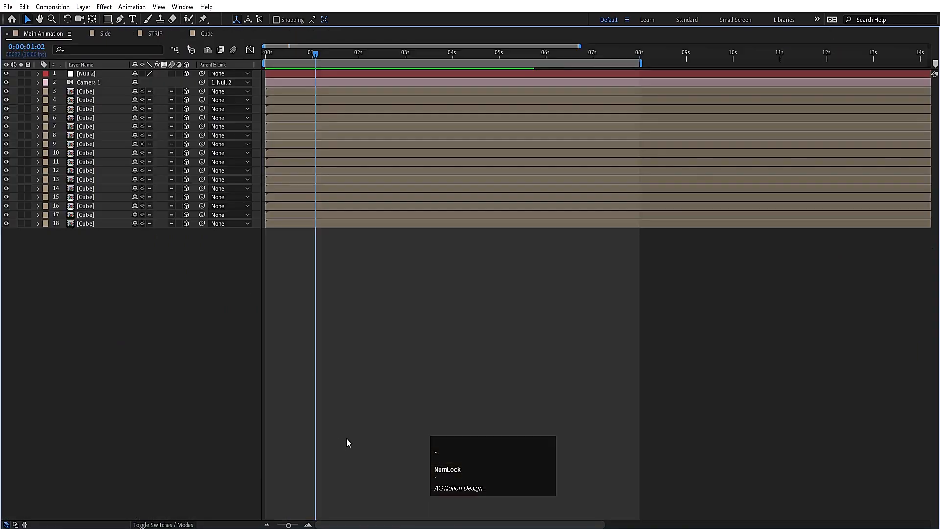
left_click(300, 224)
left_click_drag(329, 226, 281, 164)
left_click(299, 175)
left_click_drag(277, 154, 294, 135)
left_click_drag(283, 126, 292, 104)
left_click_drag(289, 100, 294, 96)
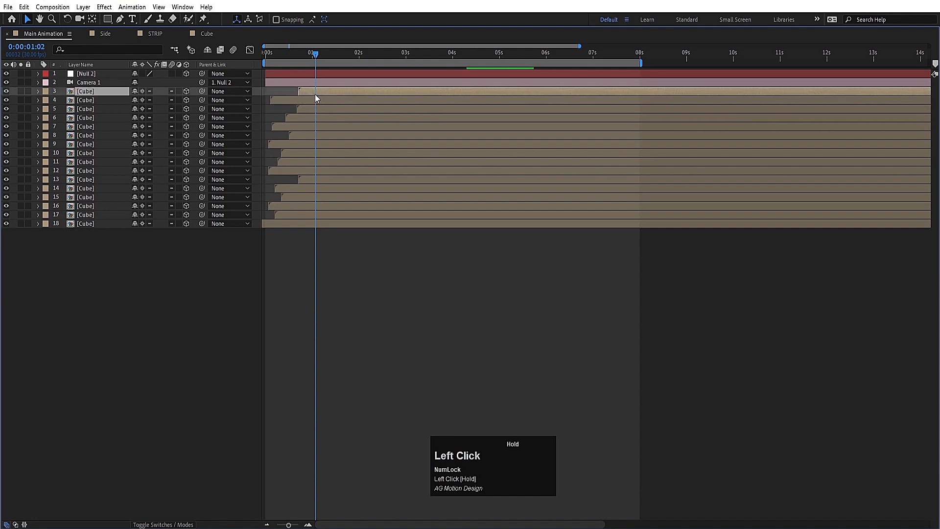
- Shift all the Cube layers earlier together so each starts by 0:00:00:00, restore the panel layout and preview the staggered color changes
left_click(298, 57)
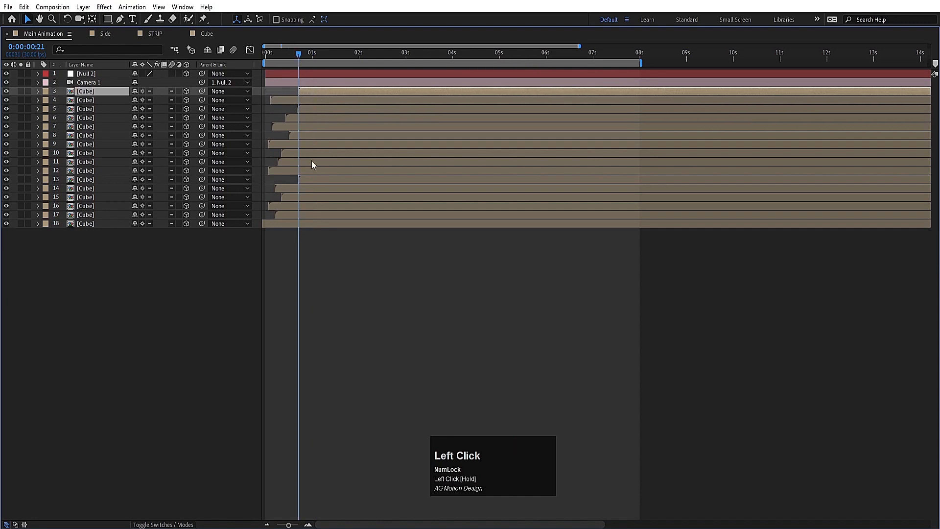
left_click(304, 221, "shift")
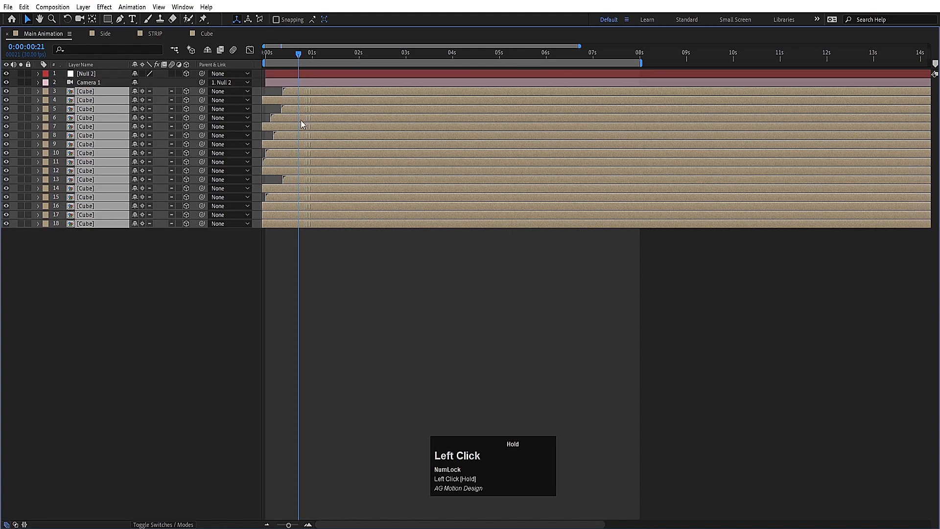
left_click(263, 53)
key("grave")
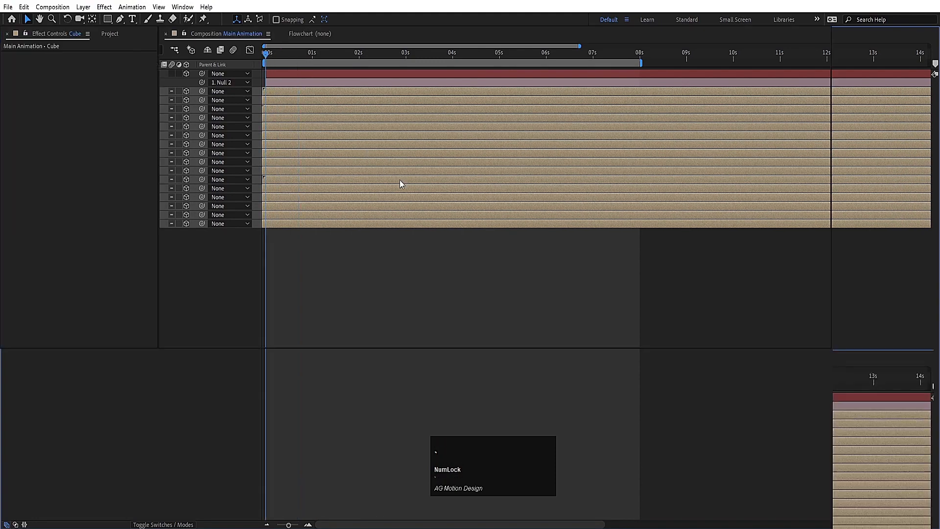
key("space")
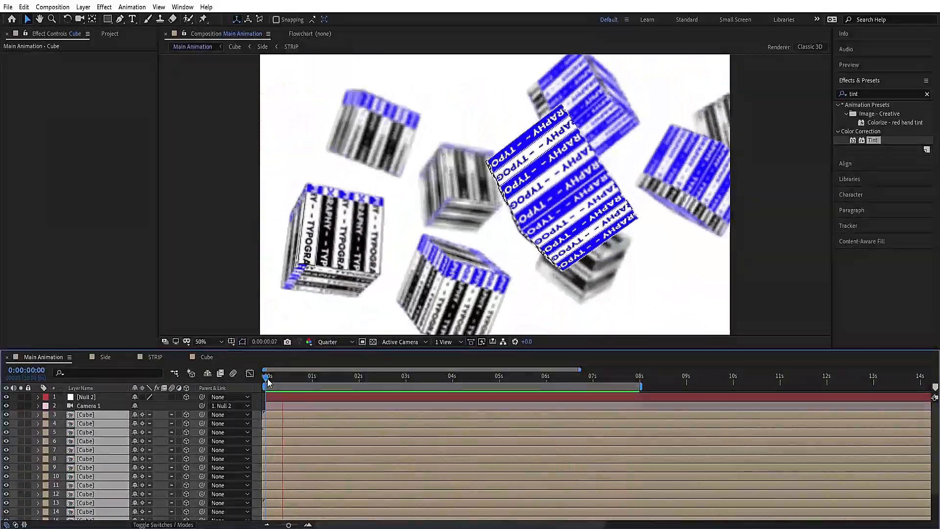
key("space")
- Clear the layer selection, return to 0:00:00:00 and set the composition's preview resolution to Full
left_click(255, 397)
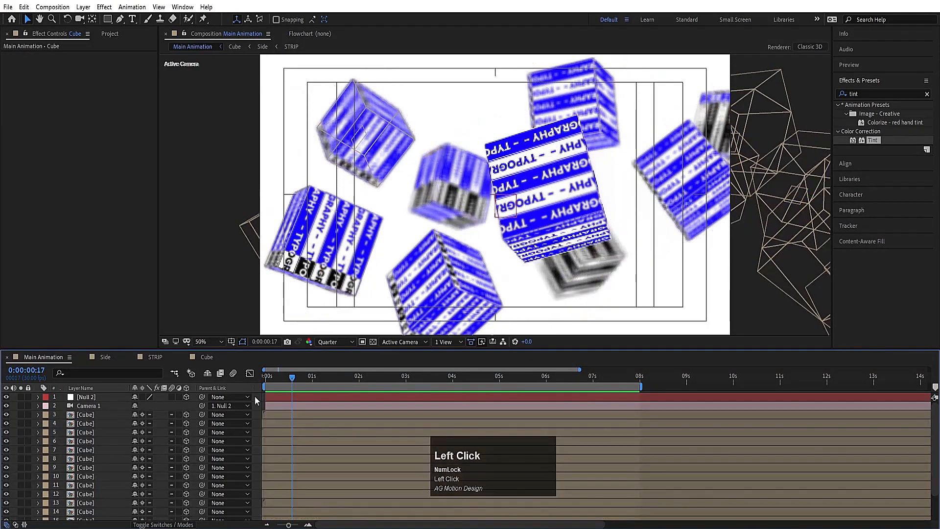
left_click(275, 378)
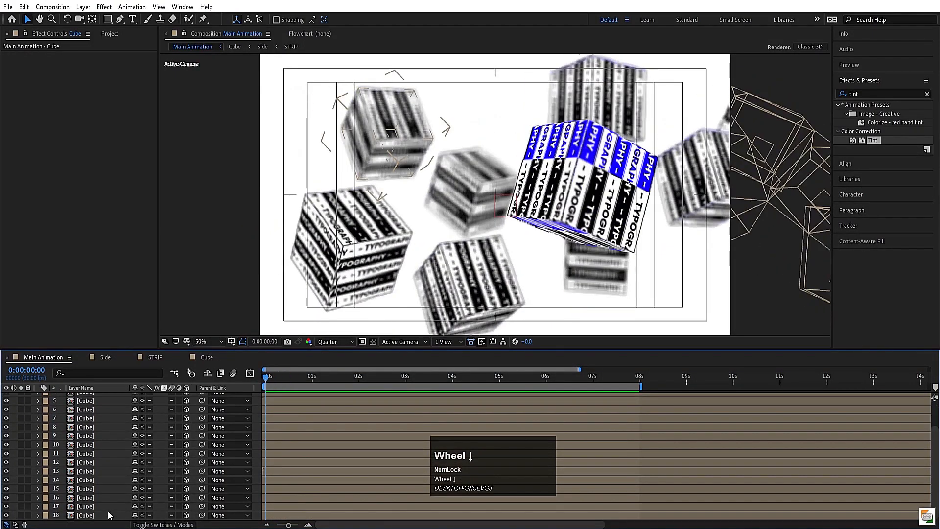
scroll(108, 510, "down", 1)
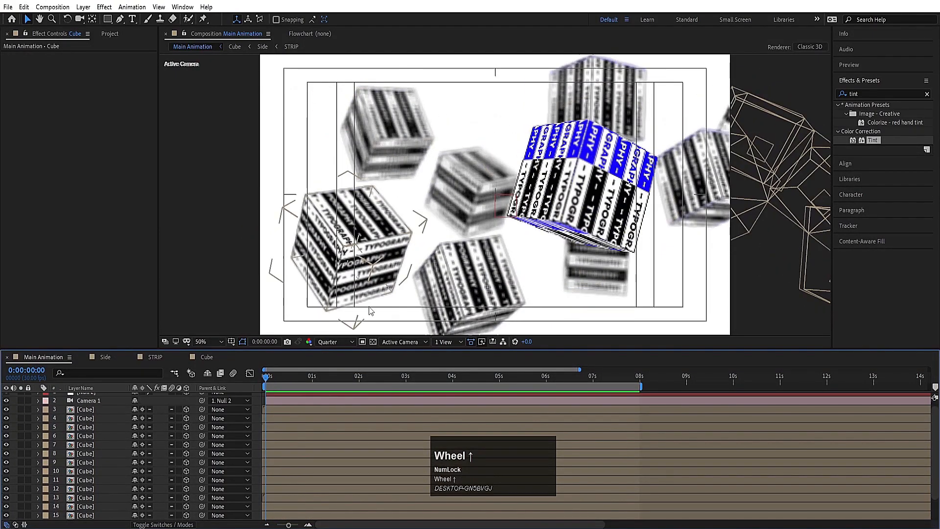
left_click(336, 343)
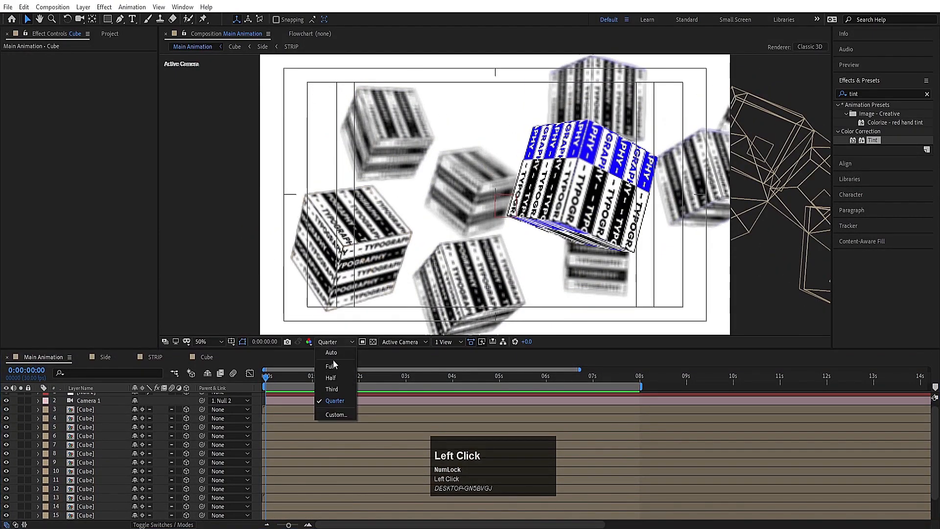
left_click(332, 367)
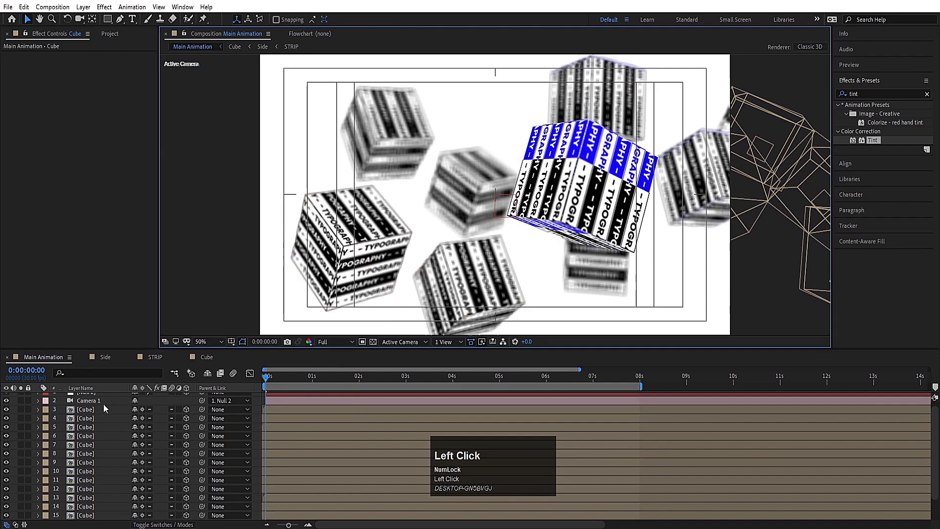
- Create a 1920 x 1080 px black (000000) solid and place it beneath all the Cube layers as the background
scroll(90, 520, "down", 1)
left_click(91, 515)
key("ctrl+y")
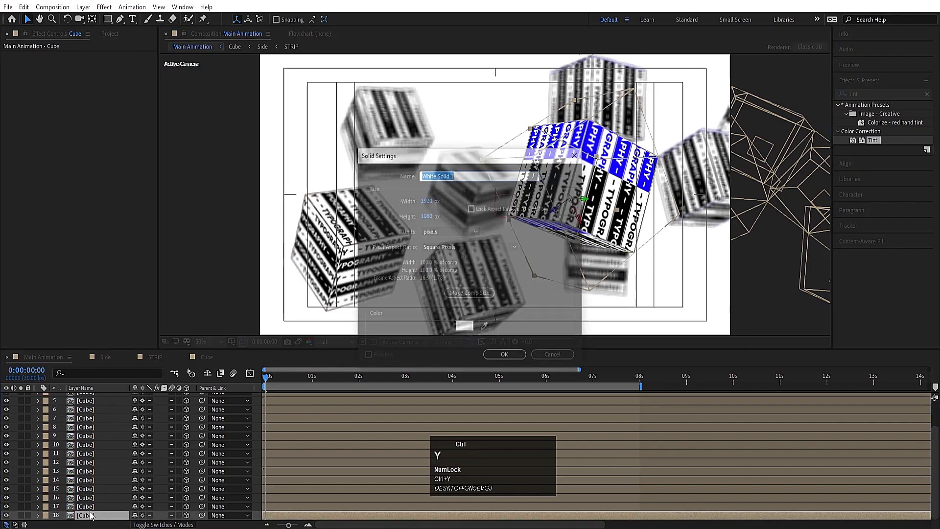
left_click(463, 331)
left_click_drag(159, 256, 206, 304)
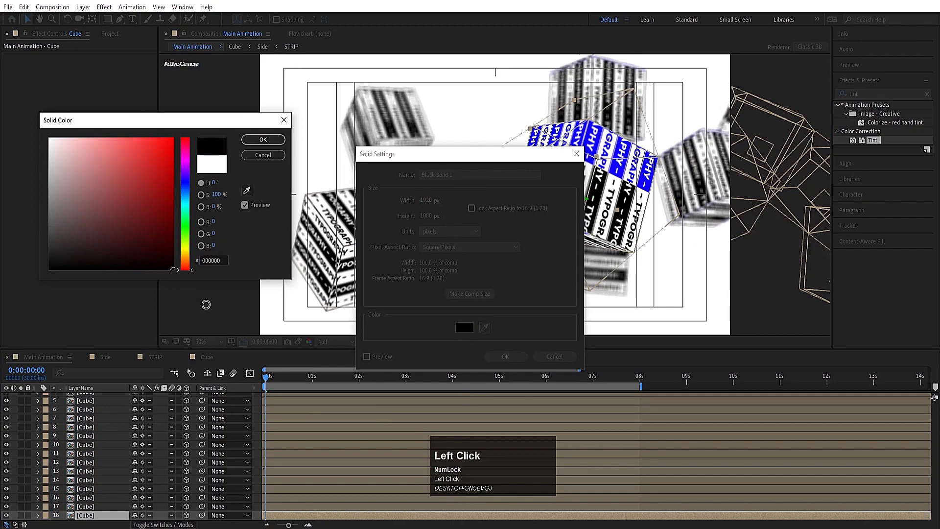
key("Return")
key("Return")
scroll(163, 426, "down", 1)
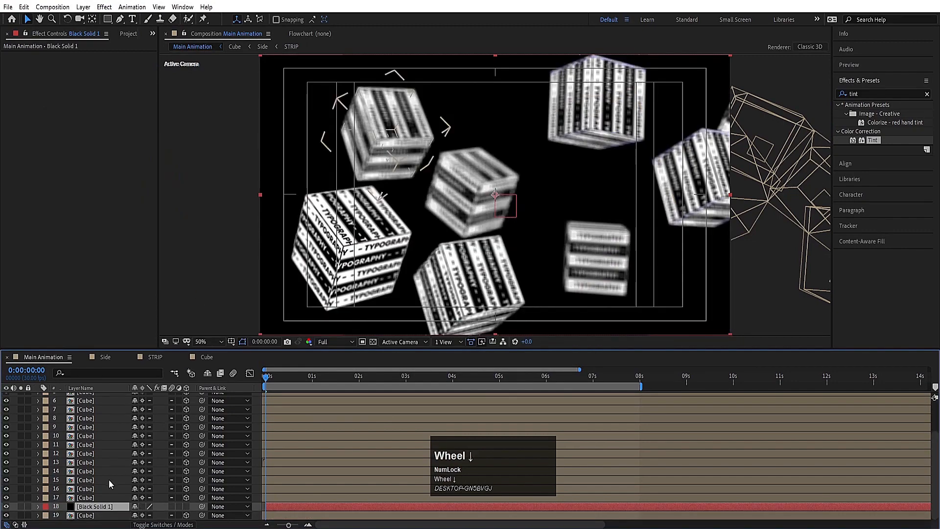
left_click_drag(88, 508, 102, 520)
- Preview the cubes on the black background from the start and again from 0:00:02:28
key("space")
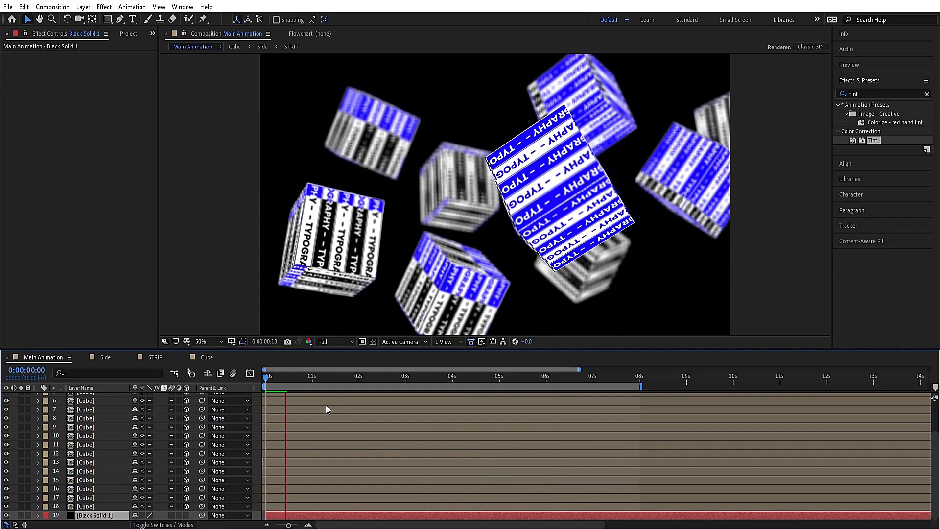
key("space")
left_click_drag(368, 374, 402, 372)
key("space")
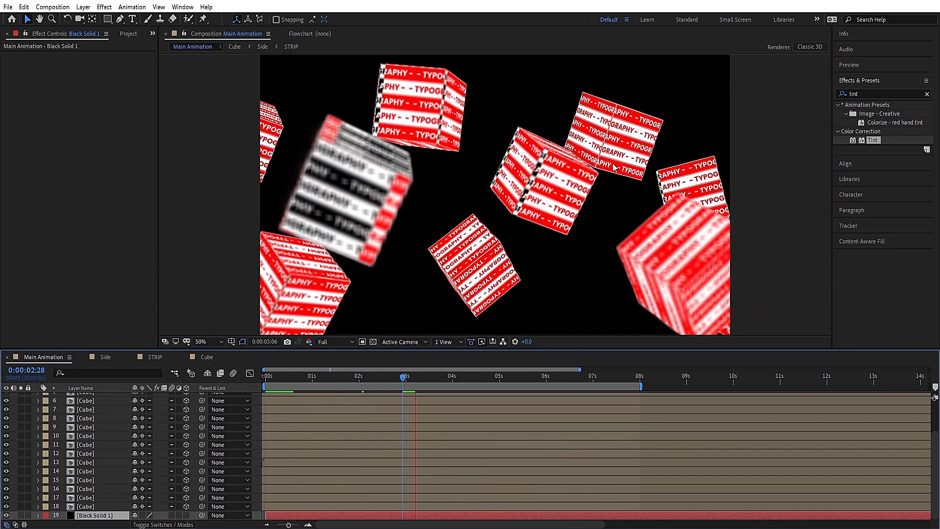
key("space")
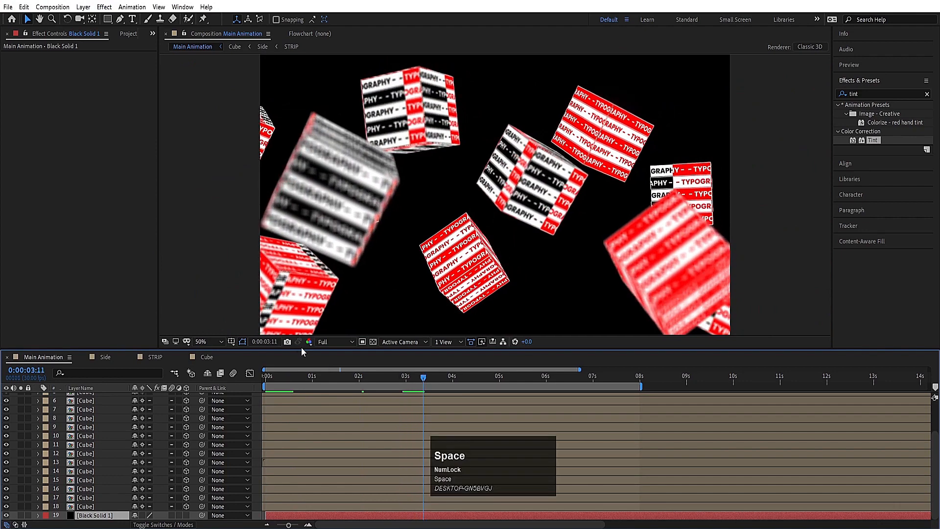
- Add a new adjustment layer to Main Animation and move it to the top of the layer stack
scroll(237, 416, "up", 2)
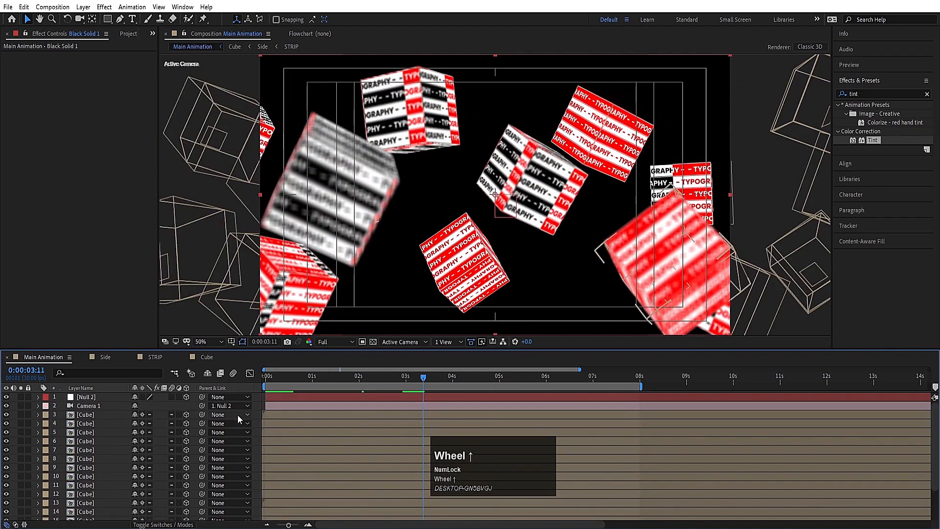
right_click(256, 397)
mouse_move(294, 403)
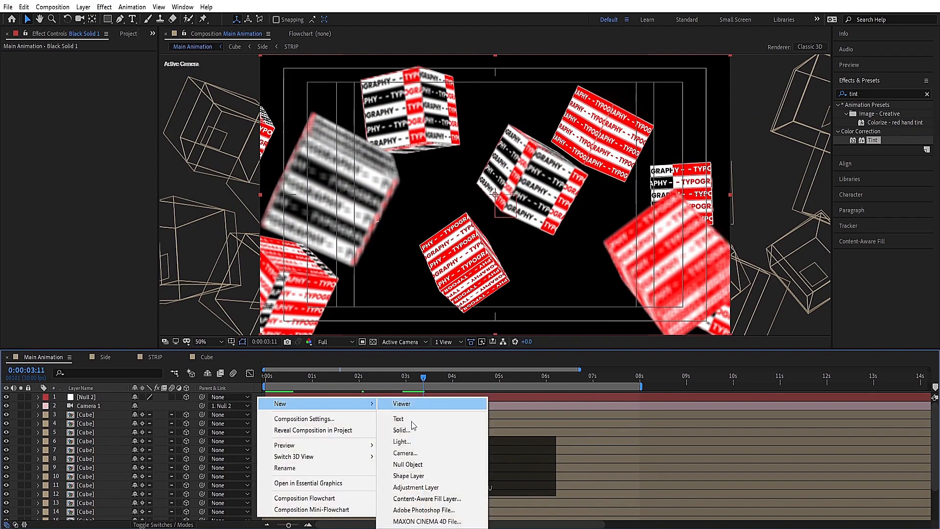
left_click(427, 487)
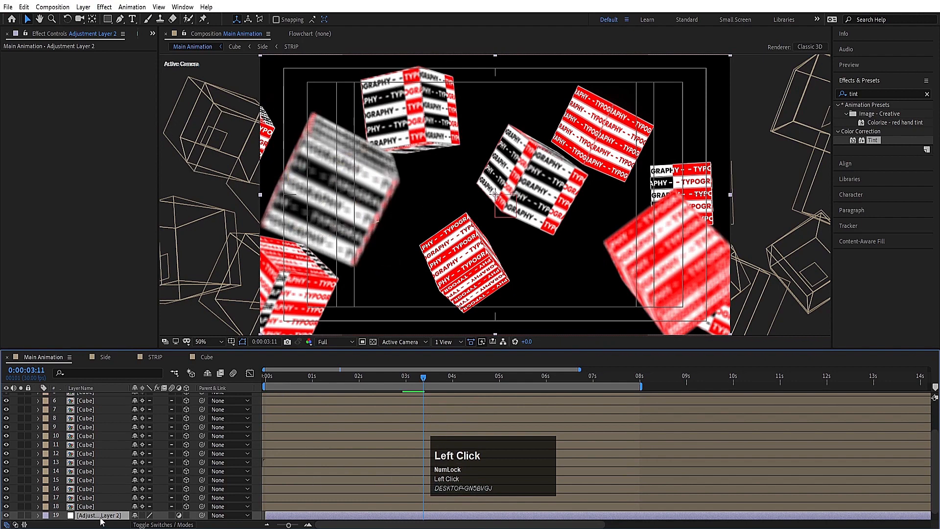
left_click_drag(112, 376, 124, 395)
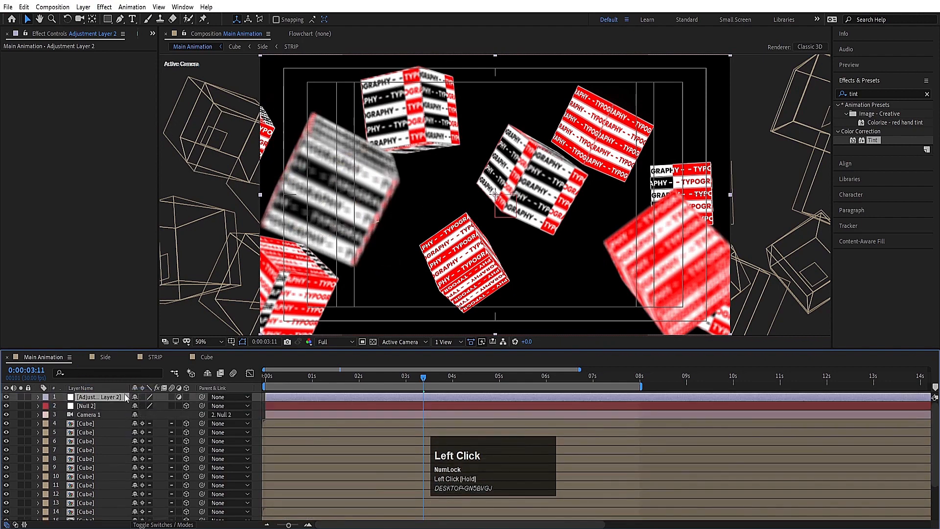
- Apply the Glow effect to the top adjustment layer with an 80% threshold, a radius of 128 and an intensity of 0.5
left_click(849, 94)
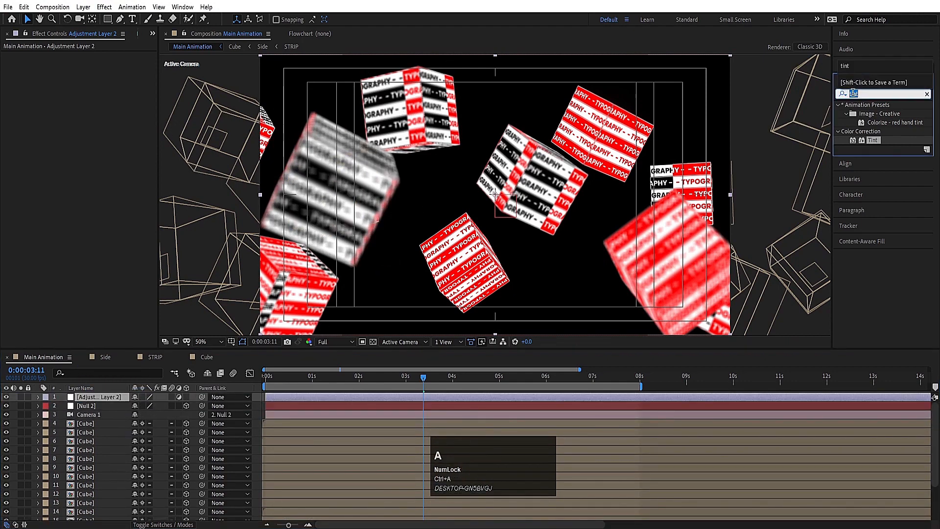
type("glow")
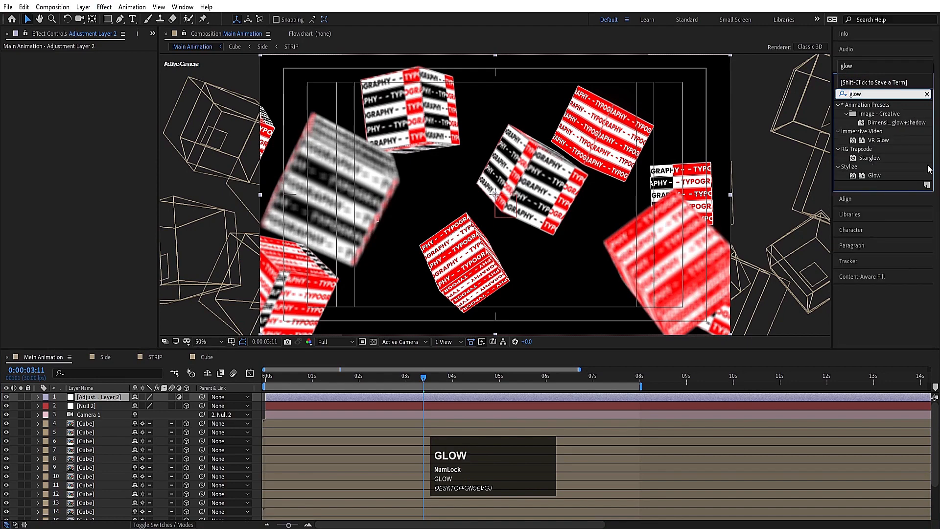
double_click(870, 176)
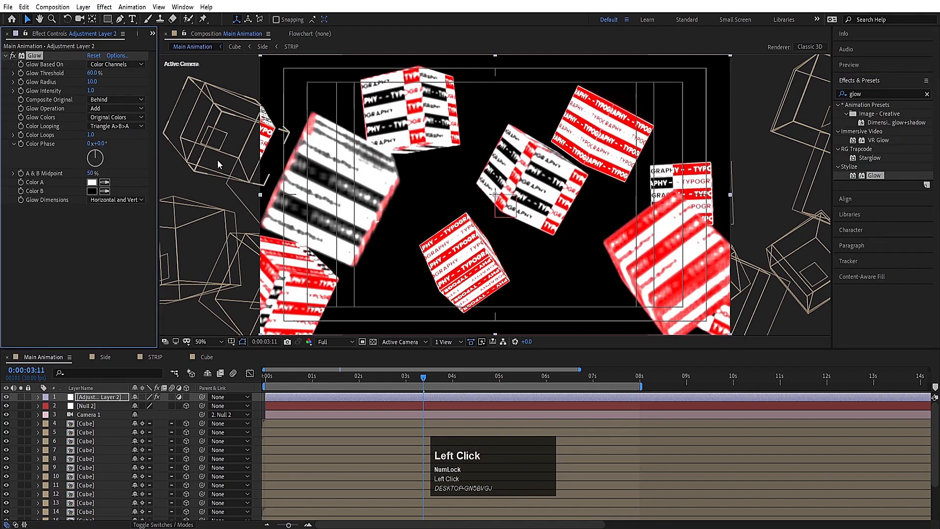
left_click_drag(139, 81, 146, 82)
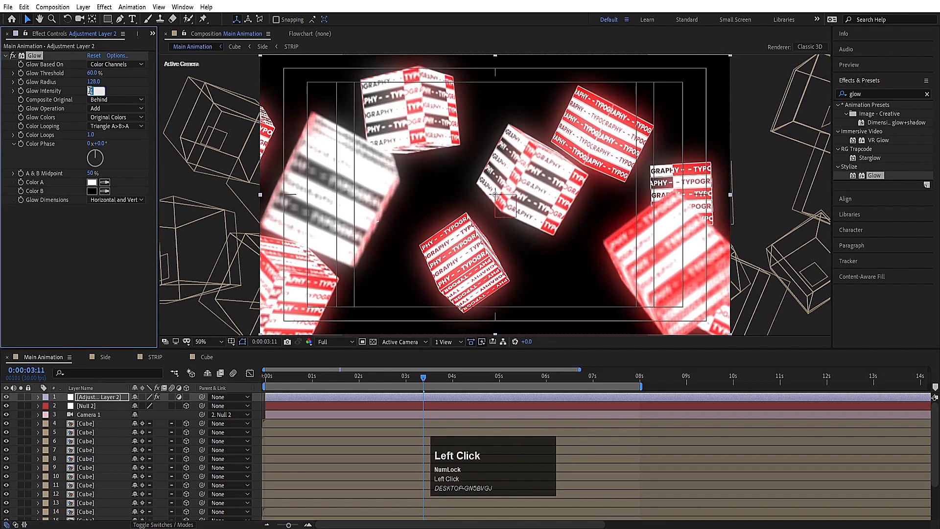
left_click(93, 71)
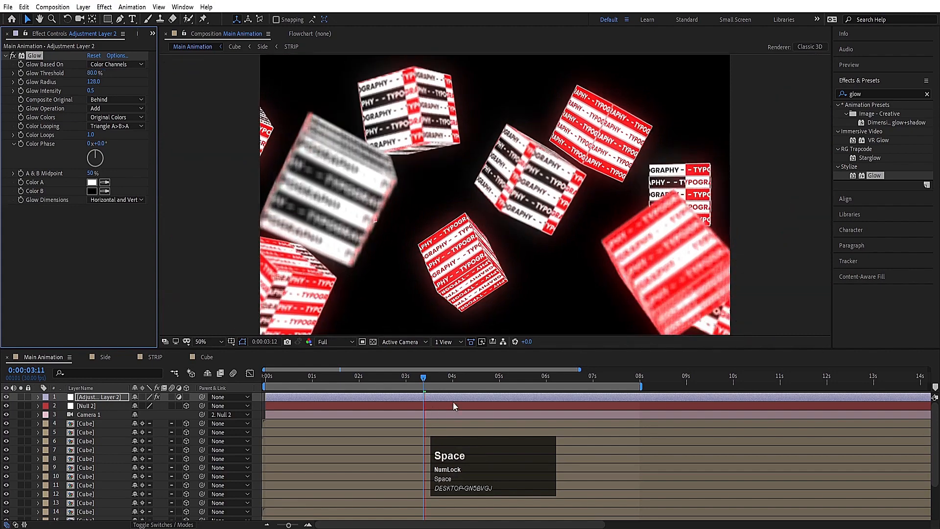
- Check the glow on the cubes at 0:00:05:04, 0:00:06:21 and 0:00:07:06, and preview it from the start
left_click(507, 380)
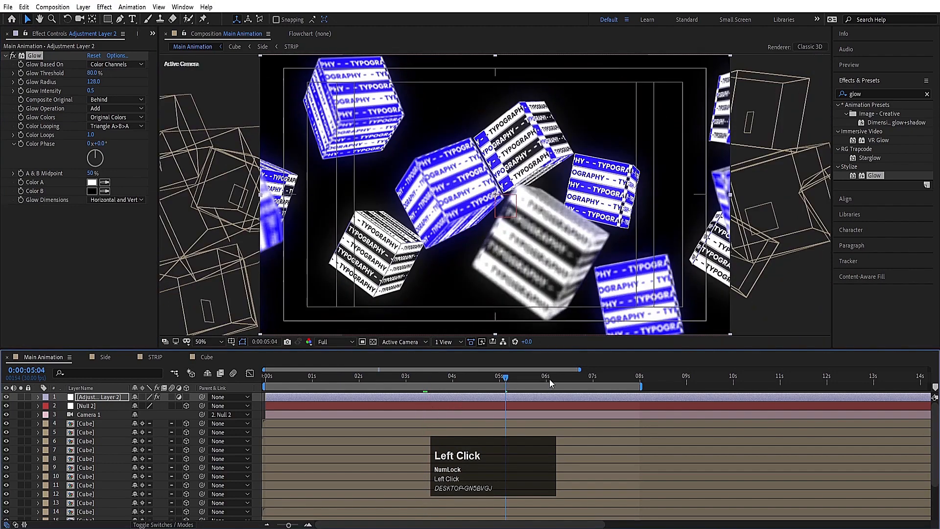
left_click(549, 379)
left_click(579, 380)
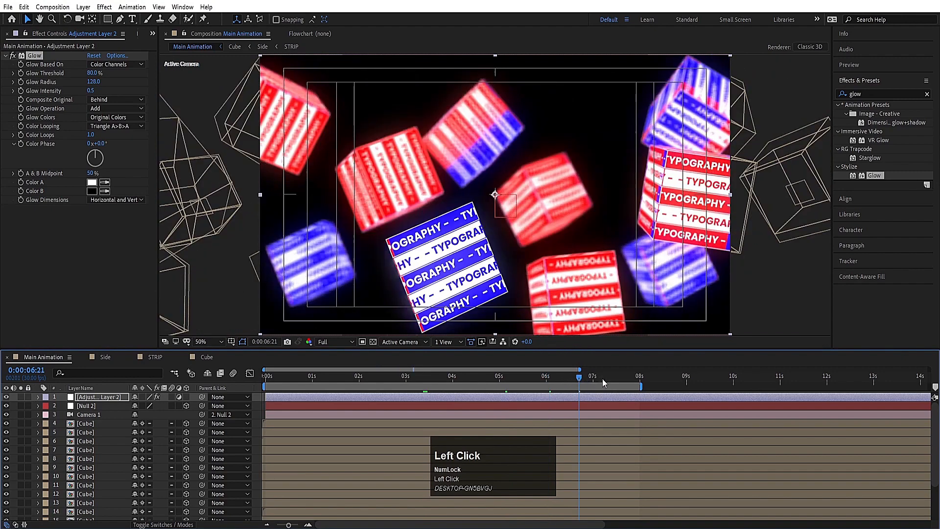
left_click(602, 378)
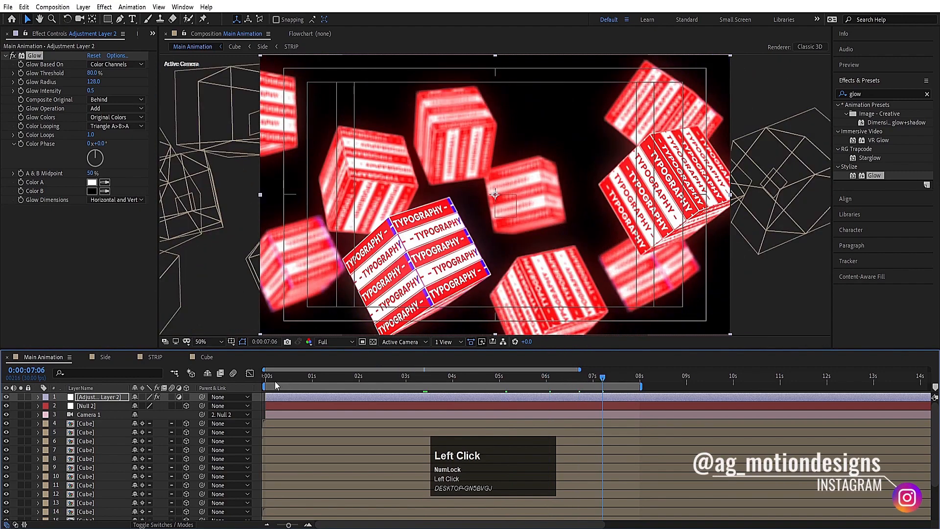
key("space")
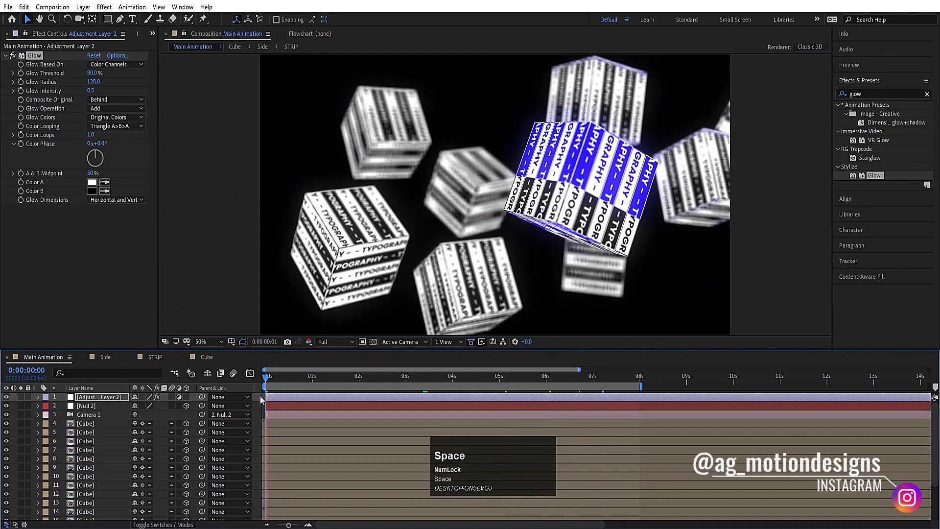
key("space")
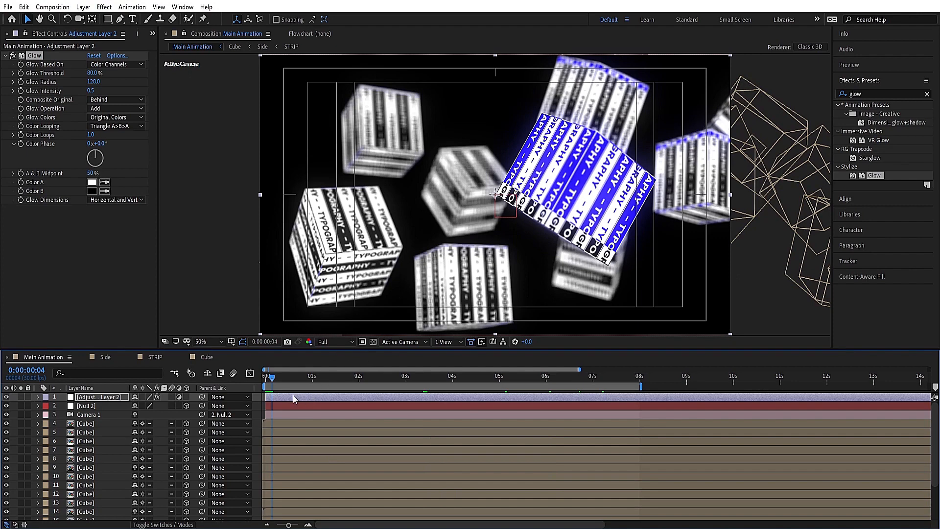
- Return to 0:00:00:00, clear the layer selection and replay the opening of the glowing cube animation
left_click(83, 415)
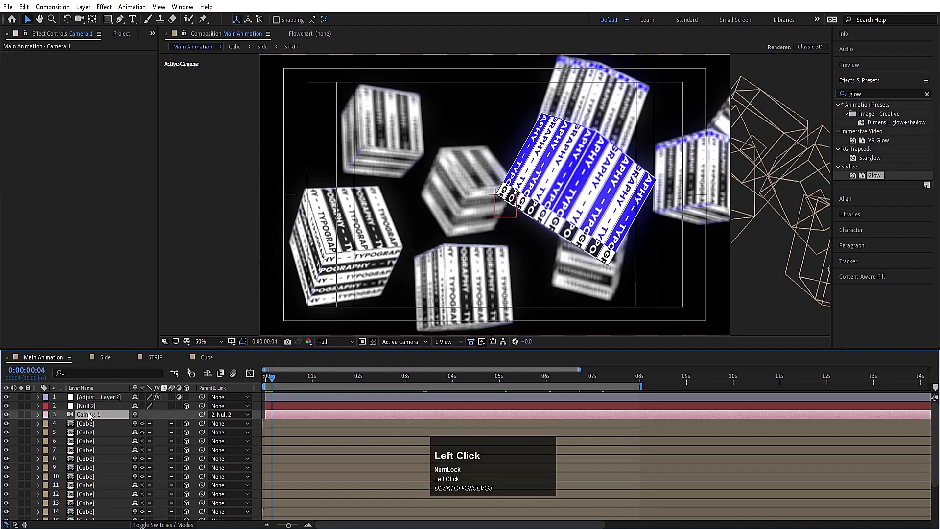
left_click(99, 424)
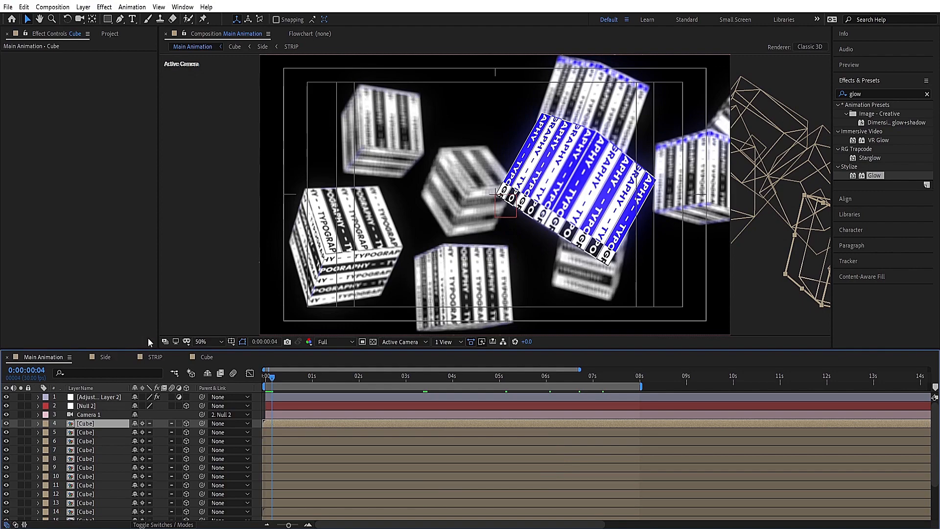
key("space")
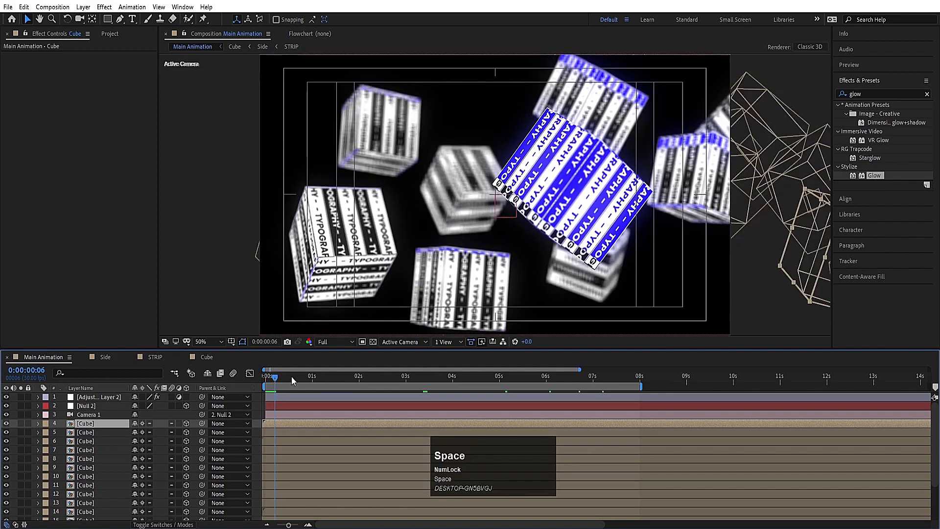
left_click_drag(274, 383, 260, 379)
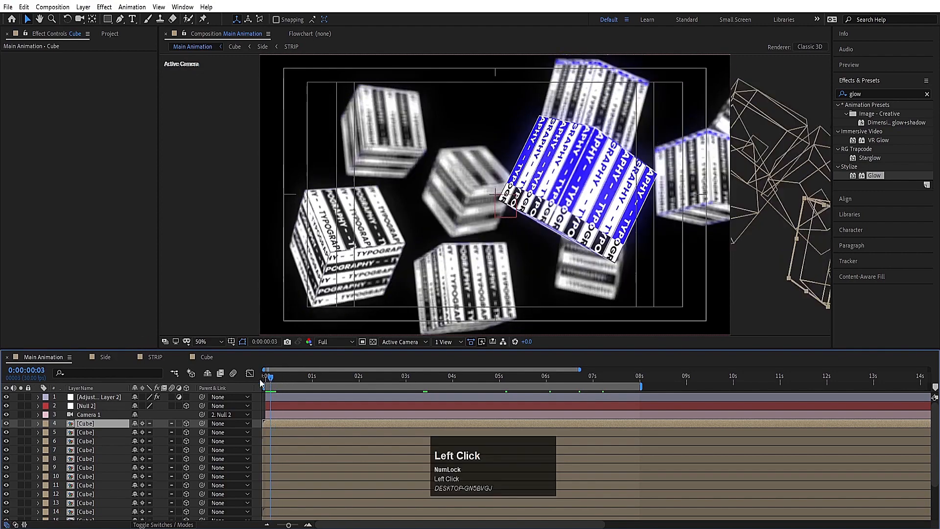
left_click(256, 398)
key("space")
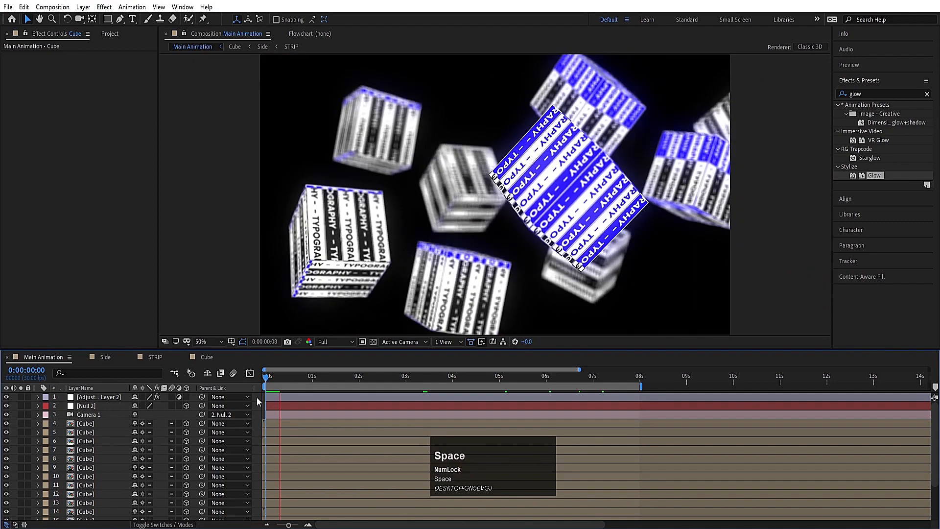
key("space")
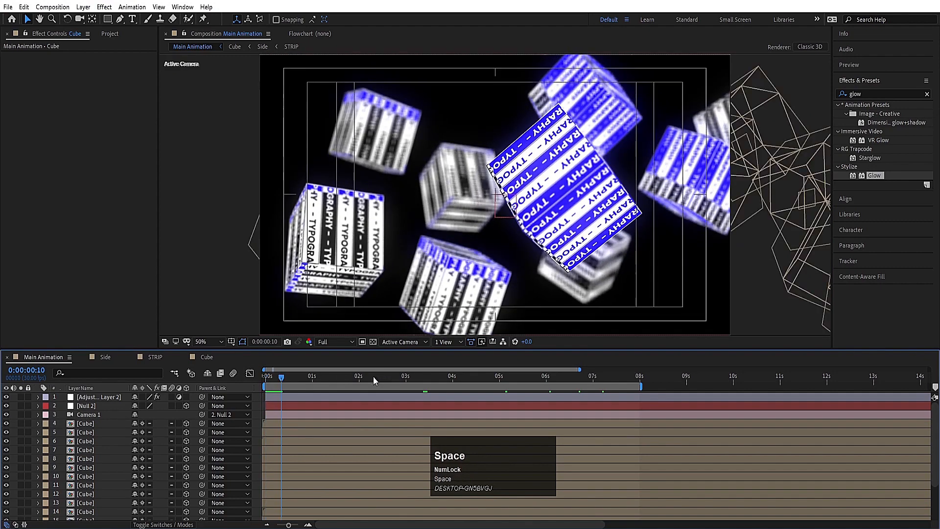
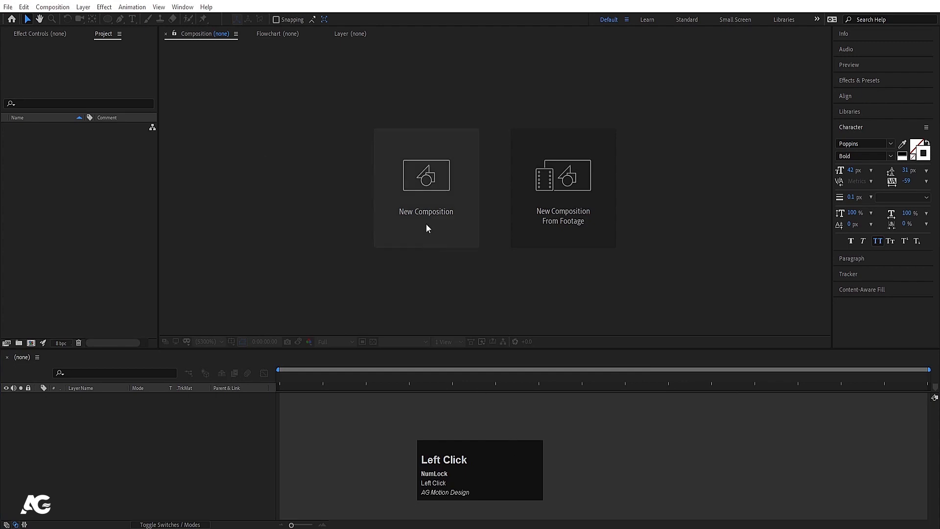
- In the new project, create a 1920 x 1080 px, 30 fps composition named Main Animation with a duration of 0:00:10:00
left_click(428, 208)
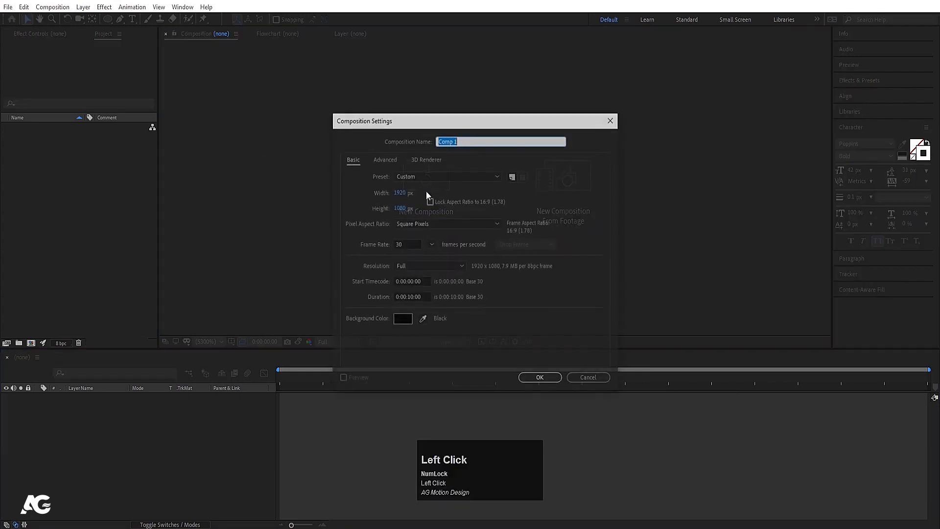
type("Ma")
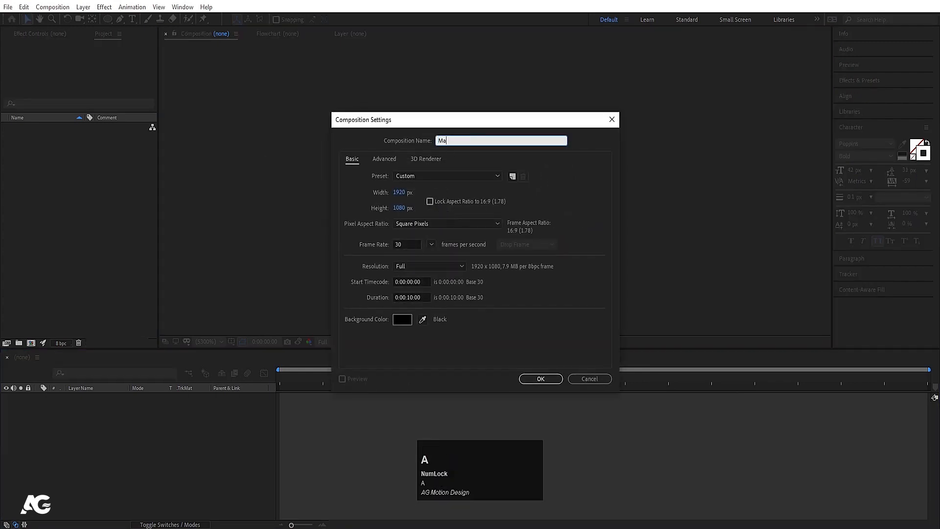
type("in Animation")
left_click(410, 192)
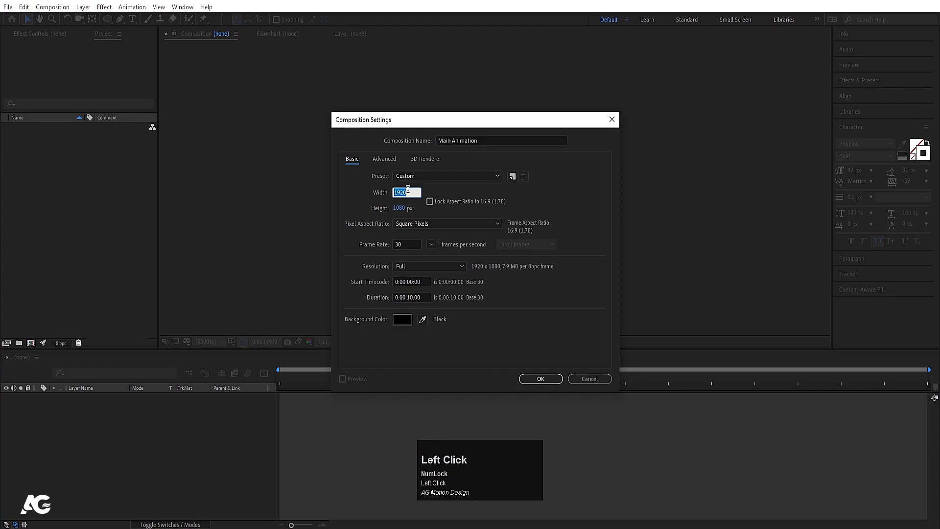
left_click(405, 208)
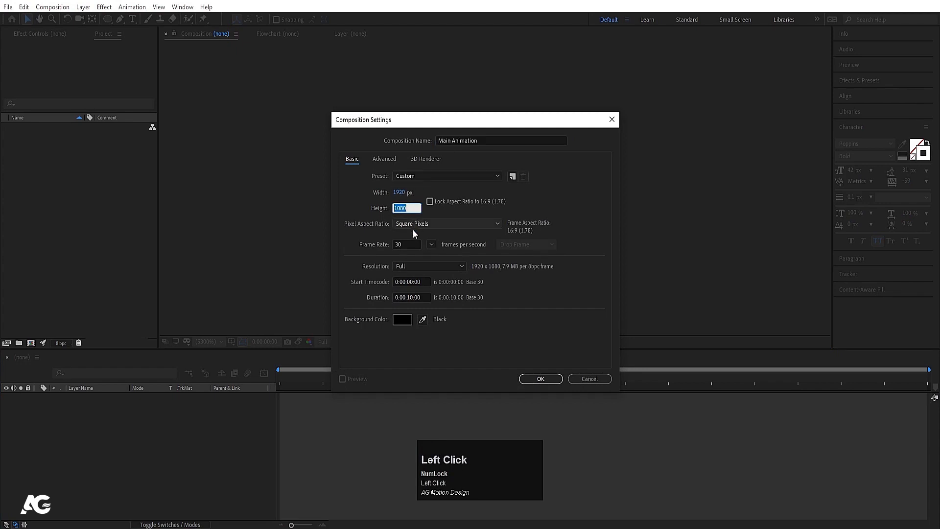
left_click(410, 297)
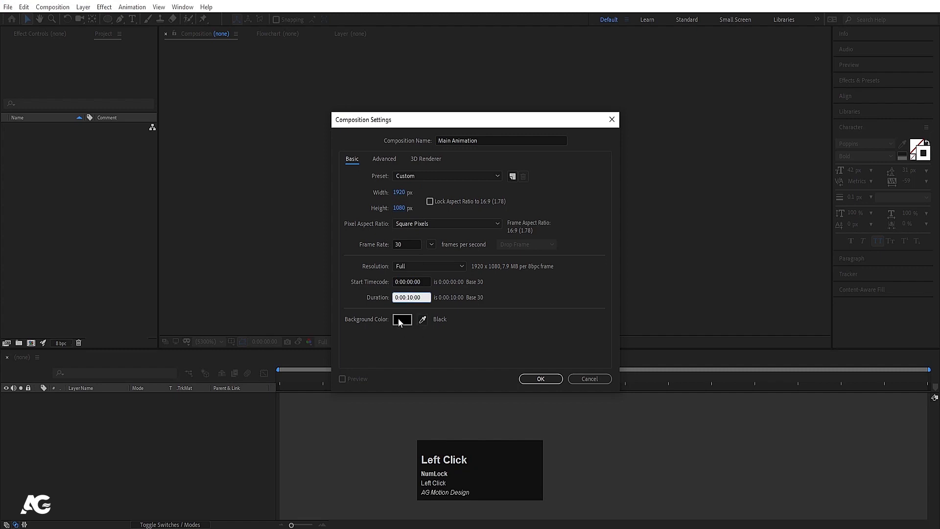
left_click(444, 348)
left_click(527, 376)
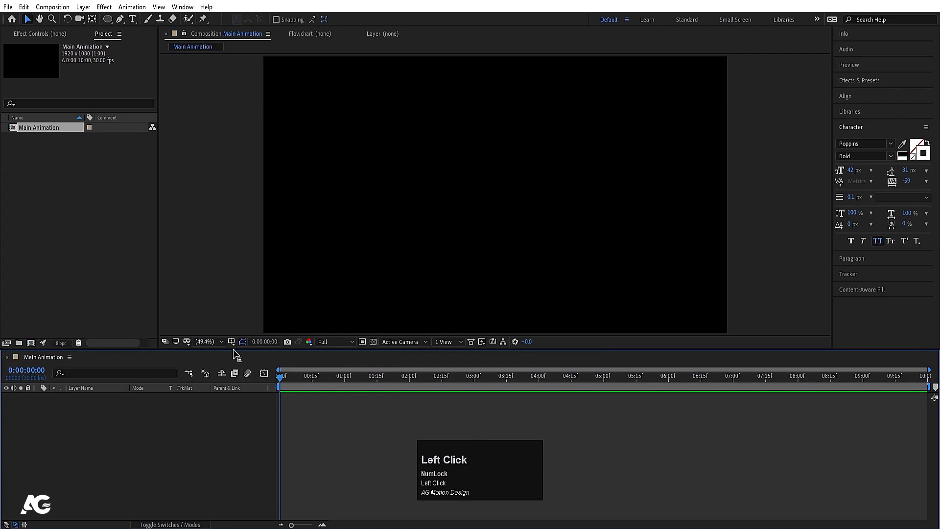
- Show the Title/Action Safe overlay in the Main Animation composition view
left_click(232, 343)
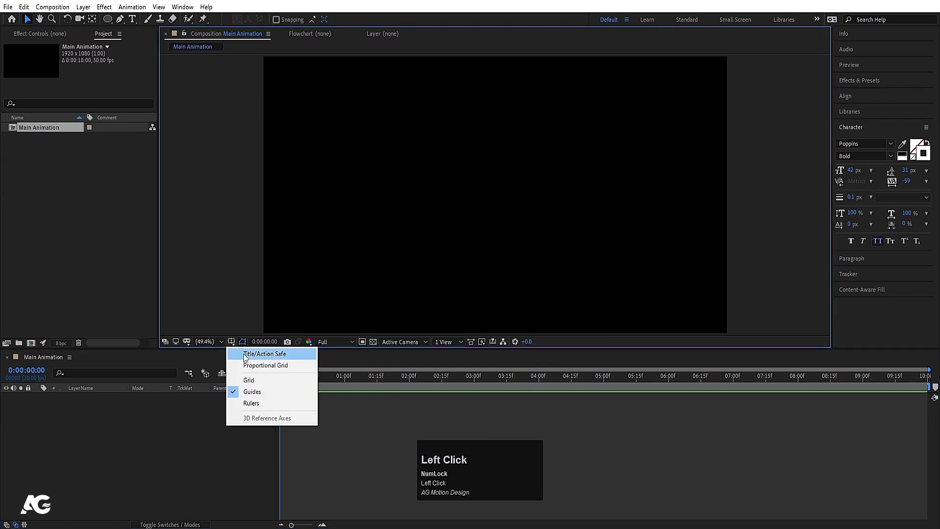
left_click(244, 354)
left_click(157, 454)
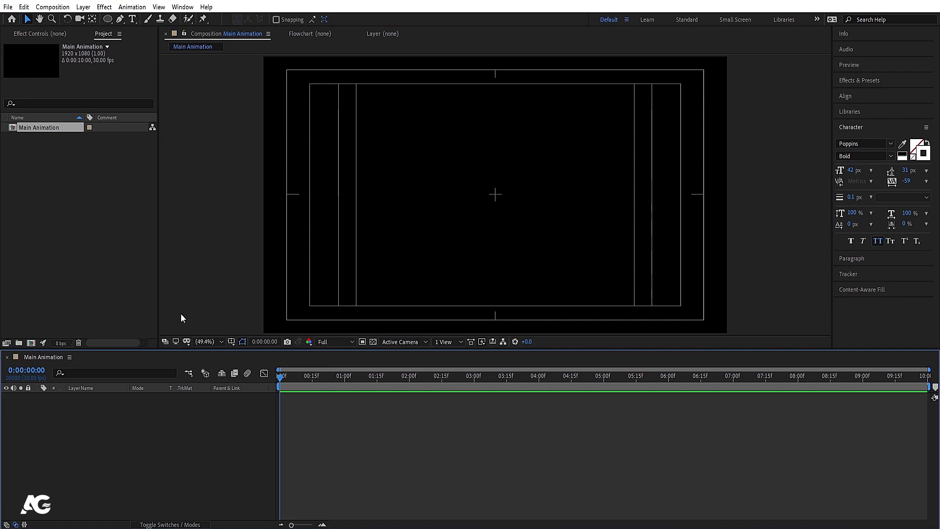
- Create a white 1920 x 1080 px solid named bg and leave it deselected
key("ctrl+y")
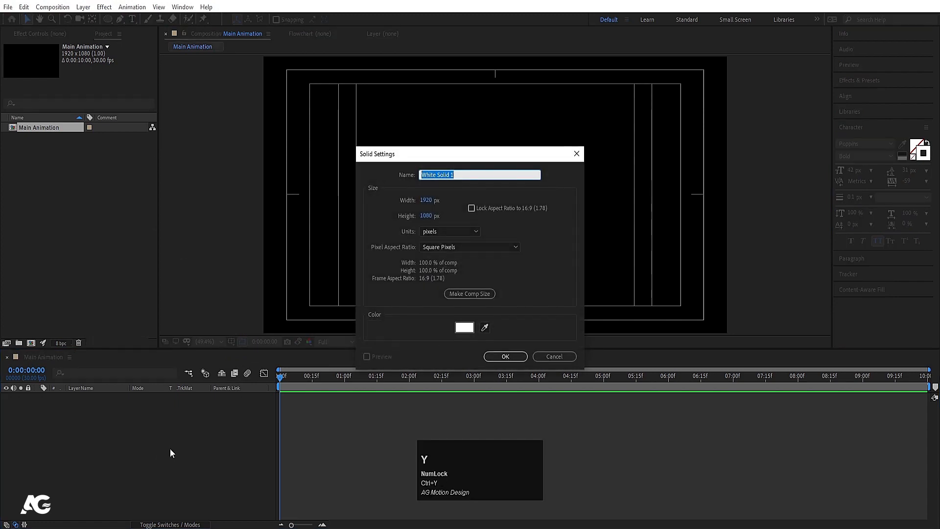
type("b")
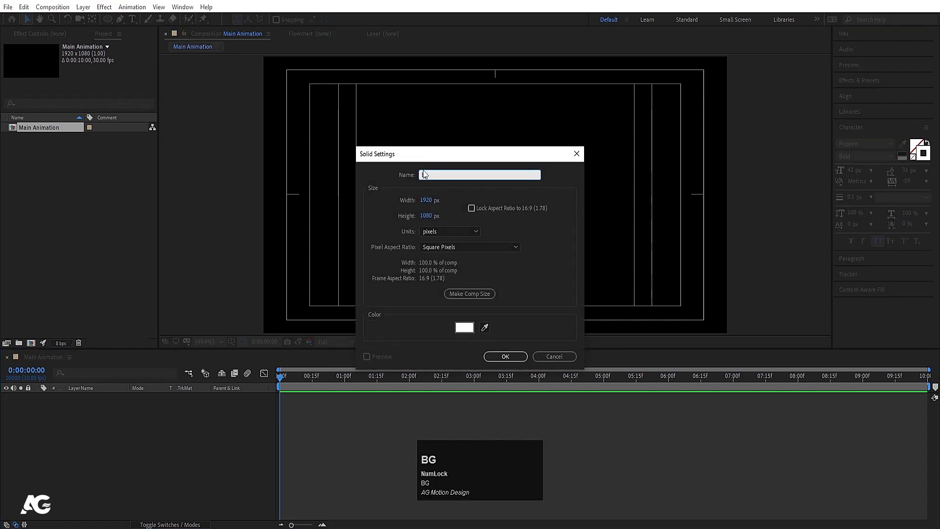
type("g")
left_click(430, 174)
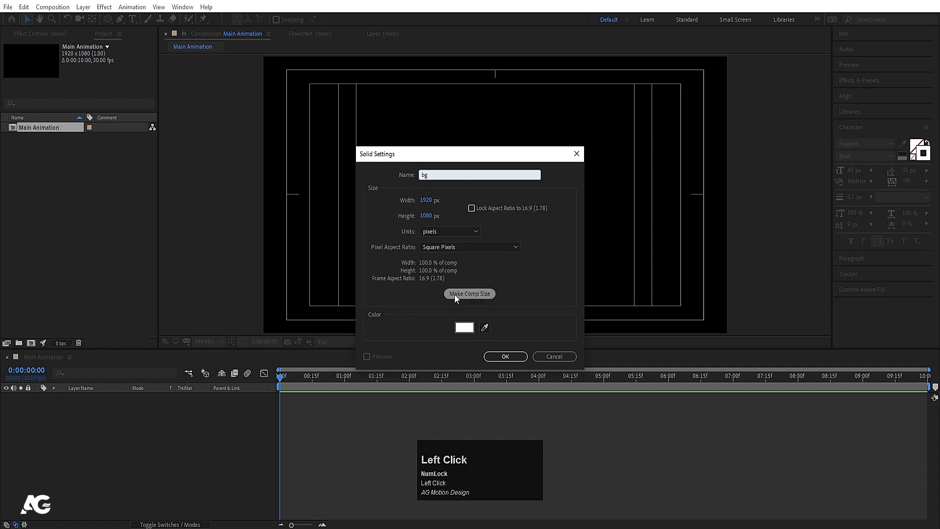
key("Return")
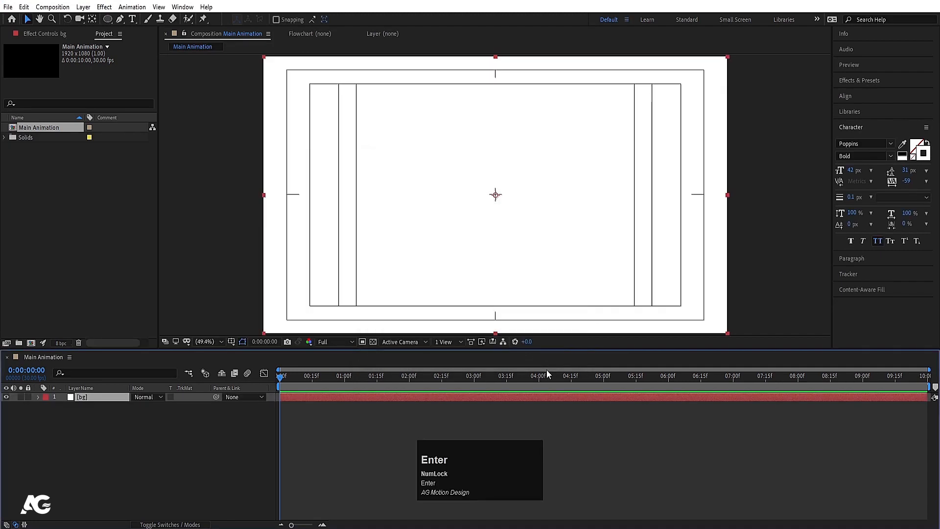
left_click(47, 441)
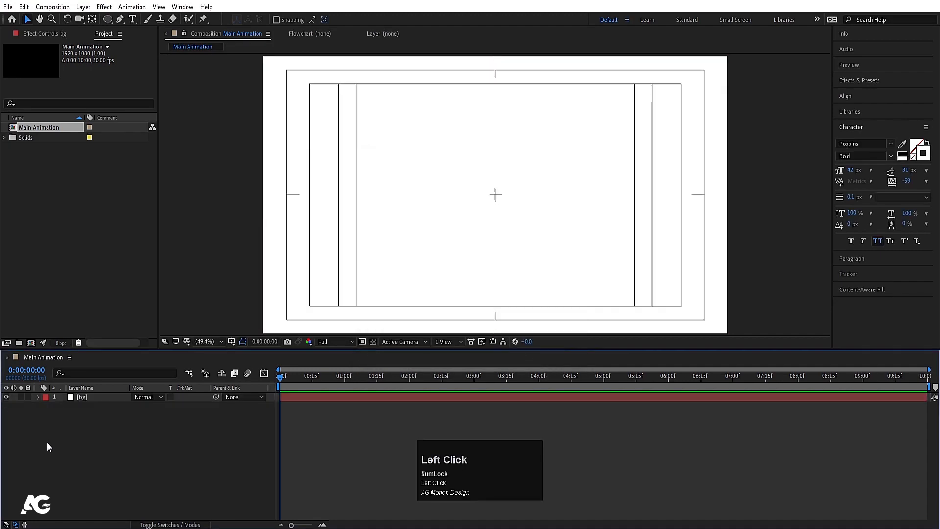
- Create a blue rectangle shape layer that fills the whole composition and rename it mask
left_click(107, 19)
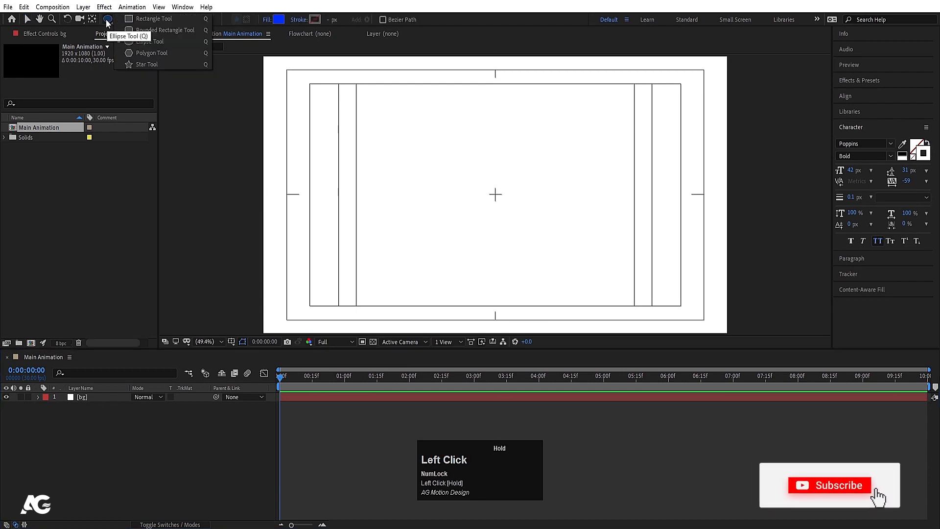
left_click(139, 19)
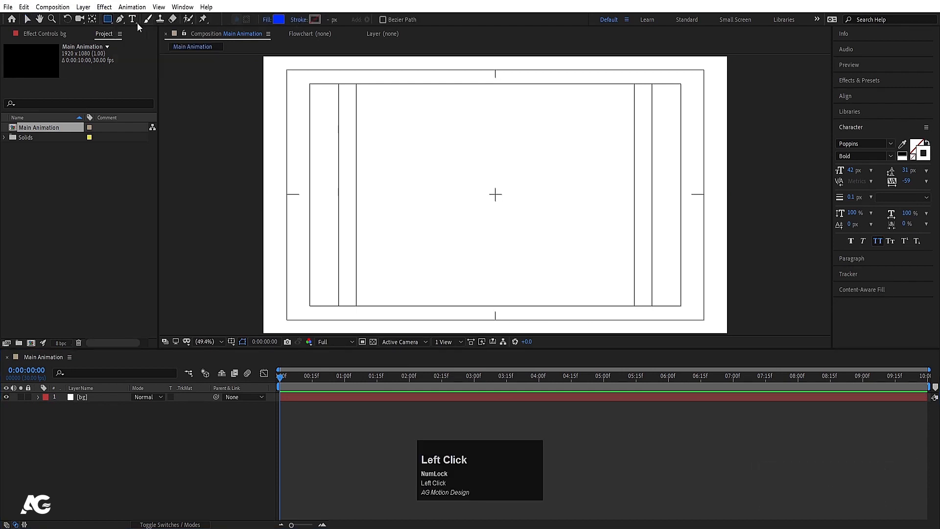
double_click(107, 21)
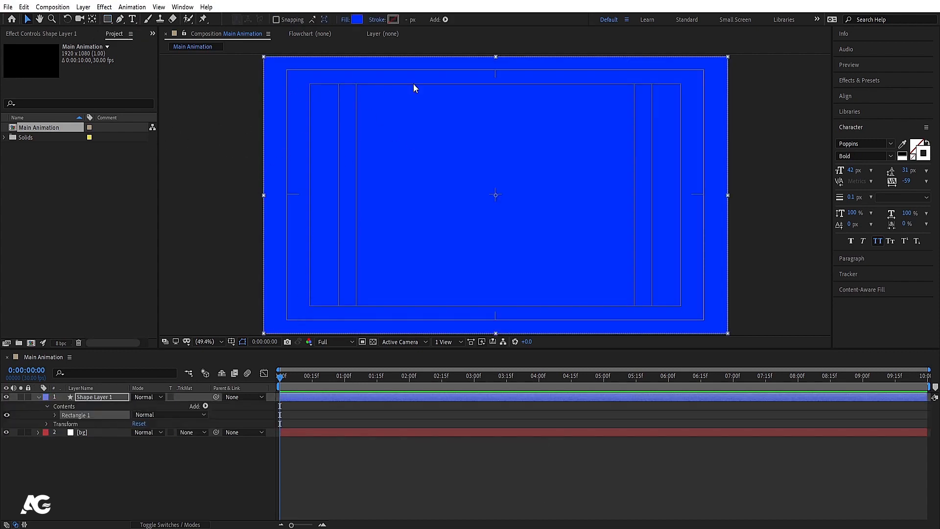
left_click(101, 399)
key("Return")
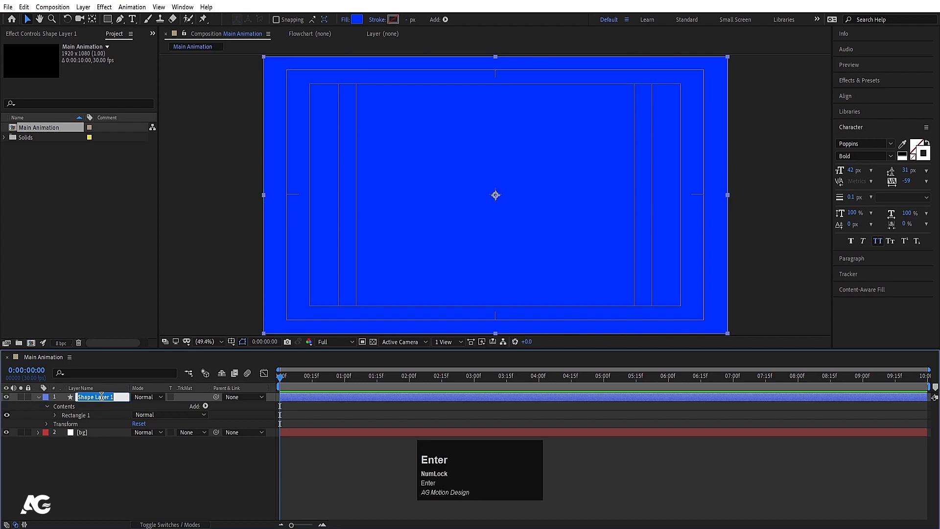
type("mask")
key("Return")
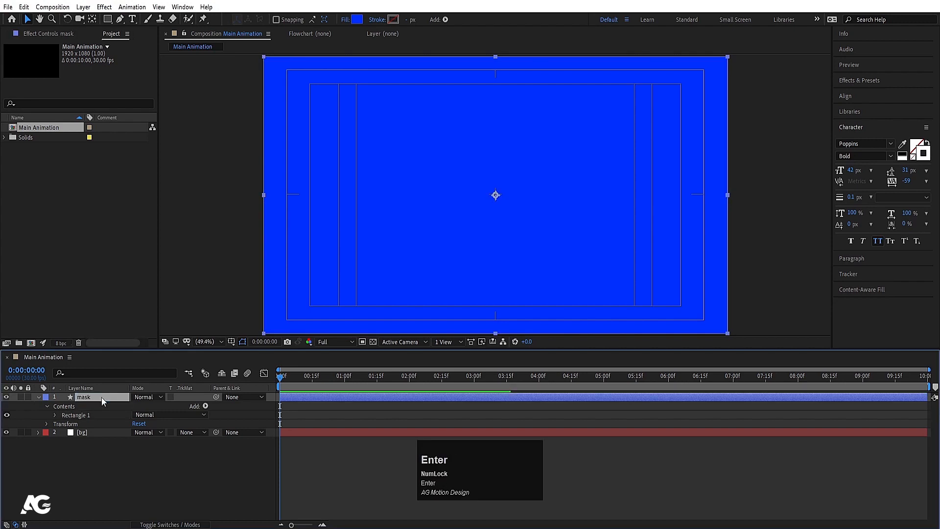
- Unlink the mask layer's Scale proportions and set a keyframe at 0:00:00:00 with the scale at 100% horizontally and 0% vertically
key("s")
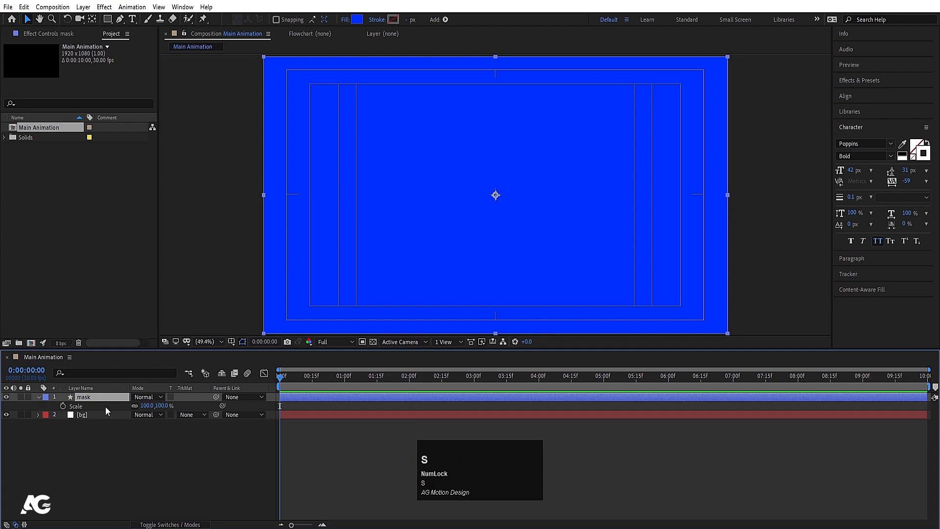
left_click(131, 434)
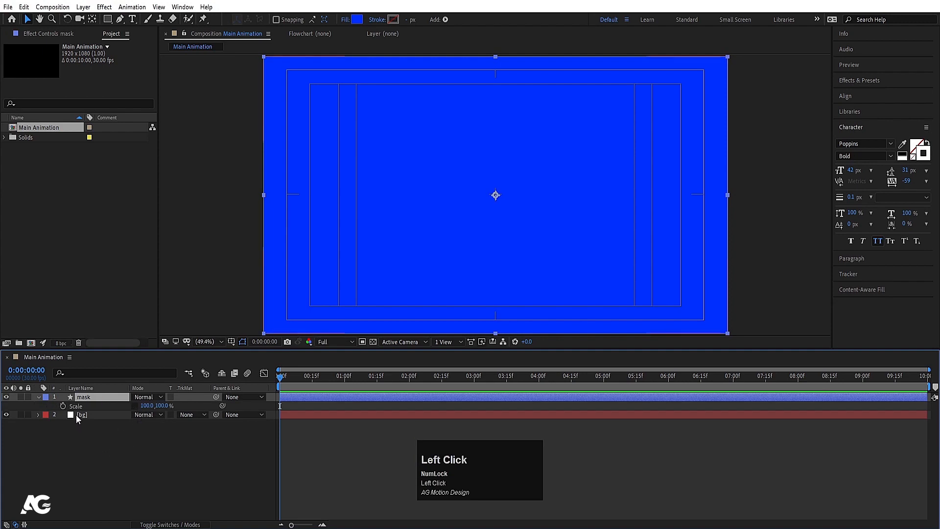
left_click(63, 406)
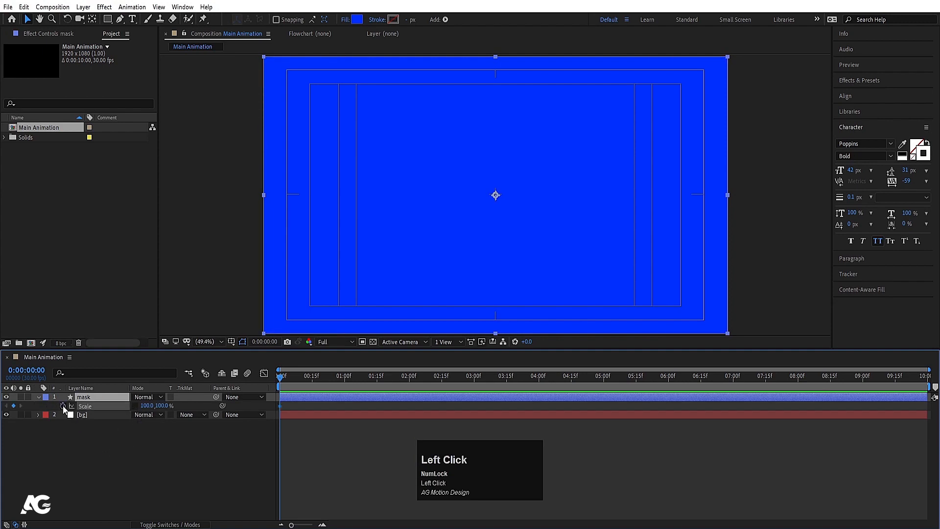
left_click(161, 405)
type("0")
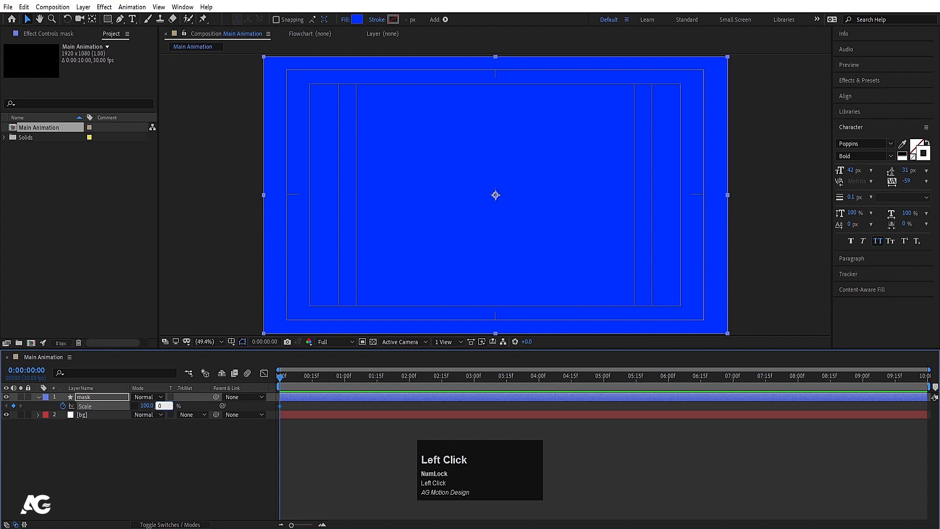
key("Return")
- At 0:00:00:29, keyframe the mask layer's vertical scale at 100%
left_click(377, 378)
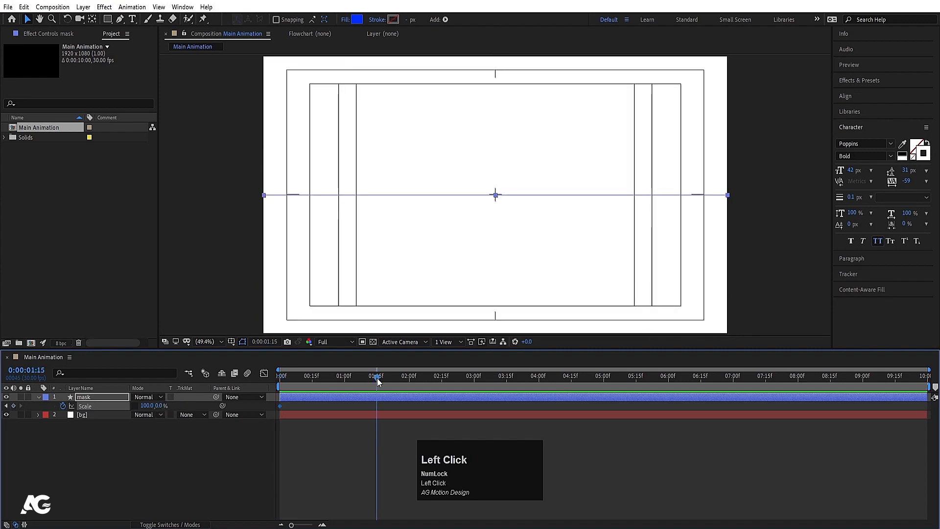
left_click(343, 378)
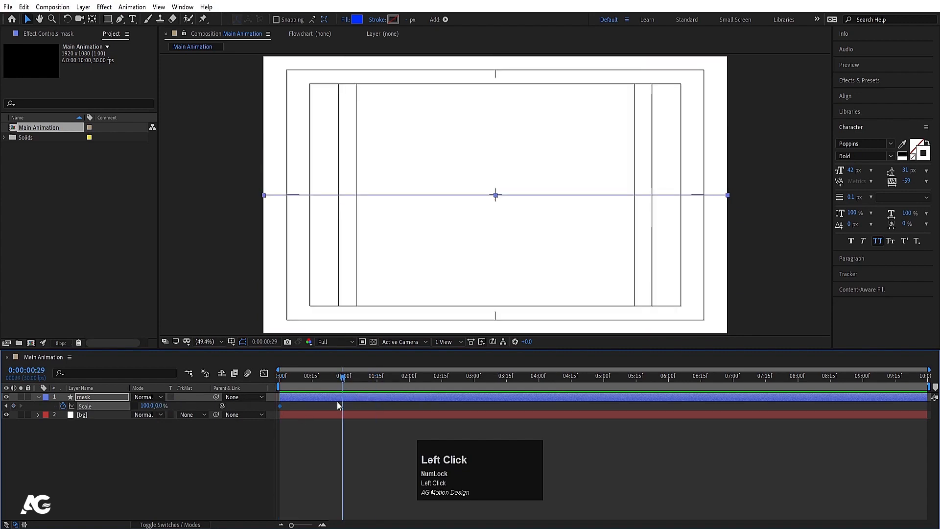
left_click(160, 405)
type("100")
key("Return")
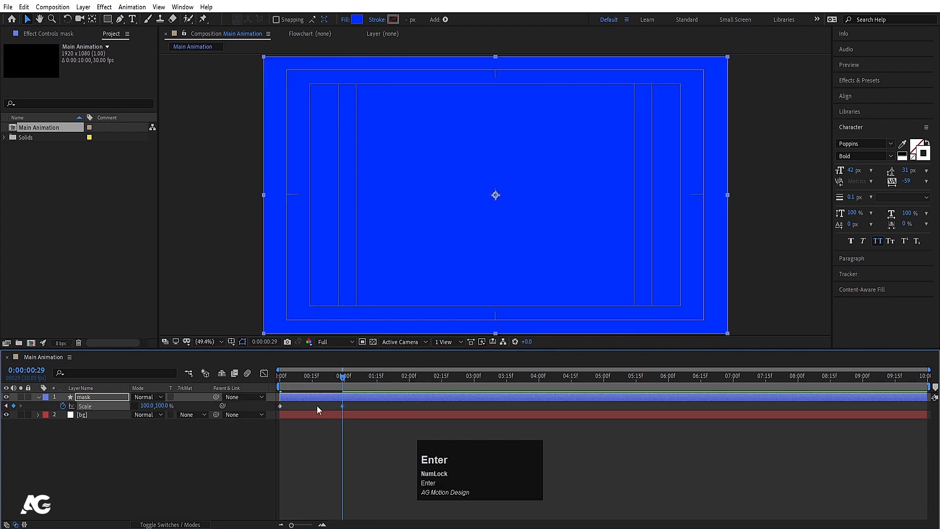
- Apply Easy Ease to both Scale keyframes of the mask layer and deselect them
left_click(365, 432)
key("F9")
left_click(134, 430)
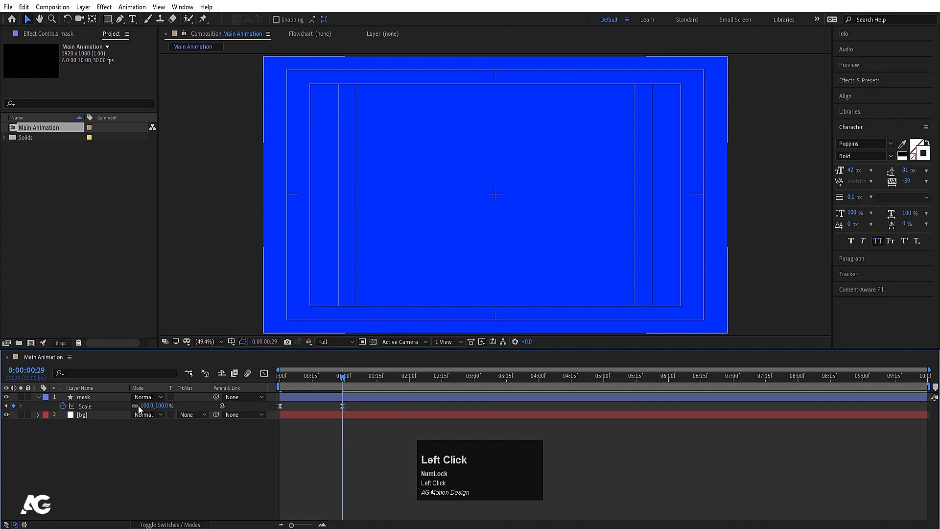
- Reshape the mask's Scale speed graph into a sharp peak midway between the two keyframes and preview the animation from the start
left_click_drag(361, 403, 259, 429)
left_click(263, 374)
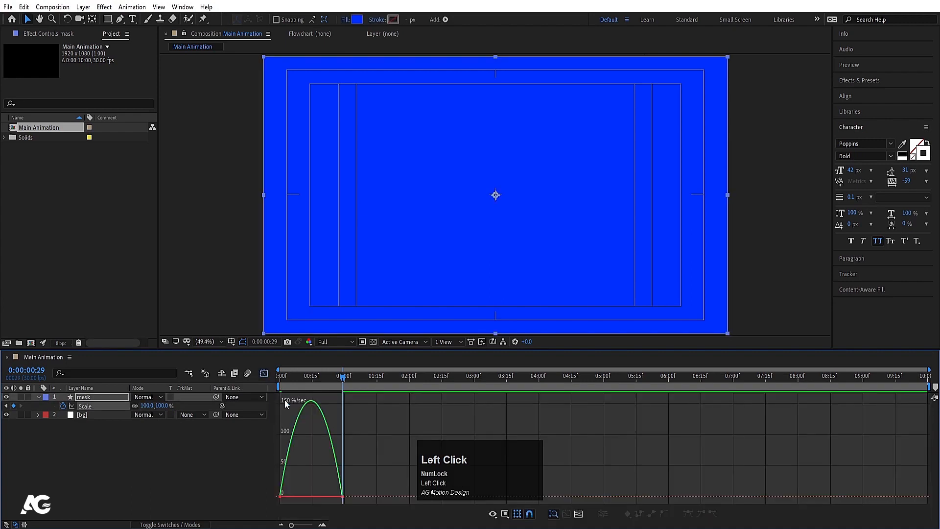
left_click_drag(356, 470, 316, 496)
left_click(277, 378)
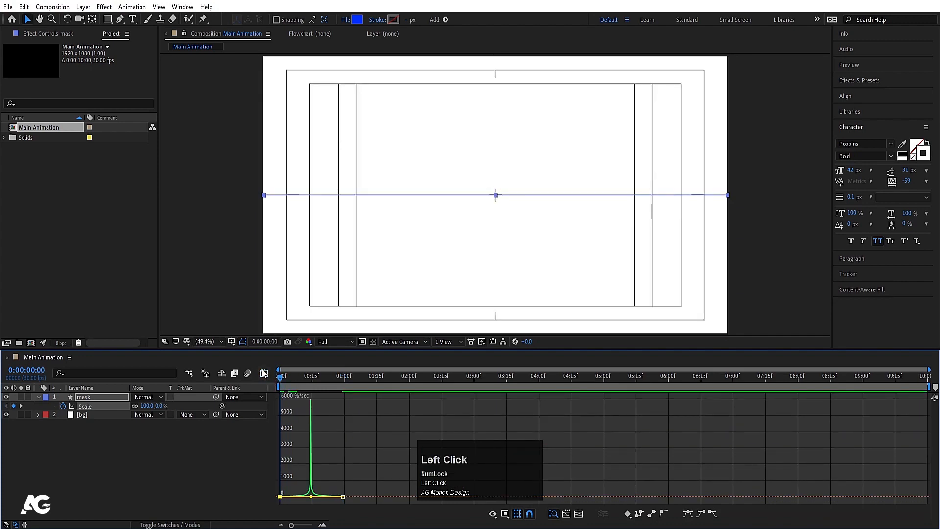
left_click(264, 373)
key("space")
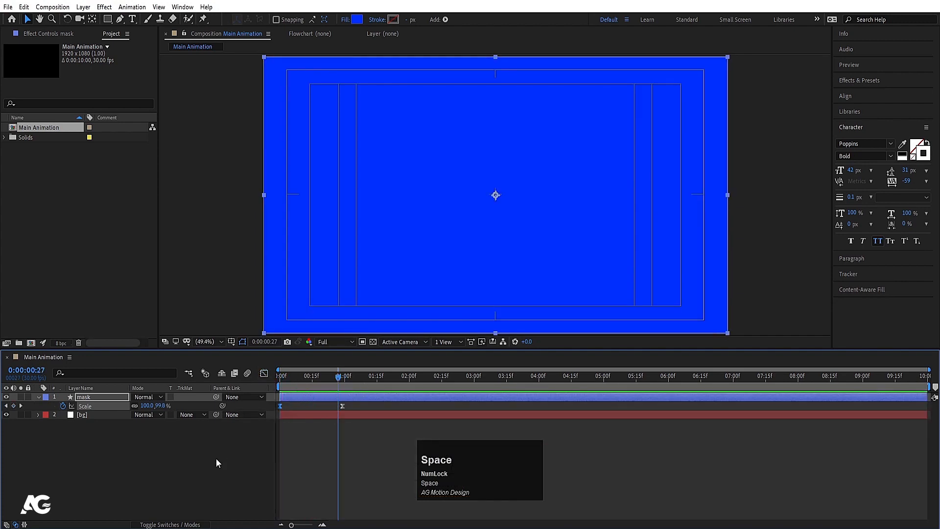
left_click(141, 427)
- Set the bg layer's track matte to Alpha Matte "mask" and preview the background reveal
left_click(103, 417)
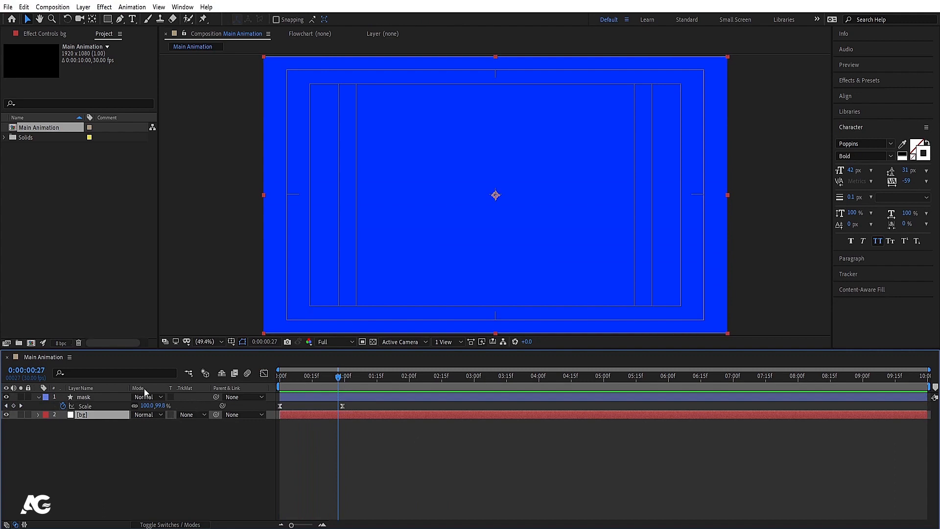
key("F4")
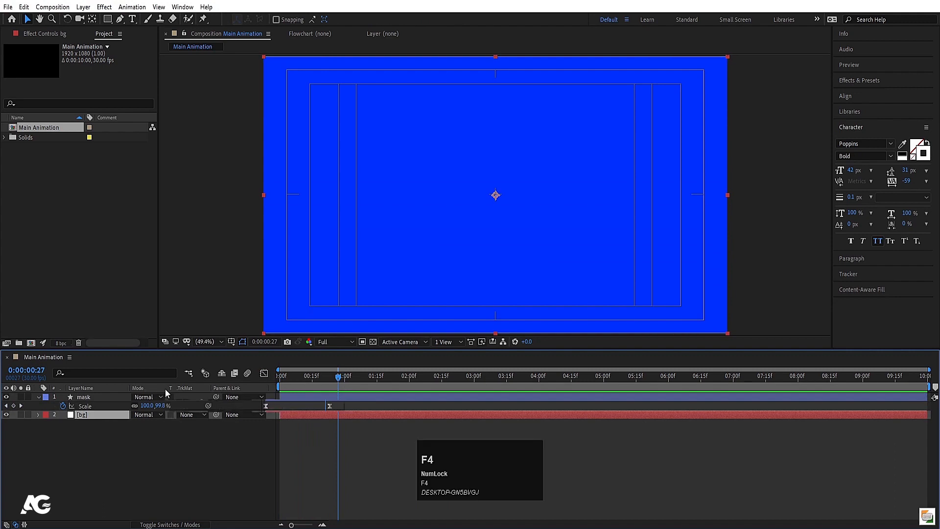
key("F4")
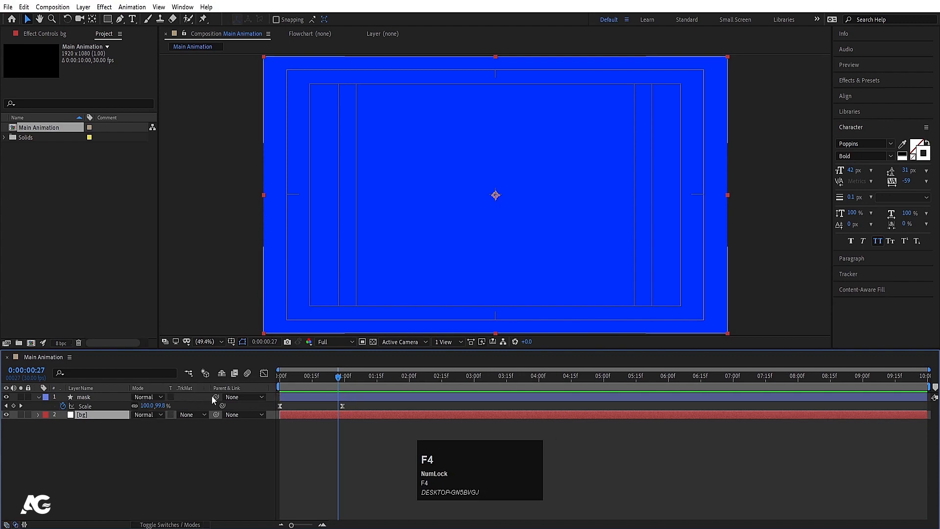
left_click(183, 392)
left_click(189, 415)
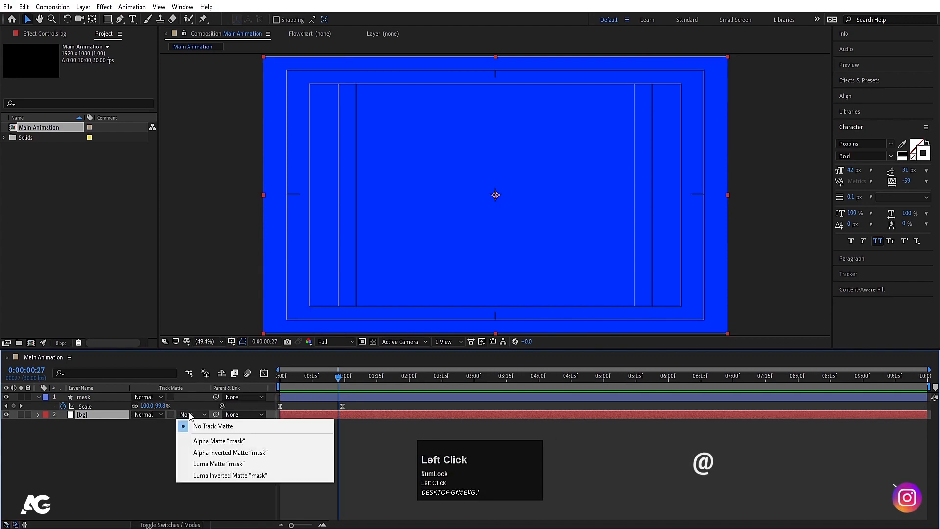
left_click(211, 438)
key("space")
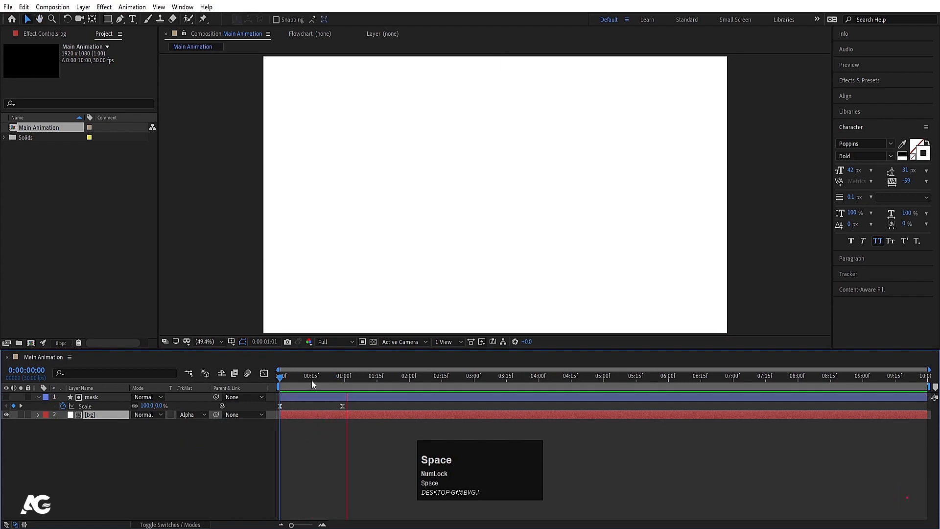
left_click(284, 402)
key("space")
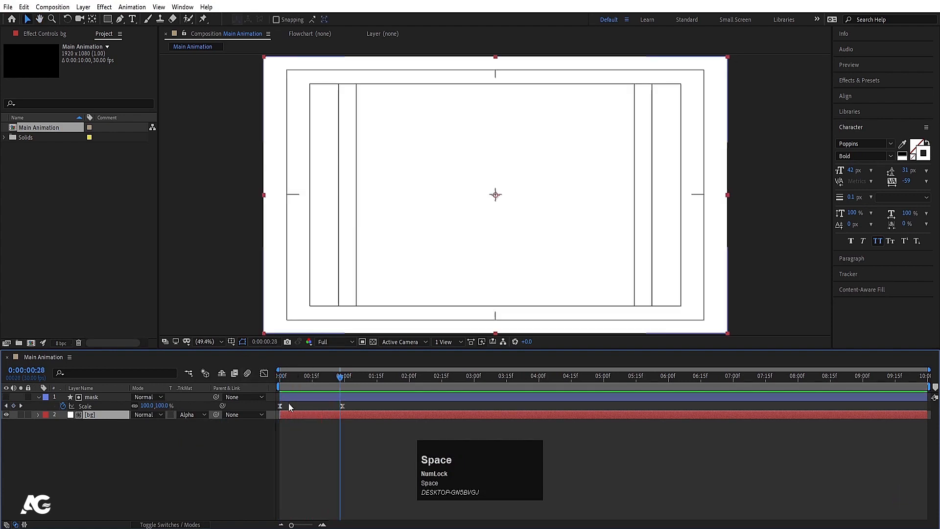
left_click(138, 453)
- Select the bg layer and search the effects and presets for "4"
left_click(92, 415)
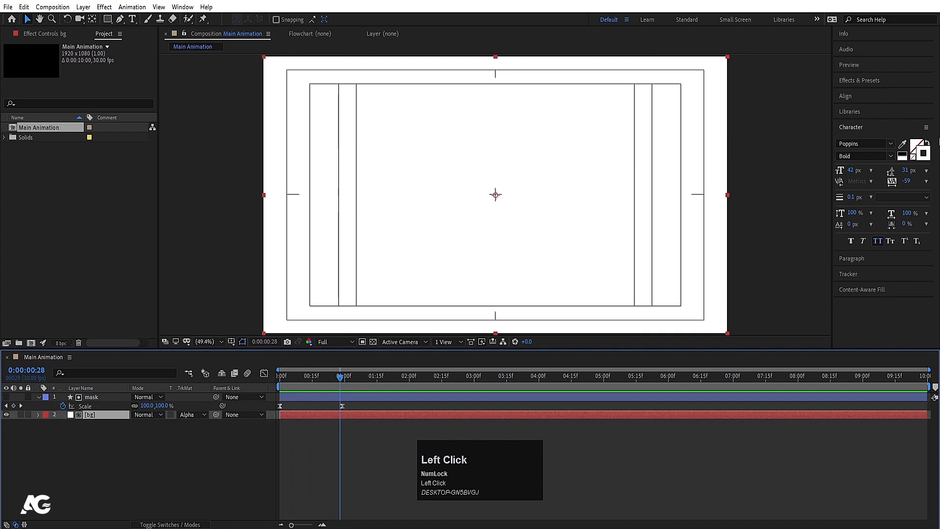
left_click(853, 80)
left_click(863, 93)
key("ctrl+a")
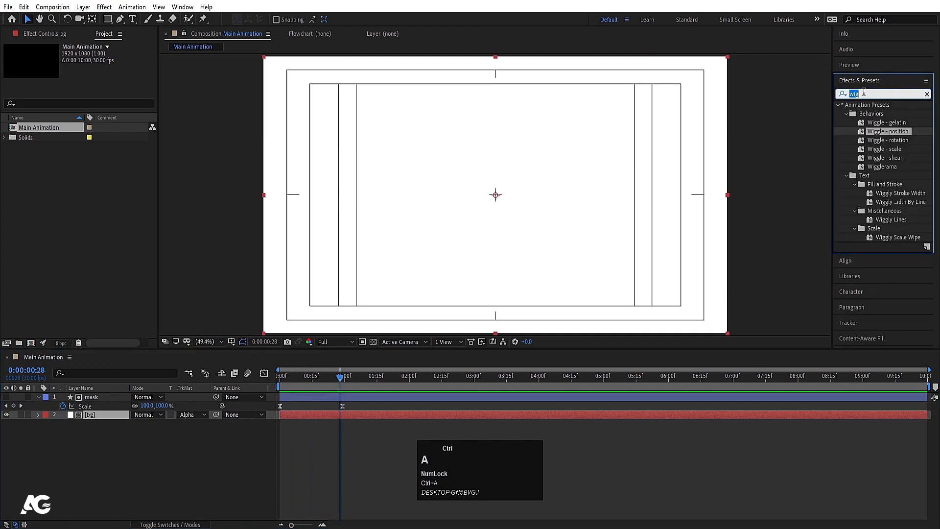
type("4")
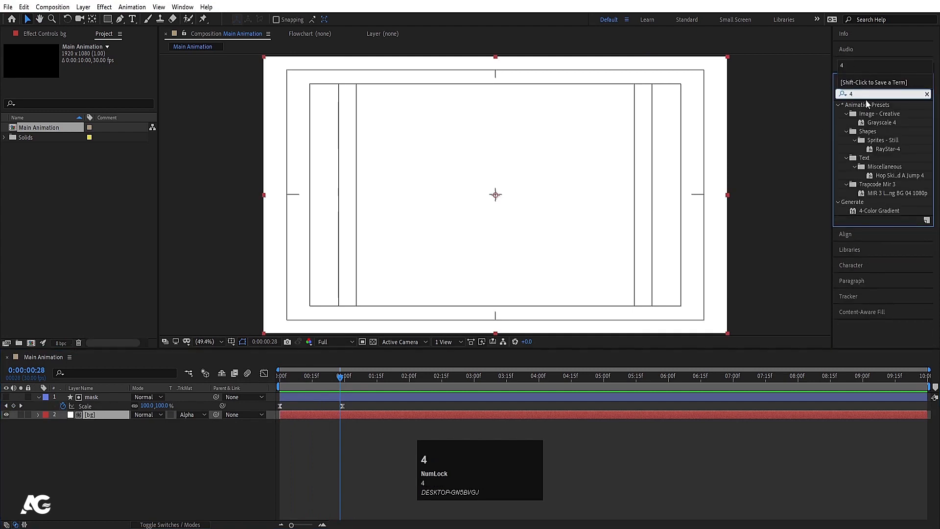
- Apply the 4-Color Gradient effect to the bg layer and play back the composition
left_click(865, 216)
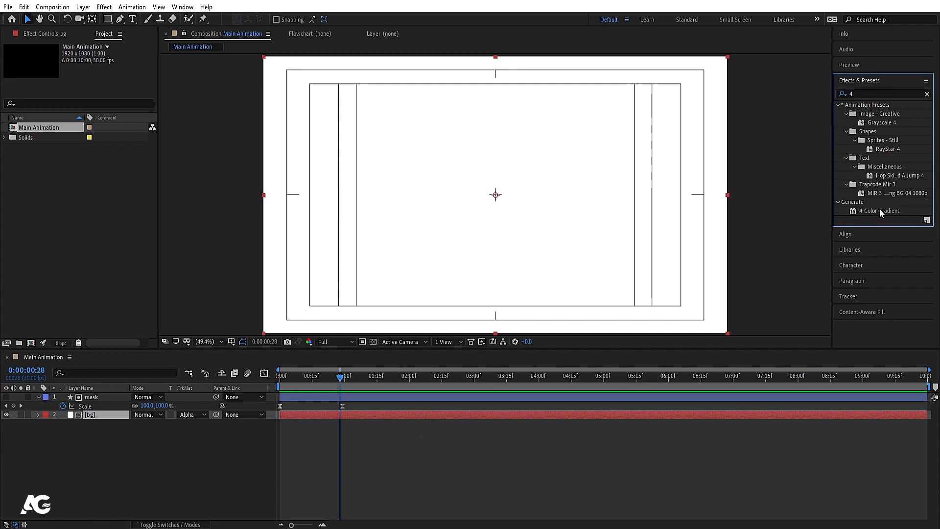
double_click(880, 209)
key("space")
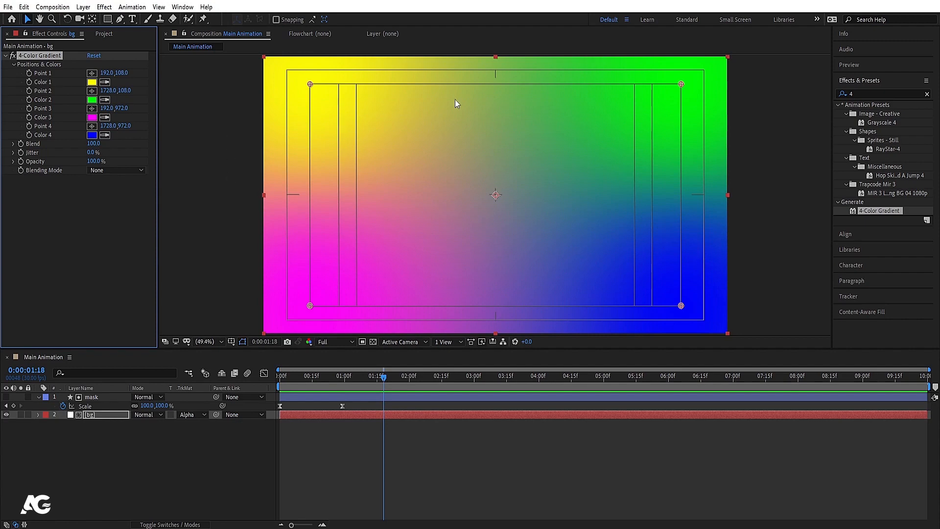
key("Num_Lock")
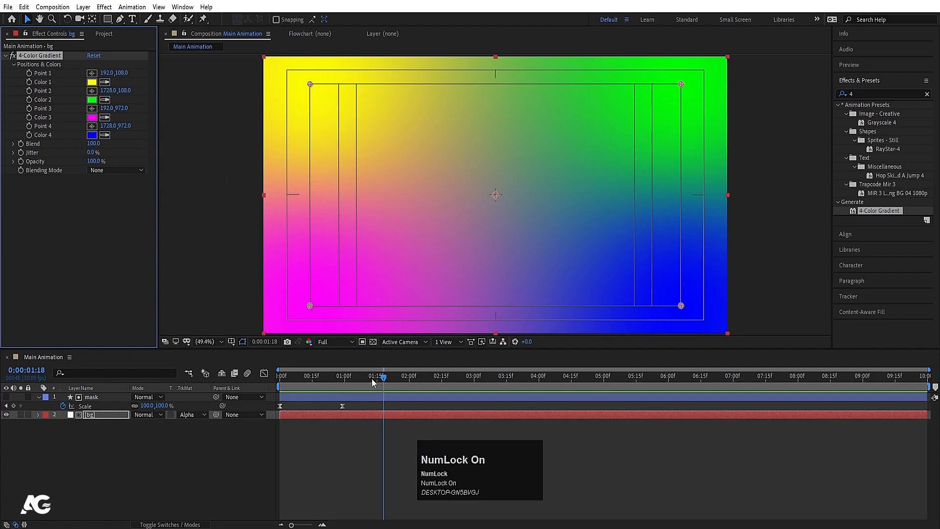
- Set starting keyframes for Points 1 to 4 of the gradient at 0:00:00:00, reveal them in the timeline and preview
left_click_drag(329, 379, 212, 381)
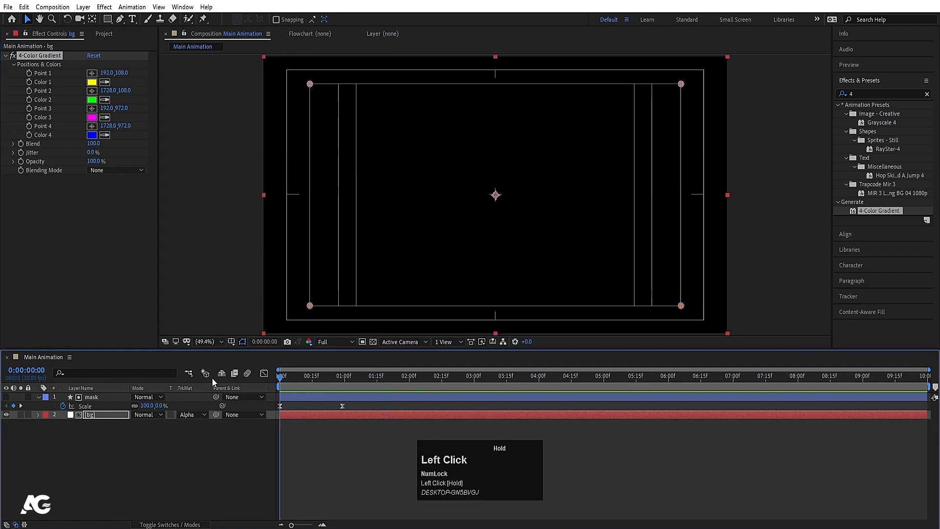
left_click(30, 74)
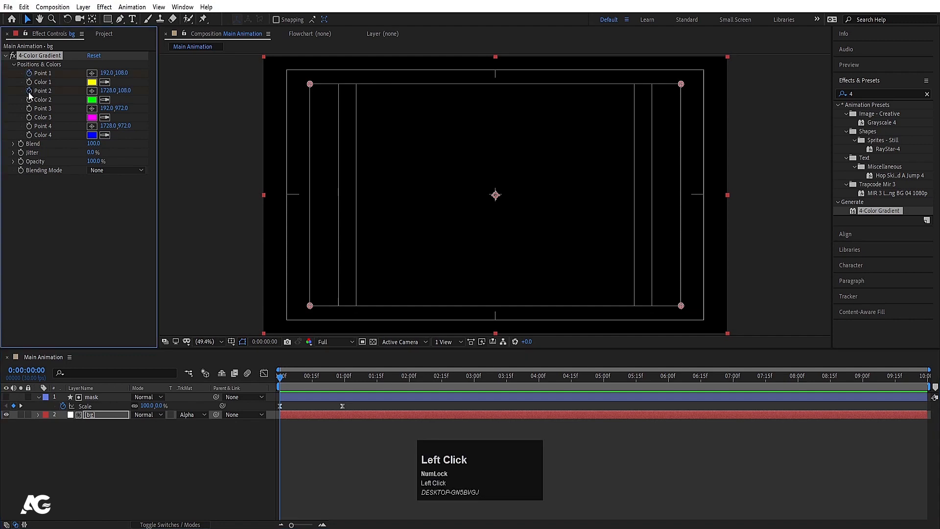
left_click(29, 108)
left_click(30, 126)
key("u")
key("space")
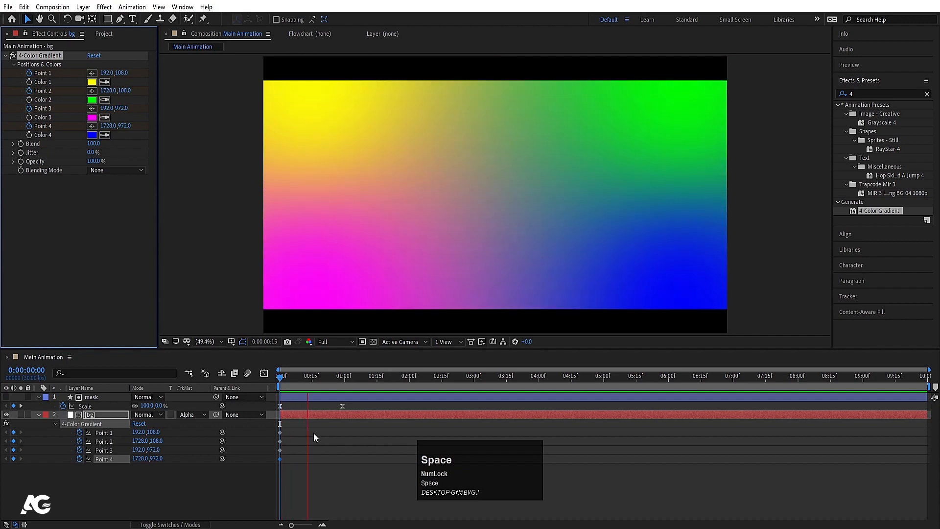
left_click(342, 378)
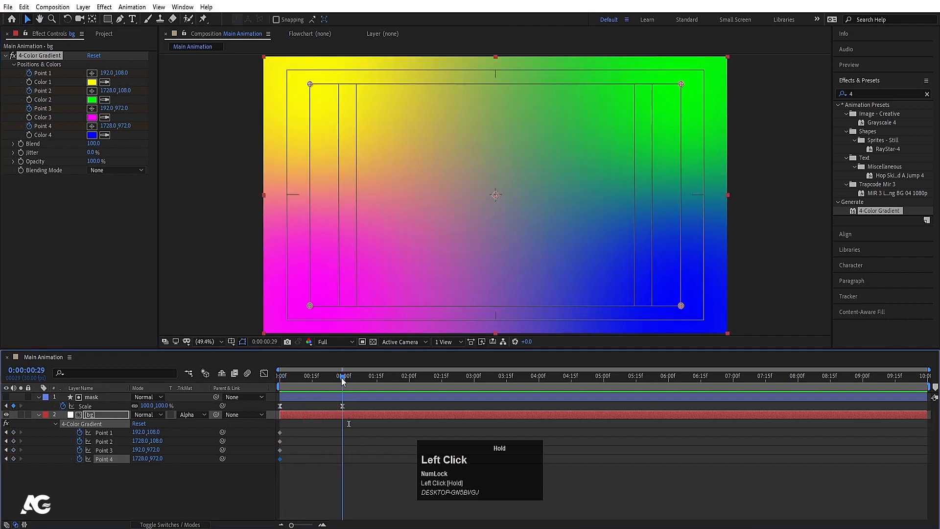
left_click(322, 418)
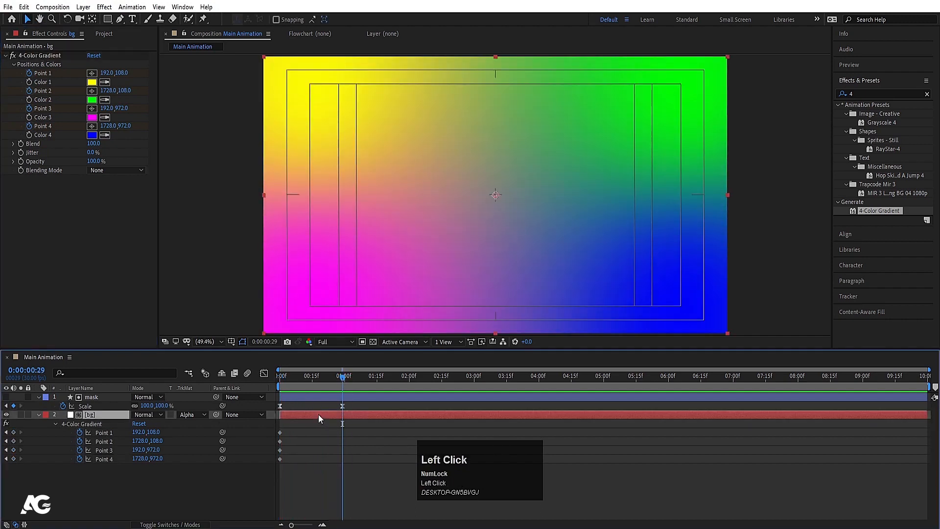
left_click(110, 434)
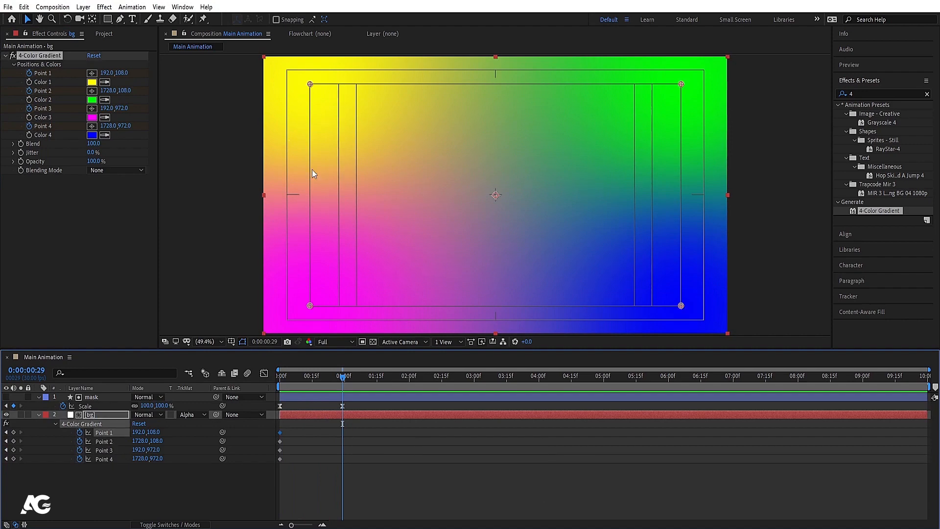
left_click(313, 86)
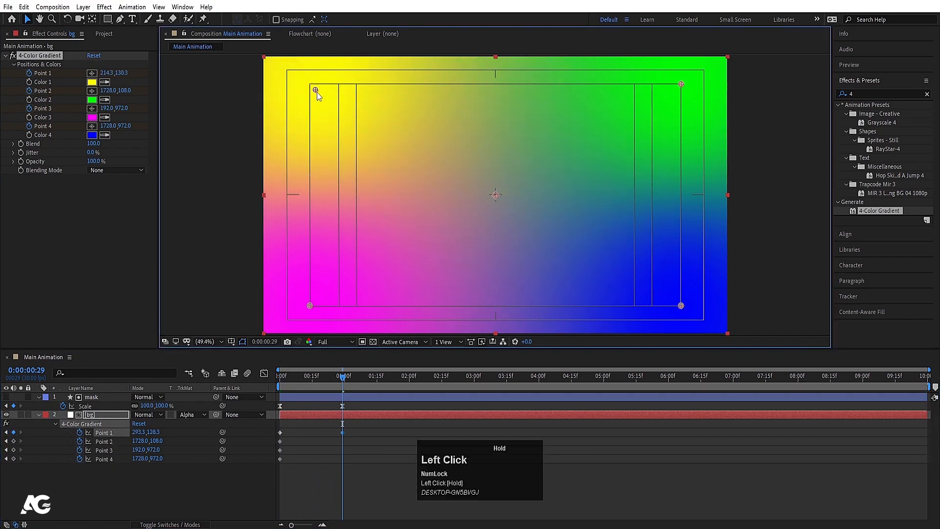
key("ctrl+z")
left_click_drag(308, 381, 259, 386)
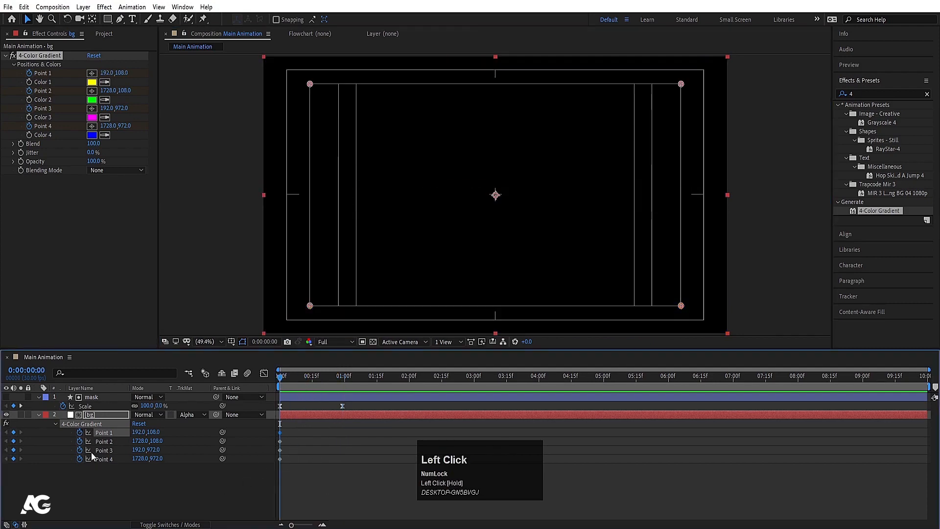
left_click(109, 461)
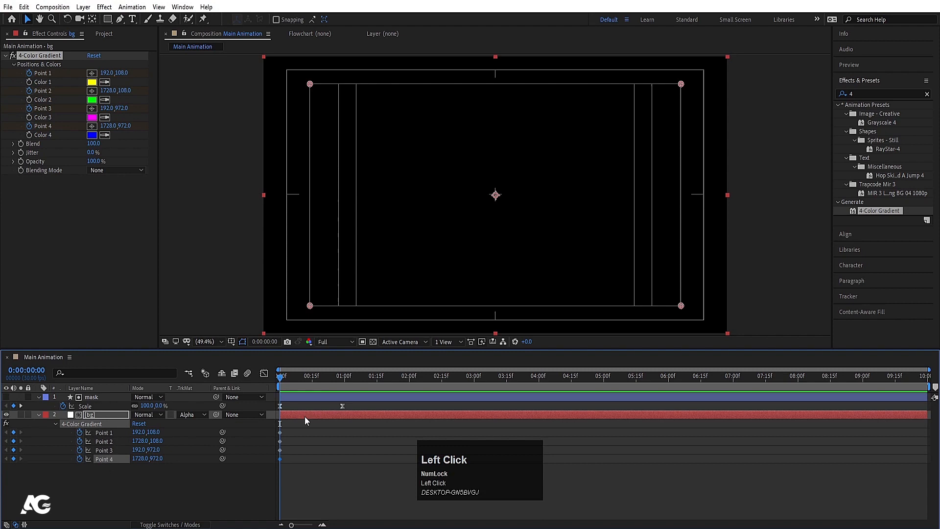
- At 0:00:00:28, move each of the four gradient points one corner clockwise to keyframe new positions
left_click(346, 380)
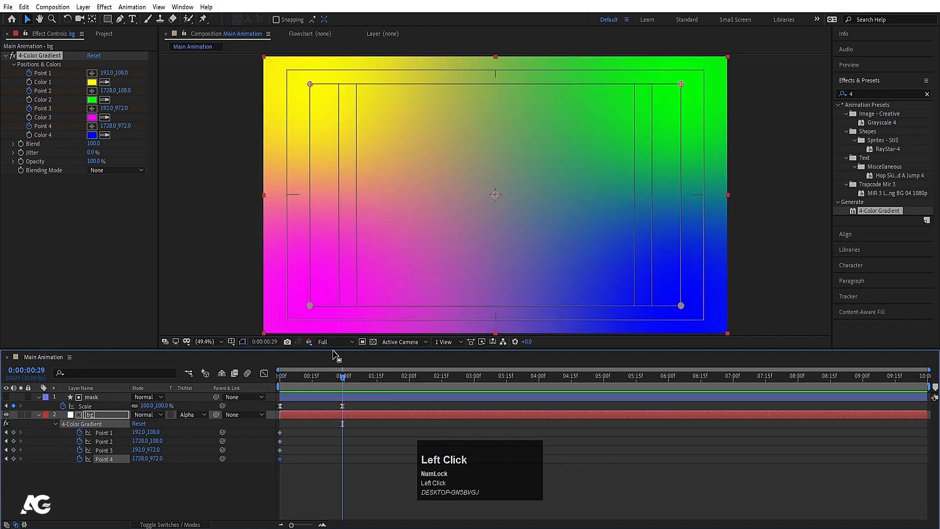
left_click_drag(345, 378, 340, 377)
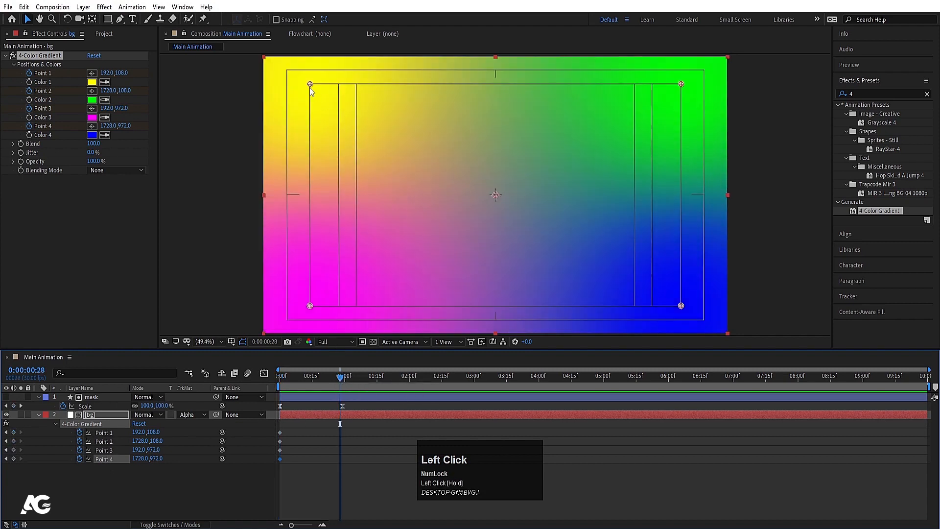
left_click_drag(310, 84, 291, 76)
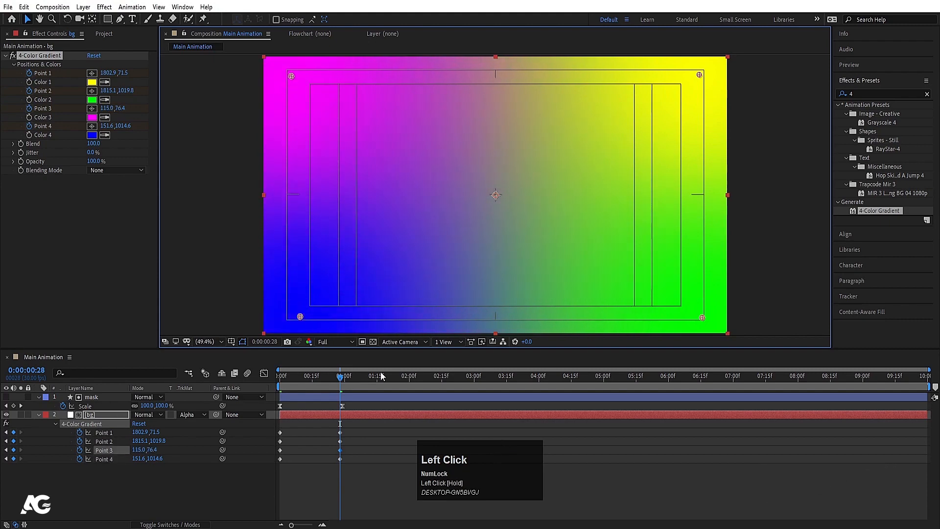
- Keyframe all four gradient points another corner clockwise at 0:00:02:00 and one more corner clockwise at 0:00:03:01
left_click(409, 382)
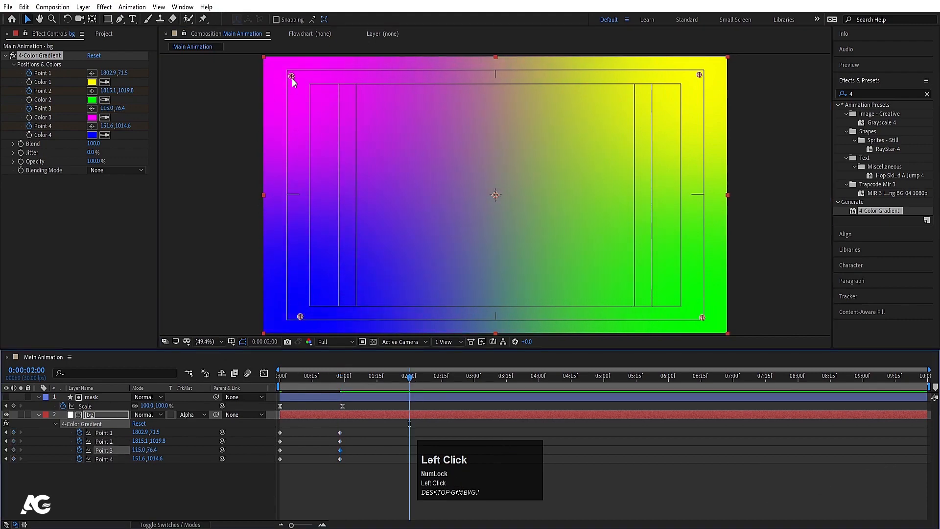
mouse_move(291, 76)
left_mouse_down()
mouse_move(669, 83)
mouse_move(709, 176)
mouse_move(725, 318)
mouse_move(714, 306)
mouse_move(528, 322)
mouse_move(307, 309)
mouse_move(285, 204)
mouse_move(301, 73)
mouse_move(683, 82)
mouse_move(690, 326)
mouse_move(696, 319)
mouse_move(307, 324)
mouse_move(287, 79)
left_mouse_up()
left_click(476, 378)
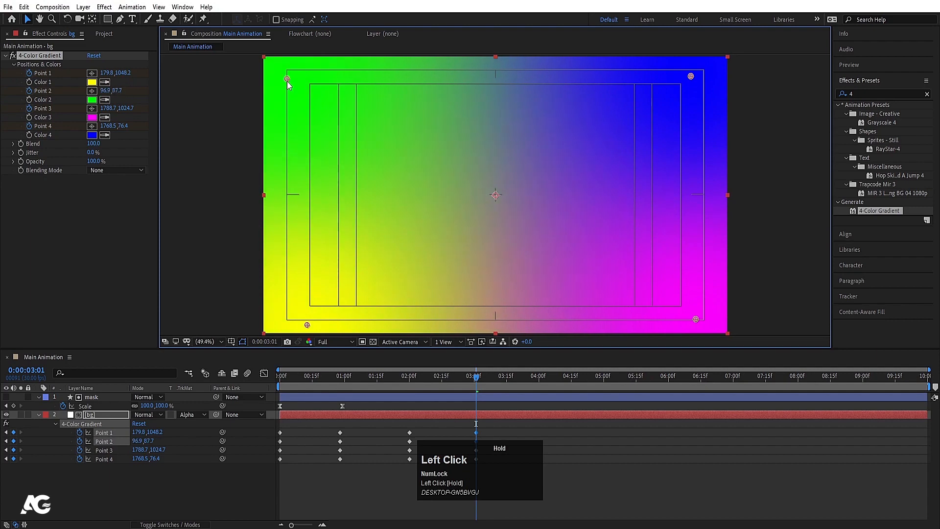
- Copy the first keyframes of Points 1 to 4 and paste them at 0:00:03:29 to close the loop
left_click_drag(310, 377, 537, 382)
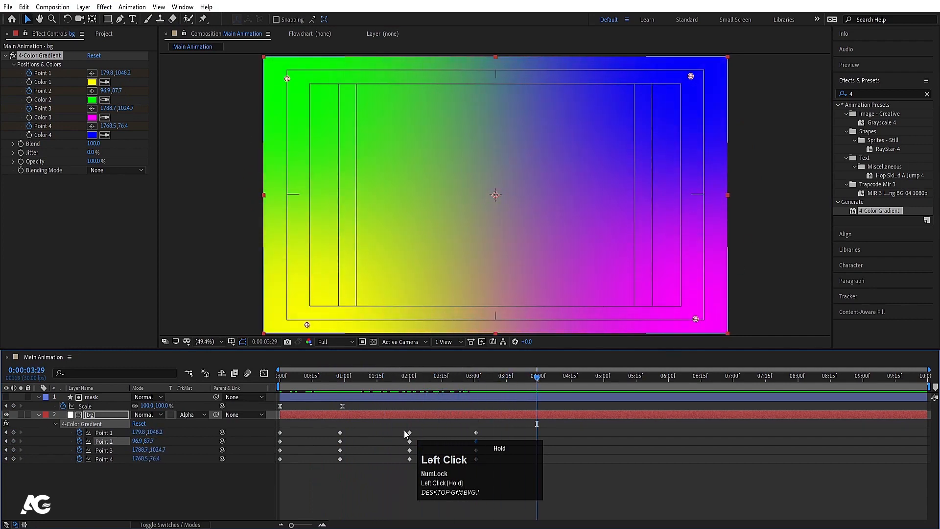
left_click(281, 433)
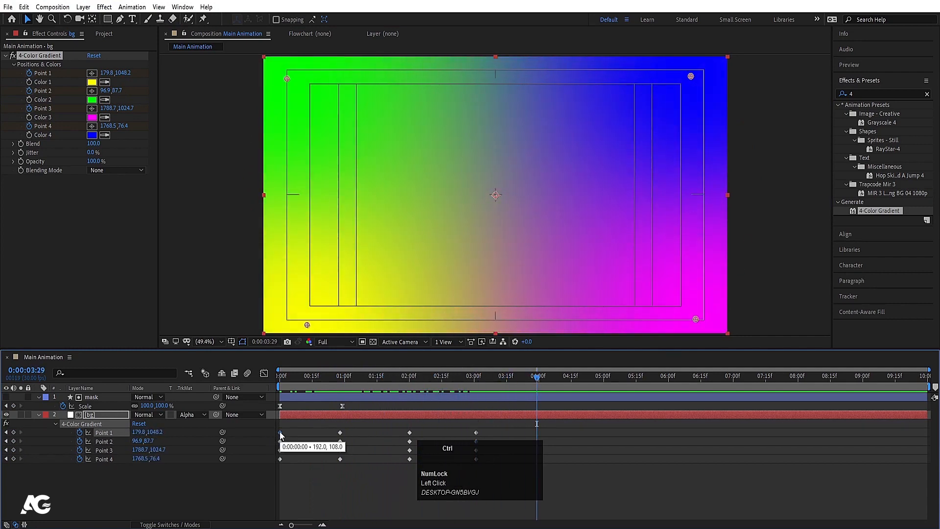
key("ctrl+c")
key("ctrl+v")
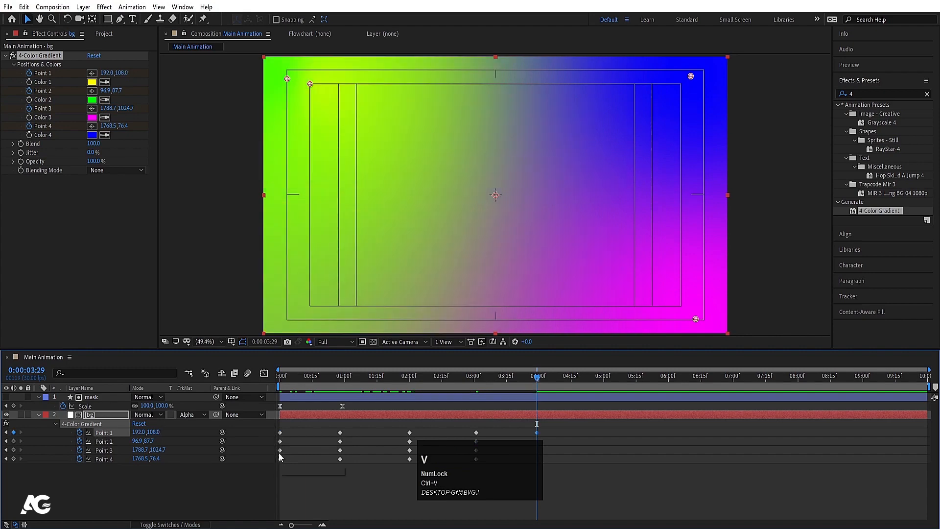
left_click(281, 442)
key("ctrl+c")
key("ctrl+v")
left_click(280, 450)
key("ctrl+c")
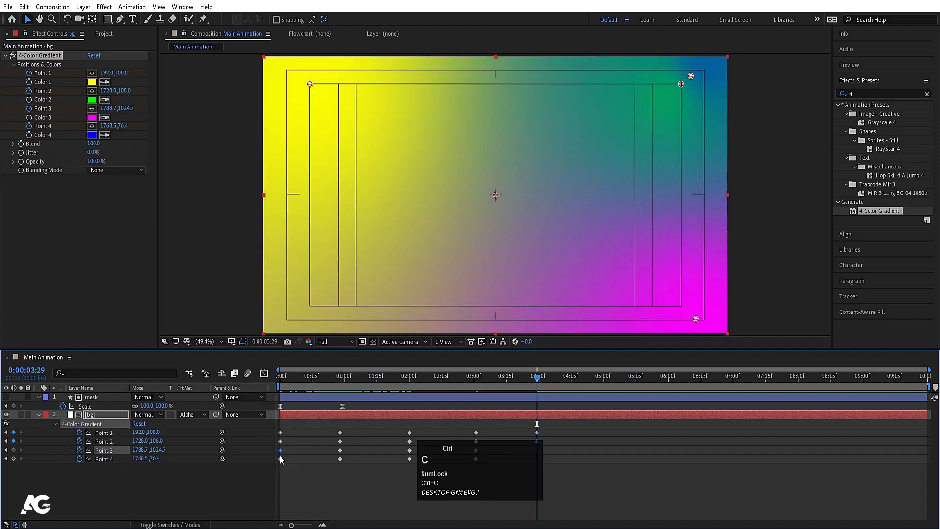
key("ctrl+v")
left_click(281, 459)
key("ctrl+c")
key("ctrl+v")
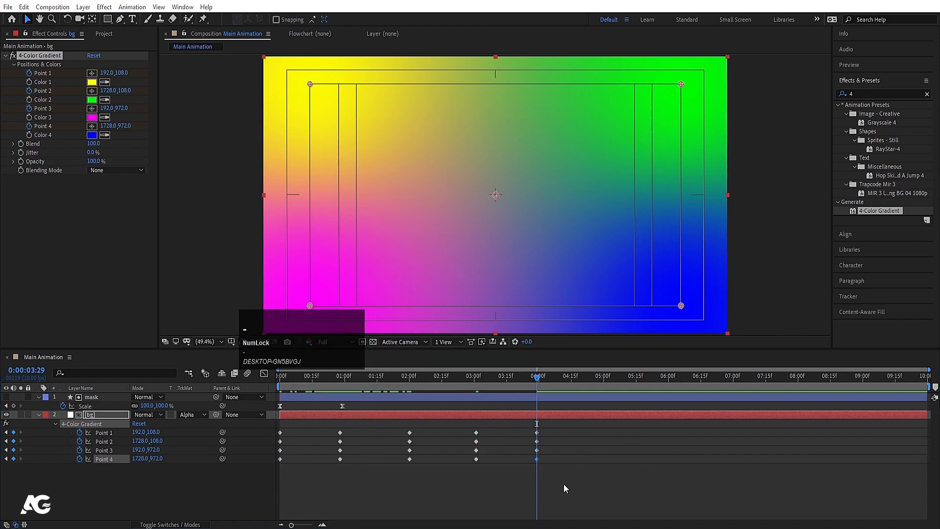
- Stretch all gradient point keyframes proportionally so they span the full 10-second timeline, and preview the animation from the start
left_click_drag(564, 489, 271, 424)
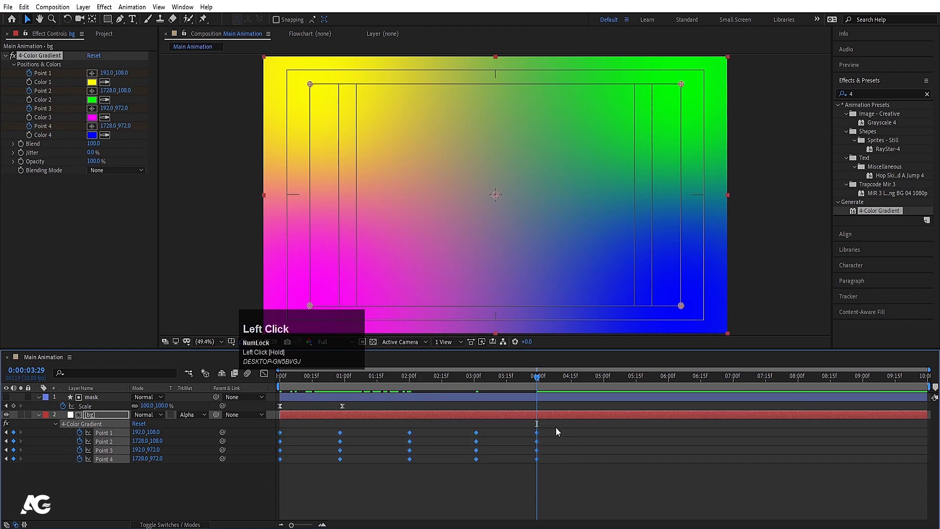
left_click(536, 433, "alt")
left_click_drag(615, 439, 930, 476)
left_click_drag(342, 380, 239, 383)
key("space")
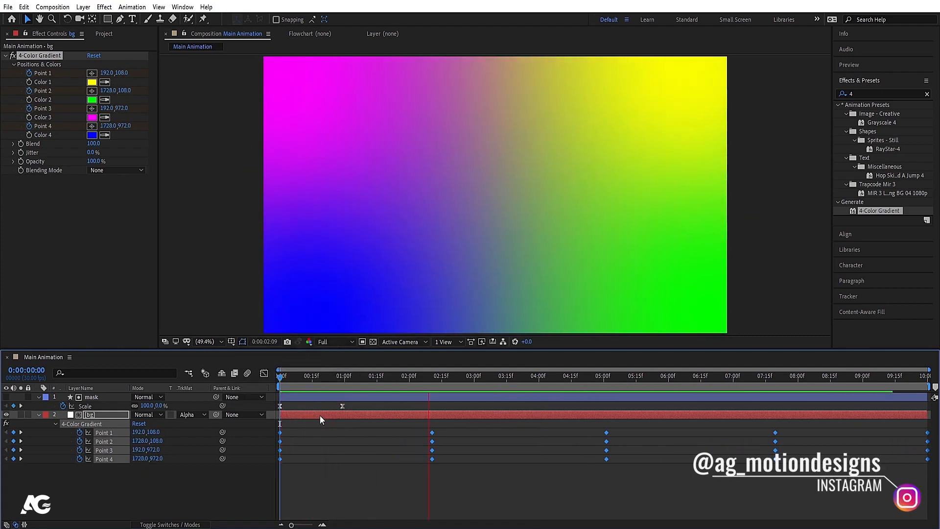
key("space")
left_click(368, 442)
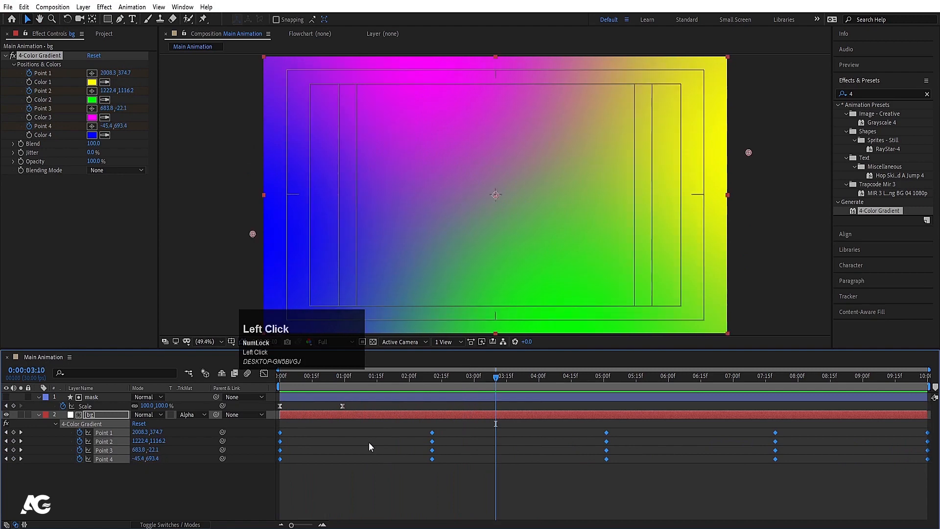
- On the bg layer's gradient, set Color 1 to violet 5A00FF and Color 2 to a slightly darker violet, about 5F00E1
left_click(111, 415)
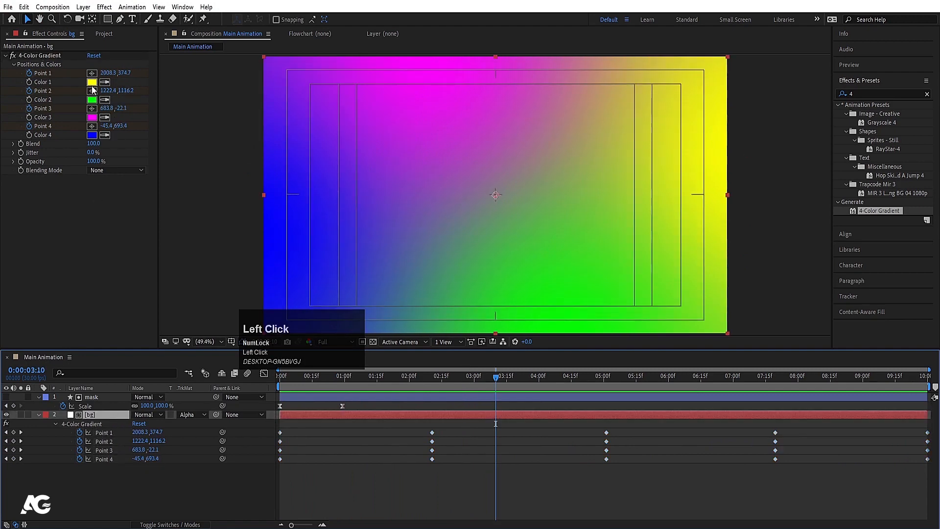
left_click(92, 81)
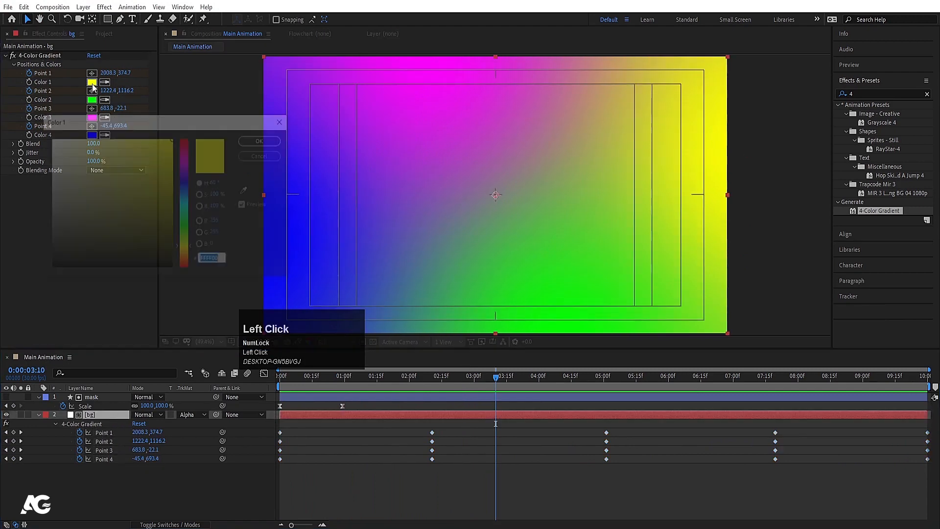
left_click(186, 174)
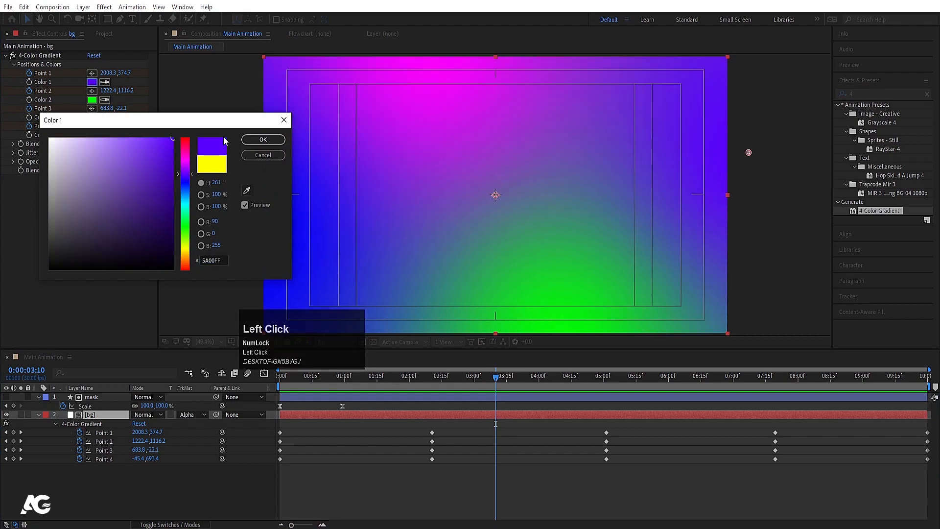
left_click(263, 140)
left_click(92, 99)
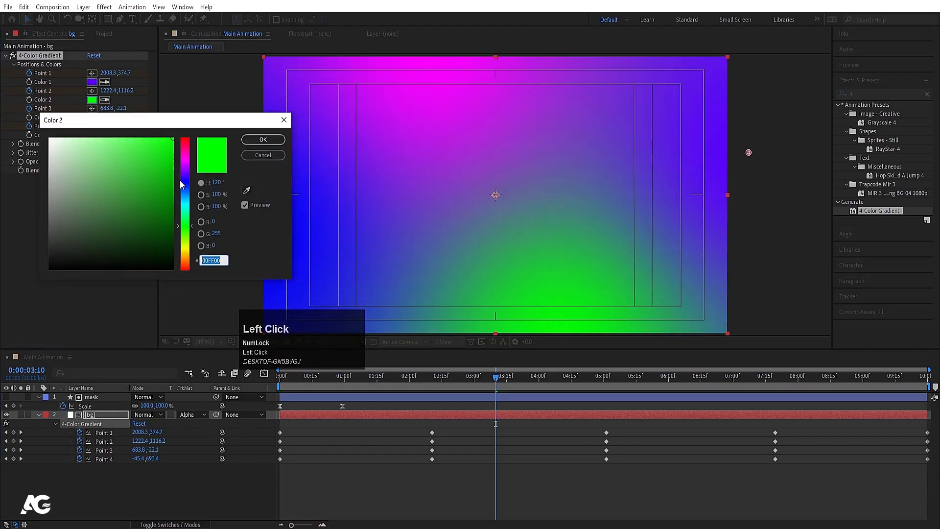
left_click(182, 175)
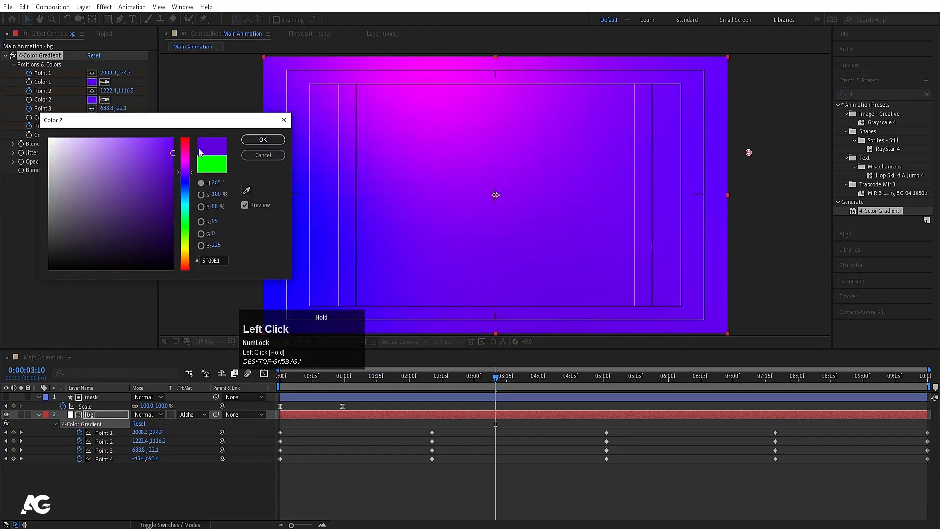
left_click(263, 139)
- Set the gradient's Color 3 to dark blue 190078 and Color 4 to light blue 0096FF, and play back the result
left_click(92, 118)
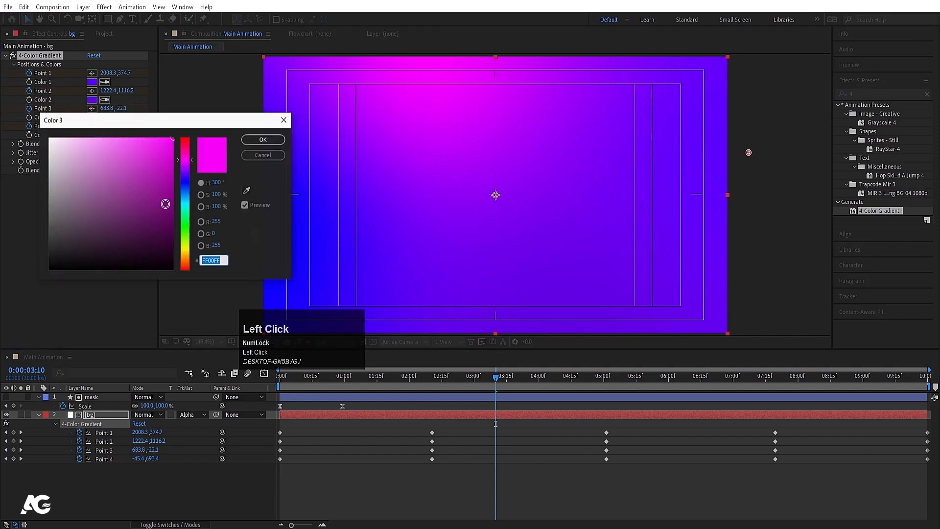
mouse_move(181, 192)
left_mouse_down()
mouse_move(184, 179)
mouse_move(181, 208)
left_mouse_up()
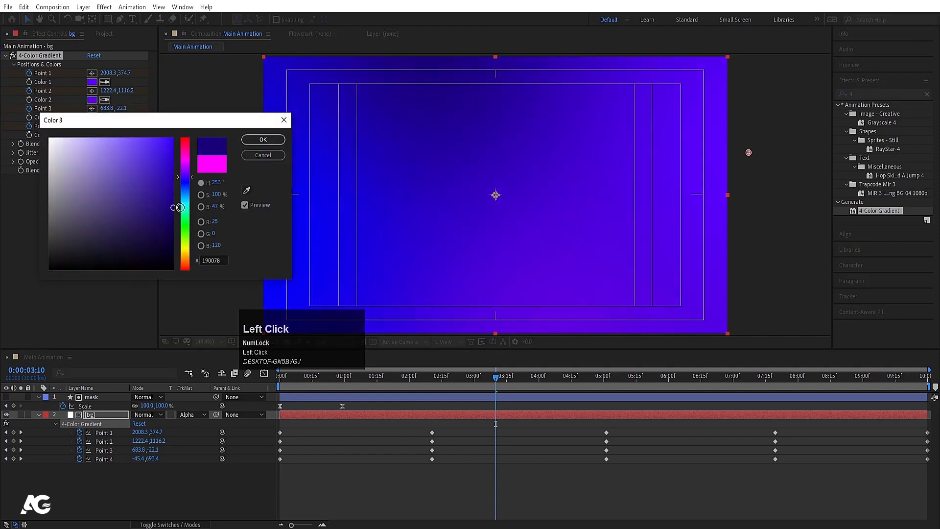
left_click(263, 140)
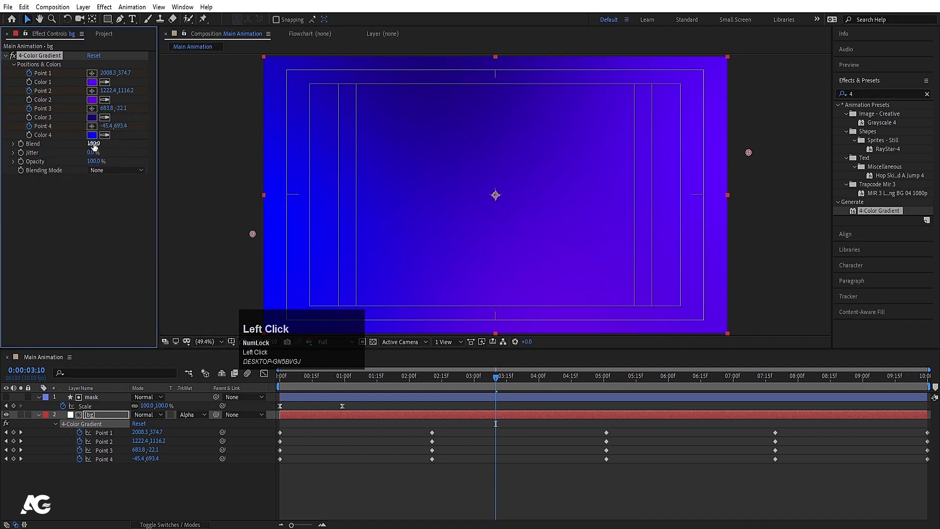
left_click(92, 134)
left_click_drag(185, 195, 175, 195)
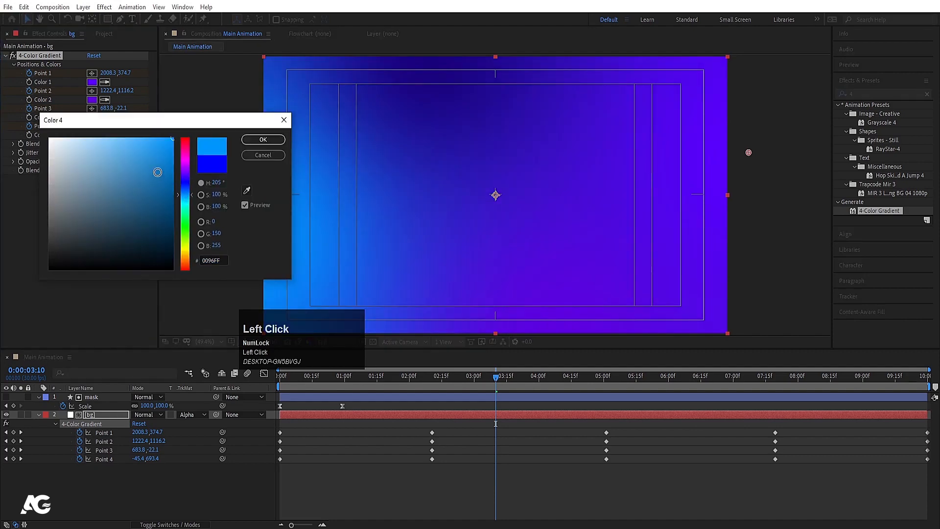
left_click(263, 140)
key("space")
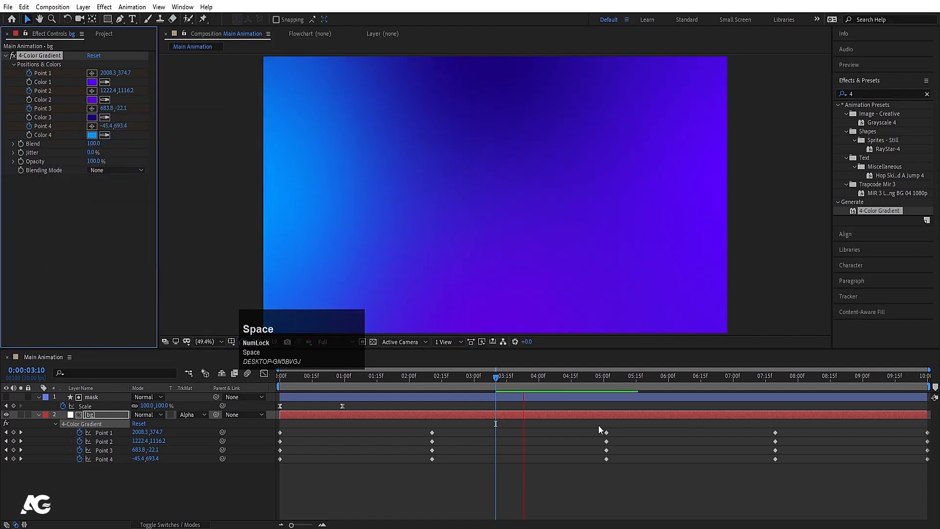
- Preview the background gradient animation, and collapse the keyframed properties of the mask and bg layers
key("space")
key("space")
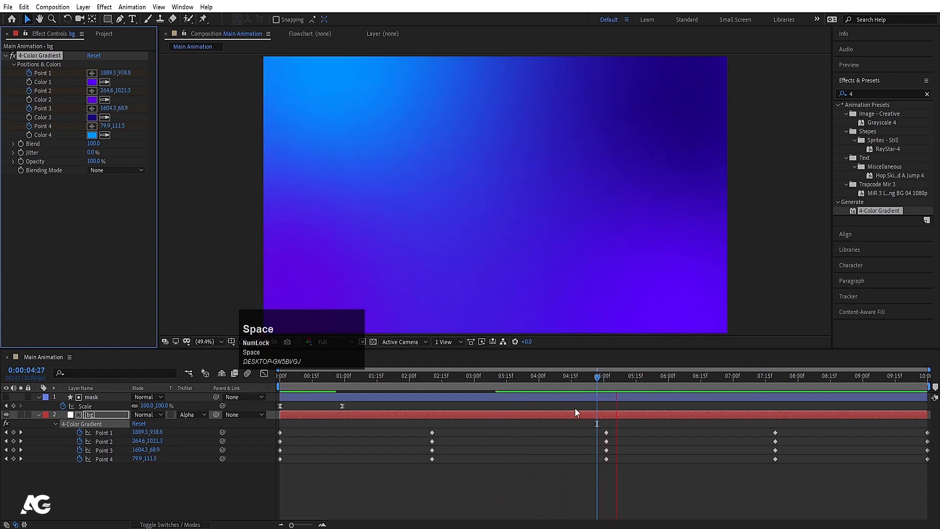
key("space")
left_click_drag(370, 379, 166, 416)
left_click(173, 483)
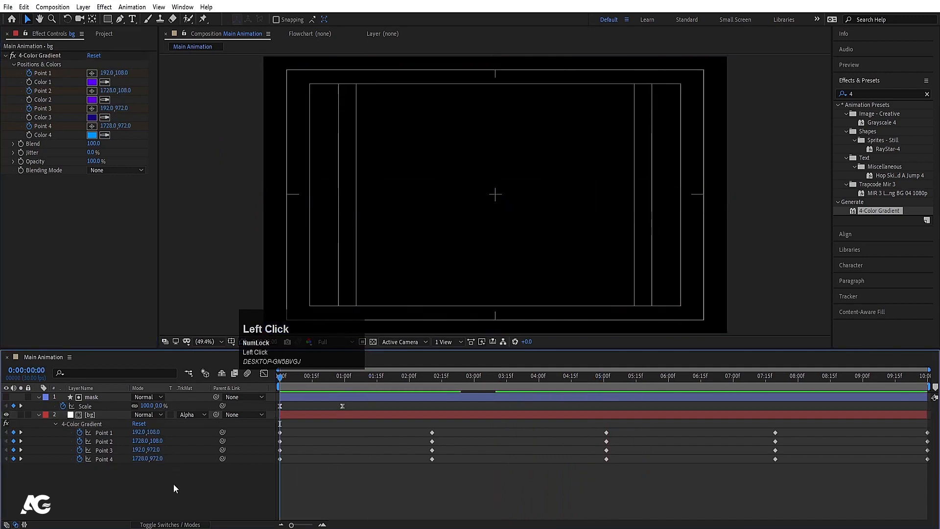
key("u")
key("space")
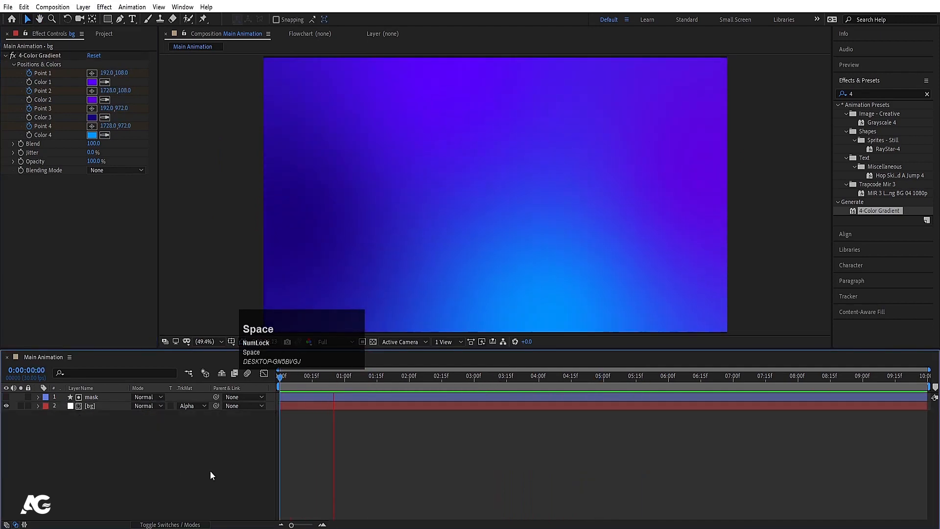
key("space")
left_click(470, 445)
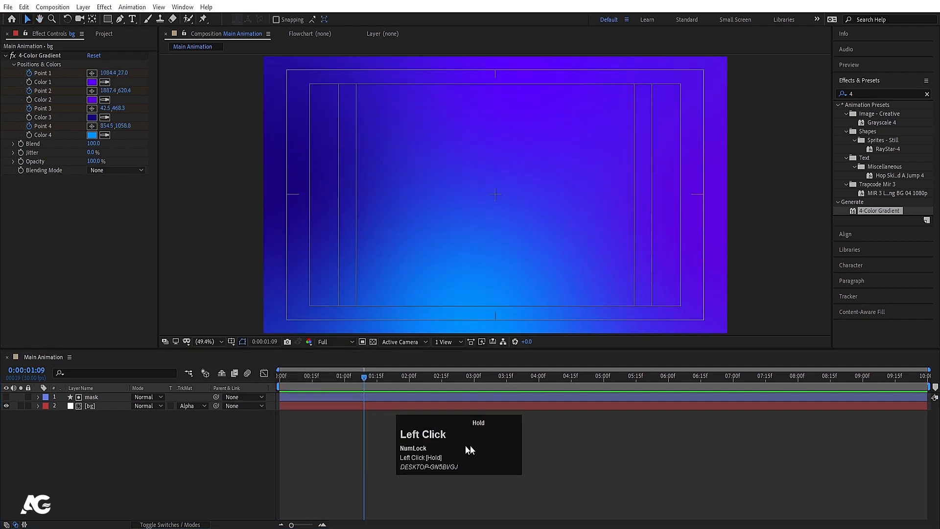
- Add the text MOTION near the centre of the composition in Poppins Bold with a white fill and no stroke
left_click(133, 18)
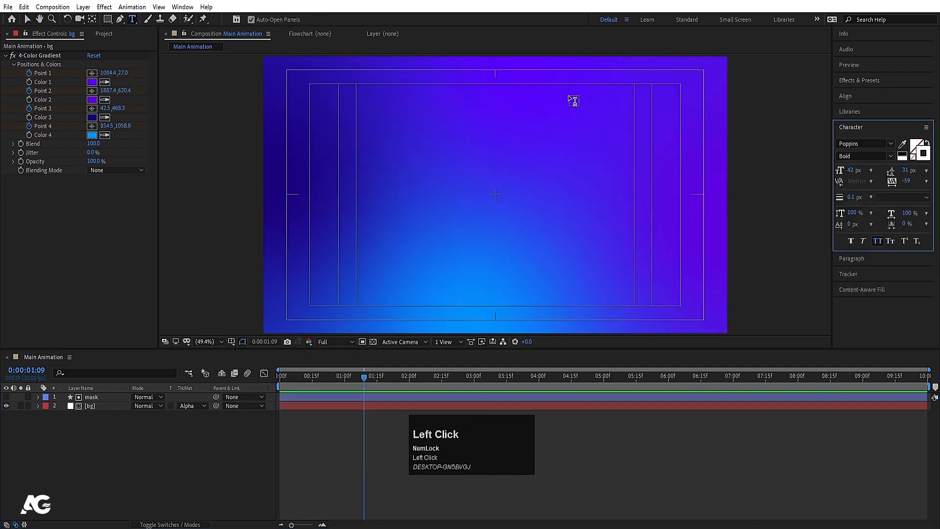
left_click(849, 129)
left_click(850, 127)
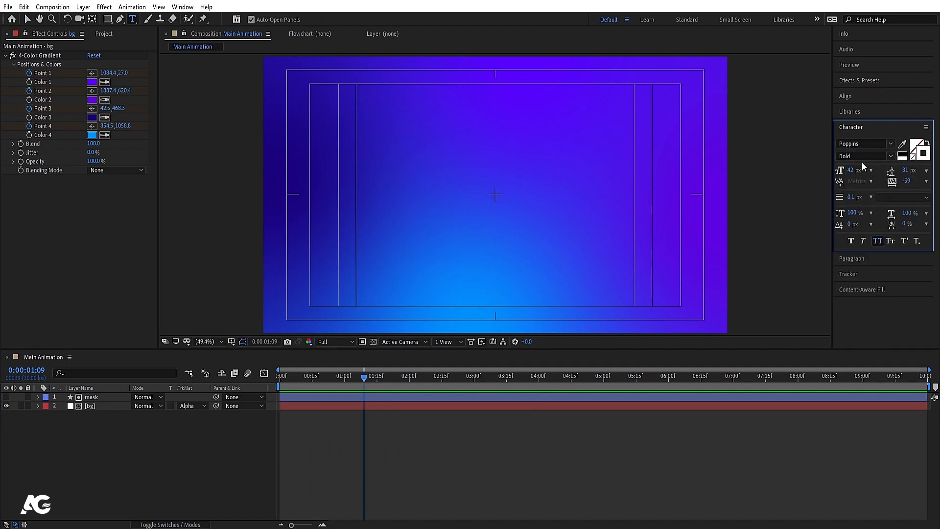
left_click(913, 158)
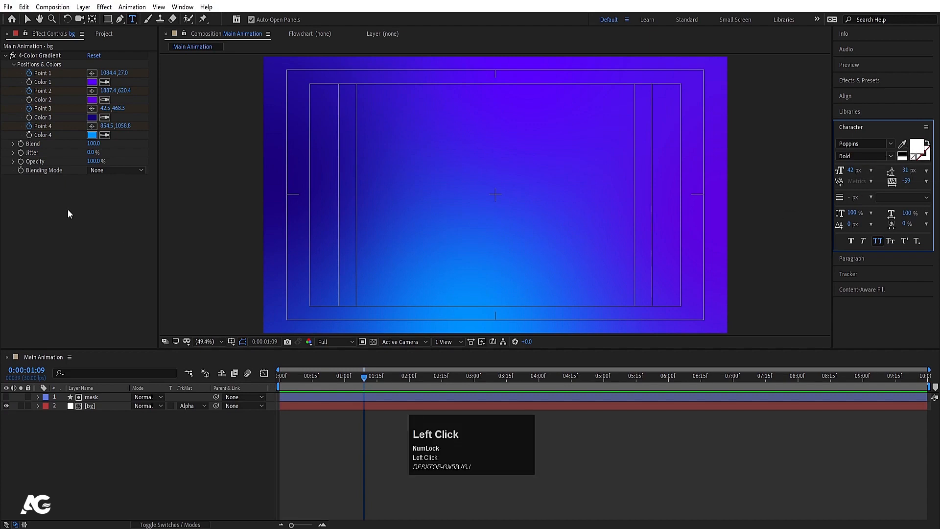
left_click(431, 183)
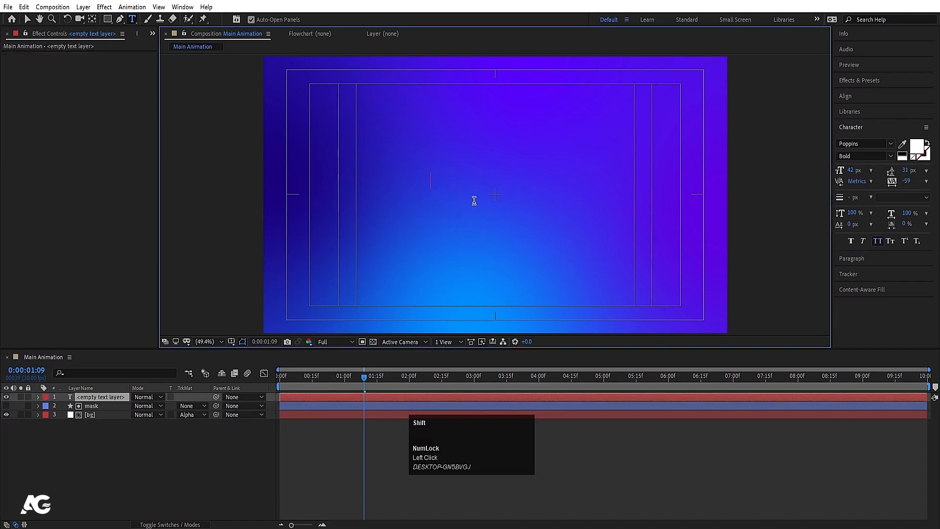
type("MOTION")
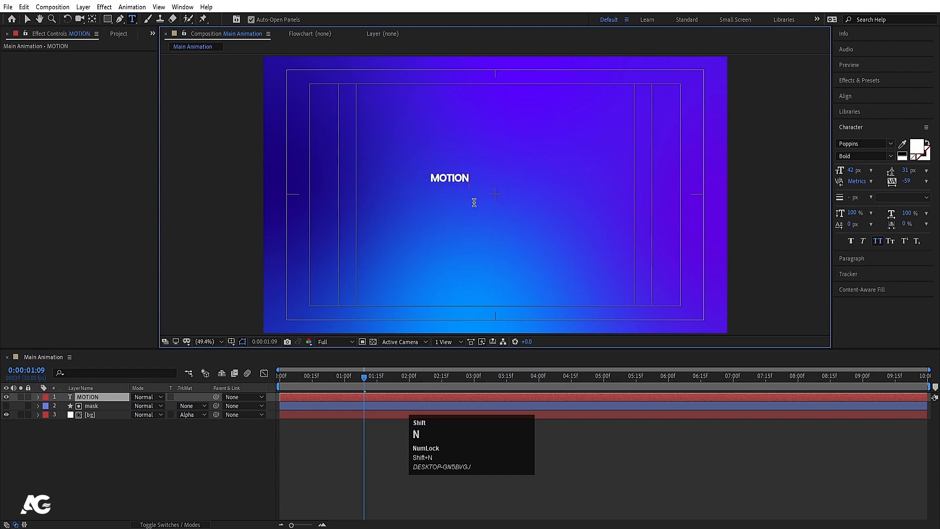
left_click(114, 457)
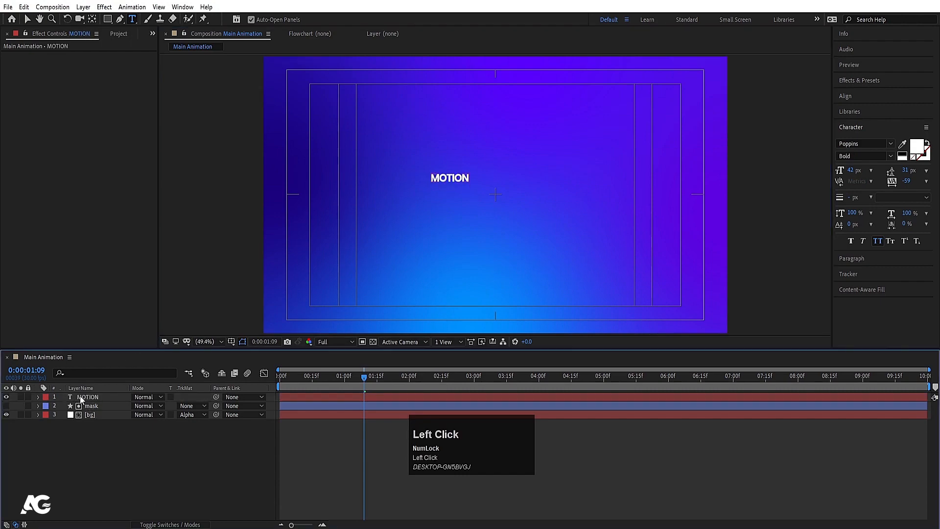
- Centre the MOTION layer's anchor point on the text and align the layer horizontally and vertically to the composition centre
left_click(80, 397)
key("ctrl+alt+Home")
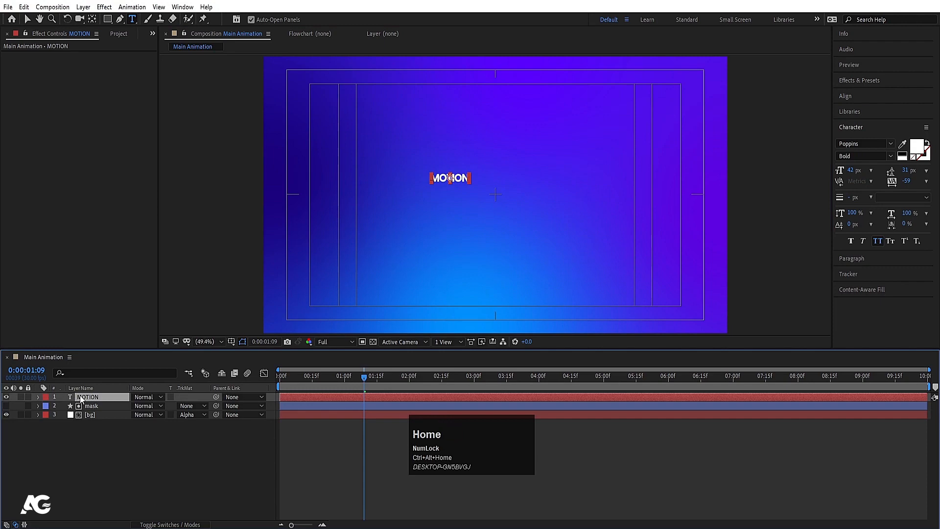
left_click(880, 97)
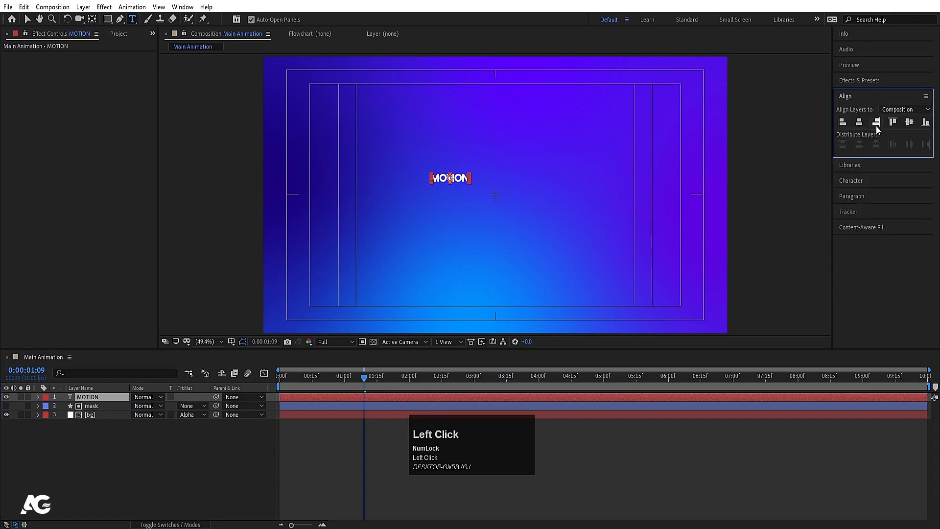
left_click(860, 122)
left_click(910, 122)
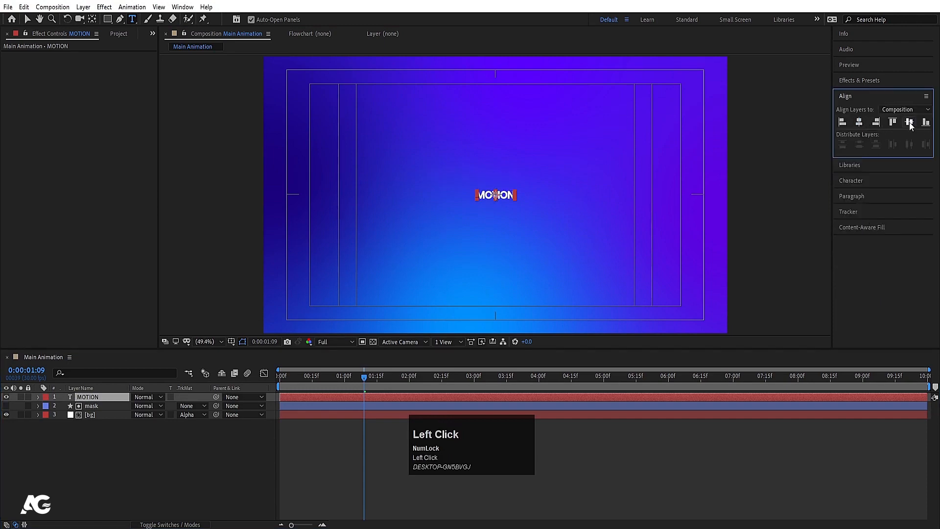
- Scale the MOTION text layer to 540%
key("s")
left_click_drag(146, 406, 314, 365)
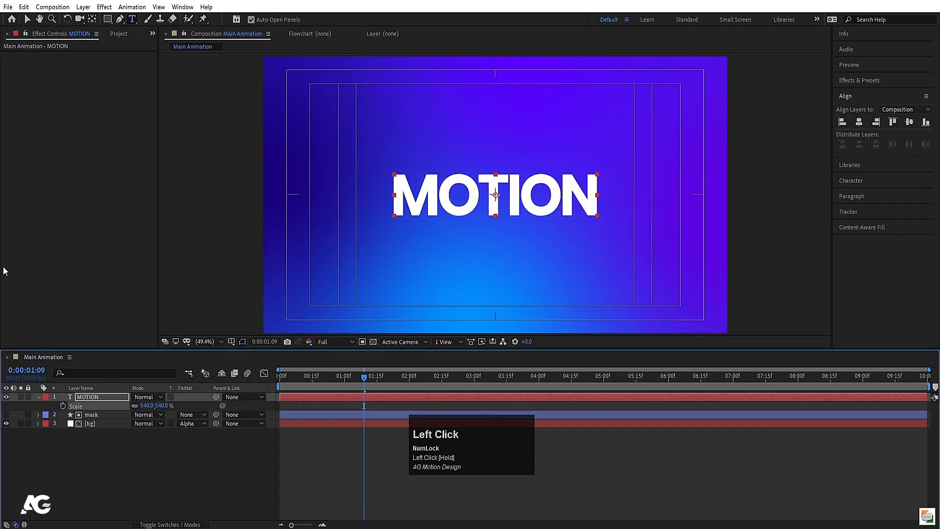
left_click(27, 20)
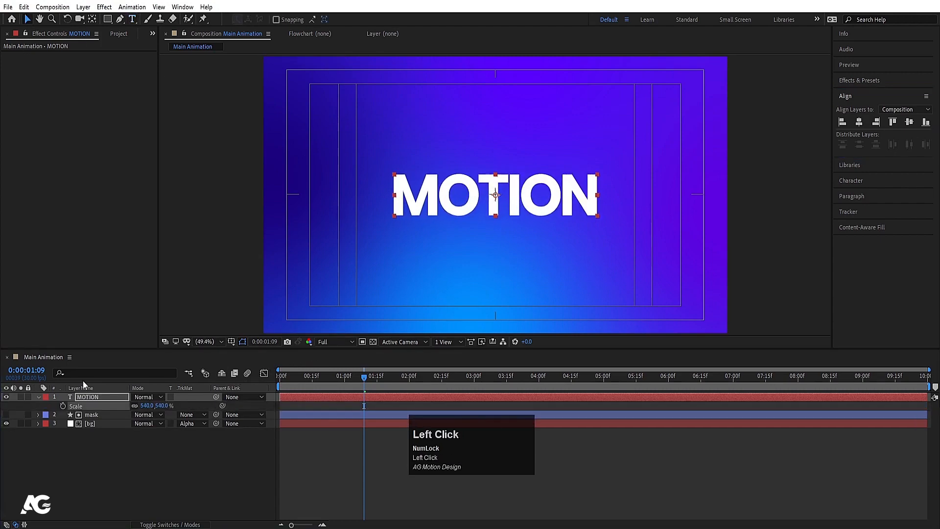
left_click(89, 454)
- Preview the opening and move the MOTION layer so it starts at 0:00:00:16
left_click_drag(299, 376, 245, 386)
key("space")
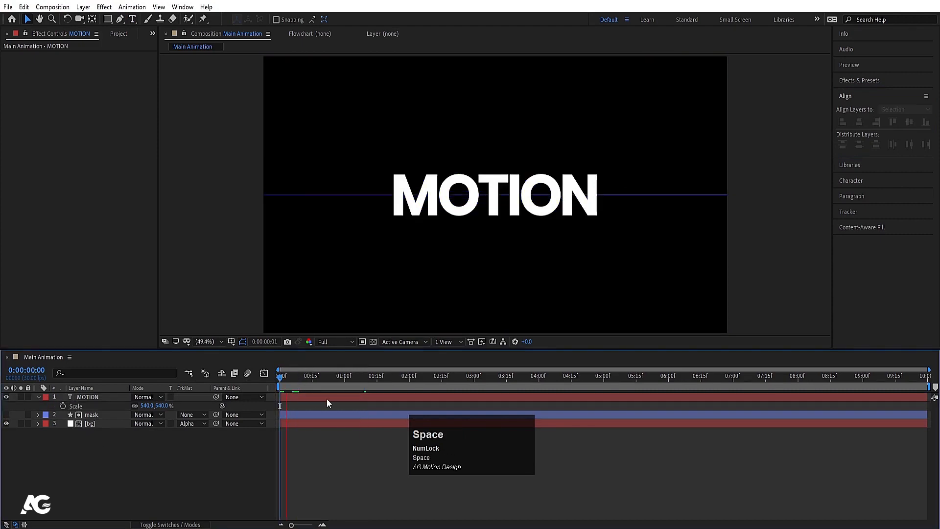
left_click(327, 397)
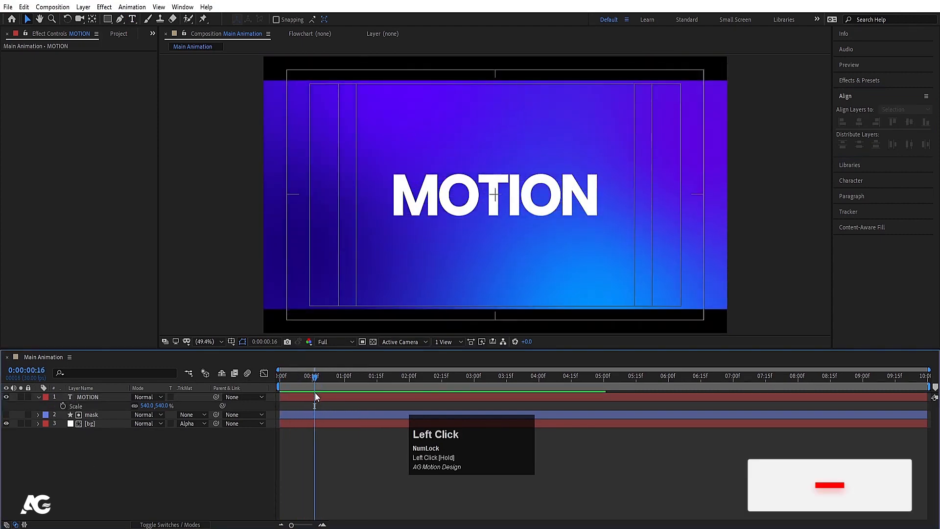
left_click(316, 397)
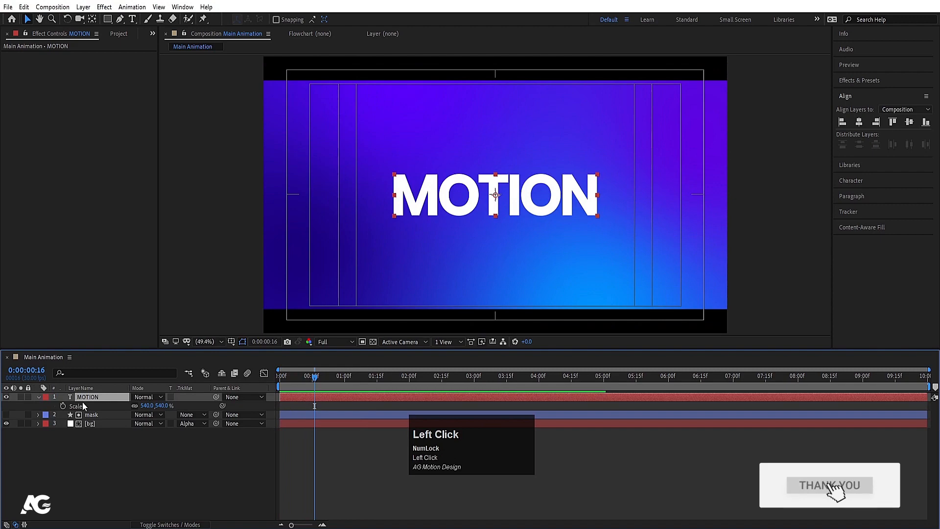
key("bracketleft")
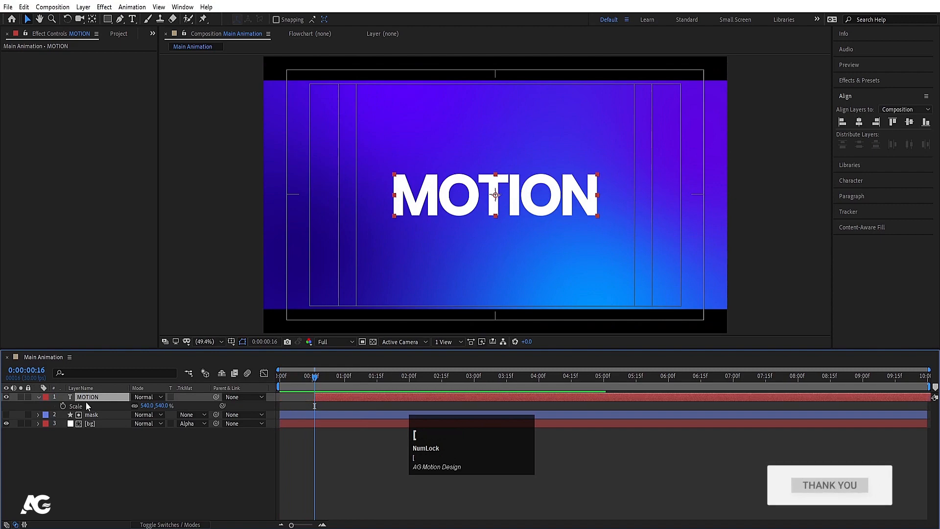
- Add an Opacity text animator to the MOTION layer and set its opacity to 0%
left_click(37, 399)
left_click(37, 398)
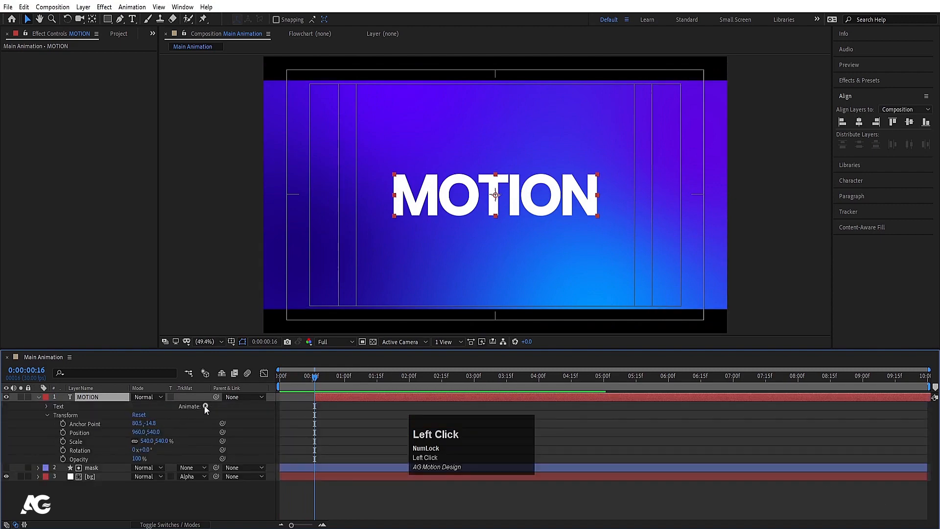
left_click(206, 406)
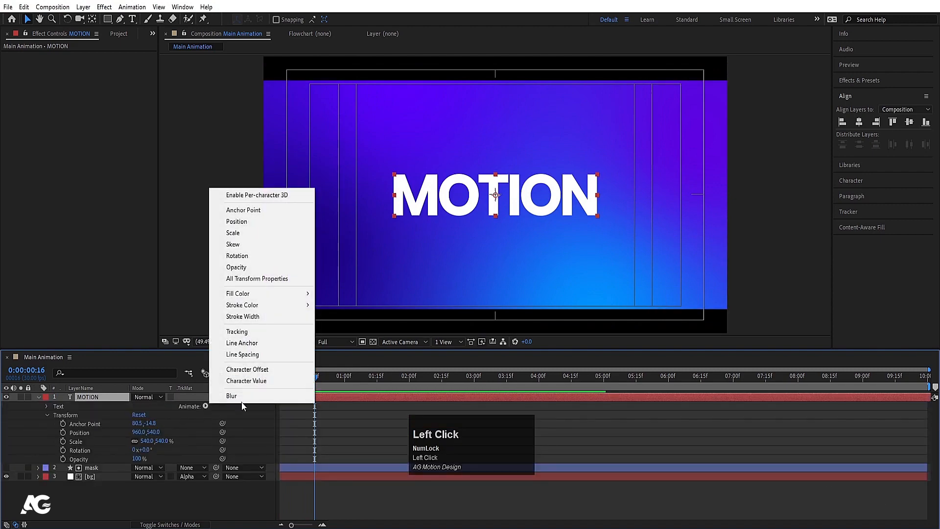
left_click(239, 271)
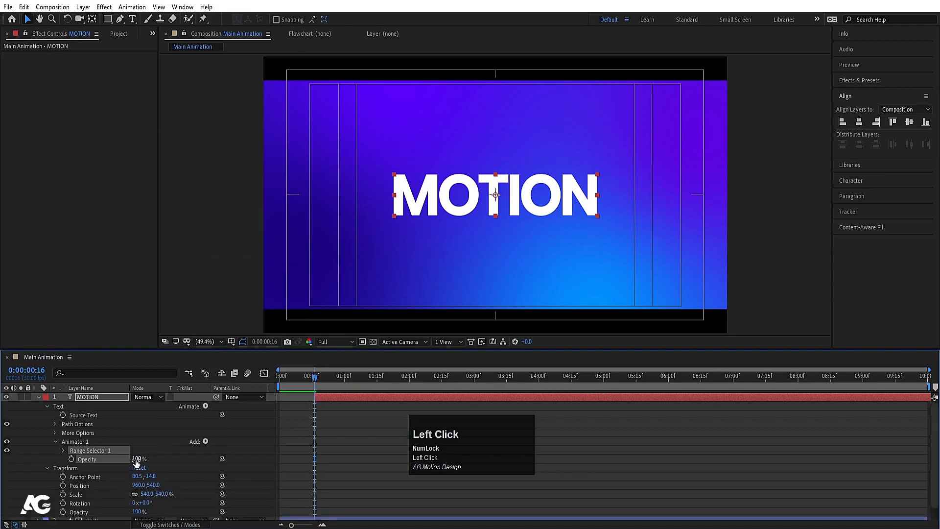
type("0")
key("Return")
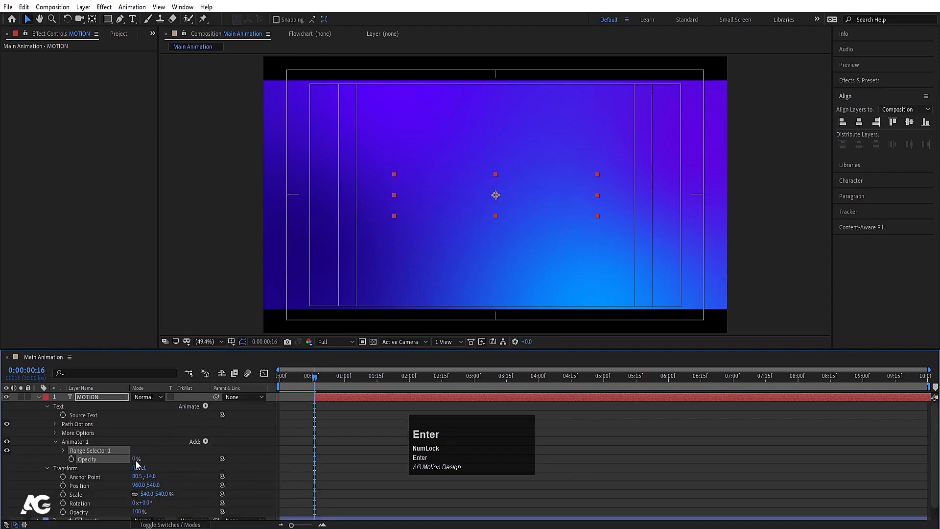
- Keyframe Range Selector 1's Start from 0% at 0:00:00:16 to 100% at 0:00:01:29, and preview the letter reveal
left_click(64, 450)
left_click(79, 459)
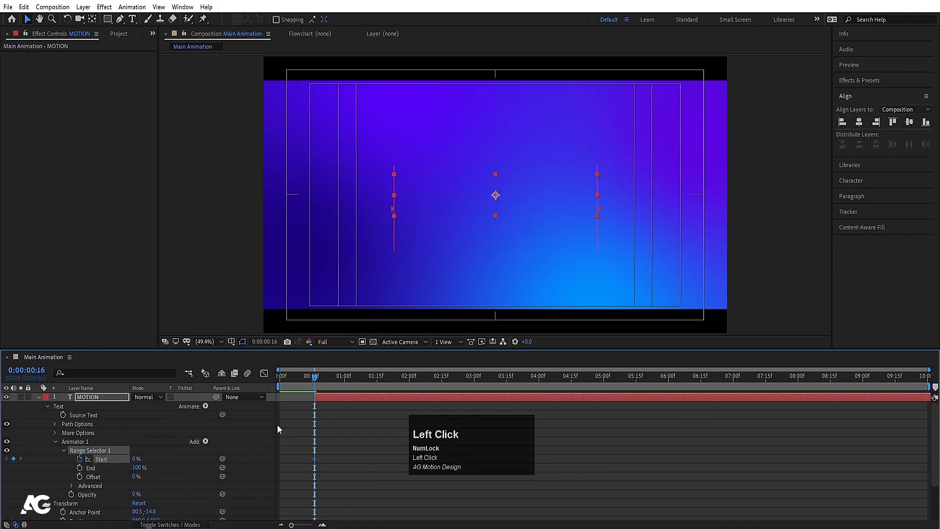
left_click(409, 380)
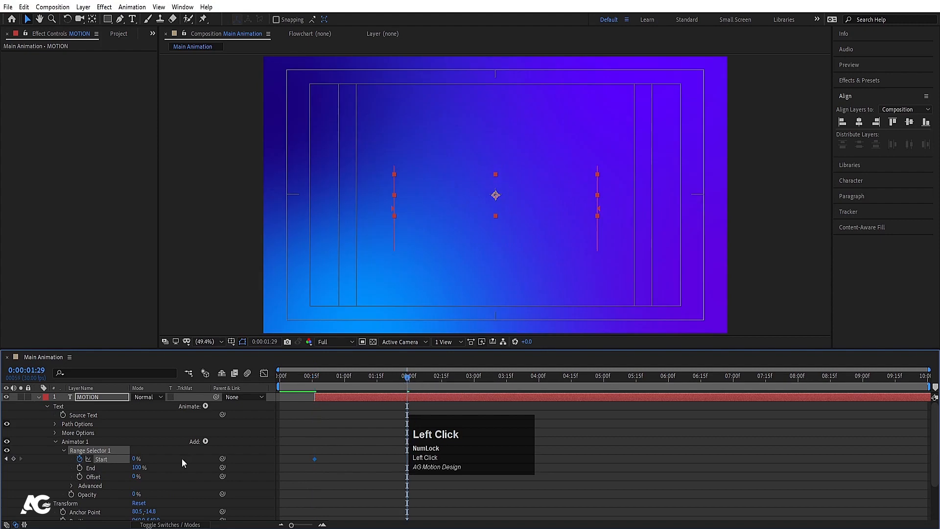
left_click_drag(134, 458, 216, 453)
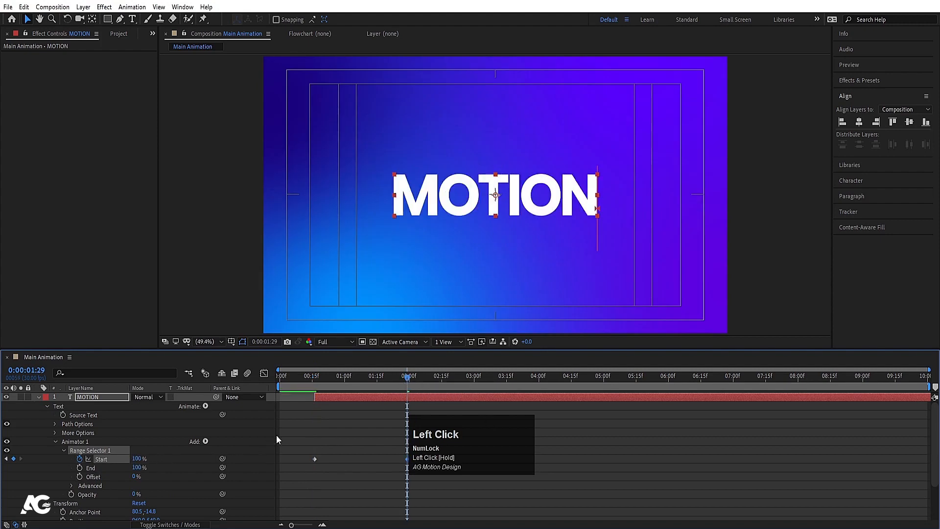
key("j")
key("space")
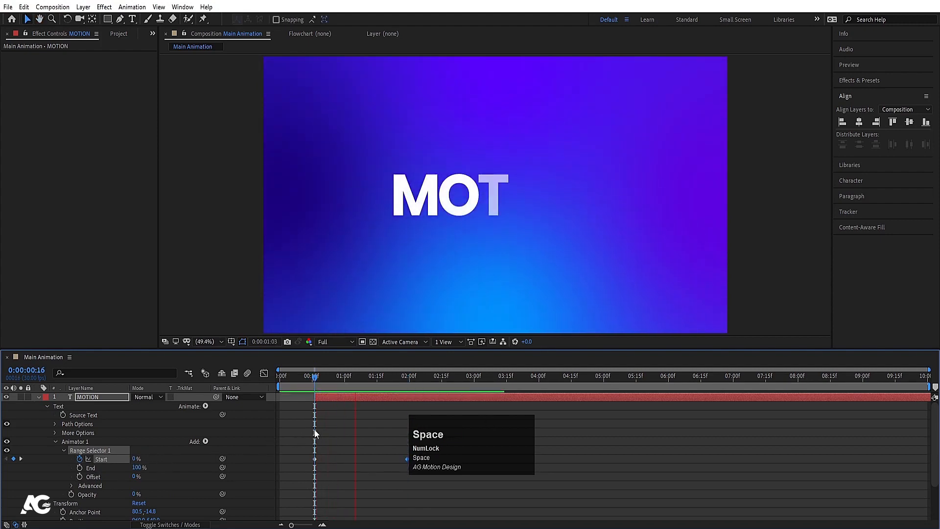
left_click(468, 418)
- Apply Easy Ease to both Start keyframes and shape their speed graph into a sharp central peak, then preview the reveal
left_click_drag(460, 438, 307, 477)
key("F9")
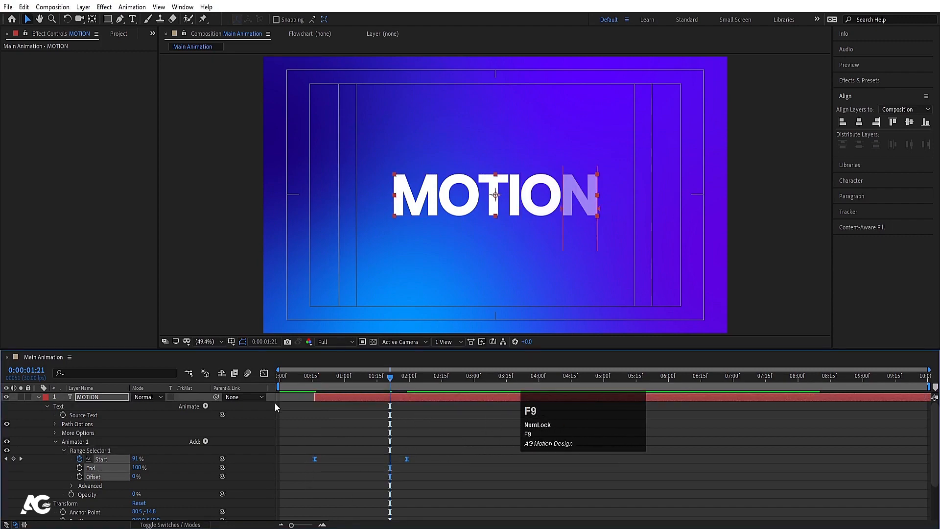
left_click(264, 374)
left_click_drag(426, 436, 275, 511)
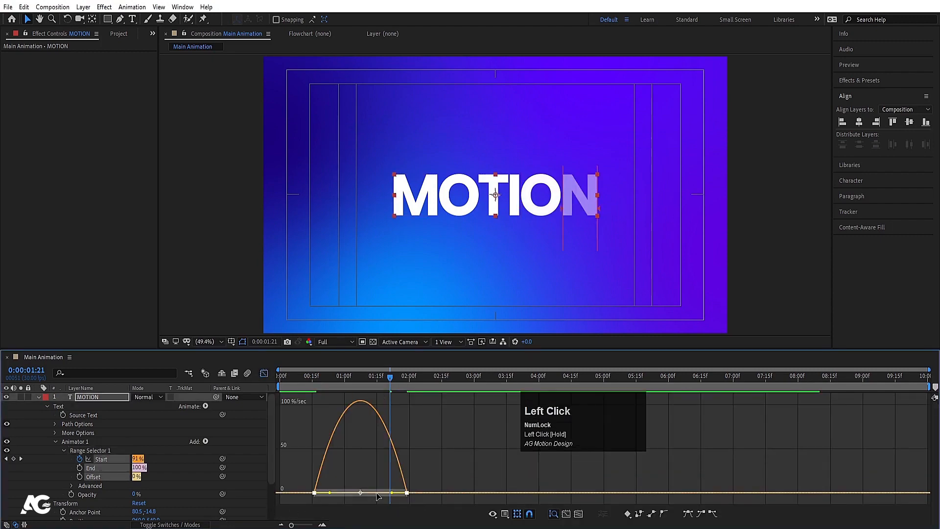
left_click_drag(394, 494, 360, 497)
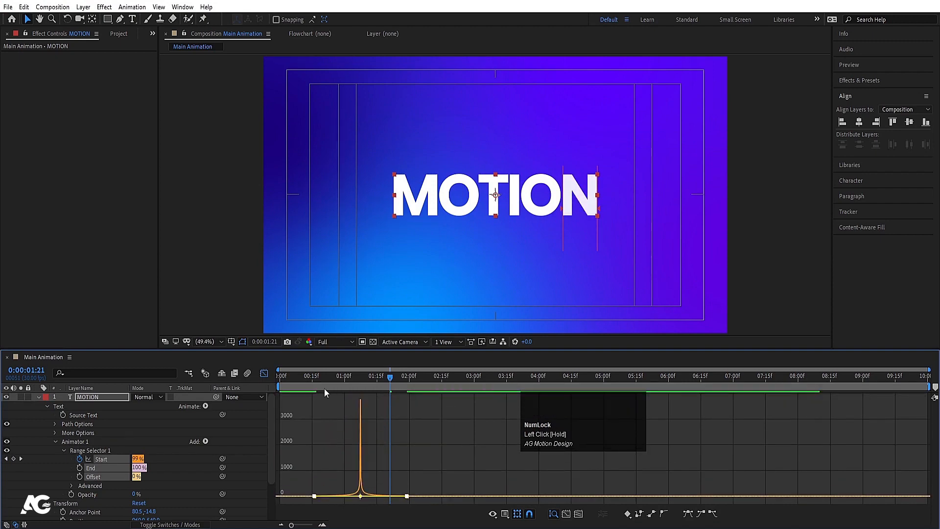
left_click(314, 381)
key("space")
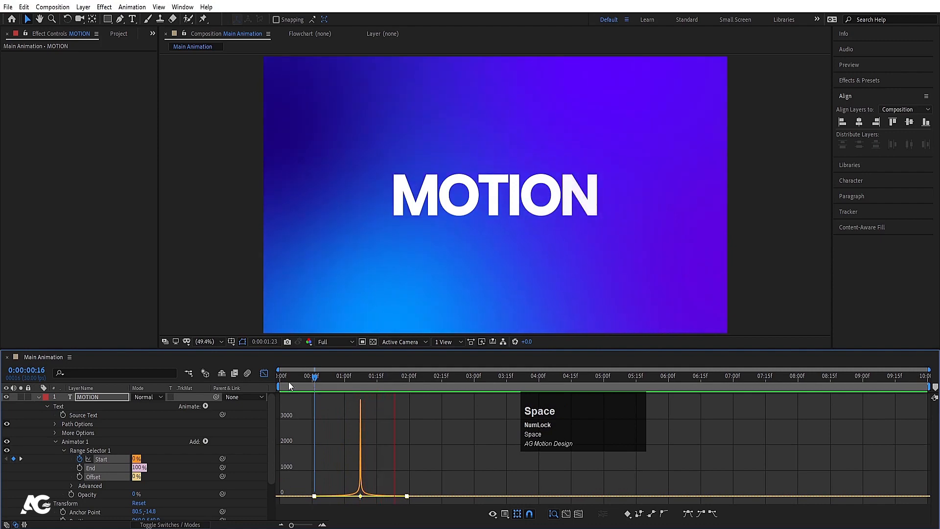
left_click(264, 373)
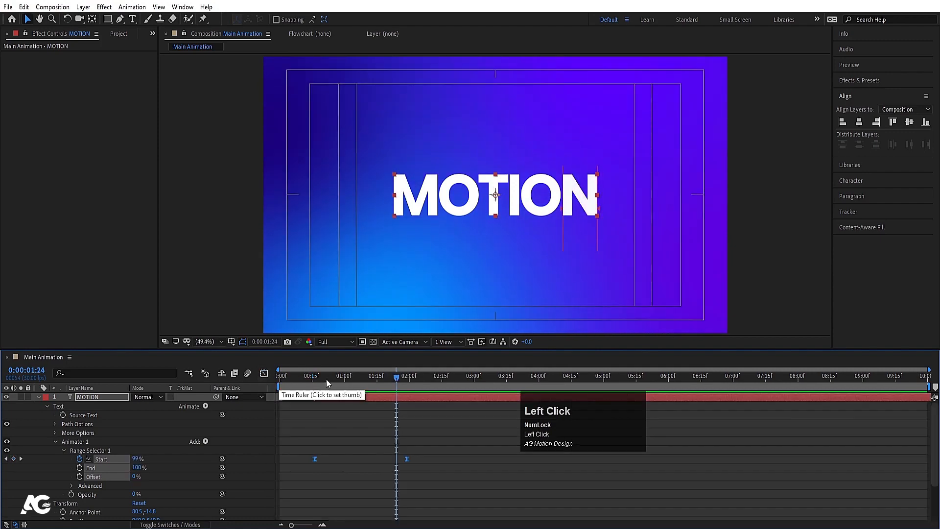
- Turn on Randomize Order in Range Selector 1's advanced options
left_click(71, 484)
scroll(89, 488, "down", 3)
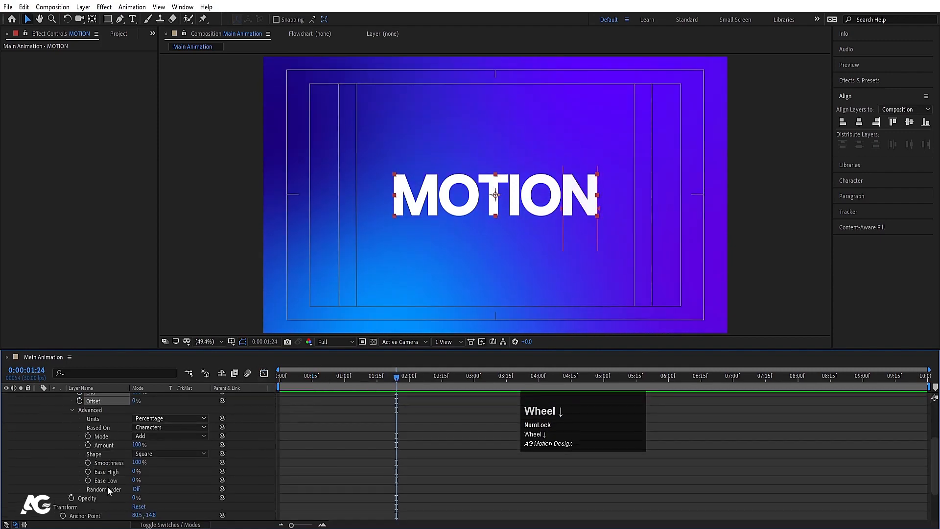
left_click(111, 488)
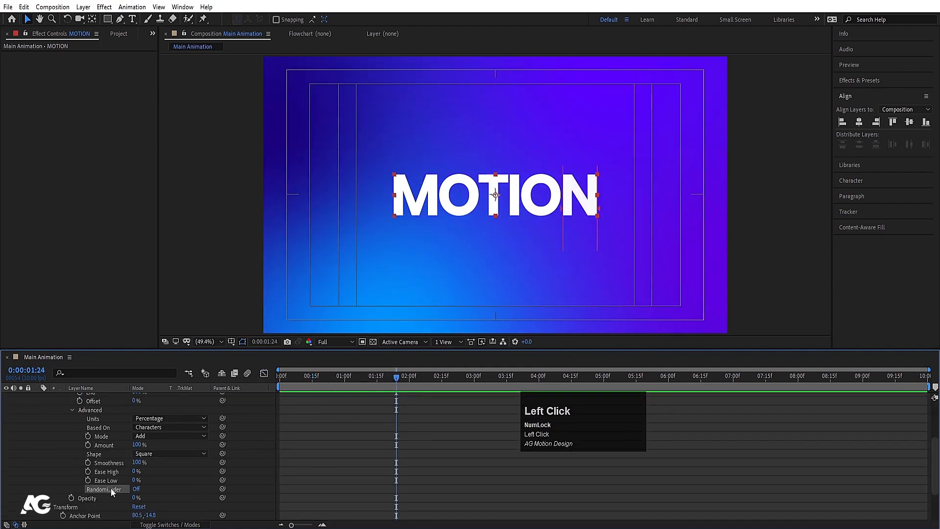
left_click(136, 488)
left_click(321, 433)
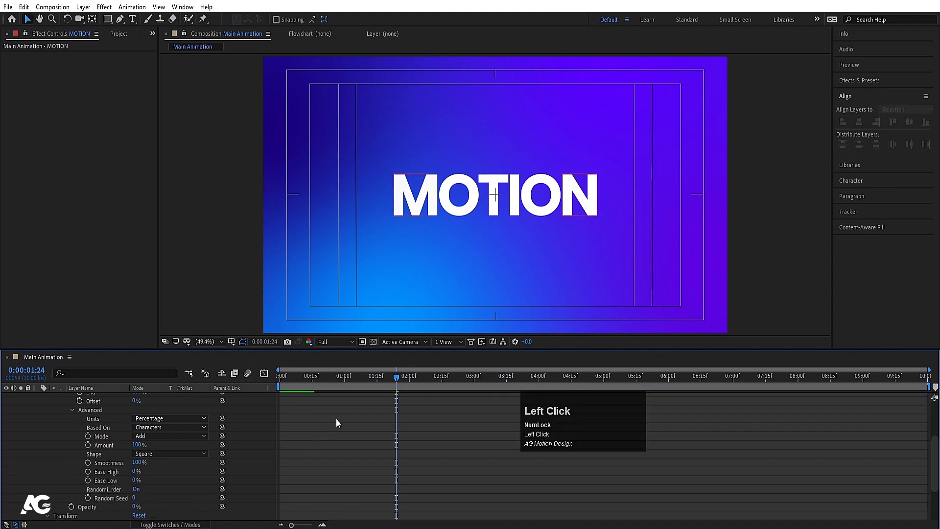
- Preview the randomized letter reveal from 0:00:00:16
scroll(339, 407, "up", 3)
key("space")
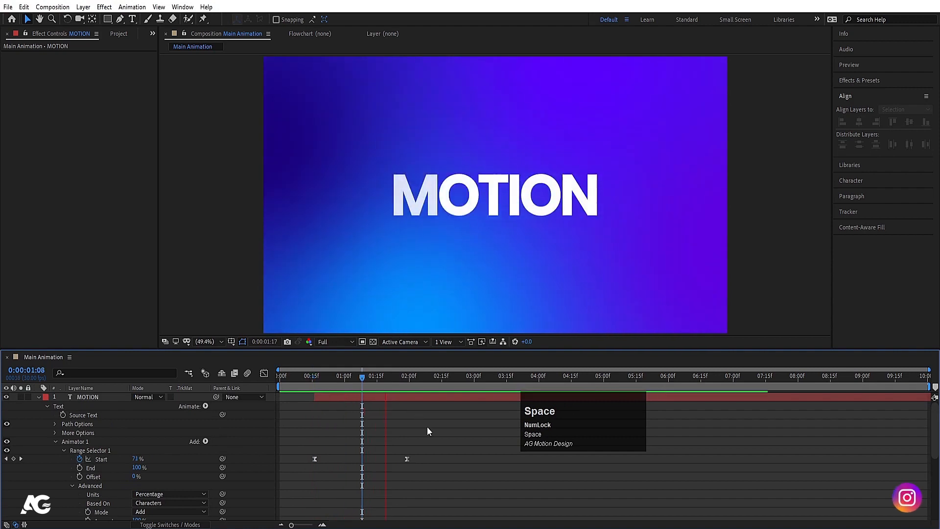
left_click(316, 377)
key("space")
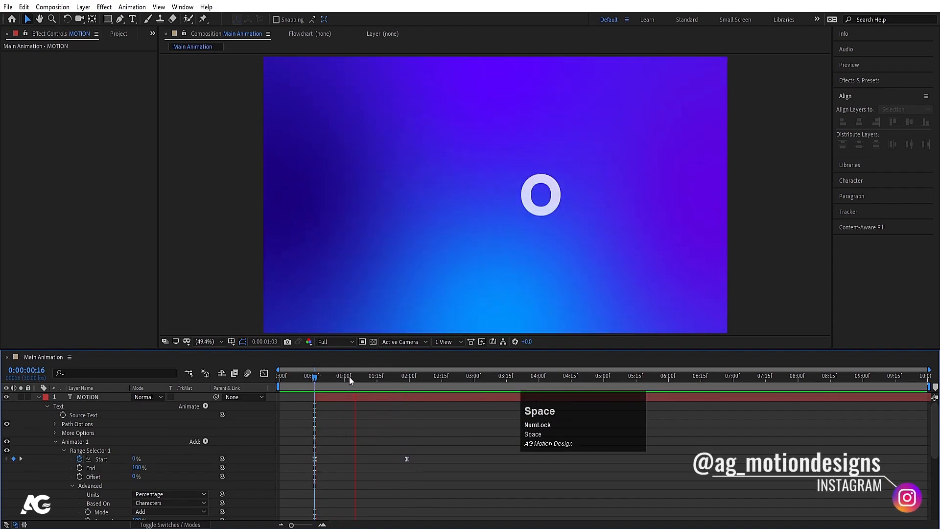
key("space")
- Add a Blur property to the MOTION layer's Animator 1, set it to 50, and preview the blurred letter reveal
left_click(79, 442)
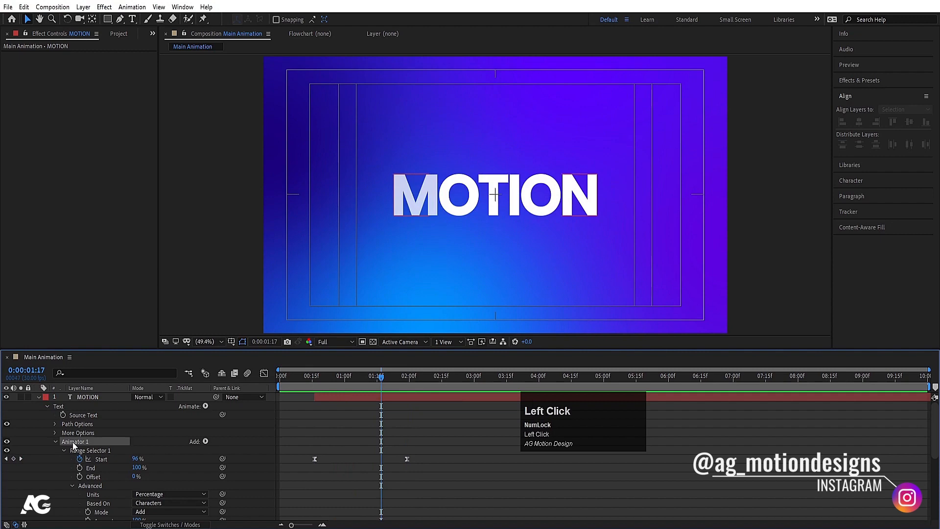
left_click(207, 441)
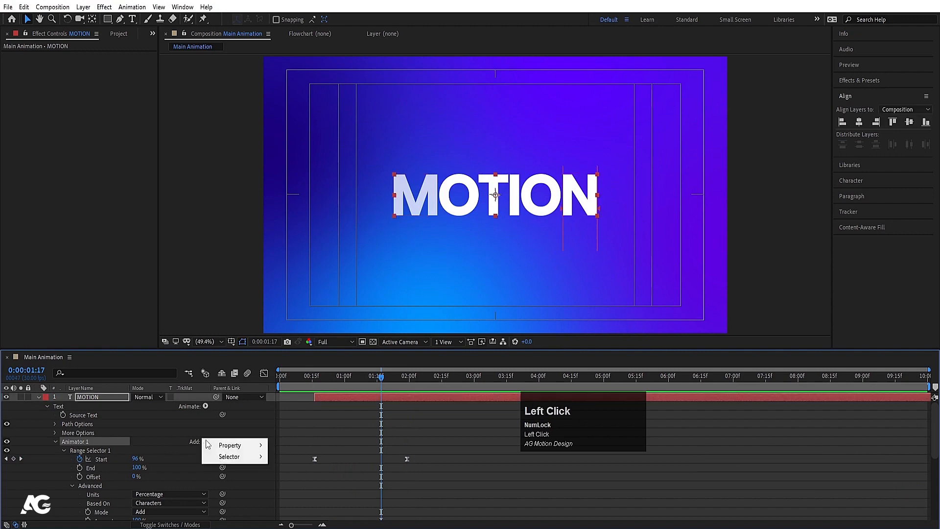
mouse_move(229, 446)
left_click(286, 443)
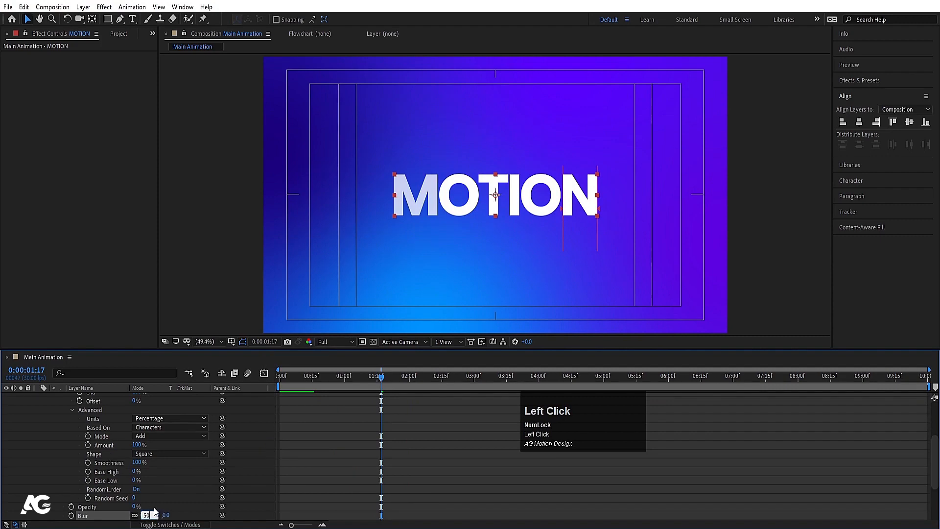
key("Return")
left_click(321, 376)
key("space")
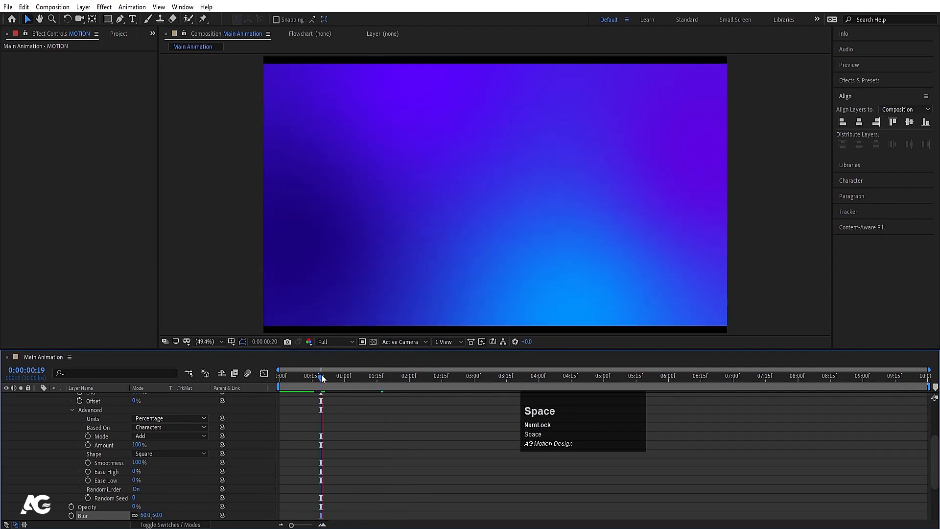
scroll(377, 435, "up", 5)
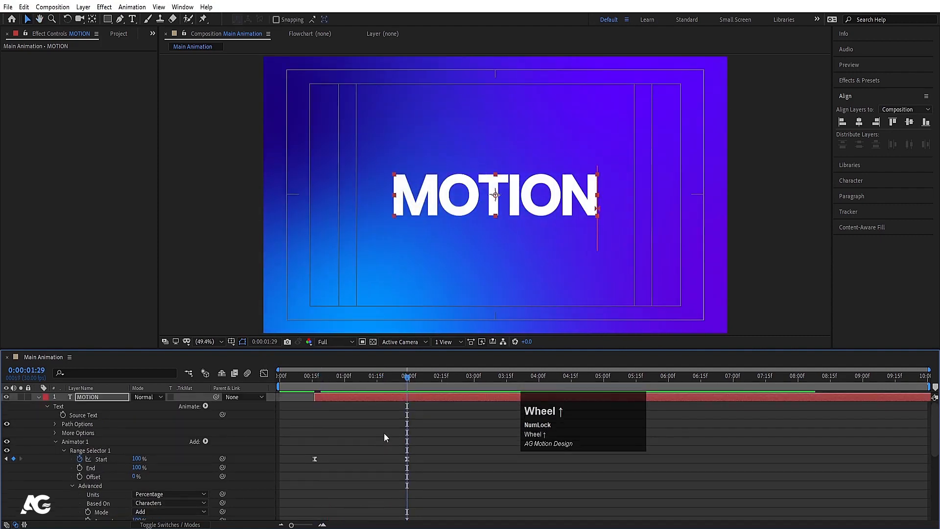
- Keyframe the MOTION layer's Position from 960, 540 at 0:00:01:29 up to 960, 440 at 0:00:03:00
left_click(387, 429)
key("u")
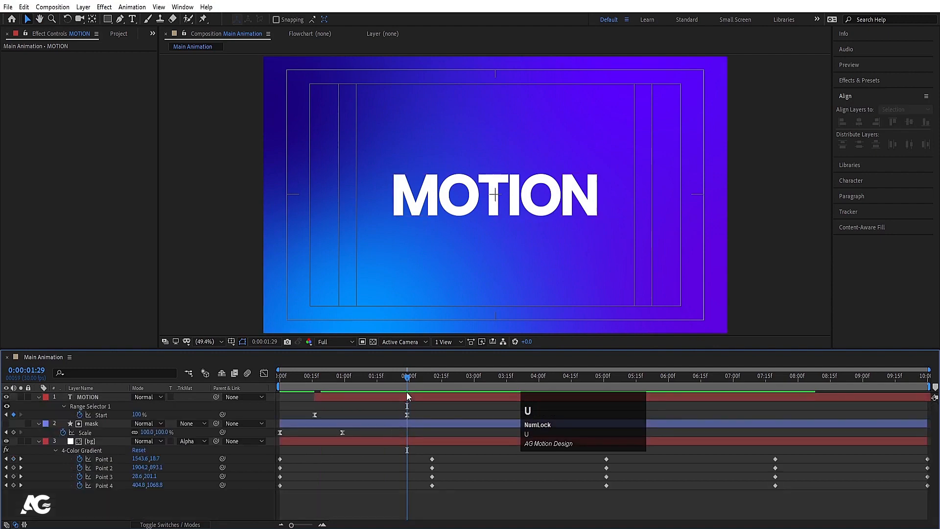
left_click(413, 400)
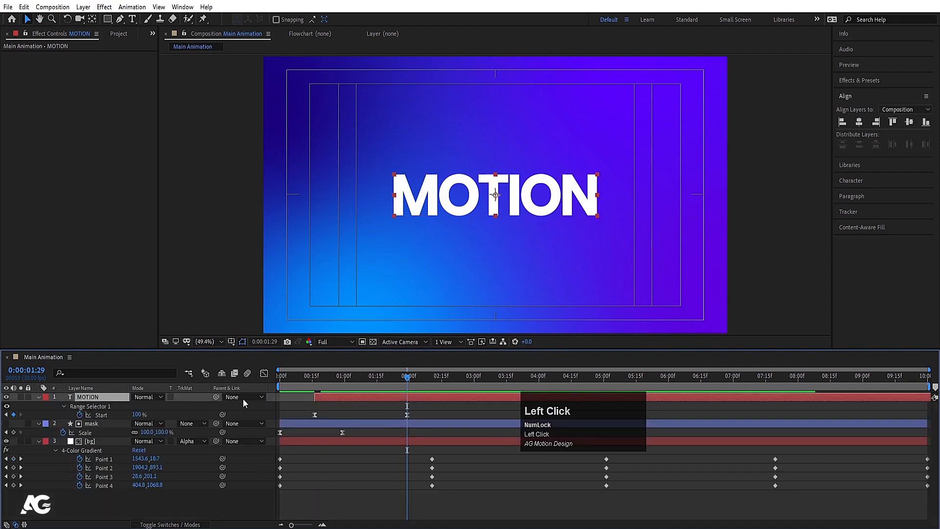
key("p")
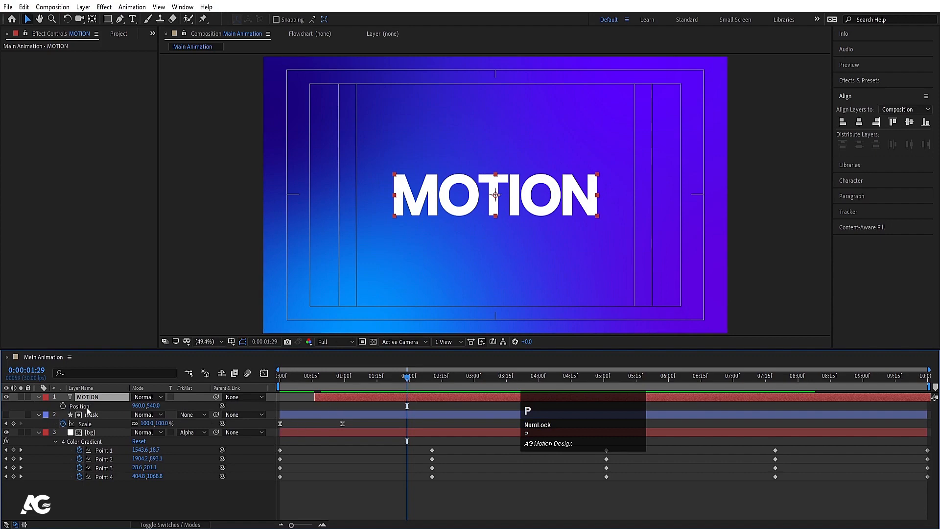
left_click(59, 413)
left_click(63, 406)
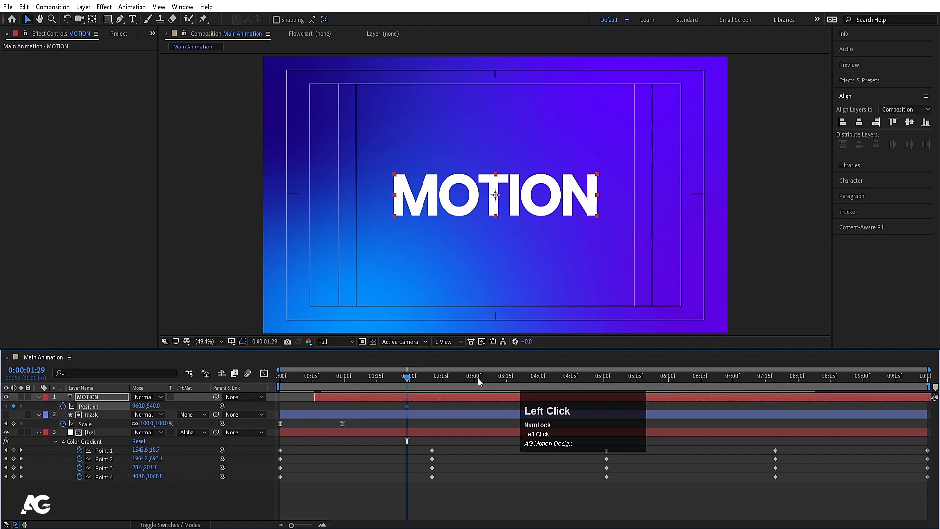
left_click(474, 377)
left_click_drag(153, 406, 120, 391)
left_click(262, 407)
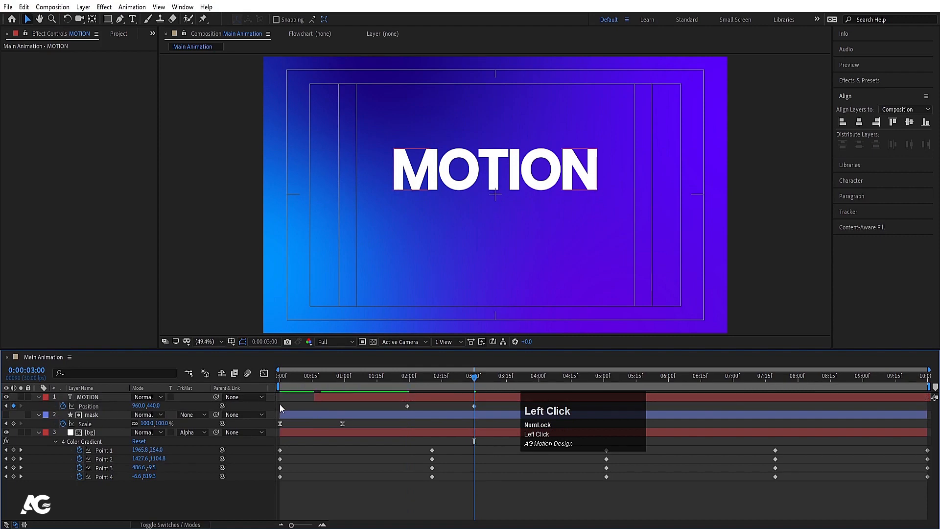
- Create a new text layer reading GRAPHICS below the MOTION title
left_click(133, 20)
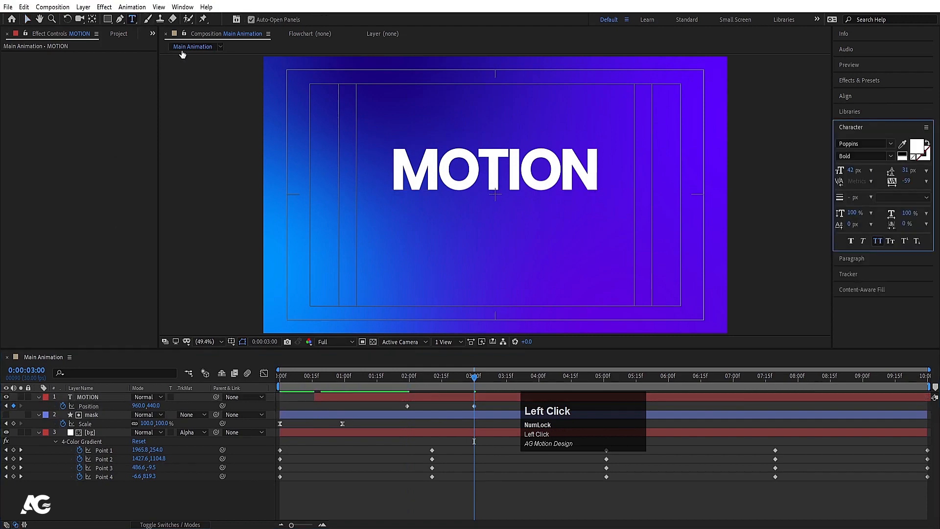
left_click(415, 264)
type("GRA")
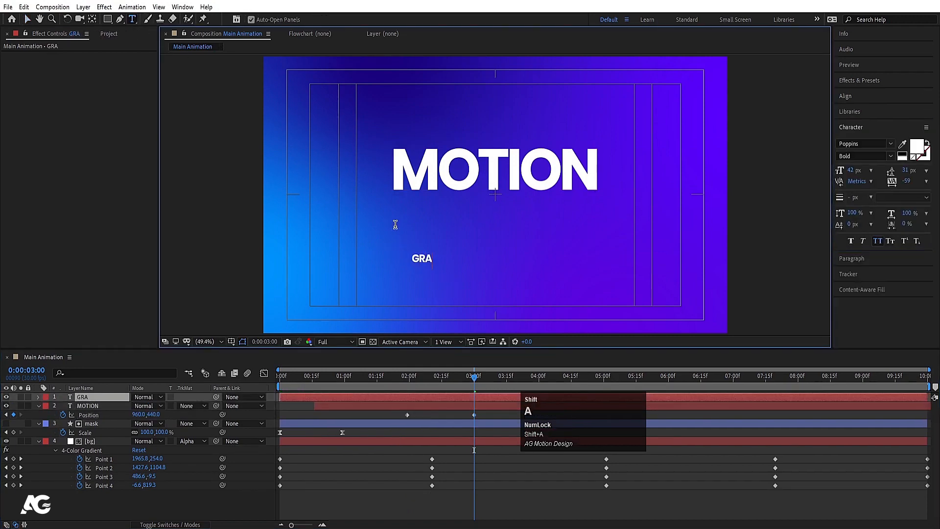
type("PHICS")
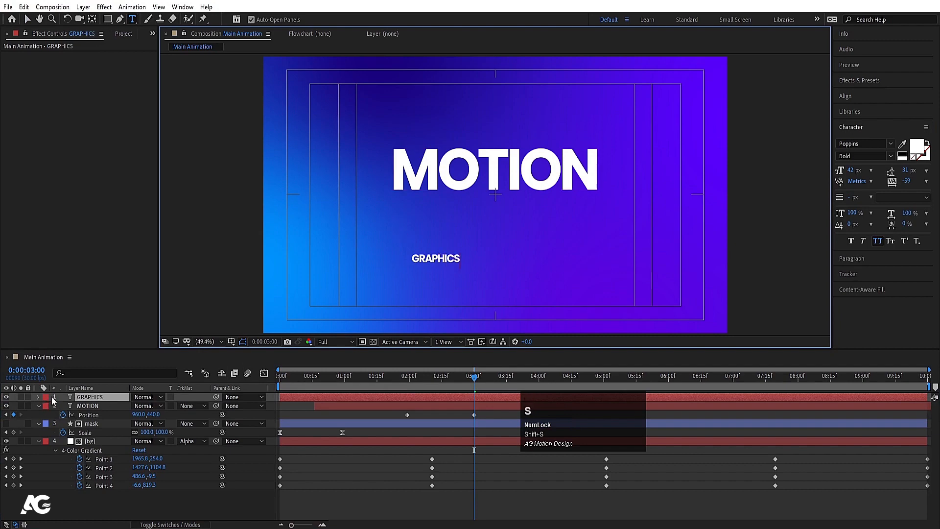
- Centre the GRAPHICS layer's anchor point and align the layer horizontally and vertically to the composition centre
left_click(92, 401)
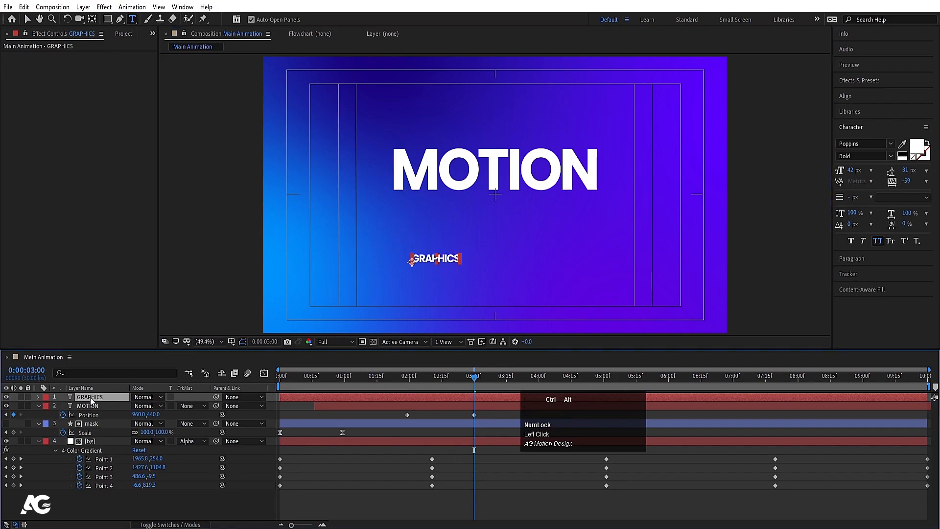
key("ctrl+alt+Home")
left_click(854, 97)
left_click(858, 123)
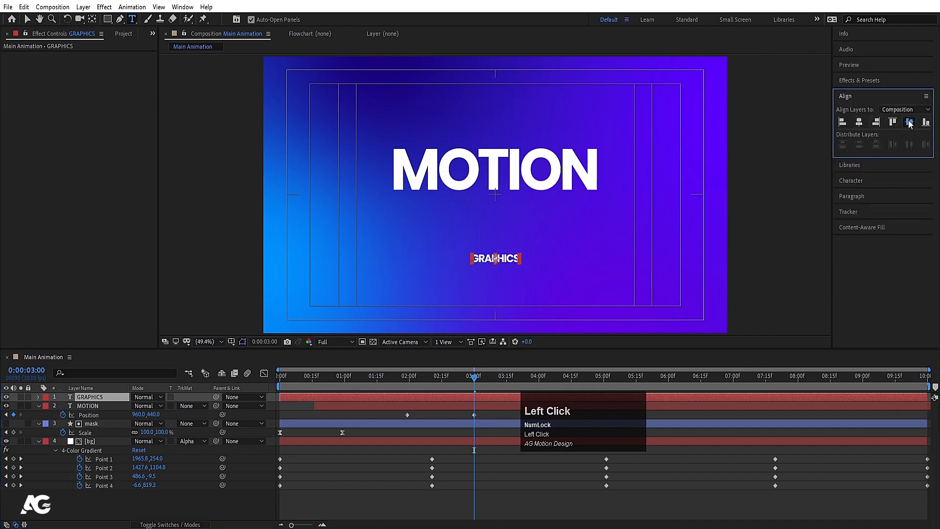
left_click(910, 123)
- Scale the GRAPHICS text to 435% to match MOTION's width, and place it just below MOTION
key("s")
left_click_drag(146, 405, 311, 406)
left_click(27, 20)
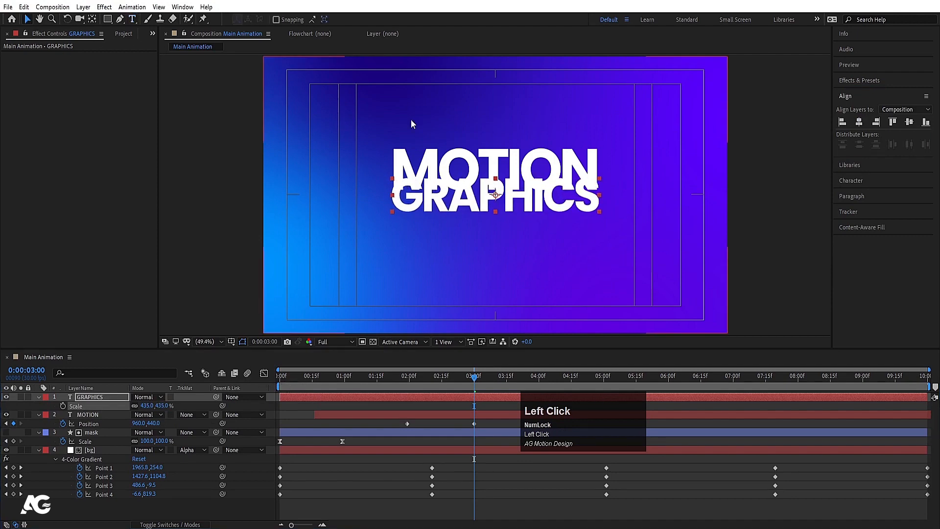
left_click_drag(541, 210, 549, 231)
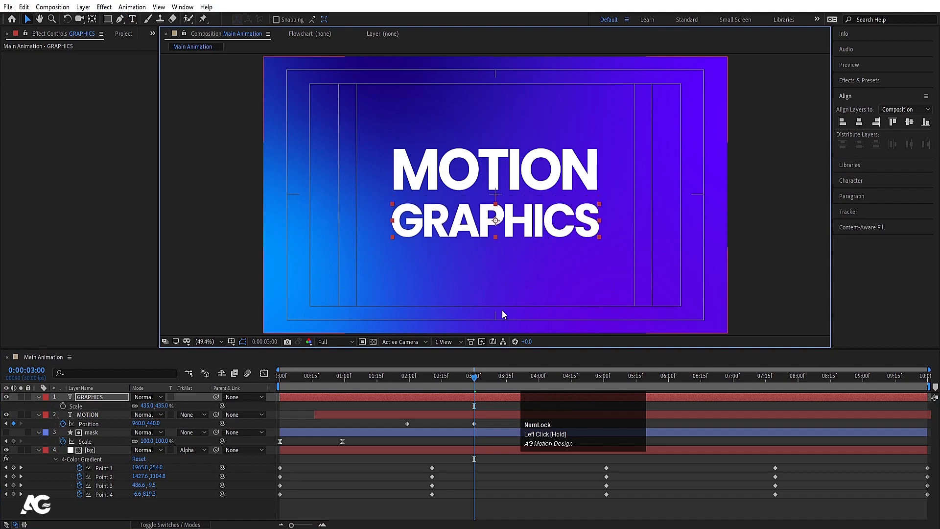
- Nudge the MOTION text down to 960, 466 at 0:00:03:00, closer to GRAPHICS
left_click(458, 416)
key("Down")
key("Down")
key("Down")
key("Down")
key("Down")
key("Down")
key("Down")
key("Down")
key("Down")
key("Down")
key("Down")
key("Down")
key("Down")
key("Down")
key("Down")
key("Down")
key("Down")
key("Down")
key("Down")
key("Down")
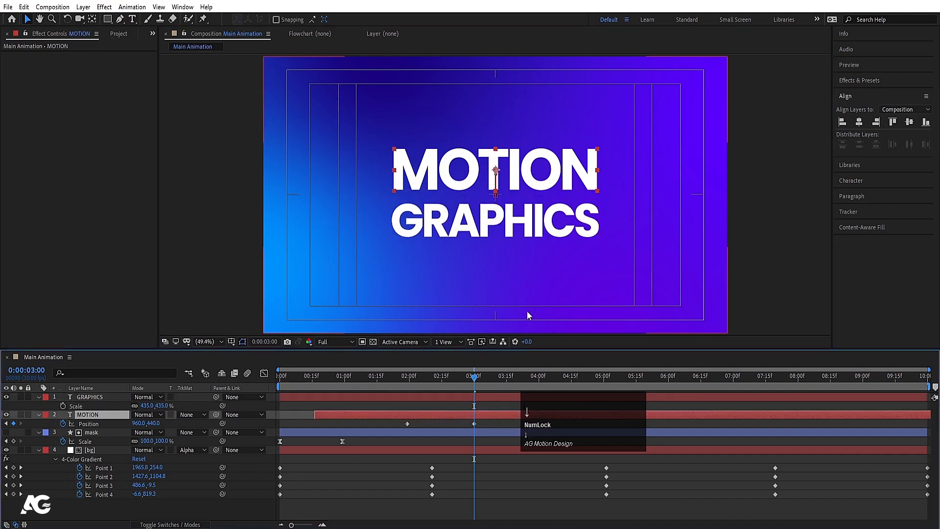
key("Down")
key("Down")
key("Down")
key("Down")
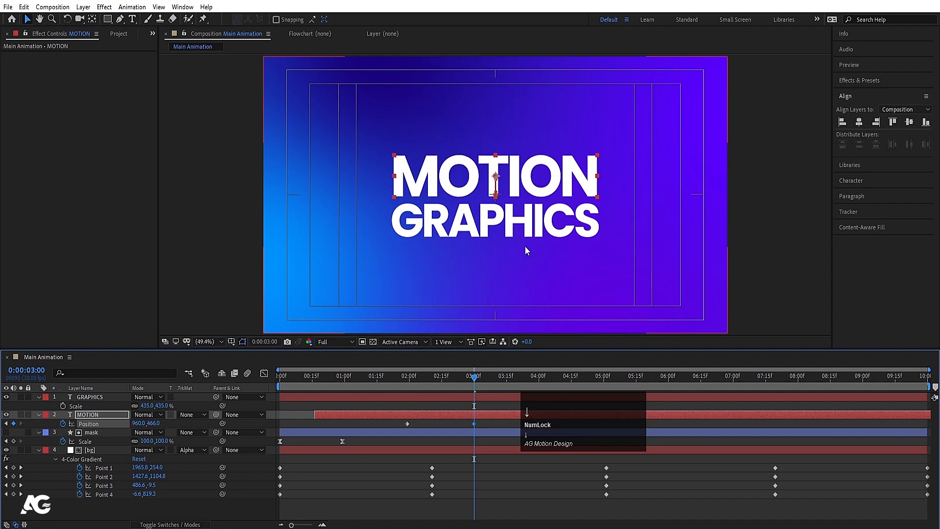
- Nudge the GRAPHICS text up to 960, 621.3 so it sits tightly beneath MOTION
left_click(524, 226)
key("Up")
key("Up")
key("Up")
key("Up")
key("Up")
key("Up")
key("Up")
key("Up")
key("Up")
key("Up")
key("Up")
key("Up")
key("Up")
key("Up")
key("Up")
key("Up")
key("Up")
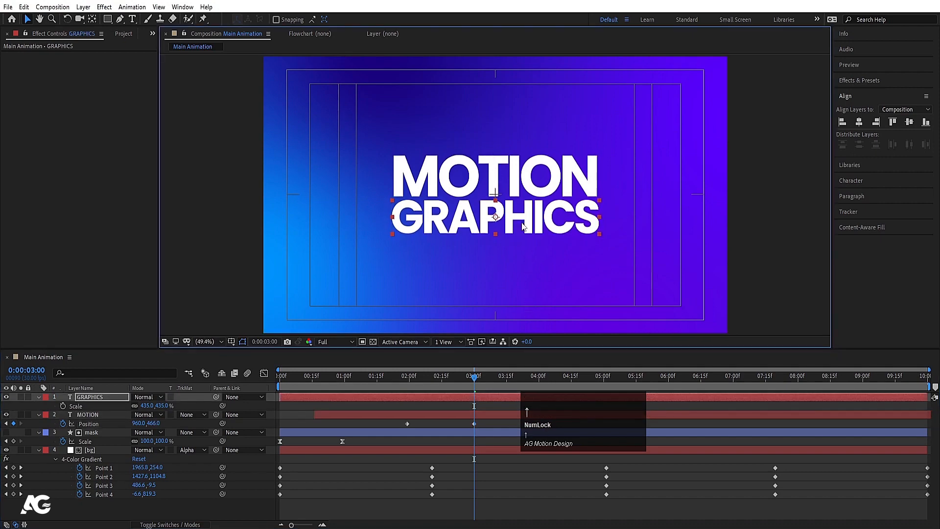
left_click(448, 407)
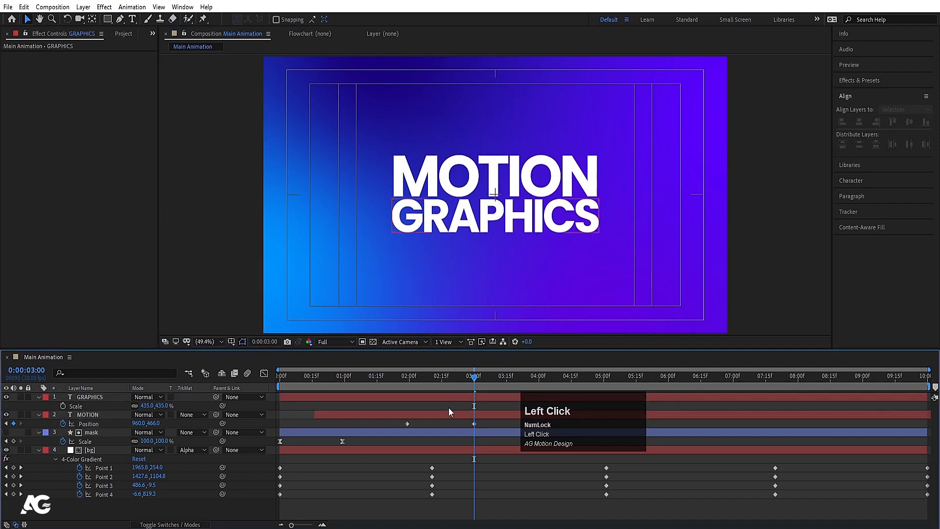
- Shift the GRAPHICS layer to start at MOTION's first Position keyframe, 0:00:01:29
key("j")
key("j")
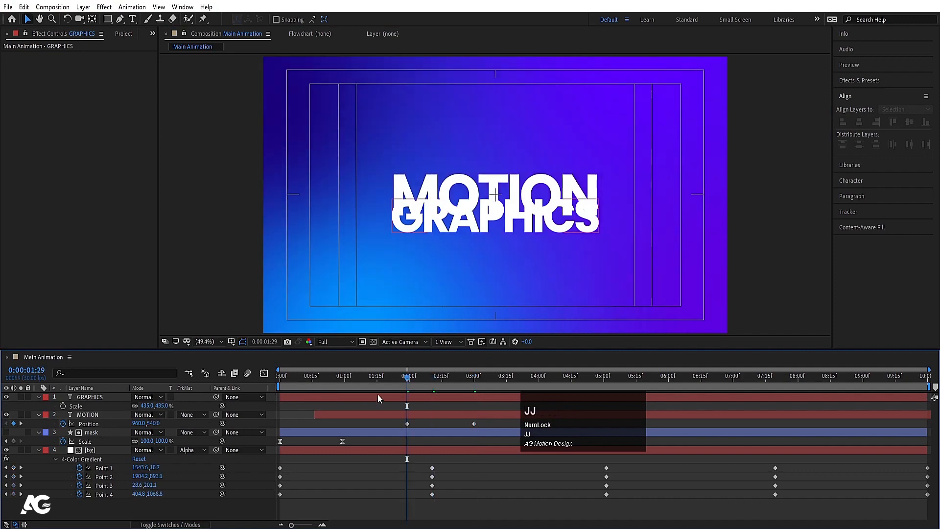
left_click(407, 398)
key("[")
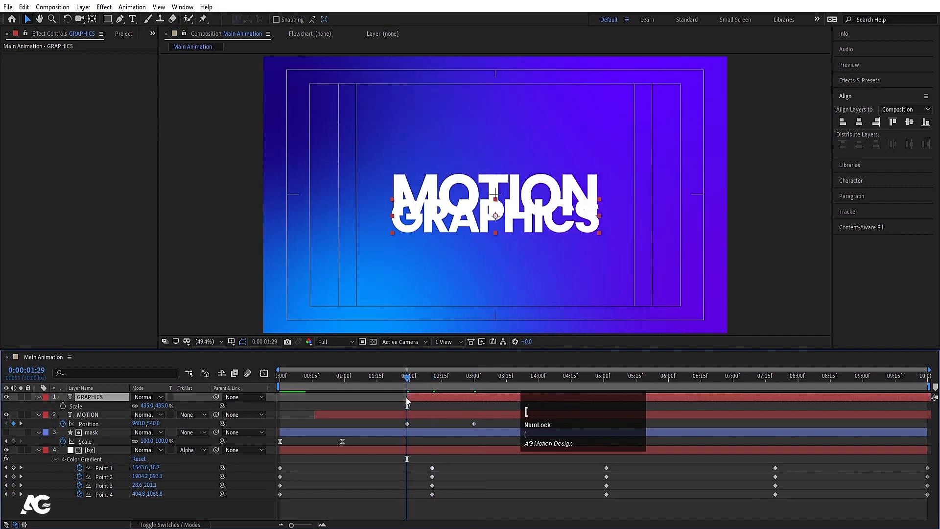
- Keyframe the GRAPHICS layer's Position from 960, 550.3 at 0:00:01:29 to 960, 621.3 at 0:00:03:00
key("p")
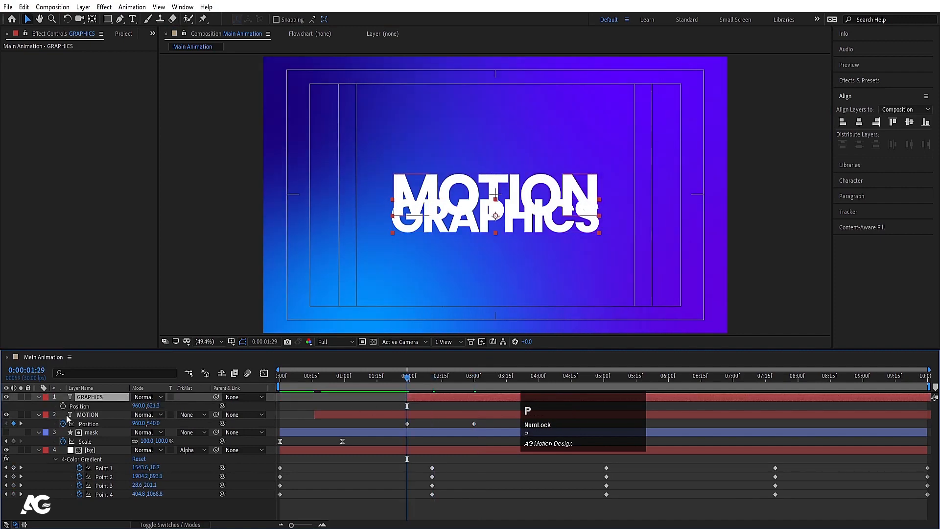
left_click(62, 406)
left_click(471, 375)
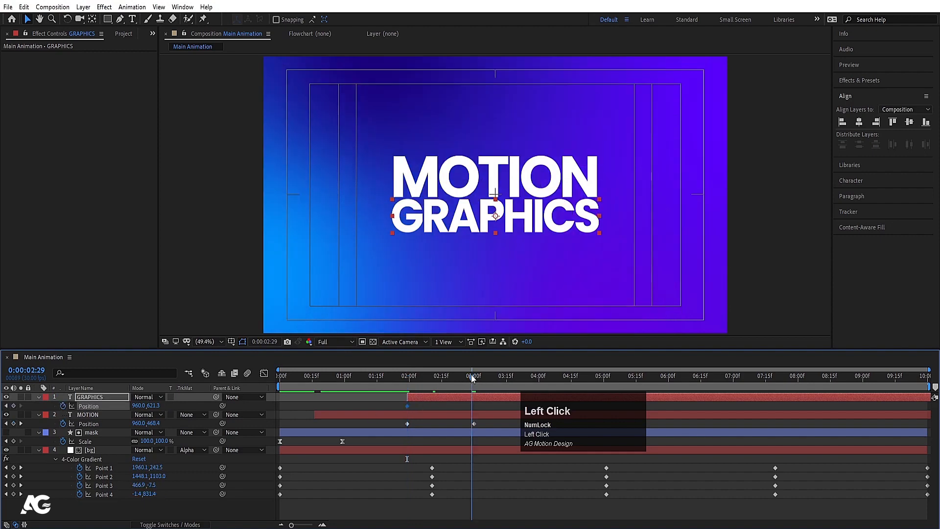
key("k")
left_click(13, 406)
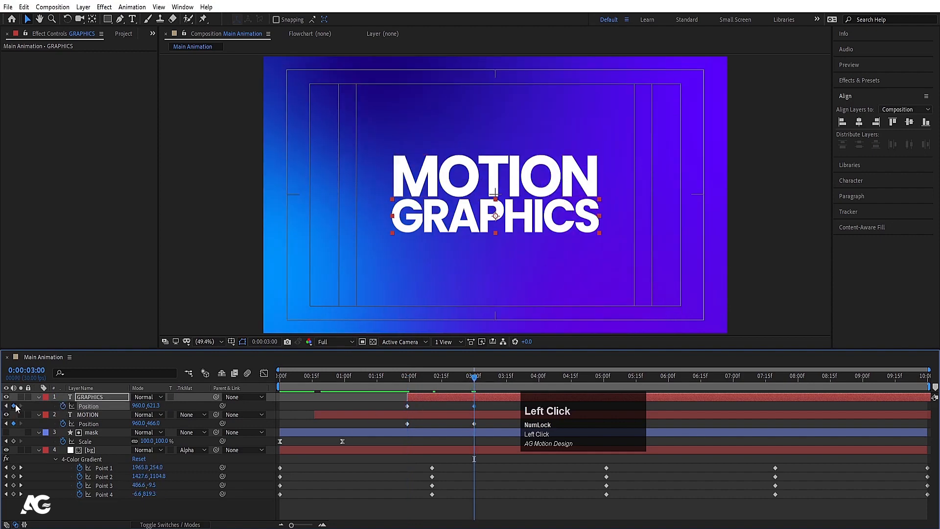
key("j")
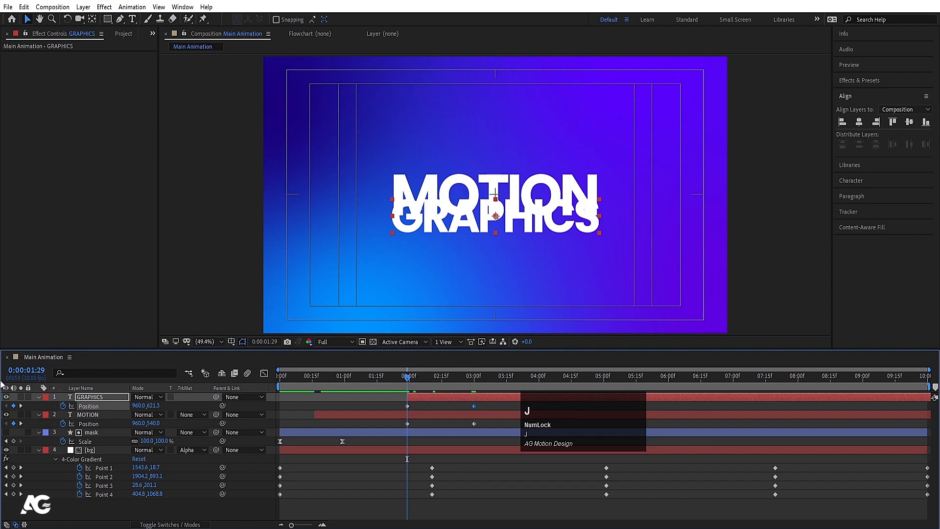
left_click_drag(155, 405, 131, 390)
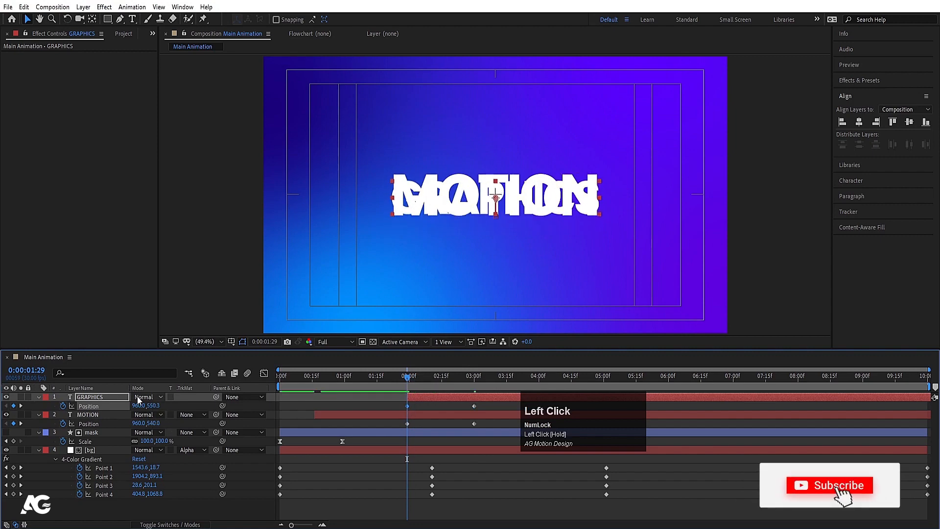
key("k")
key("k")
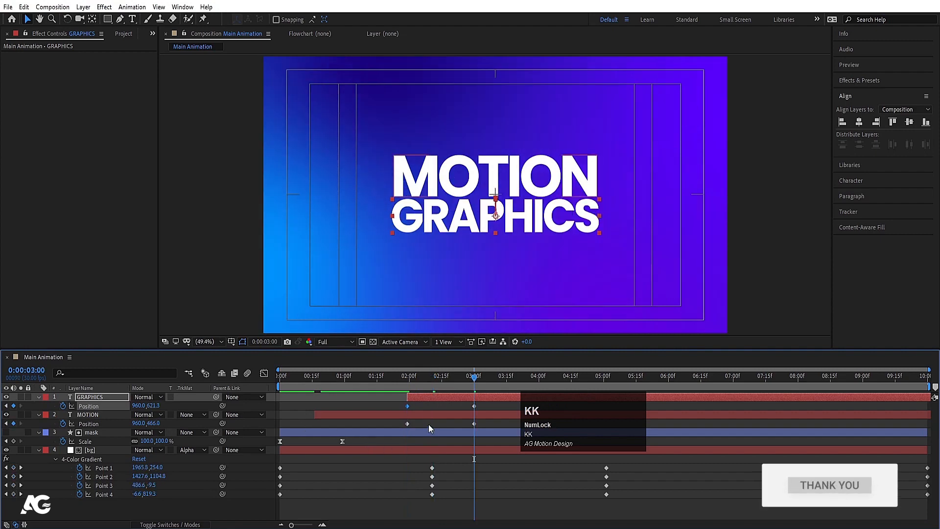
left_click(396, 405)
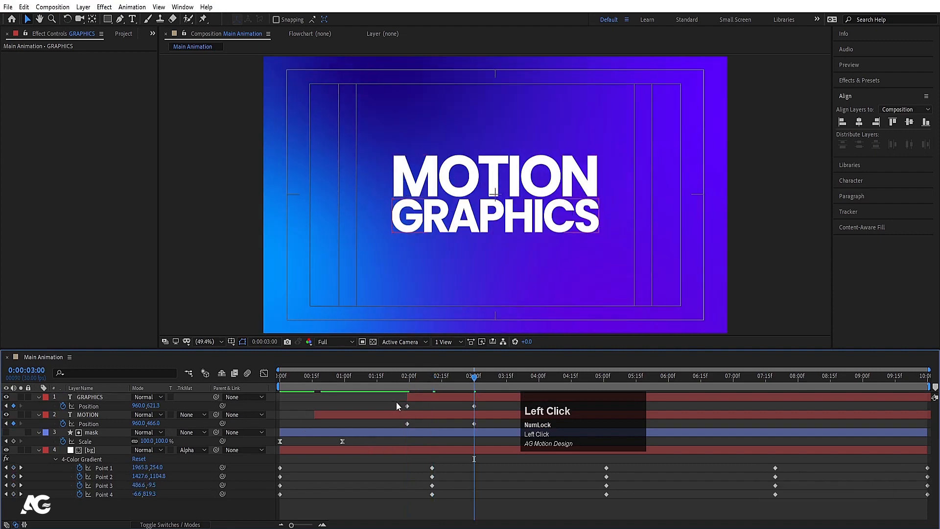
- Draw a blue rectangle on a new shape layer fully covering the GRAPHICS text, and centre its anchor point
left_click(107, 19)
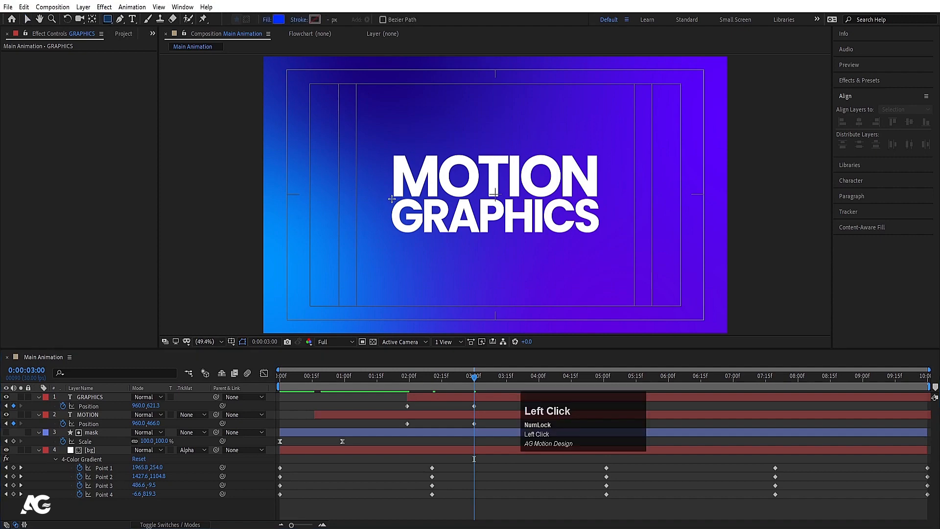
left_click_drag(392, 199, 605, 241)
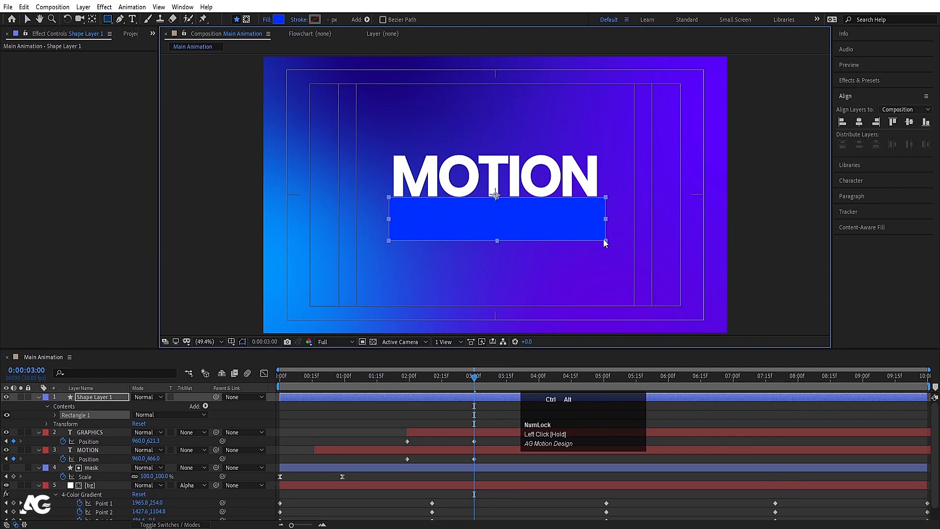
key("ctrl+alt+Home")
left_click(80, 400)
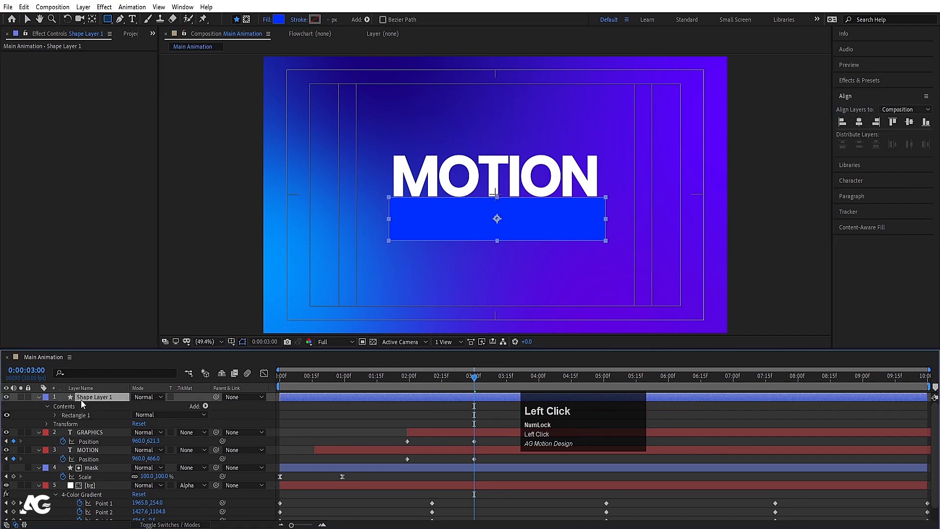
- Rename the blue rectangle's shape layer as mask2 and parent it to the MOTION layer
key("Return")
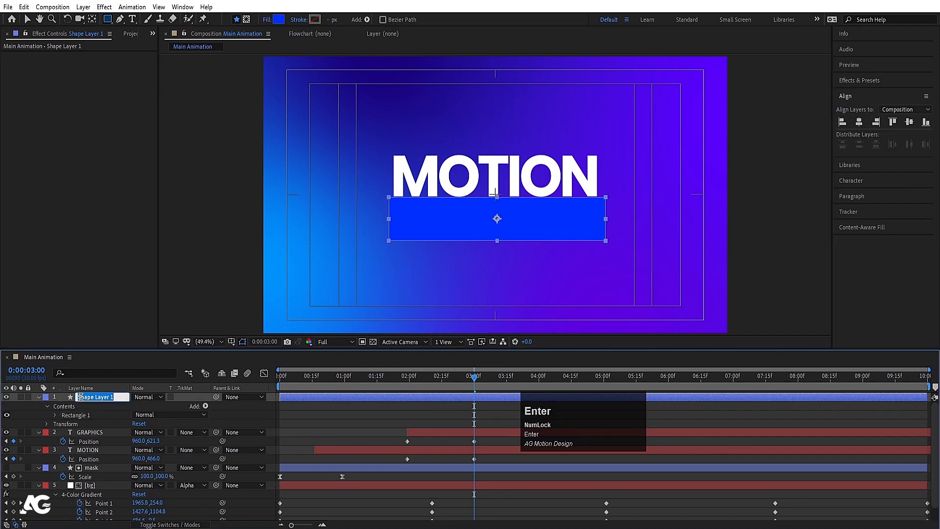
type("mask2")
key("Return")
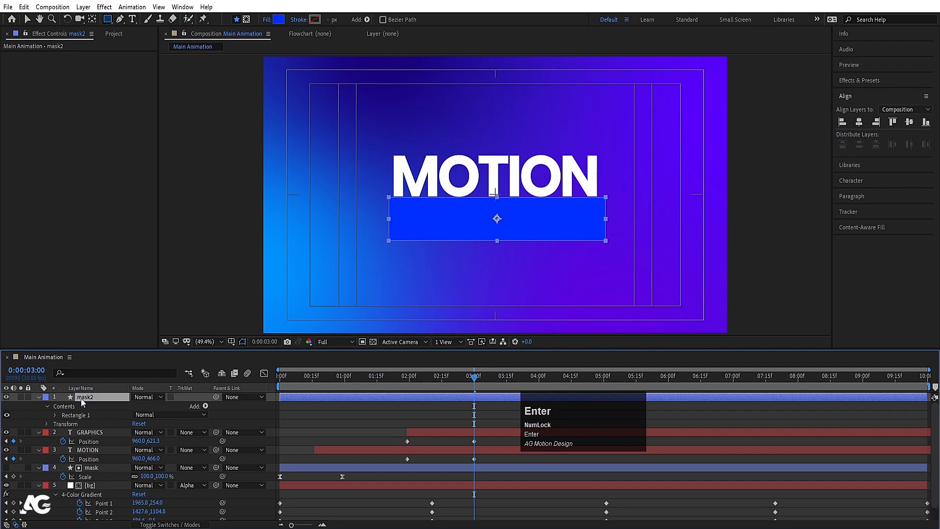
left_click(321, 420)
key("u")
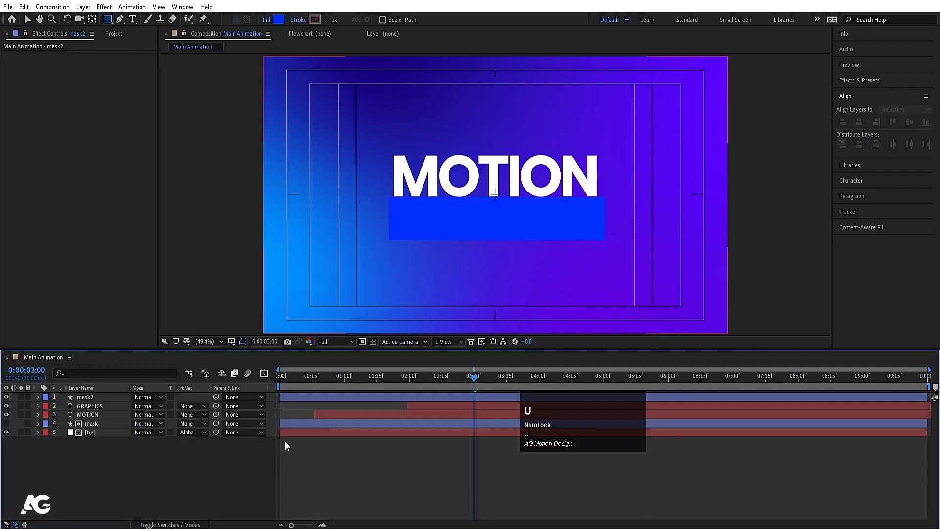
left_click(101, 398)
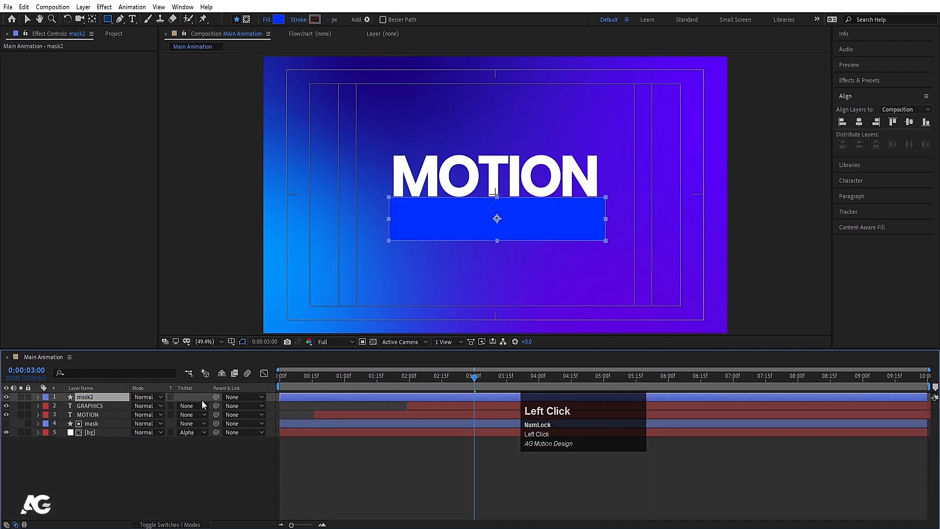
left_click_drag(216, 397, 112, 413)
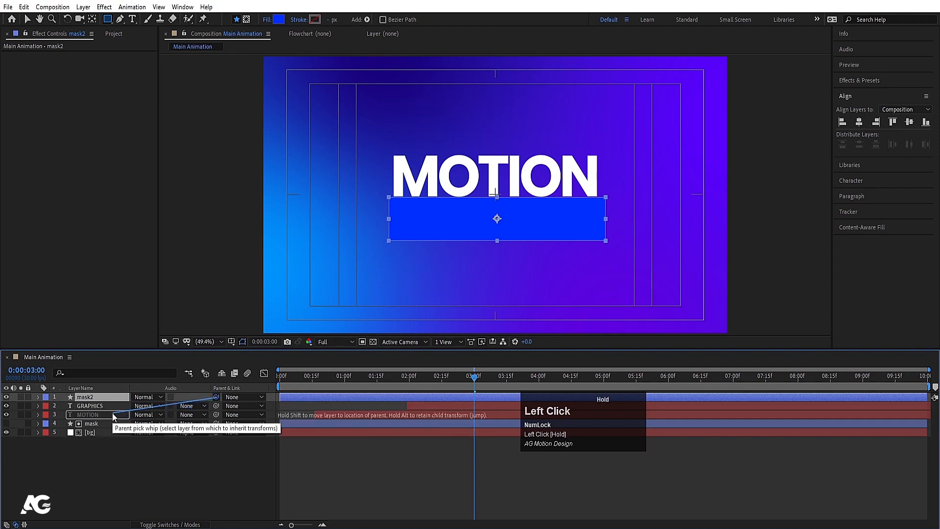
- Set the GRAPHICS layer's track matte to Alpha Matte "mask2" and preview the reveal from 0:00:02:00
left_click(87, 406)
key("Num_Lock")
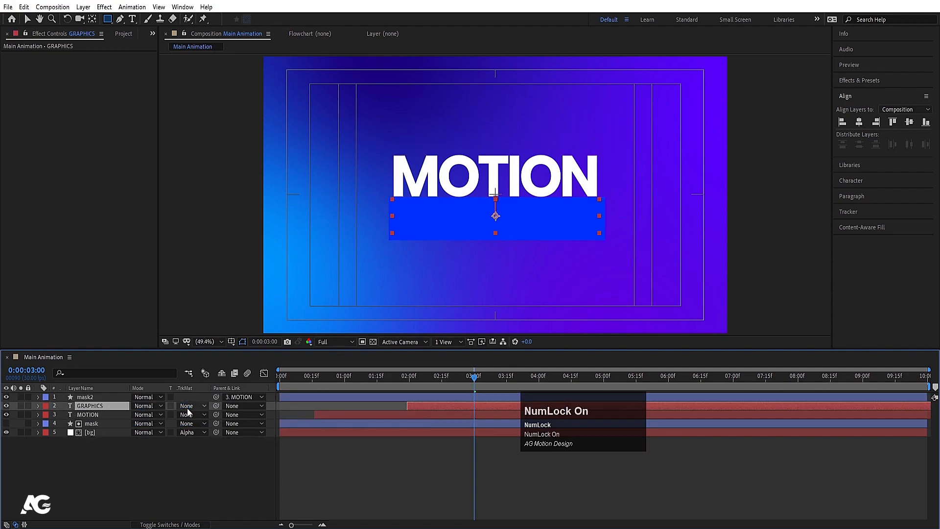
left_click(190, 406)
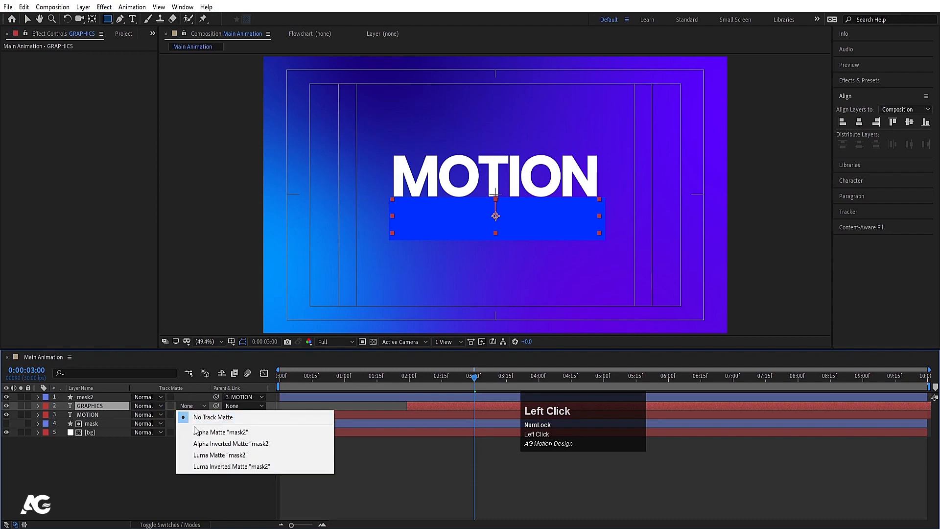
left_click(203, 432)
left_click(484, 492)
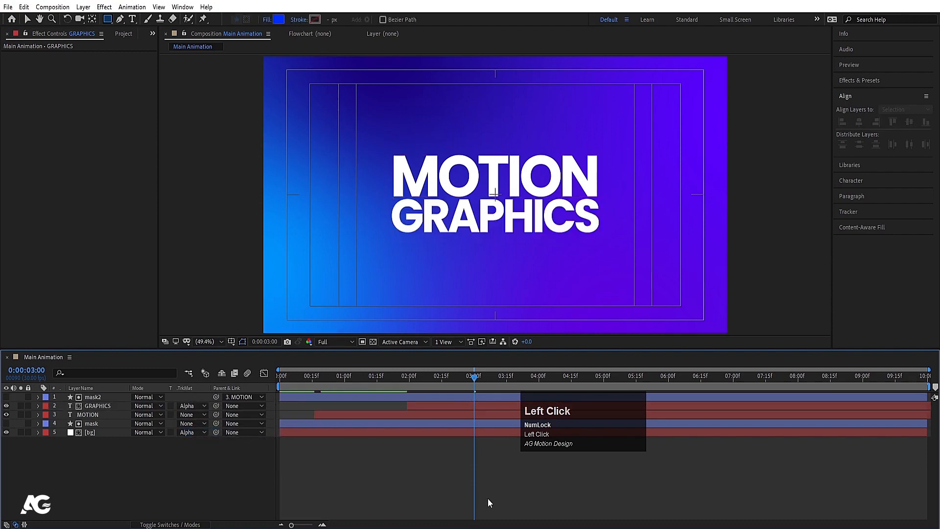
key("u")
left_click(432, 407)
left_click(410, 380)
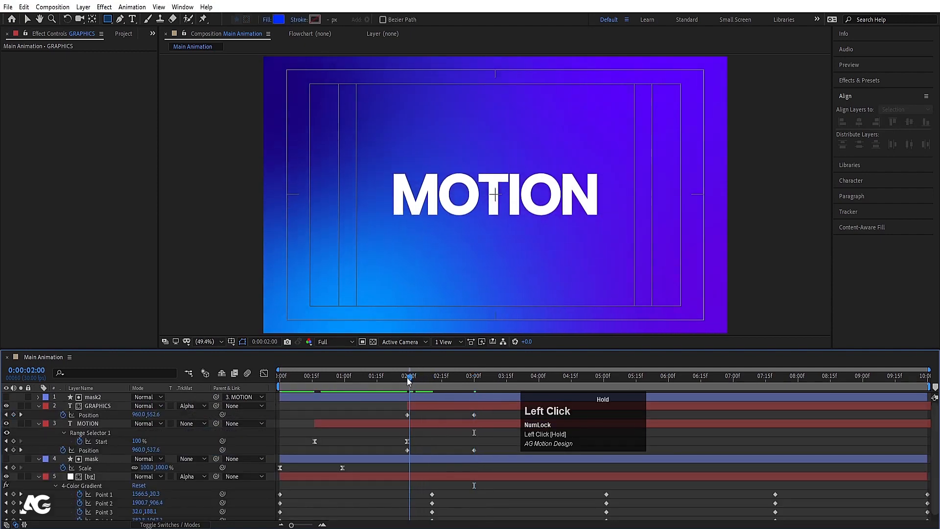
key("space")
key("space")
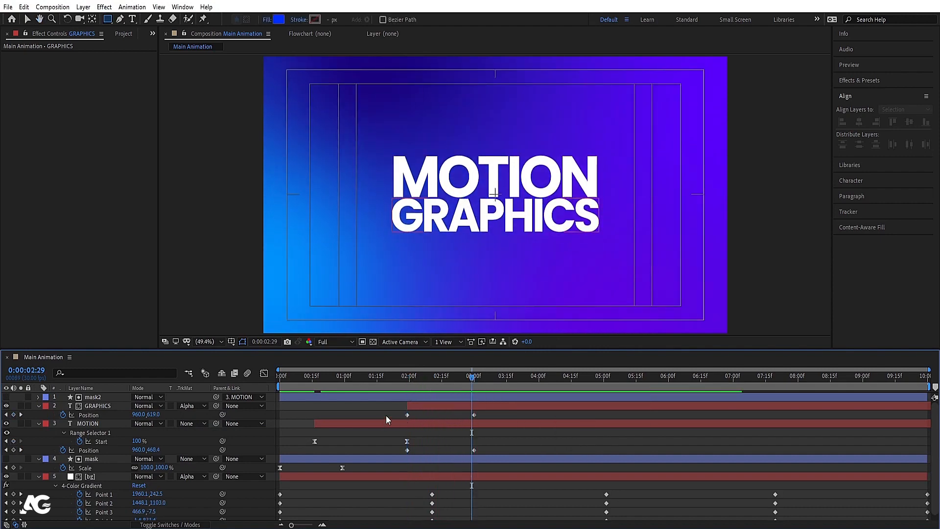
- Apply Easy Ease to the Position keyframes of both the GRAPHICS and MOTION layers
key("u")
left_click(86, 416)
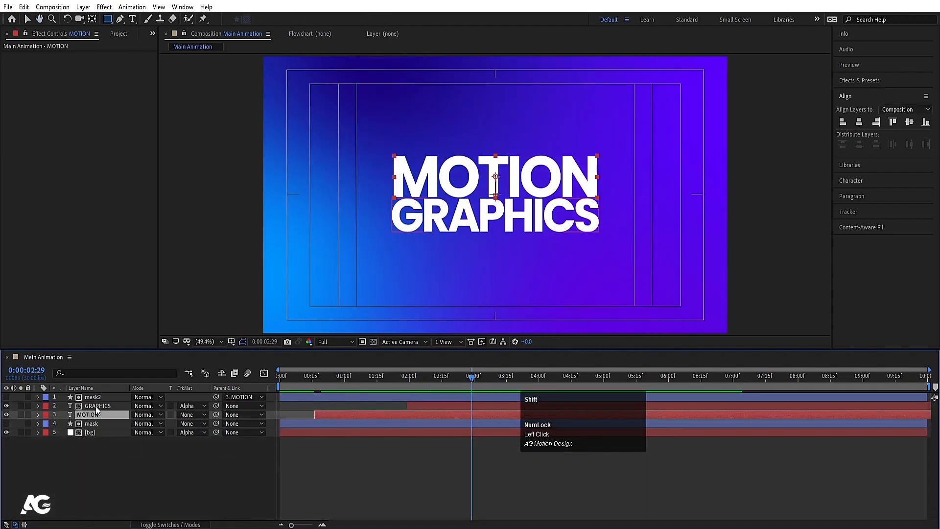
left_click(96, 406, "shift")
key("p")
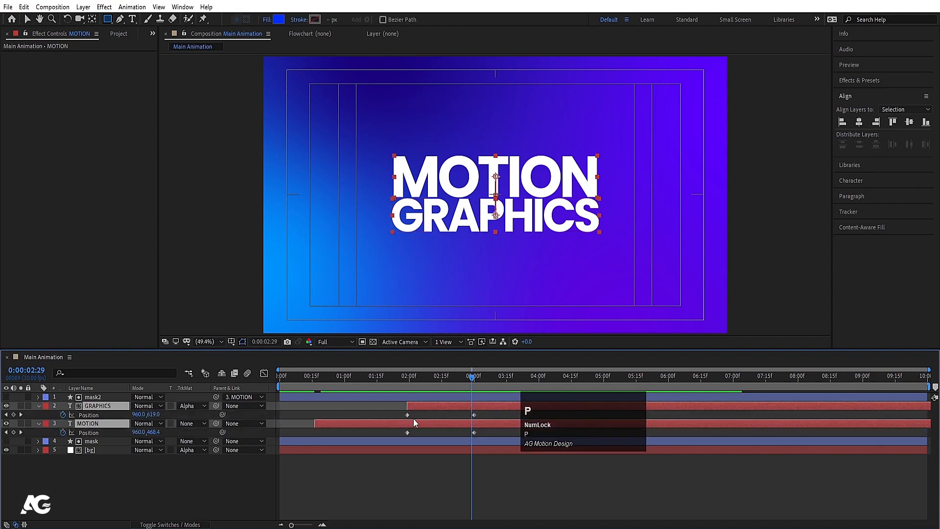
left_click_drag(398, 413, 492, 438)
key("F9")
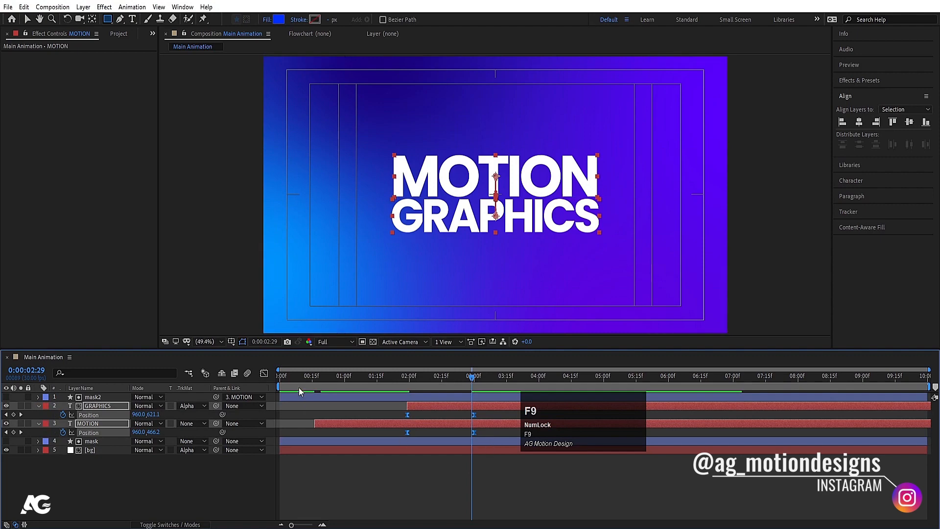
- Shape the speed curves of both text layers' Position keyframes into a steep central peak, and play back the animation
left_click(264, 372)
left_click_drag(376, 455, 441, 493)
left_click(405, 376)
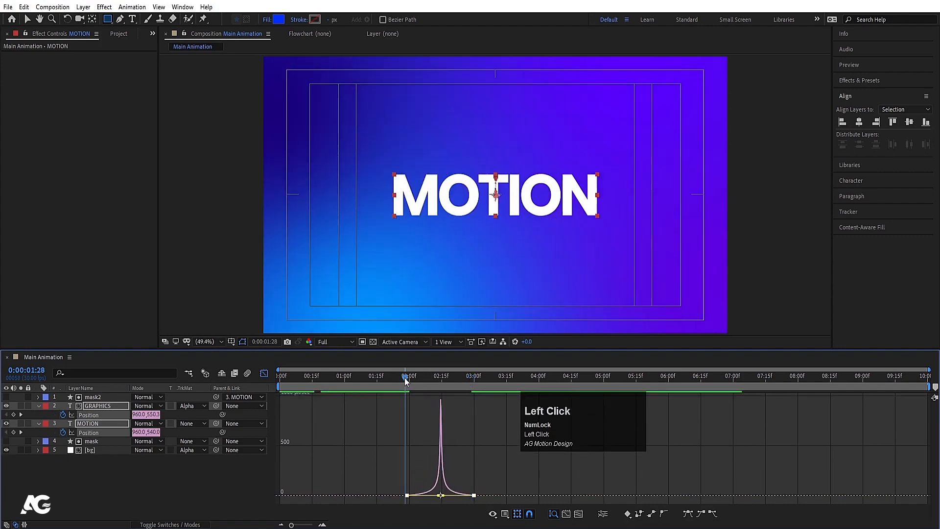
key("space")
left_click(264, 374)
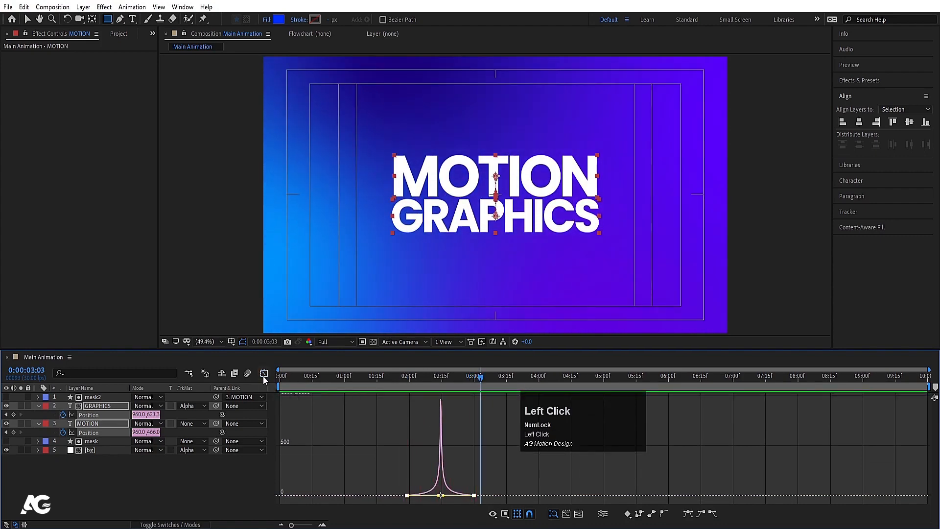
key("space")
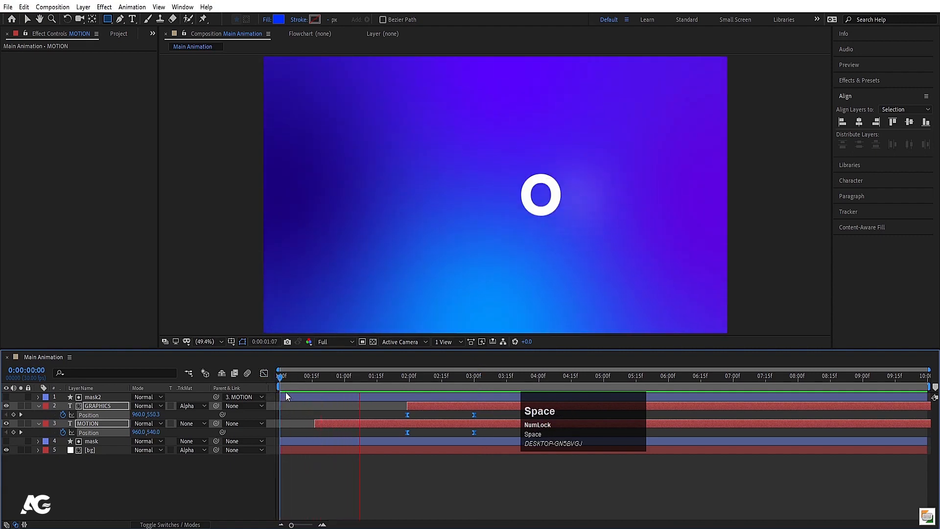
key("space")
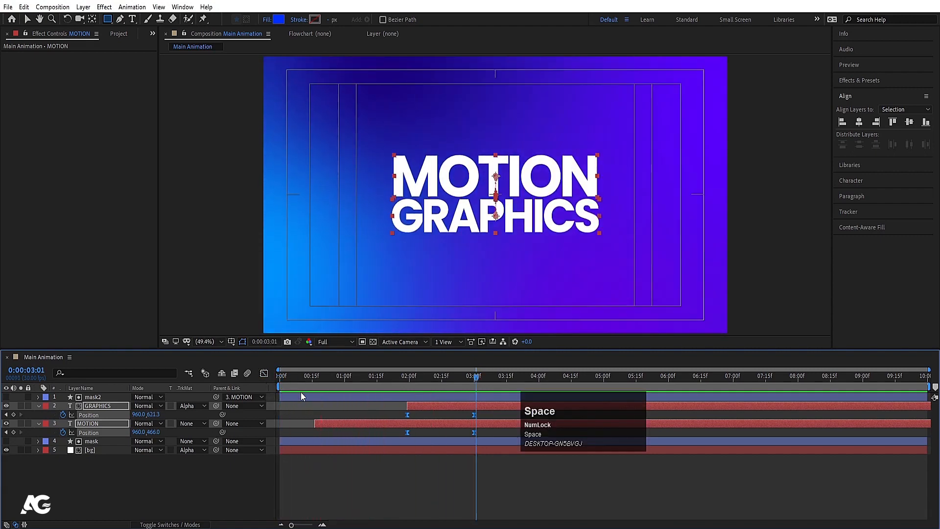
left_click_drag(403, 378, 370, 377)
key("space")
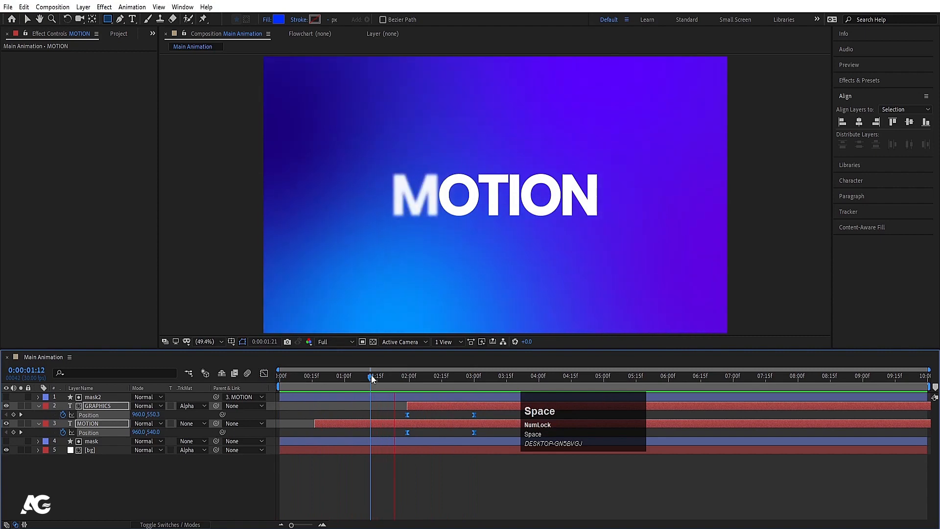
key("space")
- Shift both layers' Position keyframes earlier to end at 0:00:02:23, and extend the GRAPHICS layer's start to its first keyframe
left_click_drag(408, 414, 393, 414)
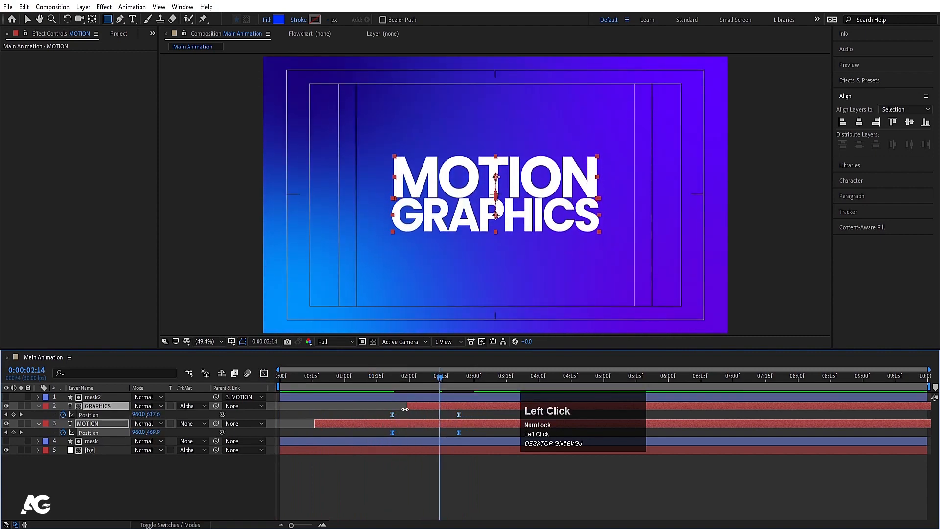
key("ctrl+z")
left_click(415, 404)
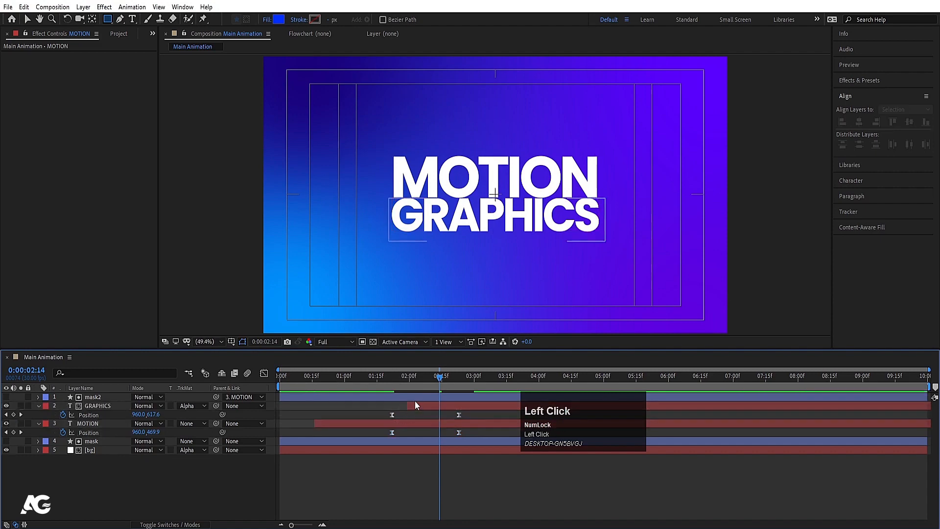
left_click_drag(390, 401, 389, 400)
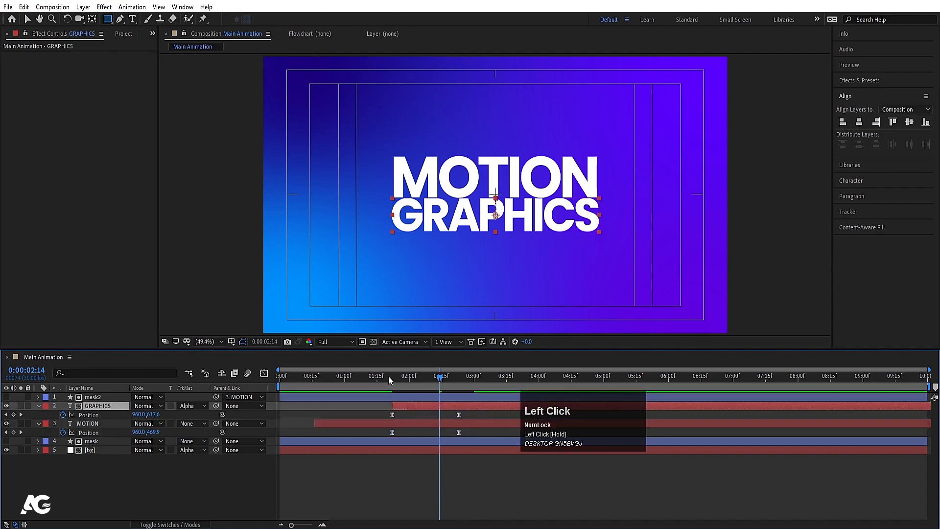
left_click(388, 377)
key("space")
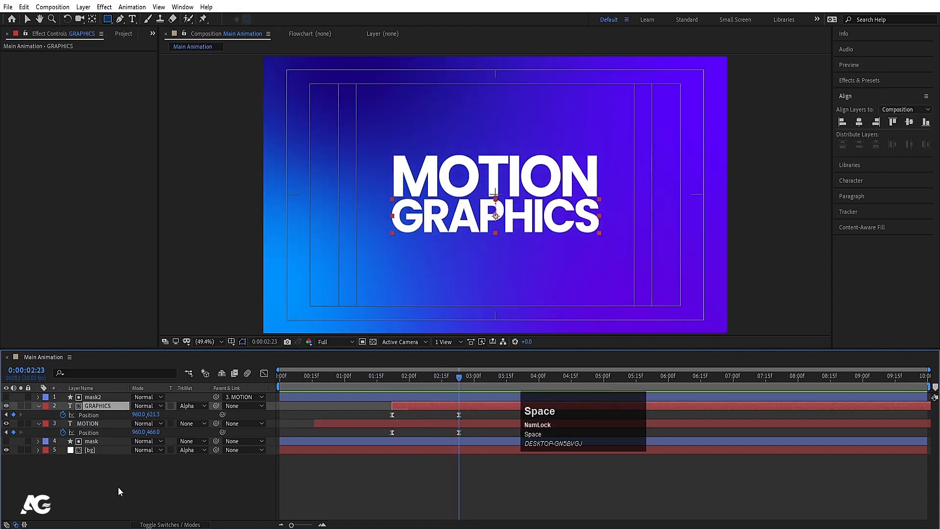
- Add a null object to the composition and name it text controller
left_click(119, 487)
right_click(119, 487)
mouse_move(142, 373)
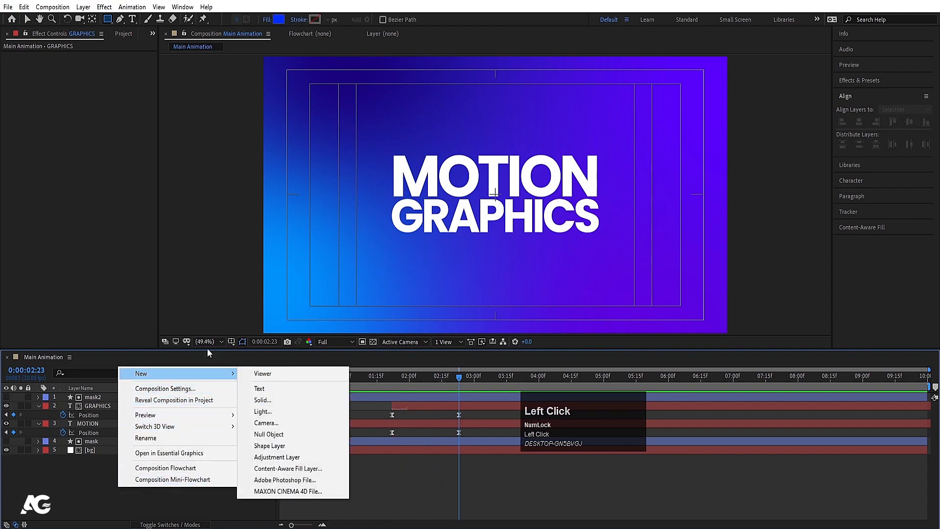
left_click(274, 440)
key("Return")
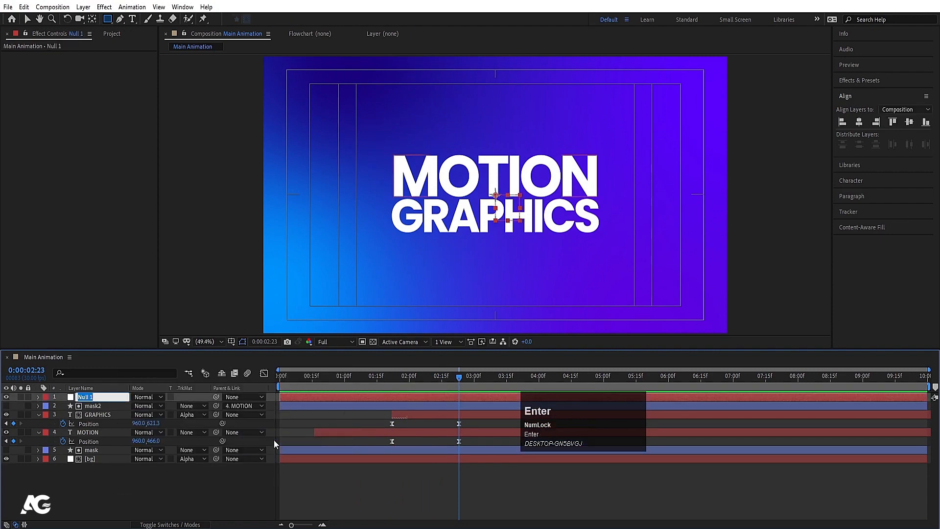
type("text controller")
key("Return")
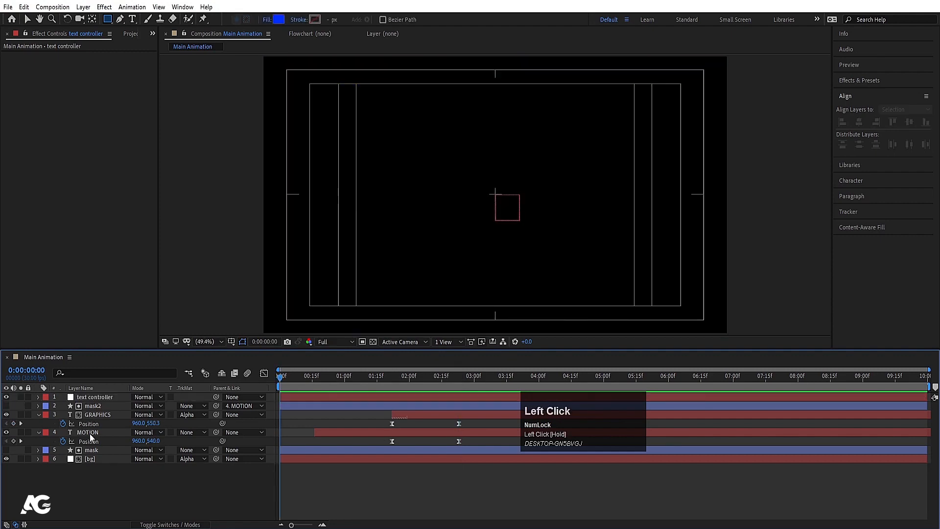
- Parent the GRAPHICS and MOTION layers to the text controller null
left_click(90, 434)
left_click(89, 424, "shift")
left_click(90, 415, "shift")
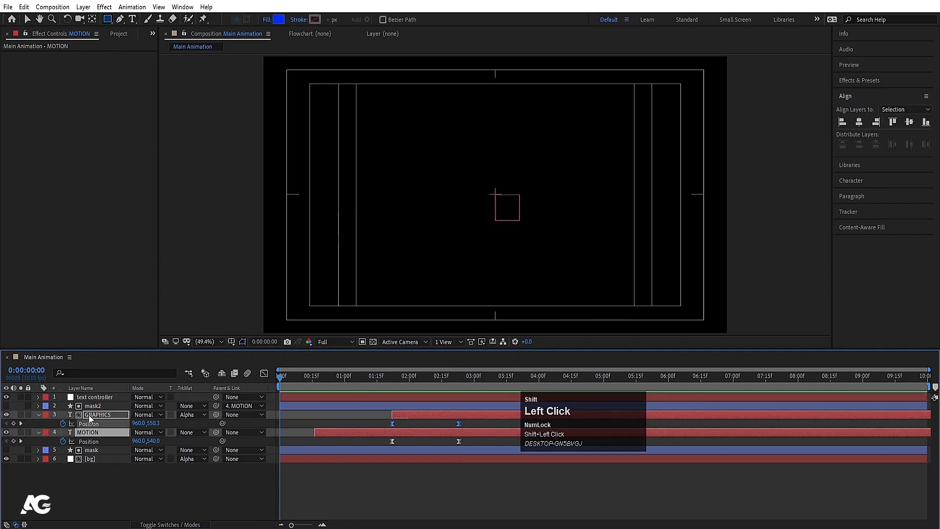
left_click(89, 415, "shift")
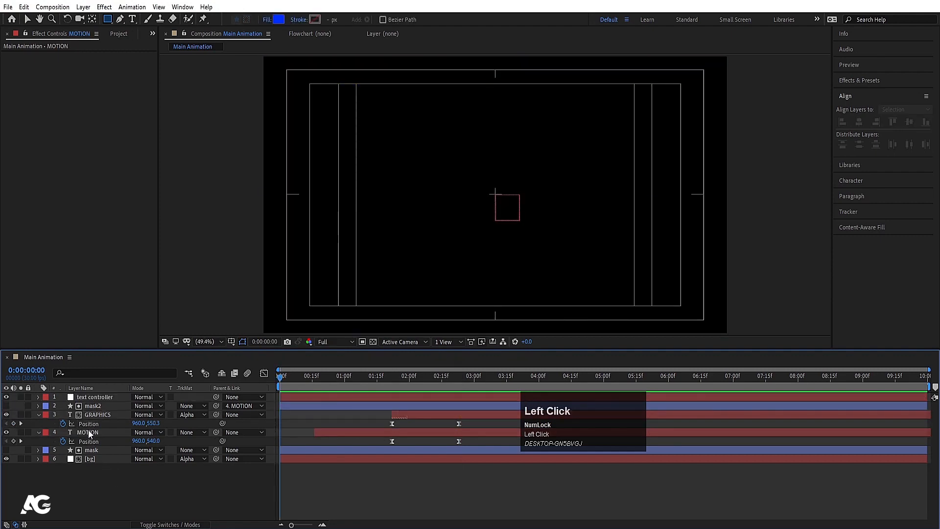
left_click(88, 415, "shift")
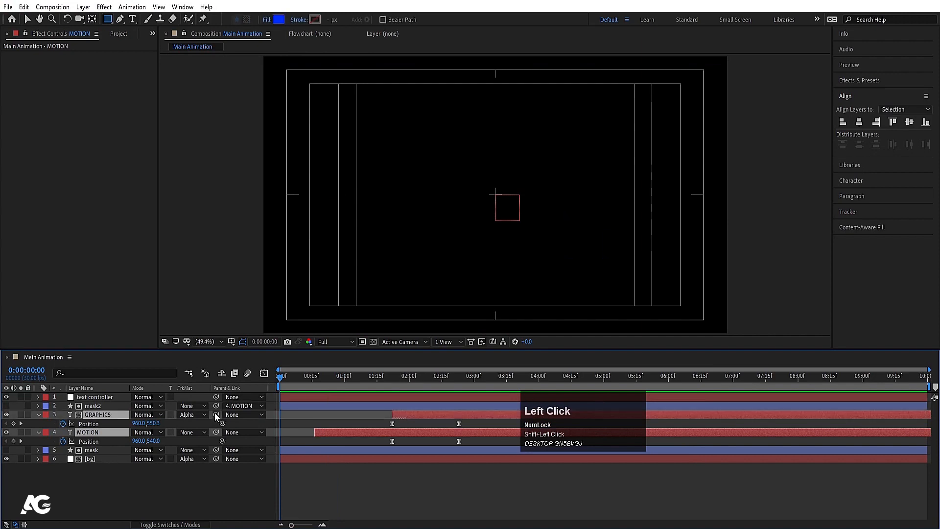
left_click_drag(214, 413, 107, 398)
- Set the text controller's Scale to 130% at 0:00:02:04 and add a Scale keyframe there
left_click(107, 398)
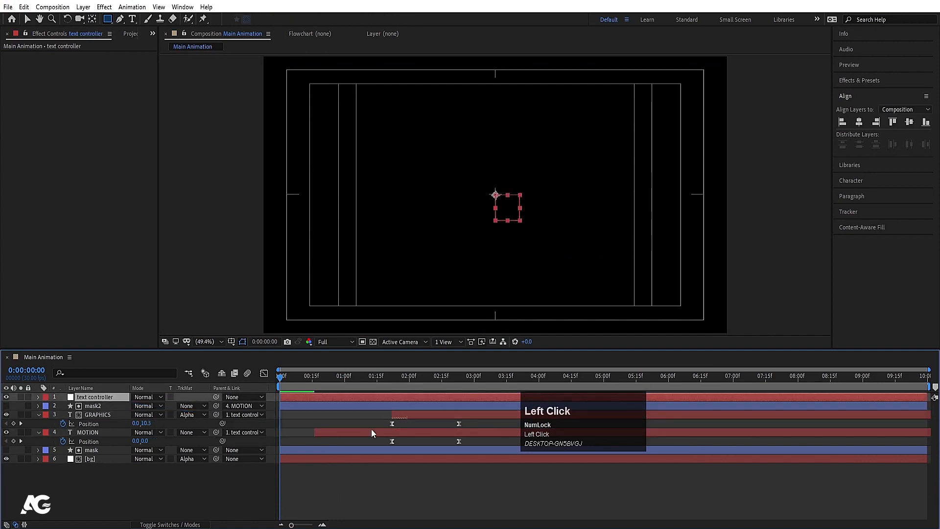
left_click_drag(401, 379, 419, 380)
key("s")
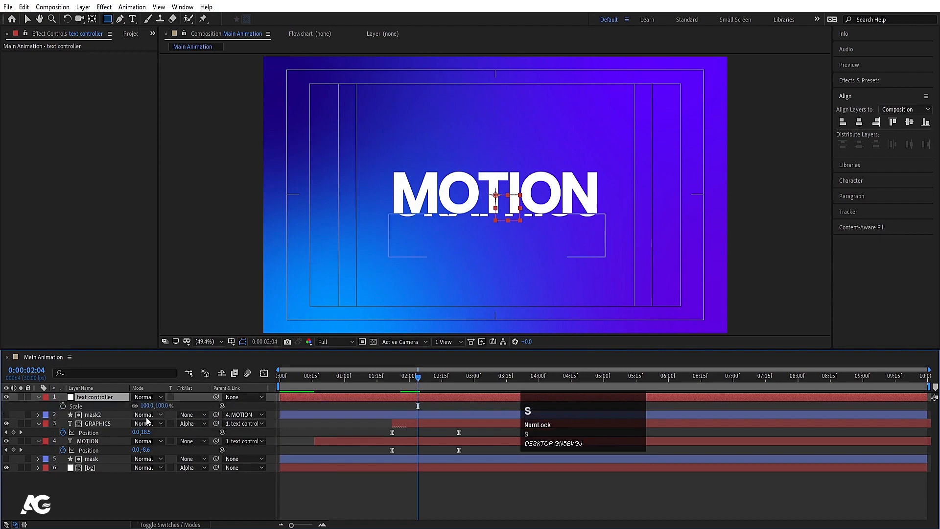
left_click(146, 405)
type("13")
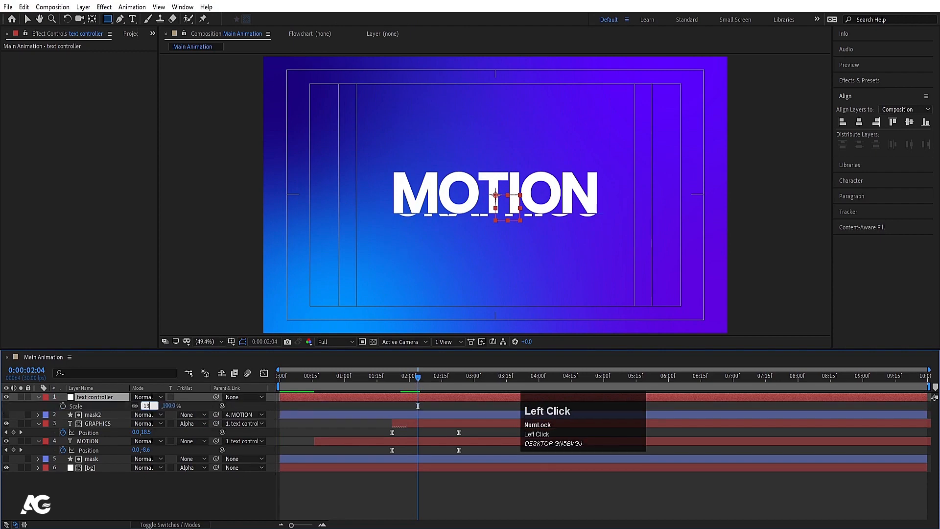
type("0\\")
key("Return")
left_click(63, 406)
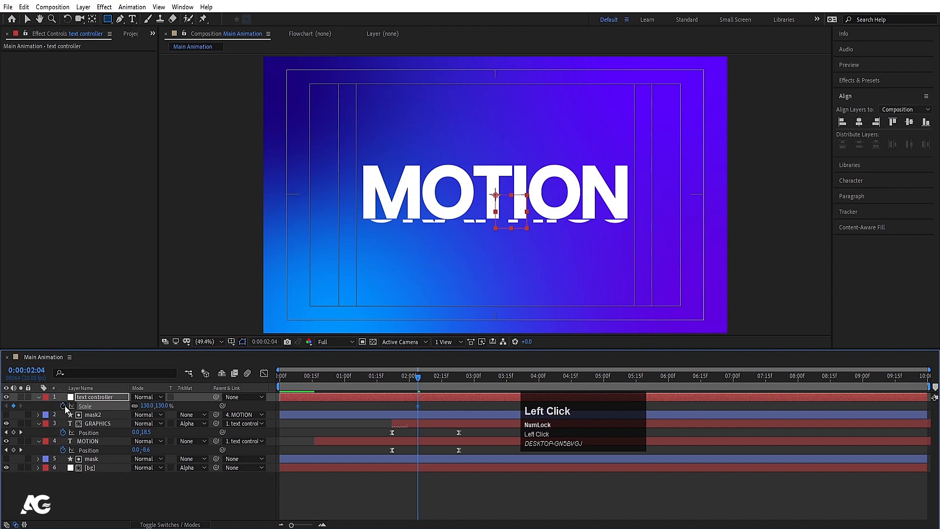
- Move the text controller's 130% Scale keyframe to about 0:00:02:20, shortly before the Position animation ends
key("space")
left_click_drag(442, 374, 451, 375)
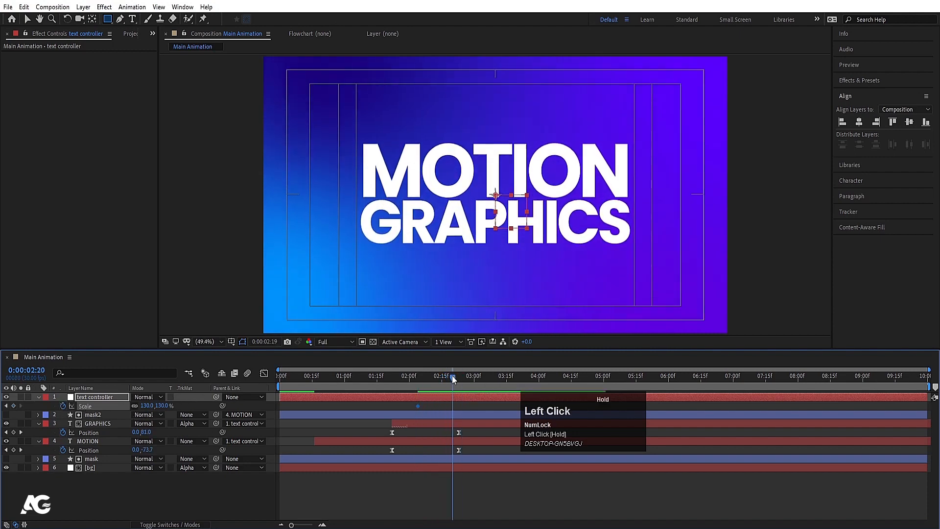
left_click_drag(418, 406, 450, 415)
- Keyframe the text controller's Scale at 100% at 0:00:03:23
left_click_drag(489, 376, 525, 381)
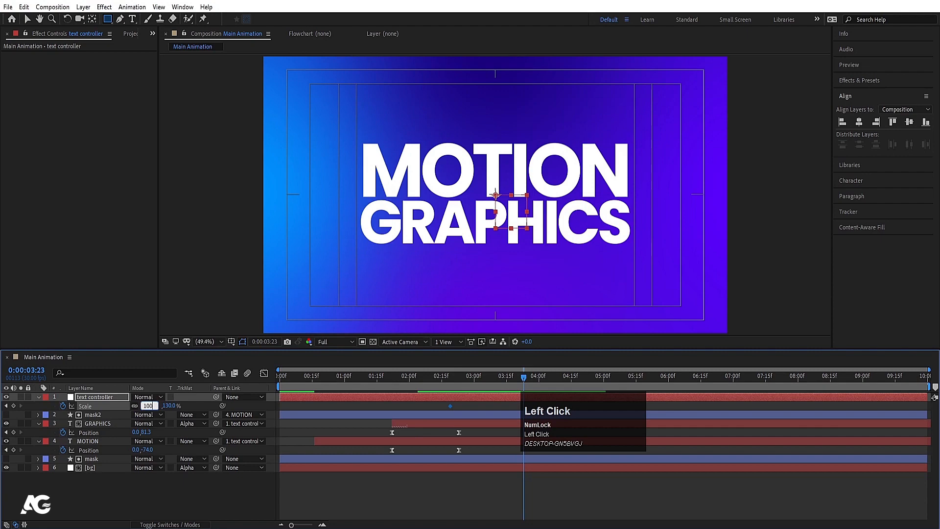
key("Return")
left_click(84, 406)
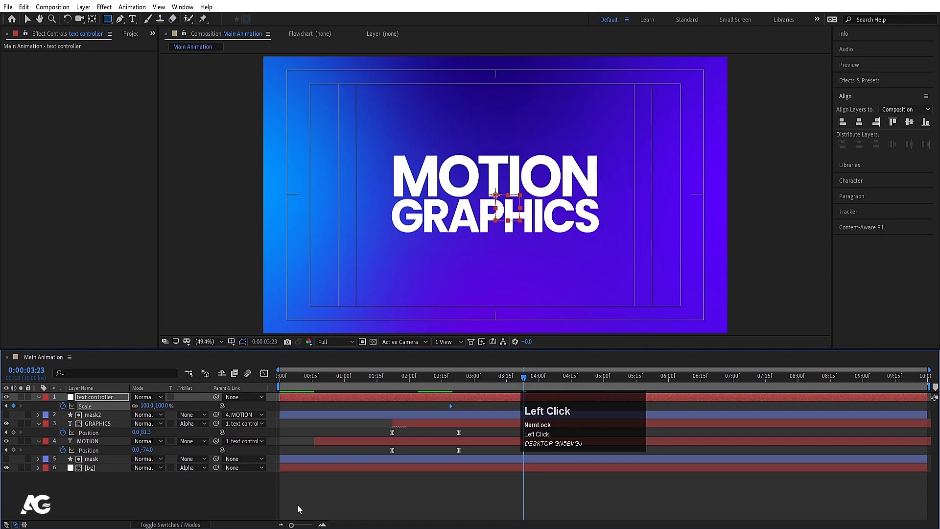
- Apply Easy Ease to the text controller's Scale keyframes and extend both speed-graph handles to the middle for a sharp central peak
key("F9")
left_click(264, 374)
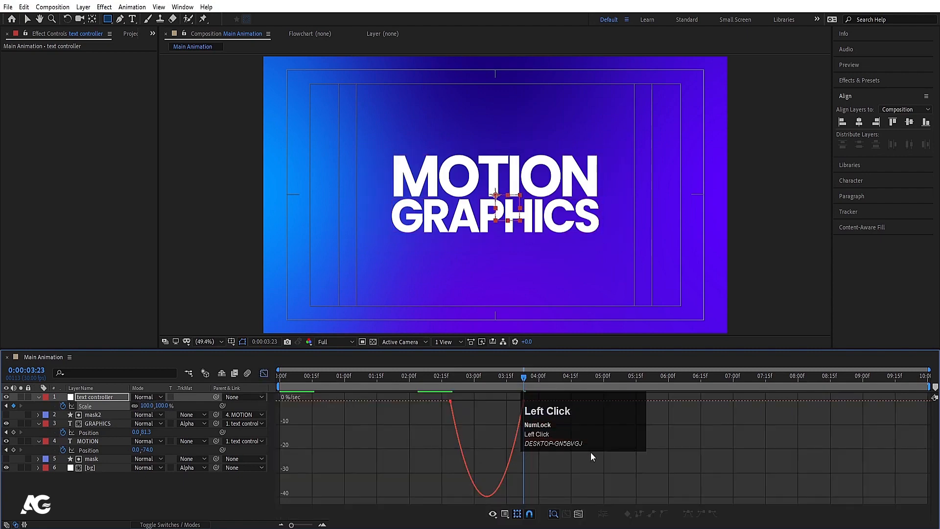
left_click(248, 313)
left_click_drag(543, 434, 440, 394)
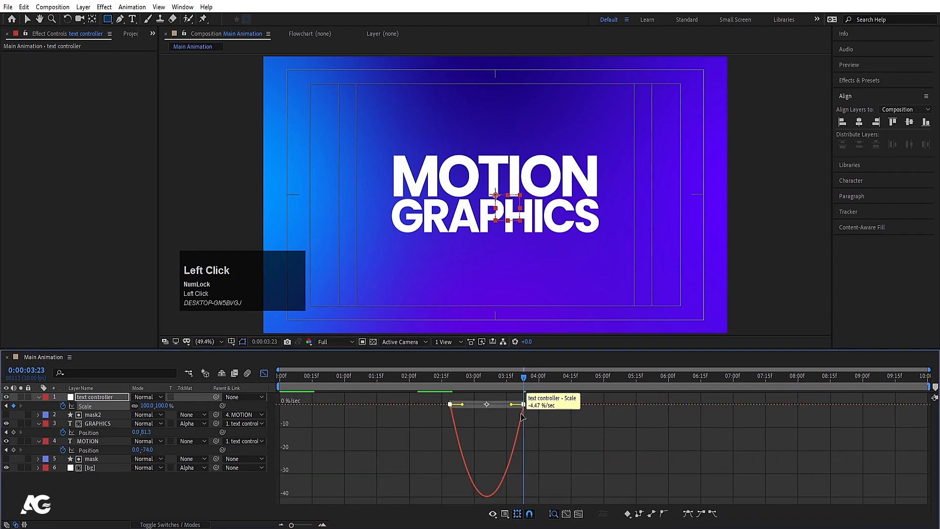
left_click_drag(513, 408, 394, 394)
key("ctrl+z")
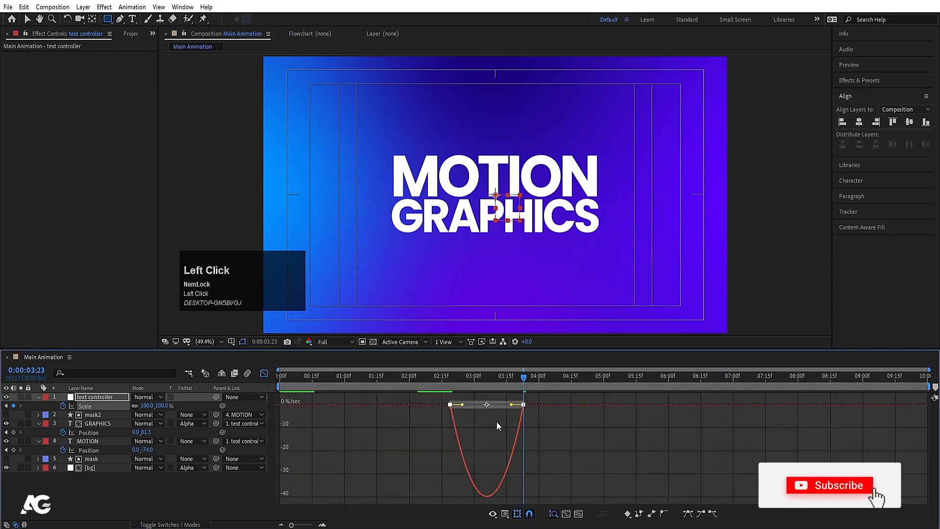
left_click_drag(510, 405, 472, 406)
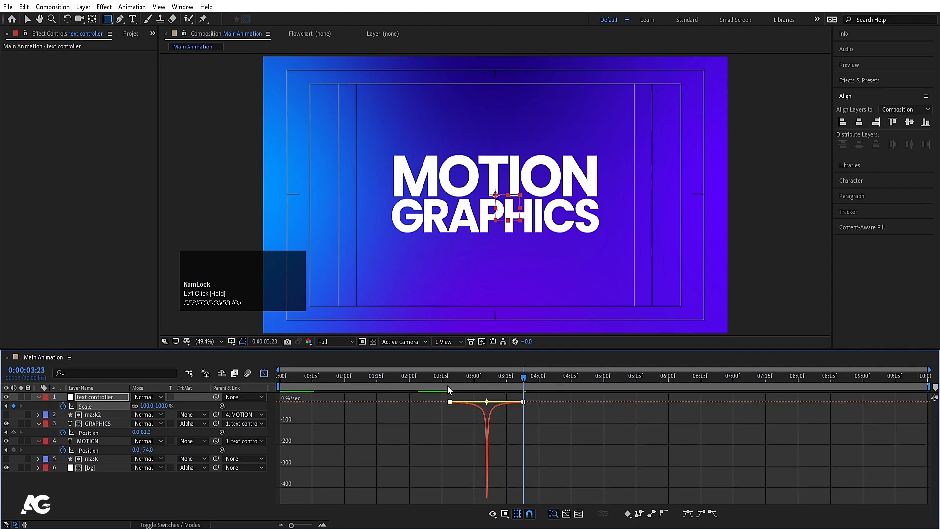
- Preview the title's eased scaling around its keyframes and again from the beginning, with the timeline back in layer view
left_click(447, 386)
key("space")
key("space")
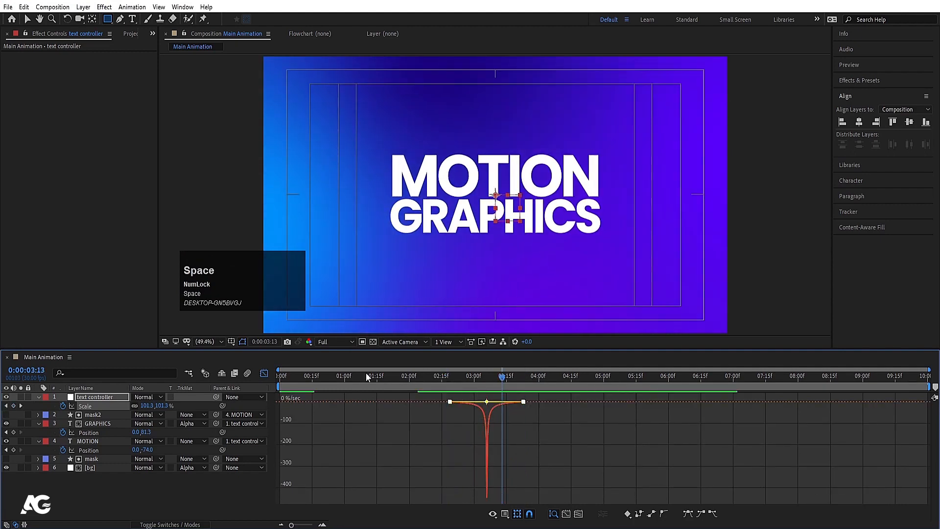
left_click(264, 373)
left_click_drag(325, 384, 193, 384)
key("space")
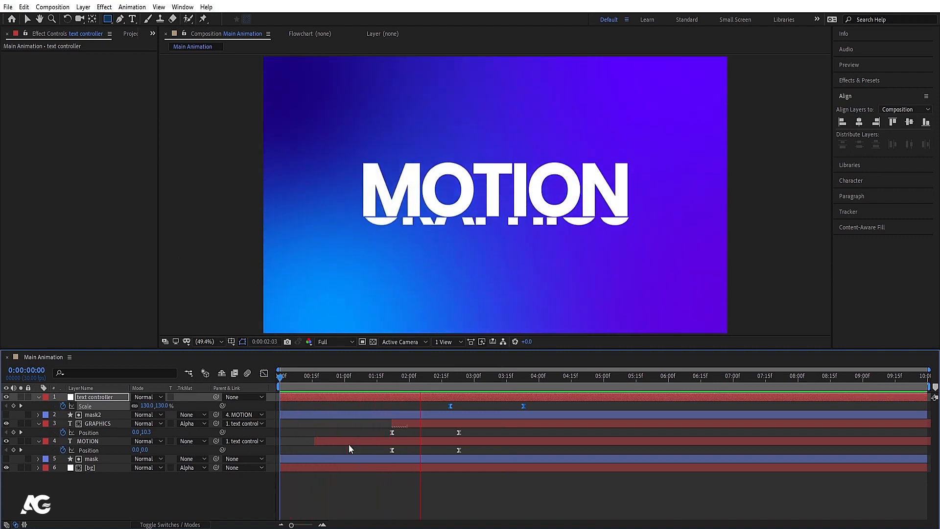
key("space")
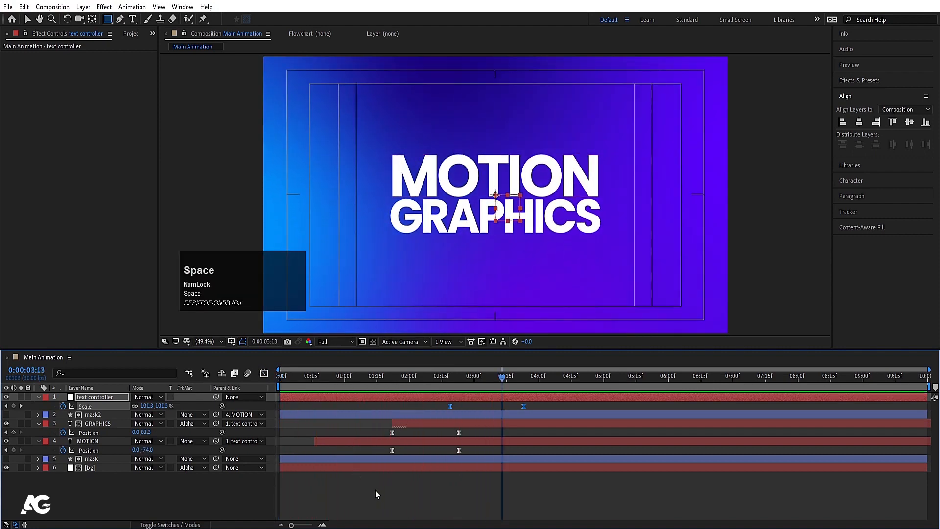
- Collapse the keyframed properties and pre-compose the text controller, mask2, GRAPHICS and MOTION layers as Text Animation
left_click(387, 499)
key("u")
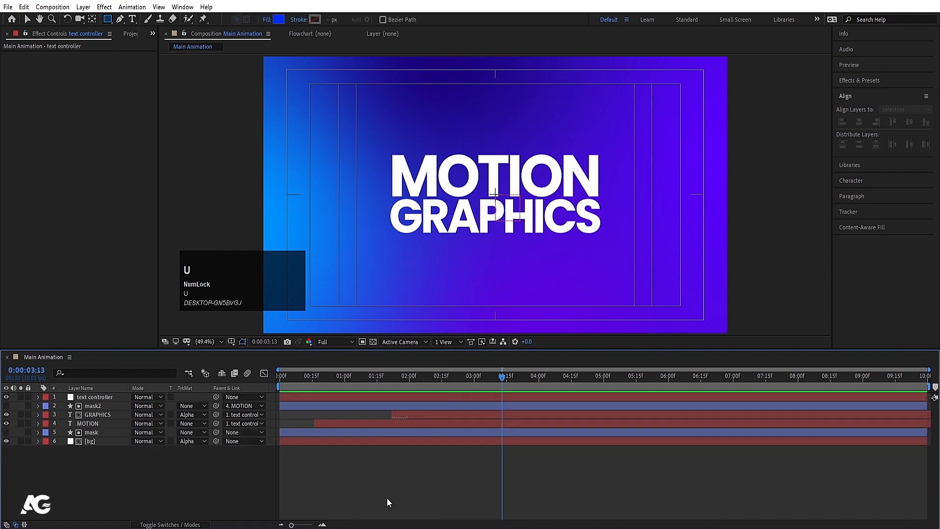
left_click(84, 423, "shift")
left_click(93, 415, "shift")
left_click(89, 406, "shift")
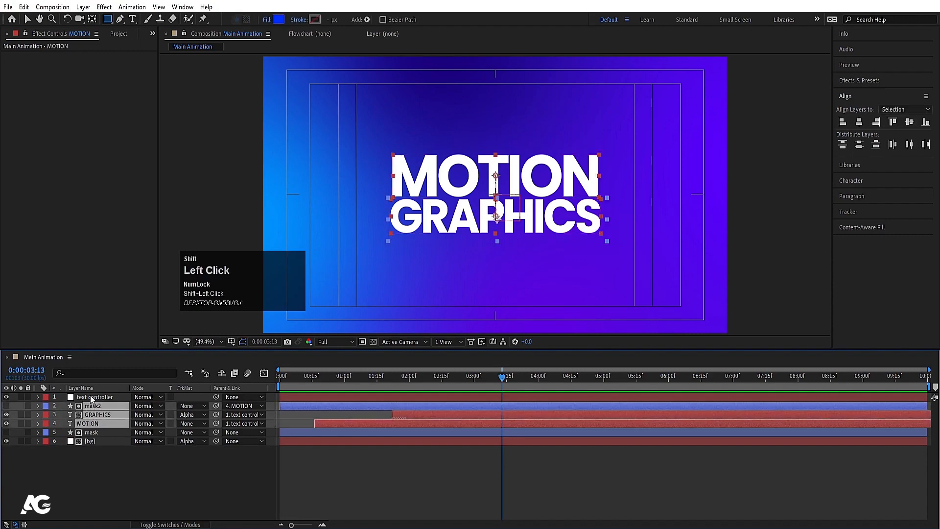
left_click(91, 397, "shift")
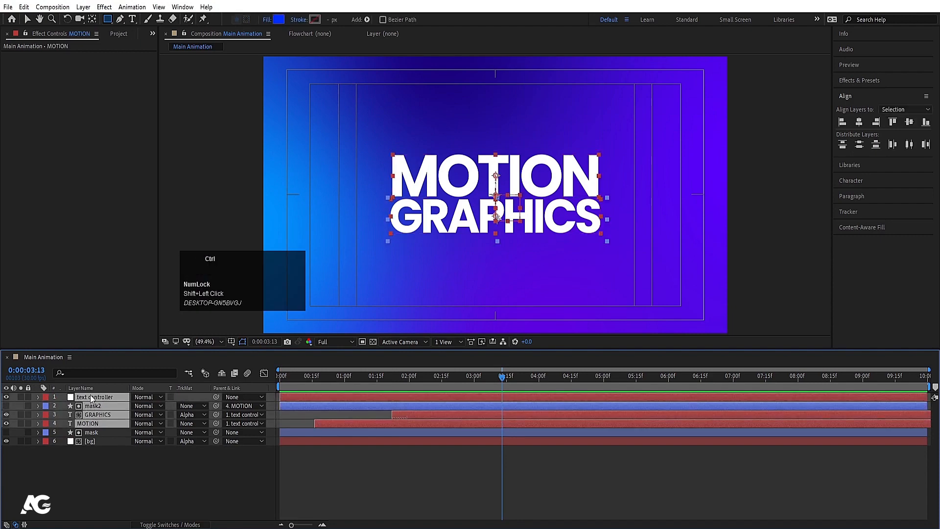
key("ctrl+shift+c")
type("T")
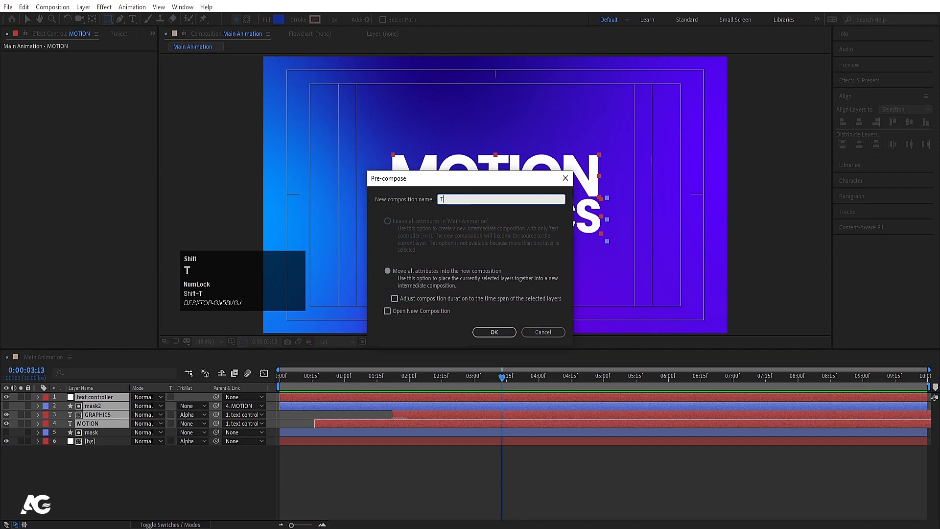
type("ext Animation")
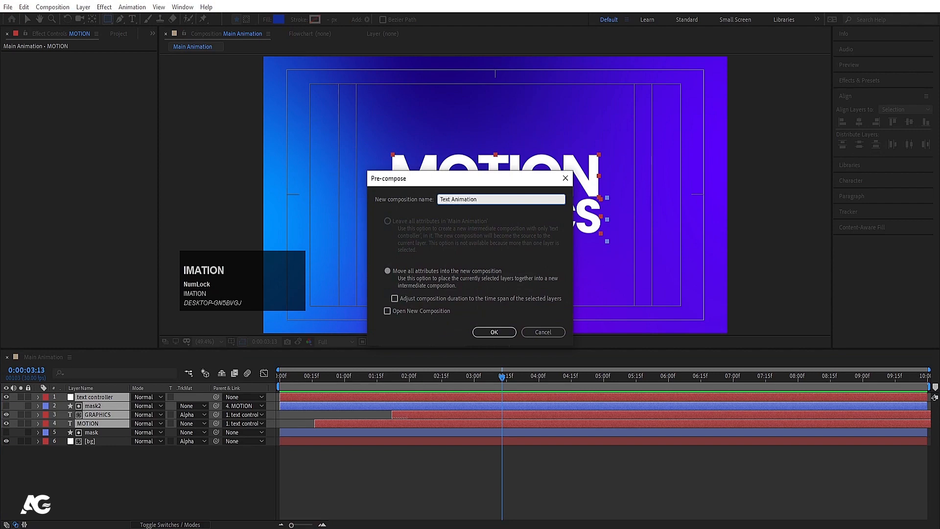
key("Return")
- Duplicate the Text Animation composition, place the copy below the Text Animation layer and set its Scale to 262%
key("ctrl+0")
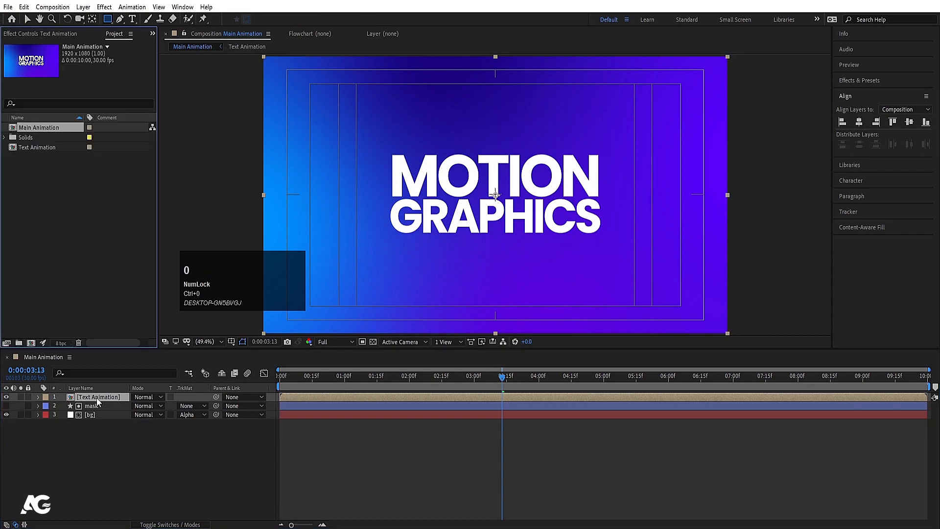
left_click(28, 145)
key("ctrl+d")
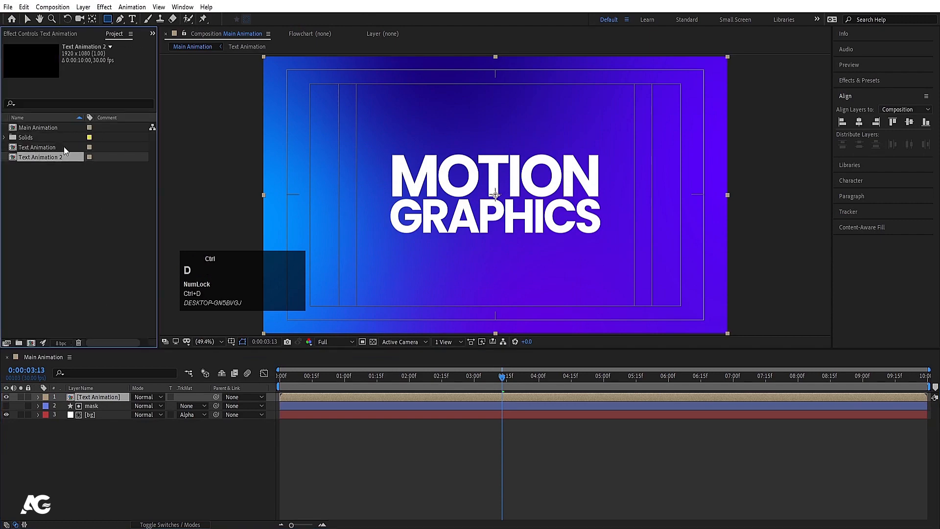
left_click_drag(55, 156, 206, 393)
key("s")
- Open the duplicated text composition and give the GRAPHICS text no fill and a 0.1 px white stroke
double_click(101, 404)
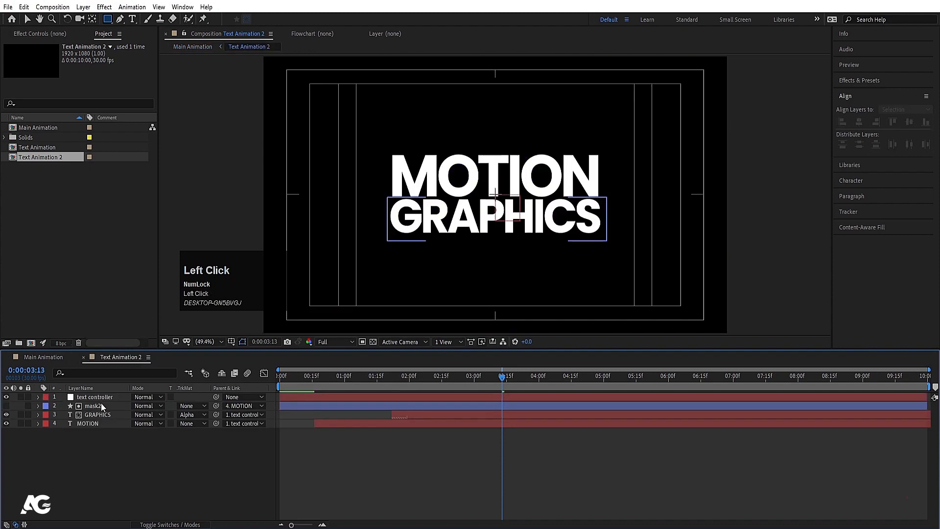
left_click(109, 414)
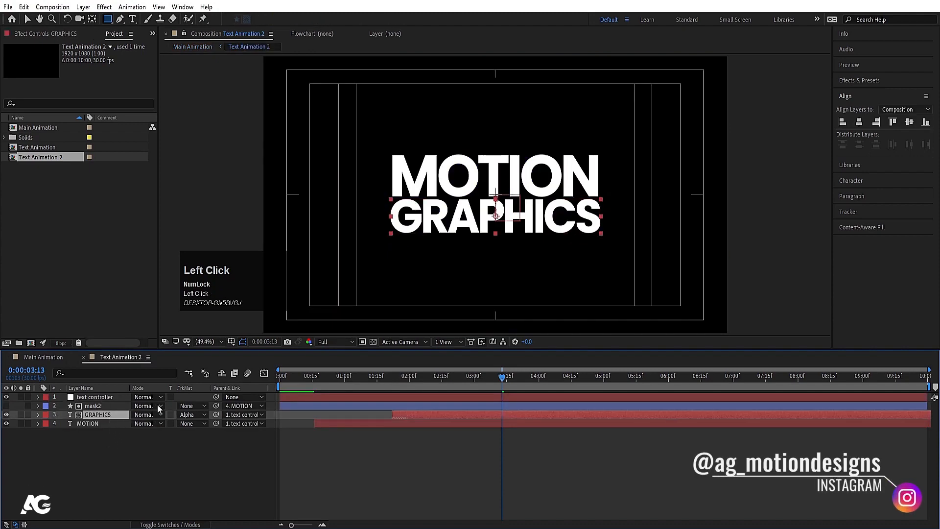
left_click(850, 180)
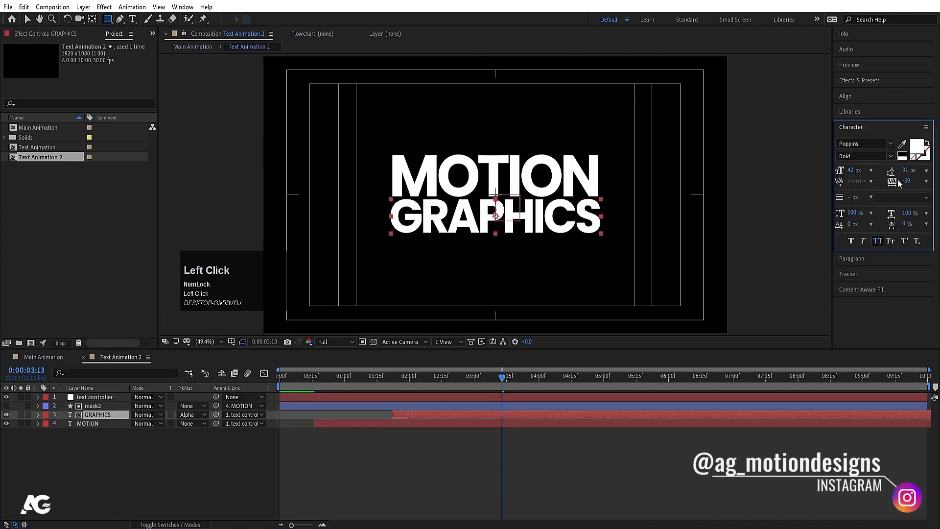
left_click(914, 160)
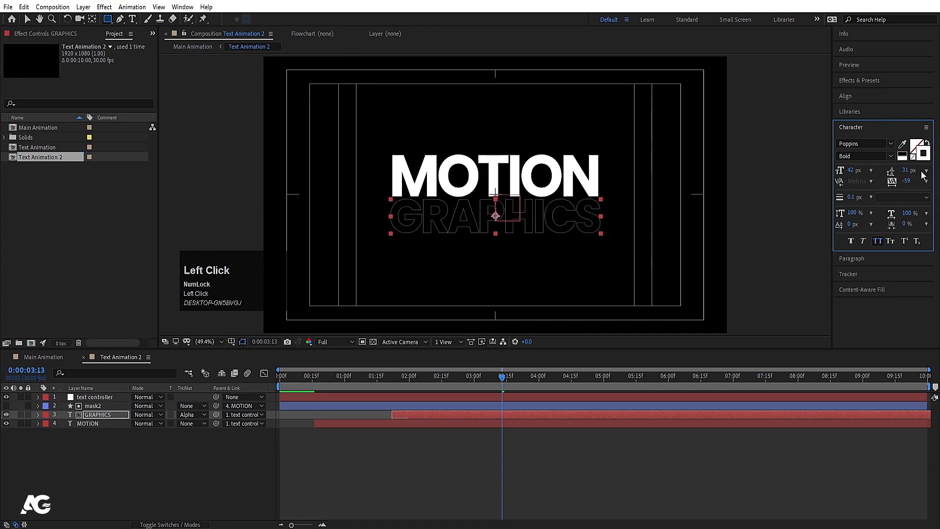
left_click(851, 197)
- Turn the MOTION text in the duplicated composition into a 0.1 px white outline without fill
left_click(82, 423)
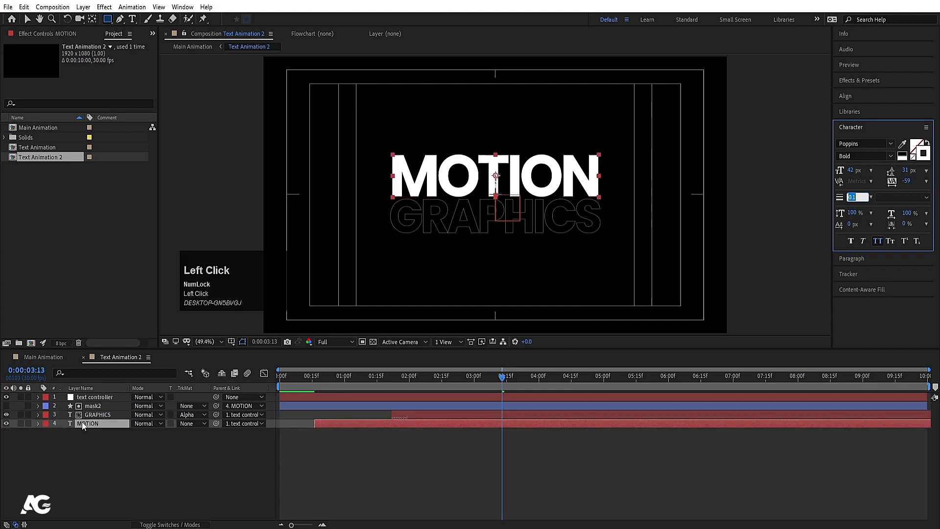
left_click(915, 151)
left_click(913, 157)
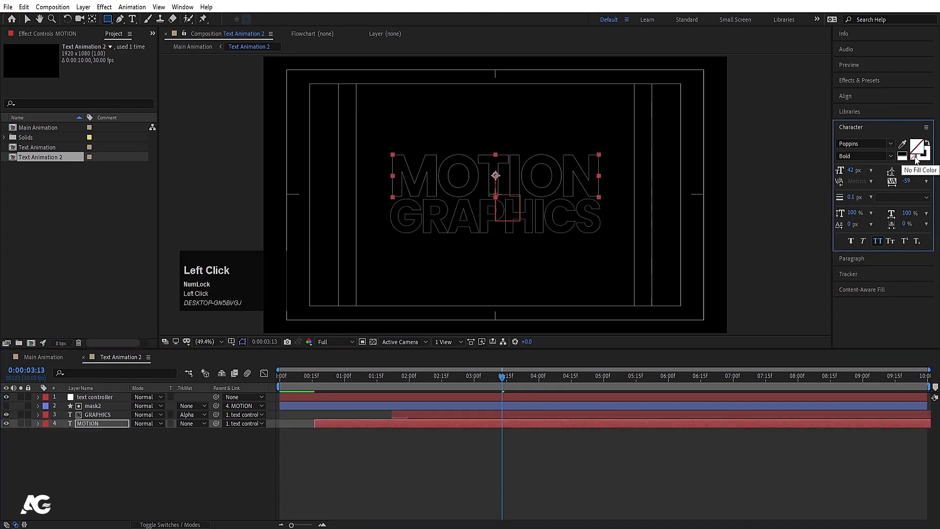
left_click(923, 156)
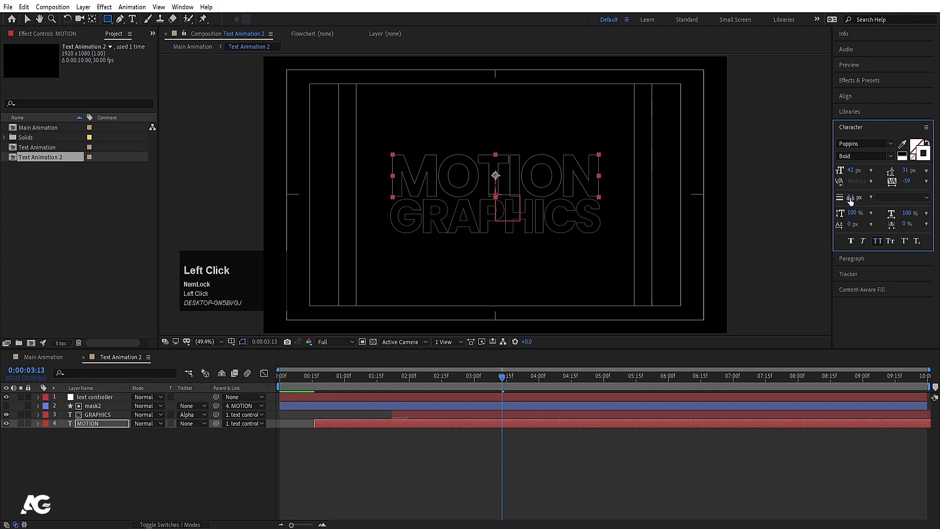
- Return to Main Animation, set the outlined Text Animation 2 layer's Opacity to 20% and preview the animation from the start
left_click(43, 357)
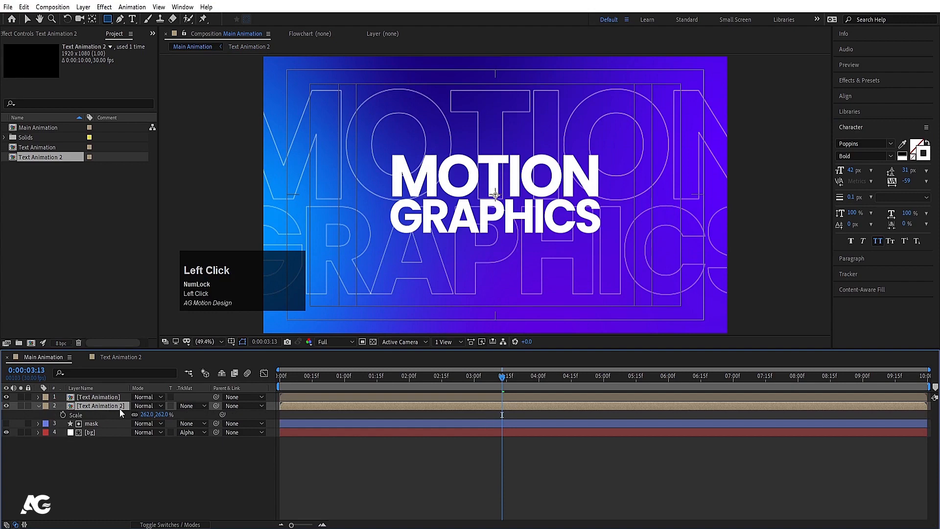
key("t")
left_click(139, 414)
type("20")
key("Return")
left_click(205, 496)
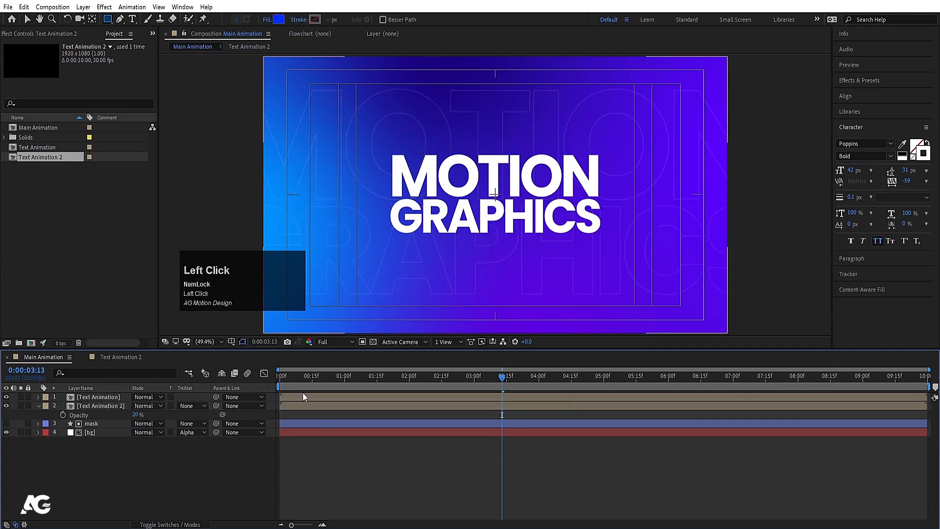
left_click_drag(275, 381, 246, 372)
key("space")
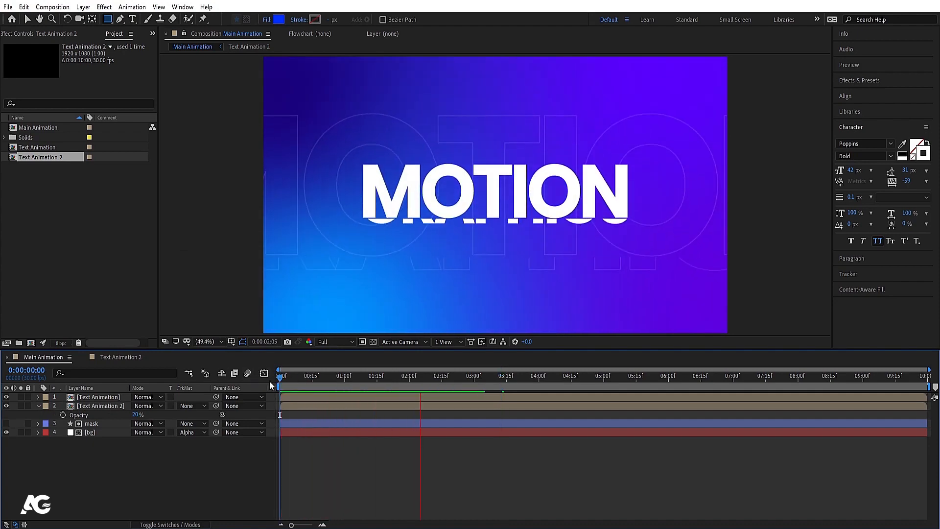
key("space")
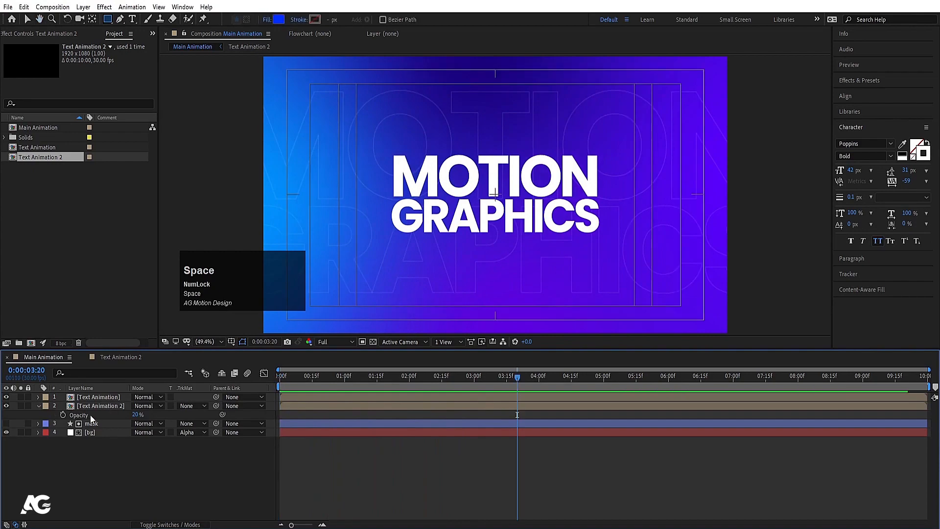
- Shift the Text Animation 2 layer to start at about 0:00:00:16 and preview the delayed outline text
left_click(88, 404)
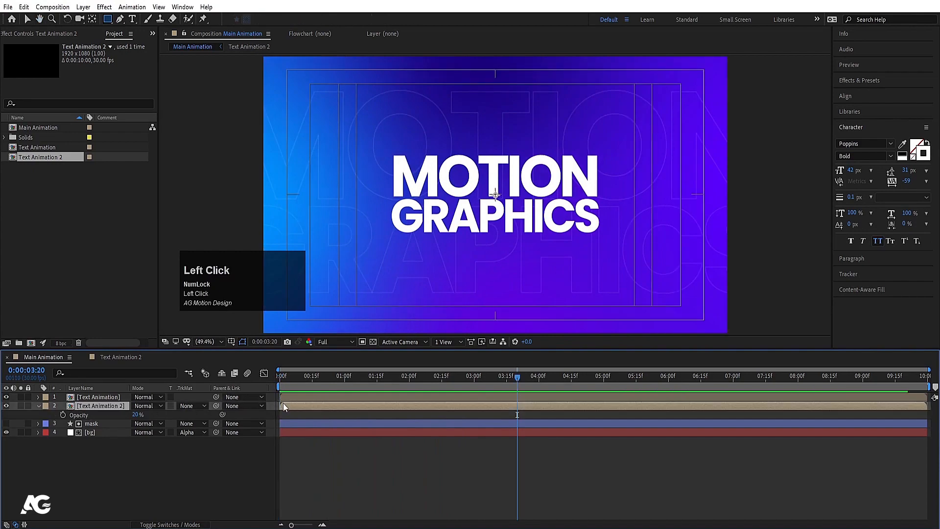
left_click_drag(290, 406, 263, 375)
key("space")
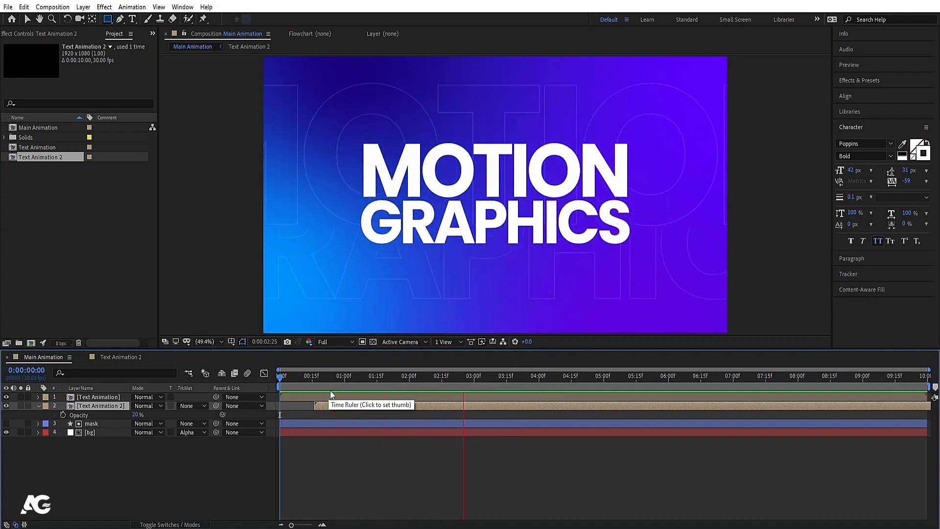
key("space")
left_click(370, 466)
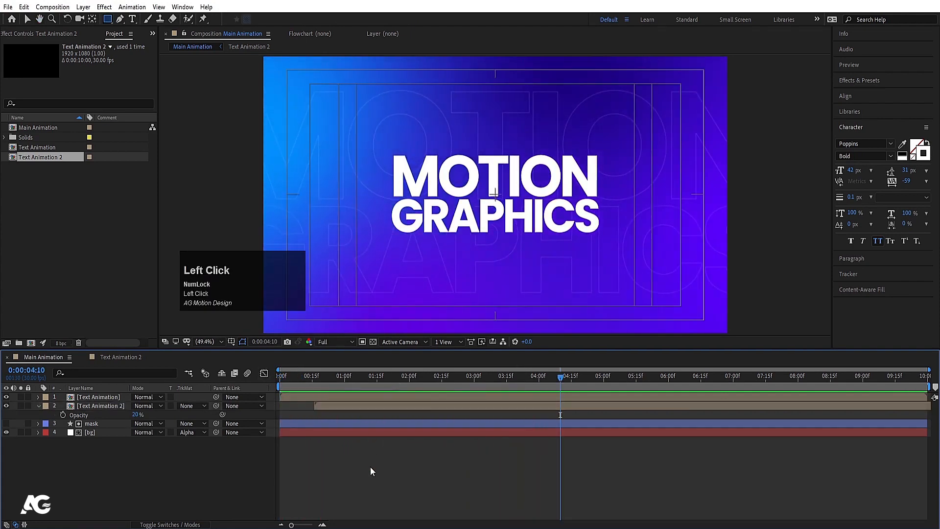
- Add a small MOTION text above the title with white fill and no stroke, and center its anchor point on the text
left_click(133, 19)
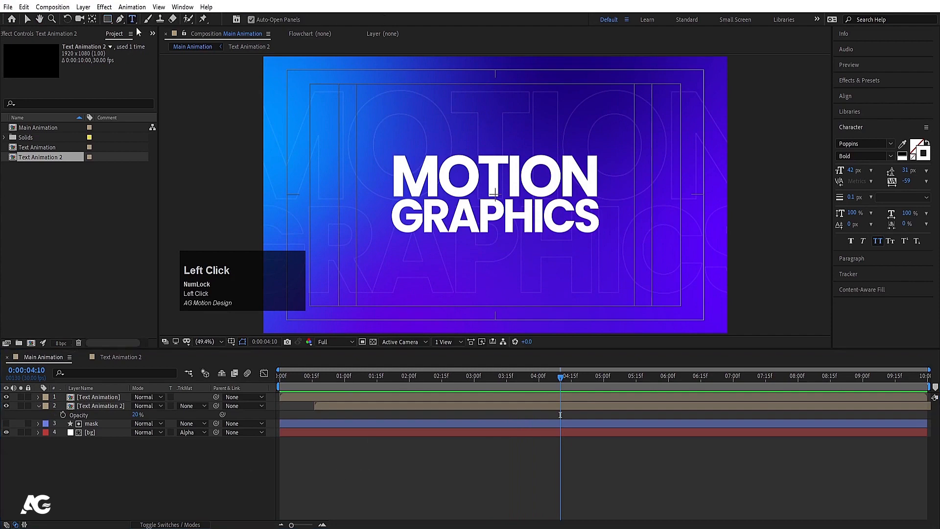
left_click(456, 114)
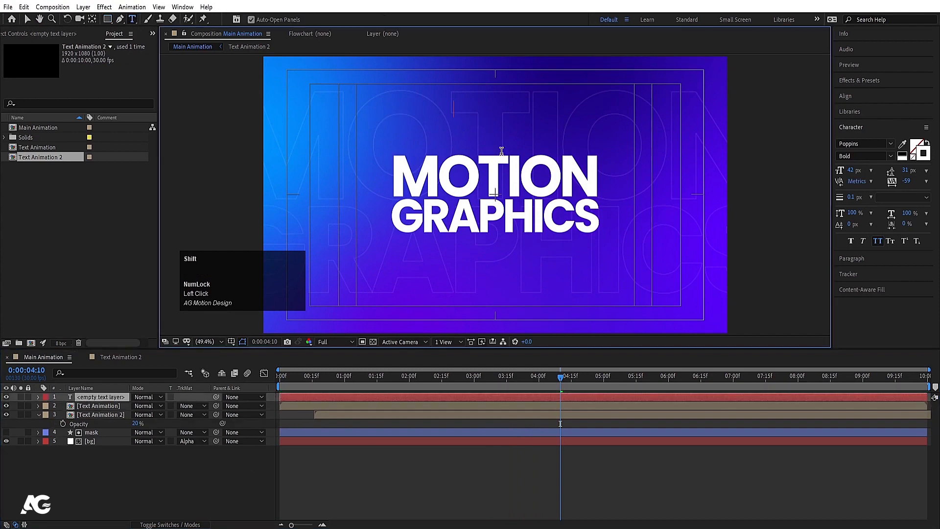
type("TY")
key("ctrl+a")
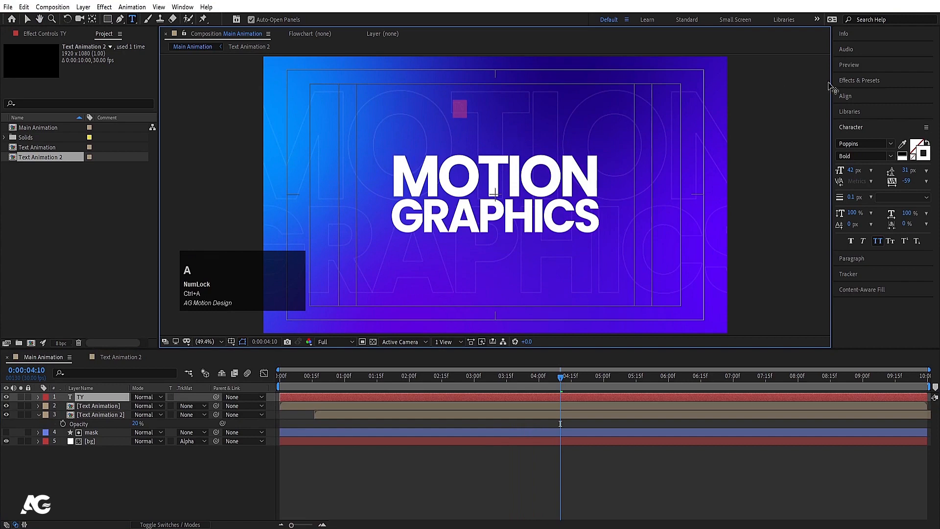
left_click(916, 154)
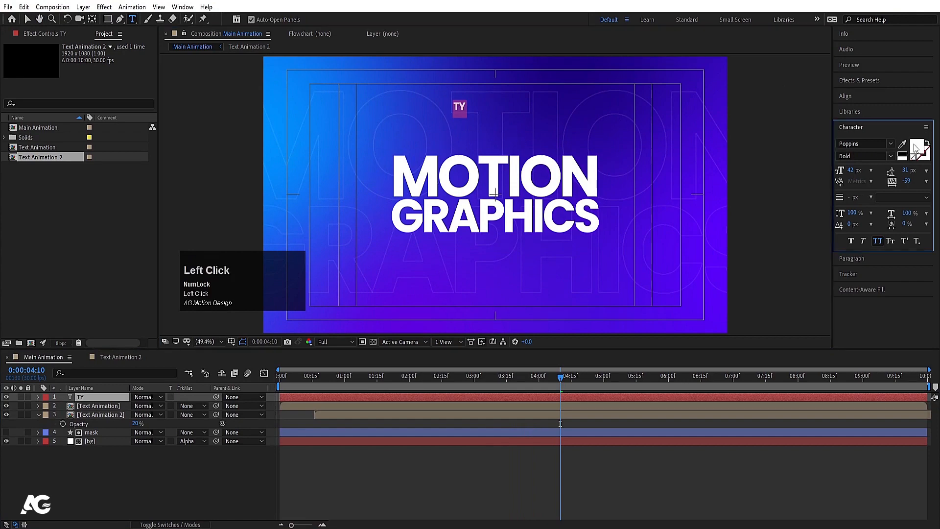
left_click(475, 110)
key("ctrl+a")
type("MOTION")
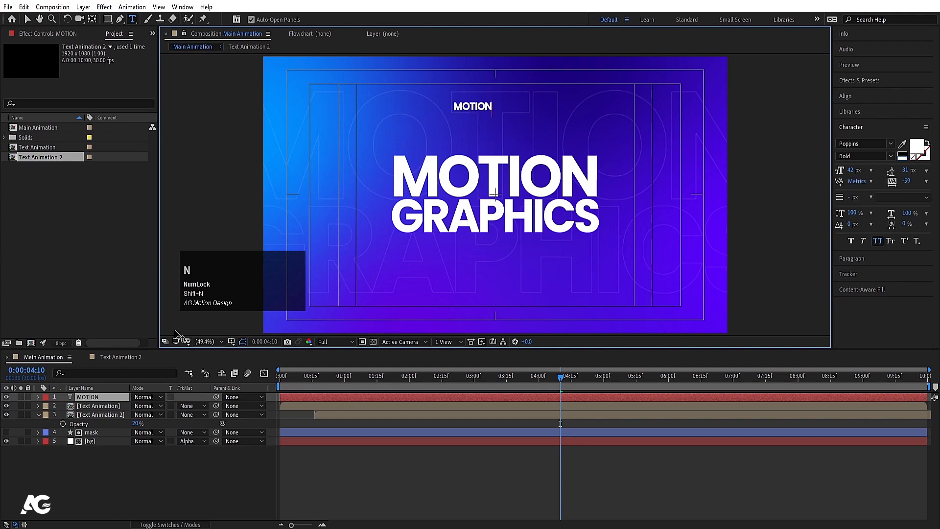
left_click(79, 398)
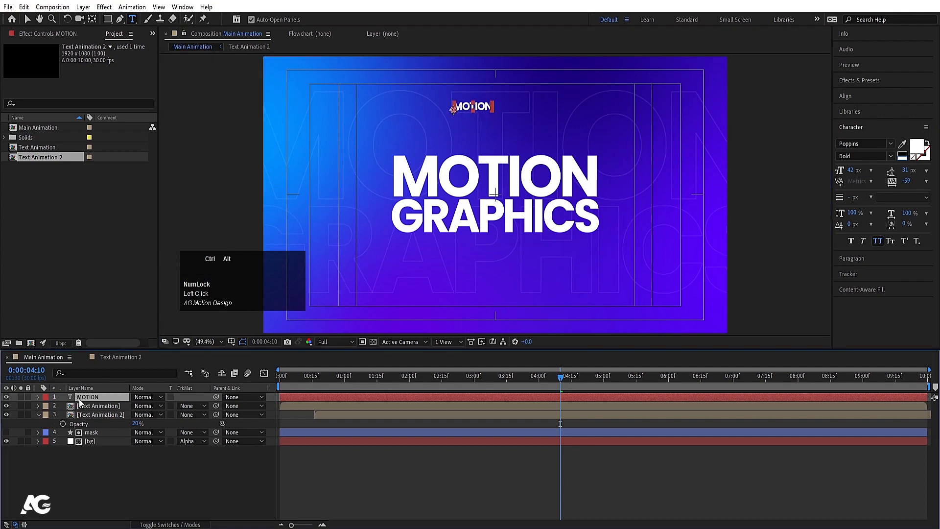
key("ctrl+alt+Home")
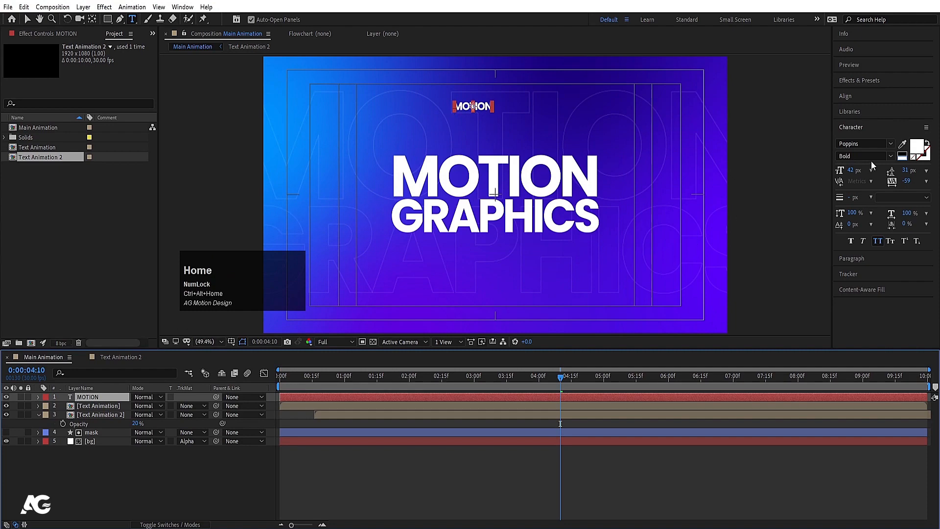
- Set the small MOTION text to Poppins Light and place it centered horizontally near the frame's upper edge
left_click(890, 156)
left_click(856, 213)
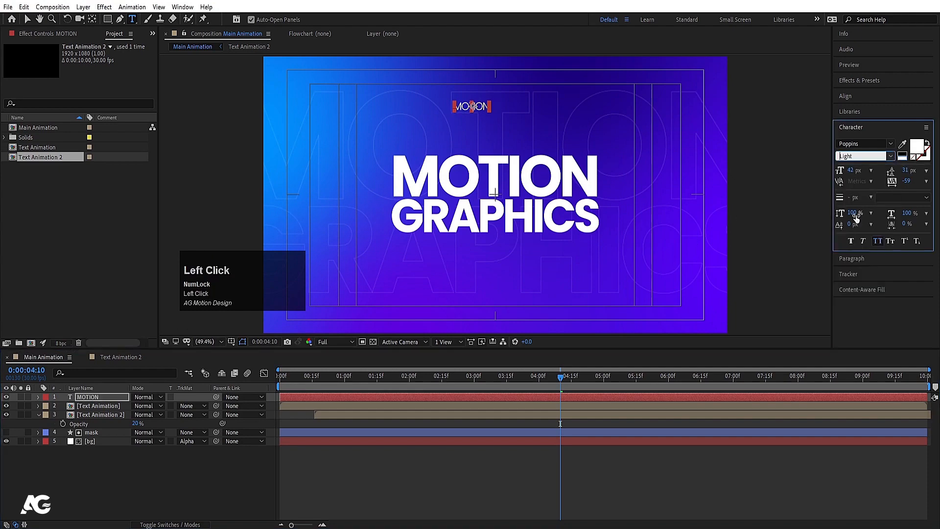
left_click(28, 19)
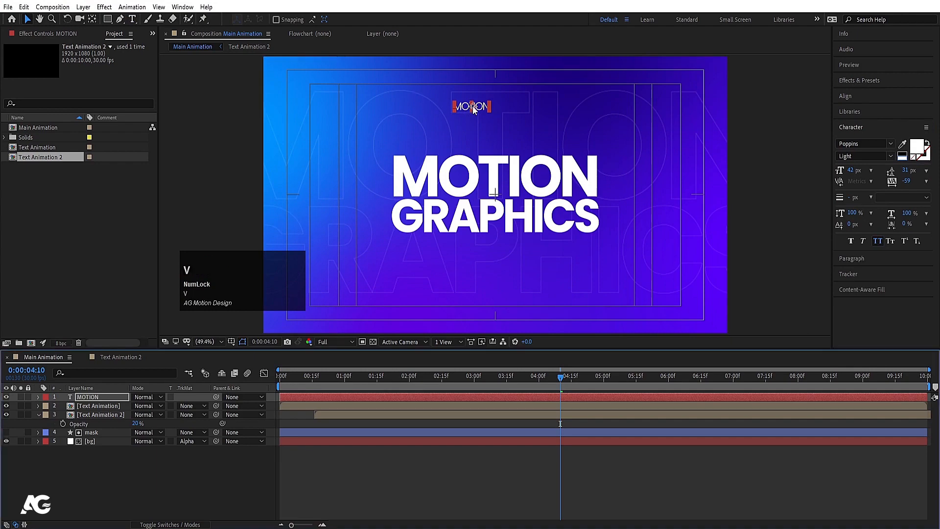
left_click_drag(487, 108, 515, 84)
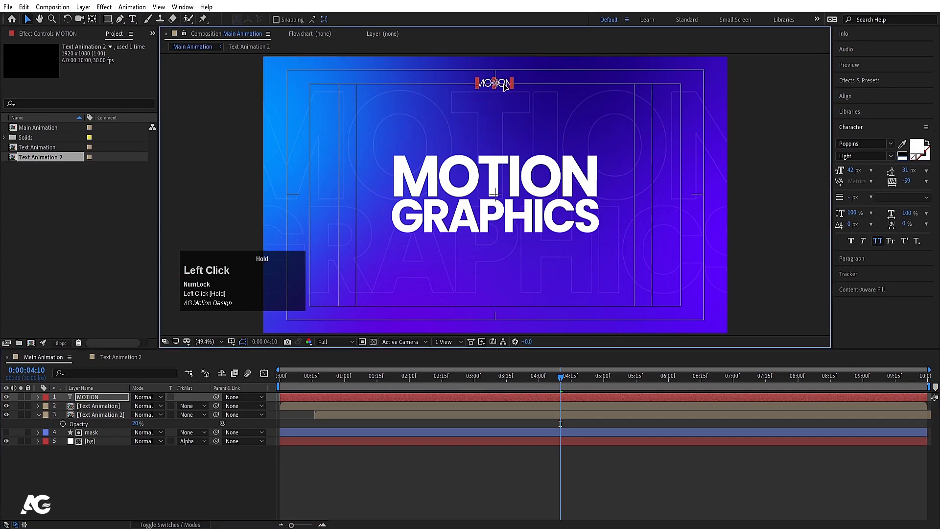
left_click(125, 476)
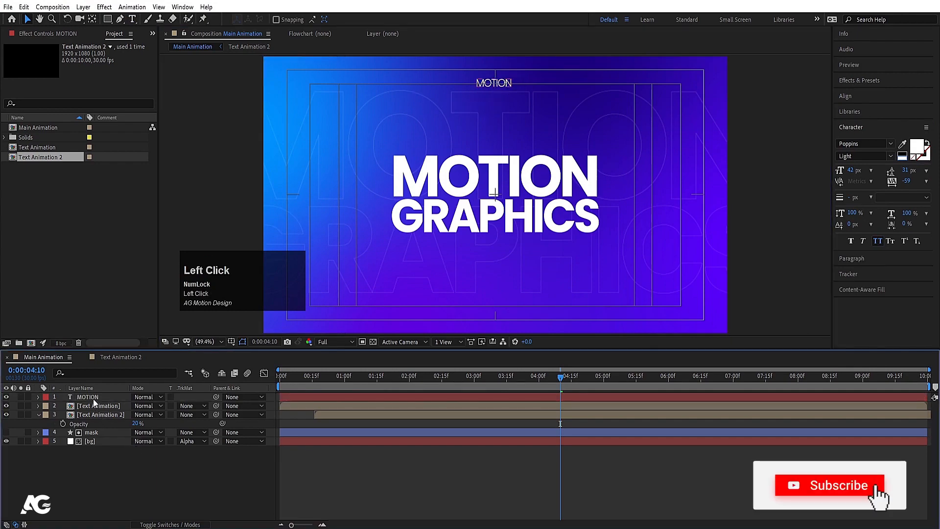
left_click(93, 398)
left_click(845, 96)
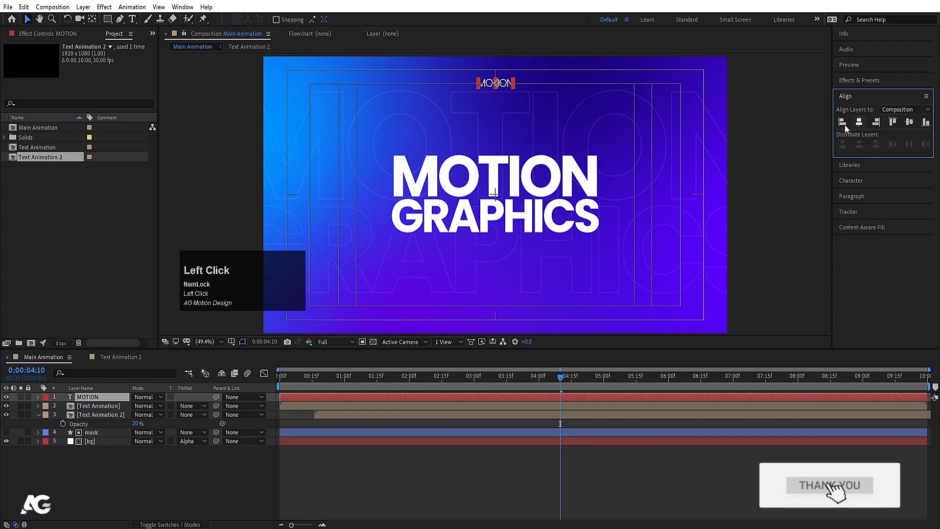
- Duplicate the small MOTION text layer and move the copy straight down to the frame's lower edge
key("ctrl+d")
left_click_drag(511, 91, 518, 311)
key("ctrl+z")
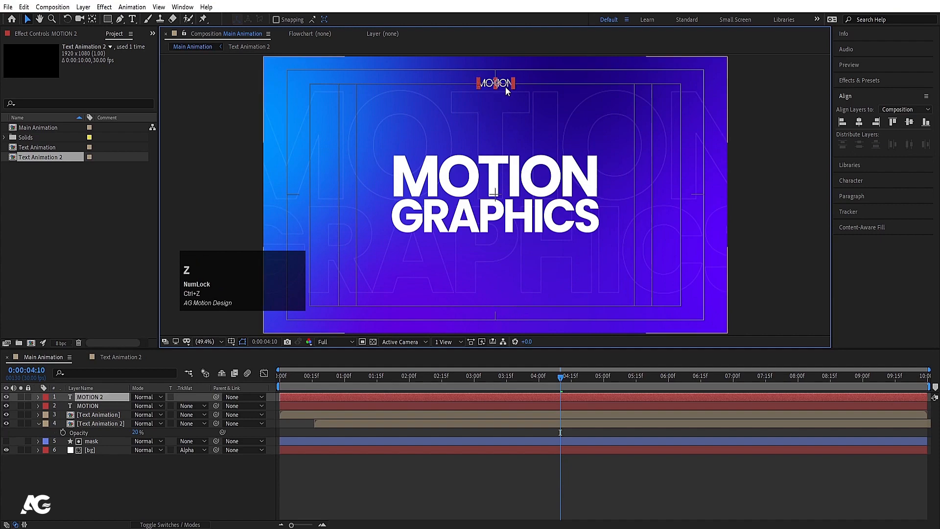
left_click_drag(506, 90, 516, 307)
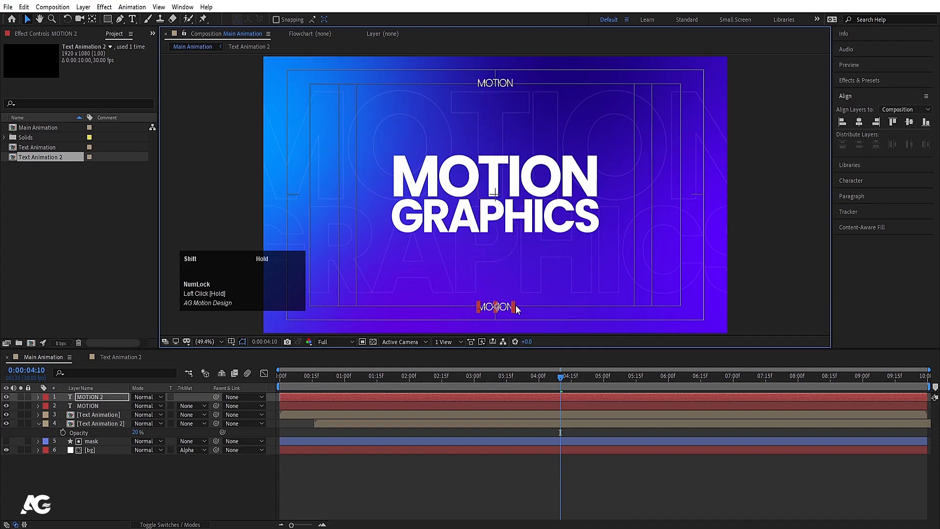
- Change the lower copy's text to GRAPHICS, center its anchor point and align it horizontally to the composition
double_click(495, 306)
key("ctrl+a")
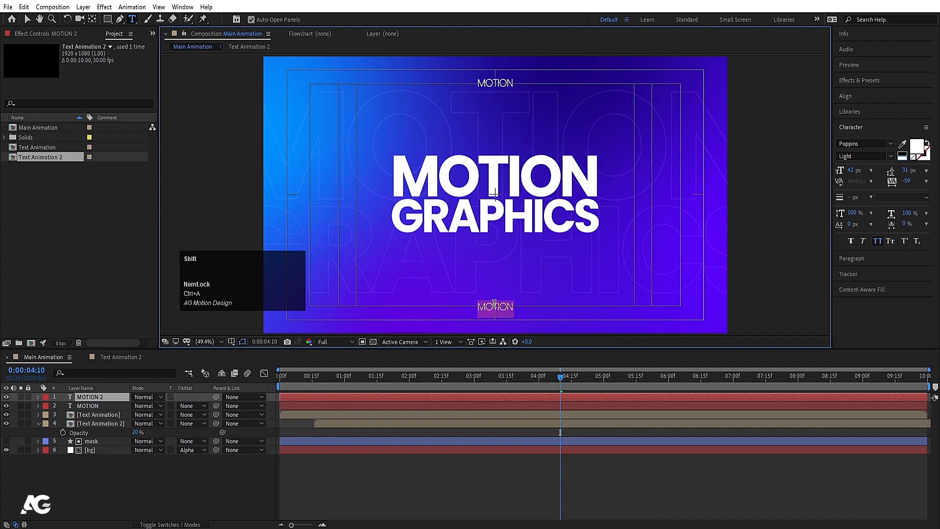
type("GRAPHICS")
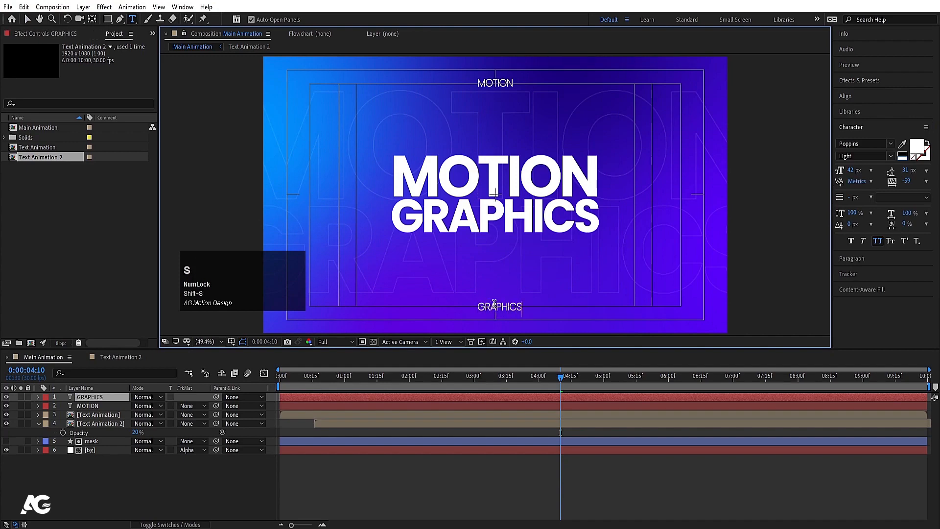
left_click(77, 399)
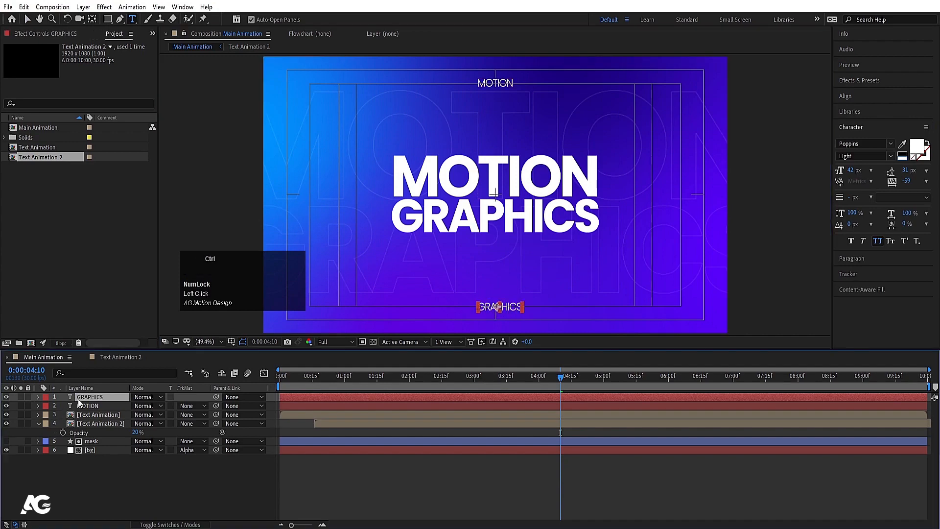
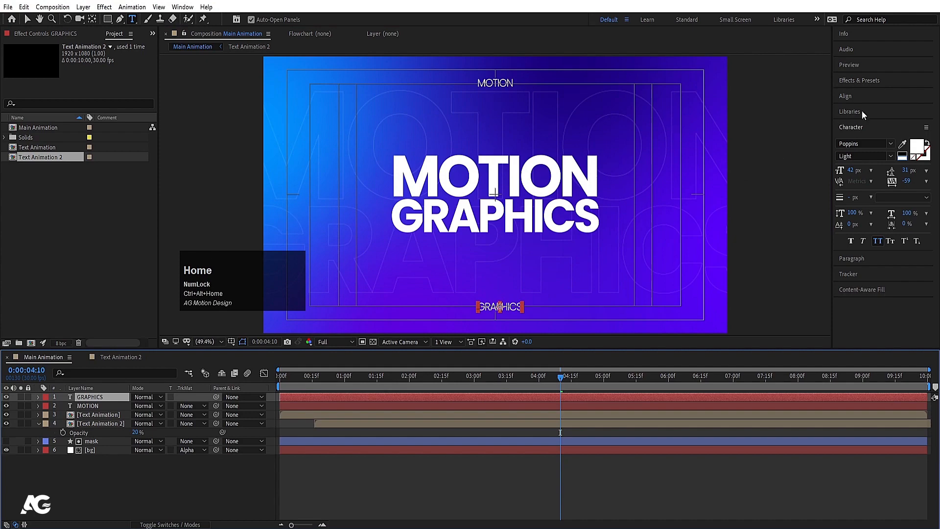
left_click(845, 96)
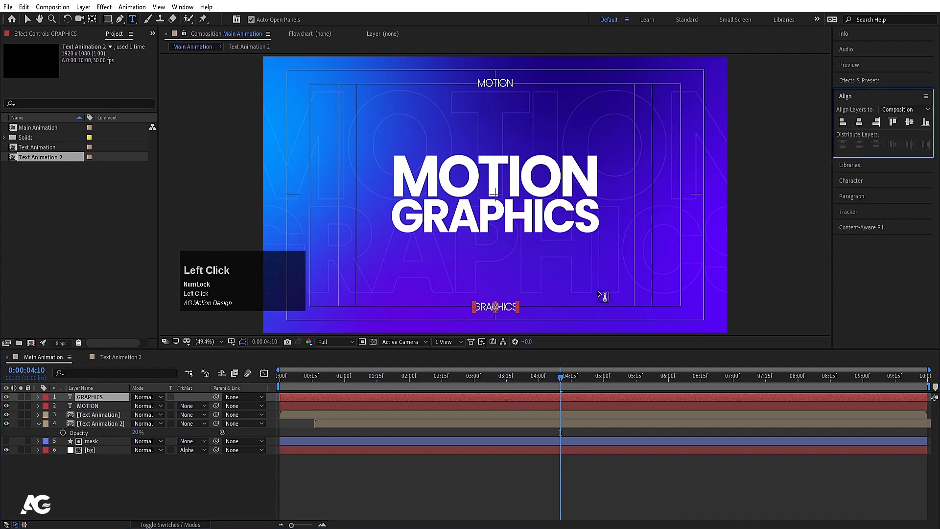
- Preview from the start with the small GRAPHICS and MOTION layers selected, and make both layers begin at 0:00:01:23
left_click(101, 407, "shift")
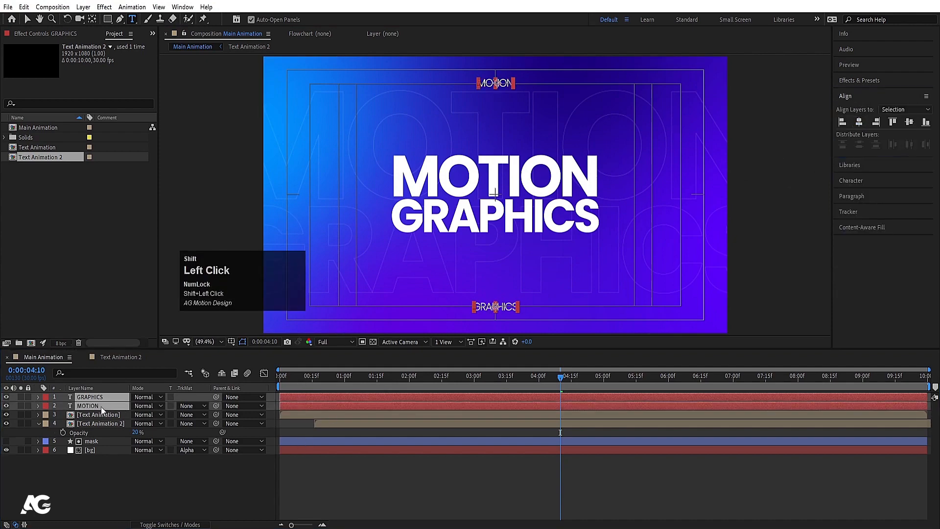
left_click(282, 375)
key("space")
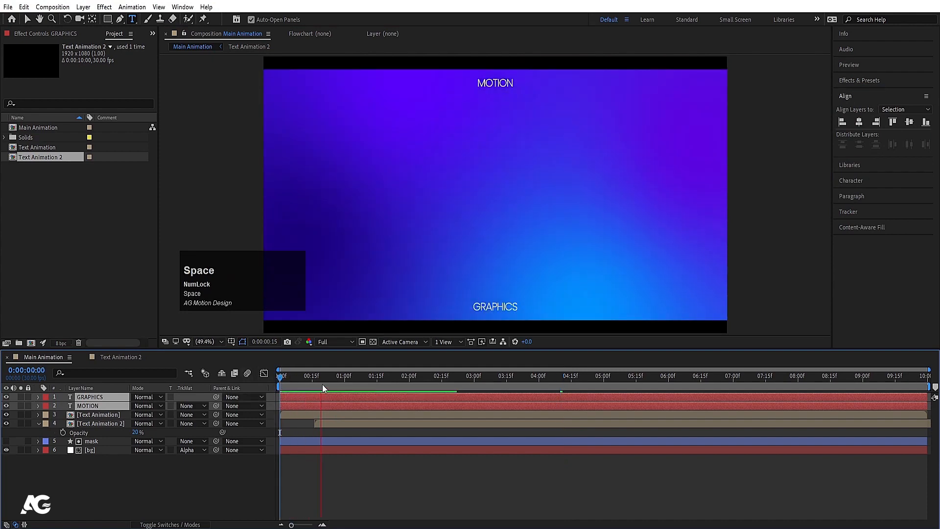
key("space")
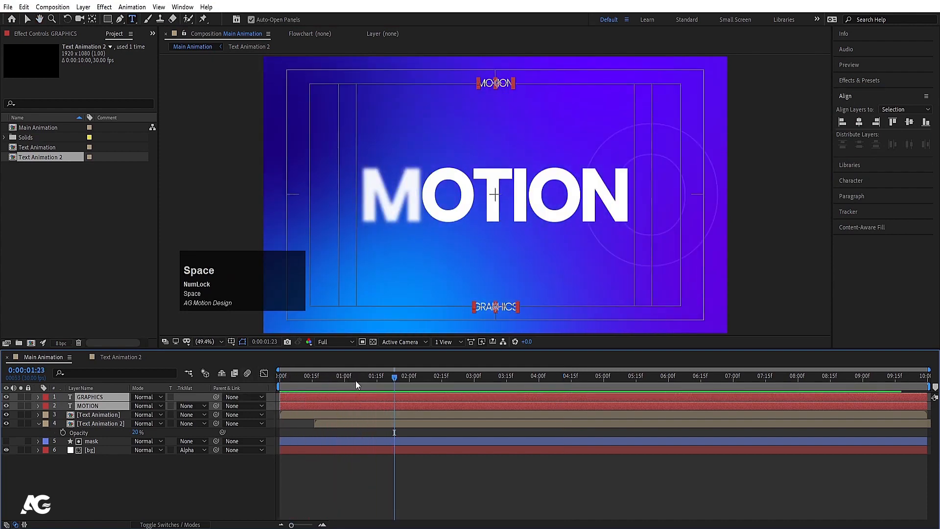
key("bracketleft")
- Add Position keyframes to the GRAPHICS and MOTION text layers at 0:00:01:23 and 0:00:03:00
key("p")
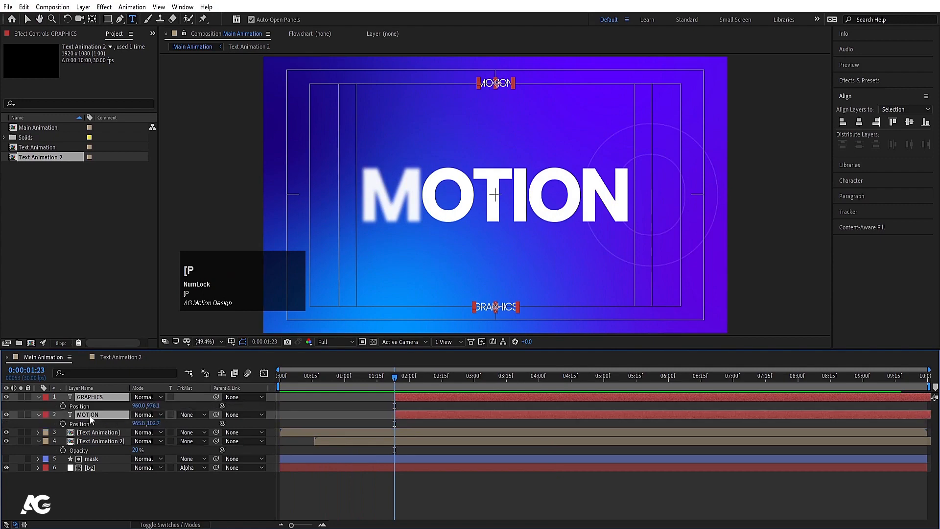
left_click(63, 406)
left_click(474, 378)
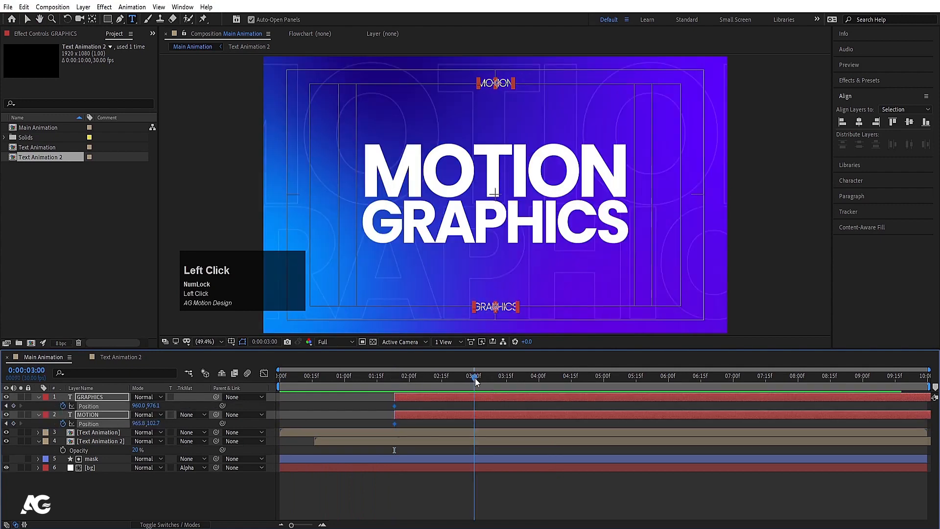
left_click(14, 406)
- At 0:00:01:23, move the small GRAPHICS text just below the frame and the small MOTION text just above it
left_click(405, 397)
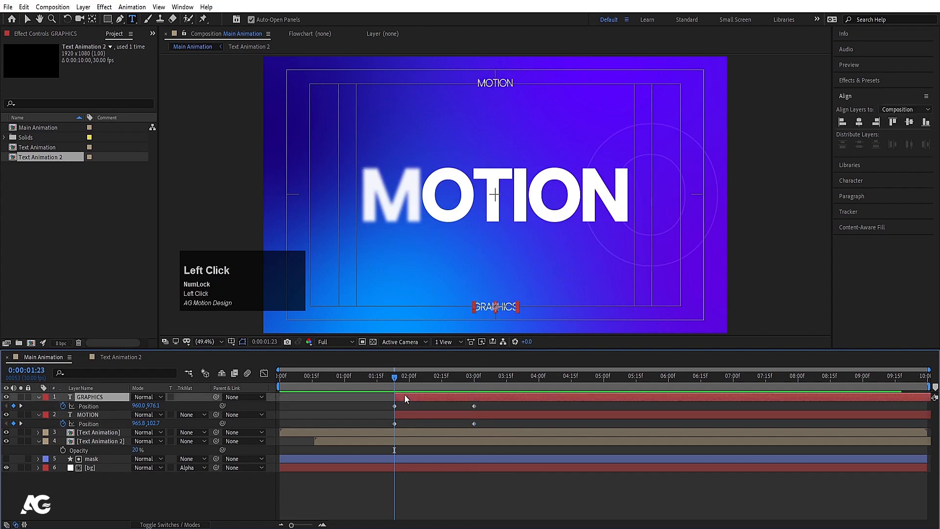
key("v")
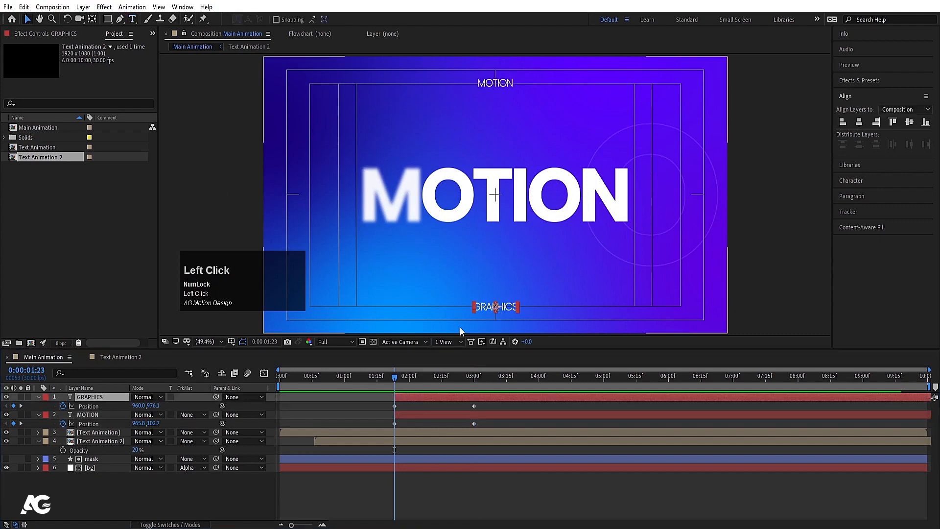
left_click_drag(504, 309, 508, 329)
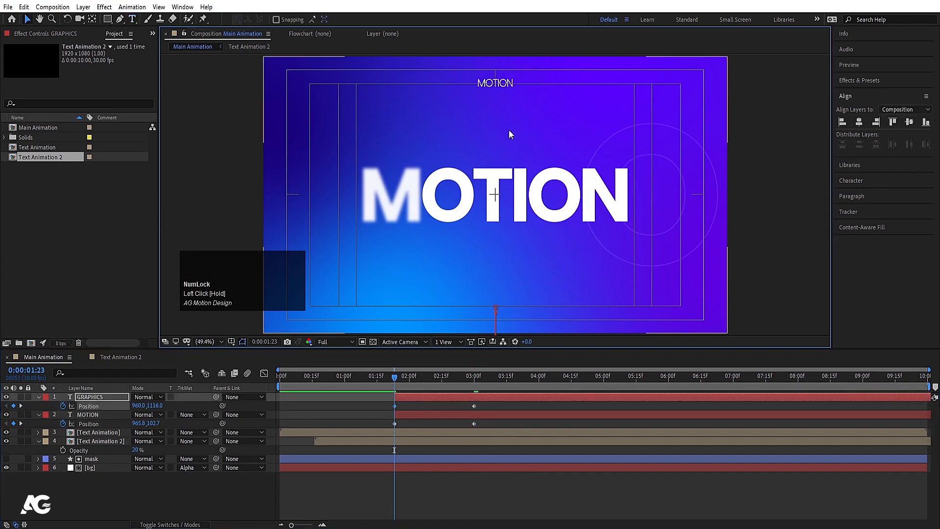
left_click(498, 84)
left_click_drag(506, 86, 507, 54)
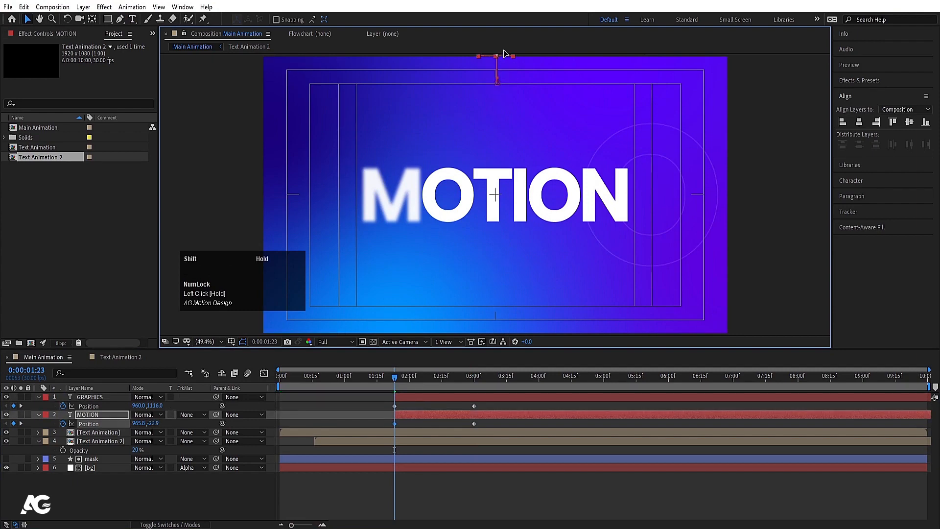
- Apply Easy Ease to both text layers' Position keyframes and shape their speed curves to slow down into the final keyframes
left_click(495, 430)
left_click_drag(495, 430, 312, 349)
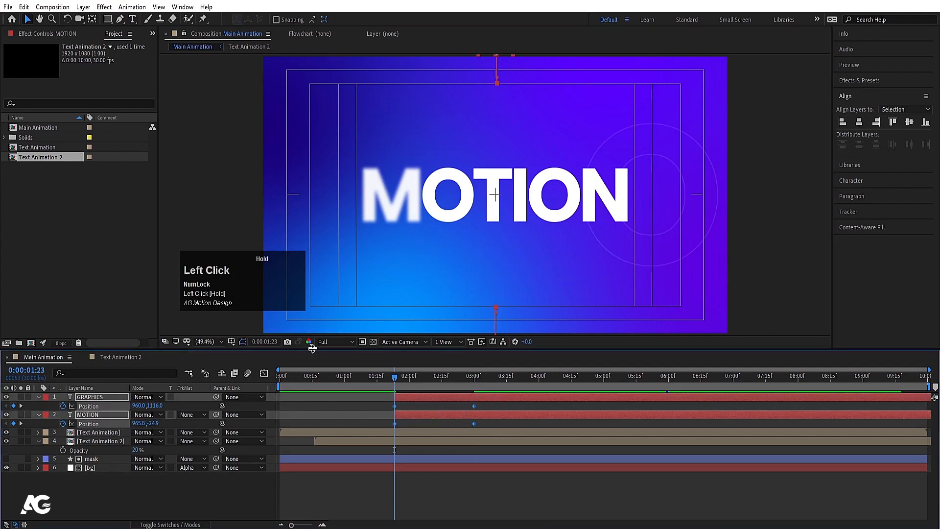
key("F9")
left_click(264, 373)
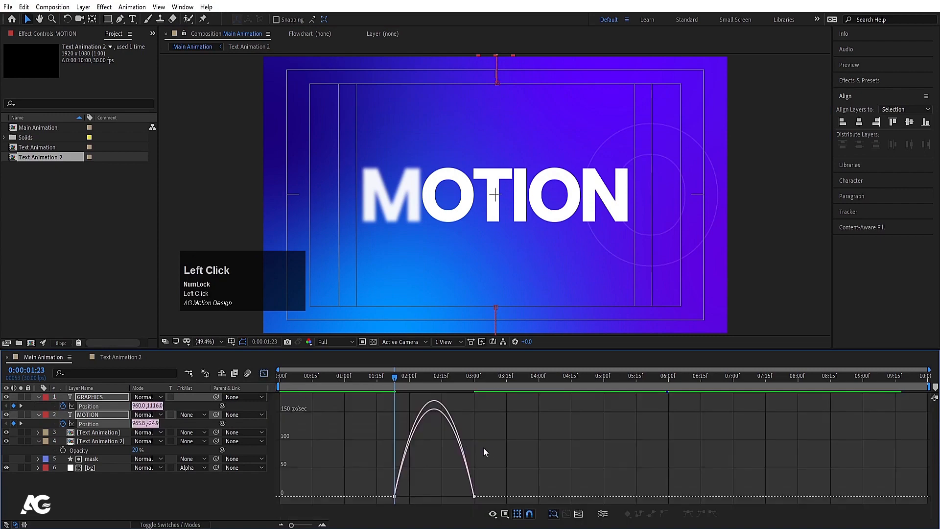
left_click_drag(491, 405, 434, 494)
left_click(264, 373)
- Preview the animation from the start to check how the small MOTION and GRAPHICS texts slide in
key("space")
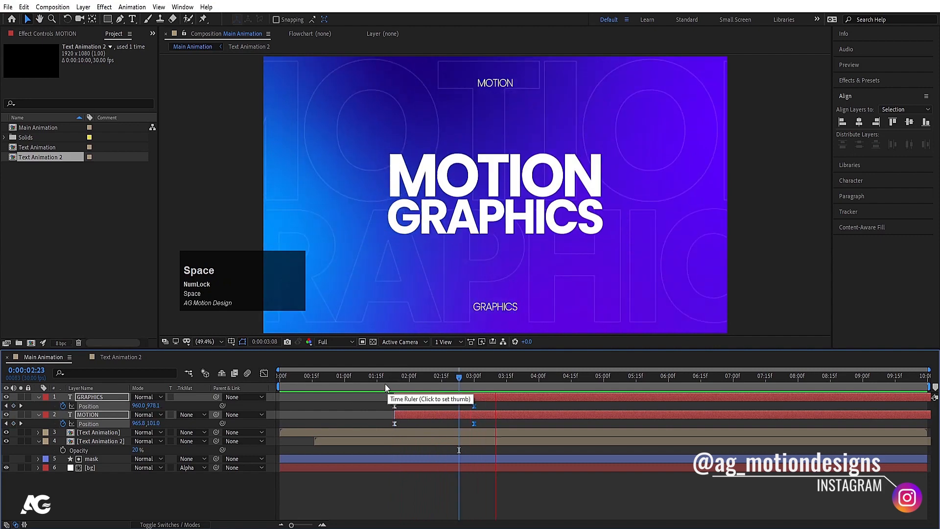
key("space")
left_click_drag(368, 381, 217, 389)
key("space")
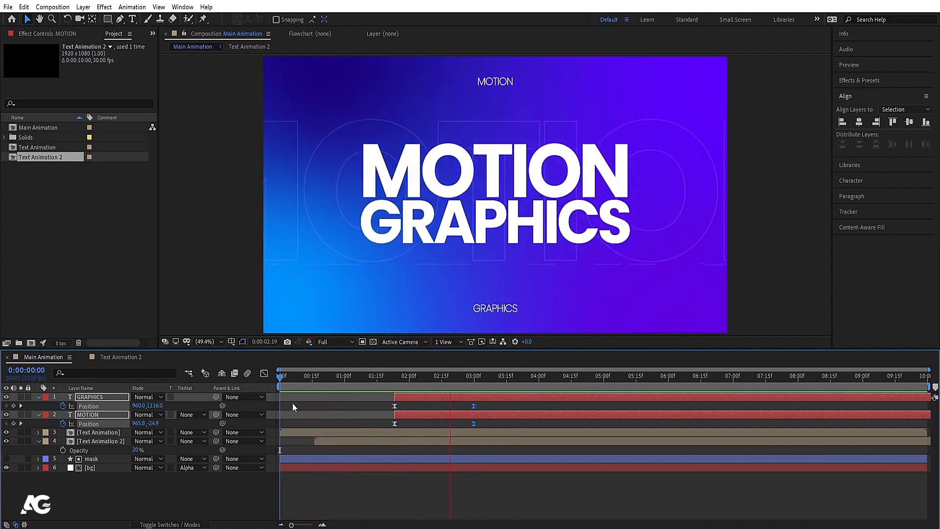
key("space")
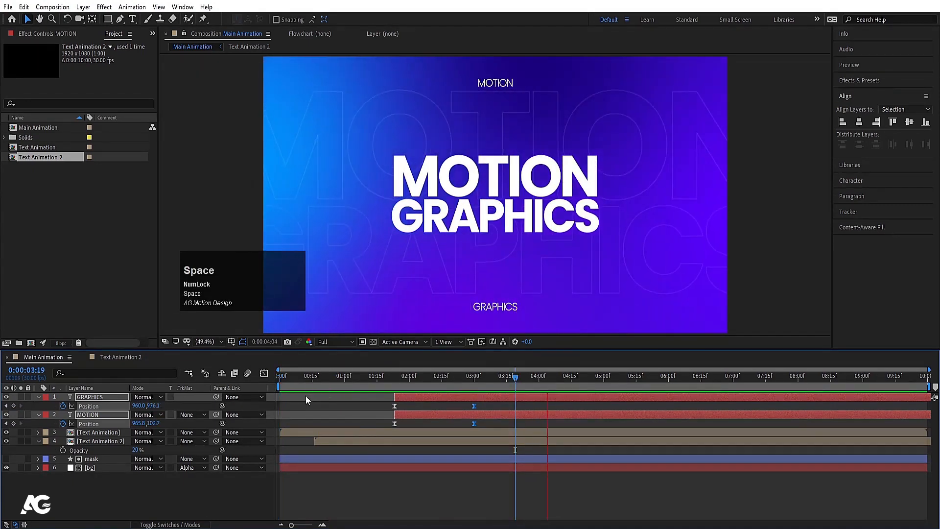
- Deselect the text layers and collapse all expanded layer properties in the timeline
left_click(298, 401)
left_click_drag(259, 288, 621, 455)
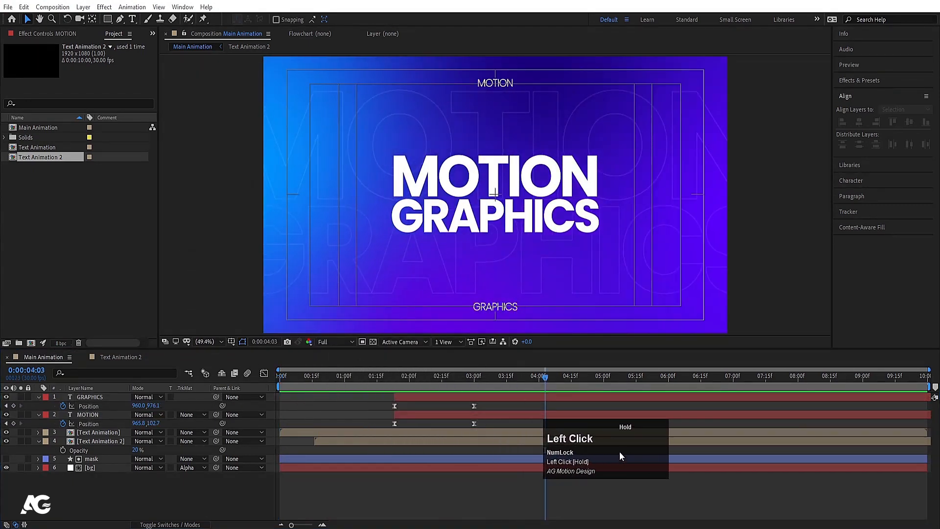
key("u")
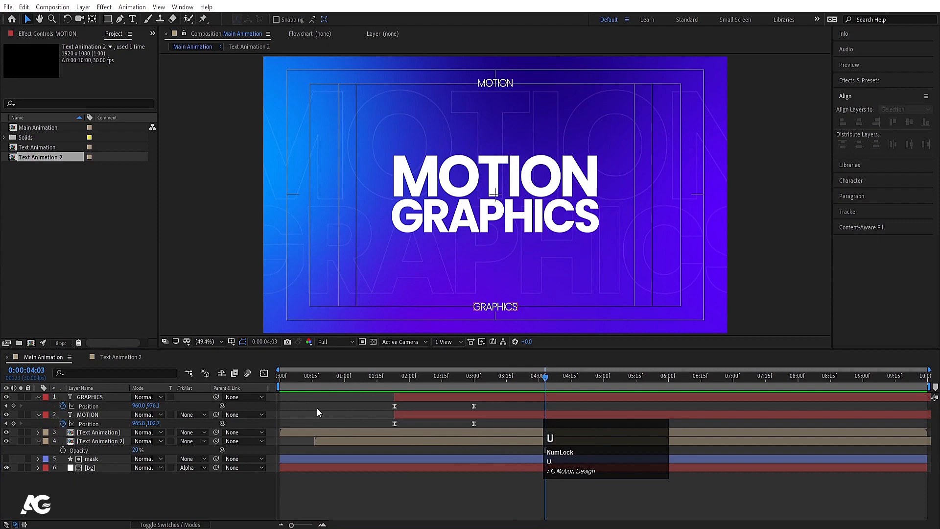
left_click(299, 415)
key("u")
- Draw a large cyan rectangle without stroke over the upper-left part of the frame and center its anchor point
left_click_drag(108, 18, 148, 21)
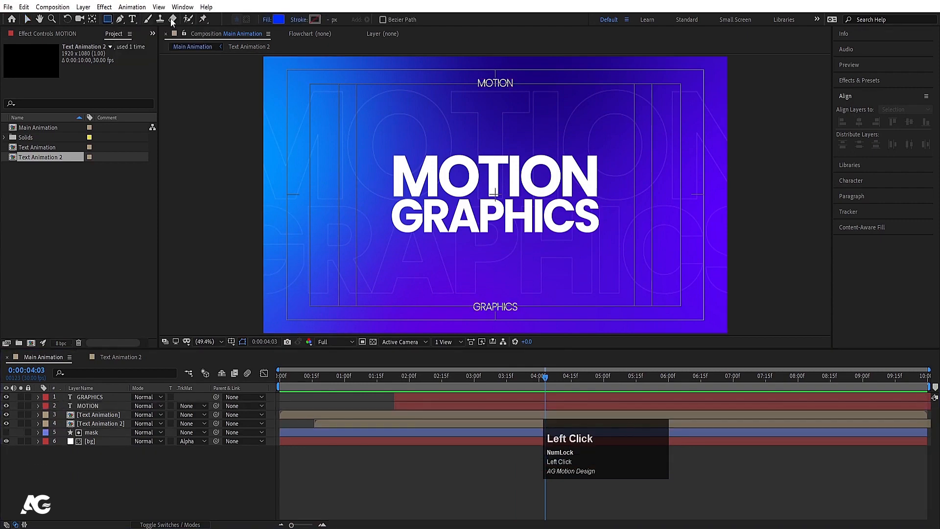
left_click(279, 19)
left_click_drag(185, 205, 187, 206)
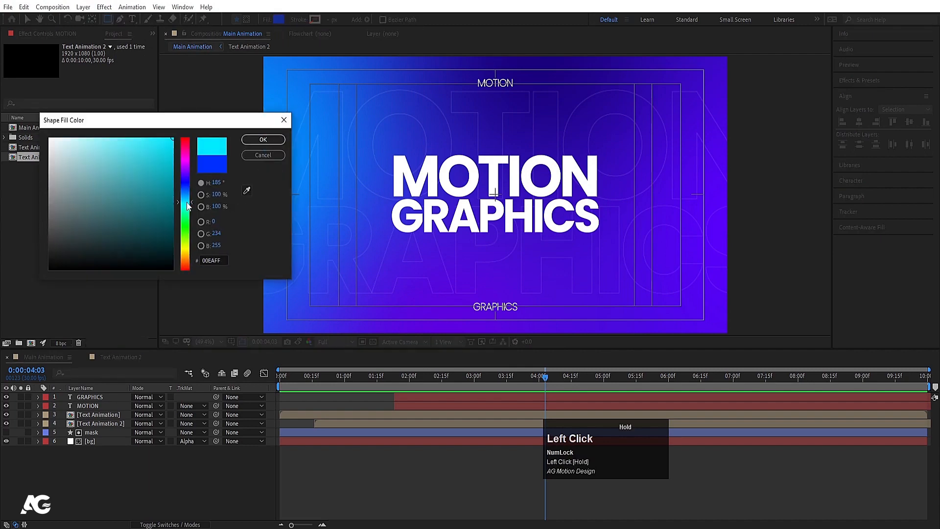
left_click(259, 141)
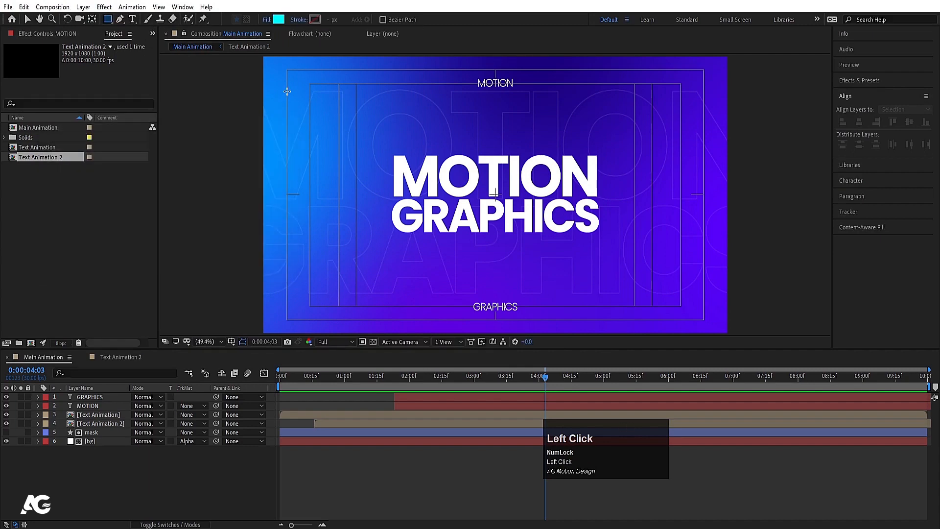
left_click_drag(287, 91, 409, 201)
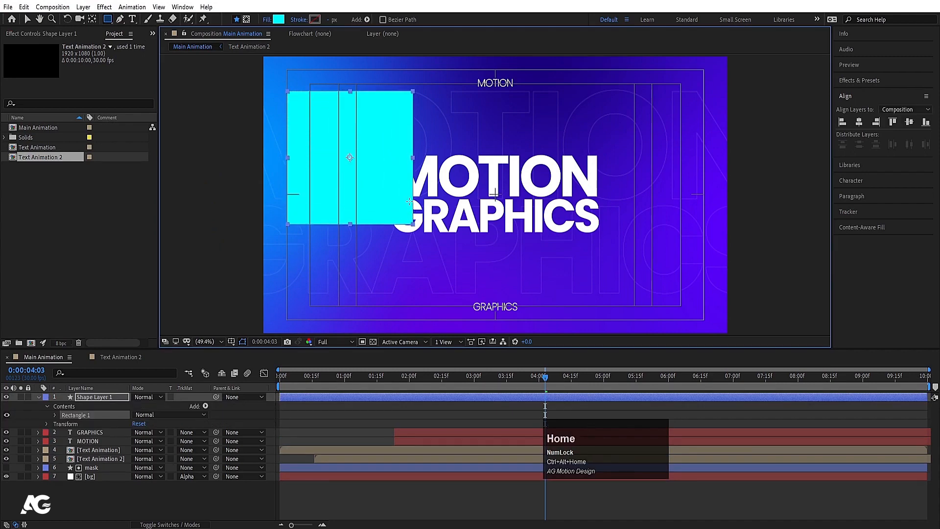
- Duplicate the cyan rectangle layer five times and spread the copies in two staggered rows across the frame
left_click(78, 397)
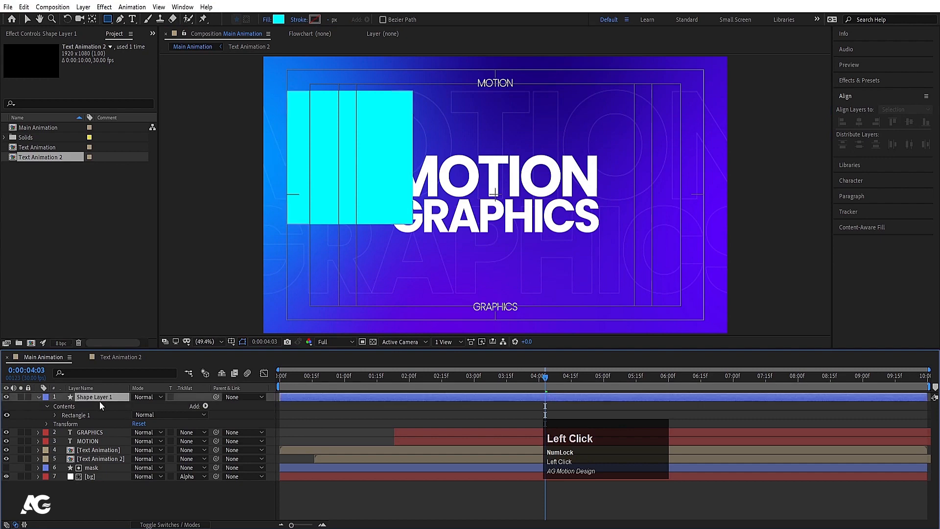
key("ctrl+d")
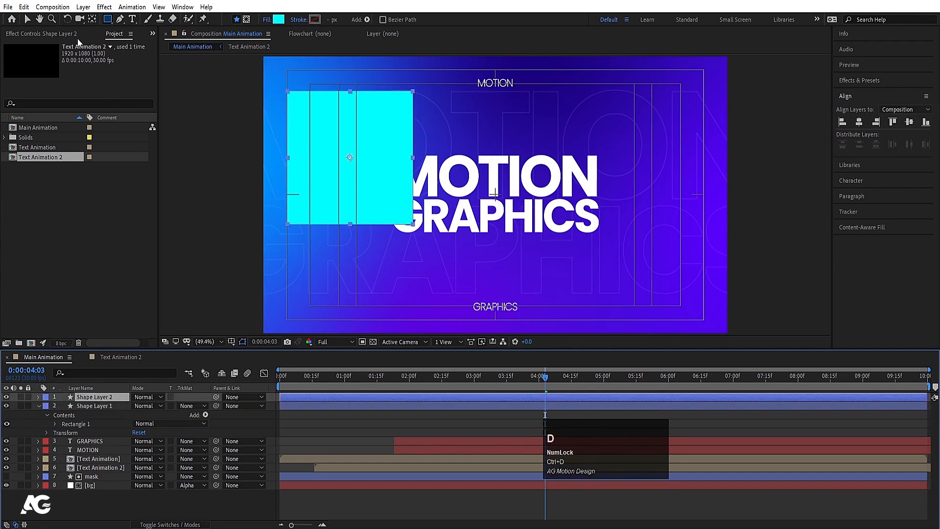
key("v")
left_click_drag(344, 192, 283, 347)
key("ctrl+d")
key("ctrl+d")
key("ctrl+d")
key("ctrl+d")
left_click(89, 445)
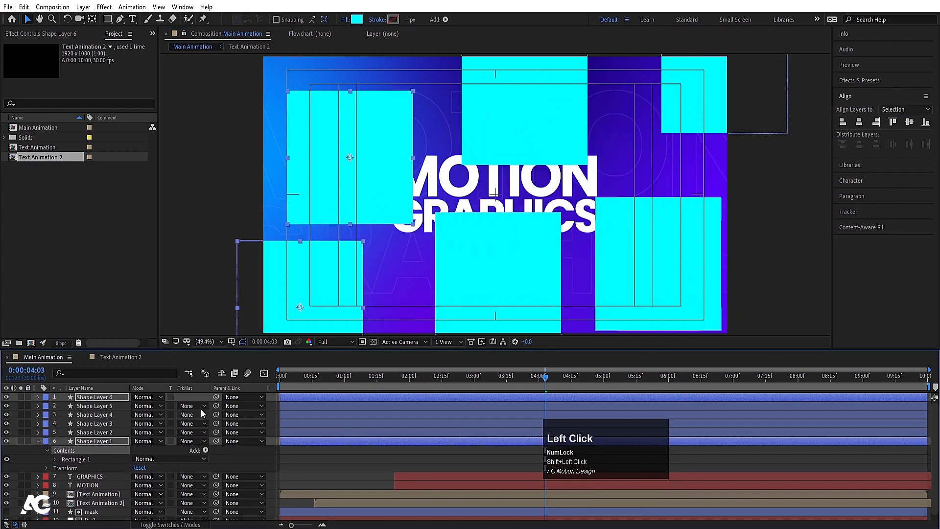
- Shift all six cyan rectangle layers slightly up and left together, and set their blending mode to Soft Light
left_click(95, 441)
left_click(94, 397, "shift")
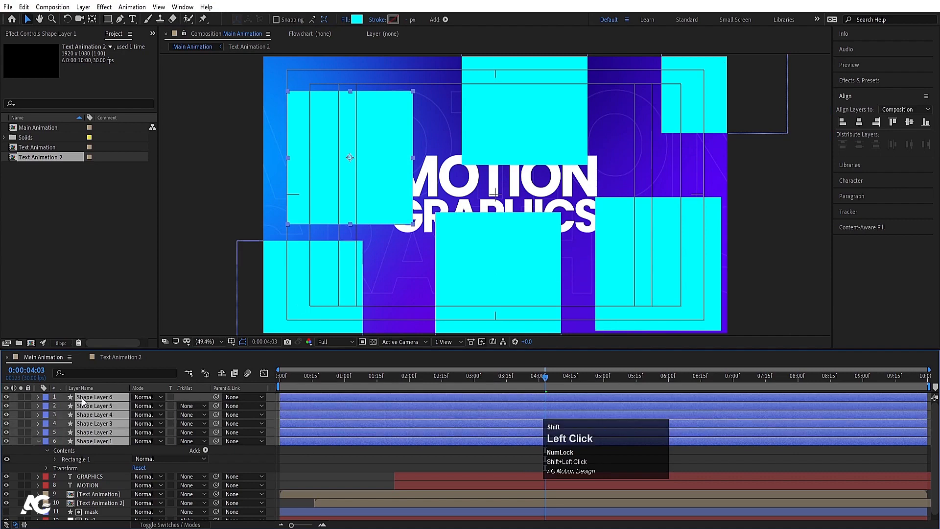
left_click_drag(379, 195, 365, 186)
left_click(137, 406)
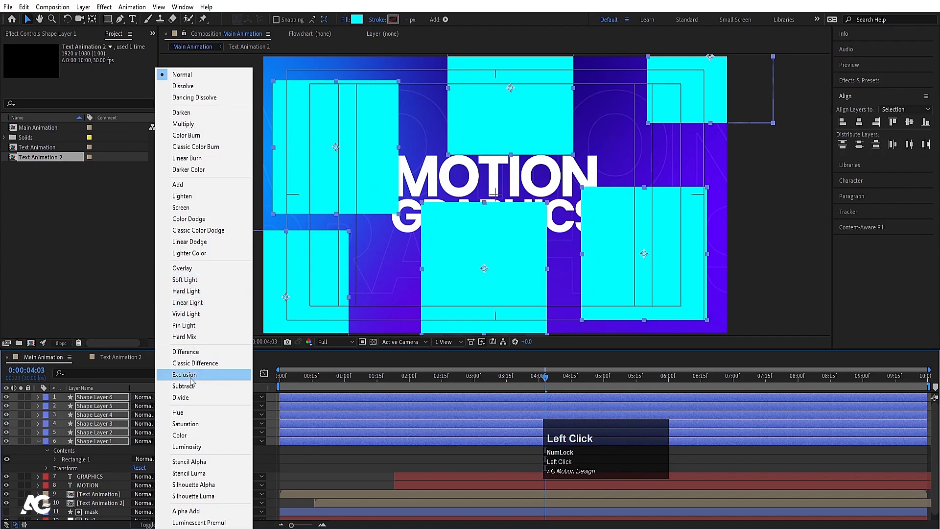
left_click(181, 208)
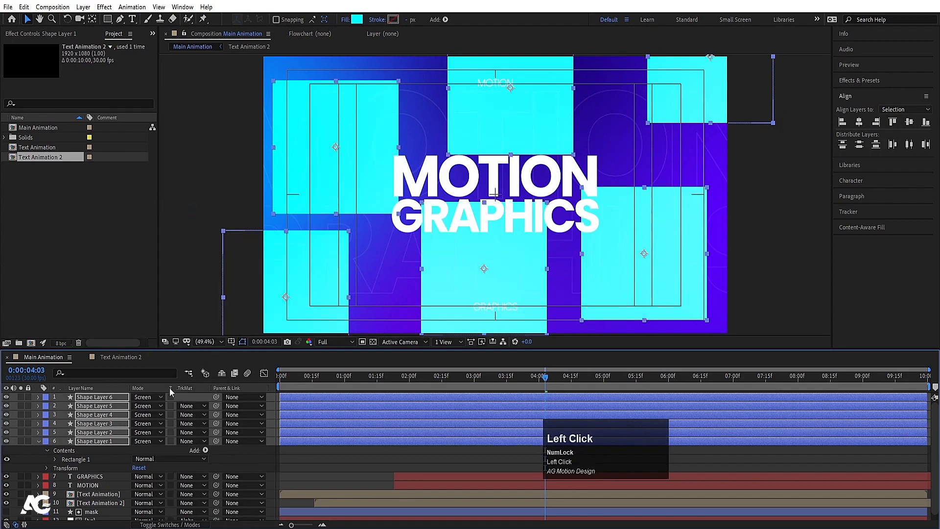
left_click(149, 405)
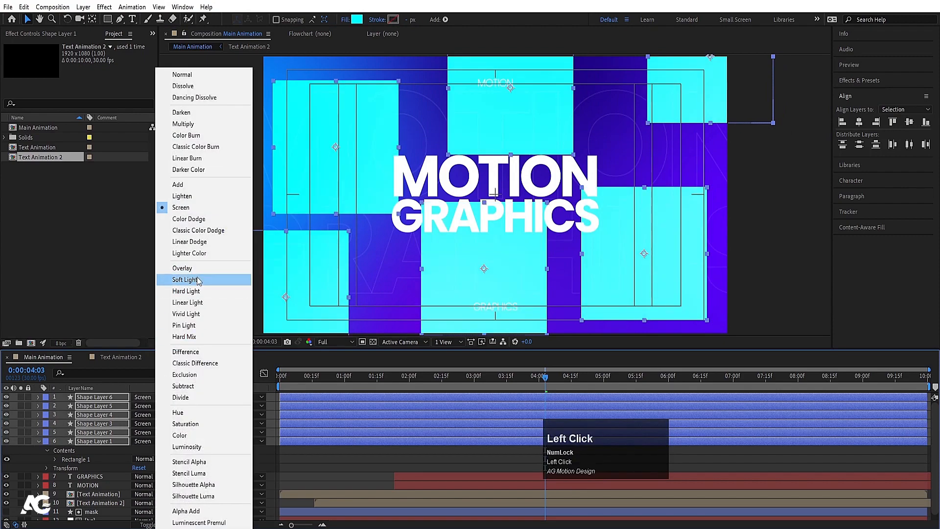
left_click(198, 274)
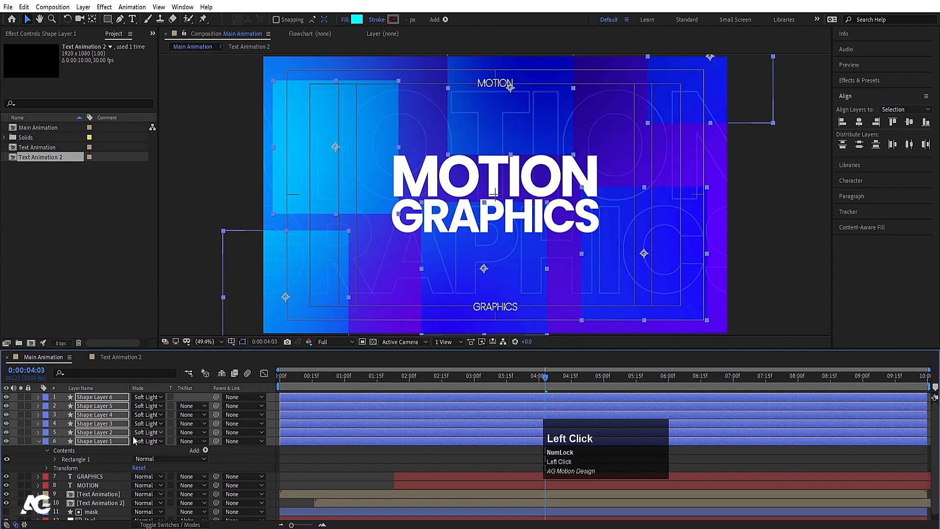
- Add a rotation keyframe at the composition start on all six rectangle layers
left_click_drag(295, 378, 224, 386)
key("r")
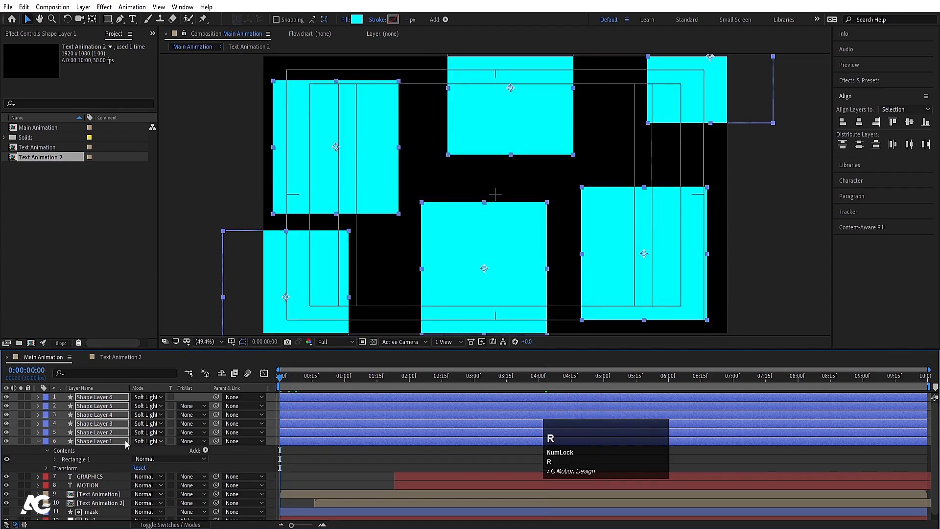
left_click(63, 407)
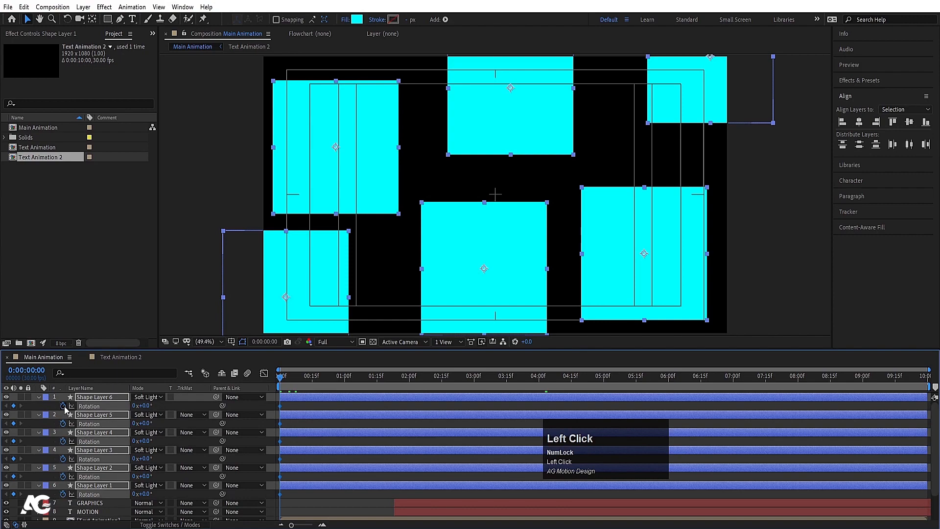
- At the last frame, set the rectangles' rotations alternately to 1 and 2 full turns, starting with 1 on Shape Layer 6, and preview the rotation
left_click_drag(798, 381, 934, 397)
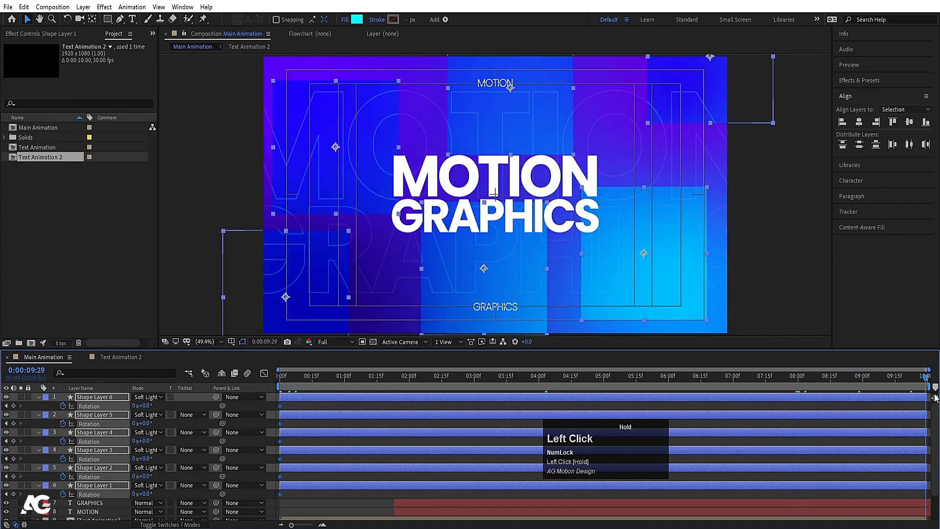
left_click(157, 412)
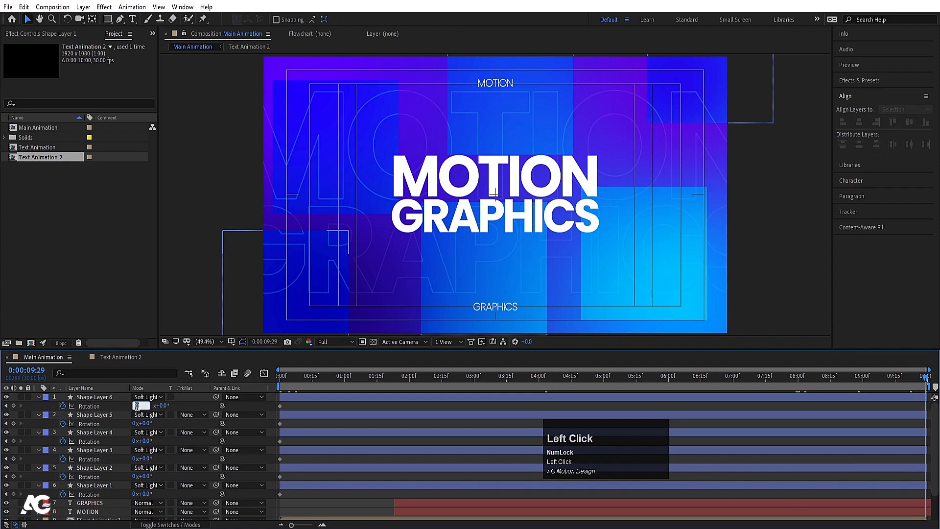
left_click(133, 423)
type("2")
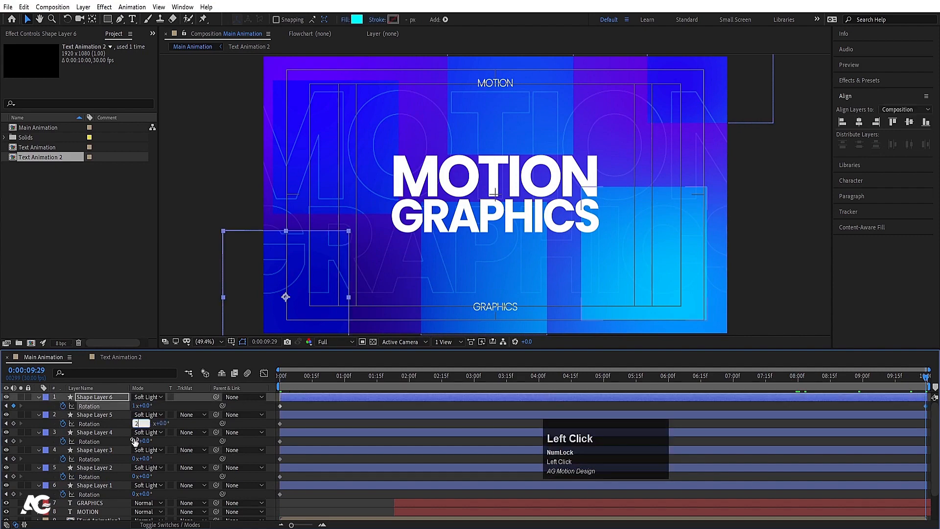
left_click(133, 440)
type("1")
left_click(133, 459)
type("2")
left_click(135, 476)
type("1")
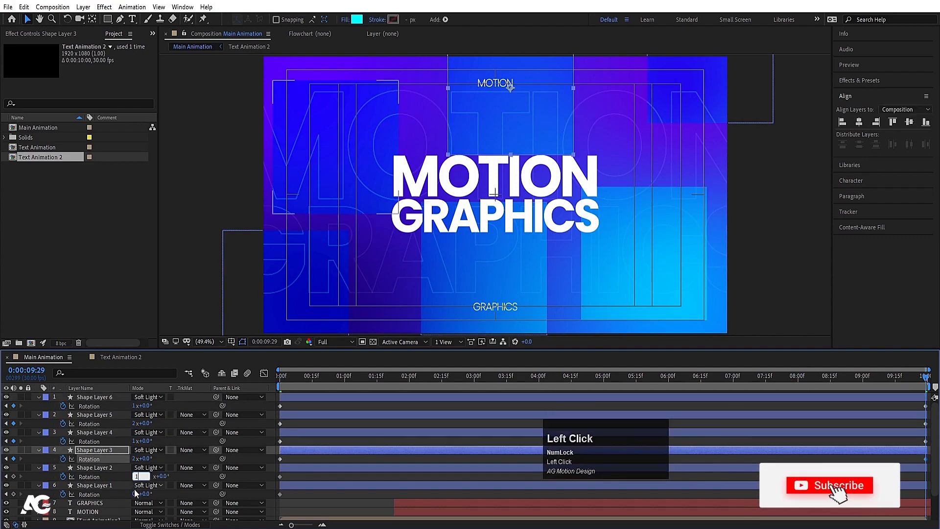
left_click(134, 494)
type("2")
left_click(304, 405)
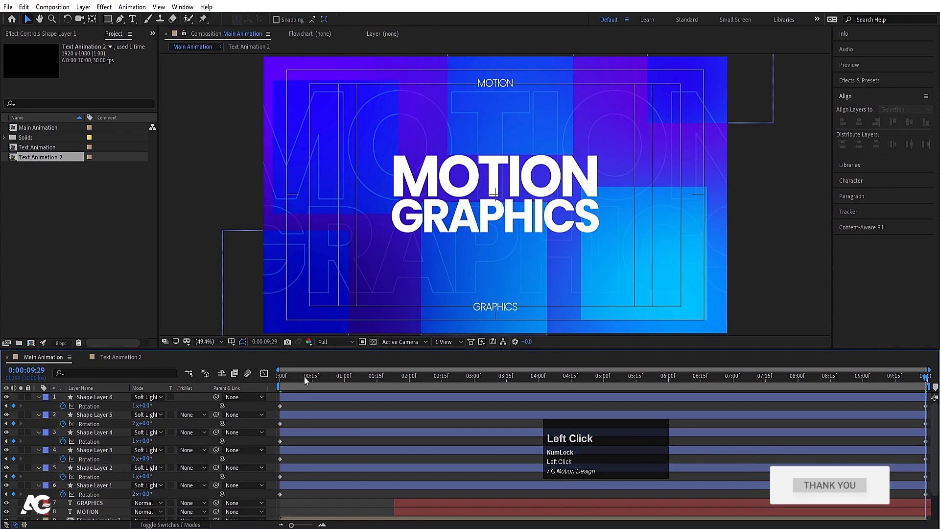
left_click(280, 377)
key("space")
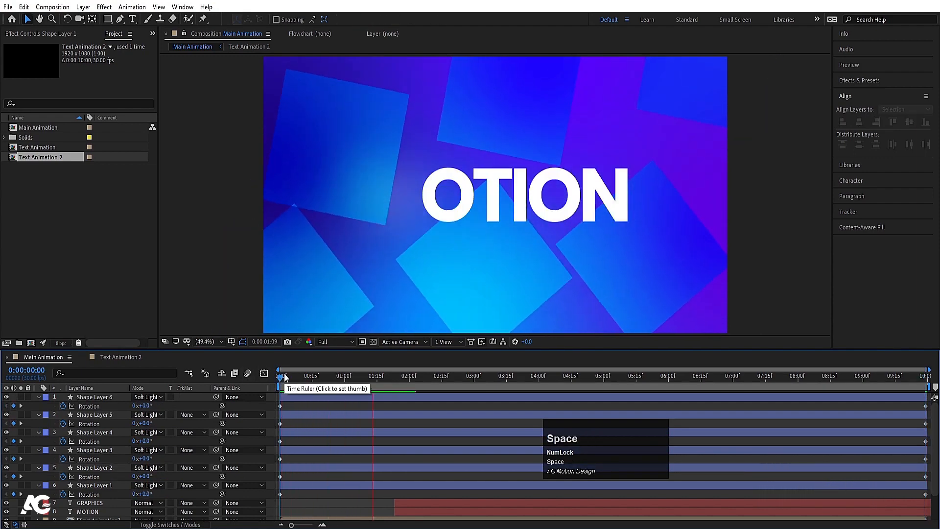
- Animate the scale of all six rectangle layers from 0% at the start to 100% at 0:00:00:29
left_click(98, 484)
left_click(86, 399, "shift")
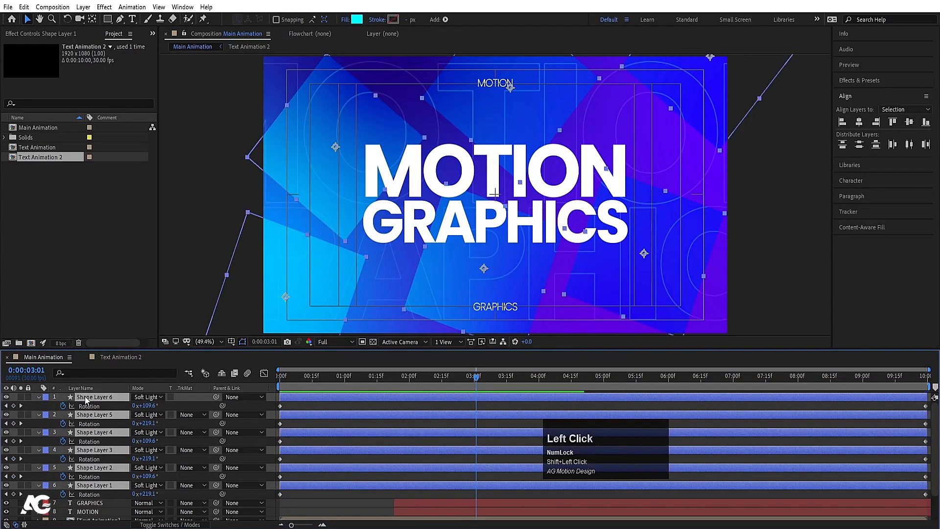
left_click(277, 378)
key("s")
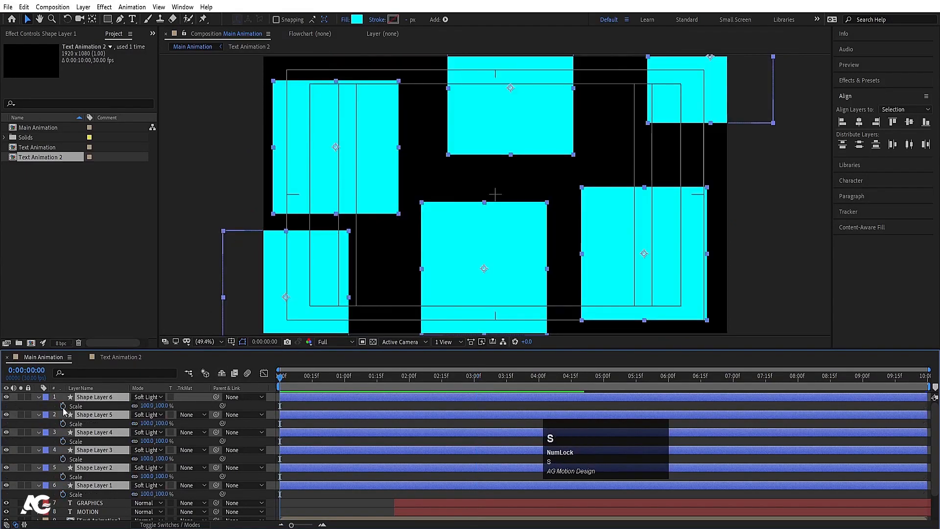
left_click(63, 406)
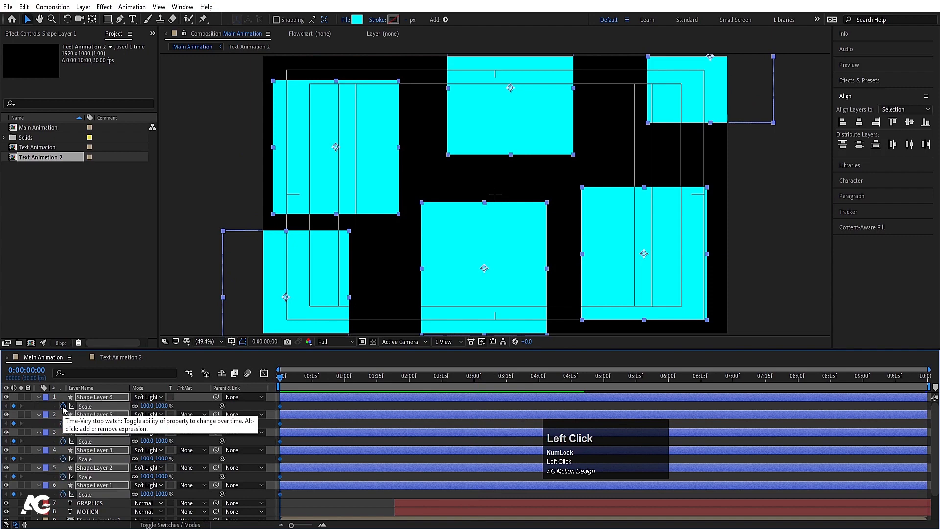
left_click(344, 379)
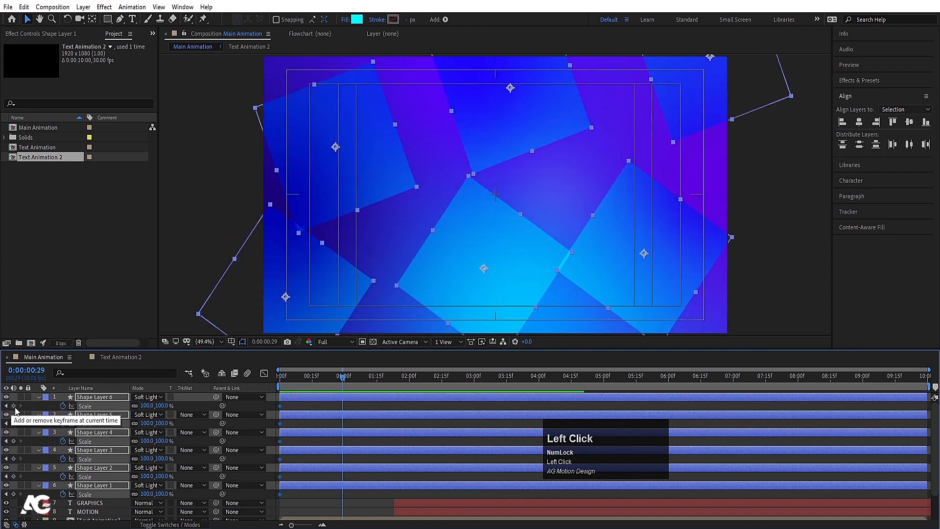
left_click(15, 407)
key("j")
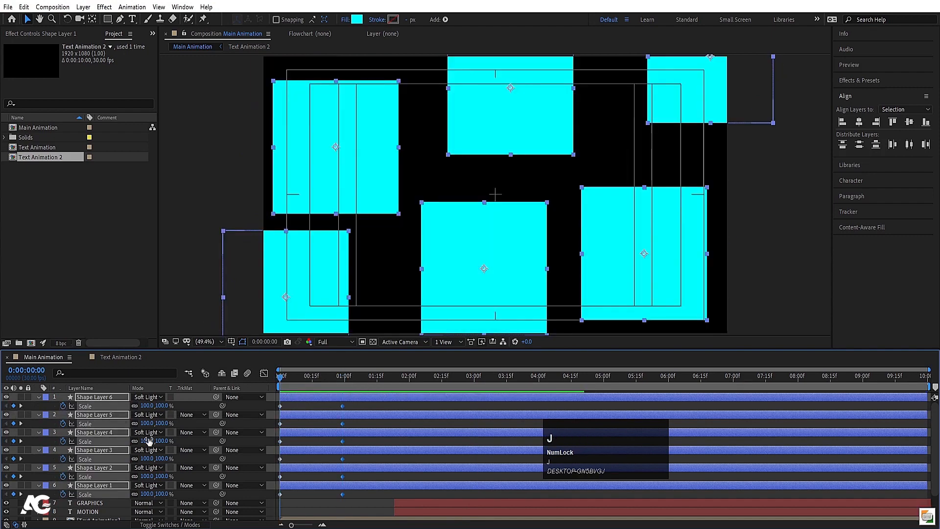
left_click(157, 406)
type("0")
key("Return")
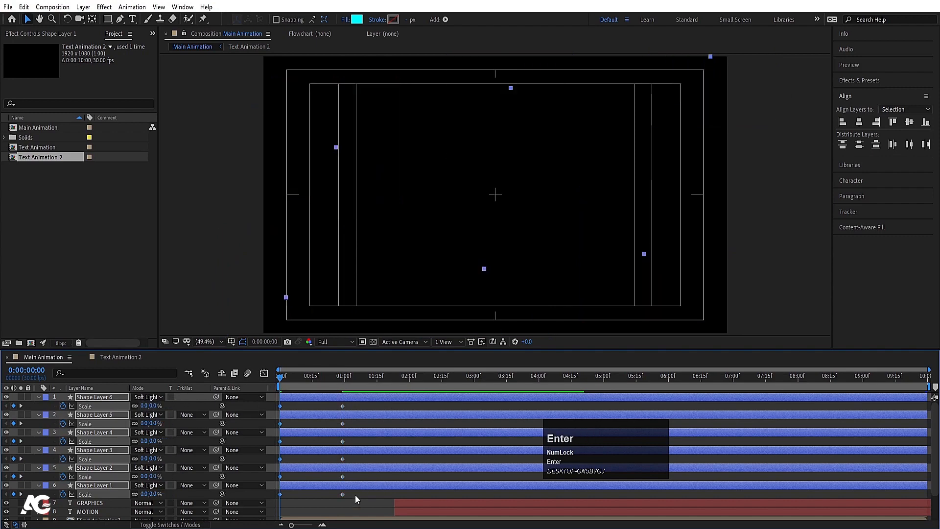
- Apply Easy Ease to all the rectangles' scale keyframes and reshape their speed curves in the Graph Editor for a long, slow finish
left_click_drag(355, 494, 196, 298)
key("F9")
left_click(264, 373)
left_click_drag(370, 486, 290, 494)
left_click(264, 374)
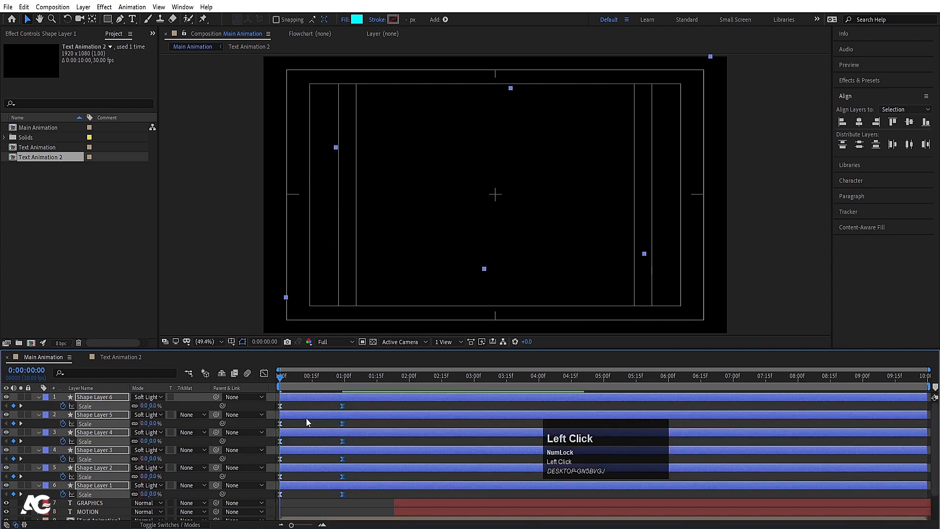
- Trim the six rectangle layers to end at 0:00:00:01 and sequence them without overlap, beginning with Shape Layer 6
key("Page_Down")
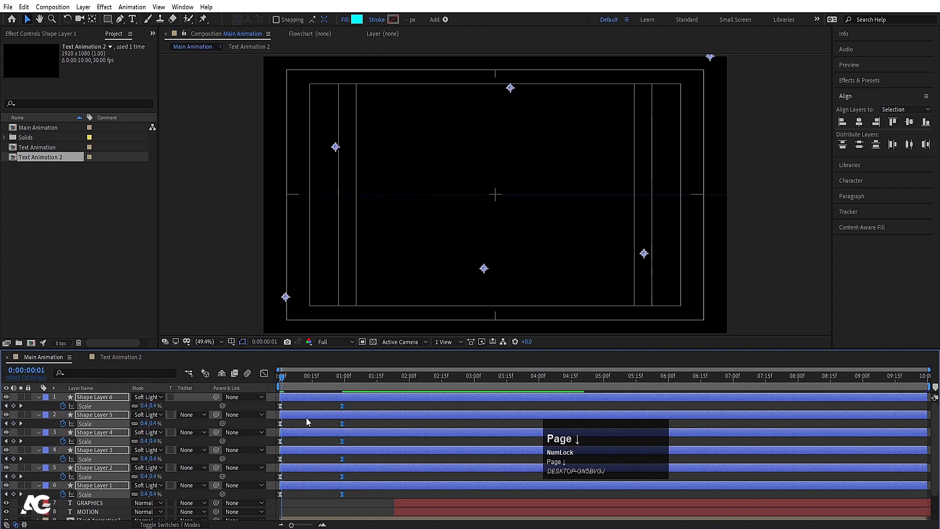
left_click(306, 417)
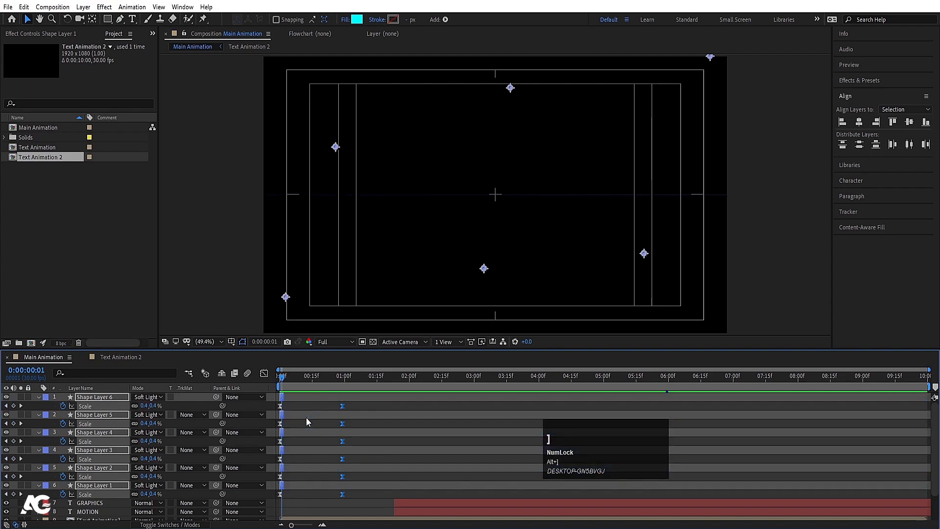
right_click(280, 397)
left_click(305, 276)
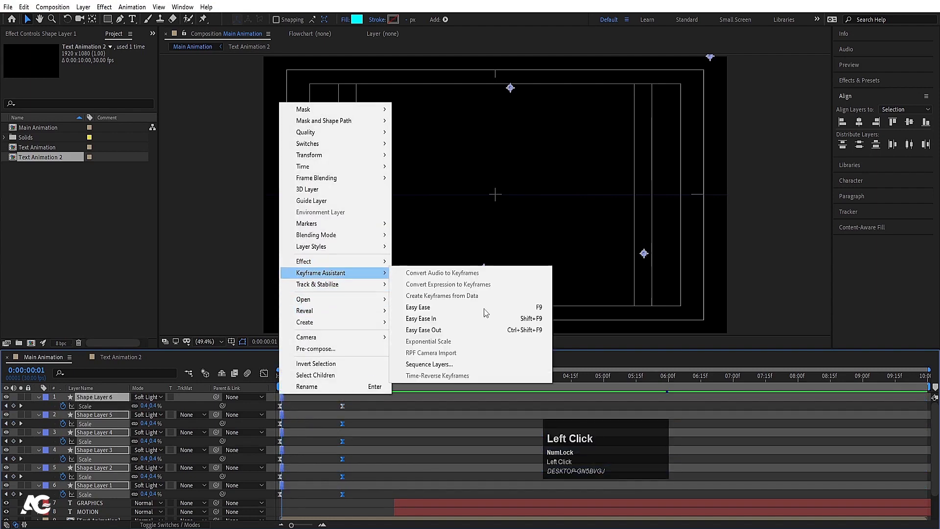
left_click(462, 365)
left_click(490, 297)
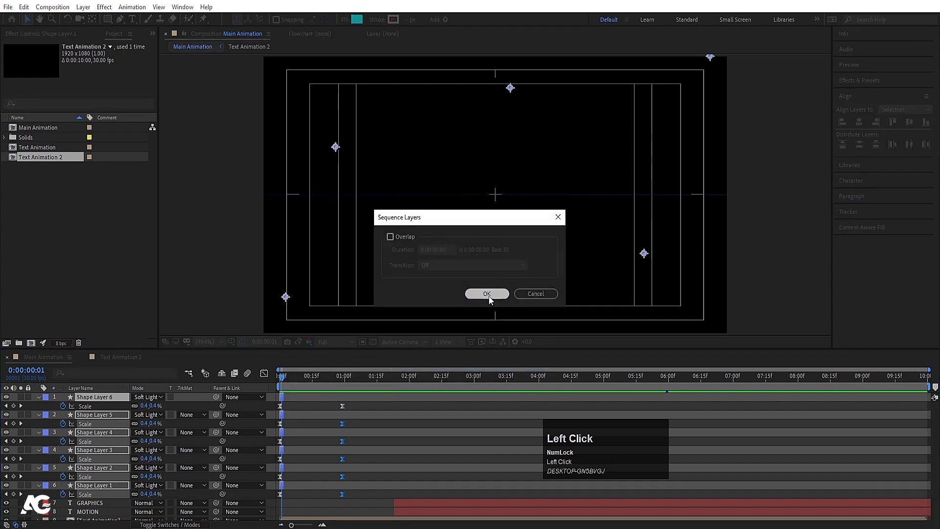
- Extend the staggered rectangle layers to the composition end, delay them together so Shape Layer 6 starts at about frame 16, and preview the timing
left_click_drag(286, 398, 934, 397)
key("space")
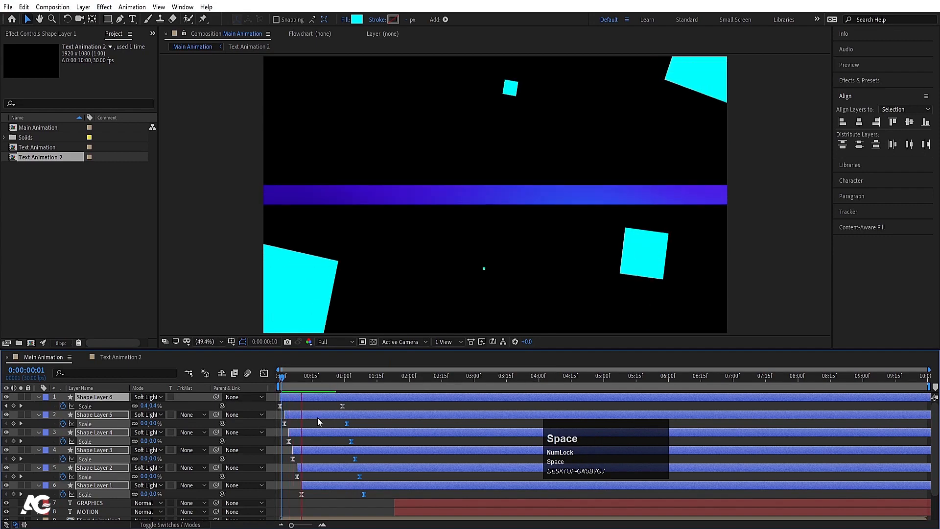
left_click_drag(294, 398, 328, 402)
key("space")
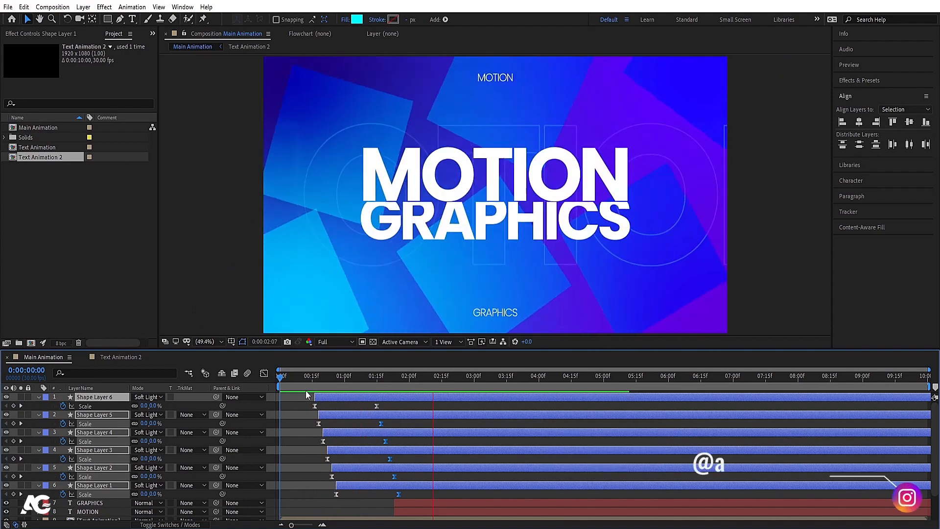
key("space")
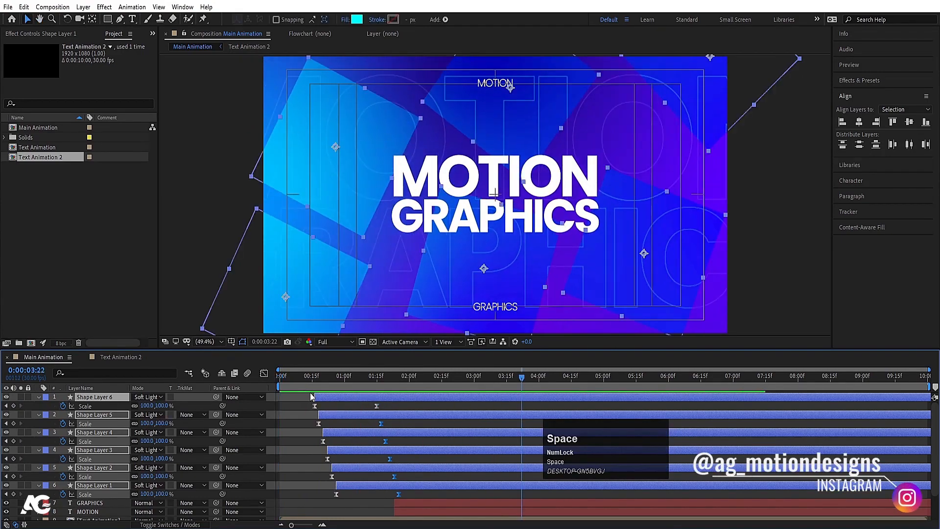
key("space")
key("space")
- Collapse the layer properties and move the six rectangle layers between the Text Animation and Text Animation 2 layers
left_click(293, 405)
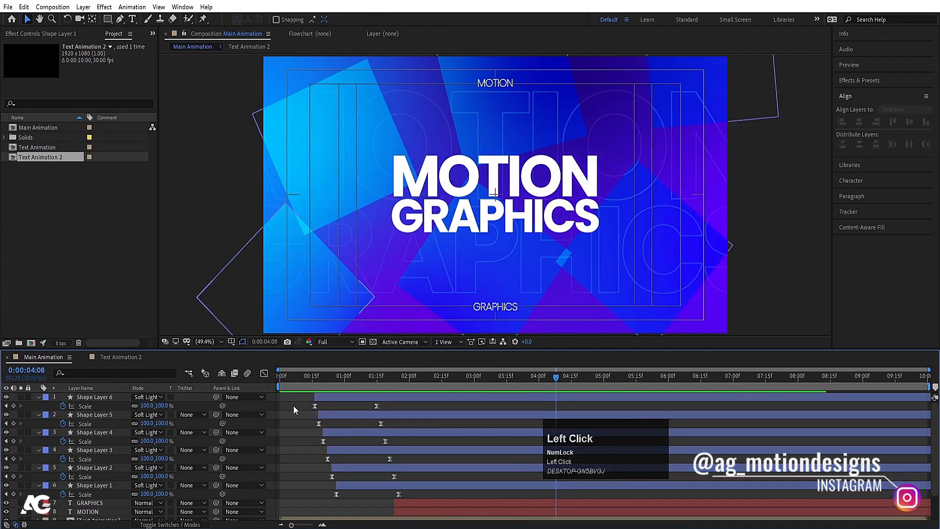
key("u")
left_click(81, 441)
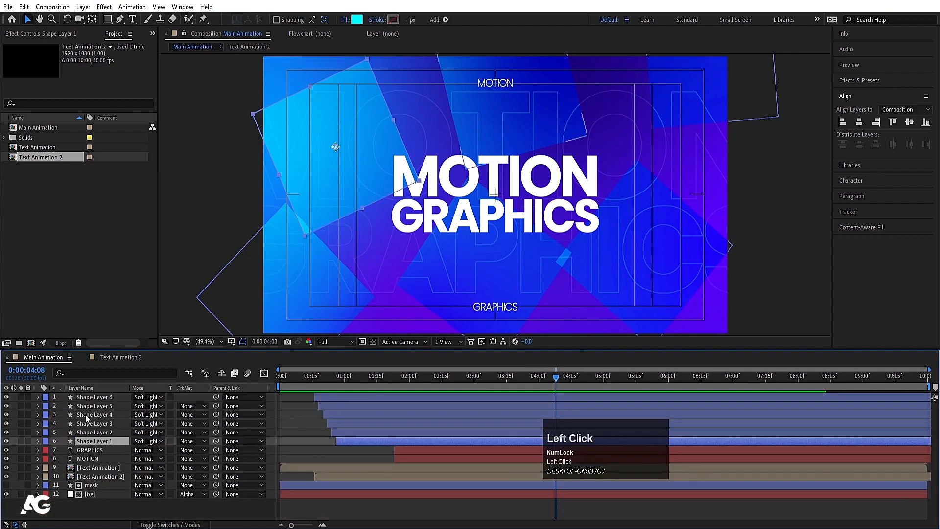
left_click(82, 398, "shift")
left_click_drag(83, 443, 101, 474)
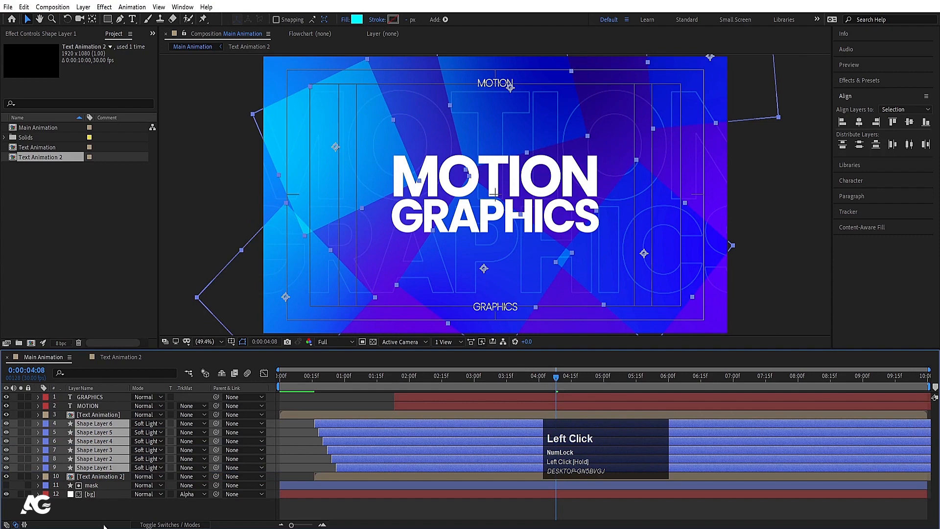
left_click(98, 508)
- Preview the composition from the start to check the rotating rectangles behind the title
key("space")
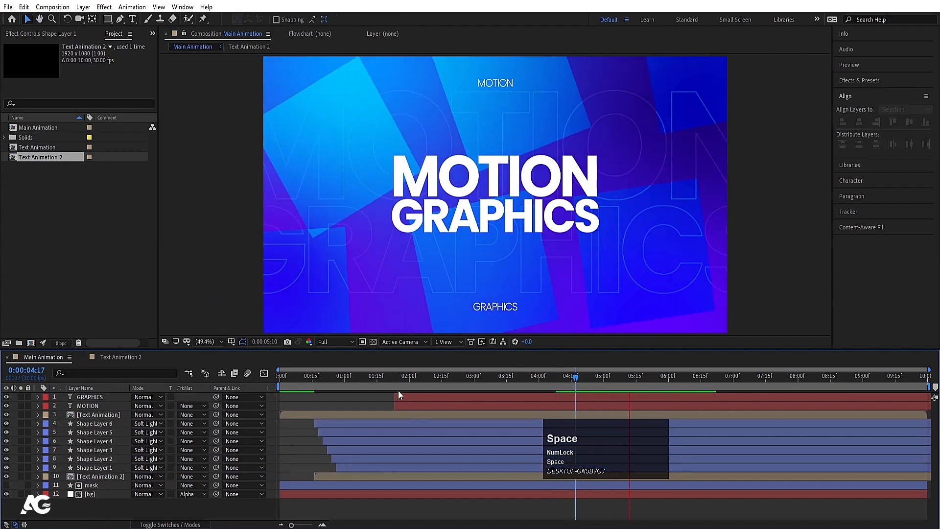
left_click_drag(333, 380, 271, 390)
key("space")
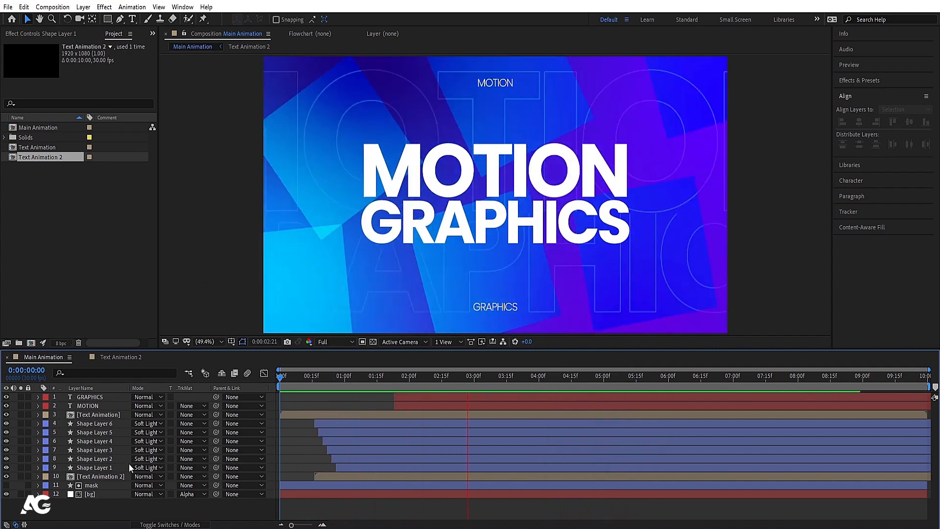
- Keyframe the Text Animation 2 layer's Position from 1582, 540 at the layer's start to 828.2, 540 at 0:00:09:29
left_click(99, 477)
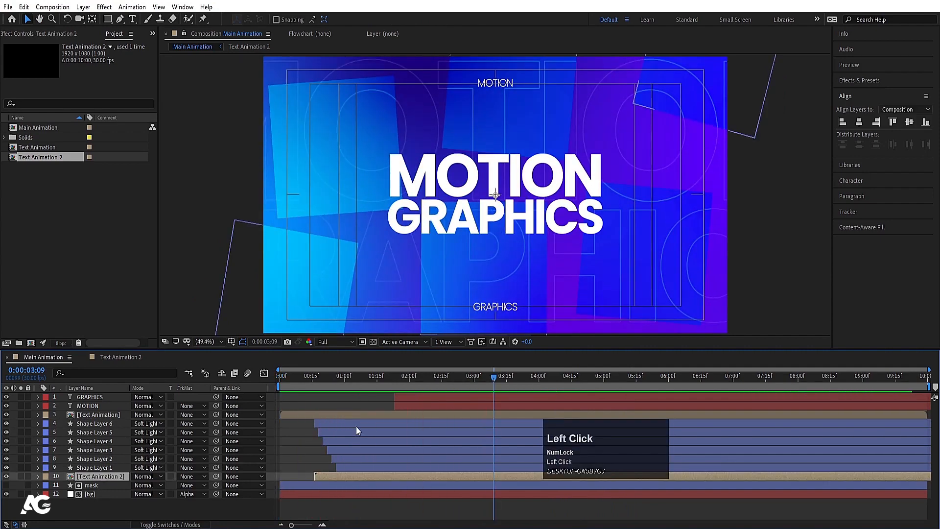
key("p")
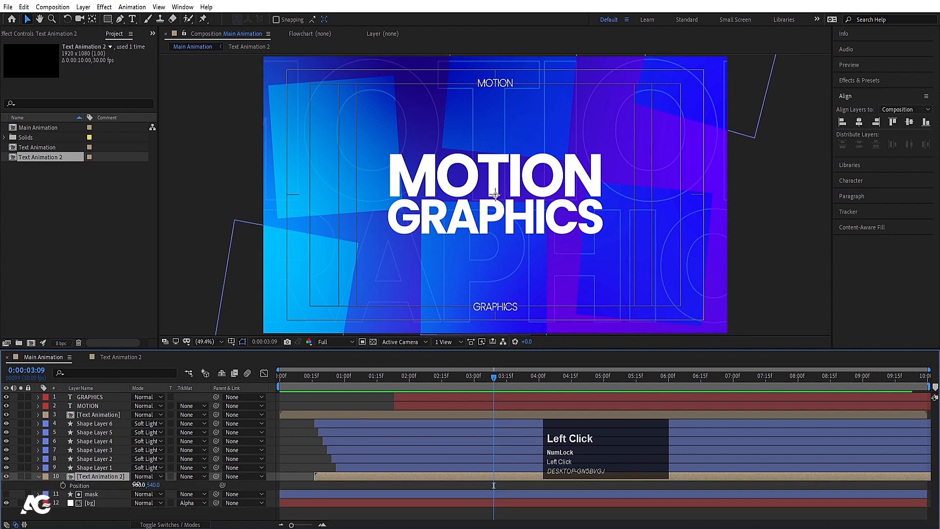
left_click_drag(137, 485, 431, 465)
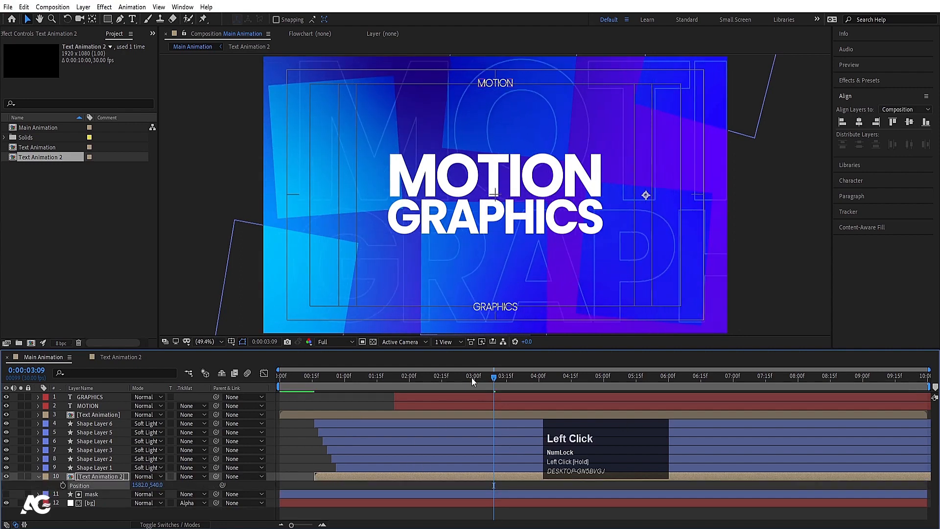
left_click(64, 484)
left_click_drag(880, 378, 935, 398)
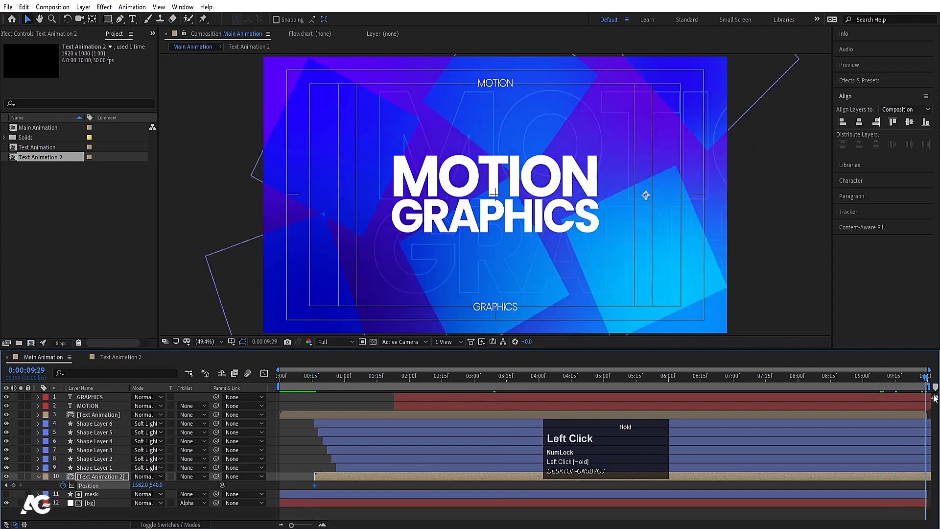
left_click_drag(685, 175, 513, 179)
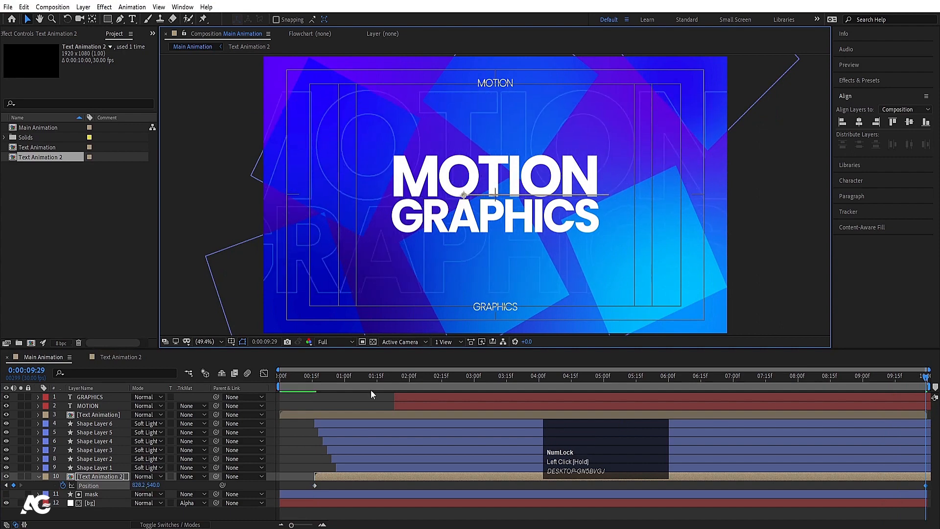
- Preview the sliding outlined text, end the work area at 0:00:05:28 and play the composition from the start
left_click(317, 380)
key("space")
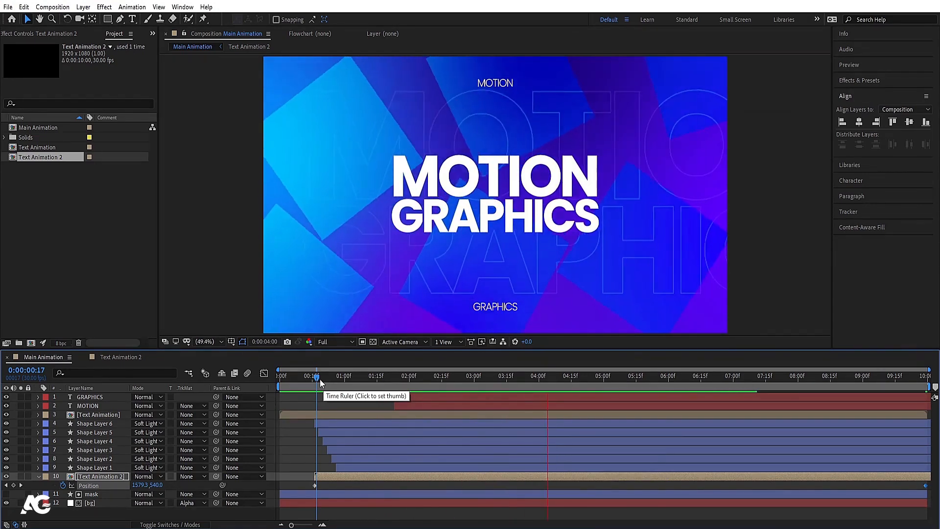
key("space")
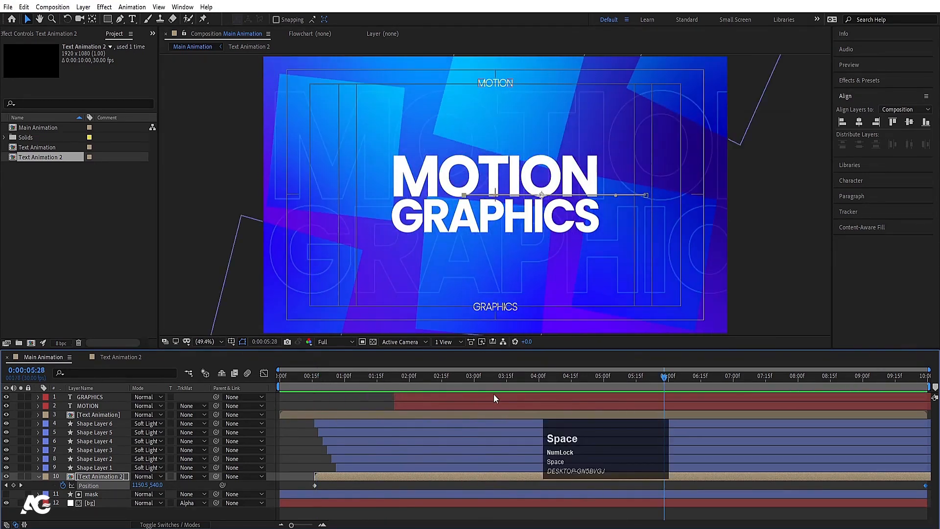
key("n")
key("space")
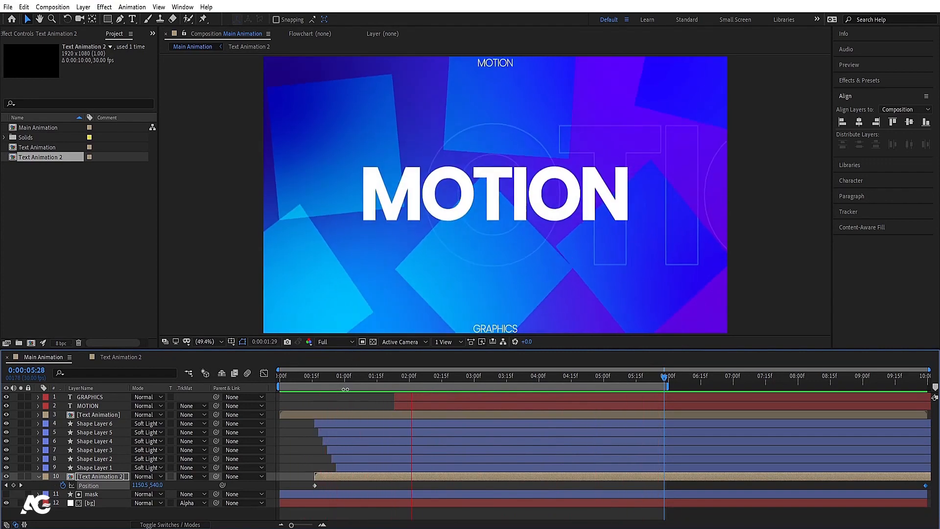
key("space")
key("space")
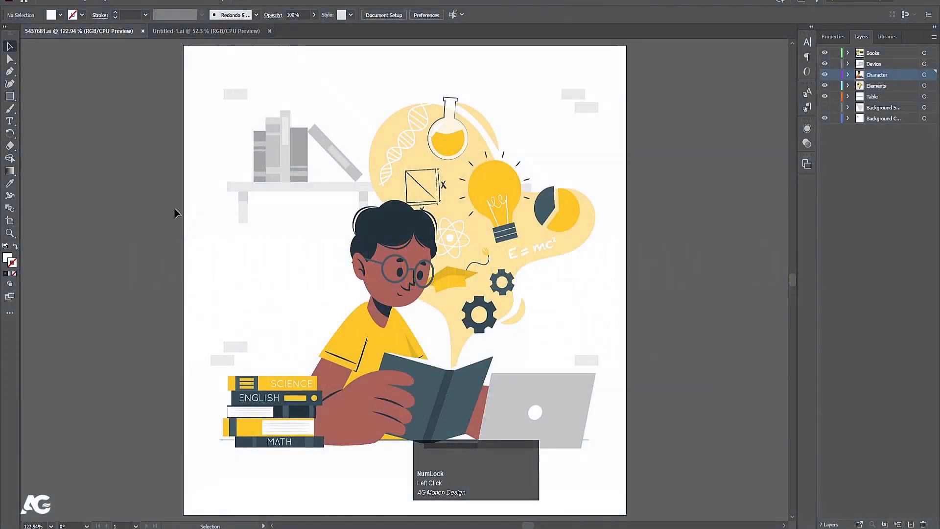
- Switch to Illustrator and inspect the grouped artwork in 5437681.ai and the blank artboard in Untitled-1.ai
left_click(426, 188)
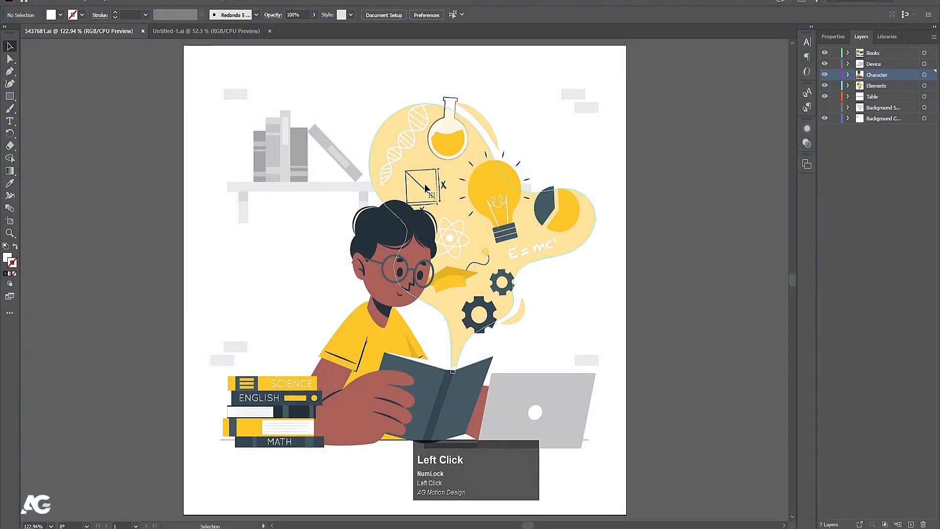
left_click(294, 136)
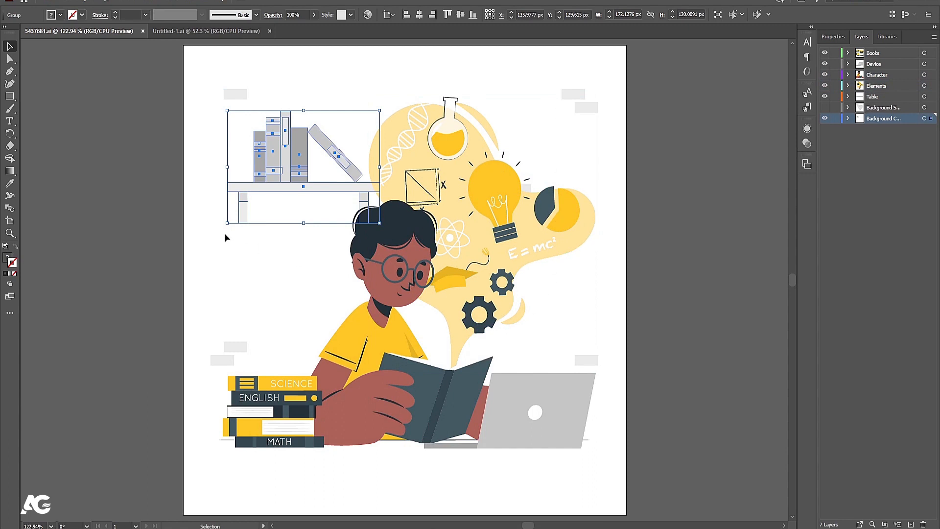
left_click(195, 31)
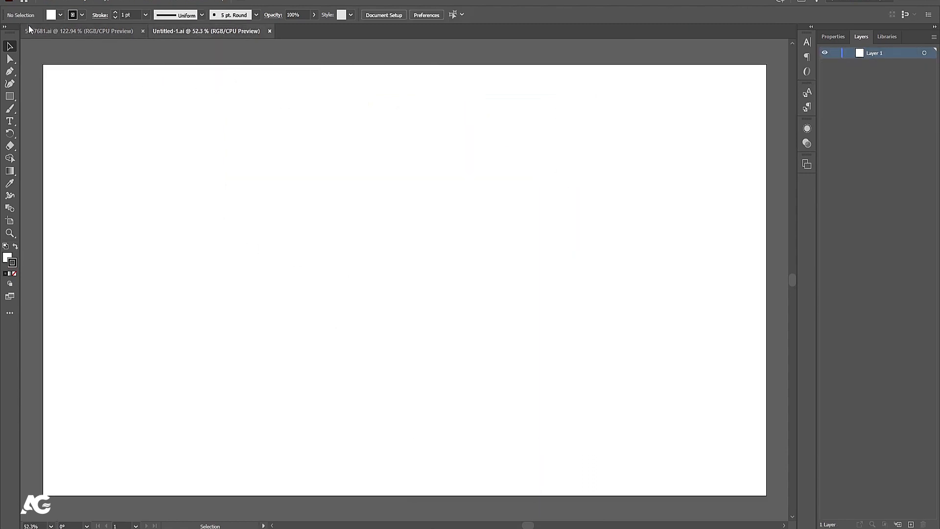
left_click(81, 32)
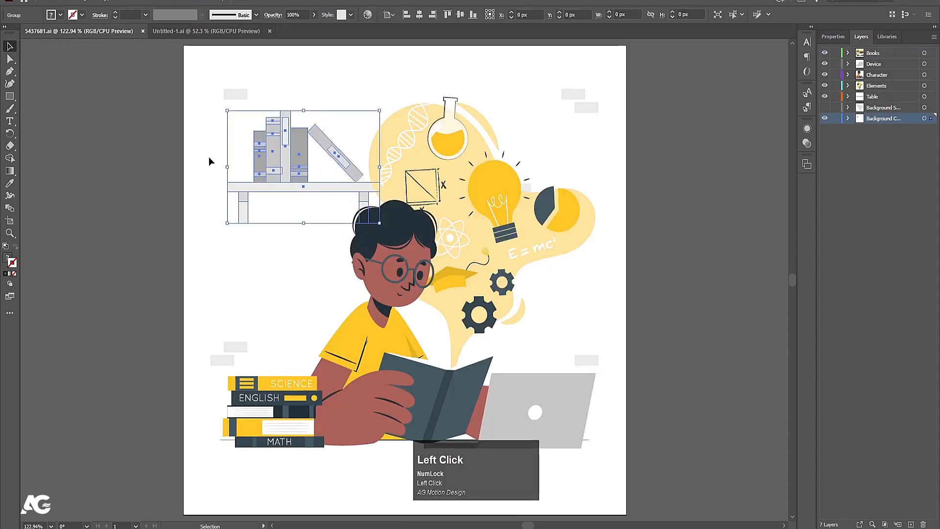
- Copy all artwork from 5437681.ai into Untitled-1.ai and enlarge it to nearly fill the artboard's height
key("ctrl+a")
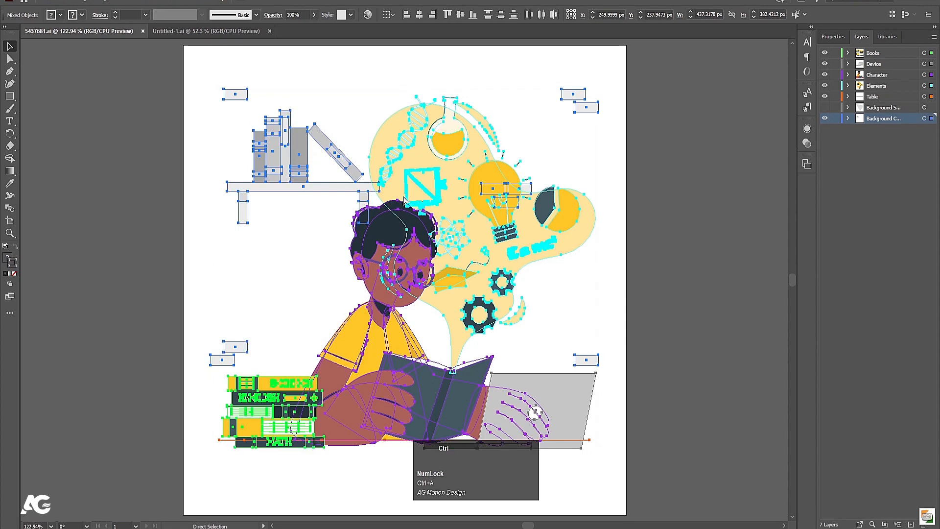
key("ctrl+c")
left_click(198, 28)
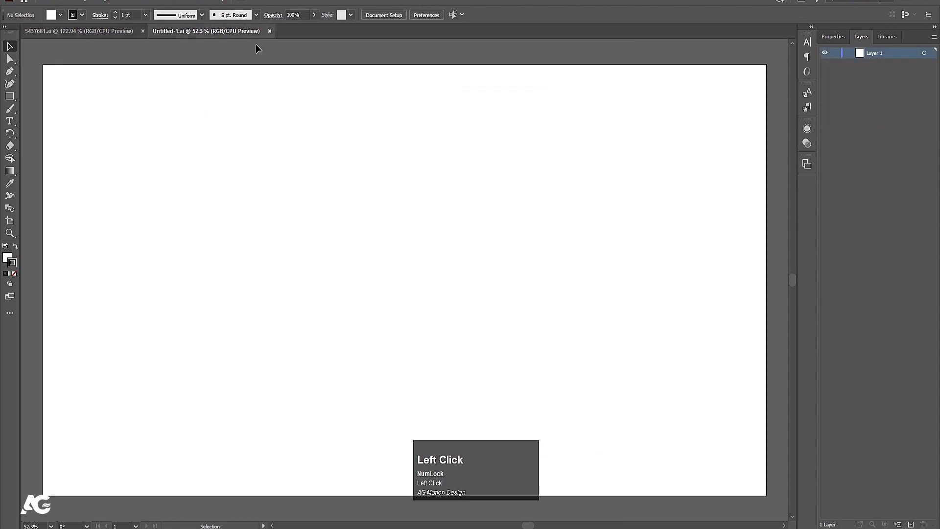
key("ctrl")
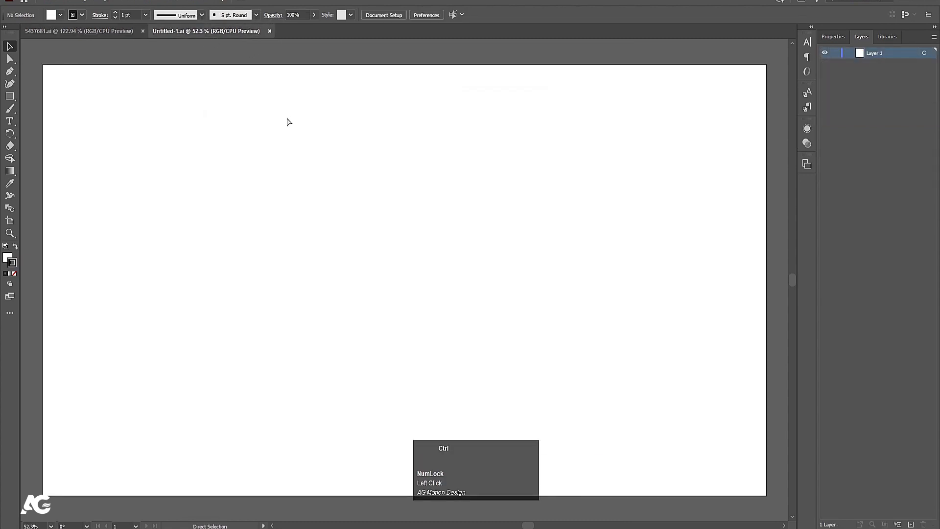
key("ctrl+v")
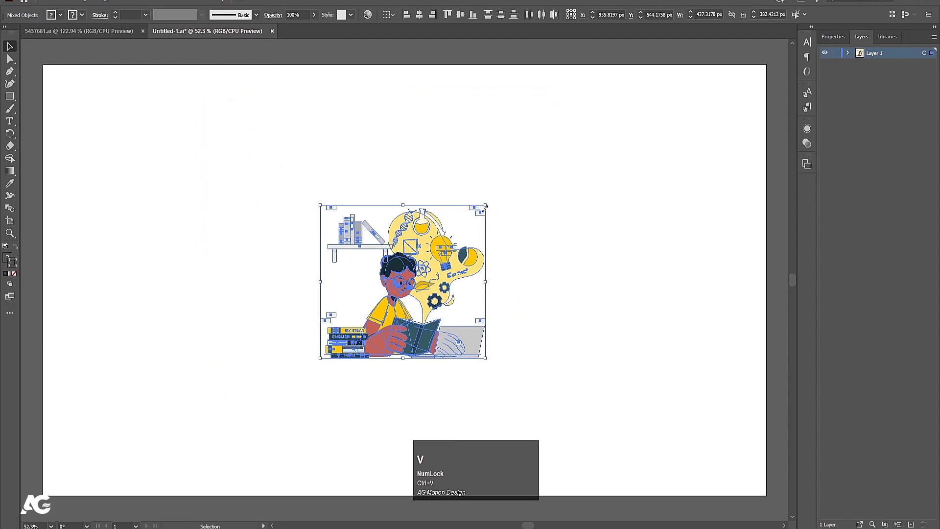
left_click(486, 203)
left_click_drag(485, 203, 625, 96)
left_click(668, 126)
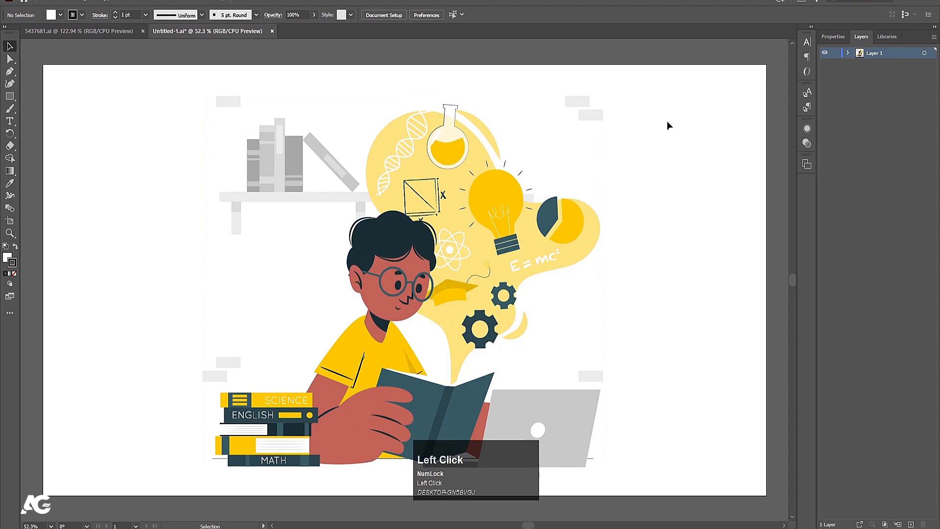
- Check how the pasted illustration is grouped by selecting the character, the bookshelf and the science elements in turn
left_click(349, 269)
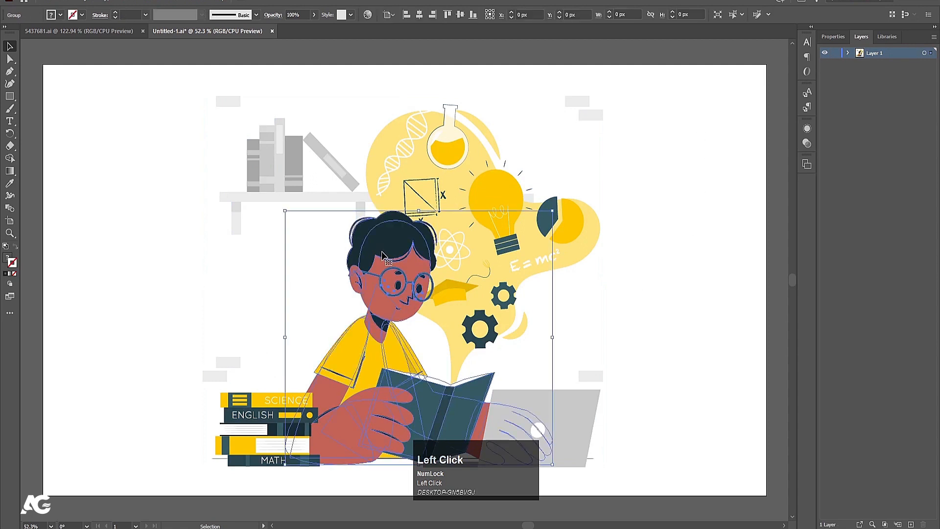
left_click(295, 156)
left_click(493, 192)
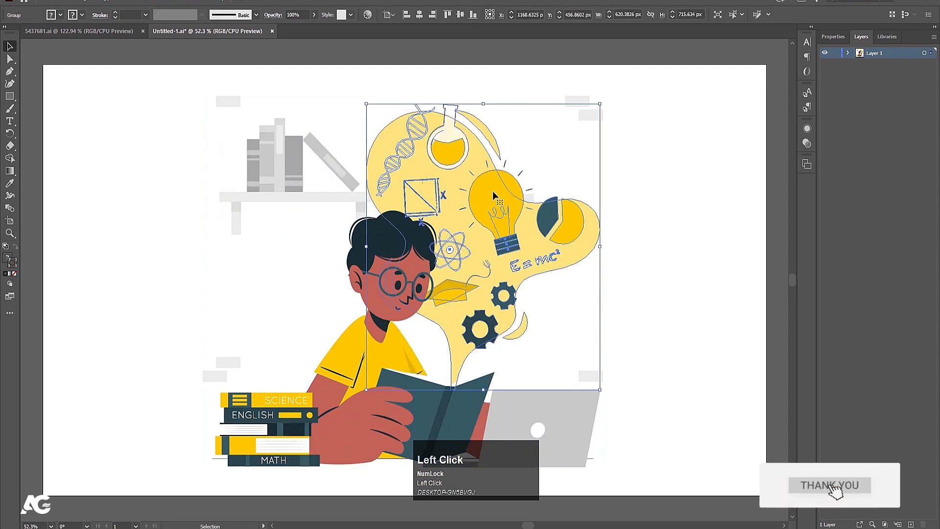
left_click(640, 120)
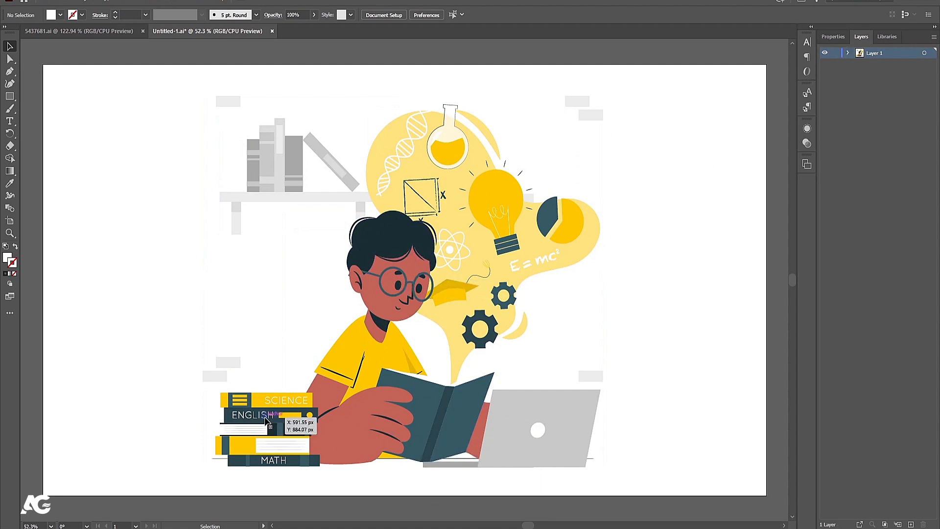
- Move the stack of books onto its own new layer, keeping its position, and hide that layer
left_click(267, 420)
key("ctrl+x")
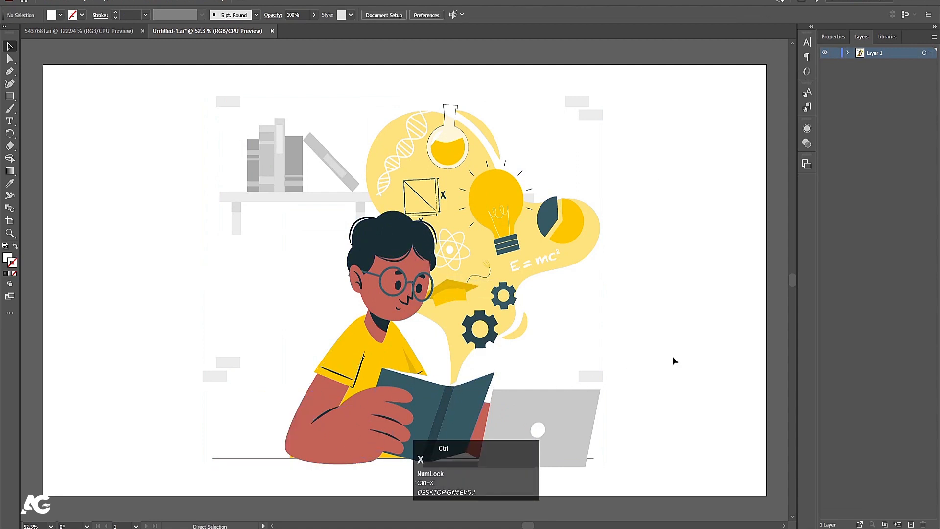
left_click(912, 525)
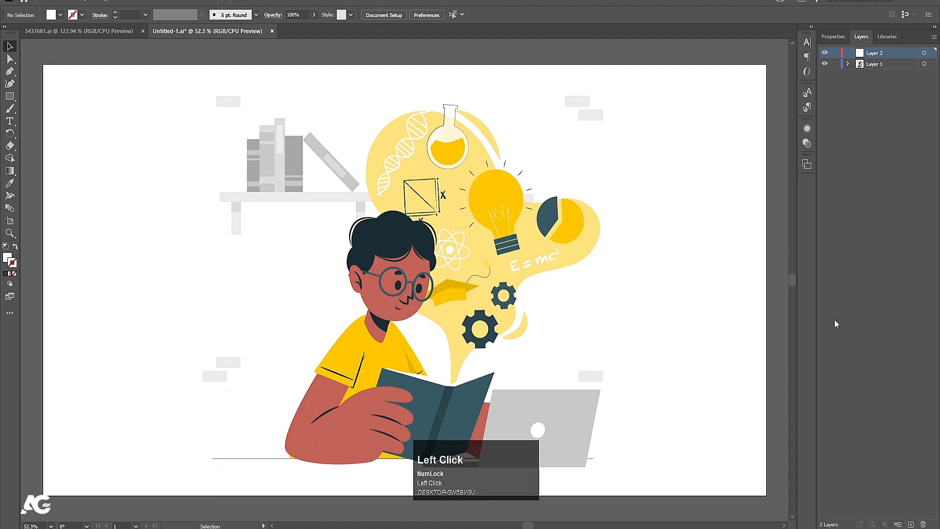
key("ctrl+shift+v")
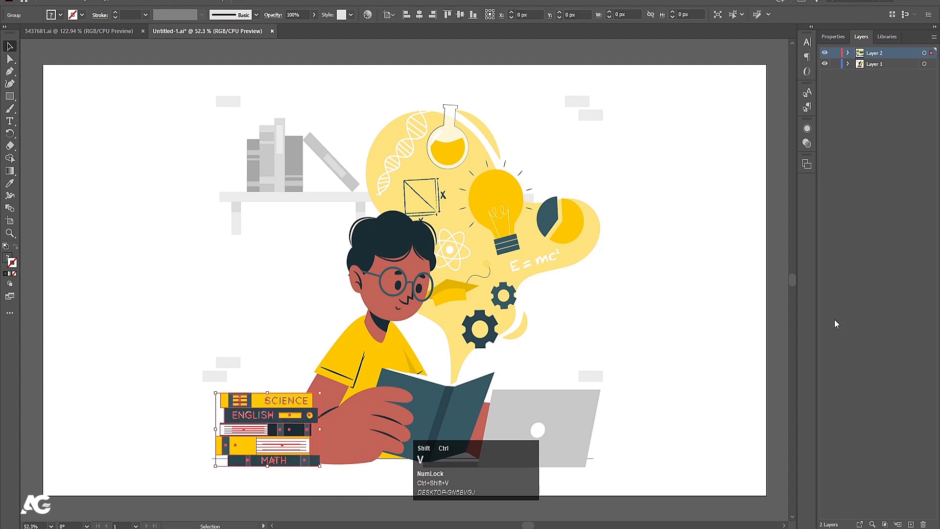
left_click(825, 54)
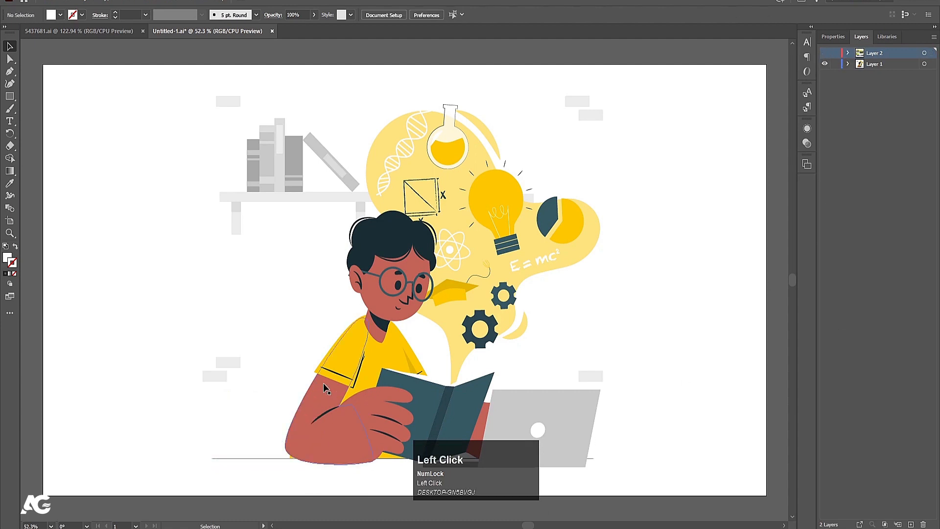
- Move the reading character onto its own new layer in the same place and hide that layer
left_click(379, 306)
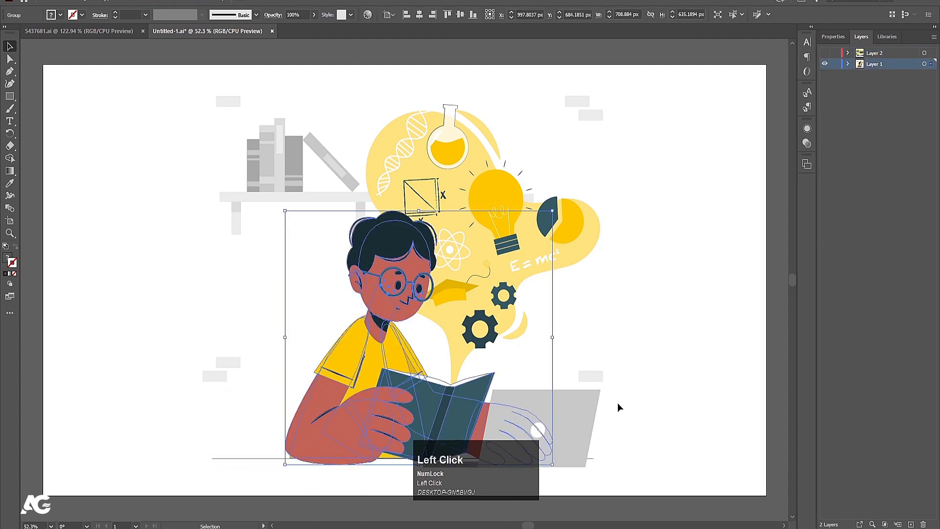
key("ctrl+x")
left_click(911, 525)
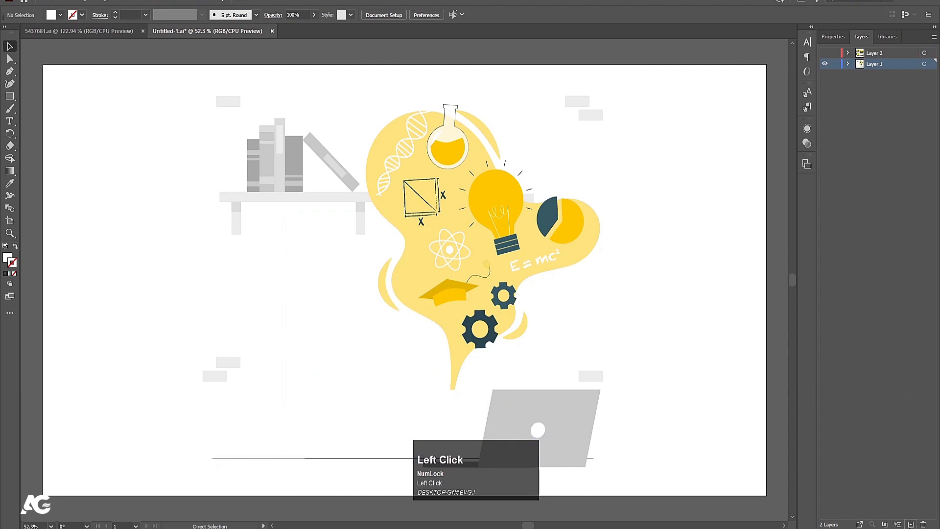
key("ctrl+shift+v")
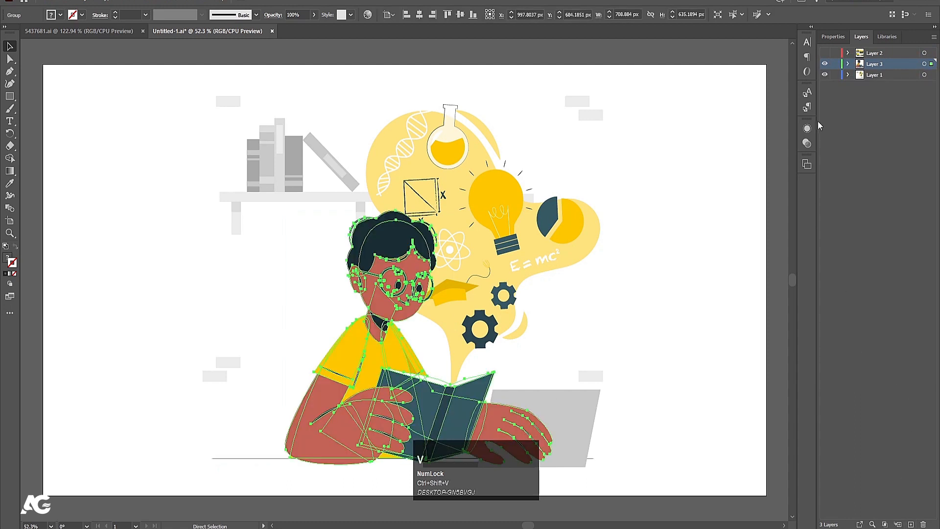
left_click(825, 64)
- Move the table line onto its own new layer above Layer 1, keeping its position, and hide that layer
left_click(538, 430)
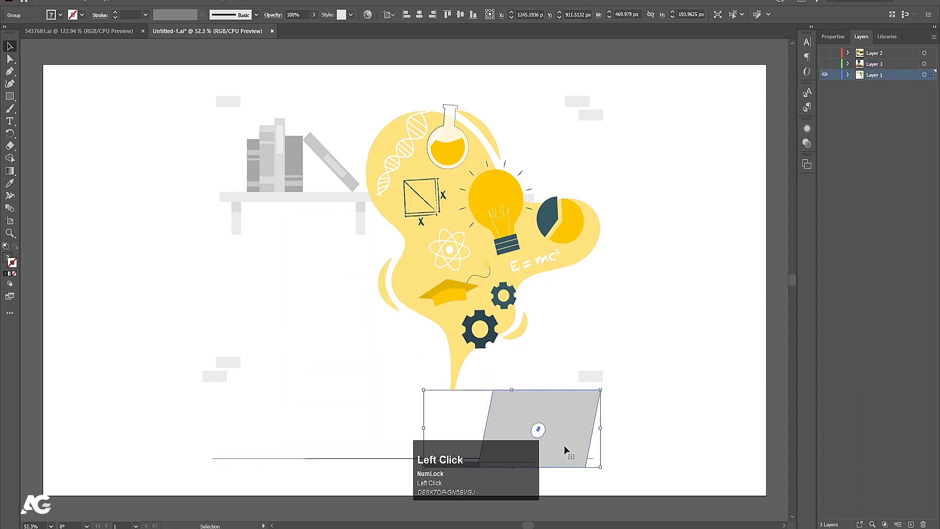
left_click(325, 461)
left_click(321, 431)
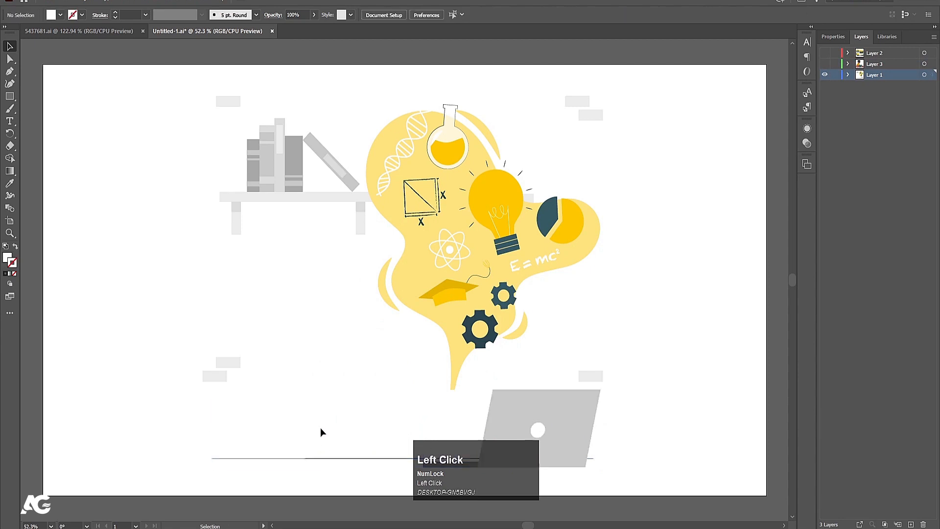
left_click(329, 460)
key("ctrl+x")
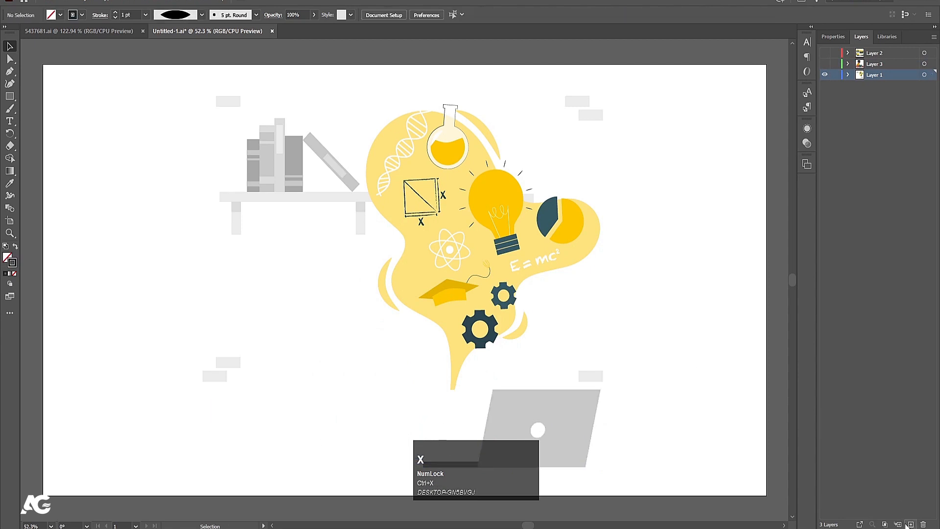
left_click(911, 524)
key("ctrl+shift+v")
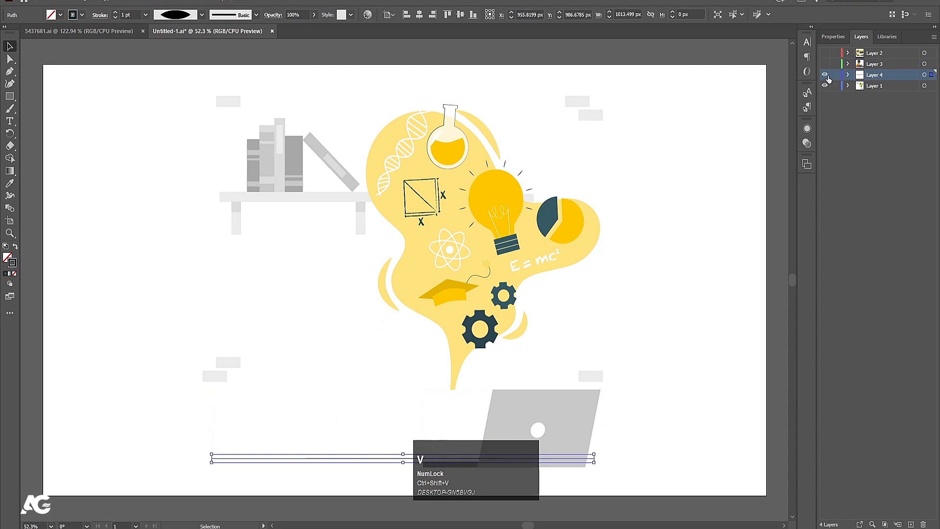
left_click(781, 178)
- Move the laptop in place onto a new layer, reorder that layer between the books and character layers, and hide it
left_click(559, 421)
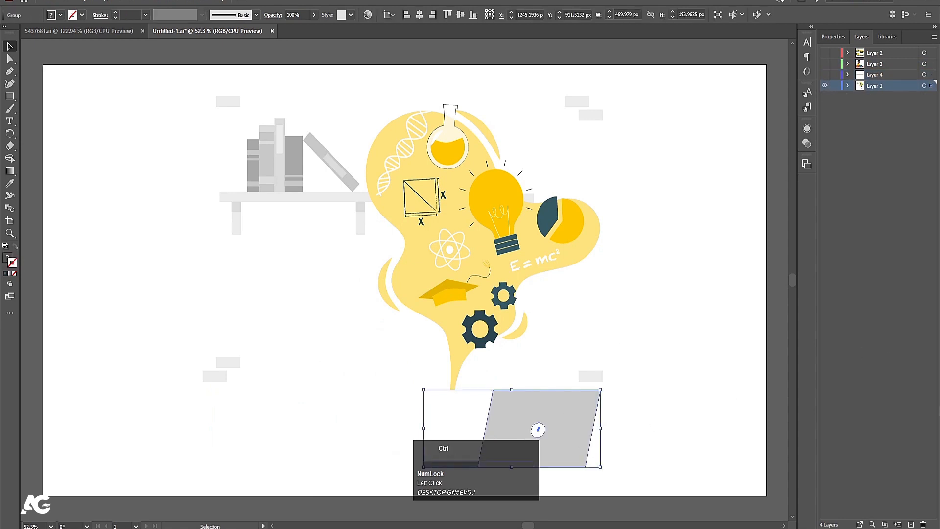
key("ctrl+x")
left_click(911, 524)
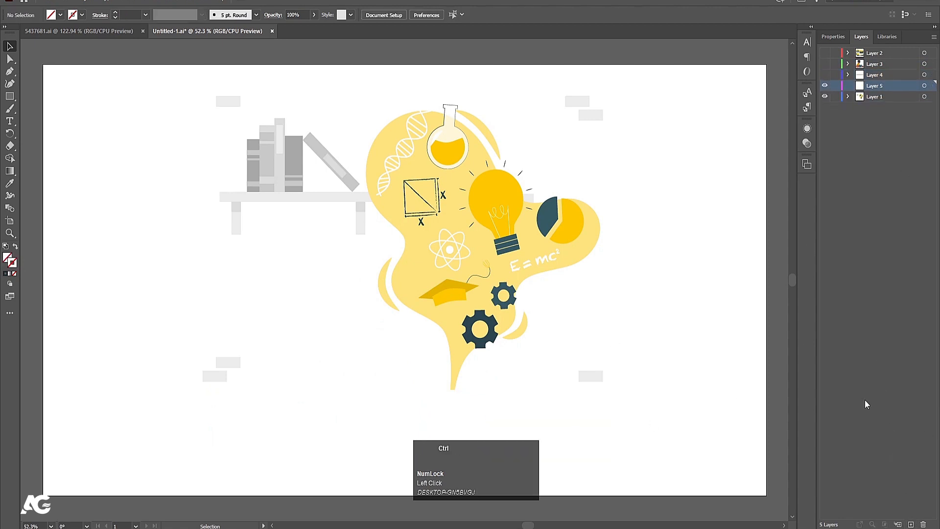
key("ctrl+shift+v")
left_click_drag(874, 86, 872, 63)
left_click(825, 64)
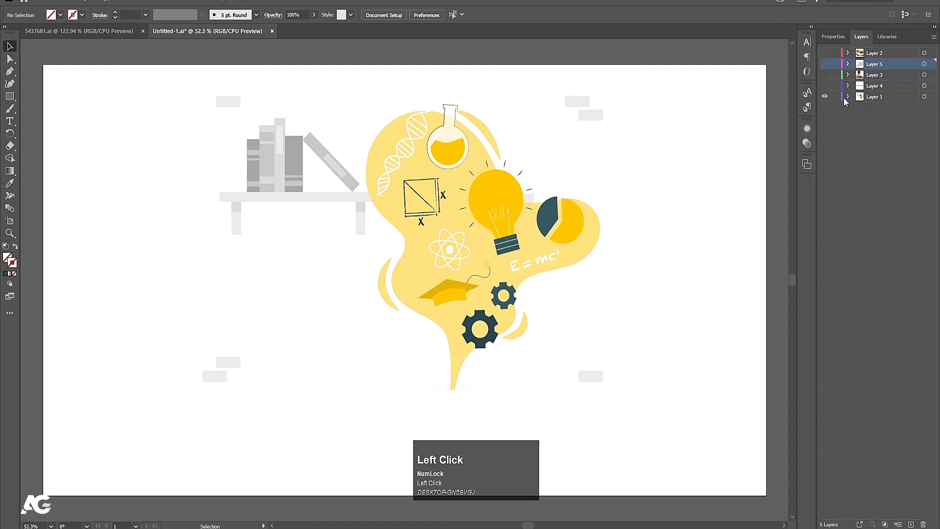
- Move the bookshelf onto its own new layer above Layer 1, keeping its position, and hide that layer
left_click(277, 162)
key("ctrl+x")
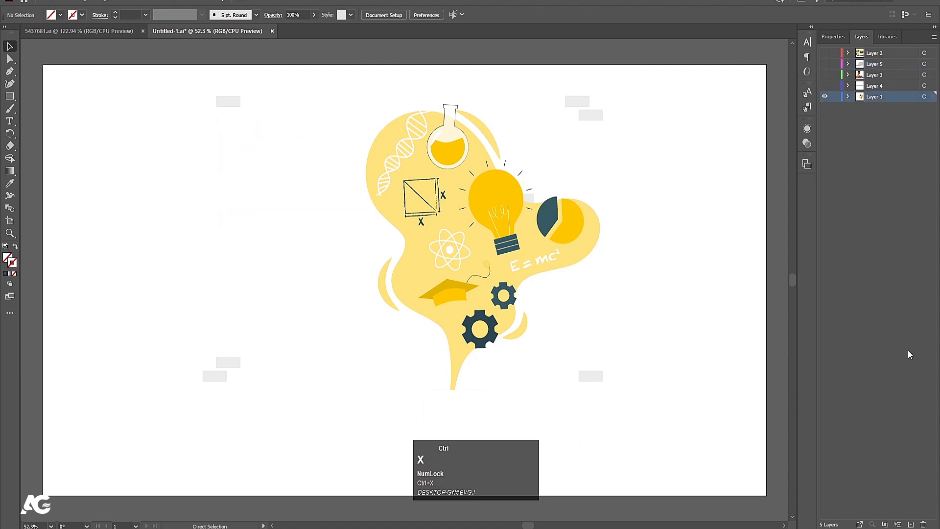
left_click(911, 524)
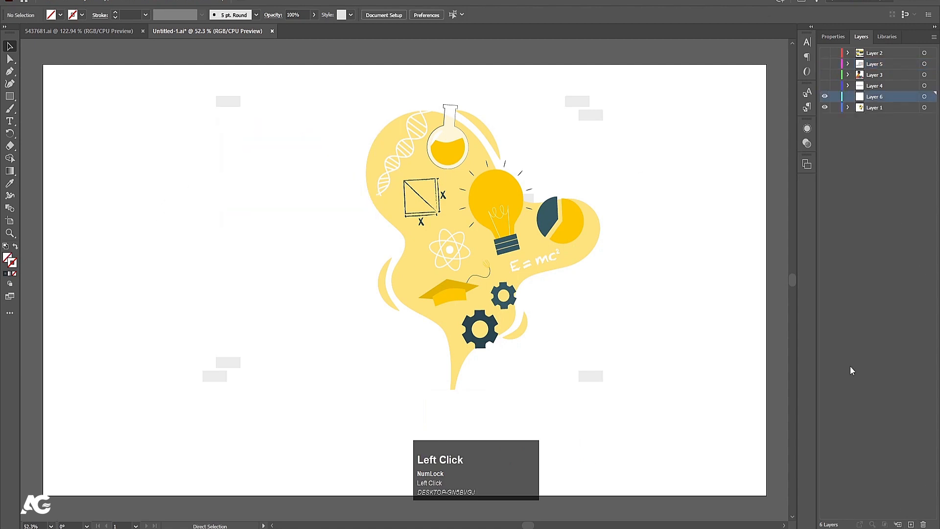
key("ctrl+v")
left_click(825, 98)
- Move the background bricks in place onto their own new layer below Layer 1 and hide that layer
left_click(591, 377)
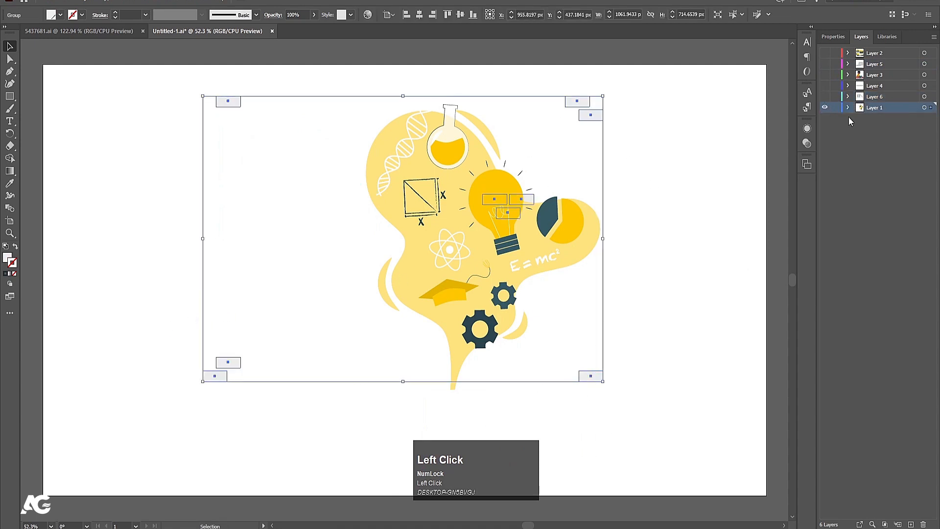
key("ctrl+x")
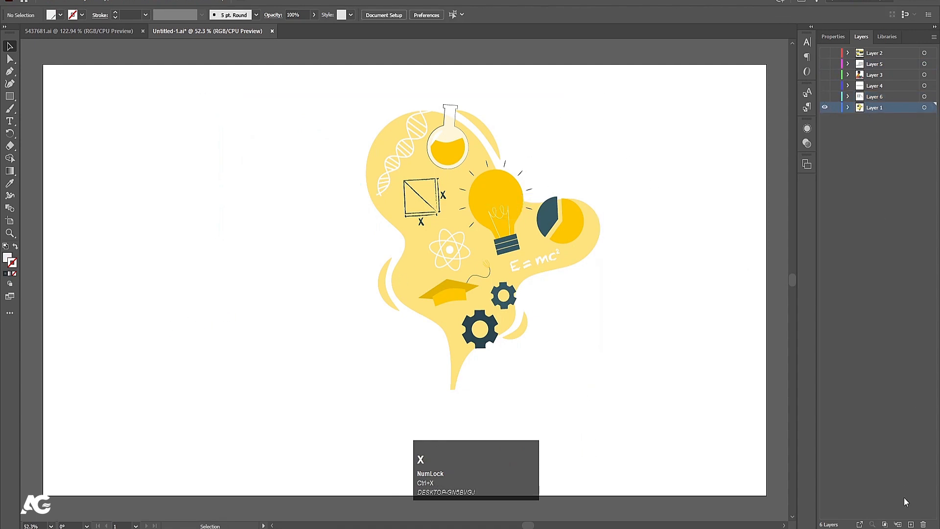
left_click(911, 525)
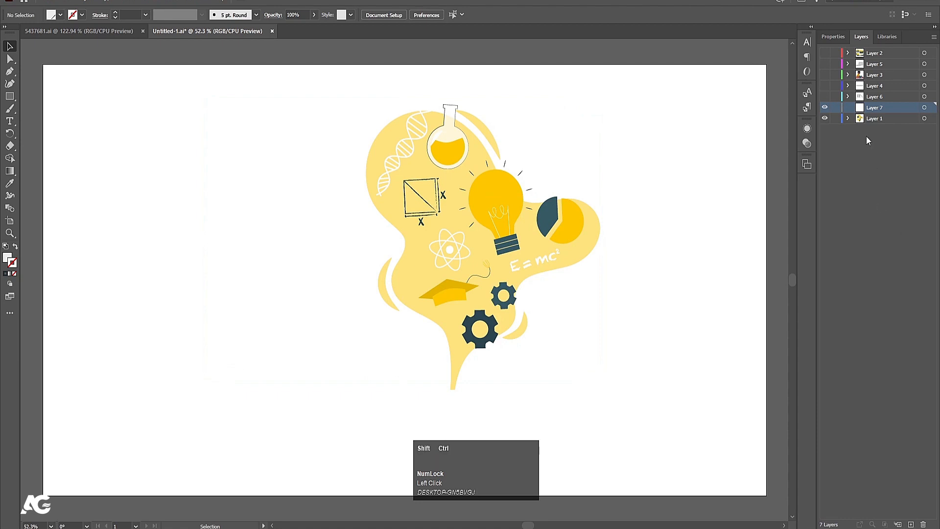
key("ctrl+shift+v")
left_click_drag(871, 110, 872, 123)
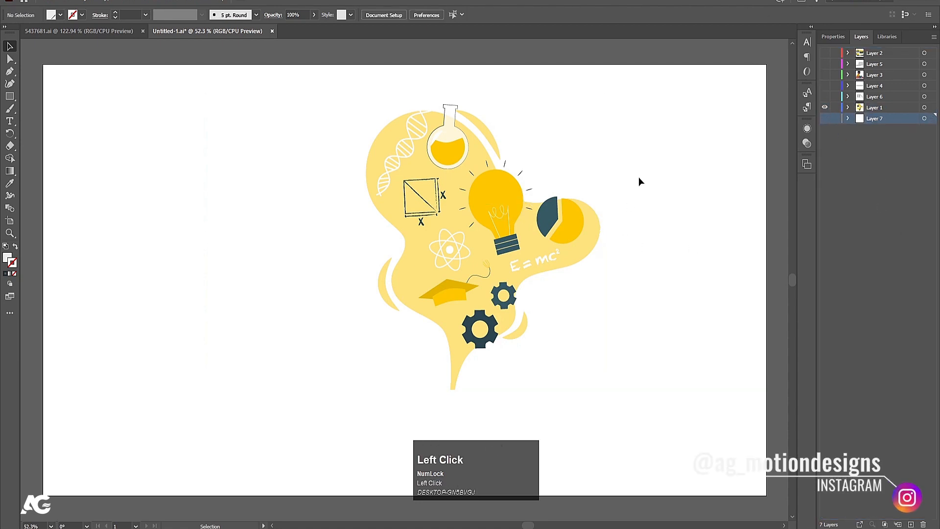
- Show all layers to check the full illustration, and hide every layer except the book stack's Layer 2
left_click(478, 206)
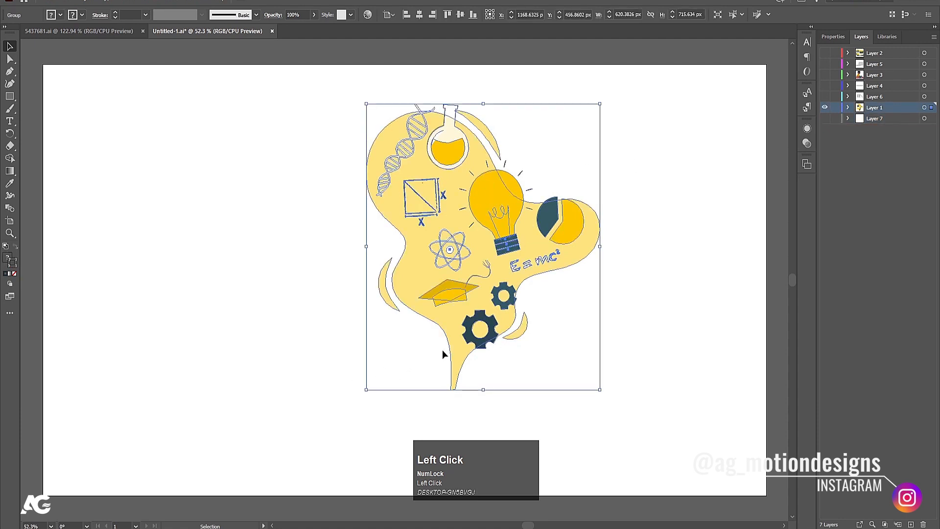
left_click(716, 364)
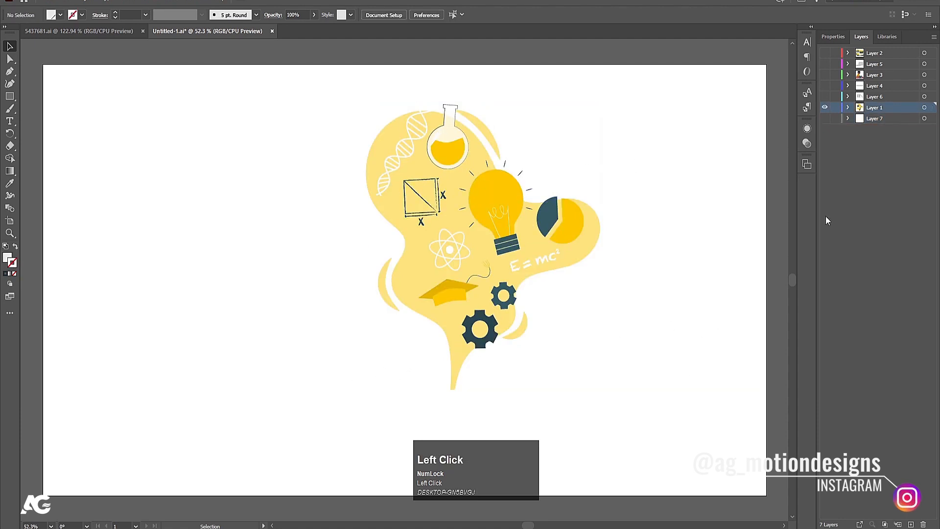
left_click(825, 119)
left_click_drag(827, 55, 835, 111)
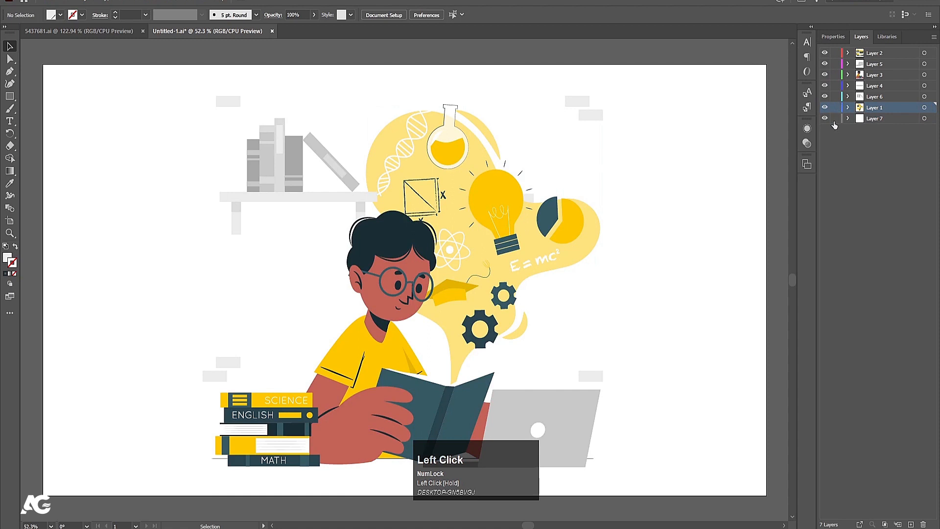
left_click(824, 63)
left_click_drag(828, 154, 828, 155)
left_click(863, 53)
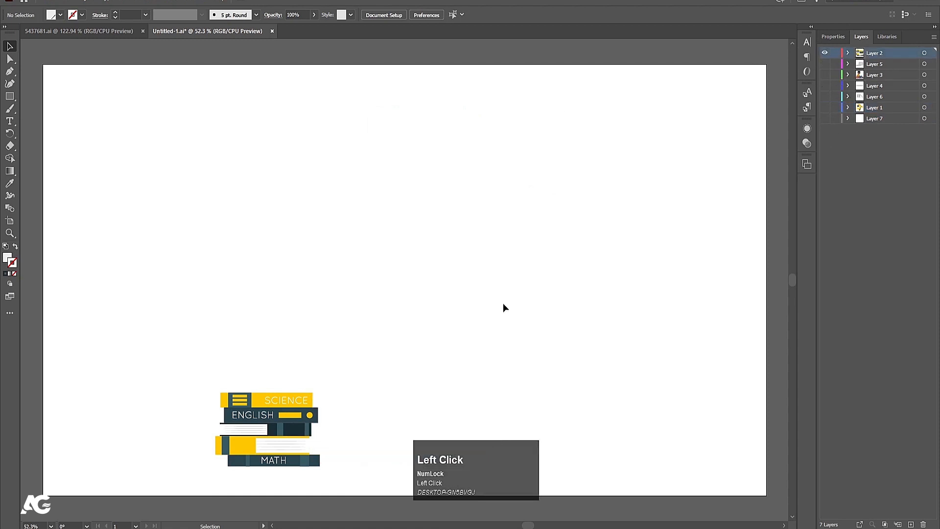
- Ungroup the stack of books and check that the individual books can be selected separately
left_click(282, 415)
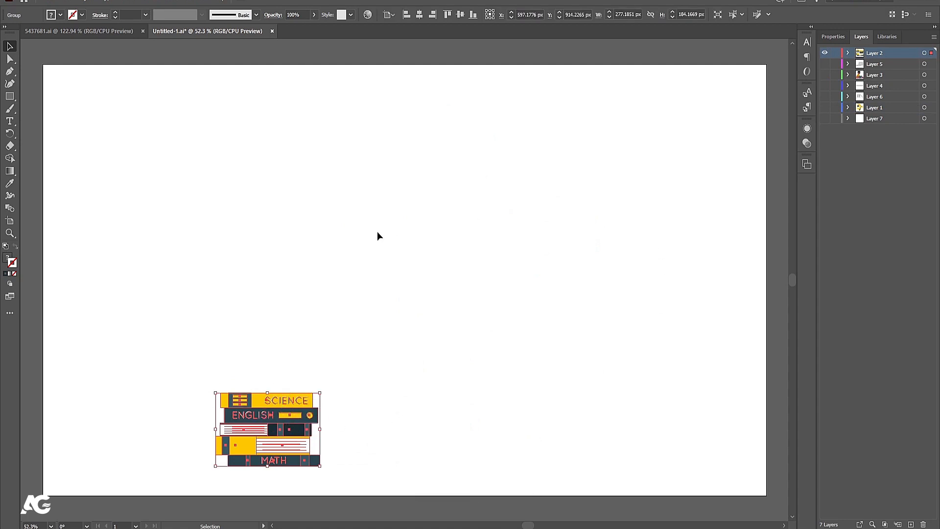
right_click(288, 402)
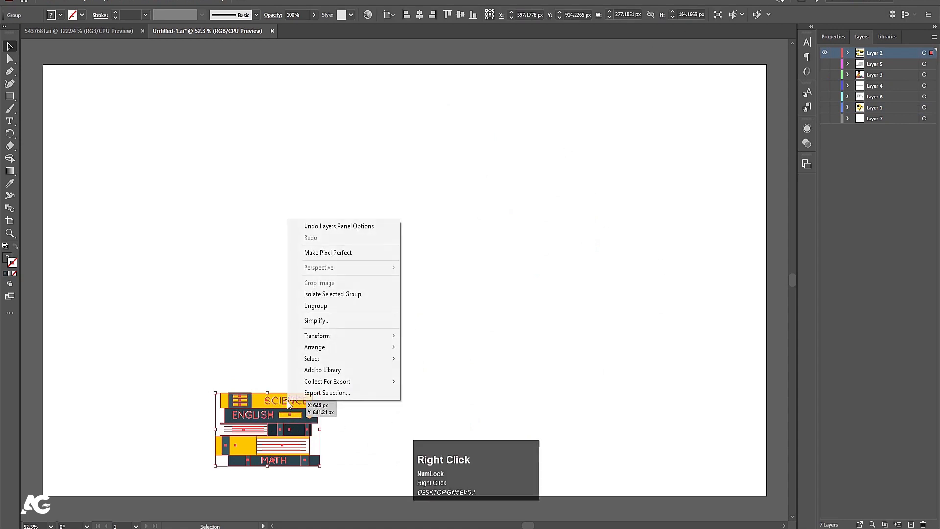
left_click(323, 307)
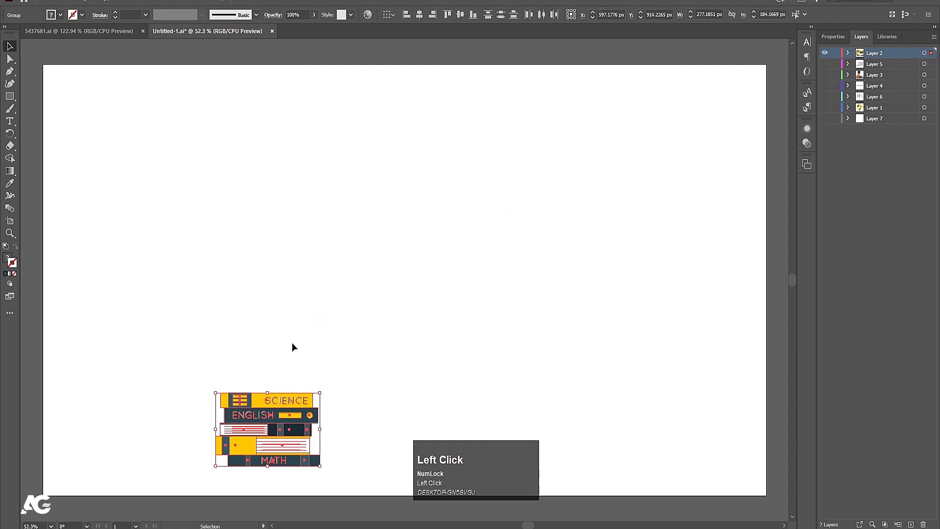
left_click(290, 384)
left_click(292, 401)
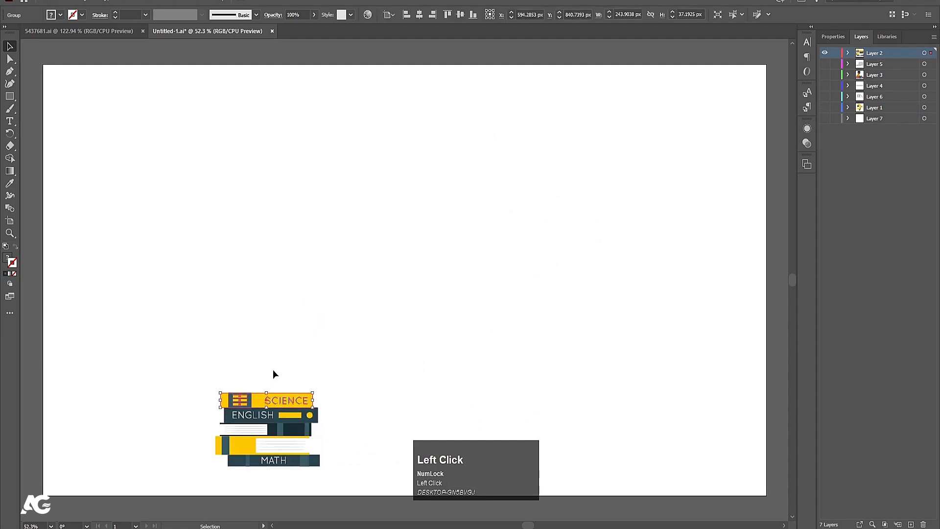
left_click(289, 416)
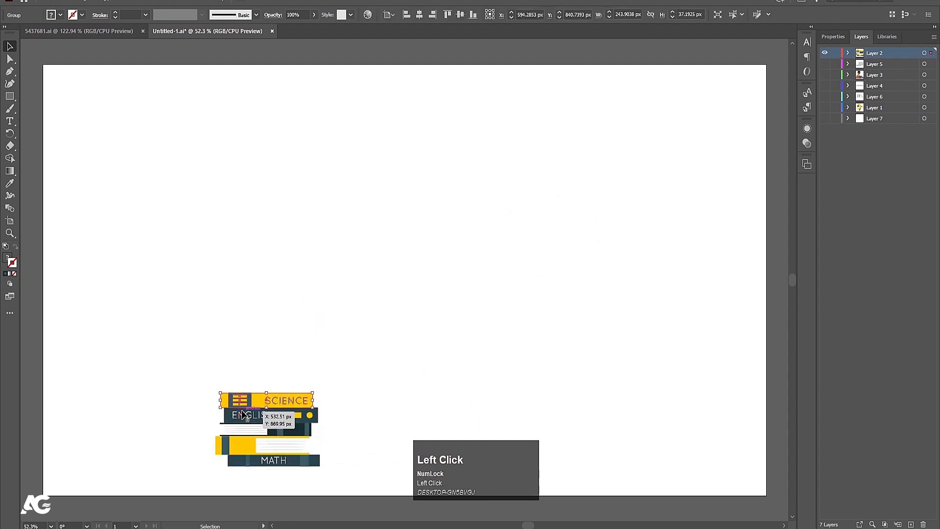
left_click(274, 443)
left_click(770, 108)
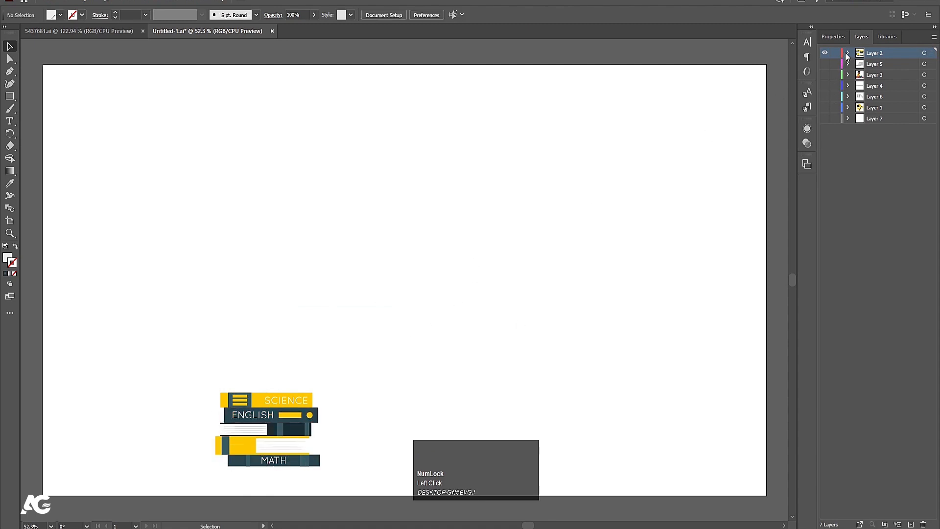
- Release the book groups inside Layer 2 to separate layers using the Sequence option
left_click(848, 54)
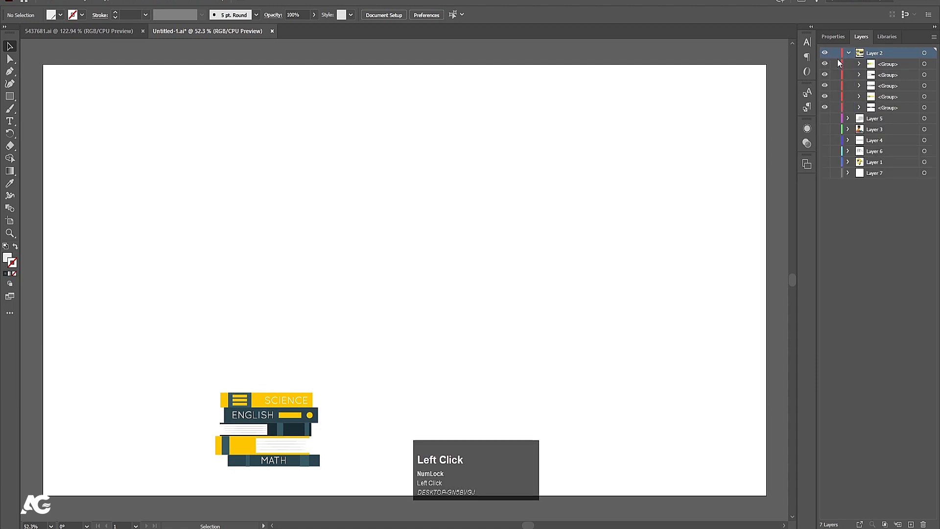
left_click(893, 66)
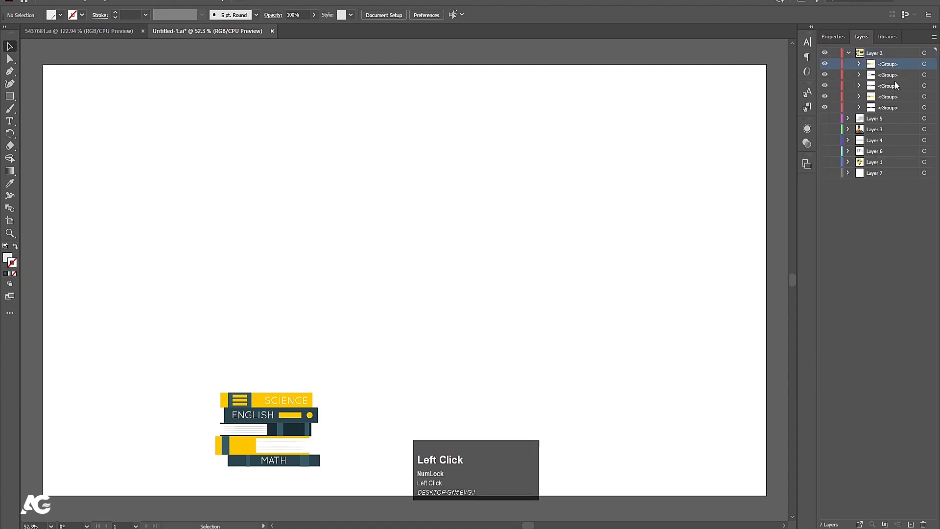
left_click(885, 55)
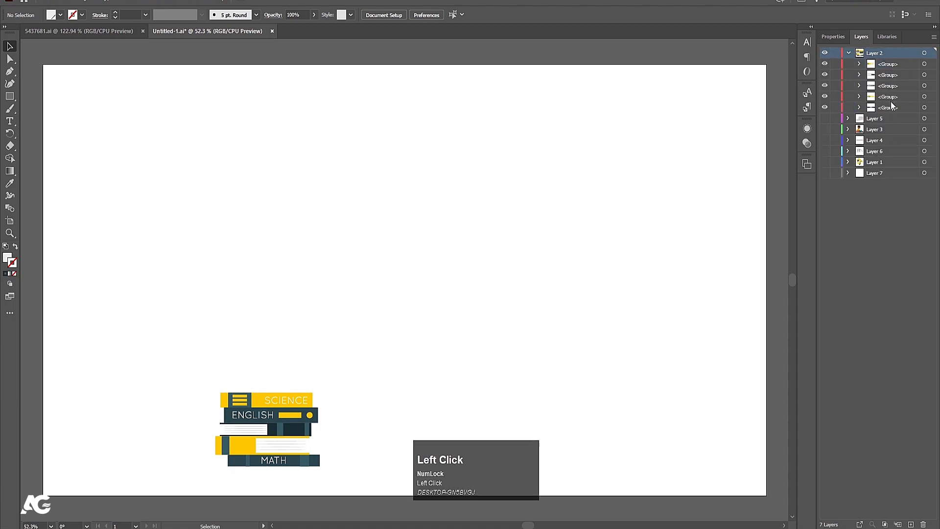
left_click(883, 56)
left_click(924, 54)
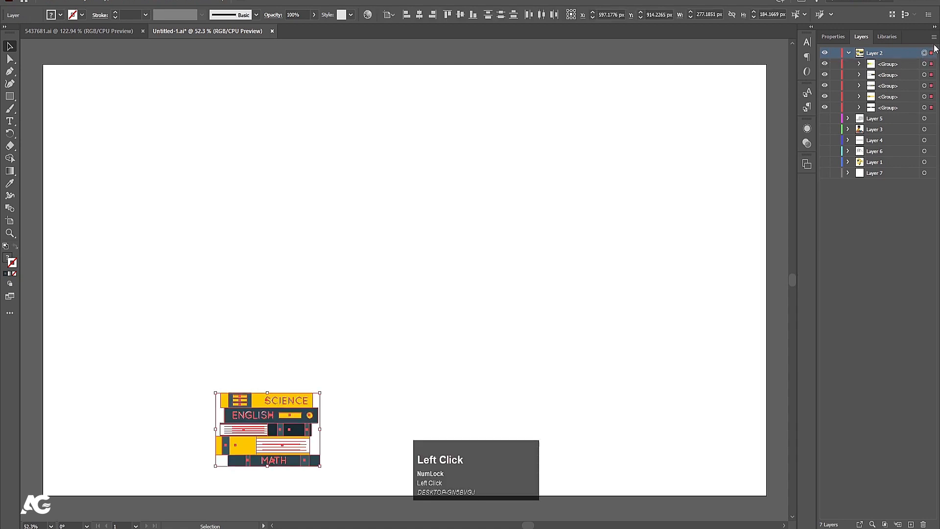
left_click(935, 38)
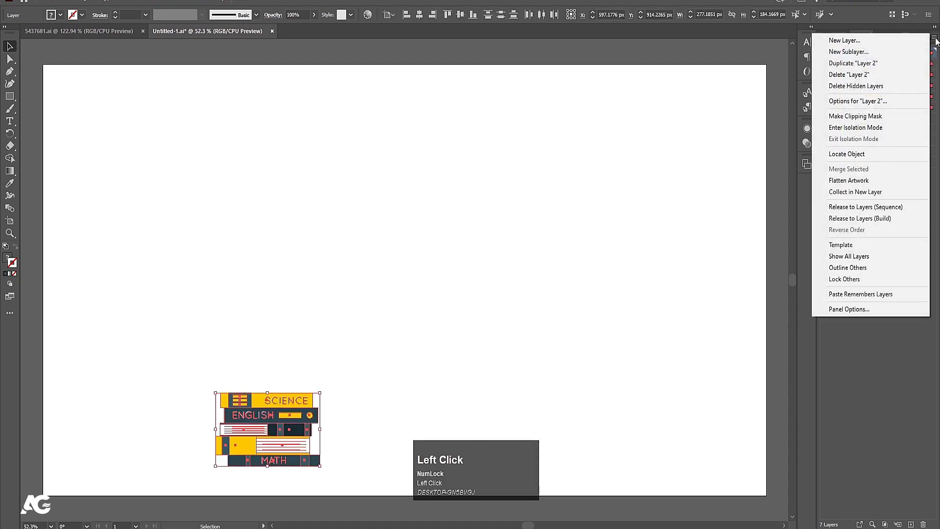
left_click(871, 211)
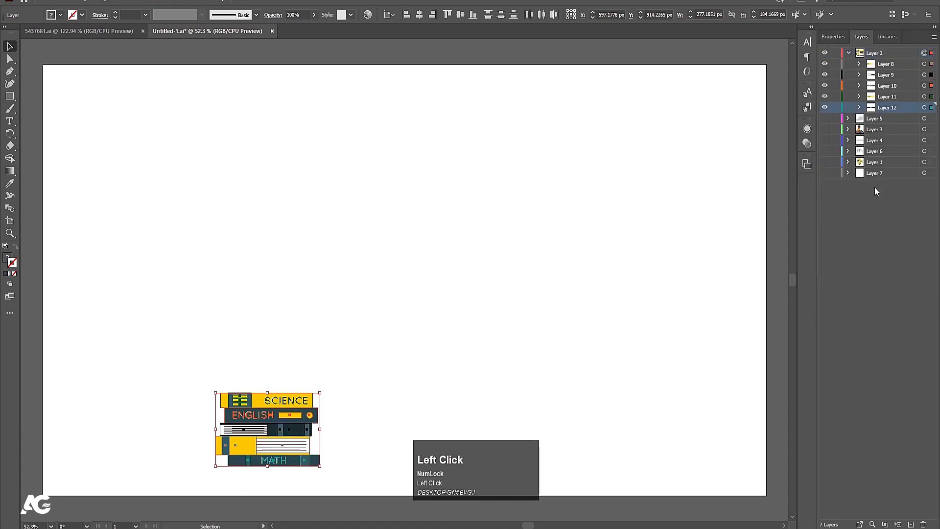
- Move the released Layers 8 to 12 out of Layer 2 to the top level and delete the empty Layer 2
left_click(887, 68)
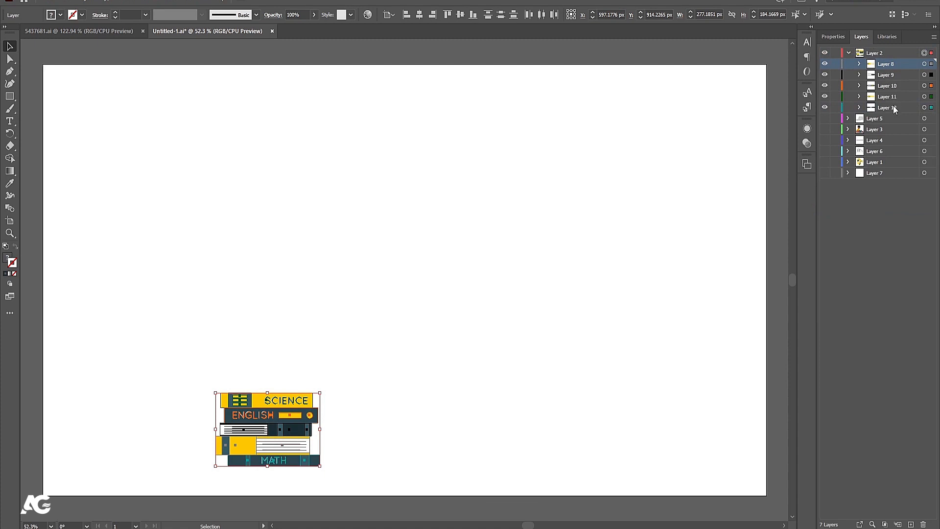
left_click(894, 108, "shift")
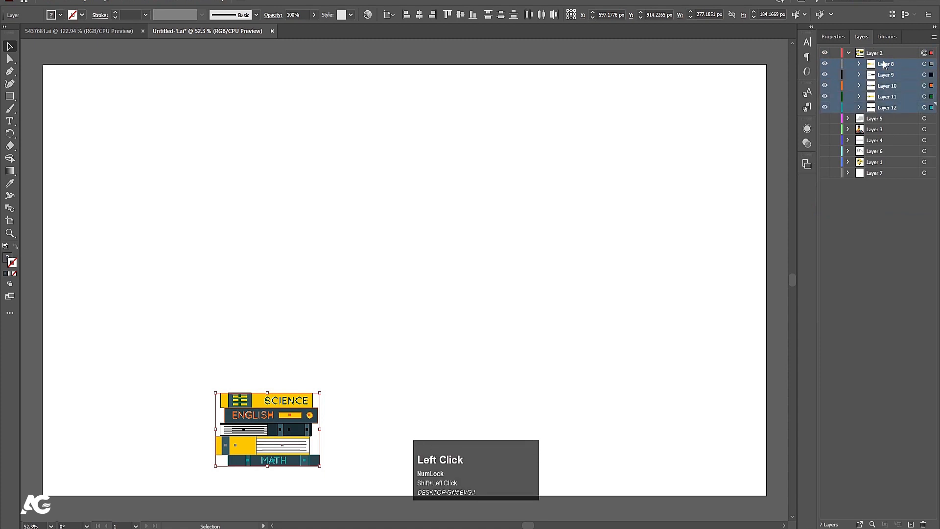
left_click_drag(889, 68, 877, 51)
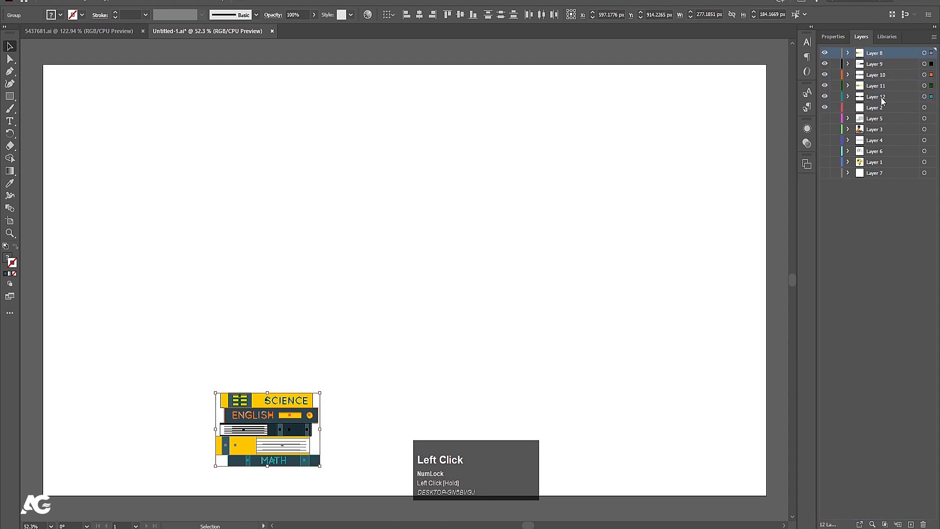
left_click(865, 108)
left_click(923, 524)
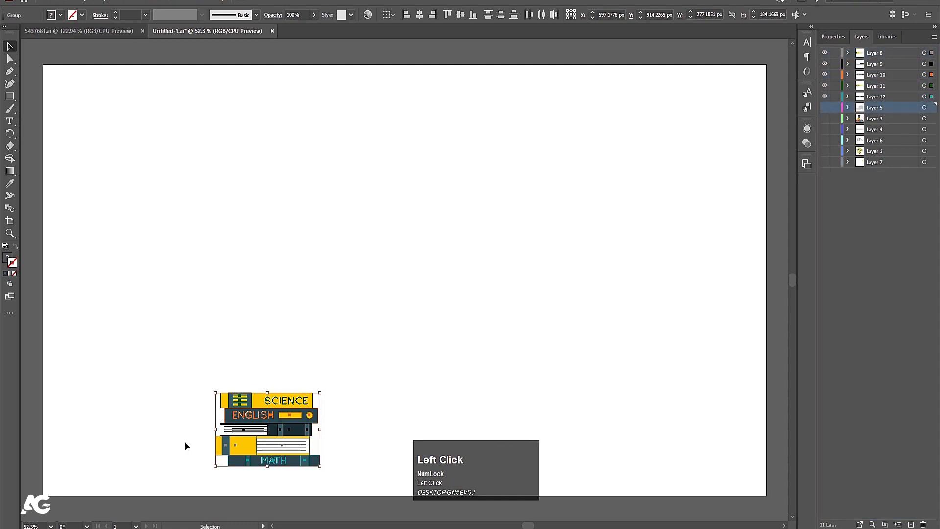
- Check the SCIENCE book's layer, hide all five book layers, and briefly show the laptop layer to inspect it
left_click(270, 407)
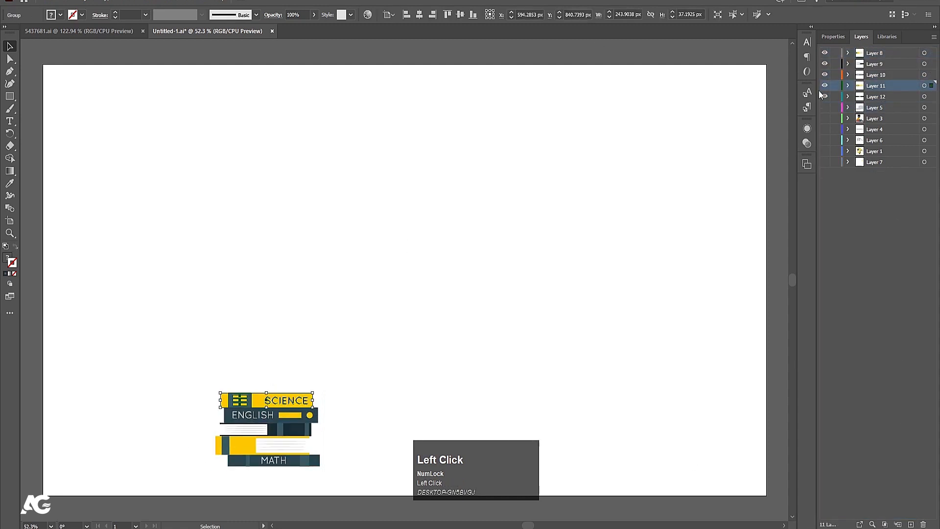
left_click_drag(827, 53, 827, 96)
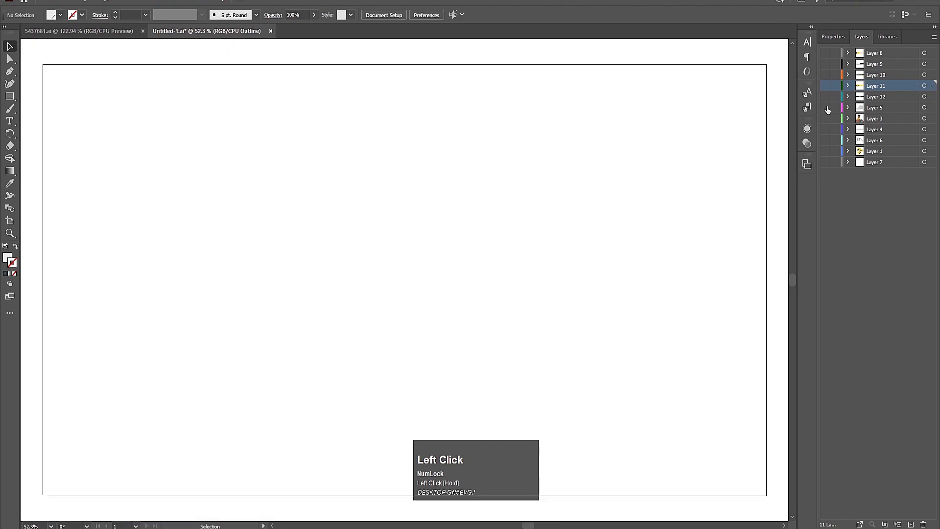
left_click(825, 107)
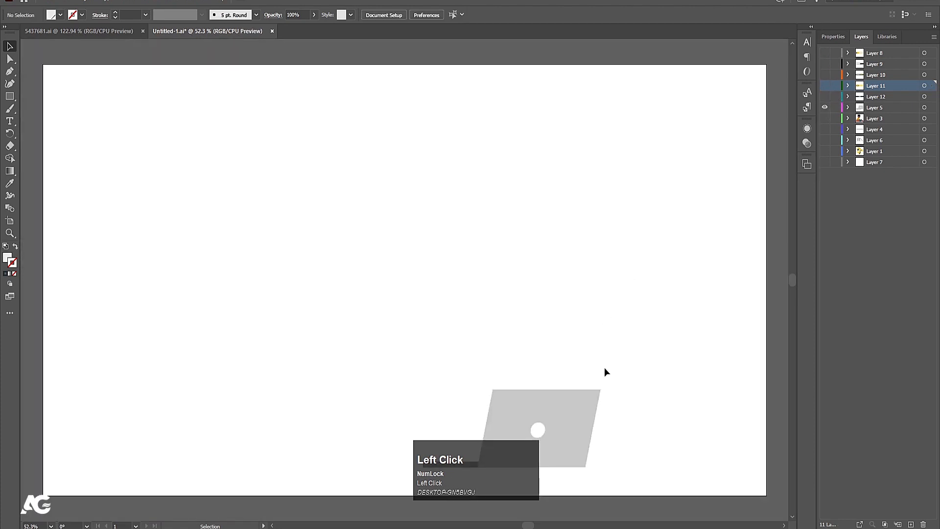
left_click_drag(490, 472, 158, 455)
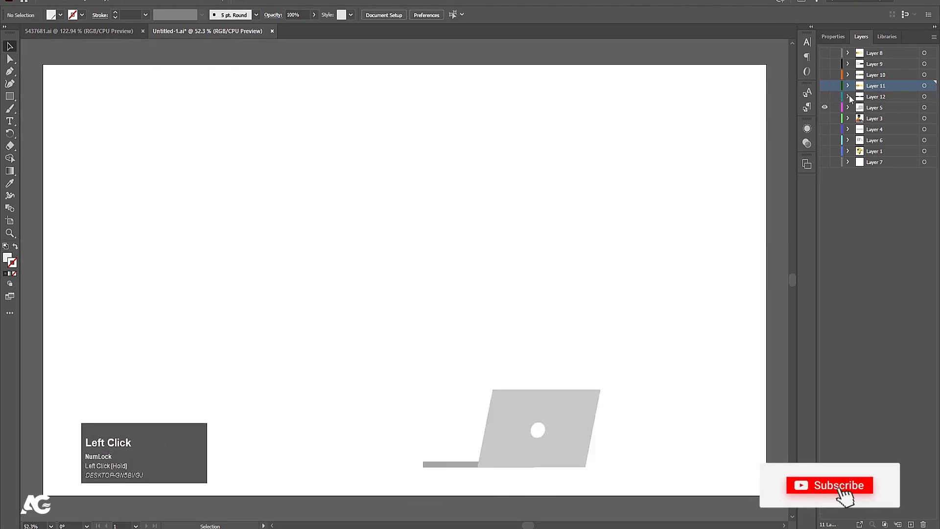
left_click(826, 108)
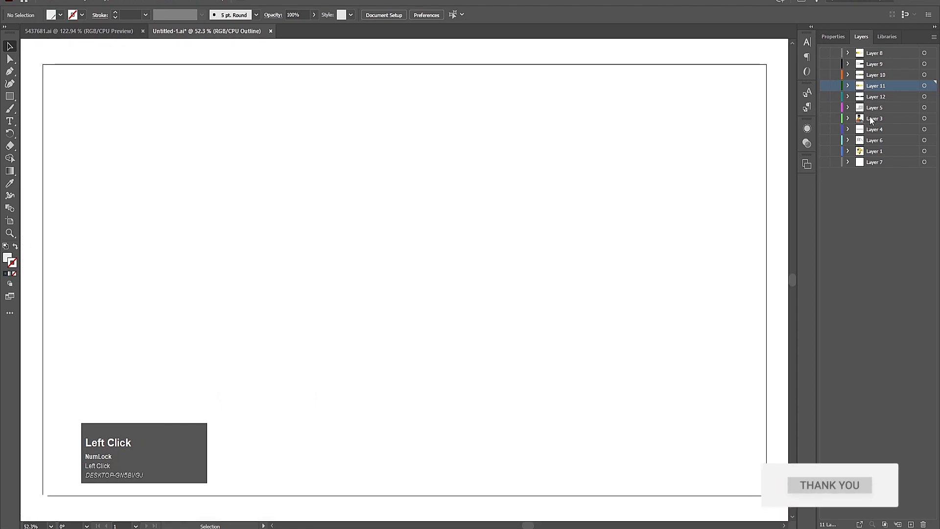
- Show the student character on Layer 3 and ungroup it twice to separate the head from the body
left_click(871, 120)
left_click(826, 118)
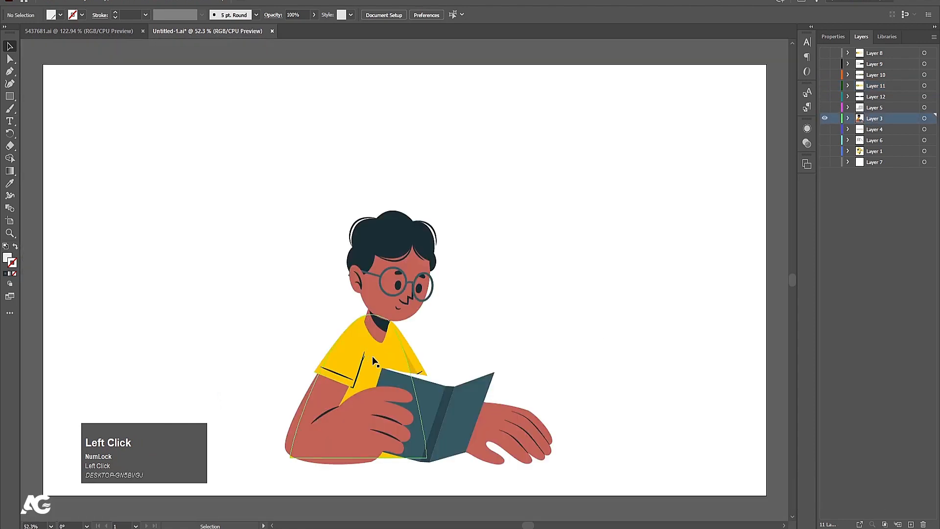
left_click(420, 429)
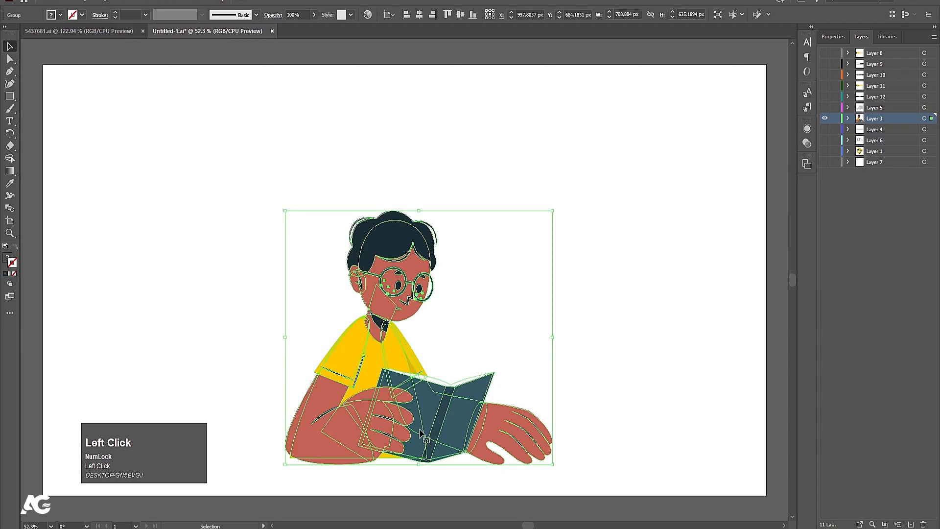
right_click(409, 288)
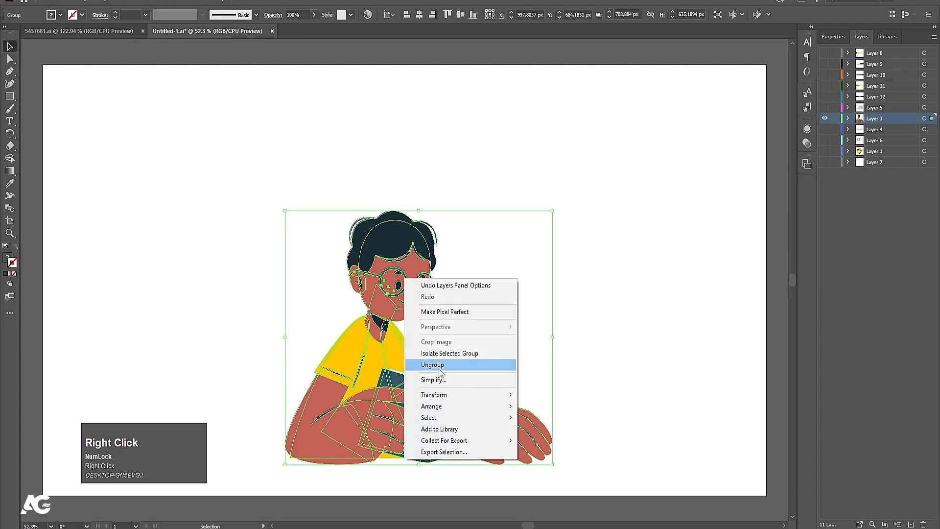
left_click(439, 361)
left_click(478, 293)
left_click(401, 285)
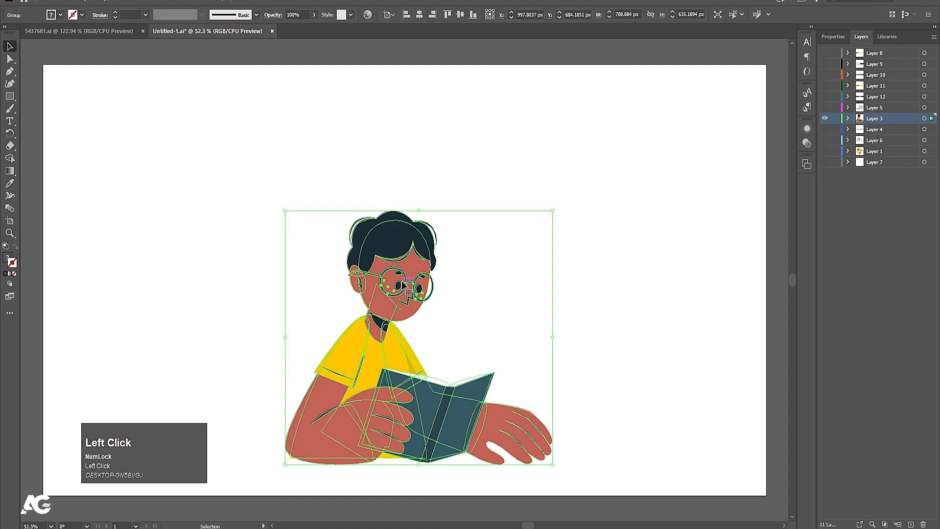
right_click(402, 283)
left_click(437, 369)
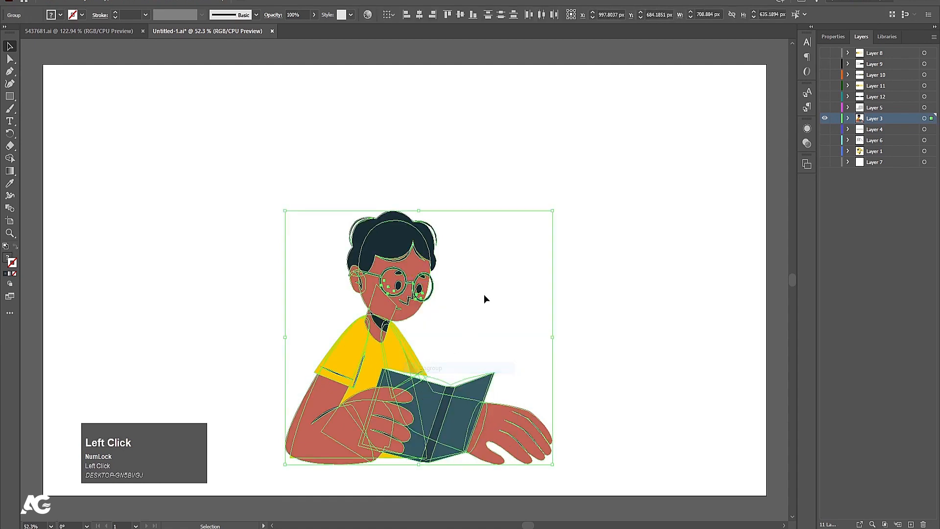
left_click(485, 298)
- Cut the student's head group, paste it in place on a new layer above Layer 3, and name that layer head
left_click(363, 298)
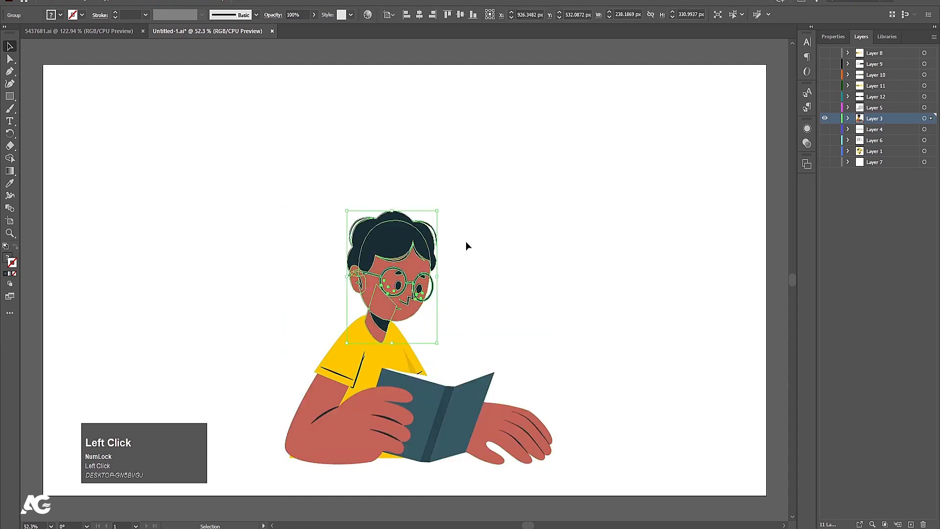
key("ctrl")
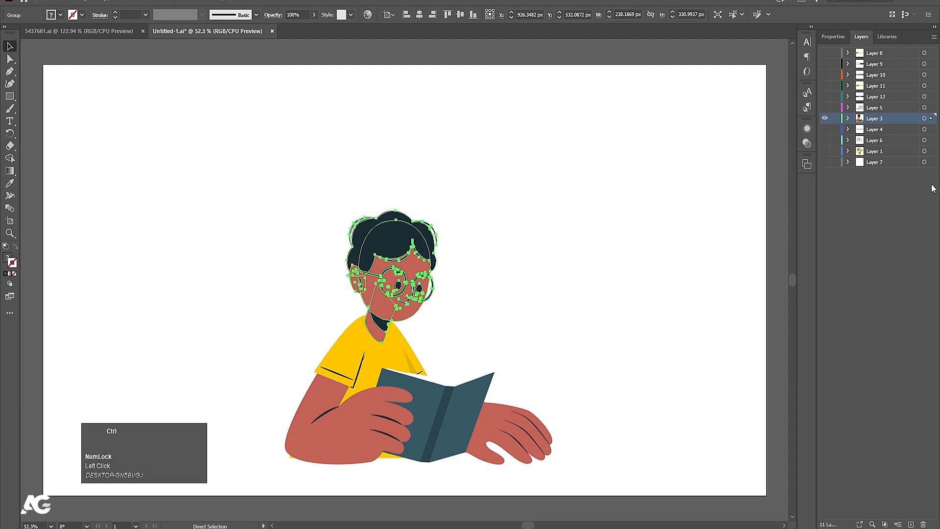
key("ctrl+x")
left_click(910, 524)
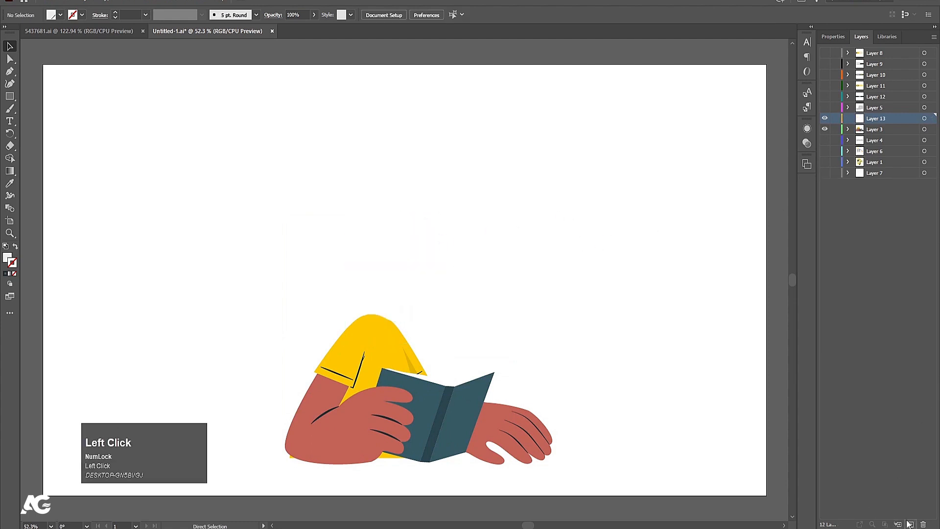
key("ctrl")
key("ctrl+shift+v")
double_click(873, 120)
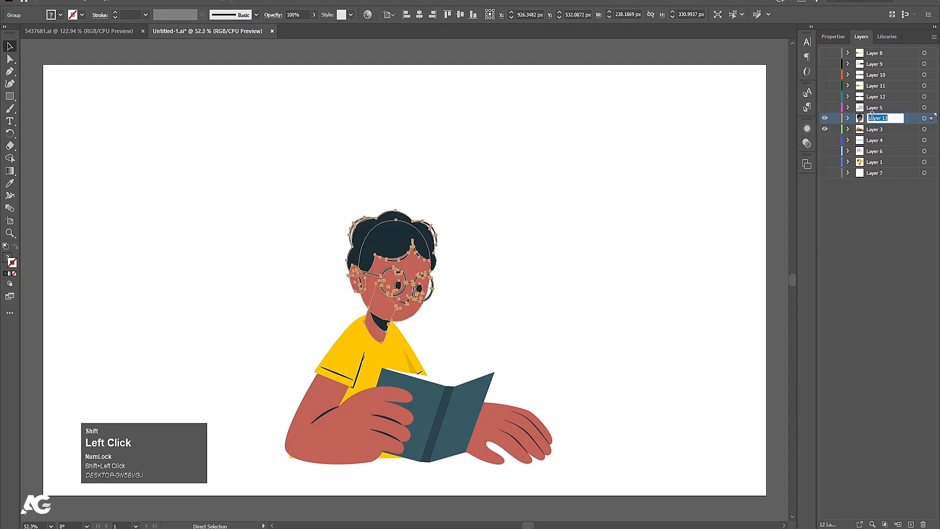
type("he")
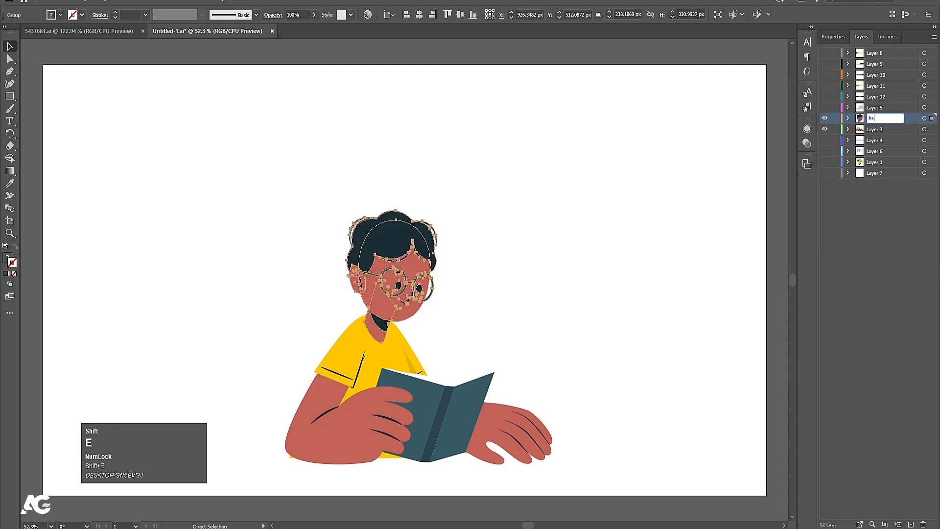
type("ad")
key("Return")
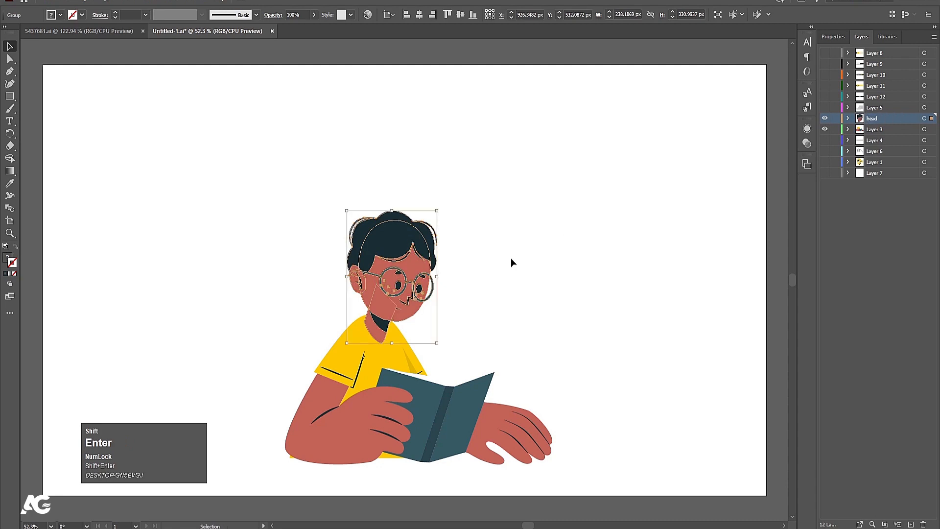
- Ungroup the head twice and check that the facial features can be selected as their own group
left_click(512, 263)
left_click(417, 286)
right_click(416, 286)
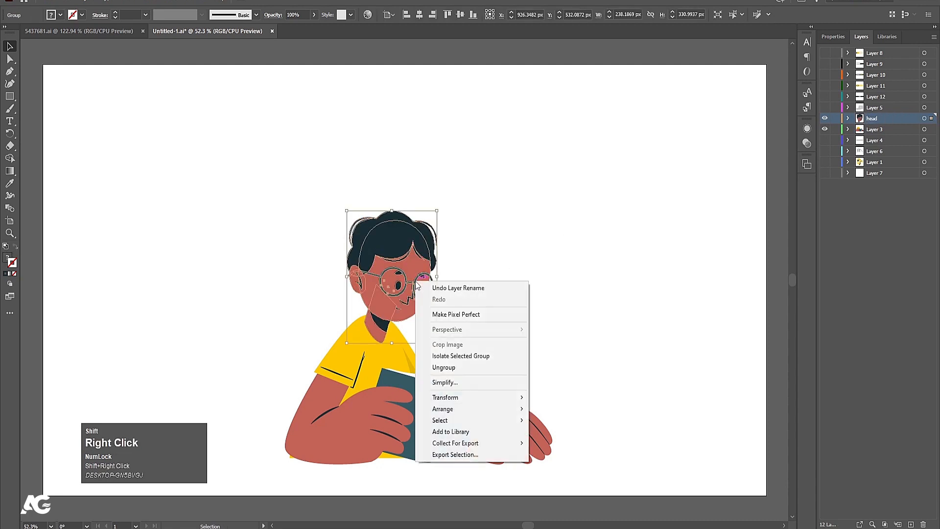
left_click(439, 370)
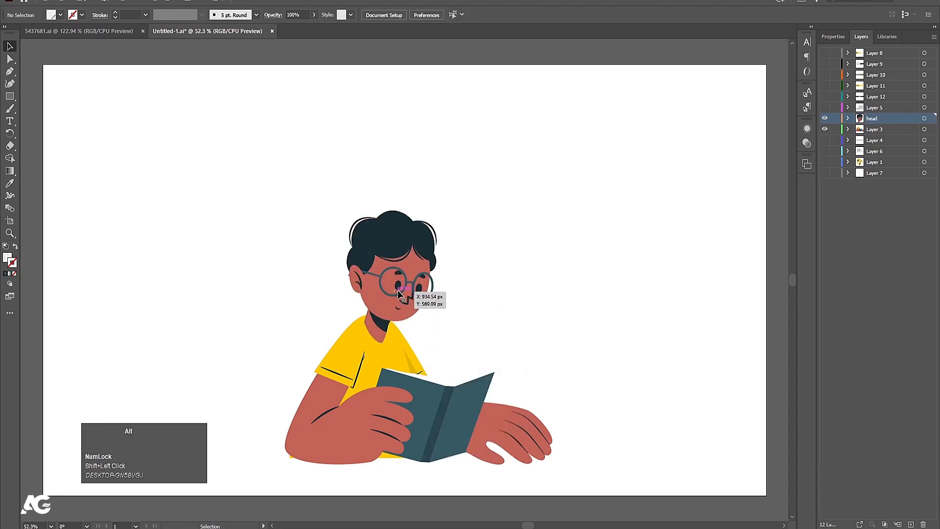
scroll(397, 290, "up", 4, "alt")
left_click(398, 287)
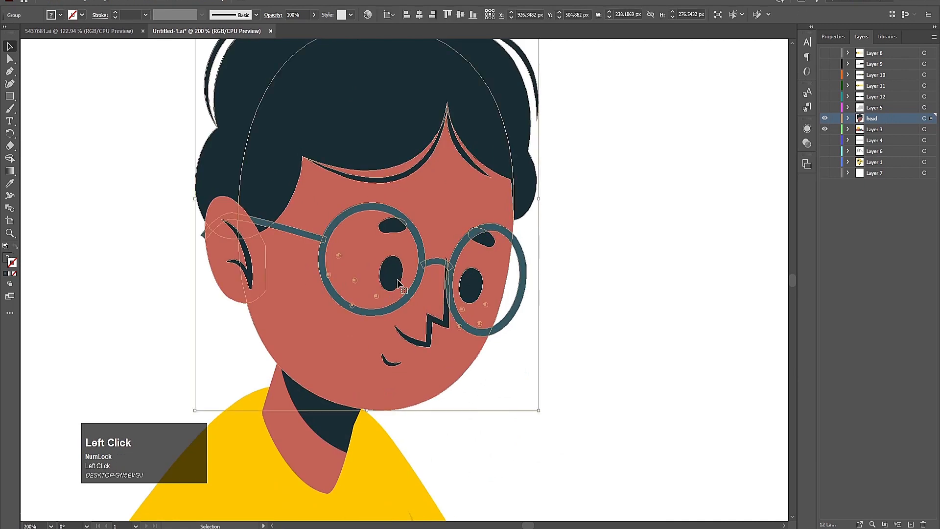
right_click(397, 279)
left_click(418, 363)
left_click(514, 367)
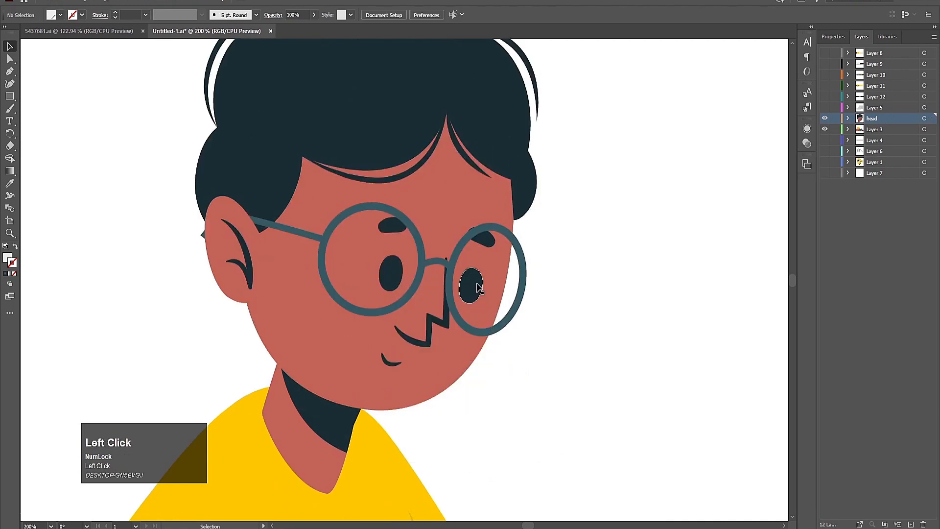
left_click(399, 276)
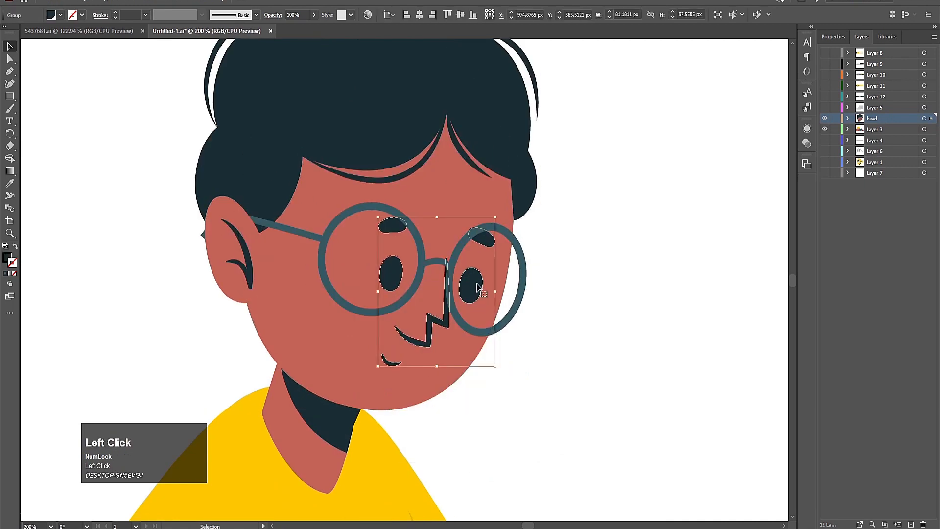
- Cut the glasses, paste them in place on a new layer above the head layer, and name it glasses
left_click(337, 223)
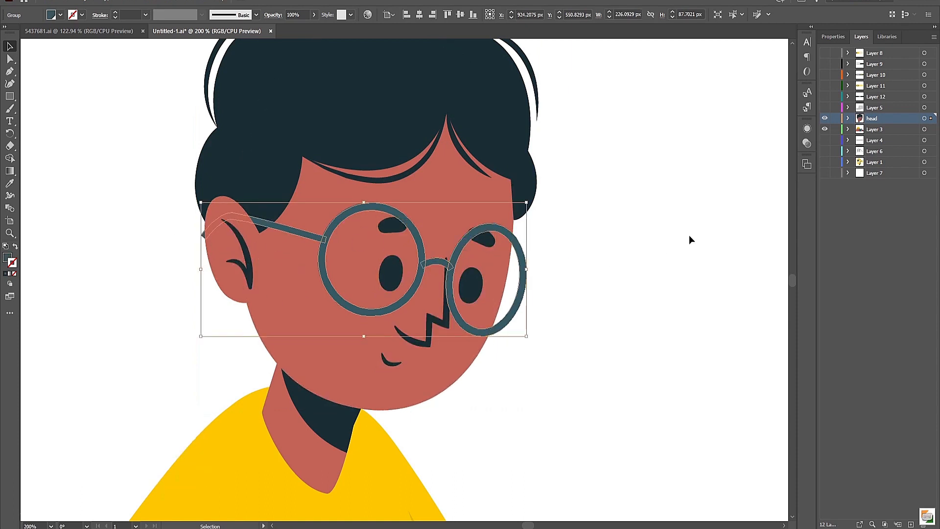
key("ctrl+x")
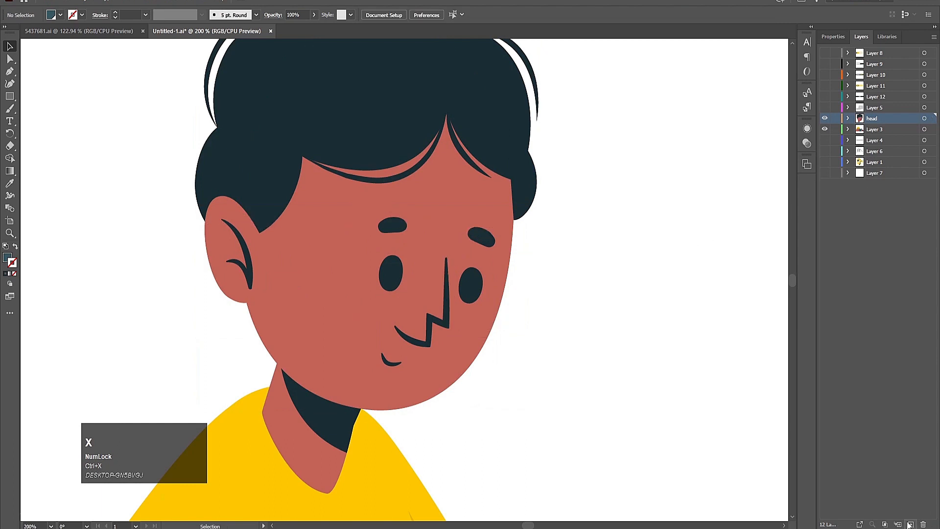
left_click(911, 524)
key("ctrl+shift+v")
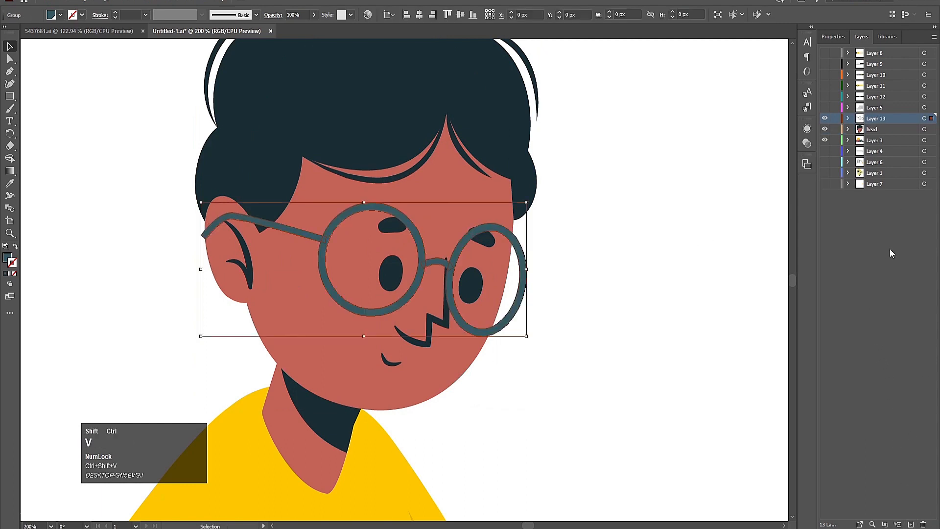
left_click(877, 118)
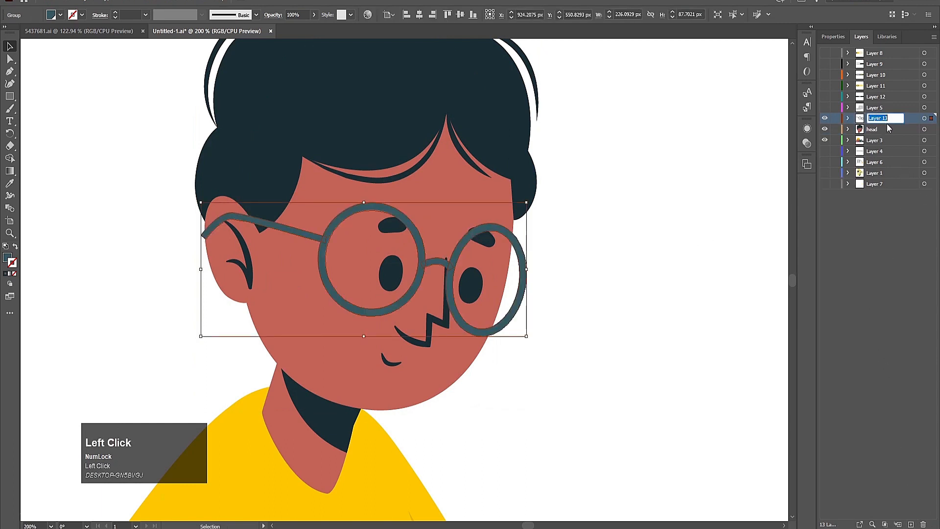
type("g")
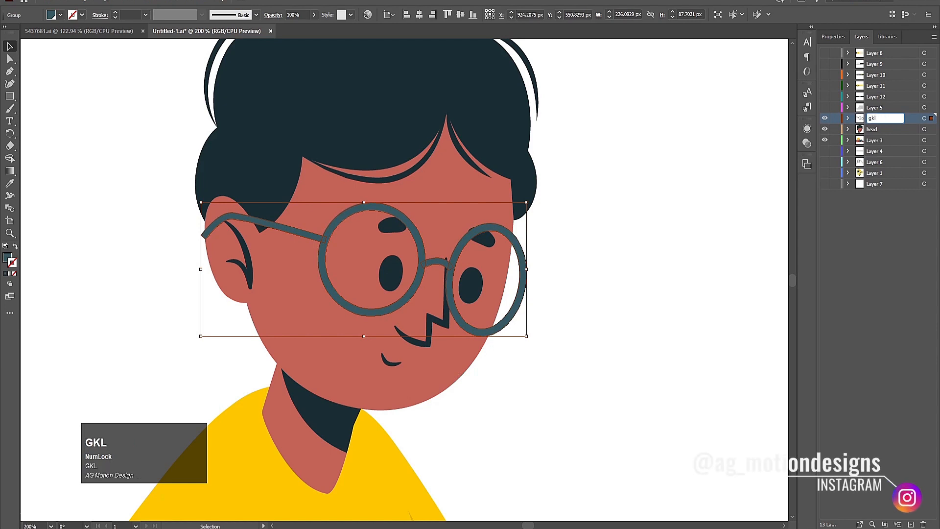
type("lasses")
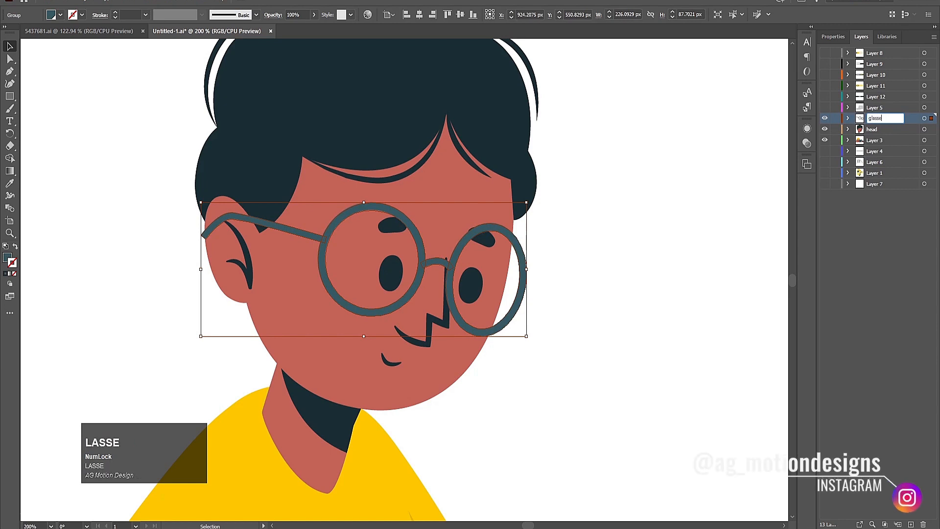
key("Return")
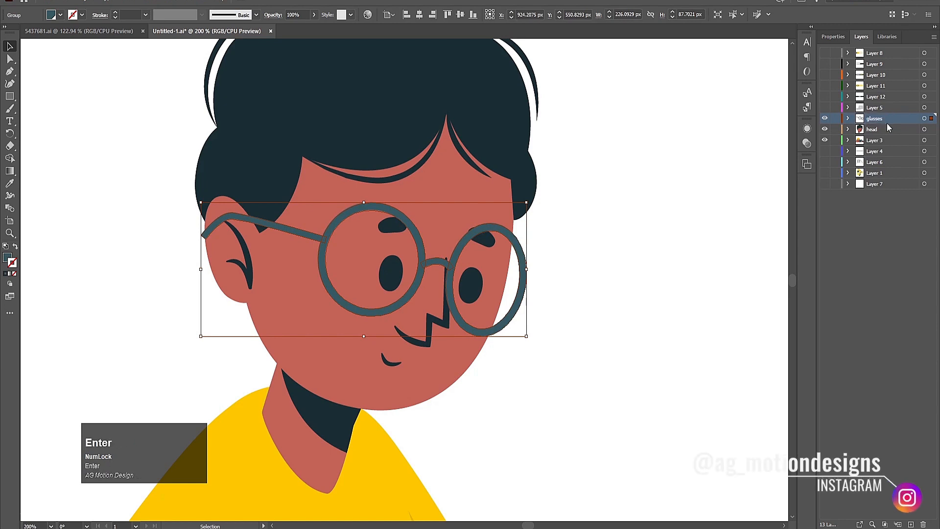
- Hide the glasses layer and ungroup the facial features into separate eyes, eyebrows, nose and mouth
left_click(828, 119)
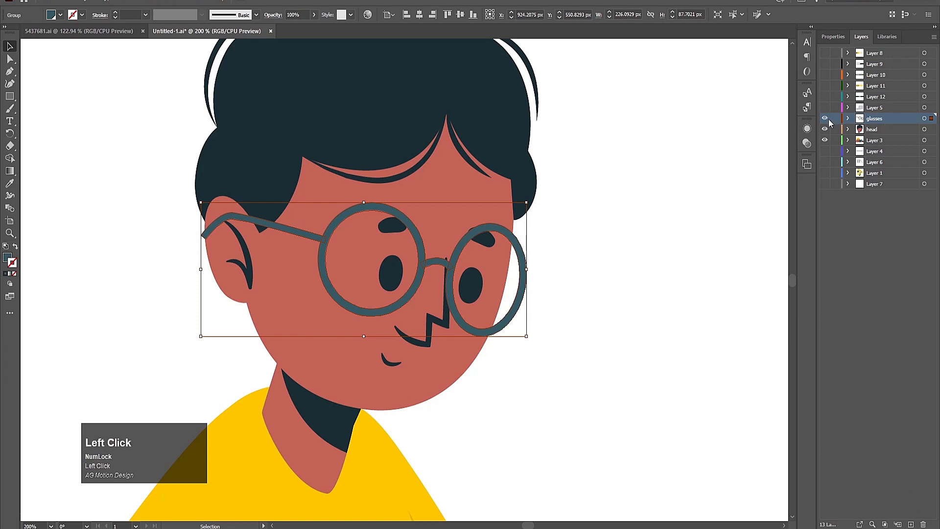
left_click(387, 277)
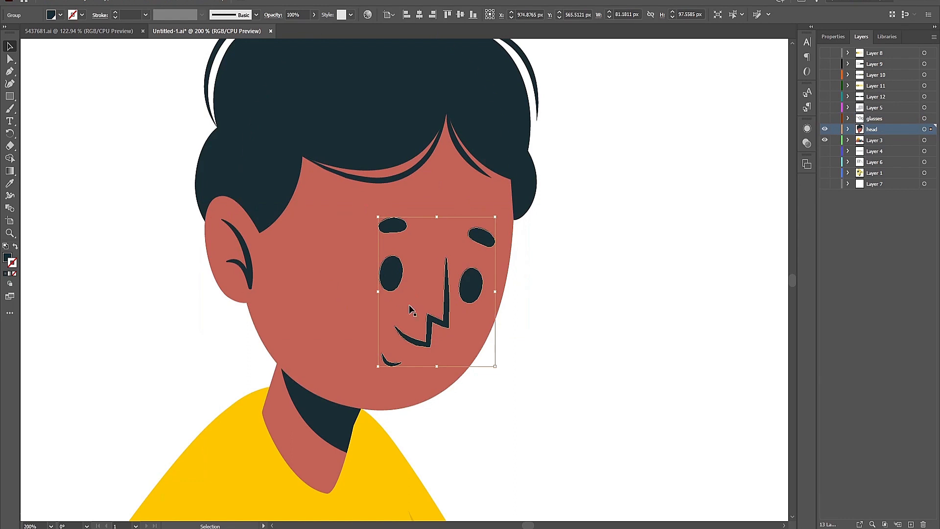
right_click(389, 274)
left_click(412, 359)
left_click(522, 357)
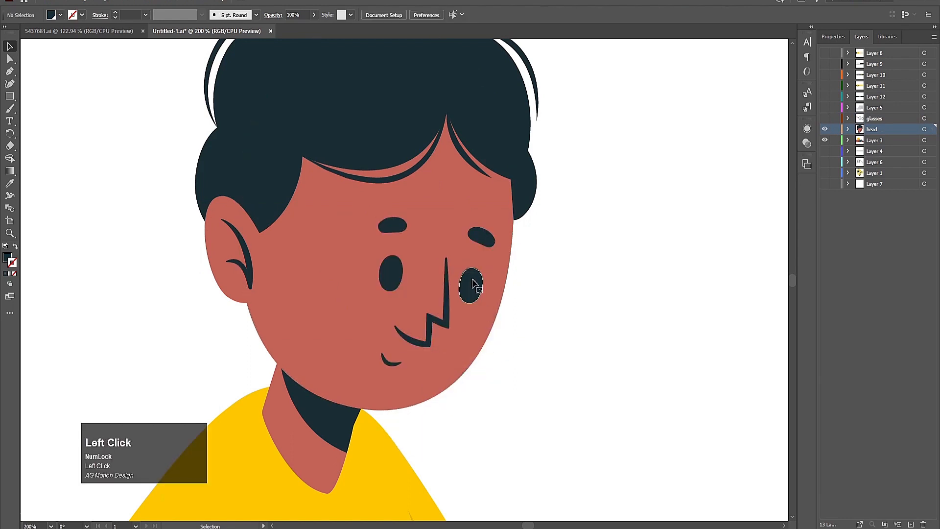
- Cut both eyes from the head layer and paste them in place on a new layer above it
left_click(471, 286)
left_click(389, 272, "shift")
key("ctrl+x")
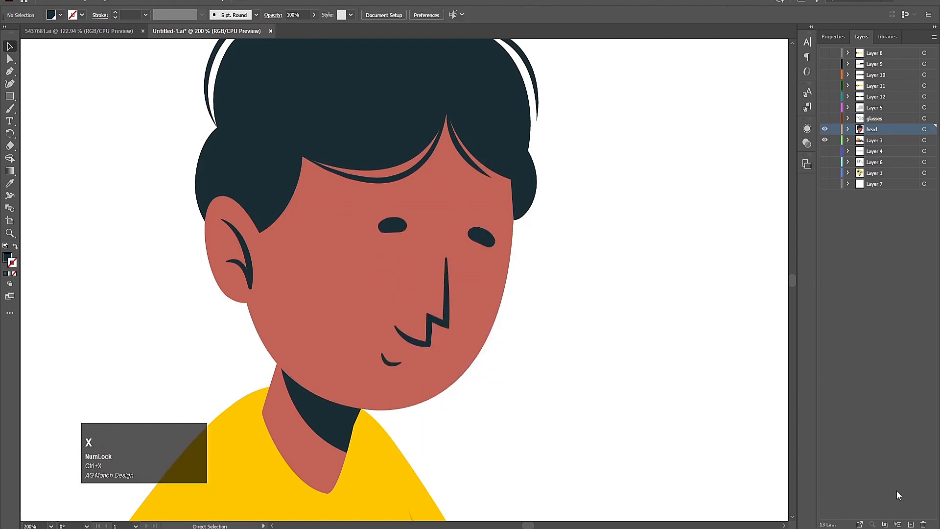
left_click(910, 524)
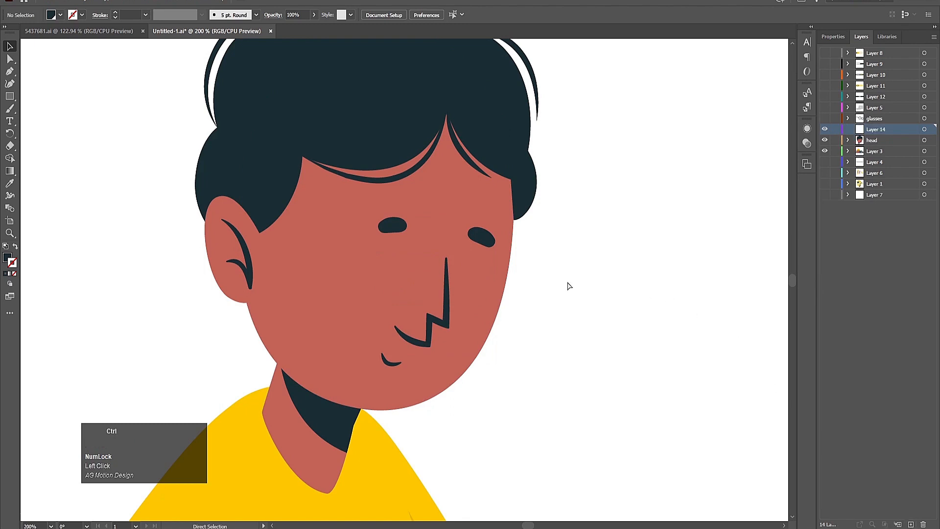
key("ctrl+v")
- Cut both eyebrows from the head layer, paste them in place on a new layer, and return to the Selection tool
left_click(392, 225)
left_click(484, 236, "shift")
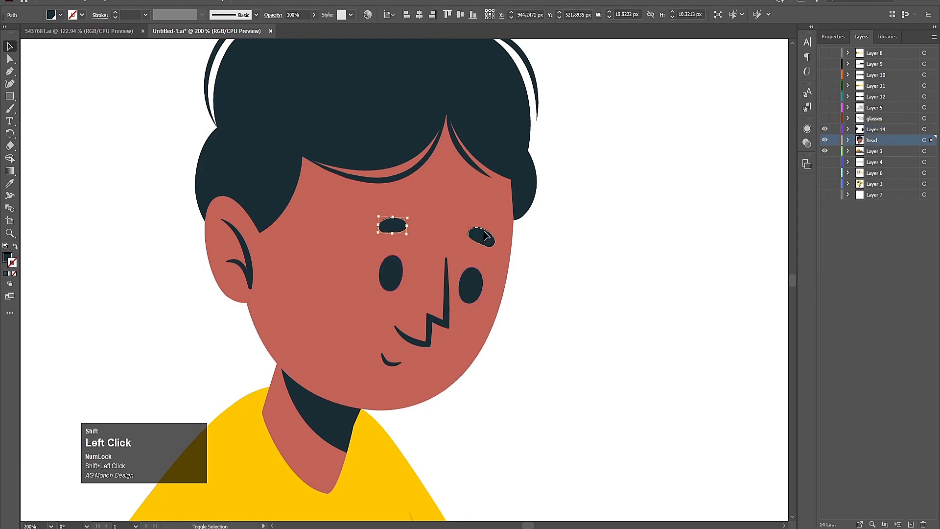
key("ctrl+x")
left_click(911, 524)
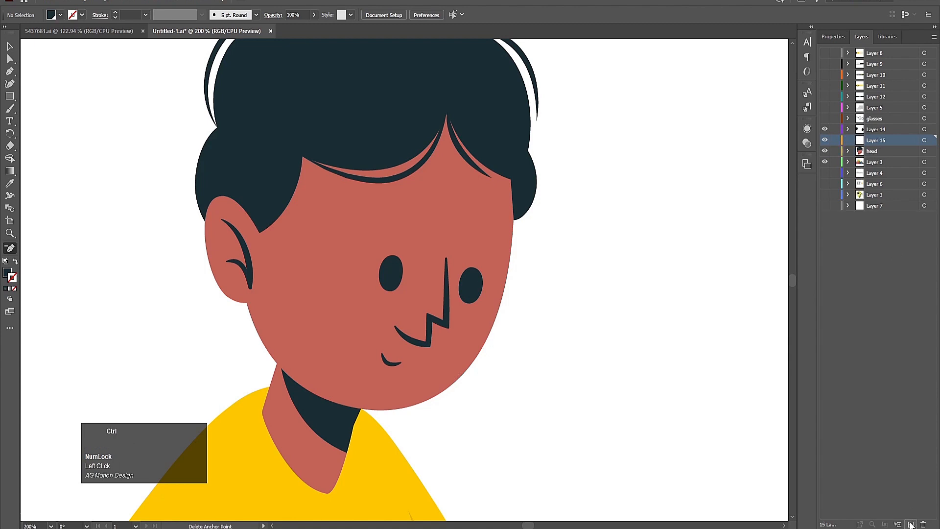
key("ctrl+shift+v")
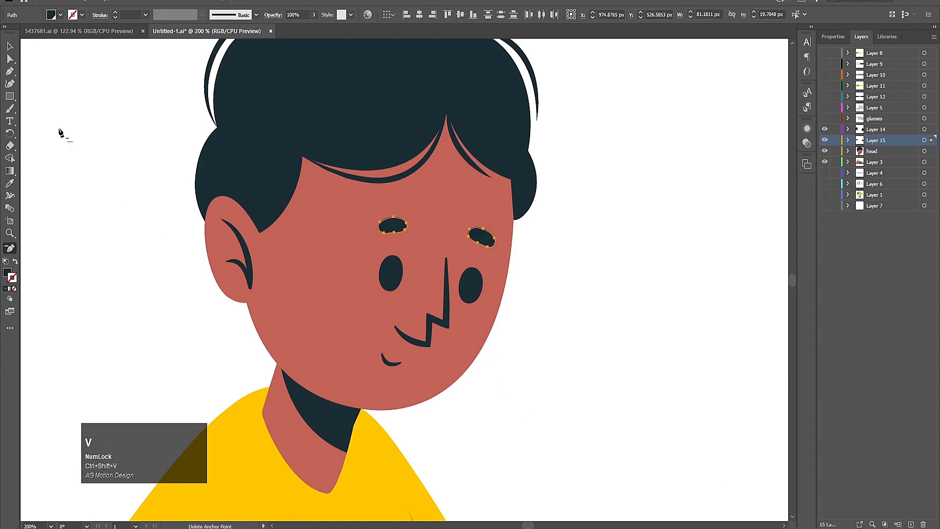
left_click(10, 46)
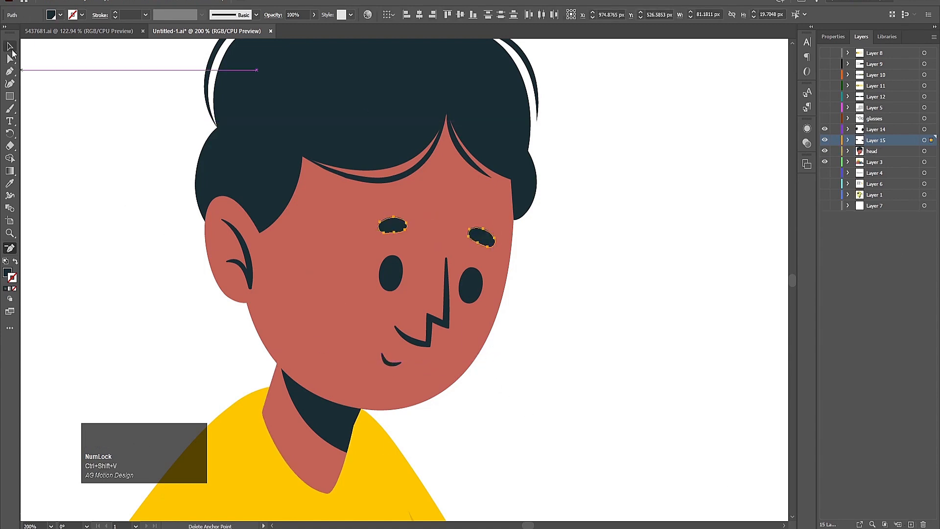
- Cut the mouth, paste it in place on a new layer above the head layer, and name that layer mouse
left_click(389, 361, "ctrl")
key("ctrl+x")
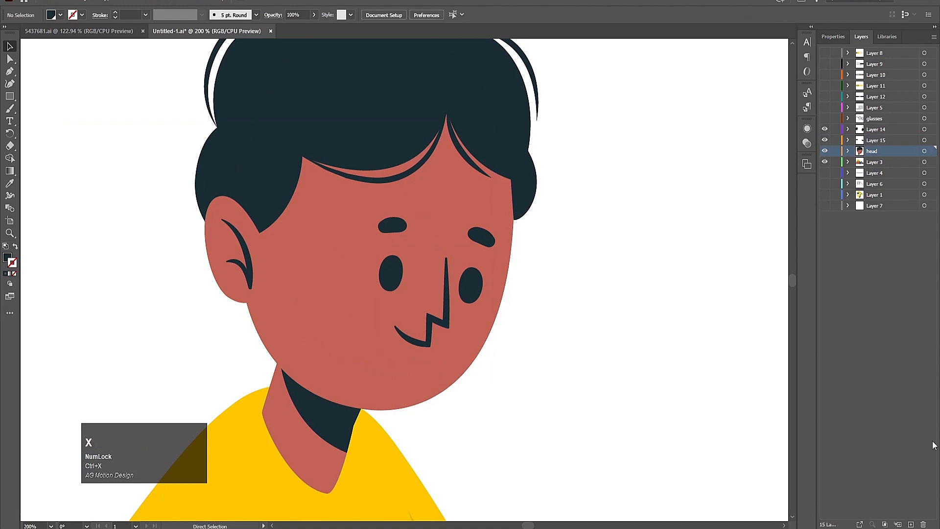
left_click(910, 524)
key("ctrl+shift+v")
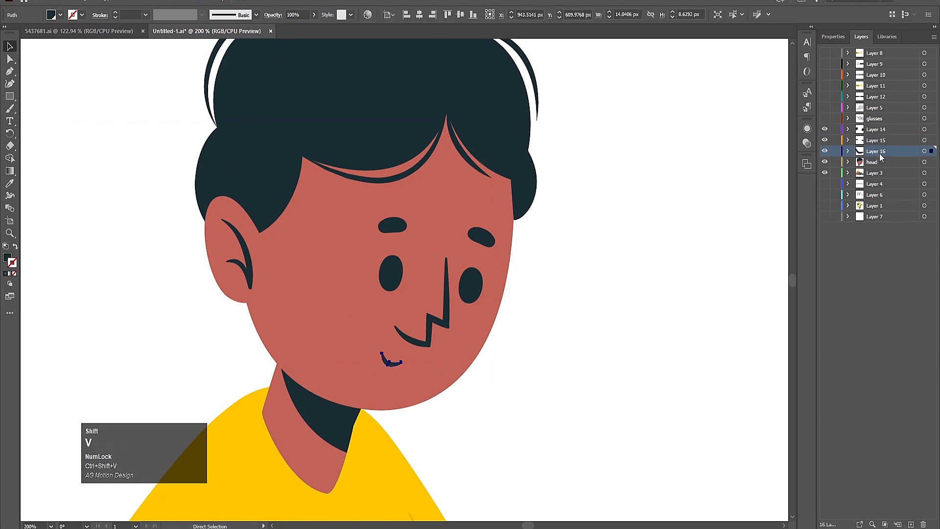
double_click(877, 151)
type("mouse")
key("Return")
- Name the layer holding the eyebrows eyebrows and the layer holding the eyes eyes
double_click(876, 140)
type("eyebrow")
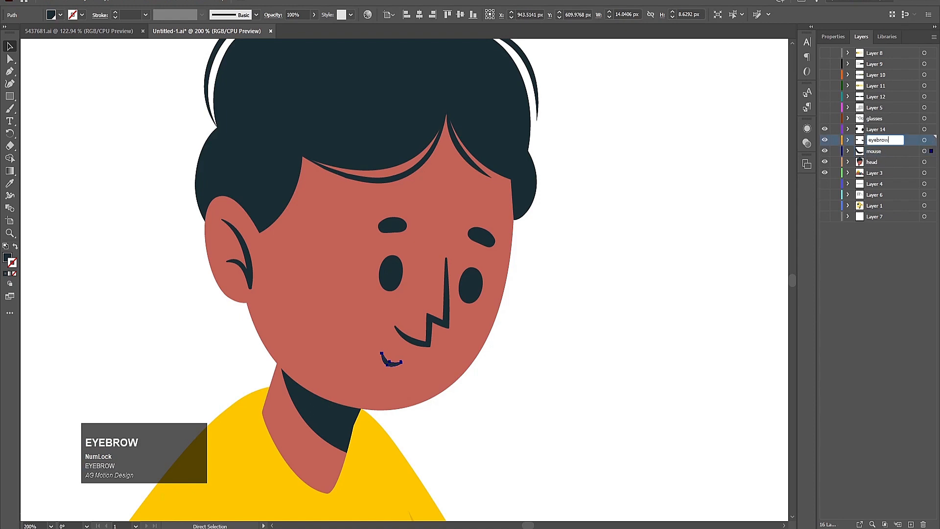
type("s")
key("Return")
double_click(872, 129)
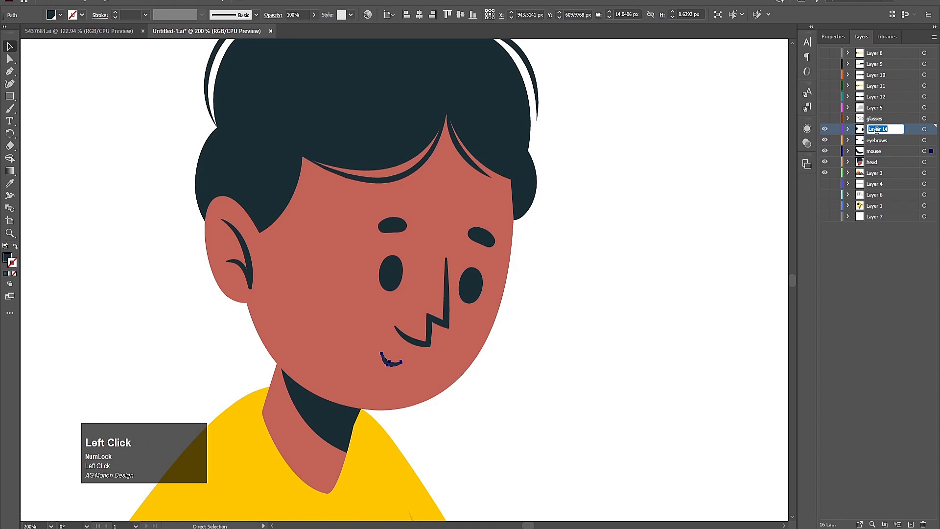
type("eyes")
key("Return")
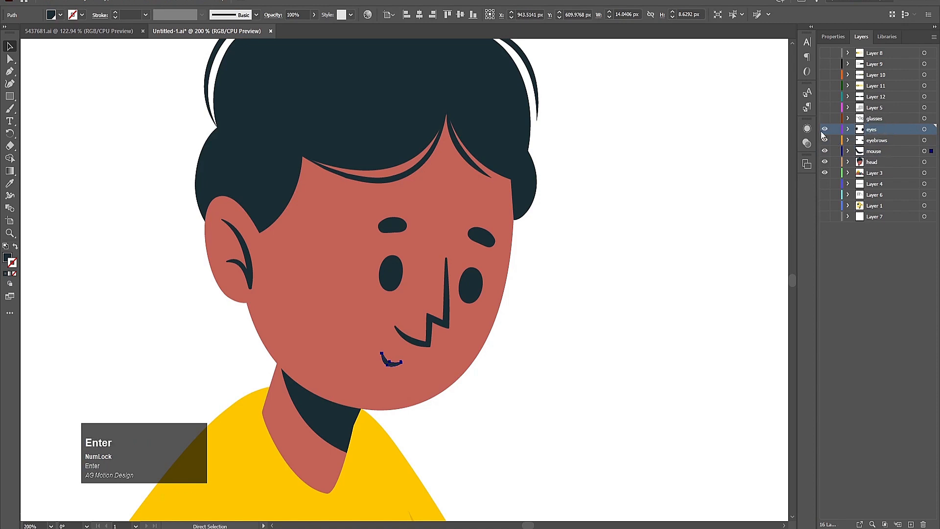
- Hide the layers from eyes down to head, and move the front arm from Layer 3 in place to a new layer above it
left_click_drag(825, 129, 824, 162)
scroll(368, 363, "down", 3)
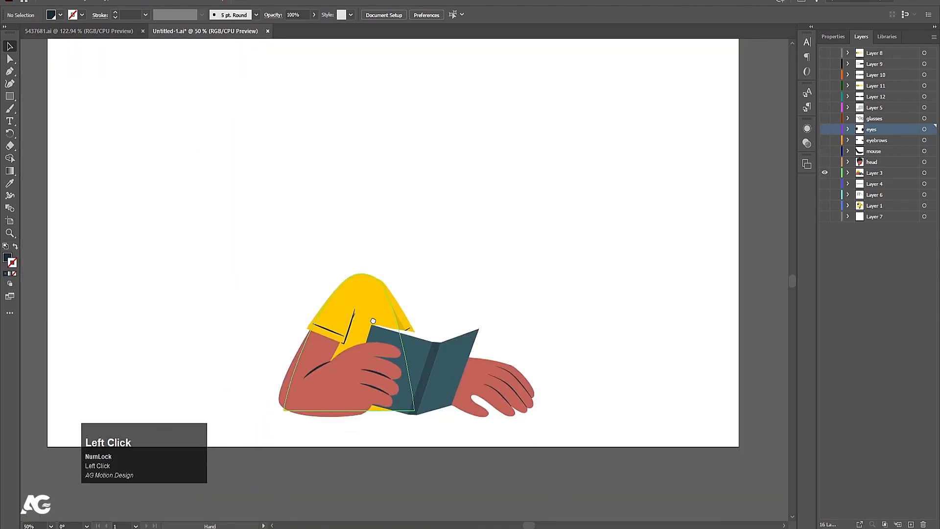
scroll(372, 377, "up", 2)
left_click(366, 367)
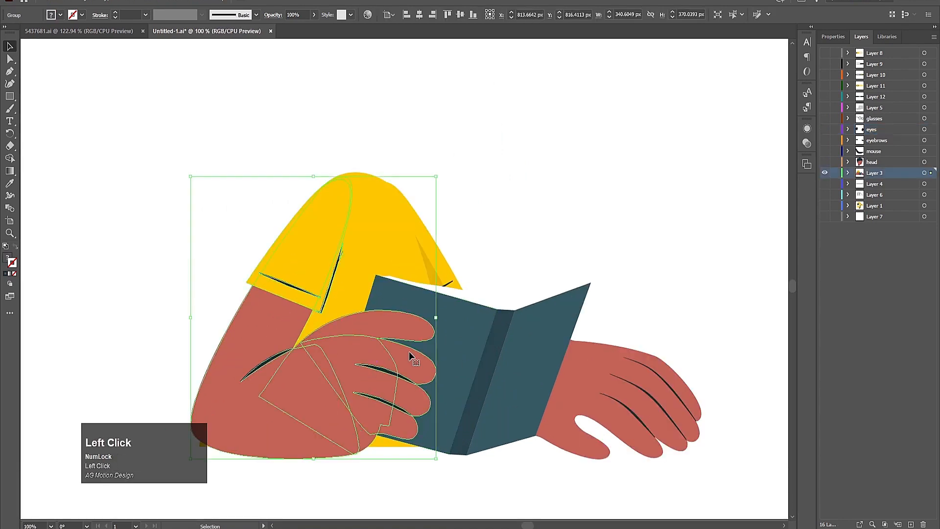
key("ctrl")
left_click(310, 307)
key("ctrl+x")
left_click(910, 524)
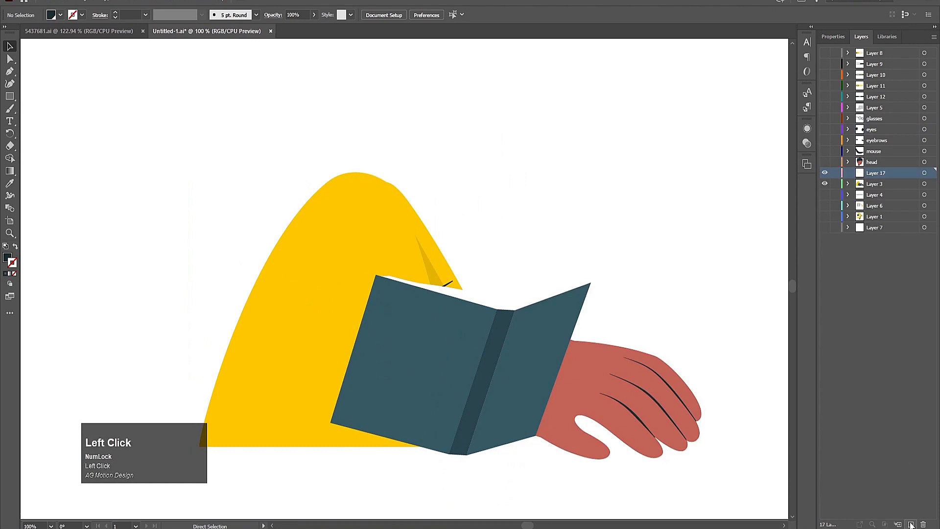
key("ctrl+shift+v")
- Name the front arm's layer hand and hide it
double_click(876, 176)
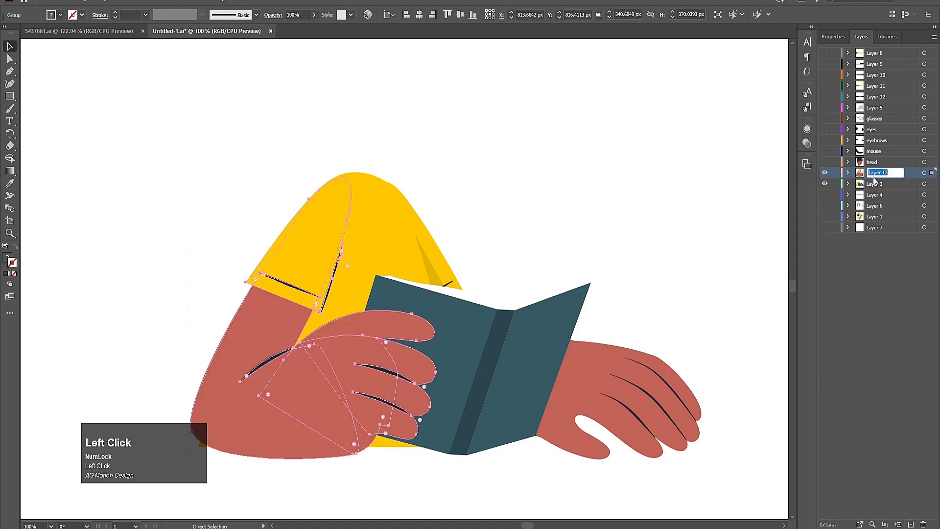
type("hand")
key("Return")
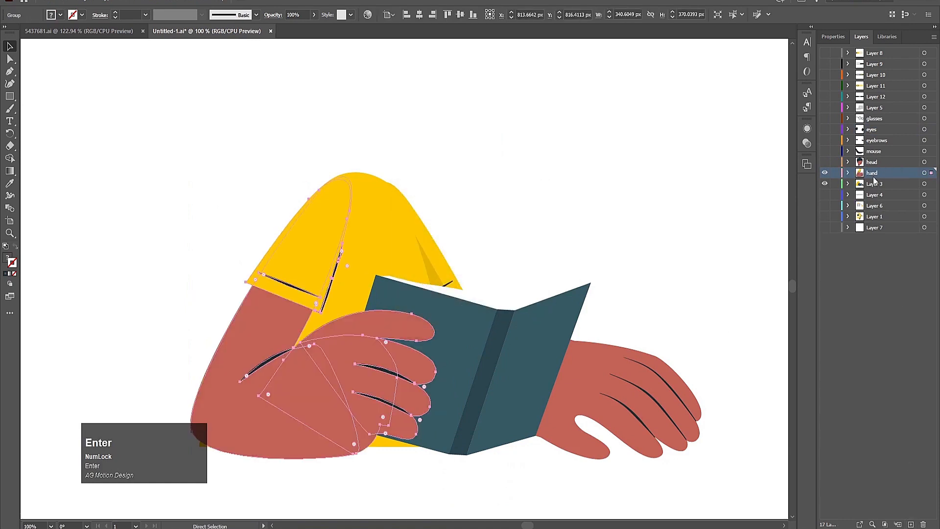
left_click(825, 174)
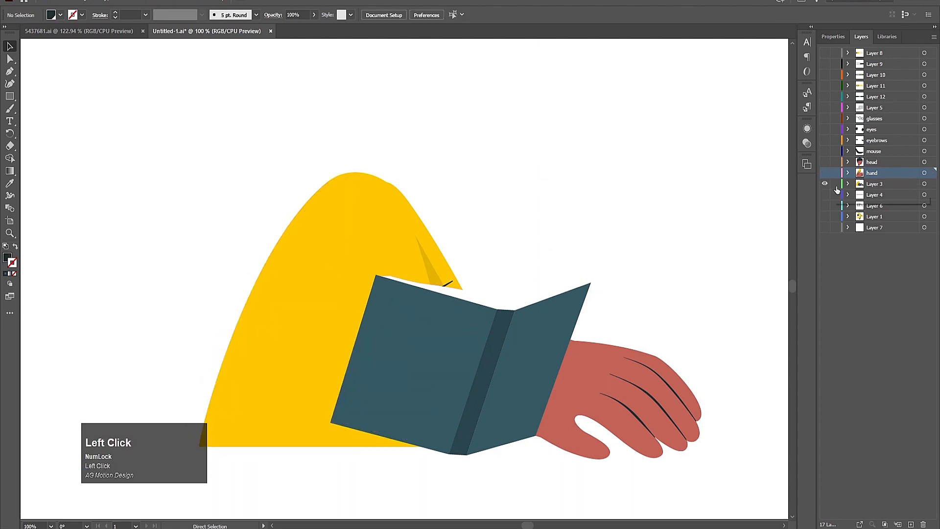
- Cut the open book from Layer 3, paste it in place on a new layer above, and name that layer book
left_click(495, 342)
key("ctrl+x")
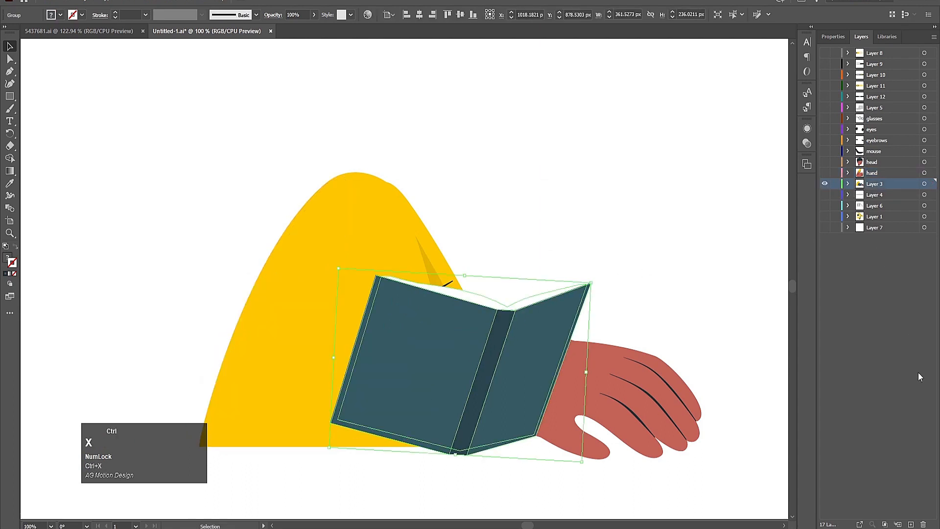
left_click(911, 524)
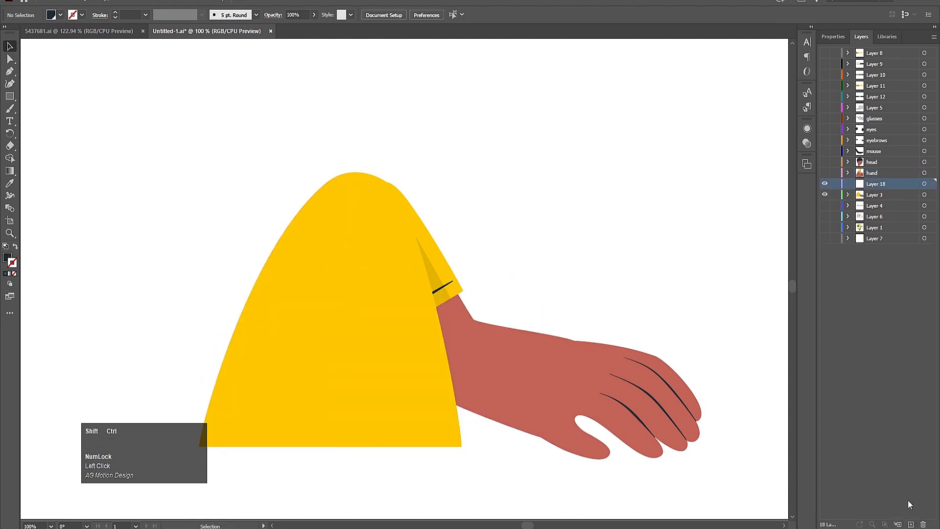
key("ctrl+shift+v")
double_click(875, 184)
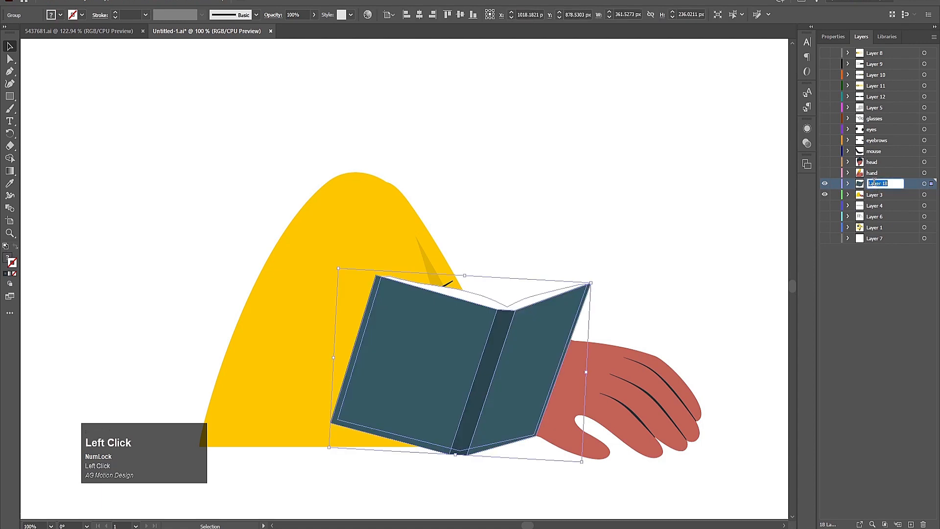
type("book")
key("Return")
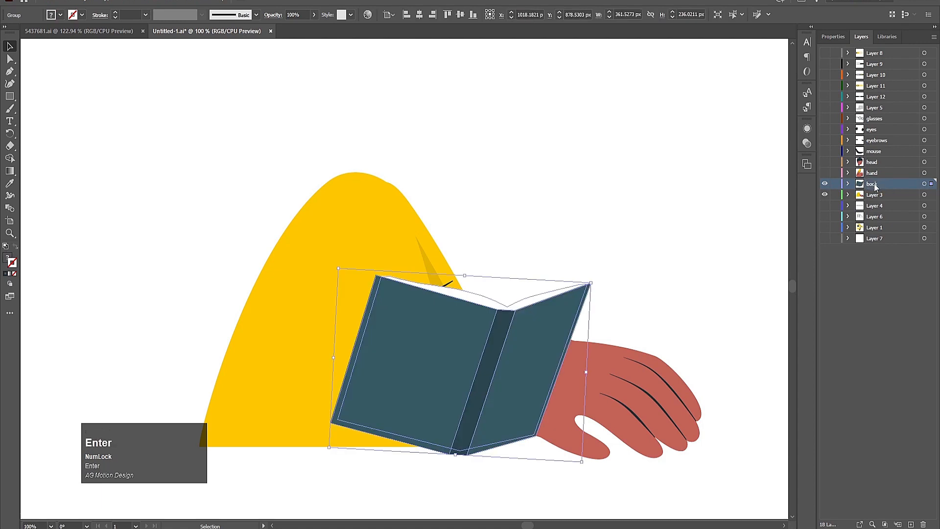
- Cut the rear arm, paste it in place on a new layer directly below Layer 3, and name that layer hand2
left_click(668, 372)
key("ctrl+x")
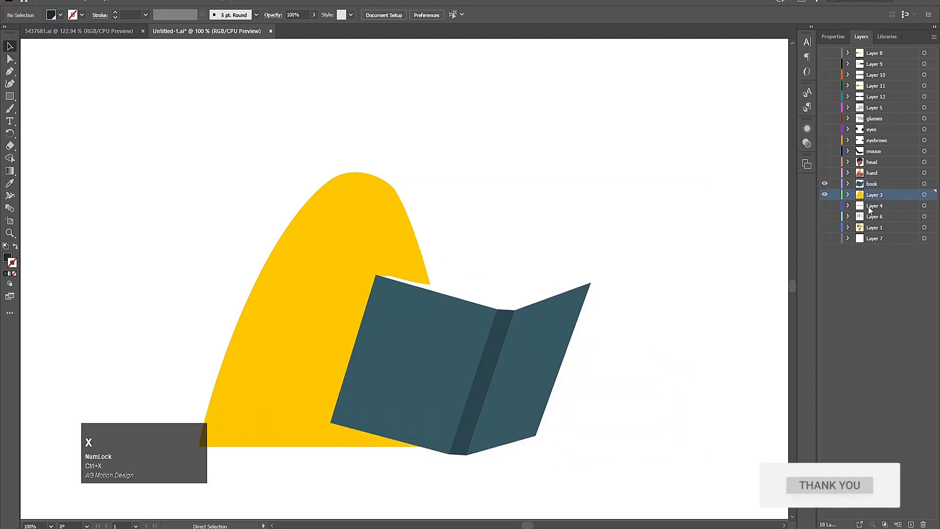
left_click(876, 207)
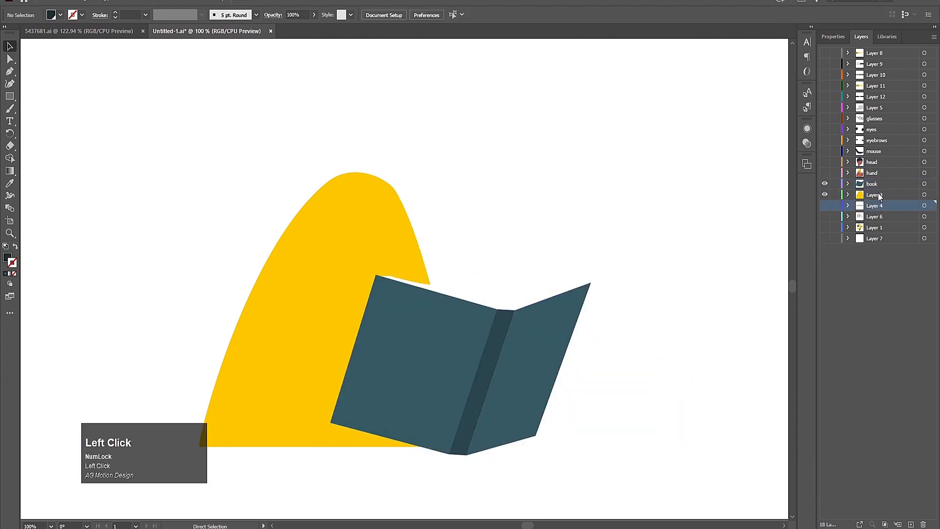
left_click(880, 198)
left_click(880, 206)
left_click(912, 524)
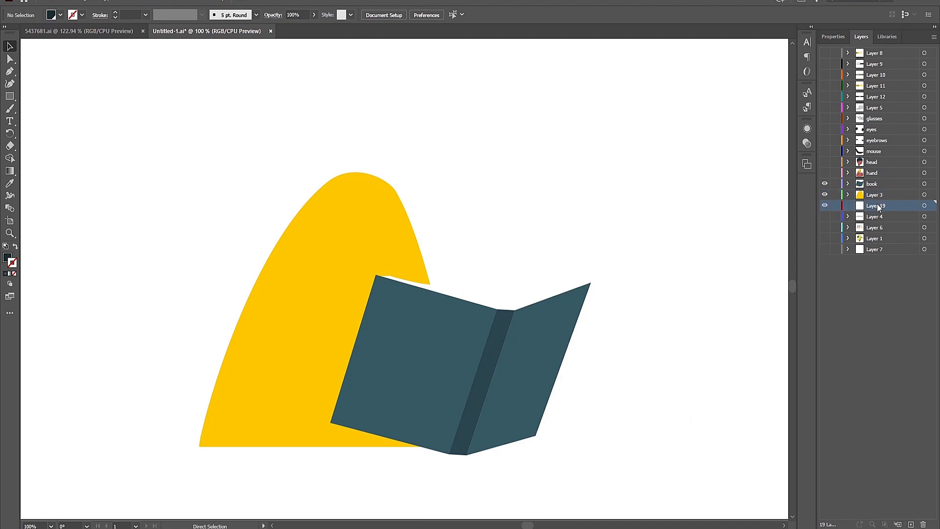
key("ctrl+shift+v")
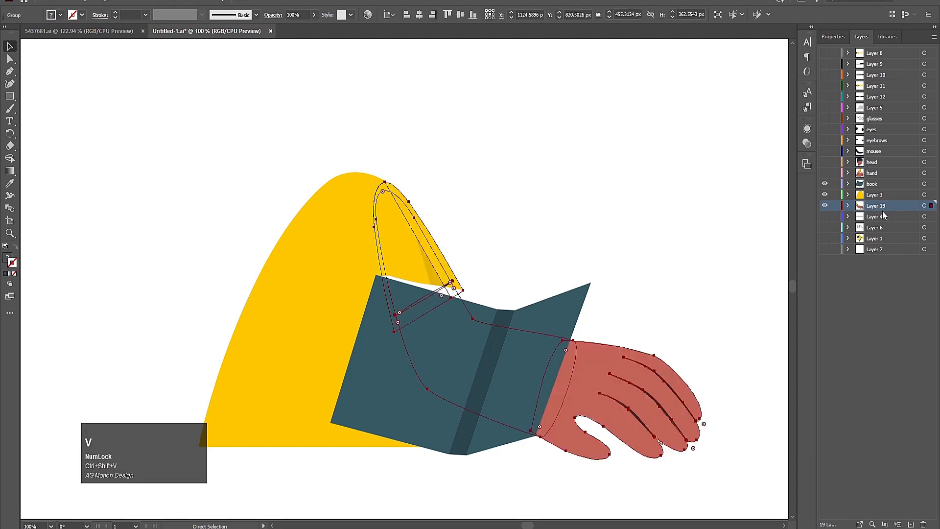
double_click(878, 206)
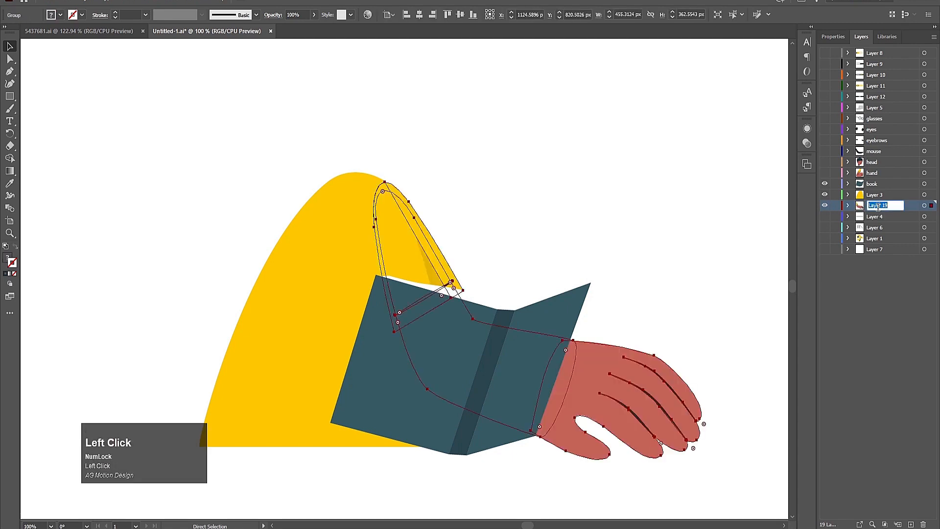
type("hand2")
key("Return")
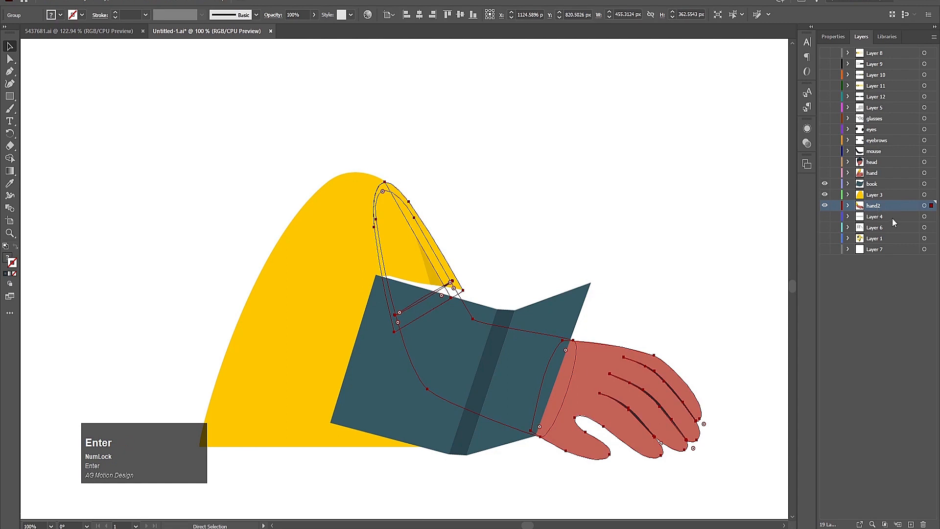
- Rename Layer 3 as chest, then hide the book, chest and hand2 layers and show Layer 4
double_click(875, 194)
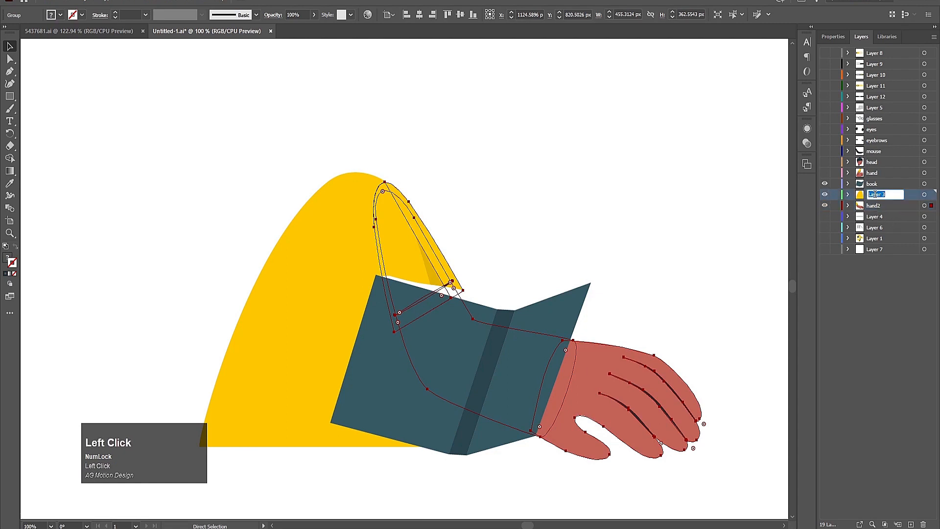
type("chest")
key("Return")
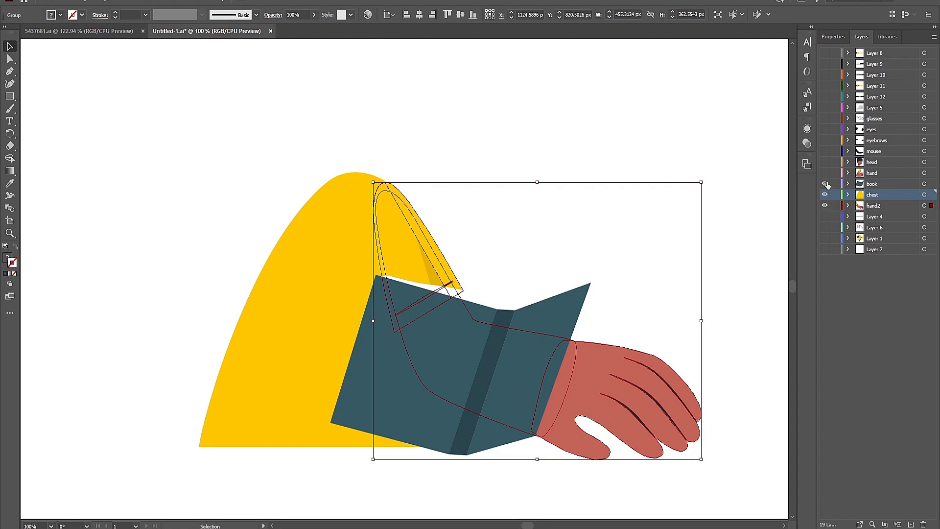
left_click_drag(825, 185, 825, 216)
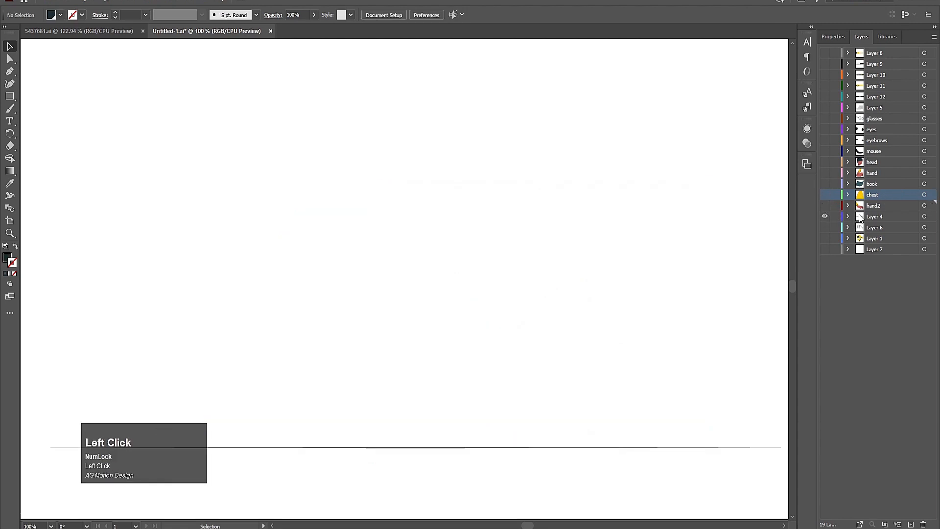
- Rename Layer 4, which holds the ground line, as line and hide it
left_click(860, 219)
scroll(374, 348, "down", 3)
double_click(875, 215)
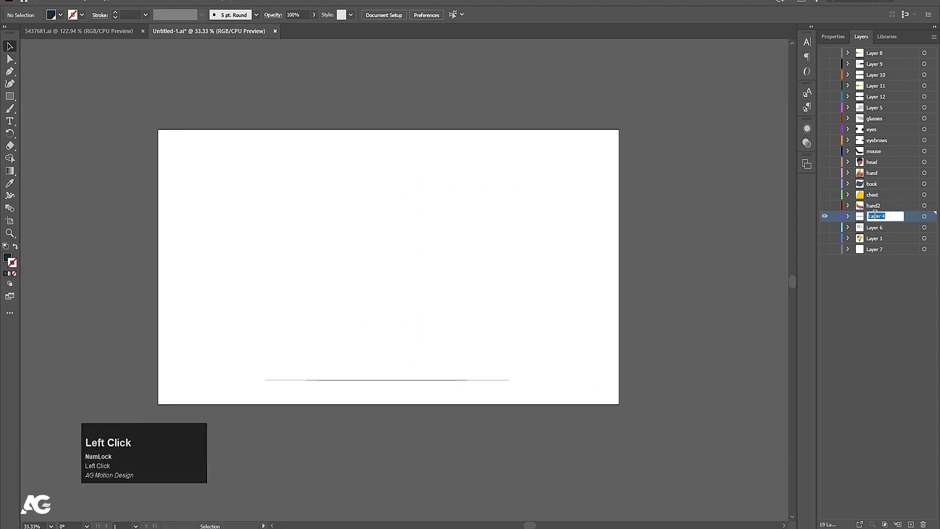
type("Line")
key("Return")
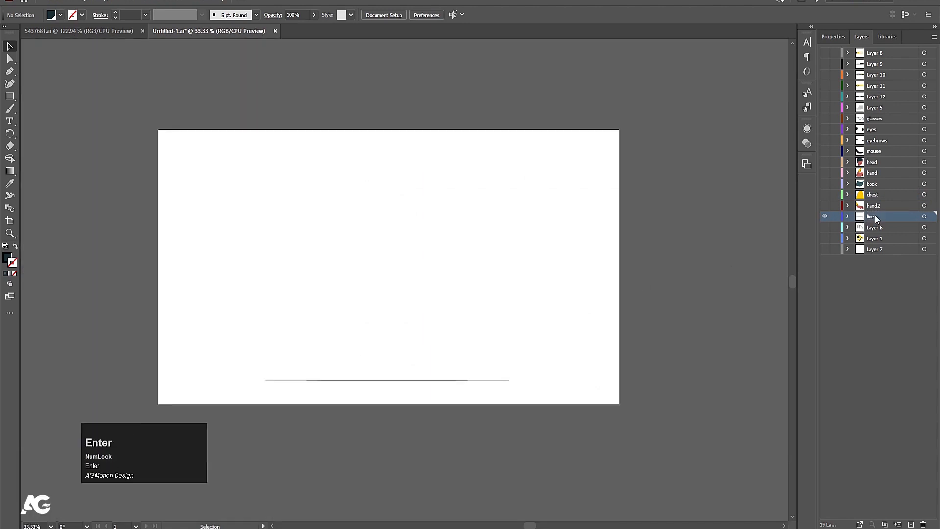
left_click(825, 218)
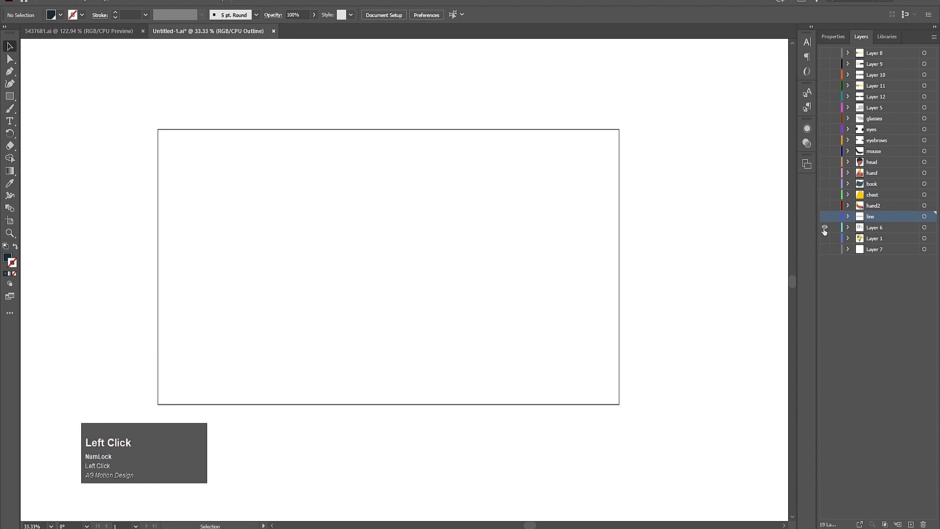
- Show Layer 6 and ungroup its bookshelf artwork so the books separate from the shelf
left_click(824, 227)
key("alt")
left_click(875, 227)
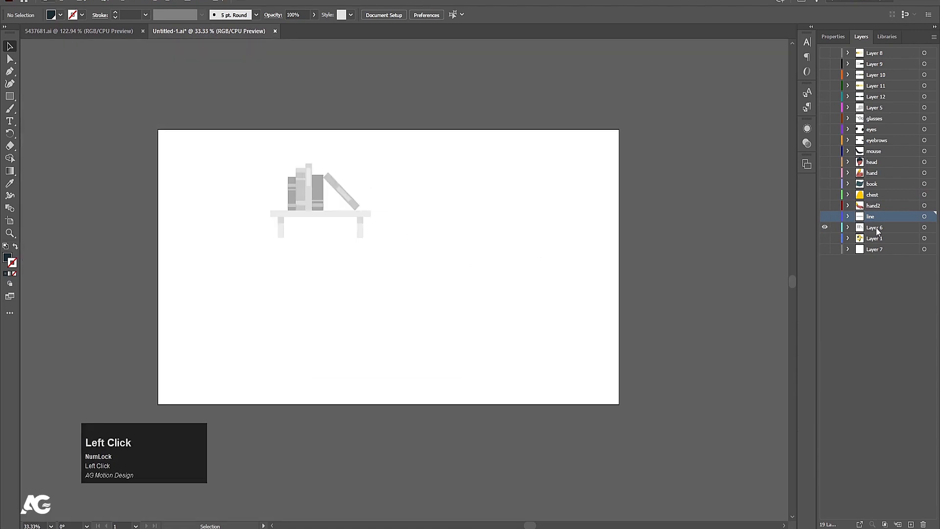
scroll(455, 273, "up", 4)
scroll(477, 276, "down", 3)
left_click(478, 277)
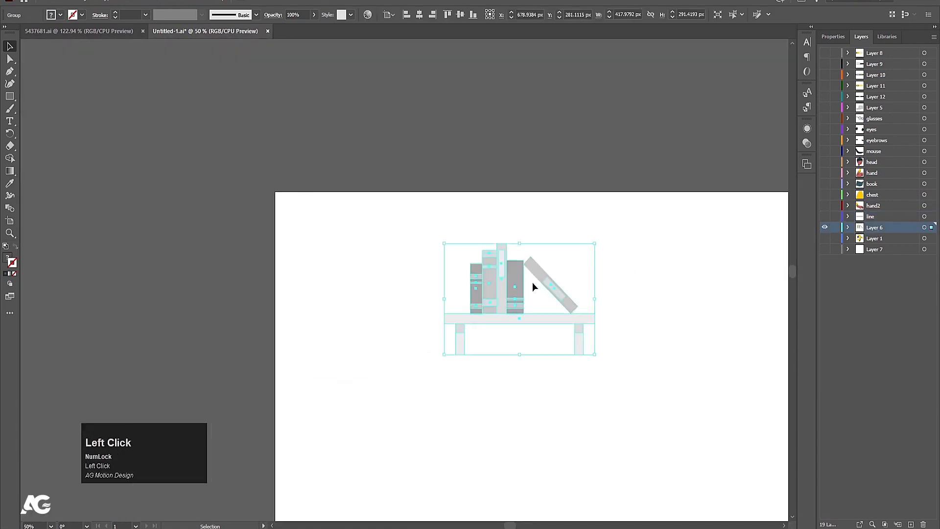
left_click_drag(533, 286, 395, 247)
right_click(383, 242)
left_click(420, 326)
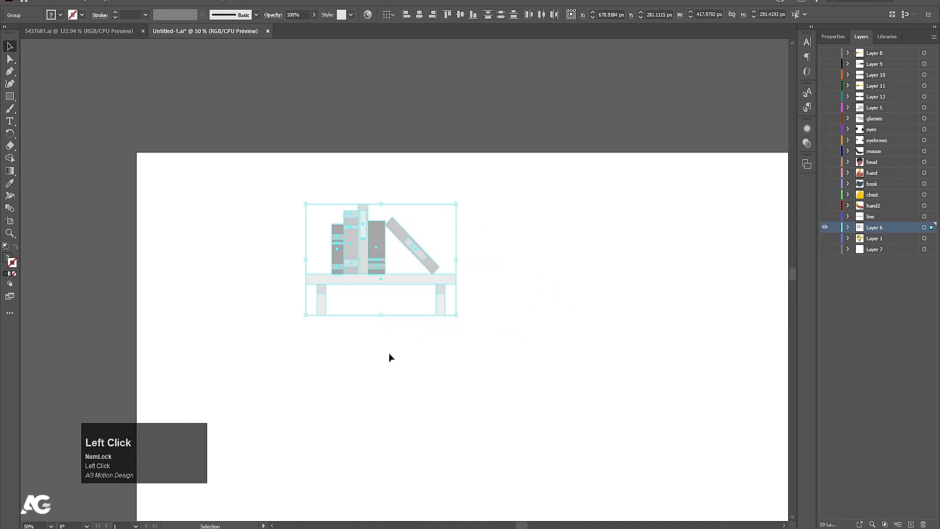
left_click(390, 351)
- Ungroup the set of books on the shelf into individual books
left_click(422, 243)
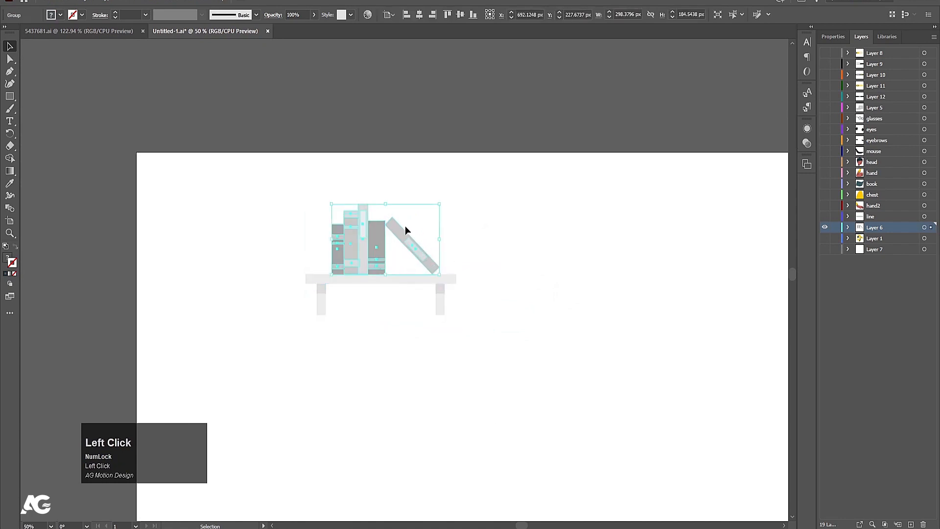
scroll(373, 250, "up", 2)
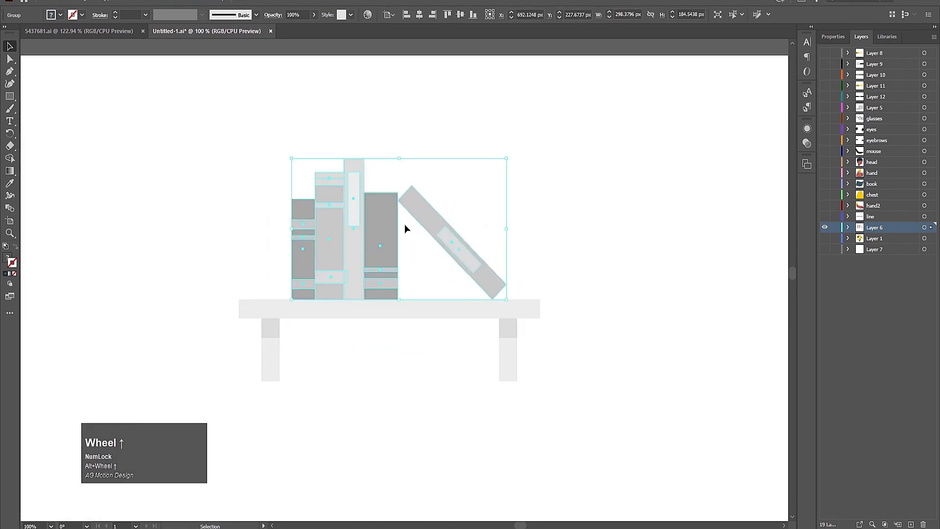
right_click(390, 210)
left_click(433, 297)
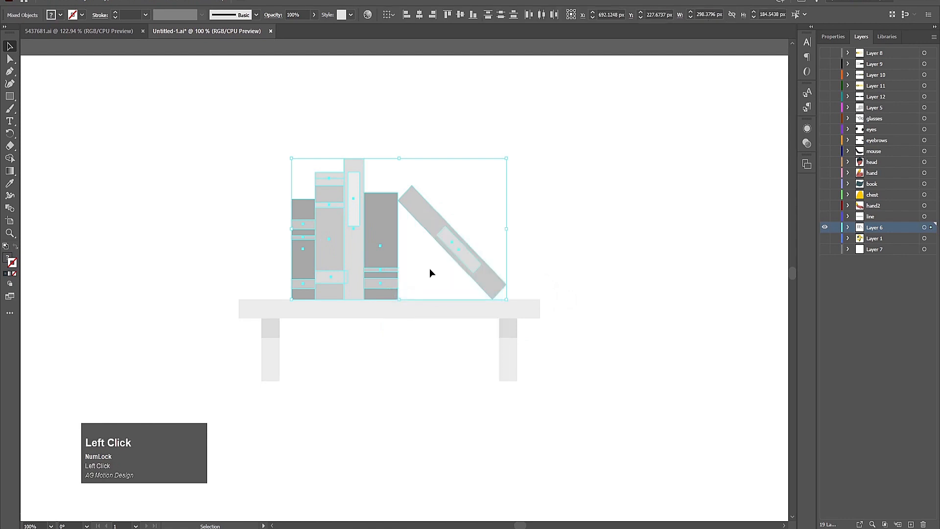
left_click(445, 246)
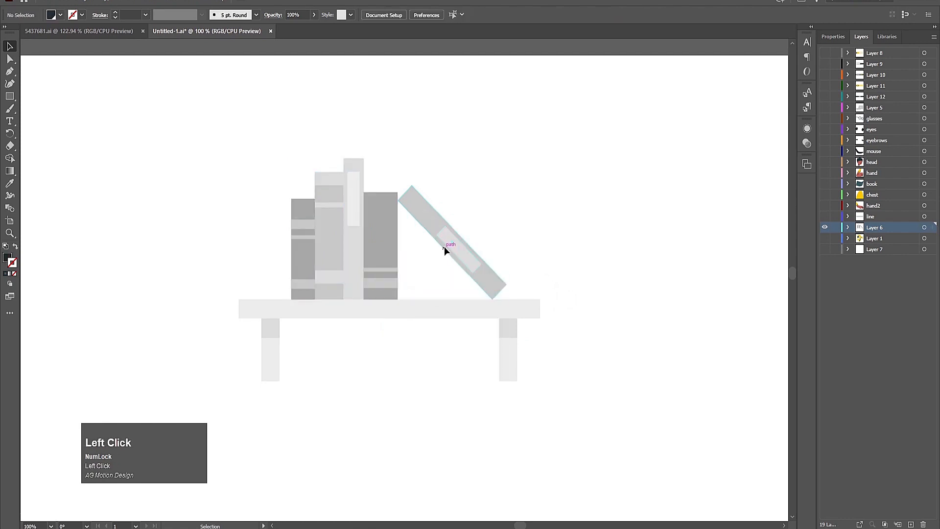
- Expand Layer 6, target all its artwork, and release its objects to separate sublayers using Release to Layers (Sequence)
left_click(848, 228)
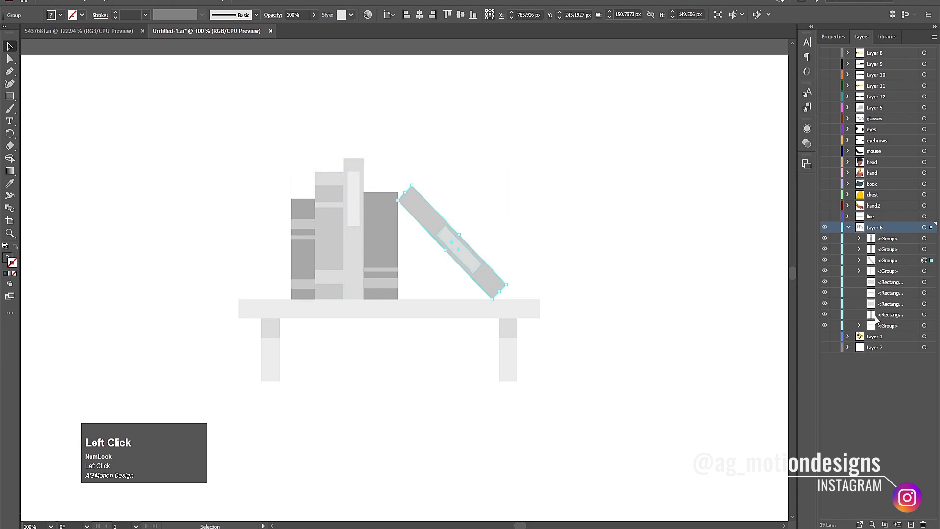
left_click(925, 227)
left_click(934, 37)
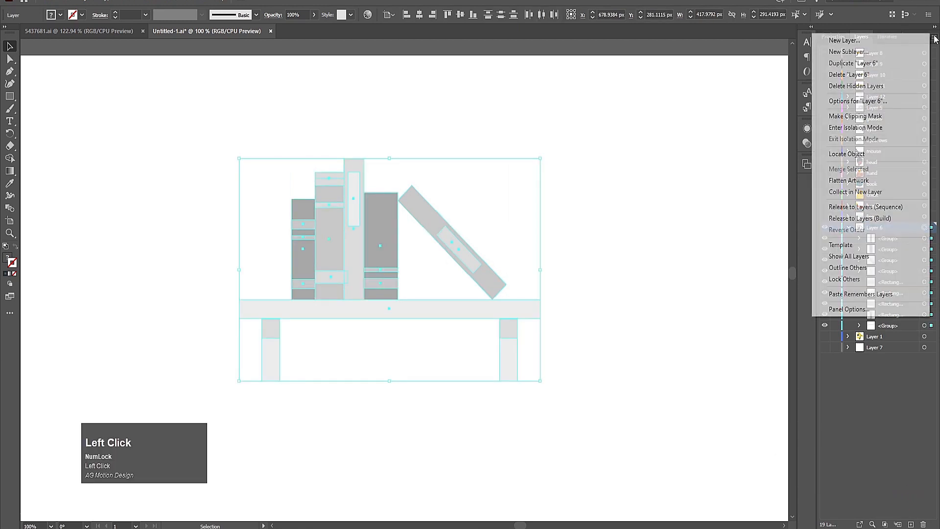
left_click(876, 207)
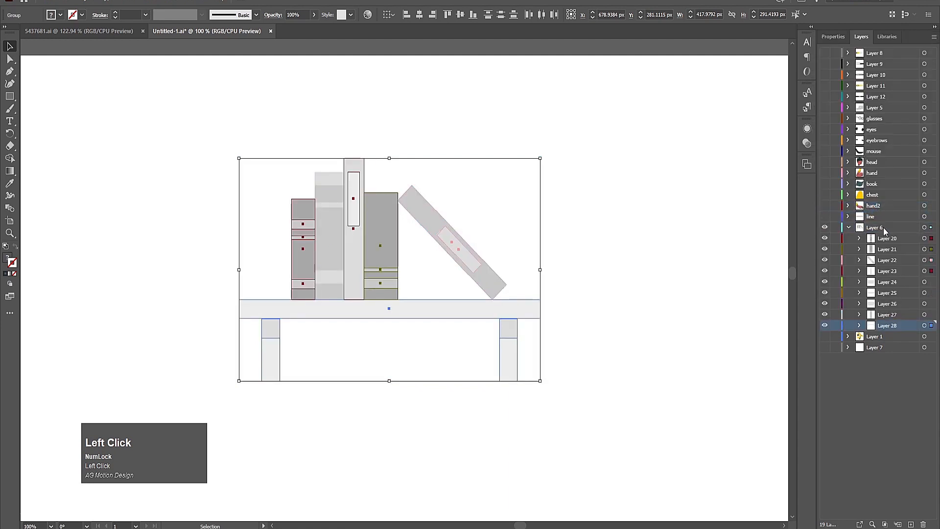
- Move the released sublayers Layer 20 through Layer 28 out of Layer 6 to the top level of the layer list
left_click(888, 240, "shift")
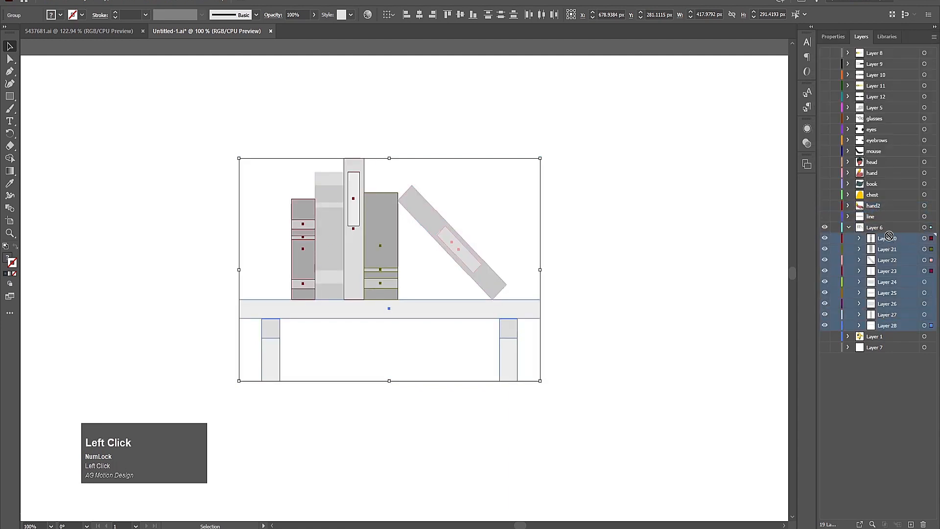
left_click_drag(888, 239, 873, 227)
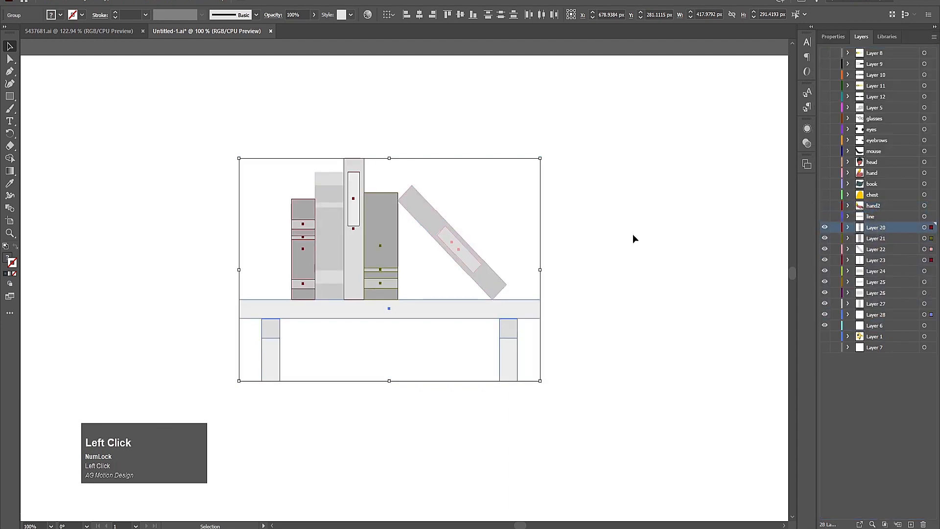
left_click(604, 237)
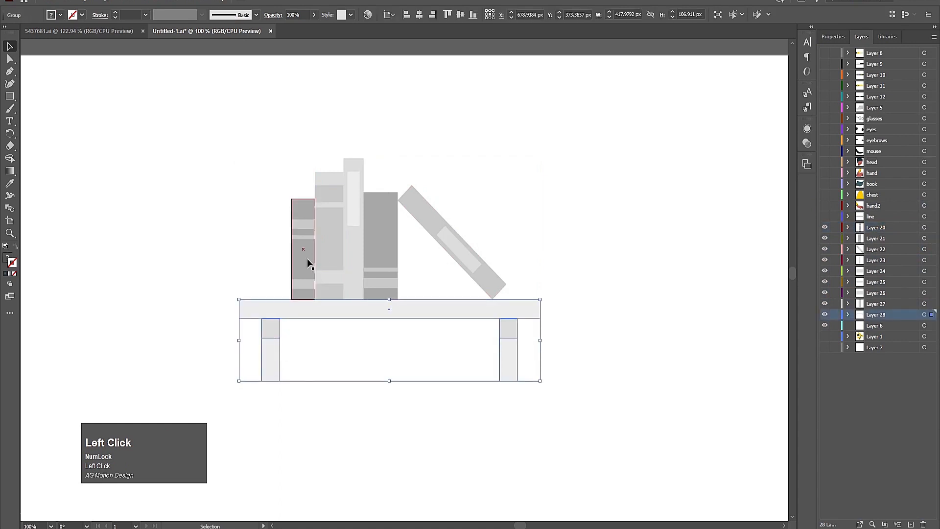
- Select the books on the shelf one at a time to check which layer each belongs to
left_click(354, 234)
left_click(379, 226)
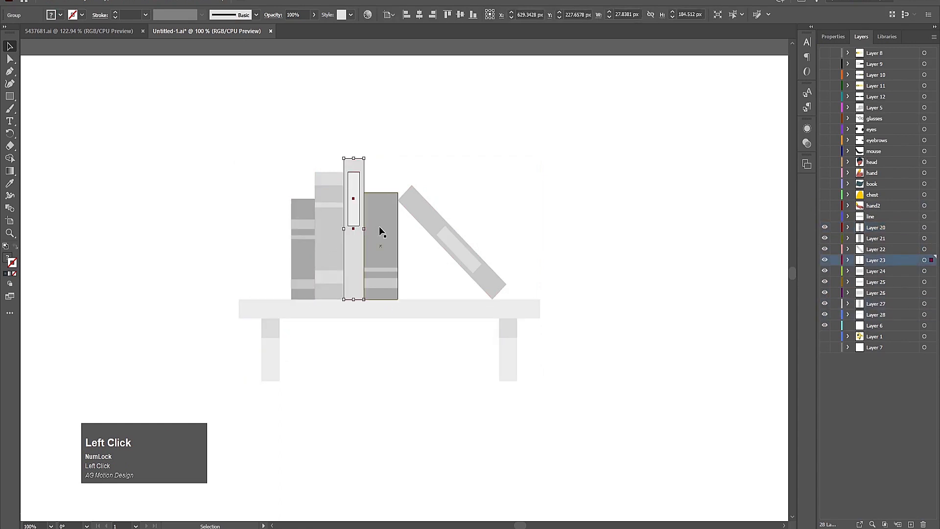
left_click(453, 235)
left_click(380, 265)
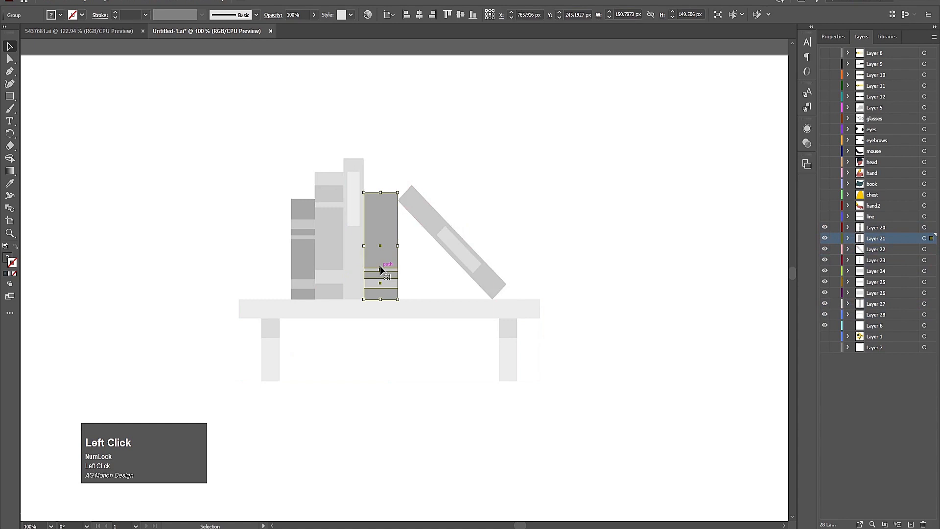
left_click(357, 207)
left_click(331, 205)
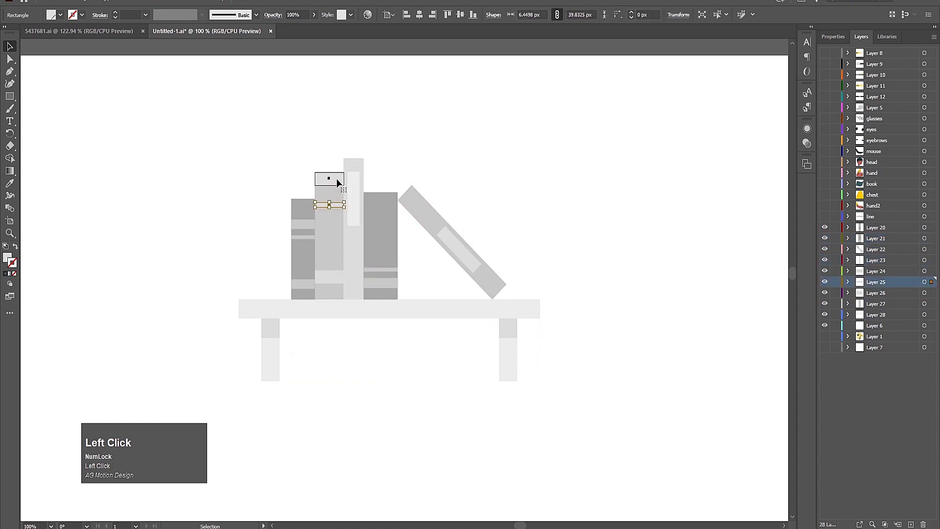
- Inspect the loose cover and stripe pieces of the second book from the left to see which layers hold them
left_click(336, 178)
left_click(323, 159)
left_click(330, 203)
left_click(330, 190)
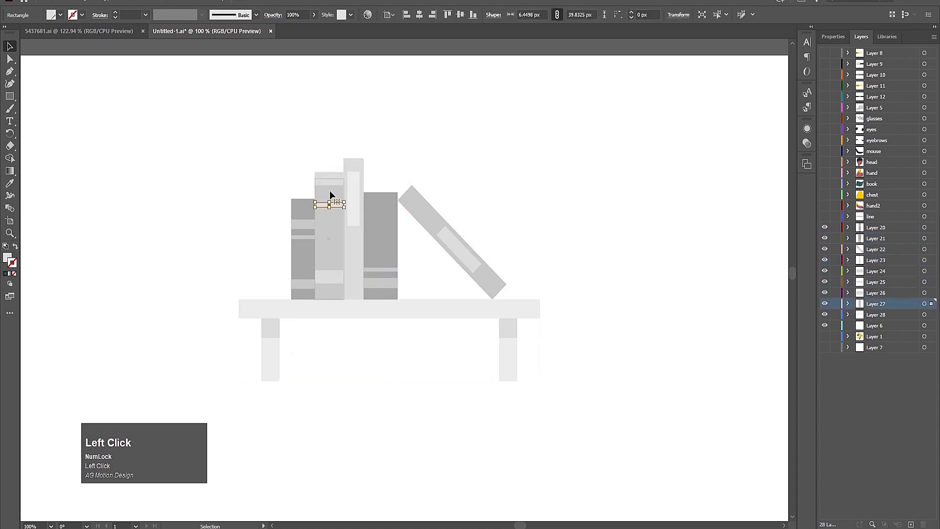
left_click(330, 159)
left_click(329, 178)
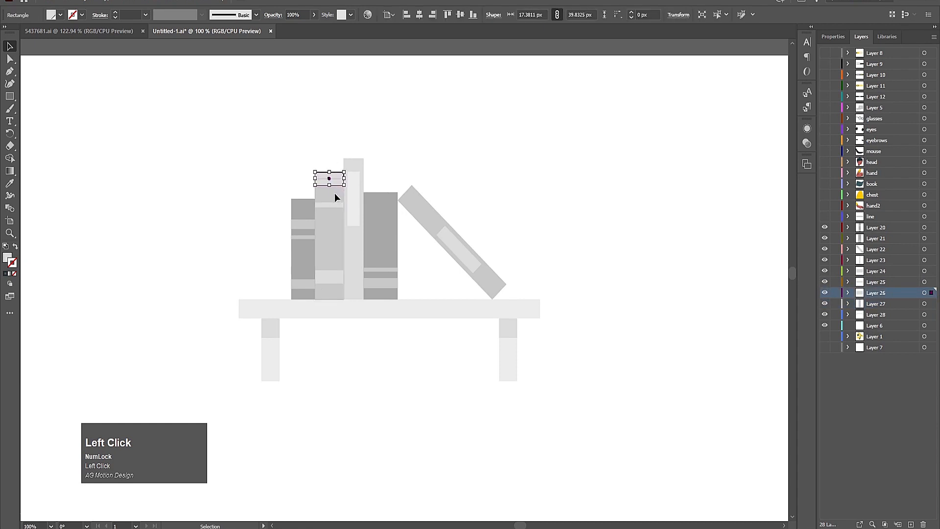
left_click(335, 194)
left_click(331, 204)
left_click(333, 273)
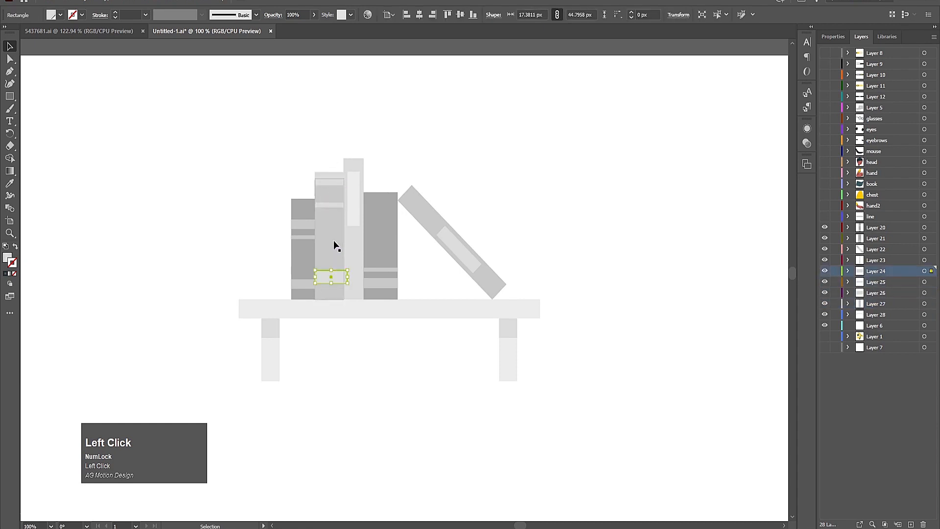
left_click(322, 146)
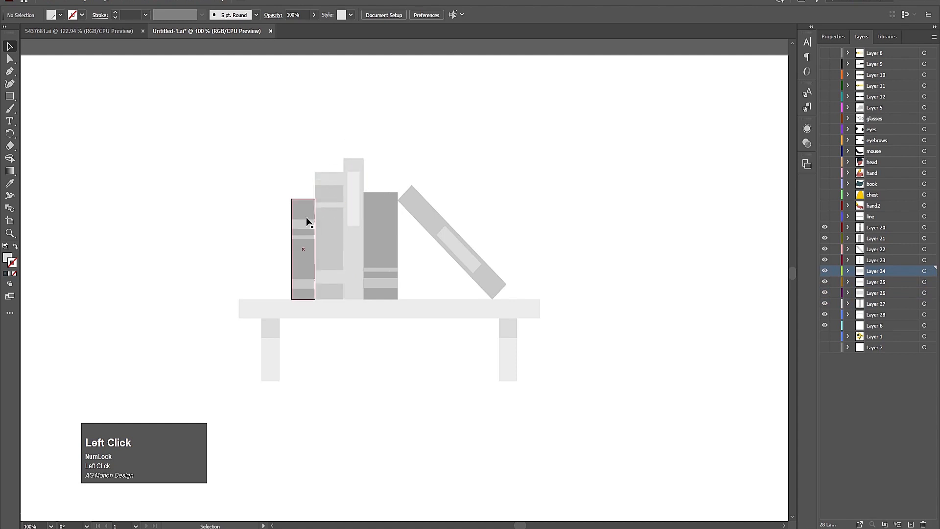
left_click(307, 218)
left_click(335, 131)
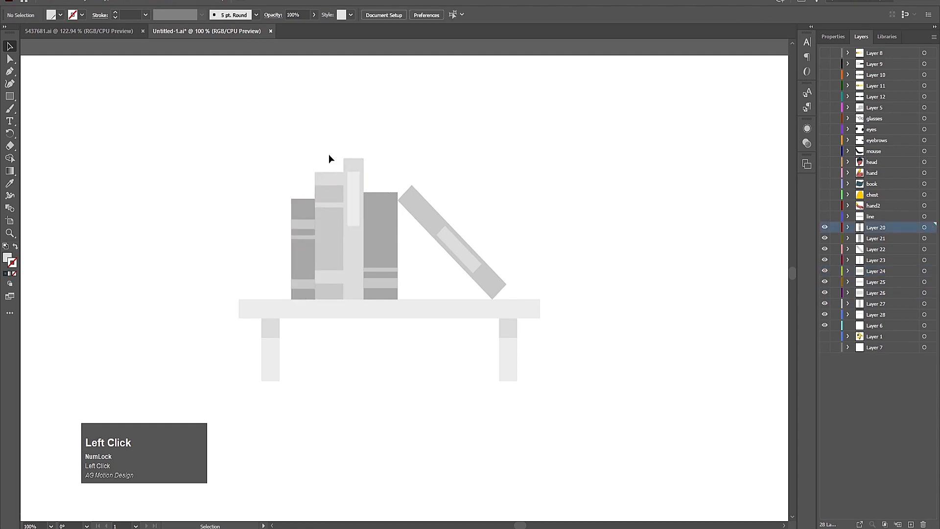
- Select all the loose pieces of the second book from the left and group them into one object
left_click_drag(330, 155, 332, 292)
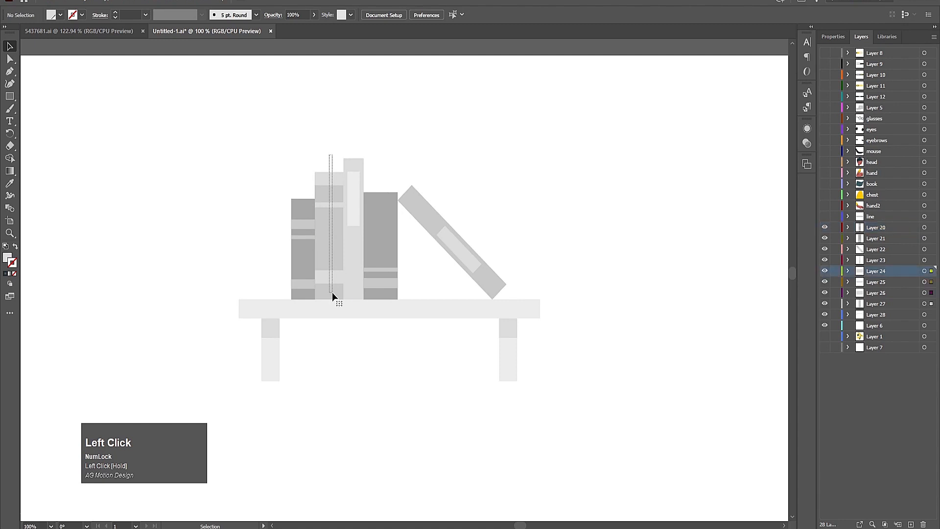
key("ctrl")
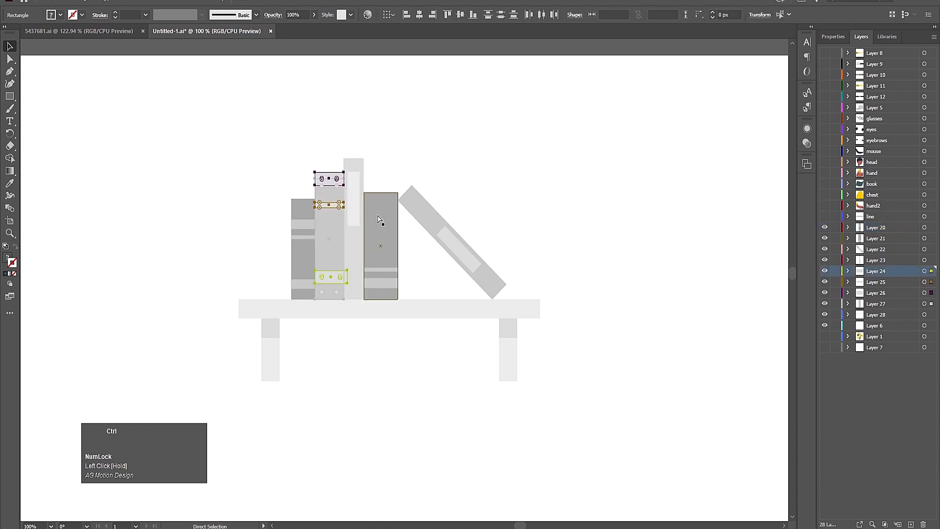
key("ctrl+g")
- Delete the emptied layers Layer 25, Layer 26, Layer 27 and Layer 6
left_click(868, 282)
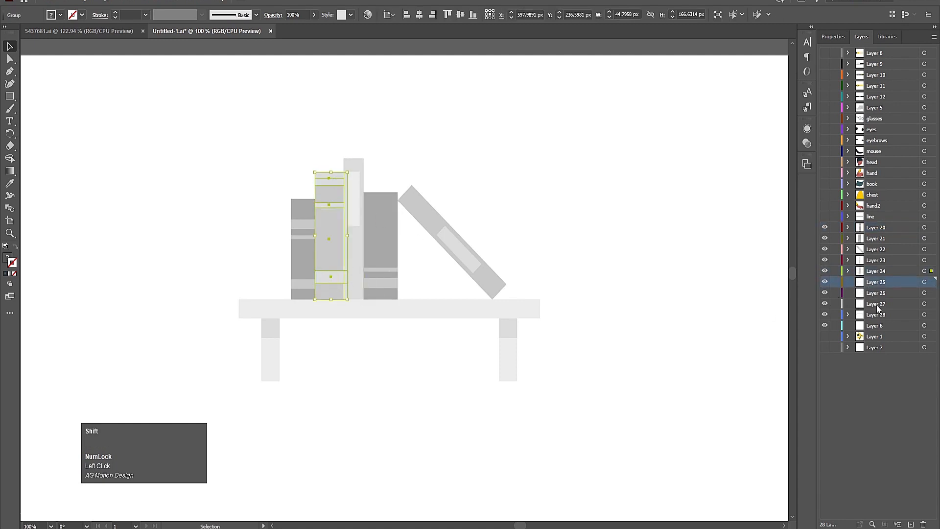
left_click(877, 304, "shift")
left_click(925, 524)
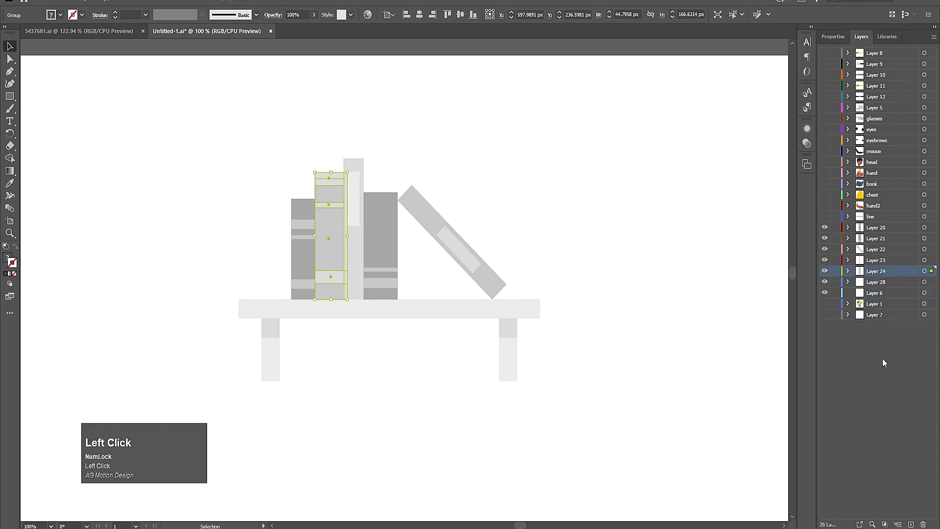
left_click(867, 294)
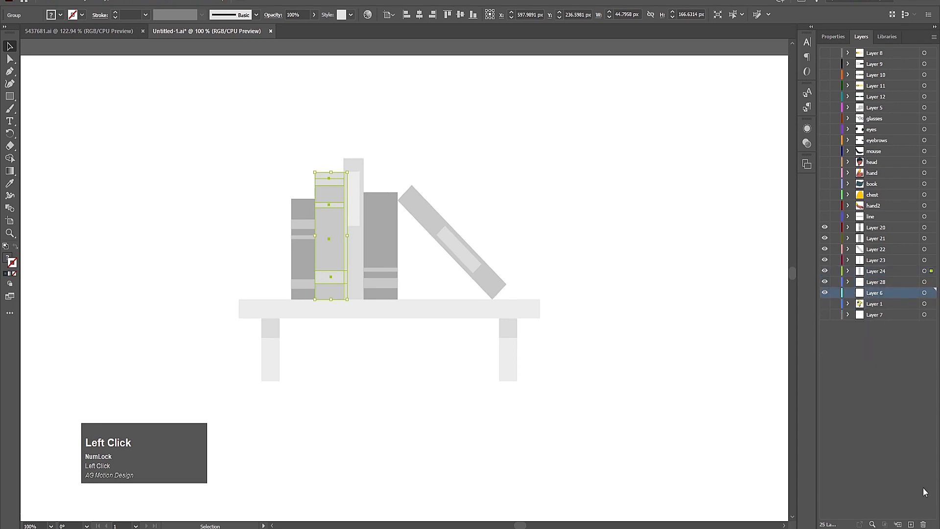
left_click(925, 524)
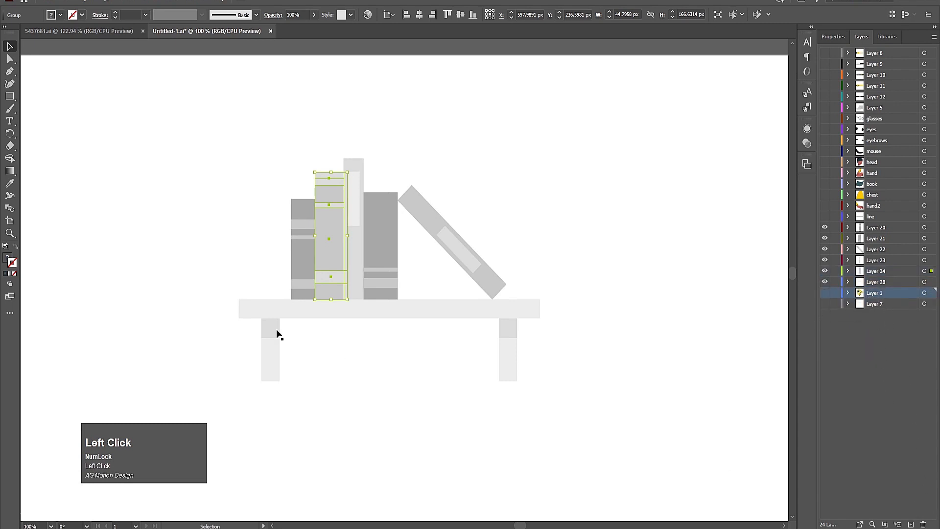
left_click(336, 202)
left_click(380, 143)
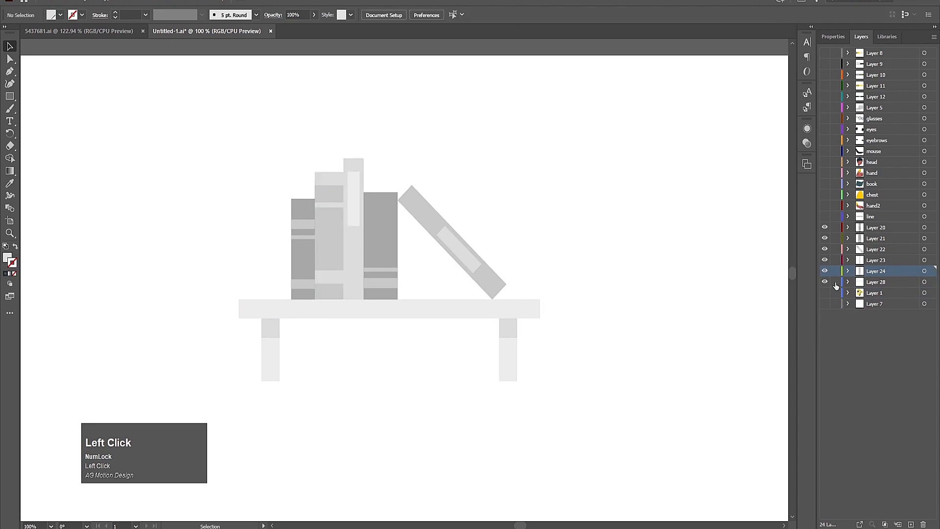
- Hide the bookshelf layers Layer 20 through Layer 28 and show Layer 1 with the yellow thought-bubble artwork
left_click_drag(825, 281, 839, 315)
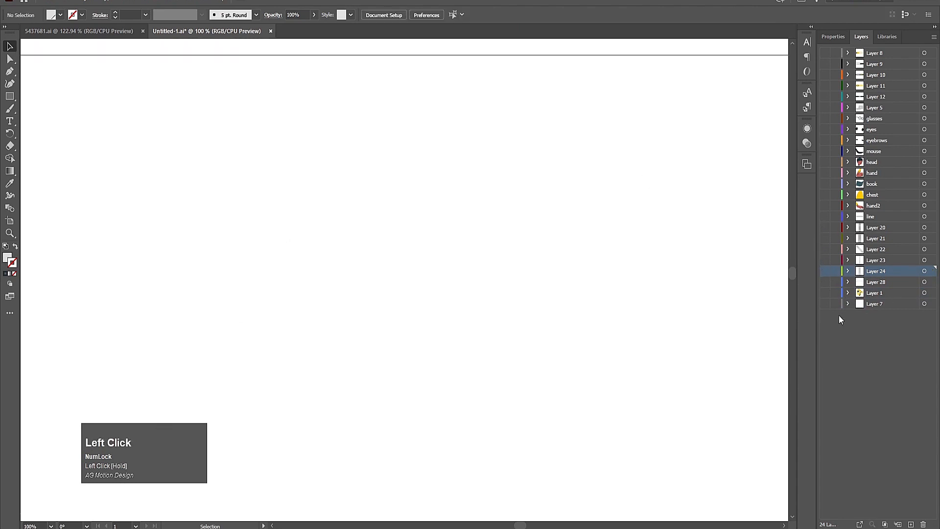
left_click(825, 292)
scroll(514, 278, "down", 3)
left_click_drag(577, 296, 476, 234)
scroll(508, 284, "up", 2)
left_click_drag(470, 279, 412, 268)
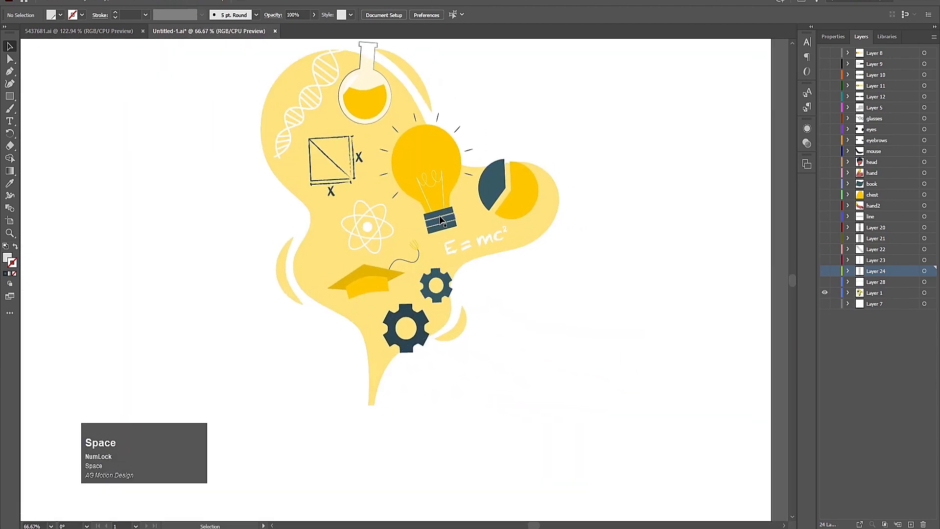
- Ungroup the thought-bubble artwork on Layer 1 so its icons separate from the yellow background shape
left_click(440, 215)
right_click(440, 216)
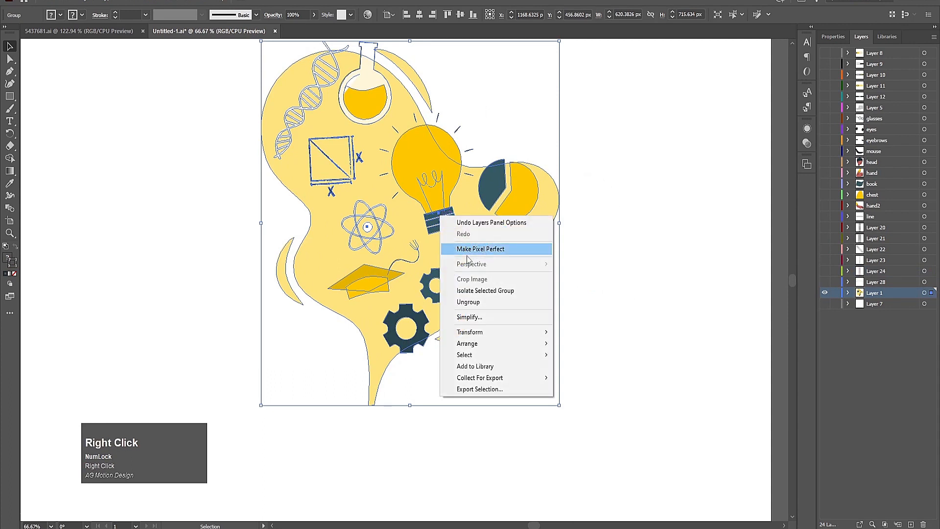
left_click(468, 301)
left_click(668, 346)
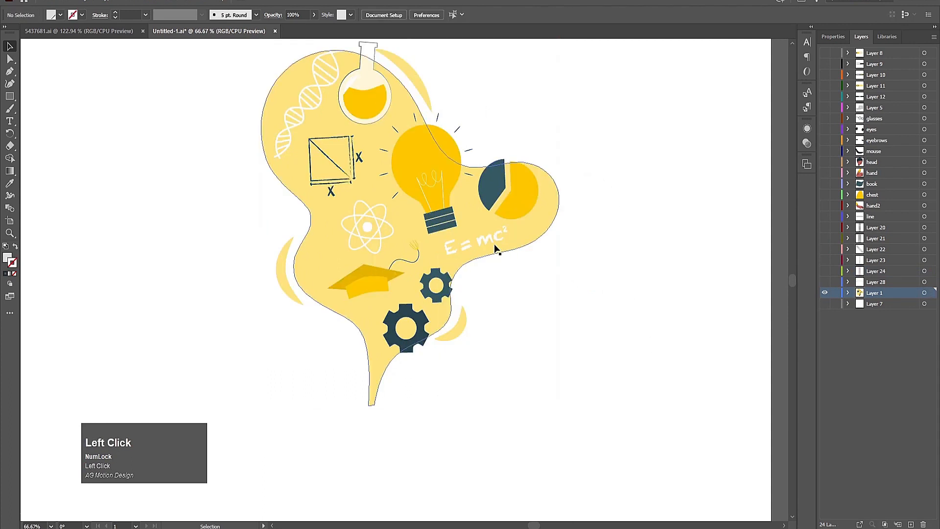
- Select all artwork on Layer 1 and release it to separate layers as a sequence
left_click(510, 193)
left_click(456, 165)
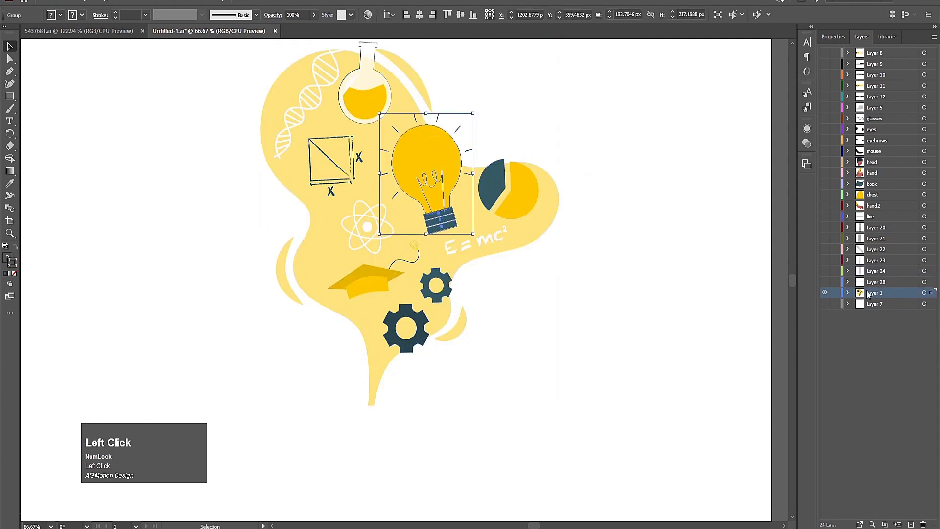
left_click(850, 294)
left_click(925, 292)
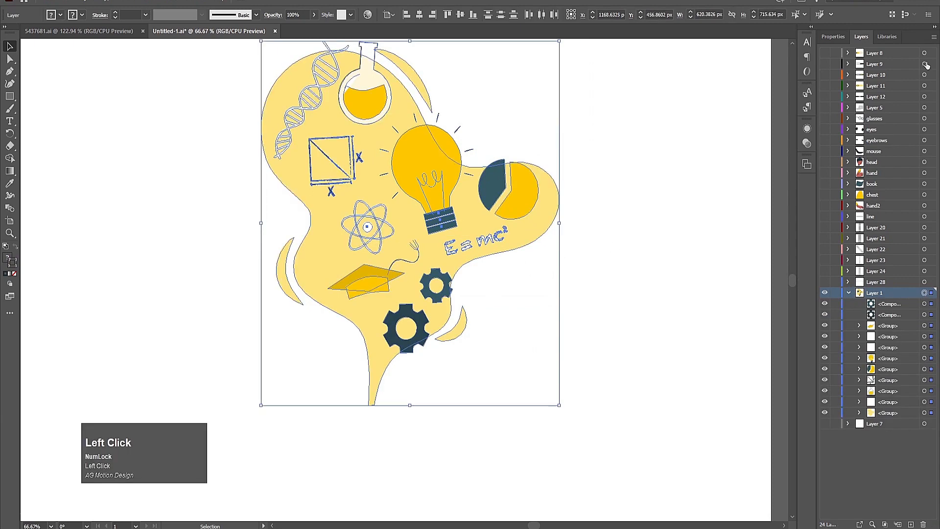
left_click(934, 38)
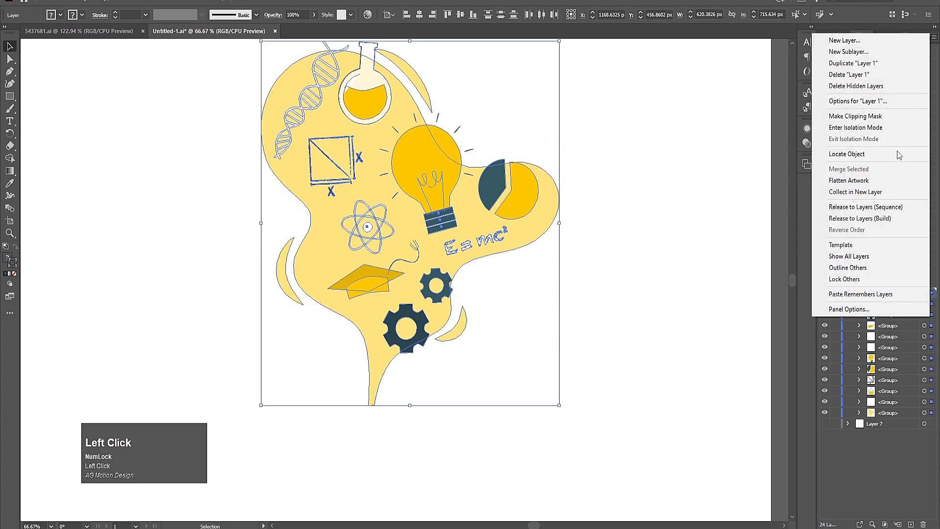
left_click(847, 207)
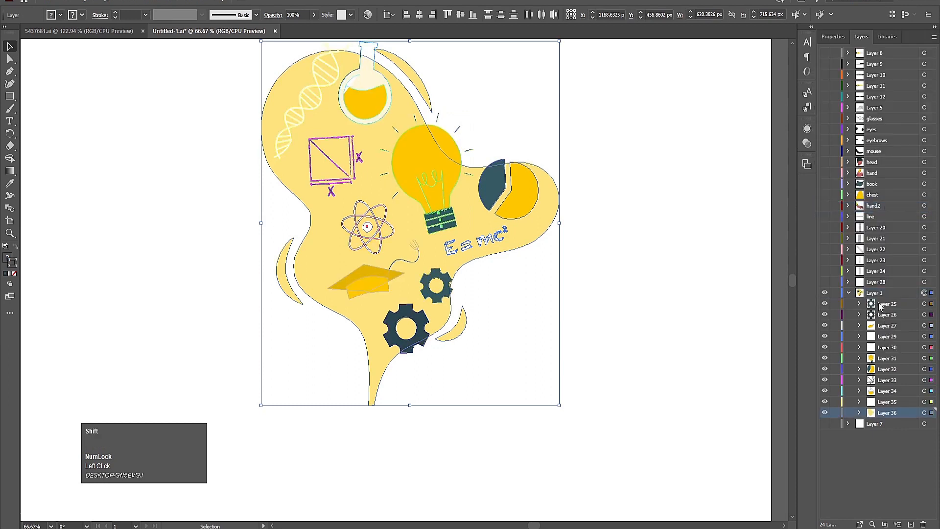
- Move the released layers, Layer 25 to Layer 36, out of Layer 1 to the top level and delete the emptied Layer 1
left_click(881, 304, "shift")
left_click_drag(893, 312, 879, 290)
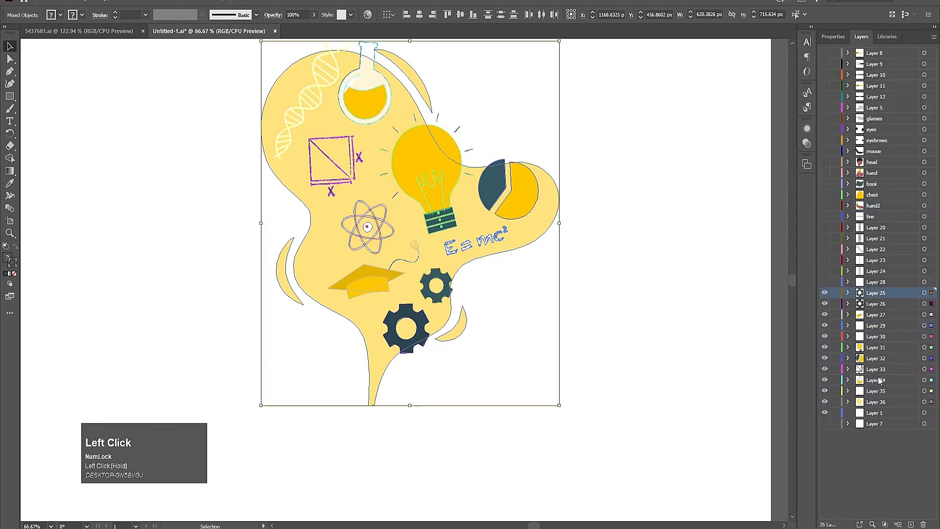
left_click(873, 414)
left_click(923, 524)
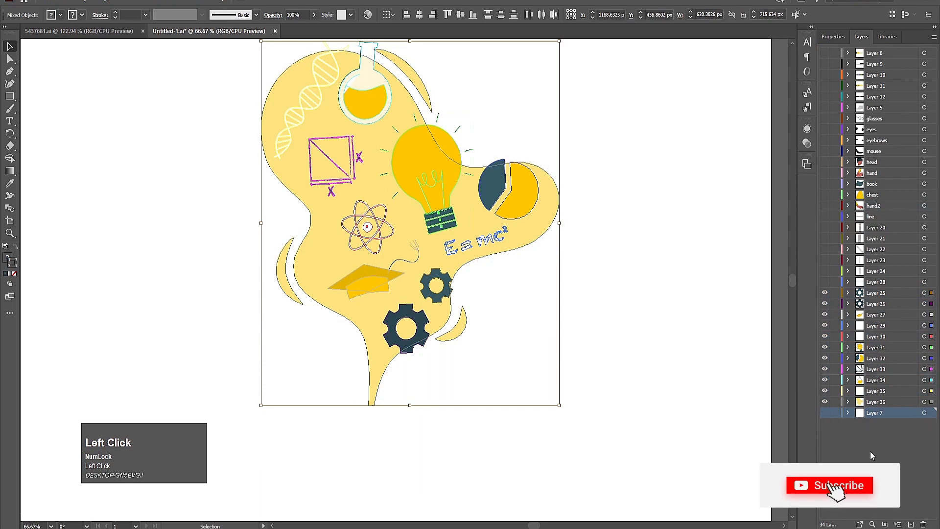
- Make all hidden layers of the illustration visible again and save the document
left_click(825, 414)
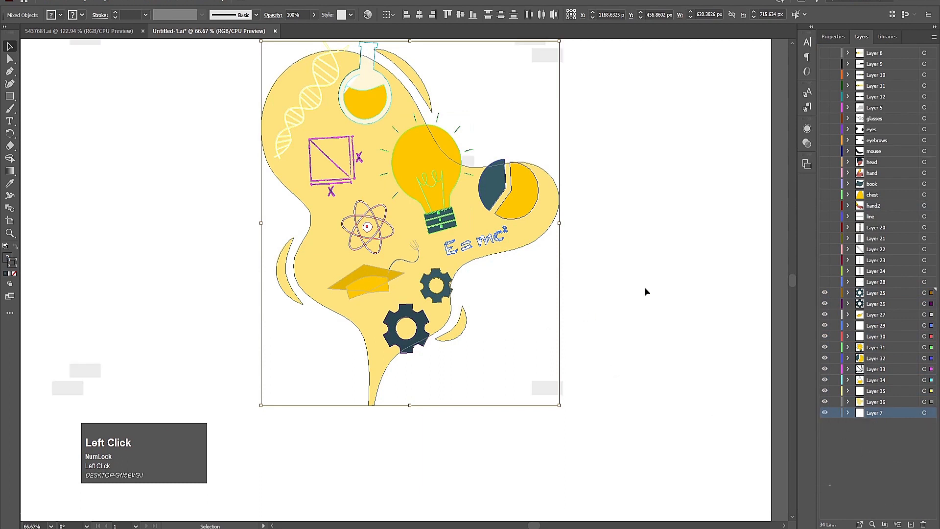
left_click(675, 275)
key("ctrl+0")
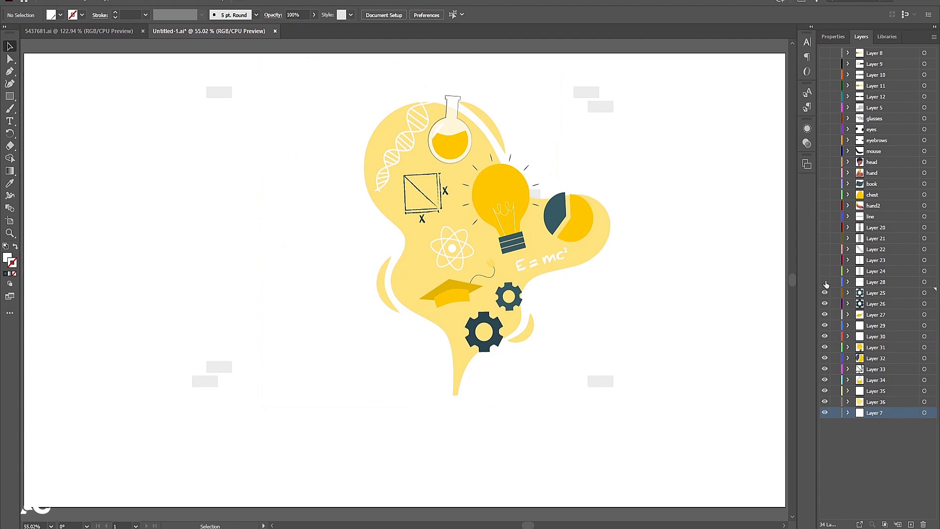
left_click_drag(825, 282, 805, 78)
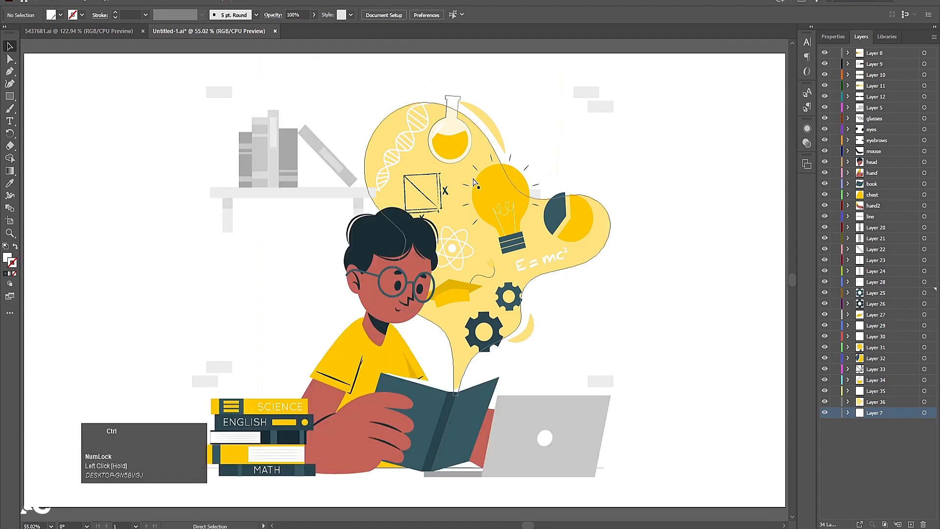
key("ctrl+s")
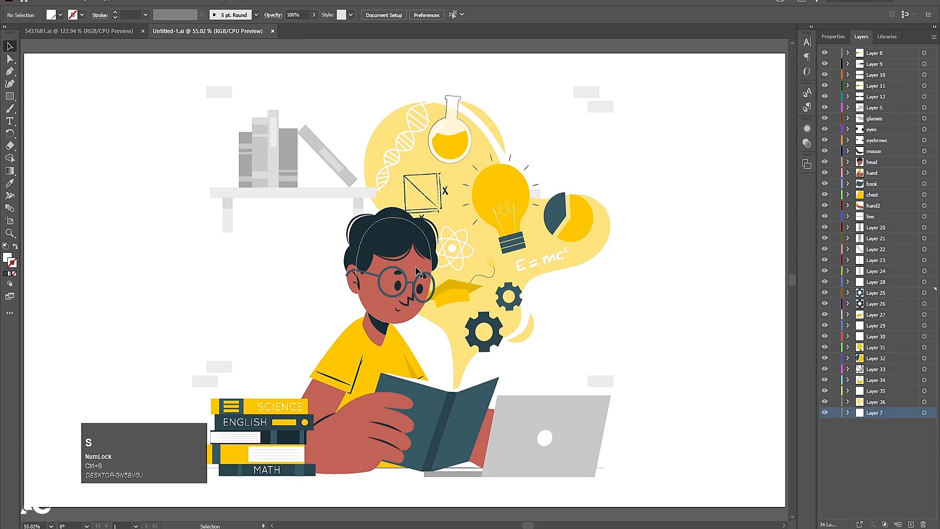
left_click(277, 157)
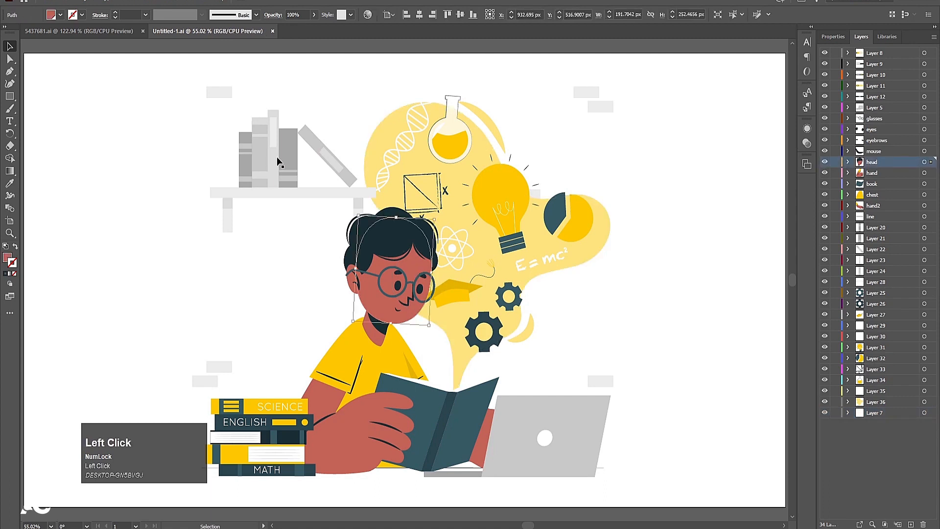
left_click(160, 131)
- Switch to After Effects and create a 1920 × 1080 px, 30 fps, 10-second composition named Main Animation with a white background
left_click_drag(143, 448, 426, 455)
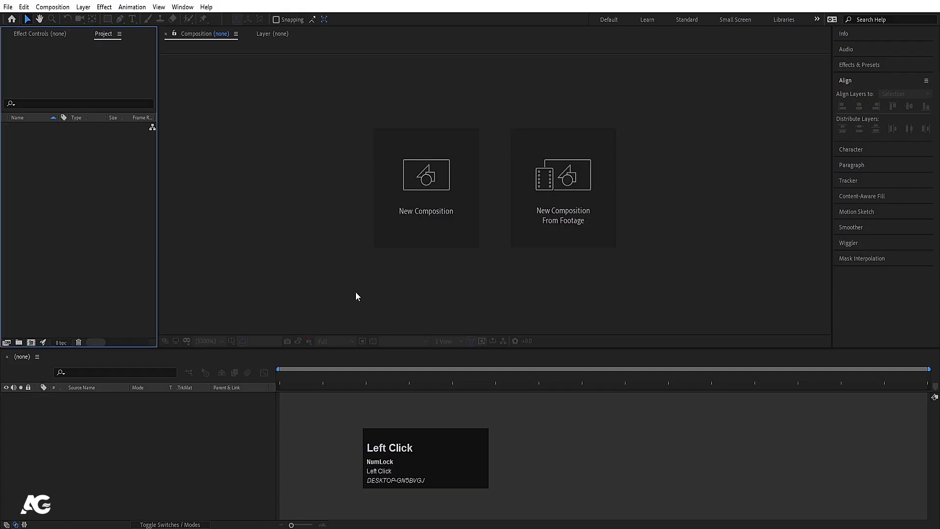
left_click_drag(423, 468, 455, 469)
left_click(414, 222)
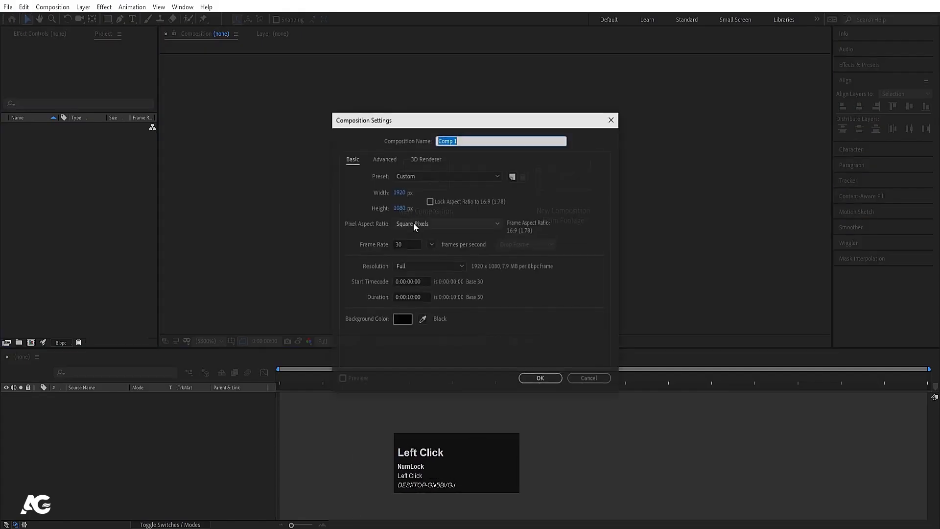
type("Main ")
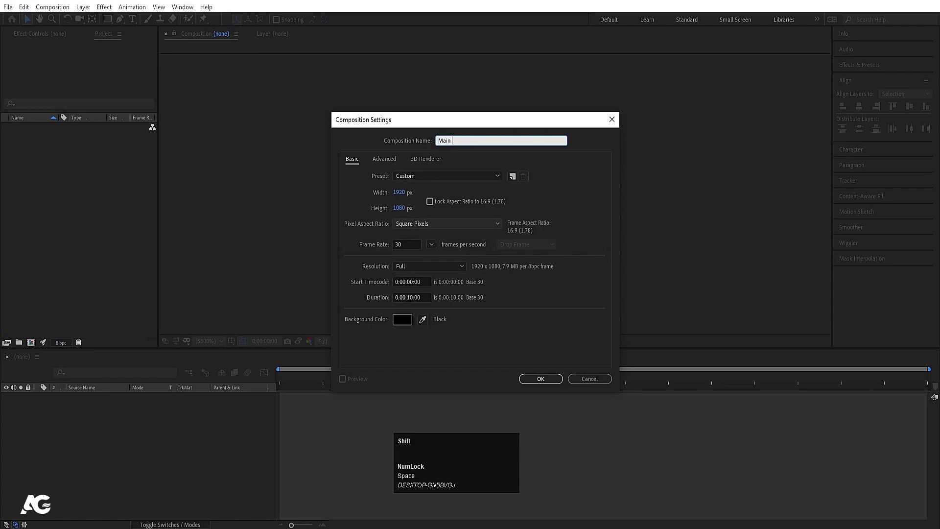
type("Animation")
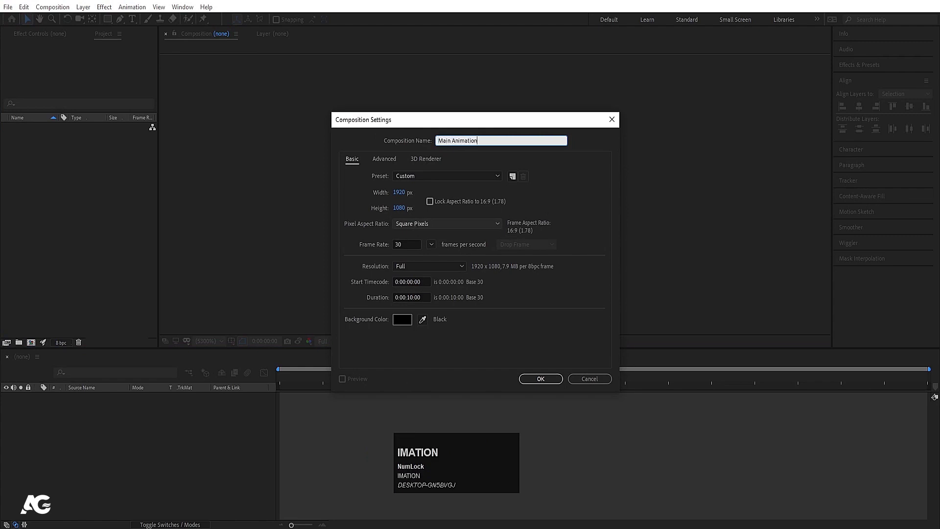
left_click(408, 244)
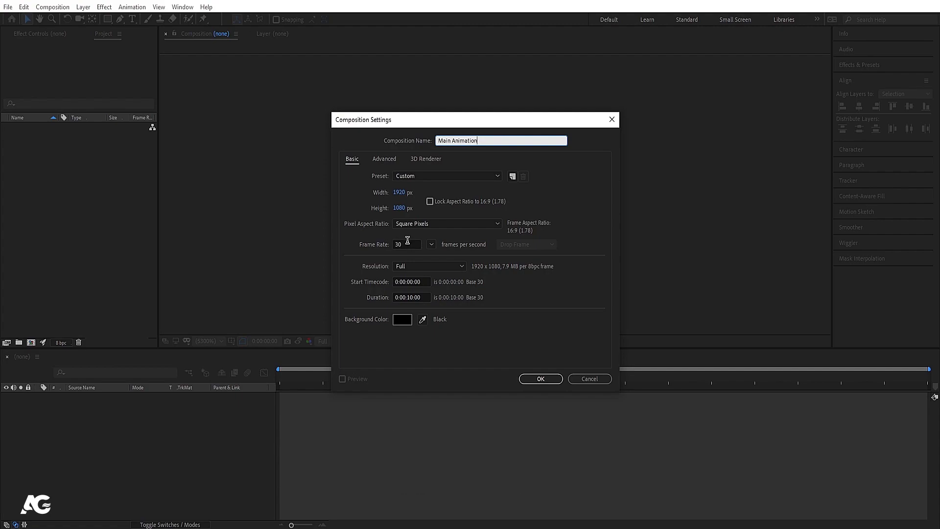
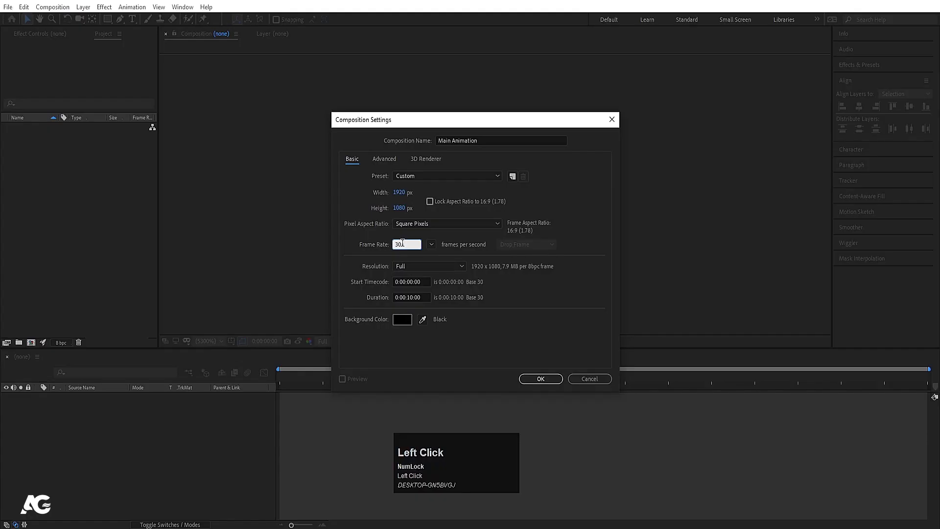
left_click(402, 319)
left_click_drag(99, 168, 2, 74)
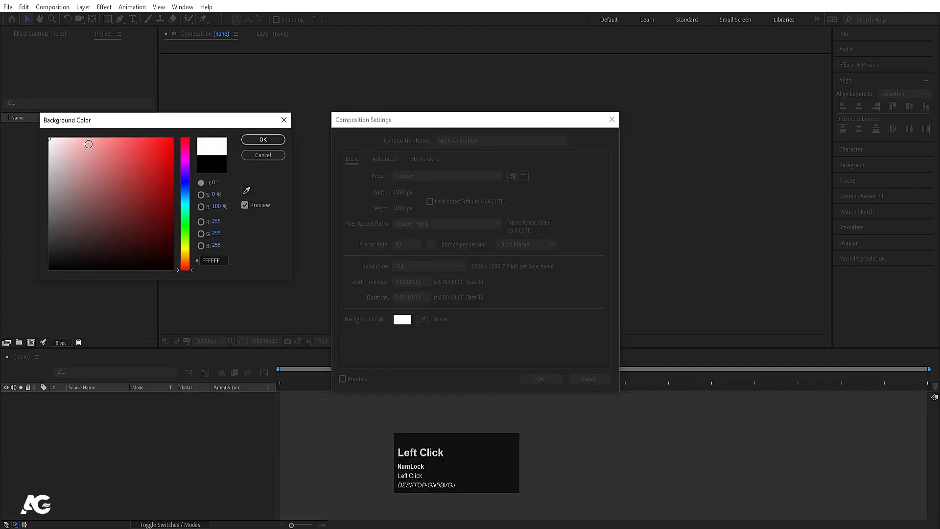
left_click(254, 141)
left_click(550, 380)
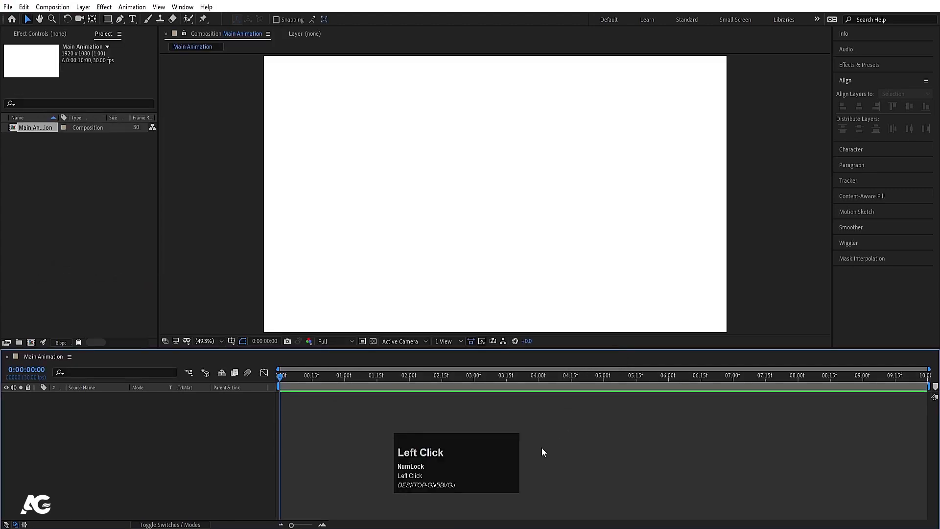
- Show the Title/Action Safe guides over the Main Animation composition
left_click(229, 341)
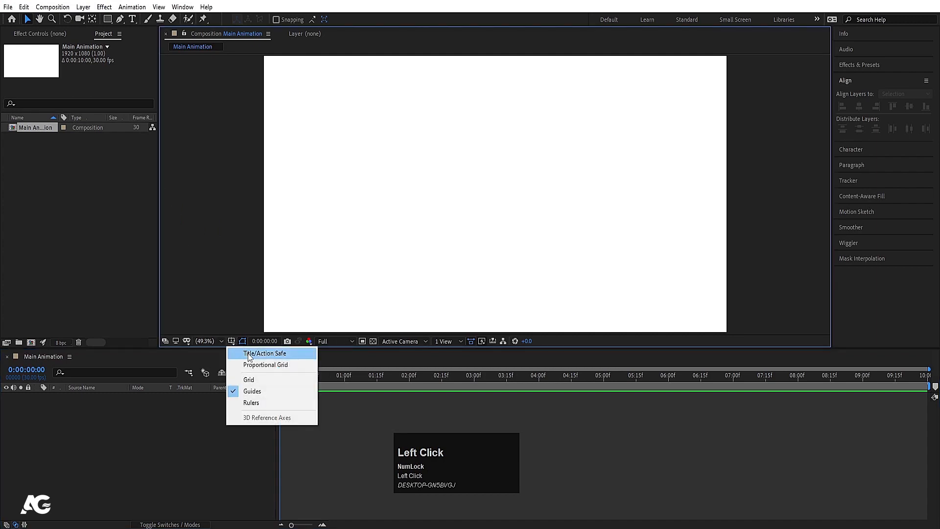
left_click(260, 353)
left_click(54, 179)
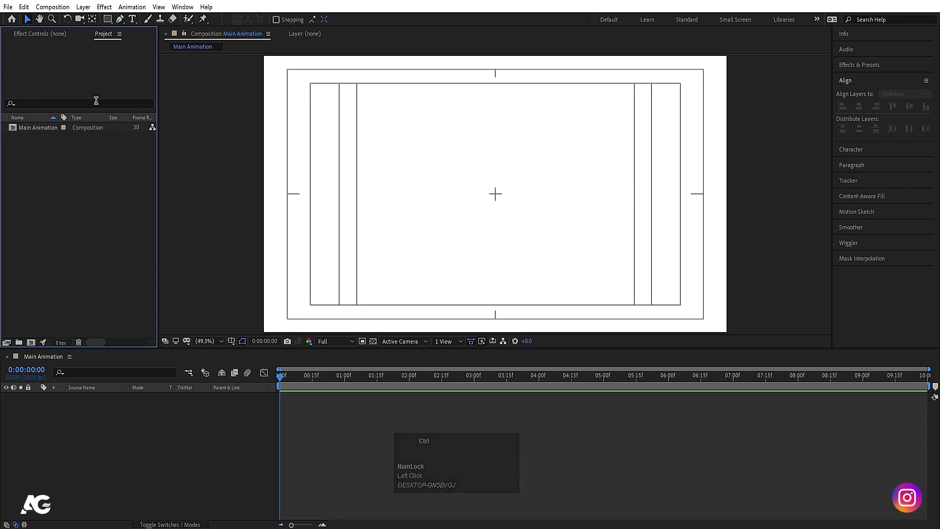
- Import the Illustrator file Untitled-1 as Composition - Retain Layer Sizes
key("ctrl+i")
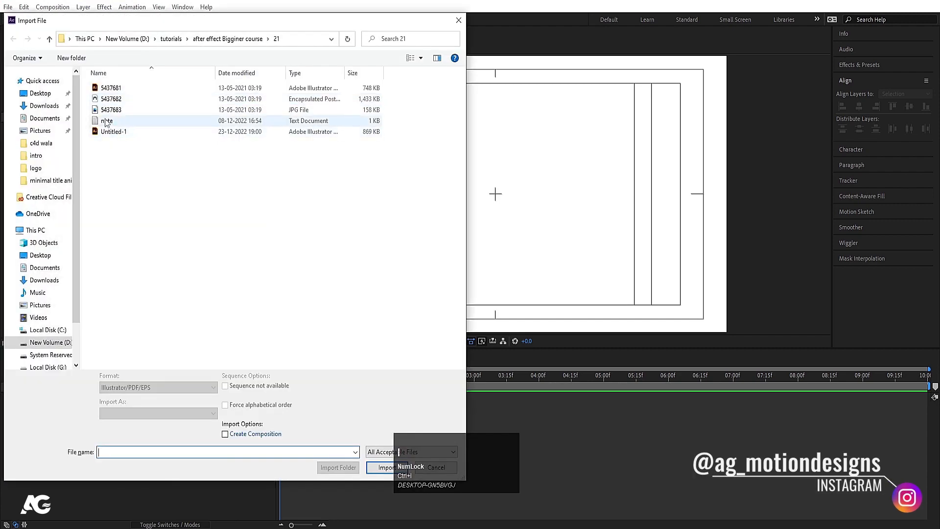
left_click(115, 131)
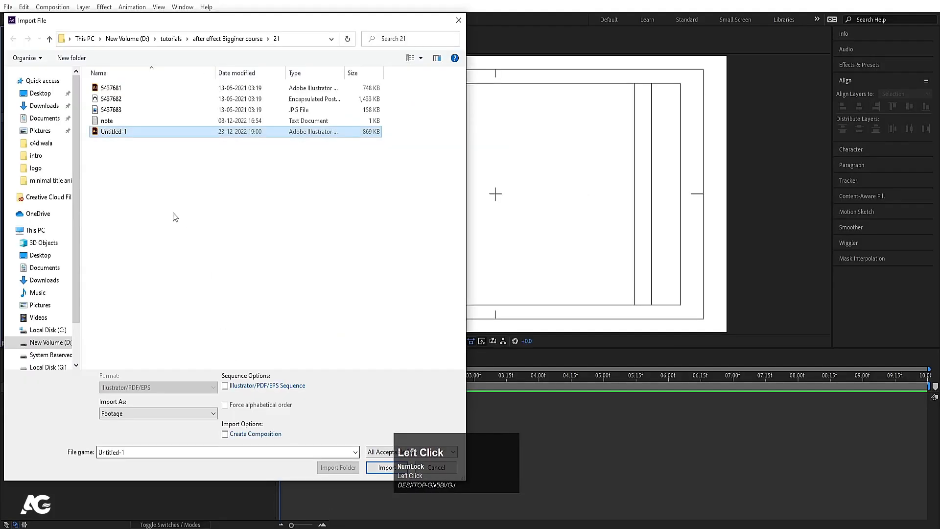
left_click(134, 415)
left_click(131, 434)
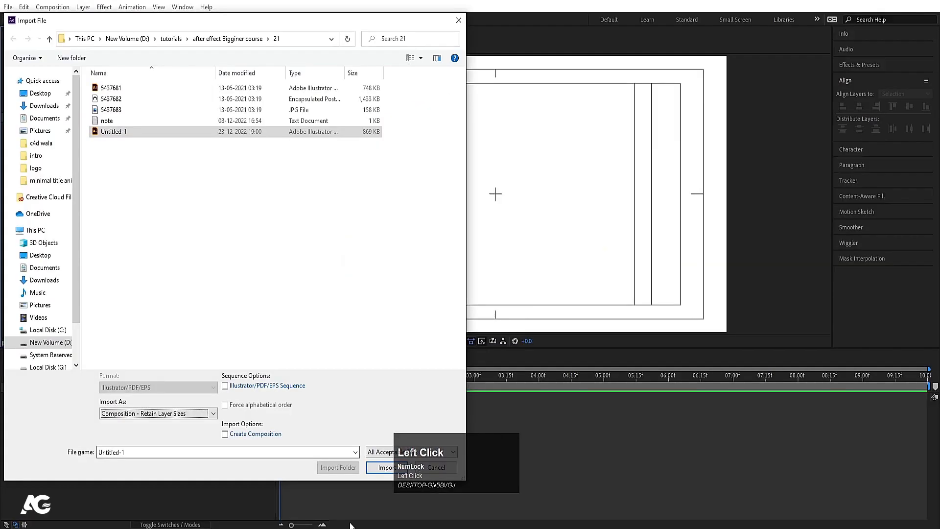
left_click(385, 467)
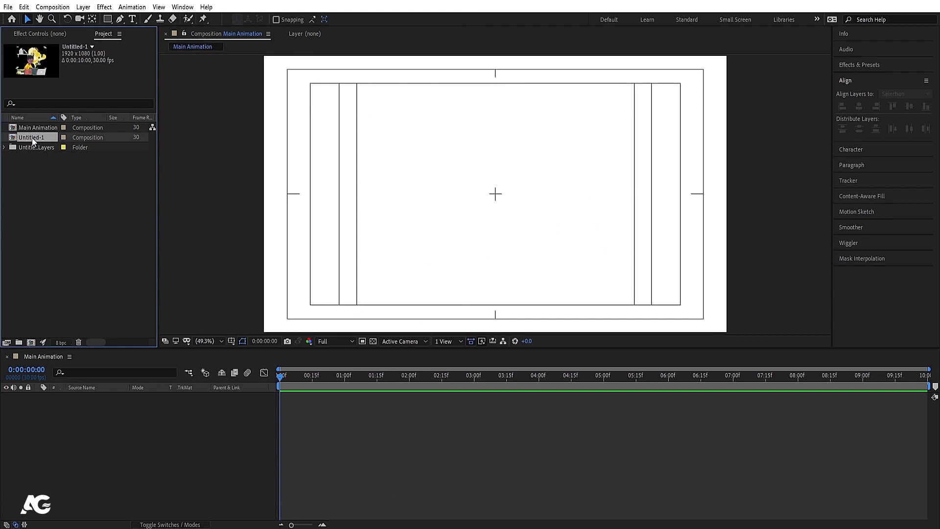
- Add the Untitled-1 composition to the Main Animation timeline and open it to show its layers
left_click_drag(32, 137, 134, 402)
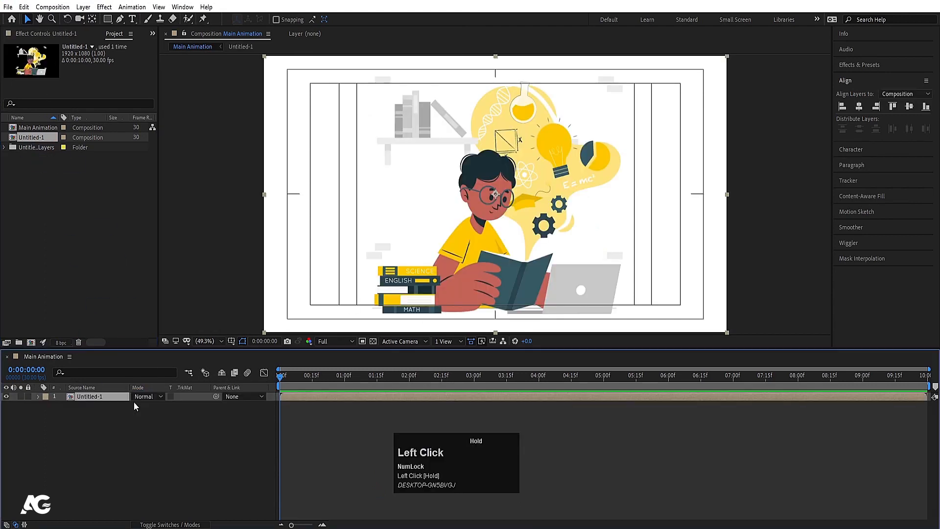
double_click(85, 396)
left_click(266, 113)
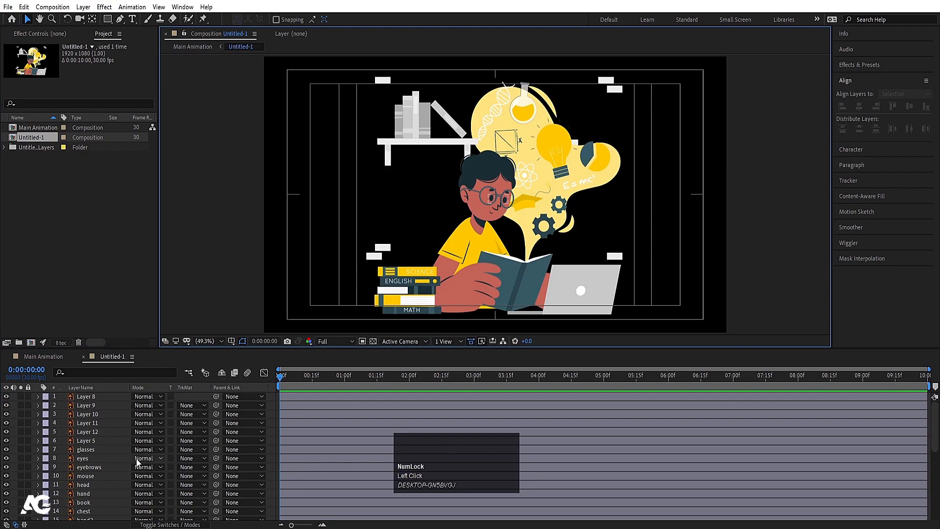
- Change the background color of the Untitled-1 composition to white (FFFFFF)
key("ctrl+k")
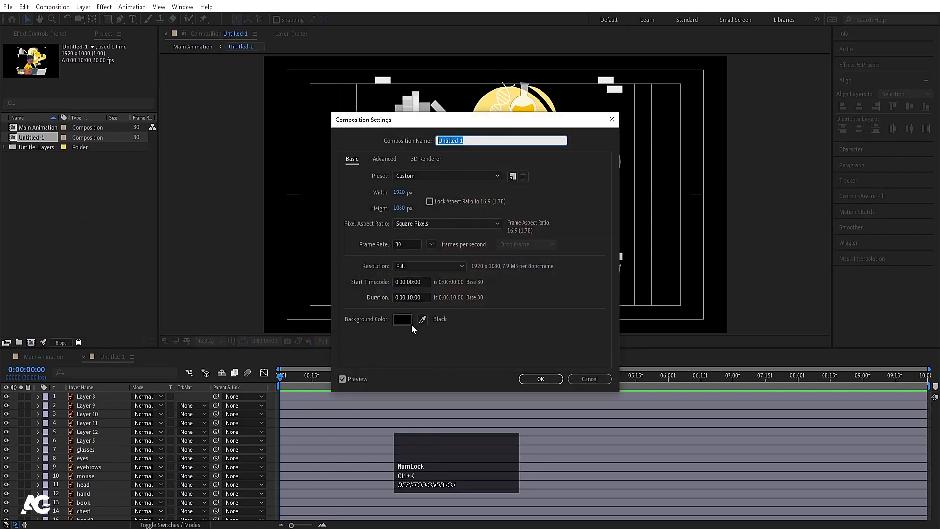
left_click(408, 323)
left_click_drag(81, 213, 49, 138)
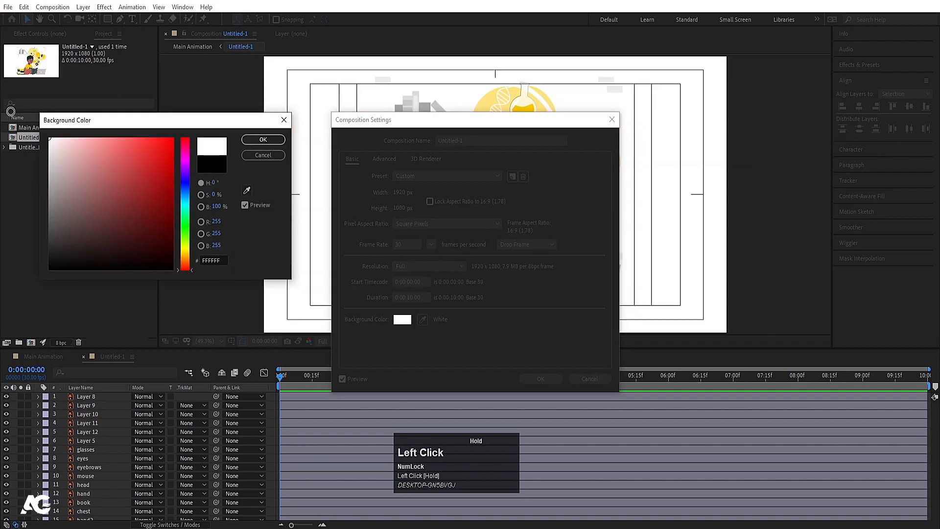
left_click(263, 139)
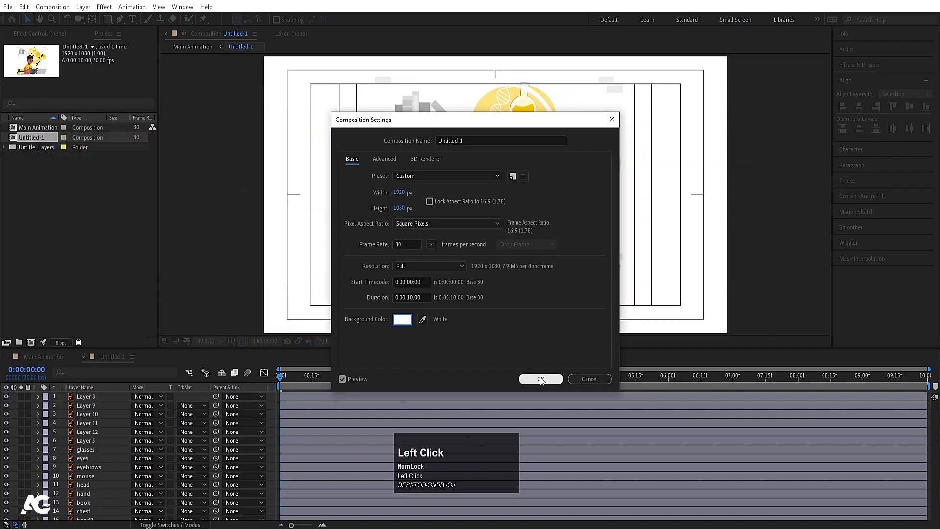
left_click(541, 379)
- Pre-compose Layer 8 through Layer 12 of the book stack as Books, and hide and lock the resulting layer
scroll(104, 466, "up", 2)
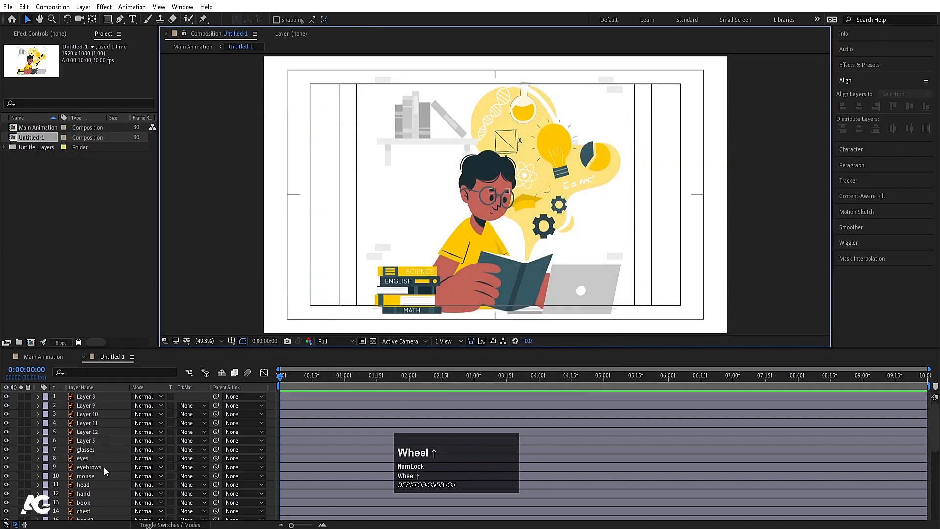
left_click(77, 397)
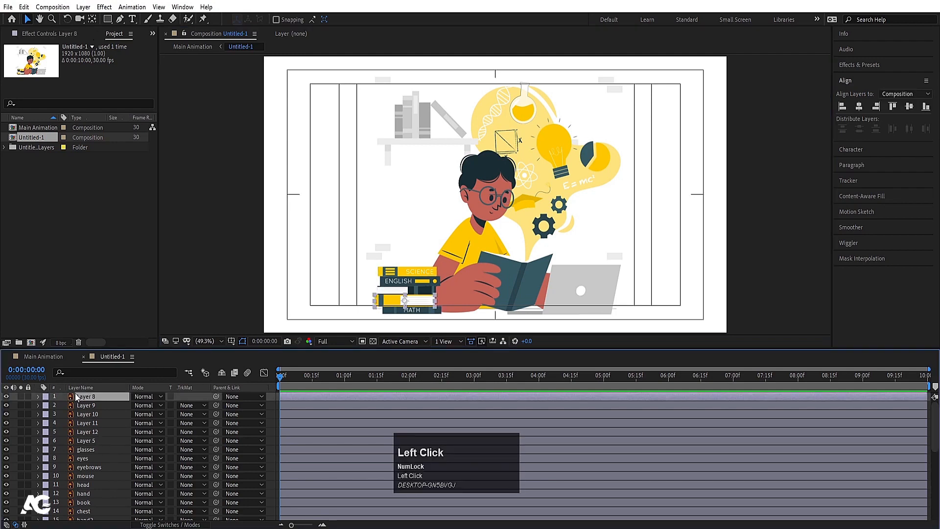
left_click(98, 441, "shift")
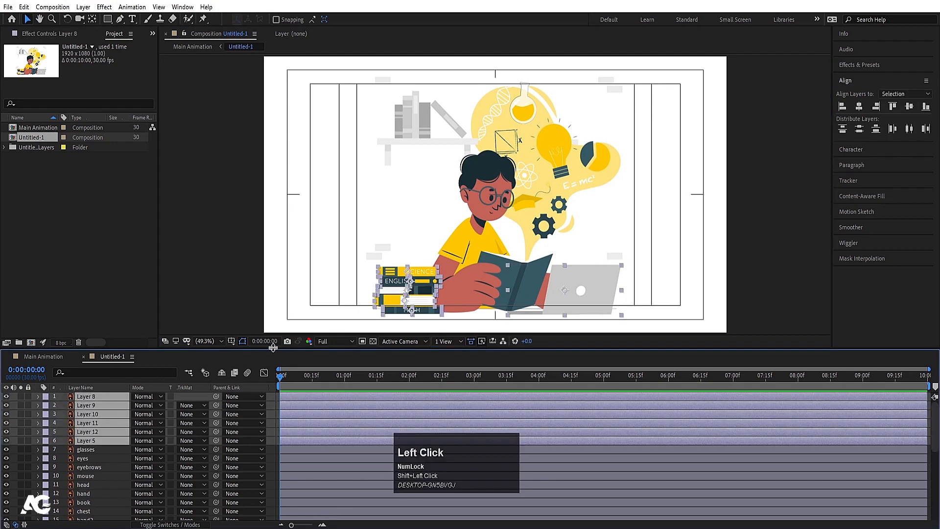
left_click(101, 442, "ctrl")
left_click(7, 433)
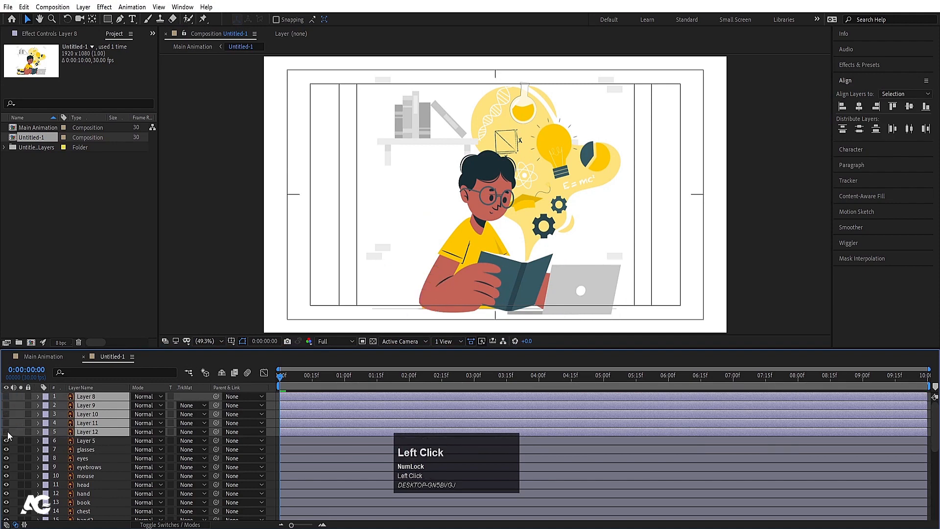
left_click(7, 433)
left_click(7, 433)
left_click(7, 433)
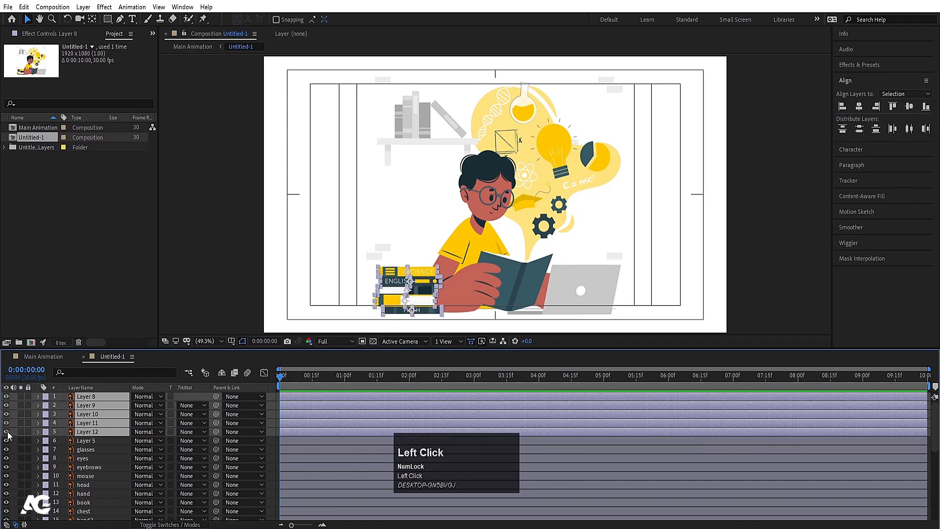
key("ctrl+shift+c")
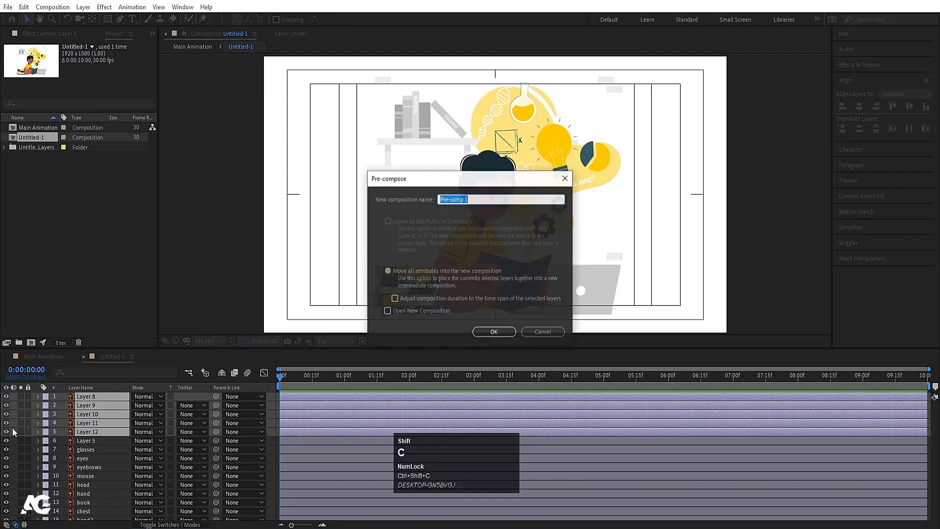
type("Books")
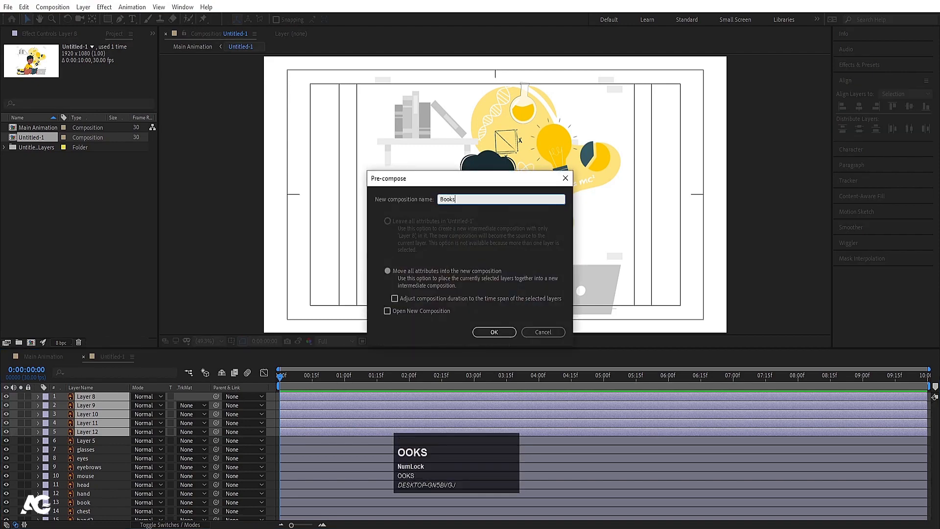
key("Return")
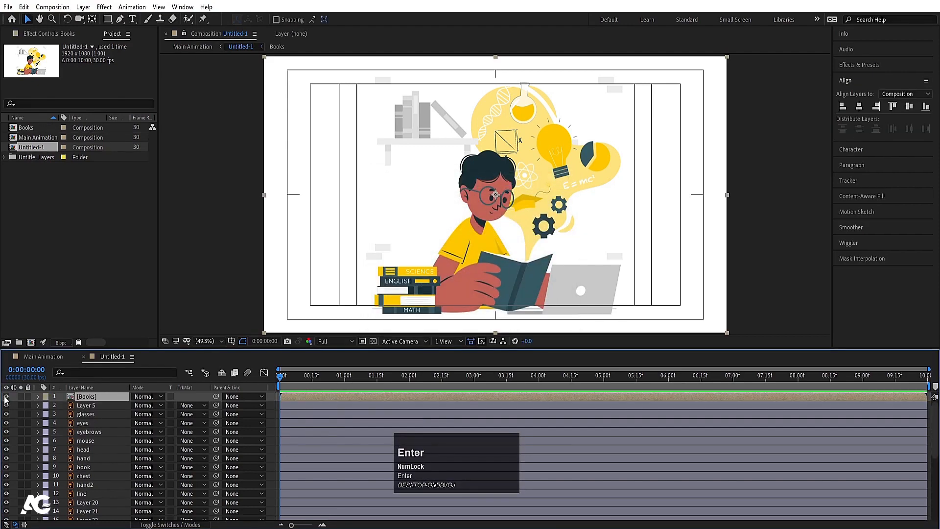
left_click(6, 397)
left_click(28, 396)
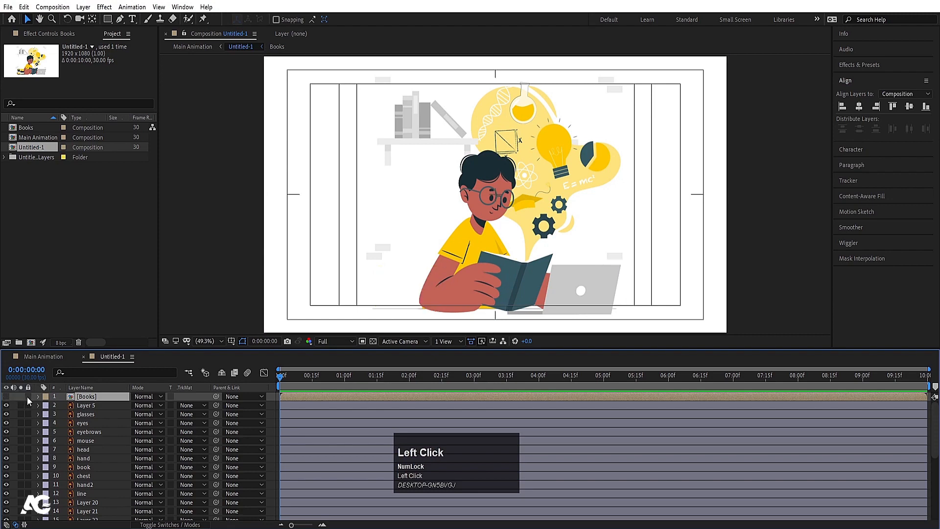
- Rename Layer 5, the grey laptop artwork, as laptop
left_click(108, 405)
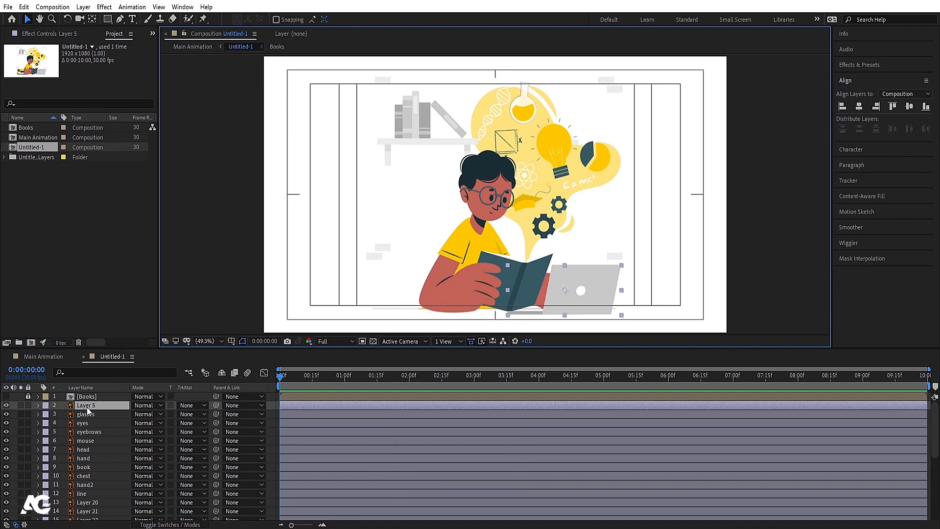
key("KP_Enter")
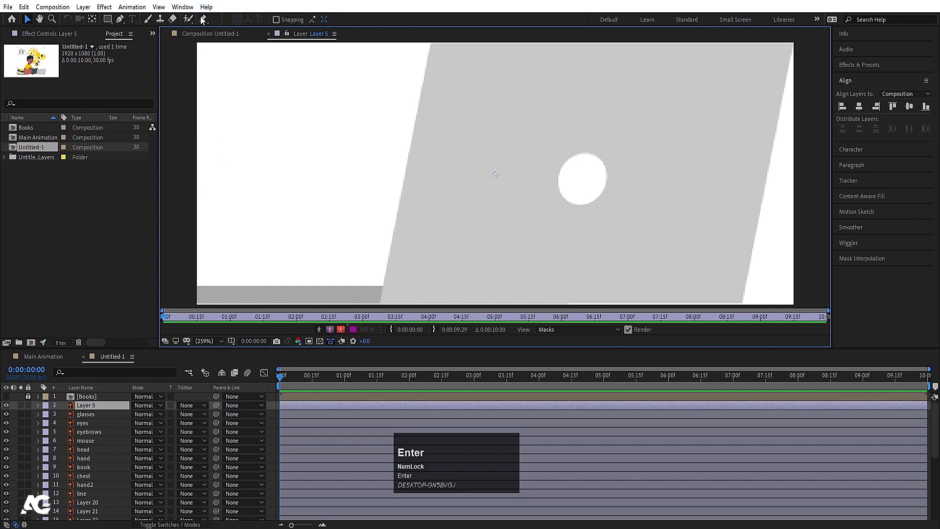
left_click(221, 34)
key("Return")
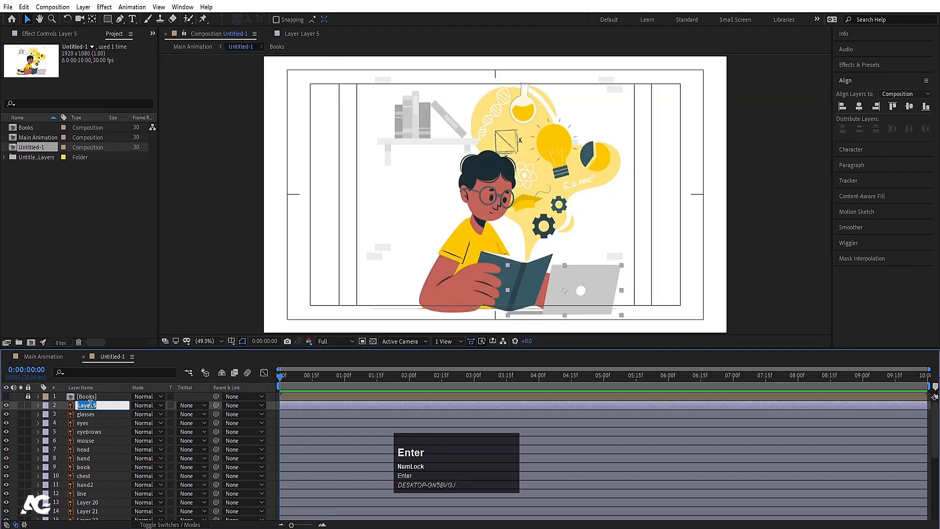
type("lap")
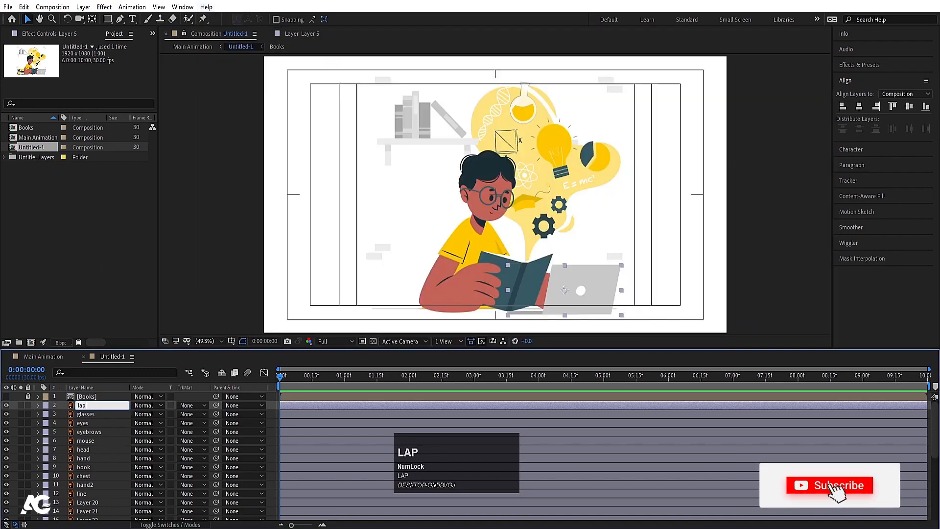
type("top")
key("Return")
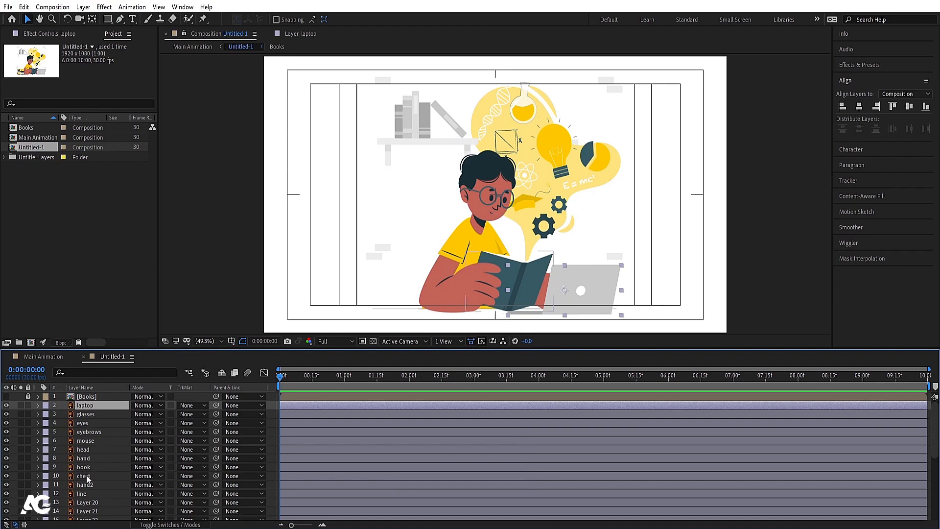
- Pre-compose the layers from laptop through hand2 into a new composition named Char-acter
left_click(86, 414, "shift")
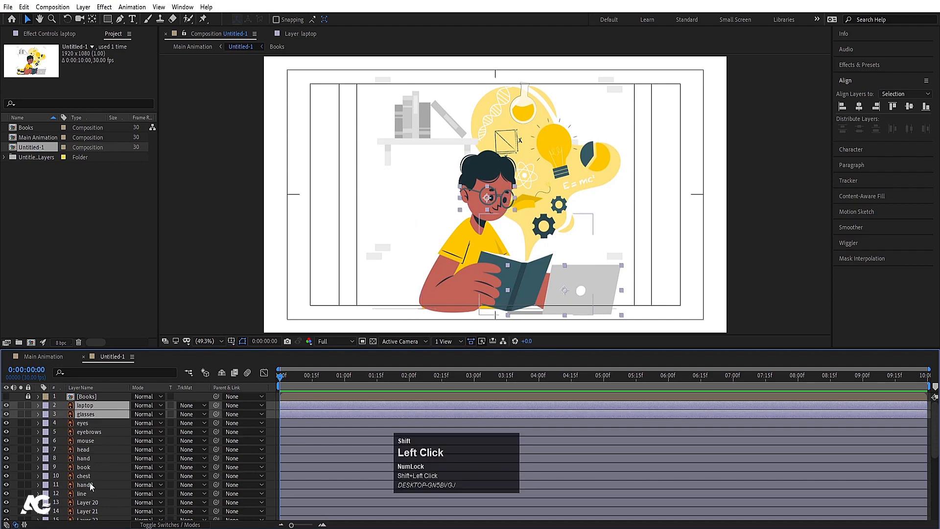
left_click(89, 485, "shift")
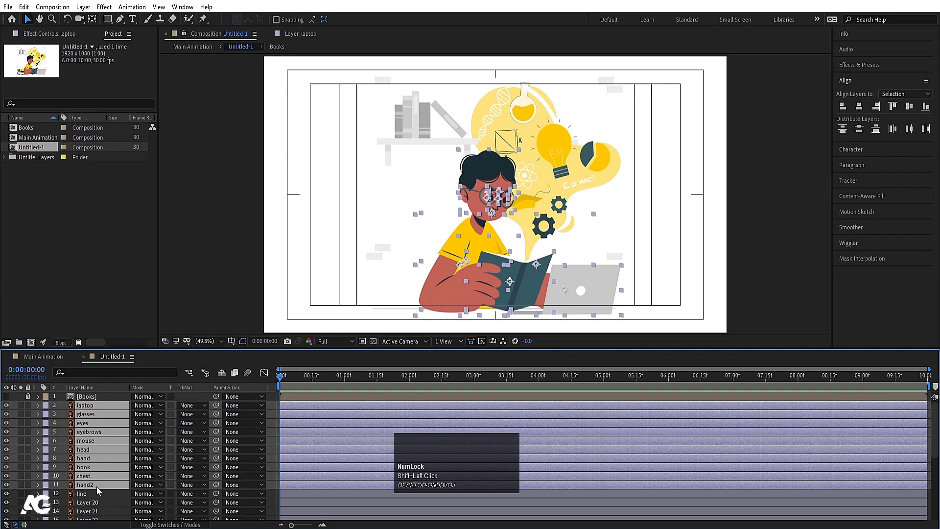
left_click(7, 484)
left_click(6, 485)
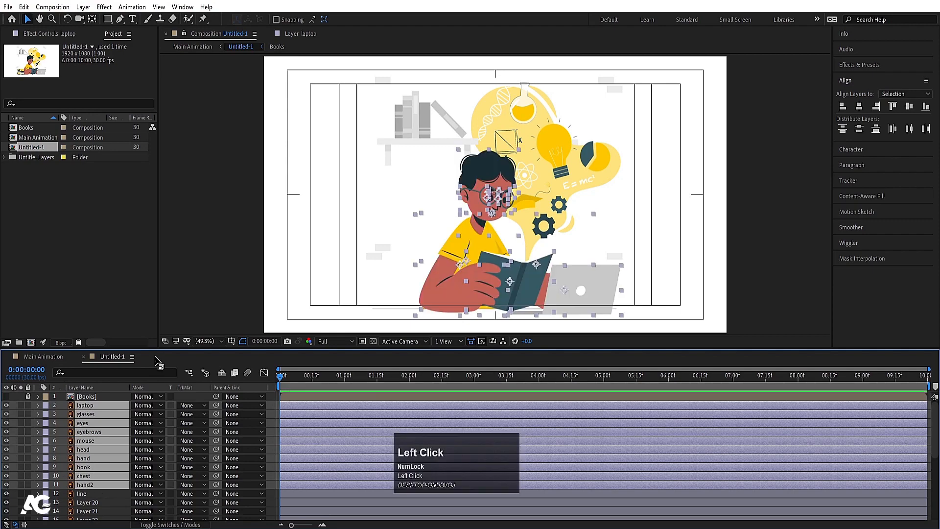
key("ctrl+shift+c")
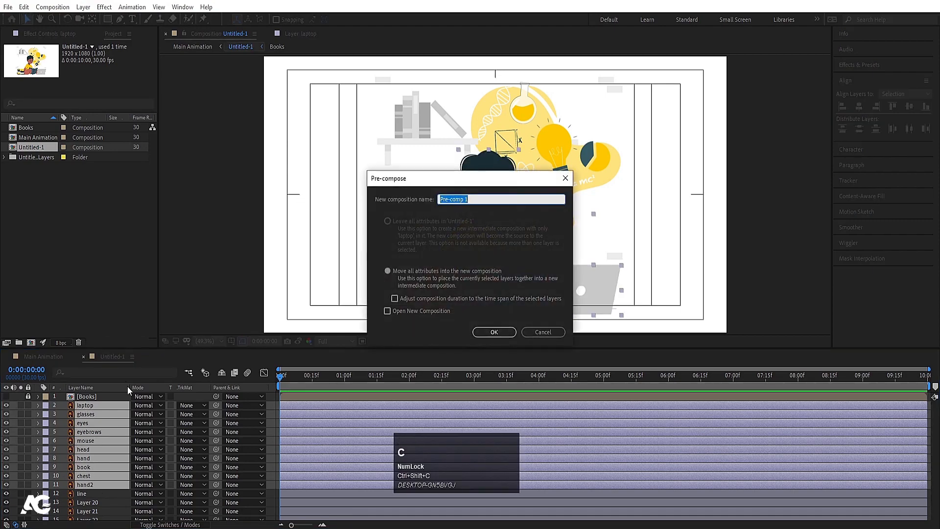
type("Char-acter")
key("Return")
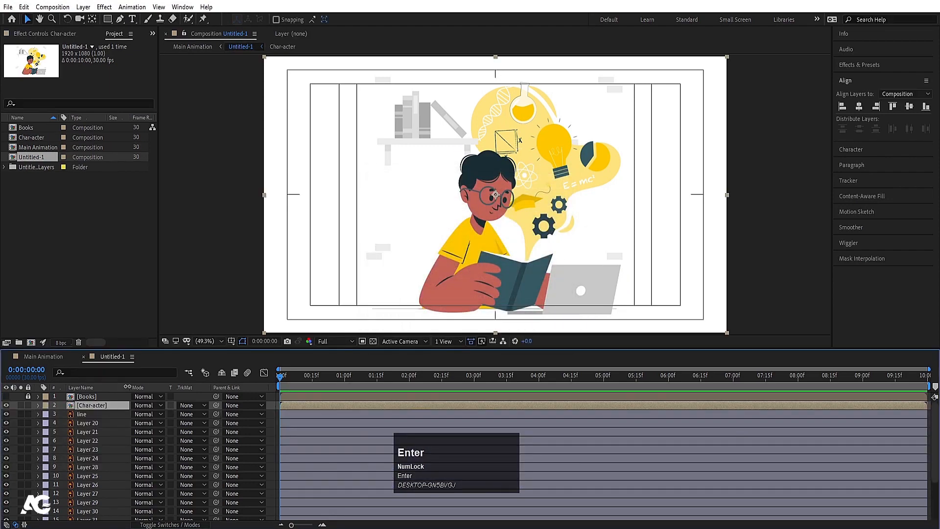
- Open the Char-acter composition and correct its name to Character in its composition settings
double_click(98, 404)
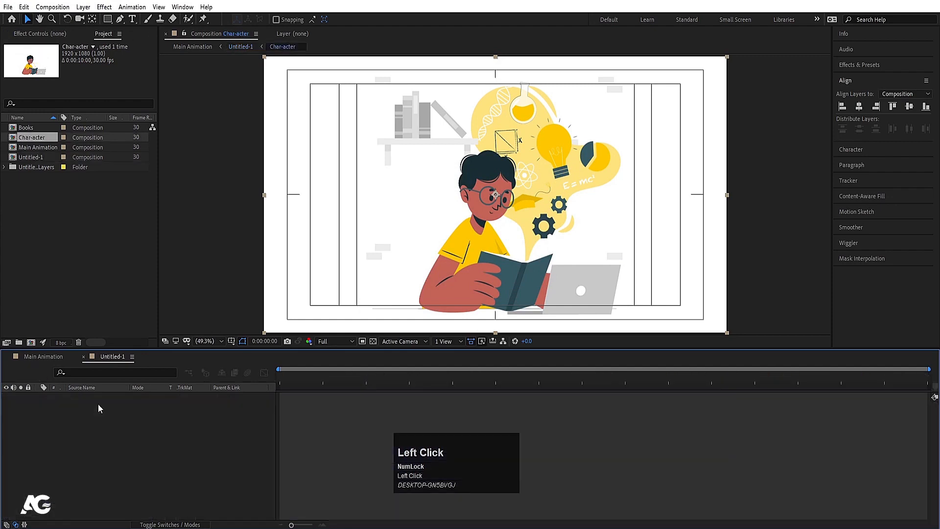
key("ctrl+k")
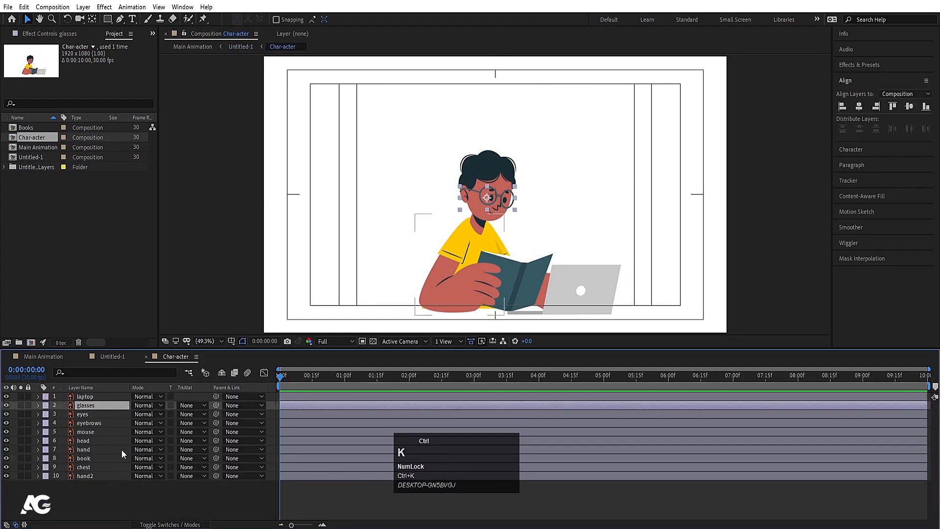
left_click(453, 141)
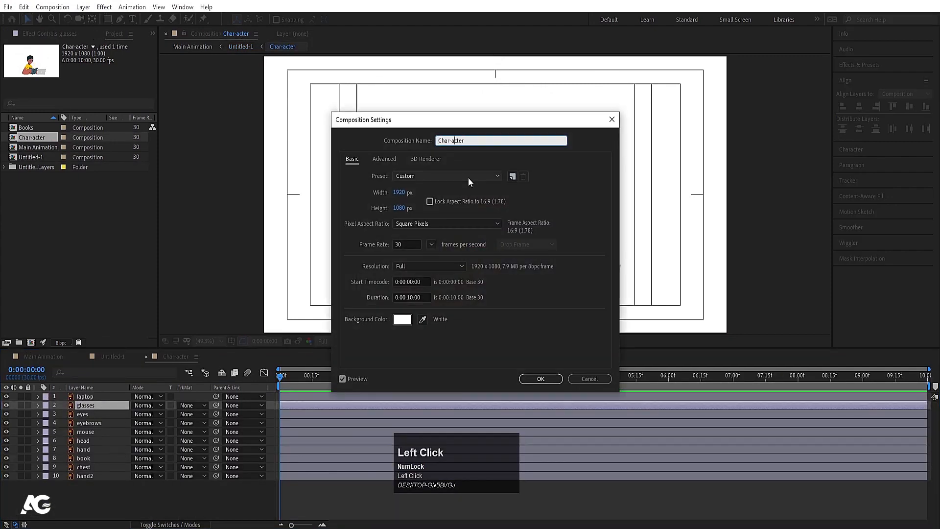
key("Left")
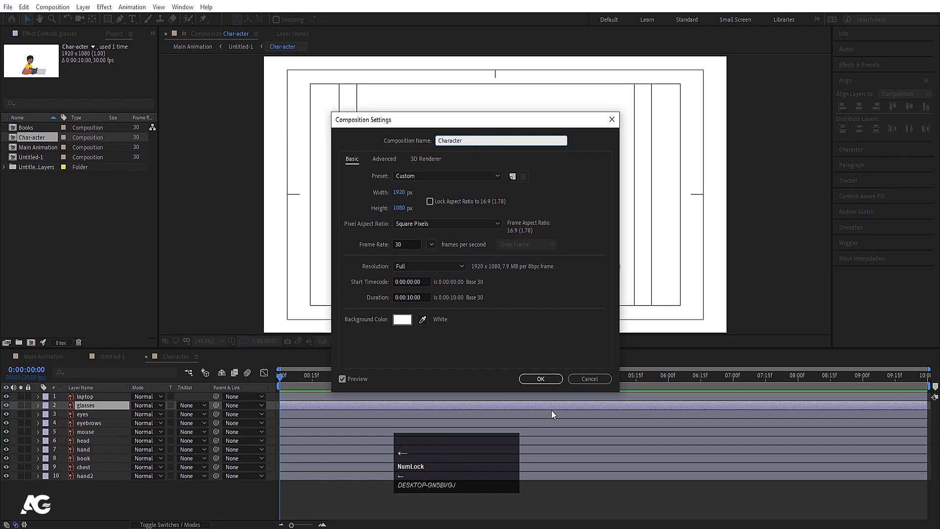
left_click(541, 379)
- Return to the Untitled-1 composition and lock and hide the Character layer
left_click(113, 356)
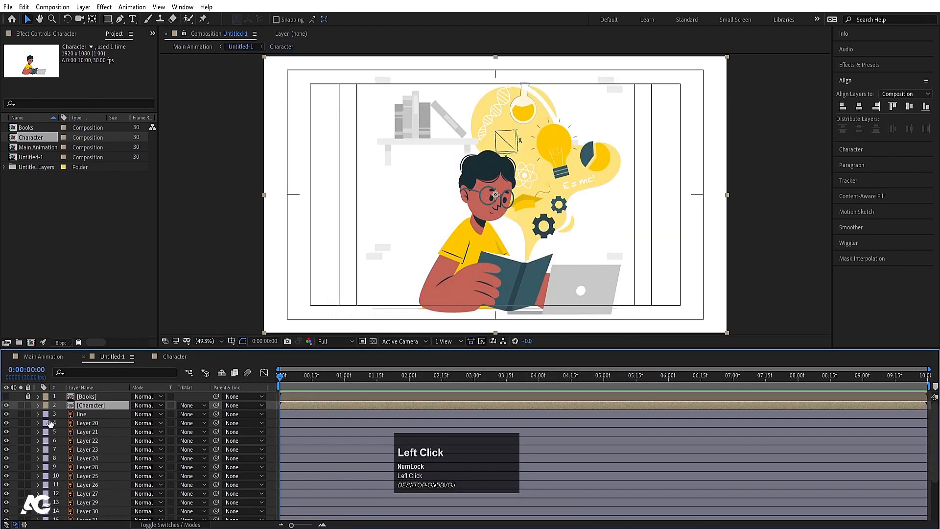
left_click(28, 405)
left_click(6, 405)
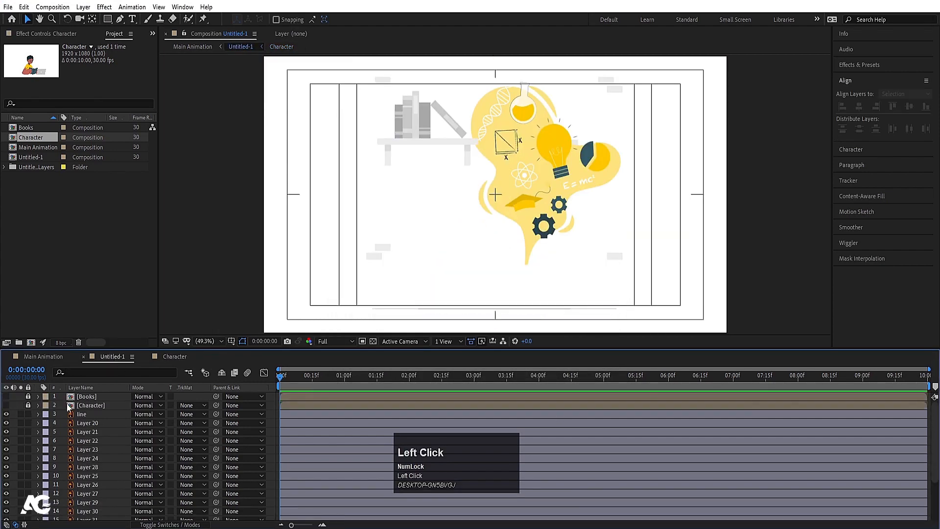
- Rename Layer 7, the background brick artwork, as bg wall, and hide and lock it
left_click(98, 414)
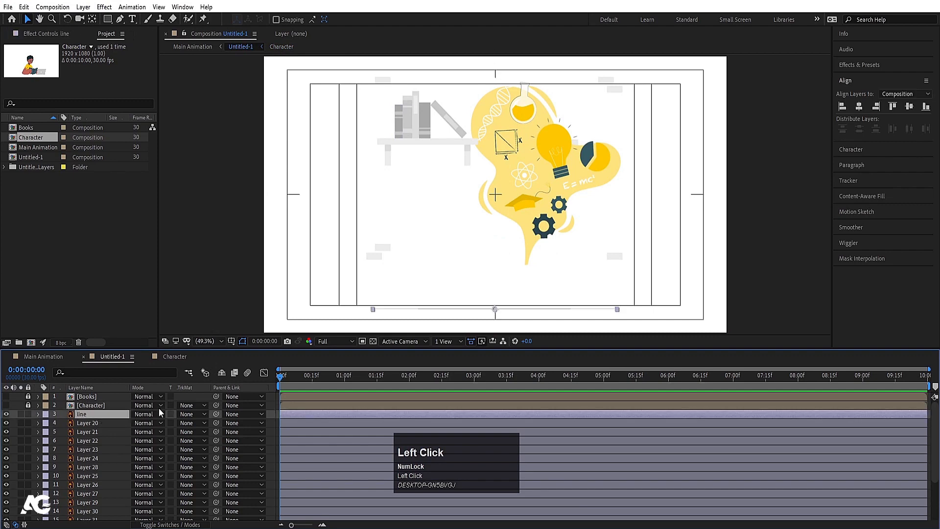
left_click(106, 422)
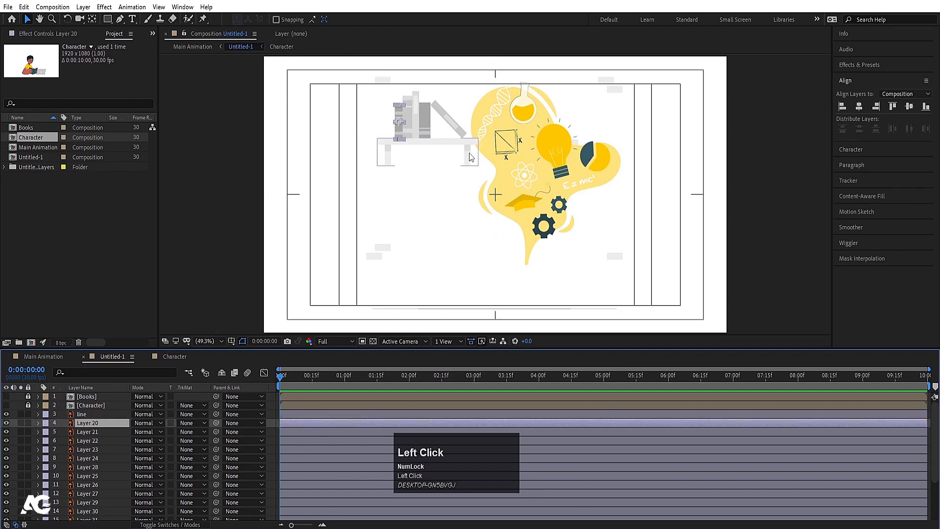
left_click(398, 189)
scroll(74, 509, "down", 3)
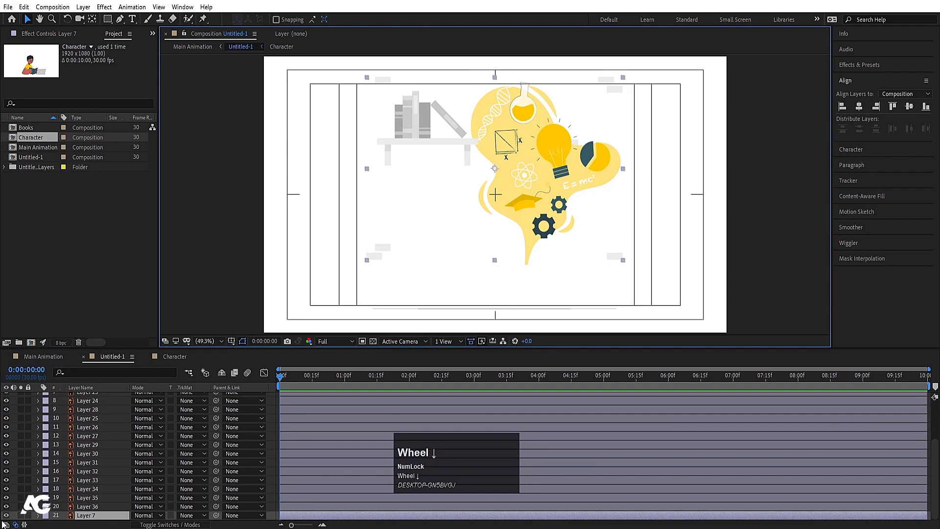
left_click(98, 515)
key("Return")
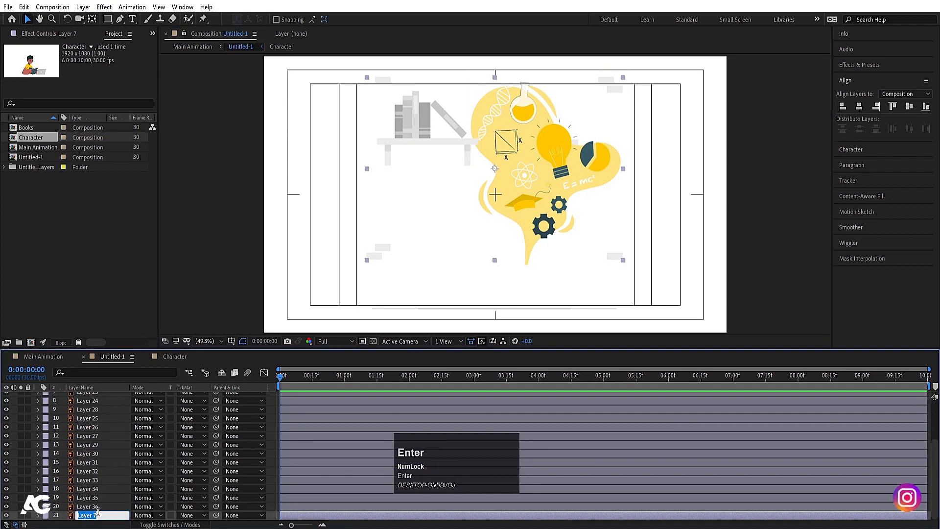
type("bg w")
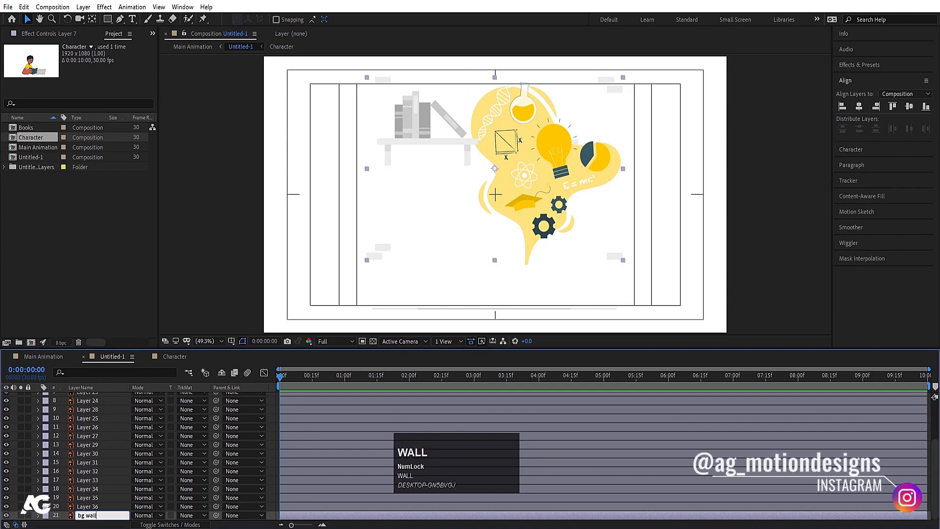
type("all")
key("Return")
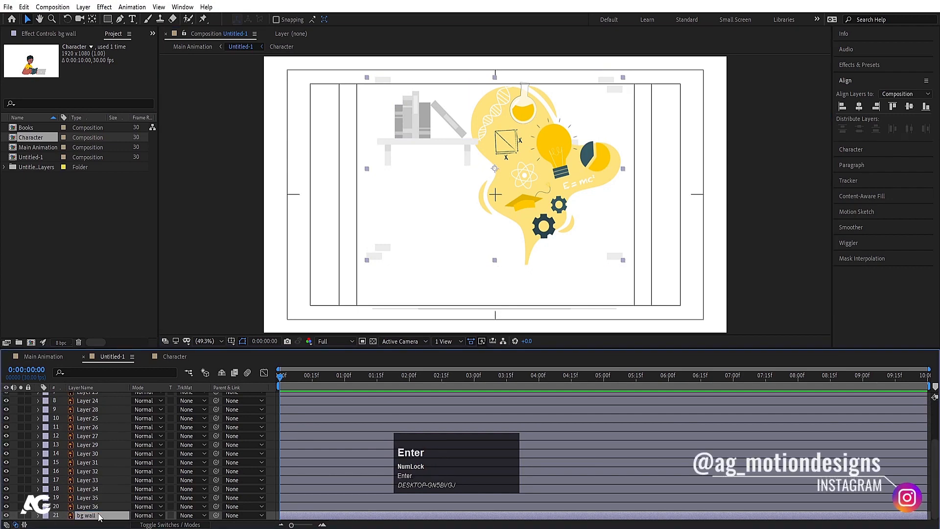
left_click(6, 515)
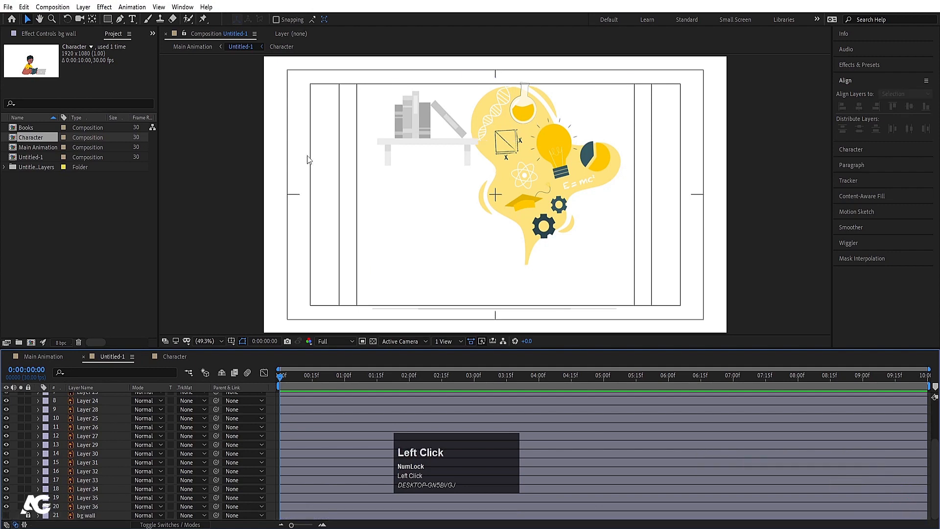
- Pre-compose the wall shelf and its books, Layers 20 to 24 and Layer 28, as Books2
left_click_drag(374, 61, 463, 176)
scroll(108, 425, "up", 3)
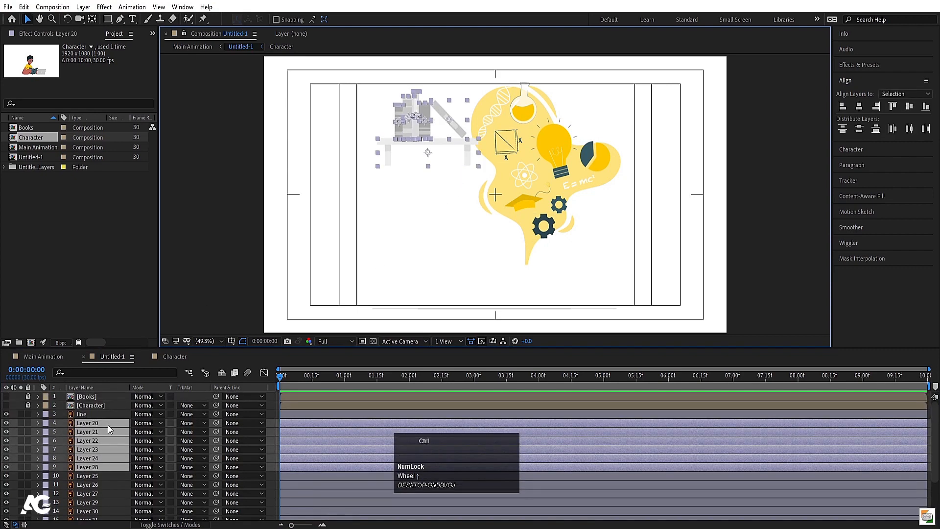
key("ctrl+shift+c")
type("Books")
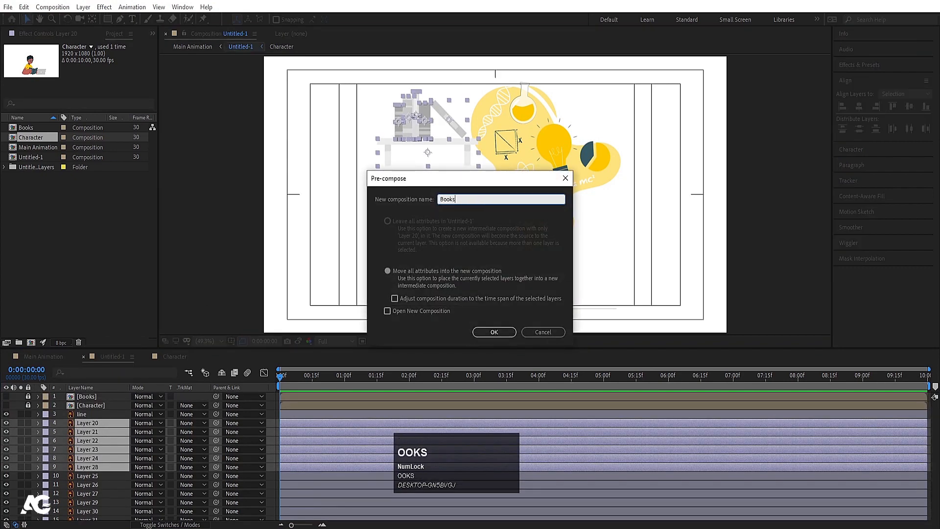
key("Return")
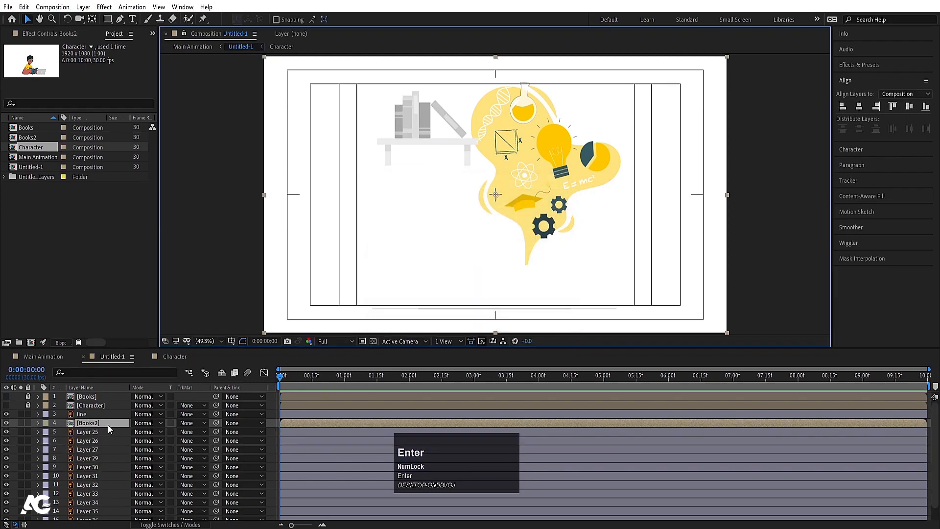
- Lock and hide the Books2 layer, and pre-compose all the yellow thought-bubble artwork layers as Dream
left_click(27, 422)
left_click(6, 422)
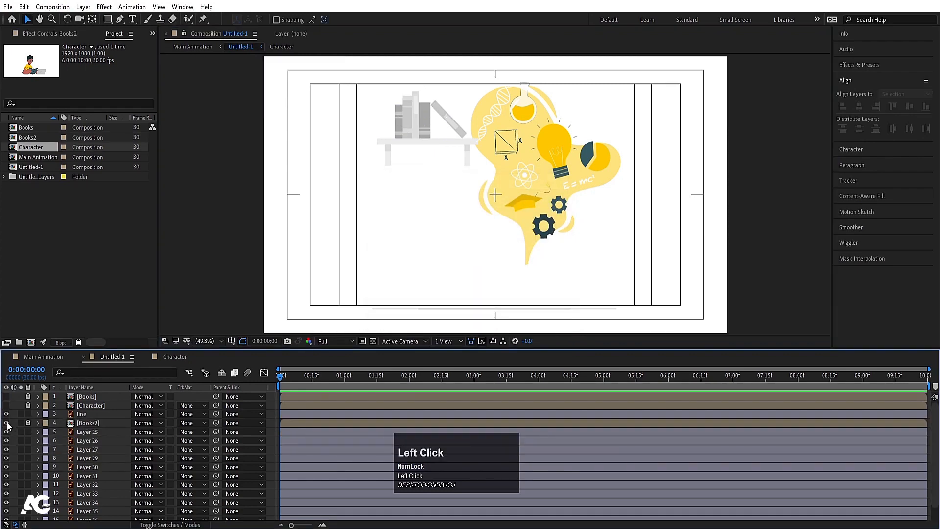
left_click_drag(440, 70, 645, 302)
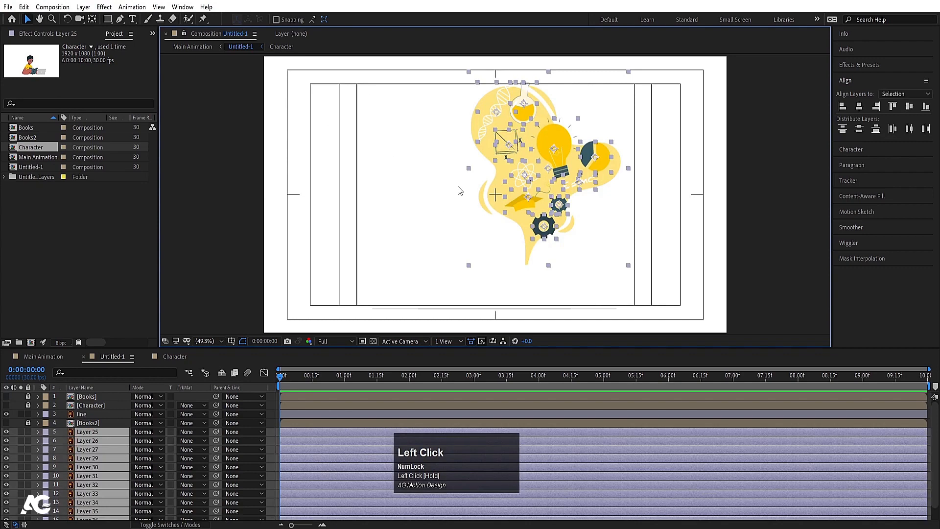
key("ctrl+shift+c")
type("Drem ")
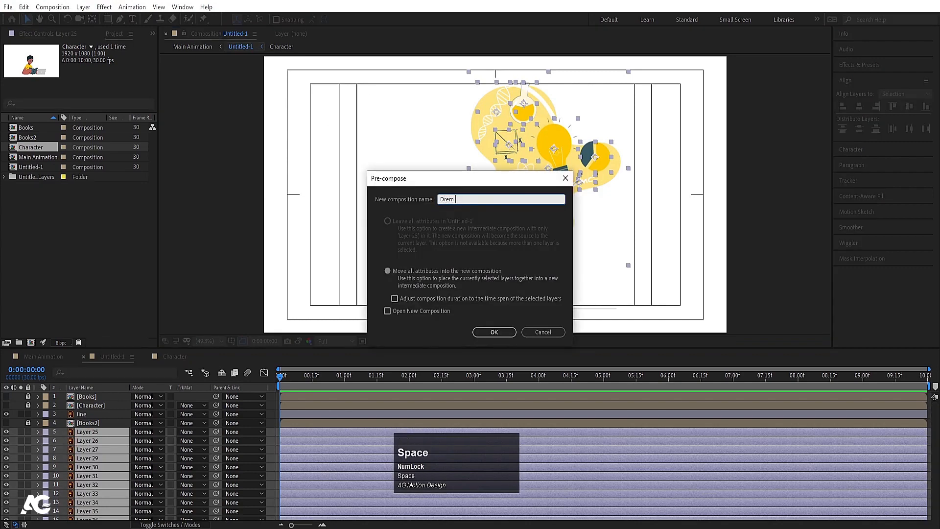
type("eam")
key("Return")
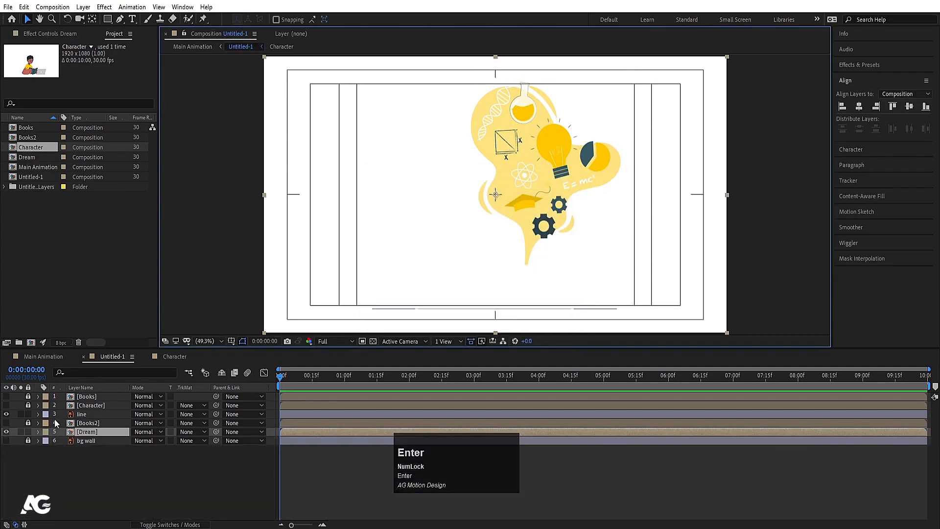
- Unlock all layers in the Untitled-1 composition and make every hidden one visible
left_click(28, 431)
left_click_drag(28, 422, 34, 464)
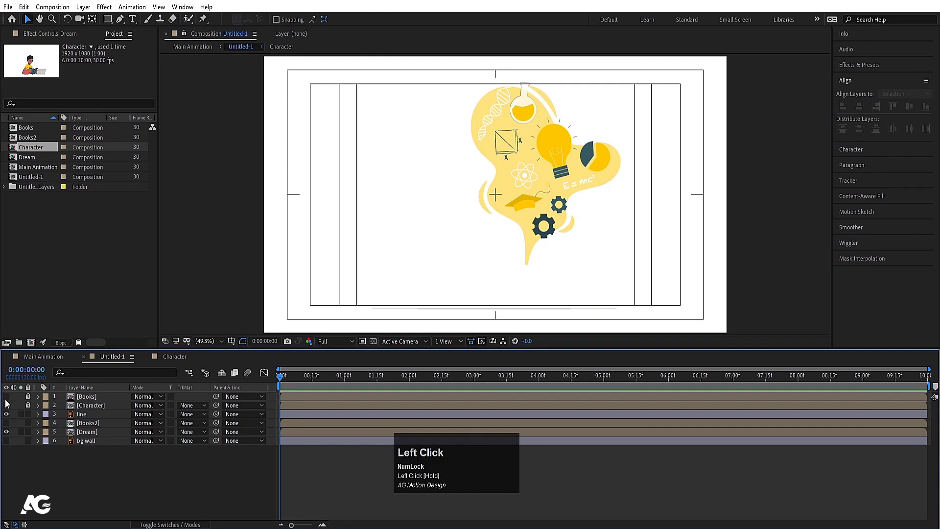
left_click_drag(6, 397, 7, 440)
left_click_drag(29, 407, 28, 397)
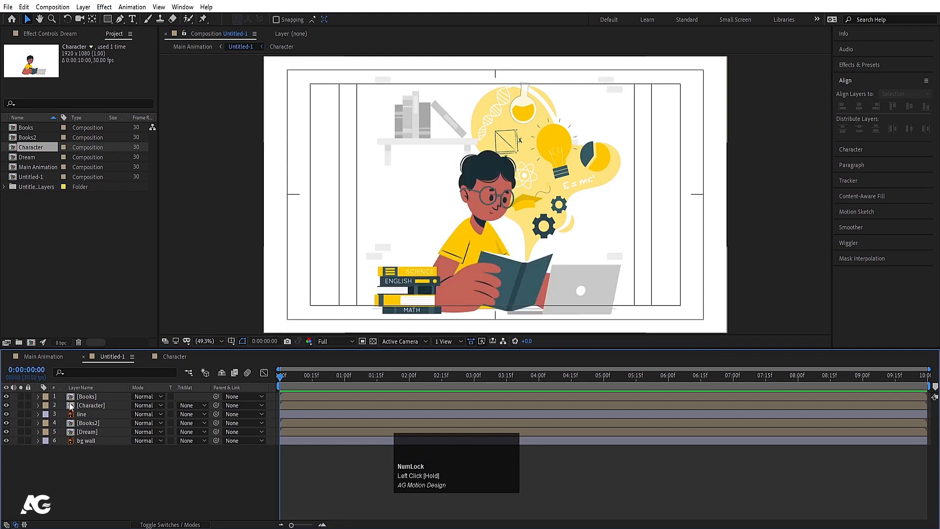
- Unlink the line layer's scale proportions and add Scale keyframes at 0:00:00:00 and 0:00:00:29
left_click(87, 413)
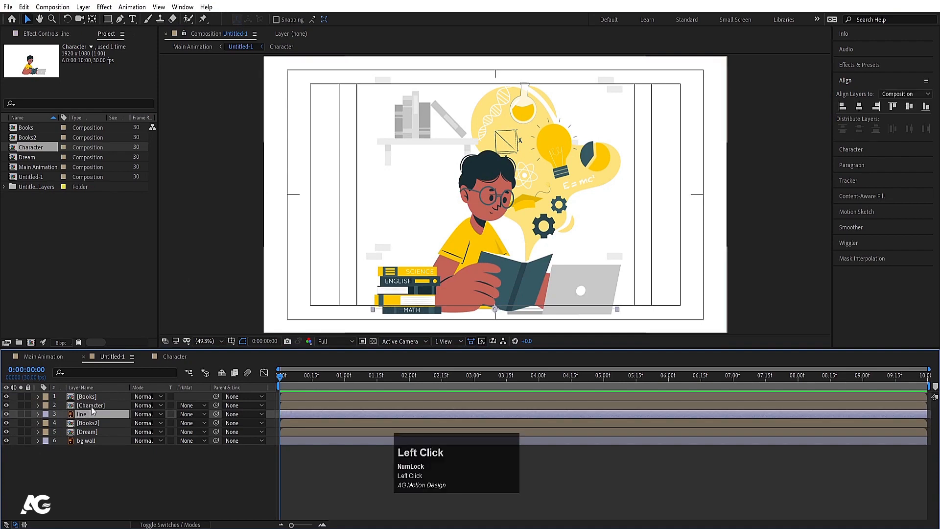
key("s")
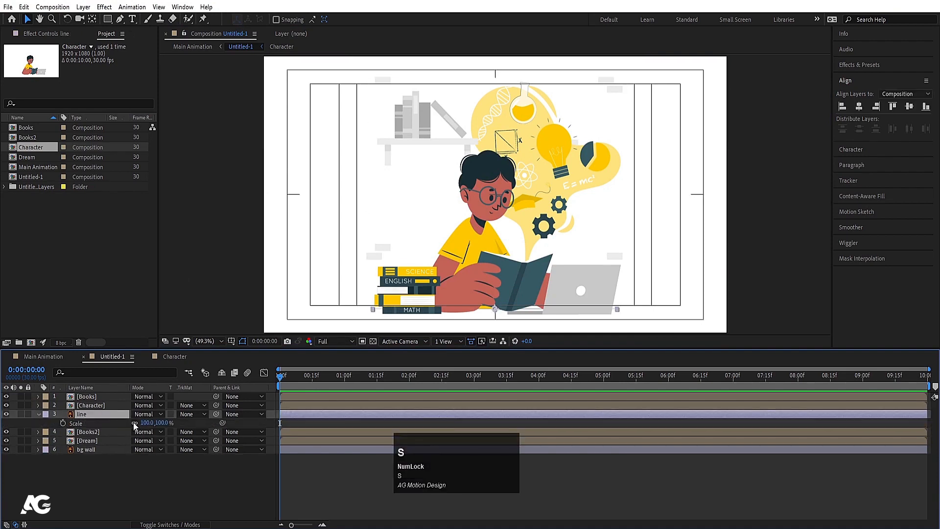
left_click(133, 424)
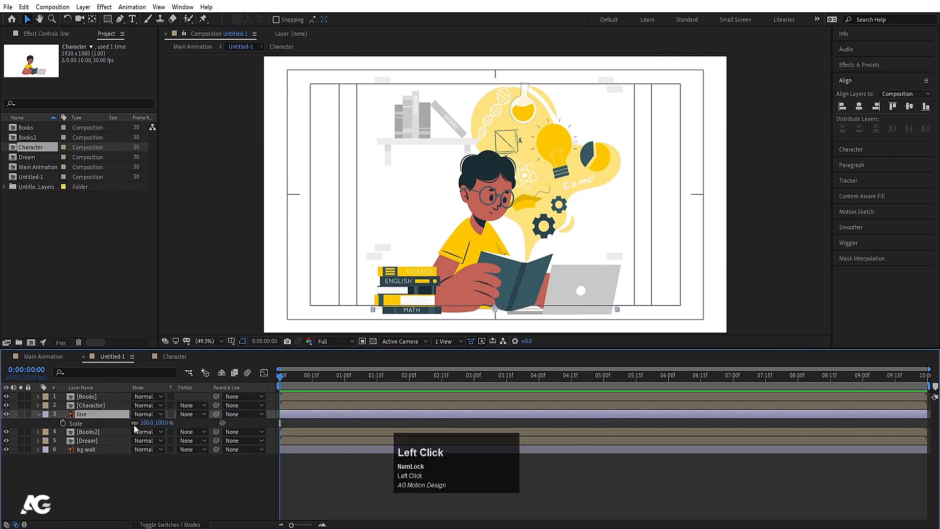
left_click(63, 424)
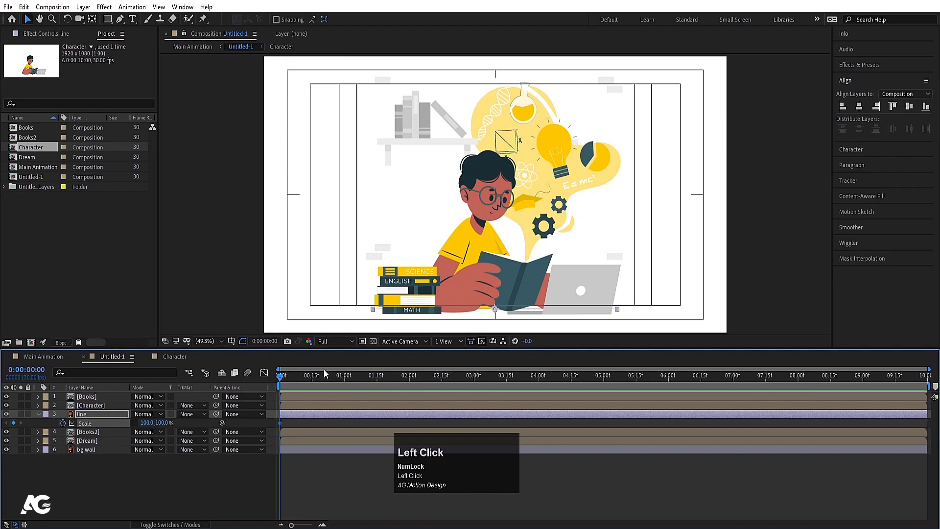
left_click(343, 378)
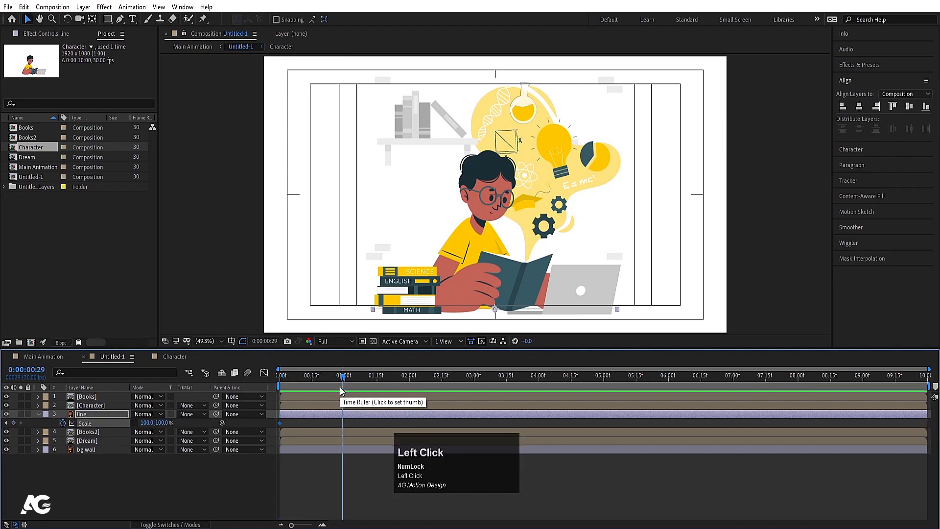
left_click(14, 423)
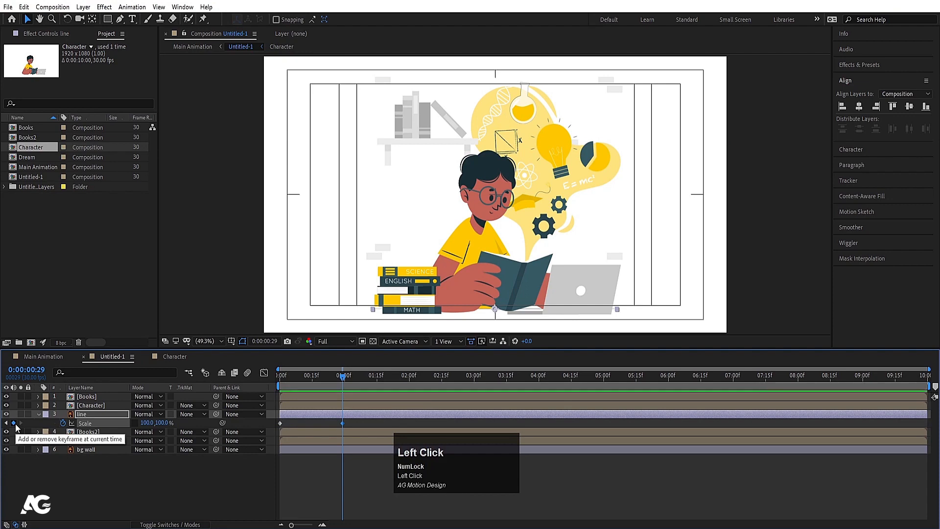
- Set the line layer's horizontal scale to 0% at the first keyframe
key("j")
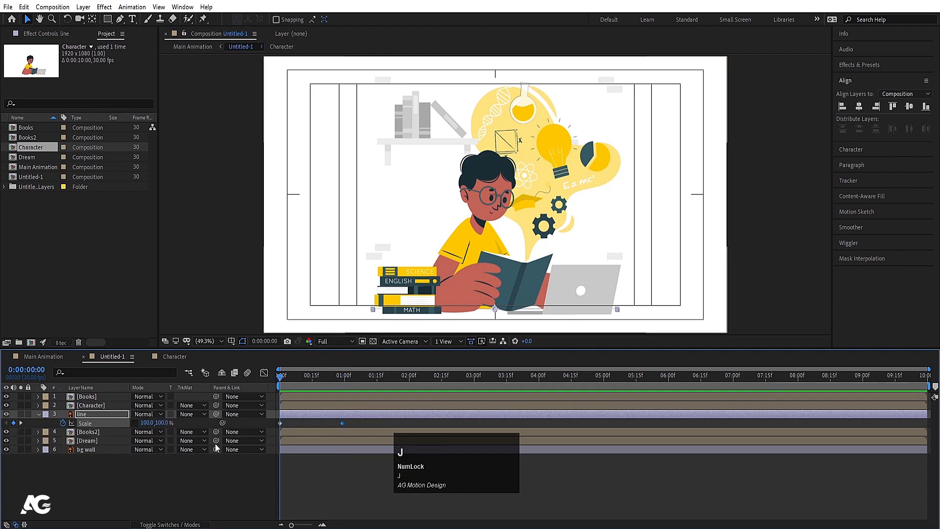
left_click(146, 422)
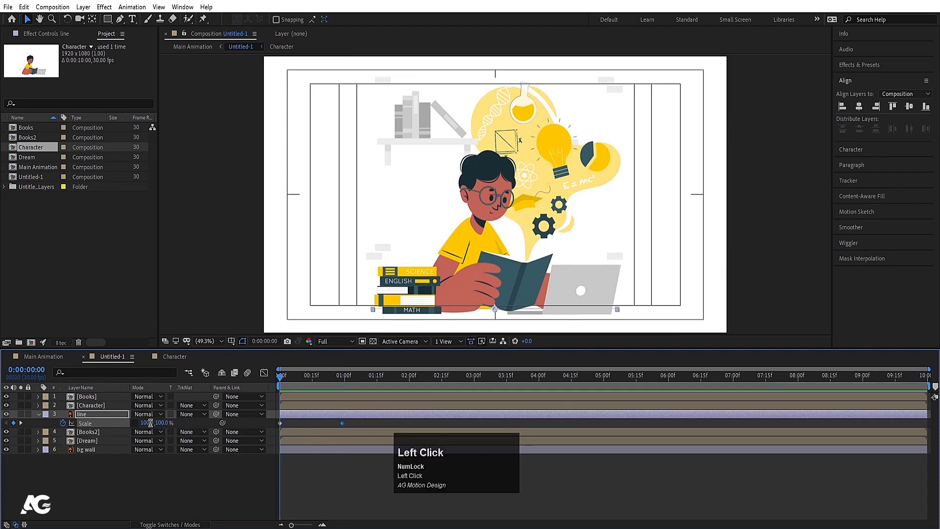
type("0")
key("Return")
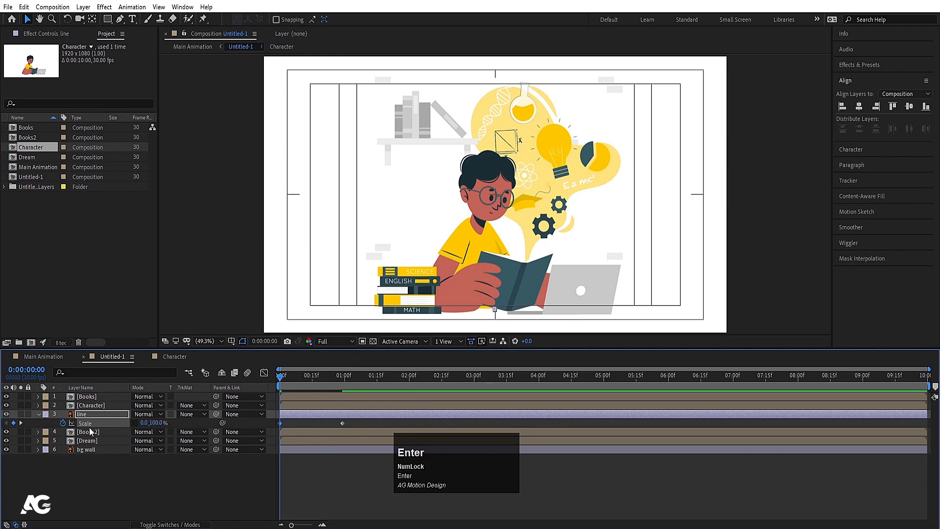
- Apply Easy Ease to the line's Scale keyframes and pull their speed-curve handles inward to form a sharp central peak
left_click(89, 425)
key("F9")
left_click(135, 423)
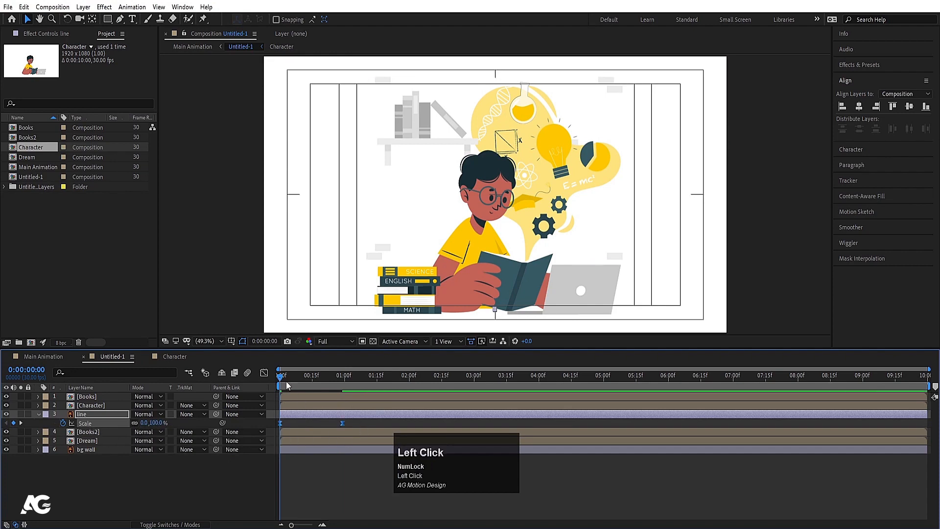
left_click(264, 373)
left_click_drag(353, 445, 268, 522)
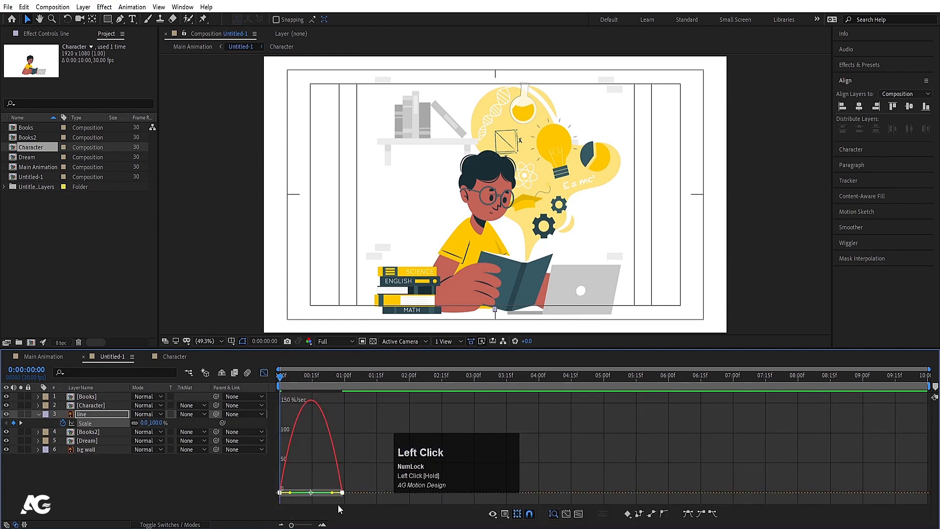
left_click_drag(332, 492, 291, 493)
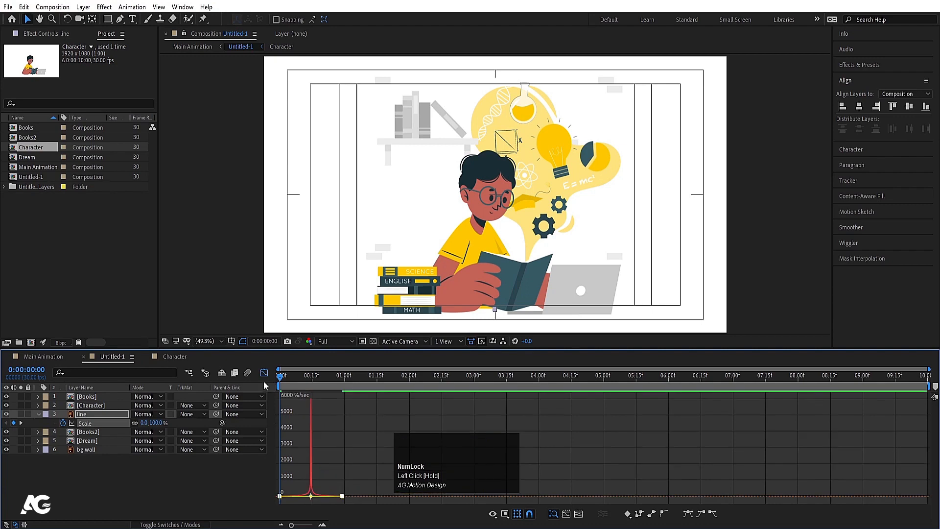
left_click(264, 373)
- Solo the line layer to preview its scale animation, then return to the first frame and unsolo it
left_click(21, 414)
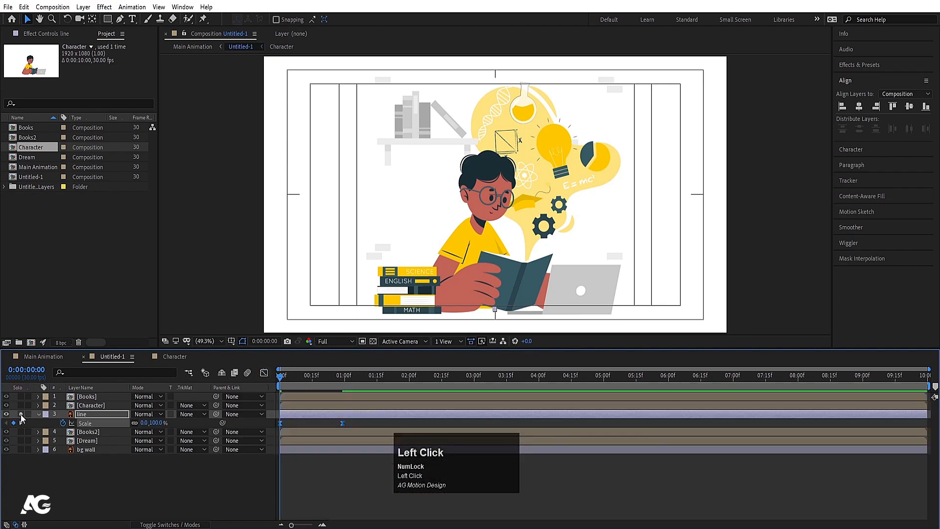
key("space")
key("space")
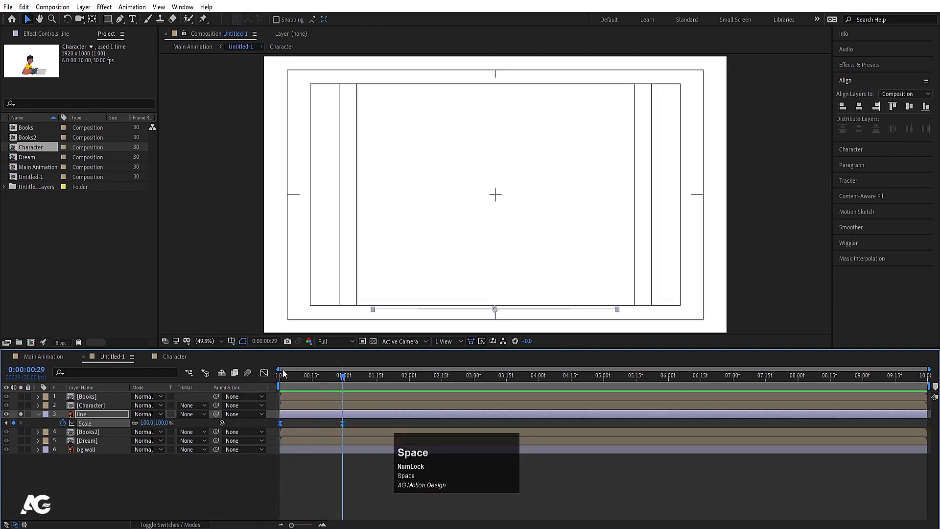
left_click(281, 375)
left_click(21, 415)
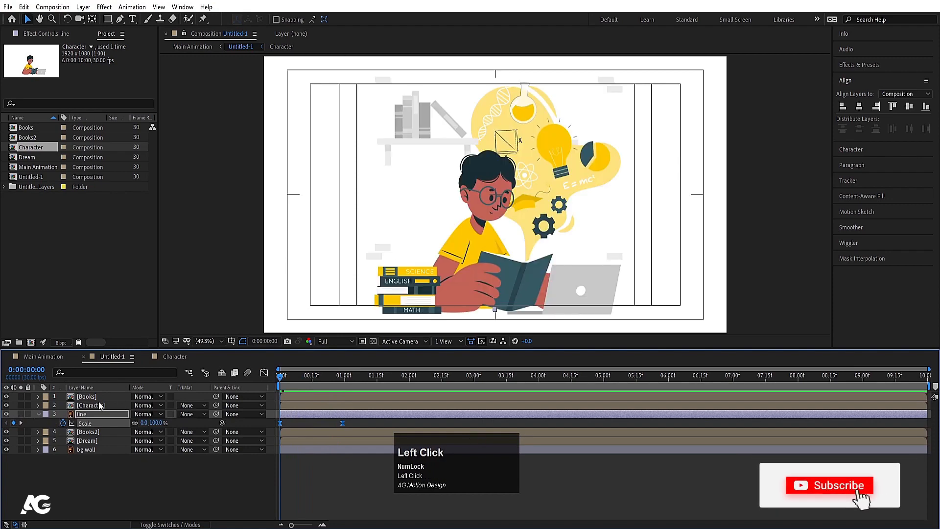
- Open the Books composition and add Position, Scale and Rotation keyframes to all five book layers at 0:00:00:00
left_click(104, 396)
double_click(105, 395)
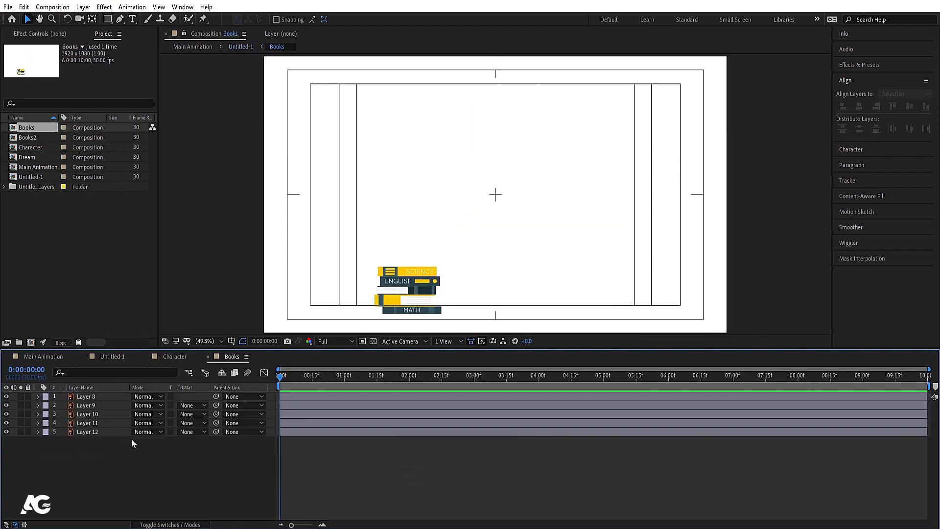
key("ctrl+a")
key("p")
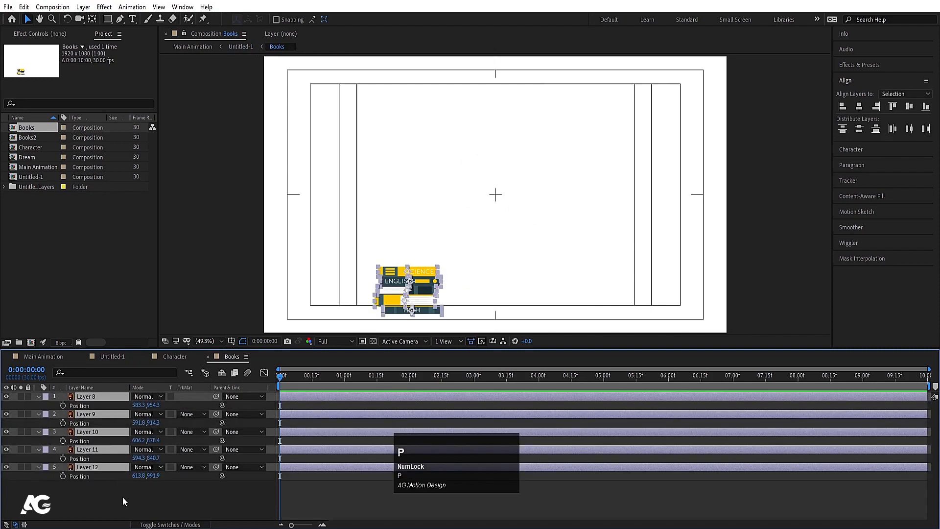
left_click(63, 406)
key("s")
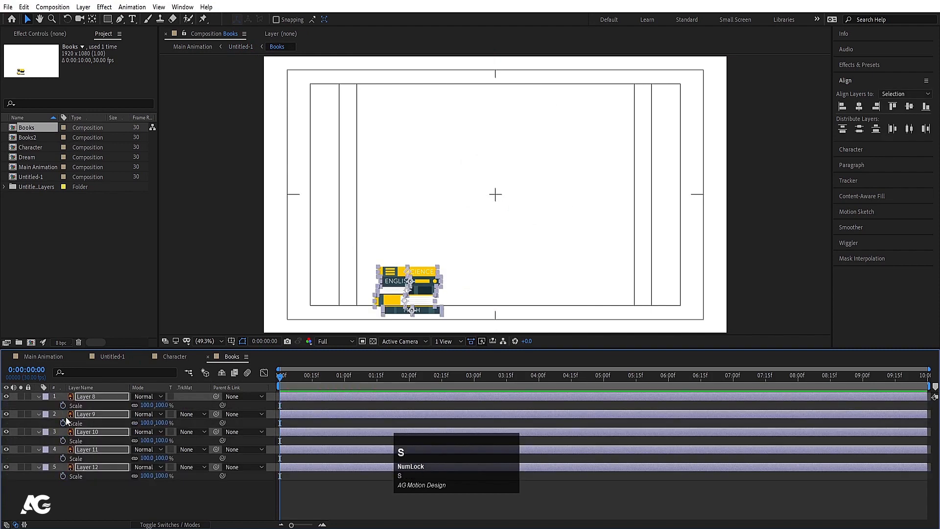
left_click(63, 406)
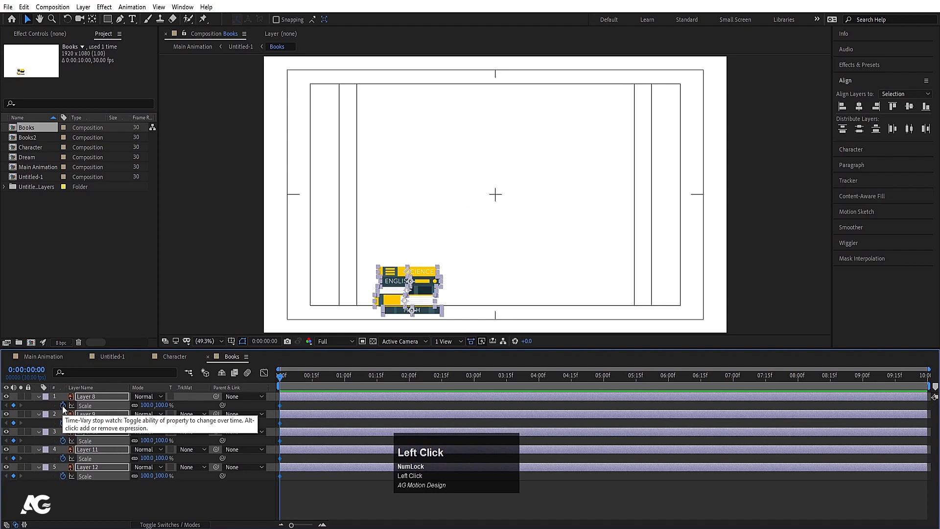
key("r")
left_click(63, 406)
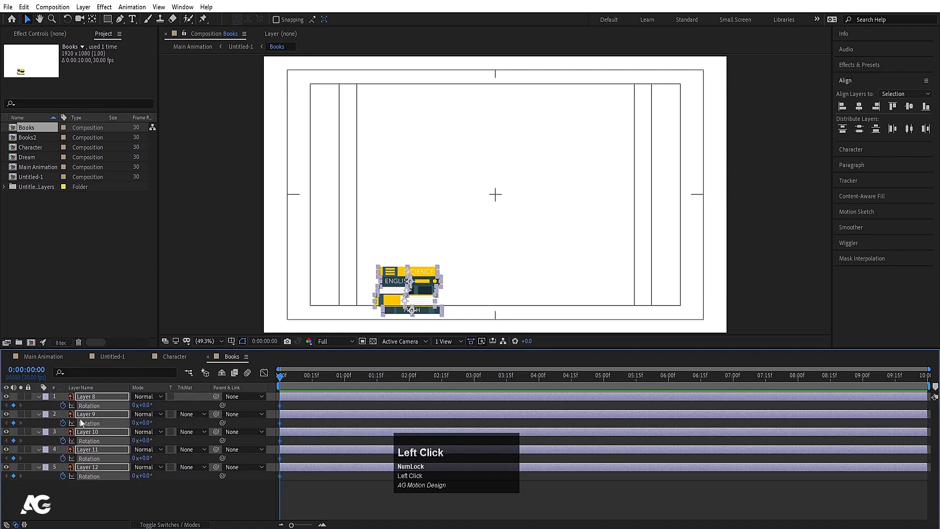
key("equal")
key("equal")
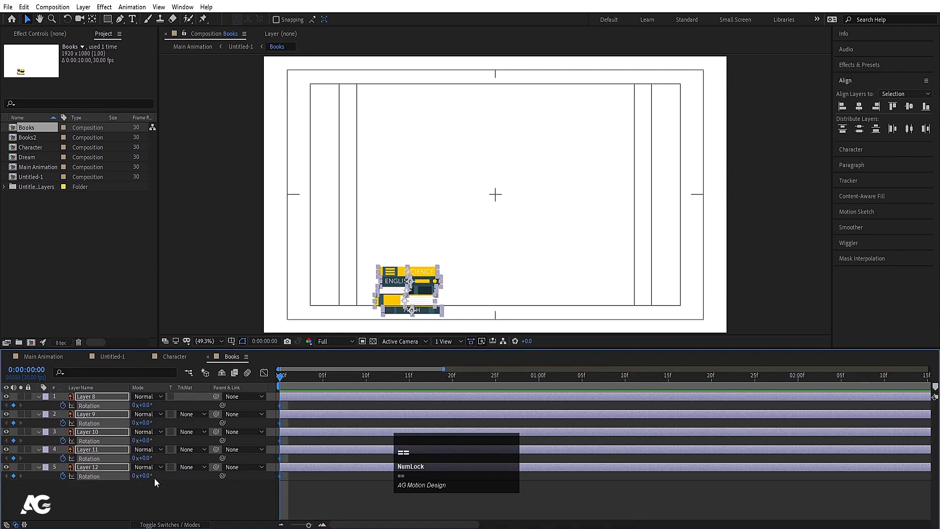
key("minus")
key("minus")
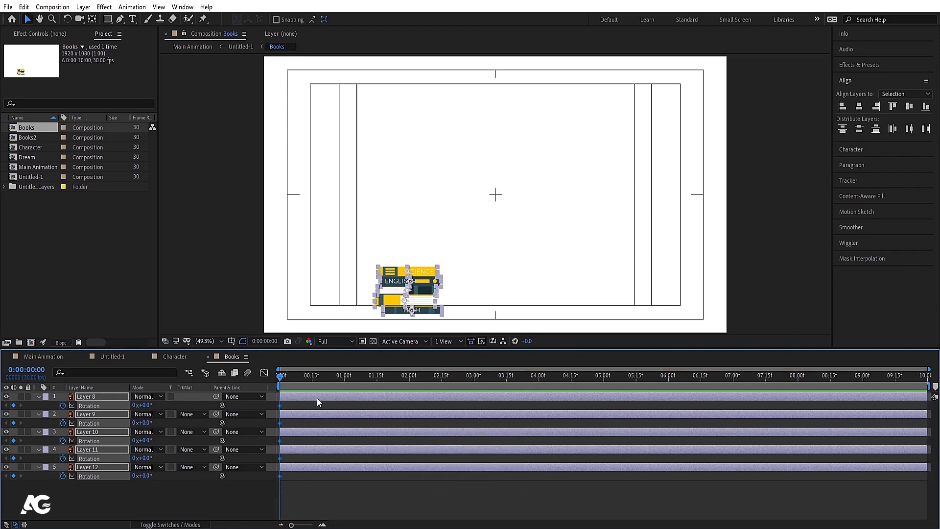
- Animate all five book layers' Scale from 0% at 0:00:00:00 to 100% at 0:00:00:17
key("s")
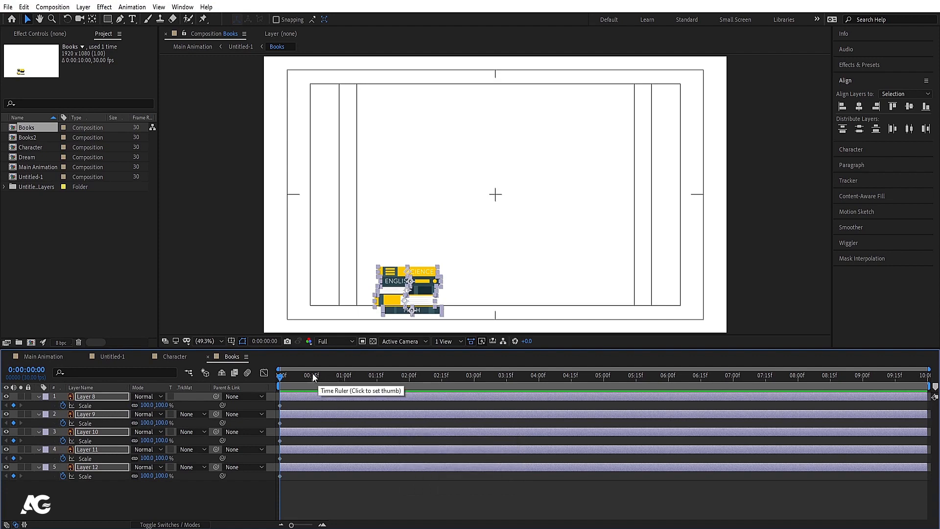
left_click_drag(312, 376, 316, 377)
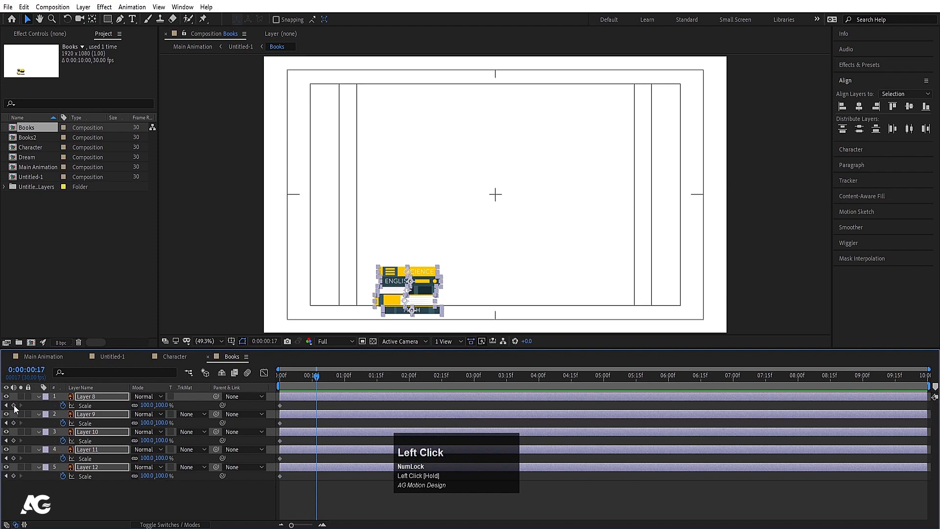
left_click(13, 405)
left_click_drag(300, 377, 280, 377)
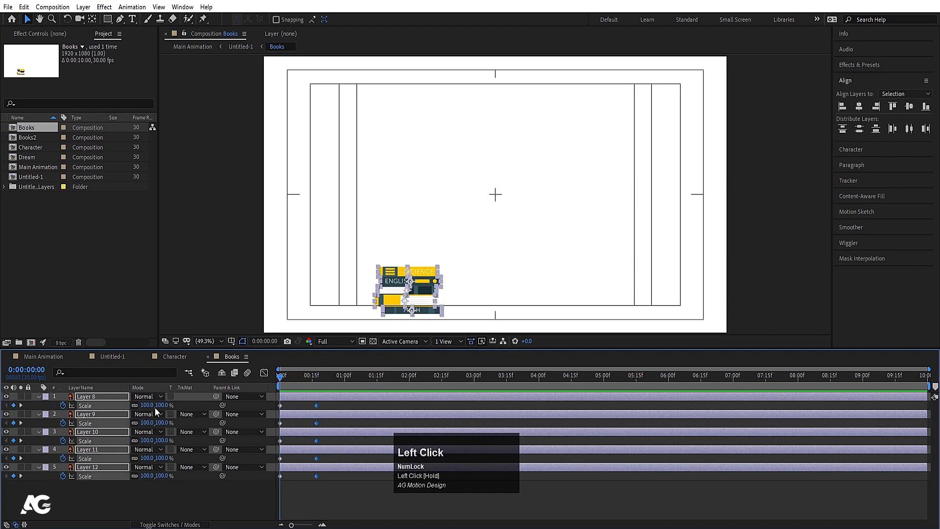
left_click(161, 406)
type("0")
key("Return")
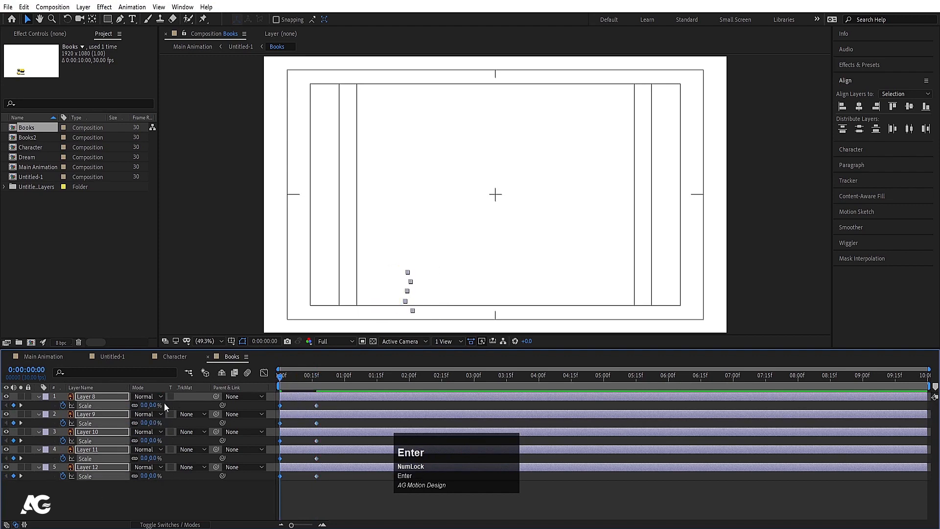
- Add Position keyframes at 0:00:01:14 to all five book layers, keeping the books at their stacked resting positions
key("p")
left_click(301, 379)
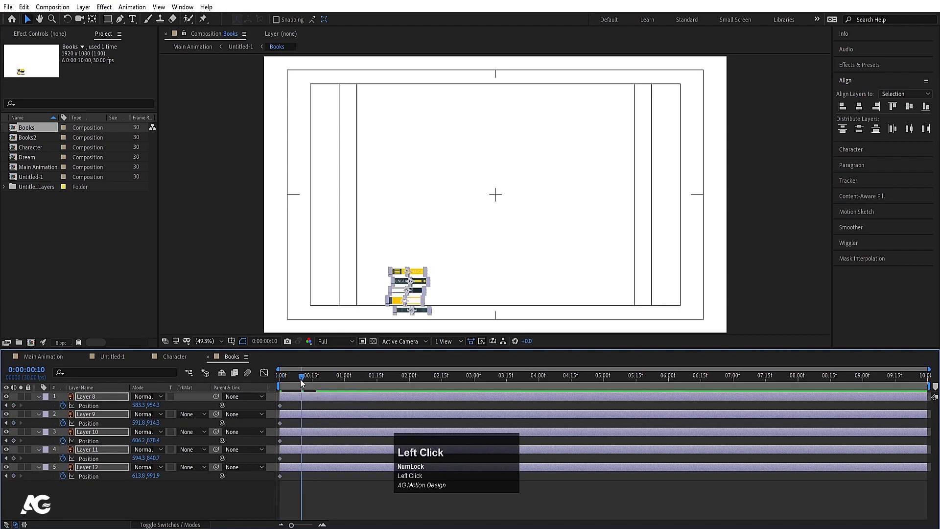
left_click_drag(300, 379, 375, 383)
left_click(13, 406)
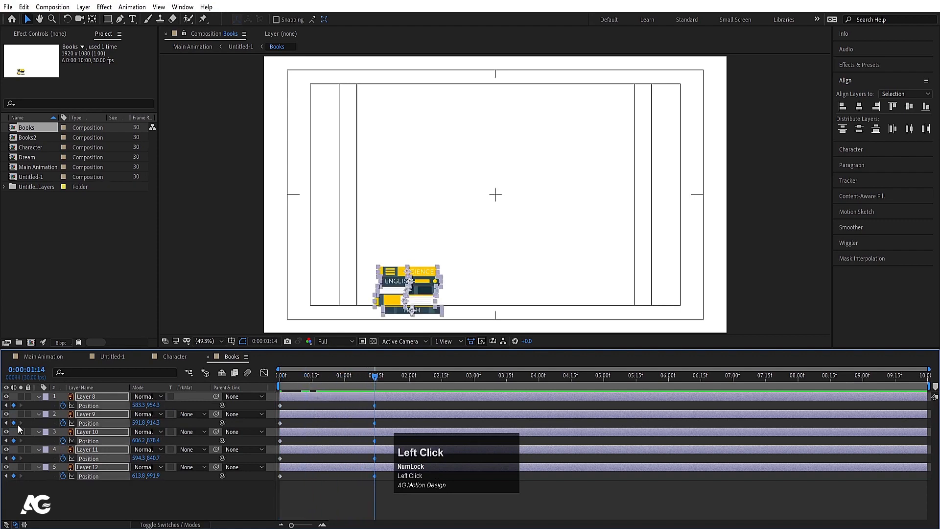
- Raise all five book layers together by about 254 px with Position keyframes at 0:00:00:22
left_click(326, 377)
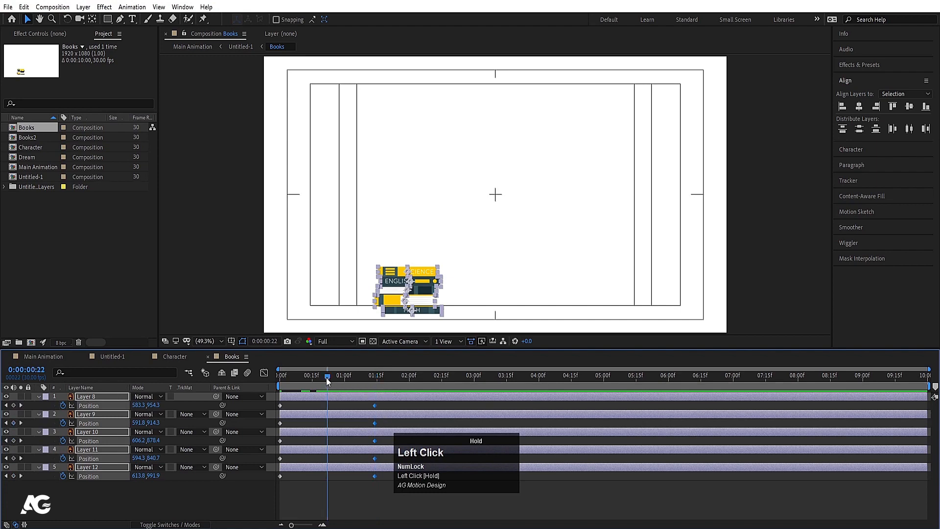
left_click_drag(153, 405, 94, 375)
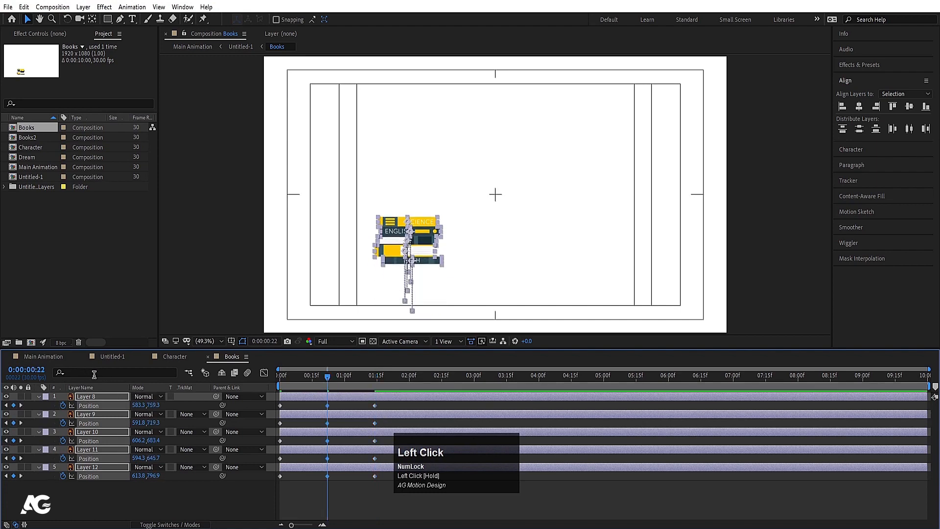
left_click_drag(155, 397, 147, 377)
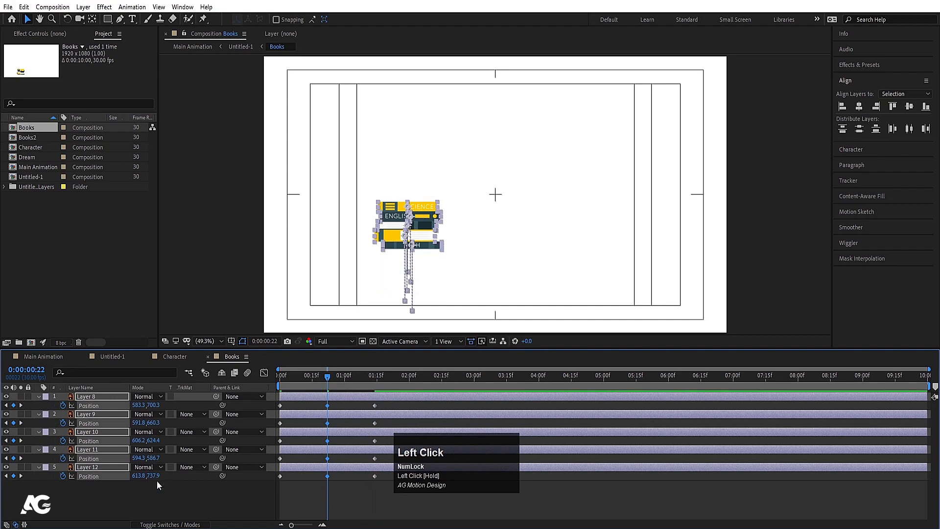
- Copy the Science book's Position keyframe (Layer 11) at 0:00:00:22 onto all five book layers and preview the motion
left_click(360, 225)
left_click(428, 204)
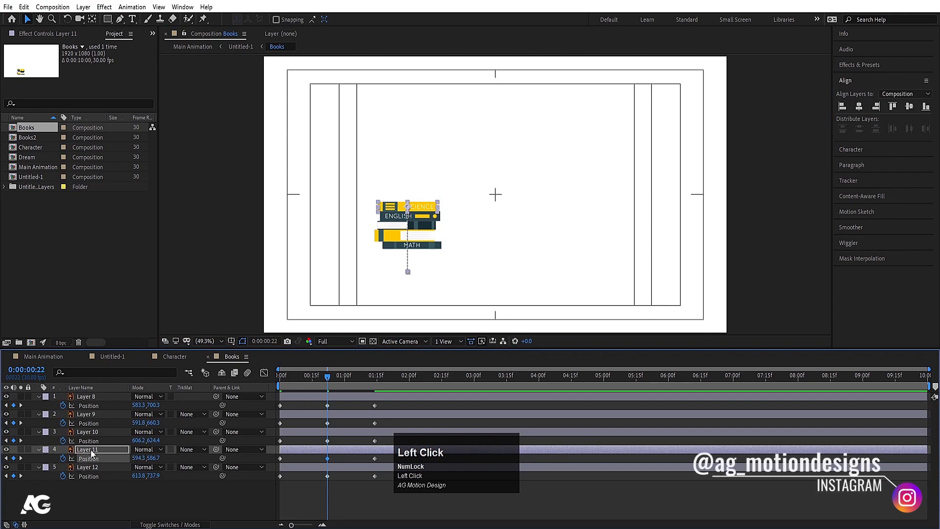
key("ctrl+c")
left_click_drag(328, 481, 324, 395)
key("ctrl+v")
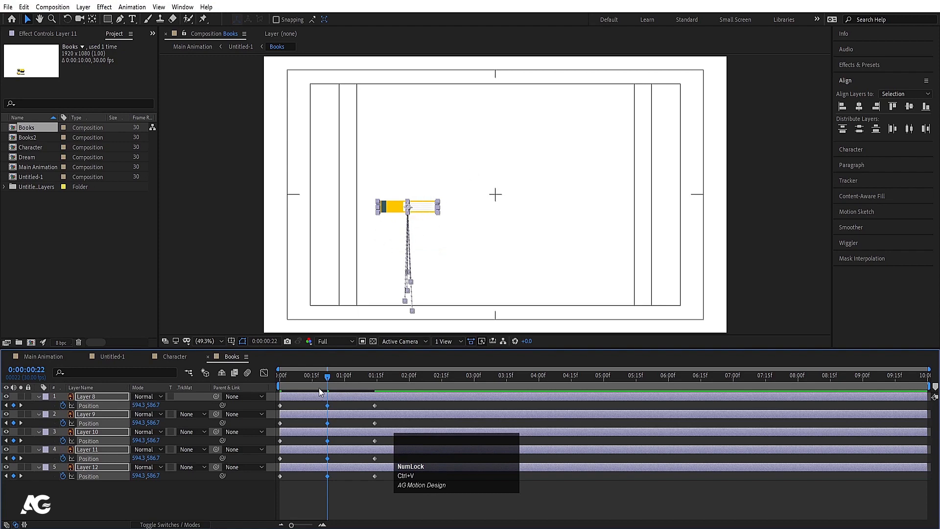
left_click_drag(319, 388, 186, 387)
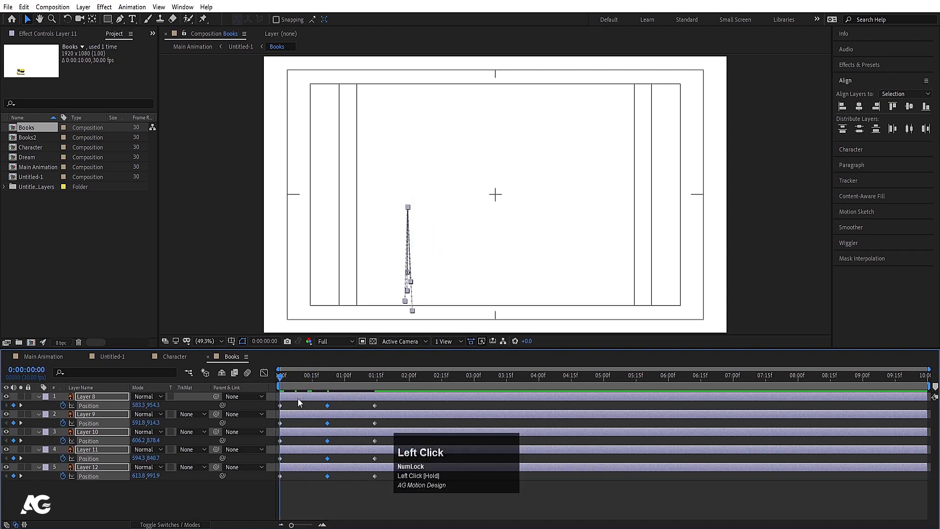
mouse_move(296, 383)
left_mouse_down()
mouse_move(337, 383)
mouse_move(281, 384)
left_mouse_up()
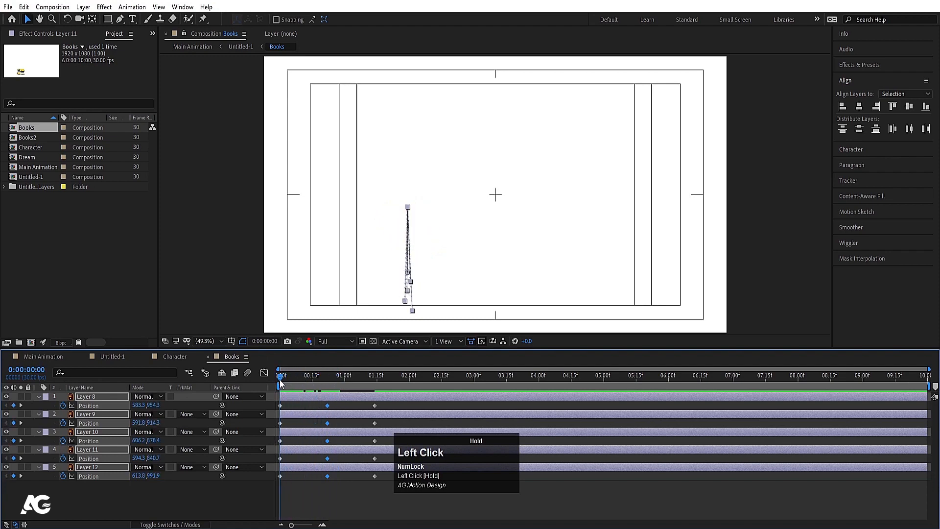
left_click(293, 484)
left_click(98, 467)
key("space")
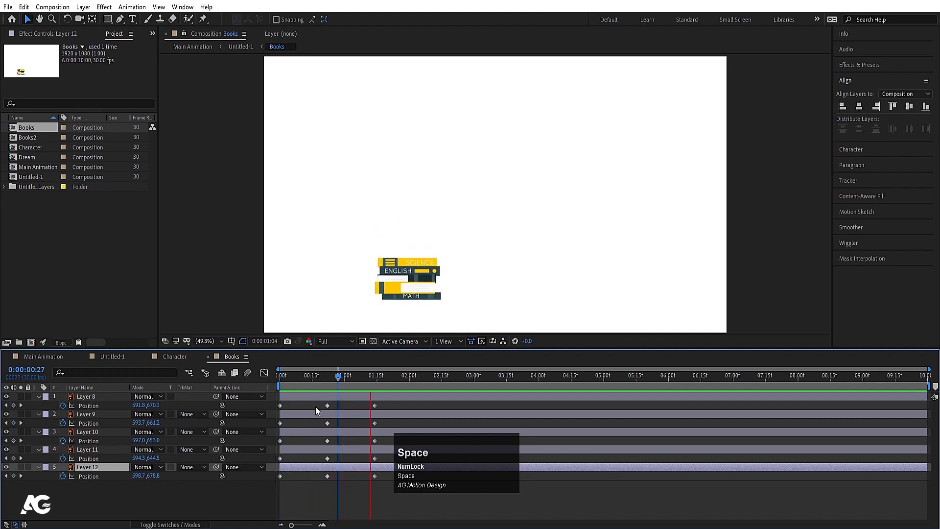
key("space")
- Copy the Math book's Position keyframe (Layer 12) at 0:00:00:00 onto the other four book layers and preview the motion
left_click(449, 323)
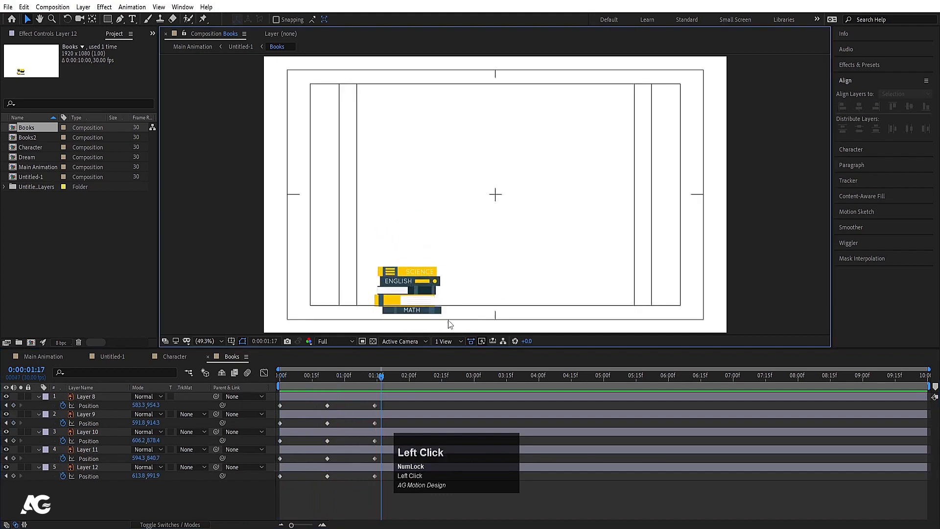
left_click(410, 312)
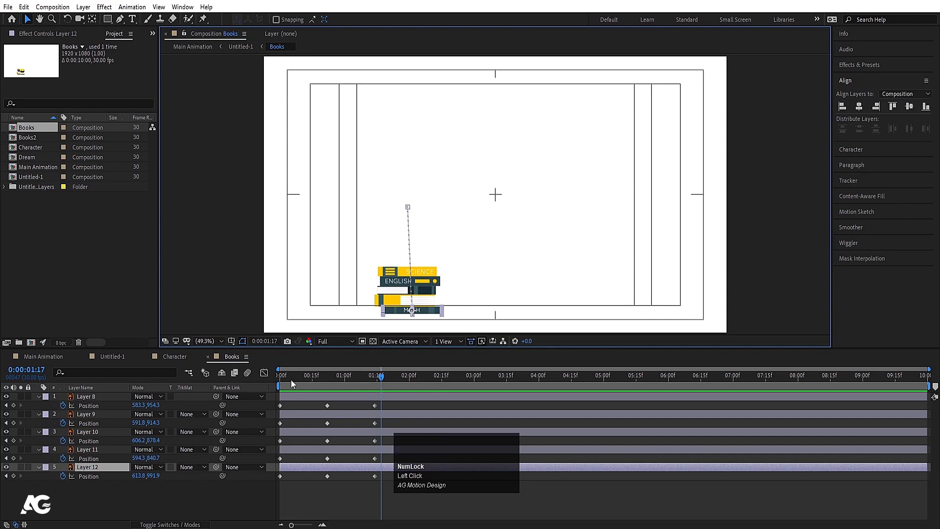
left_click_drag(291, 380, 234, 380)
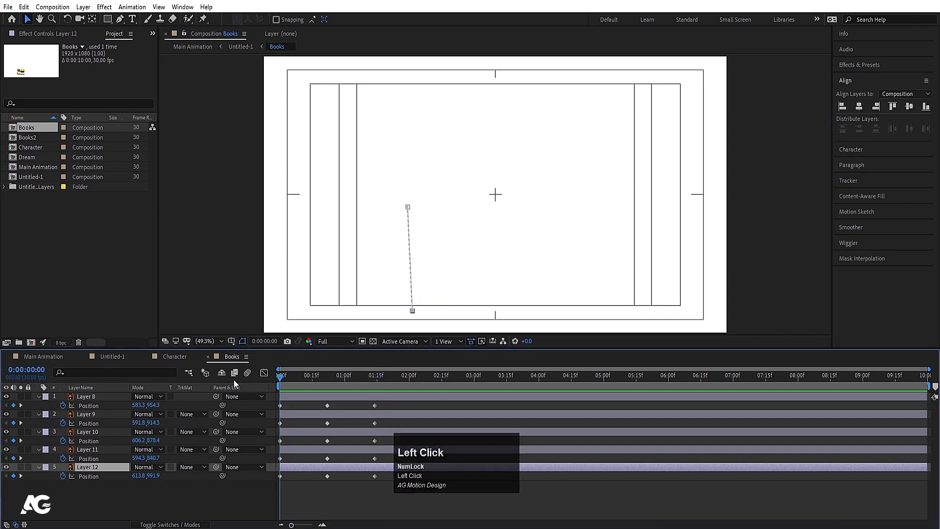
left_click(281, 477)
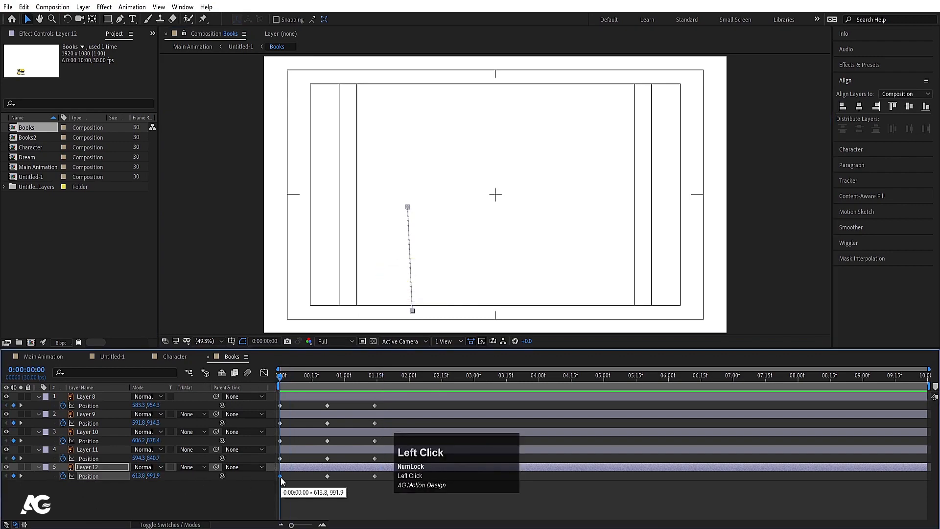
key("ctrl+c")
left_click(284, 450)
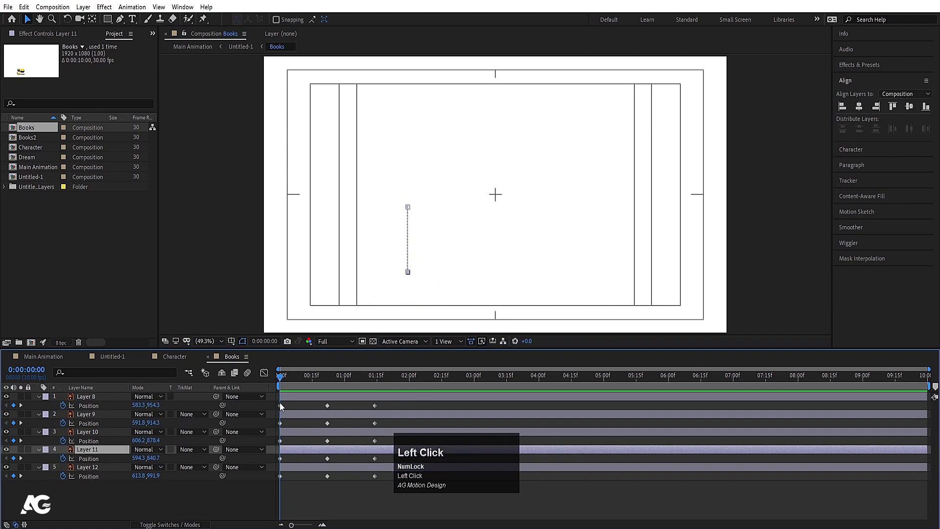
left_click(283, 395, "shift")
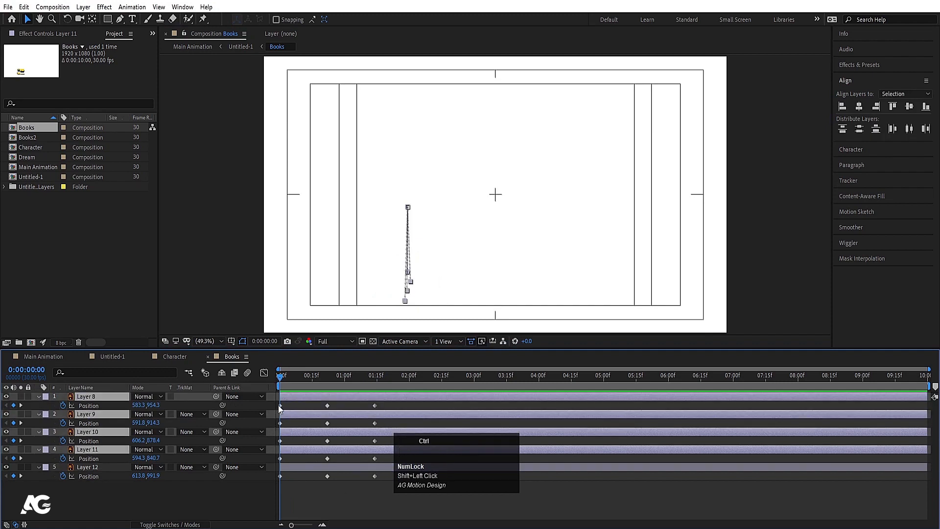
key("ctrl+v")
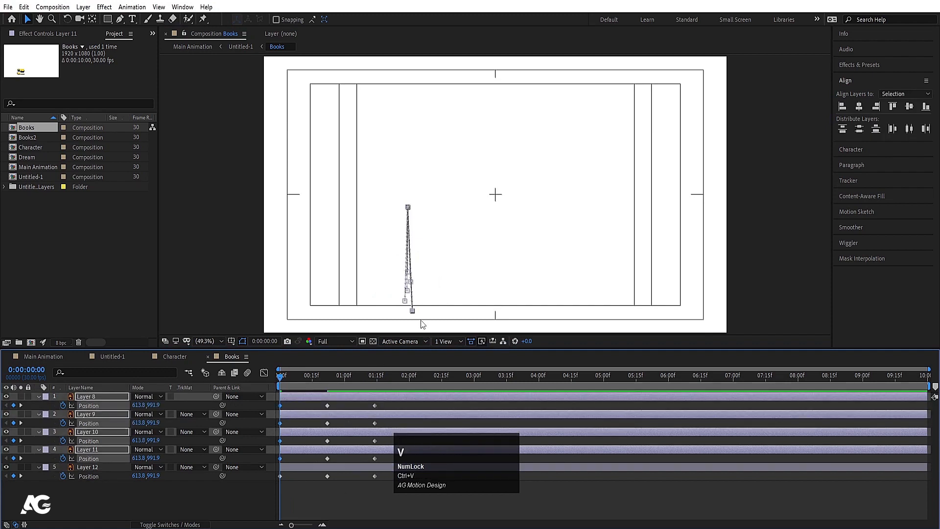
key("space")
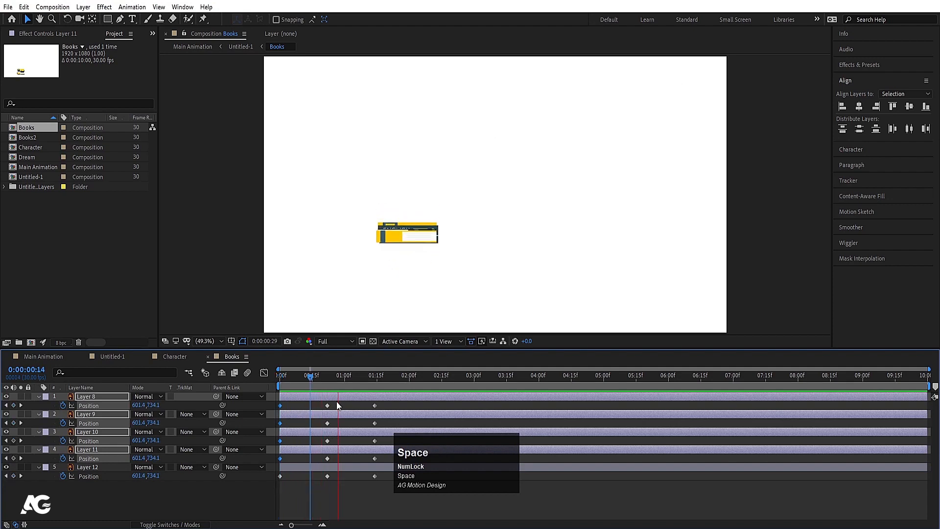
key("space")
left_click_drag(324, 376, 252, 389)
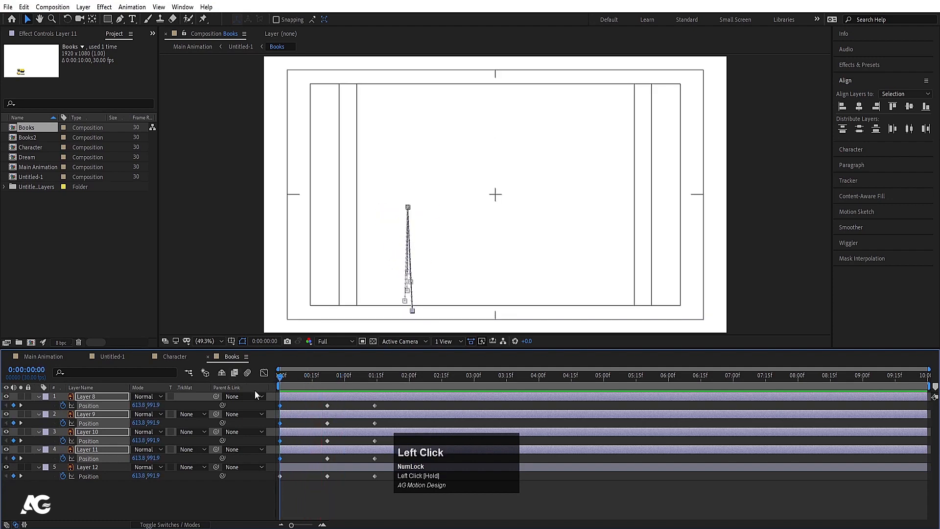
- Set Rotation to 1x at 0:00:01:14 on all five book layers and preview the spin
key("r")
left_click(101, 507)
key("r")
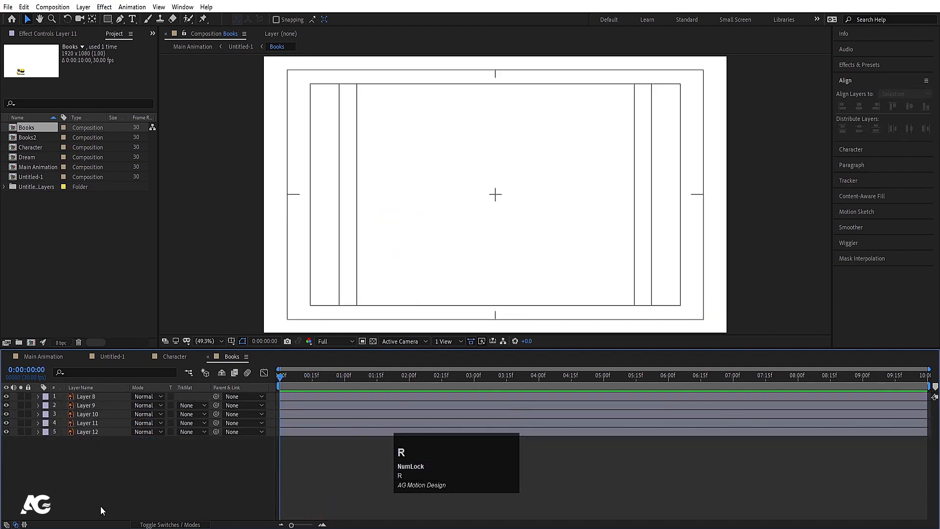
key("r")
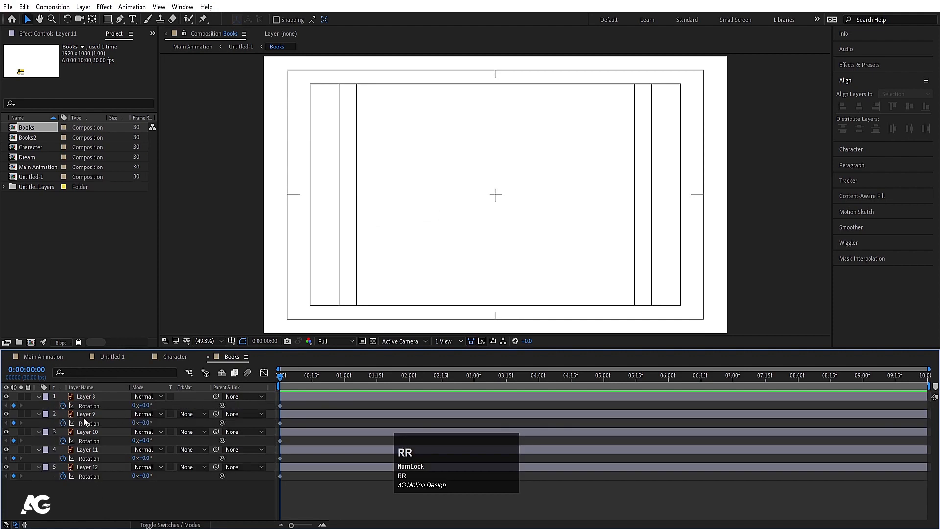
key("u")
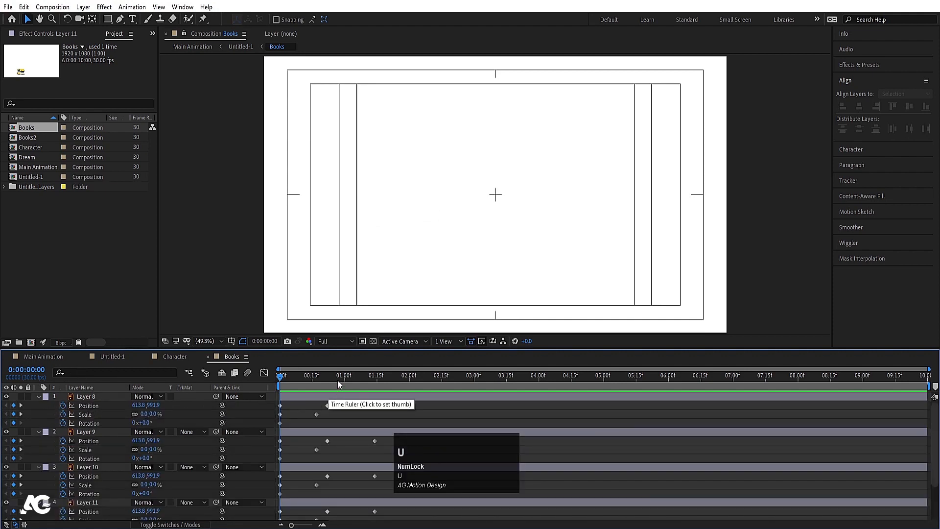
left_click_drag(337, 380, 374, 395)
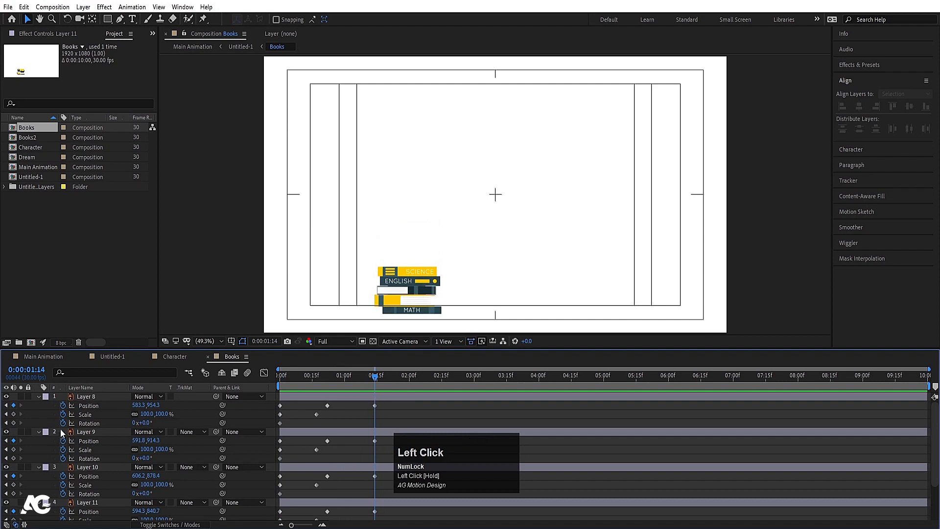
key("ctrl+a")
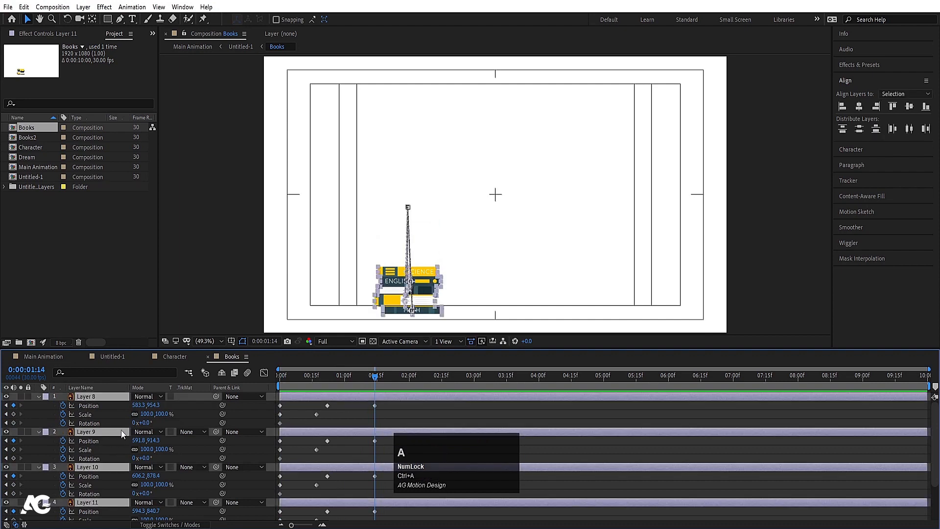
left_click(136, 422)
type("1")
key("Return")
key("space")
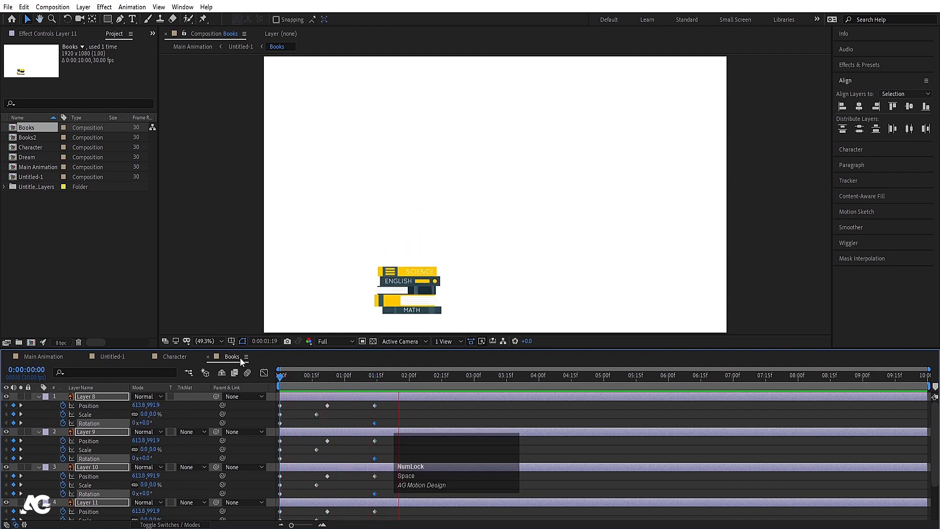
key("space")
left_click(298, 382)
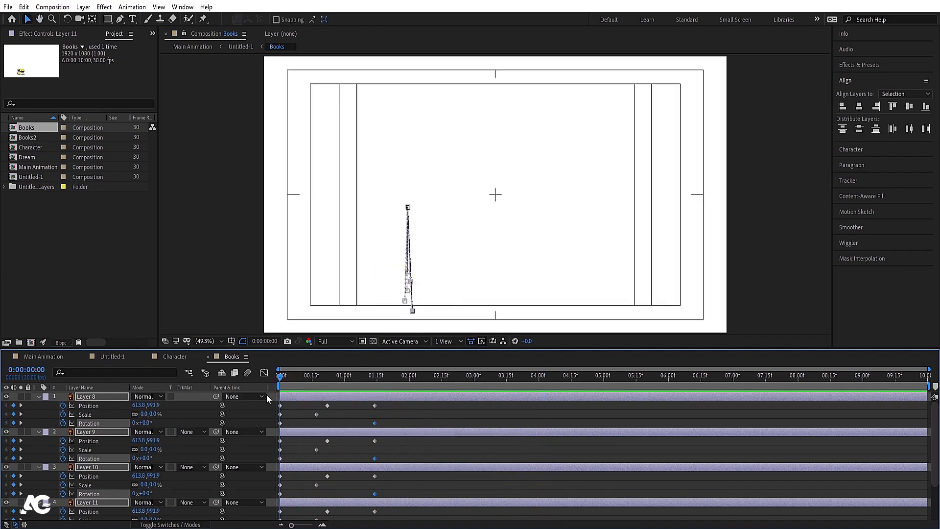
- Apply Easy Ease to the Scale keyframes of all five book layers
left_click(297, 408)
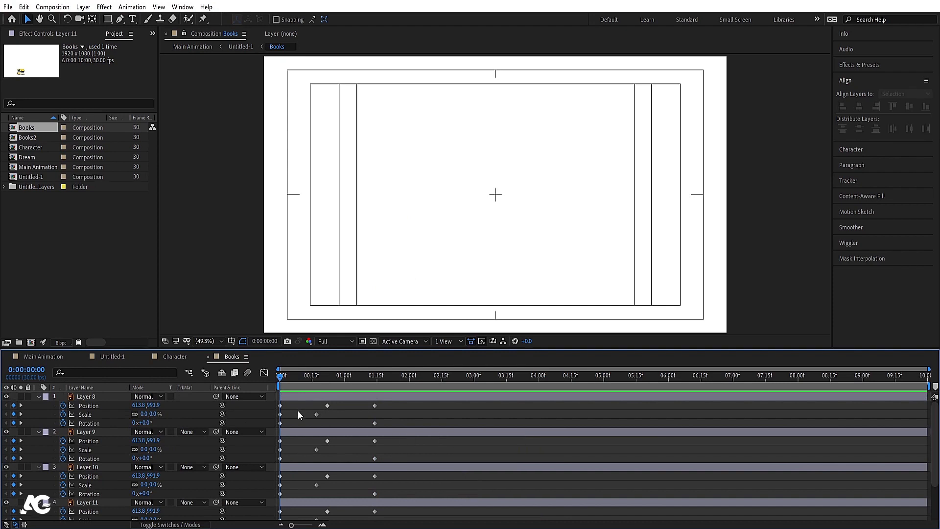
key("s")
key("s")
key("s")
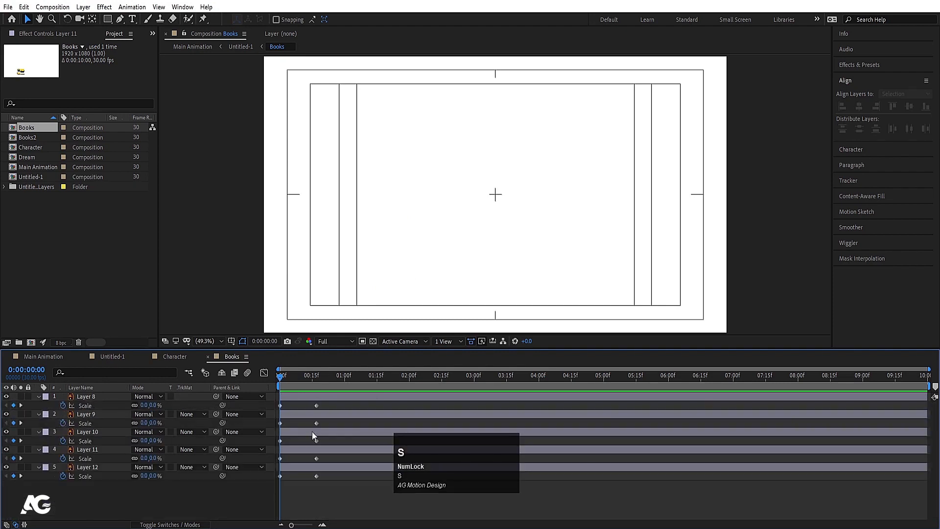
left_click_drag(331, 490, 251, 353)
key("F9")
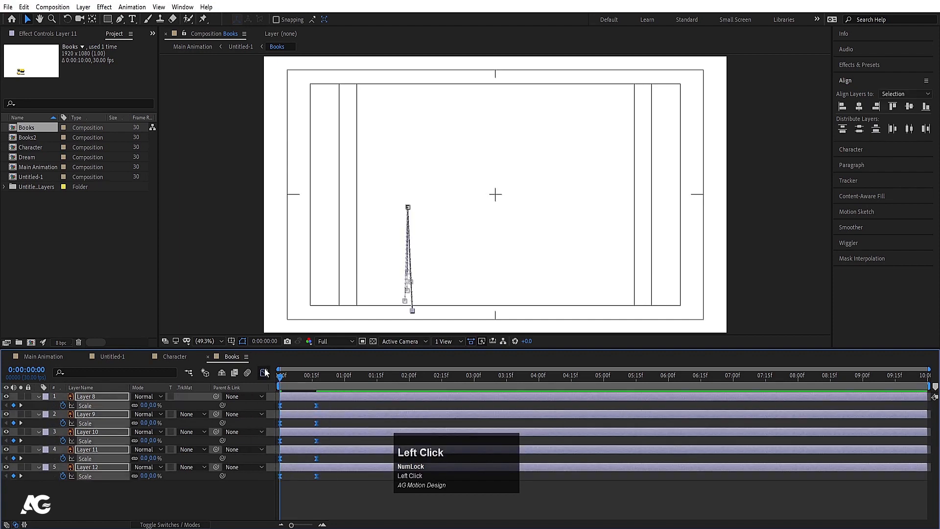
- Reshape the books' Scale speed curve so it peaks early and slows gradually, and preview the result
left_click(264, 372)
left_click_drag(330, 481, 297, 494)
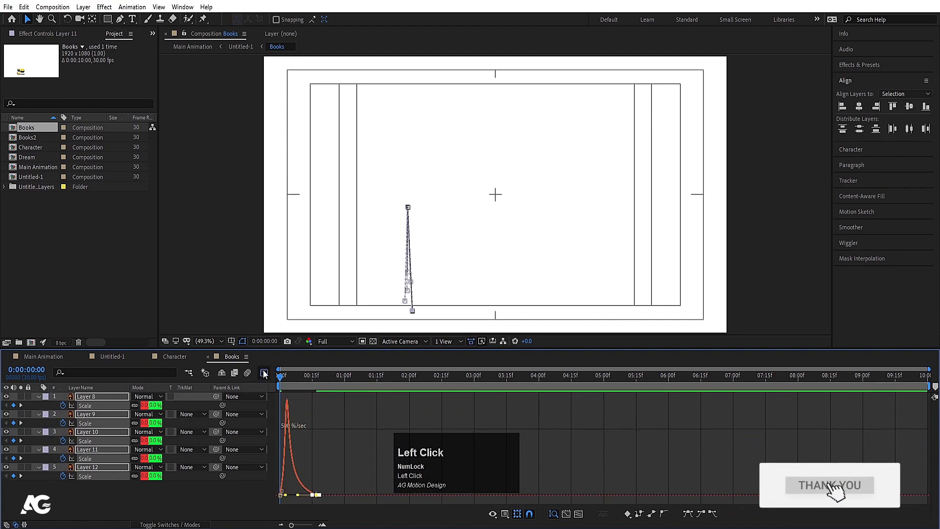
left_click(263, 372)
key("space")
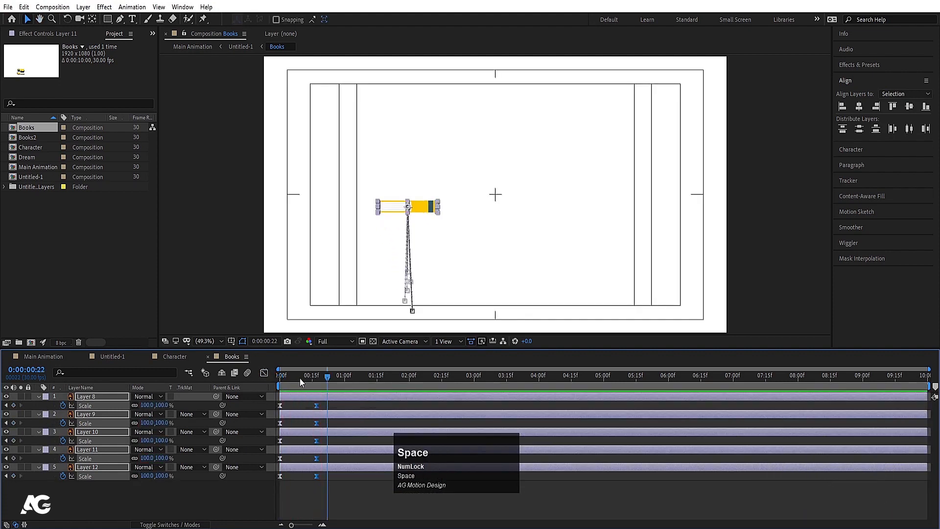
left_click(309, 448)
left_click(317, 495)
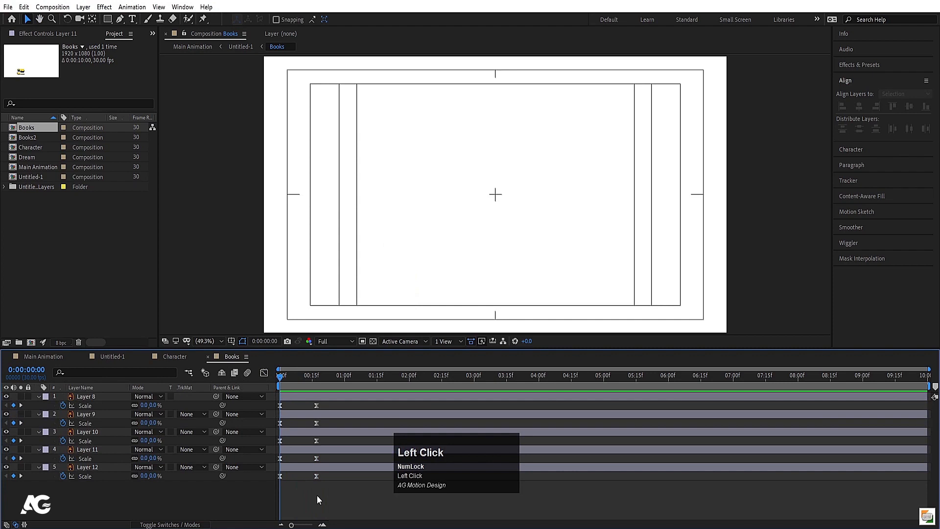
- Ease the books' Position keyframes and stretch the speed-curve handles around 0:00:00:22 to slow the motion at mid-air, then preview it
key("p")
left_click_drag(342, 489, 392, 394)
left_click(264, 373)
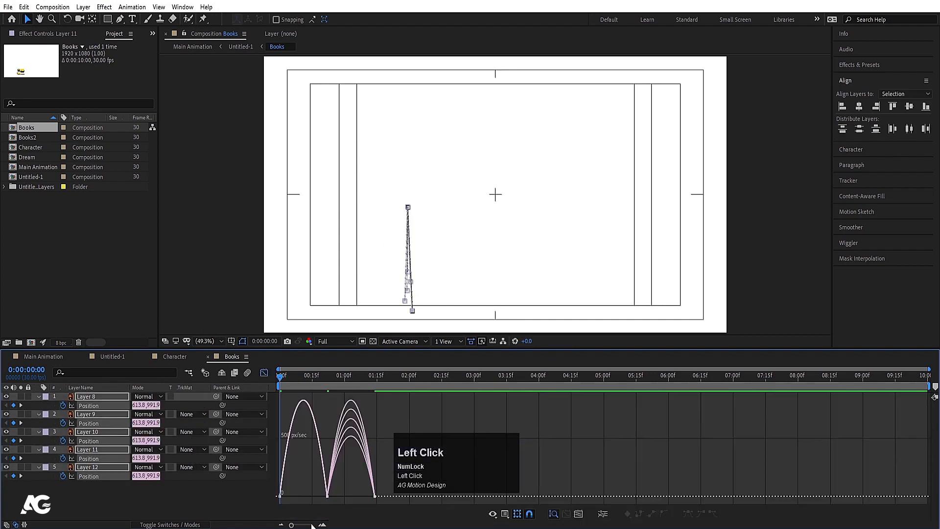
left_click_drag(306, 480, 275, 495)
mouse_move(342, 477)
left_mouse_down()
mouse_move(308, 506)
mouse_move(351, 493)
left_mouse_up()
key("space")
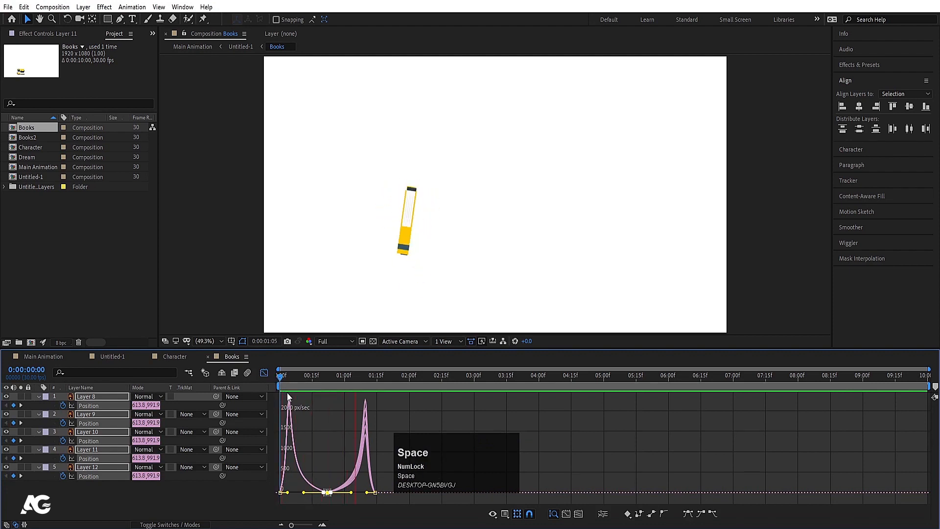
key("space")
- Shorten the Position speed-curve handles at the books' first and last keyframes to sharpen both peaks, and return to the first frame
mouse_move(380, 480)
left_mouse_down()
mouse_move(363, 507)
mouse_move(375, 492)
left_mouse_up()
key("shift")
mouse_move(295, 479)
left_mouse_down()
mouse_move(275, 501)
mouse_move(282, 491)
left_mouse_up()
left_click_drag(284, 377, 268, 382)
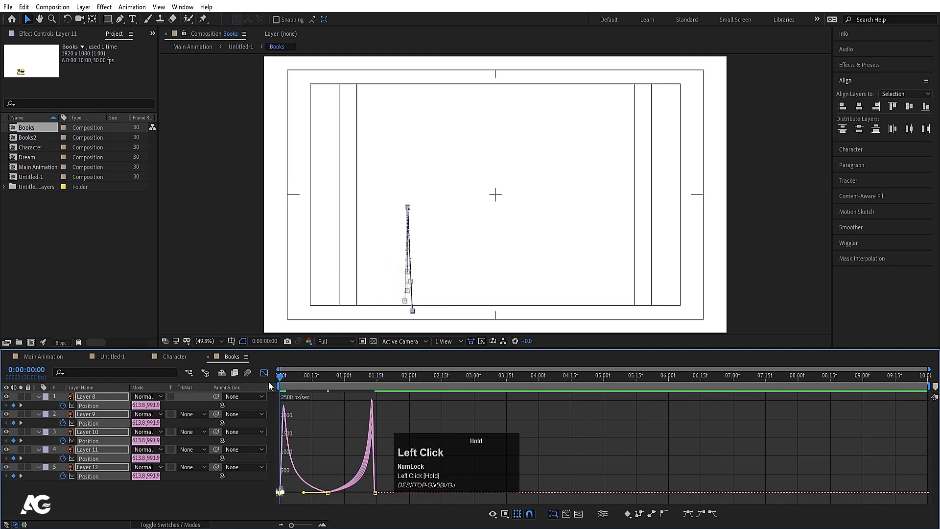
- Preview the books' Position easing and return to the layer bar view
key("space")
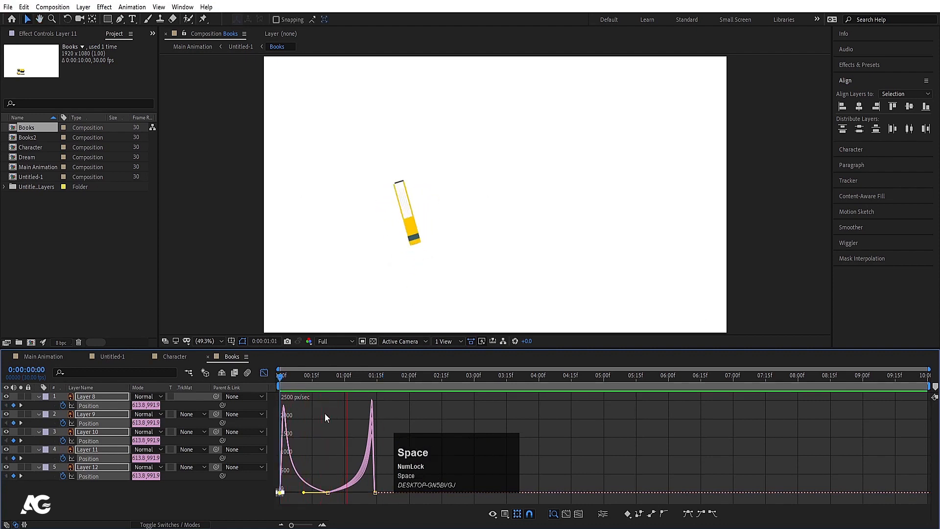
key("space")
left_click(264, 373)
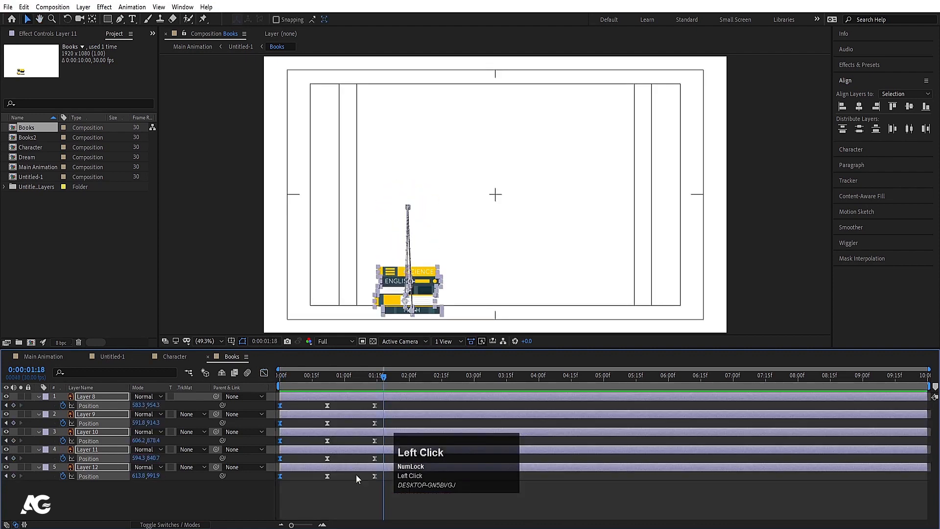
- Apply Easy Ease to the Rotation keyframes of all five book layers
left_click(365, 497)
key("t")
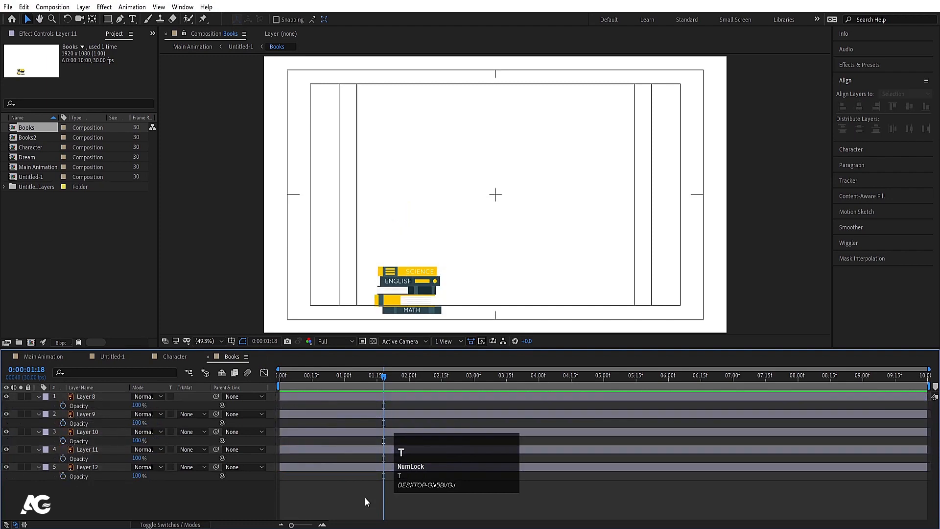
key("r")
left_click_drag(397, 509, 164, 342)
key("F9")
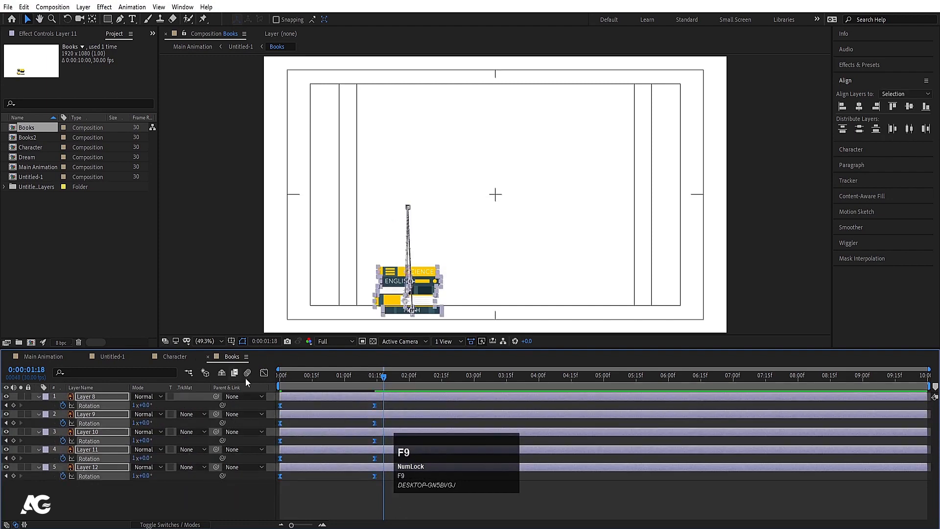
- Lengthen the handles of the books' Rotation speed curve so the spin is fastest midway, and preview the animation
left_click(263, 373)
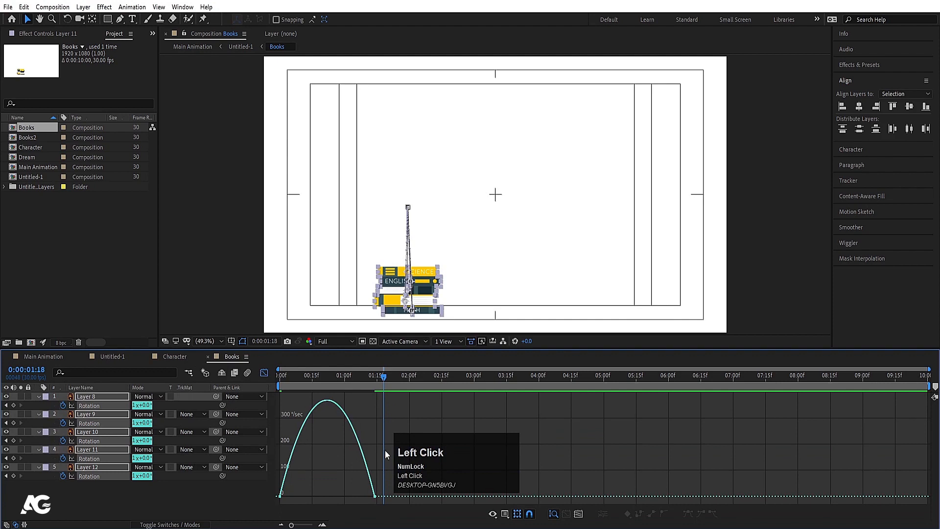
left_click_drag(385, 451, 321, 494)
left_click_drag(289, 377, 254, 369)
left_click(264, 373)
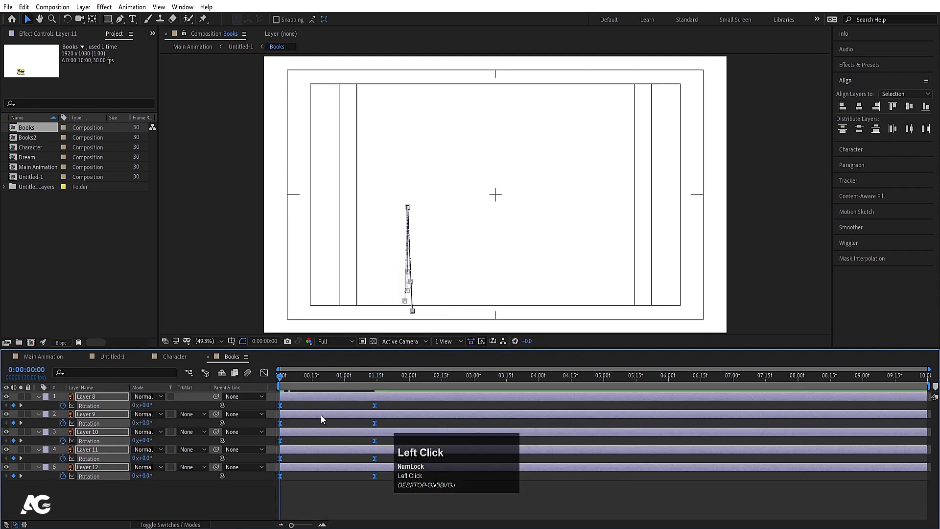
key("space")
key("space")
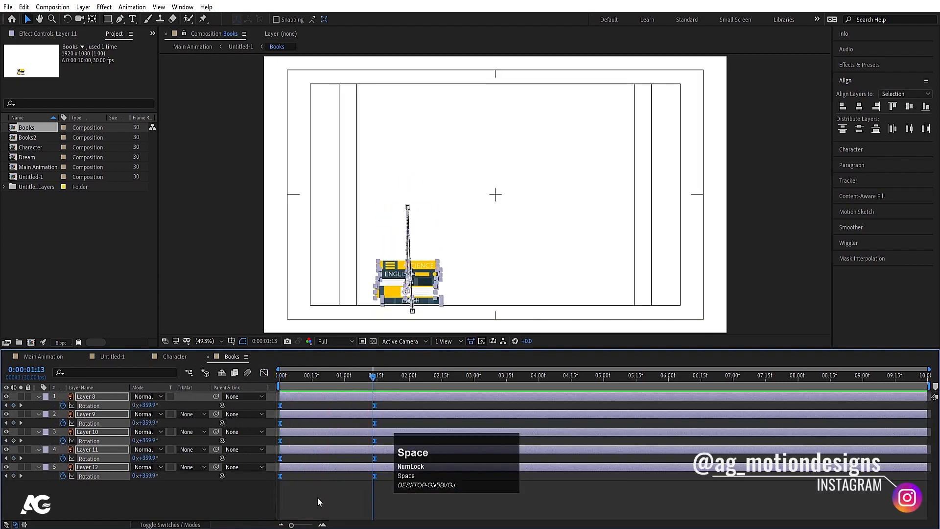
left_click(316, 498)
key("space")
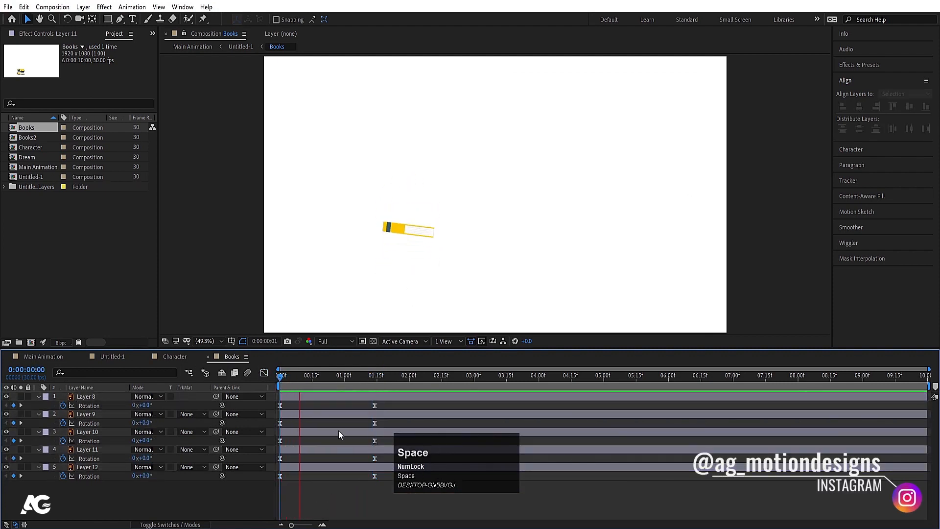
key("space")
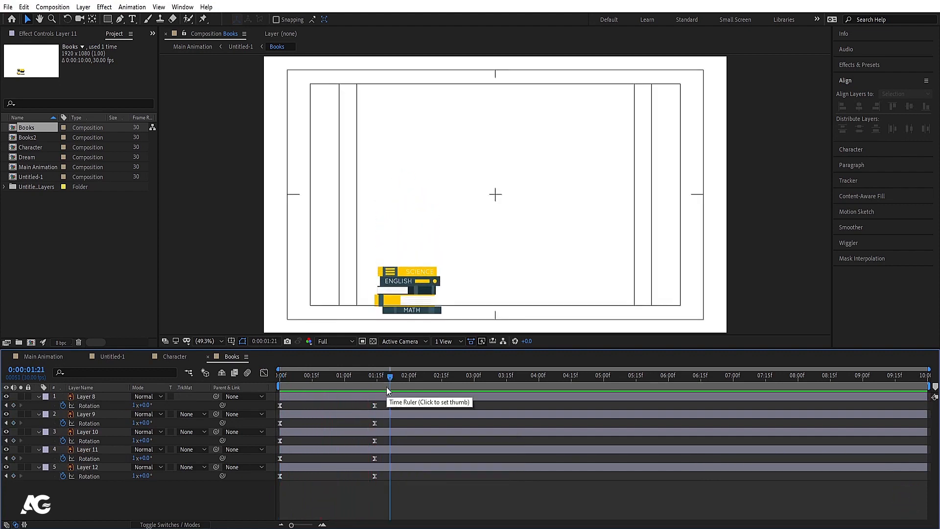
- Delay the yellow book just above the MATH book (Layer 8) by about 6 frames and preview the result
left_click(412, 310)
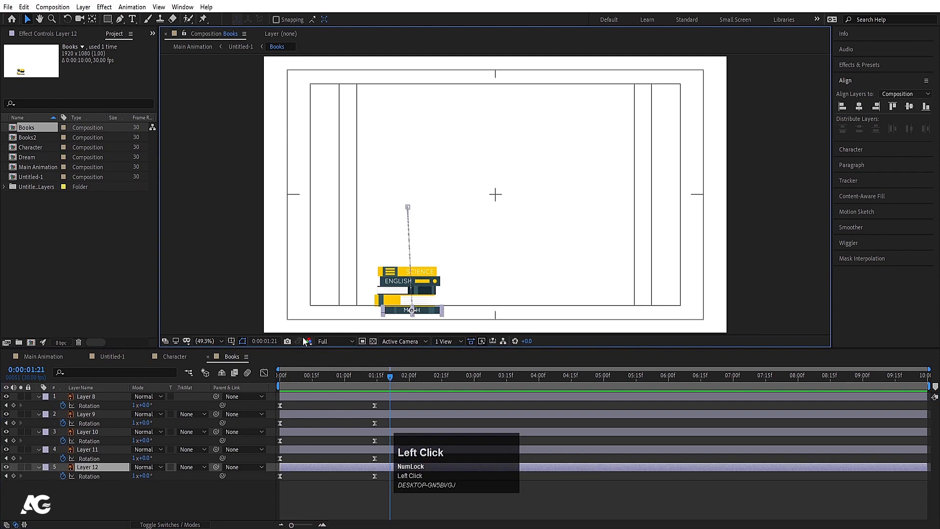
left_click(387, 302)
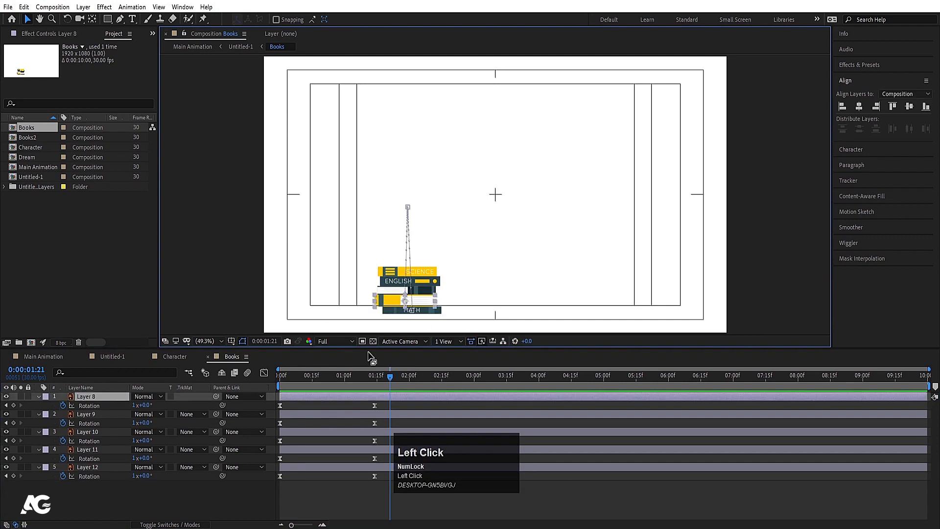
left_click_drag(287, 398, 300, 399)
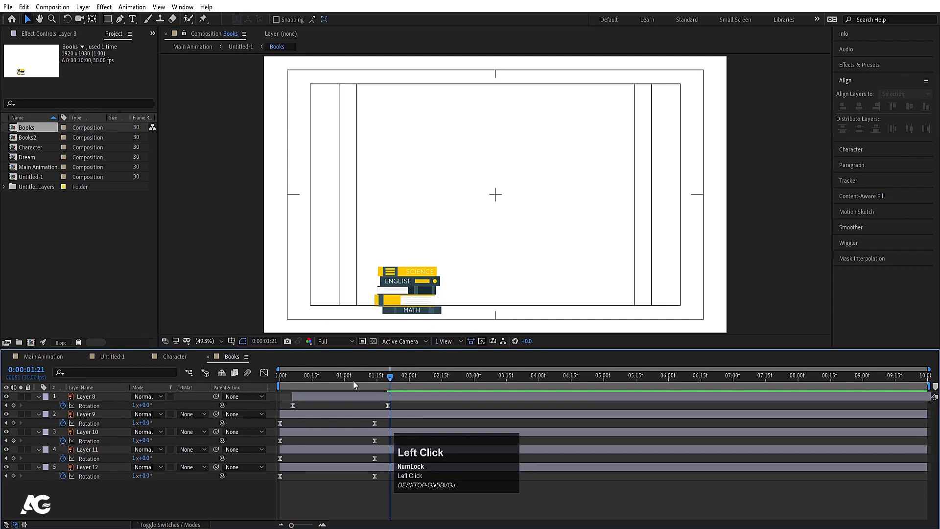
left_click_drag(353, 378, 303, 378)
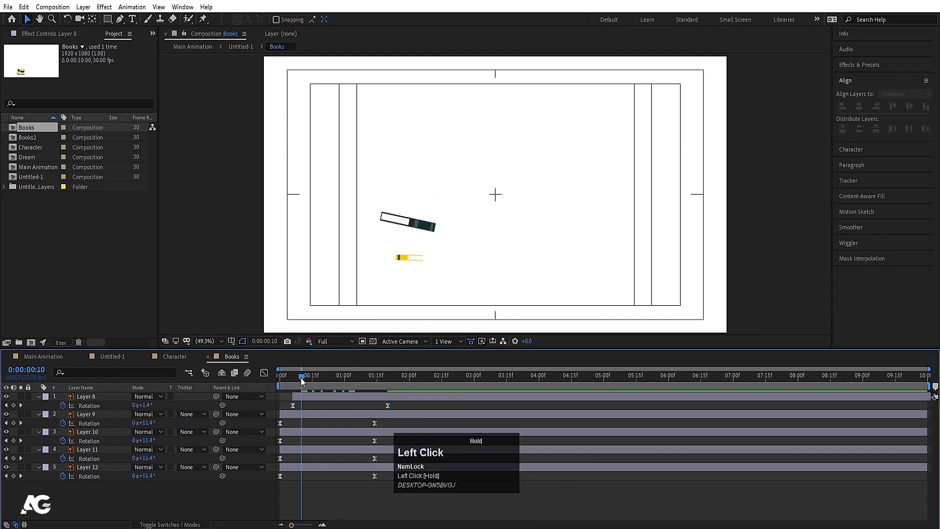
key("space")
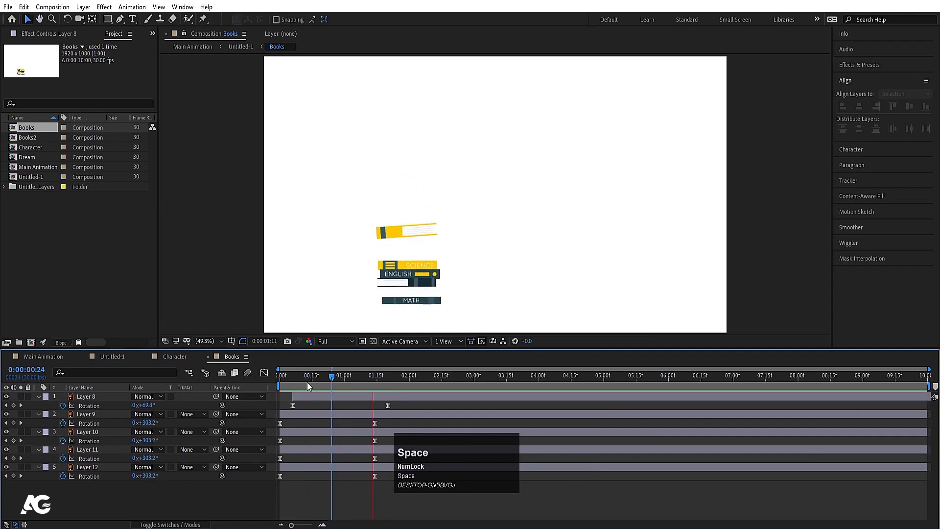
- Stagger Layers 9, 10 and 11 to start at about 9, 12 and 17 frames so the books land one after another
left_click(403, 299)
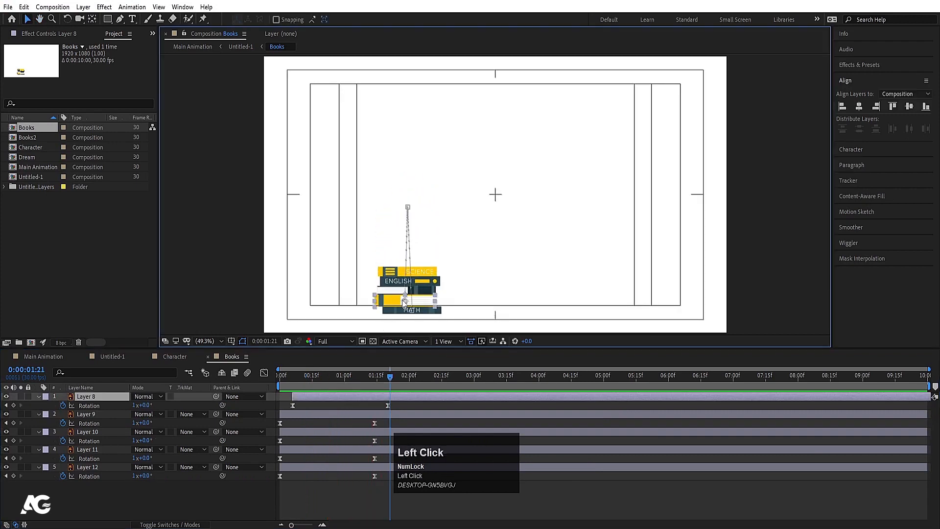
left_click(392, 292)
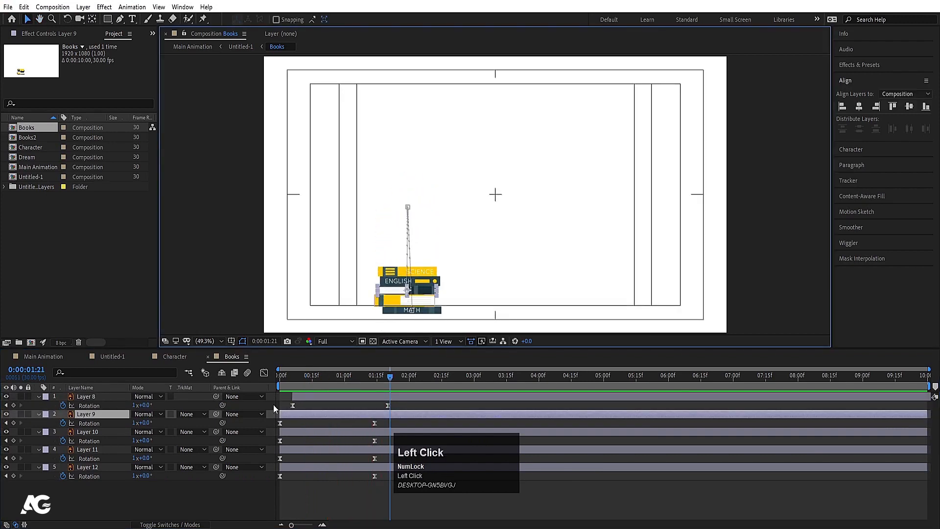
left_click_drag(298, 413, 327, 433)
left_click(405, 281)
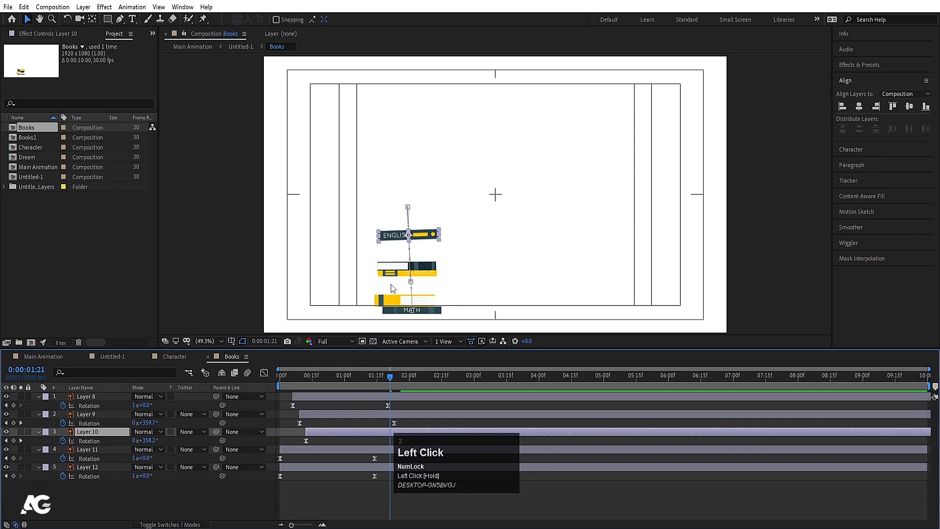
left_click(392, 277)
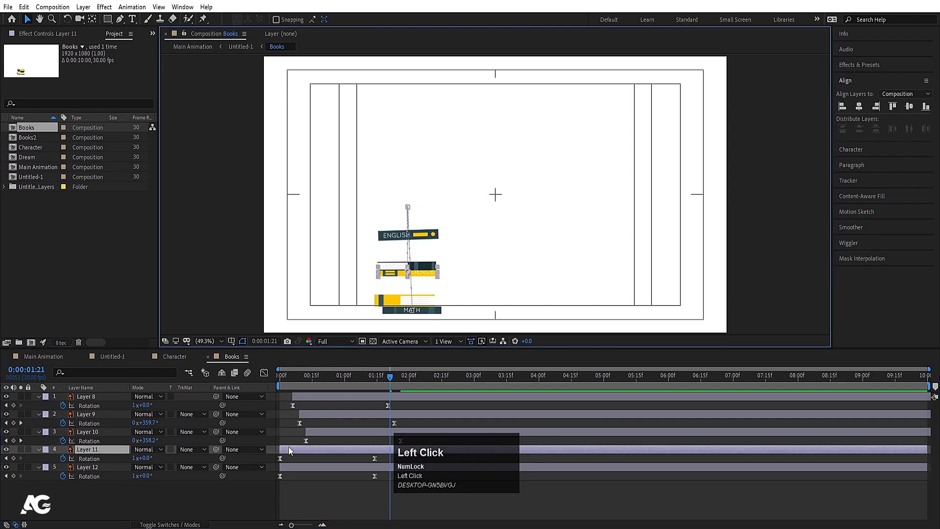
left_click_drag(289, 449, 324, 454)
- Move the MATH book's Layer 12 to the top of the layer stack and preview the staggered books from the first frame
left_click(294, 466)
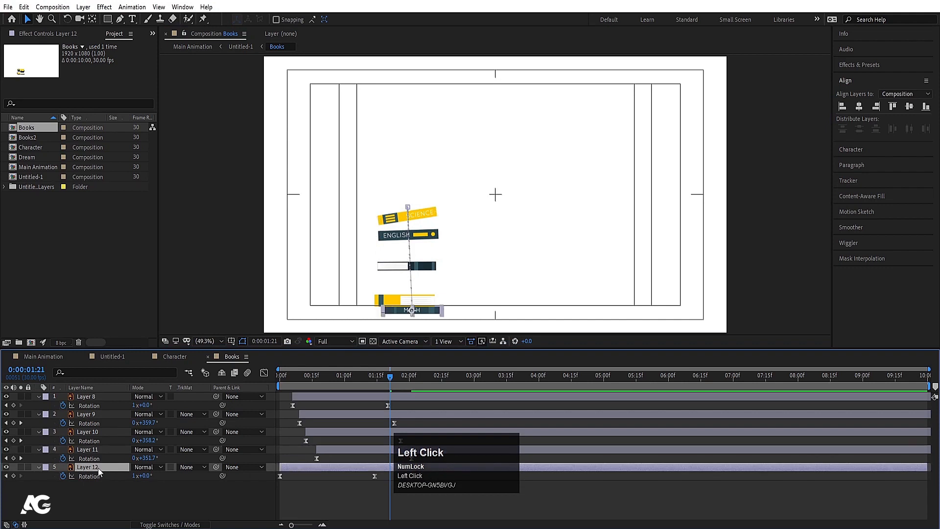
left_click_drag(98, 468, 110, 397)
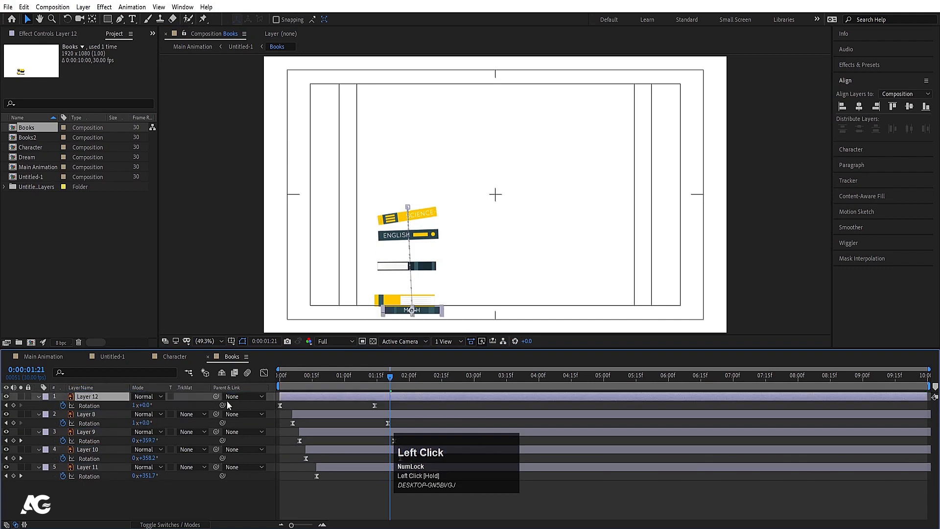
left_click(292, 379)
key("space")
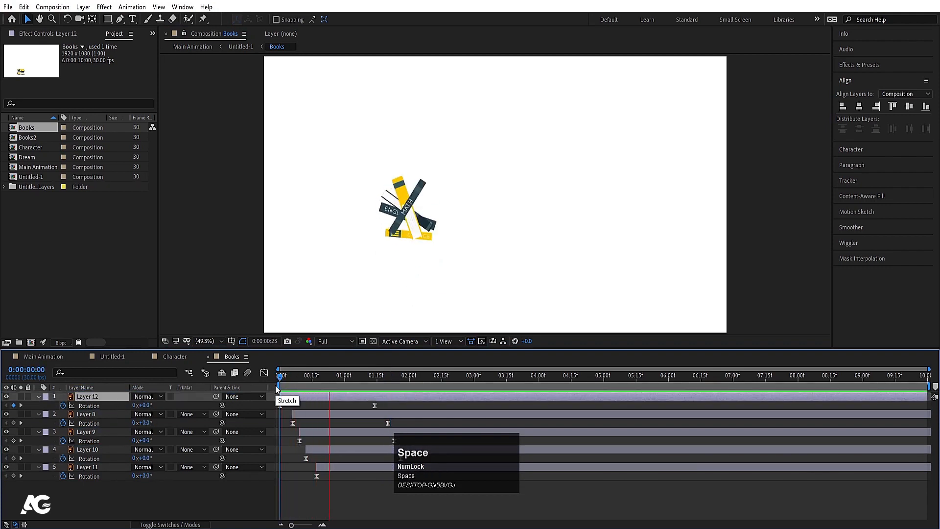
key("space")
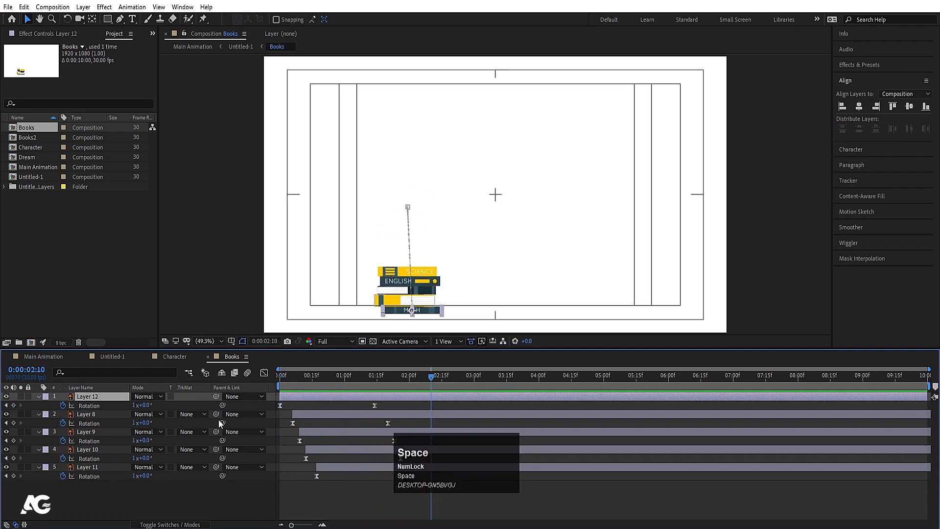
- Enable motion blur for all five book layers and preview the animation
key("F4")
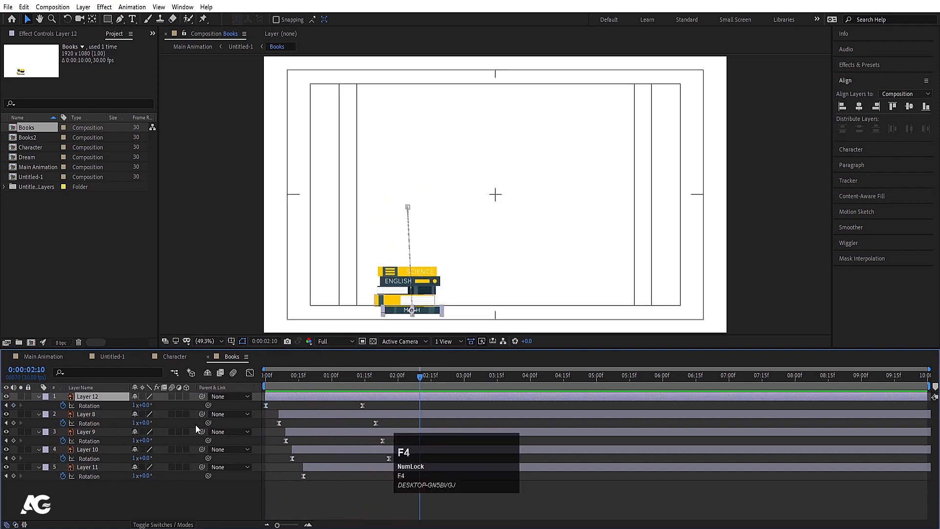
key("ctrl+a")
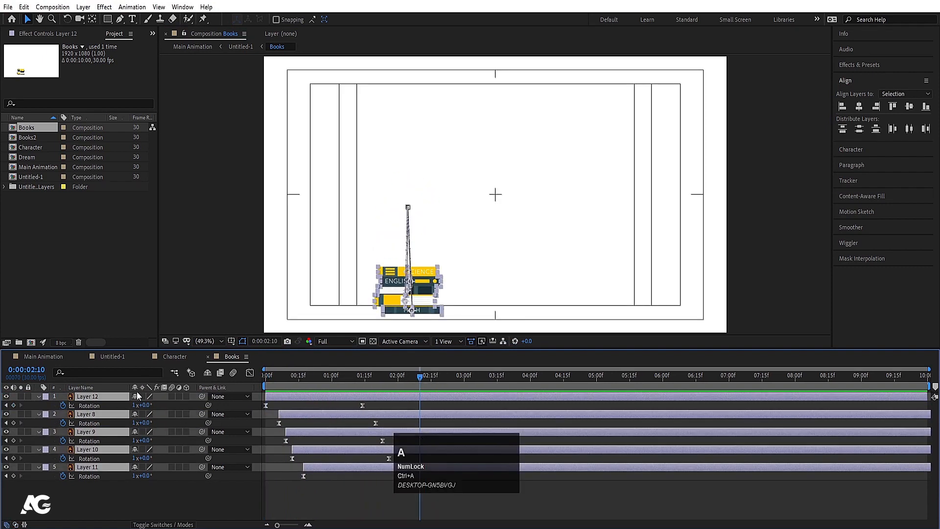
left_click(169, 394)
key("space")
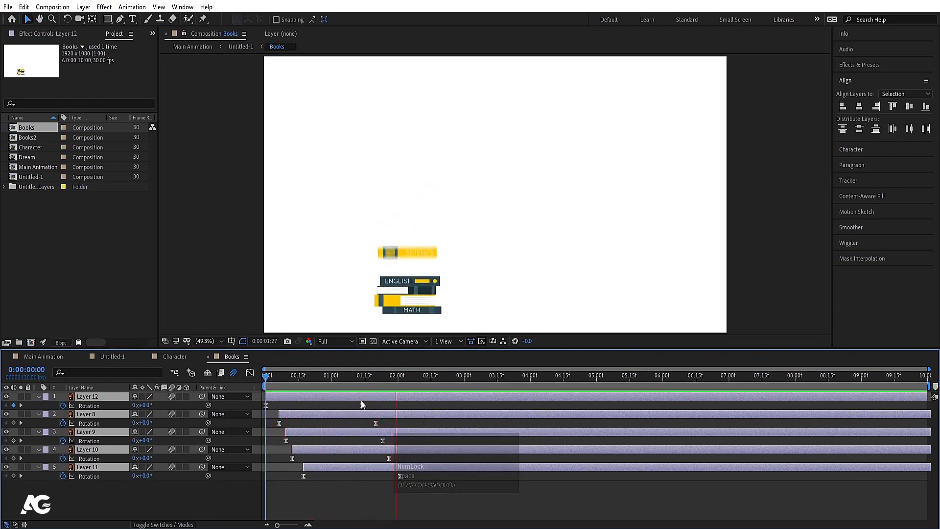
key("space")
- In the Character composition, move the head layer's anchor point down to the base of the neck
left_click(177, 357)
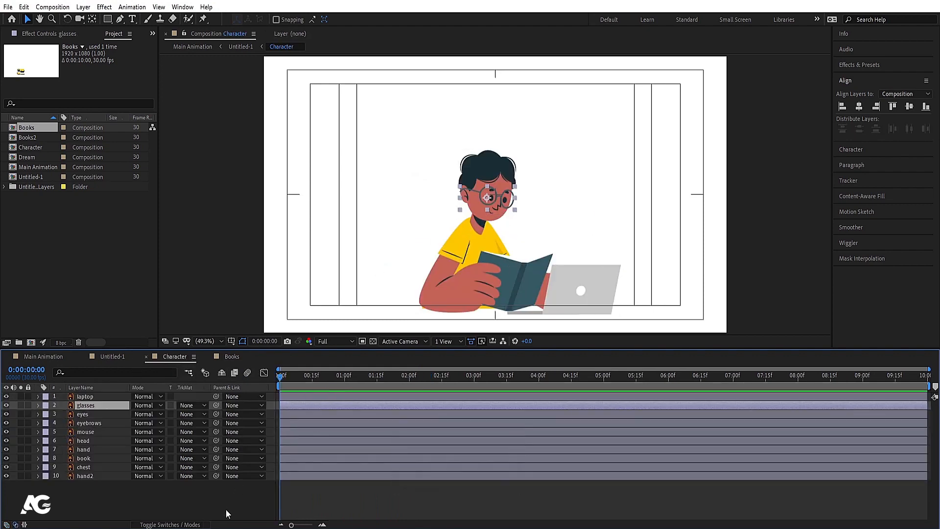
left_click(541, 199)
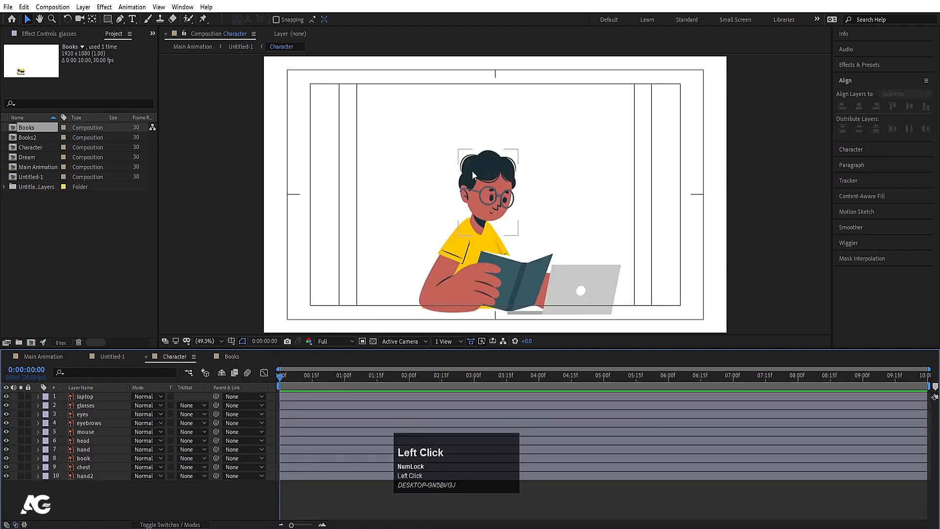
left_click(485, 170)
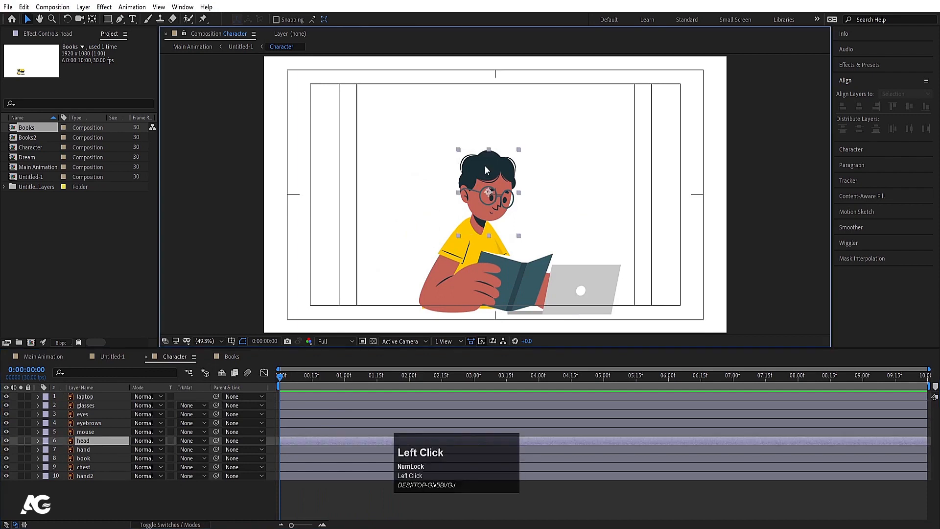
key("y")
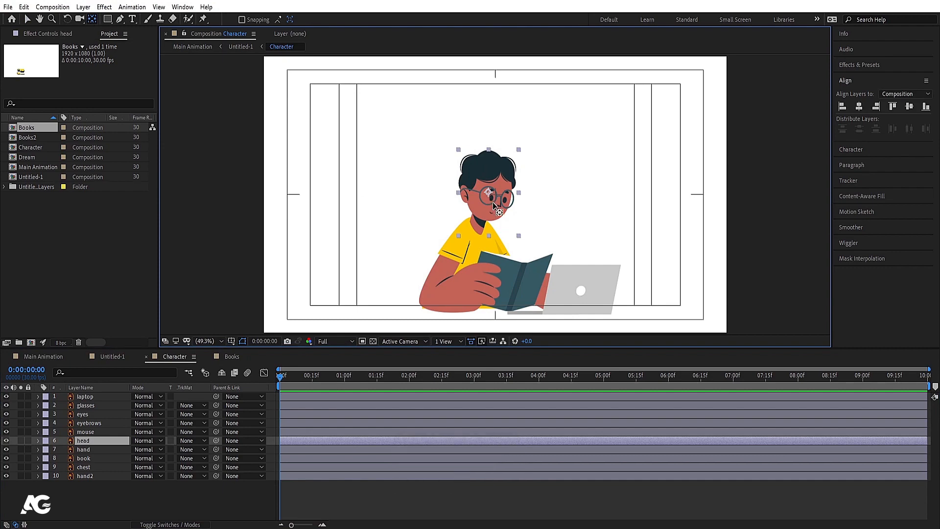
left_click_drag(488, 194, 478, 228)
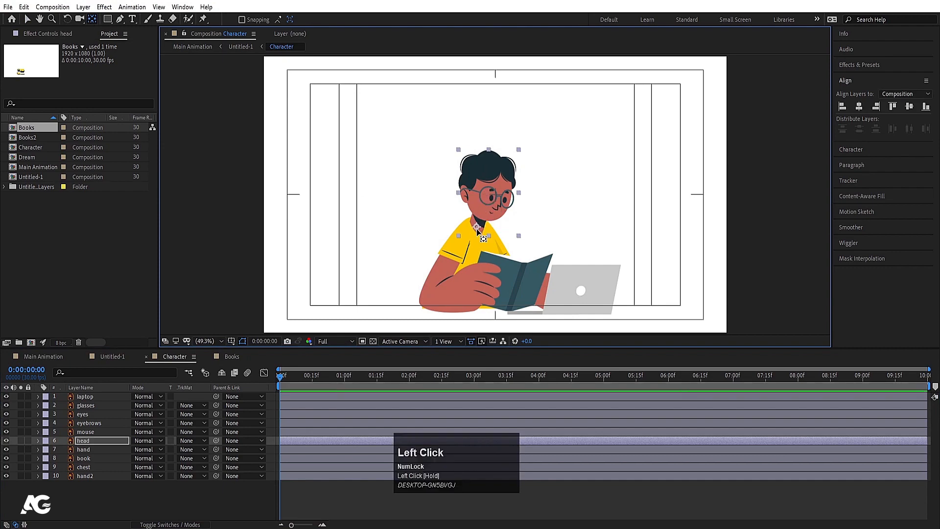
- Rename the layer "mouse" as "mouth"
left_click(93, 433)
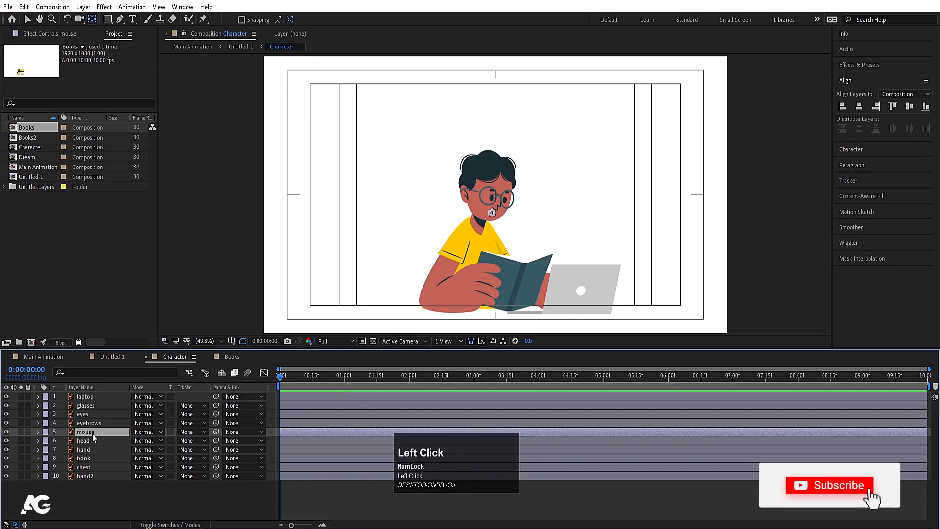
key("Return")
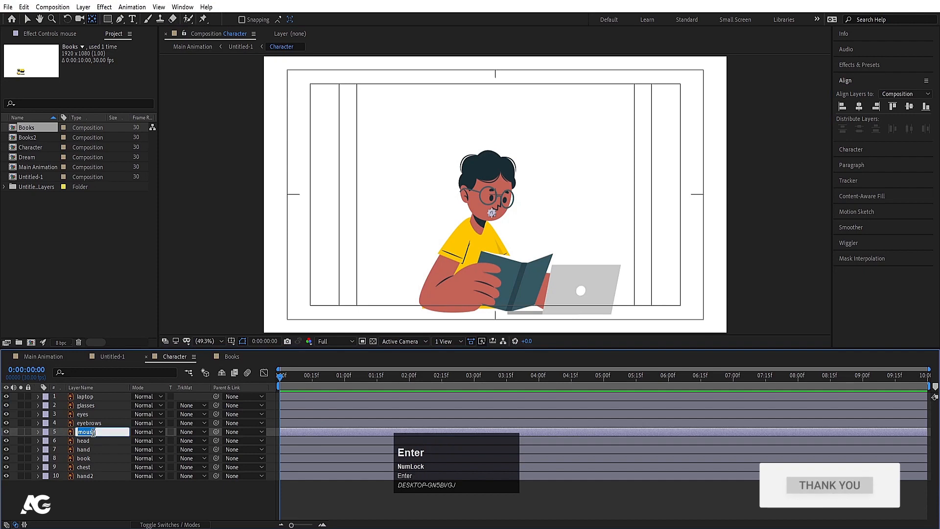
type("mopu")
key("ctrl+a")
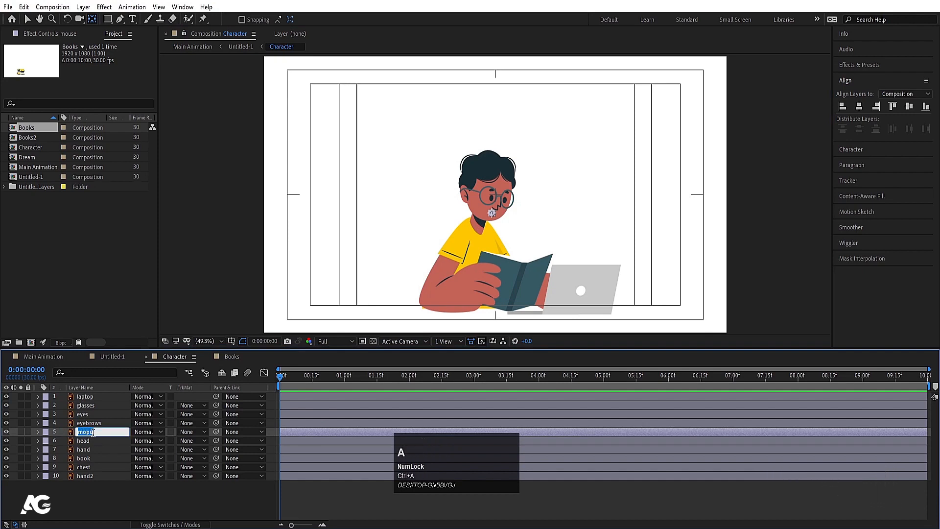
type("mo")
key("Return")
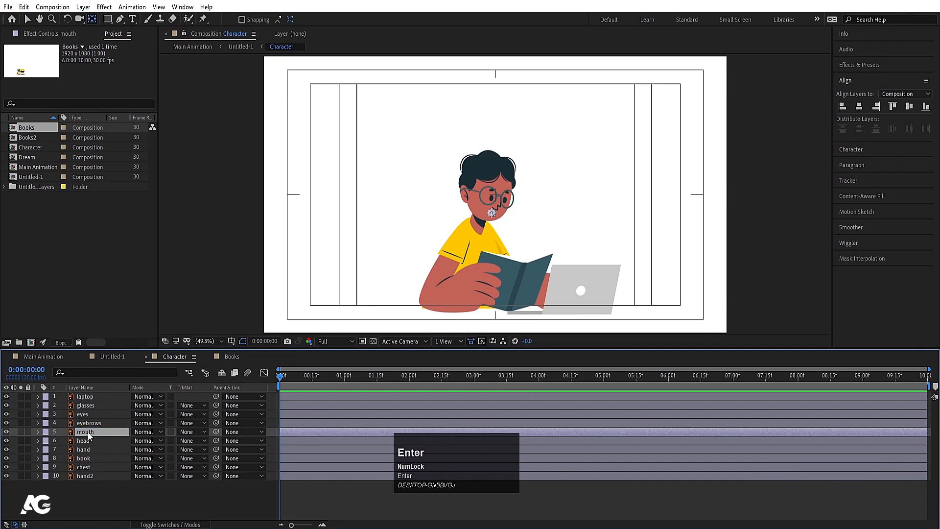
- Parent the glasses, eyes, eyebrows and mouth layers to the head layer
left_click(91, 406, "shift")
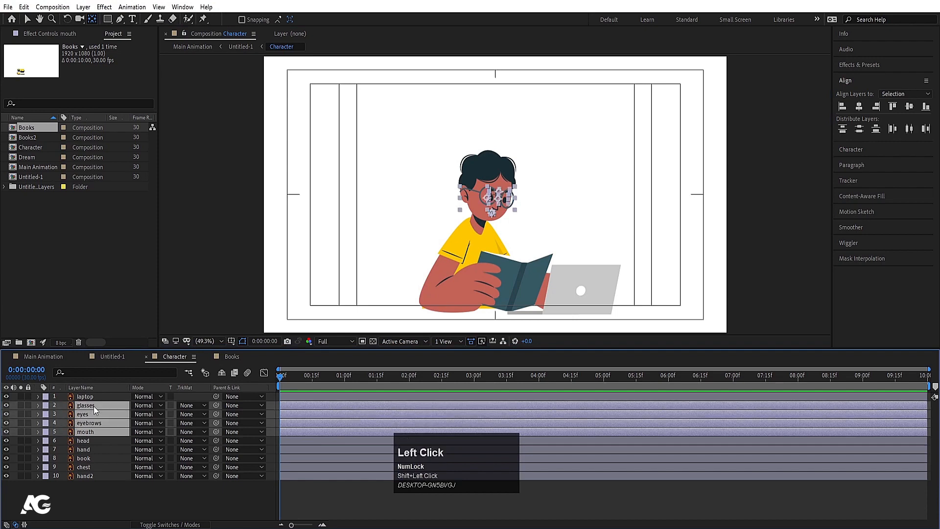
left_click_drag(214, 435, 116, 443)
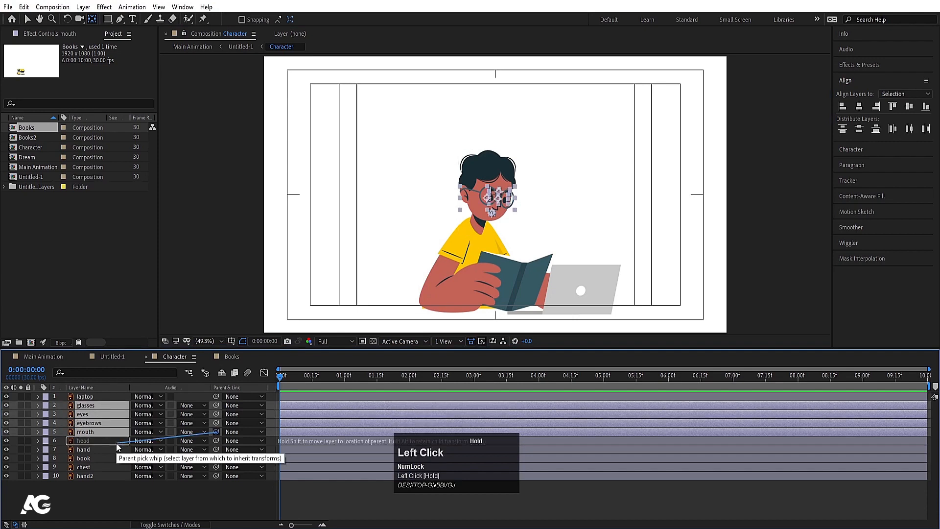
left_click(113, 442)
- Lock the glasses layer so the facial features behind it can be picked in the viewer
scroll(499, 180, "up", 5)
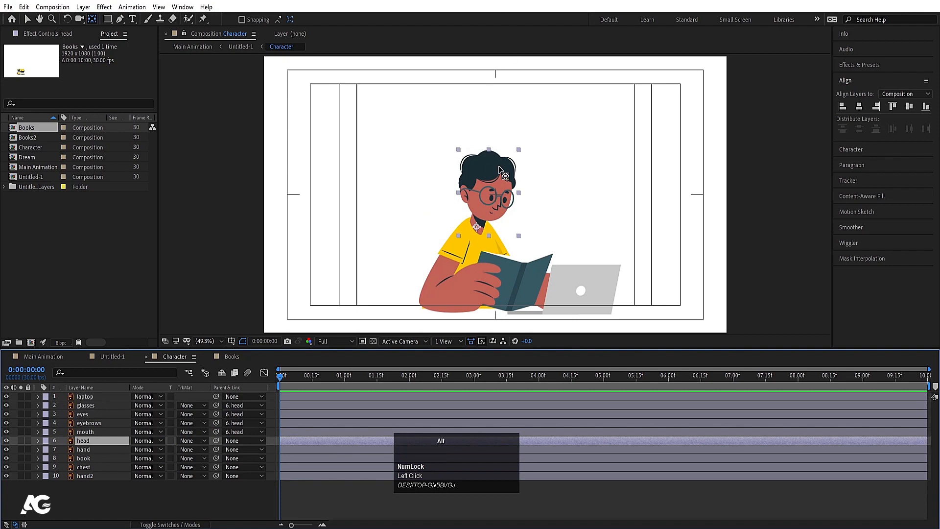
left_click_drag(362, 182, 325, 140)
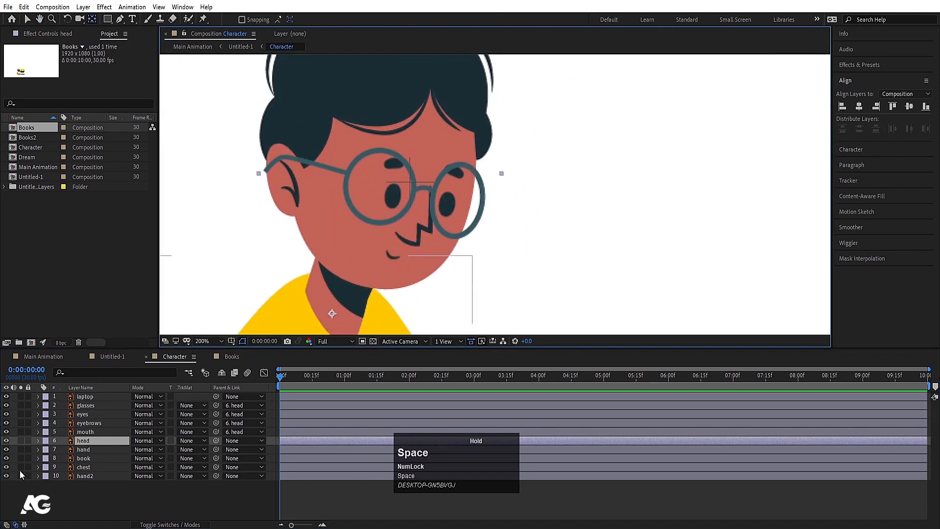
left_click(31, 406)
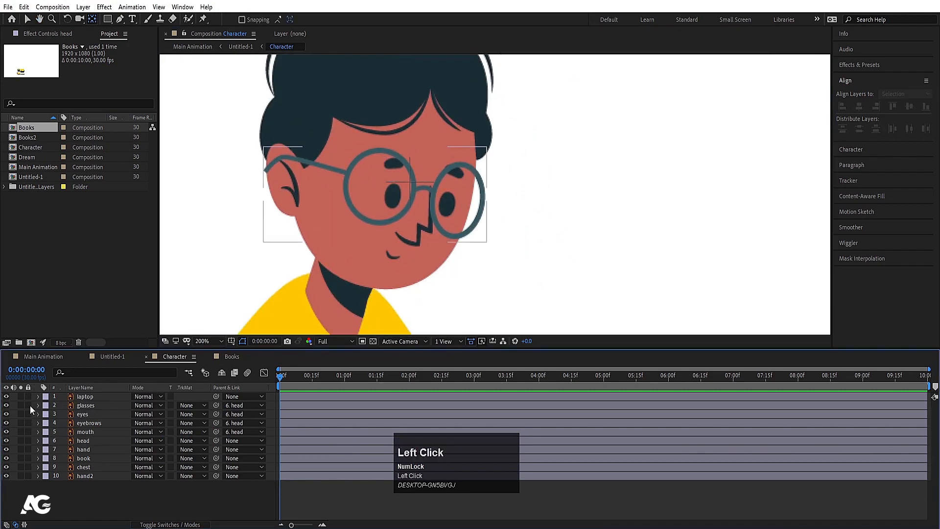
left_click(27, 405)
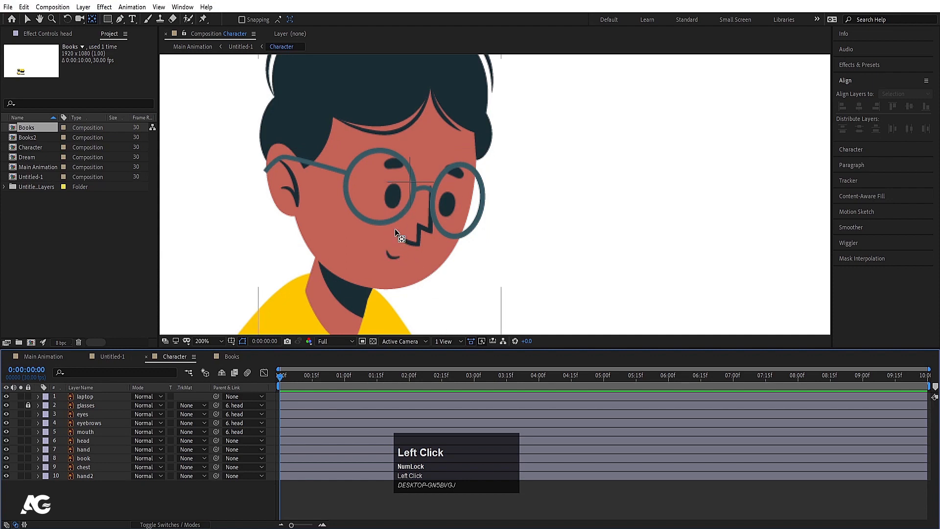
- Duplicate the eyes layer and rename the copy "eye mask"
left_click(394, 204)
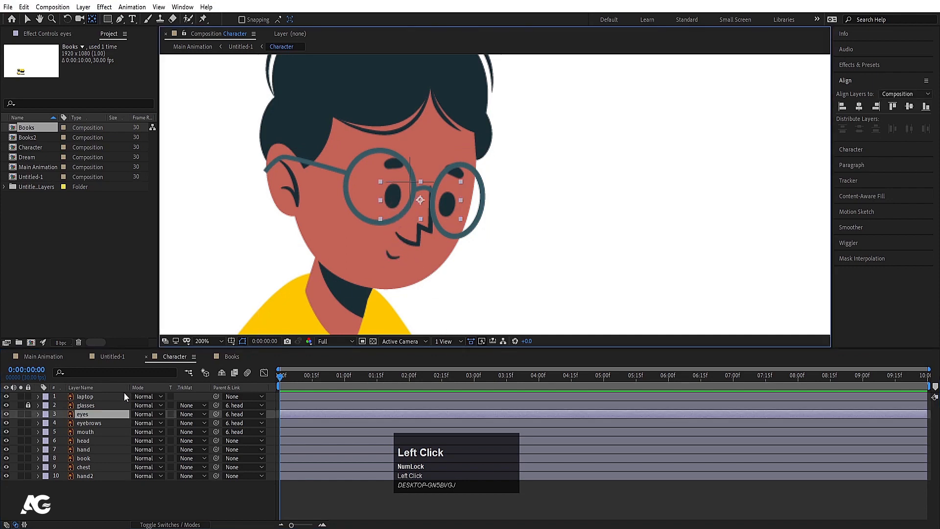
key("ctrl+d")
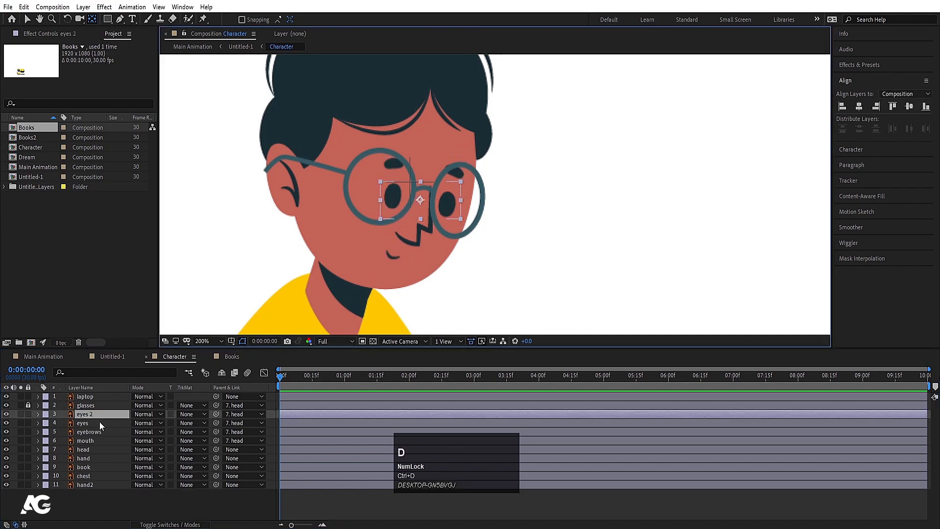
left_click(83, 416)
key("Return")
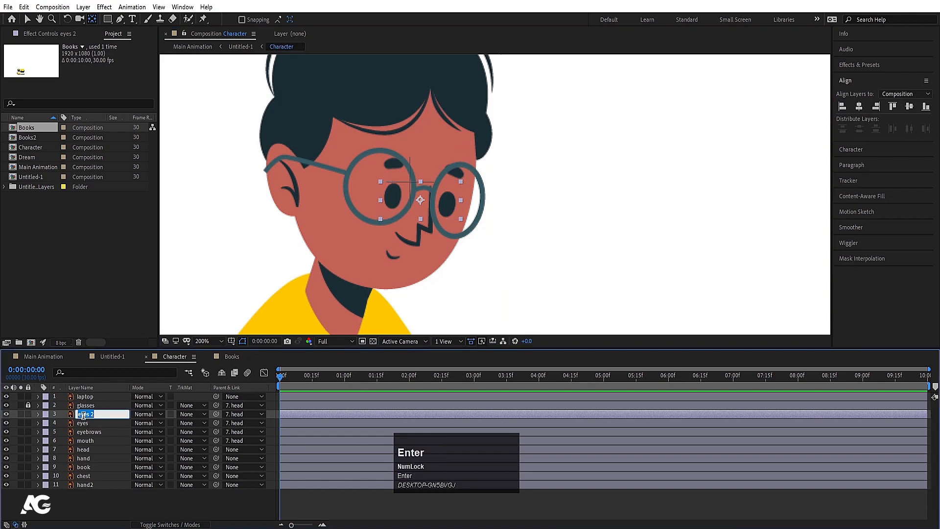
type("eye mask")
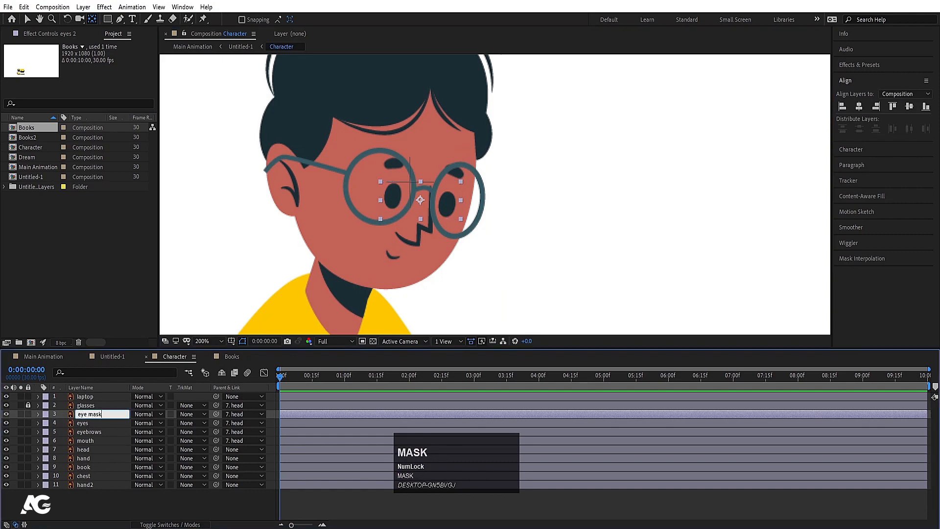
key("Return")
- Set the eyes layer's track matte to Alpha Matte "eye mask"
left_click(98, 424)
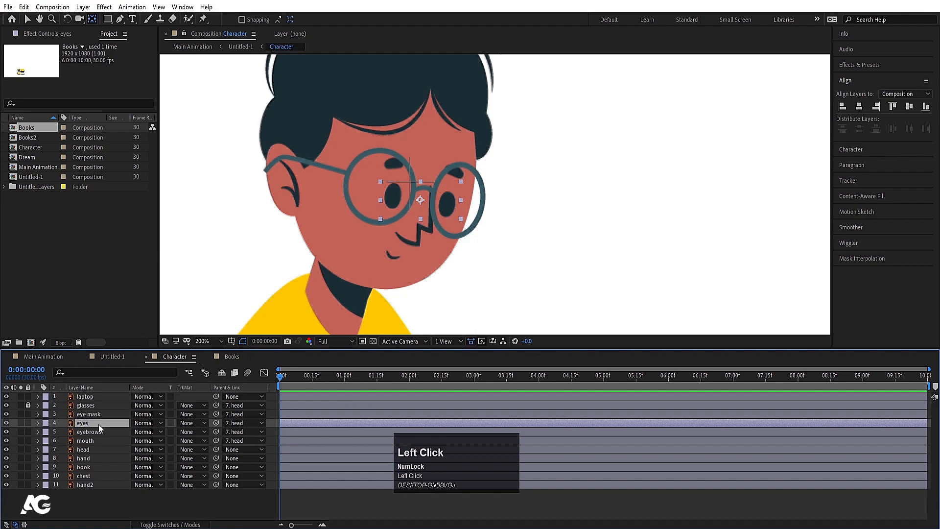
left_click(180, 424)
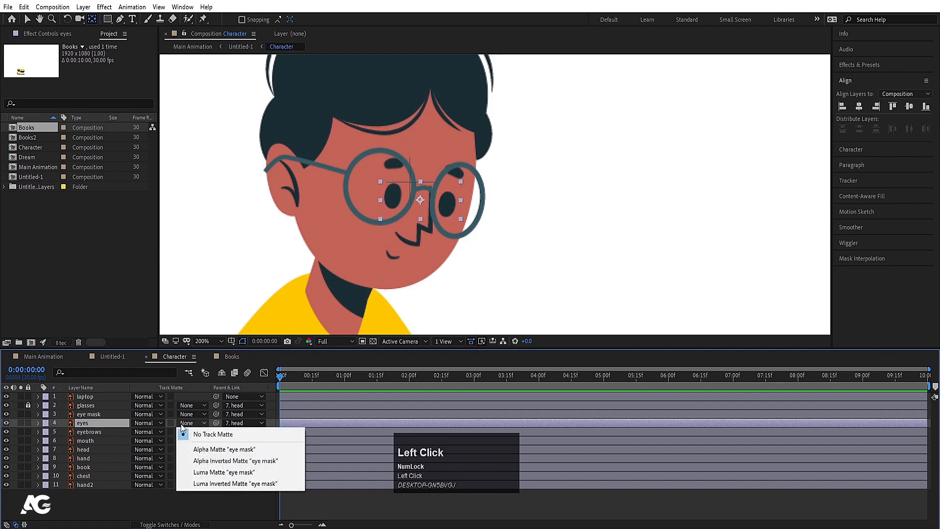
left_click(201, 446)
- Keyframe the eye mask's unchanged Position at frames 0 and 16, and move it down off the eyes to about 161.7, 219.0 at frame 8
left_click(94, 416)
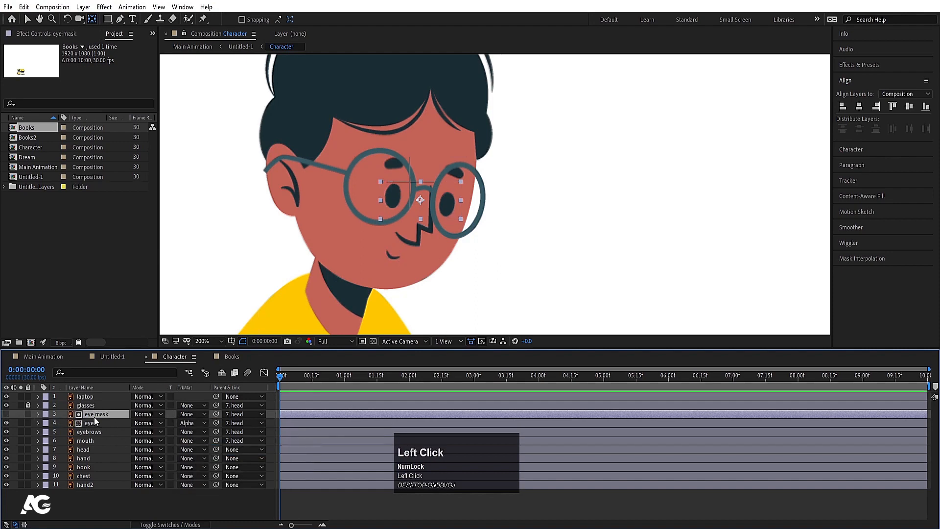
key("p")
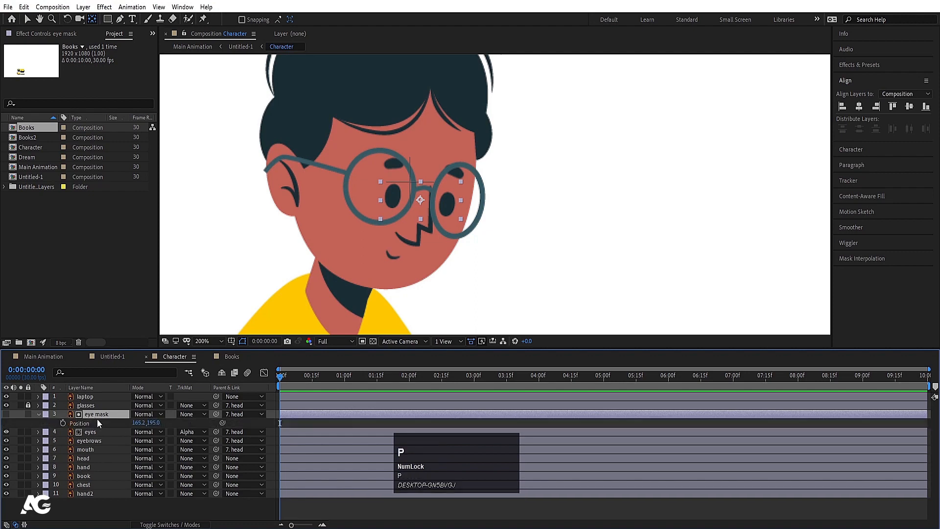
left_click(63, 422)
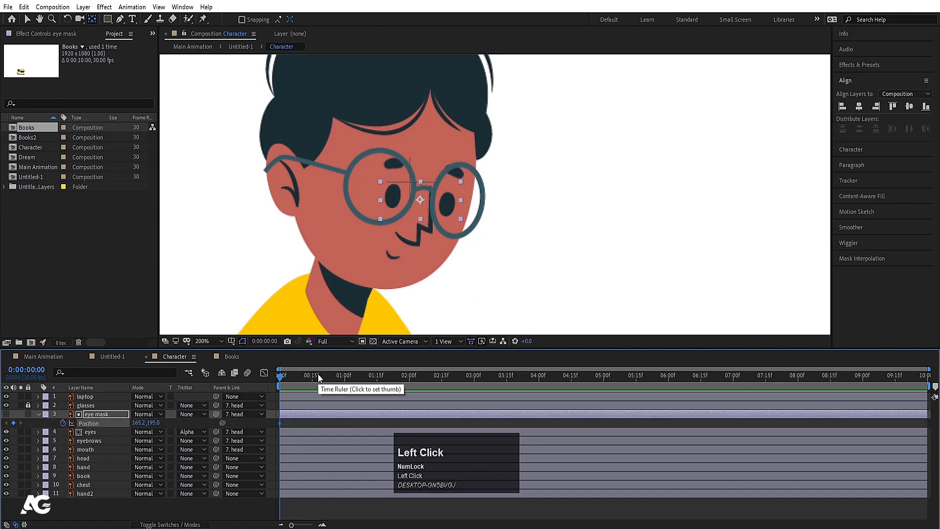
left_click_drag(318, 377, 314, 381)
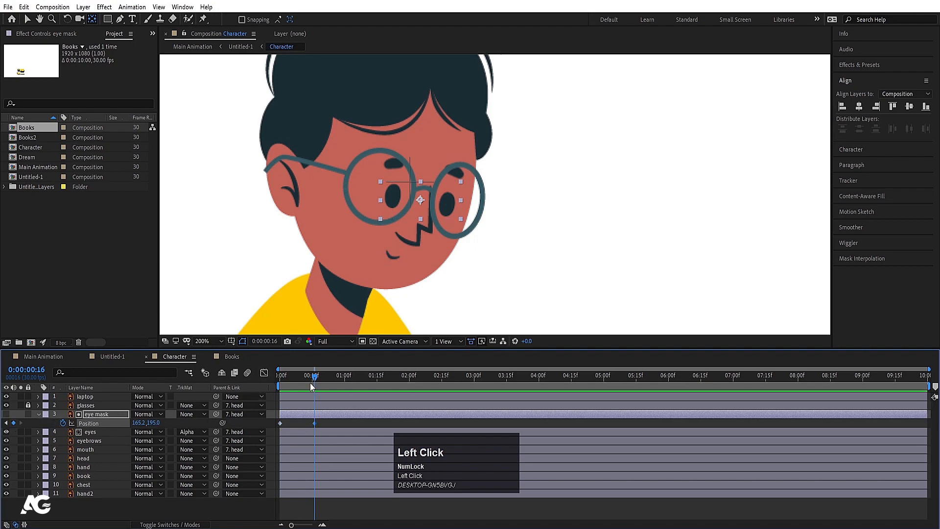
left_click_drag(311, 384, 298, 377)
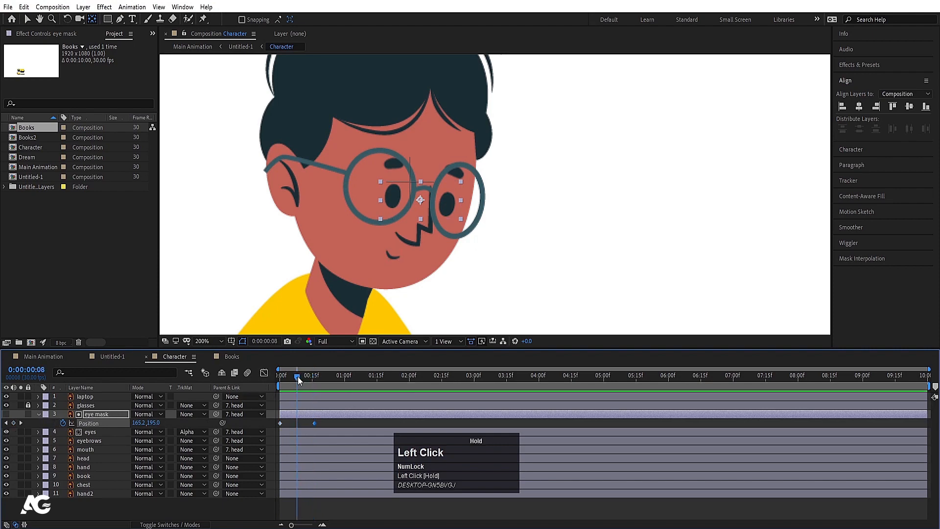
left_click(27, 20)
left_click_drag(396, 201, 392, 225)
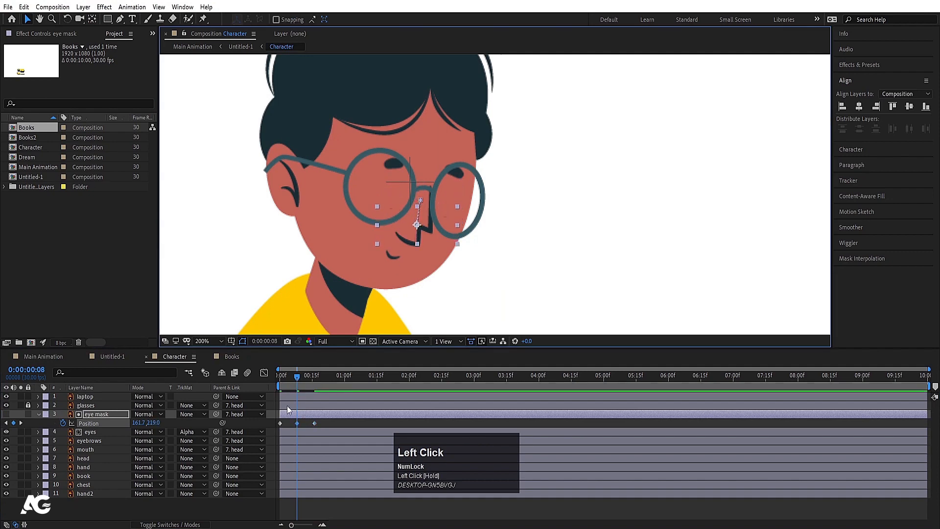
- Preview the blink, add an eye mask Position keyframe at 0:00:01:26, and apply Easy Ease to all its Position keyframes
left_click(286, 376)
key("space")
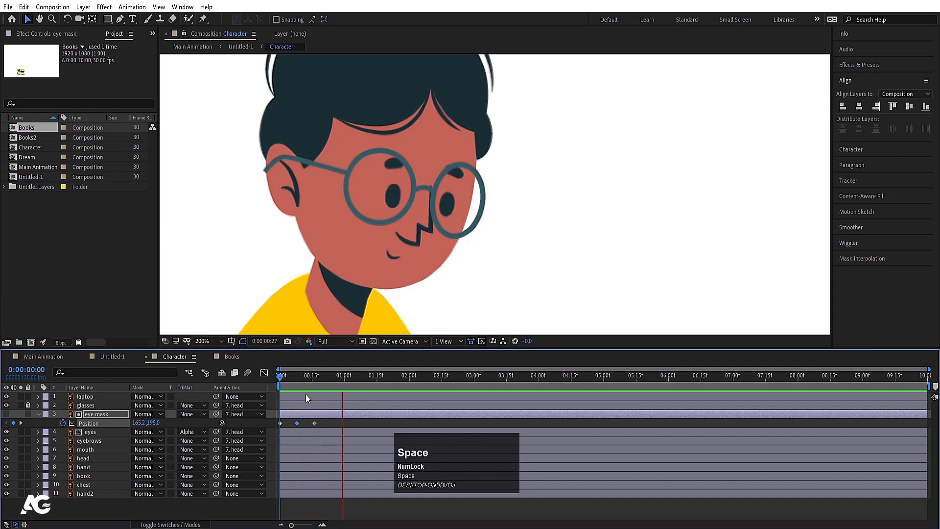
key("space")
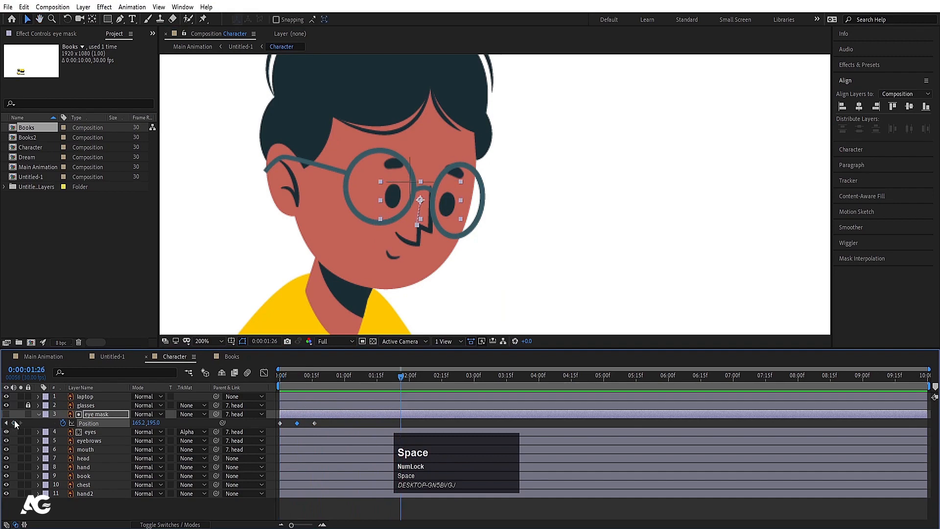
left_click(13, 423)
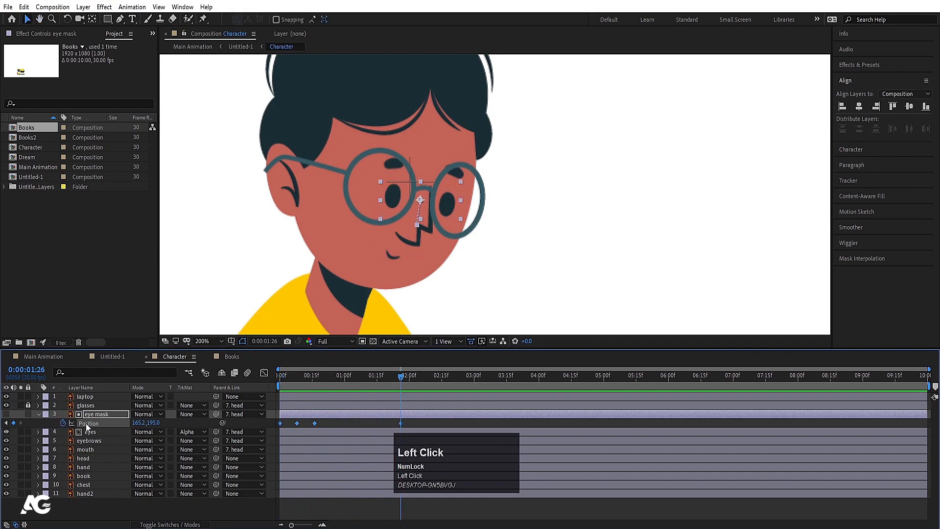
key("F9")
- Add a loopOut() expression to the eye mask's Position and preview the repeating blink from the first frame
left_click(65, 424, "alt")
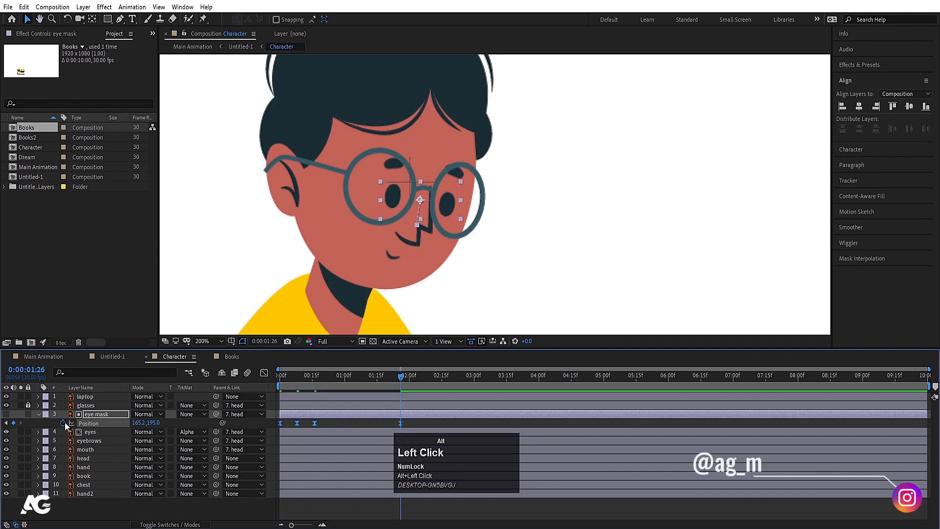
type("loop")
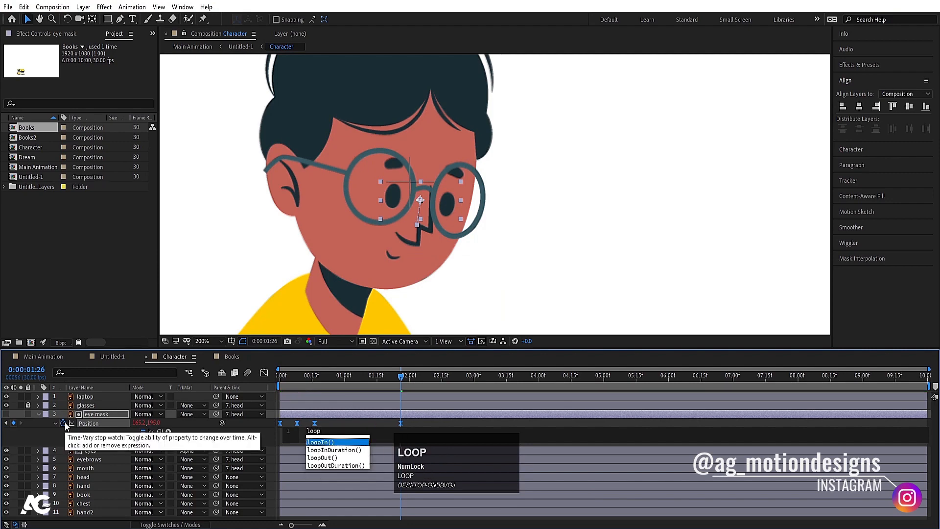
key("Down")
key("Down")
key("Return")
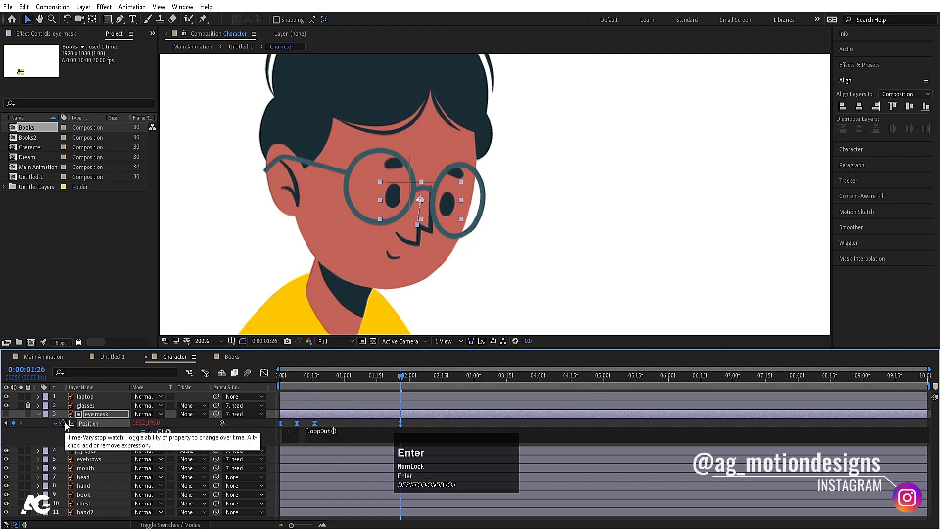
left_click(193, 429)
left_click_drag(401, 375, 268, 375)
key("space")
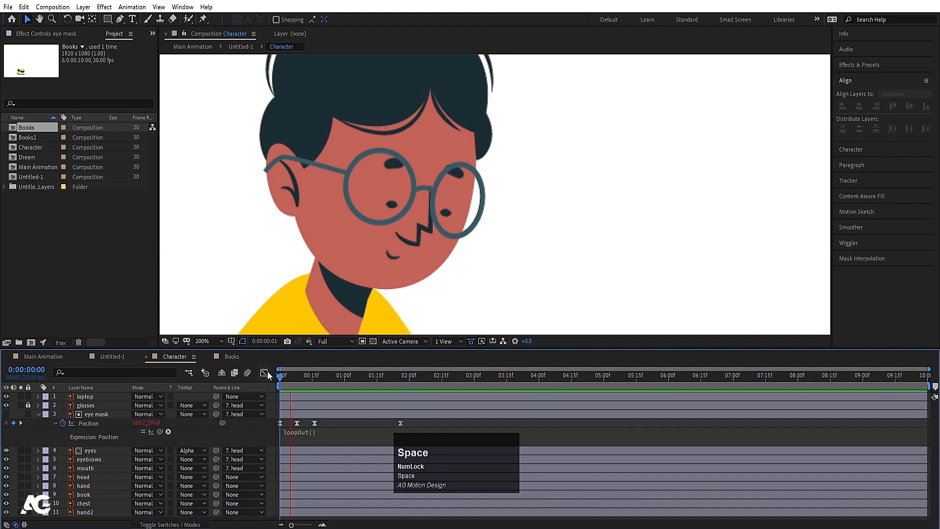
left_click(311, 383)
- Keyframe the eyebrows' unchanged Position at frames 0 and 16, and lower them to about 169.0, 174.4 at frame 8
left_click(122, 459)
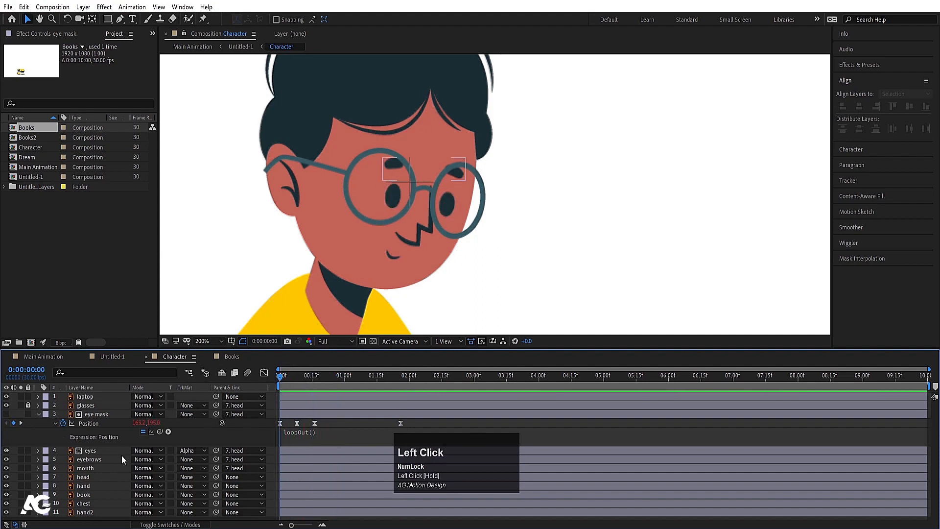
left_click(93, 460)
key("p")
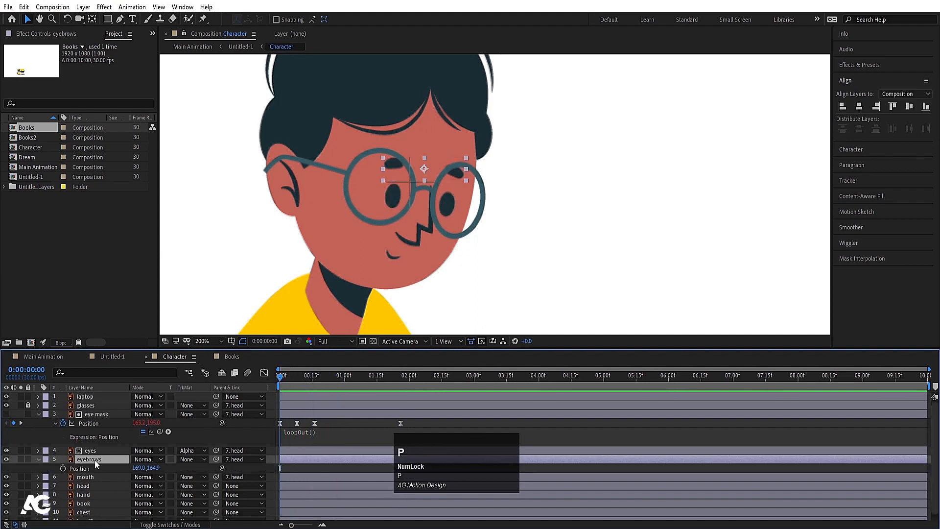
left_click(64, 468)
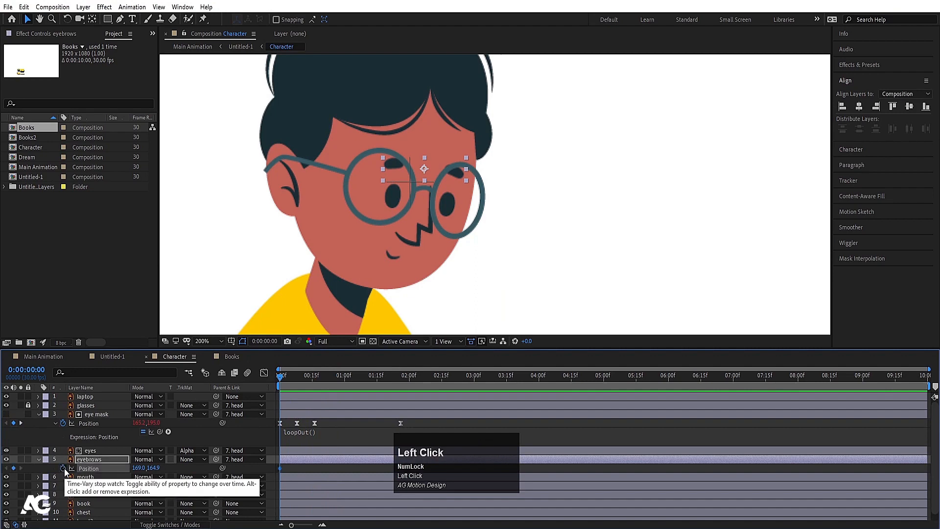
key("k")
key("k")
key("k")
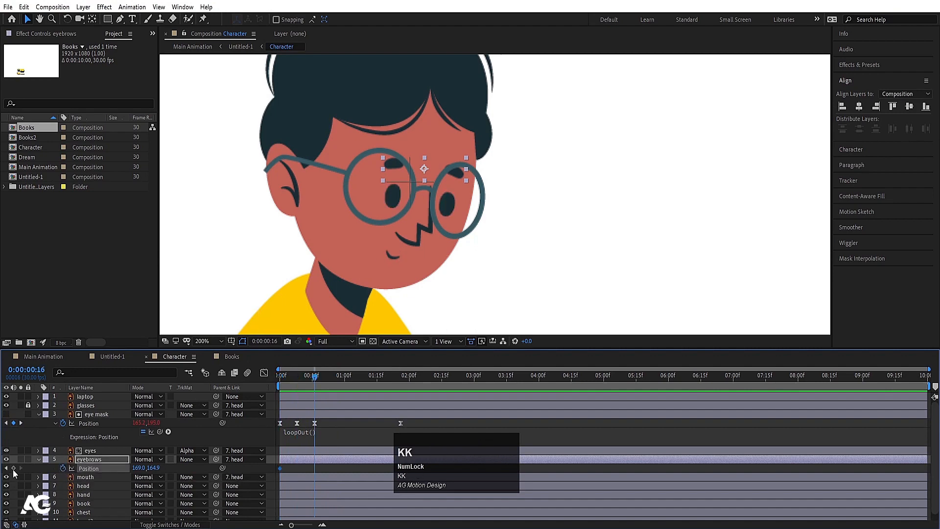
left_click(13, 468)
key("j")
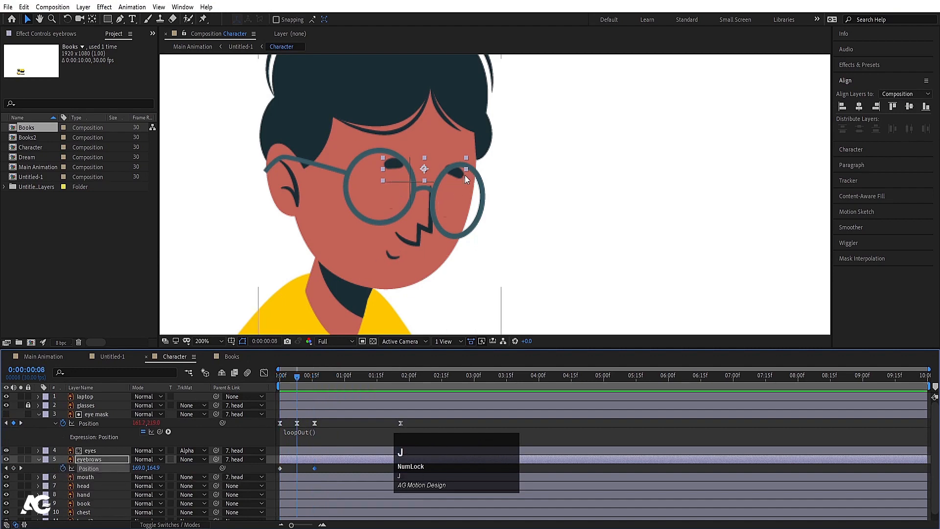
left_click_drag(466, 174, 465, 185)
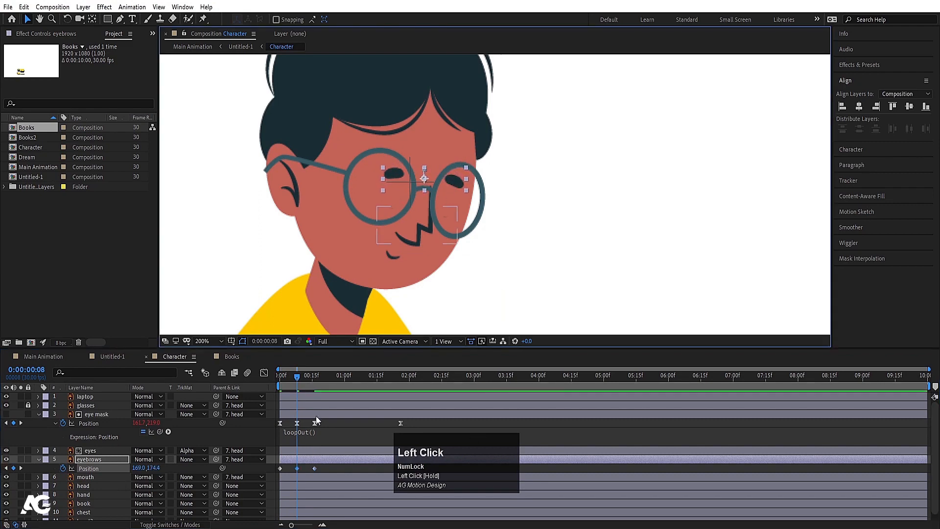
- Add an eyebrows Position keyframe at 0:00:01:26 and apply Easy Ease to all the eyebrows' Position keyframes
key("k")
key("k")
key("k")
key("j")
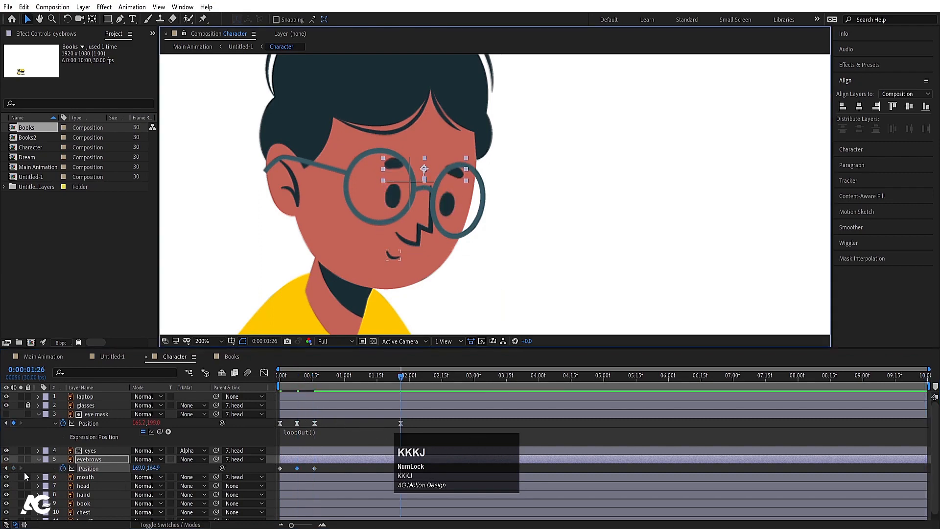
left_click(13, 468)
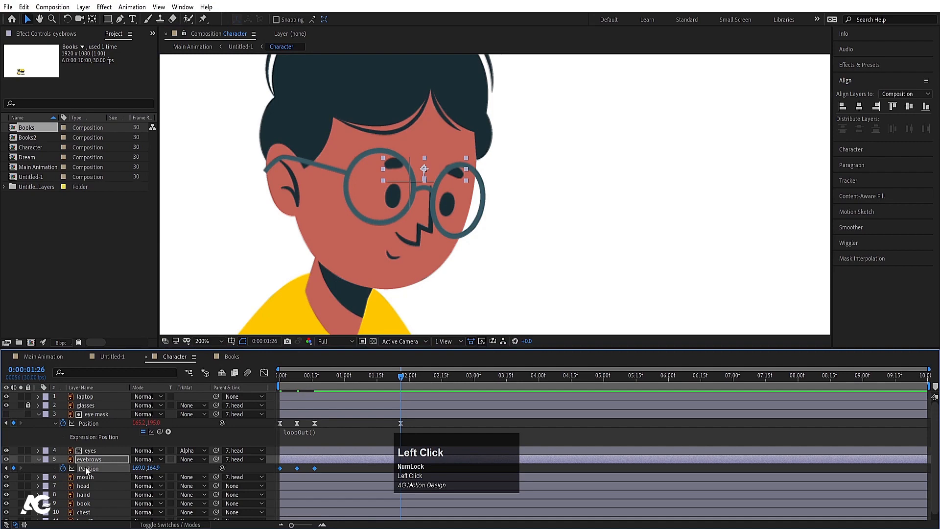
key("F9")
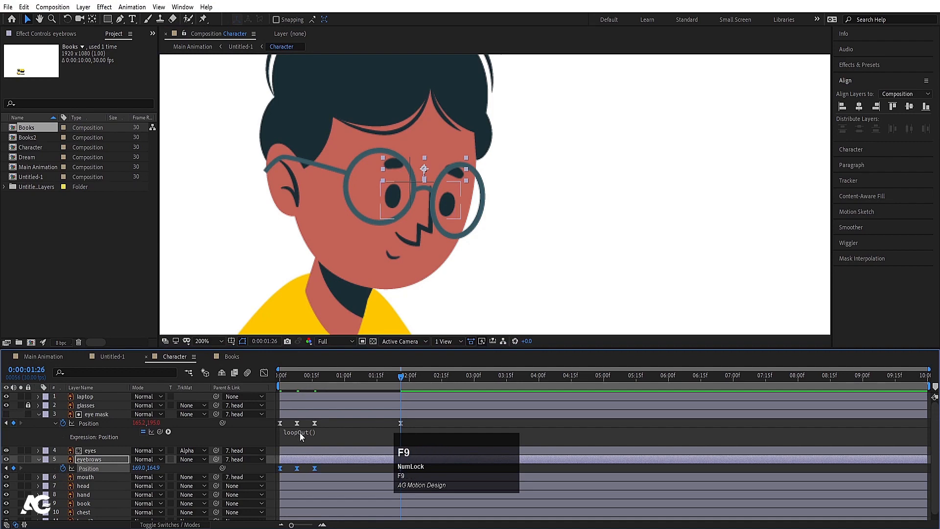
- Copy the eye mask's loopOut() expression onto the eyebrows' Position, preview the repeating movement, and return to the first frame
left_click(300, 433)
key("ctrl+c")
left_click(325, 423)
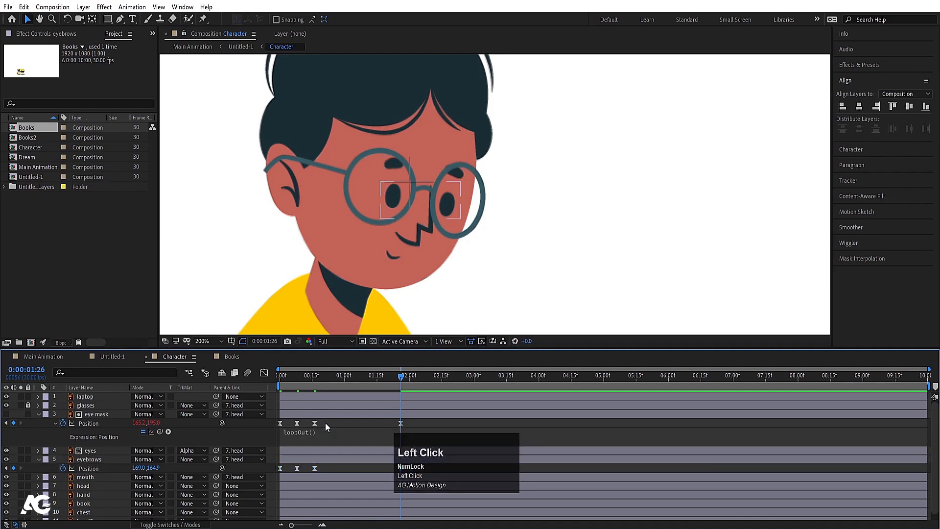
left_click(63, 469, "alt")
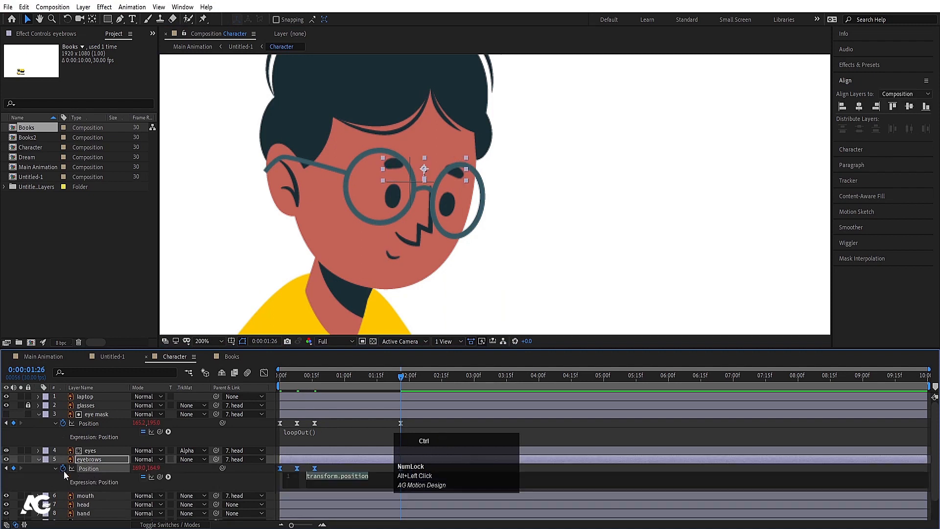
key("ctrl+v")
left_click(327, 466)
key("space")
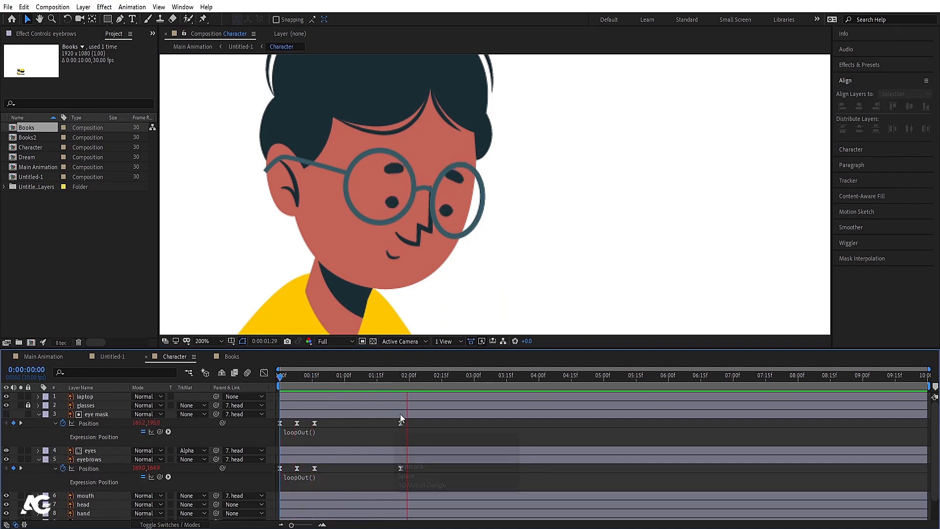
key("space")
left_click(239, 380)
- Keyframe the mouth's Scale at 100% on the first frame and reduce it to 70% at 0:00:00:22
left_click(421, 277)
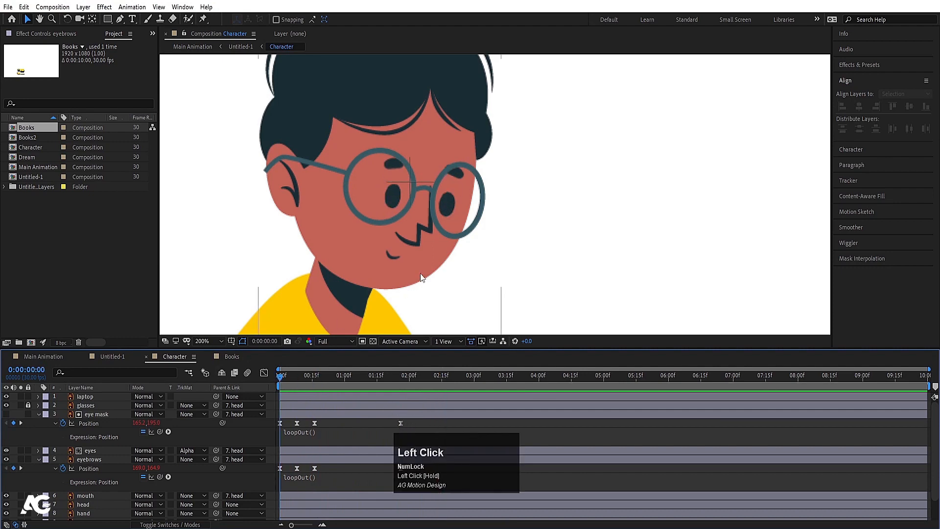
key("s")
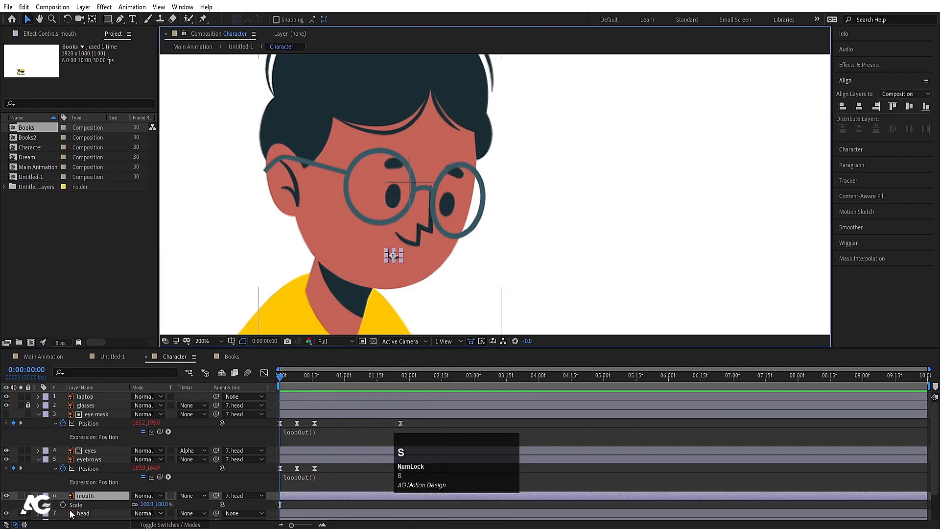
left_click(62, 504)
key("space")
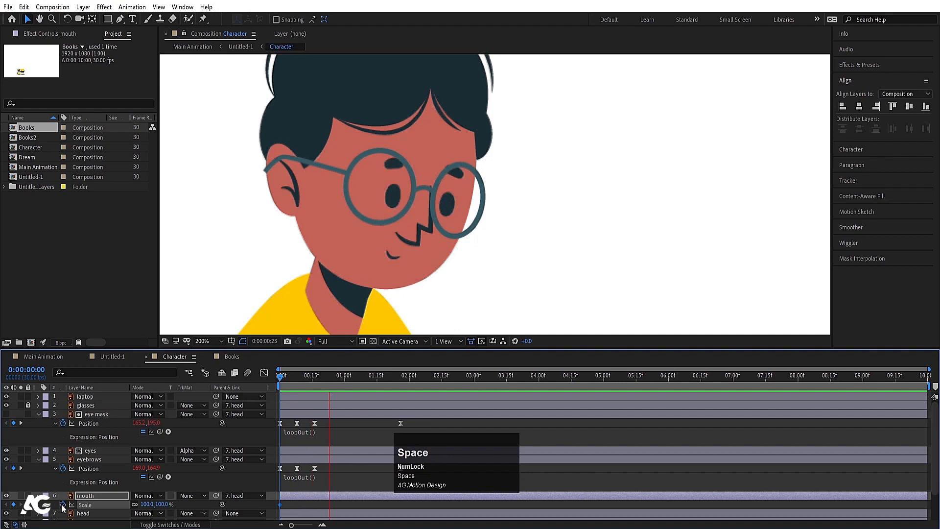
left_click_drag(147, 504, 128, 499)
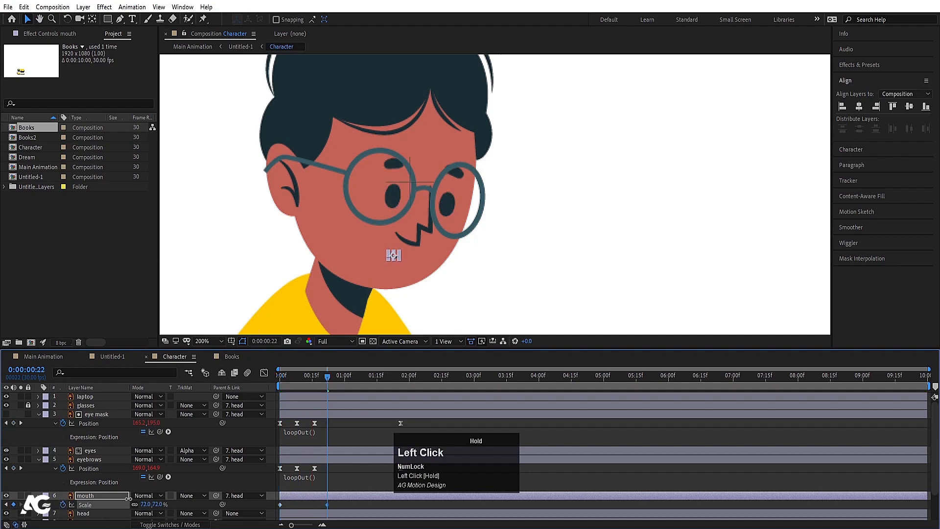
- Copy the mouth's first Scale keyframe to 0:00:01:15 and apply Easy Ease to all its Scale keyframes
key("space")
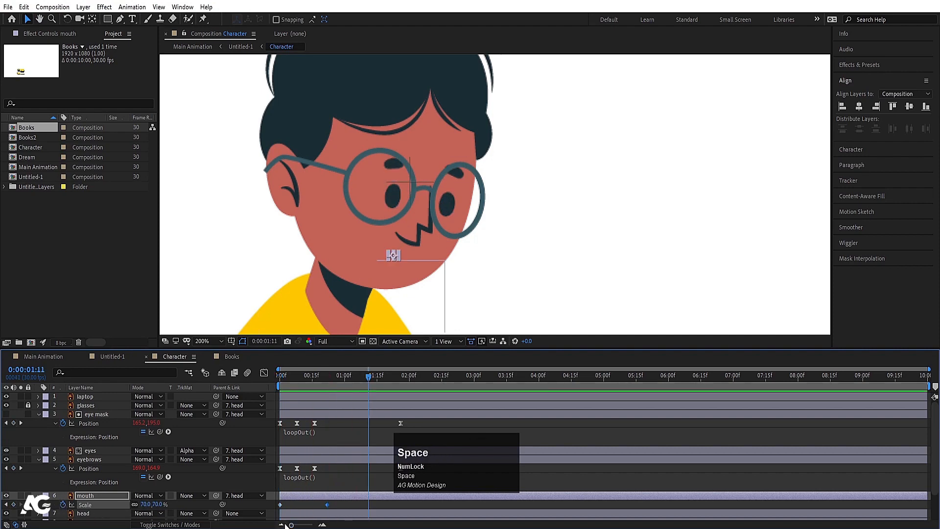
left_click(279, 503)
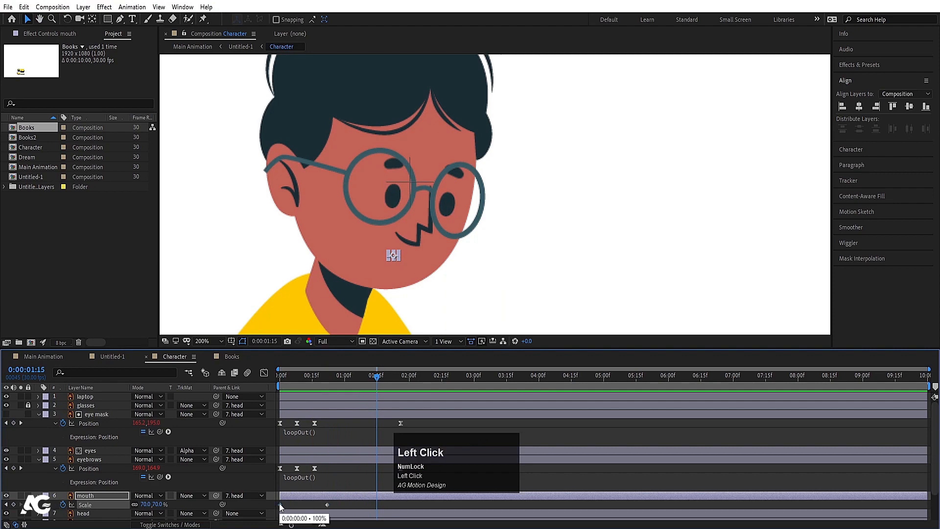
key("ctrl+c")
key("ctrl+v")
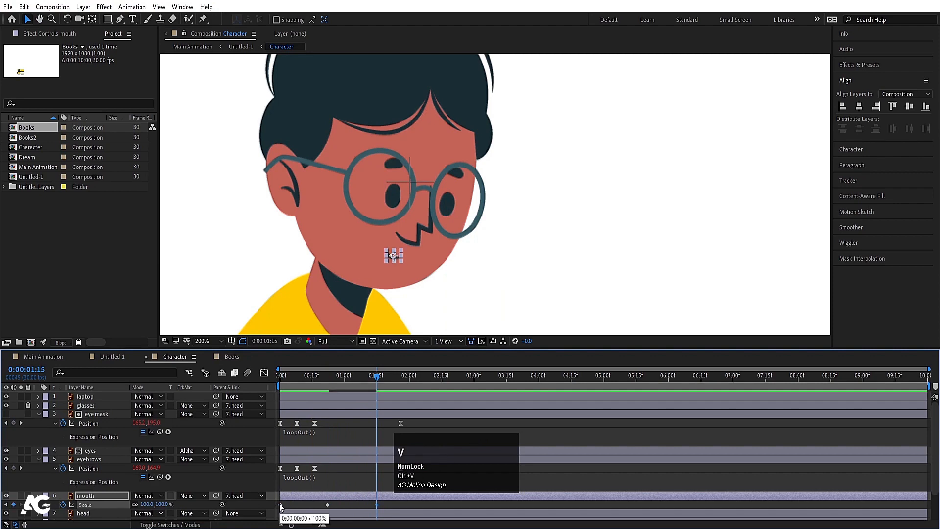
left_click(98, 505)
key("F9")
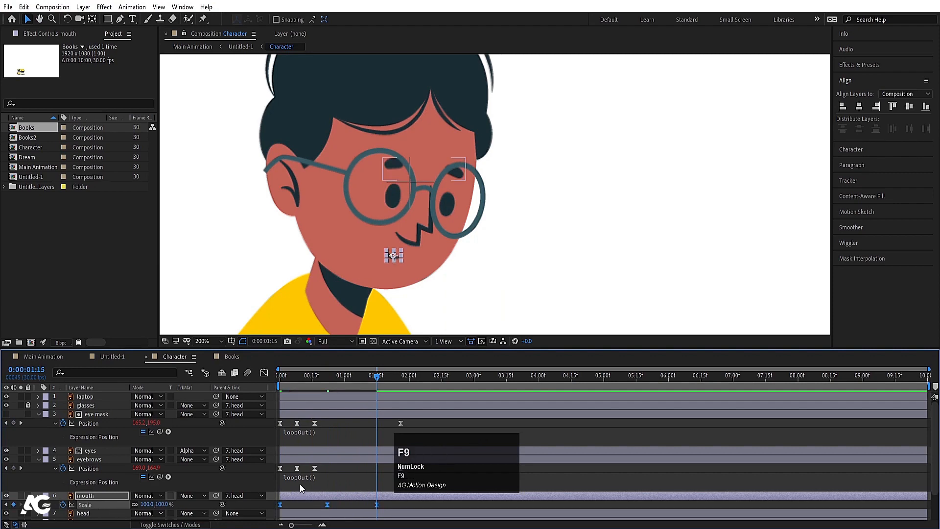
- Copy the eyebrows' loopOut() expression onto the mouth's Scale, preview it, and collapse the animated properties at the first frame
left_click(293, 484)
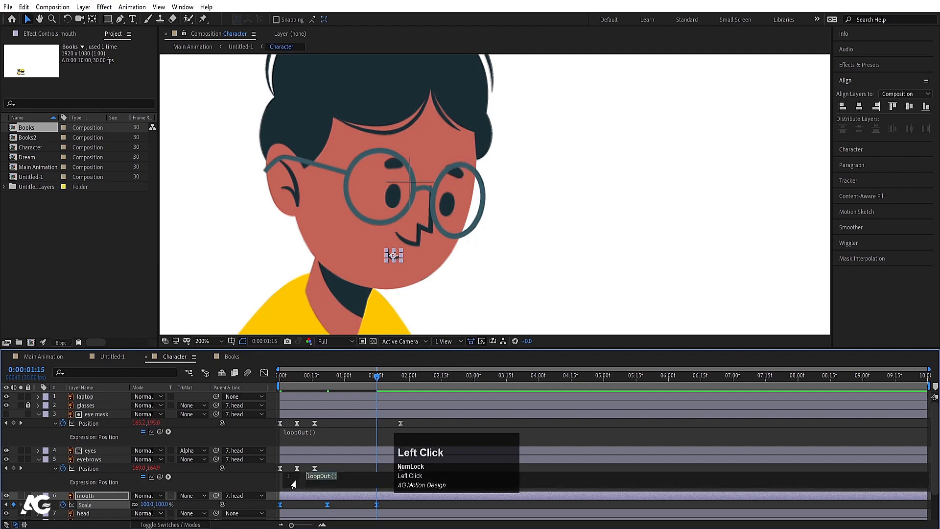
left_click(335, 466)
left_click(63, 505, "alt")
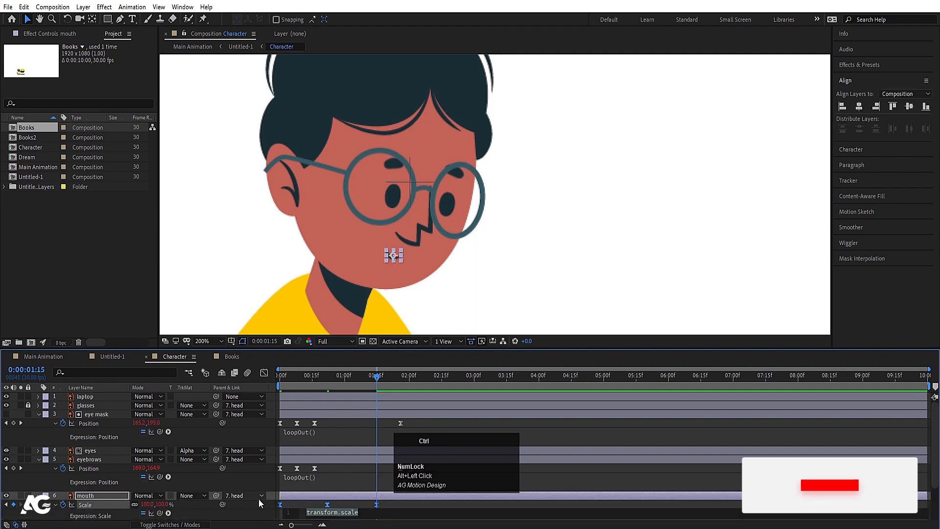
key("ctrl+v")
left_click(328, 468)
key("space")
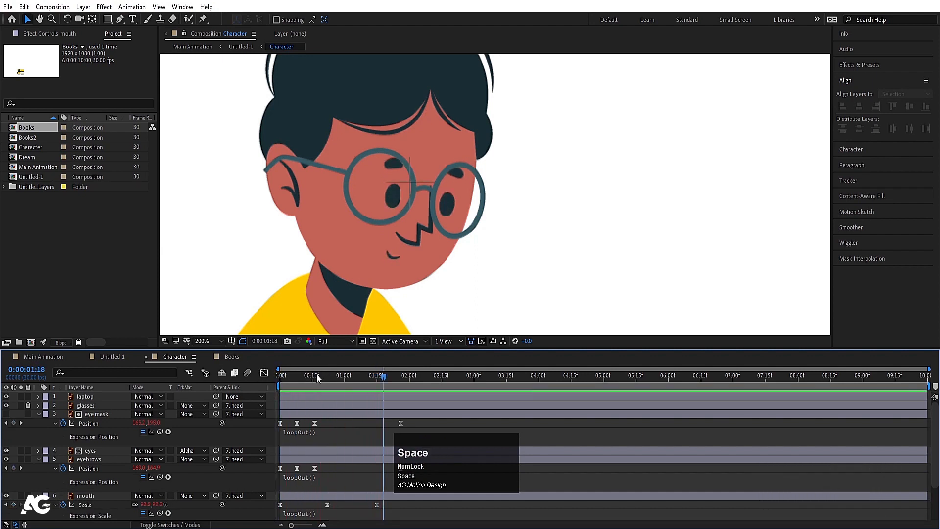
left_click(279, 381)
key("u")
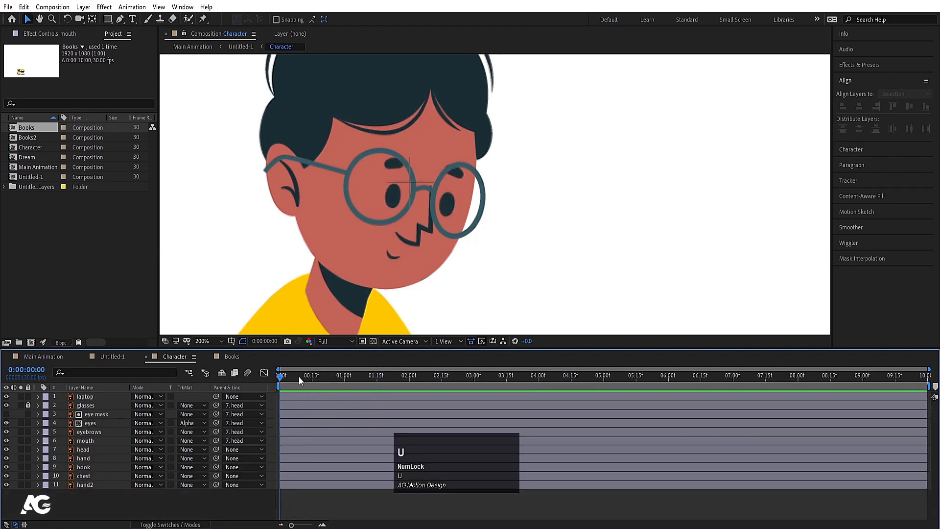
- Keyframe the head's Rotation at about -1.9° on the first frame and about +1.7° at 0:00:01:00
left_click(392, 98)
key("r")
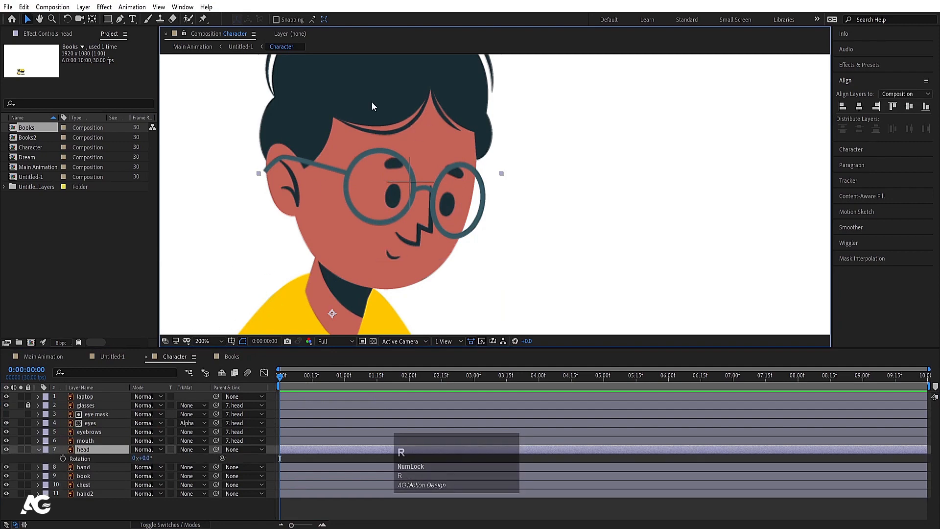
key("w")
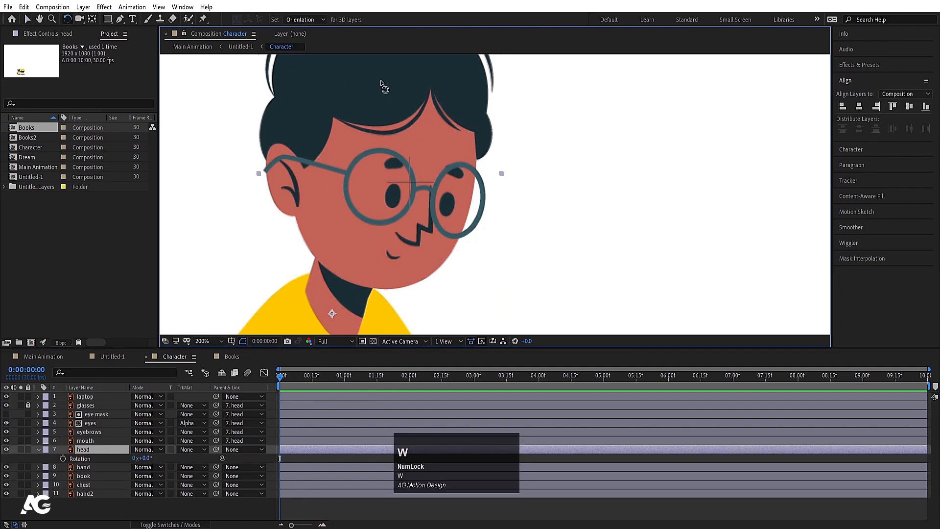
left_click_drag(384, 87, 335, 163)
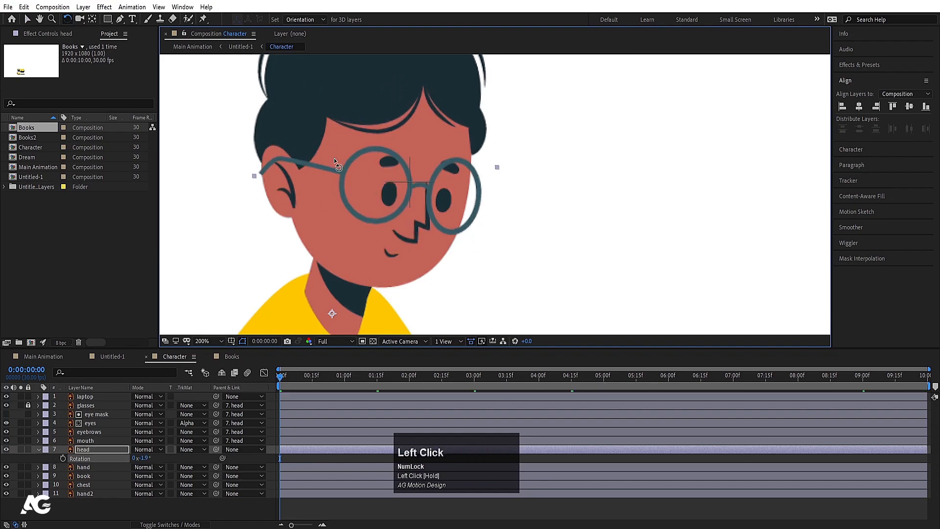
left_click(63, 459)
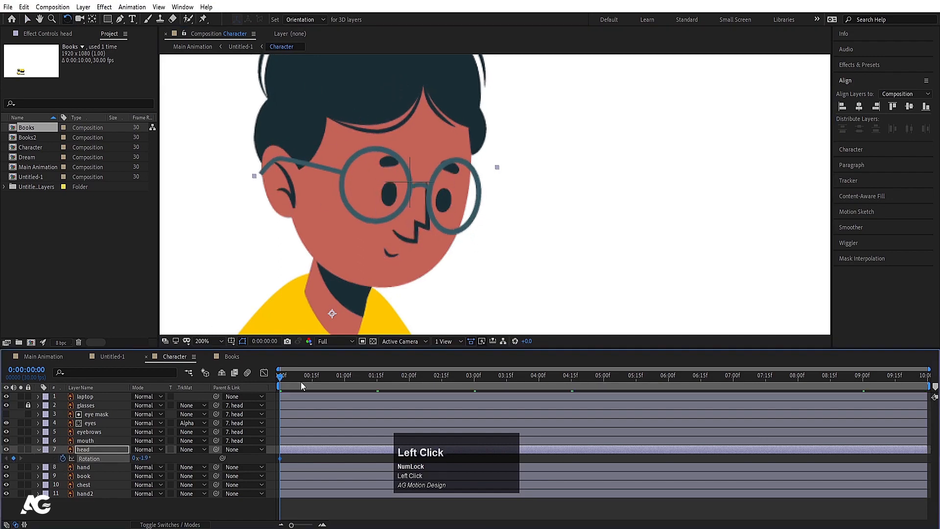
left_click(345, 375)
mouse_move(407, 93)
left_mouse_down()
mouse_move(413, 85)
mouse_move(419, 92)
left_mouse_up()
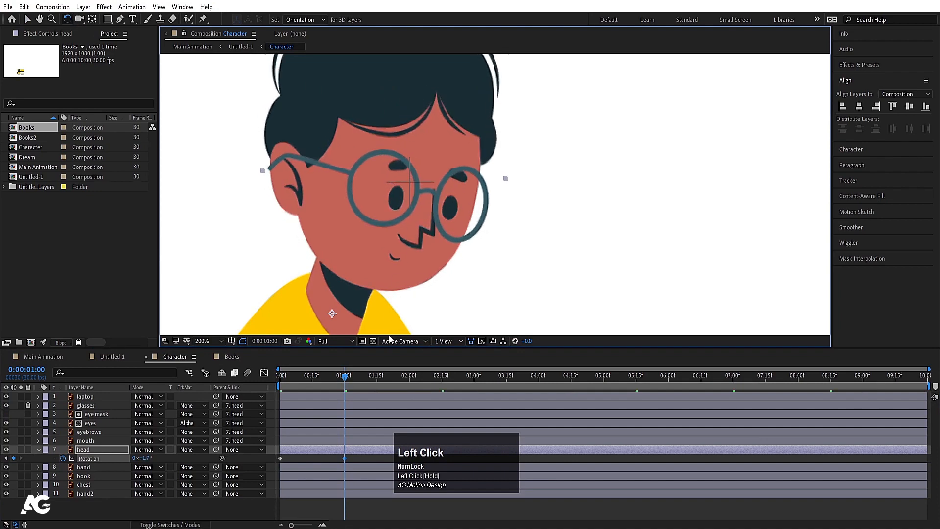
- Copy the head's first Rotation keyframe to 0:00:02:00 and apply Easy Ease to all its Rotation keyframes
left_click(410, 377)
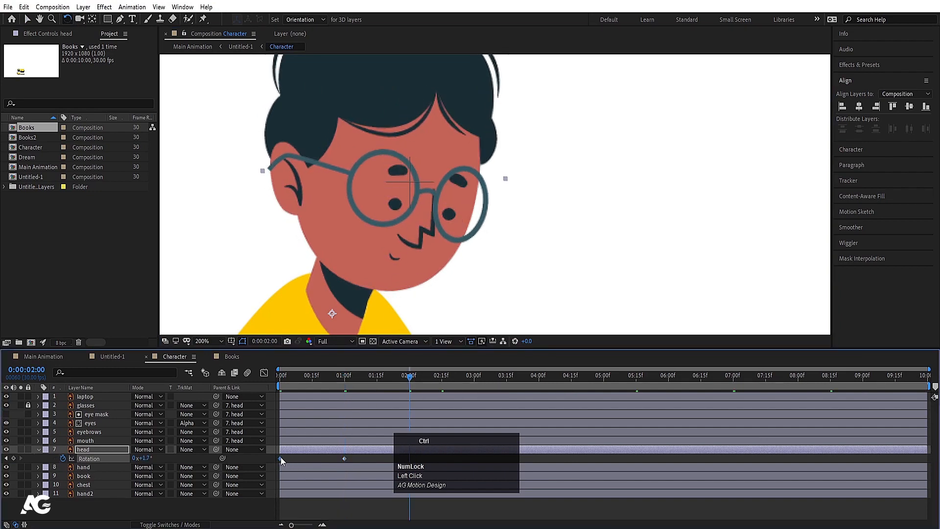
key("ctrl+c")
key("ctrl+v")
left_click(98, 458)
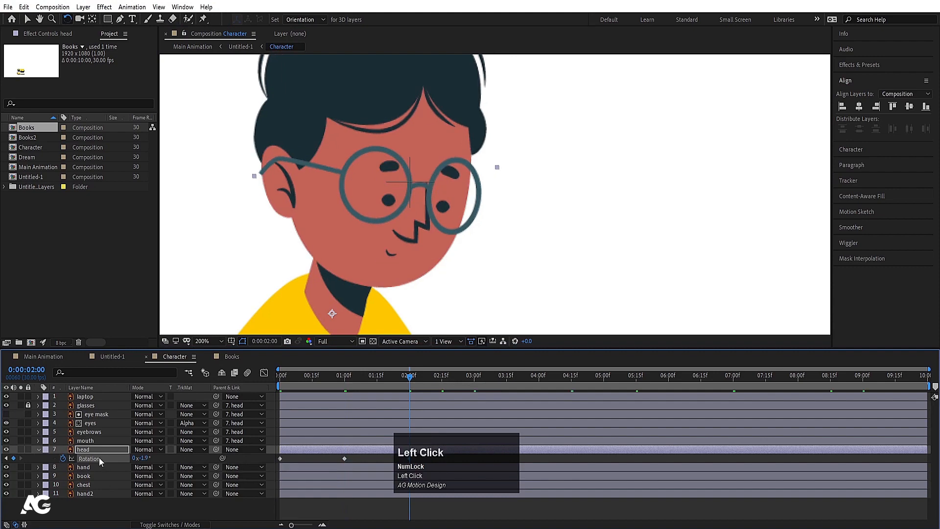
key("F9")
- Add a loopOut() expression to the head's Rotation
left_click(64, 459, "alt")
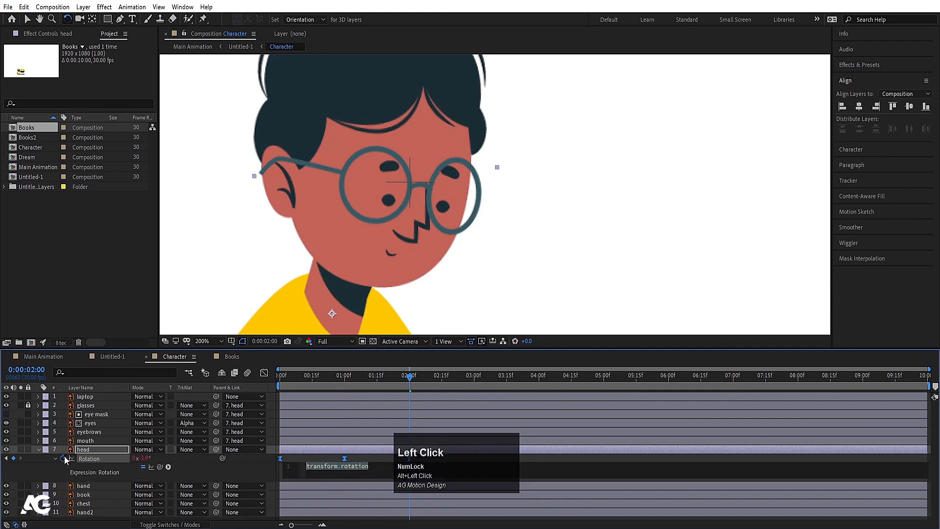
type("loop")
key("Down")
key("Down")
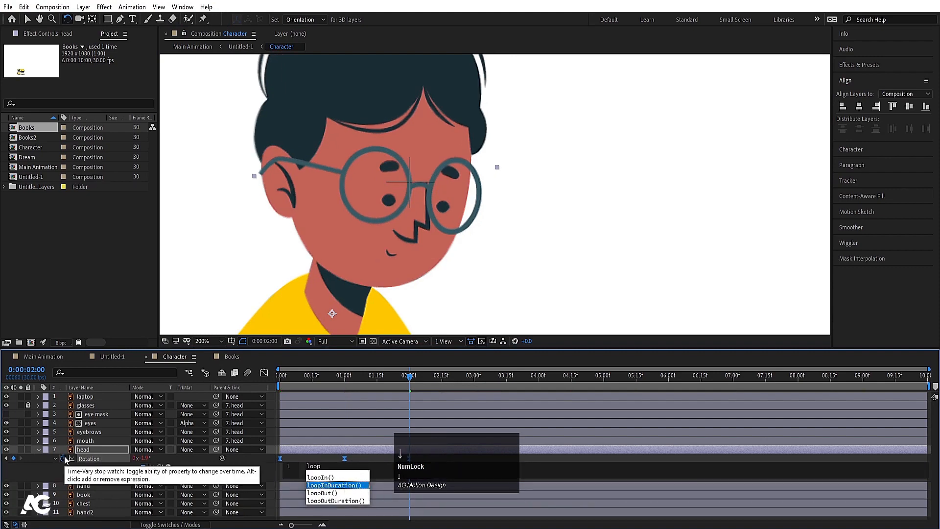
key("Return")
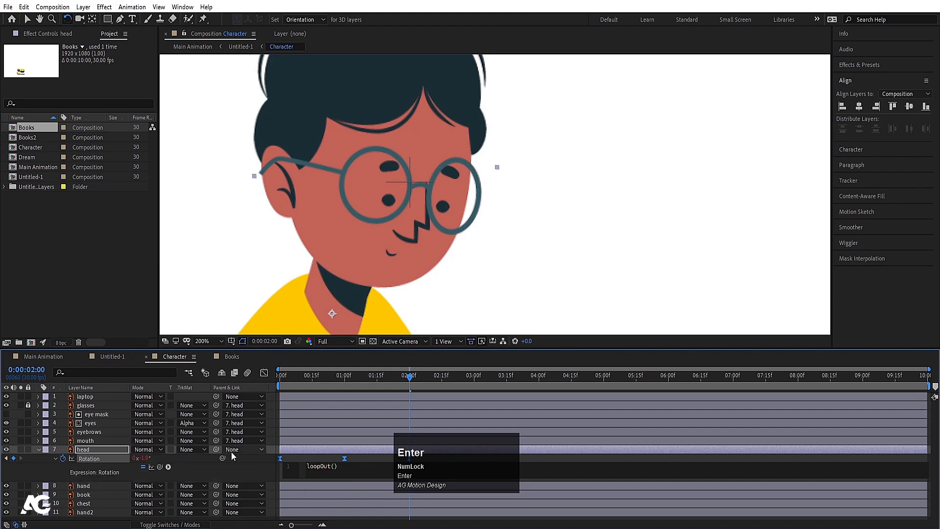
left_click(236, 460)
- Preview the looping head tilt close up and again with the composition view set to Fit up to 100%
key("space")
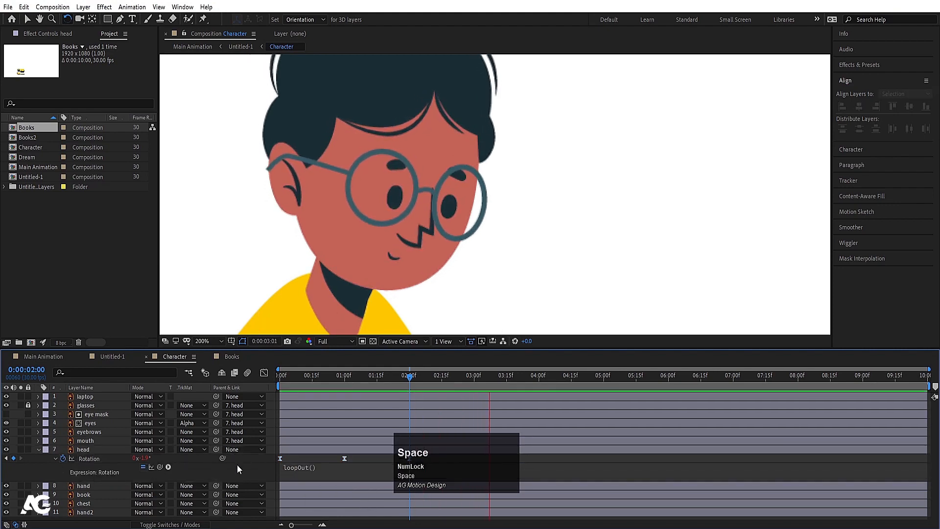
key("space")
left_click(209, 341)
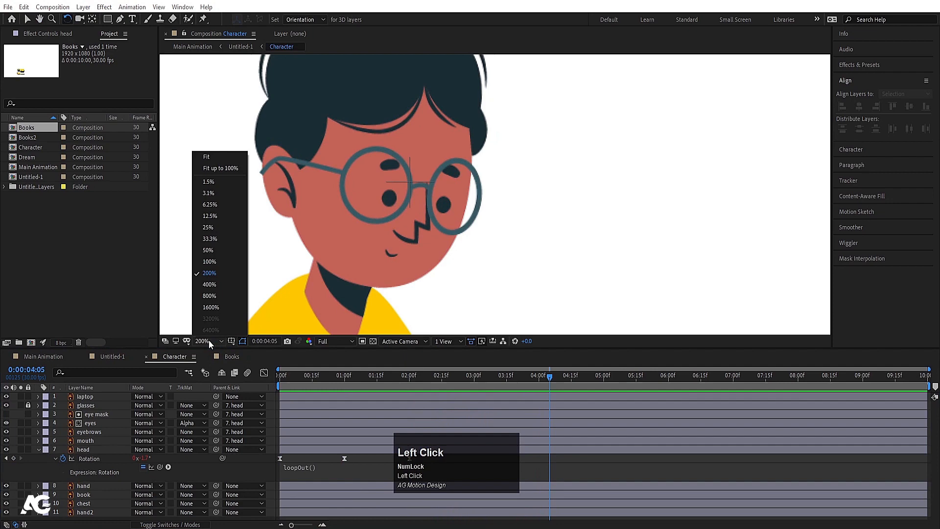
left_click(216, 168)
key("space")
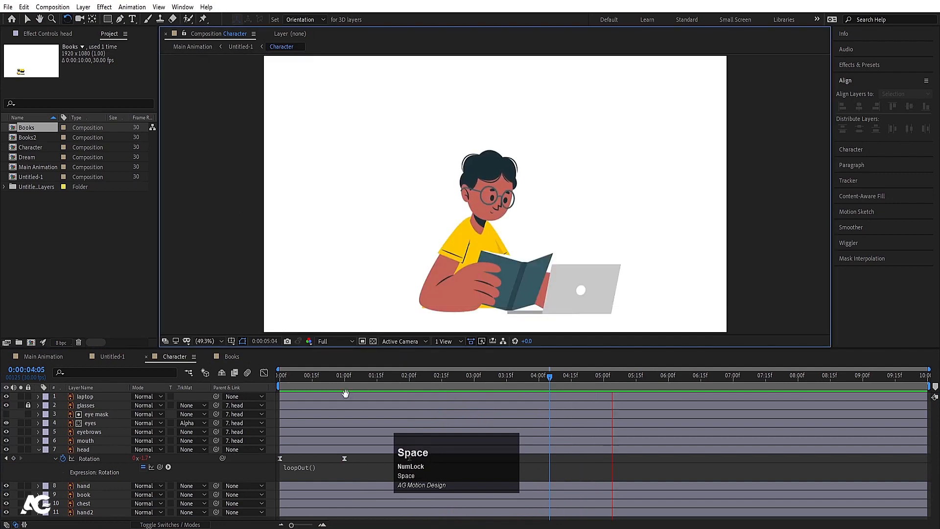
key("space")
- Move the hand layer's anchor point up to the character's shoulder
left_click(475, 275)
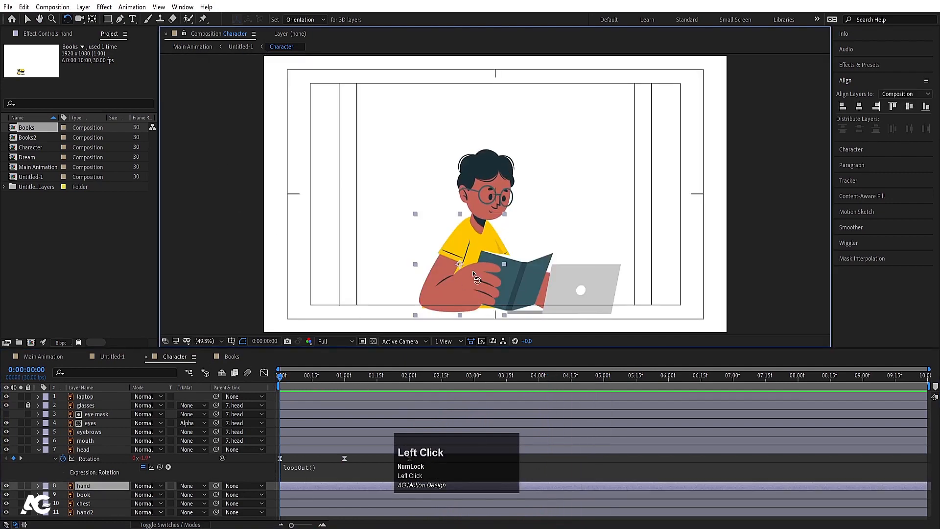
key("y")
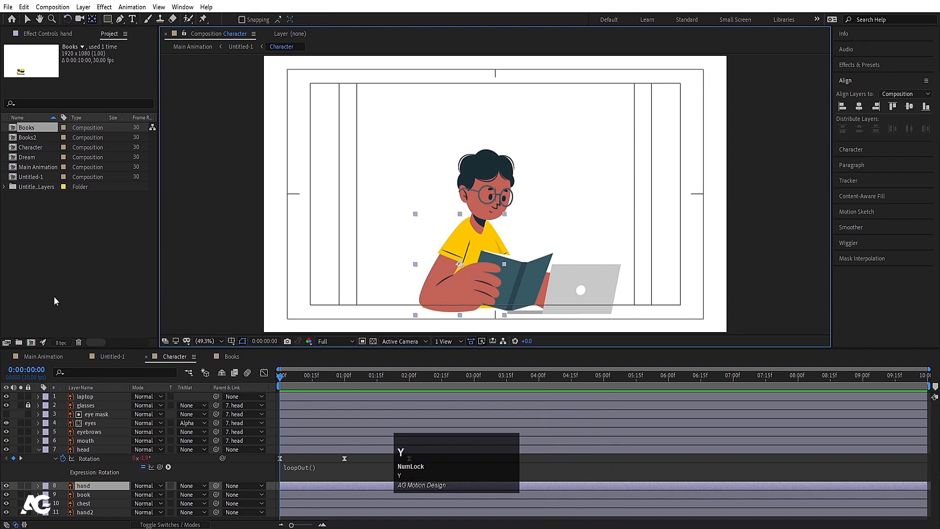
left_click_drag(462, 265, 463, 241)
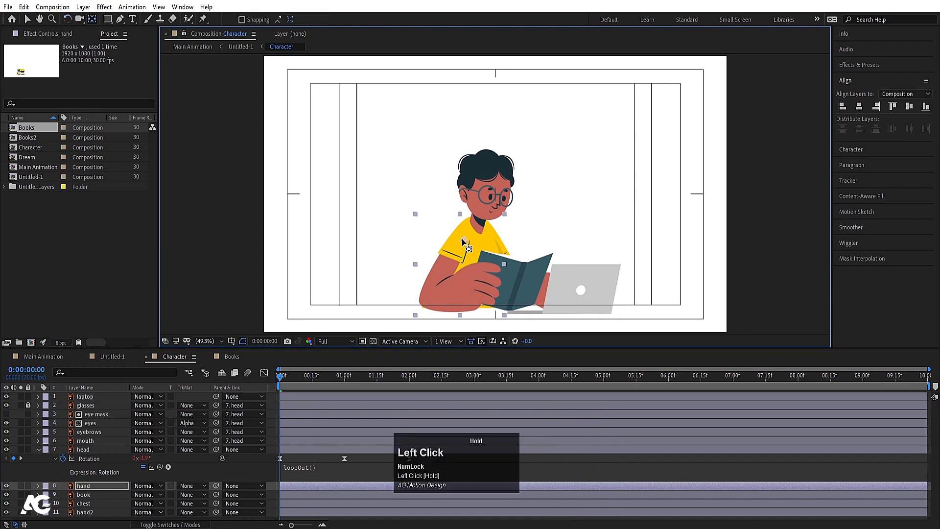
- Parent the book layer to the hand layer and move the book's anchor point onto the fingers holding it
left_click(531, 269)
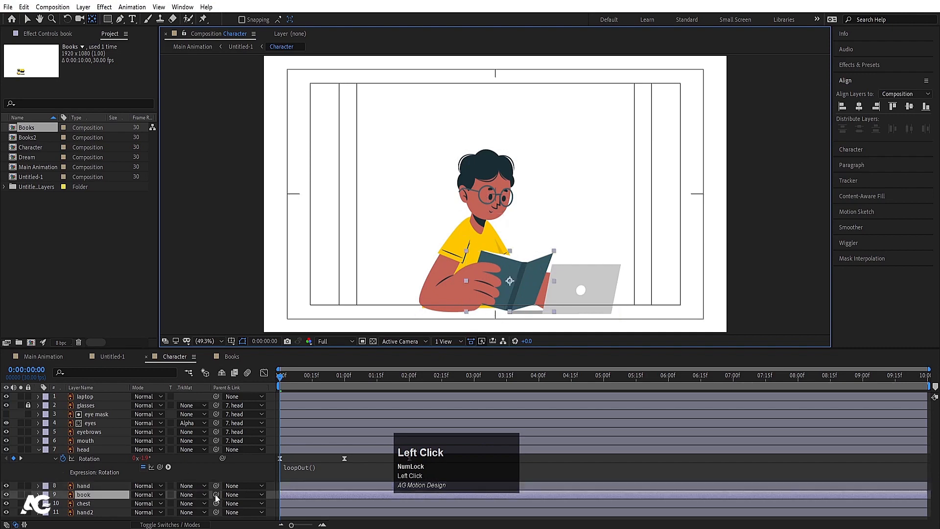
left_click_drag(216, 495, 104, 488)
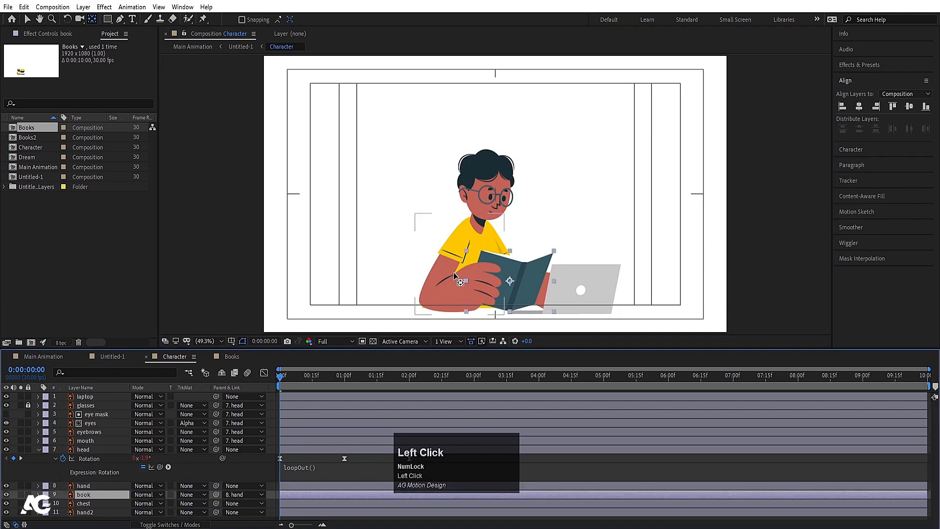
scroll(495, 293, "up", 2)
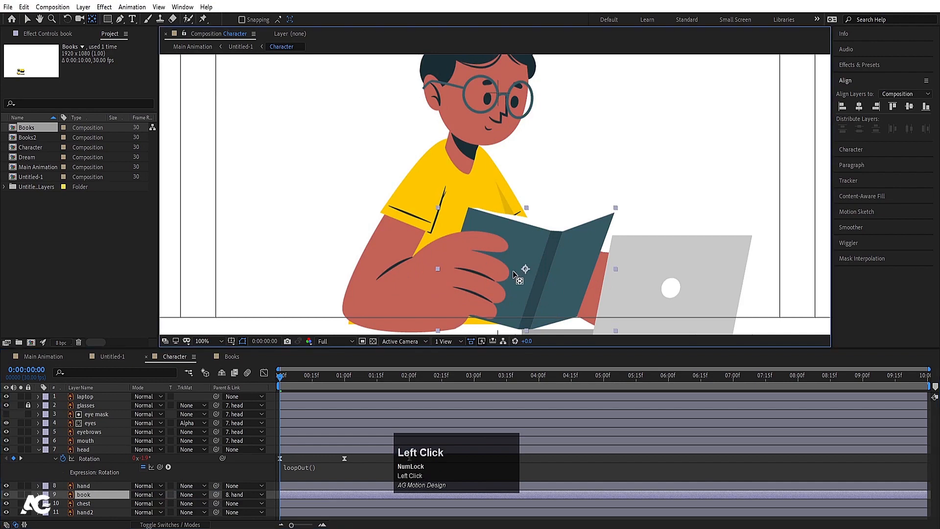
left_click_drag(515, 274, 486, 276)
- Keyframe the hand layer's Rotation at 2.4° at 0 seconds and at -2.2° at 1 second
left_click(83, 486)
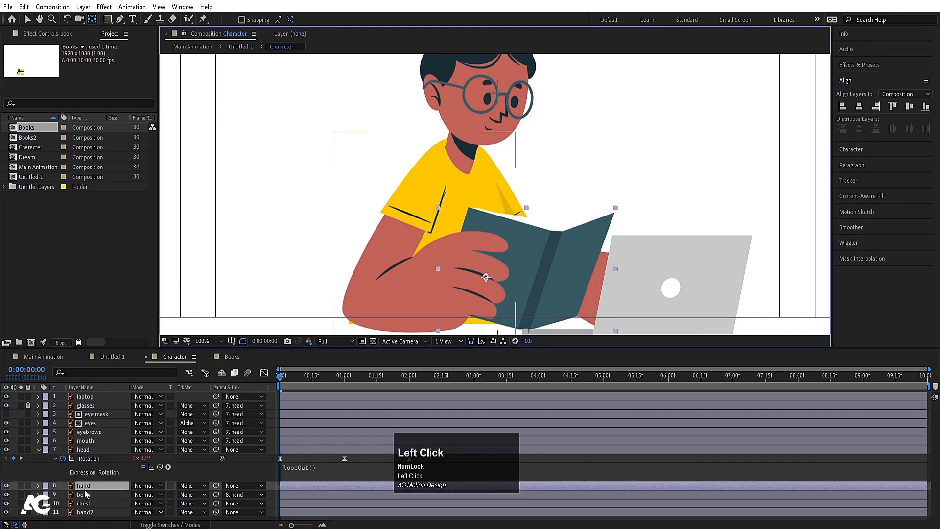
left_click(57, 459)
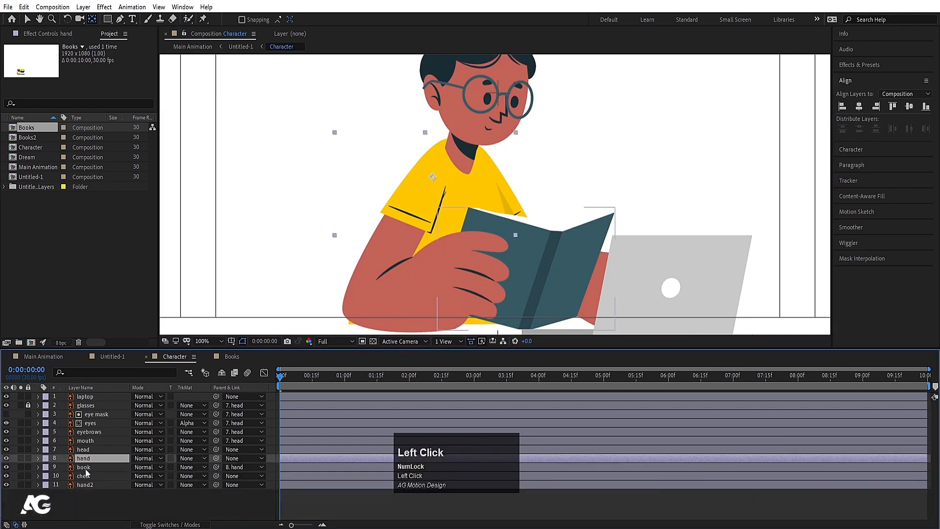
key("r")
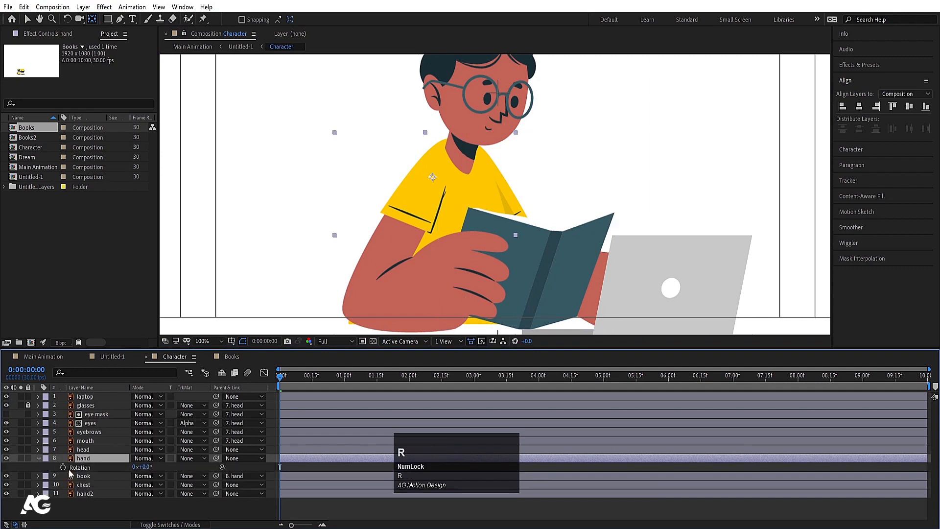
key("w")
left_click_drag(463, 278, 456, 278)
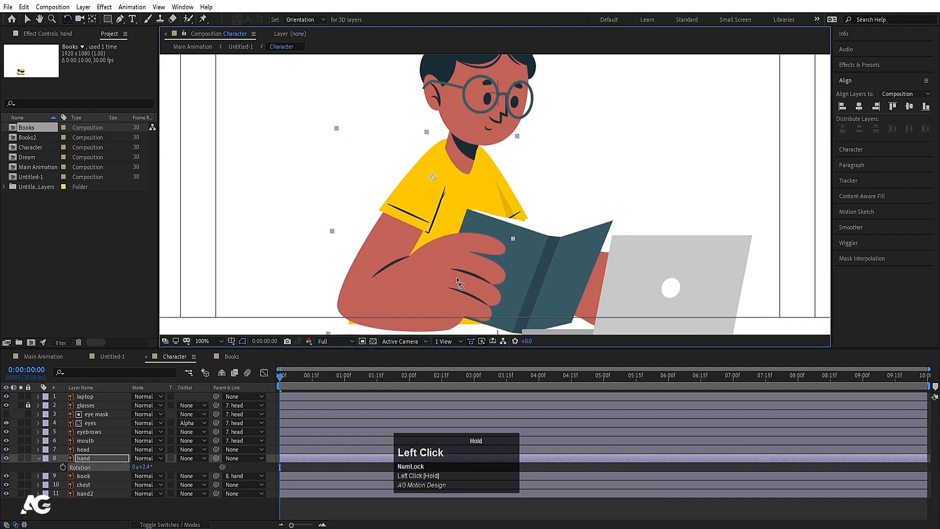
left_click(62, 468)
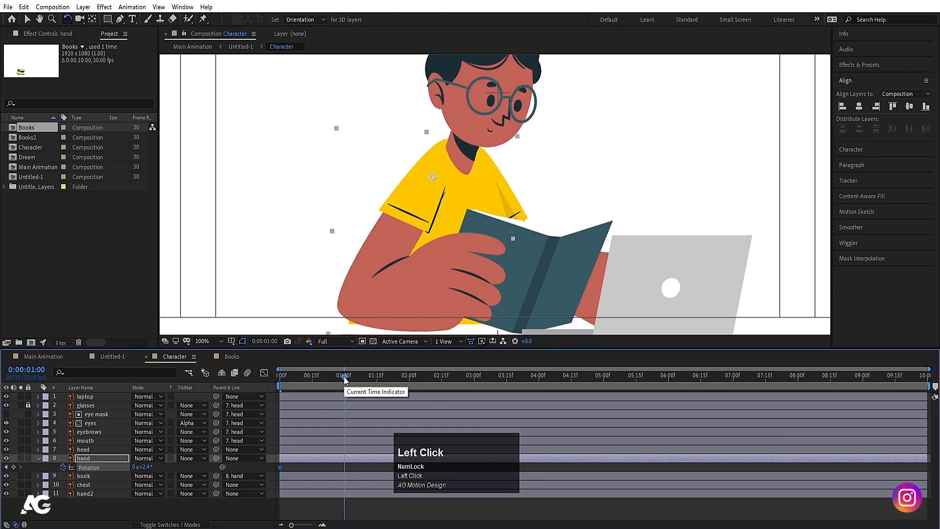
left_click(344, 378)
left_click_drag(478, 280, 476, 263)
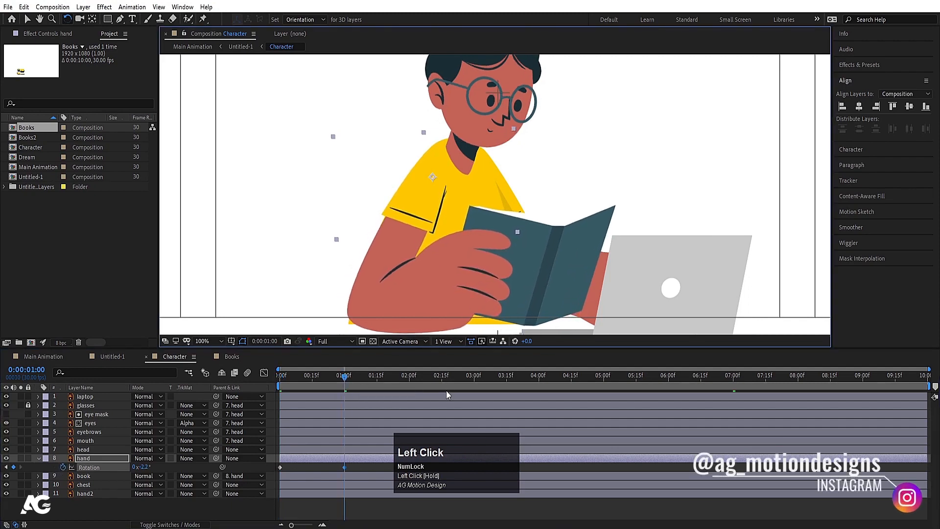
- Copy the hand's first Rotation keyframe to 0:00:01:29 and apply Easy Ease to all of the hand's Rotation keyframes
left_click(408, 376)
left_click(281, 467)
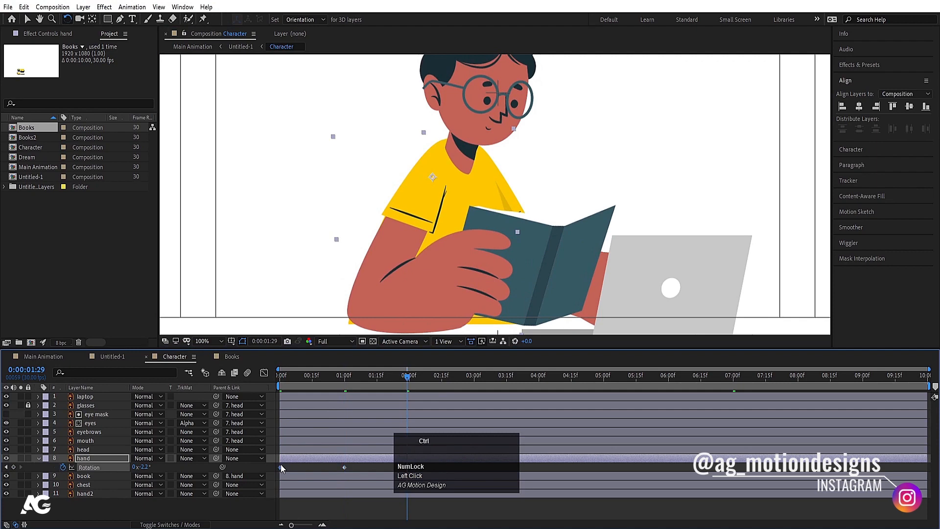
key("ctrl+c")
key("ctrl+v")
left_click(478, 466)
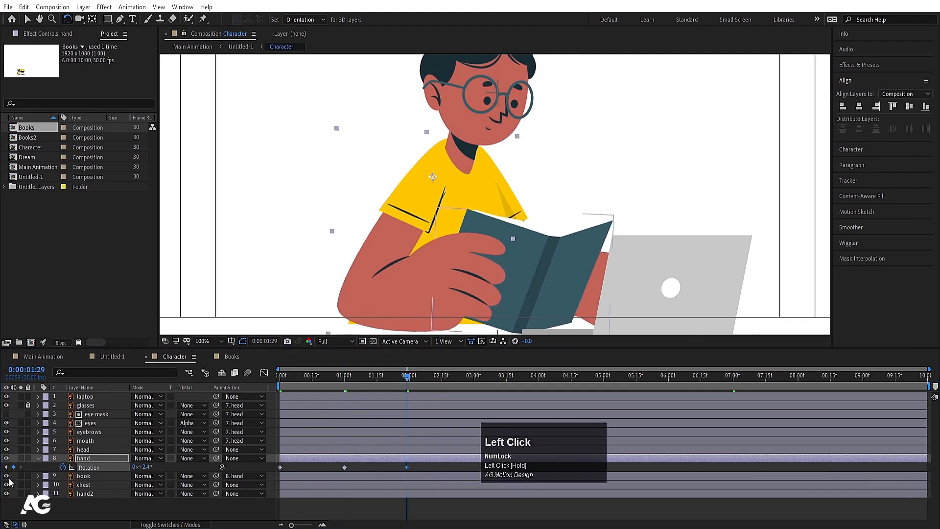
left_click(86, 468)
key("F9")
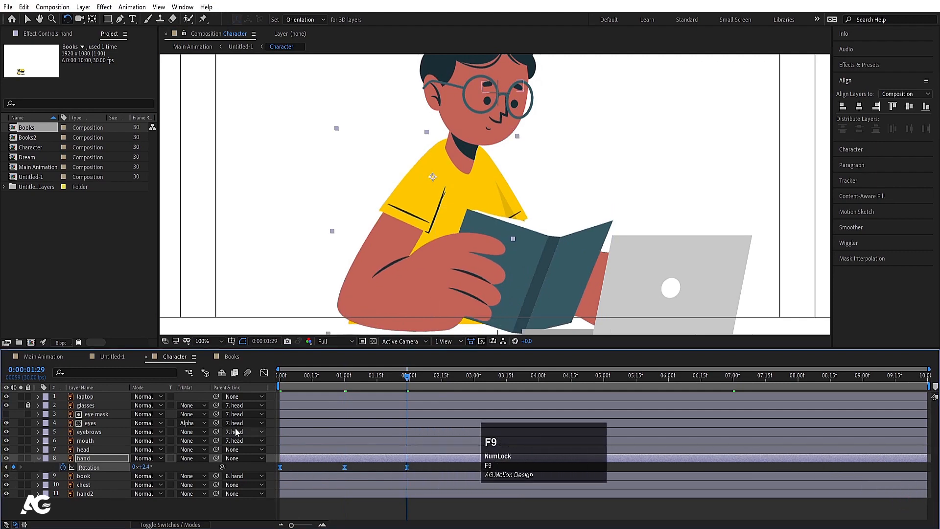
- Keyframe the book layer's Rotation at -4.1° at 0 seconds and at 0.5° at 1 second
left_click_drag(289, 384, 280, 384)
left_click(83, 476)
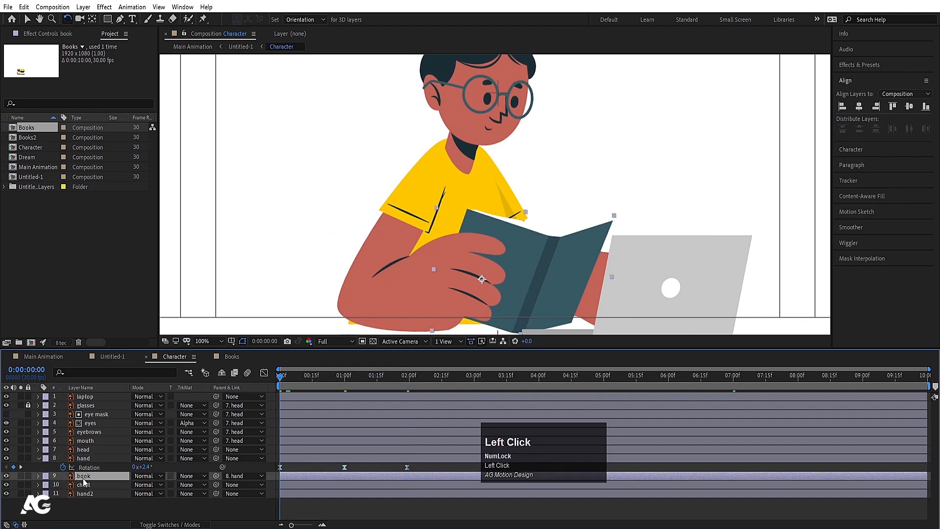
left_click_drag(572, 250, 570, 240)
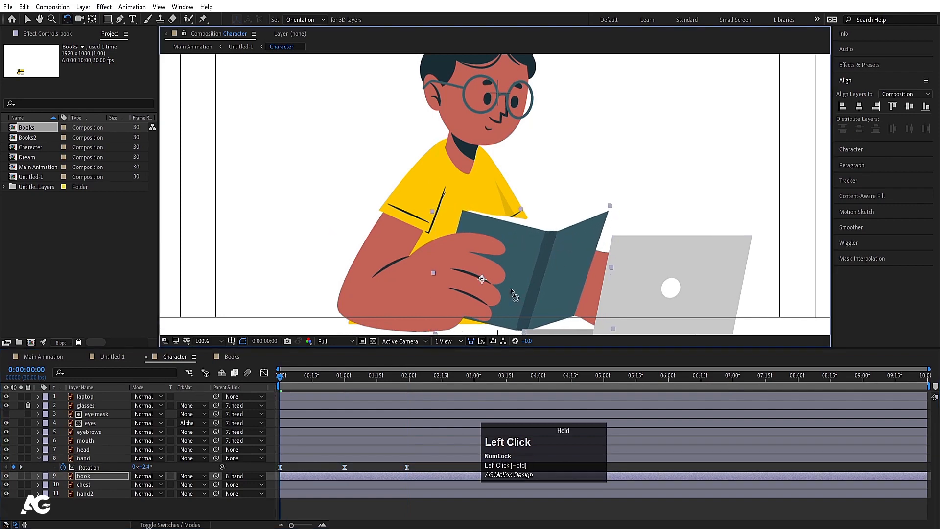
key("r")
left_click(63, 485)
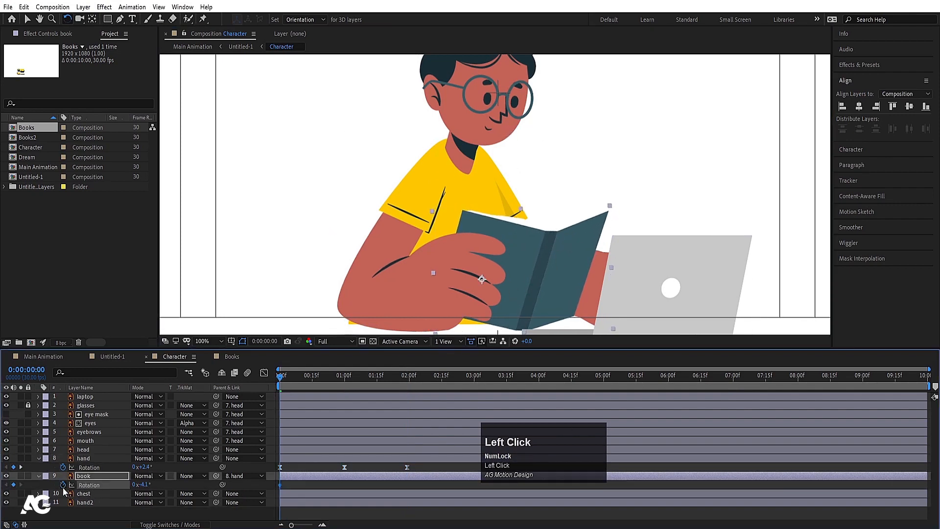
key("k")
left_click_drag(576, 223, 575, 233)
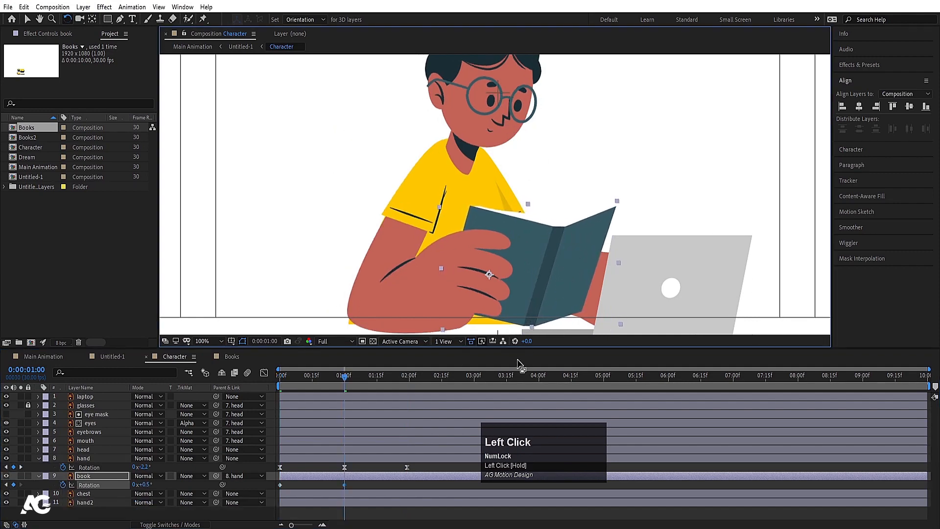
- Copy the book's first Rotation keyframe to 0:00:01:29 and apply Easy Ease to all of the book's Rotation keyframes
key("k")
left_click(281, 485)
key("ctrl+c")
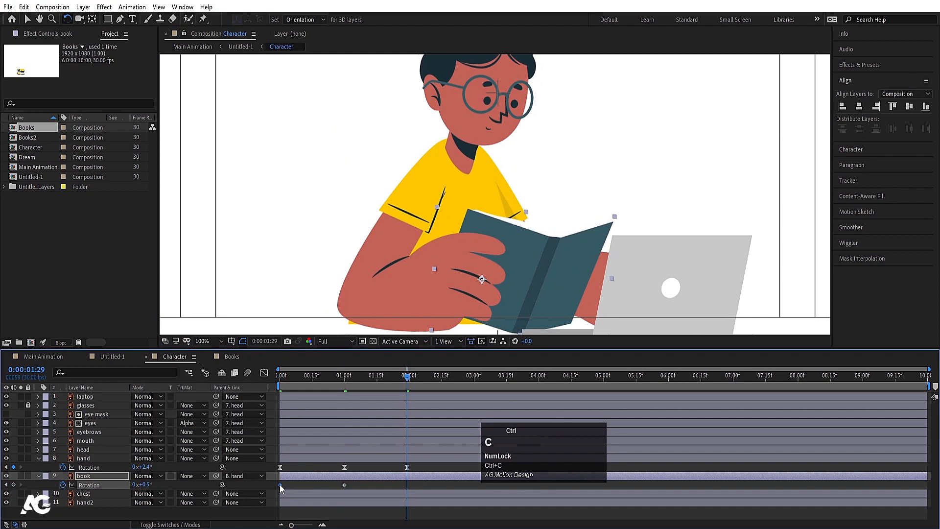
key("ctrl+v")
left_click(111, 484)
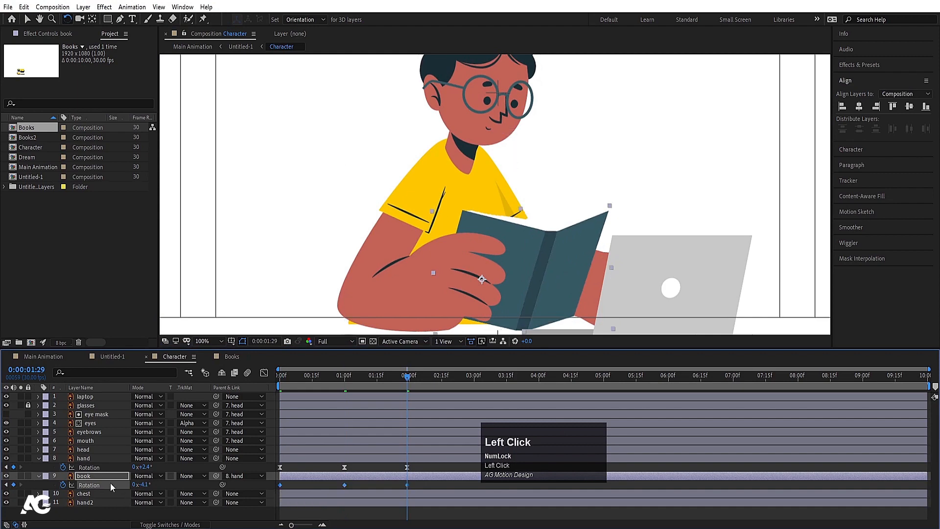
key("F9")
- Add a loopOut() expression to the book's Rotation
left_click(63, 485, "alt")
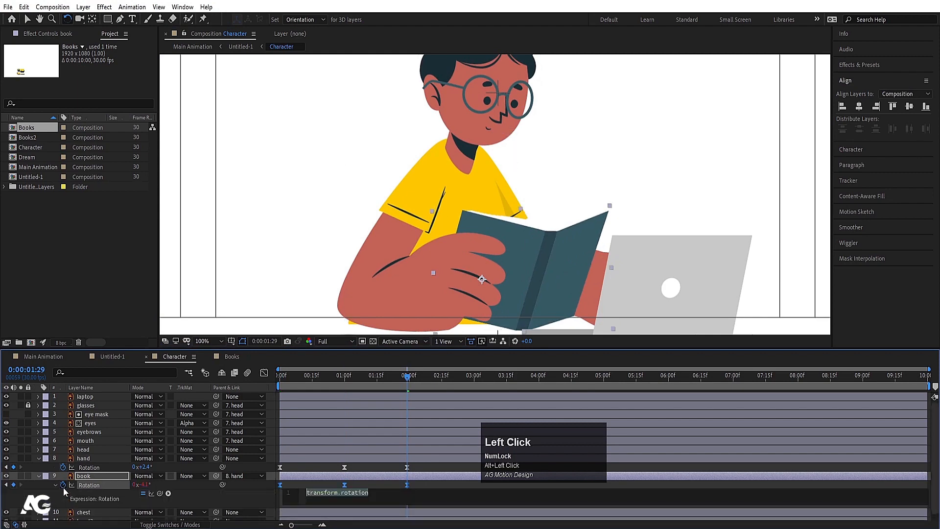
type("loop")
key("Down")
key("Down")
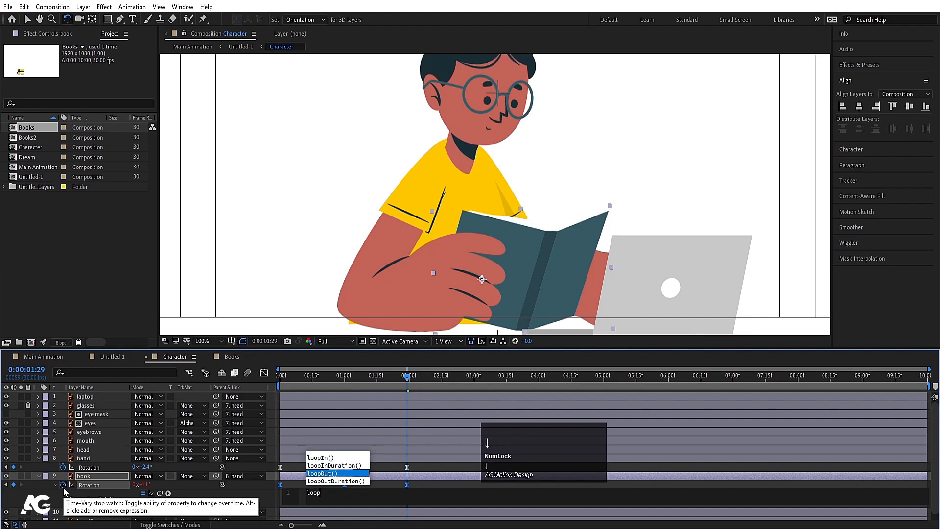
key("Return")
- Copy the book's loopOut() expression to the hand's Rotation
key("ctrl+a")
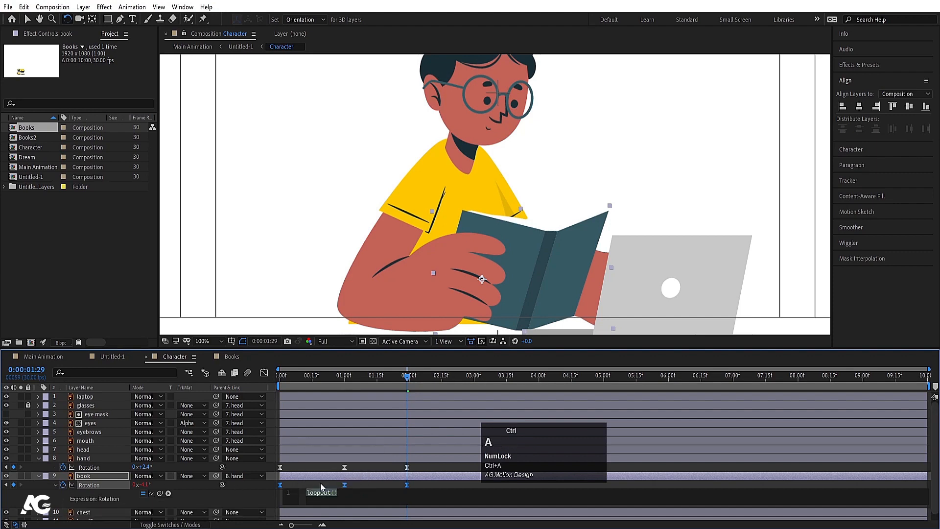
key("ctrl+c")
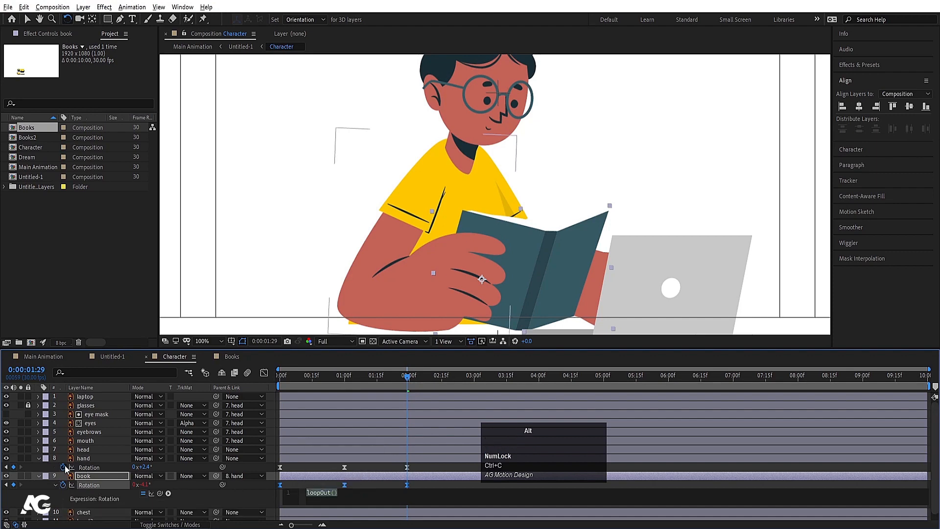
left_click(63, 467, "alt")
key("ctrl+v")
left_click(301, 468)
- Preview the looping hand and book, and shift the book layer about 7 frames earlier in time
left_click(298, 380)
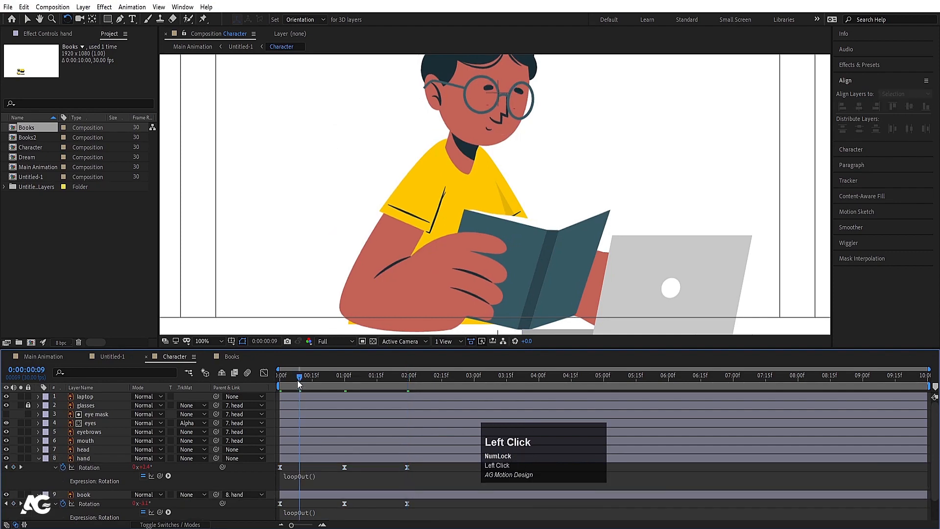
key("space")
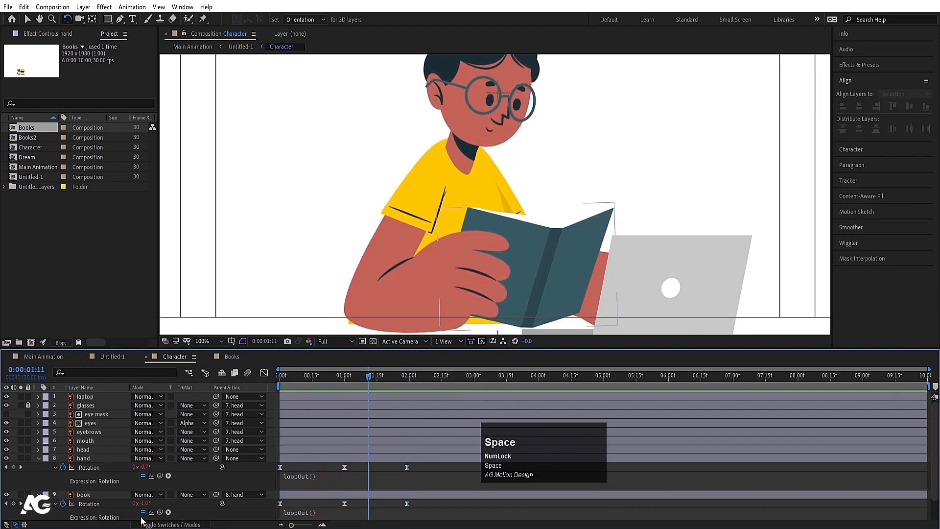
left_click(122, 496)
key("Num_Lock")
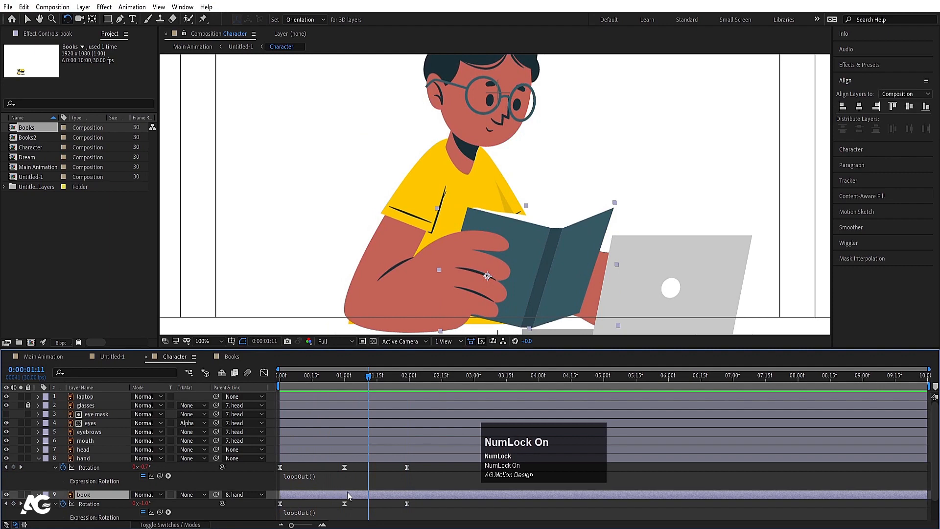
left_click_drag(416, 496, 400, 495)
- Preview the offset book movement from the start, close up and with the composition view set to Fit up to 100%
left_click(280, 376)
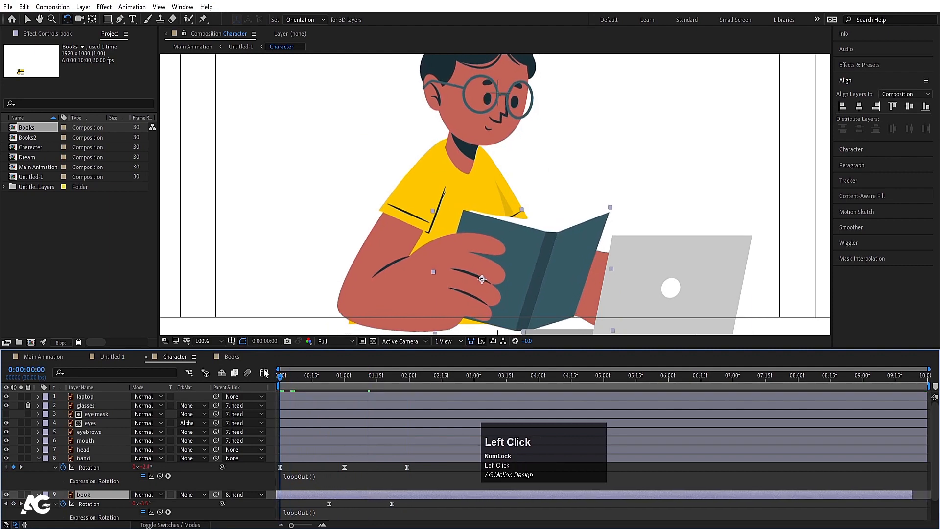
key("space")
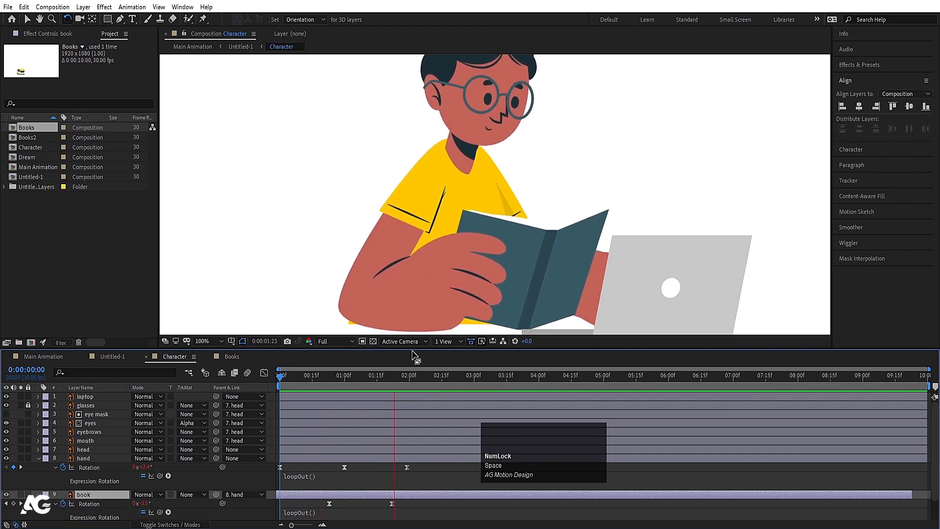
key("space")
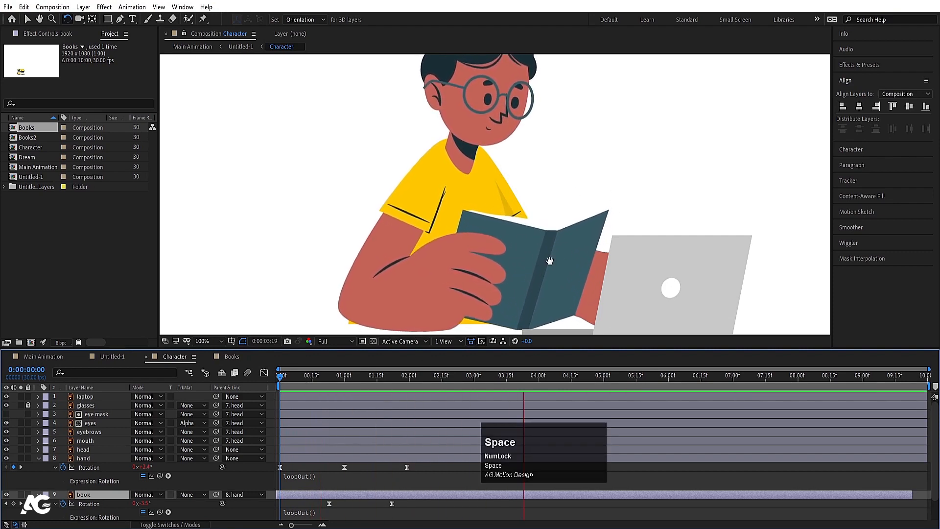
left_click(208, 341)
left_click(206, 156)
key("space")
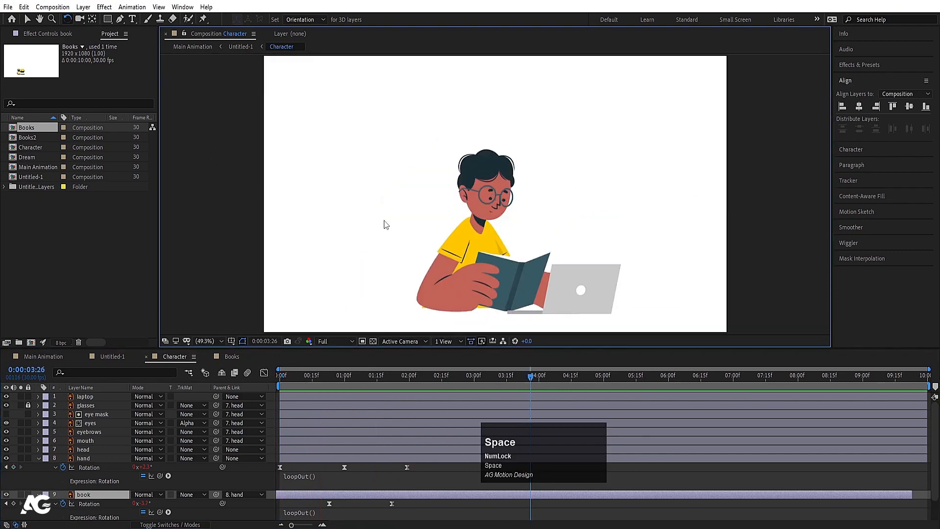
key("space")
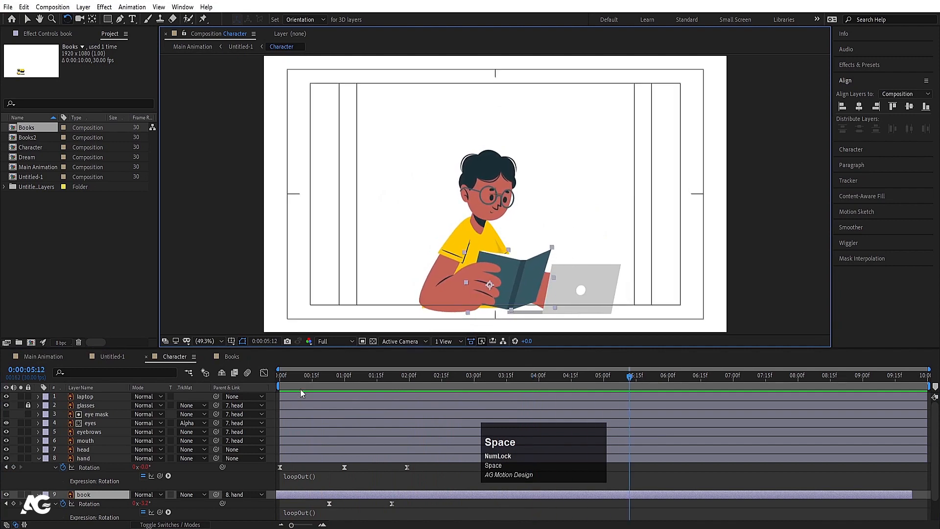
- Return to 0 seconds and hide the Books and Character layers in the Untitled-1 composition
left_click_drag(287, 378, 272, 379)
left_click(305, 465)
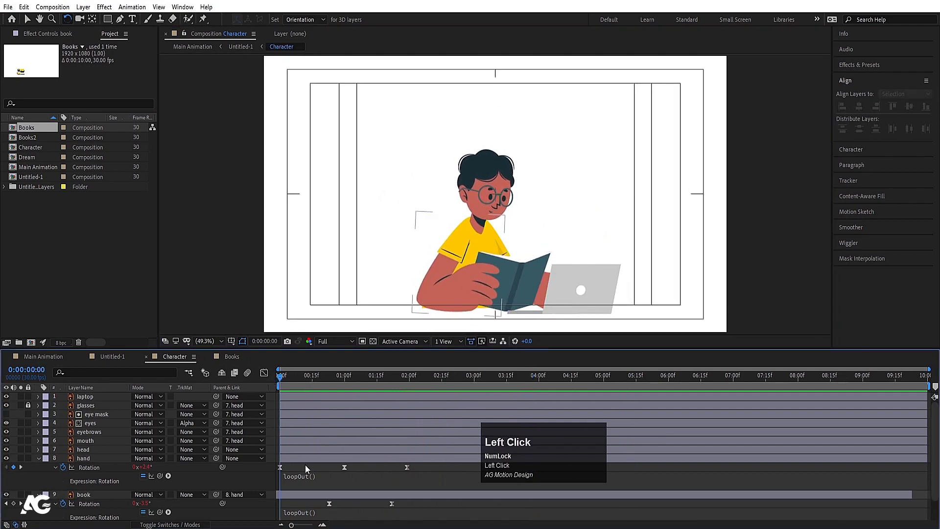
key("u")
key("u")
left_click(108, 357)
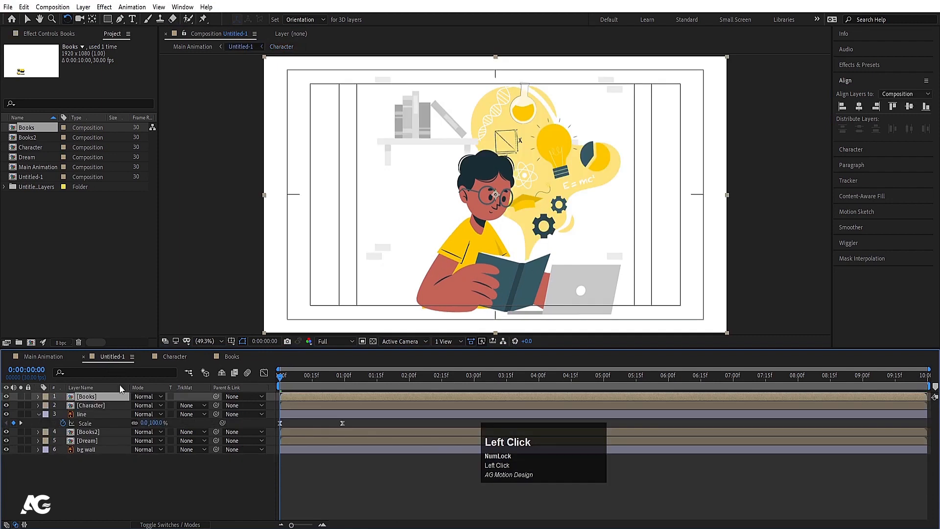
left_click(6, 397)
left_click(6, 406)
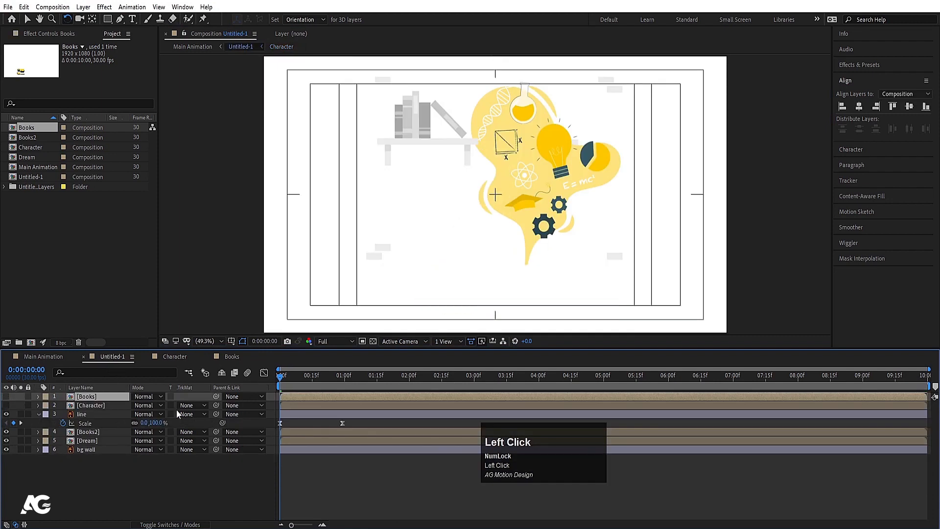
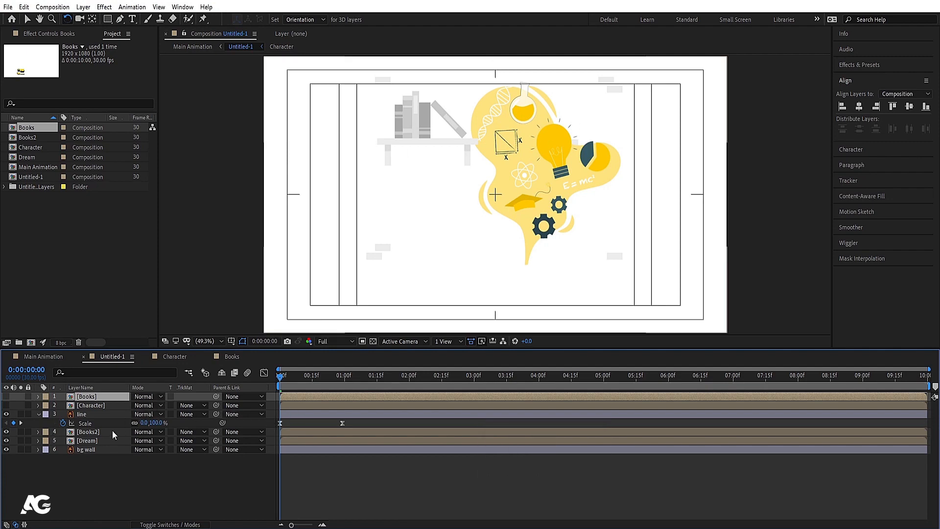
- Open the Books2 composition and add Position keyframes to the shelf (Layer 28) at 0 seconds and 1 second
double_click(93, 433)
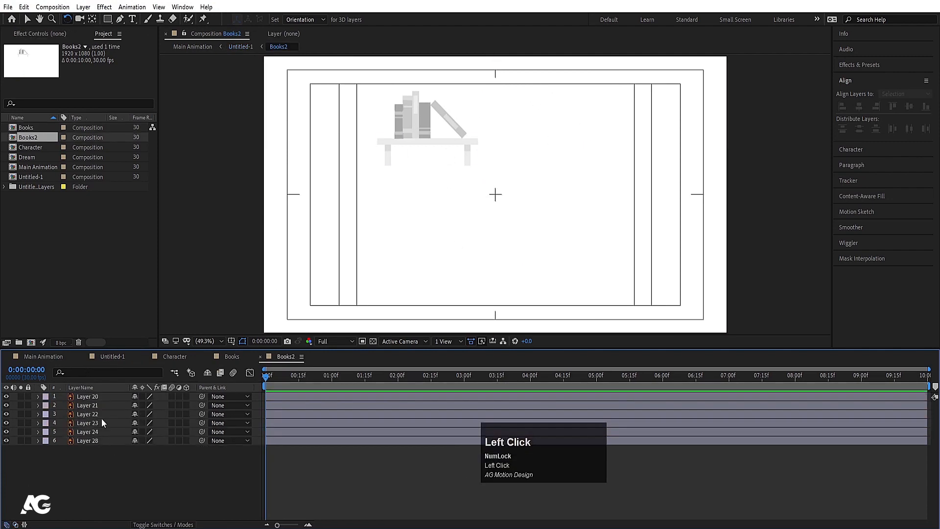
left_click(108, 442)
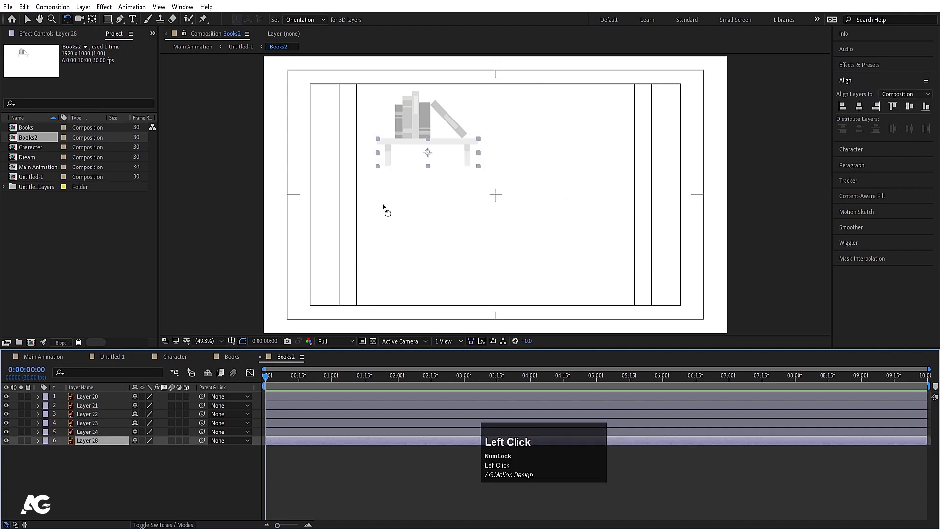
key("p")
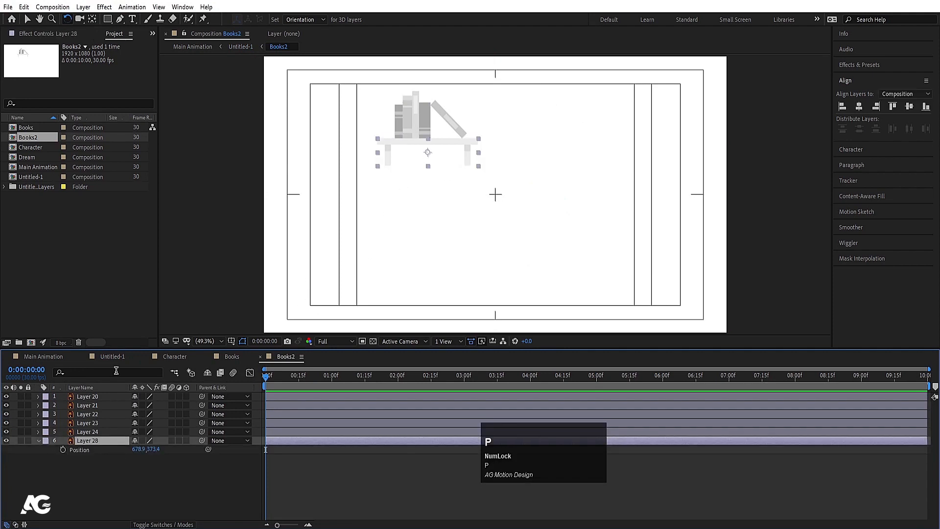
left_click(63, 450)
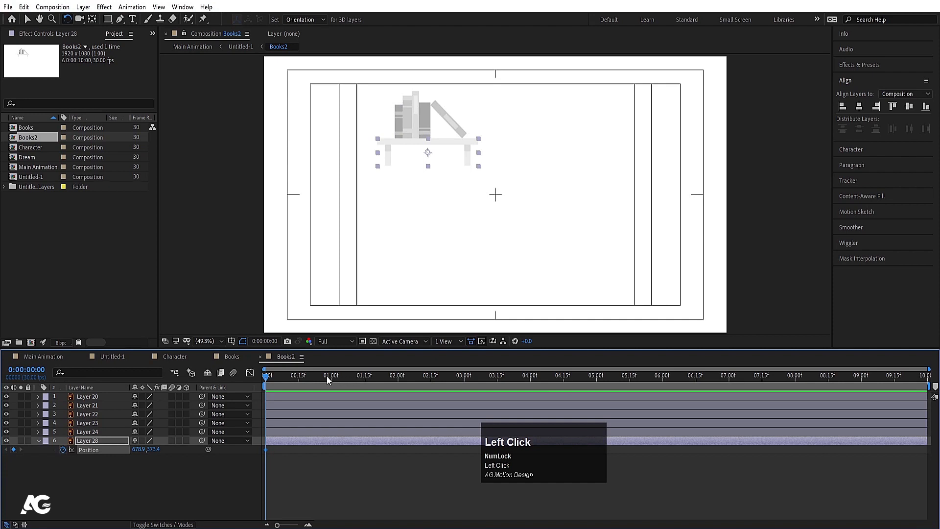
left_click(331, 375)
left_click(13, 449)
- At 0 seconds, move the shelf horizontally off the canvas's left side, to about X -249
left_click(266, 376)
left_click(27, 19)
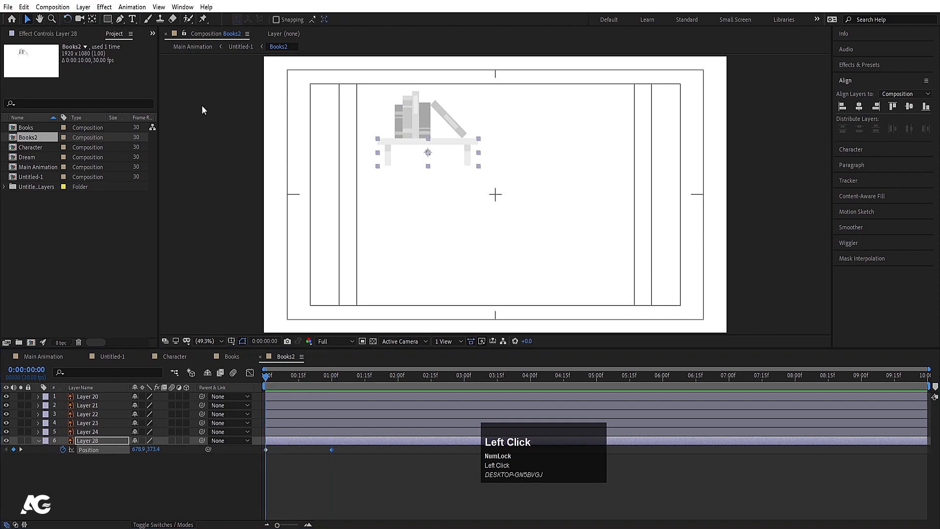
left_click_drag(458, 150, 234, 151)
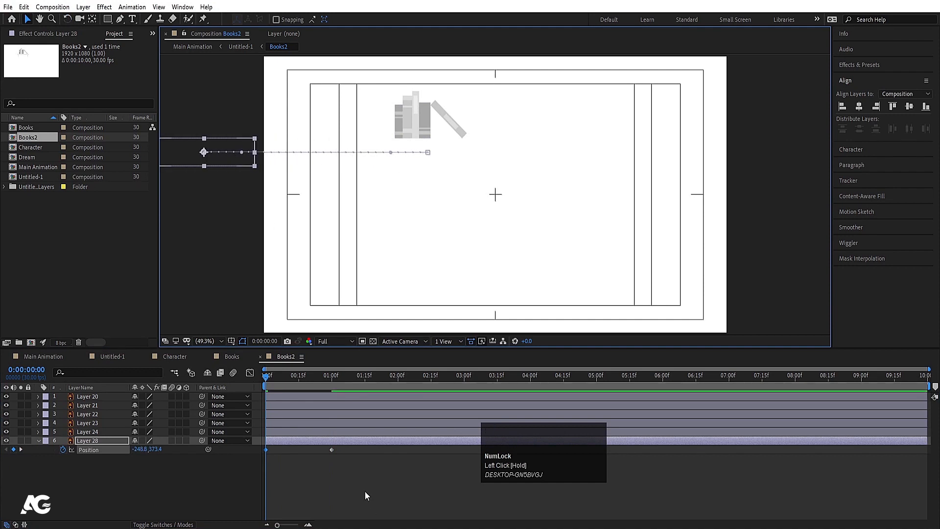
- Easy-ease the shelf's Position keyframes, reshape the speed curve for a fast start and slow stop, and preview the slide-in
key("F9")
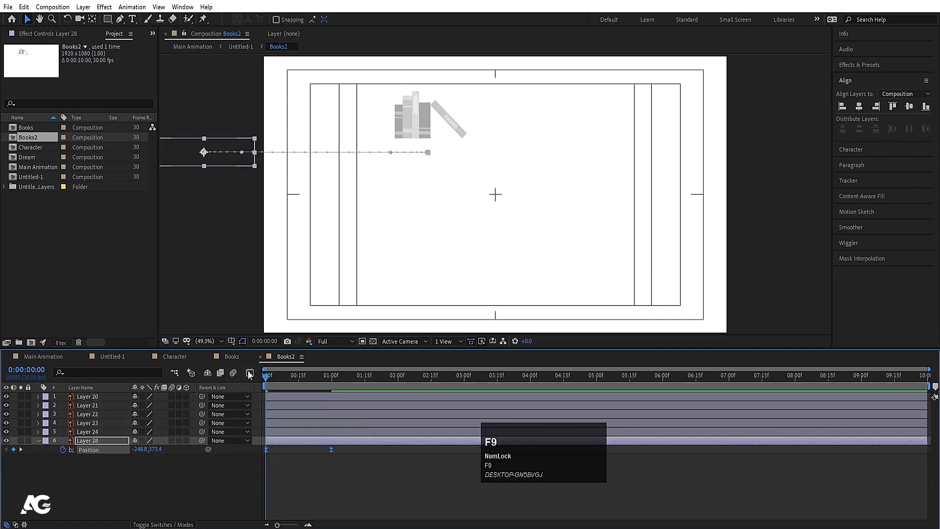
left_click(250, 373)
left_click_drag(377, 448, 275, 498)
left_click(251, 371)
key("space")
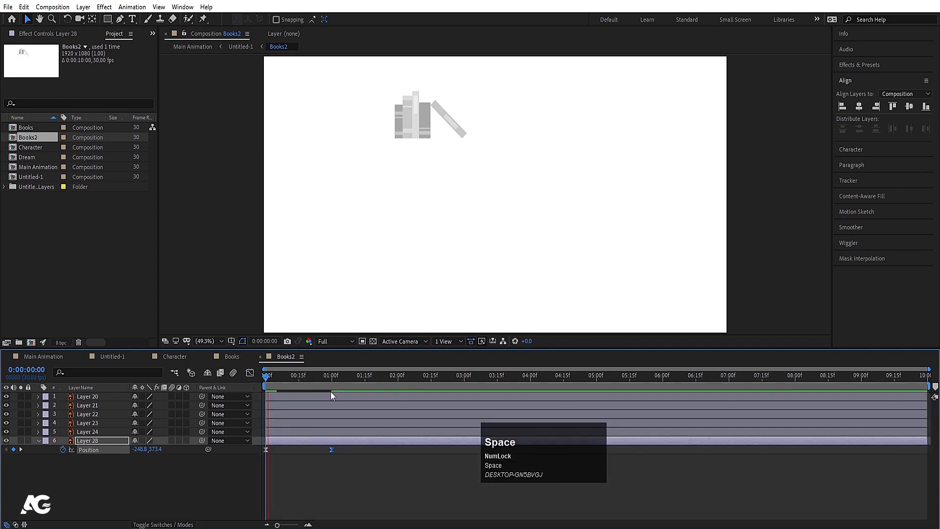
left_click_drag(304, 378, 273, 377)
key("space")
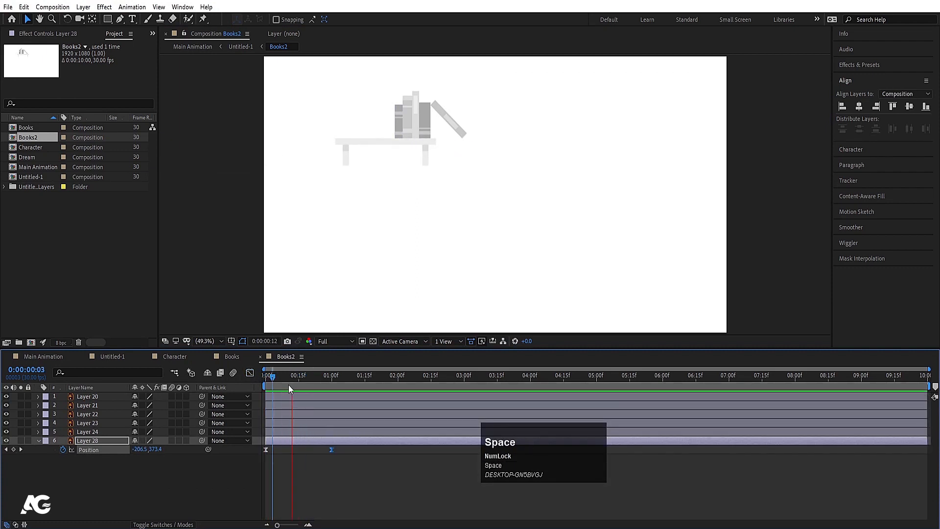
key("space")
- Move the leaning book's (Layer 22) anchor point to its lower-right corner and rotate the book 46° upright
left_click(439, 136)
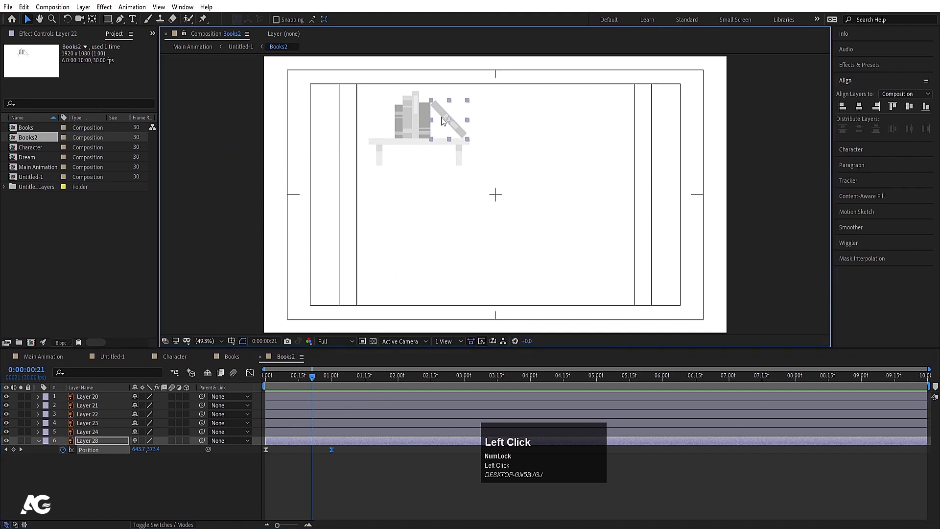
scroll(442, 115, "up", 2, "alt")
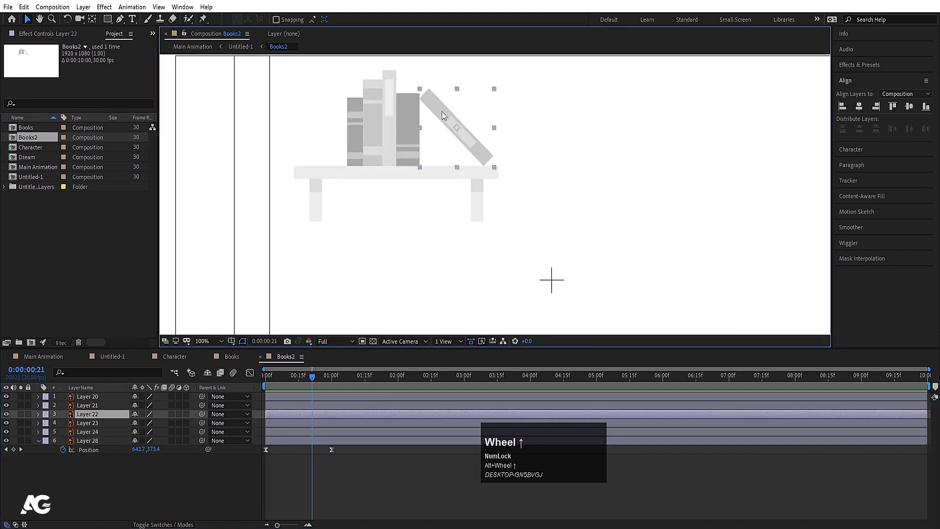
key("y")
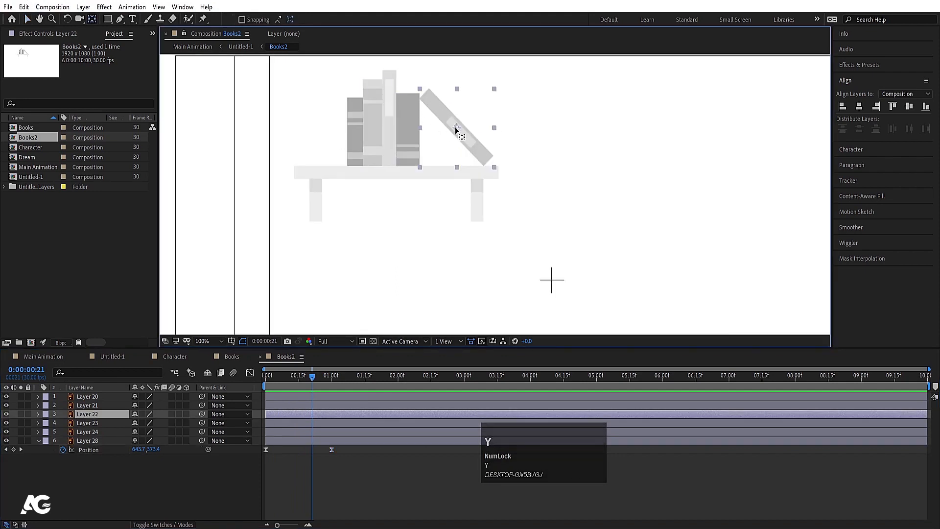
left_click_drag(455, 128, 479, 152)
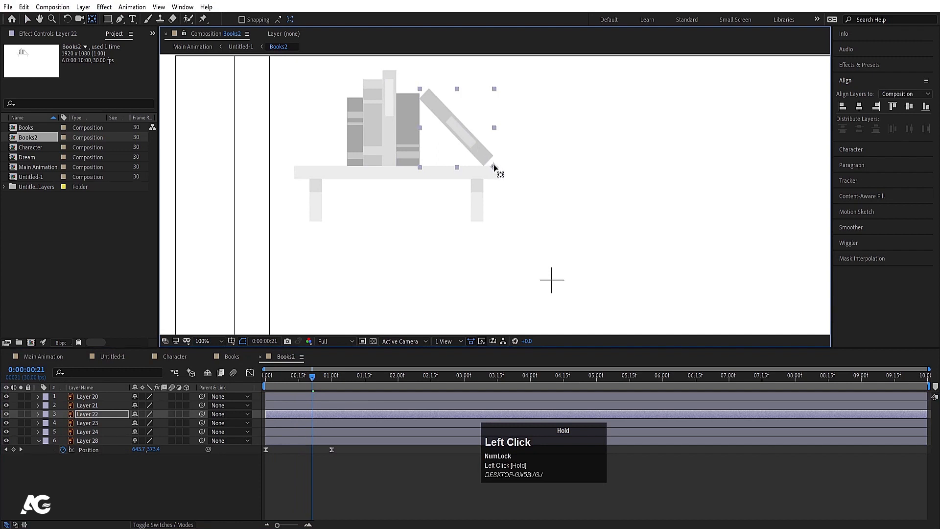
key("r")
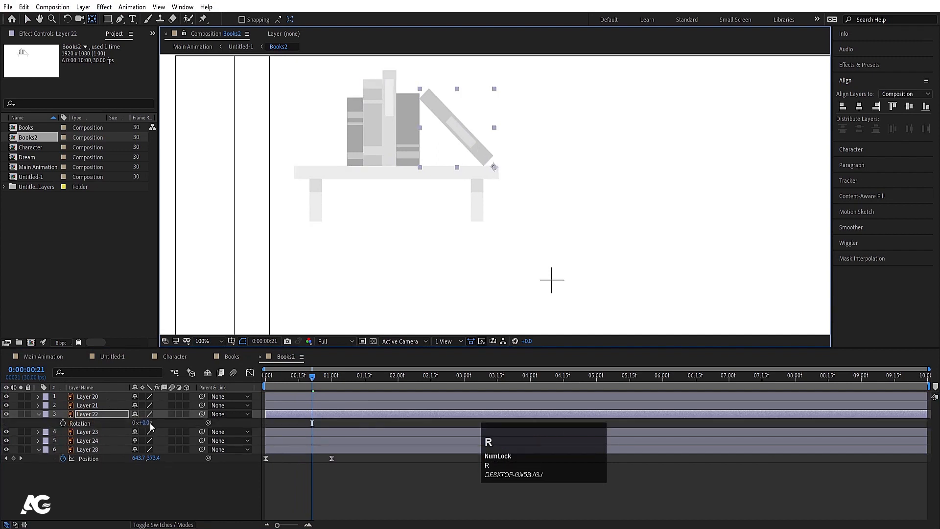
mouse_move(151, 427)
left_mouse_down()
mouse_move(163, 426)
mouse_move(151, 428)
left_mouse_up()
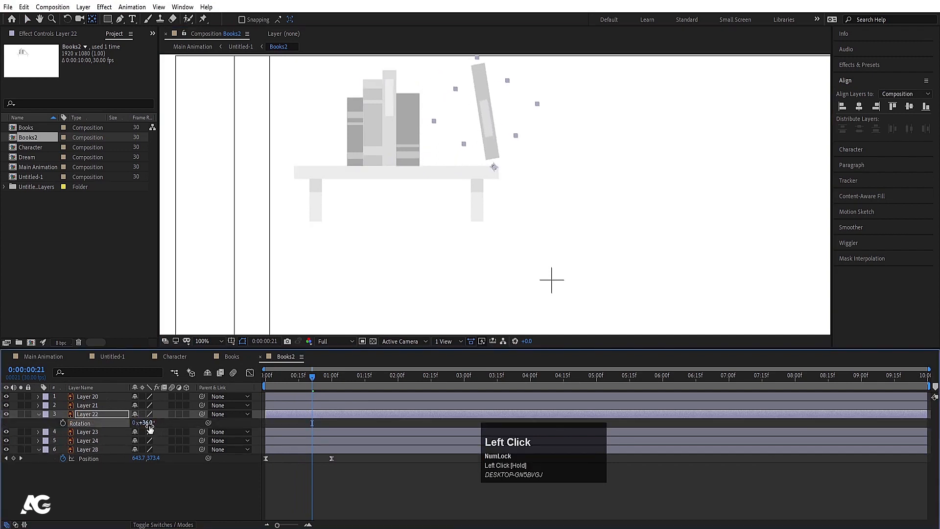
left_click(148, 424)
left_click(155, 464)
left_click_drag(147, 424, 154, 424)
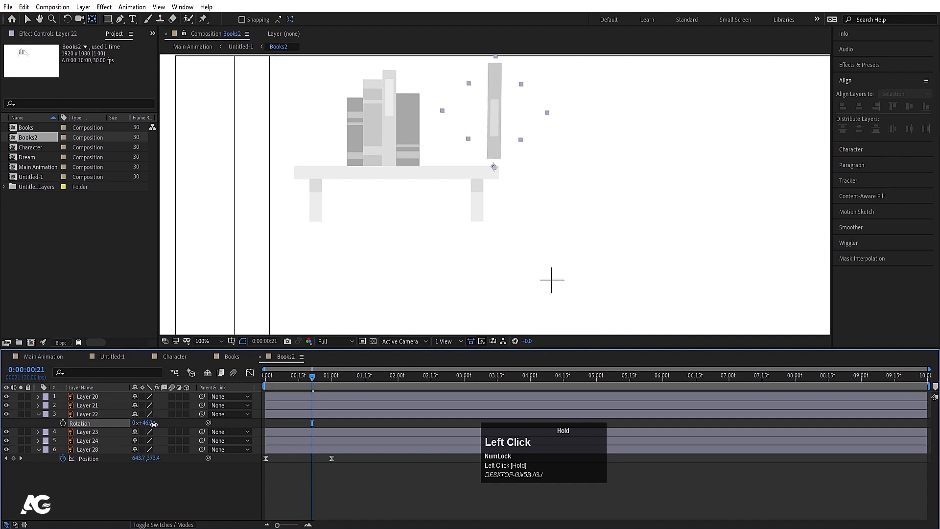
left_click(484, 136)
- Reposition the upright book's anchor point at its bottom-left corner and lower the book onto the shelf
scroll(490, 161, "up", 2)
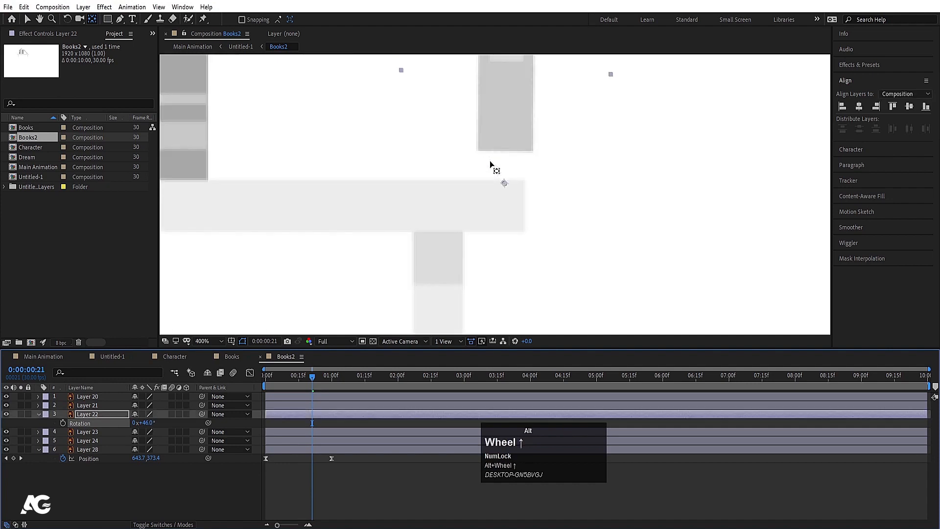
left_click(505, 185)
left_click_drag(506, 185, 494, 168)
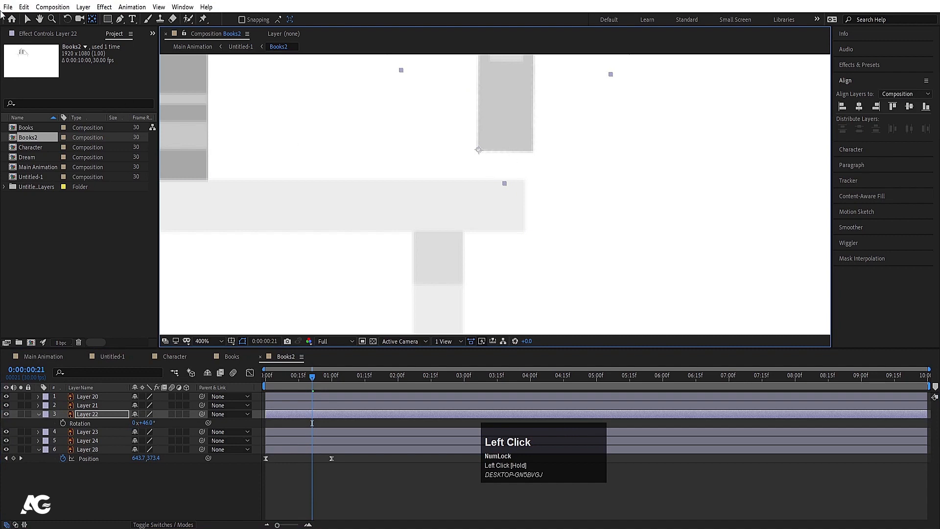
left_click(28, 18)
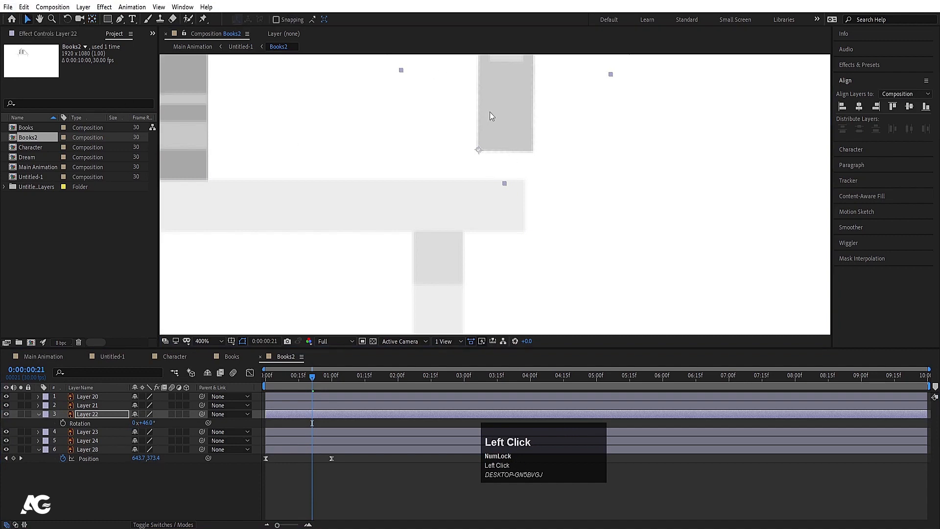
left_click_drag(492, 116, 485, 143)
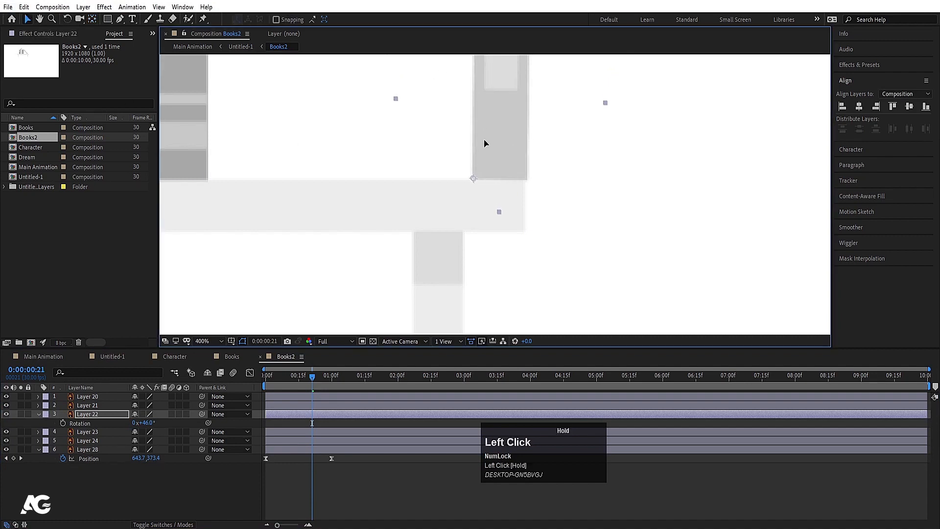
- At 0 seconds, with the whole composition fitted in view, add Position keyframes to all five book layers (20 to 24)
left_click_drag(293, 380, 266, 378)
left_click(208, 341)
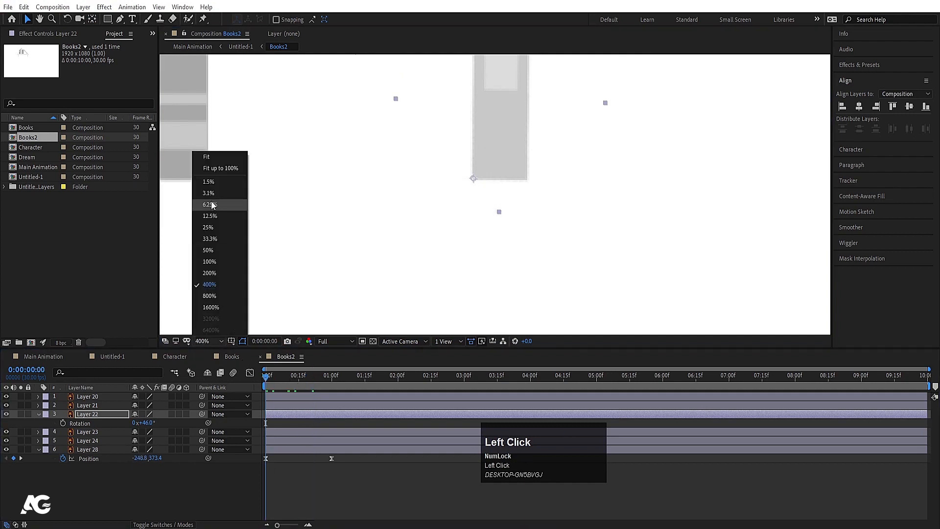
left_click(205, 157)
left_click(384, 72)
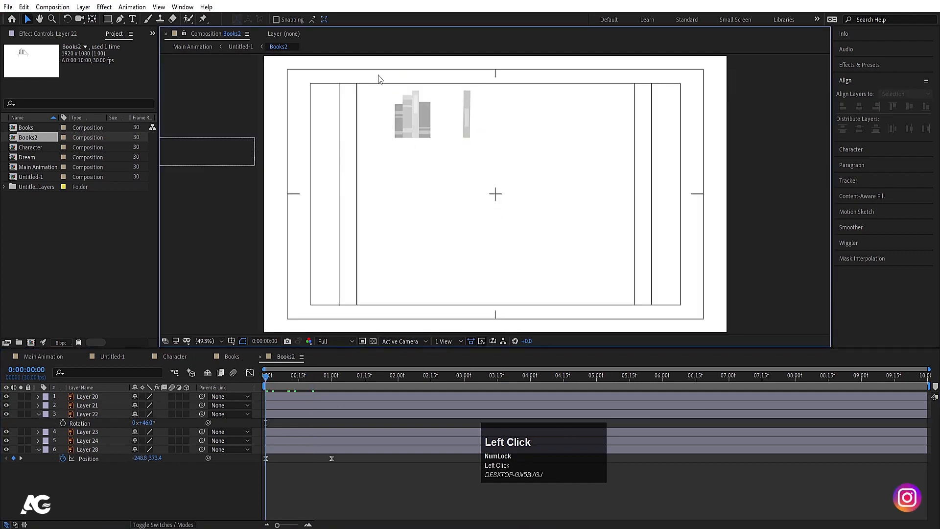
left_click_drag(371, 64, 486, 126)
key("p")
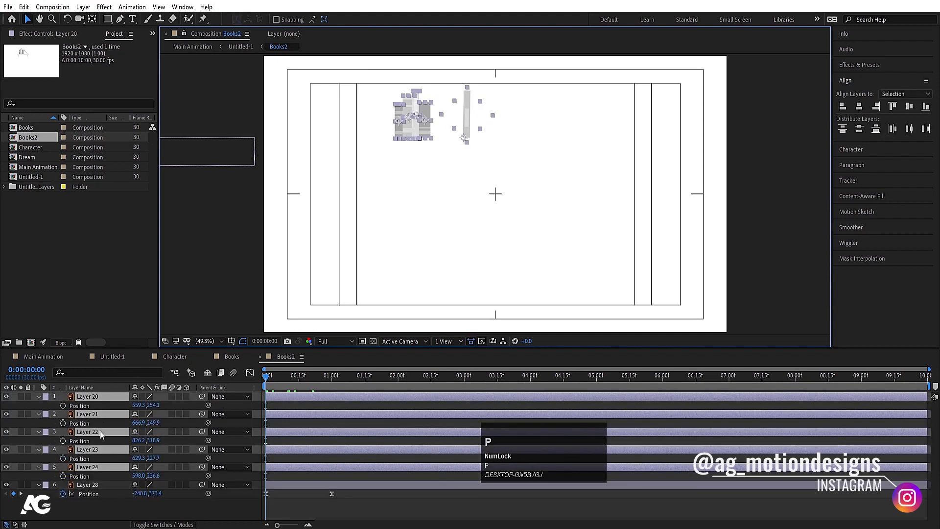
left_click(64, 406)
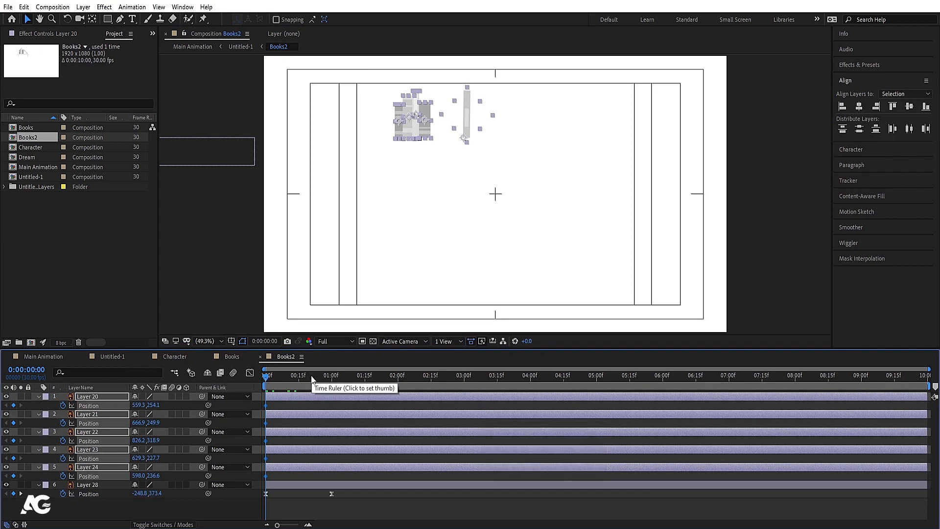
- Keyframe the books' resting Position at frame 29, raise them above the canvas at 0 seconds, and preview the drop
left_click_drag(314, 378, 331, 379)
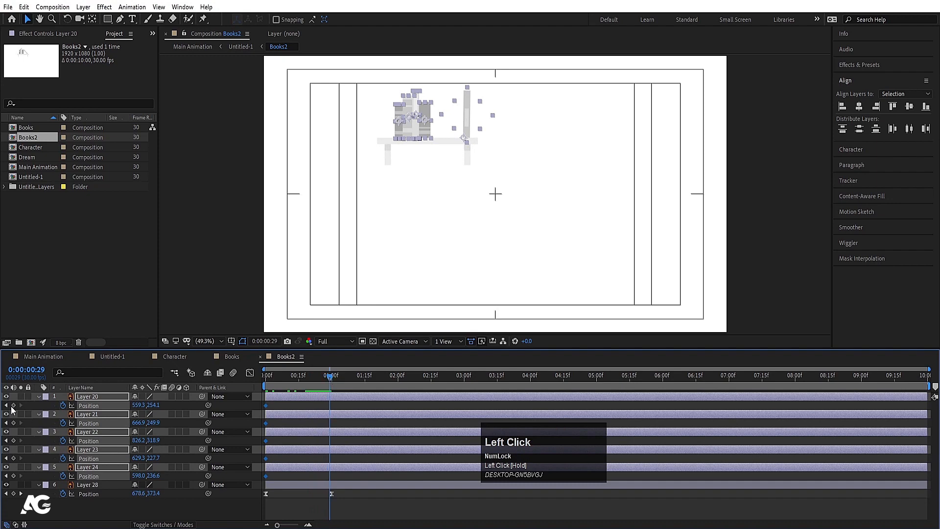
left_click_drag(285, 379, 1, 406)
key("space")
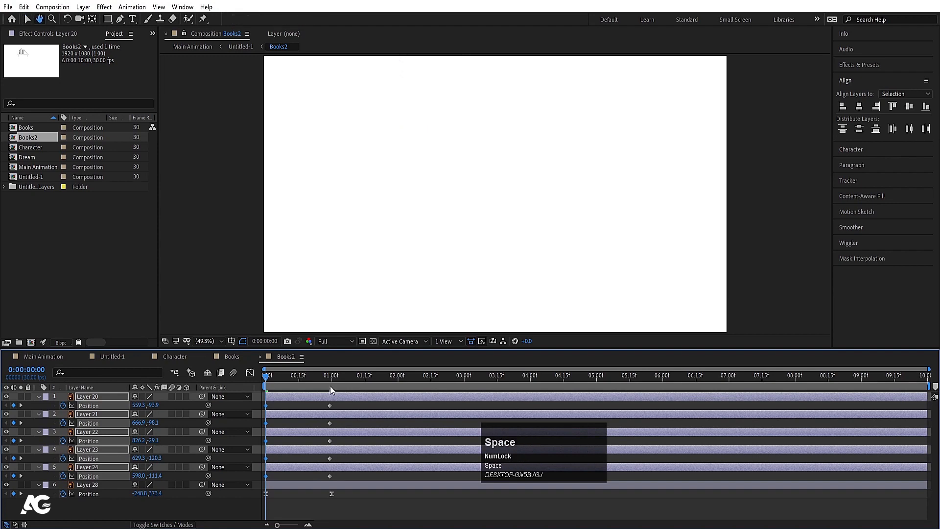
key("space")
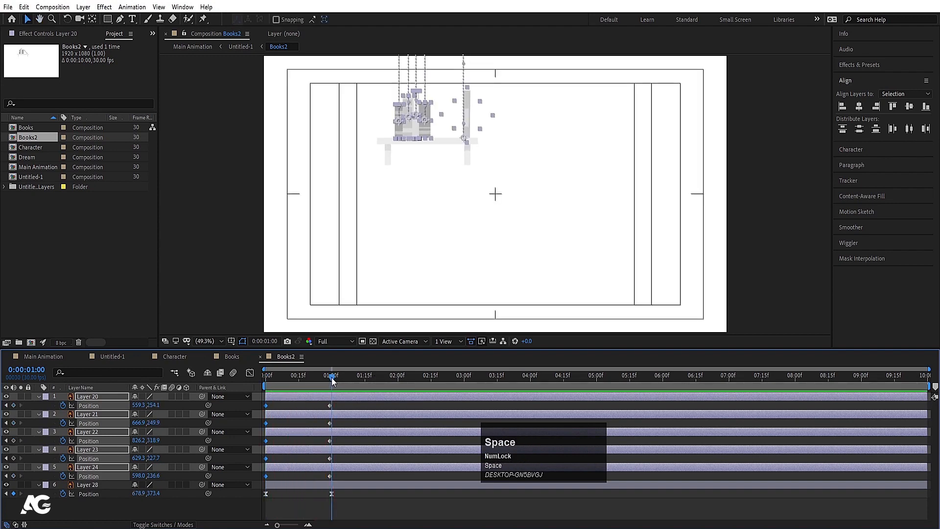
- Add a bounce to all five books: resting Position keyframes at about 1:14, and raised by 39 pixels at 1:07
mouse_move(333, 382)
left_mouse_down()
mouse_move(365, 388)
mouse_move(348, 379)
left_mouse_up()
left_click(13, 406)
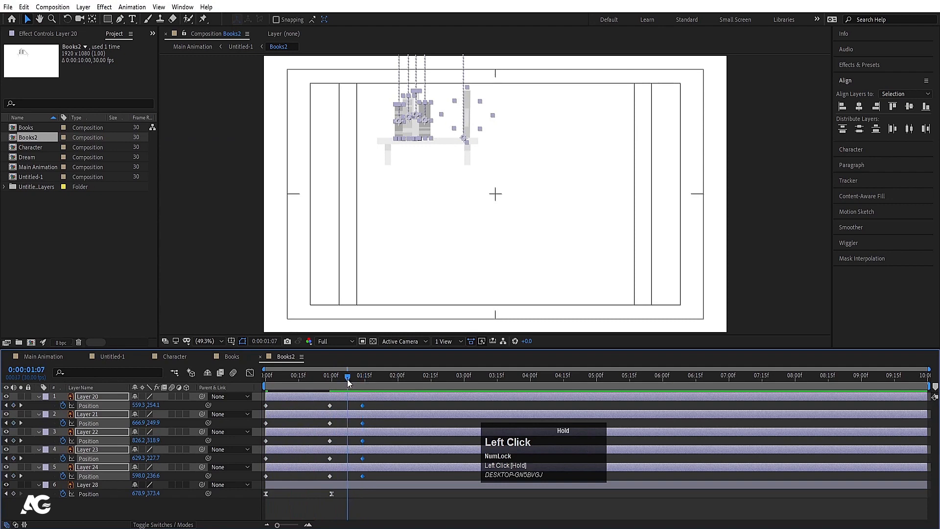
left_click_drag(153, 406, 140, 406)
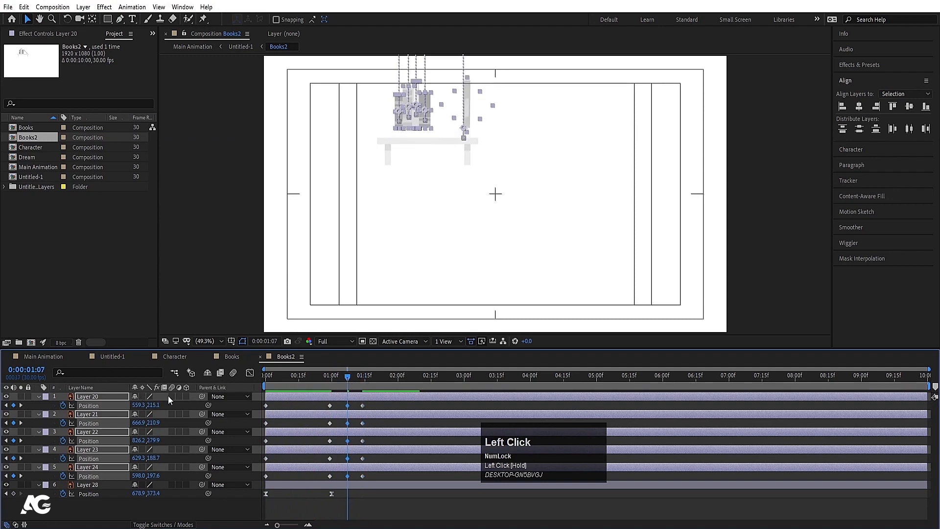
- Easy-ease all the books' Position keyframes, reshape the drop's speed curve to peak near landing, and preview it
left_click_drag(381, 479, 206, 341)
key("F9")
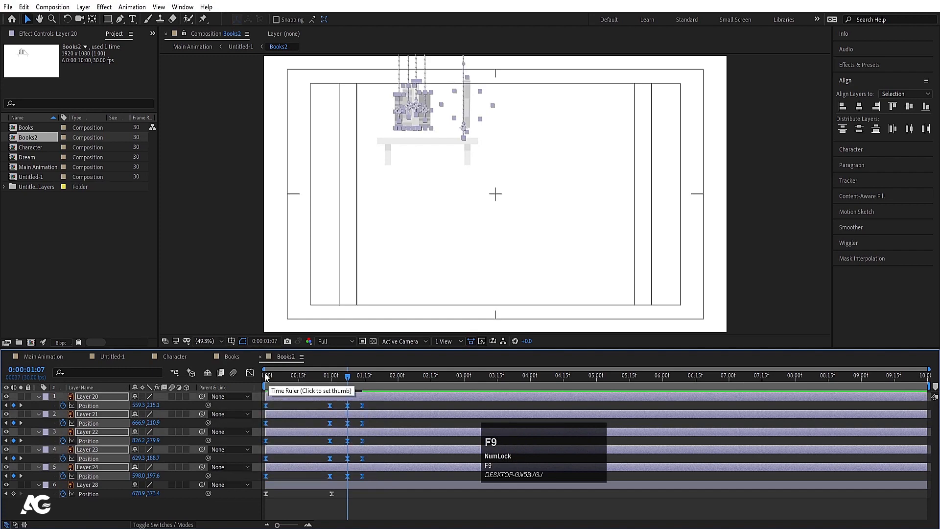
left_click(250, 372)
mouse_move(313, 481)
left_mouse_down()
mouse_move(332, 500)
mouse_move(294, 496)
mouse_move(248, 518)
mouse_move(314, 493)
mouse_move(334, 505)
mouse_move(325, 493)
left_mouse_up()
left_click_drag(287, 388, 252, 374)
key("space")
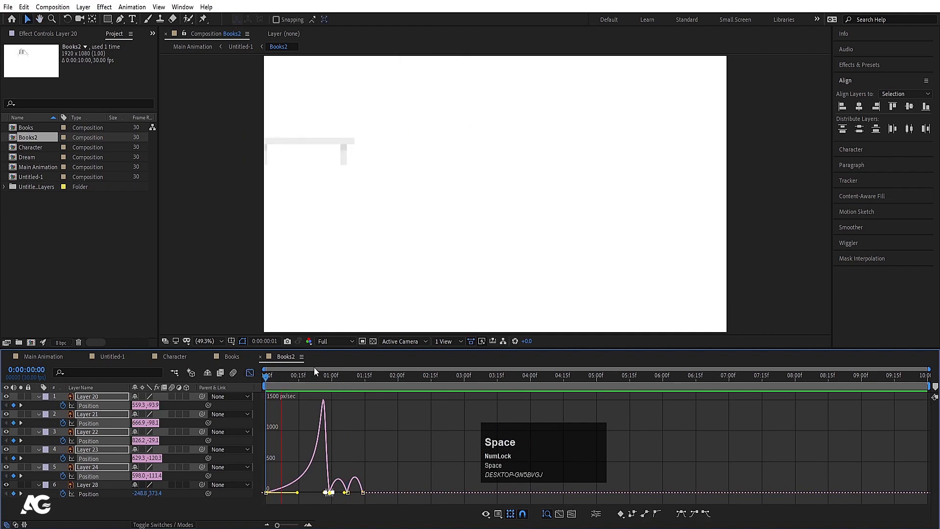
- Reshape the books' bounce speed curves to be slow at the top and fast near the shelf, and preview from the start
left_click(321, 475)
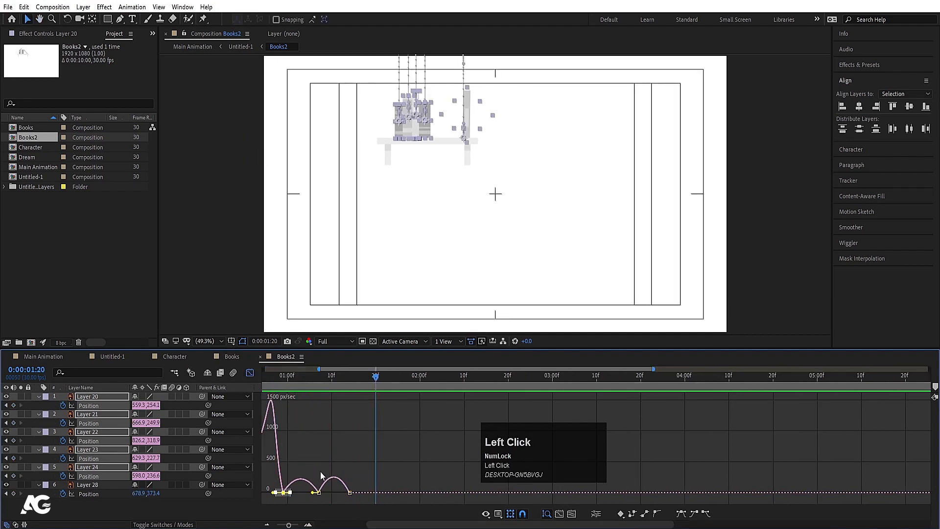
left_click_drag(306, 461, 326, 495)
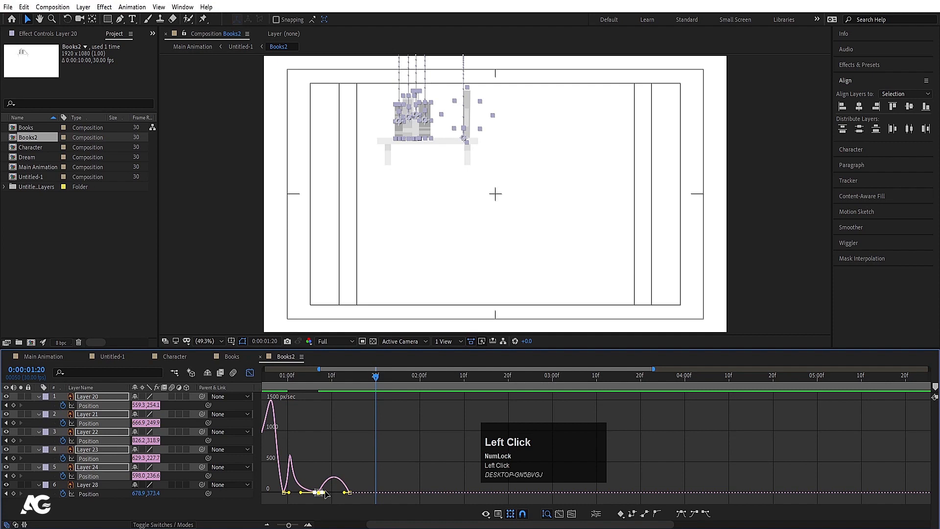
left_click_drag(325, 493, 334, 492)
left_click_drag(287, 376, 199, 365)
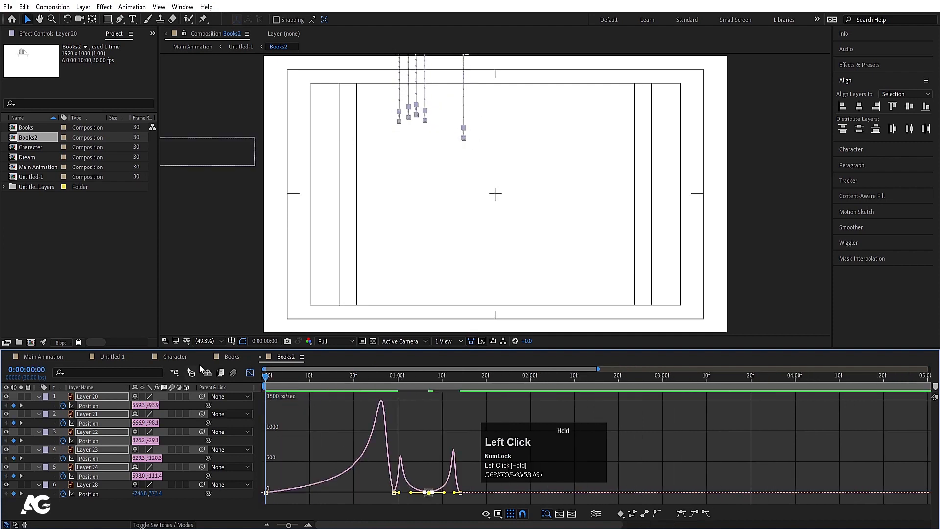
key("space")
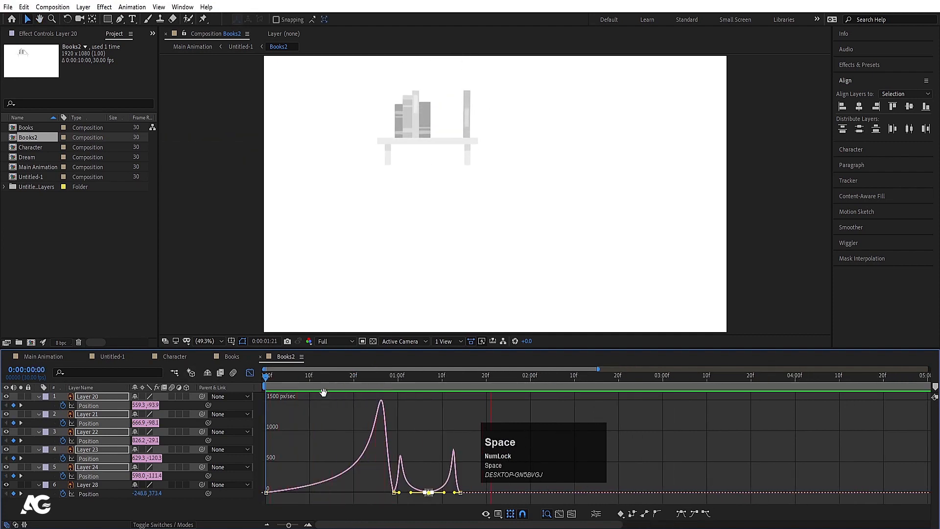
- Compress the five books' Position keyframes proportionally so the last ones land at frame 29, and preview the drop
key("space")
left_click(250, 372)
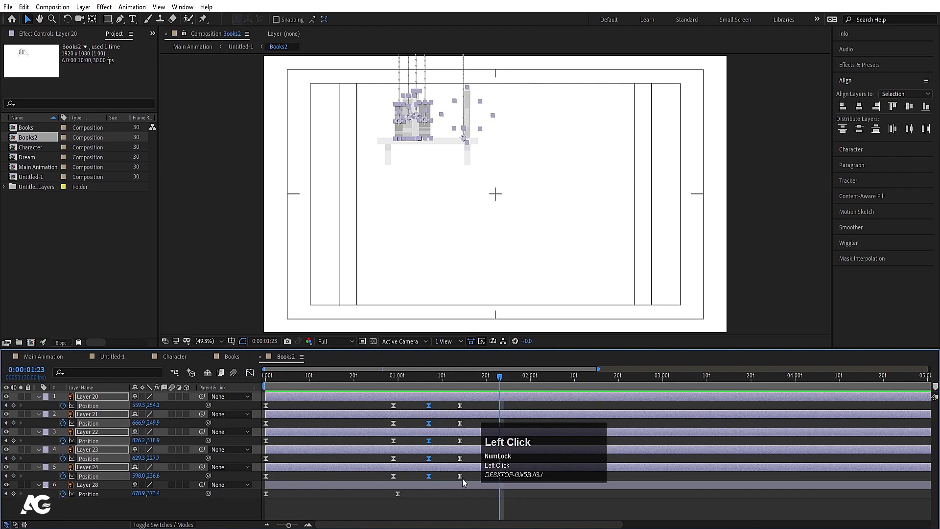
left_click_drag(466, 479, 214, 379)
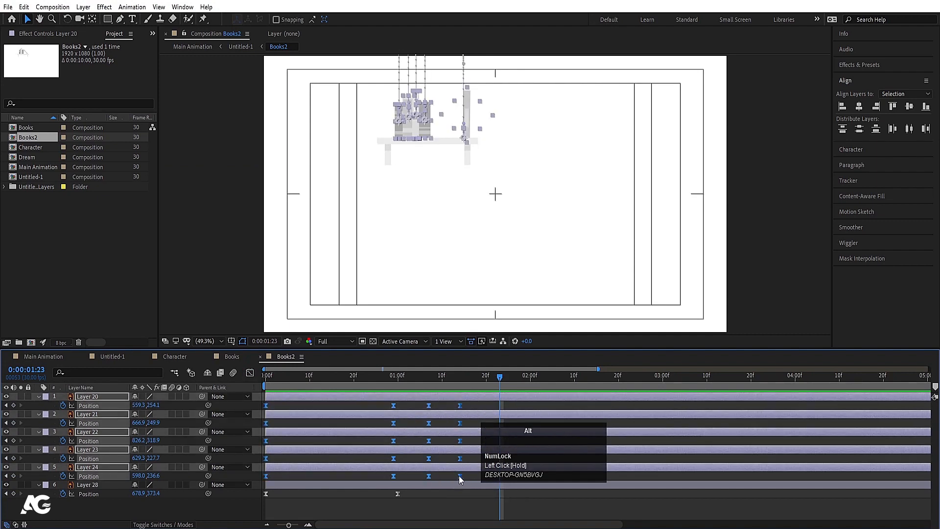
left_click_drag(460, 475, 393, 474)
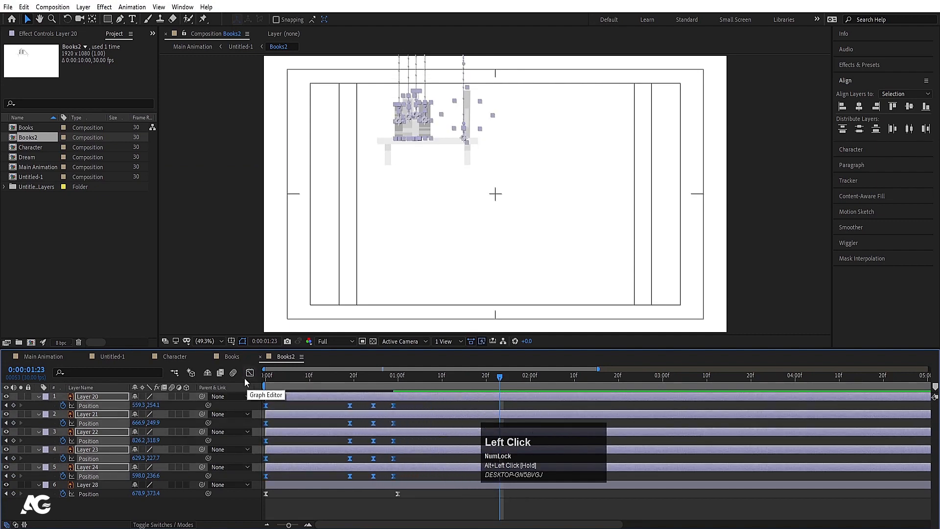
left_click(265, 375)
key("space")
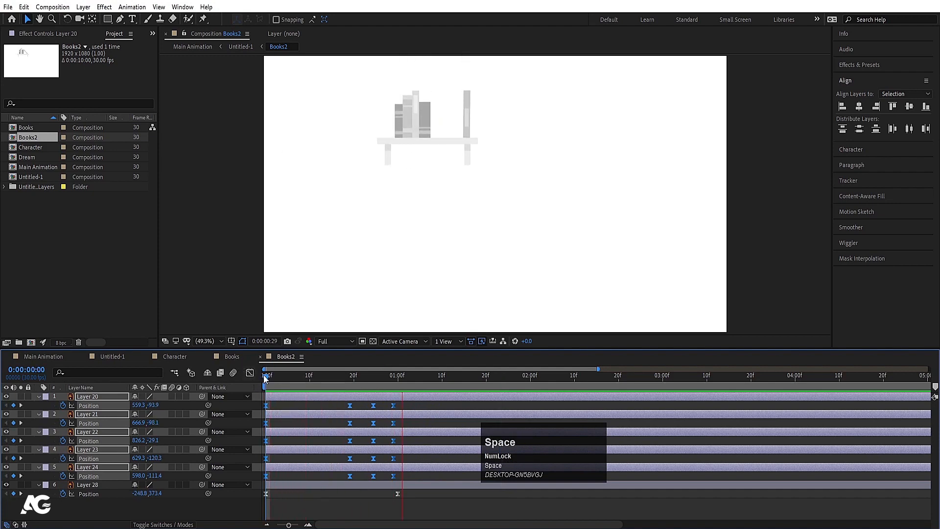
key("space")
left_click_drag(293, 381, 269, 382)
key("space")
key("space")
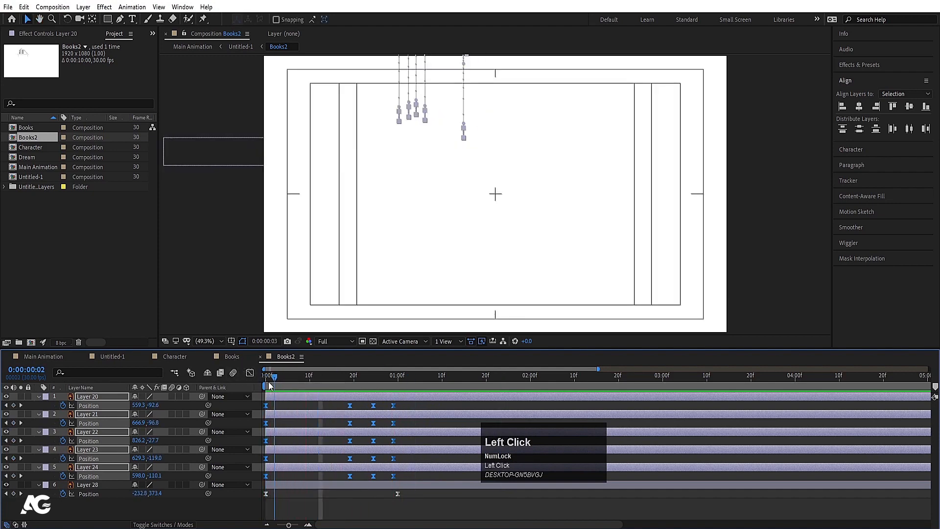
- Start the five book layers at frame 15, stagger them by a frame or two each with Layer 21 last, and preview
key("space")
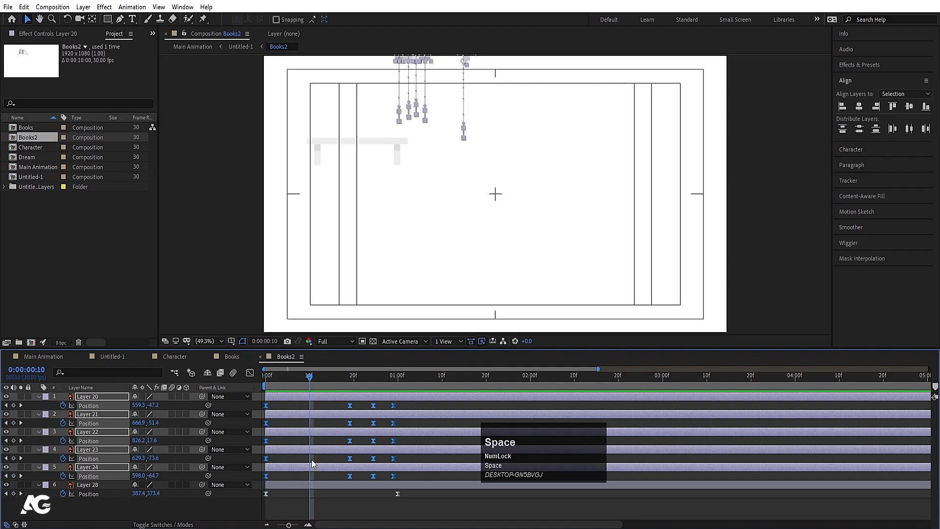
key("bracketleft")
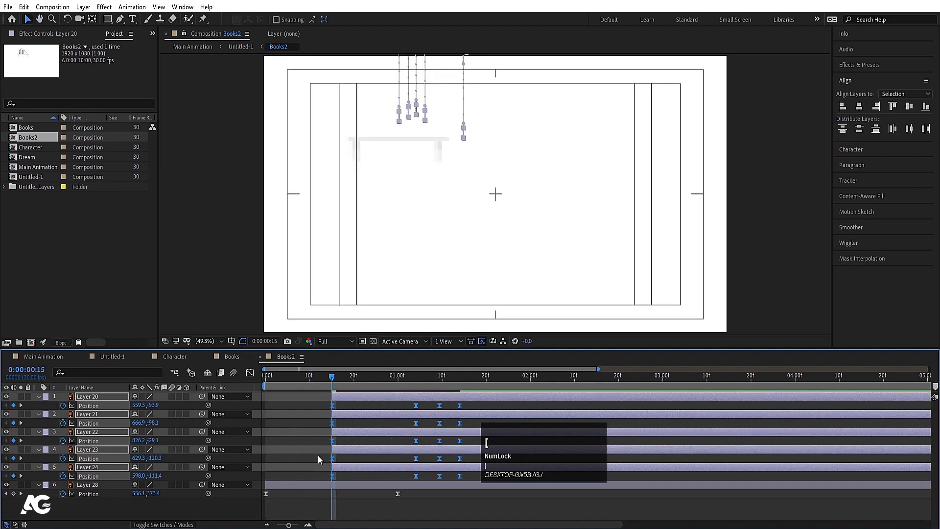
left_click(322, 445)
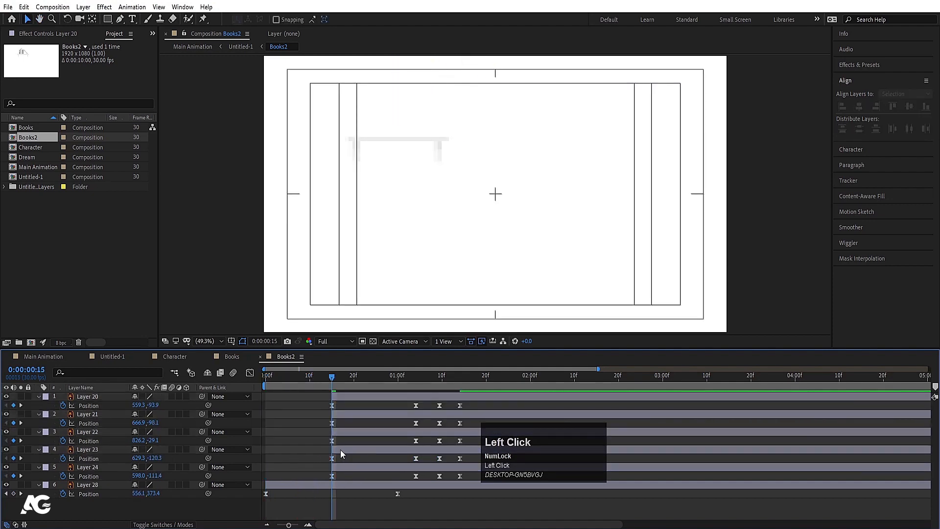
left_click_drag(341, 451, 354, 398)
left_click(341, 415)
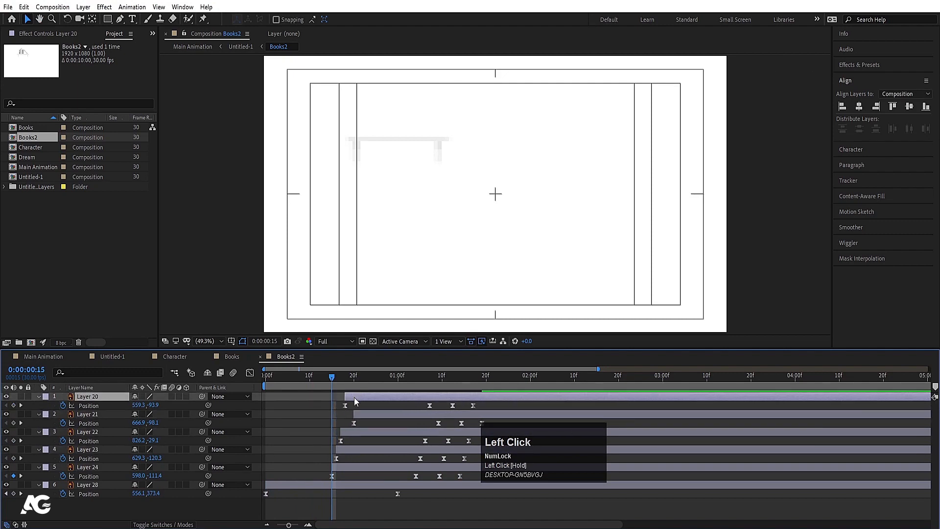
key("space")
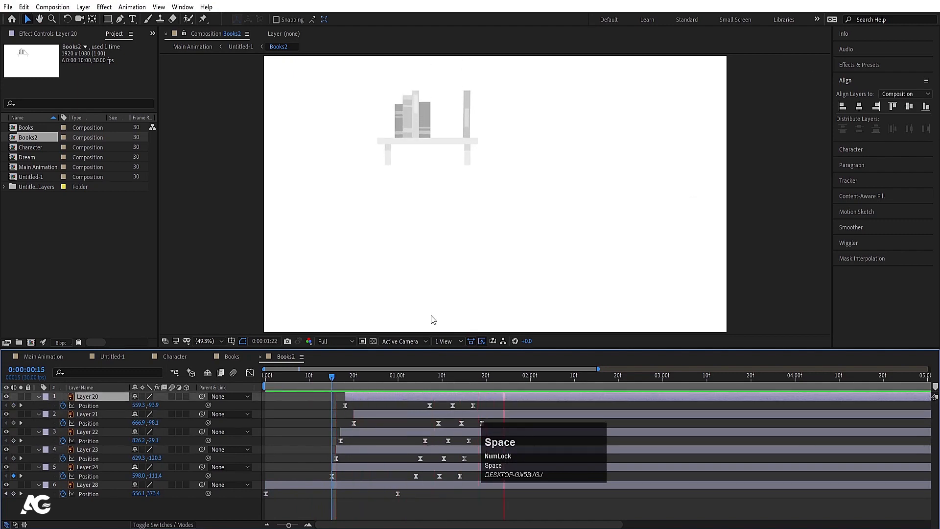
key("space")
- Keyframe the separate book's (Layer 22) Rotation at 1:16, set it to 0° at 2:03, and preview the tilt
left_click(465, 120)
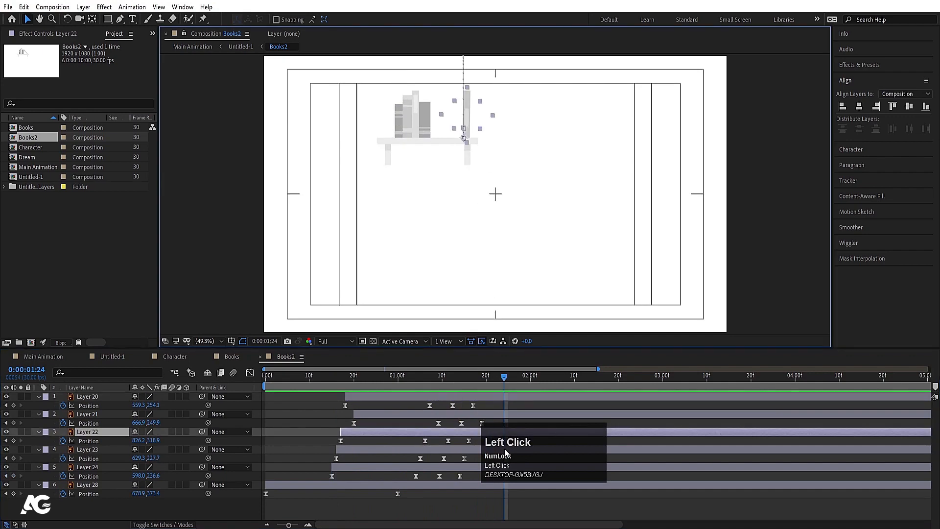
left_click_drag(505, 448, 619, 446)
left_click(464, 383)
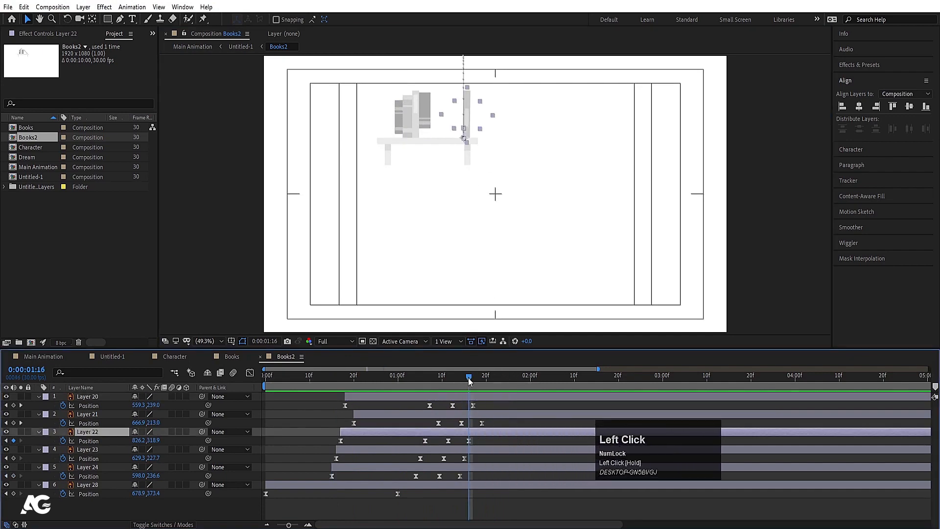
key("r")
key("space")
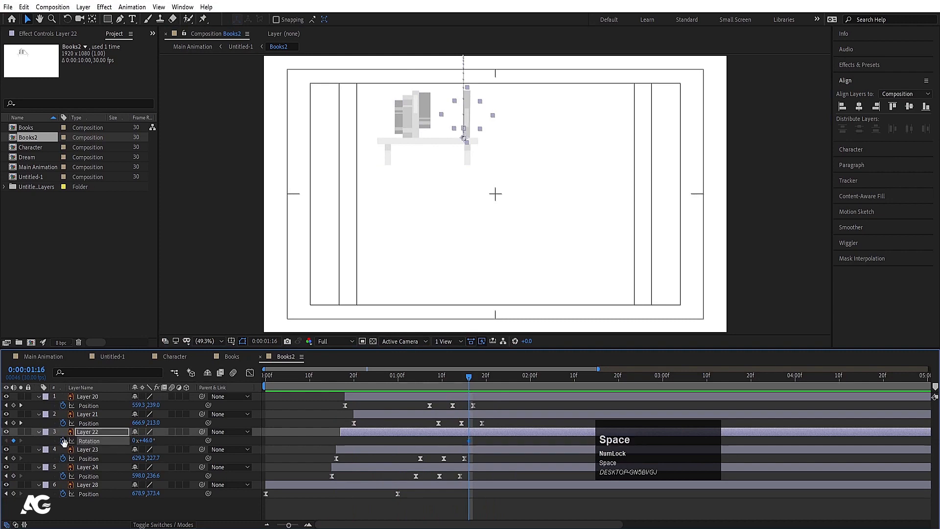
left_click(63, 441)
left_click(144, 441)
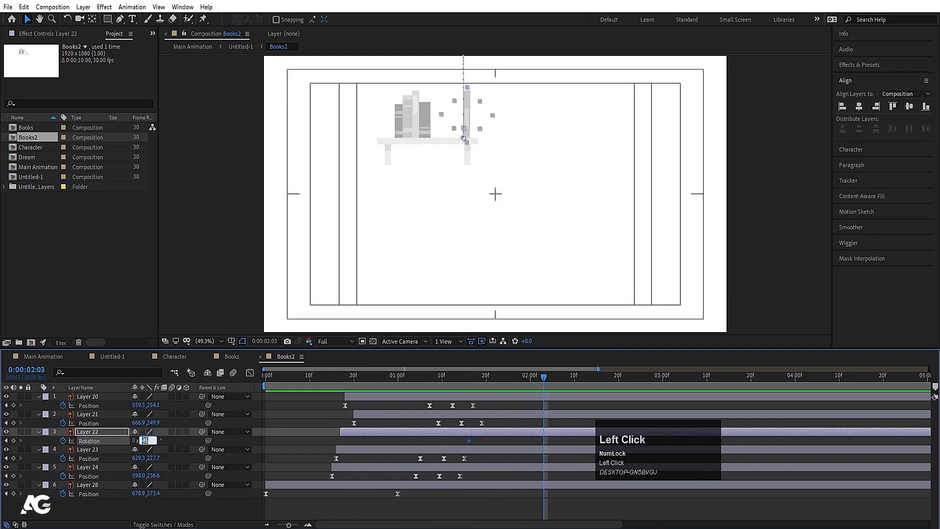
type("0")
key("Return")
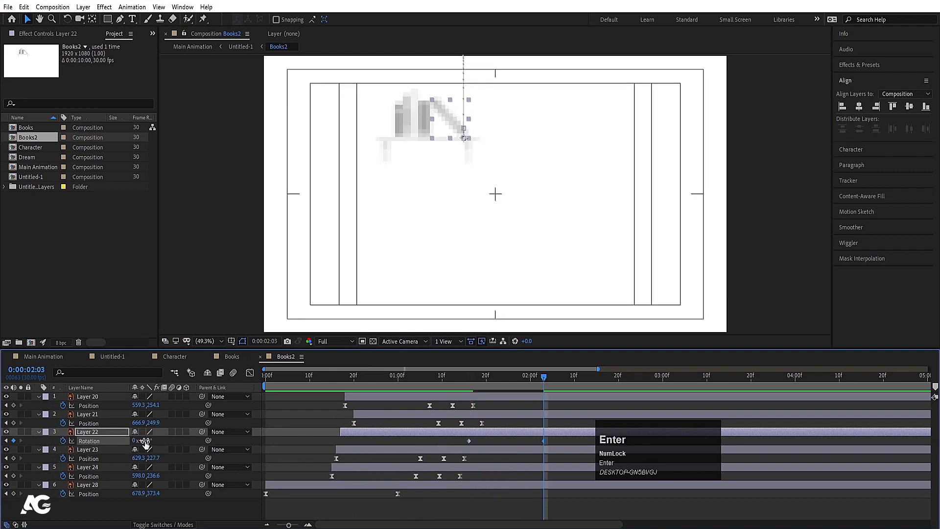
left_click(475, 440)
key("space")
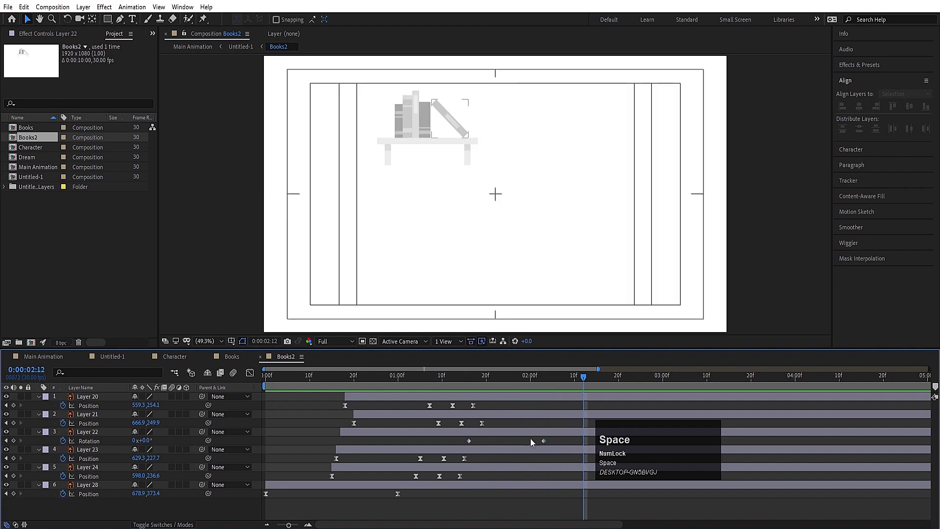
- Easy-ease Layer 22's Rotation keyframes, reshape the speed curve to peak near the end of the tilt, and preview it
left_click_drag(458, 439, 539, 401)
key("F9")
left_click(250, 373)
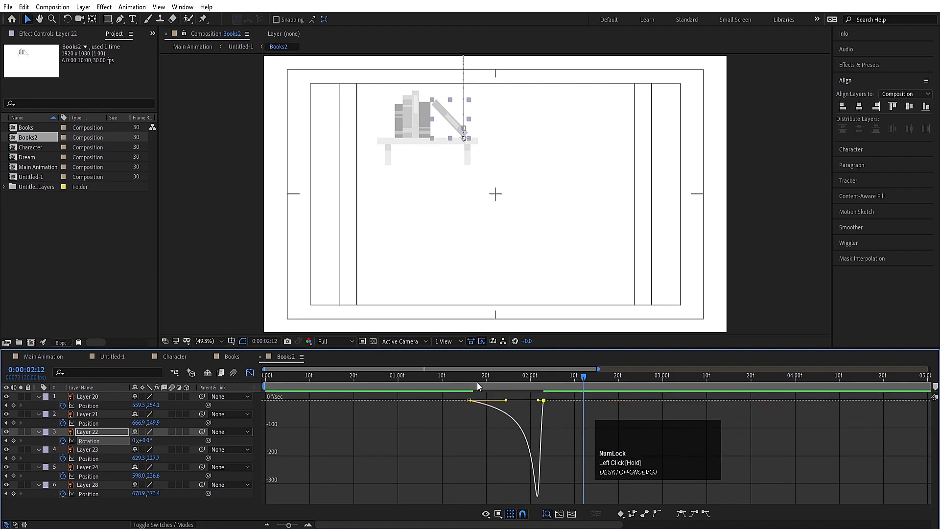
left_click(466, 382)
key("space")
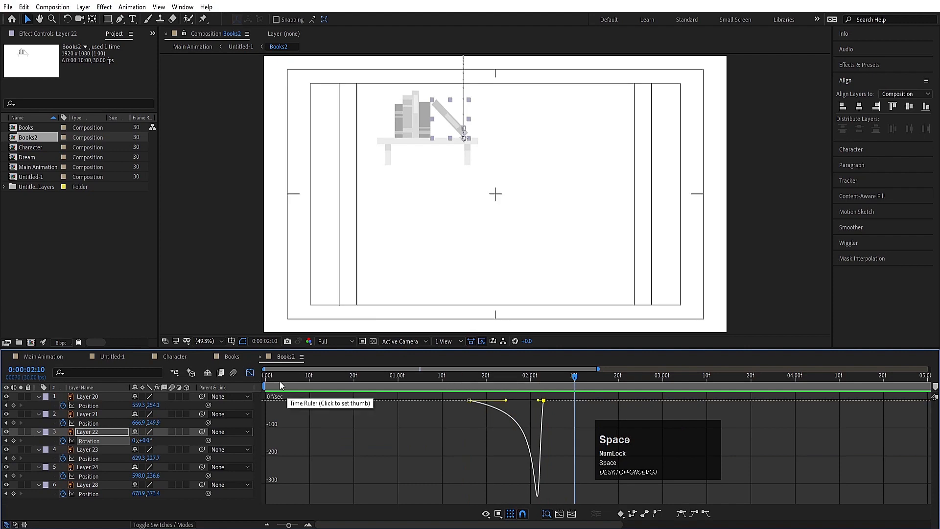
left_click(249, 373)
key("space")
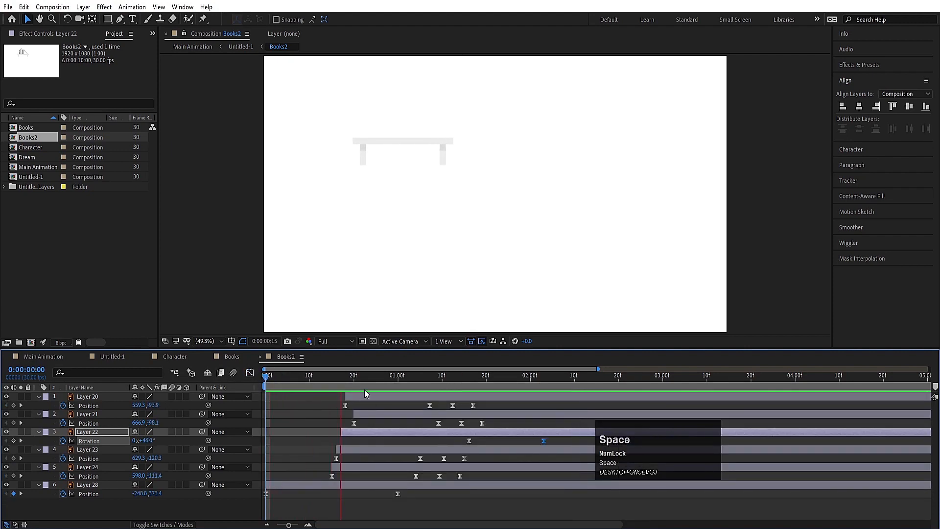
key("space")
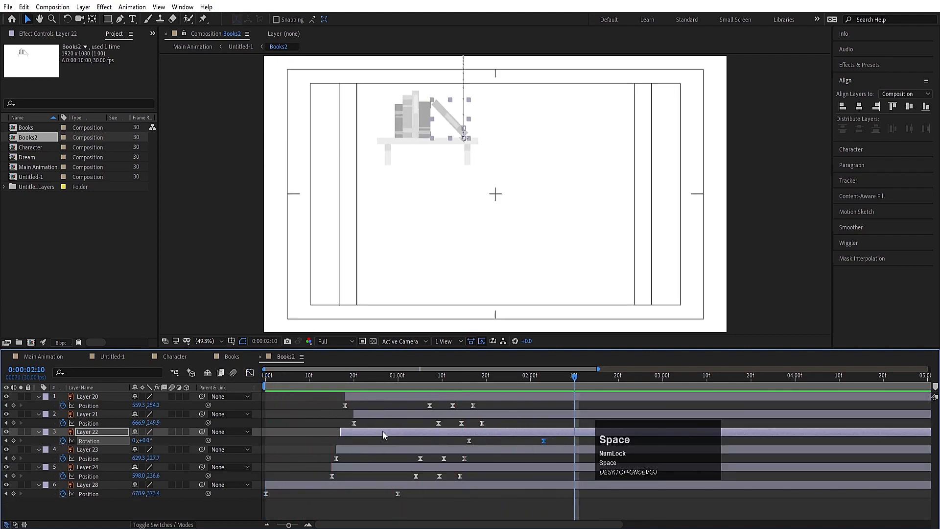
- Rotate Layer 22 to -2° at its 2:03 keyframe so it leans against the neighbouring book, and check the motion
left_click(578, 433)
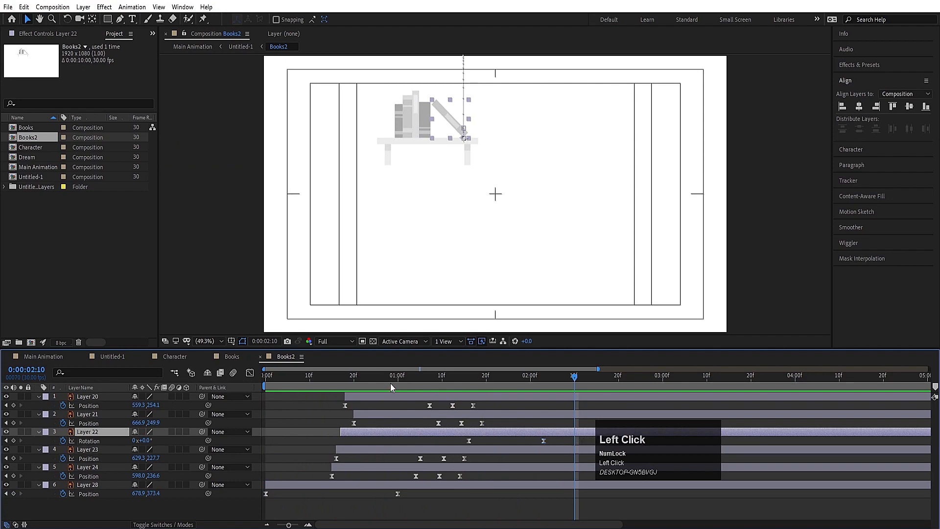
key("j")
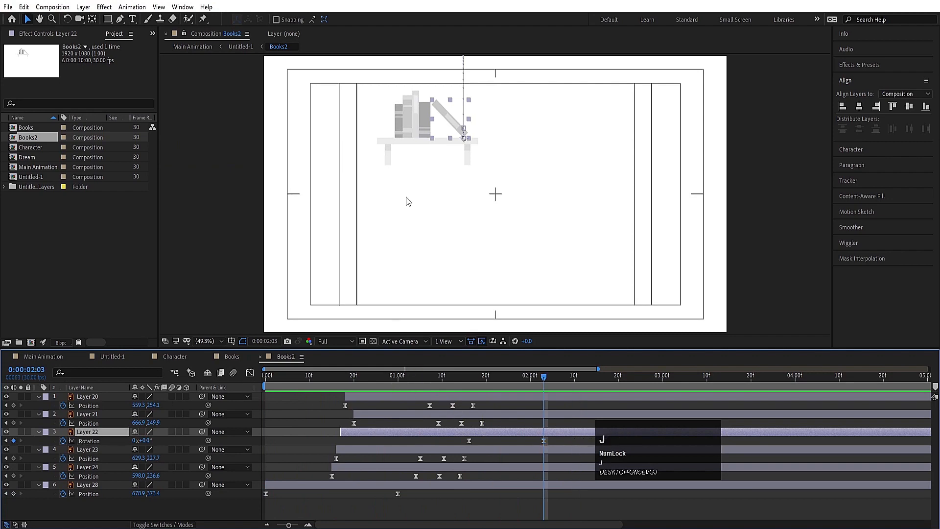
scroll(416, 101, "up", 4)
key("w")
left_click_drag(465, 75, 457, 72)
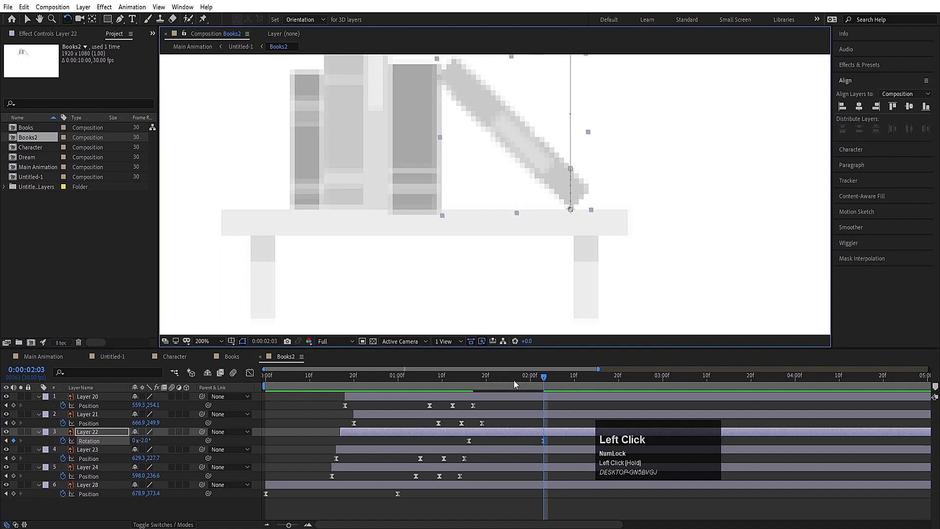
left_click_drag(514, 385, 433, 377)
- Hide Books2 in Untitled-1, keyframe bg wall's resting Position at frame 29, and move it off the canvas's right side at 0 seconds
left_click(118, 359)
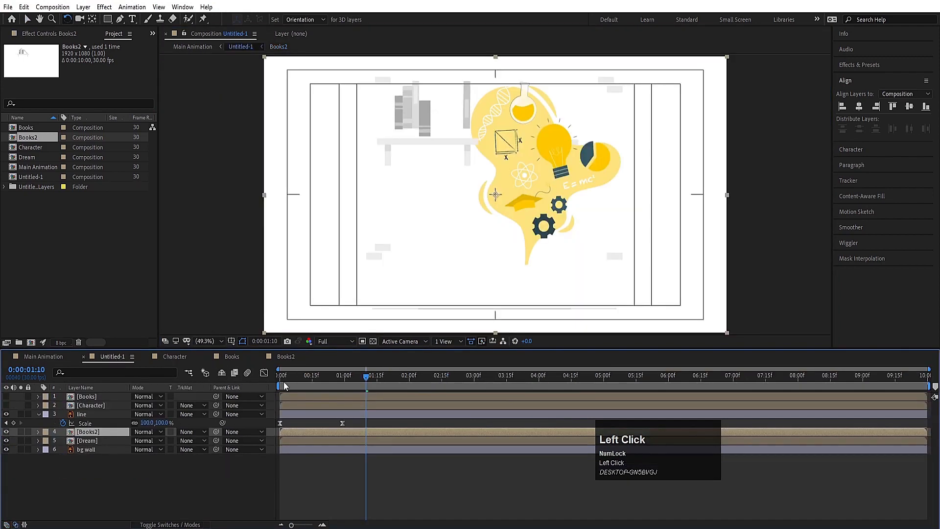
left_click(6, 432)
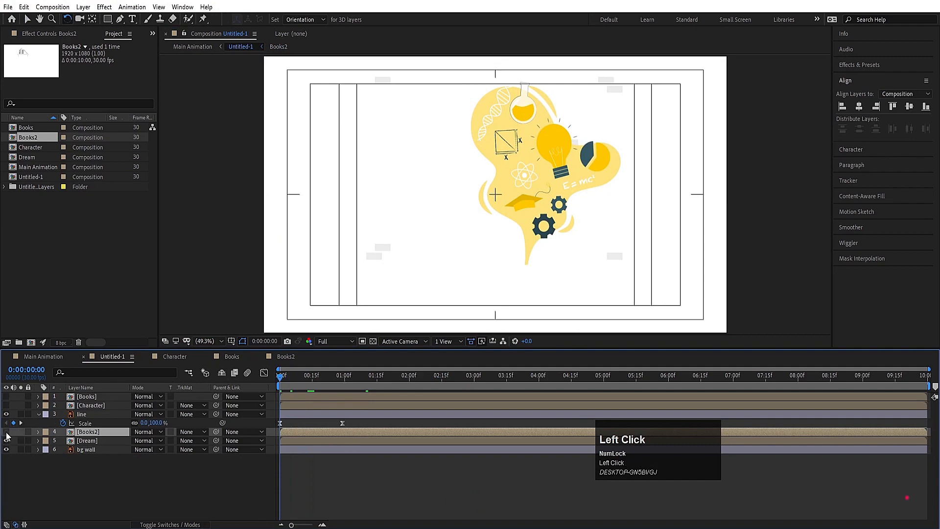
left_click(86, 440)
left_click(83, 448)
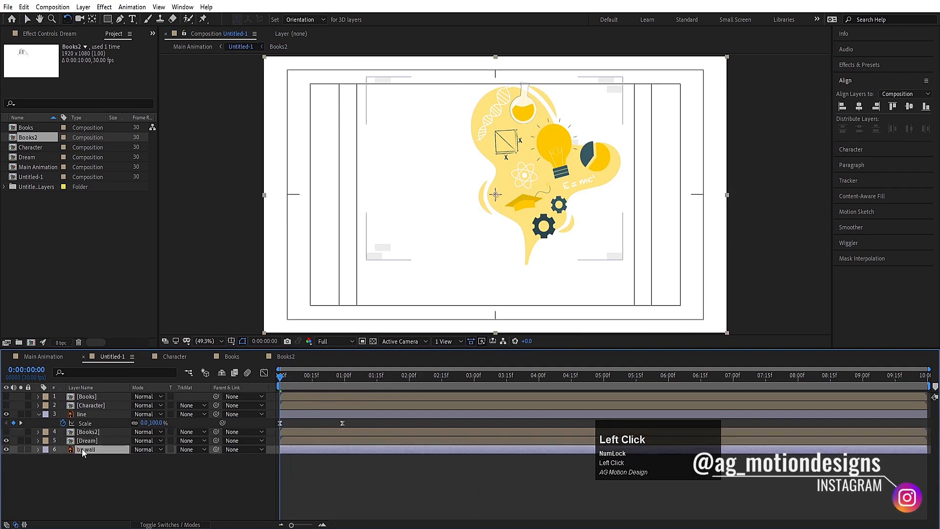
key("p")
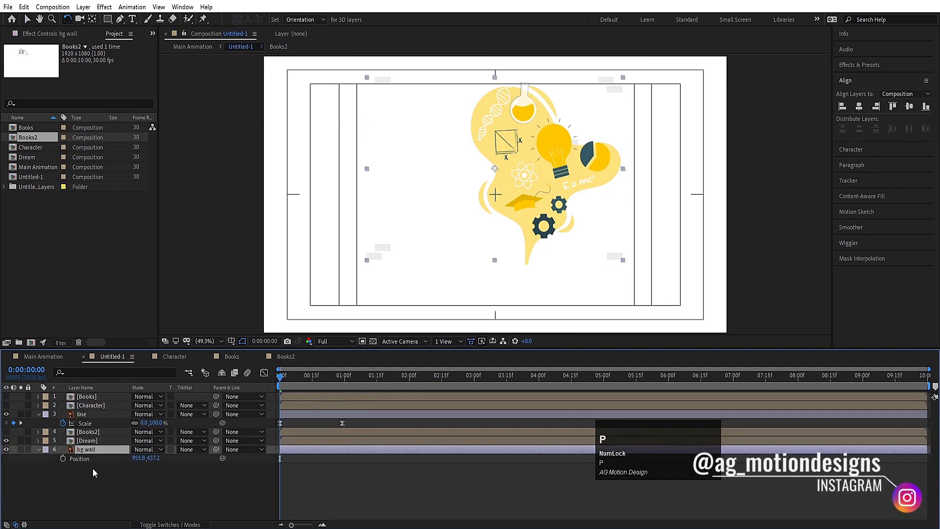
left_click(63, 459)
key("k")
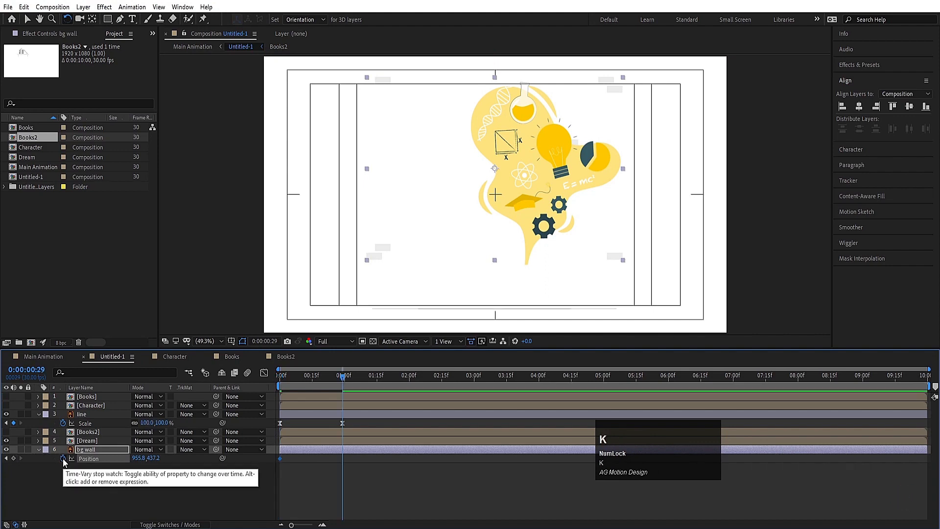
left_click(13, 458)
key("j")
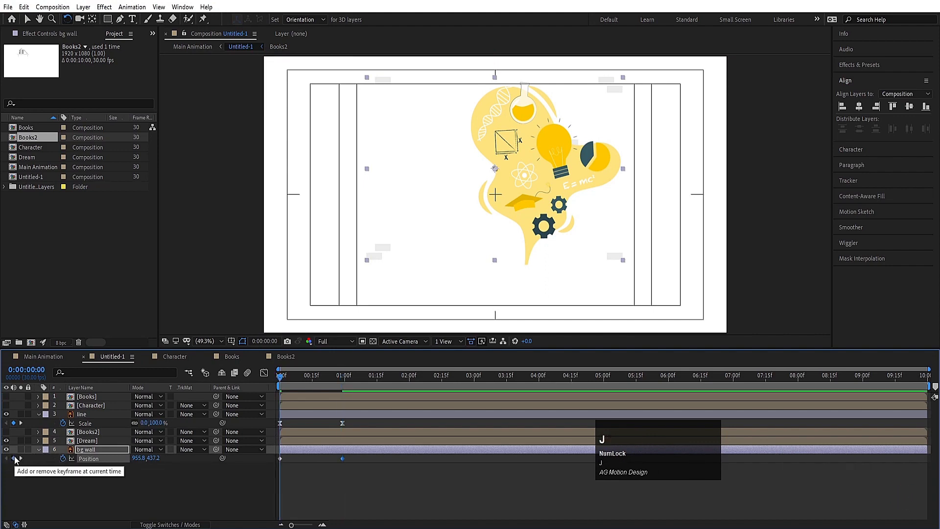
left_click(27, 19)
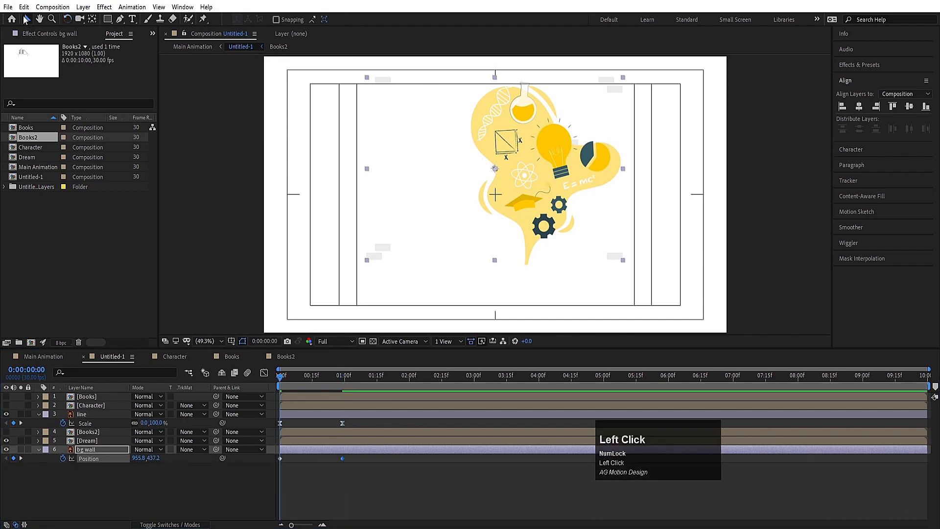
left_click_drag(389, 85, 755, 82)
- Easy-ease bg wall's Position keyframes, reshape the speed curve to start fast and settle slowly, and preview the slide-in
left_click_drag(388, 482, 237, 447)
left_click(270, 357)
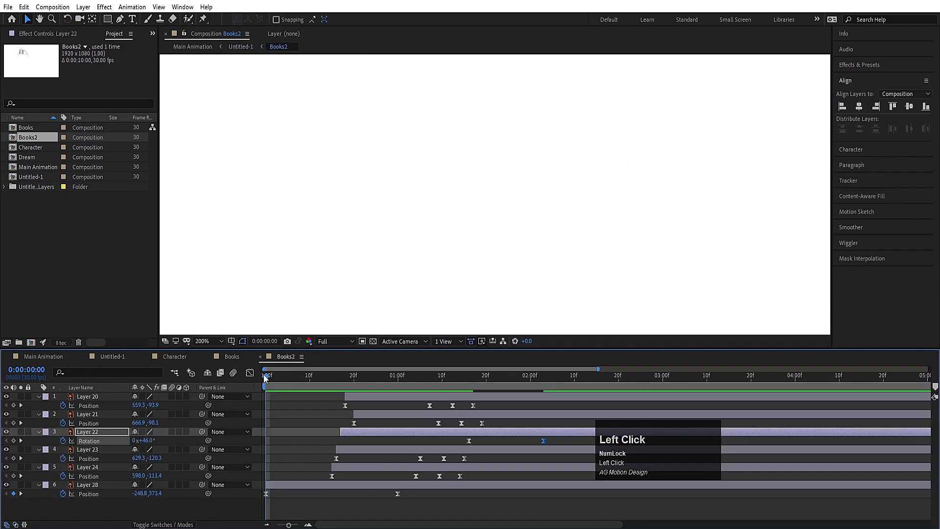
left_click(115, 357)
left_click(264, 374)
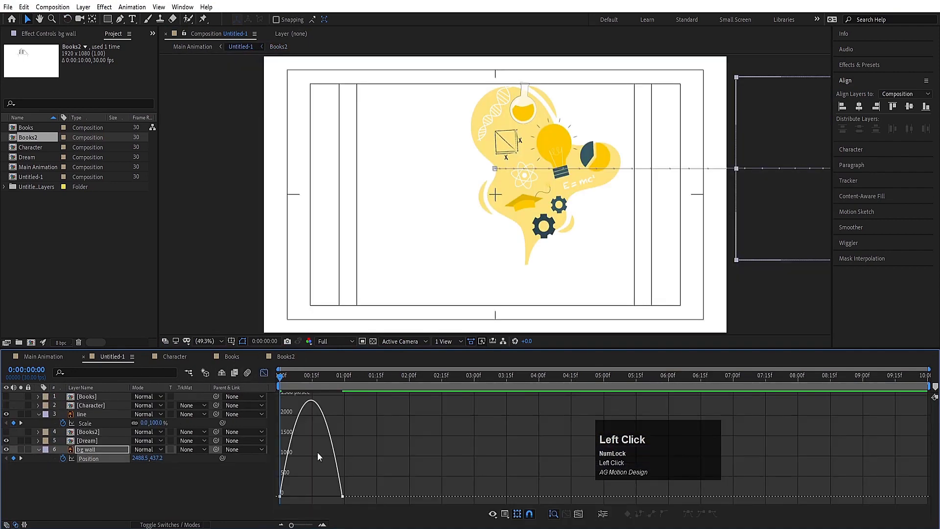
left_click_drag(317, 452, 287, 495)
left_click(265, 372)
key("space")
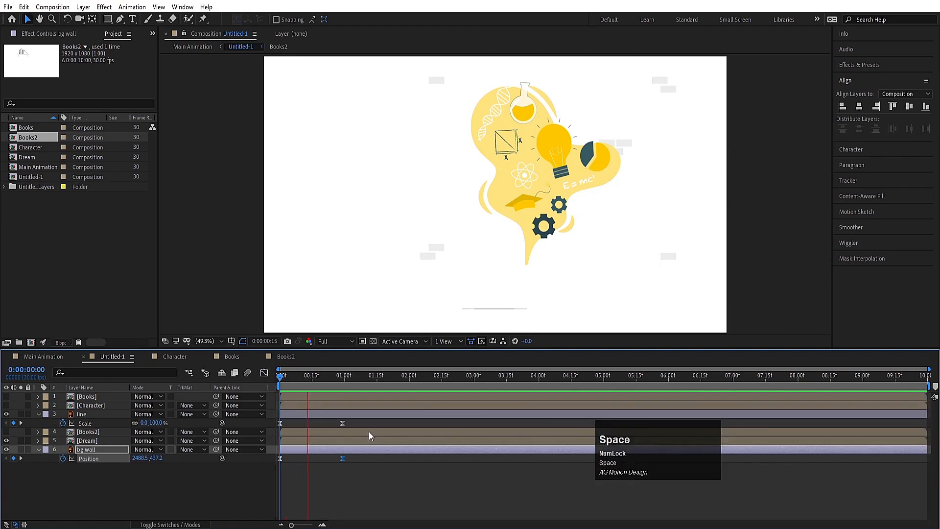
key("space")
- Return to 0 seconds, open the Dream composition, and solo Layer 36, the yellow bubble shape
left_click_drag(311, 387, 264, 374)
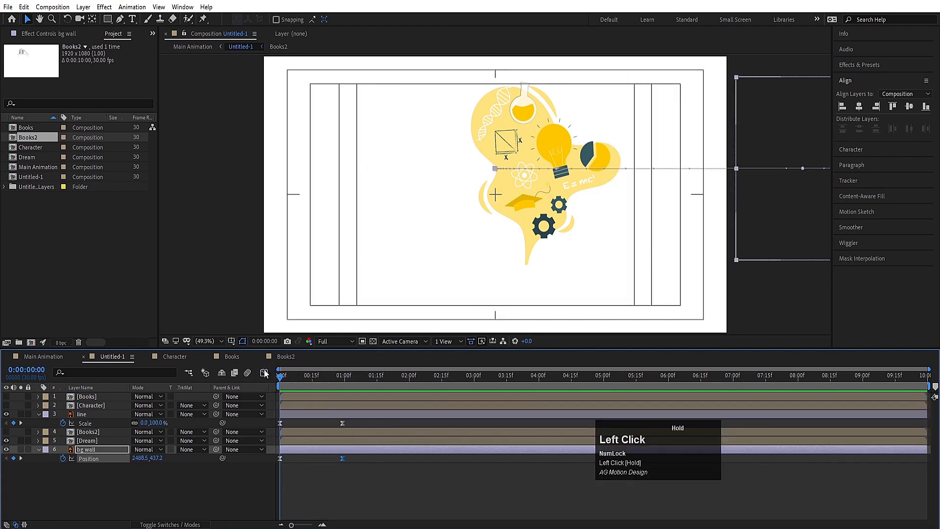
double_click(98, 439)
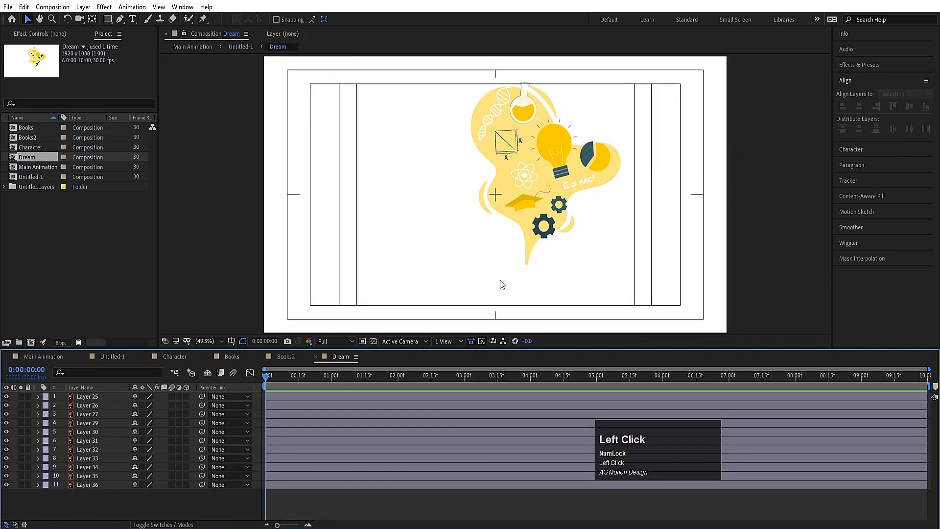
left_click(524, 260)
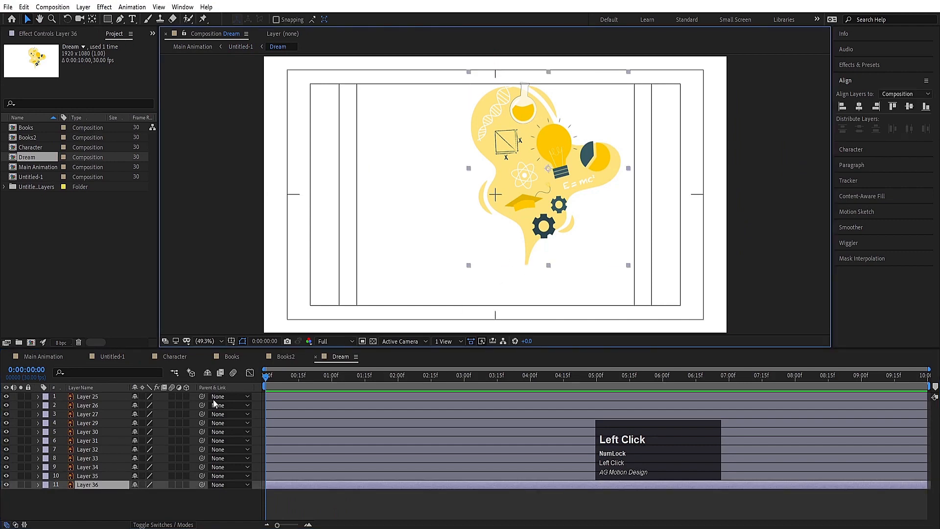
left_click(6, 484)
left_click(6, 485)
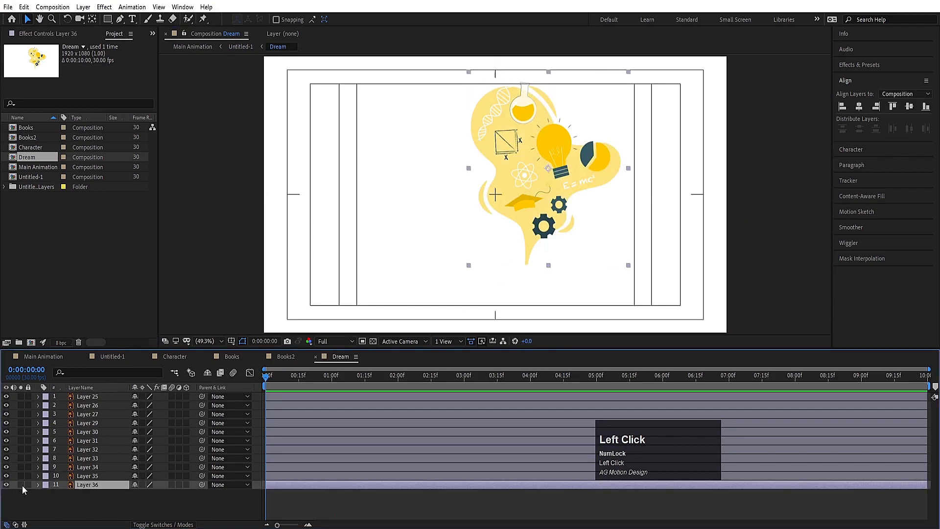
left_click(20, 485)
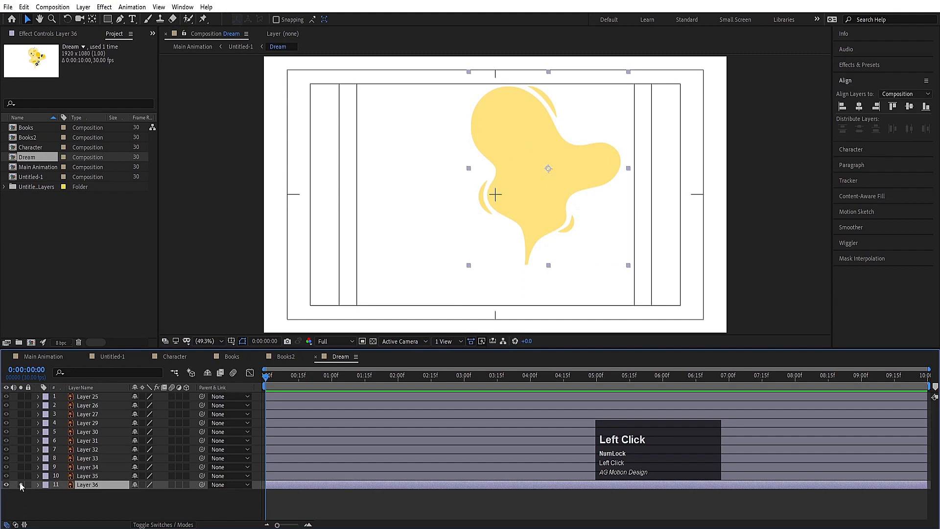
- Find the Turbulent Displace effect, apply it to Layer 36, and briefly preview the distortion
left_click(847, 66)
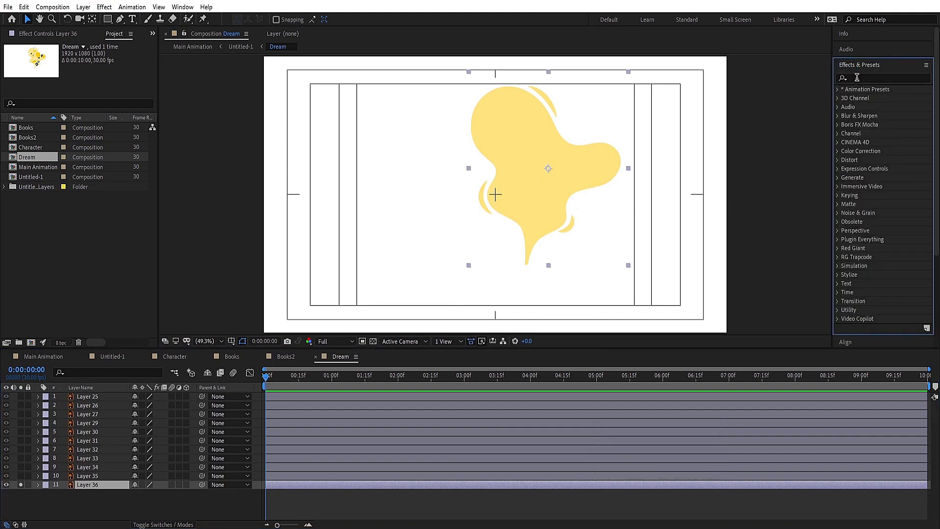
left_click(857, 78)
type("tur")
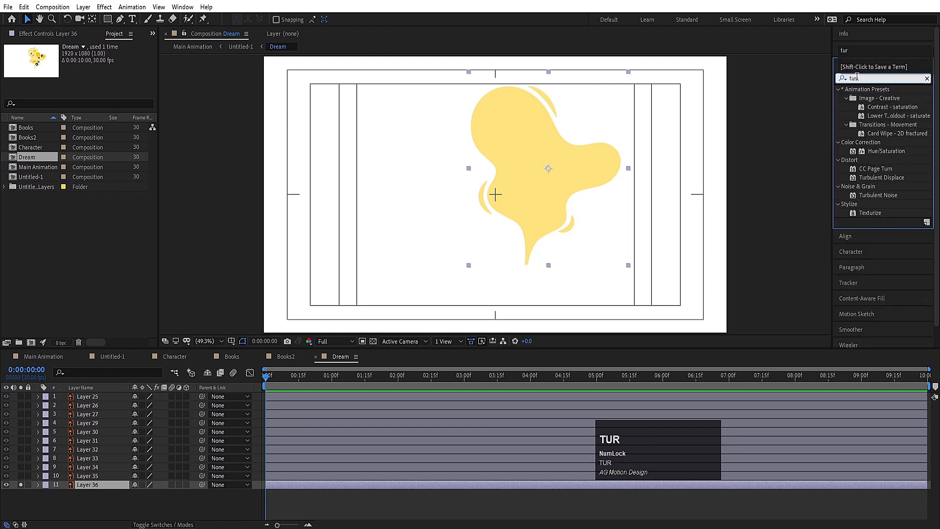
double_click(890, 179)
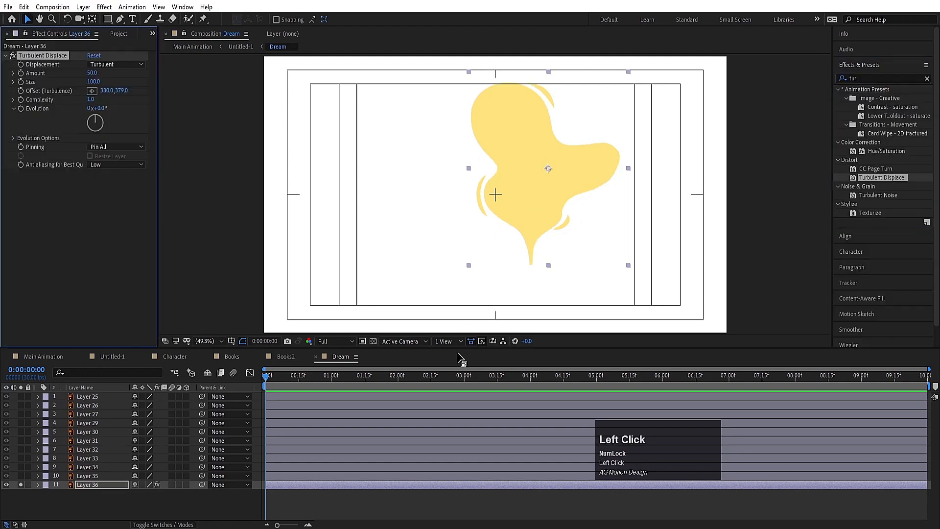
key("space")
- Drive Turbulent Displace's Evolution on Layer 36 with the expression time*40 and preview the wobbling bubble
left_click(22, 108, "alt")
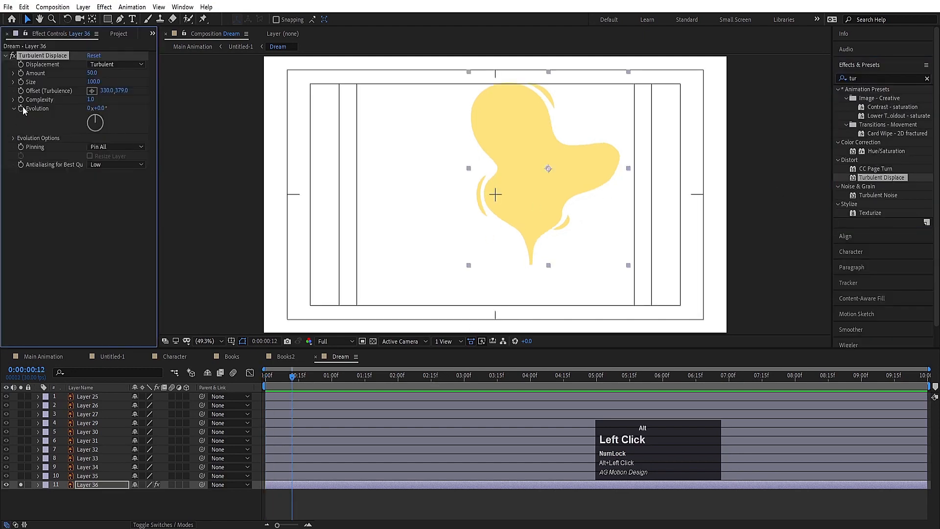
type("time")
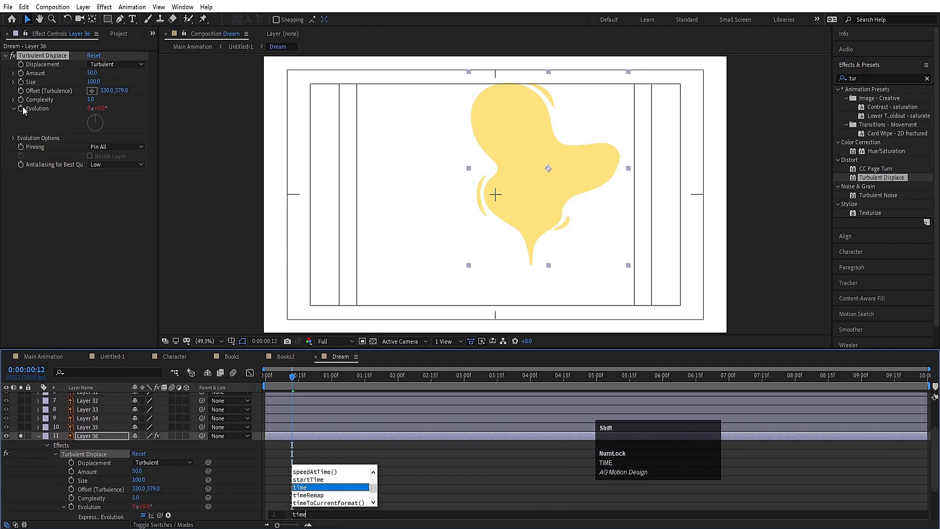
type("*")
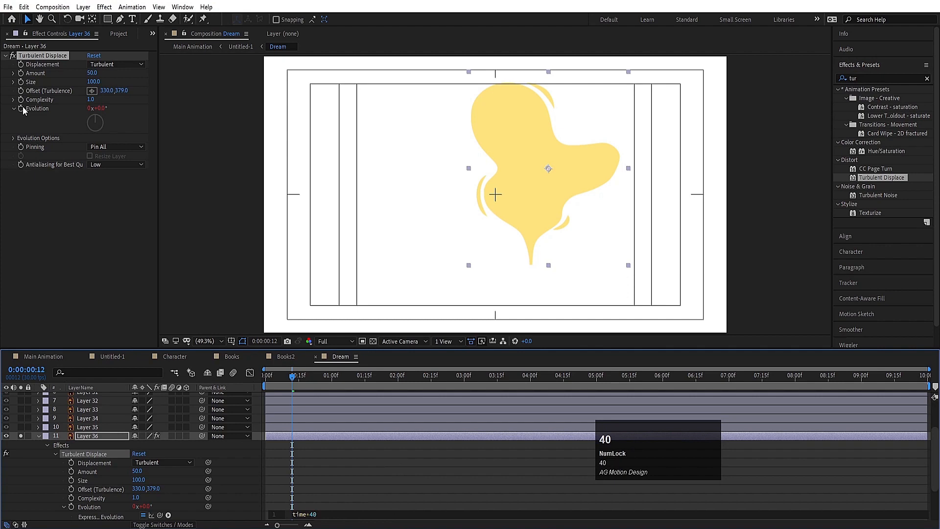
left_click(292, 452)
key("space")
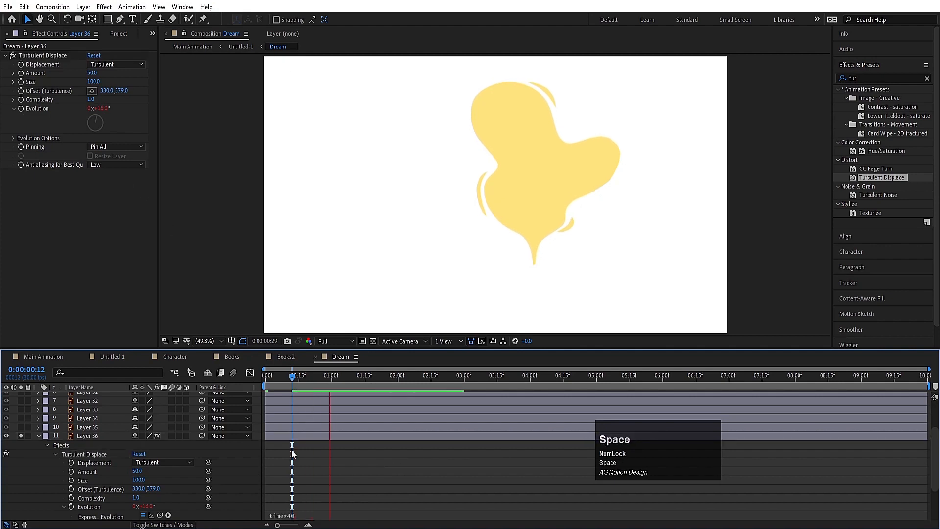
key("space")
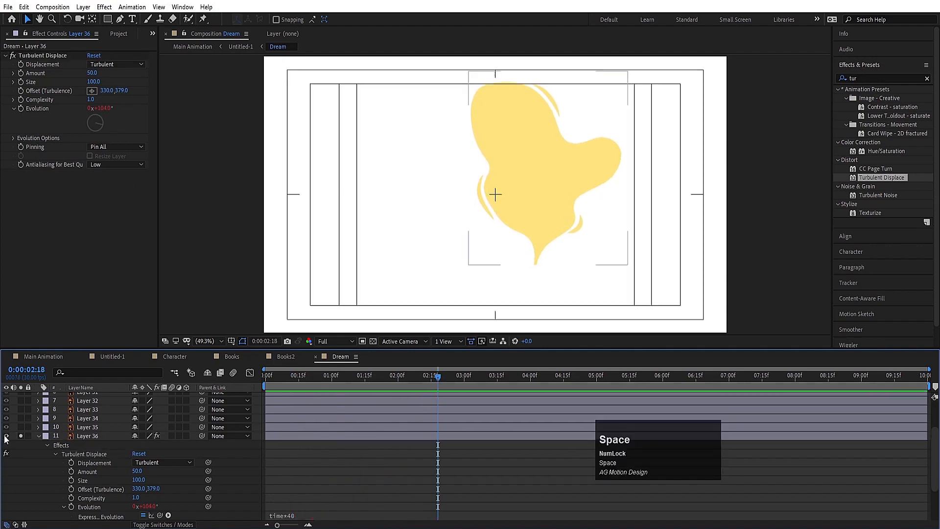
- Go back to 0 seconds, collapse Layer 36's properties, and move its anchor point to the bubble's bottom tip
left_click(38, 436)
left_click_drag(357, 374, 265, 375)
left_click(485, 243)
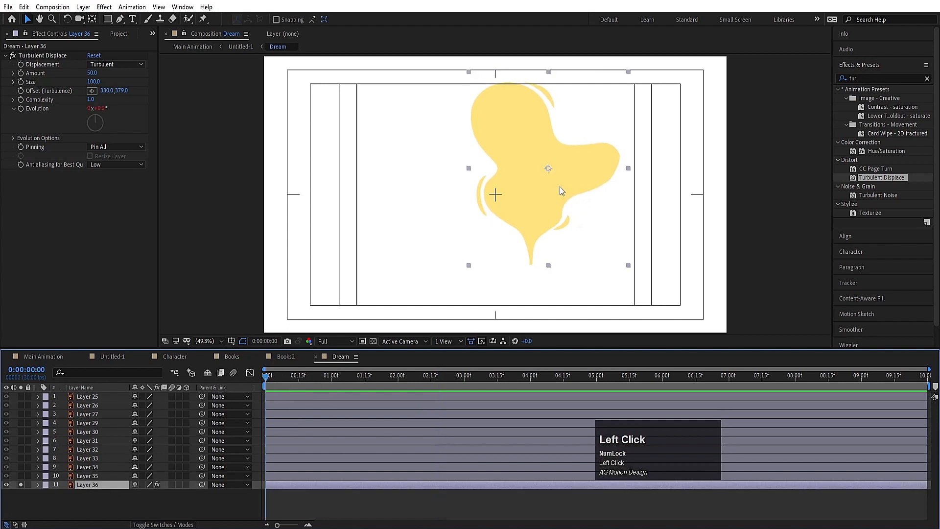
key("y")
left_click_drag(548, 169, 536, 244)
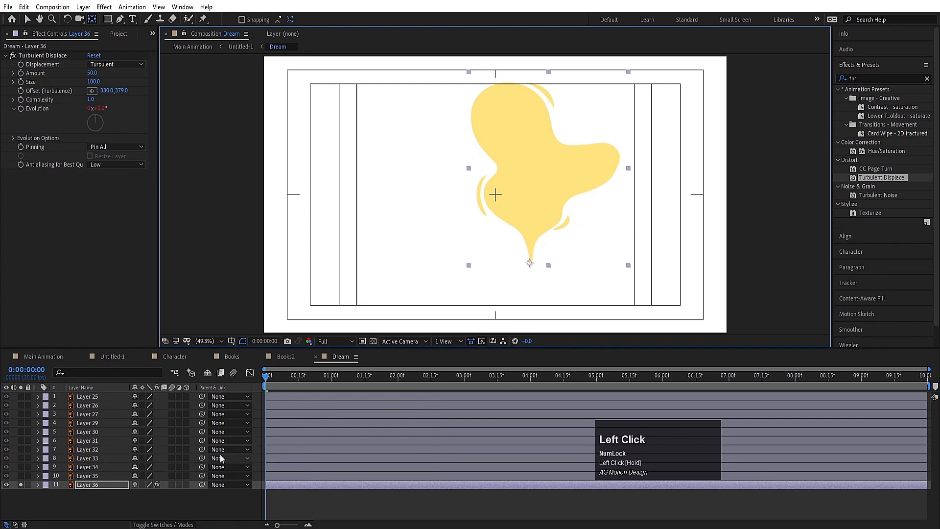
- Keyframe Layer 36's Scale at 0% at 0 seconds and 100% at 1:15 so the bubble grows from its tip
key("s")
left_click(146, 494)
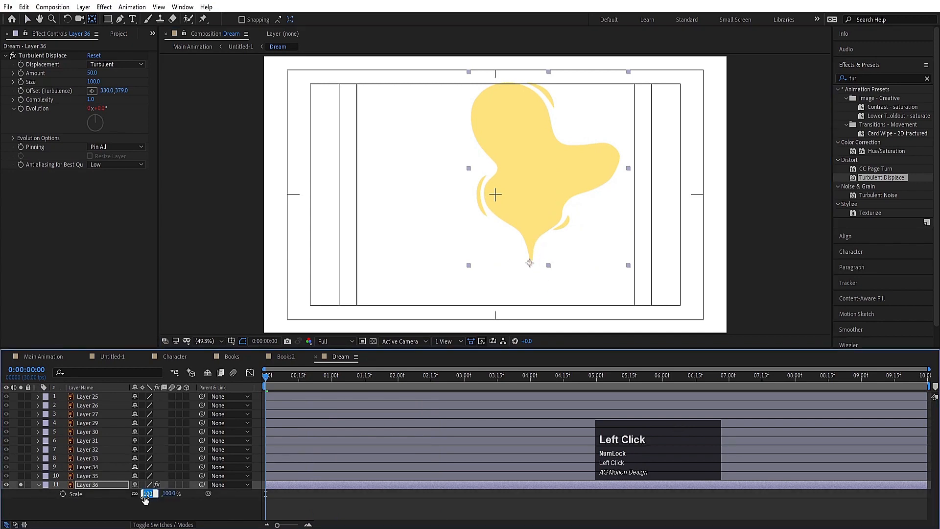
type("0")
key("Return")
left_click(62, 494)
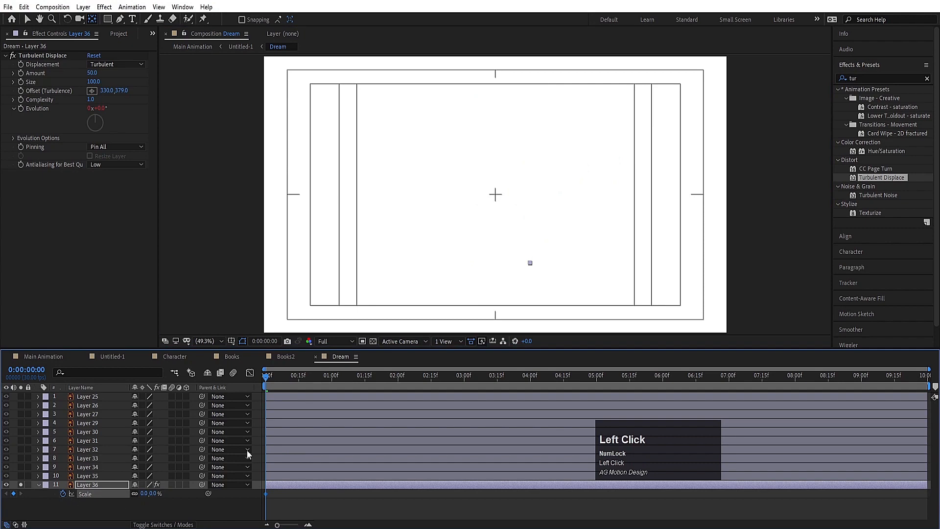
left_click(366, 378)
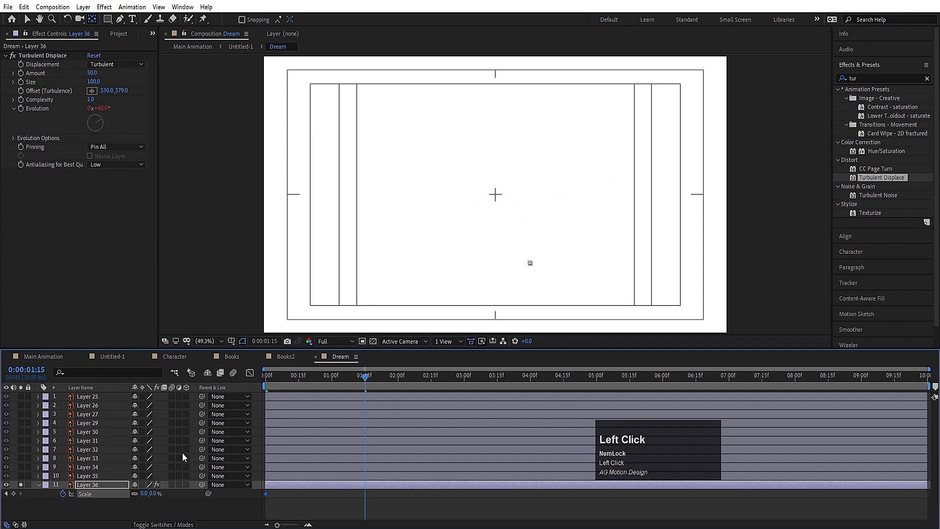
left_click(144, 494)
type("100")
key("Return")
- Easy-ease Layer 36's Scale keyframes, reshape the speed curve to start fast and settle slowly, and preview the growth
left_click_drag(386, 506, 186, 442)
key("F9")
left_click(251, 372)
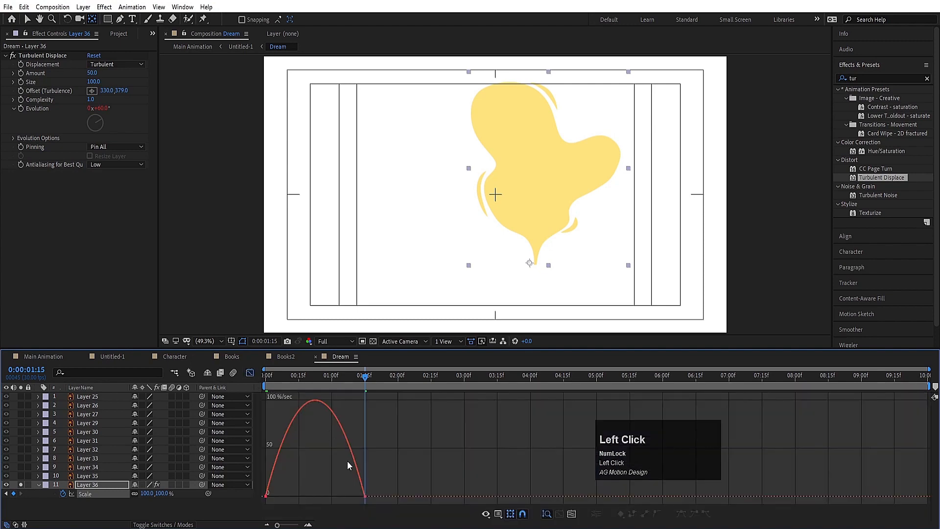
left_click_drag(404, 442, 268, 496)
left_click_drag(283, 382, 246, 373)
left_click(248, 373)
key("space")
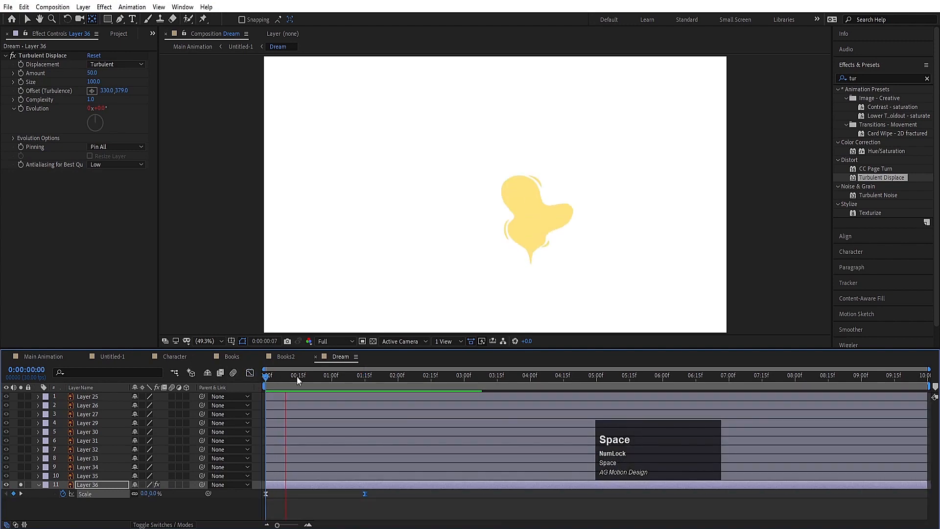
left_click(299, 386)
left_click_drag(299, 387, 97, 453)
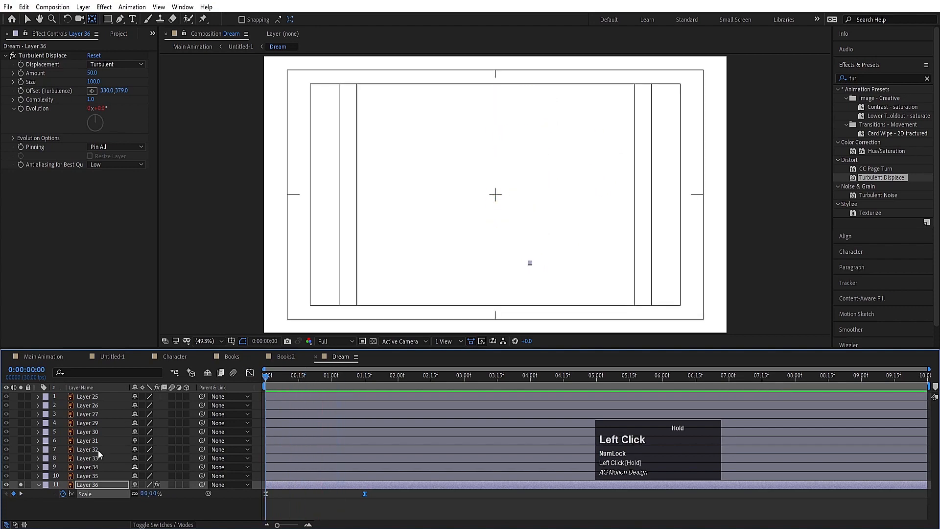
- Turn off Layer 36's solo, apply the Wiggle - position preset to icon Layers 25 through 35, and preview the floating motion
left_click(93, 476)
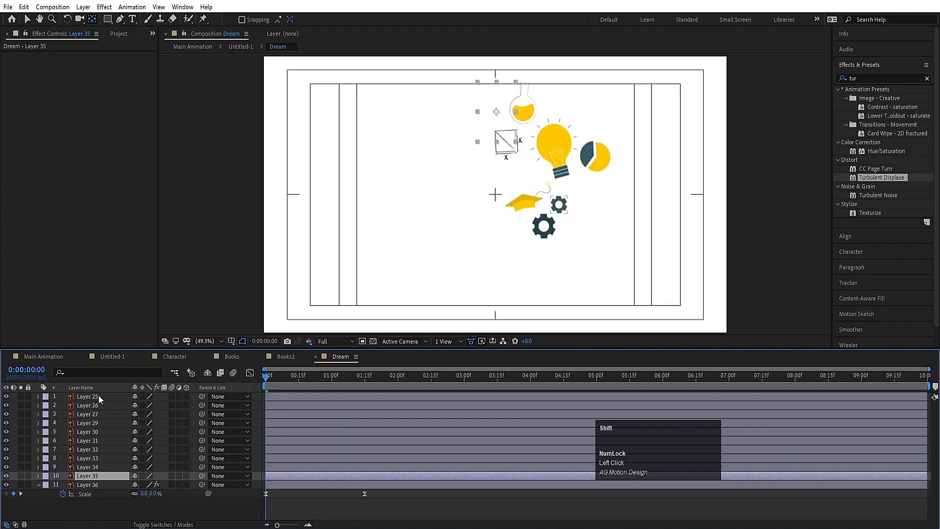
left_click(98, 397, "shift")
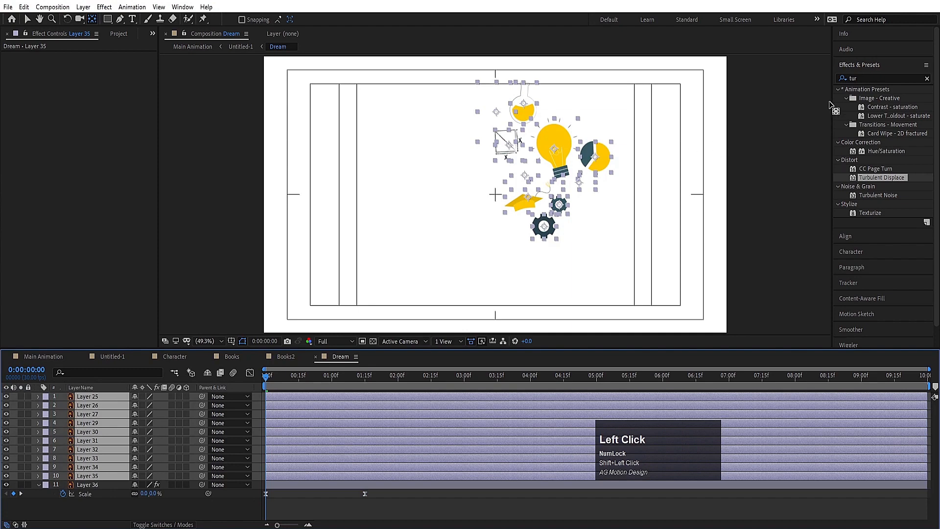
left_click(865, 78)
type("wig")
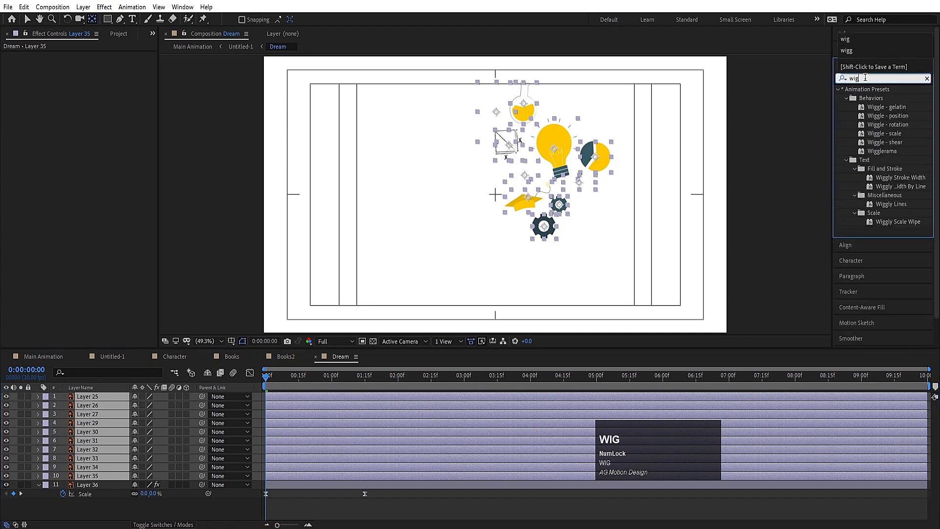
type("g")
left_click(898, 117)
double_click(898, 117)
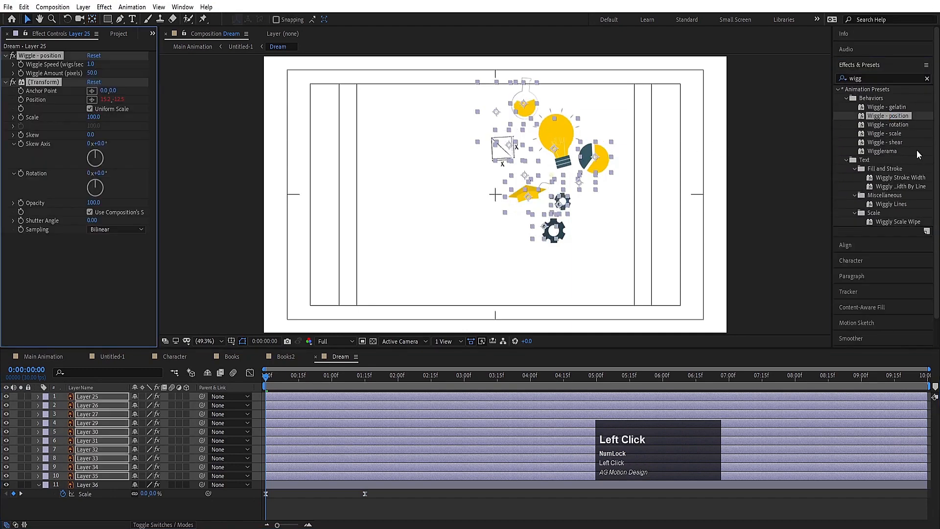
key("space")
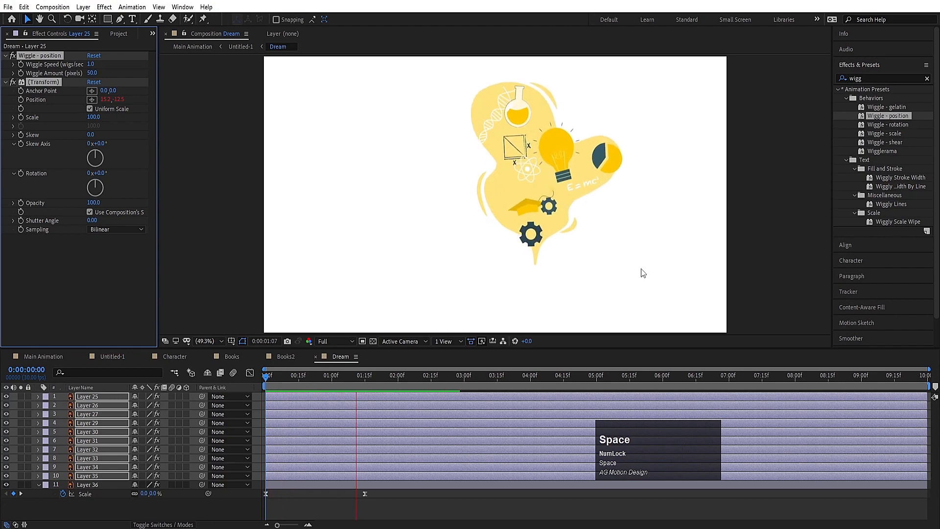
key("space")
key("Num_Lock")
left_click_drag(286, 381, 175, 385)
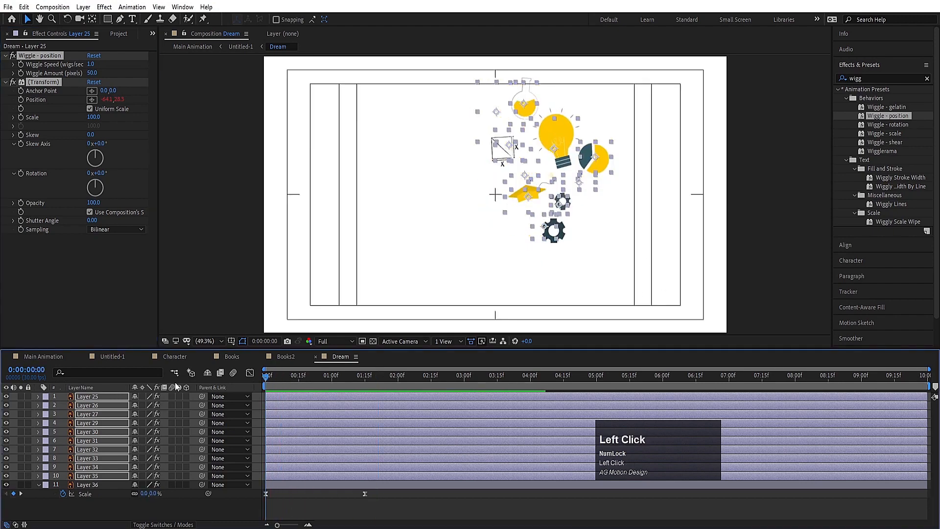
- Keyframe the Scale of Layers 25 through 35 at 0% at 0 seconds and 100% at frame 28
key("s")
left_click(63, 409)
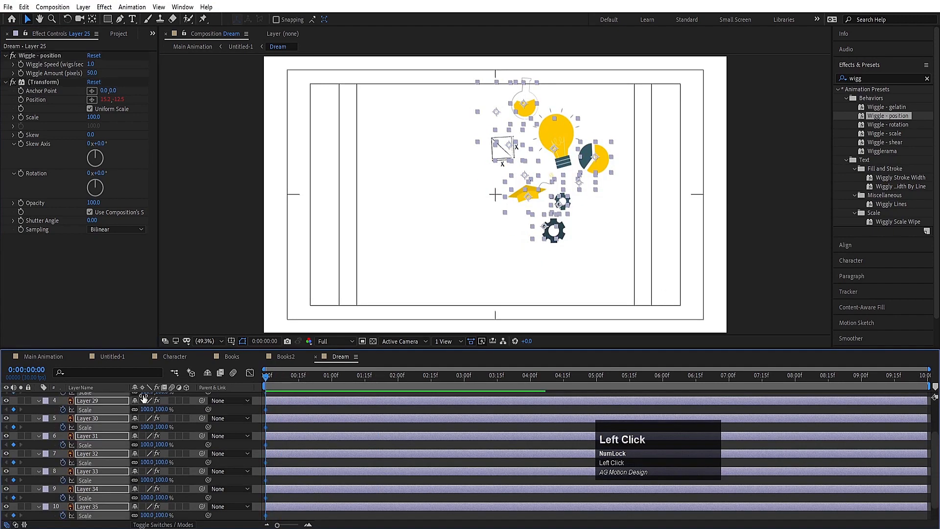
left_click(328, 381)
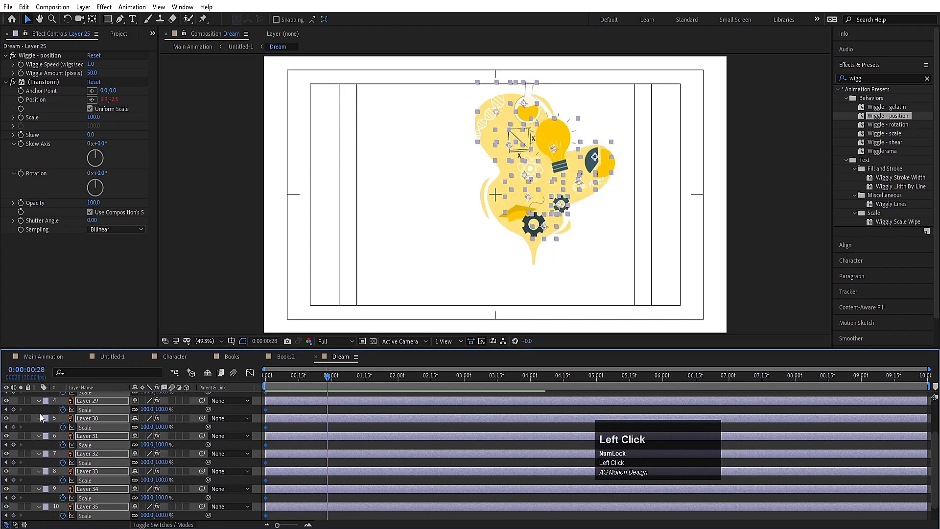
left_click(13, 410)
key("j")
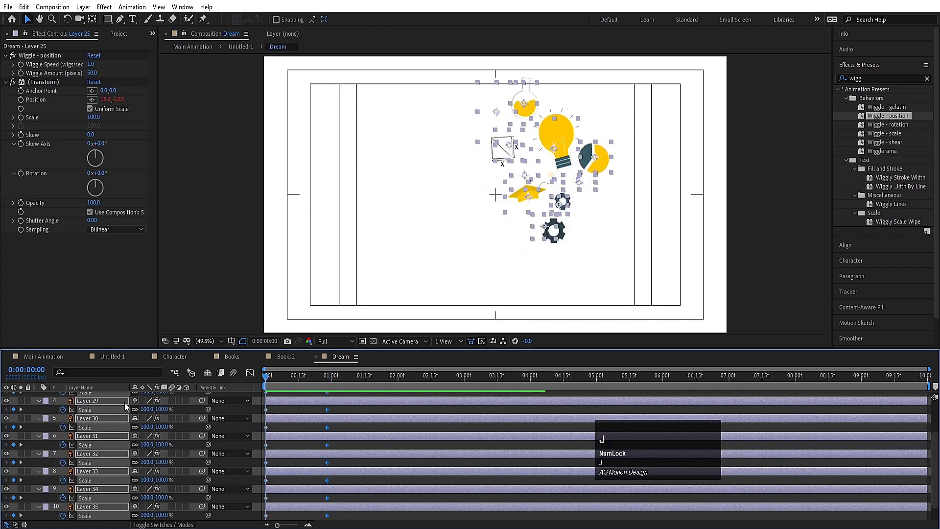
left_click(145, 411)
type("0")
key("Return")
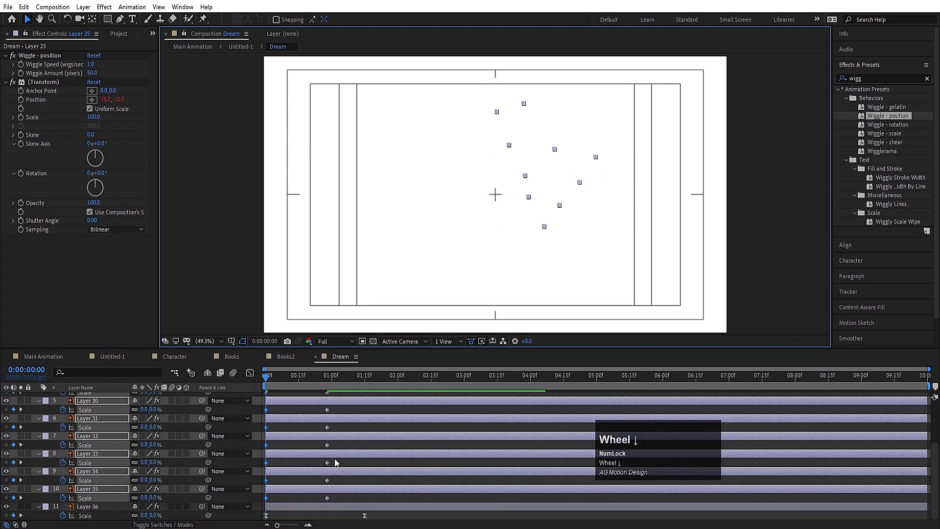
- Easy-ease the Scale keyframes of Layers 25 through 35 and reshape the speed curve to peak early
scroll(334, 459, "down", 1)
left_click_drag(342, 496, 190, 207)
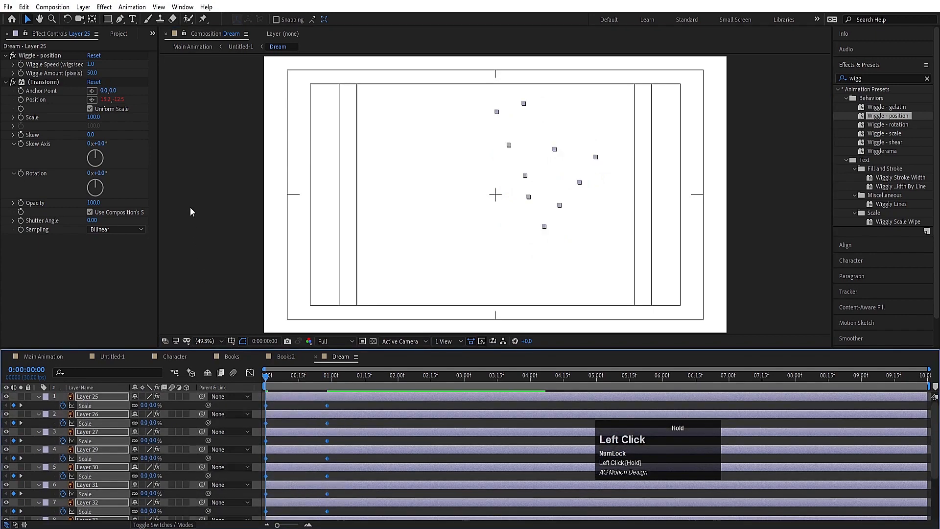
key("F9")
left_click(250, 373)
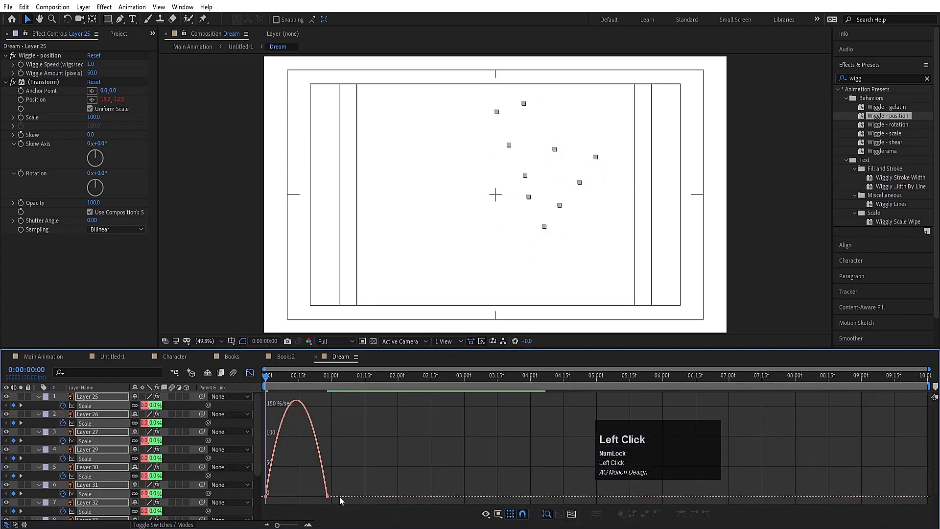
left_click_drag(387, 479, 284, 495)
left_click(250, 373)
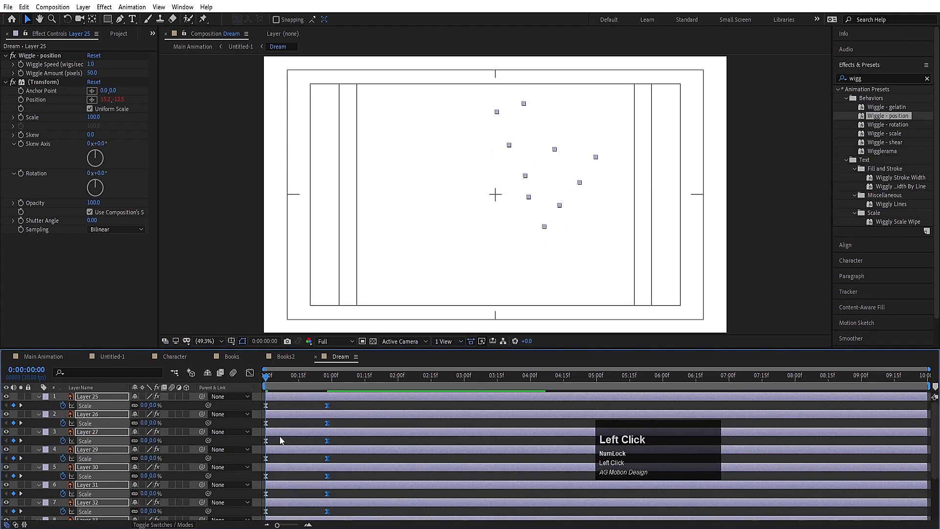
- Trim icon Layers 25 through 35 to end at frame 2 and sequence them so each starts after the previous one
scroll(281, 440, "down", 2)
key("Page_Down")
key("Page_Down")
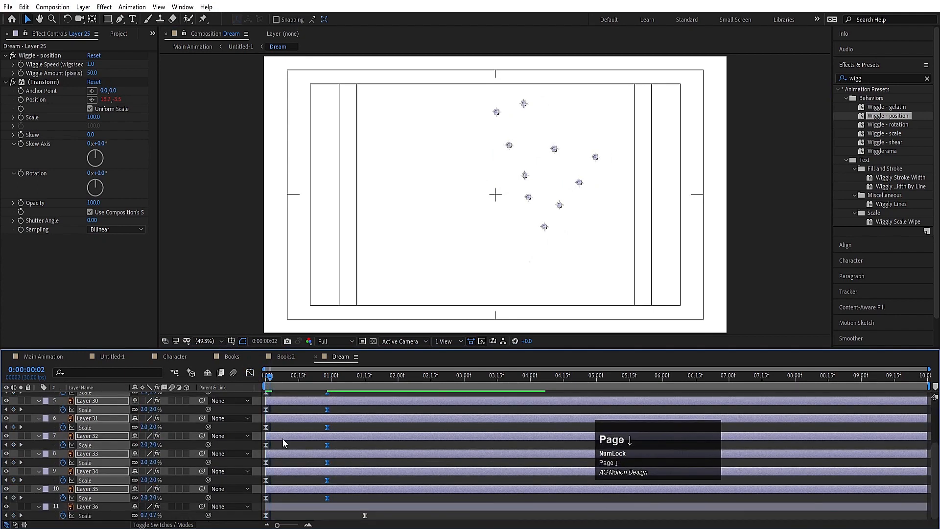
key("alt+bracketright")
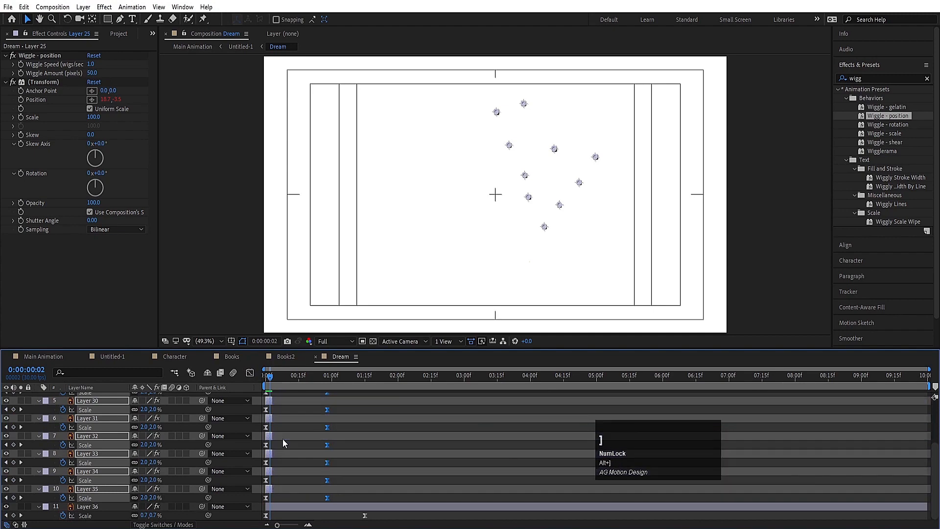
right_click(274, 417)
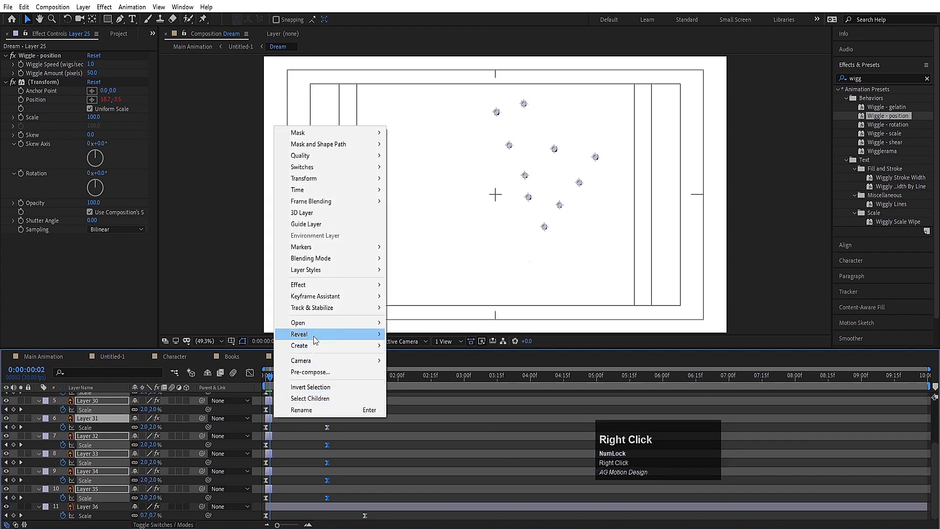
left_click(317, 296)
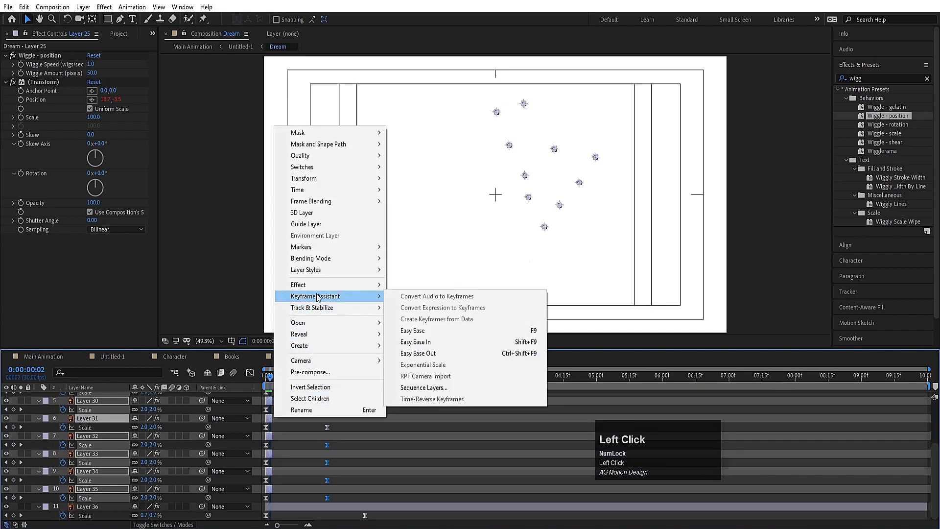
left_click(426, 387)
left_click(482, 293)
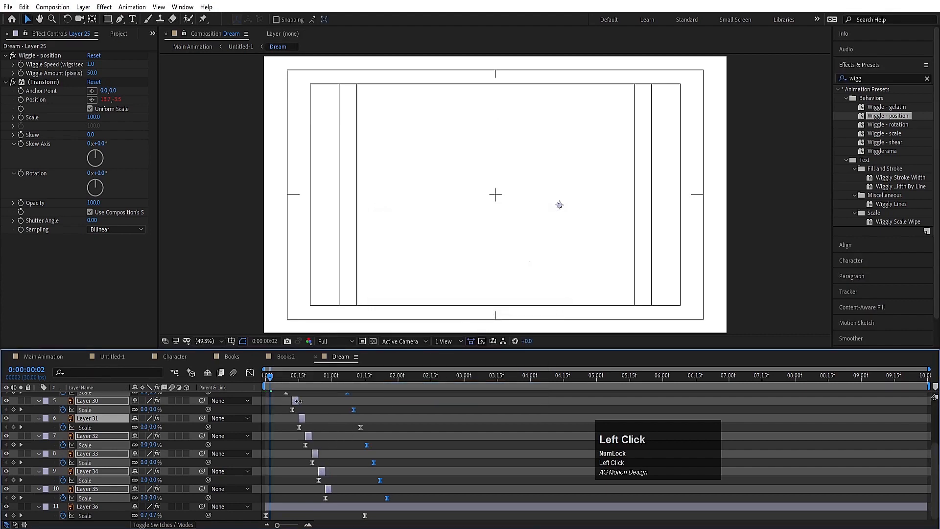
- Extend the out points of the sequenced icon layers to the composition's end and preview the staggered icon growth
left_click_drag(298, 401, 928, 401)
key("space")
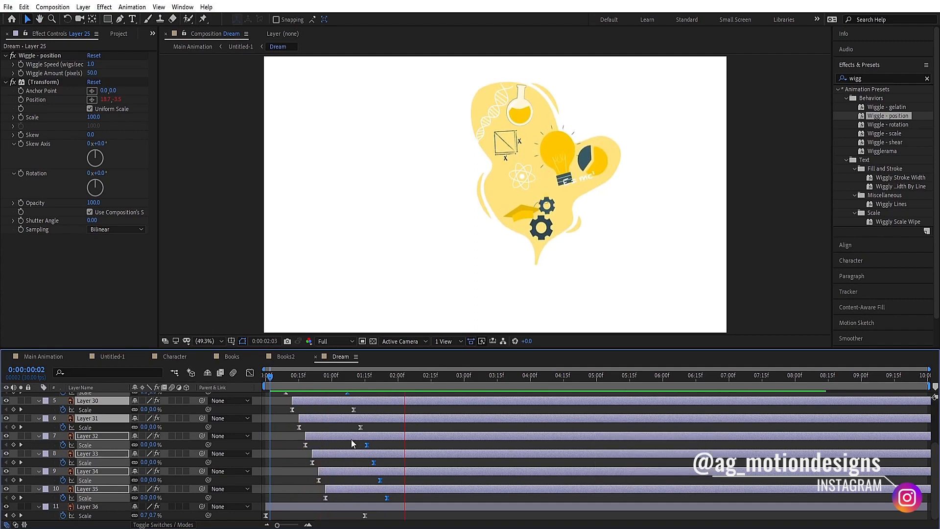
key("space")
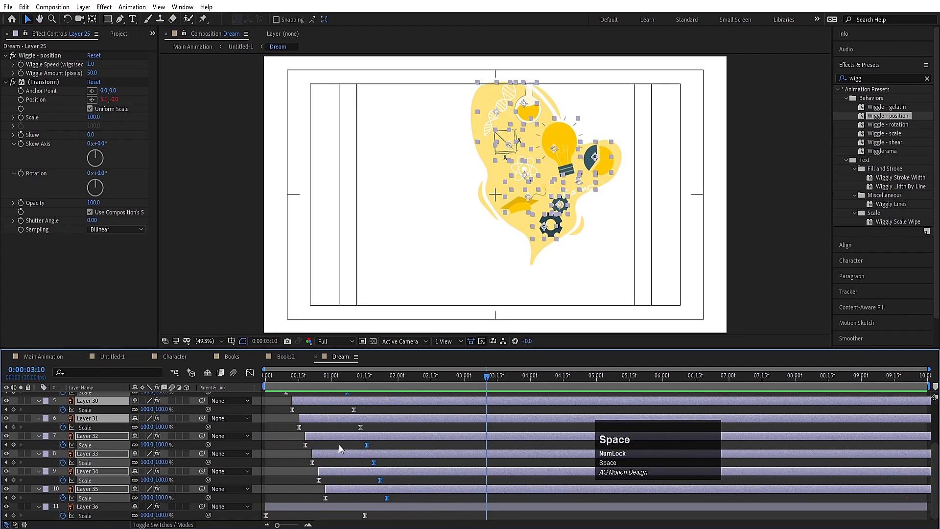
left_click(263, 375)
key("space")
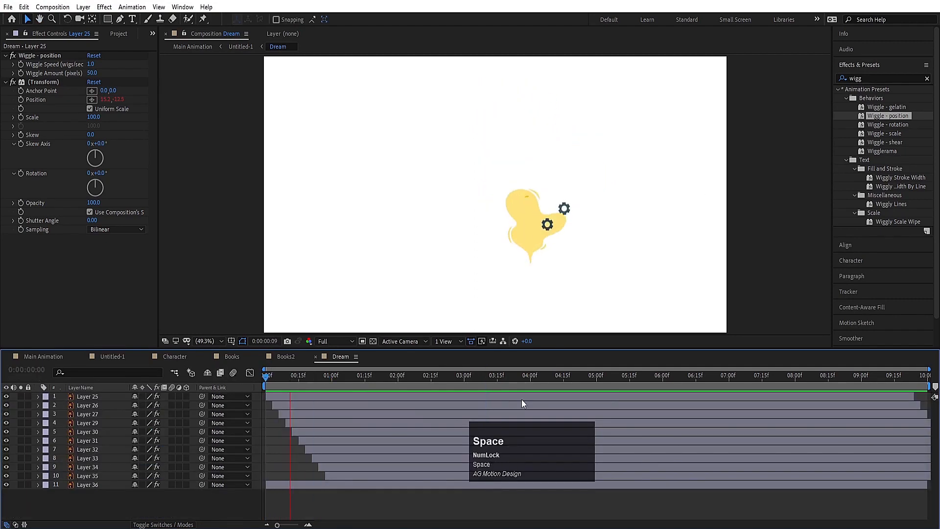
key("space")
- Return to the Untitled-1 composition at 0 seconds and make the Books, Character and Books2 layers visible
left_click(115, 356)
left_click(291, 376)
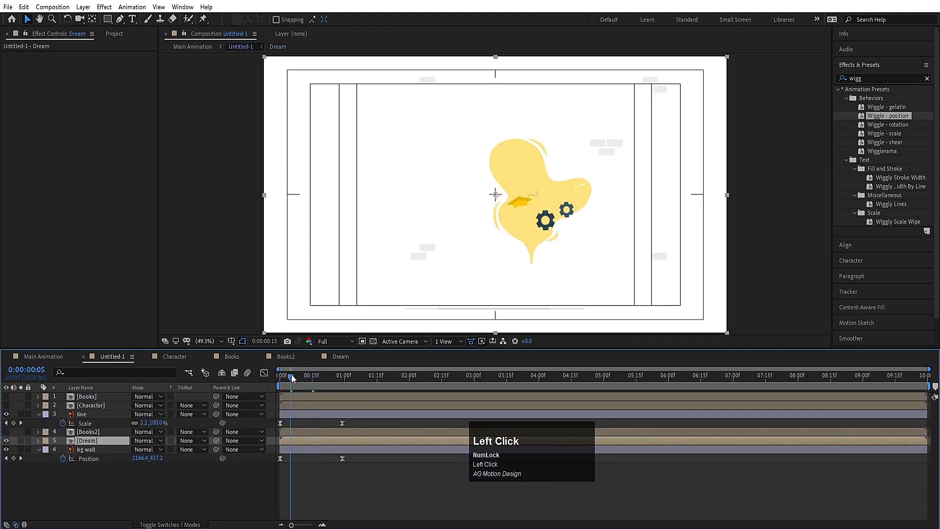
left_click_drag(292, 378, 11, 387)
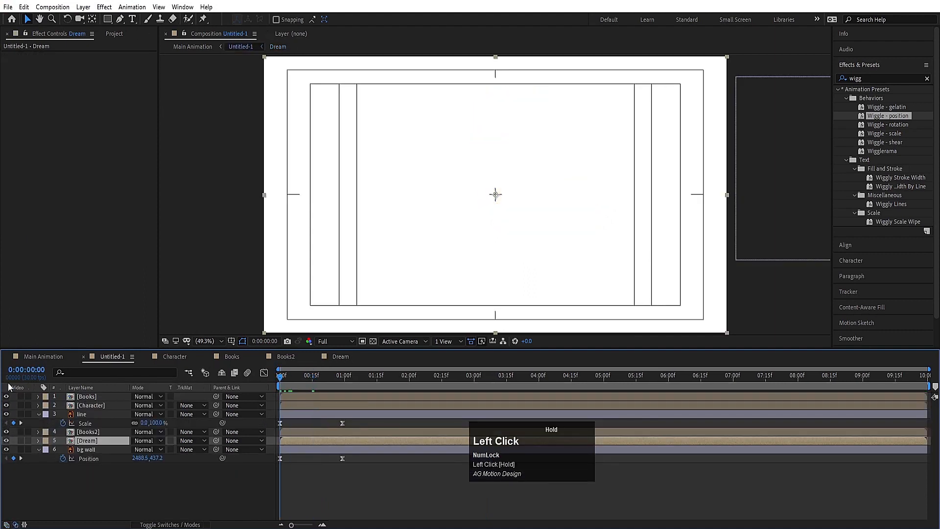
left_click(231, 494)
- Keyframe the Character layer's Position from 960, 1174 at 0 seconds to 960, 540 at 1 second
left_click(101, 405)
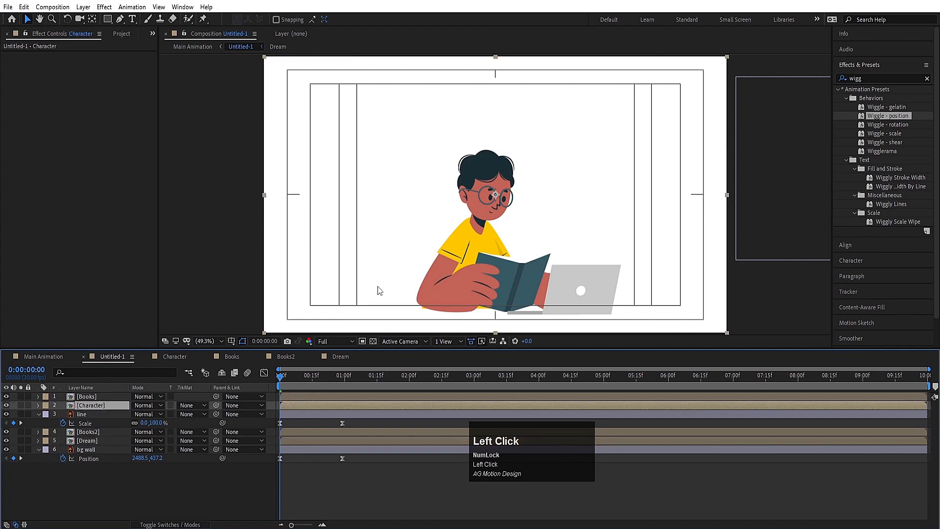
key("p")
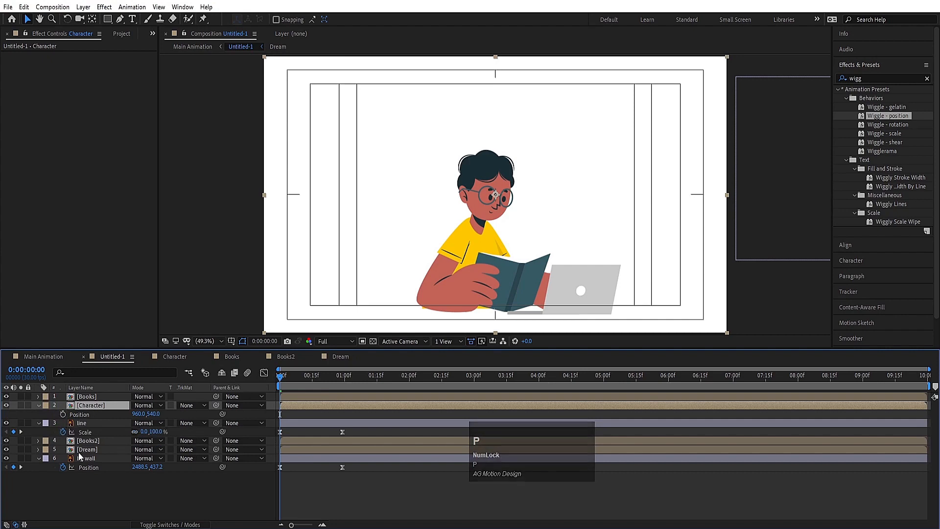
left_click(344, 378)
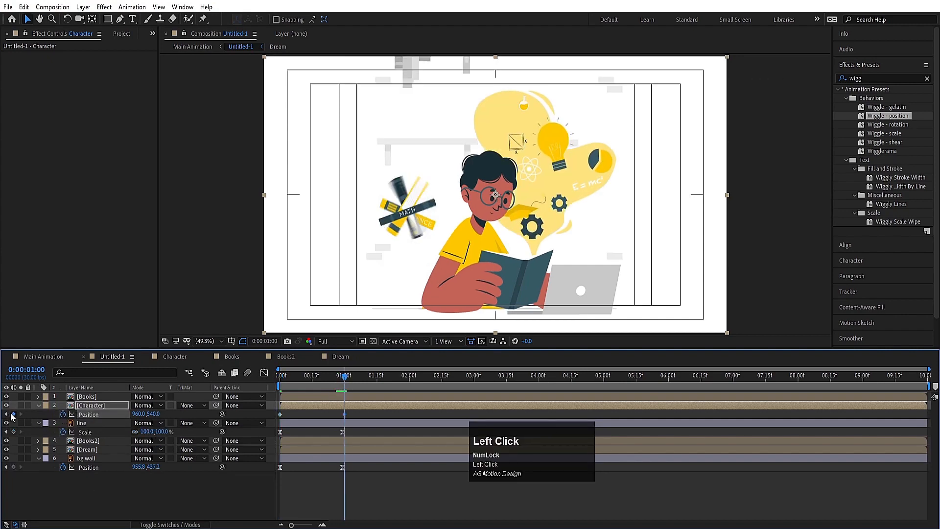
key("Home")
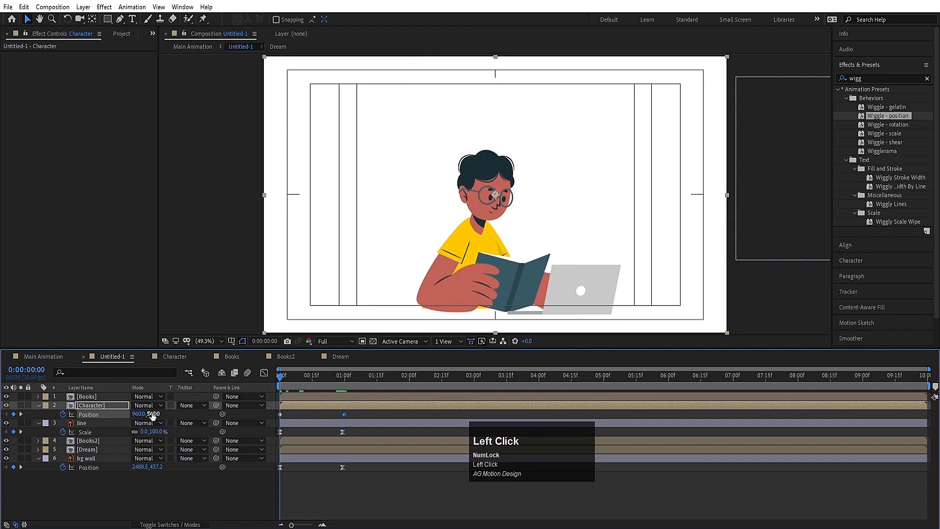
left_click_drag(152, 415, 407, 468)
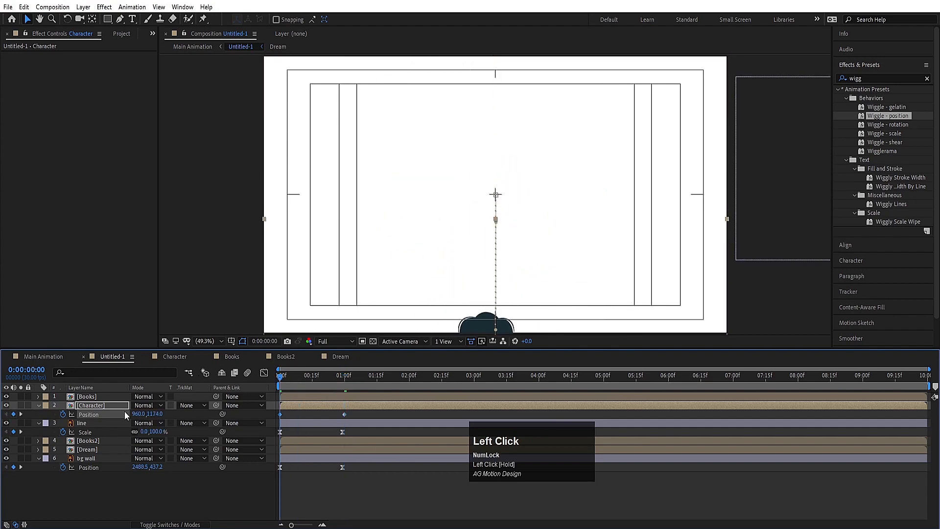
- Easy-ease the Character layer's Position keyframes and preview the character rising into the scene
left_click(264, 372)
left_click_drag(375, 453, 292, 496)
left_click(264, 374)
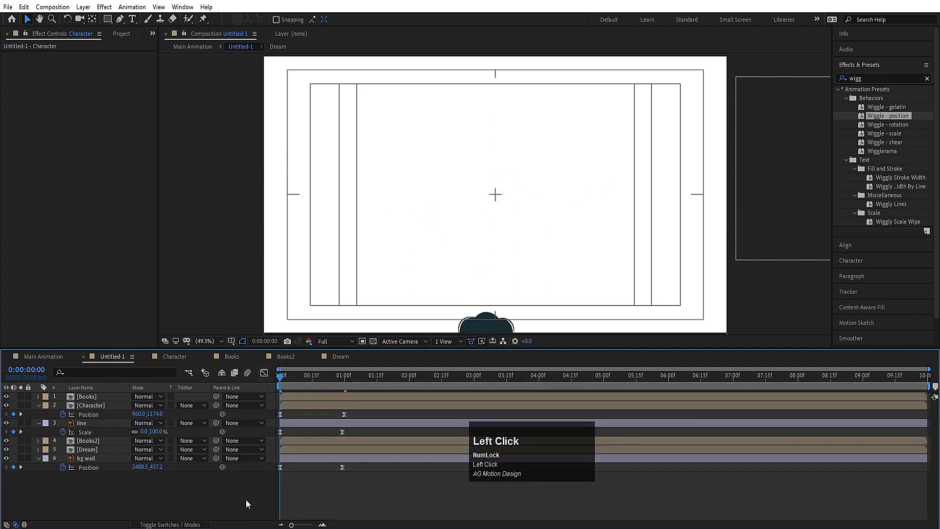
key("space")
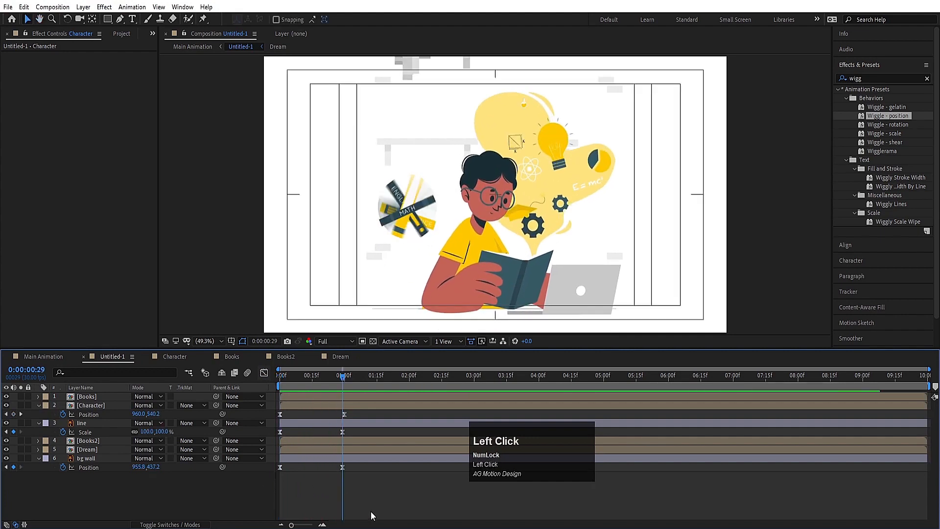
- Draw a rectangle covering the character down to the desk line, place it directly above Character, and set it as Character's alpha matte
left_click(108, 21)
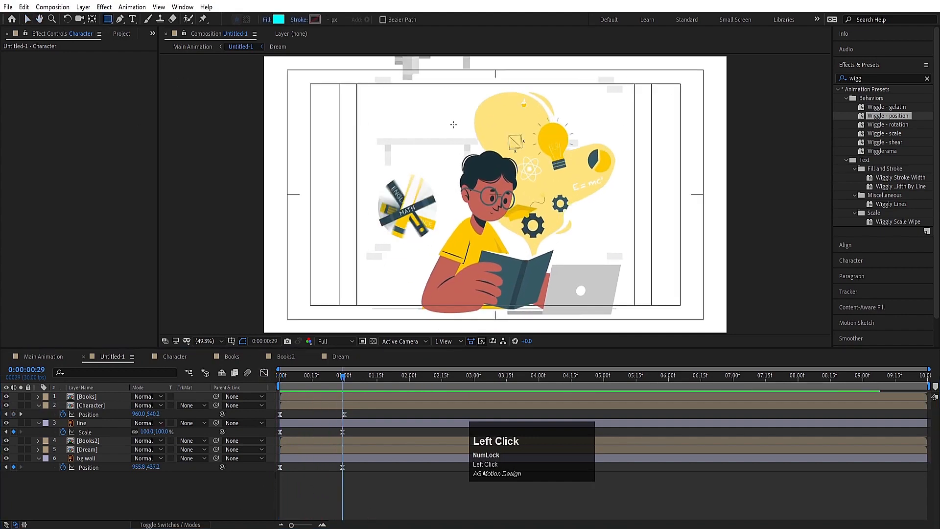
left_click_drag(348, 116, 662, 316)
left_click_drag(90, 400, 113, 438)
left_click(114, 440)
left_click(191, 442)
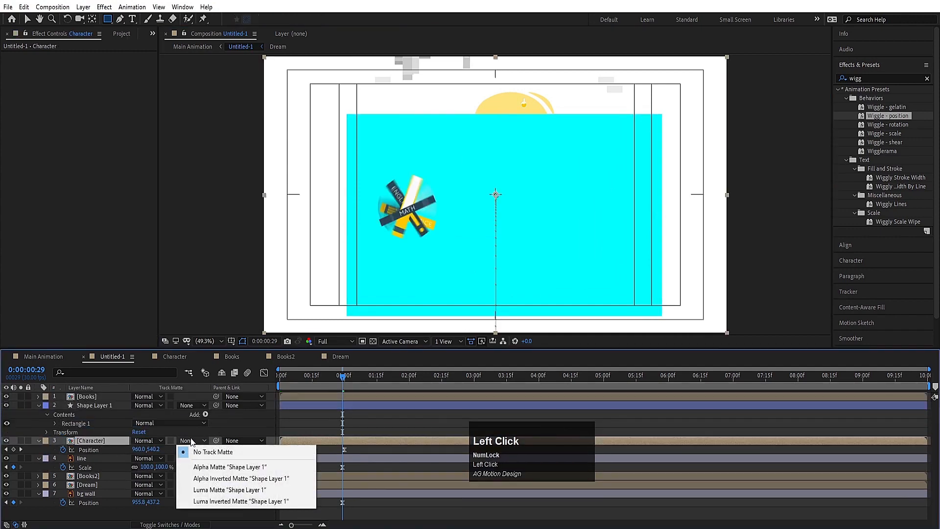
left_click(215, 466)
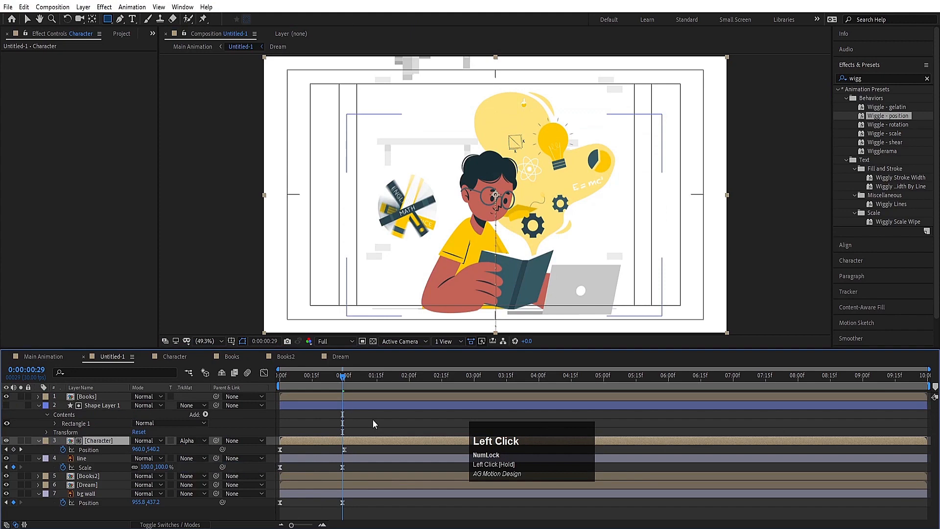
- Collapse the layers' keyframed properties and preview the matted character entrance from 0 seconds
left_click(373, 419)
key("u")
left_click_drag(304, 377, 249, 363)
key("space")
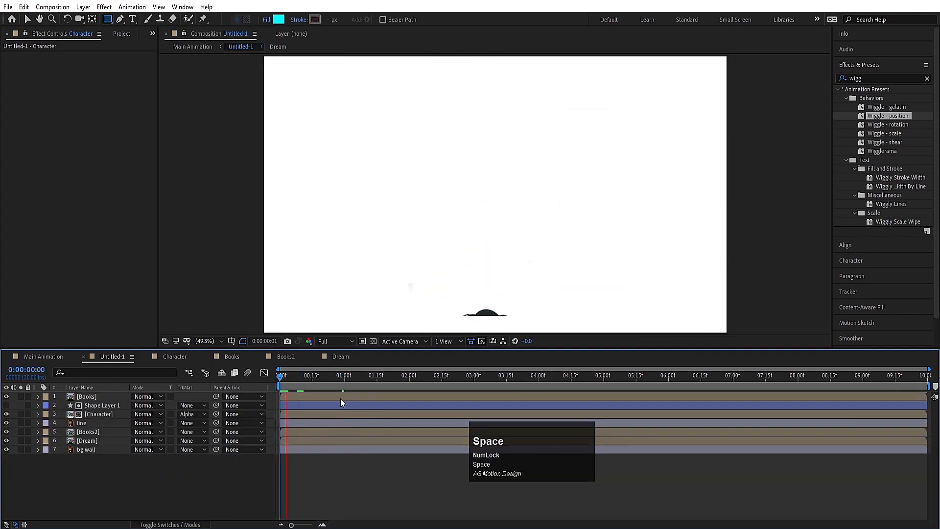
left_click(304, 378)
left_click_drag(305, 377, 280, 377)
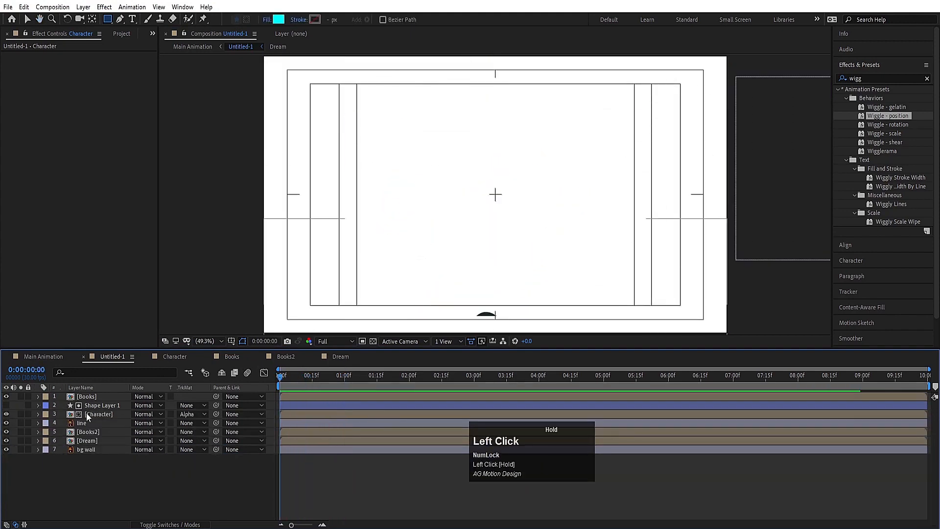
- Set the Character layer's starting Position to 960, 1227 at 0 seconds and preview the complete scene
left_click(92, 412)
key("u")
left_click(88, 423)
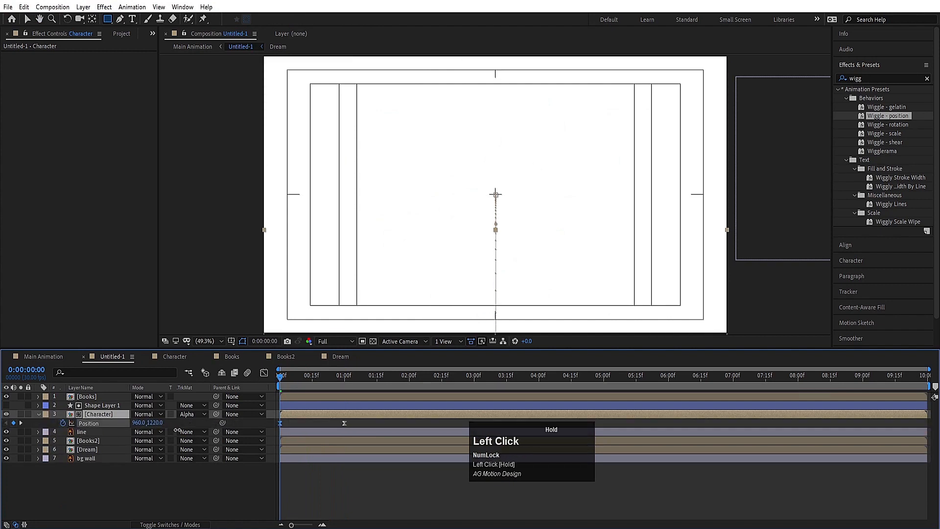
key("space")
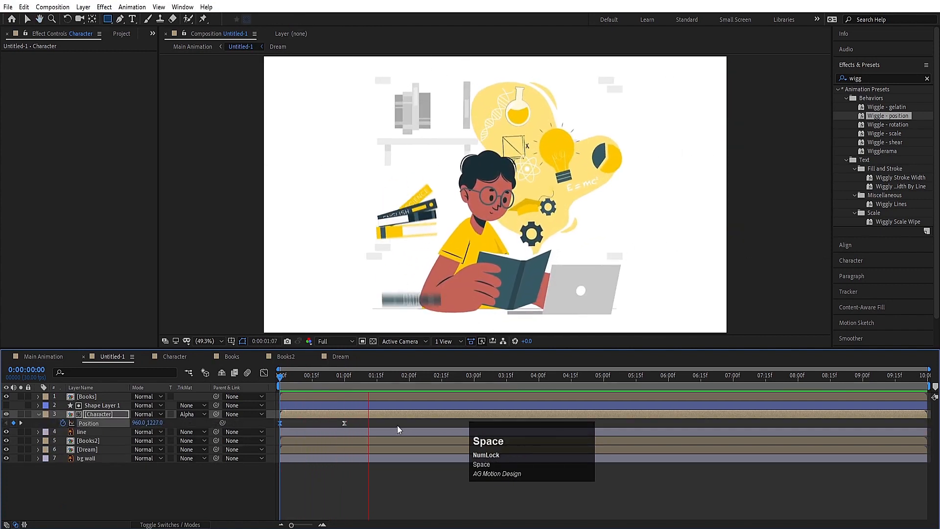
key("space")
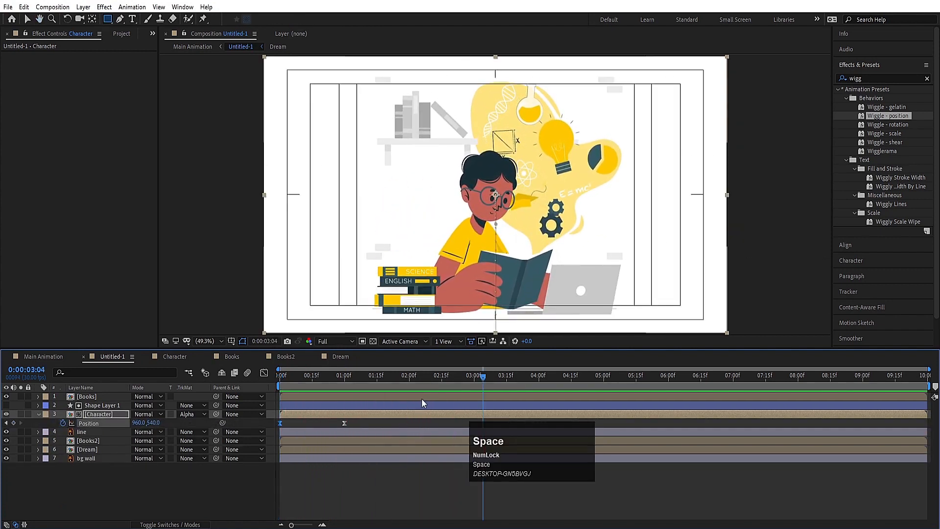
left_click_drag(348, 380, 280, 381)
key("space")
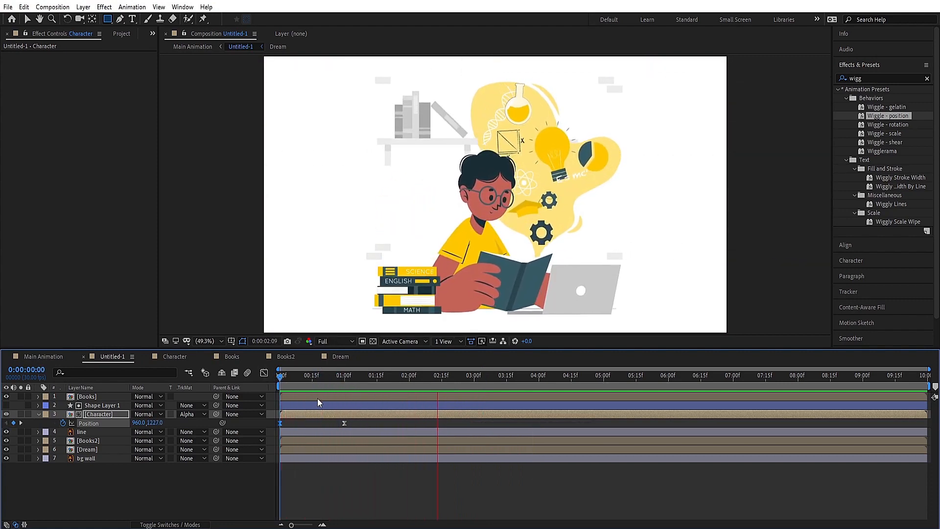
key("space")
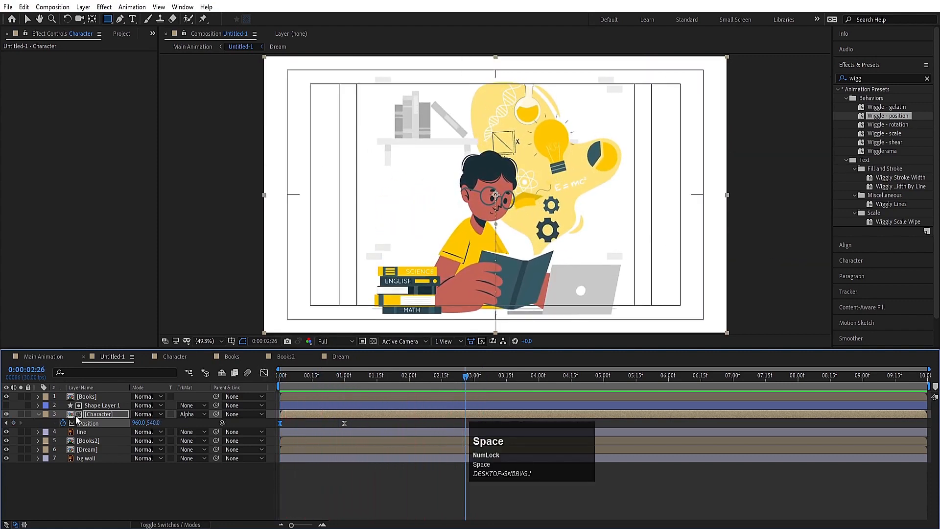
- In Main Animation, keyframe the Untitled-1 layer's Scale at 90% at 0 seconds and move the time to 6 seconds
left_click(55, 358)
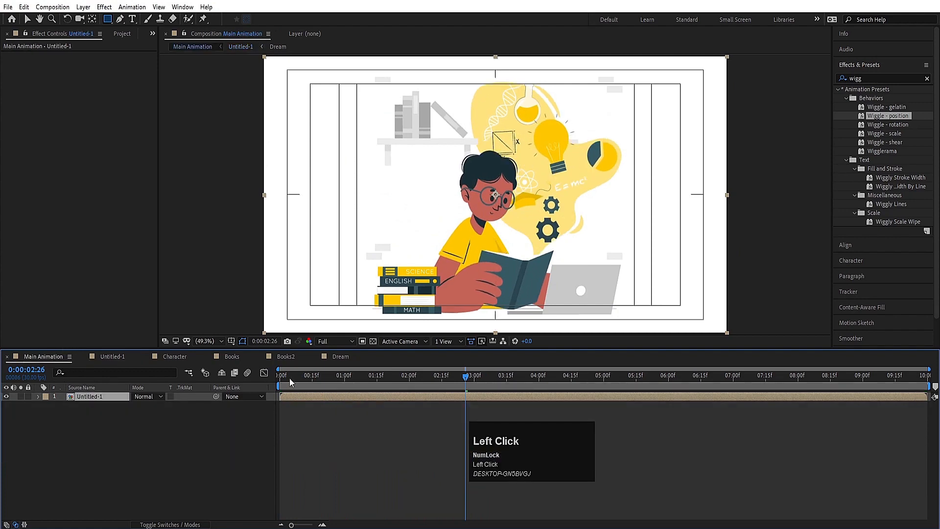
left_click_drag(289, 378, 207, 368)
key("s")
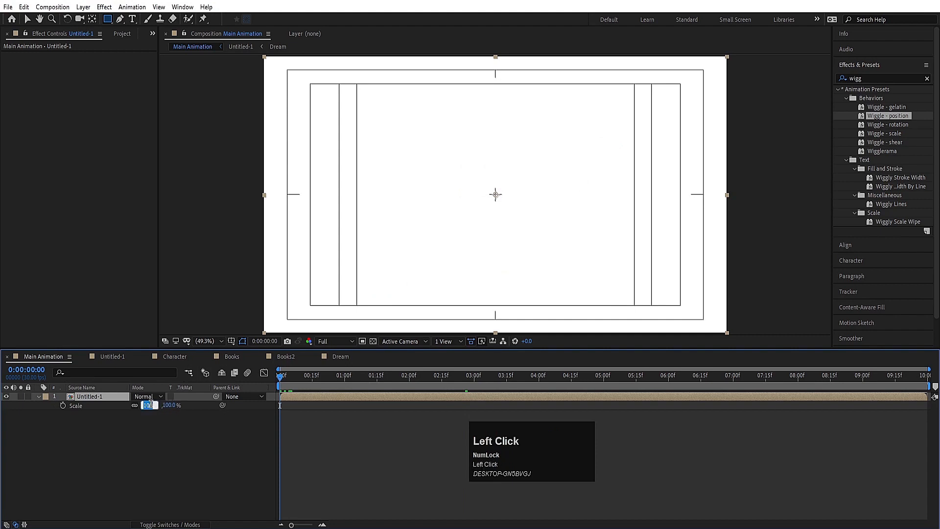
type("90")
key("Return")
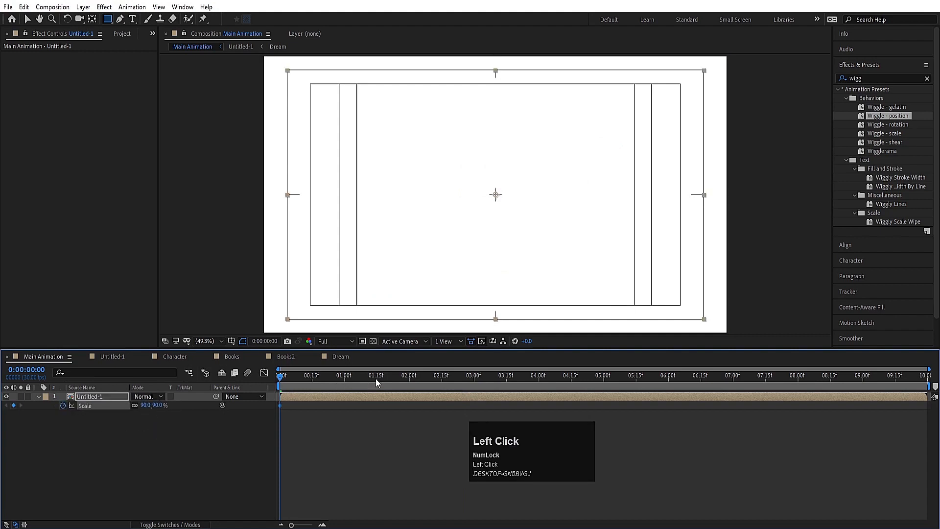
left_click_drag(377, 383, 670, 383)
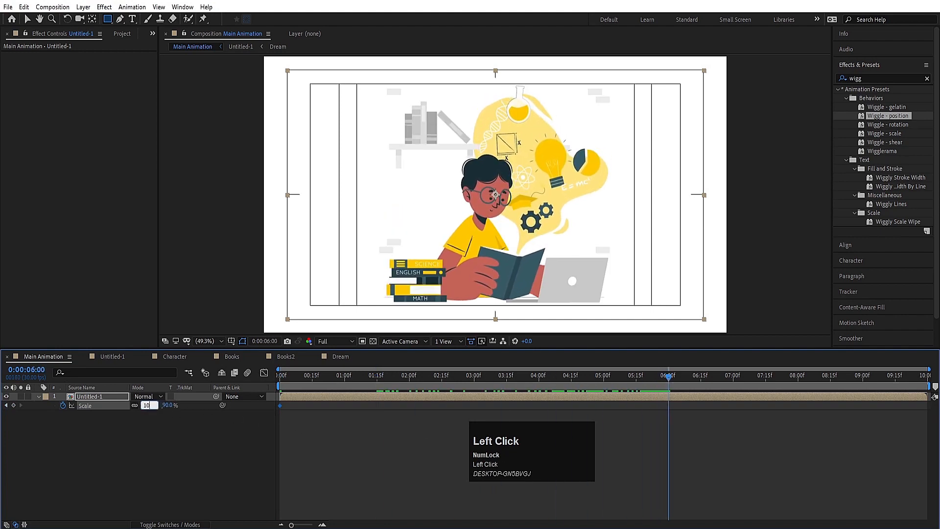